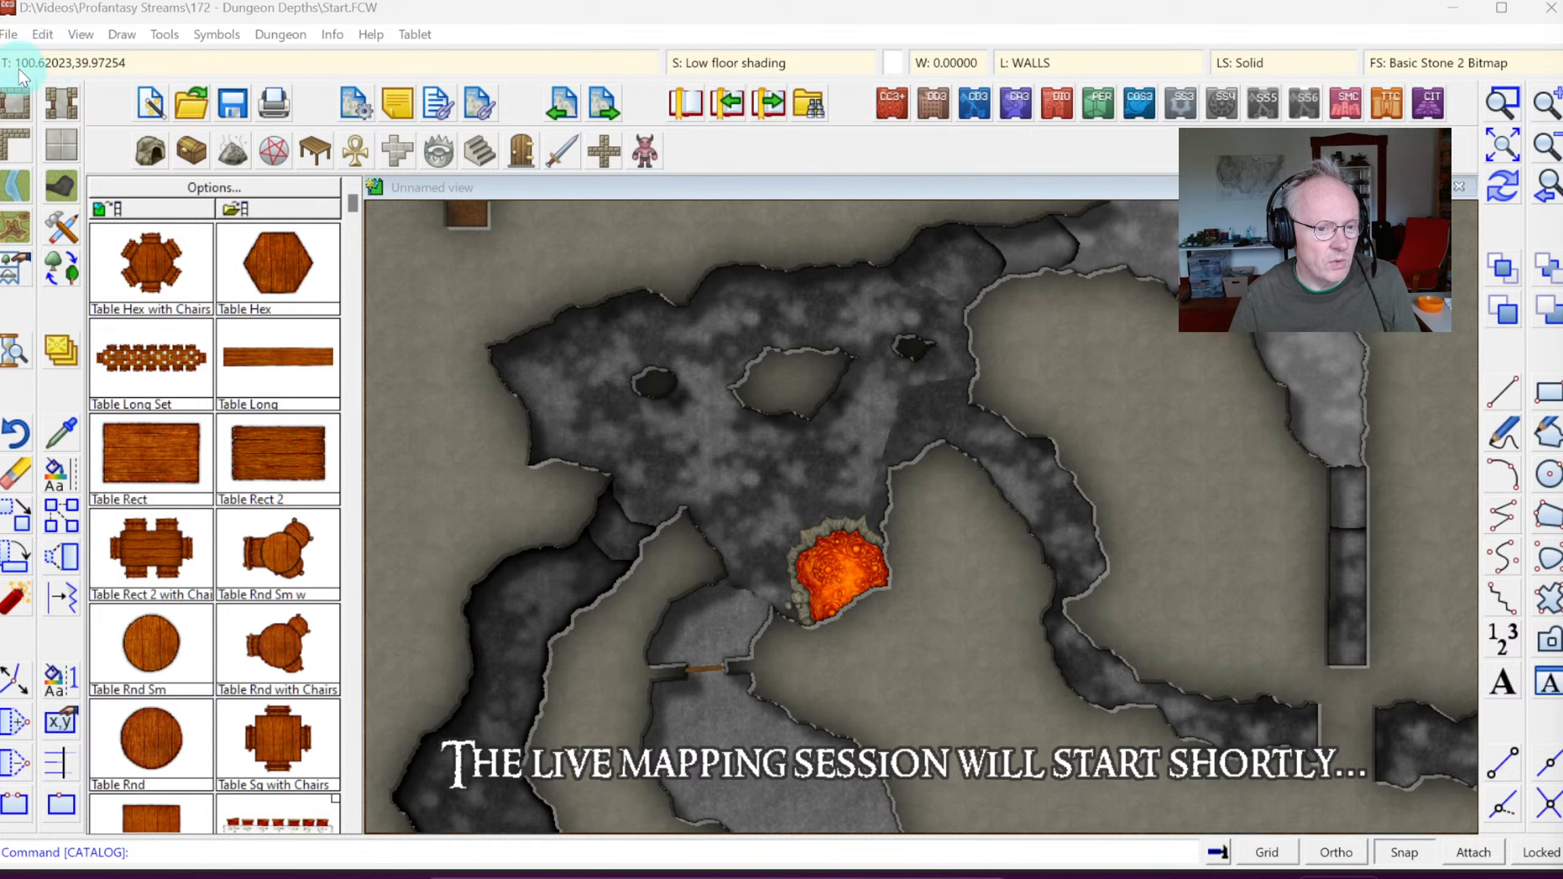
Step: Start a new Dungeons map with self-decided settings, using the DD3 dungeon map style
left_click(9, 35)
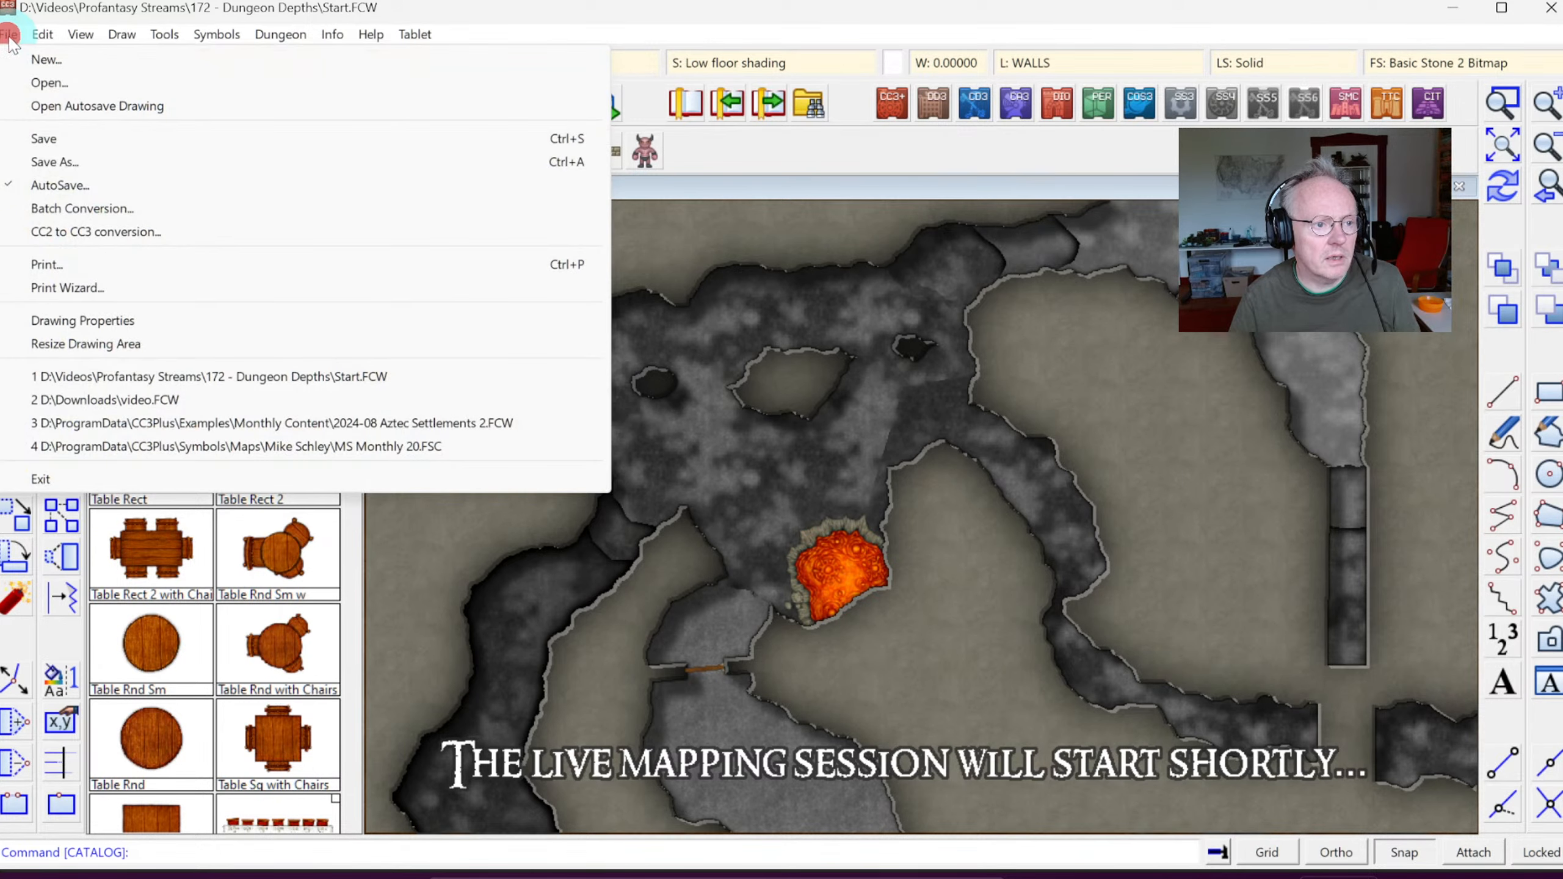
left_click(474, 22)
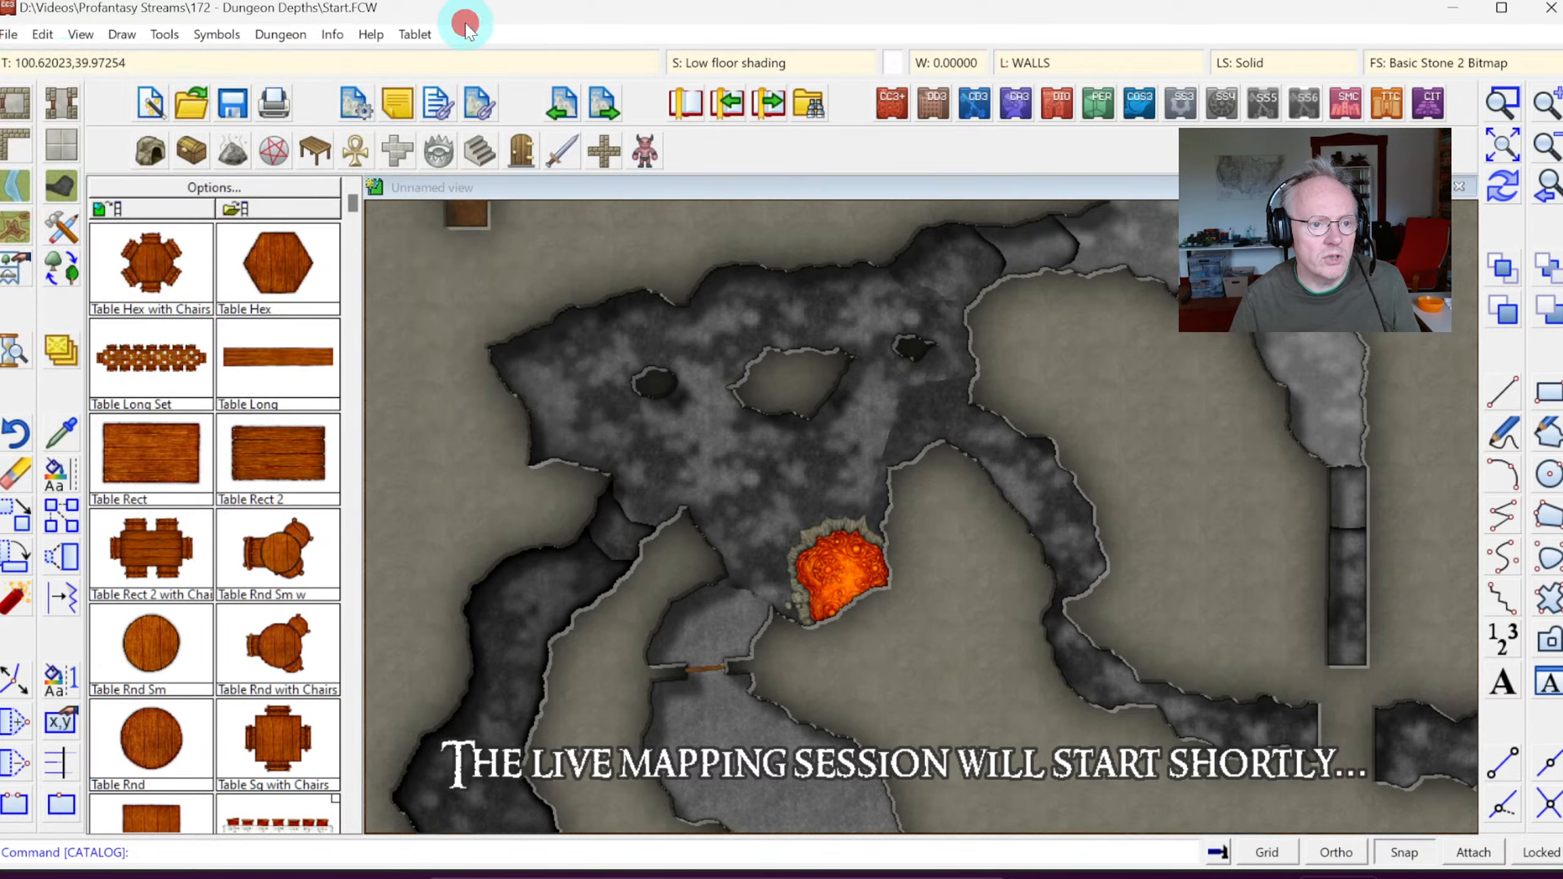
left_click(151, 105)
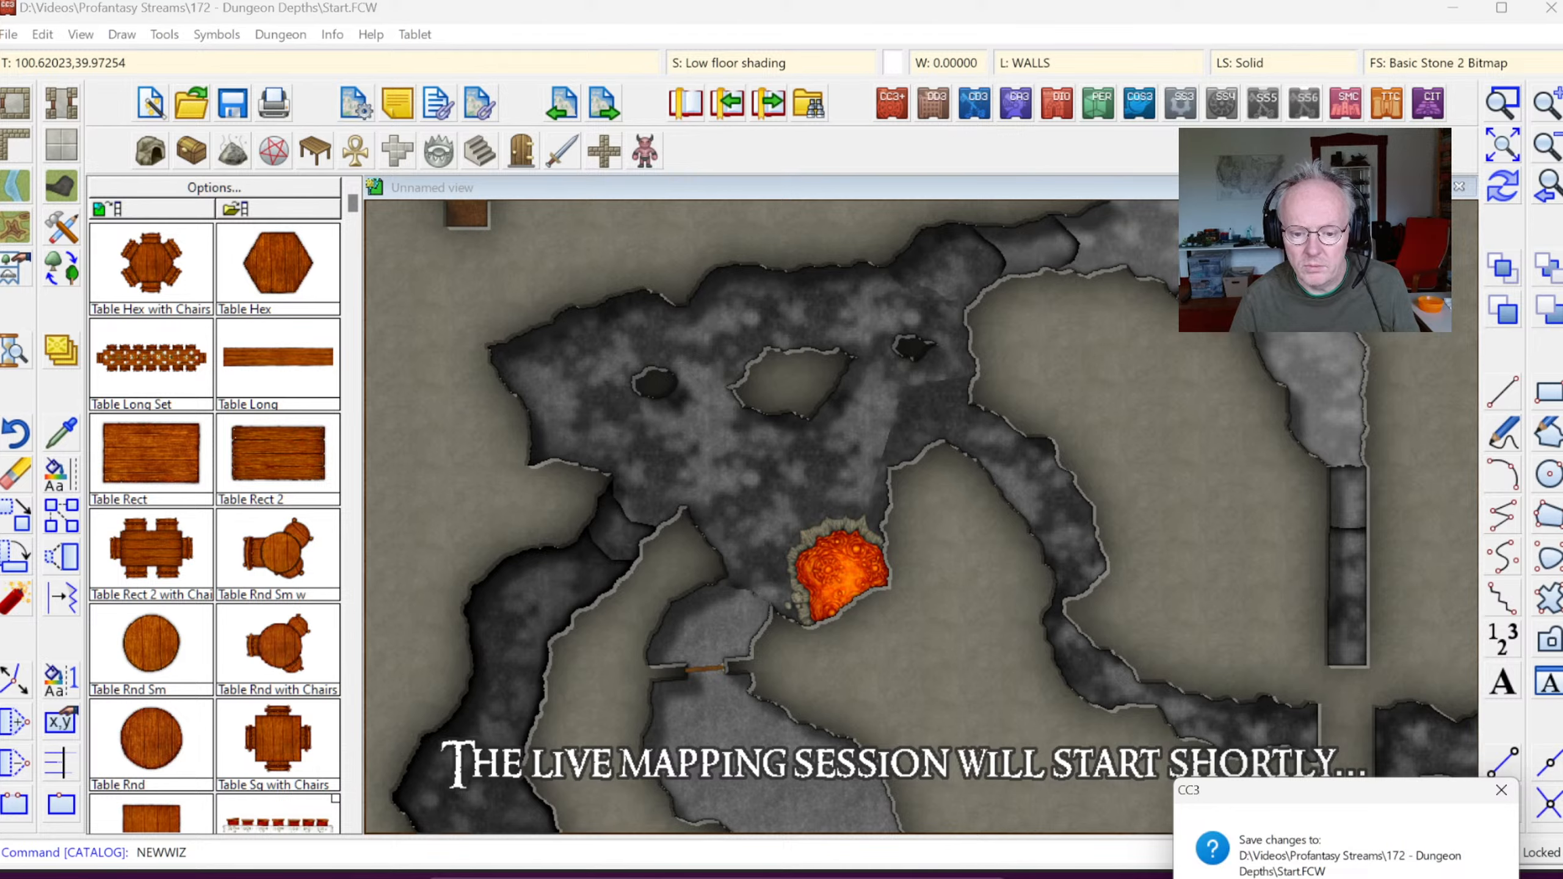
left_click(1373, 878)
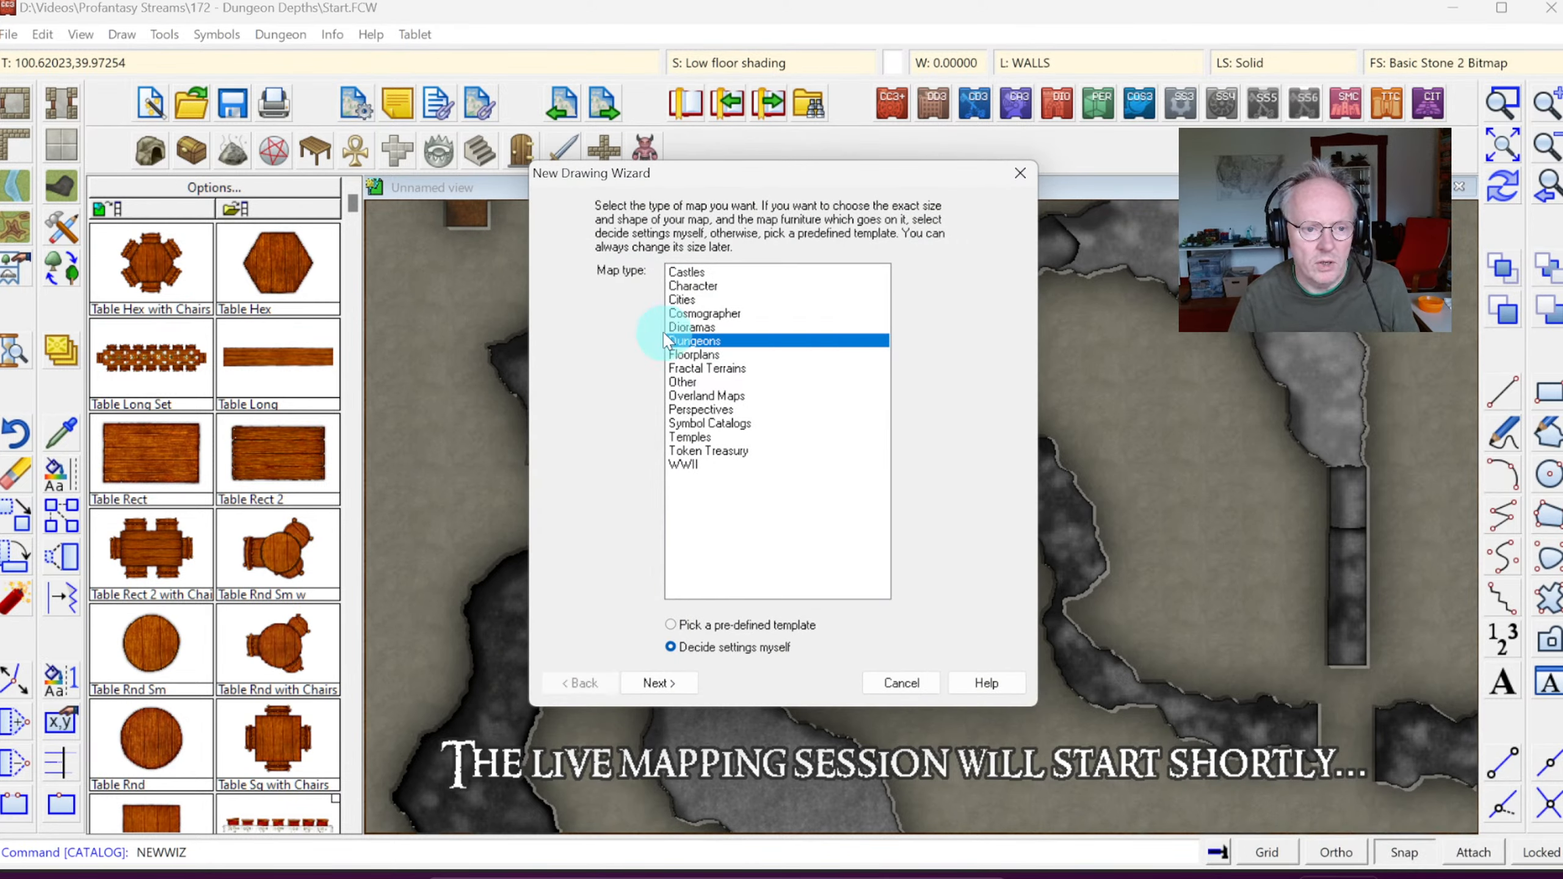
left_click(662, 681)
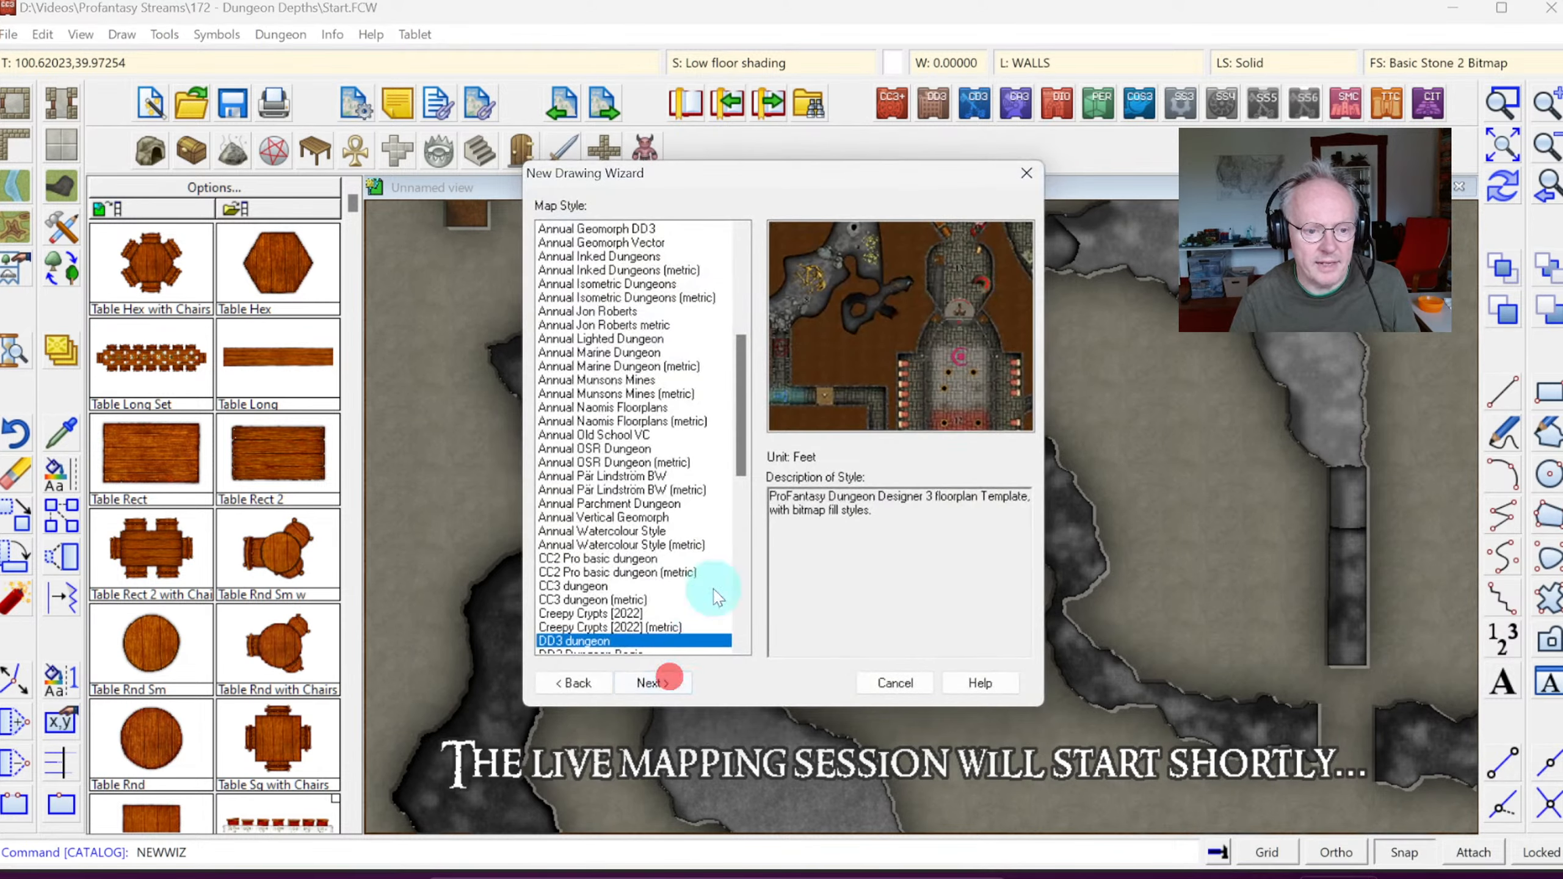
left_click_drag(747, 397, 744, 434)
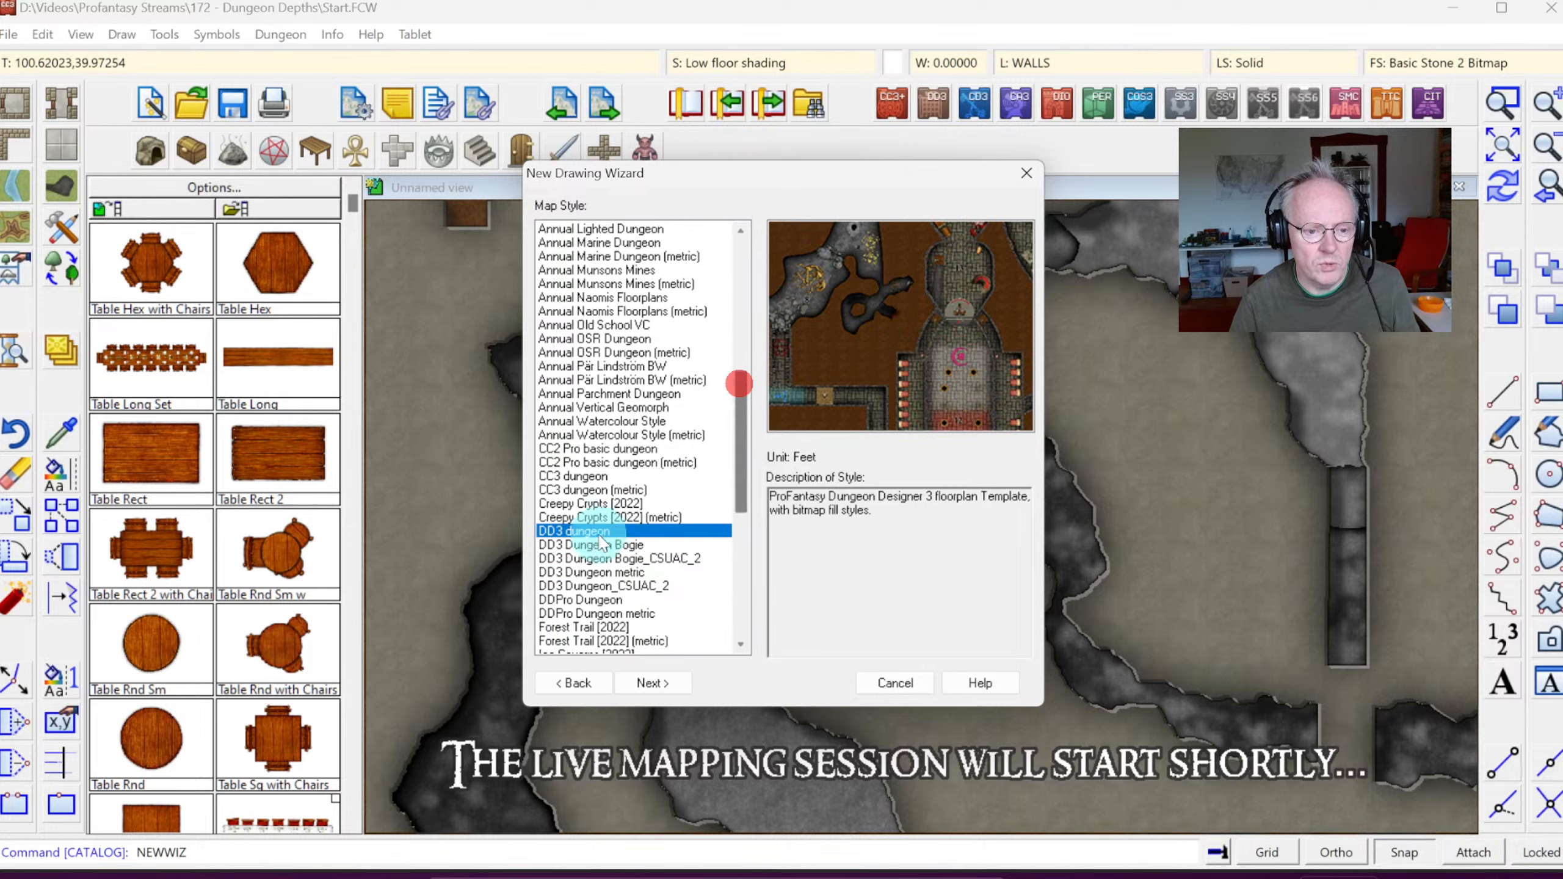
left_click(588, 544)
left_click(586, 530)
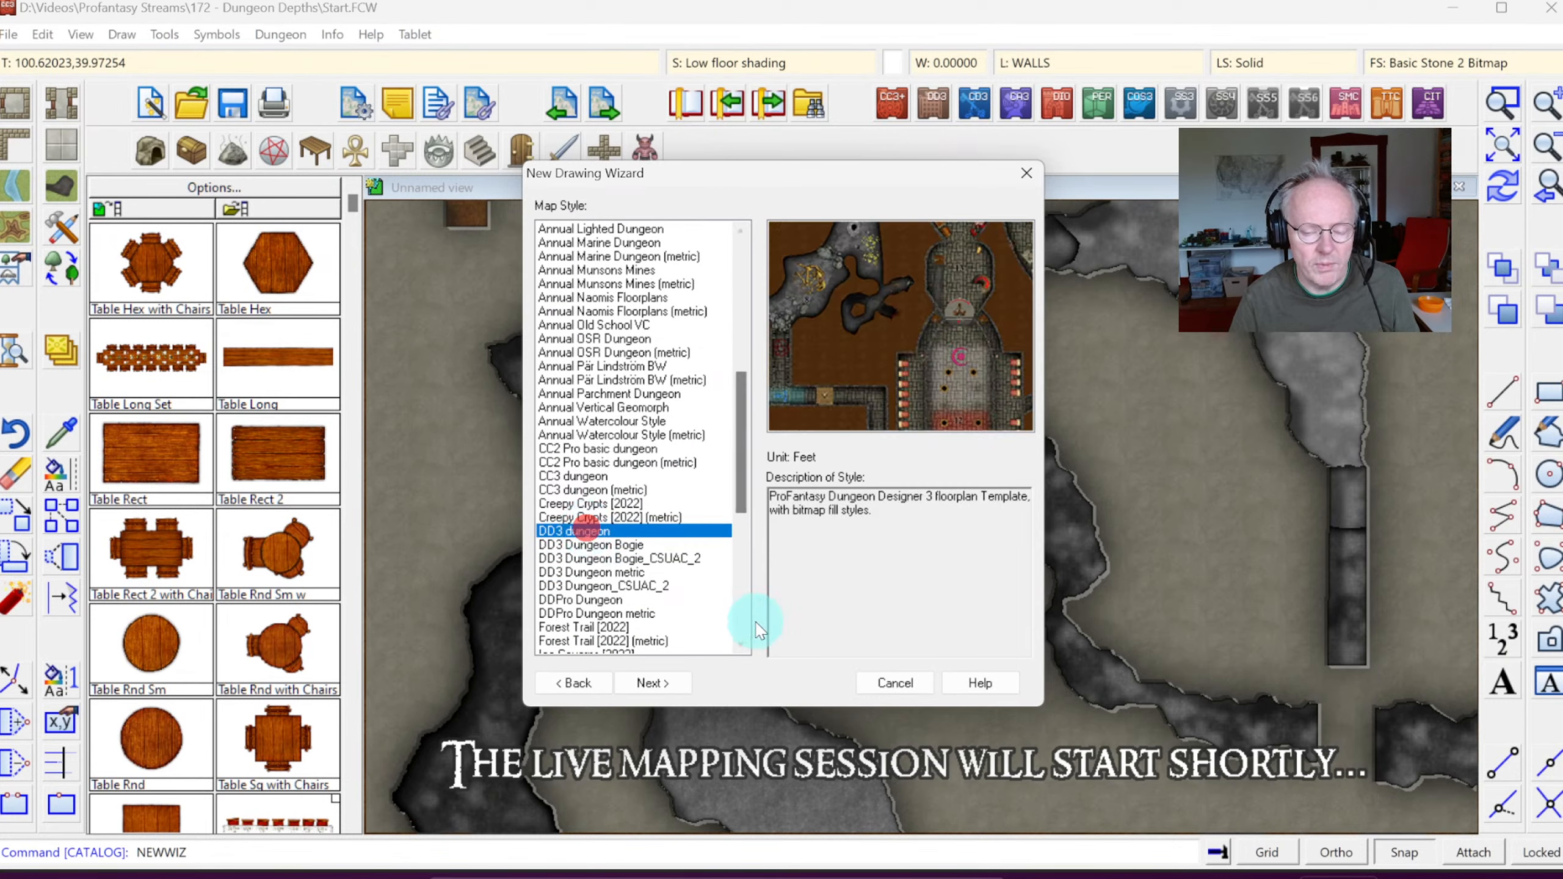
left_click(652, 682)
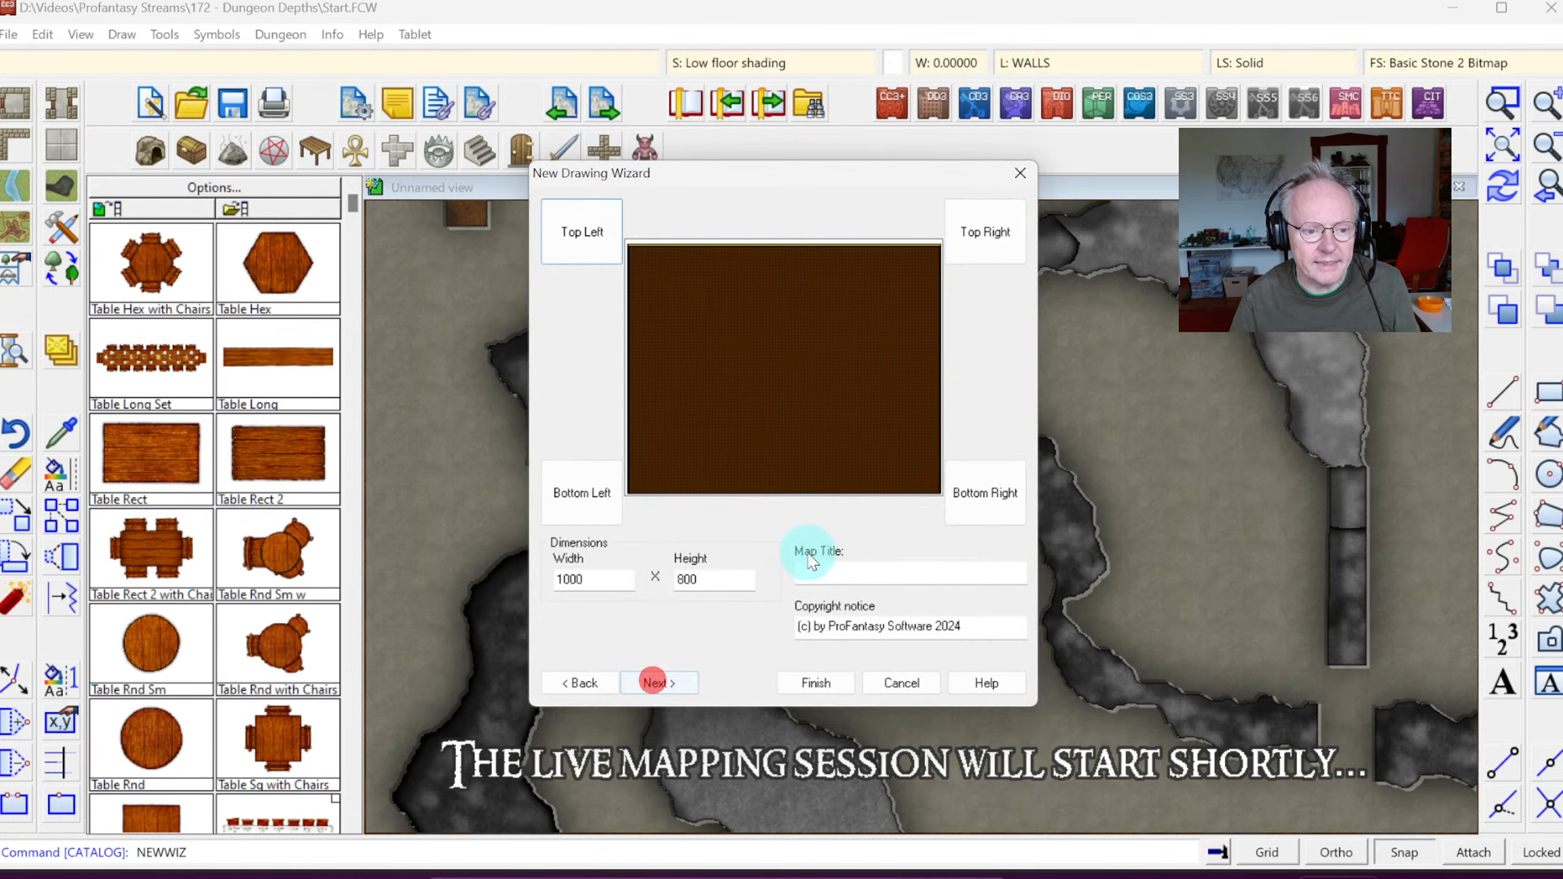
Step: Set the new map's dimensions to 150 wide by 120 high and finish the drawing setup
double_click(598, 580)
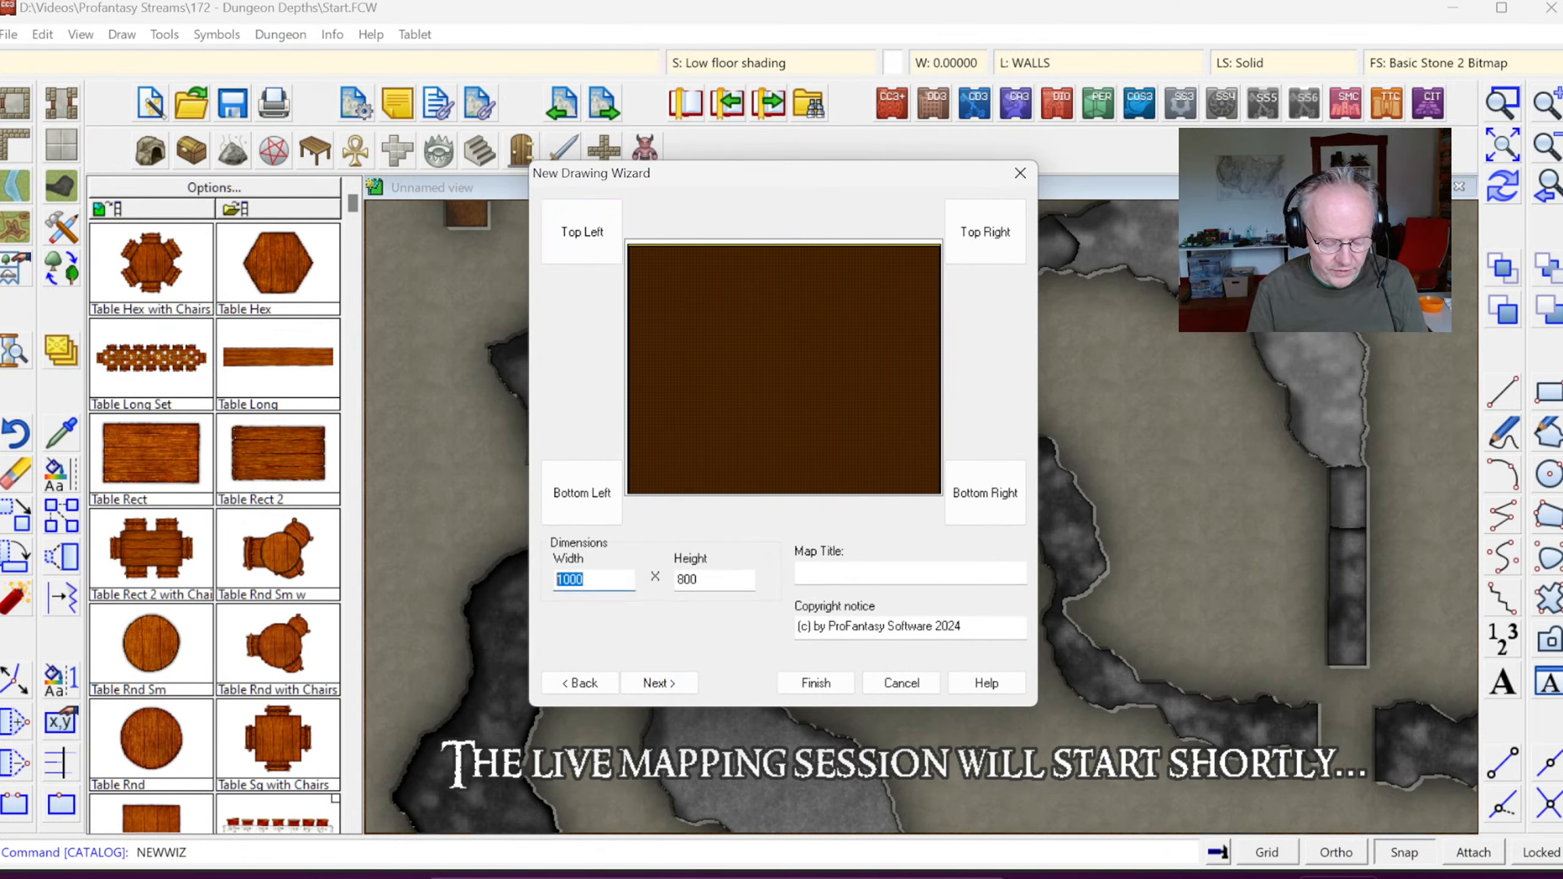
type("150")
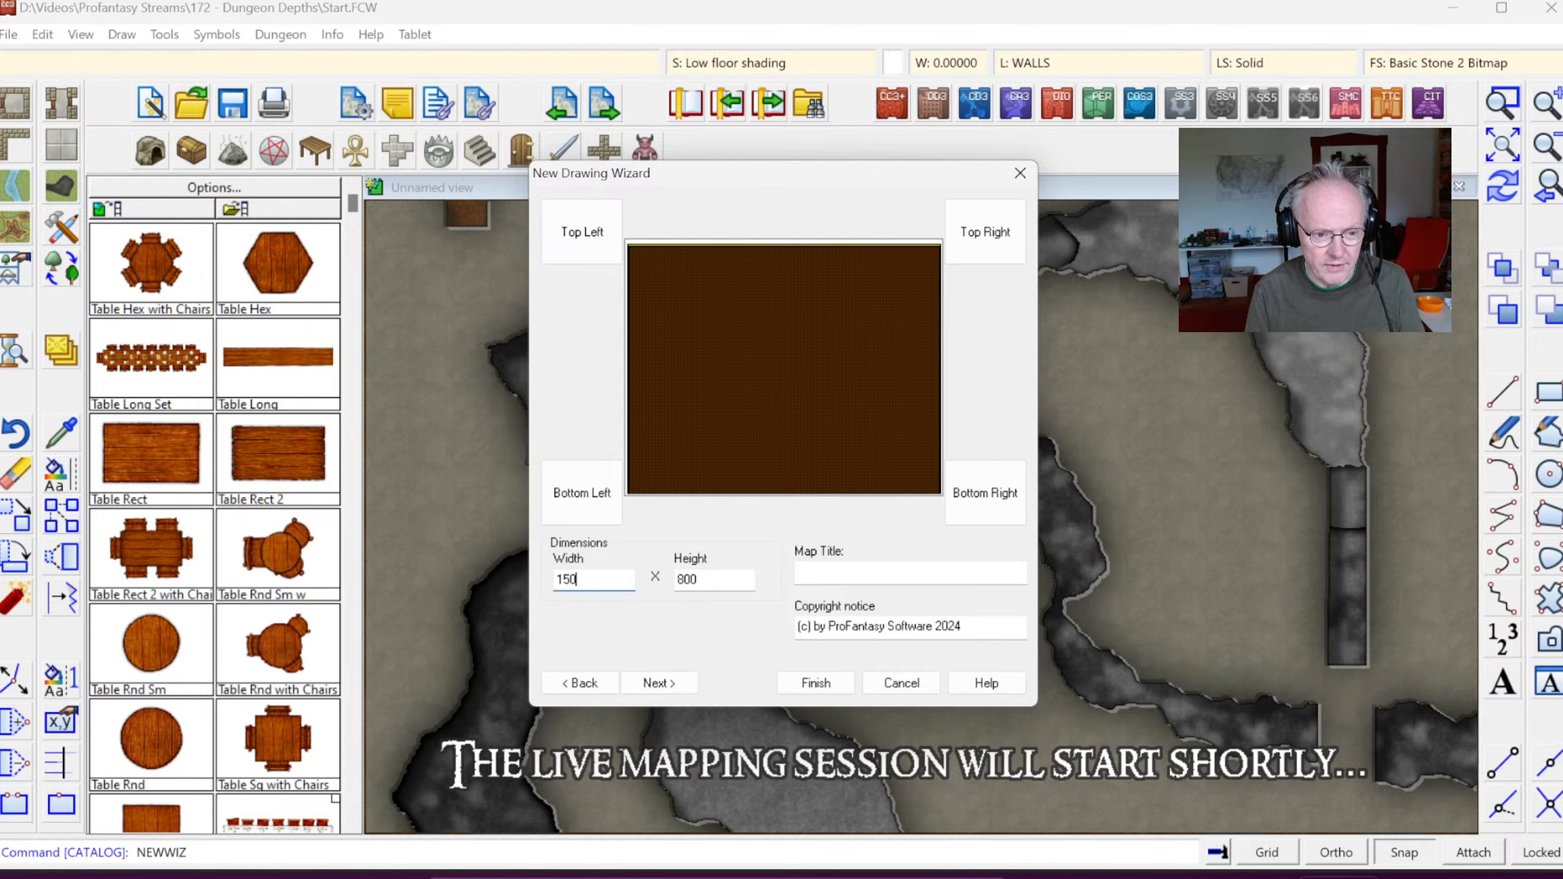
key("Tab")
type("120")
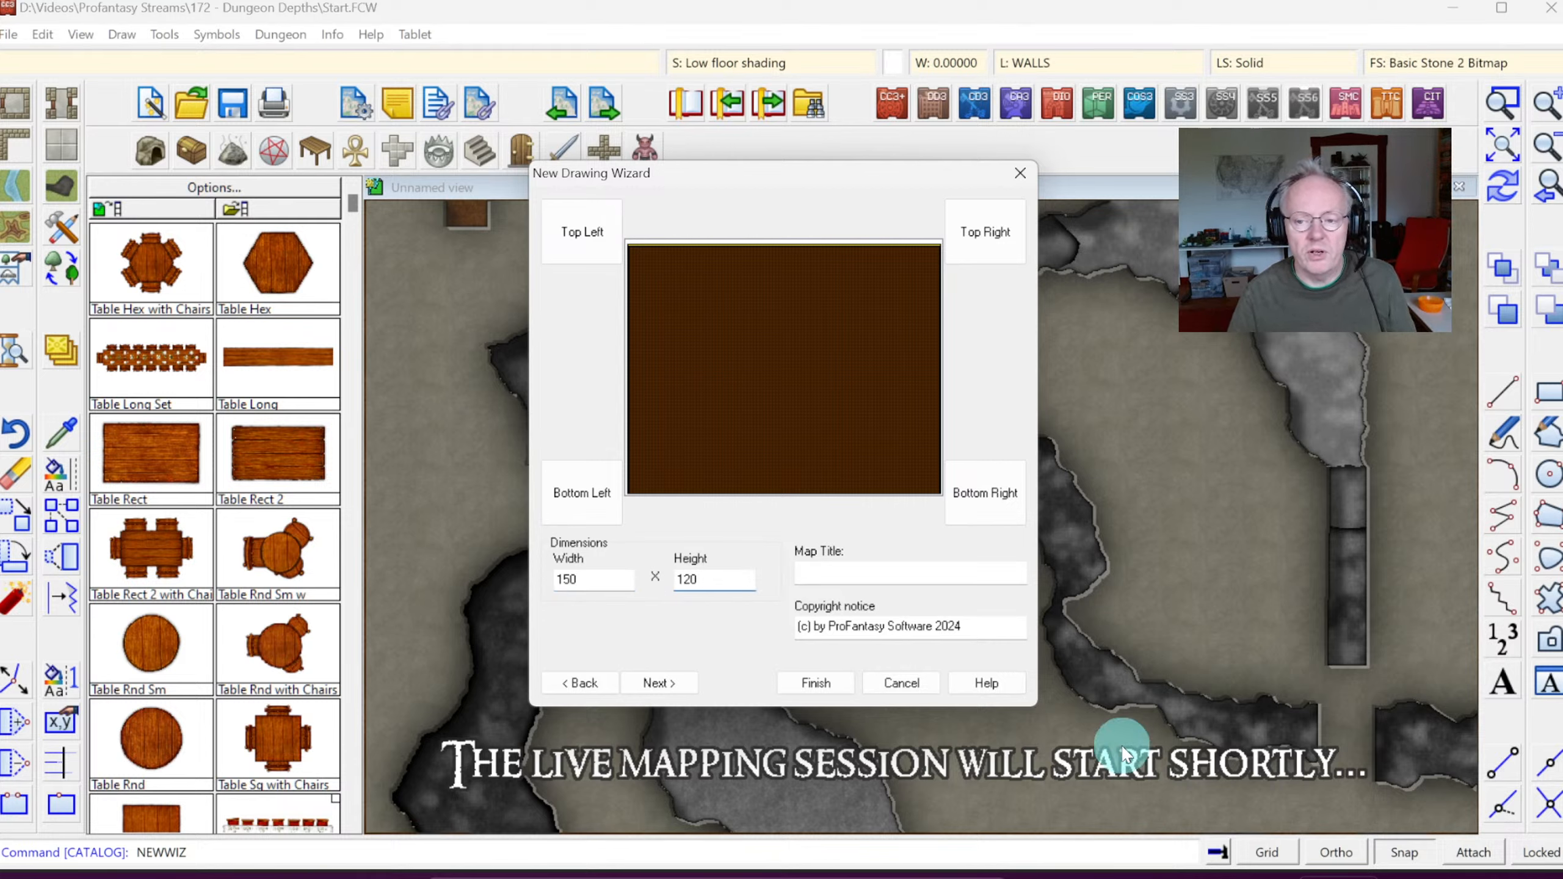
left_click(815, 683)
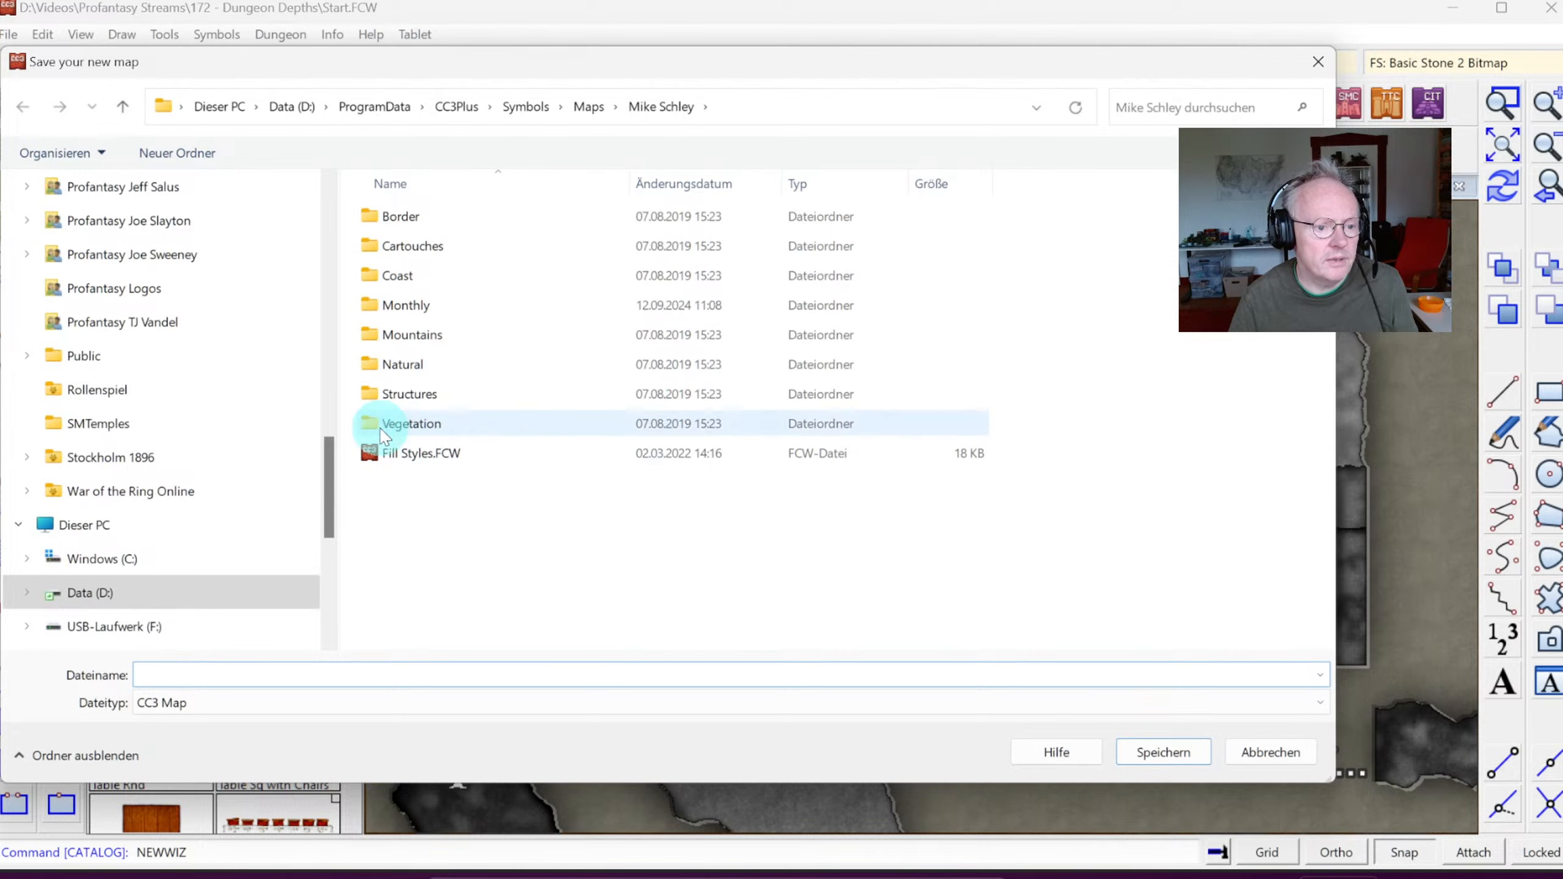
Step: Save the new map as "Down INto the Dungeon" in the folder Videos > Profantasy Streams > 172 - Dungeon Depths
scroll(197, 468, "down", 4)
scroll(179, 431, "up", 10)
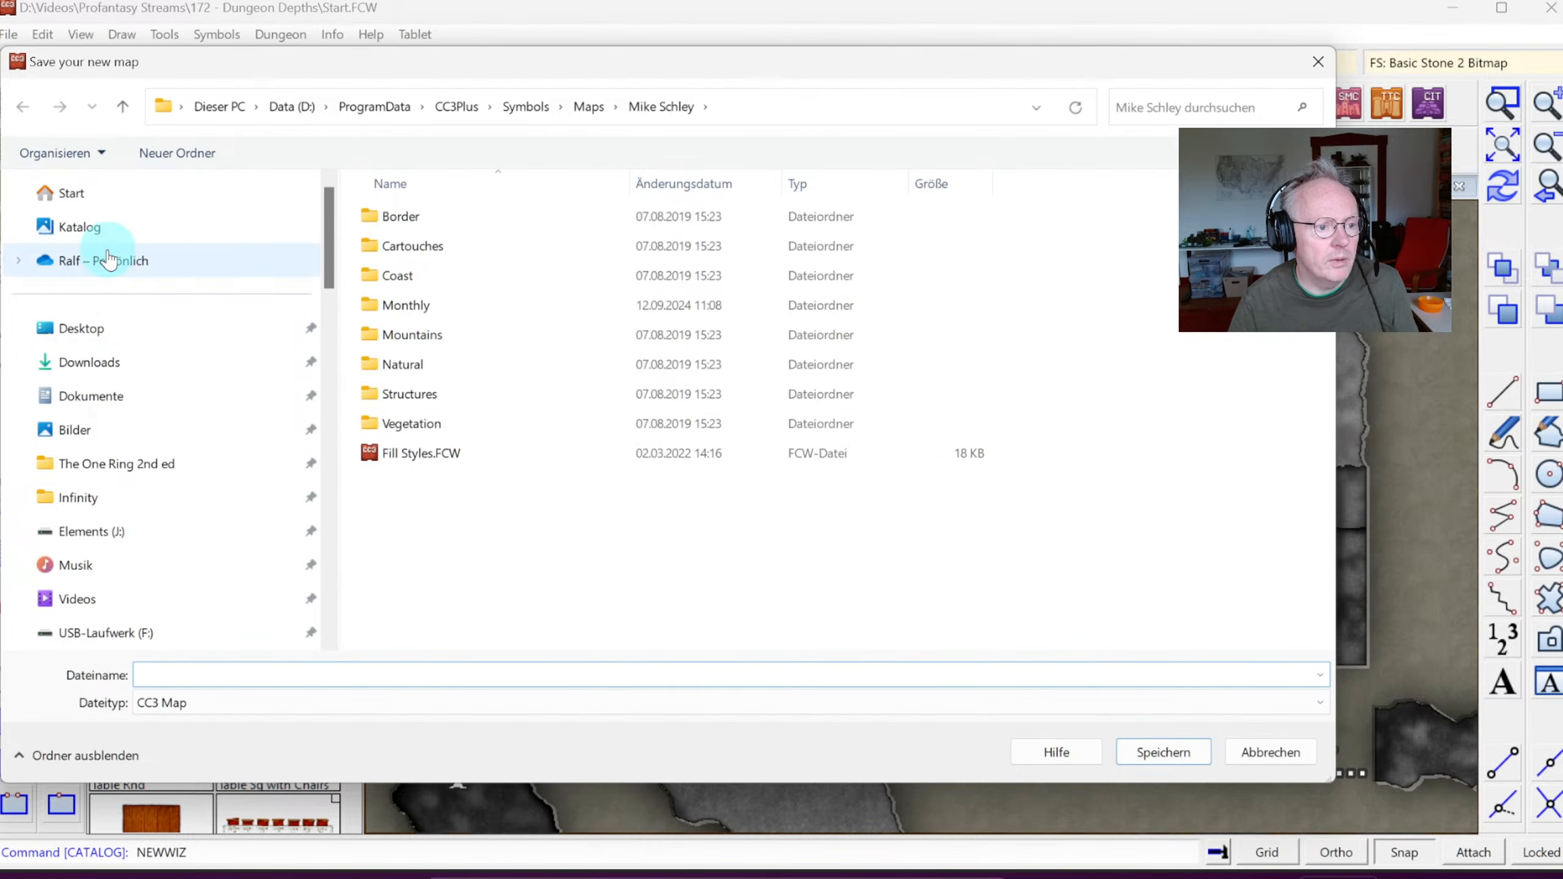
left_click(78, 598)
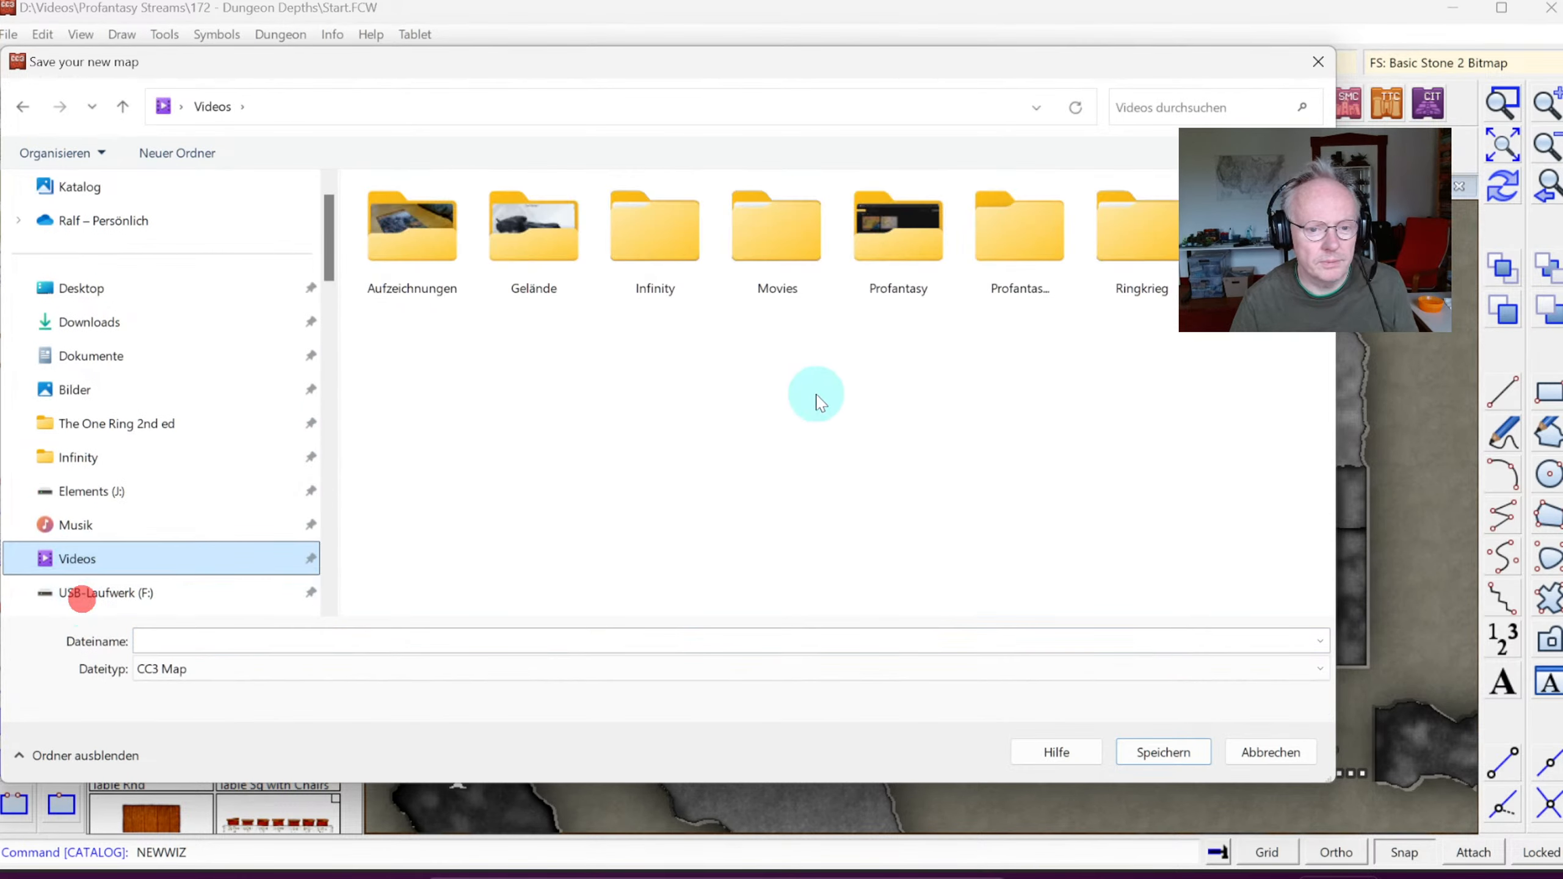
double_click(1011, 252)
scroll(1005, 523, "down", 15)
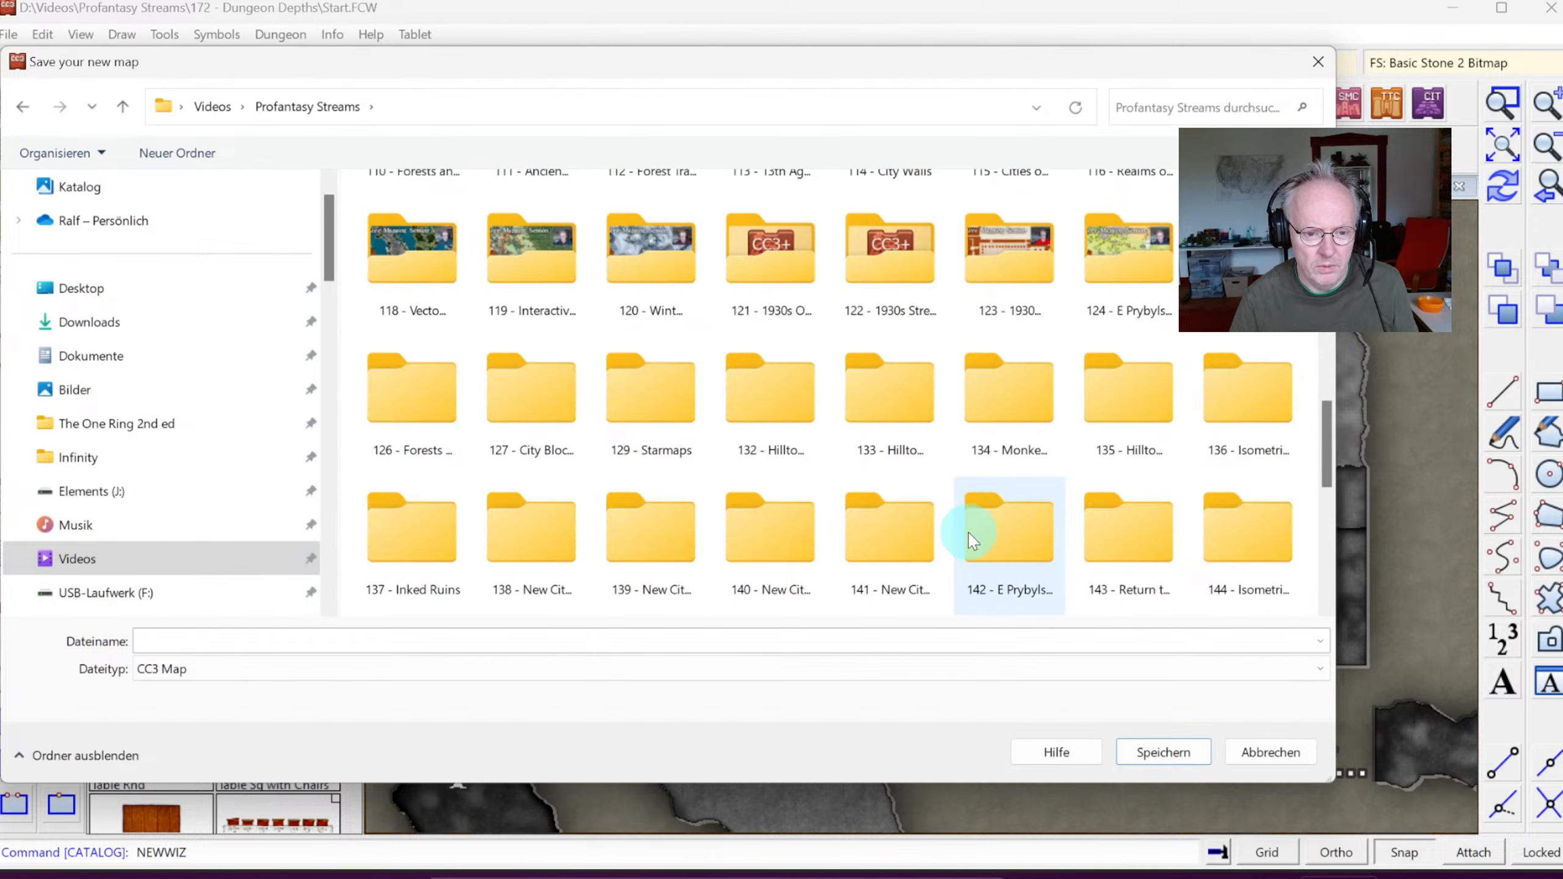
double_click(651, 516)
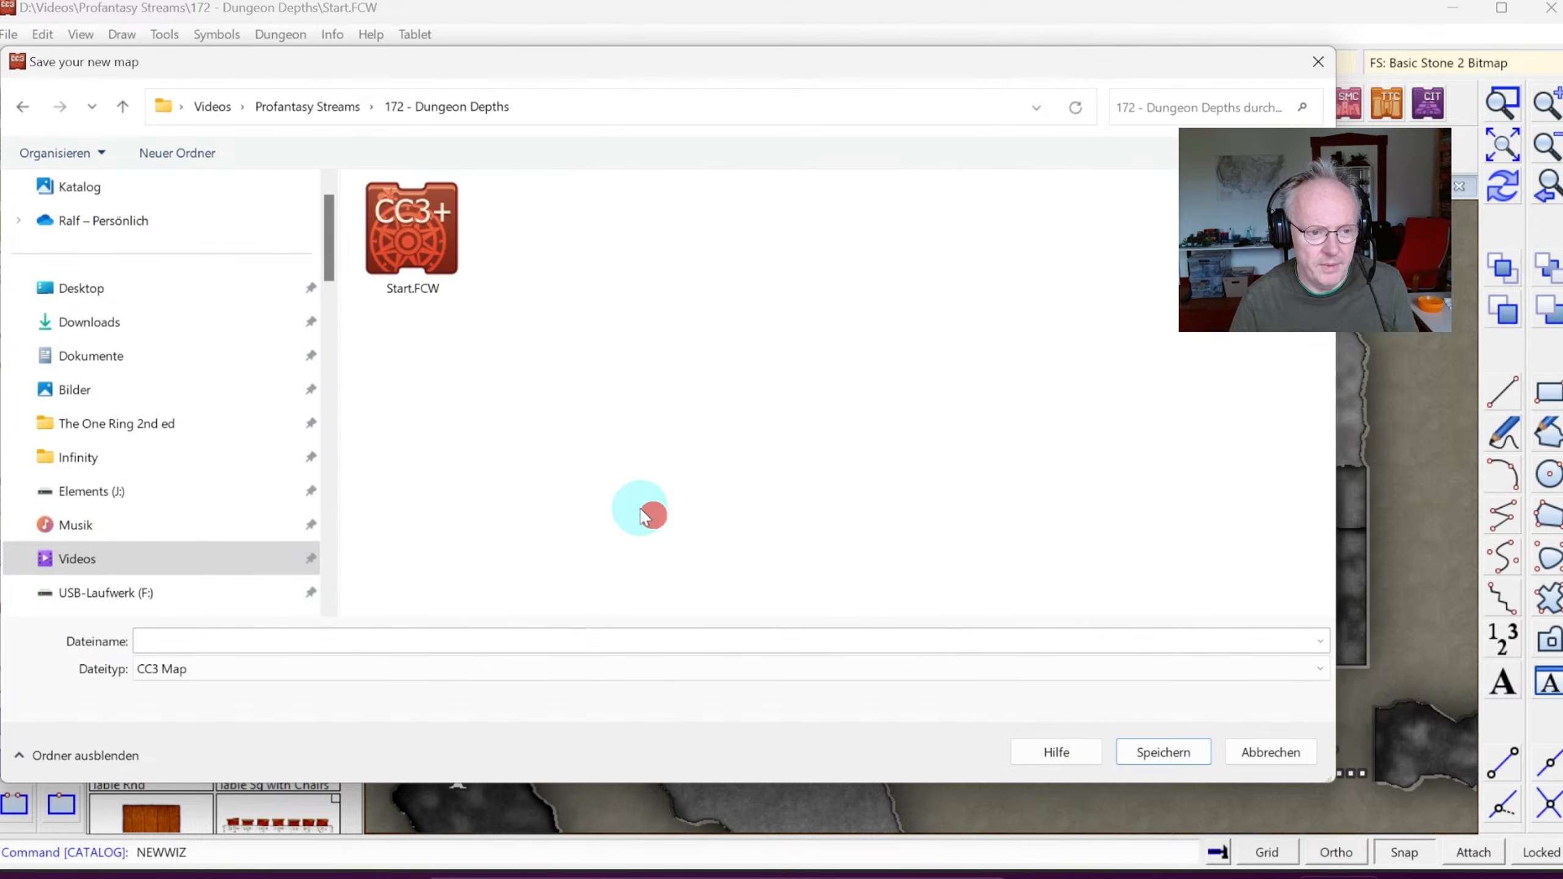
left_click(331, 633)
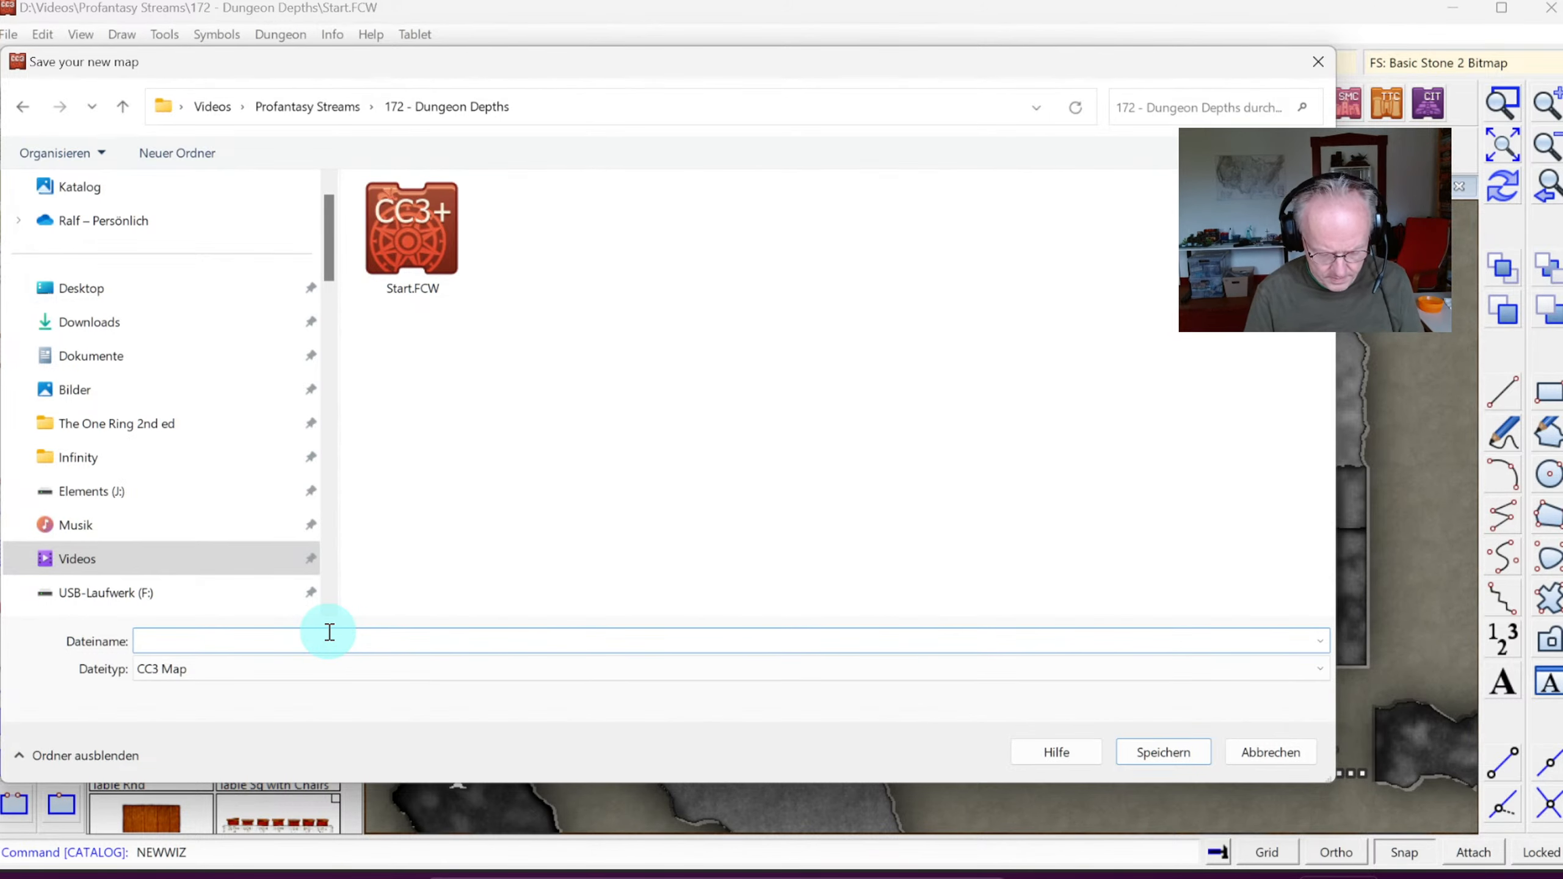
type("Down INto the Dungeon")
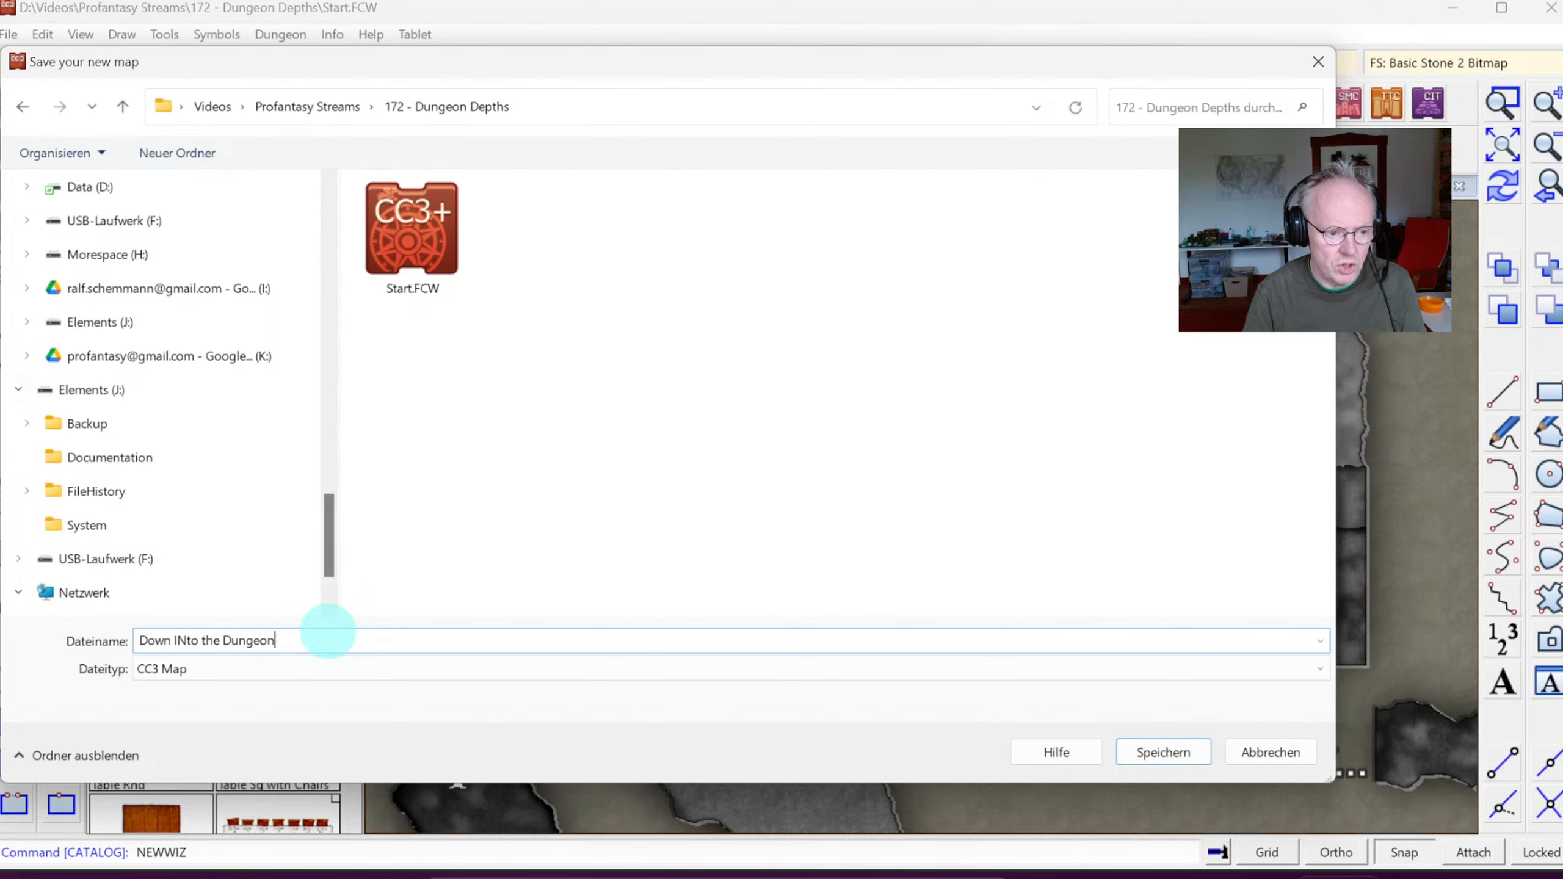
key("Return")
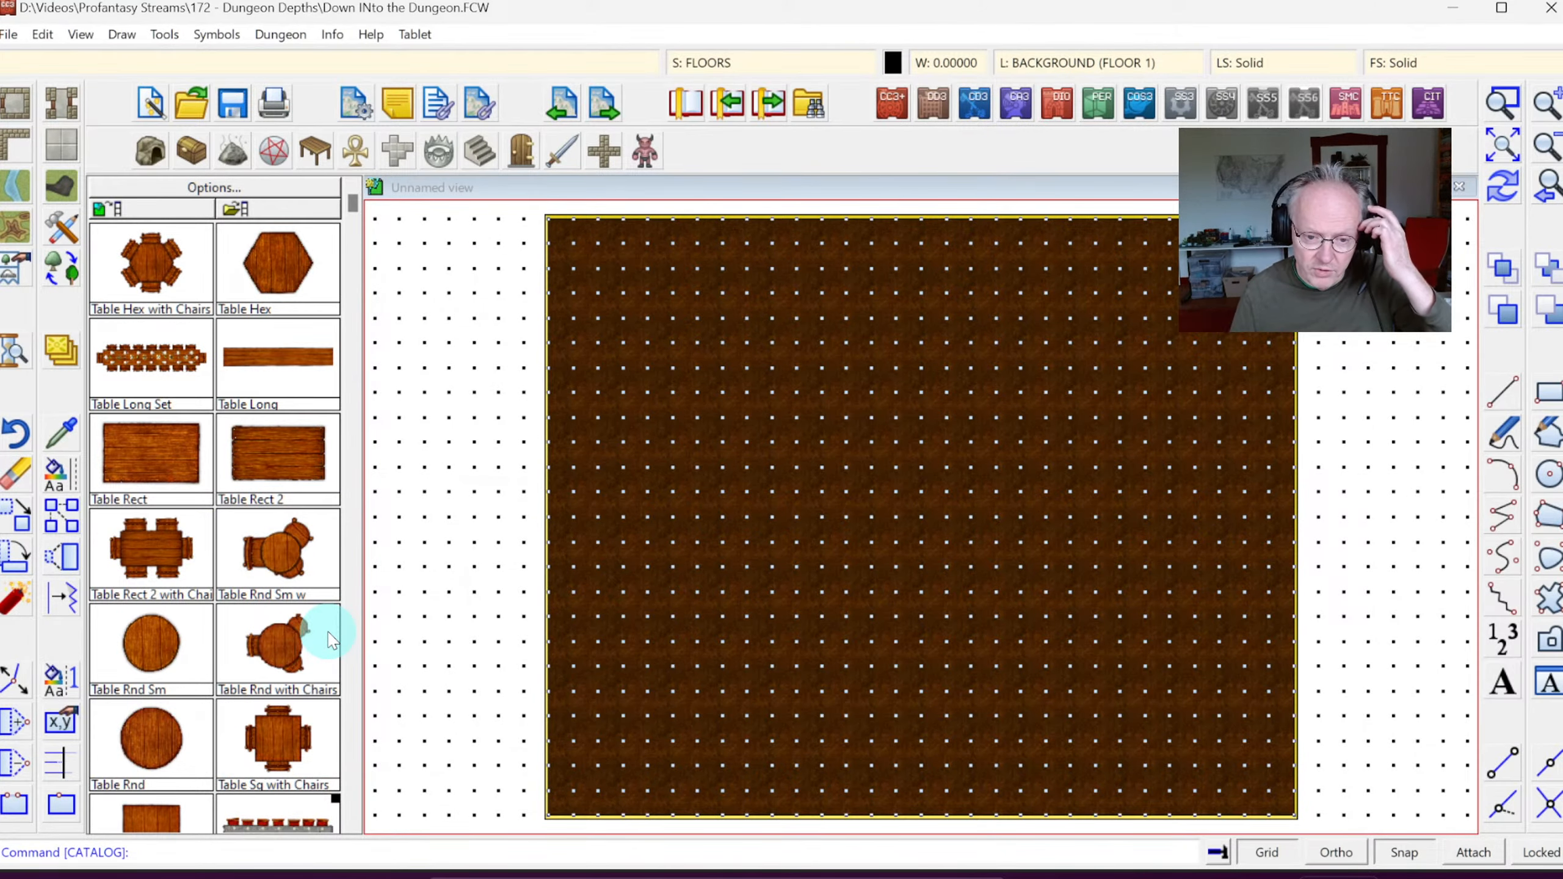
Step: Hide the grid and draw an irregular cave floor near the map's centre as a fractal polygon with the Dirt Grey 1 Bitmap fill
left_click(1272, 850)
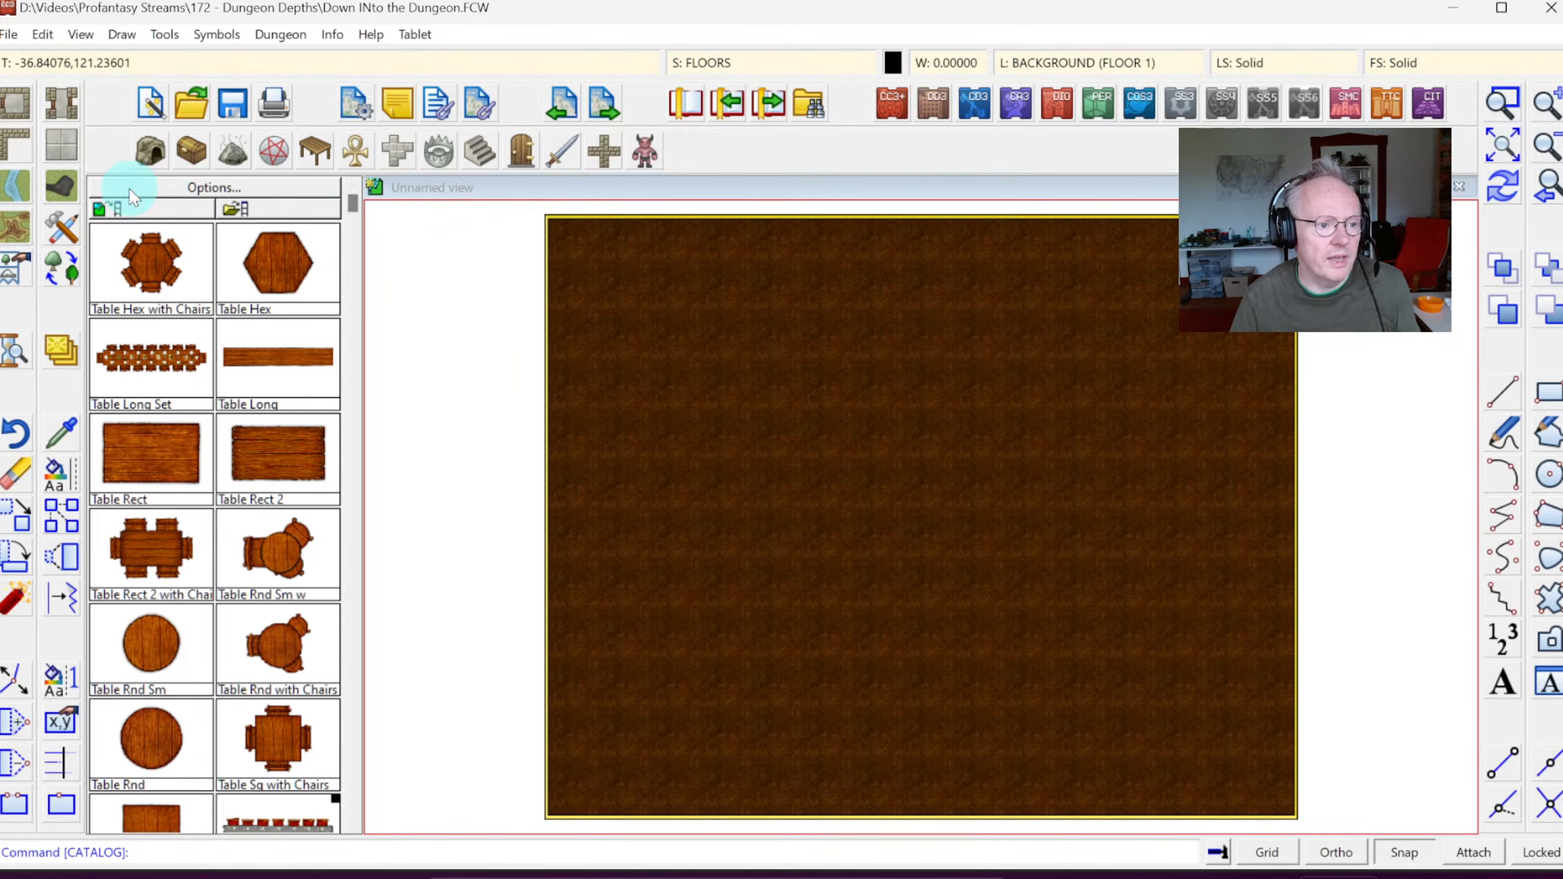
left_click(65, 186)
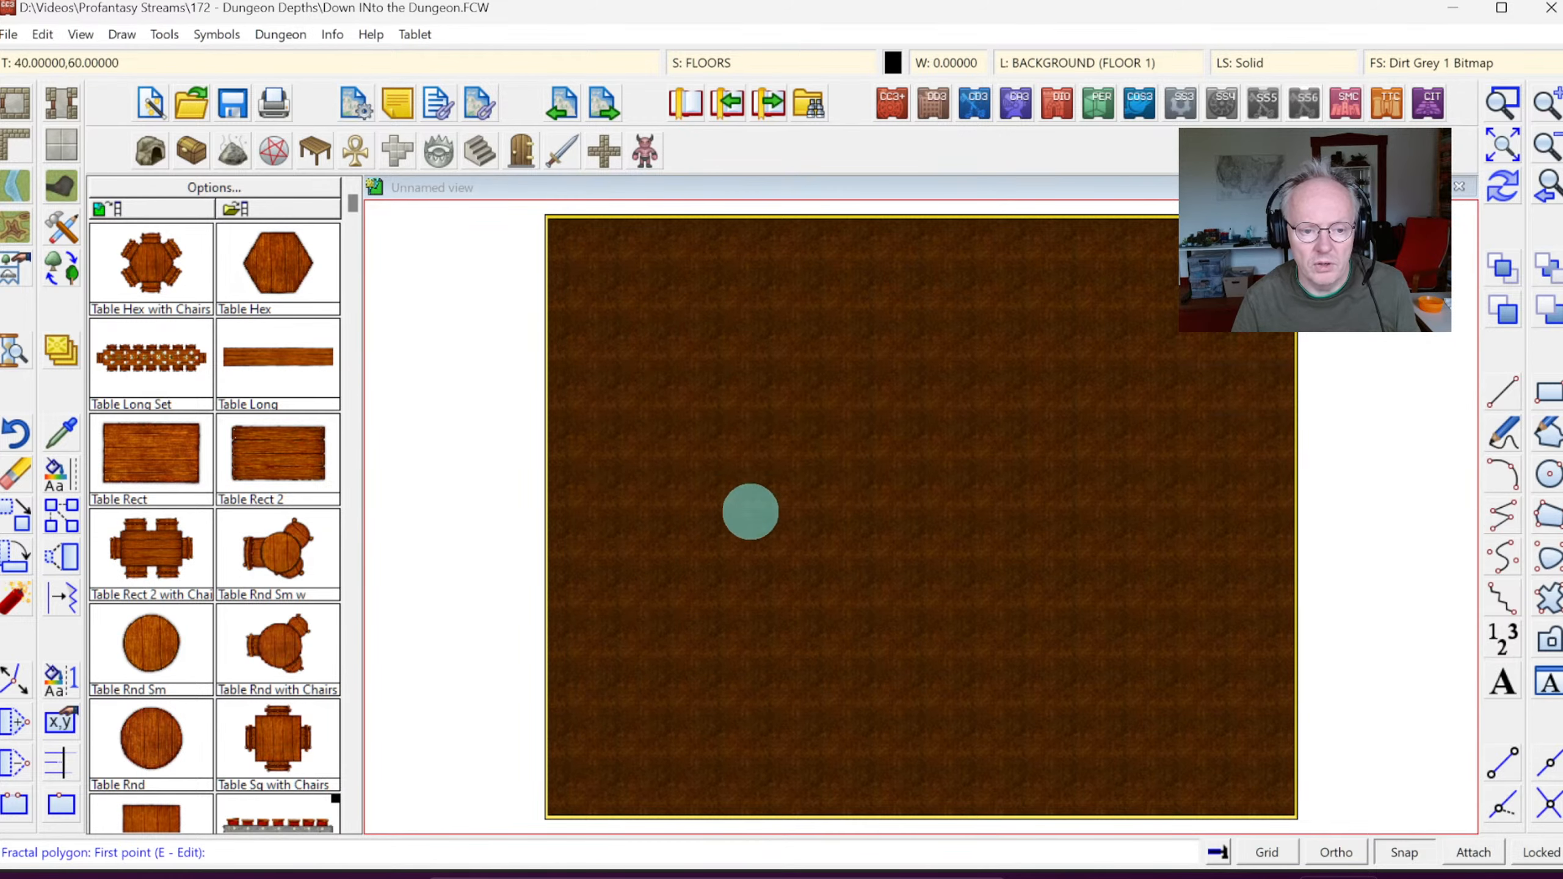
left_click(751, 513)
left_click(774, 440)
left_click(862, 434)
left_click(916, 394)
left_click(990, 412)
left_click(1047, 496)
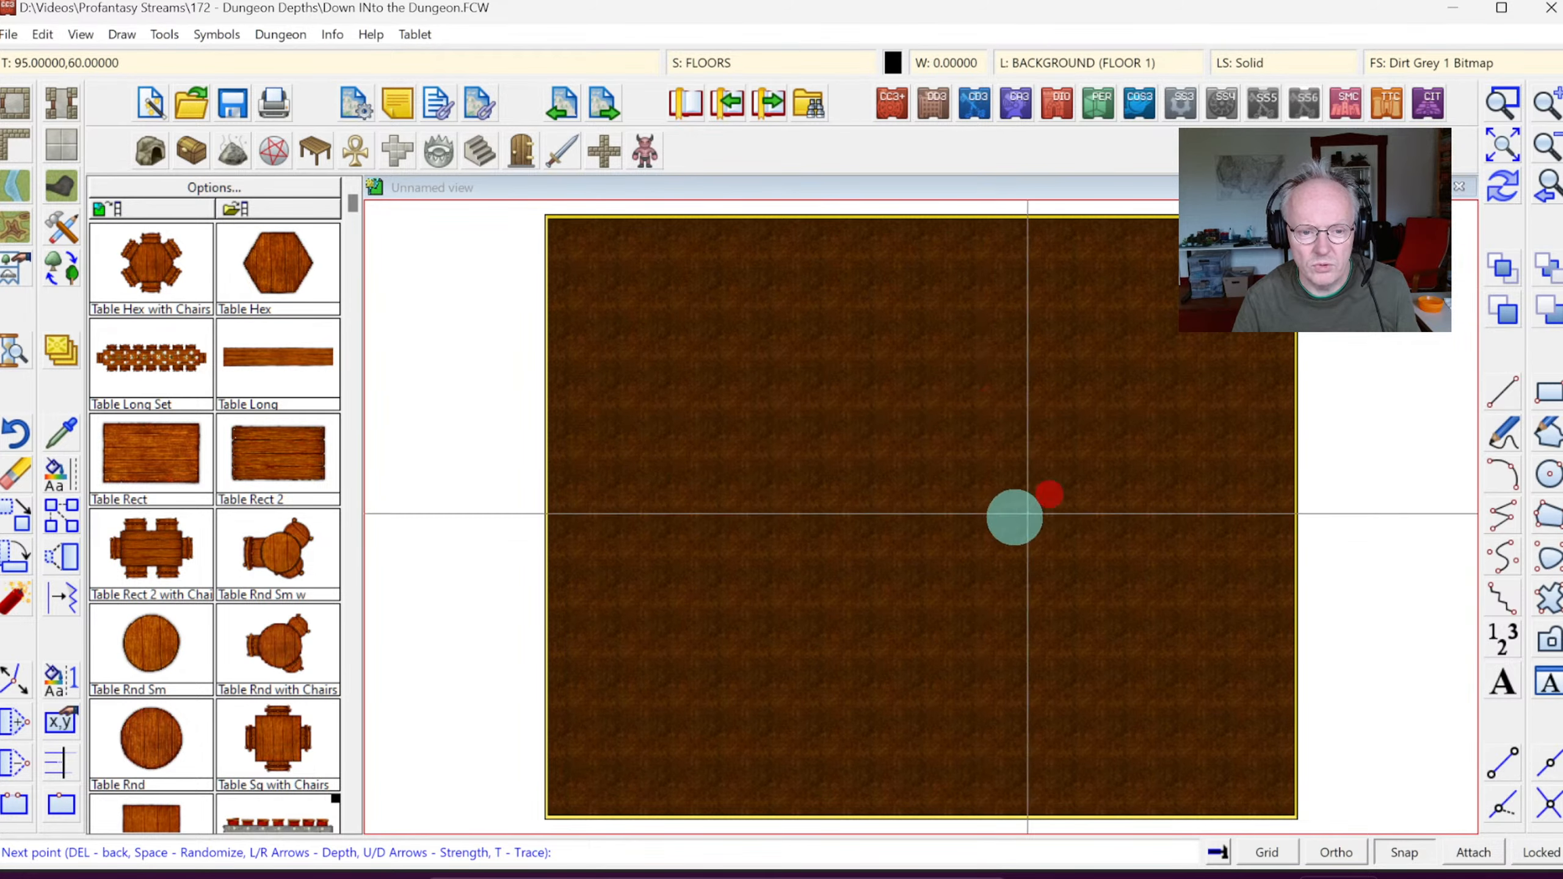
left_click(973, 589)
left_click(872, 582)
left_click(765, 600)
left_click(744, 562)
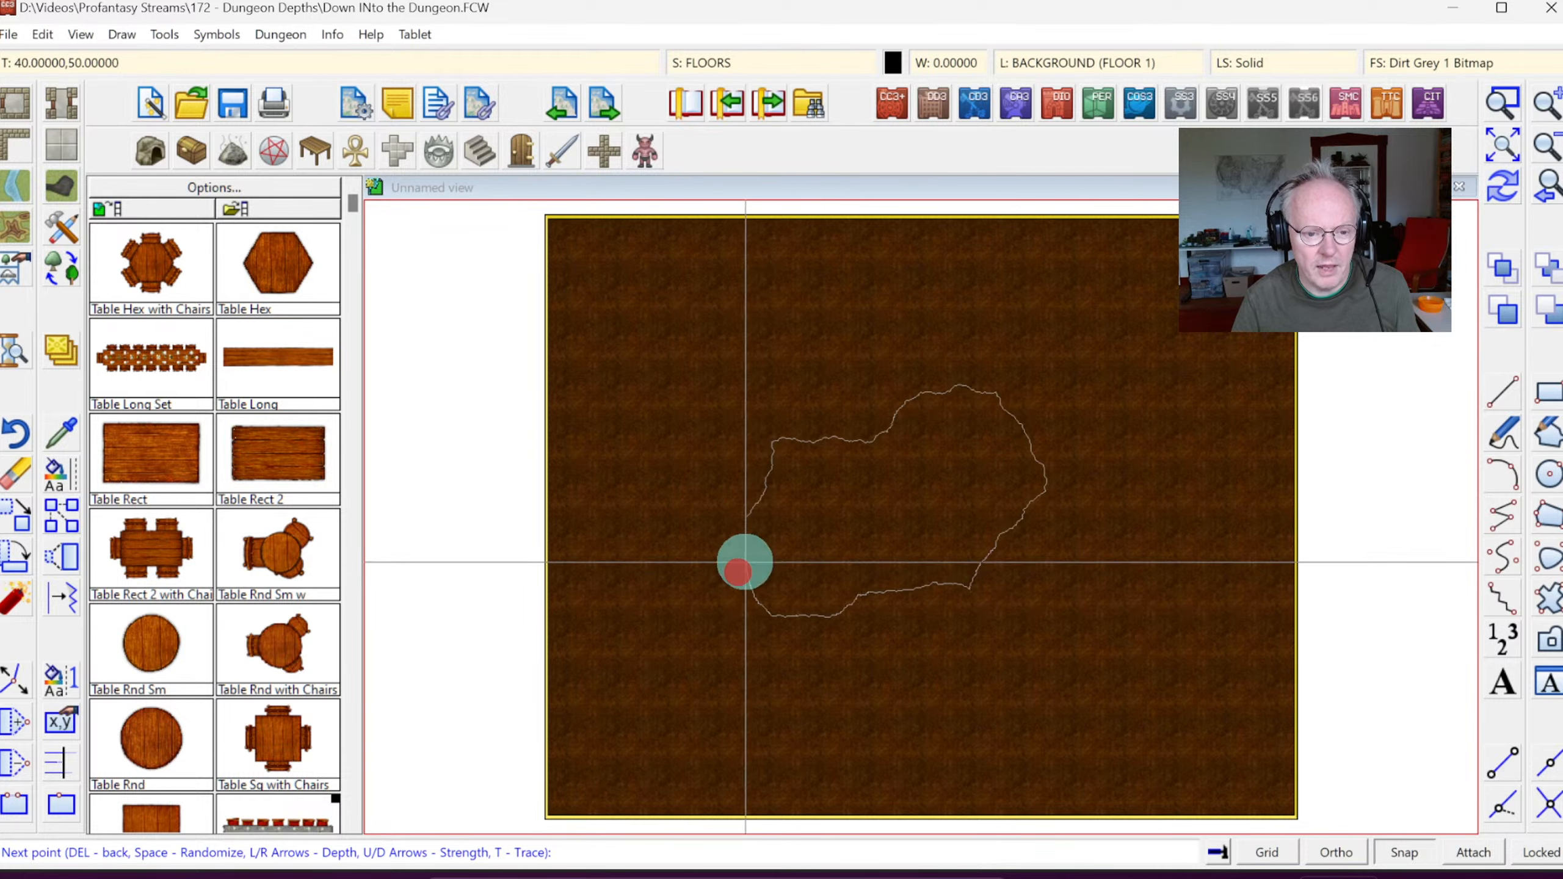
right_click(745, 561)
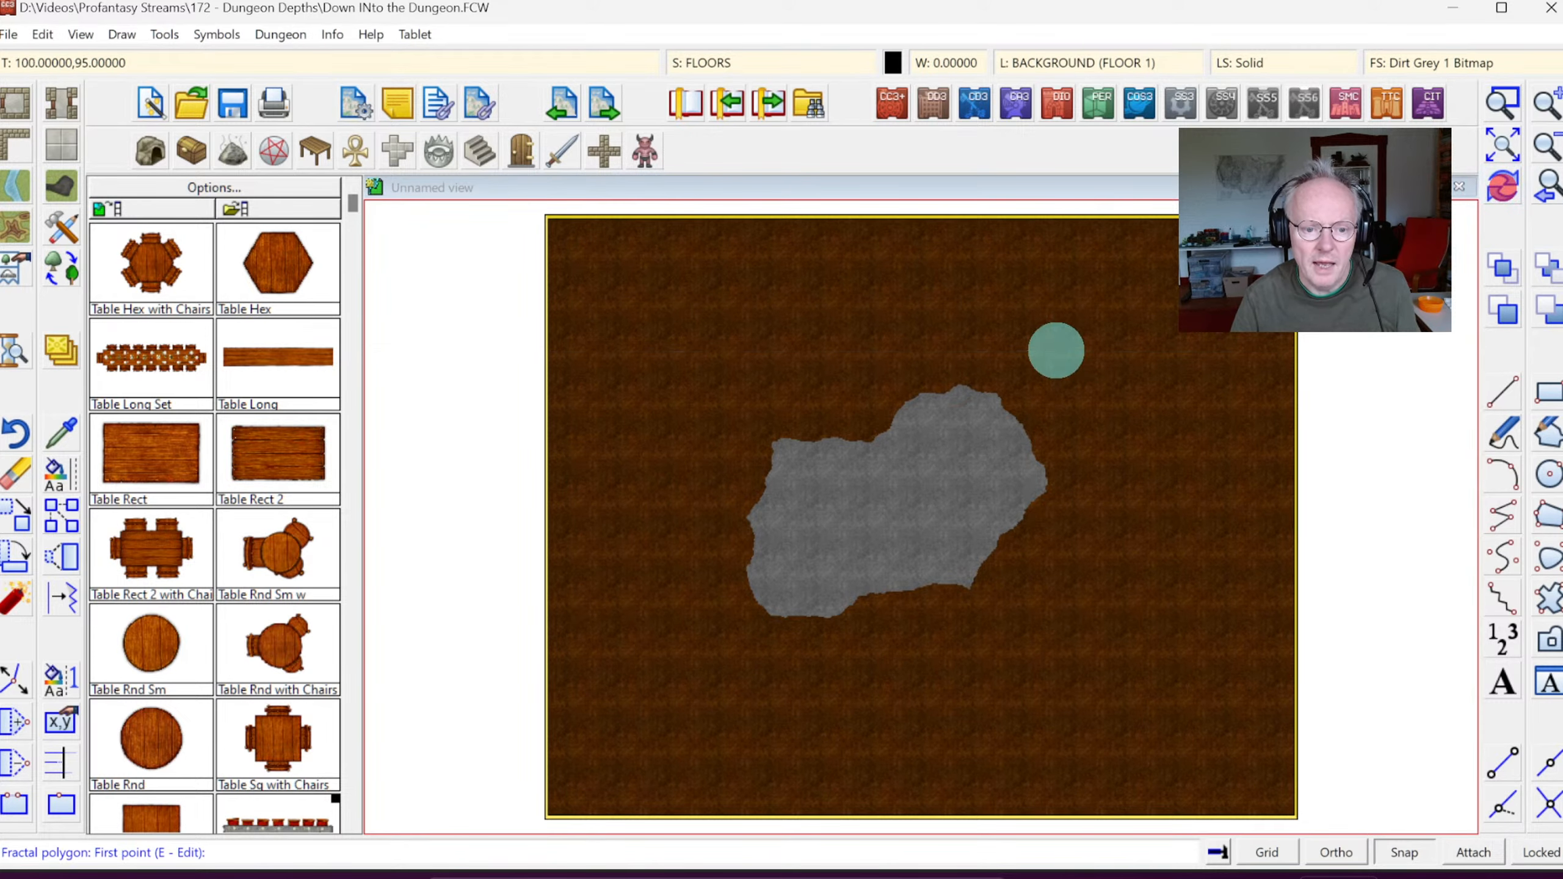
Step: Activate the sheet effects for the drawing and examine the cave floor's edges up close
left_click(719, 61)
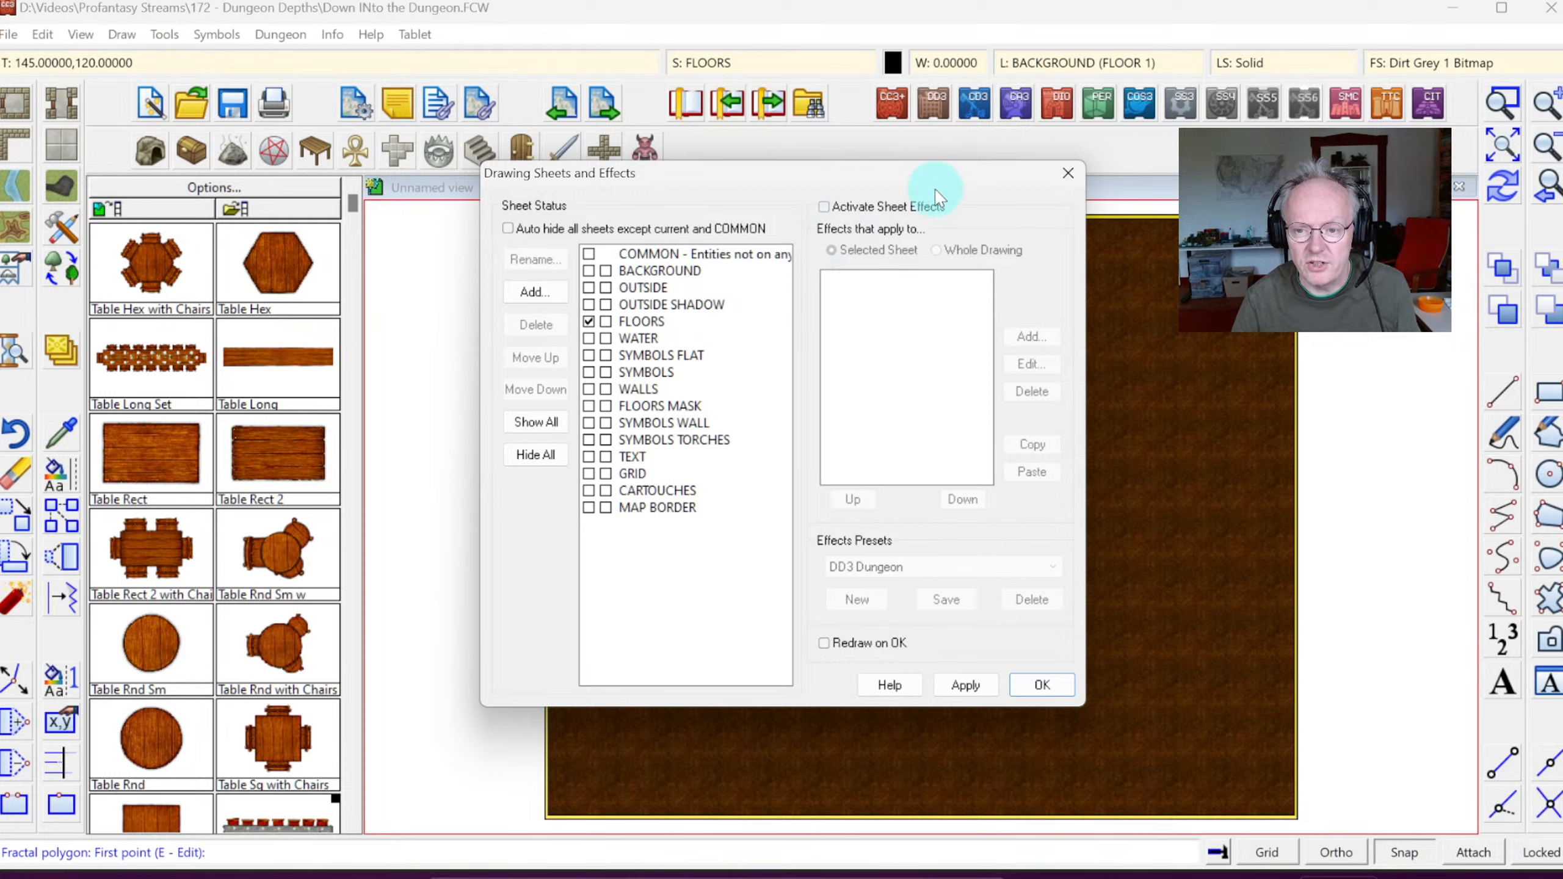
left_click(856, 215)
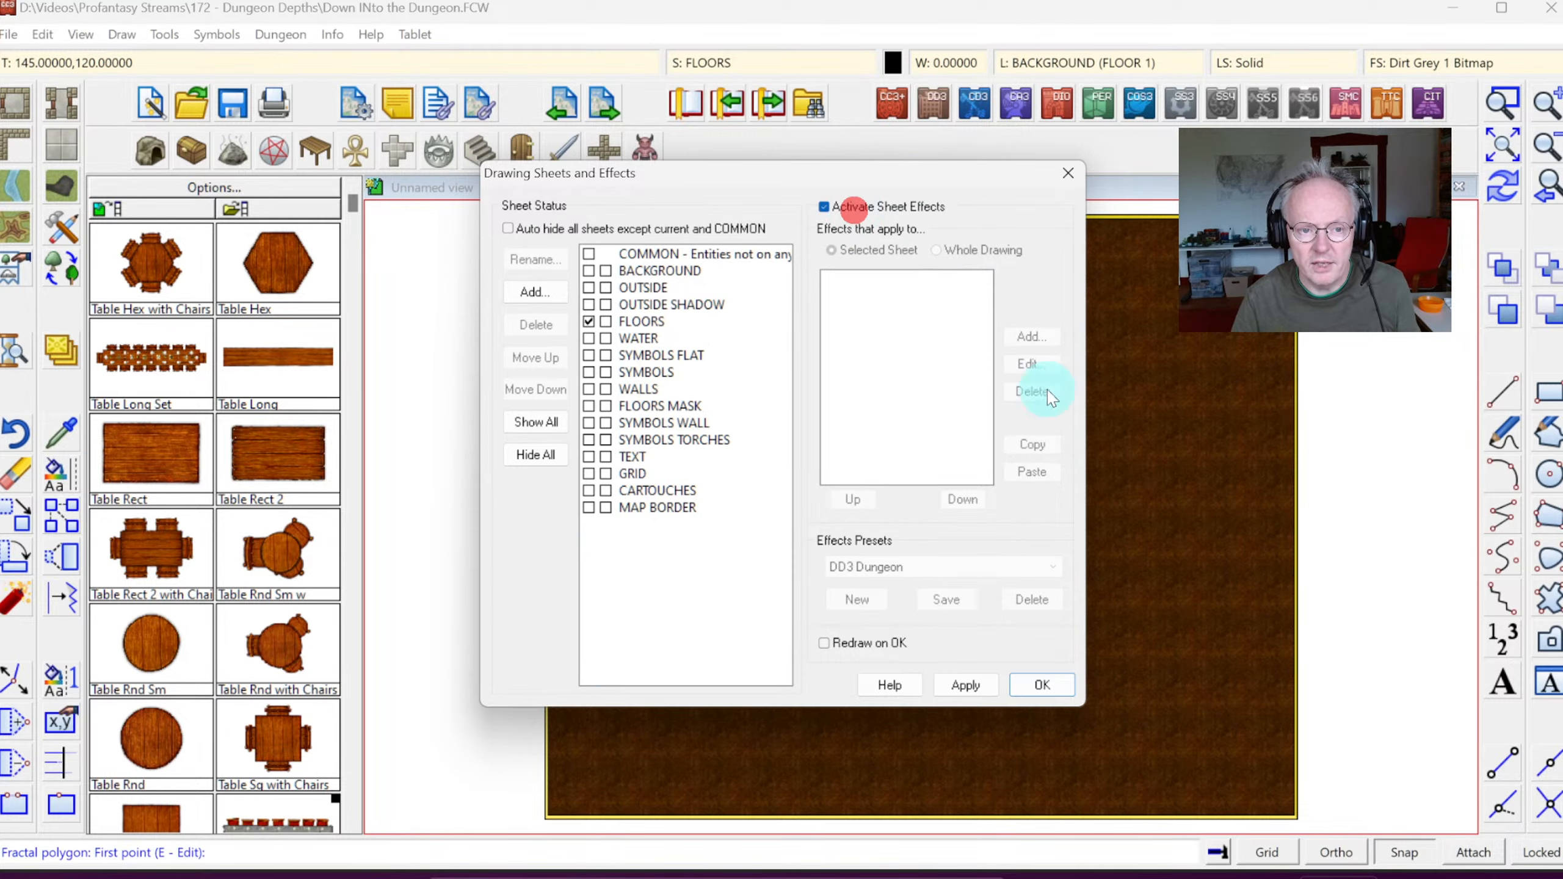
left_click(1048, 685)
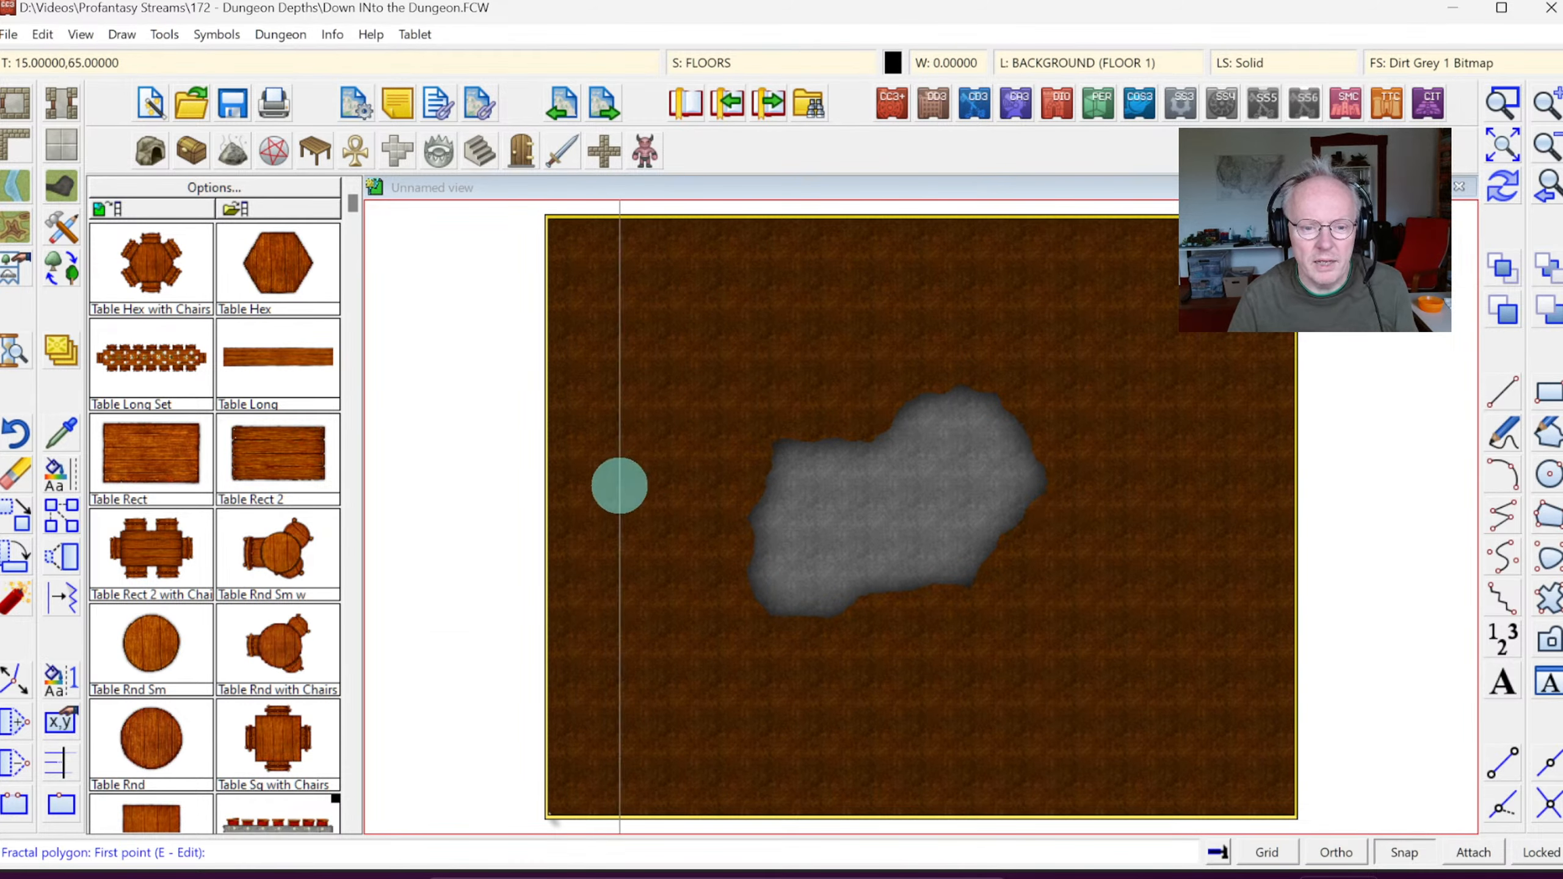
left_click(1503, 103)
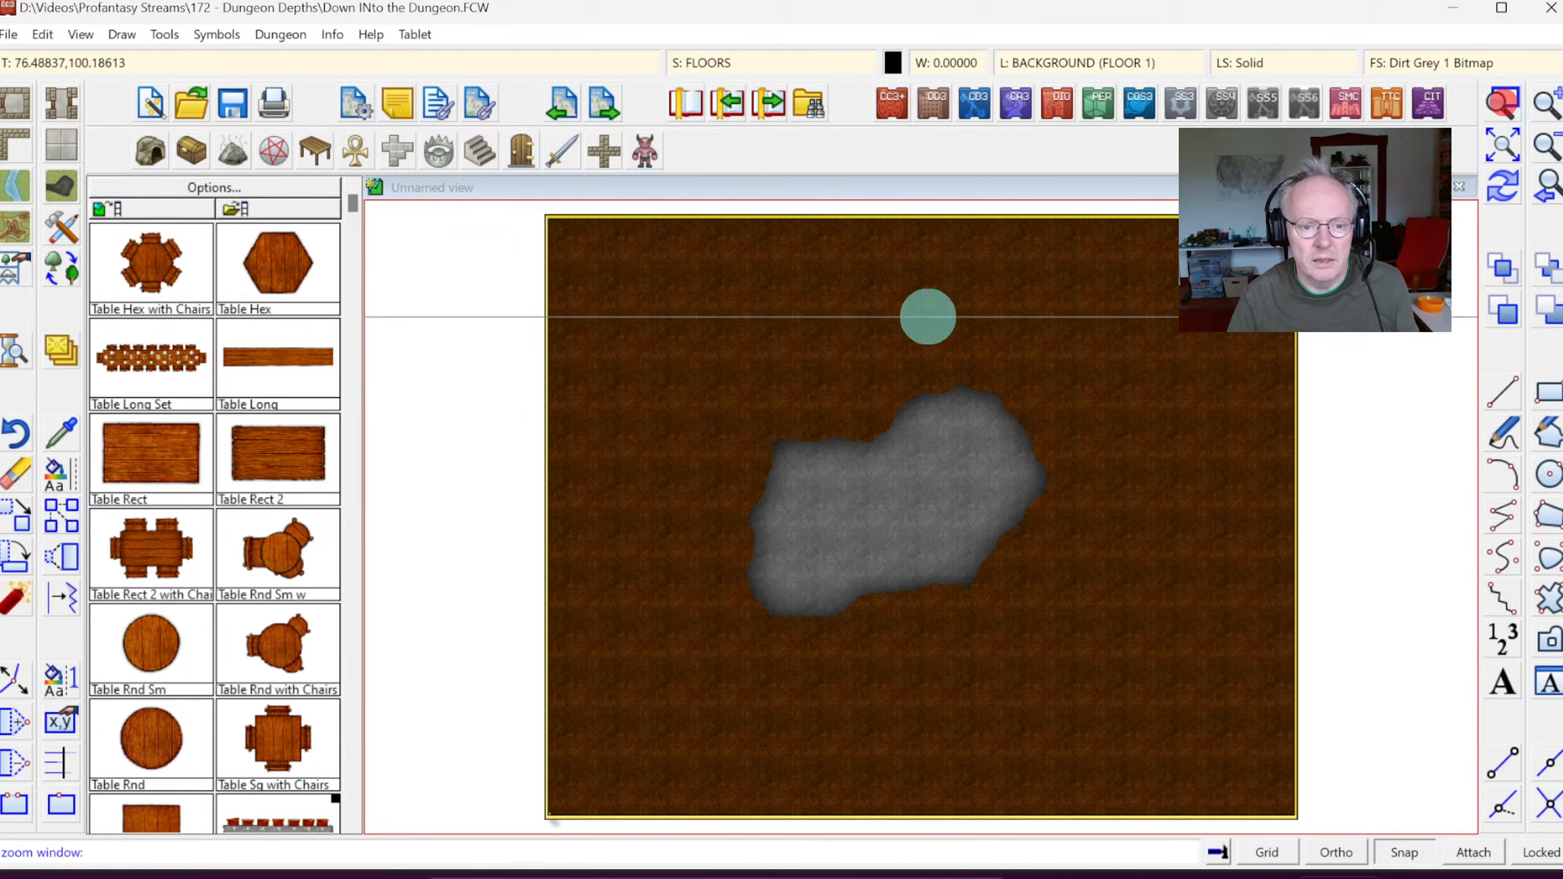
left_click(723, 386)
left_click(1064, 629)
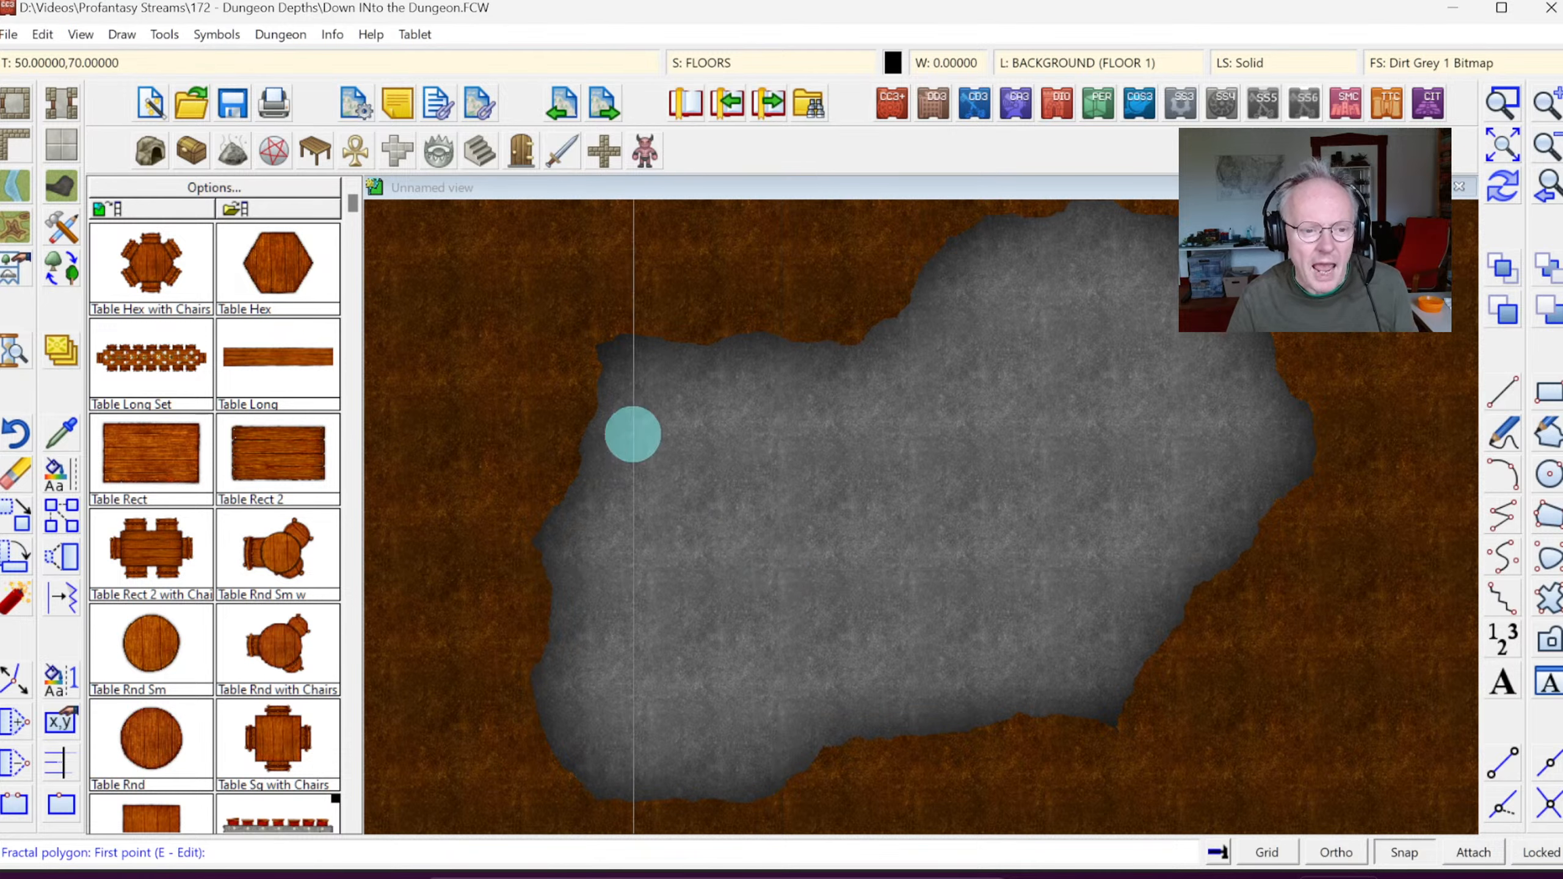
left_click(1546, 146)
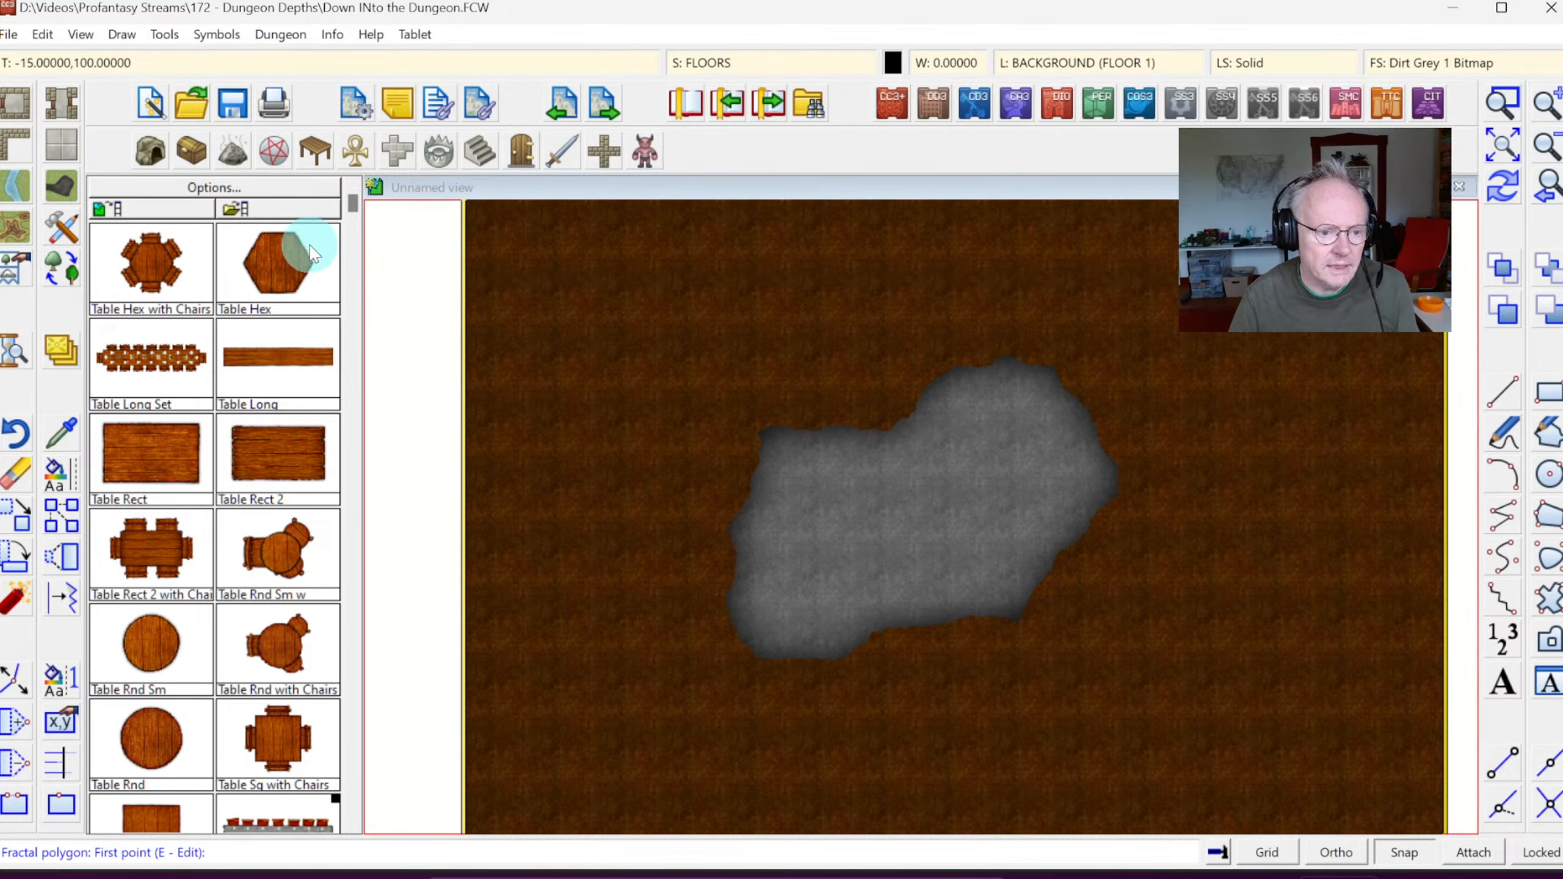
Step: Enable "Effects are on when loaded" in the display speed settings and save the map
left_click(14, 357)
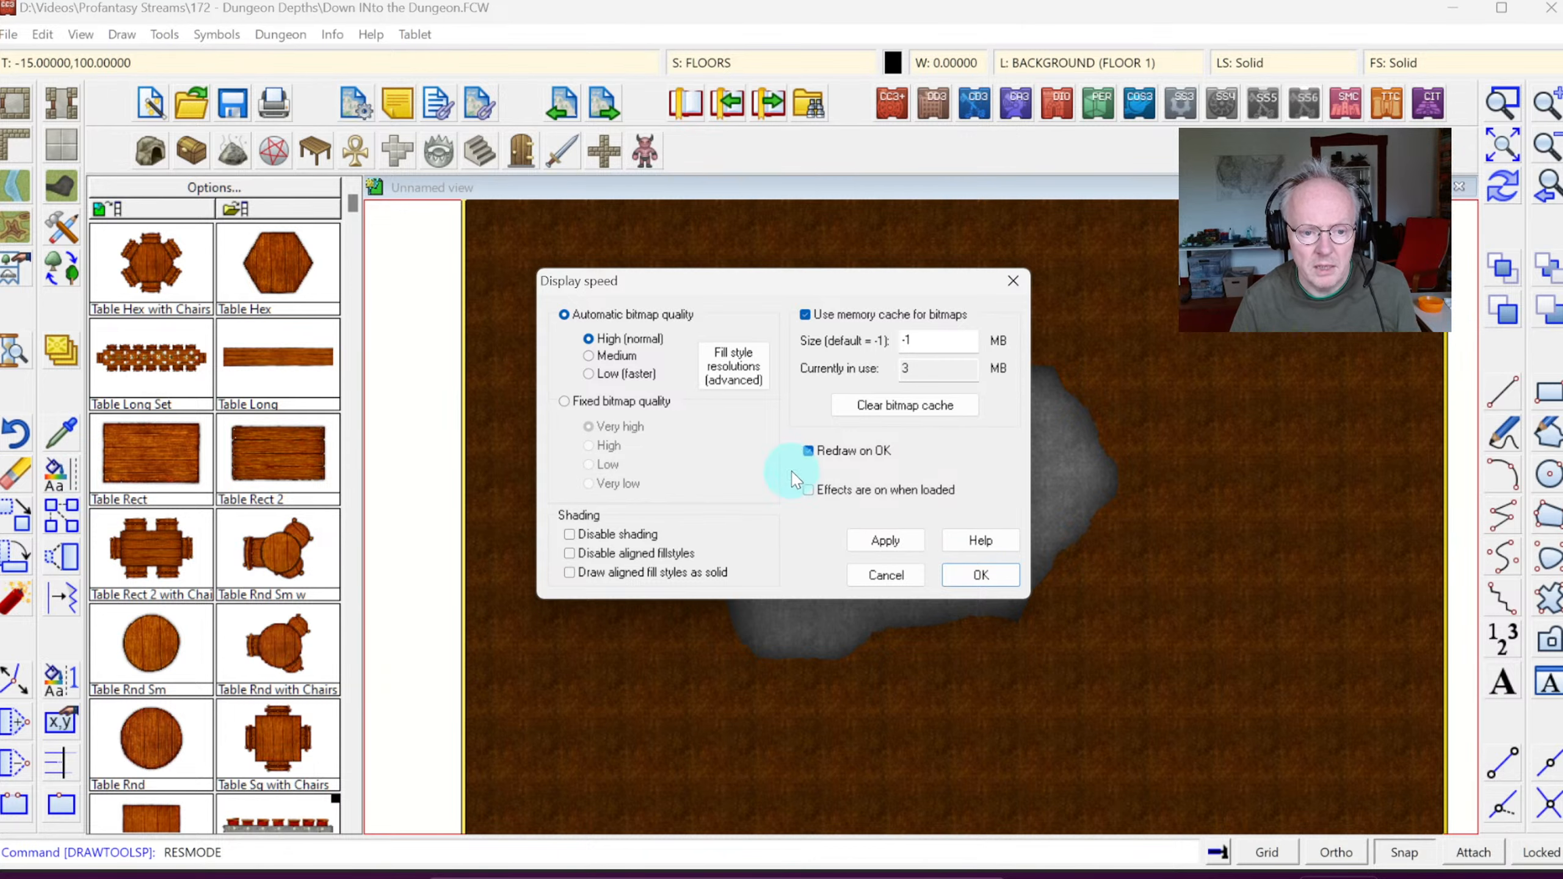
left_click(807, 490)
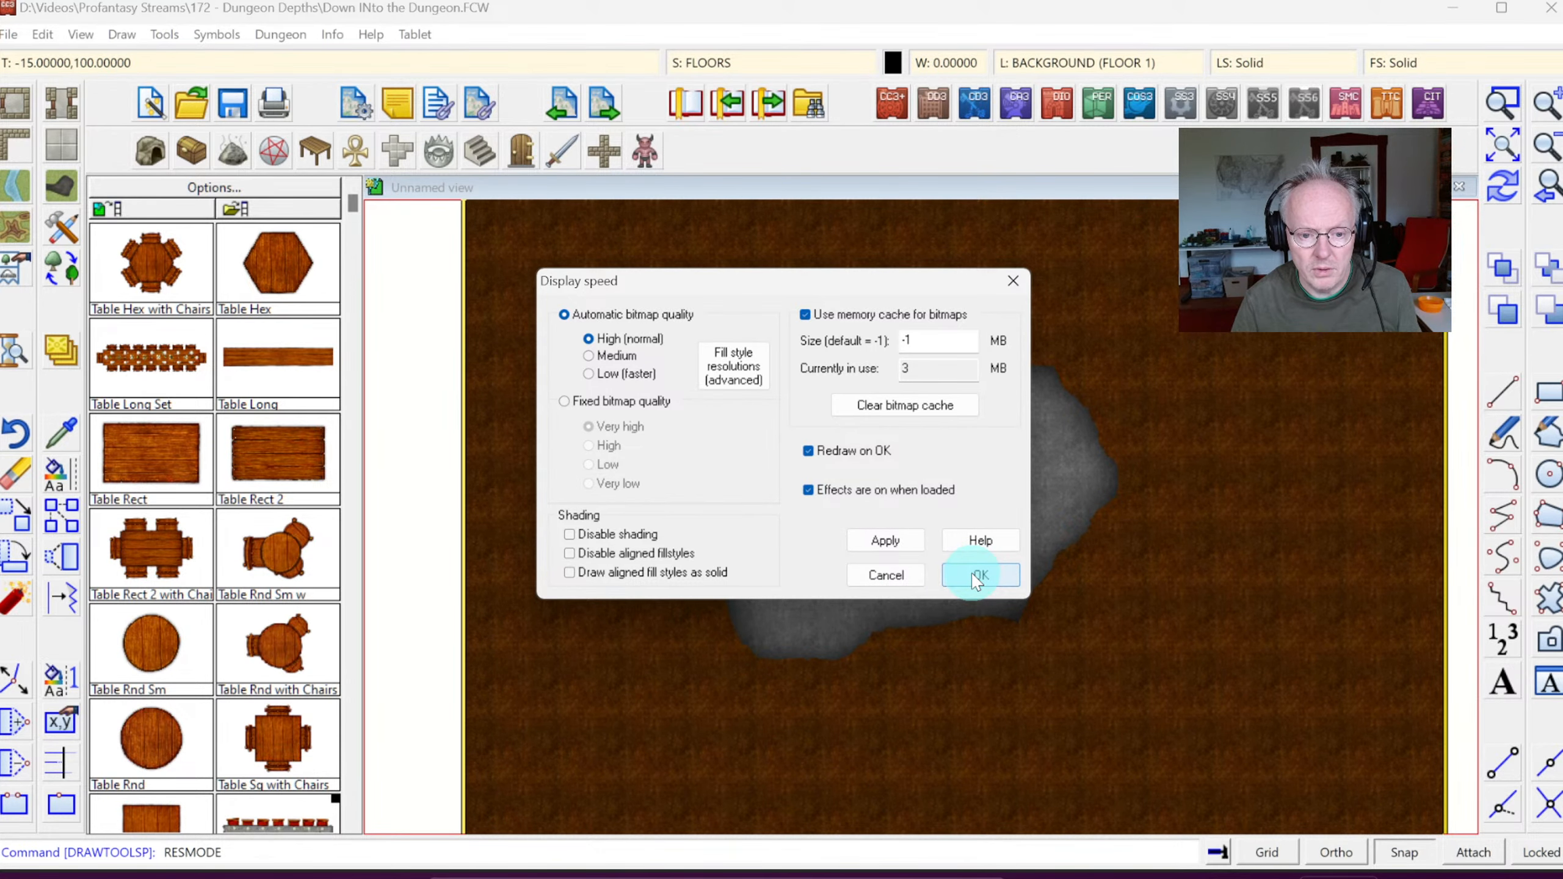
left_click(978, 576)
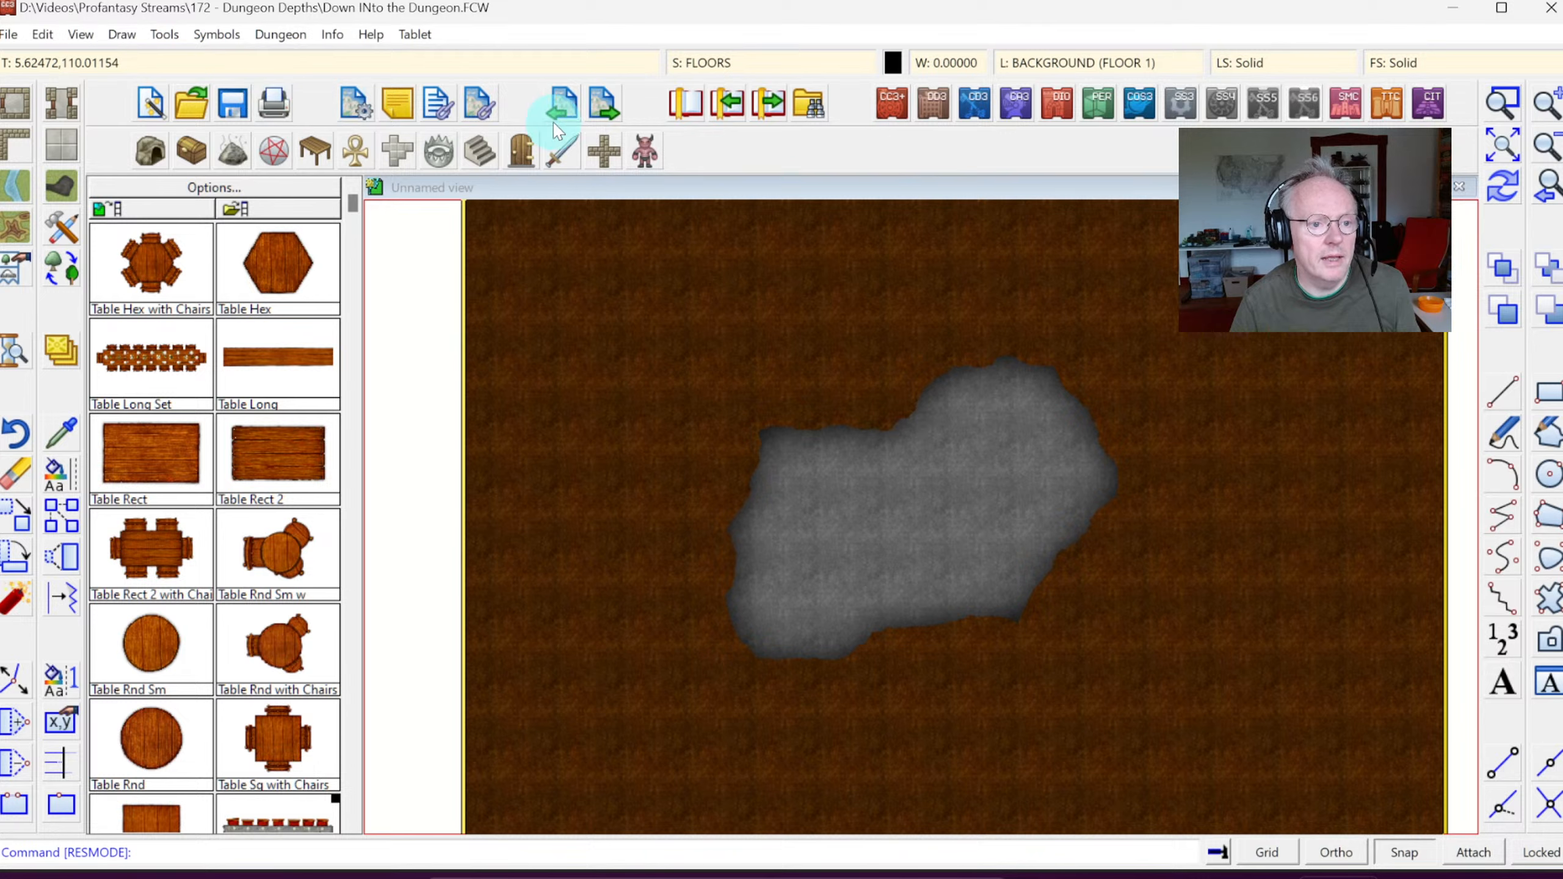
left_click(232, 103)
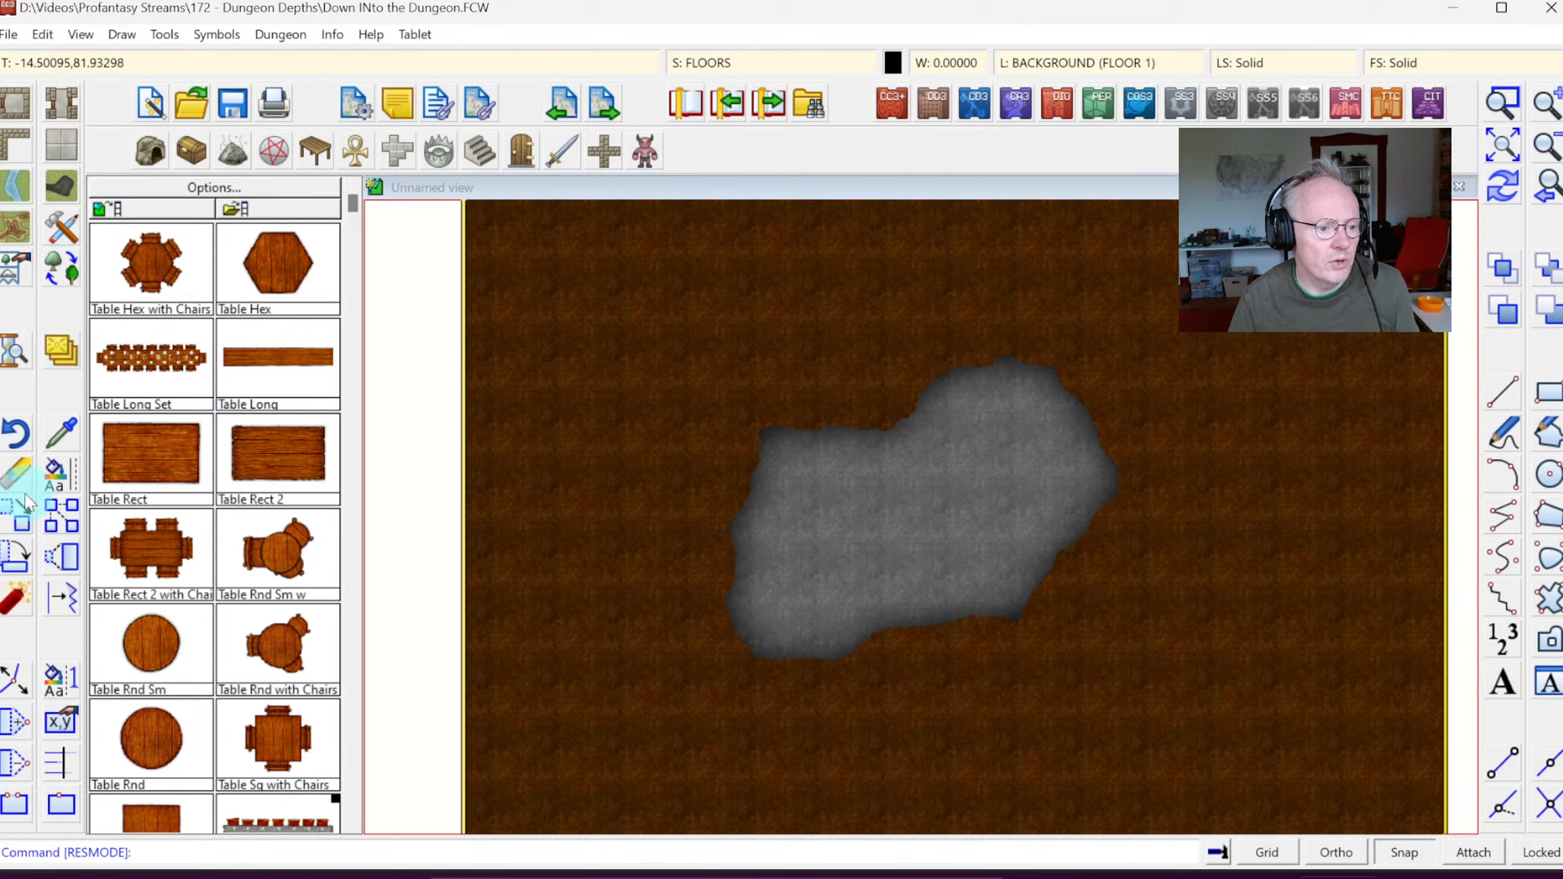
Step: Erase the irregular cave floor polygon near the map's centre
left_click(16, 476)
left_click(860, 429)
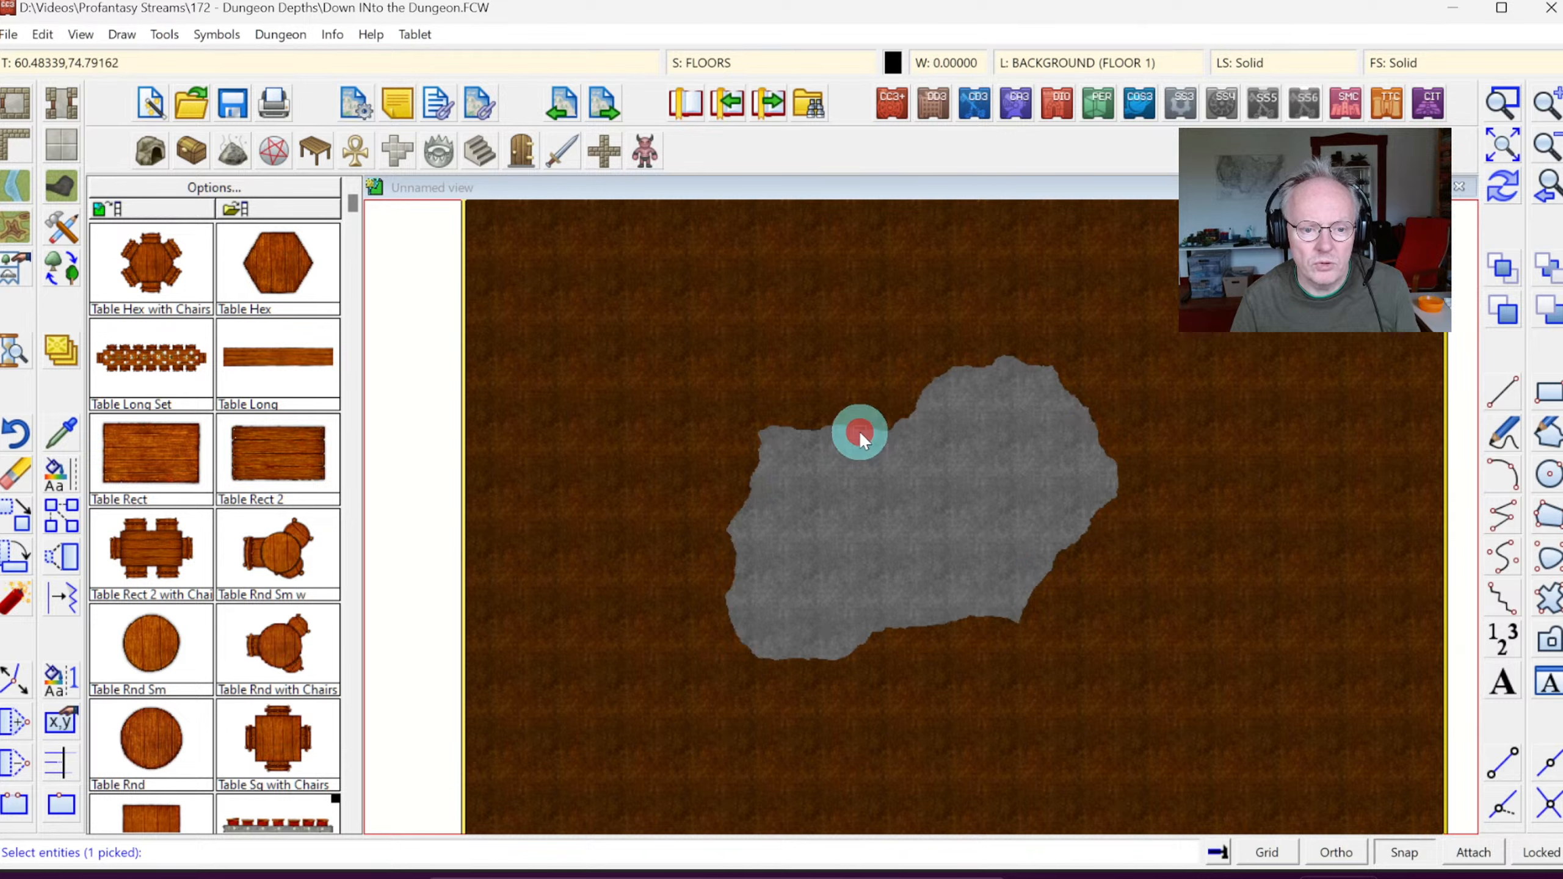
right_click(802, 377)
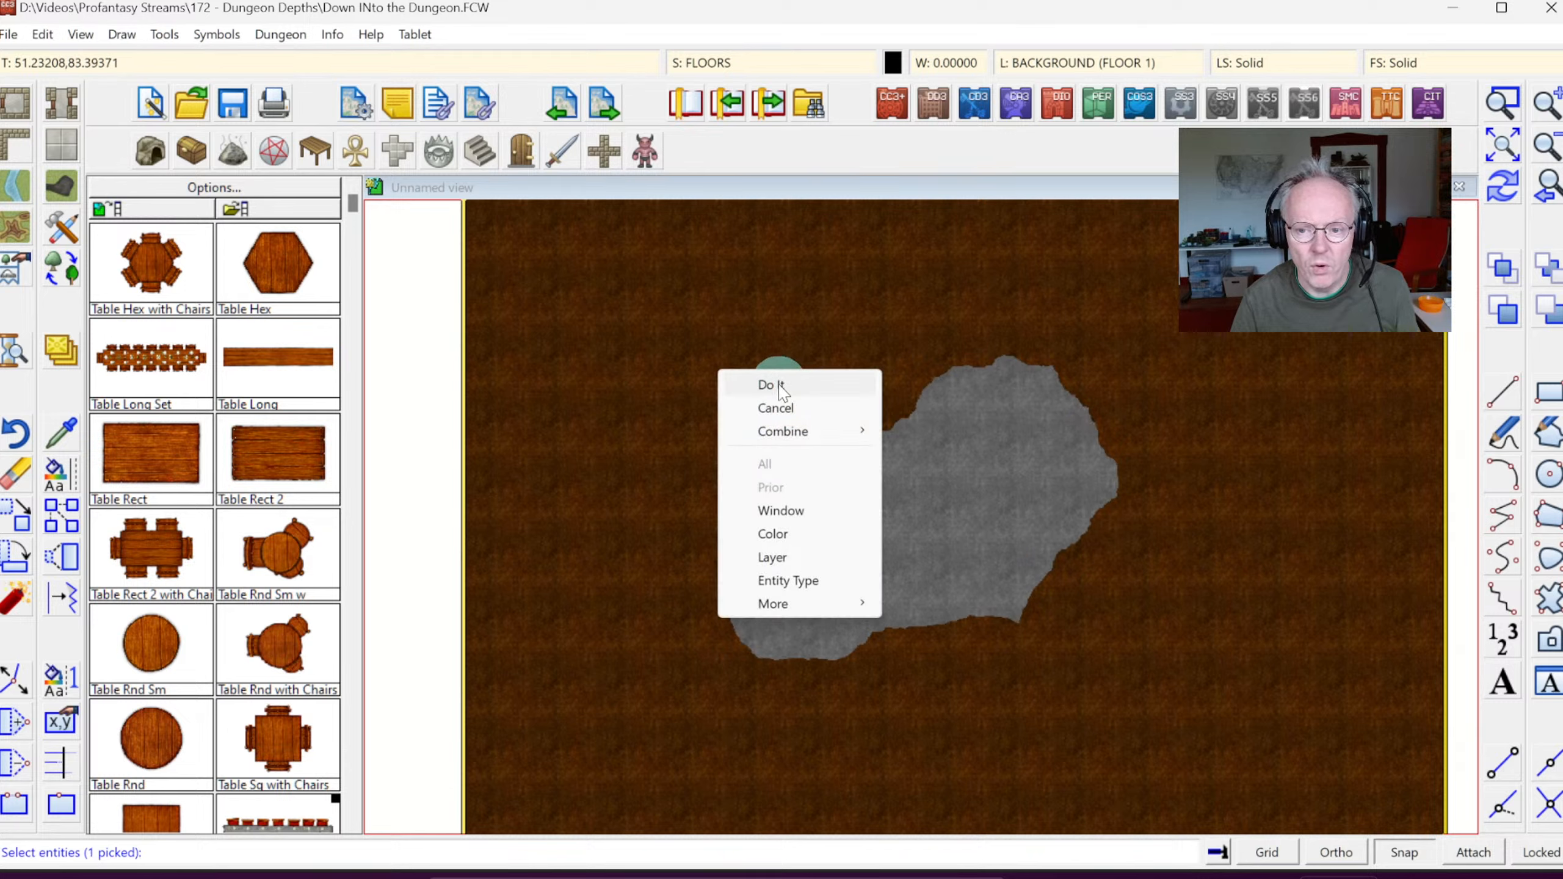
left_click(778, 384)
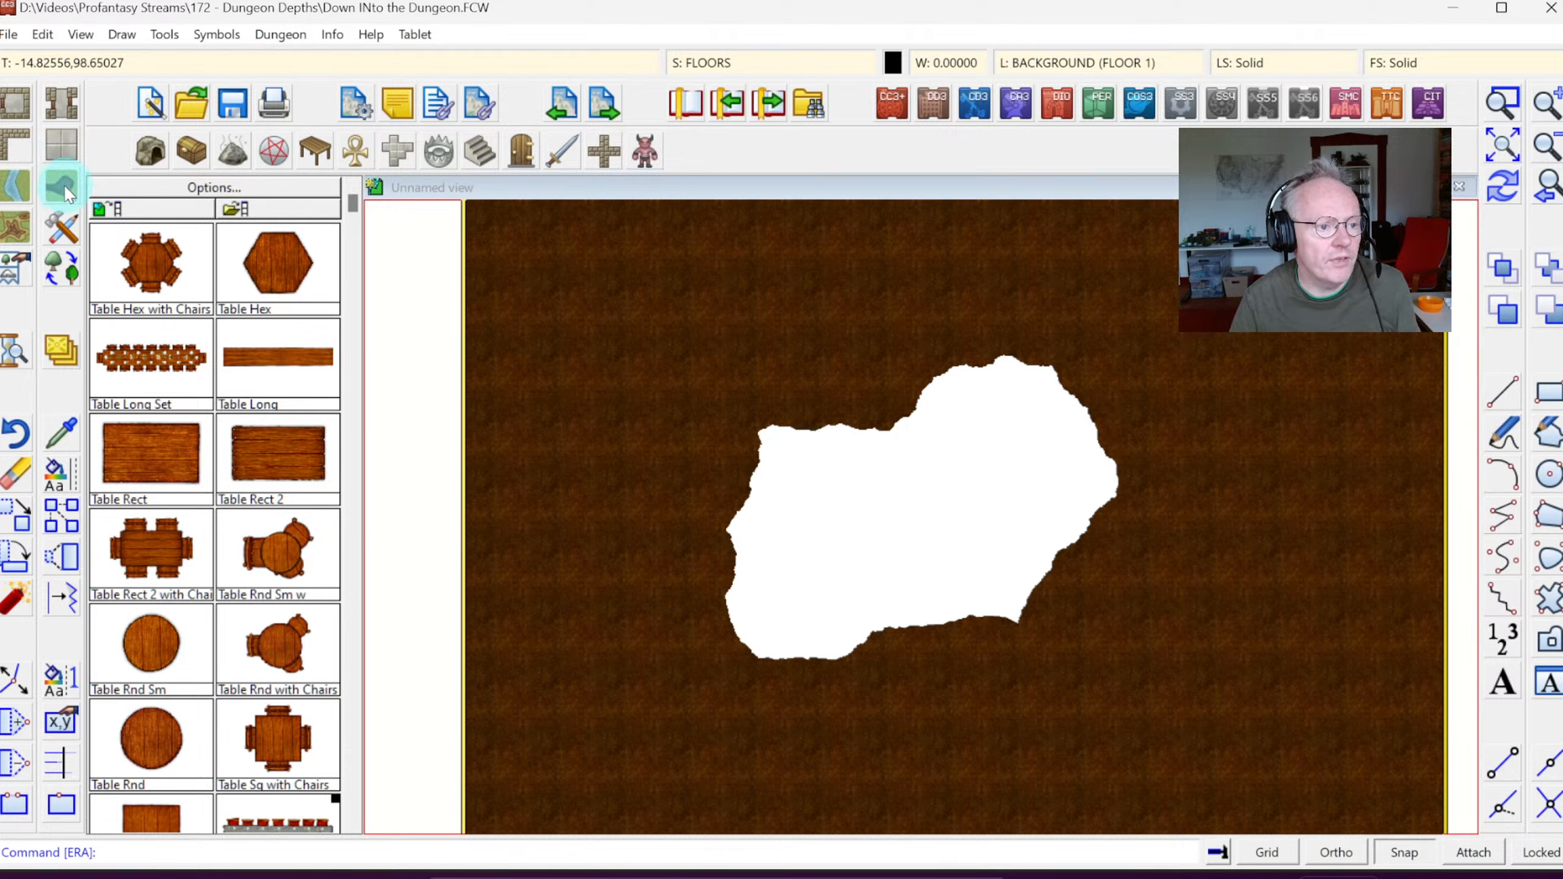
Step: Choose the fractal Cave Wall drawing tool with current fill and try to set the fill style to Basic Stone 2 Bitmap
right_click(12, 157)
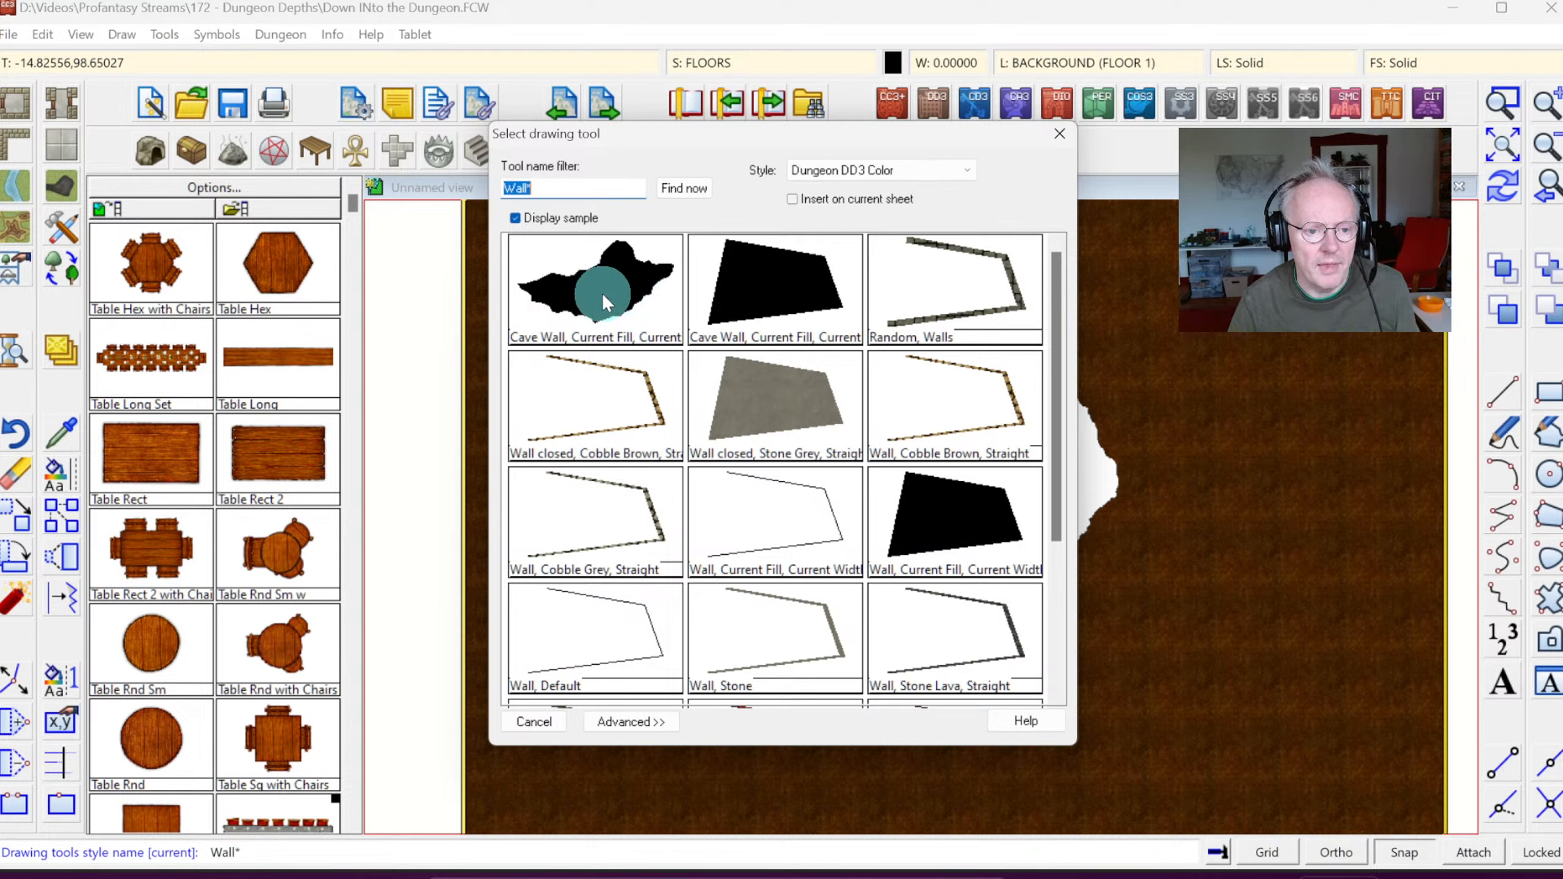
left_click(618, 304)
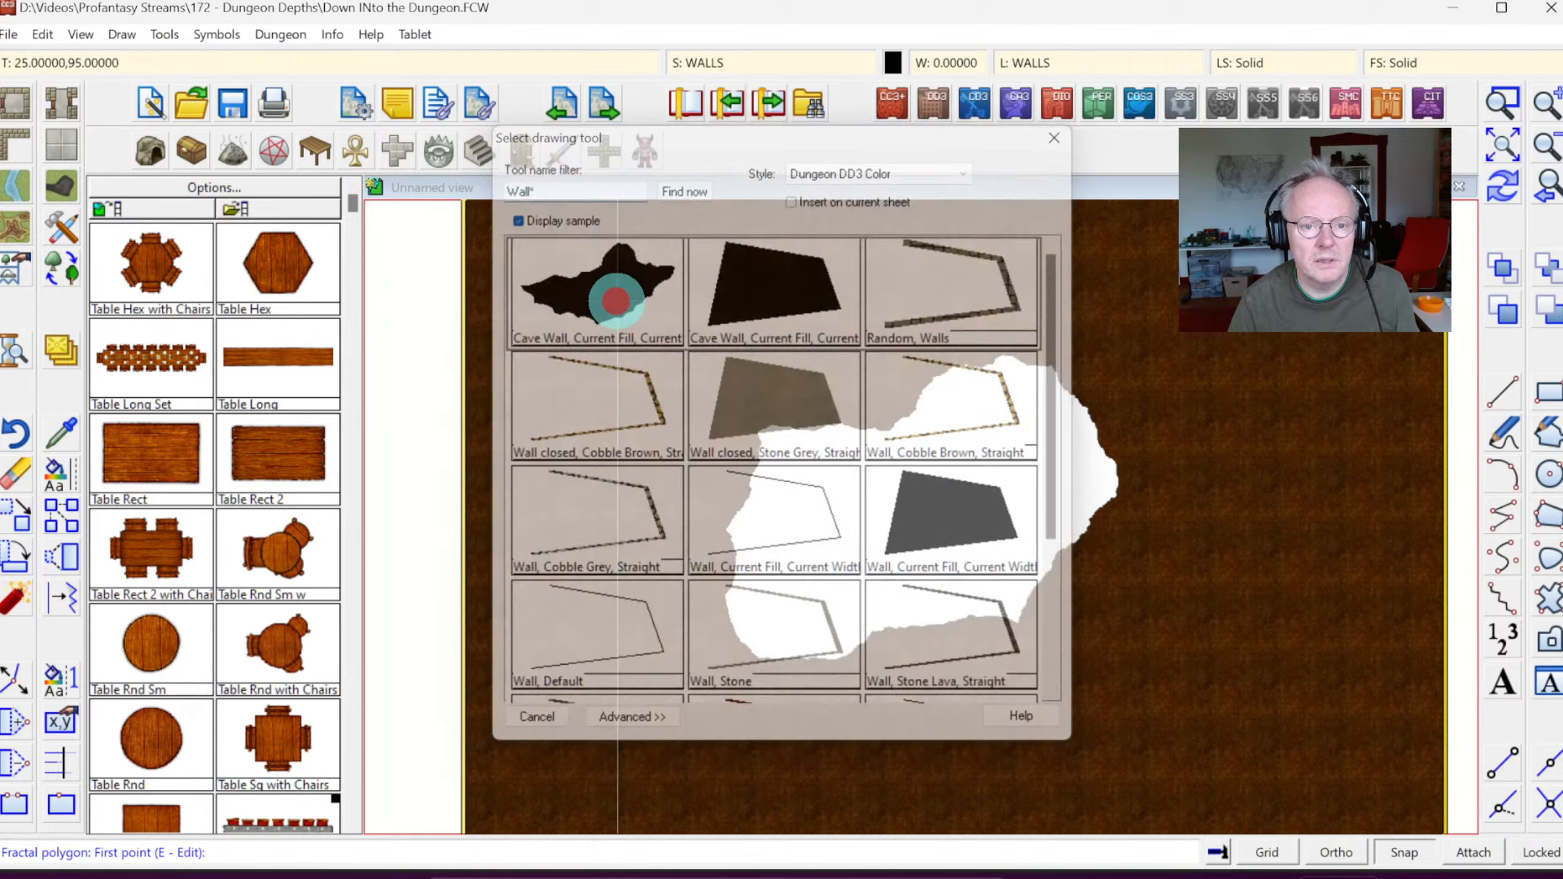
left_click(1398, 64)
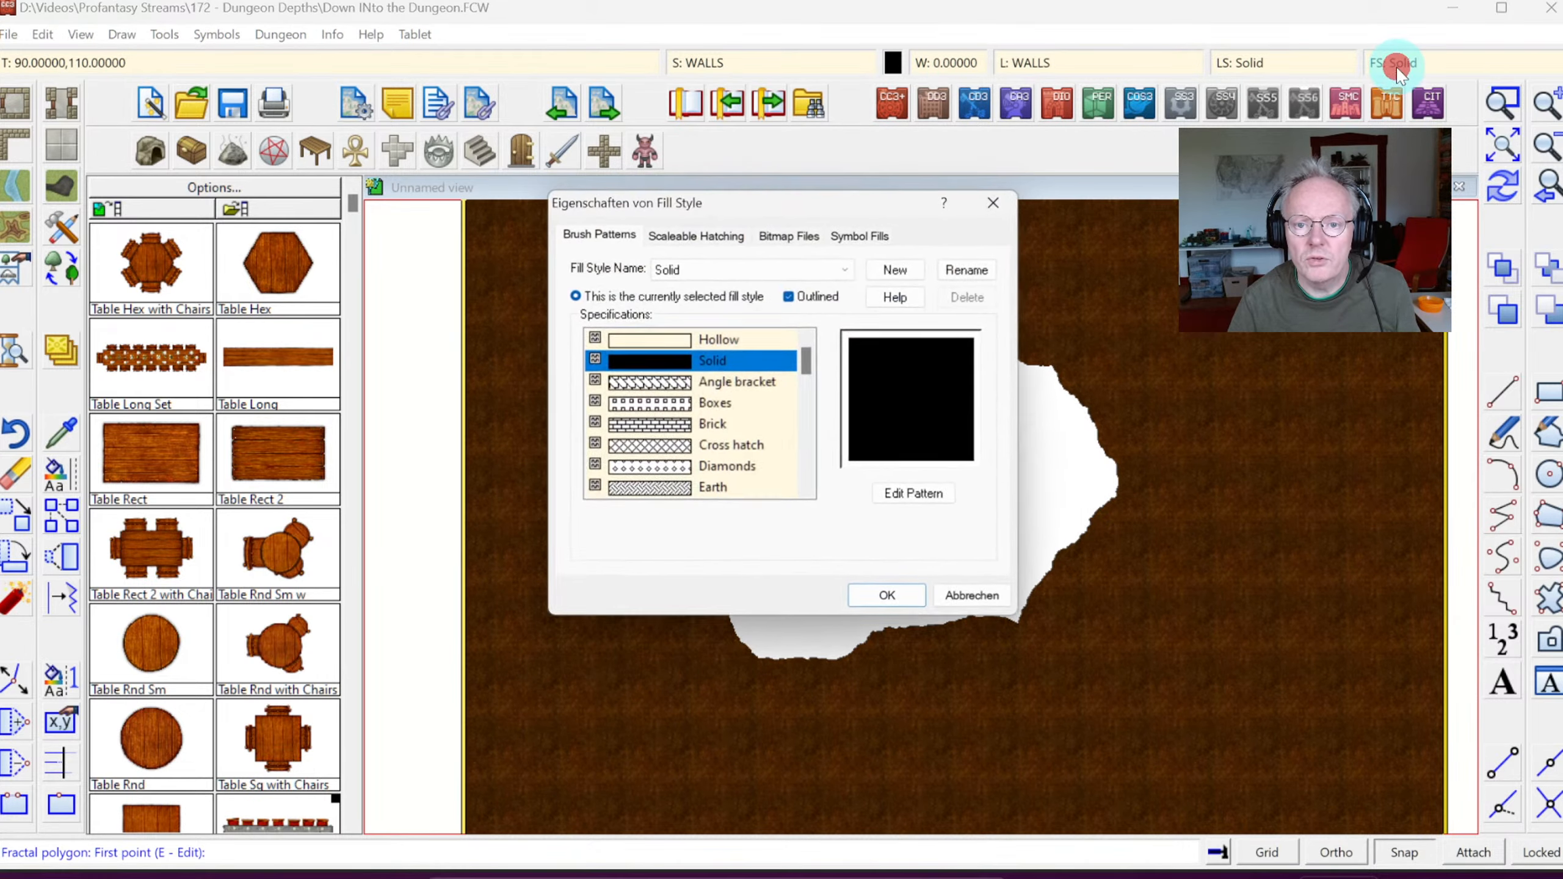
left_click(789, 236)
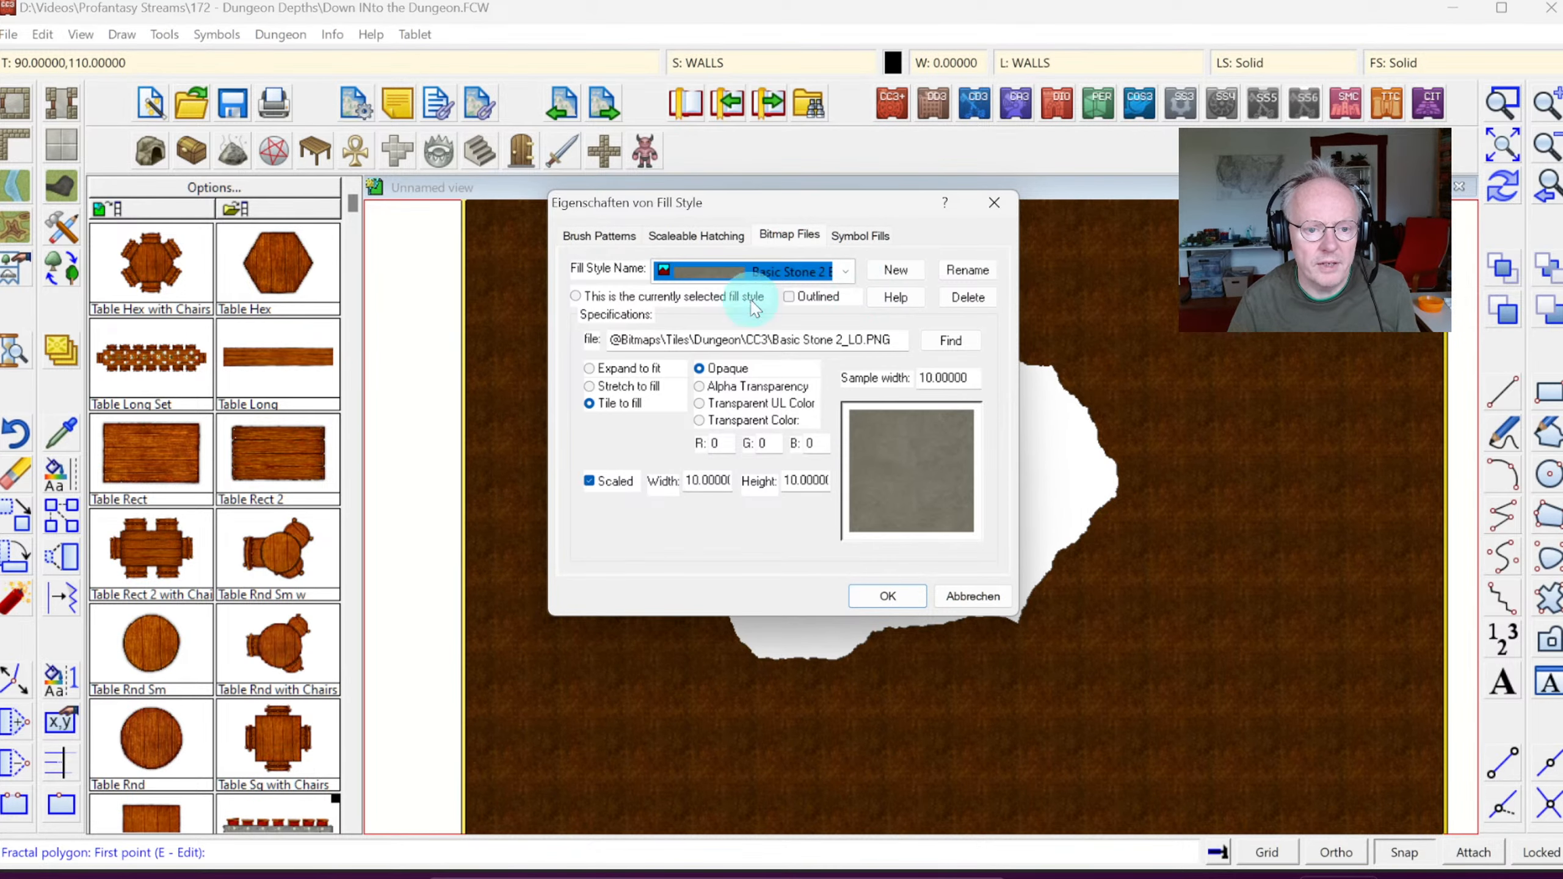
left_click(880, 602)
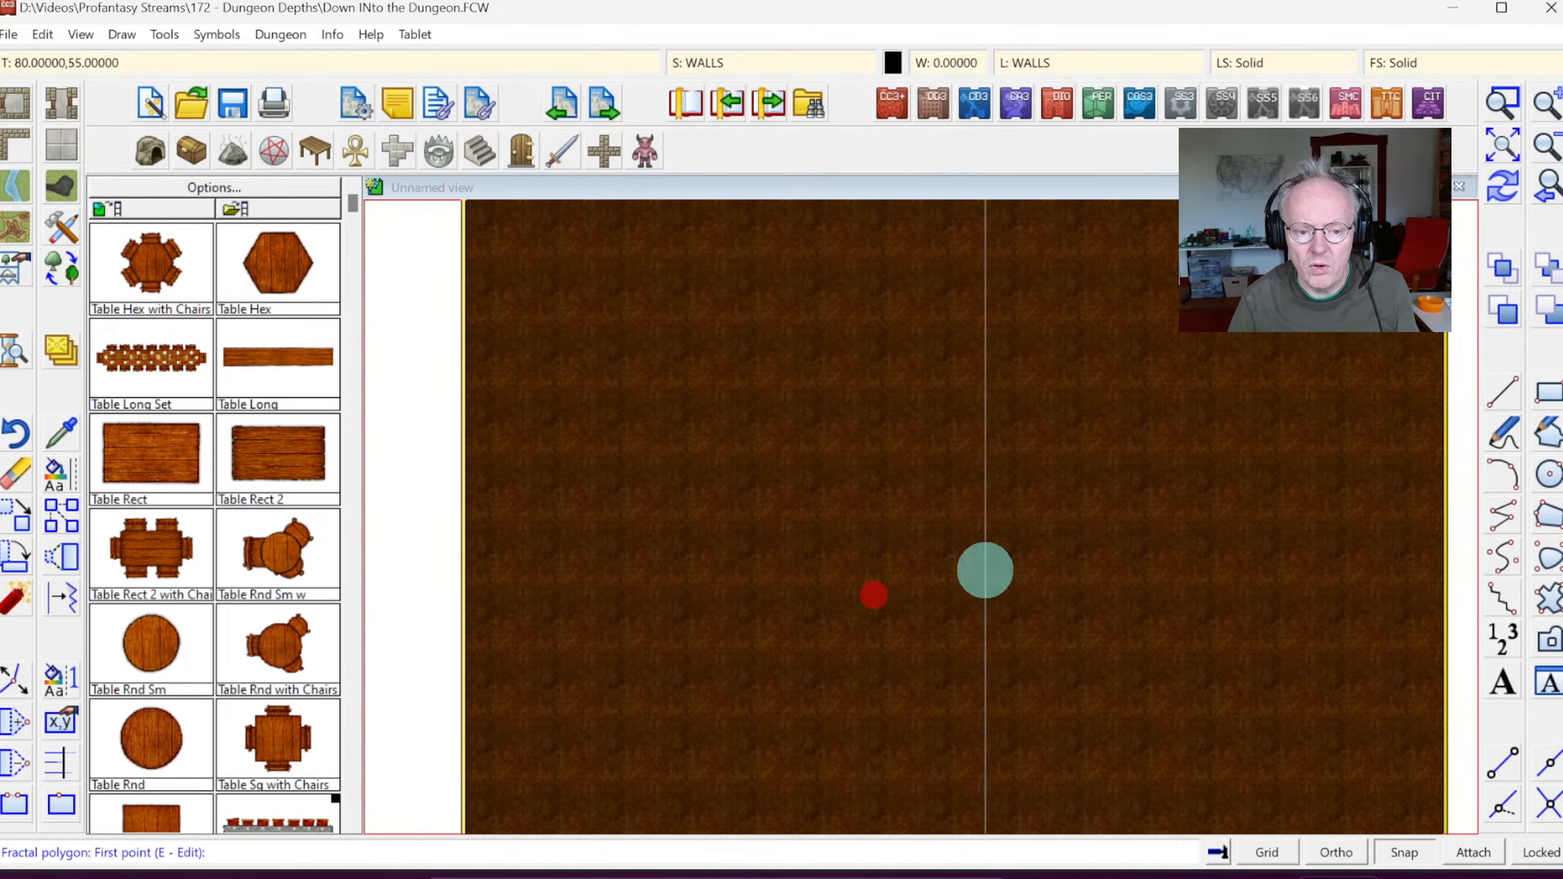
Step: Draw a fractal cave wall polygon covering the whole map except its lower-left corner, extending past the map border, and redraw the map
left_click(1505, 150)
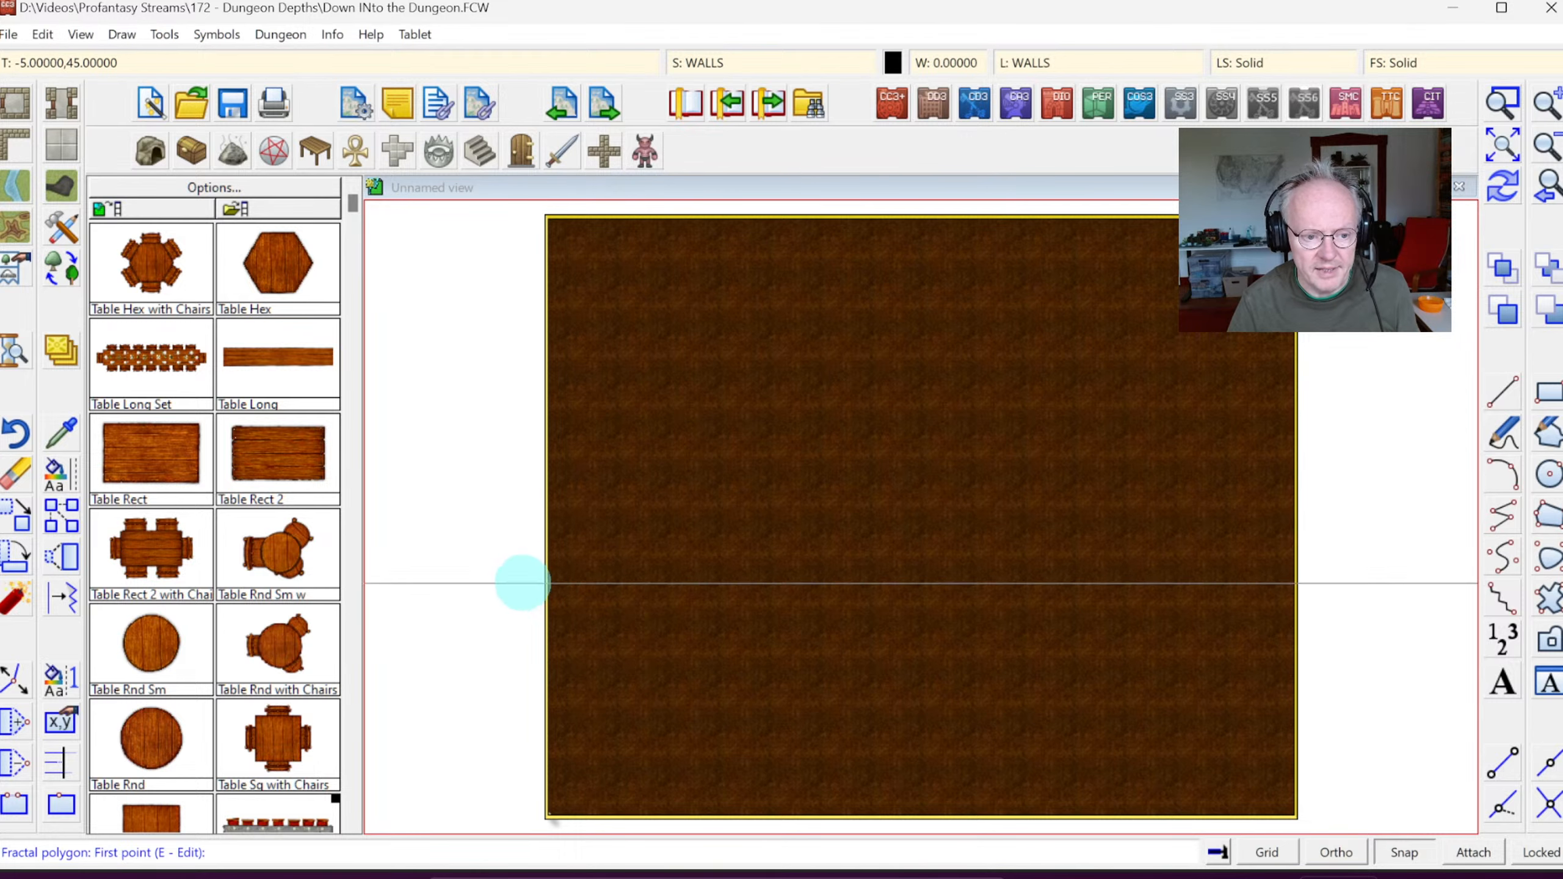
left_click(517, 601)
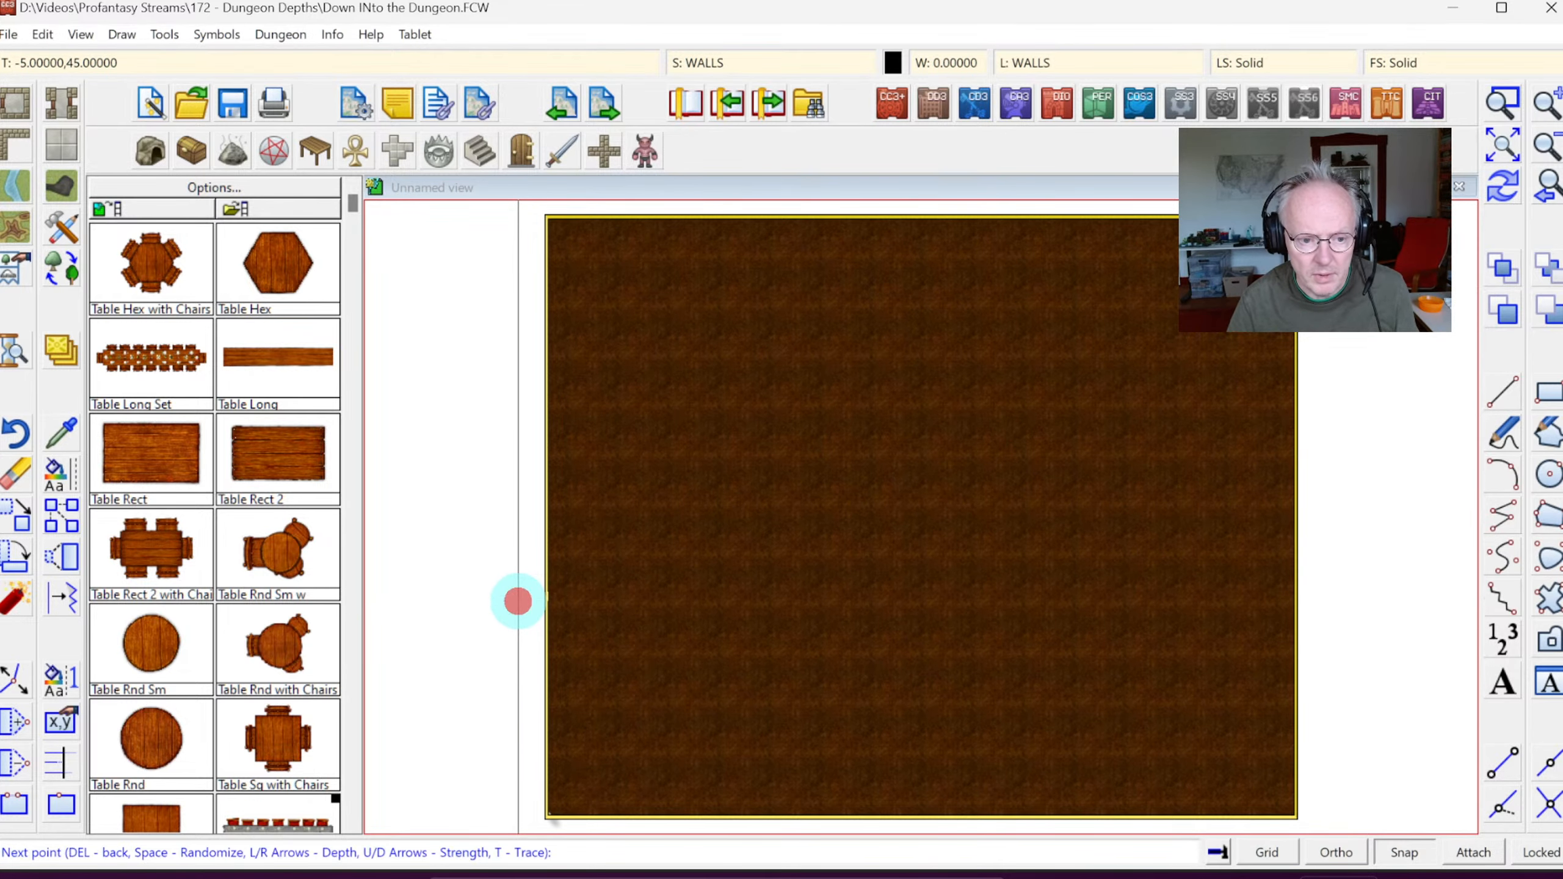
left_click(641, 639)
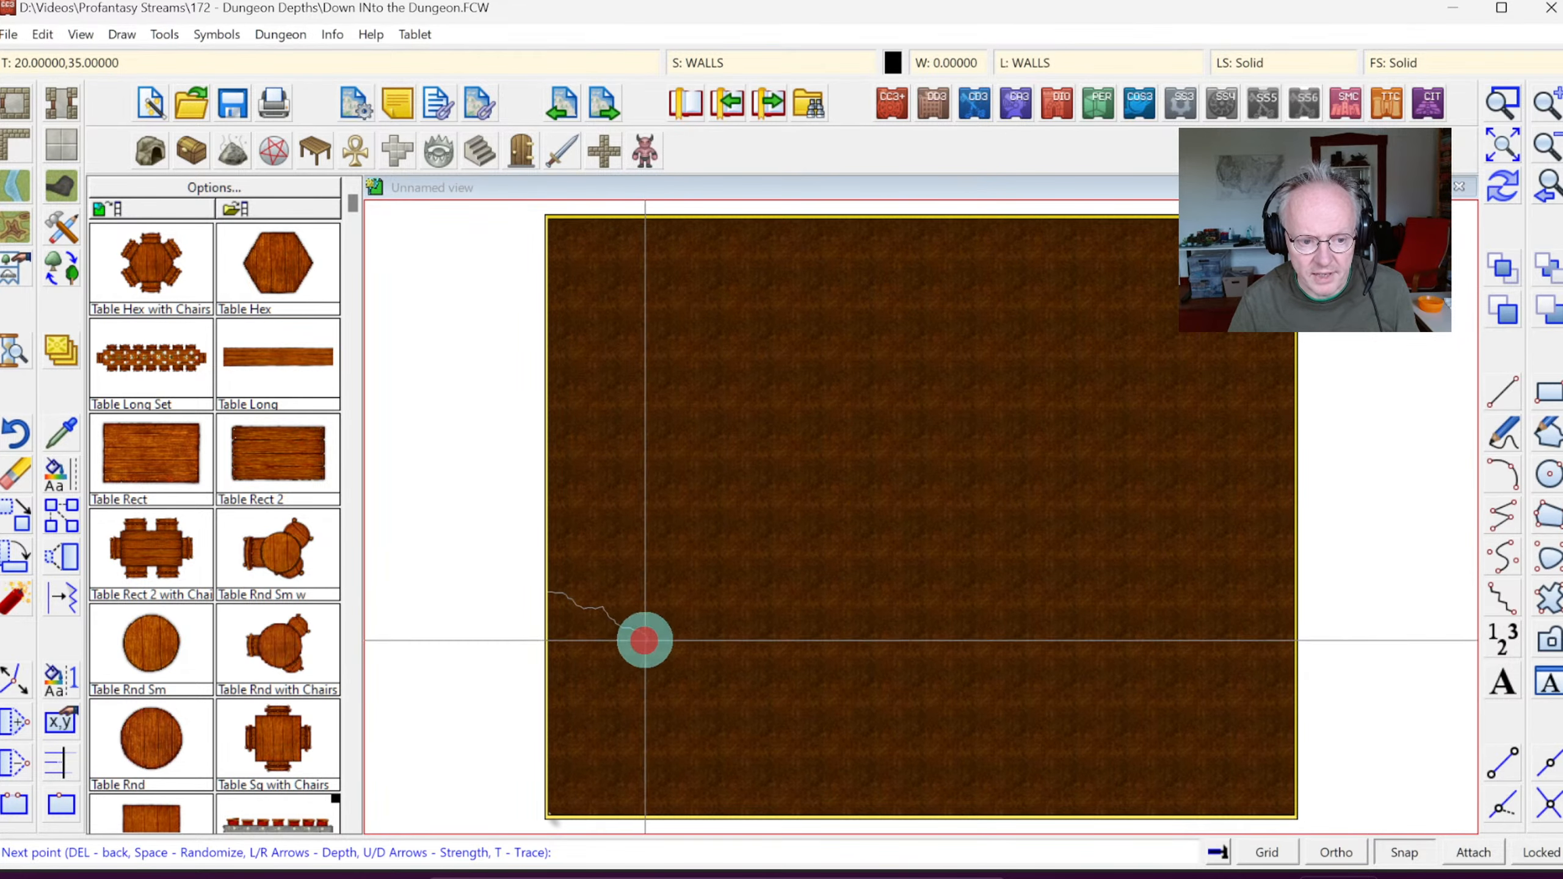
left_click(712, 632)
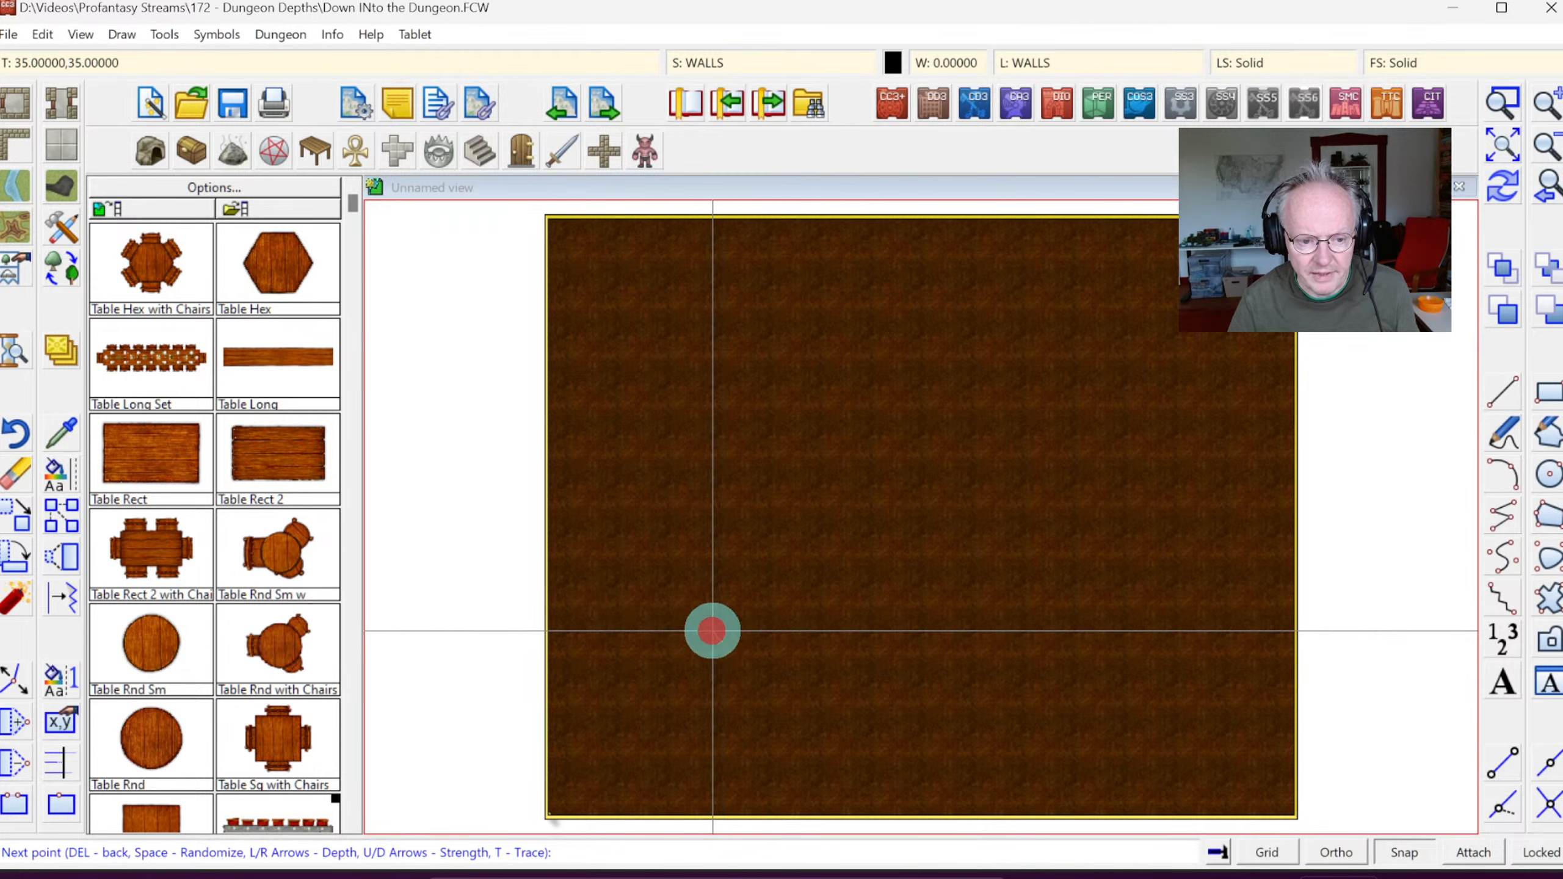
left_click(748, 637)
left_click(793, 666)
left_click(791, 724)
left_click(768, 742)
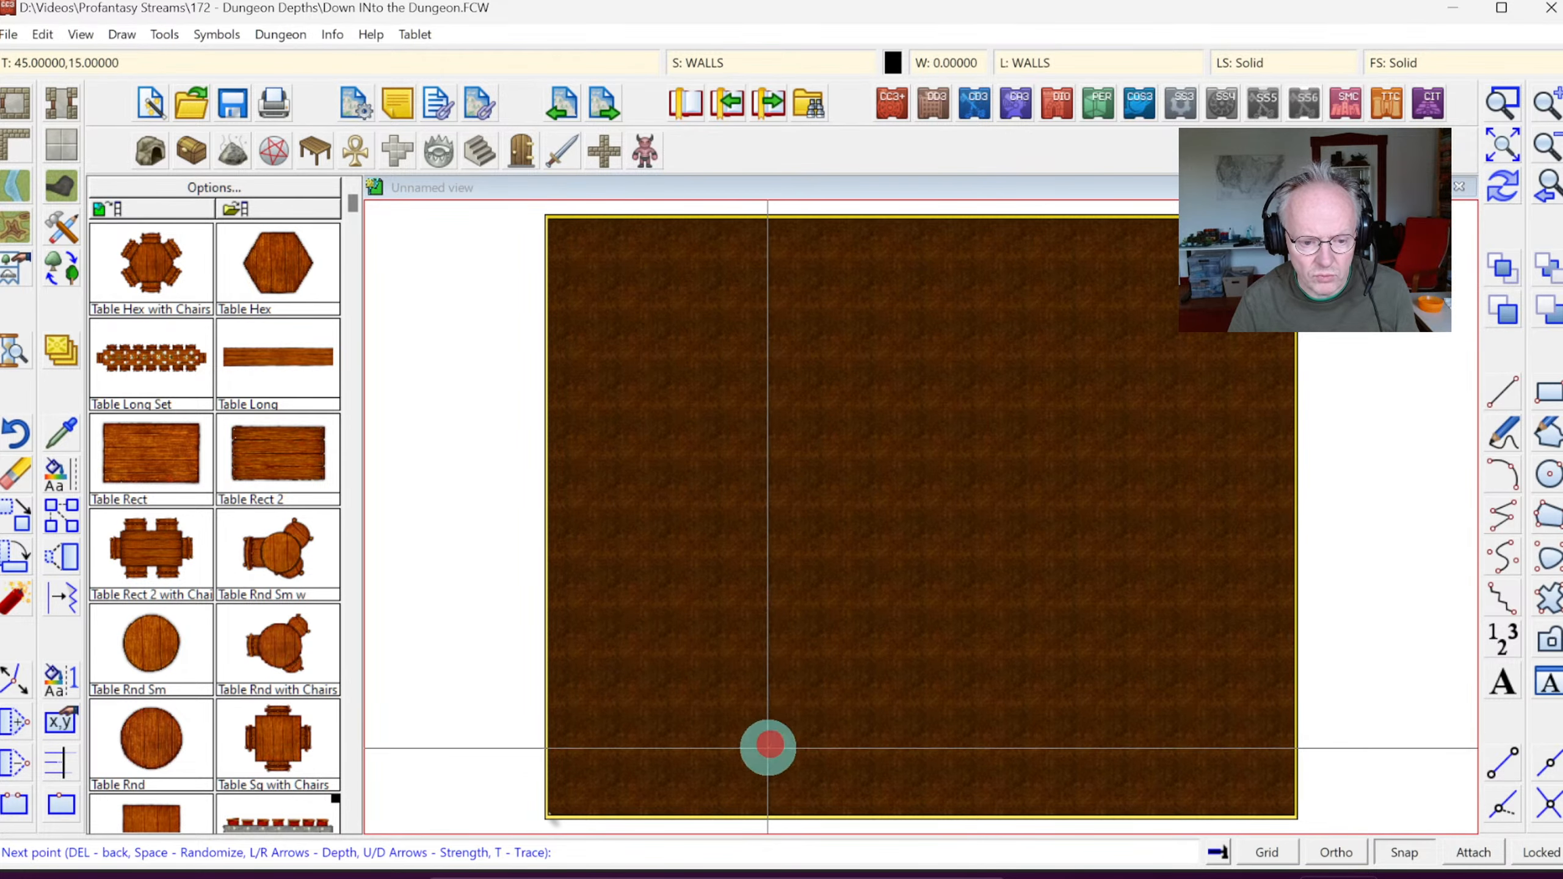
left_click(798, 811)
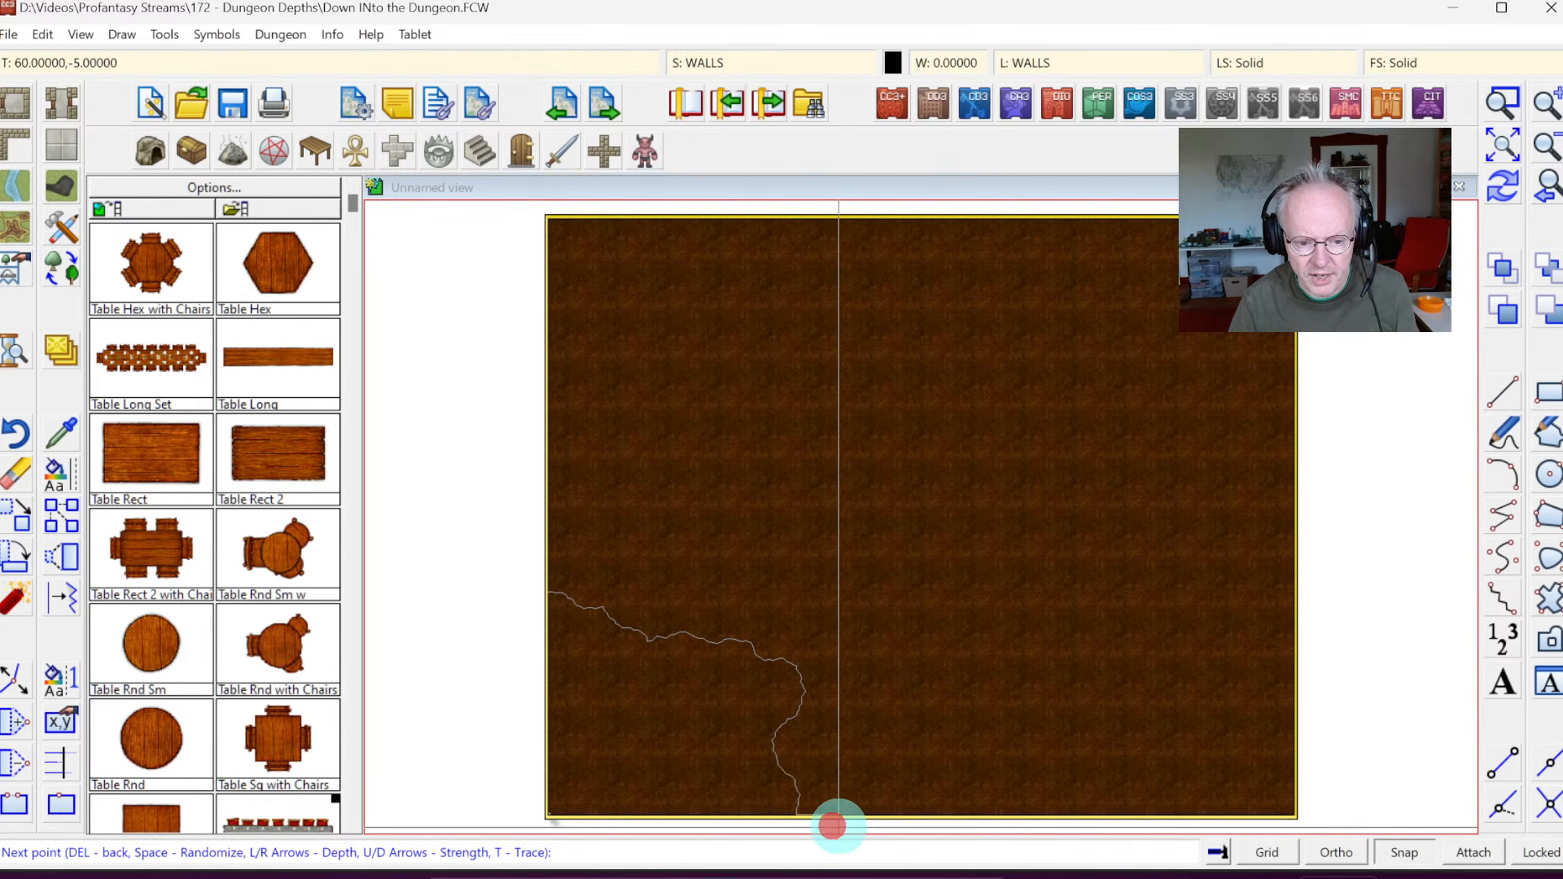
left_click(1358, 825)
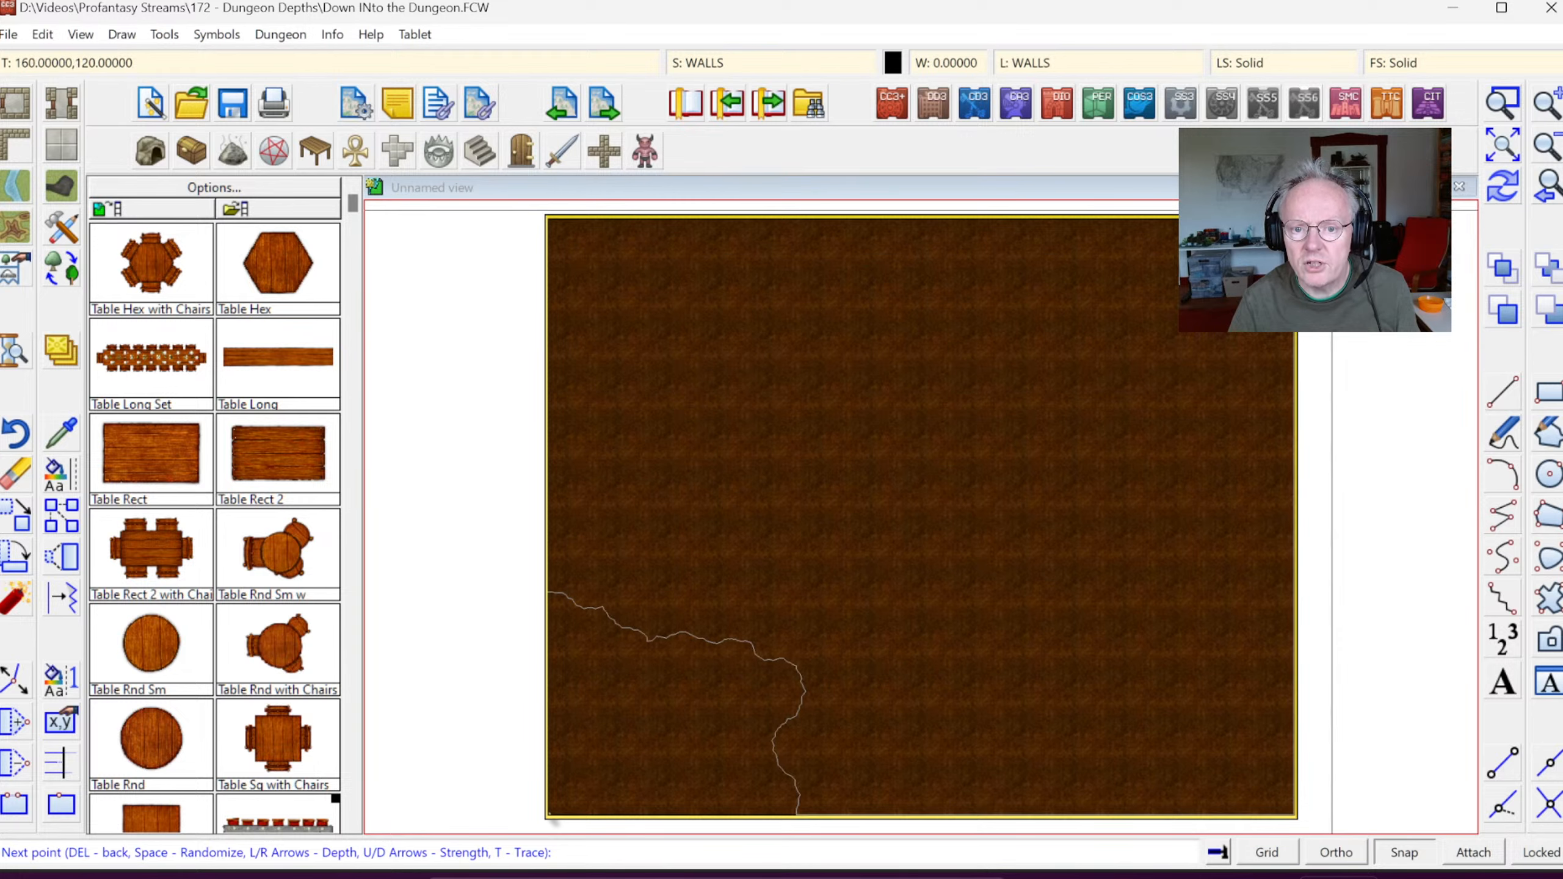
left_click(592, 209)
right_click(520, 251)
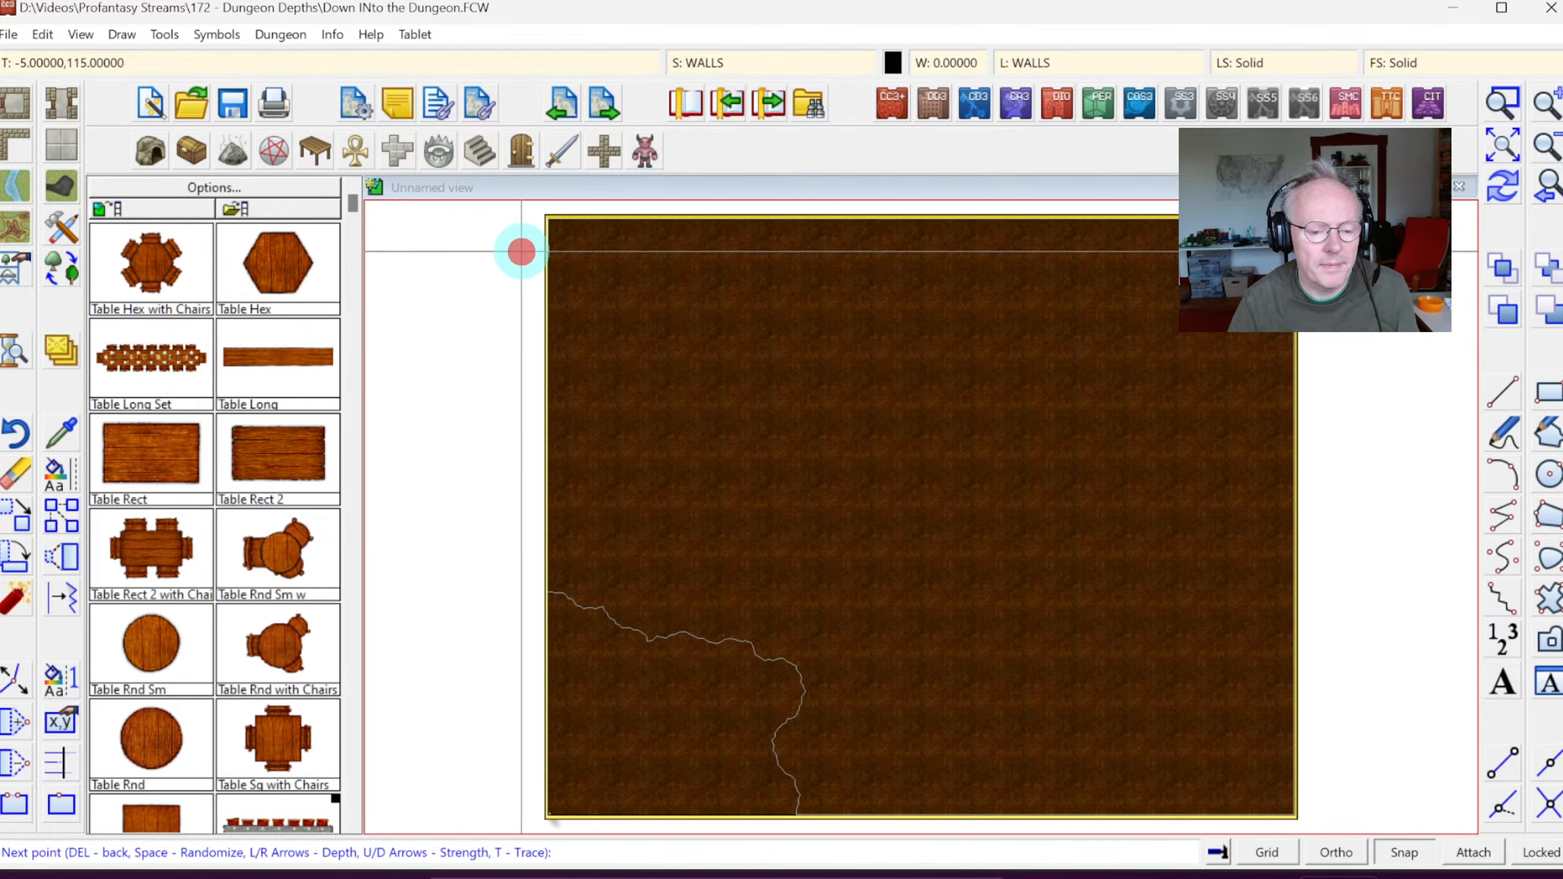
right_click(744, 377)
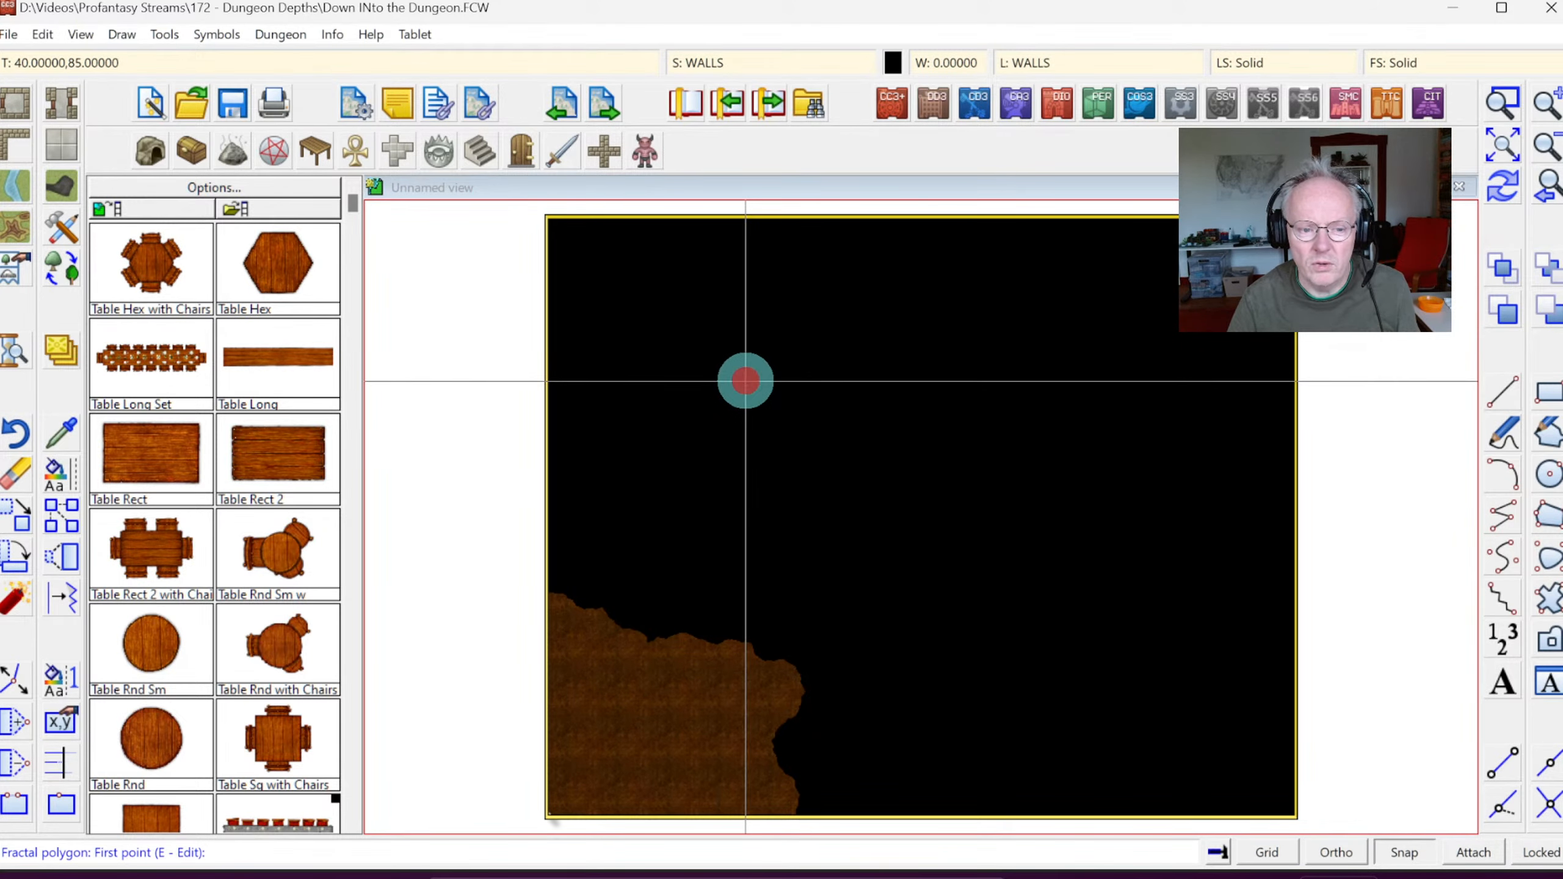
left_click(1506, 192)
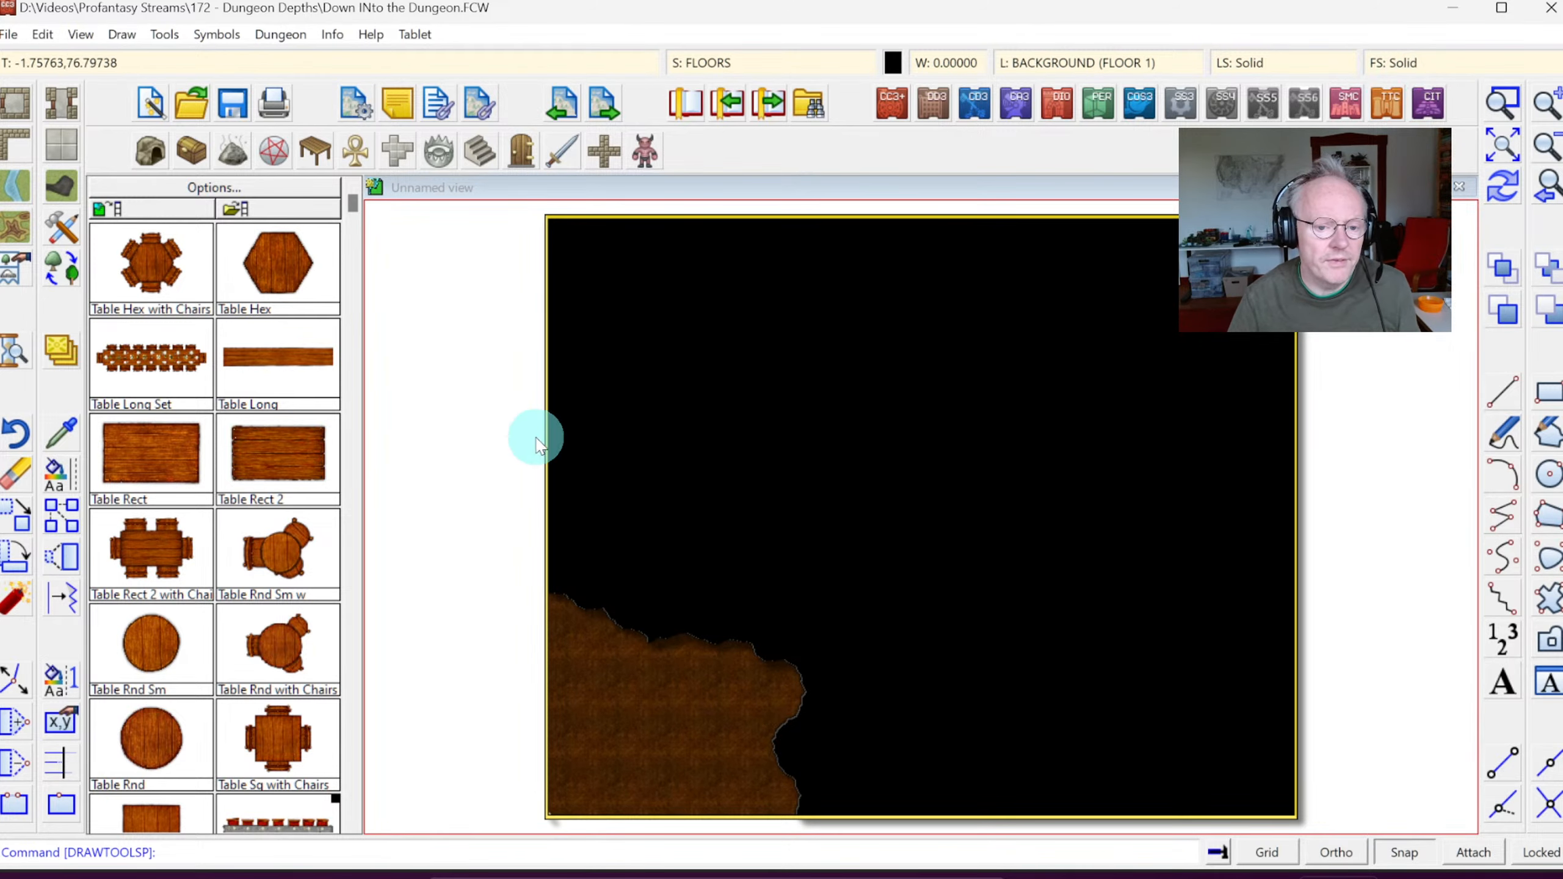
Step: Change the cave wall polygon's fill style to Basic Stone 2 Bitmap and redraw the map
left_click(59, 480)
left_click(679, 641)
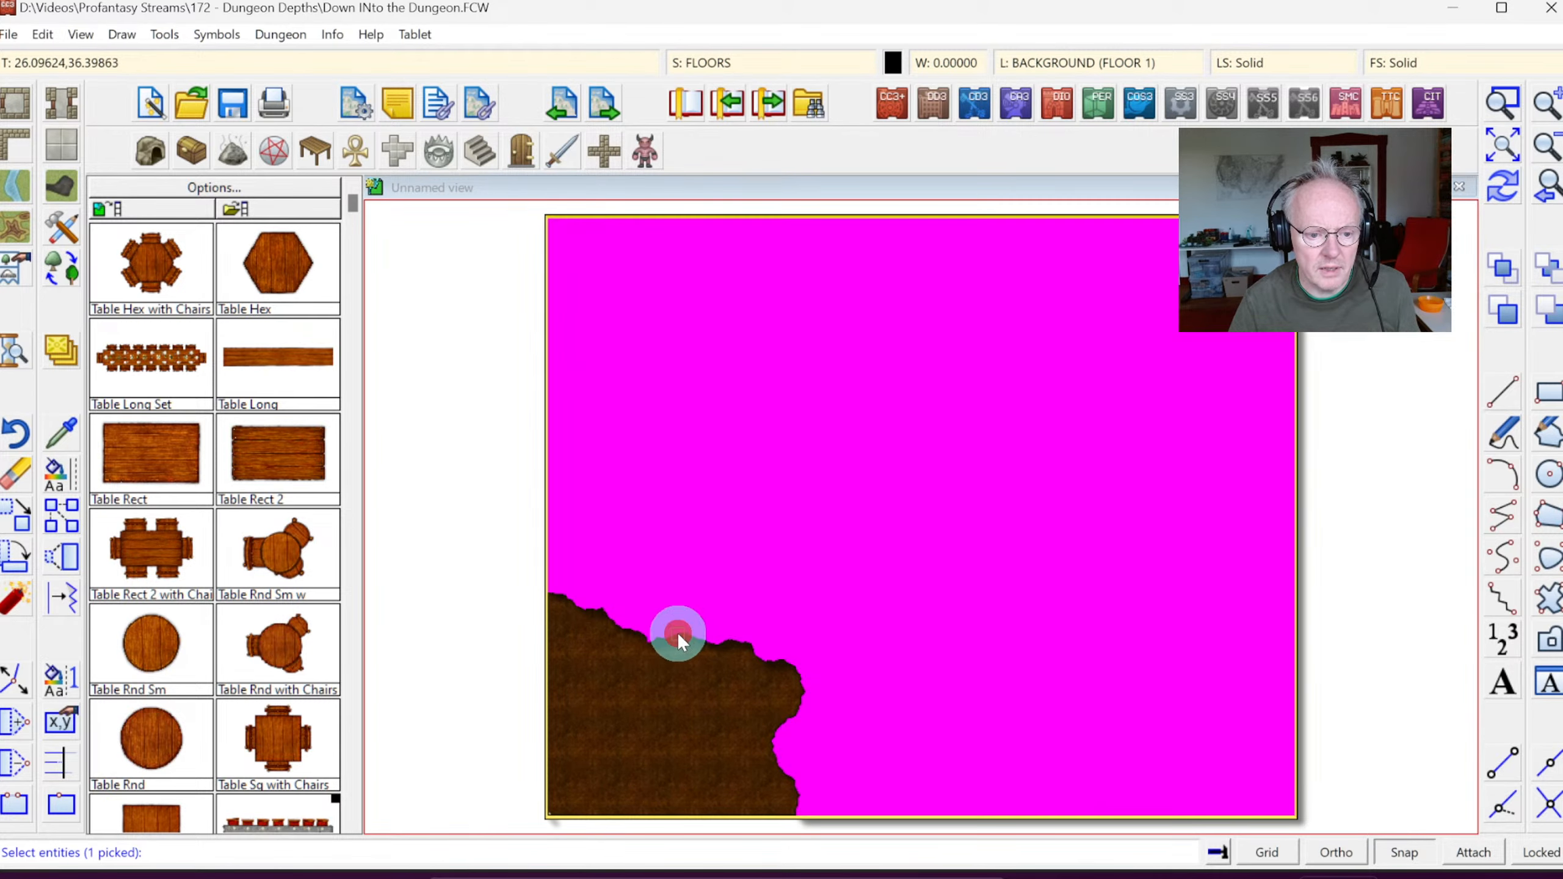
right_click(798, 454)
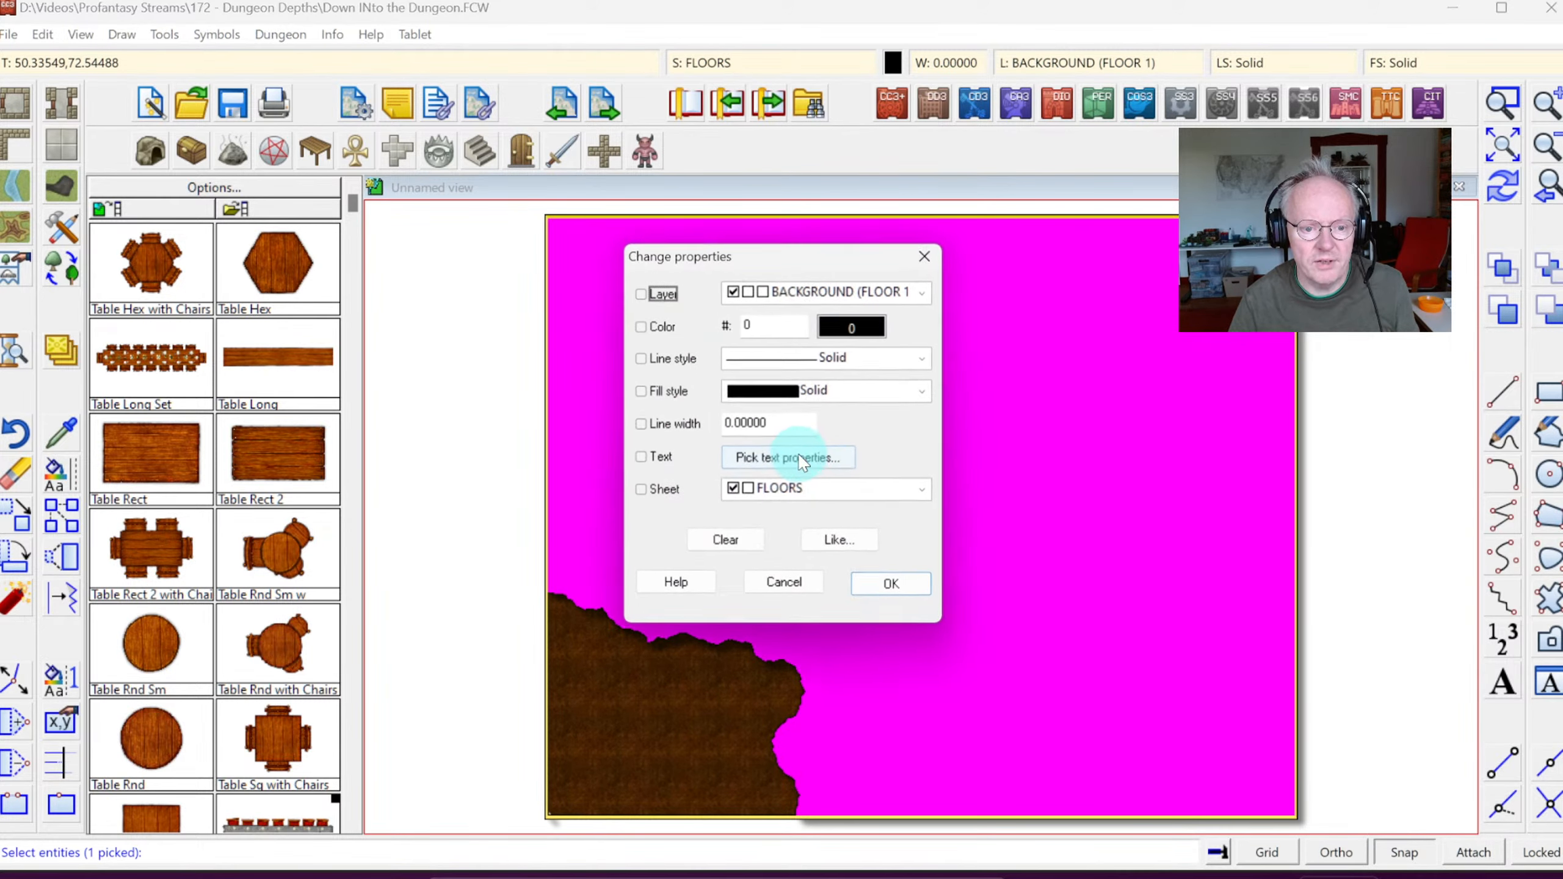
left_click(833, 397)
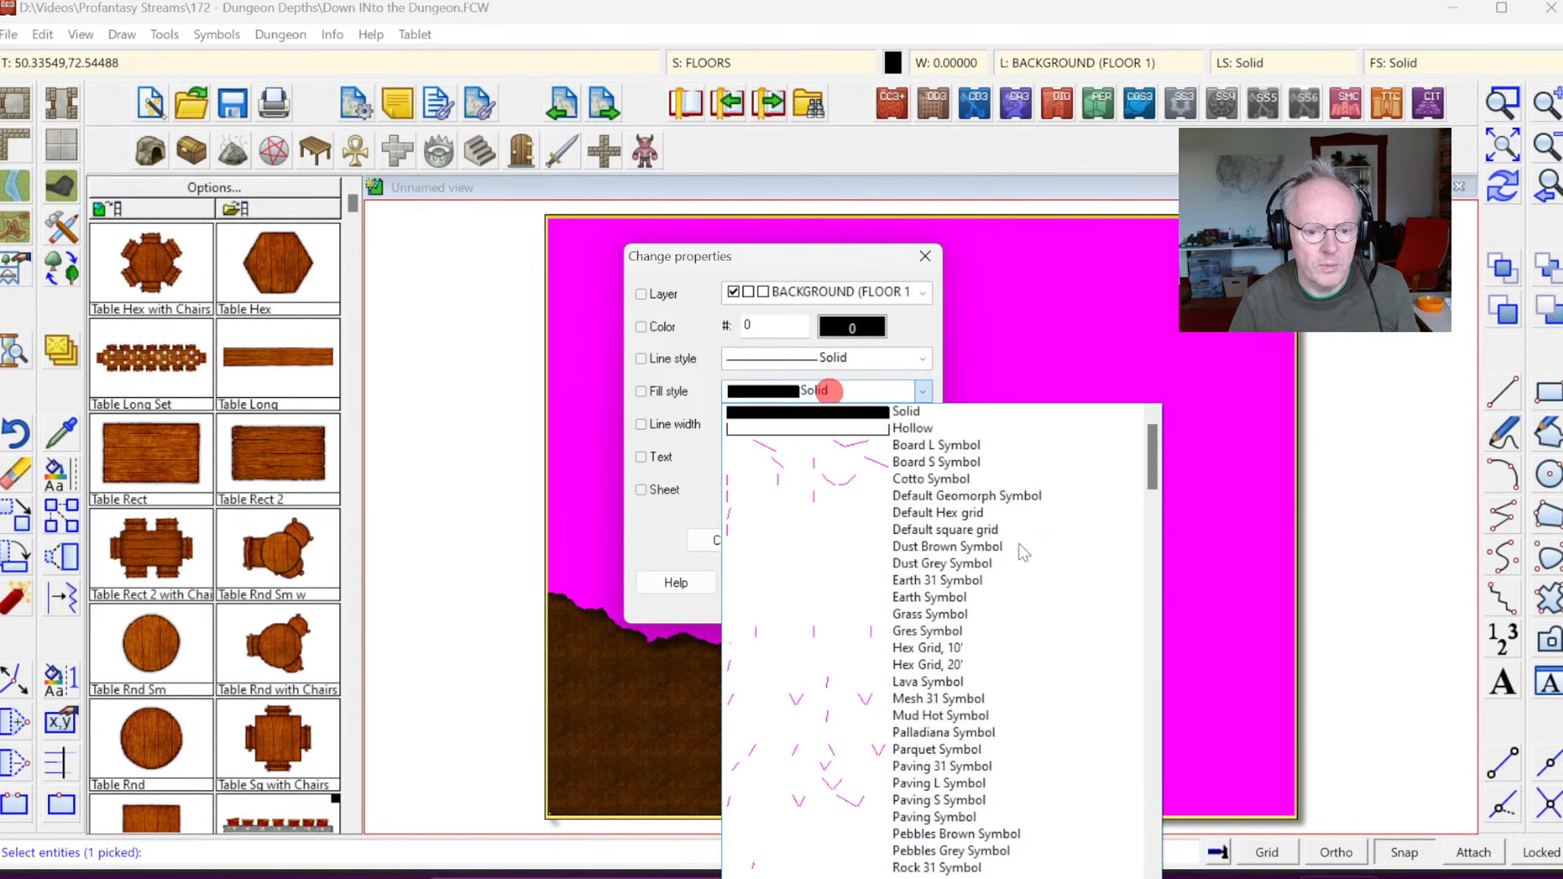
left_click_drag(1152, 444, 1147, 525)
left_click(979, 517)
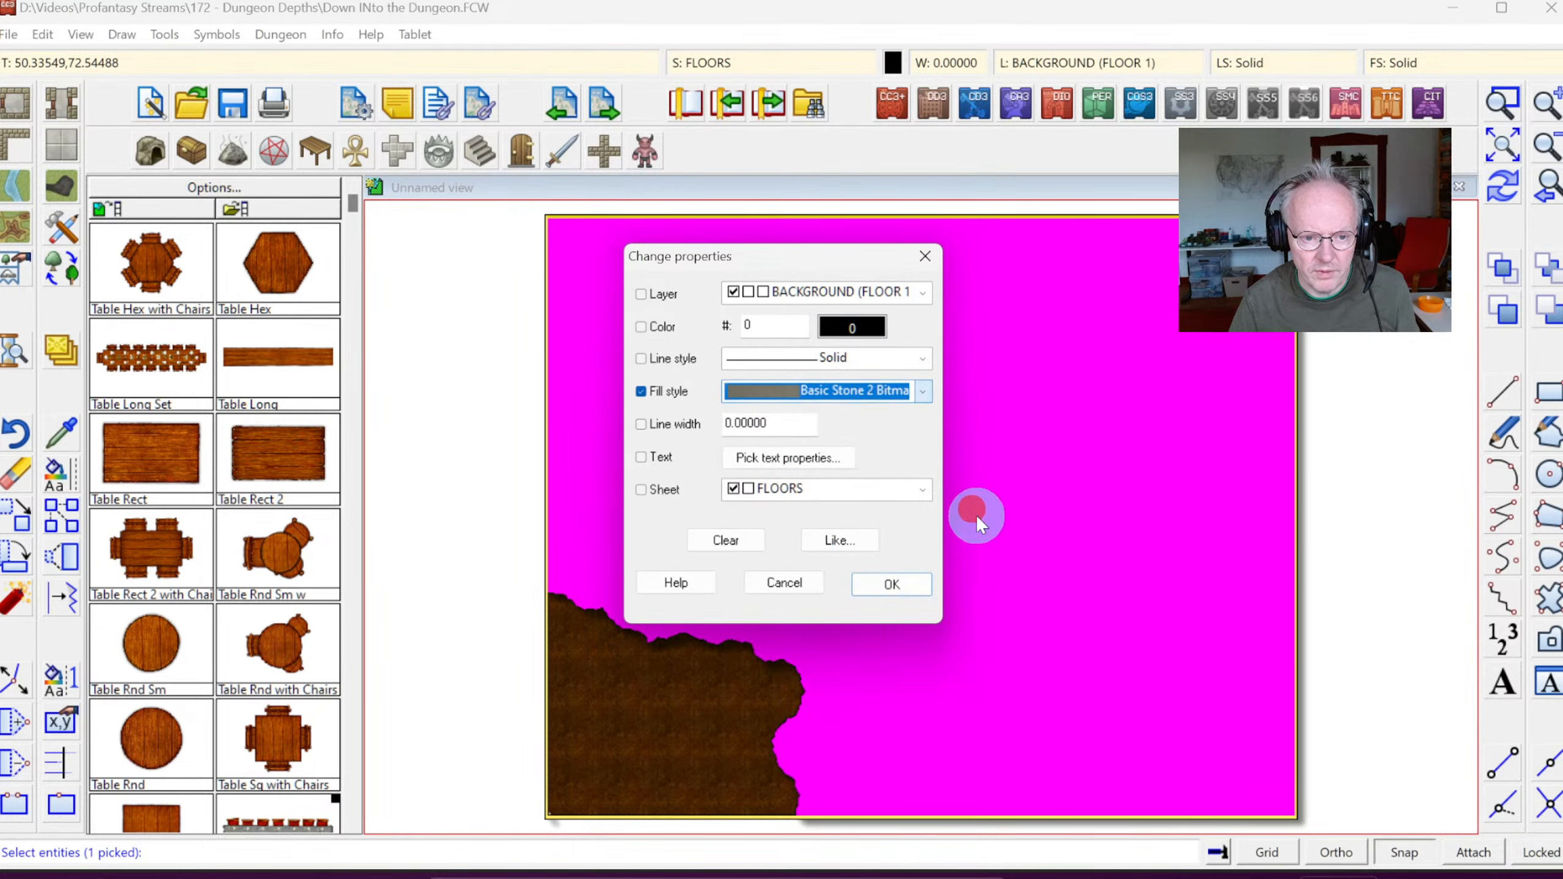
left_click(891, 584)
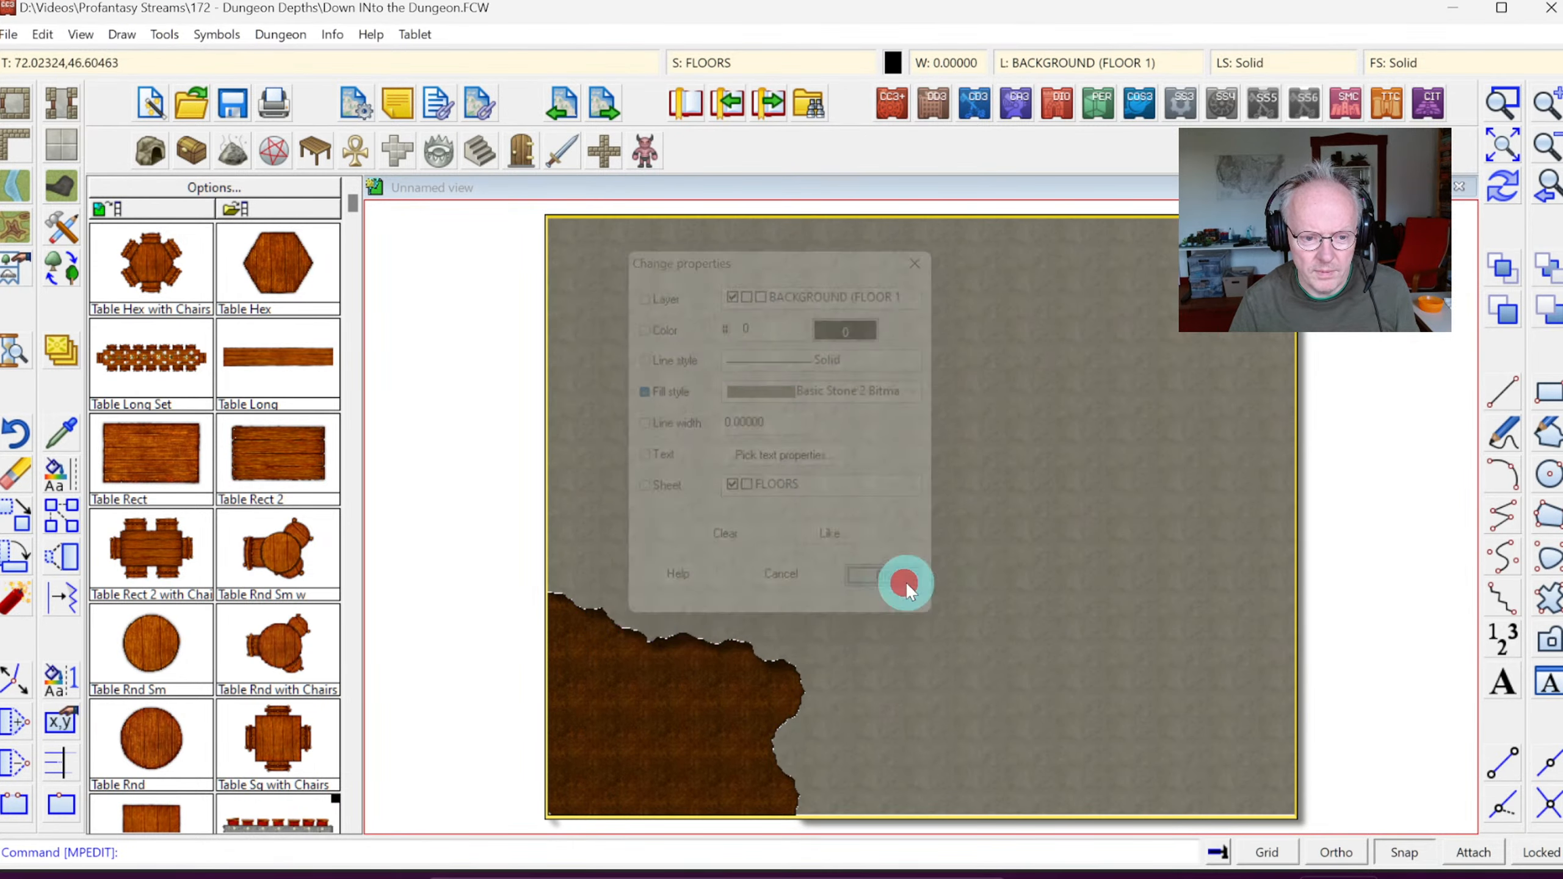
left_click(1503, 191)
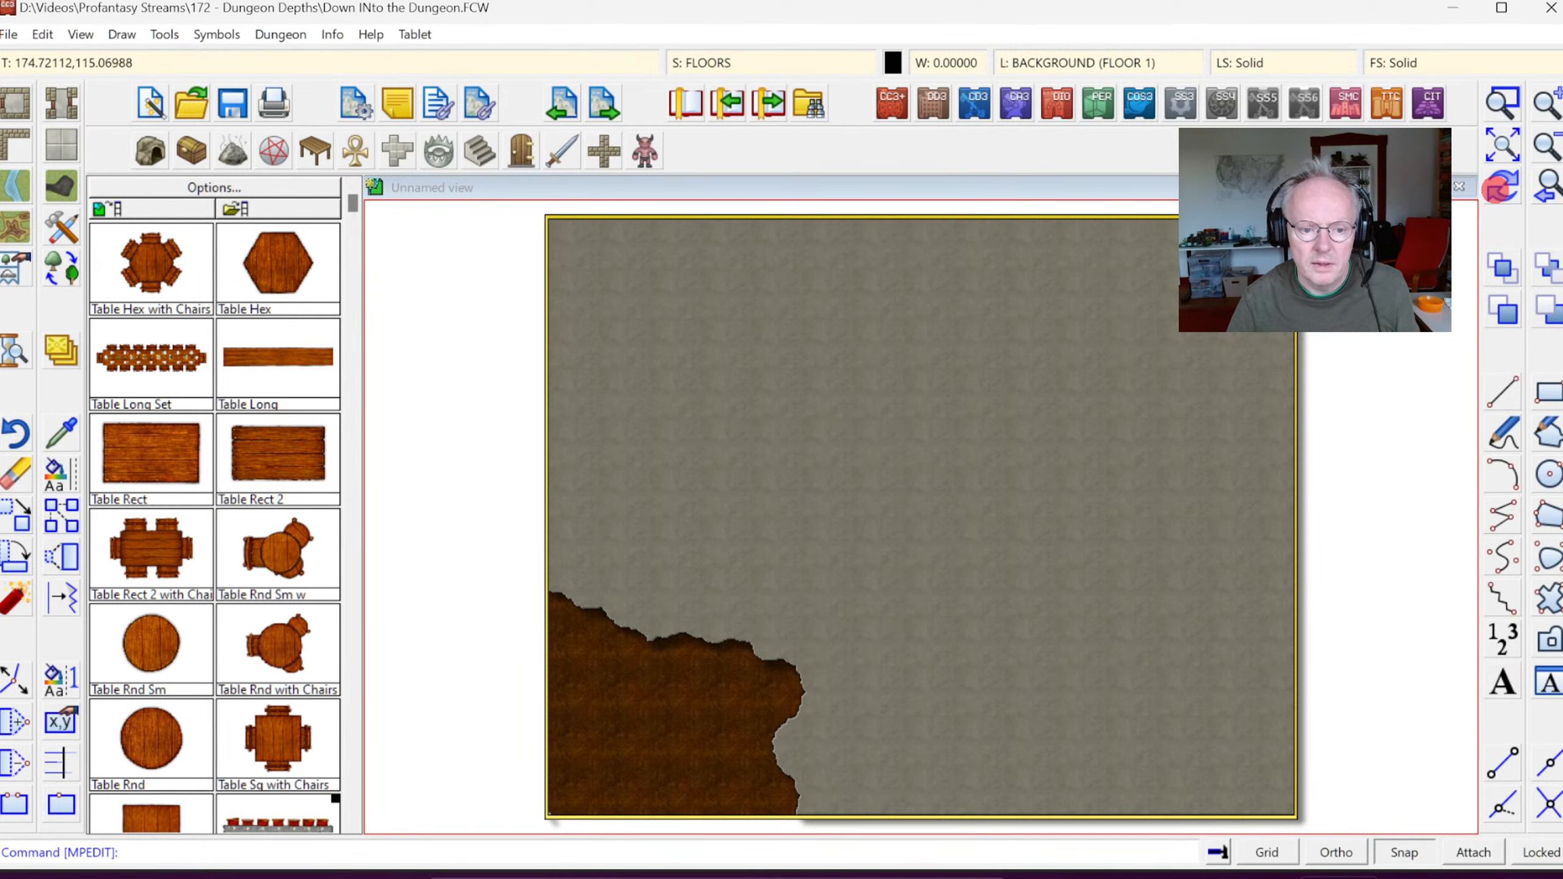
Step: Inspect the cave wall's edge up close and adopt the wall's properties as the current drawing properties
left_click(1502, 101)
left_click(667, 606)
left_click(862, 734)
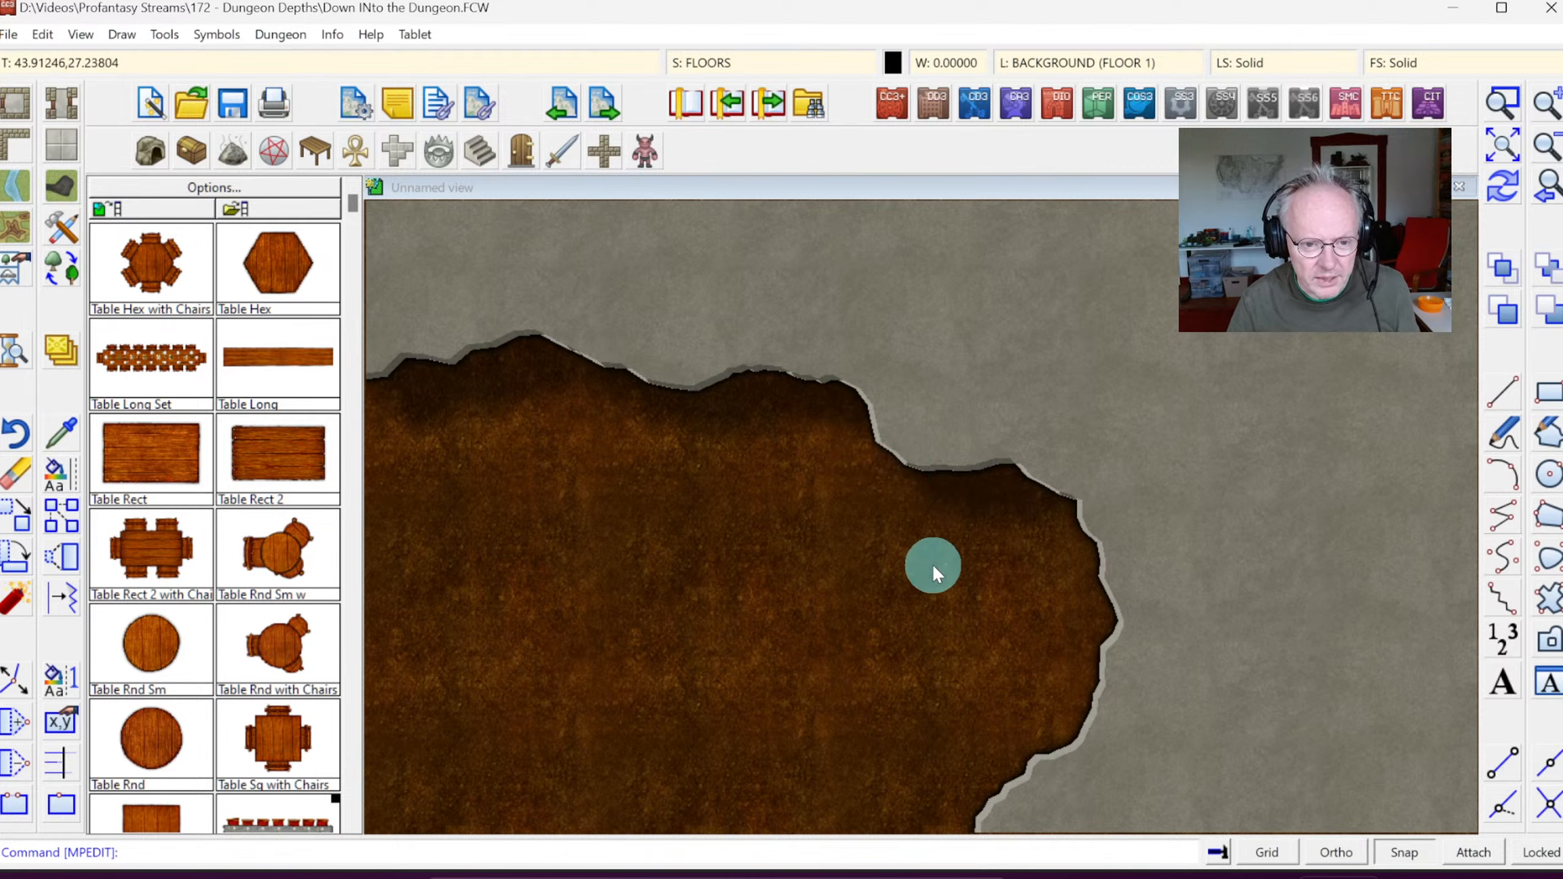
left_click(1546, 144)
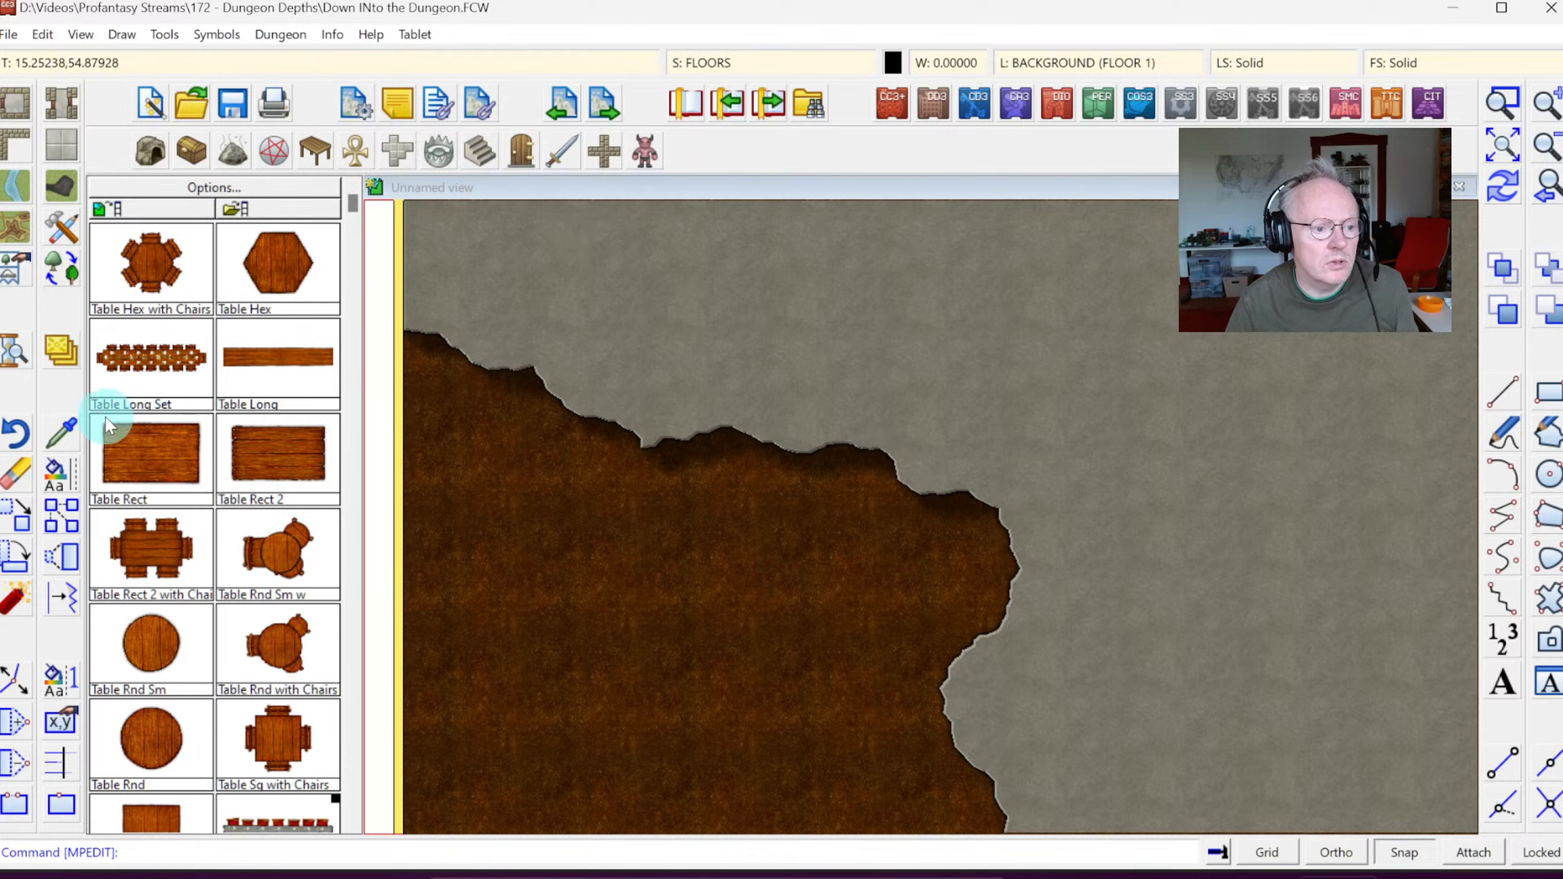
left_click(67, 435)
left_click(588, 422)
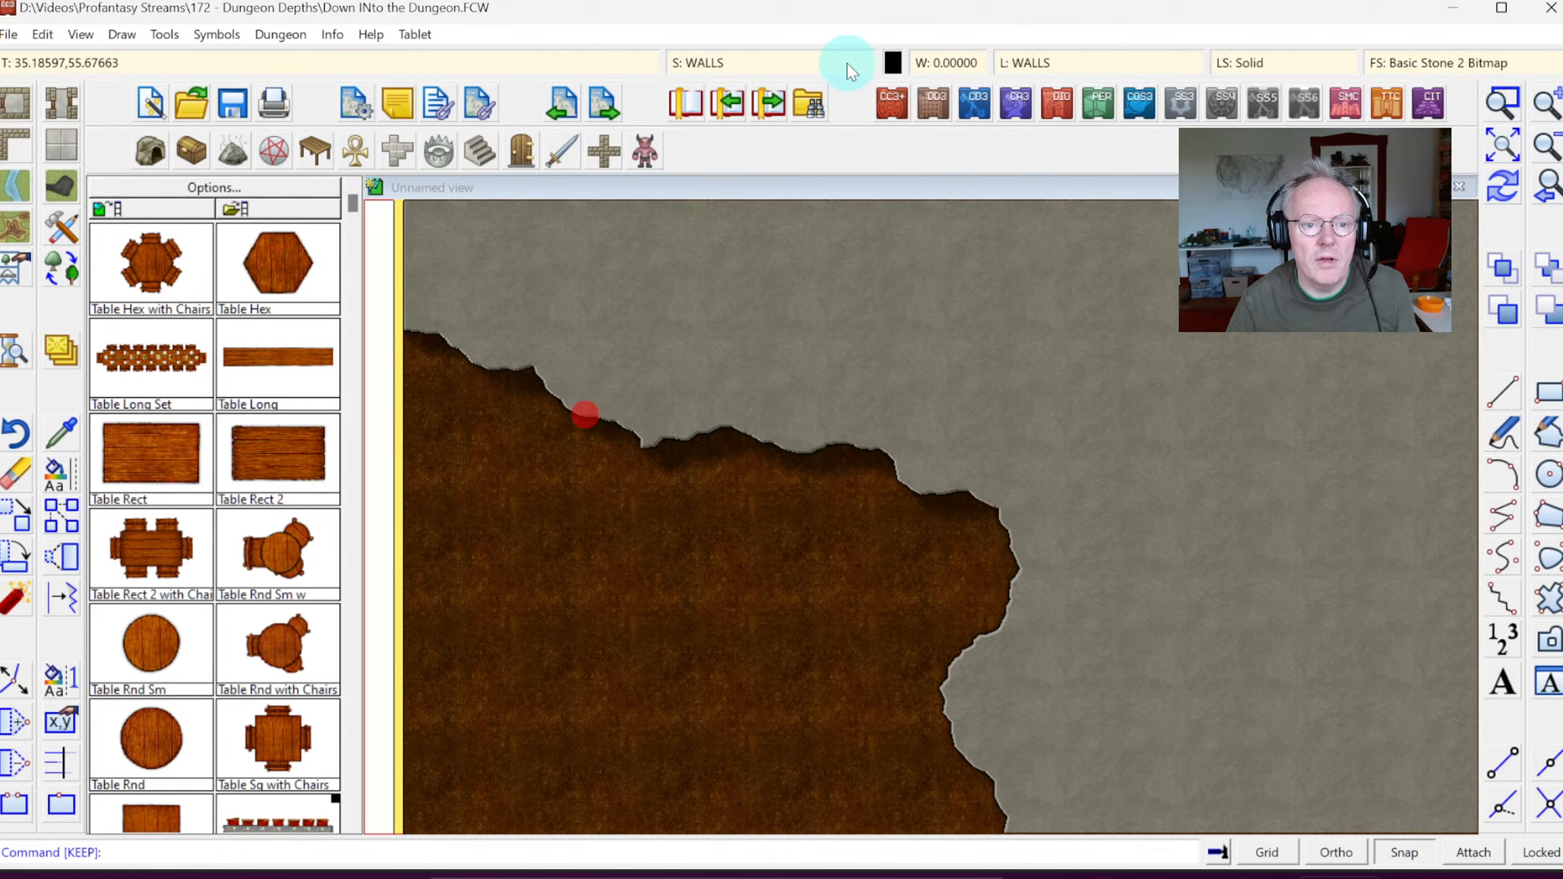
Step: Increase the length of the Bevel effect on the WALLS sheet, keeping it in map units
left_click(761, 69)
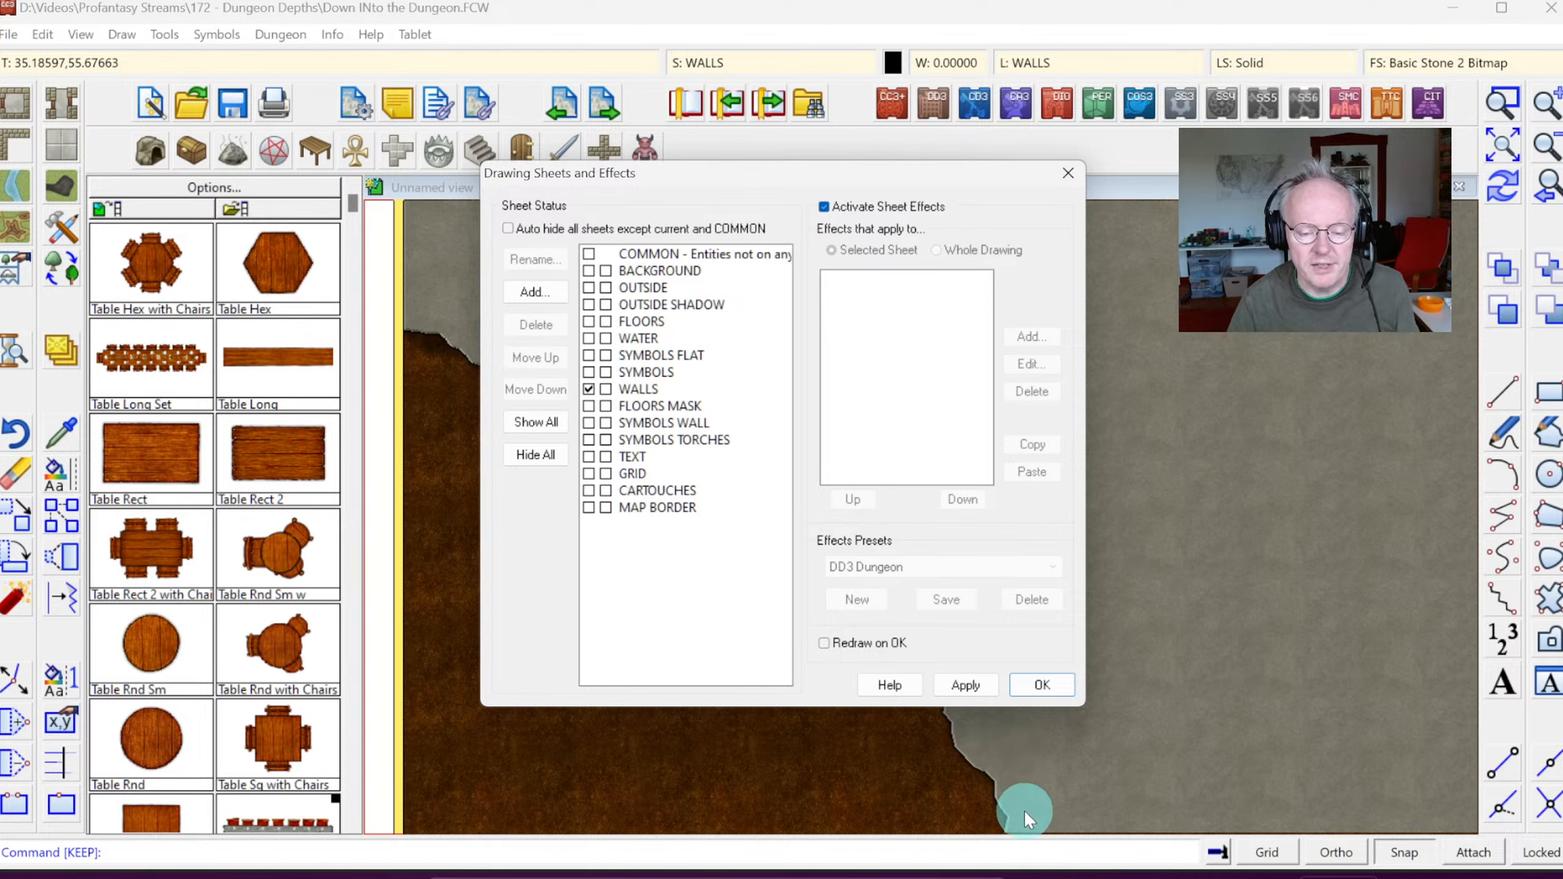
left_click(627, 389)
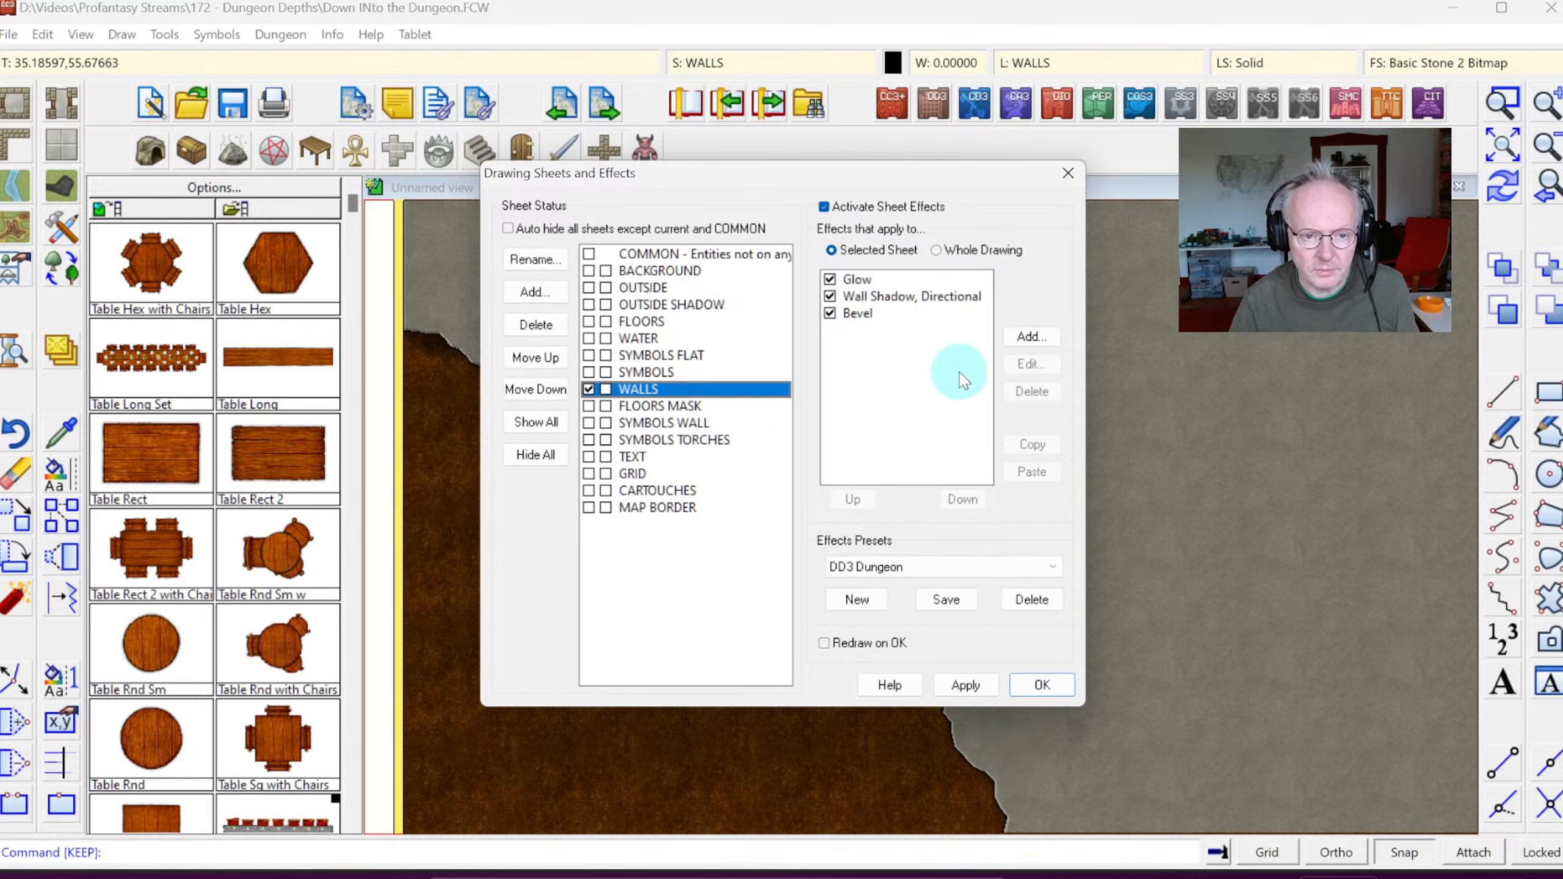
left_click(849, 311)
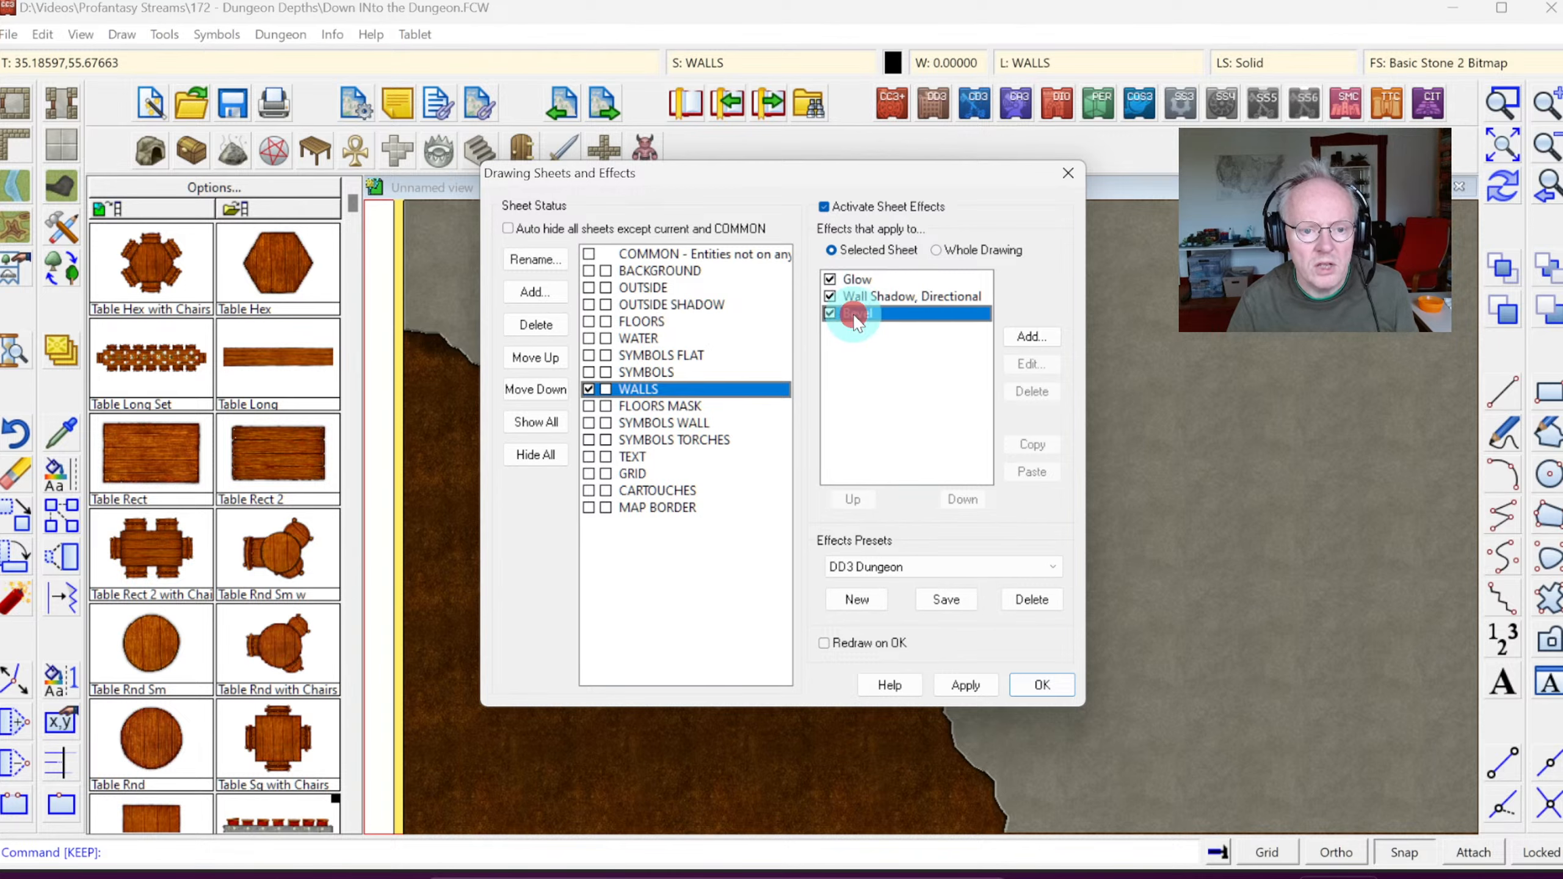
left_click(1031, 365)
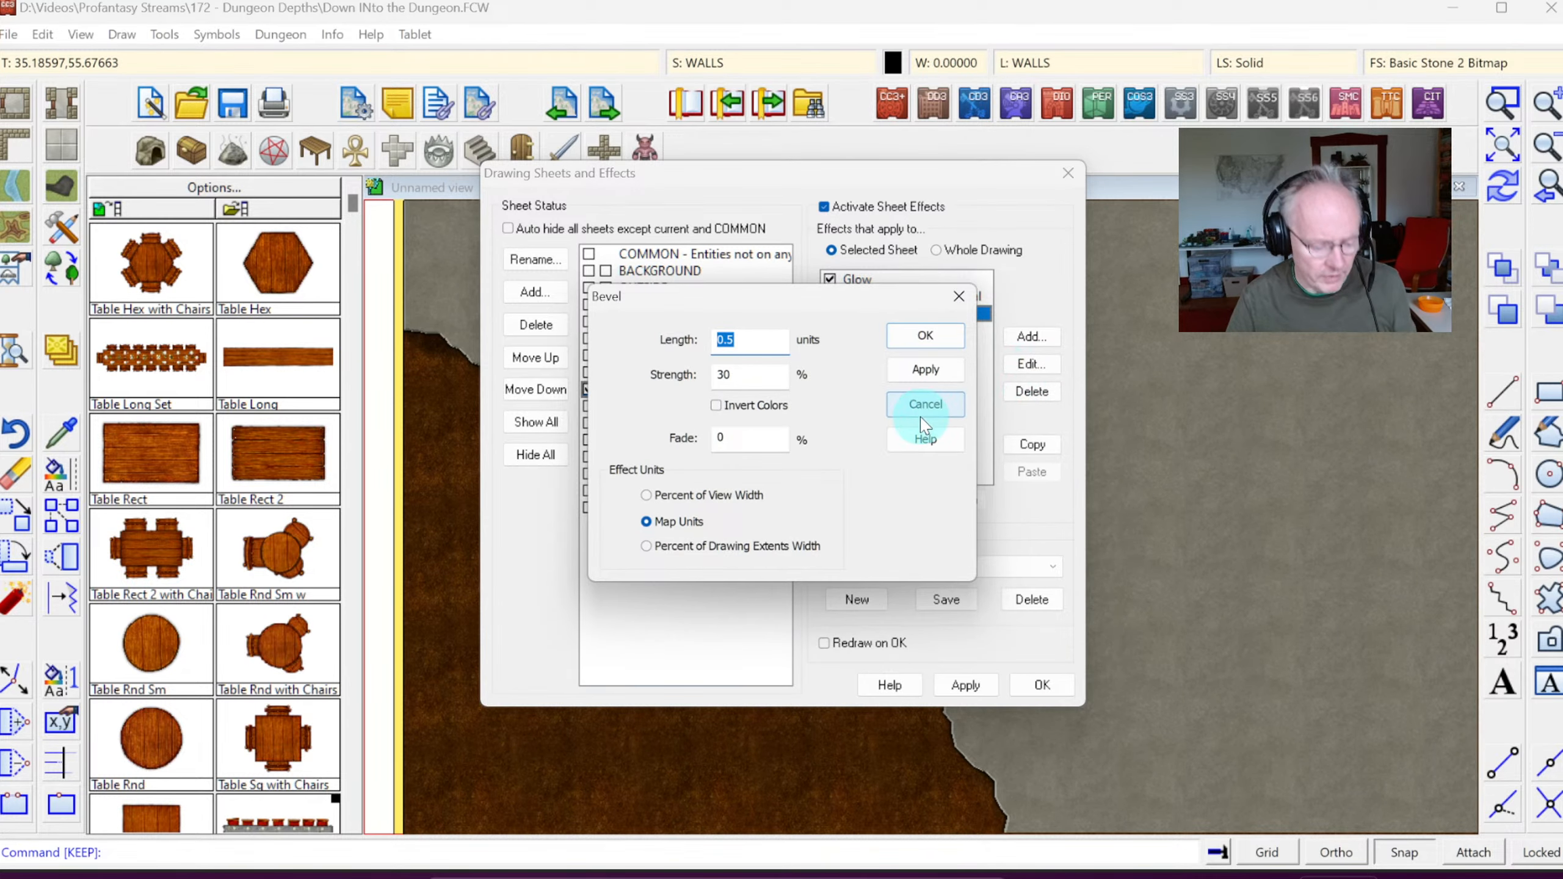
left_click(926, 368)
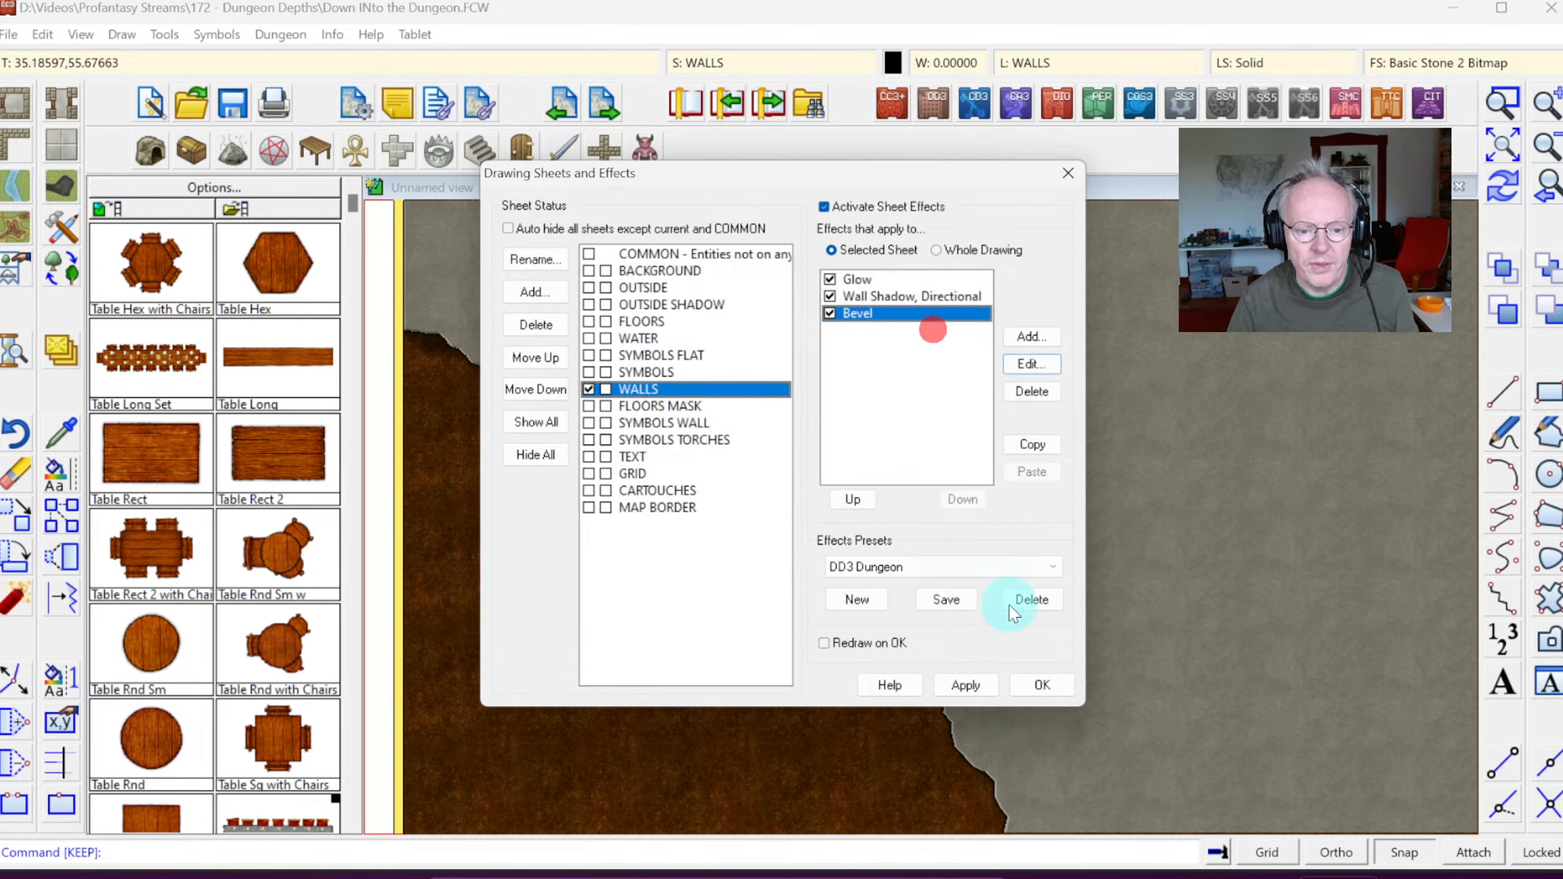
left_click(1028, 685)
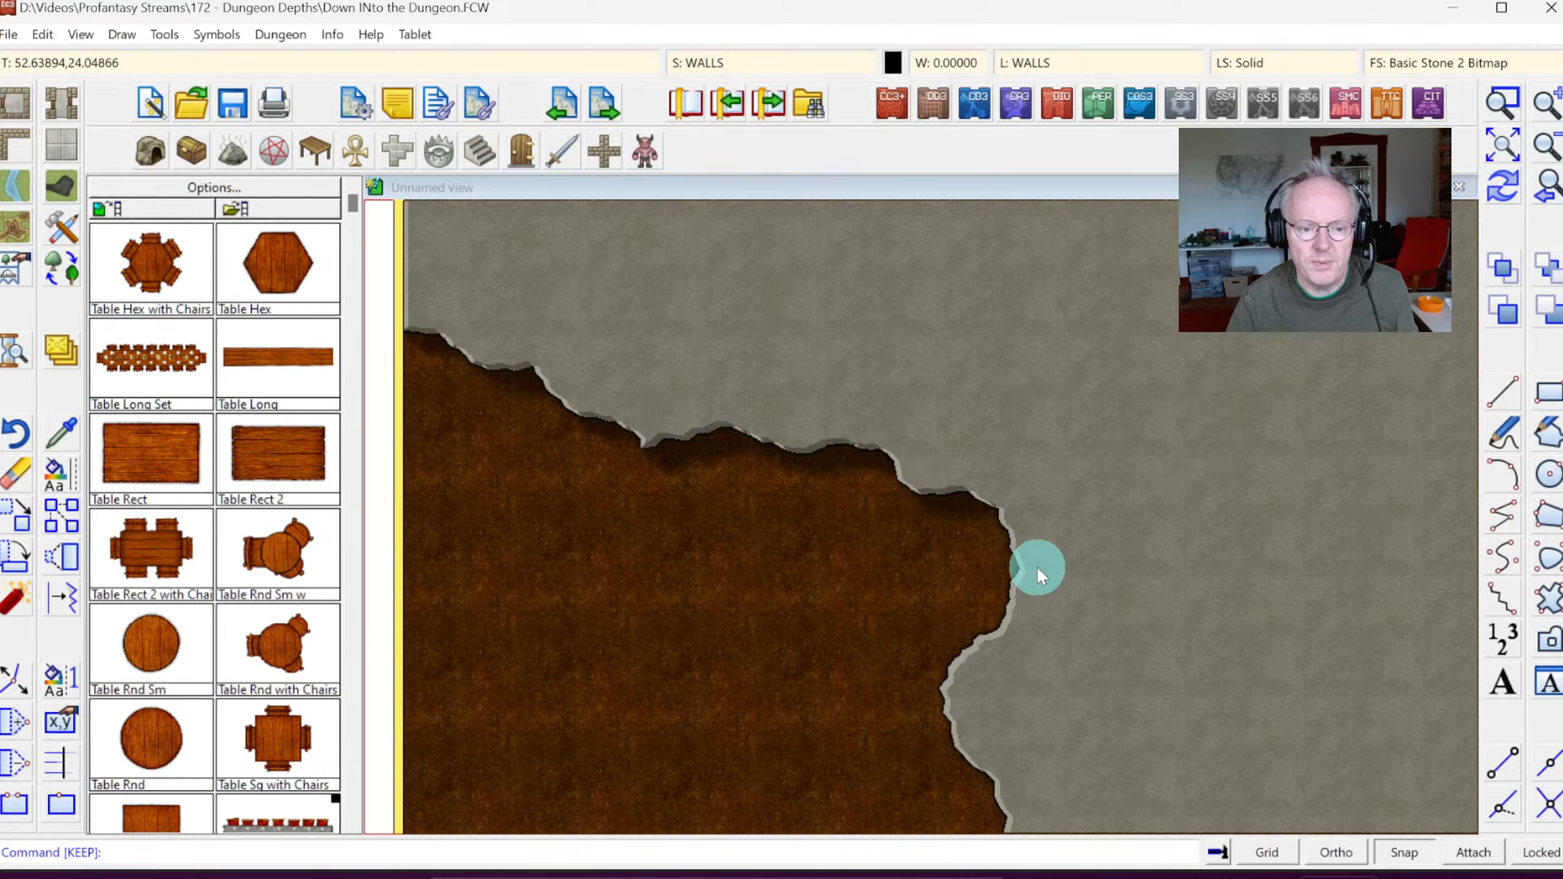
Step: Display the grid and draw a 25 by 25 square default wood floor over the solid rock near the map's centre, and redraw
left_click(1490, 155)
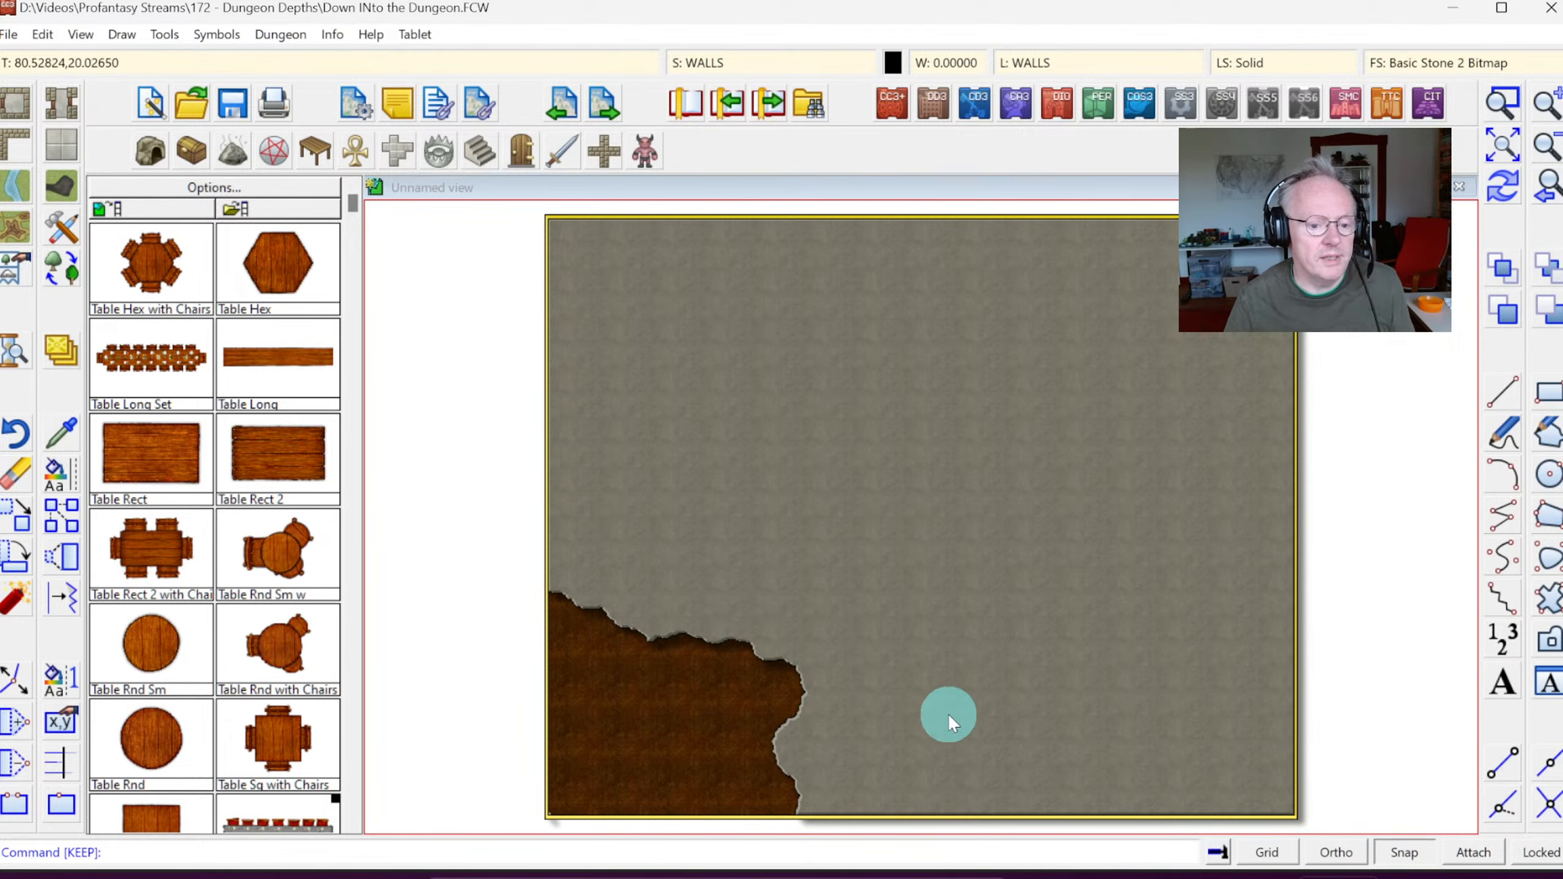
left_click(58, 147)
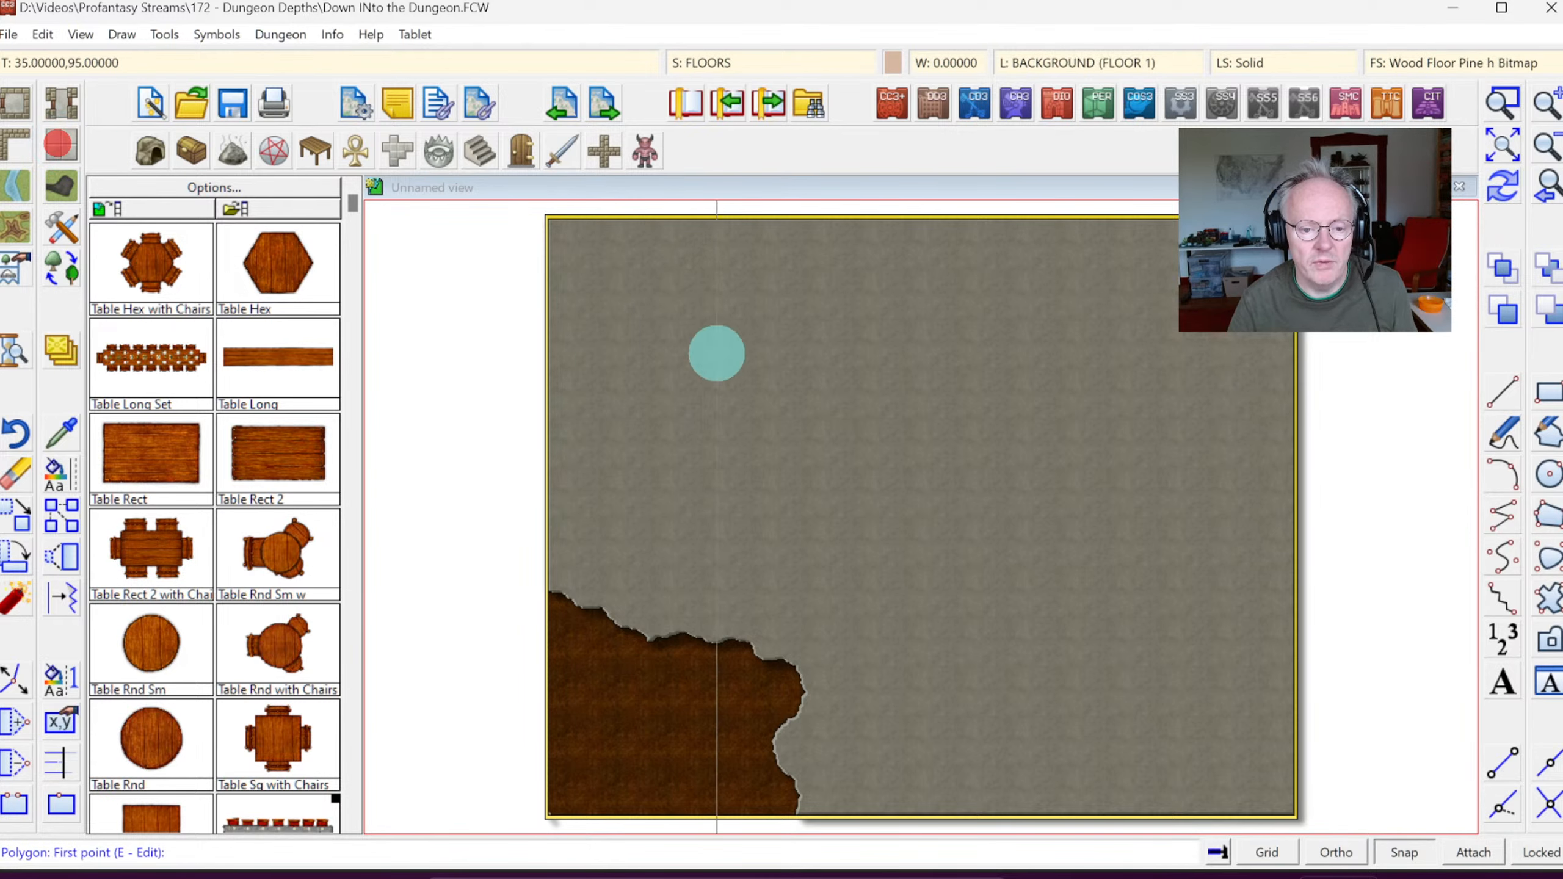
left_click(1275, 851)
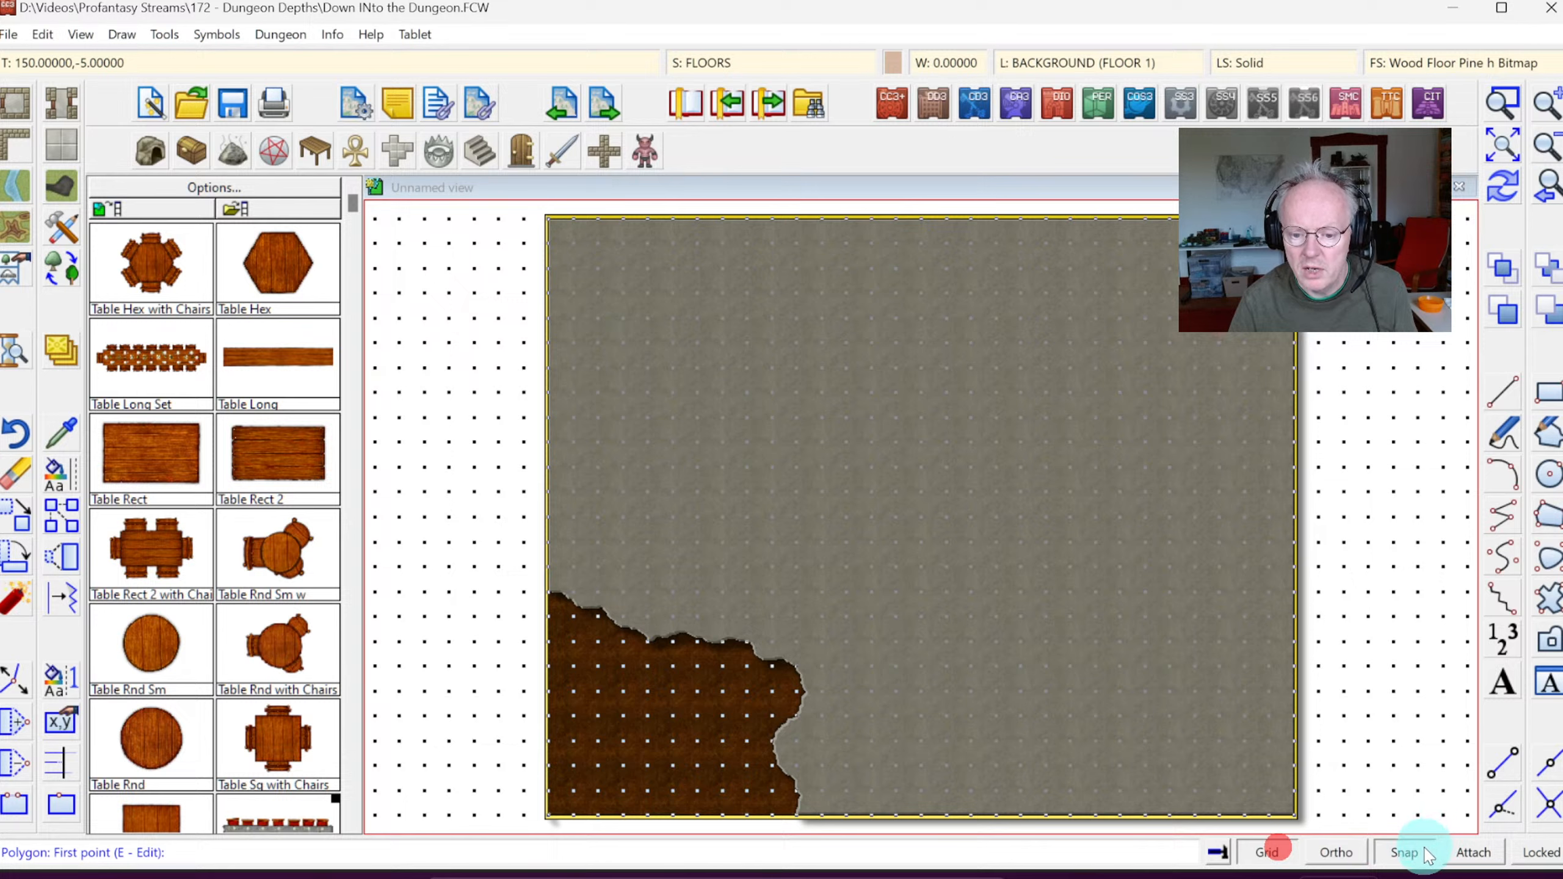
left_click(773, 470)
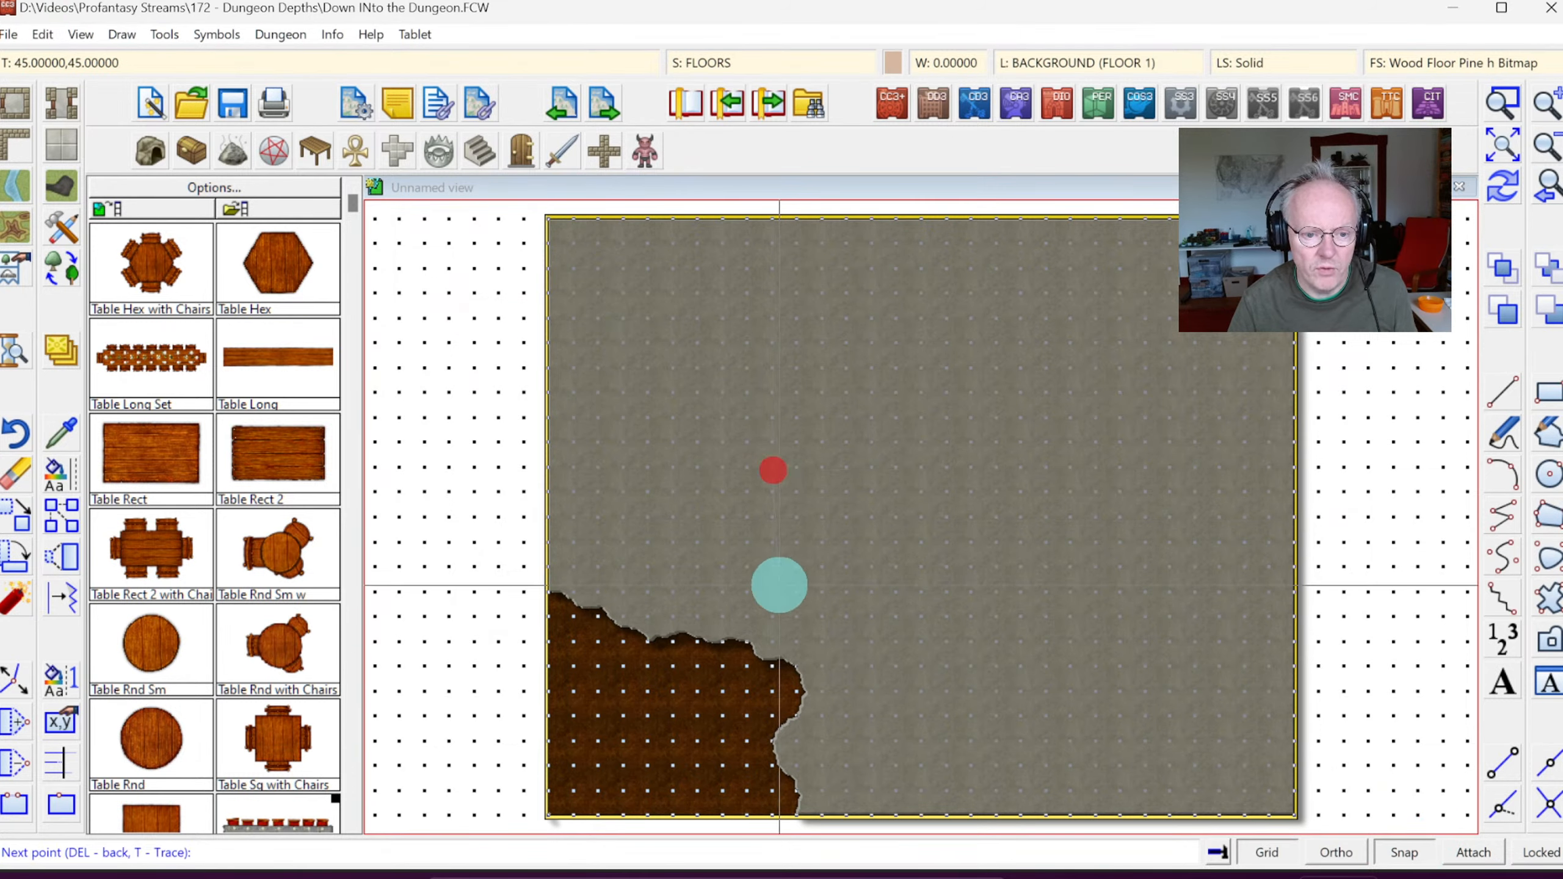
left_click(775, 581)
left_click(896, 580)
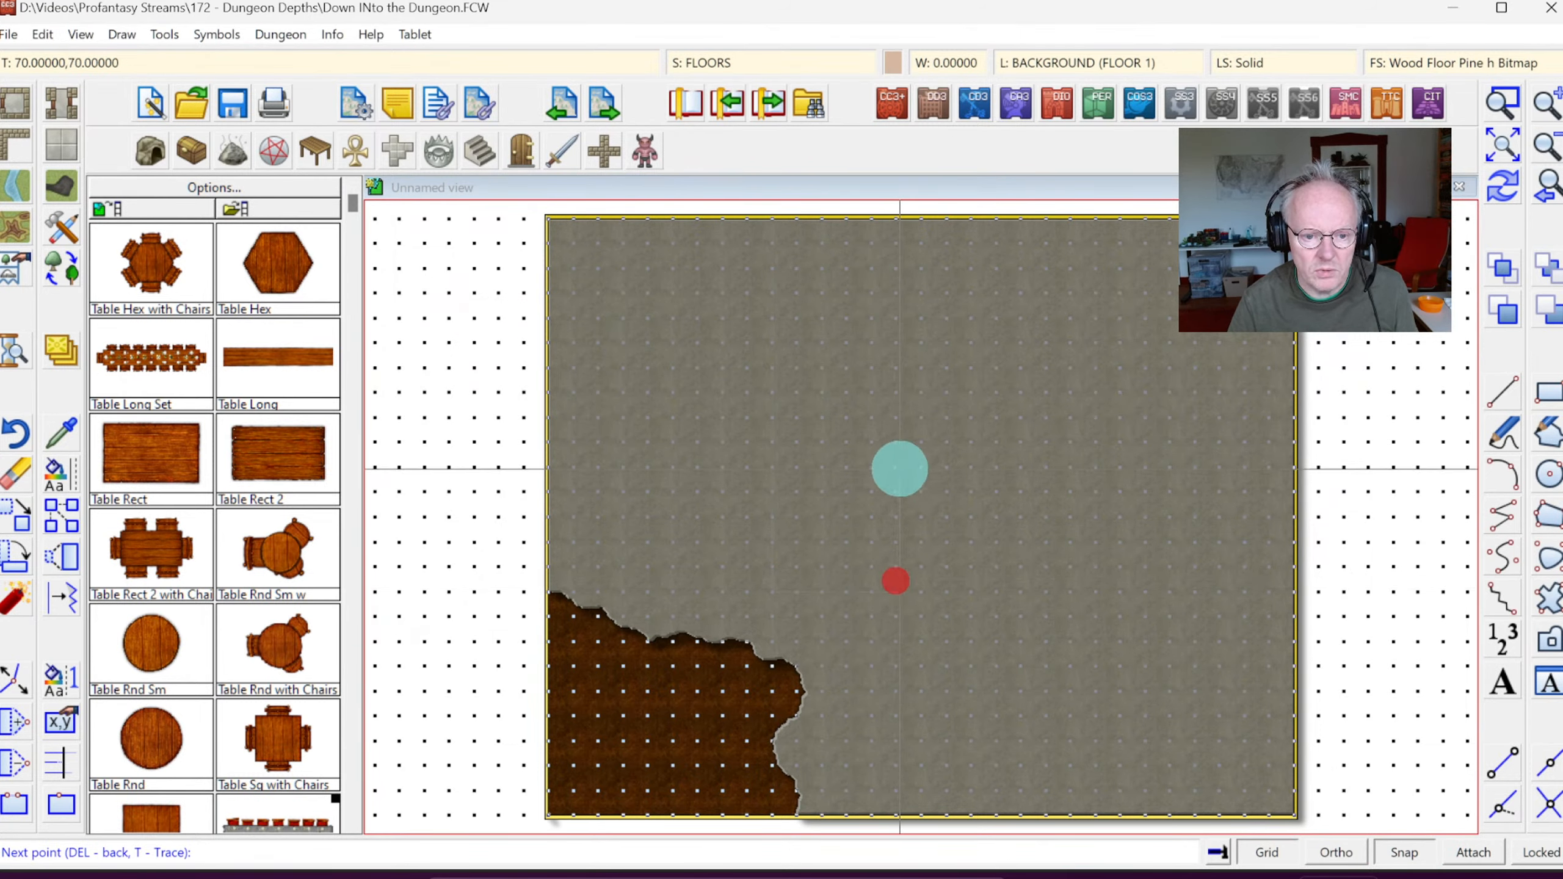
left_click(900, 470)
right_click(902, 471)
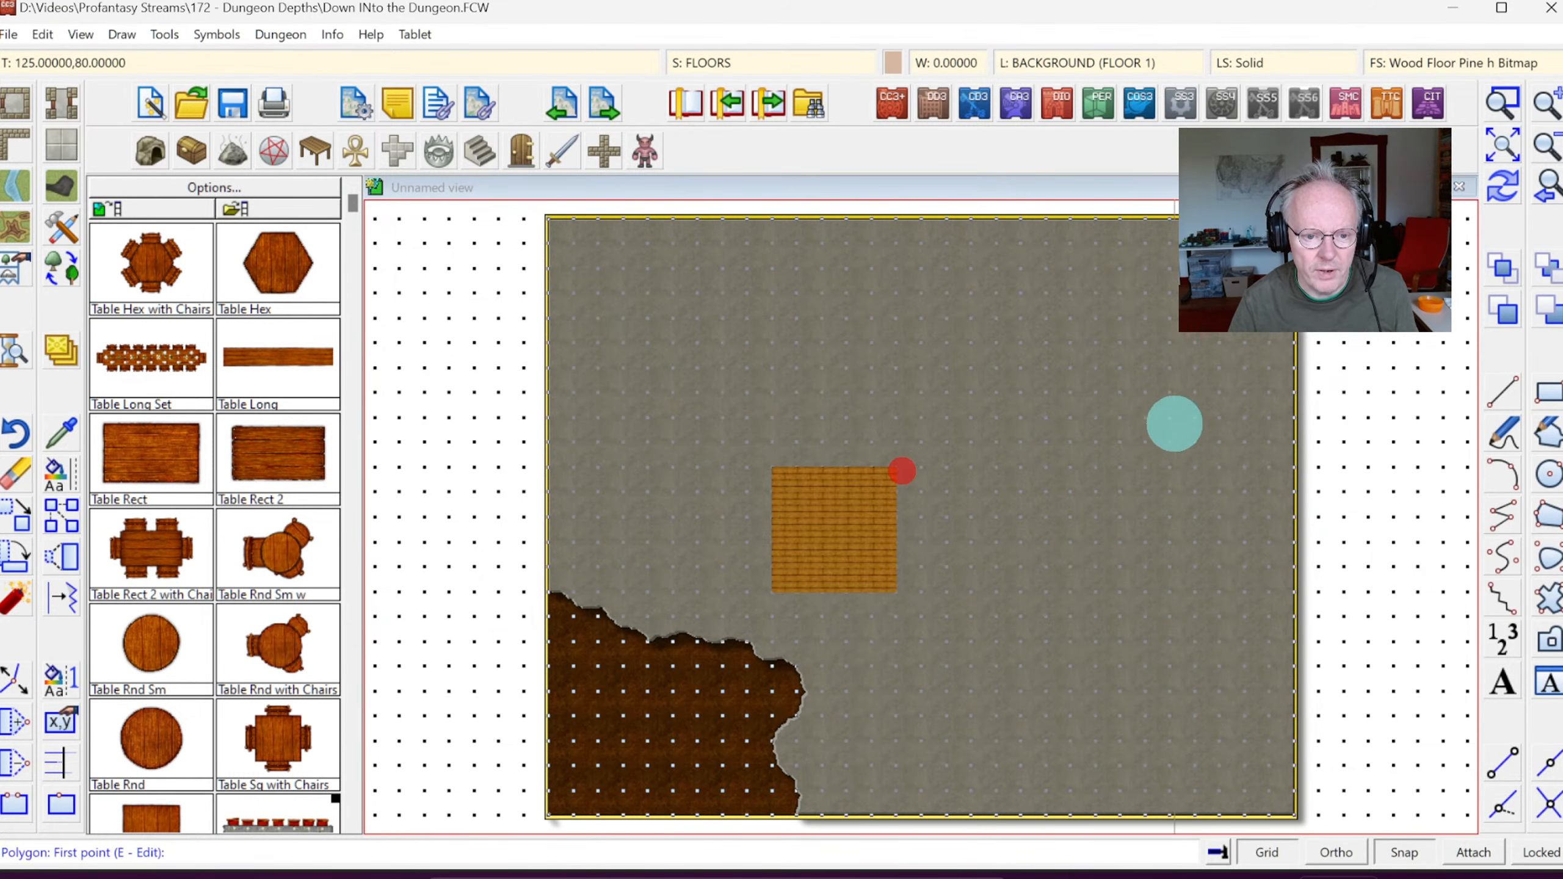
left_click(1510, 187)
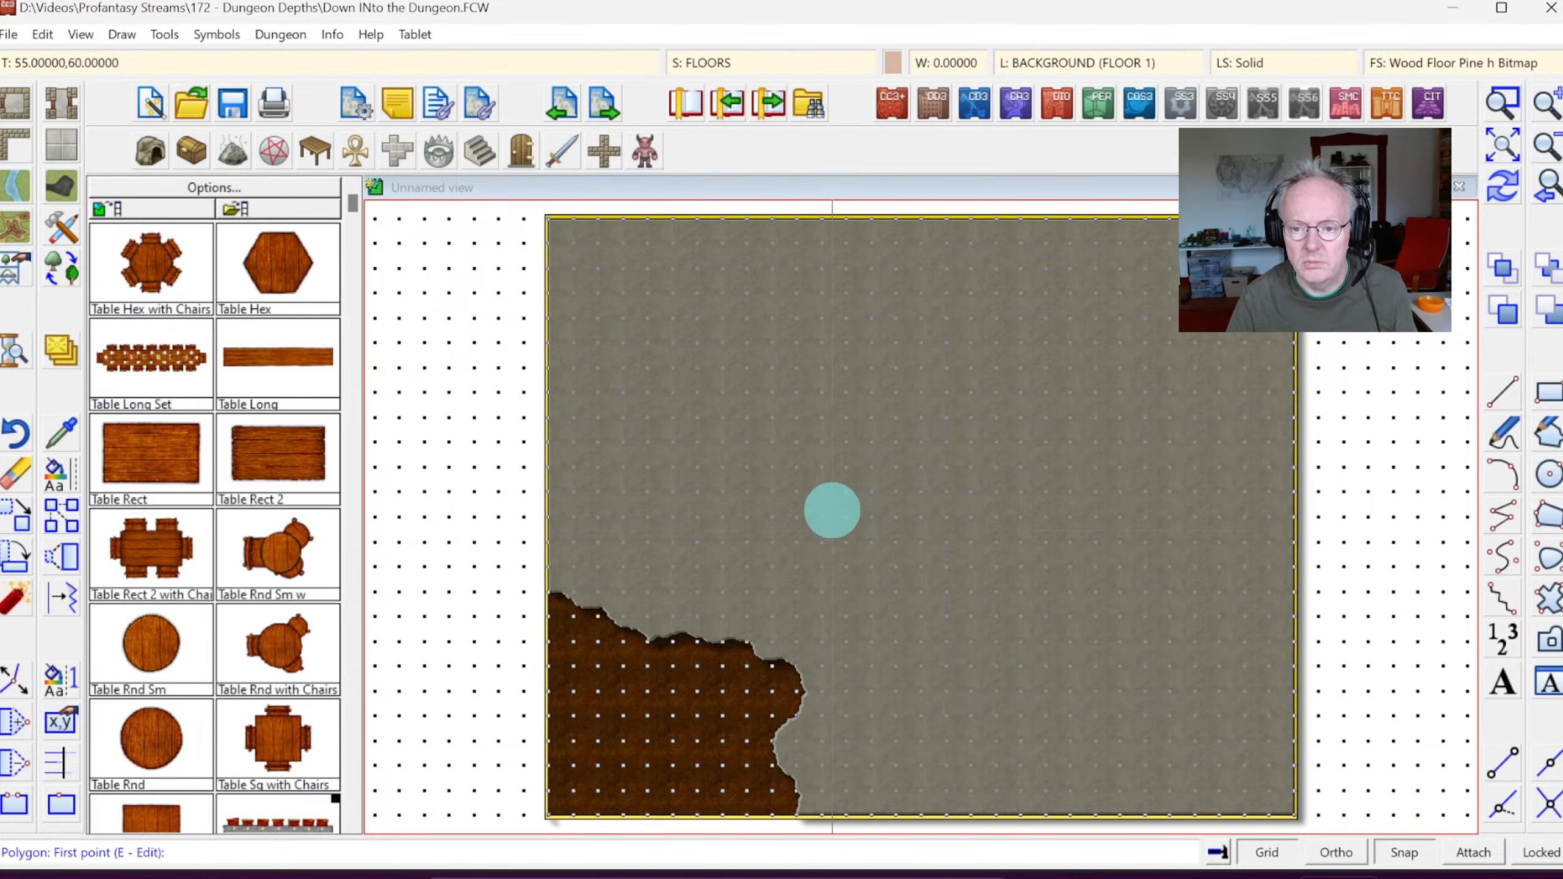
right_click(937, 544)
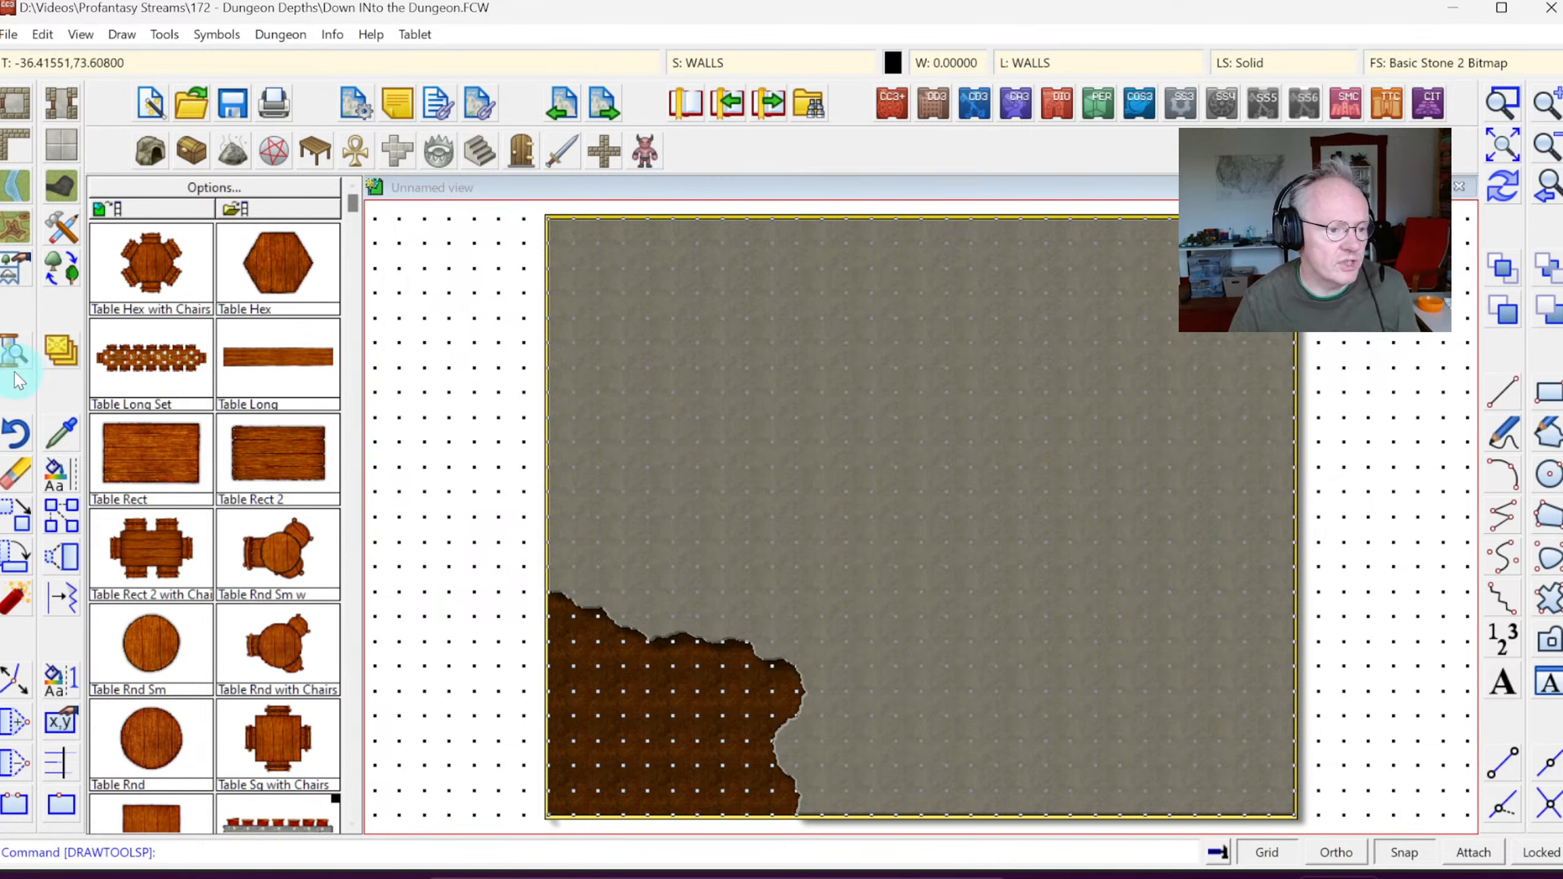
Step: Erase the square wood floor hidden beneath the cave wall and redraw the map
left_click(13, 483)
left_click(677, 416)
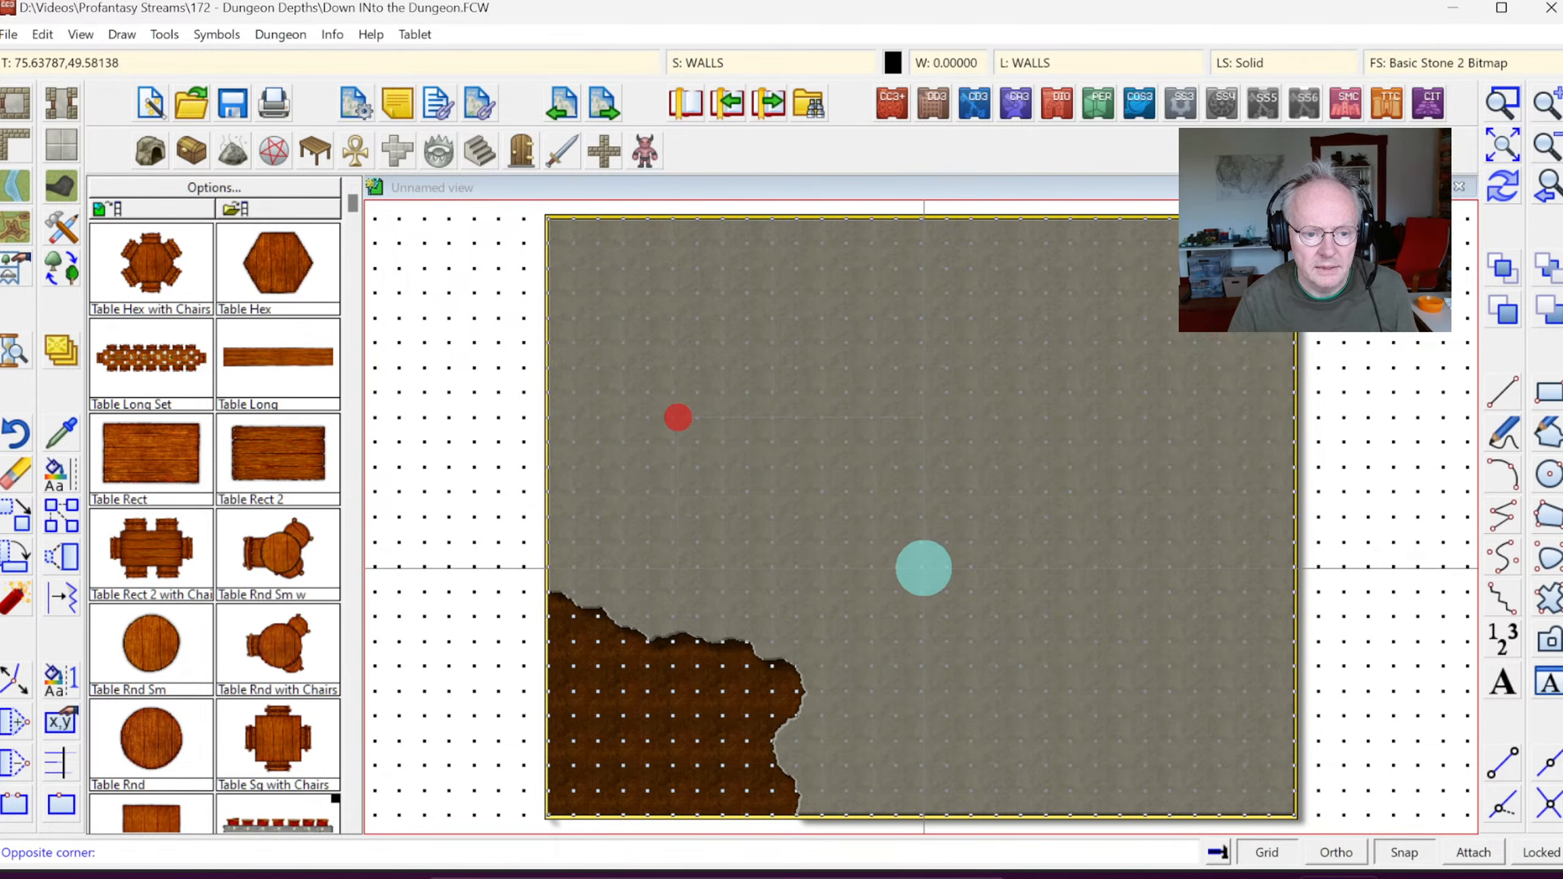
left_click(923, 568)
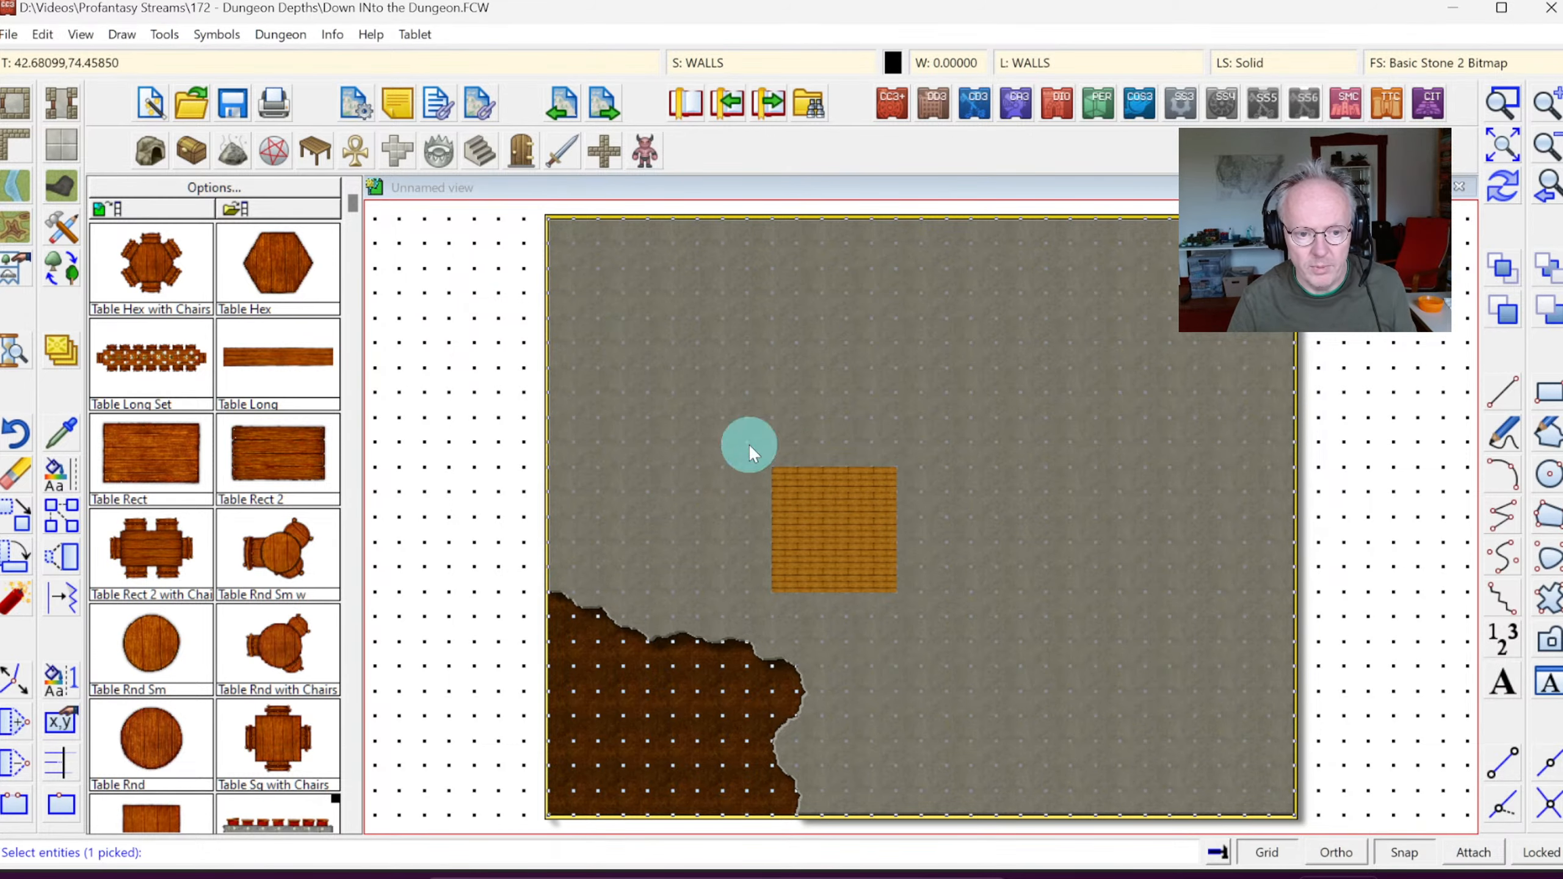
right_click(810, 480)
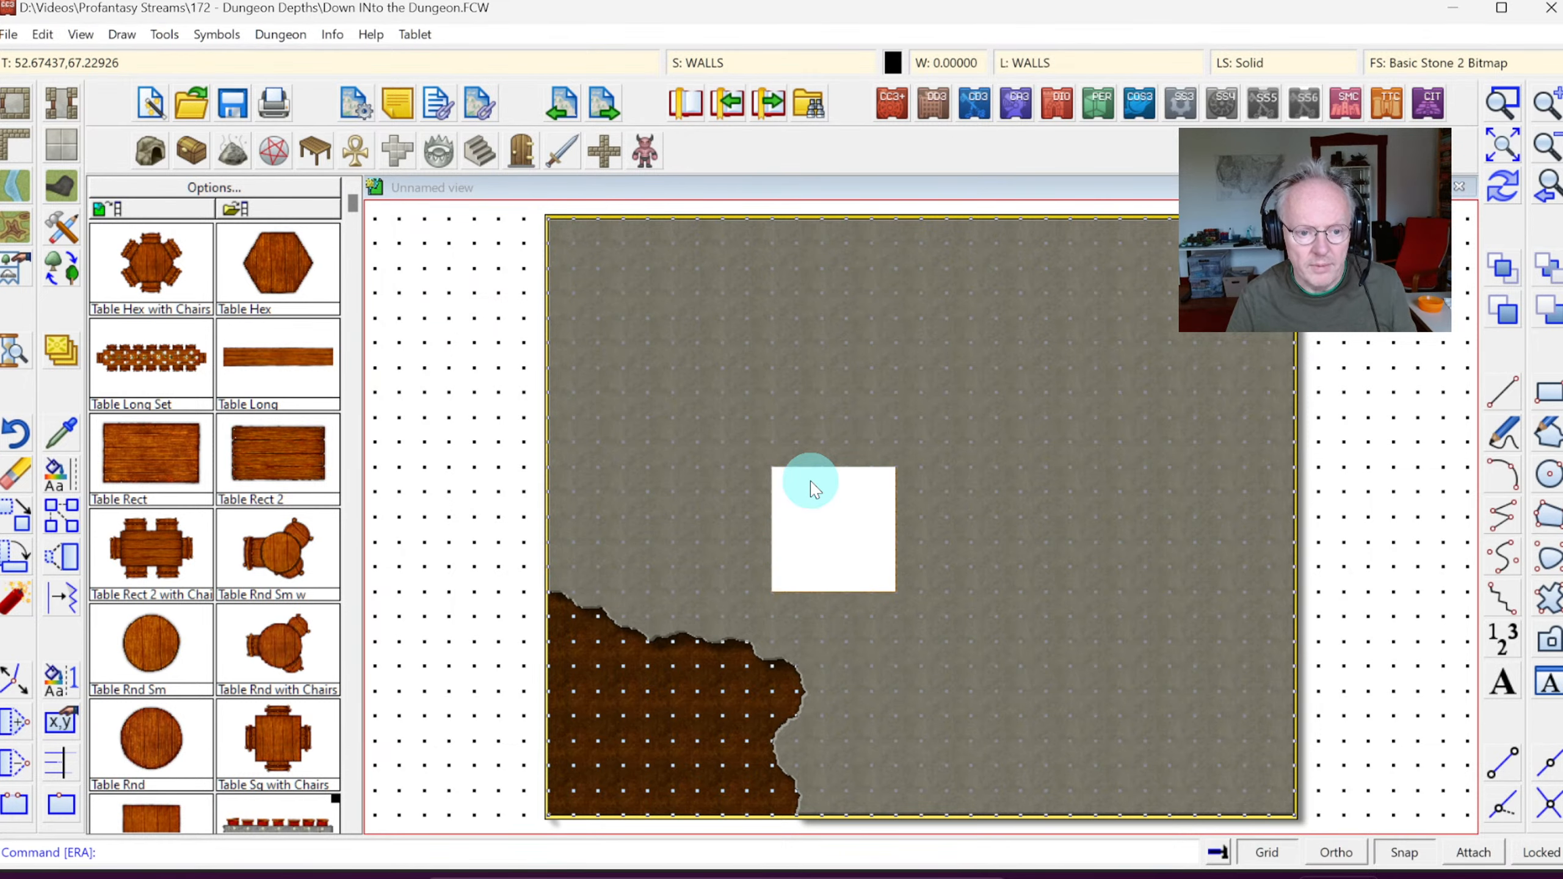
left_click(1502, 196)
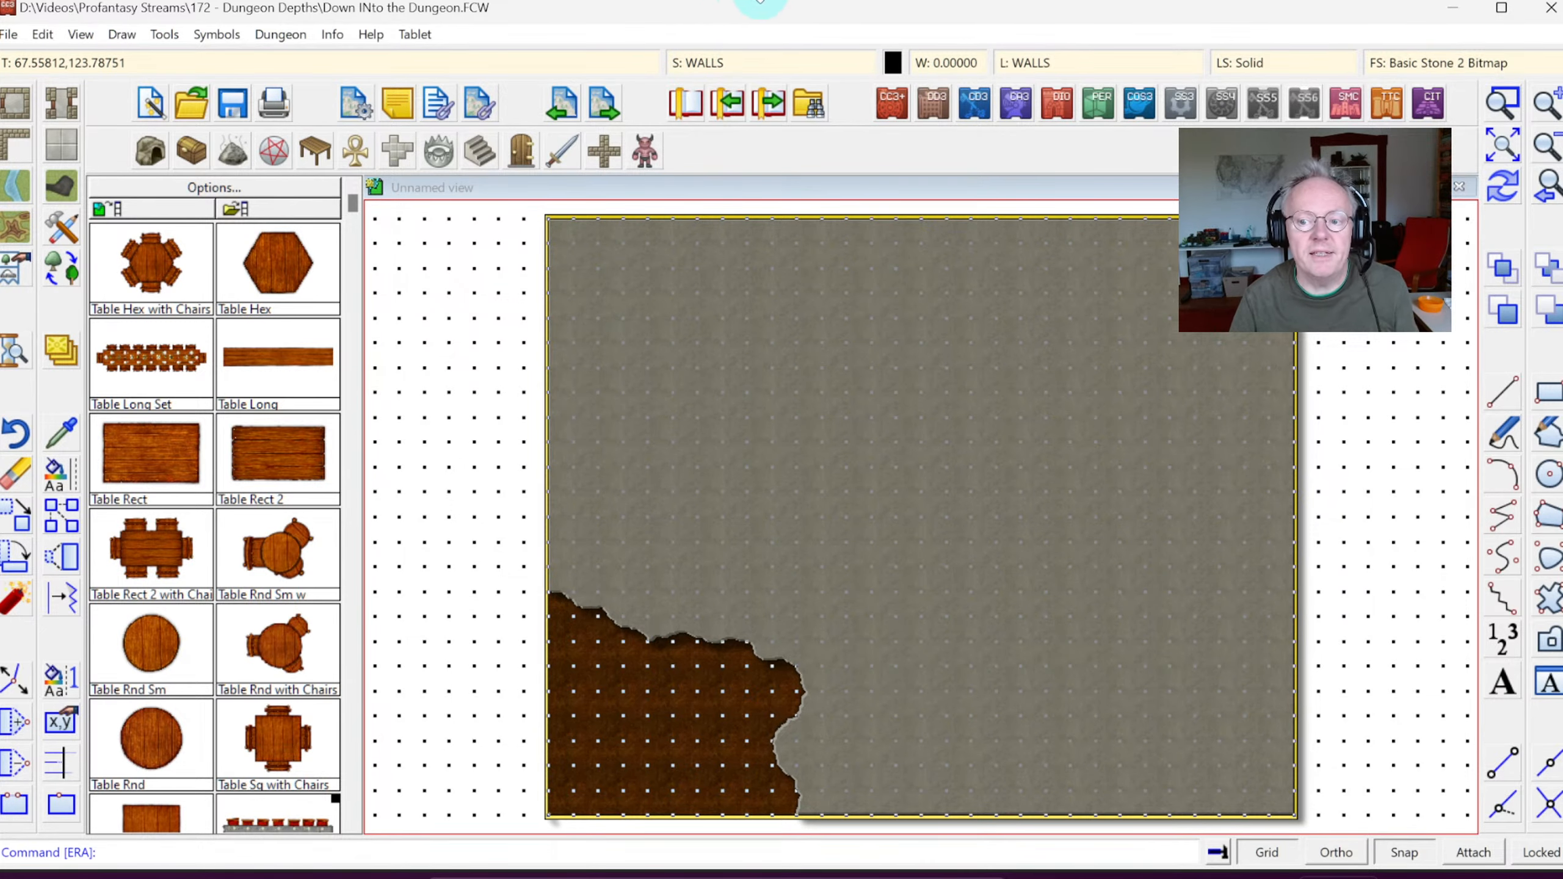
Step: Add a Color Key effect to the WALLS sheet with knock-out colour 255, 0, 255 and replacement opacity 0%
left_click(714, 68)
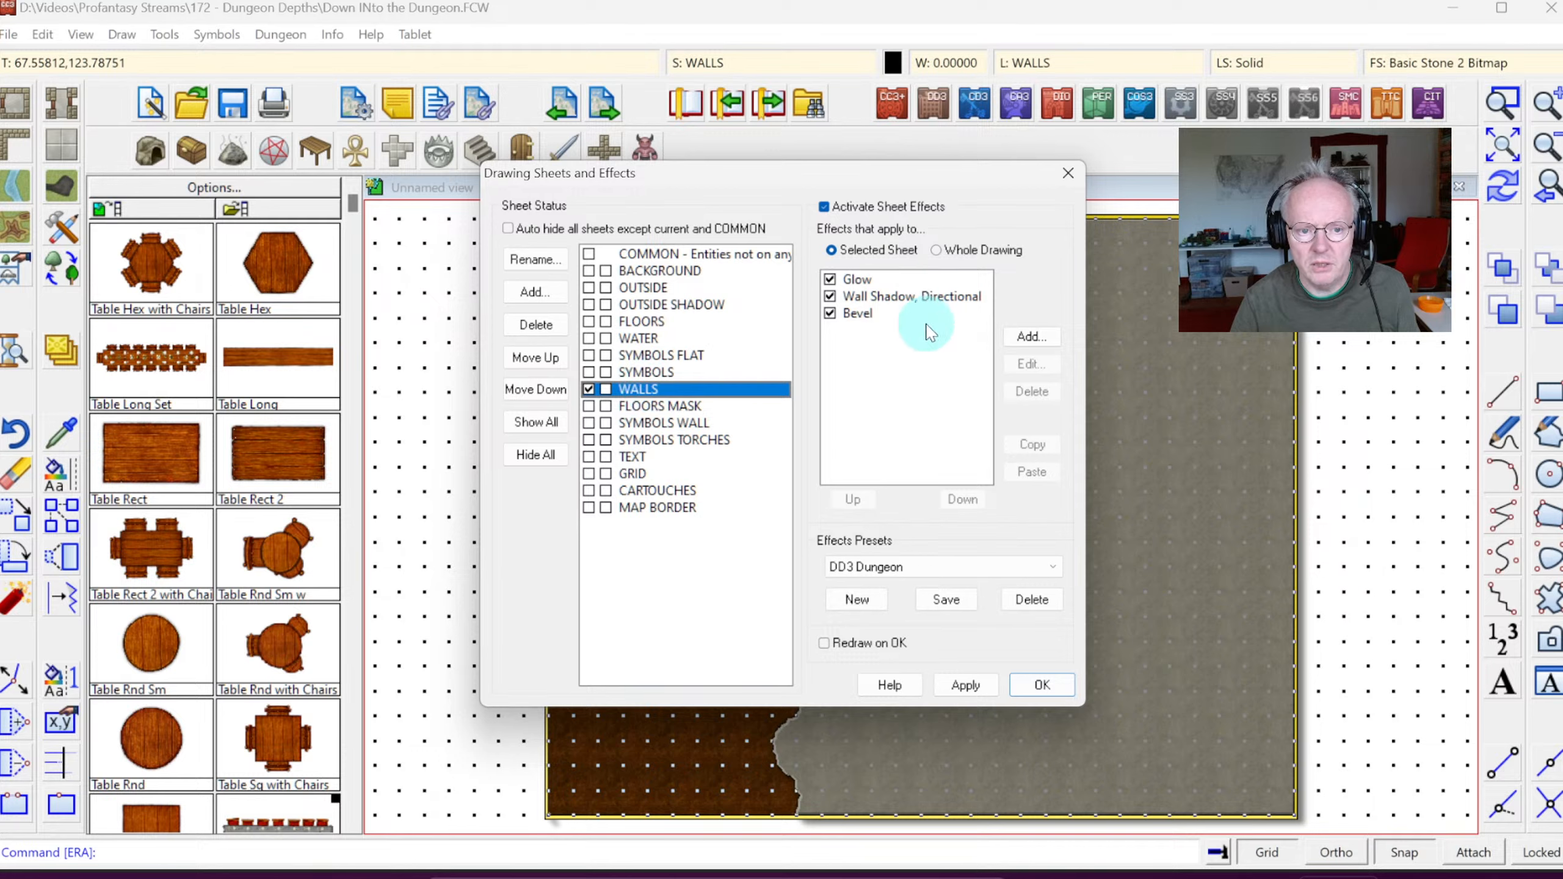
left_click(1038, 343)
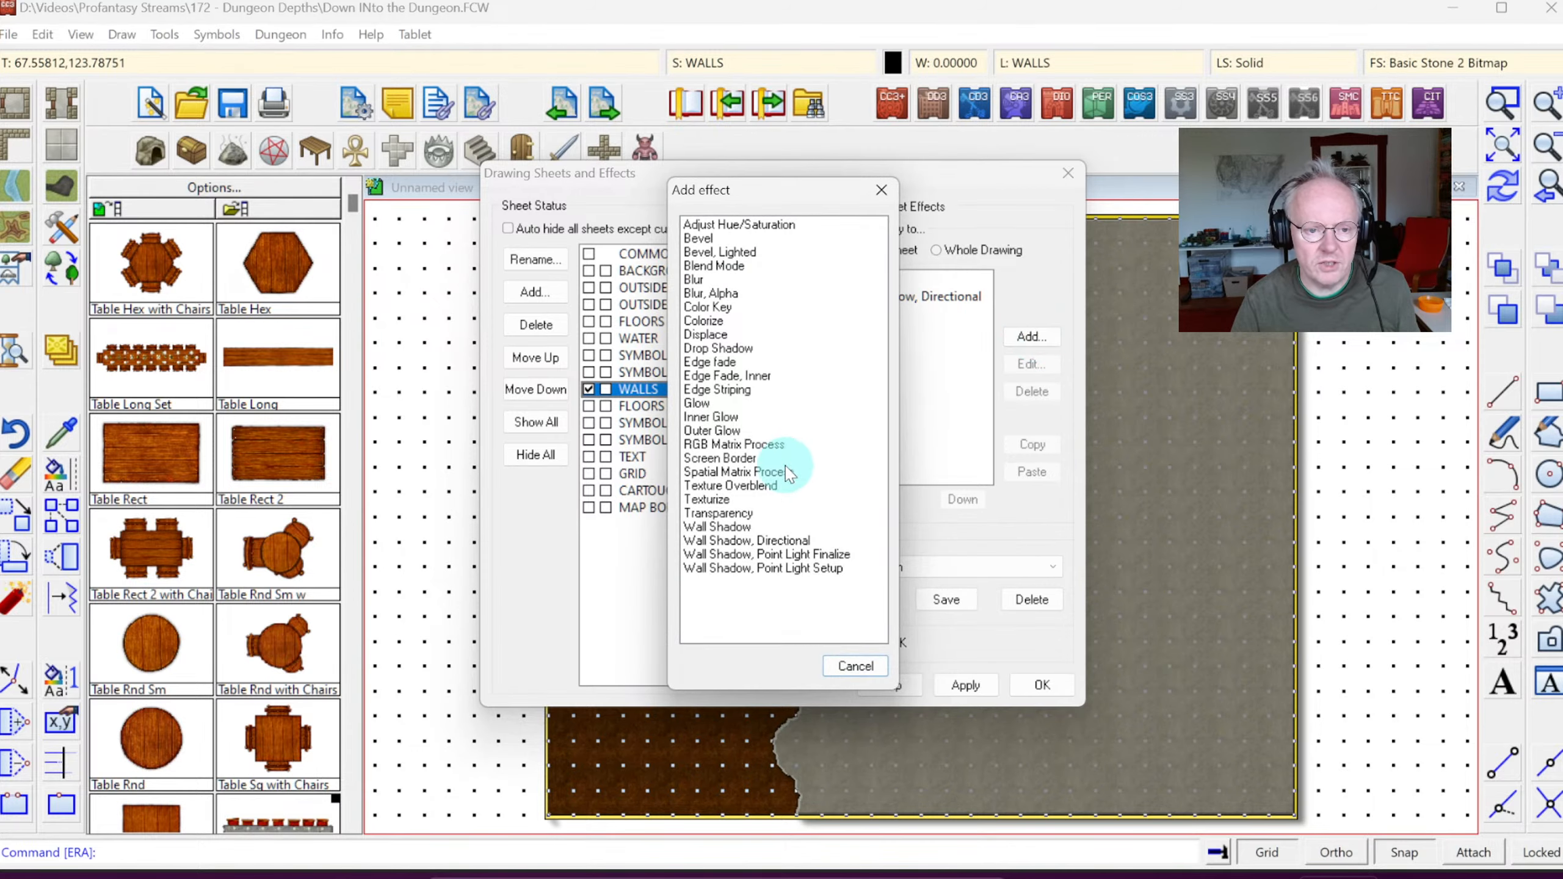
double_click(711, 308)
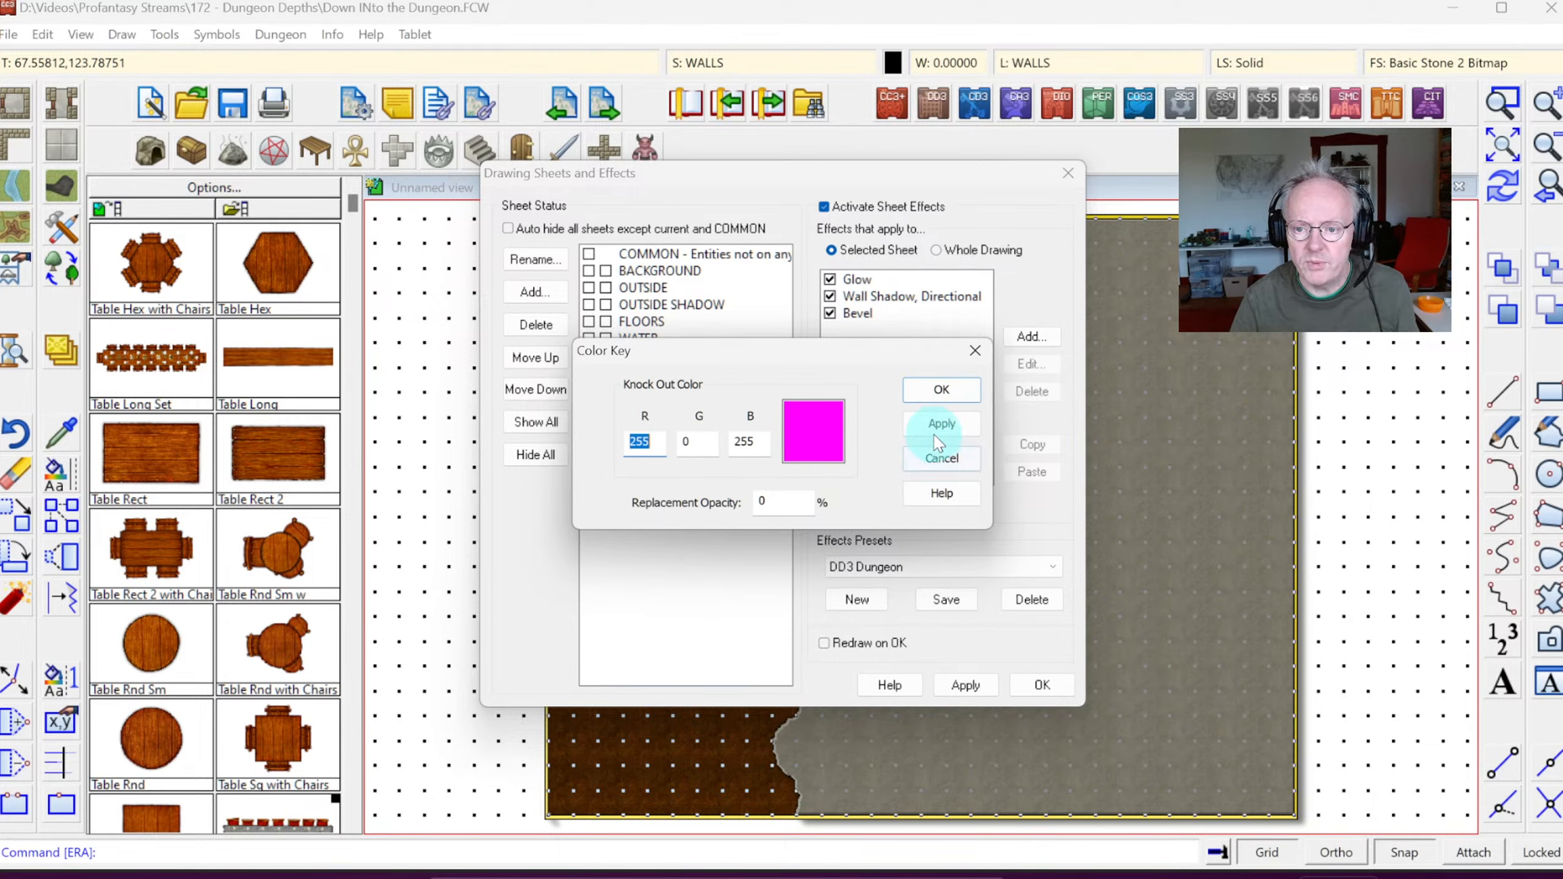
left_click(943, 390)
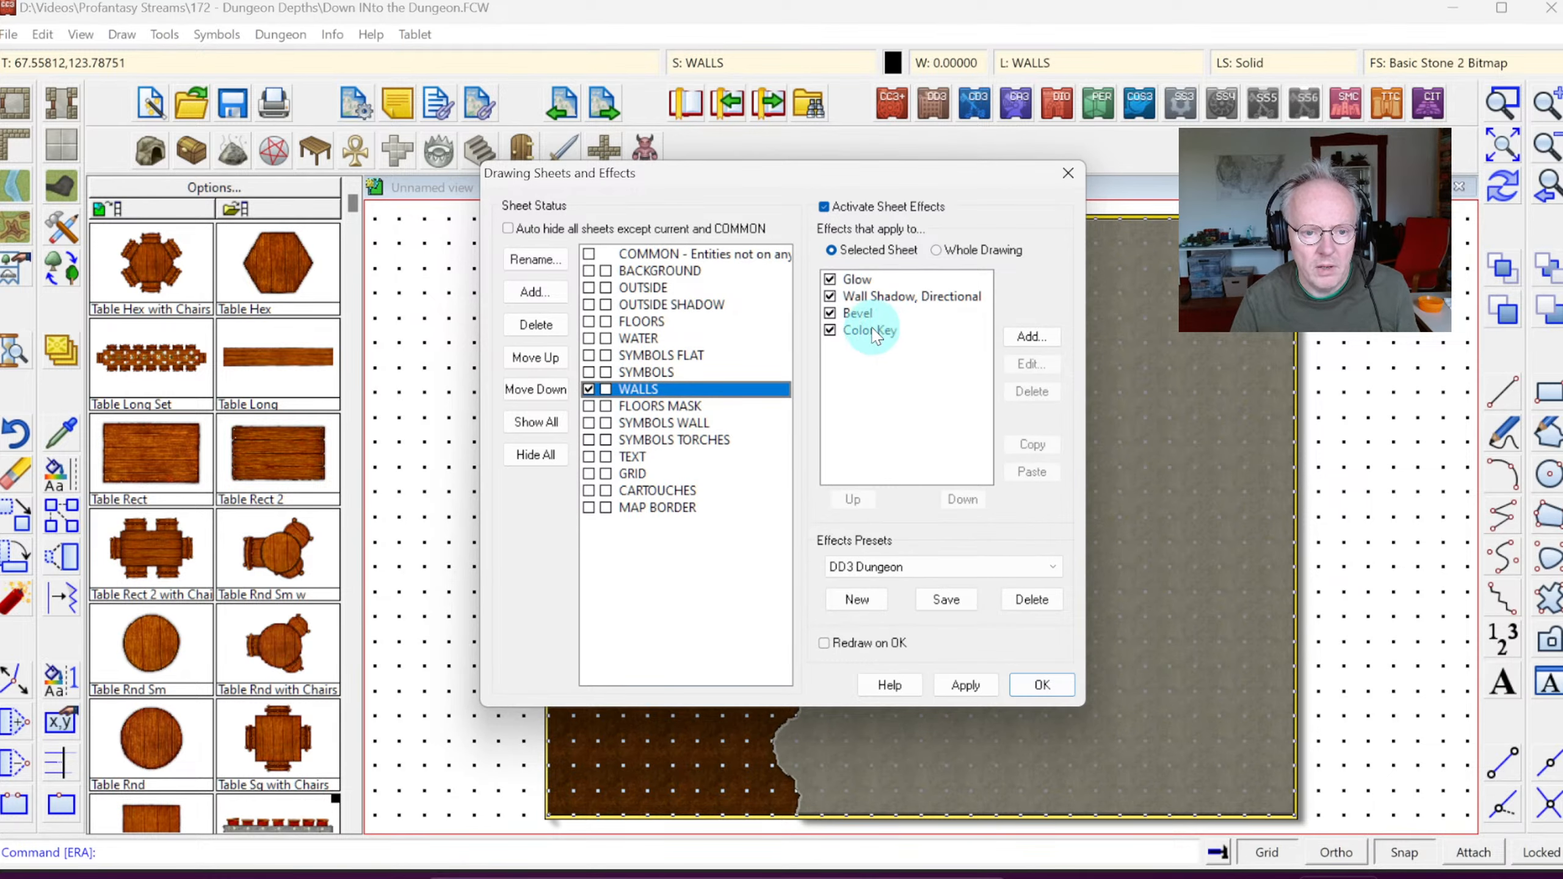
Step: Move the Color Key effect to the top of the WALLS sheet's effect order and accept the sheet settings
left_click(871, 331)
left_click(853, 499)
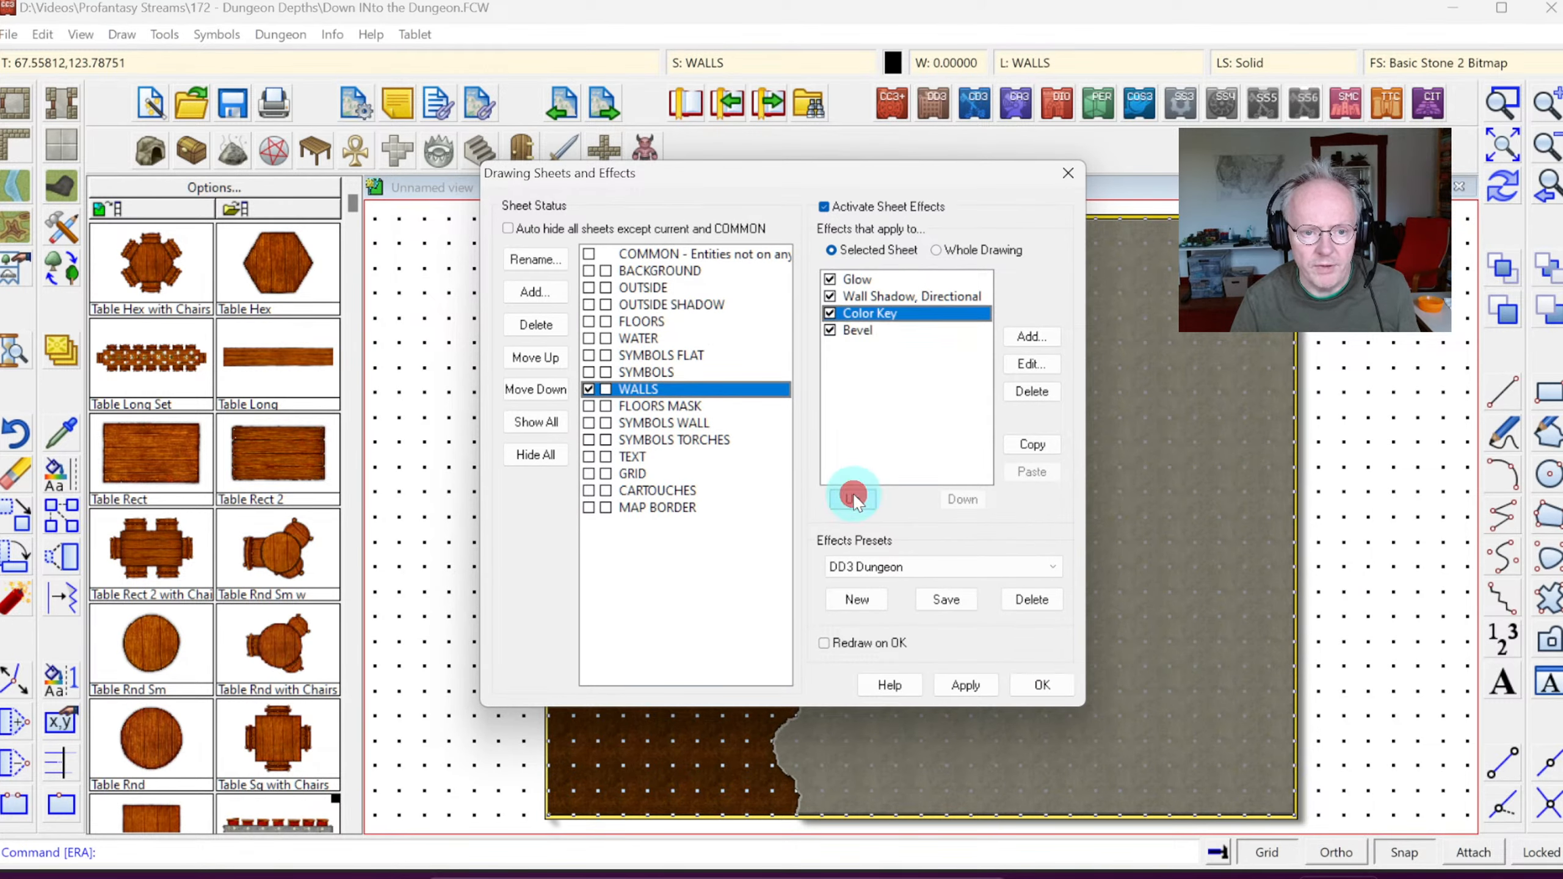
left_click(852, 499)
left_click(853, 499)
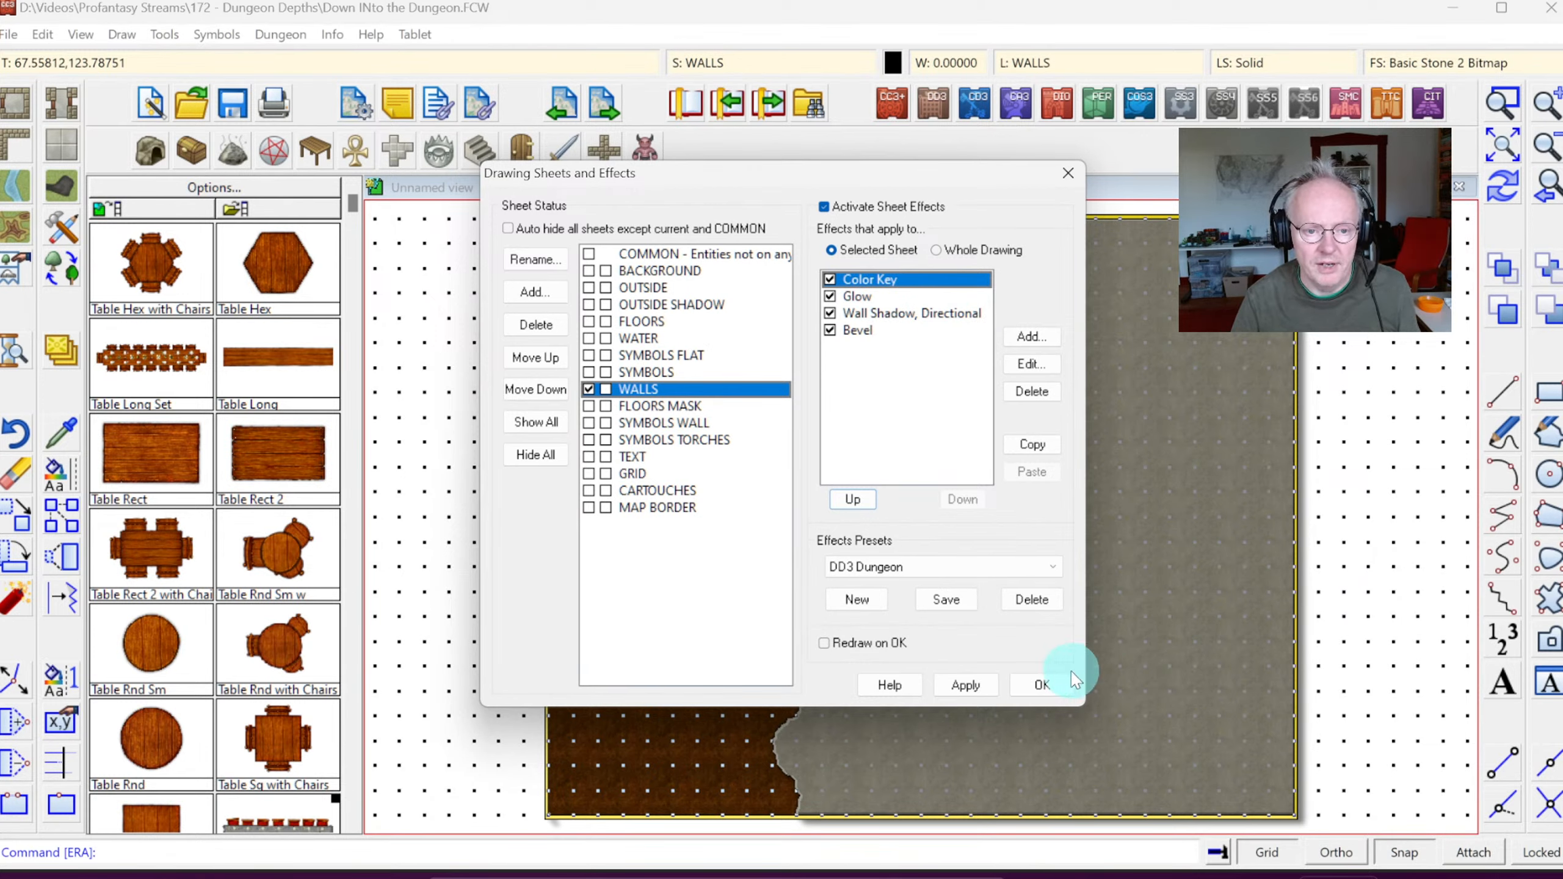
left_click(1040, 685)
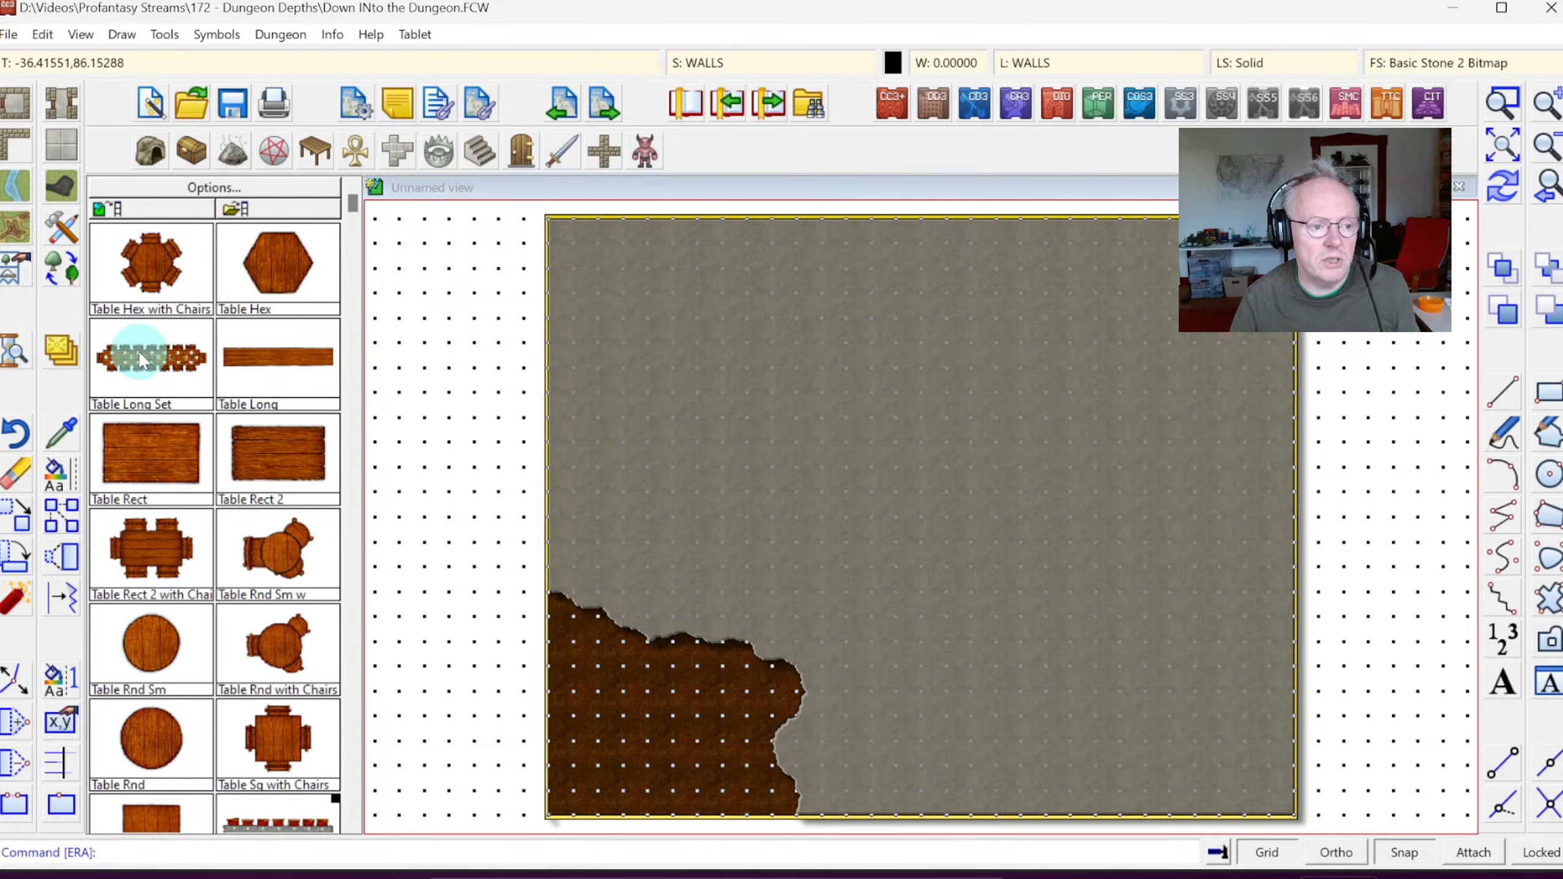
Step: Open the advanced drawing tool settings and select the Floor, cut-out tool in the Dungeon DD3 Color style
left_click(62, 228)
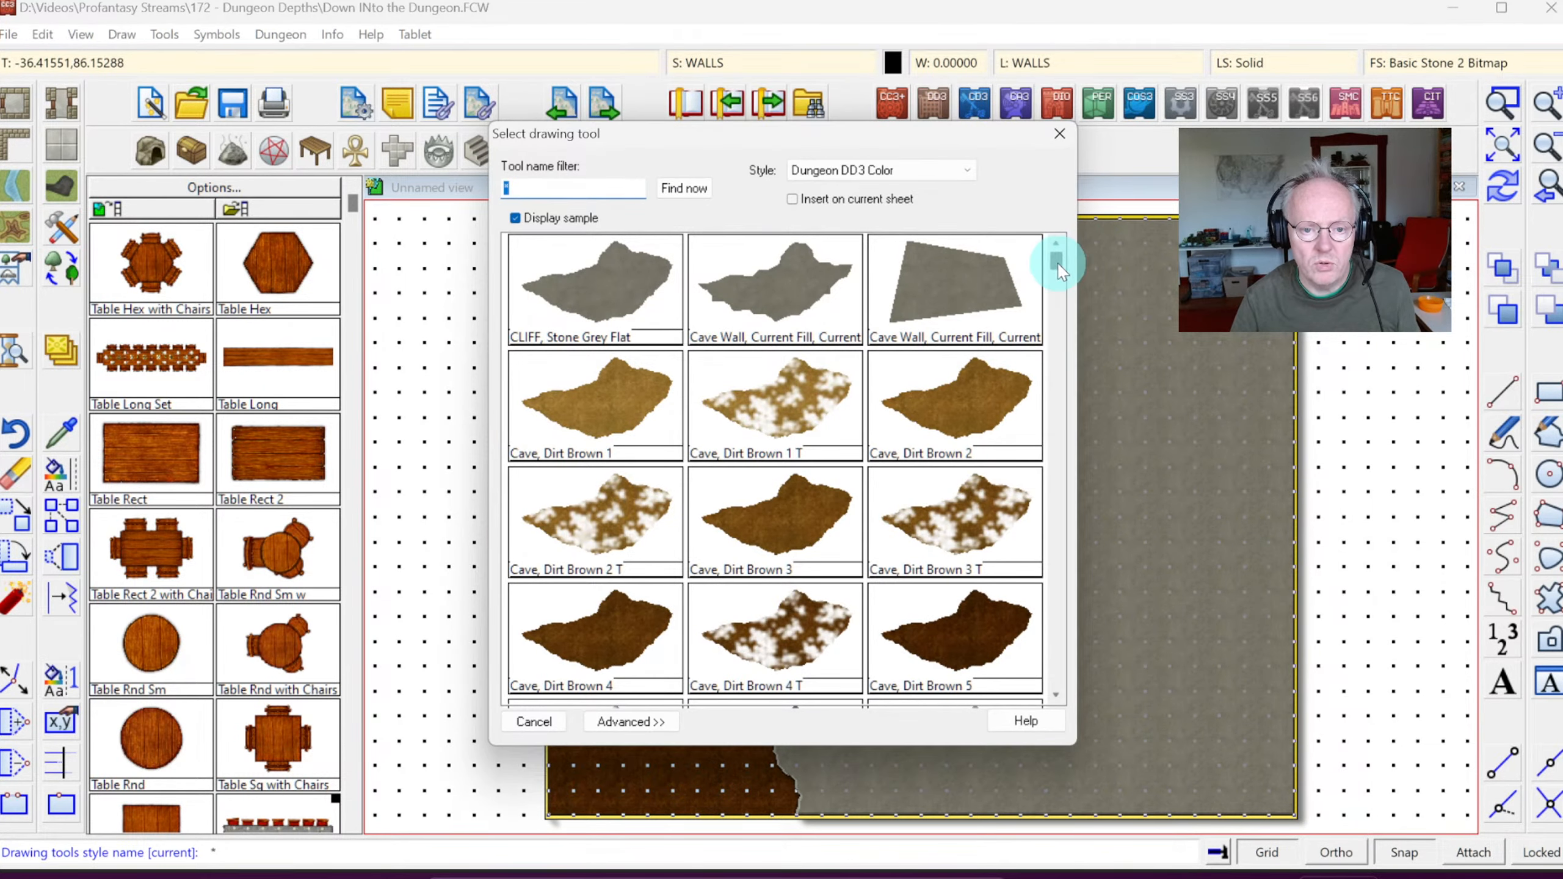
left_click_drag(1058, 262, 1052, 290)
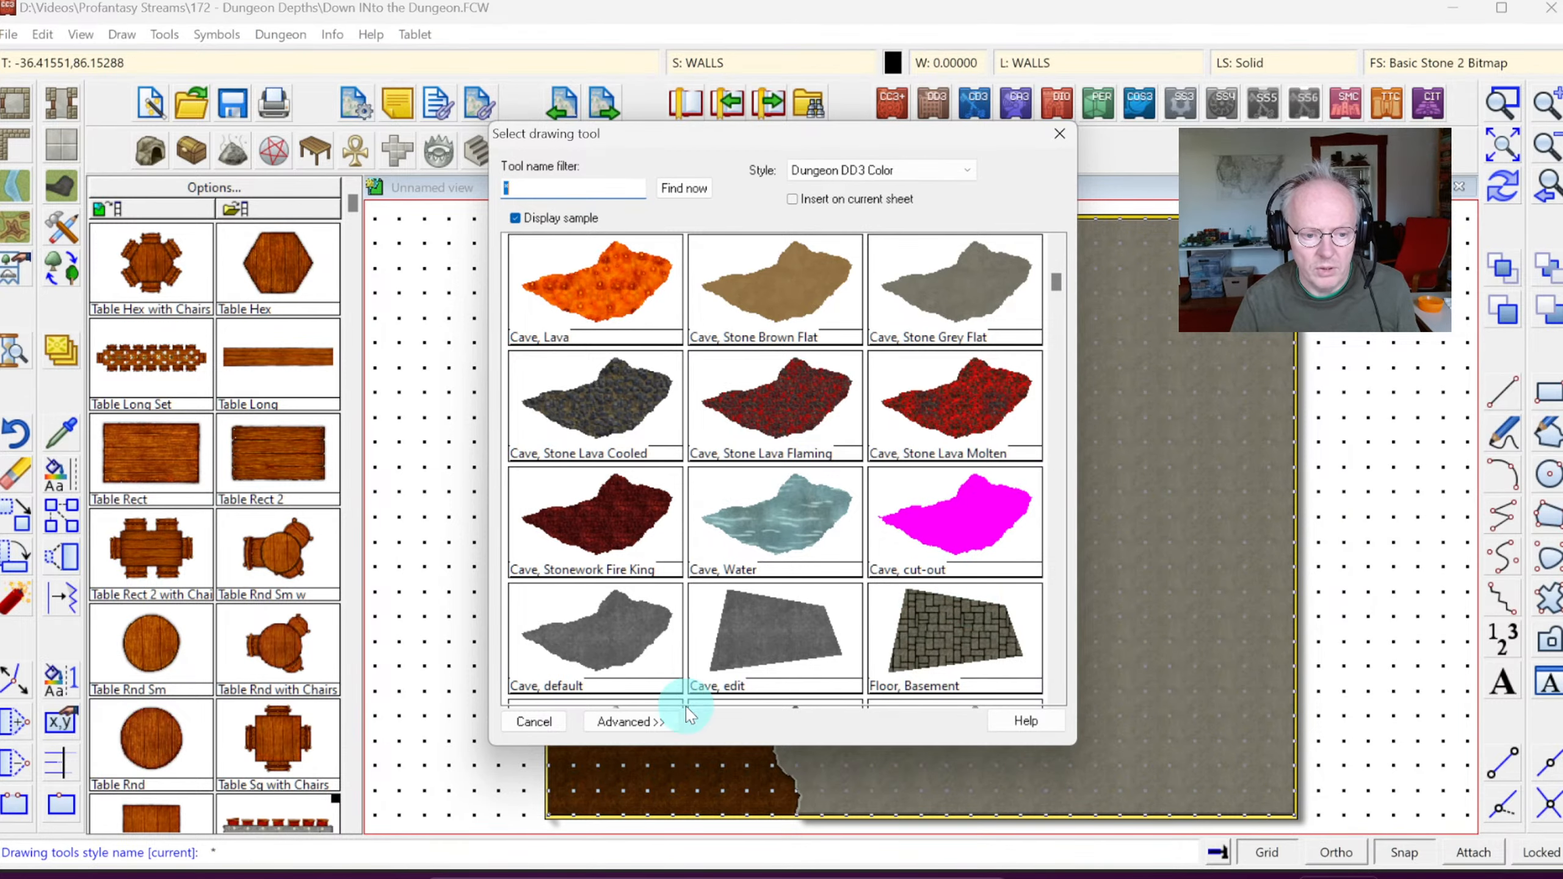
left_click(629, 722)
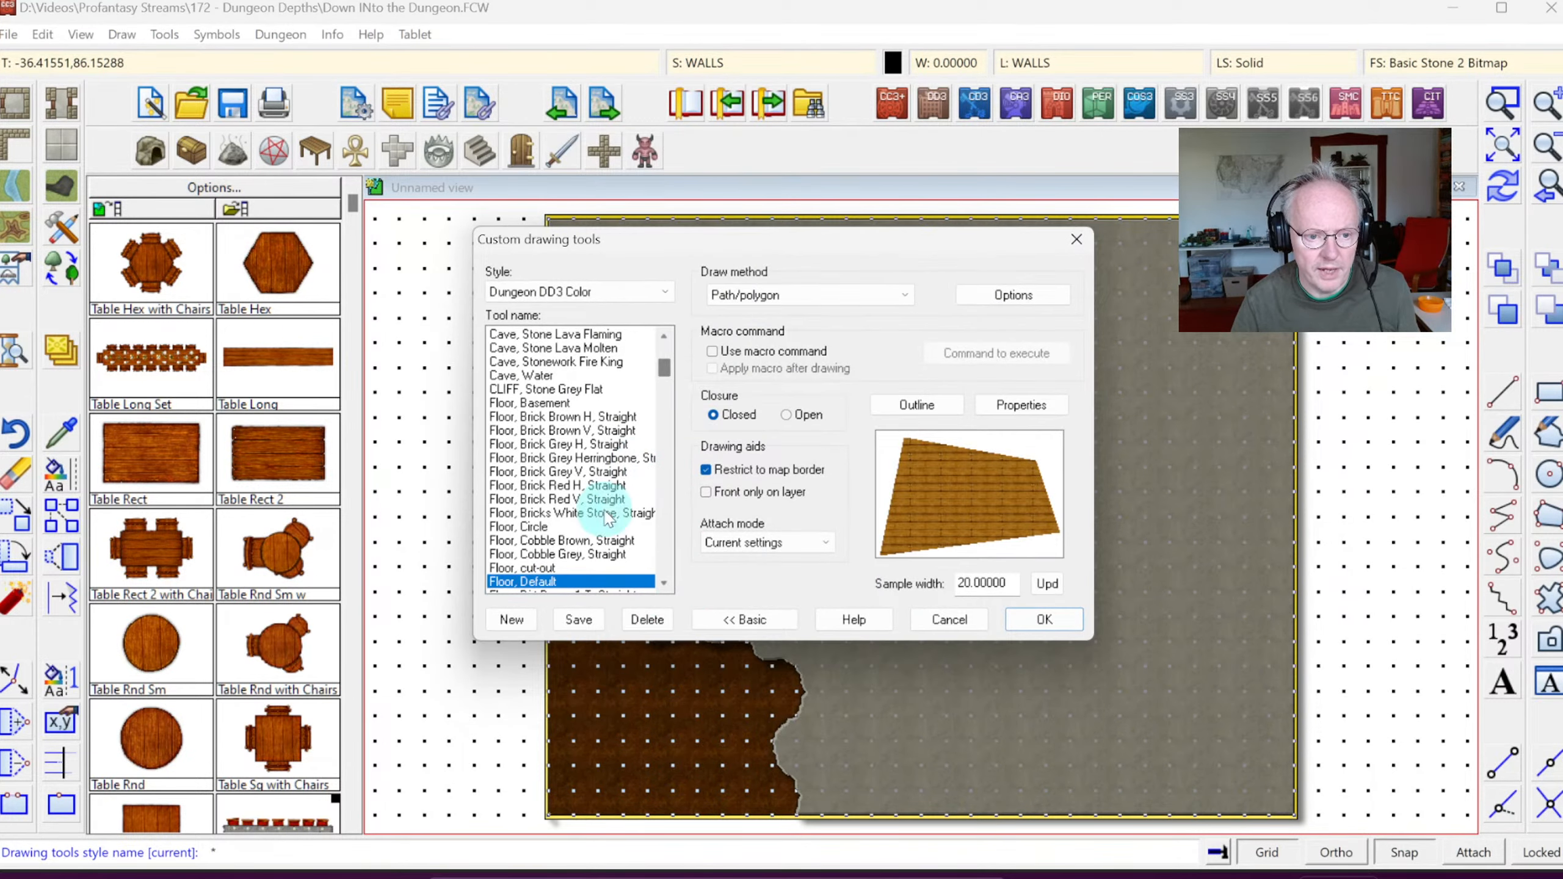
left_click(542, 567)
left_click(1391, 873)
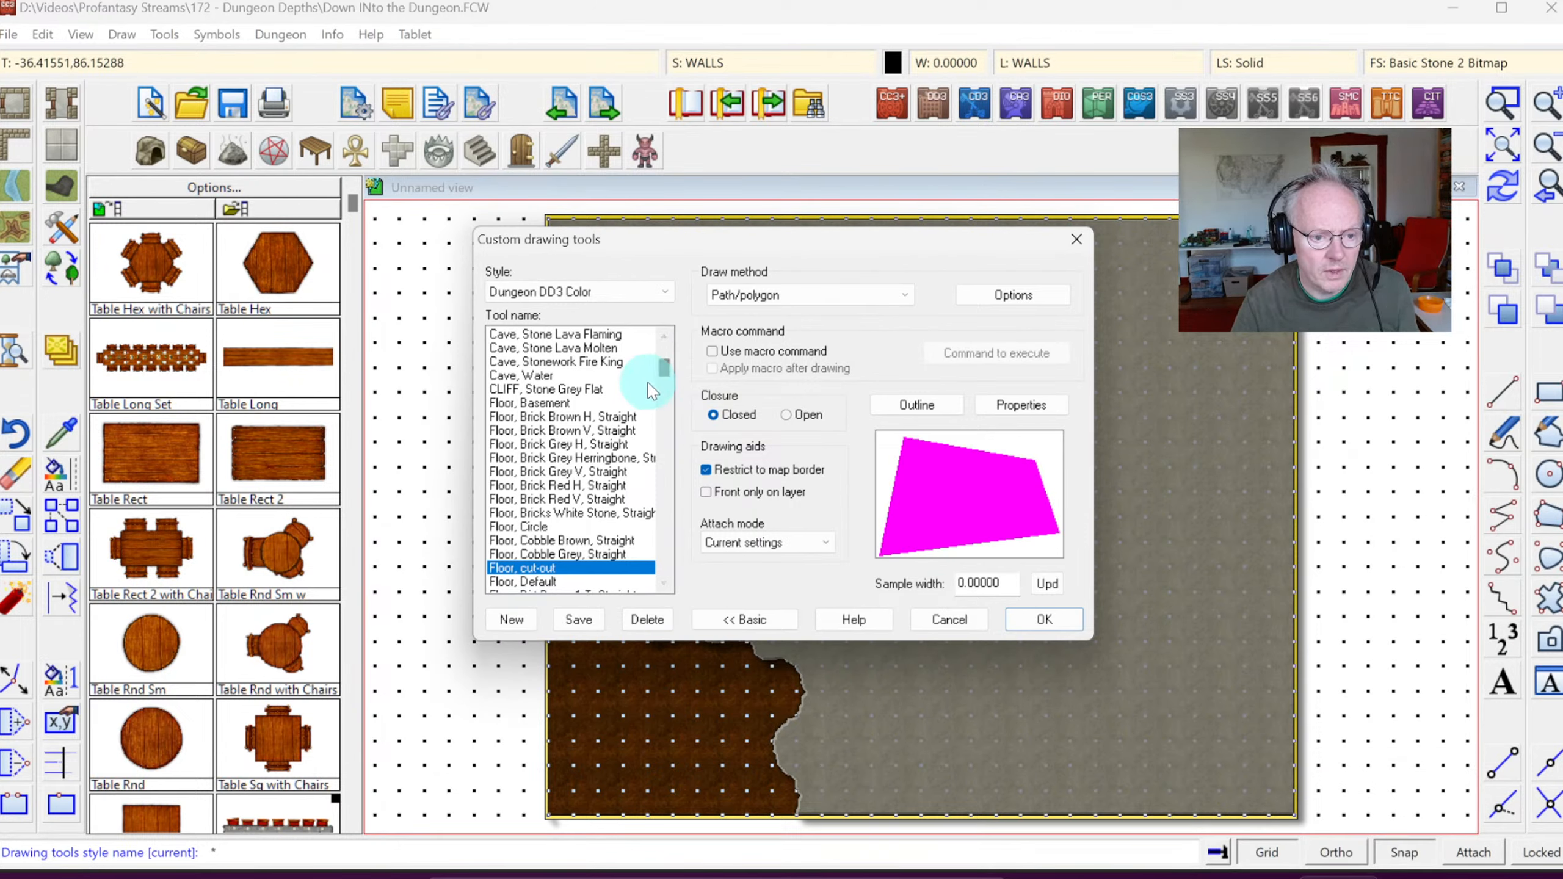
Step: Delete the existing Cave, cut-out drawing tool from the Dungeon DD3 Color style
left_click_drag(665, 369, 667, 366)
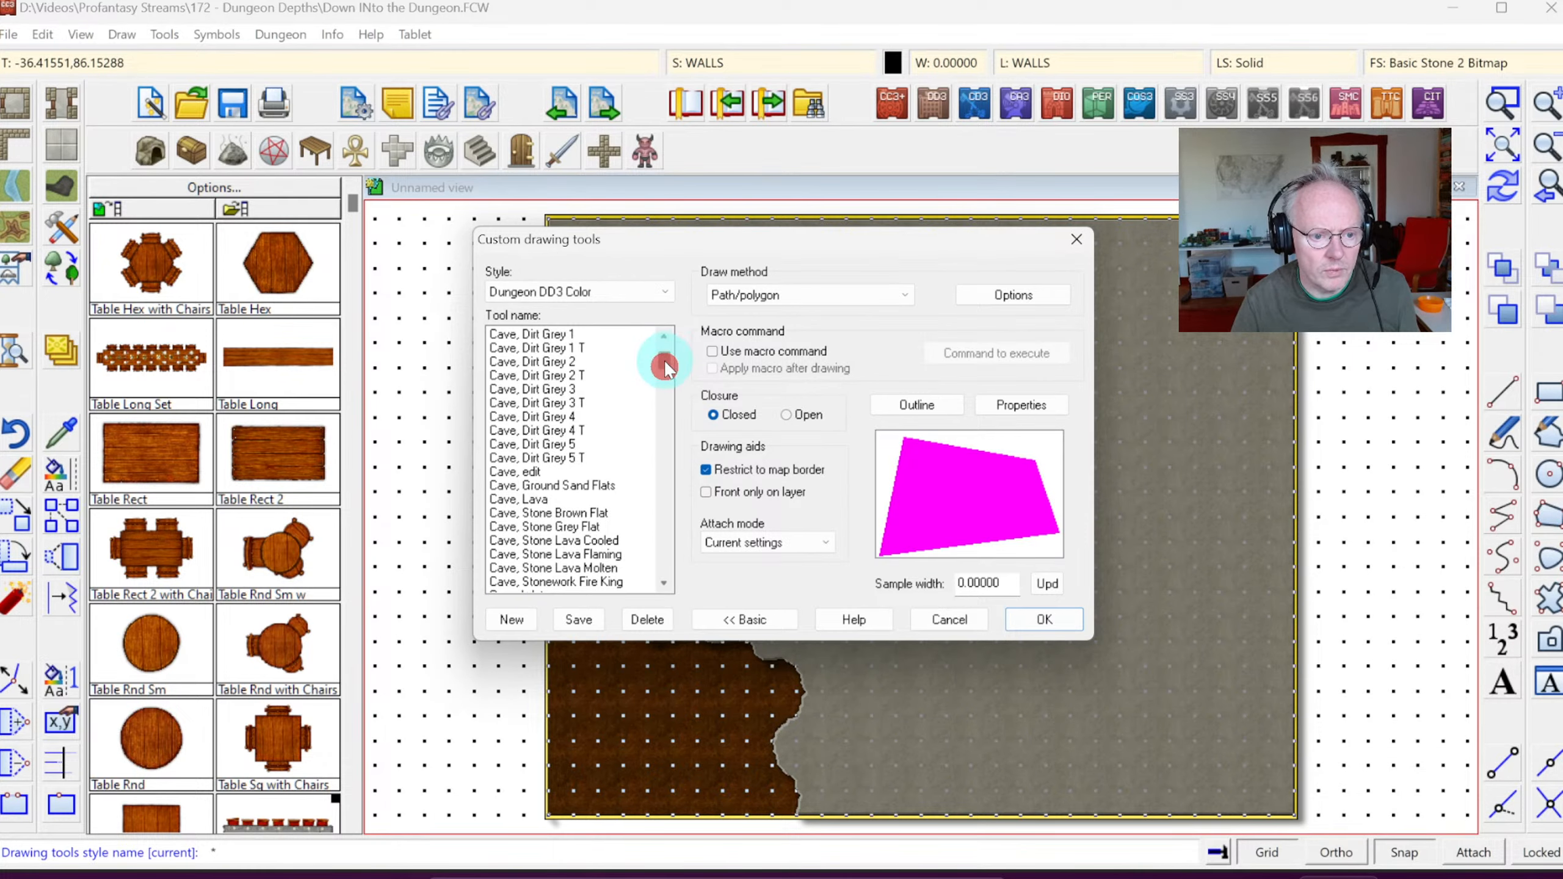
scroll(657, 437, "down", 6)
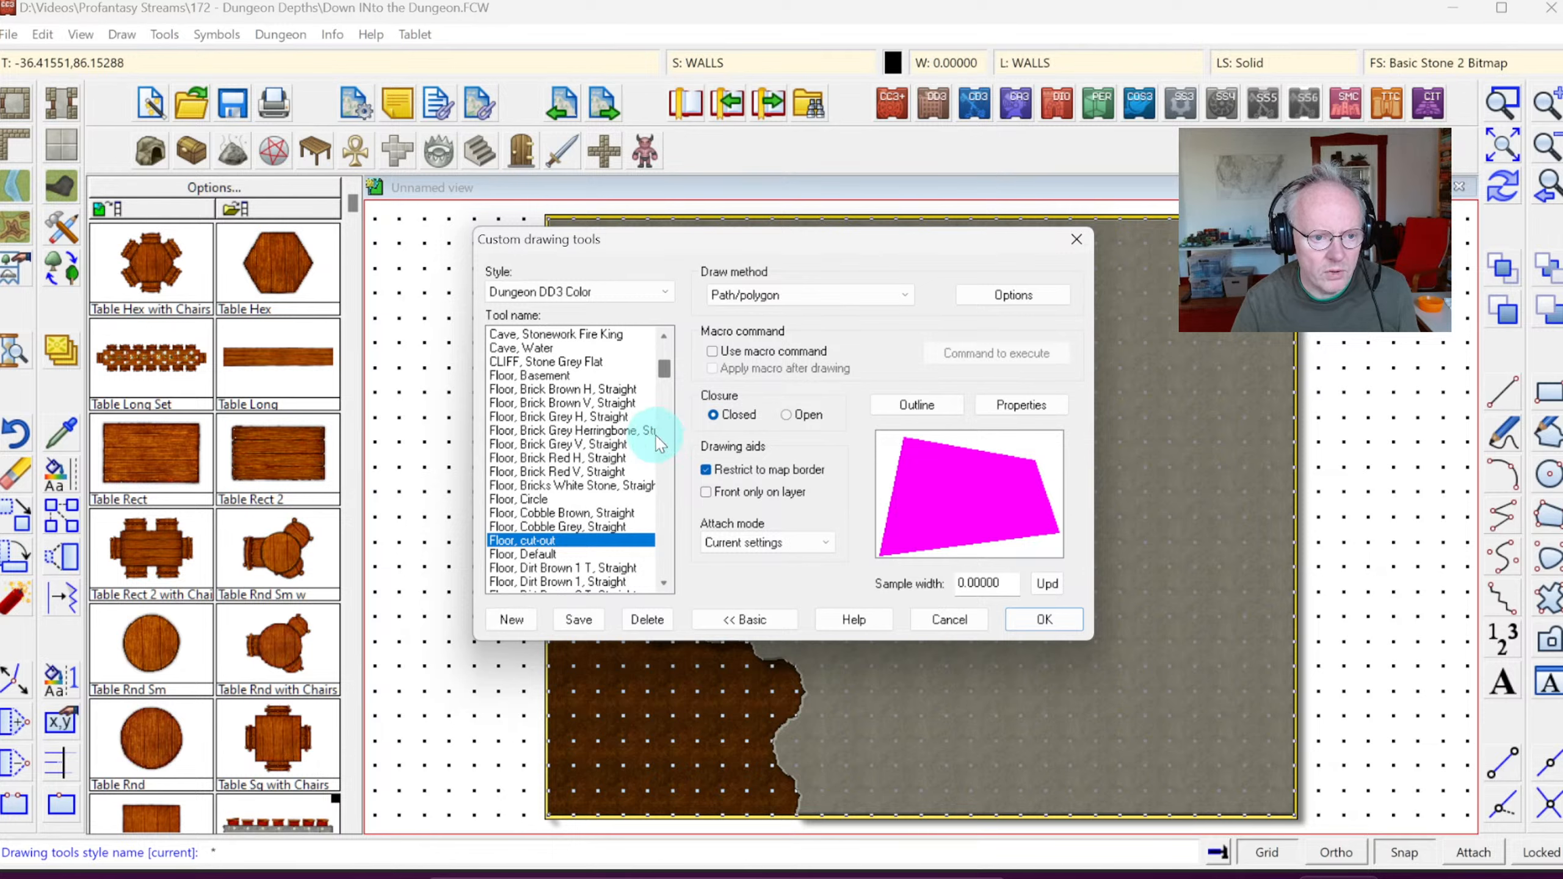
left_click(662, 347)
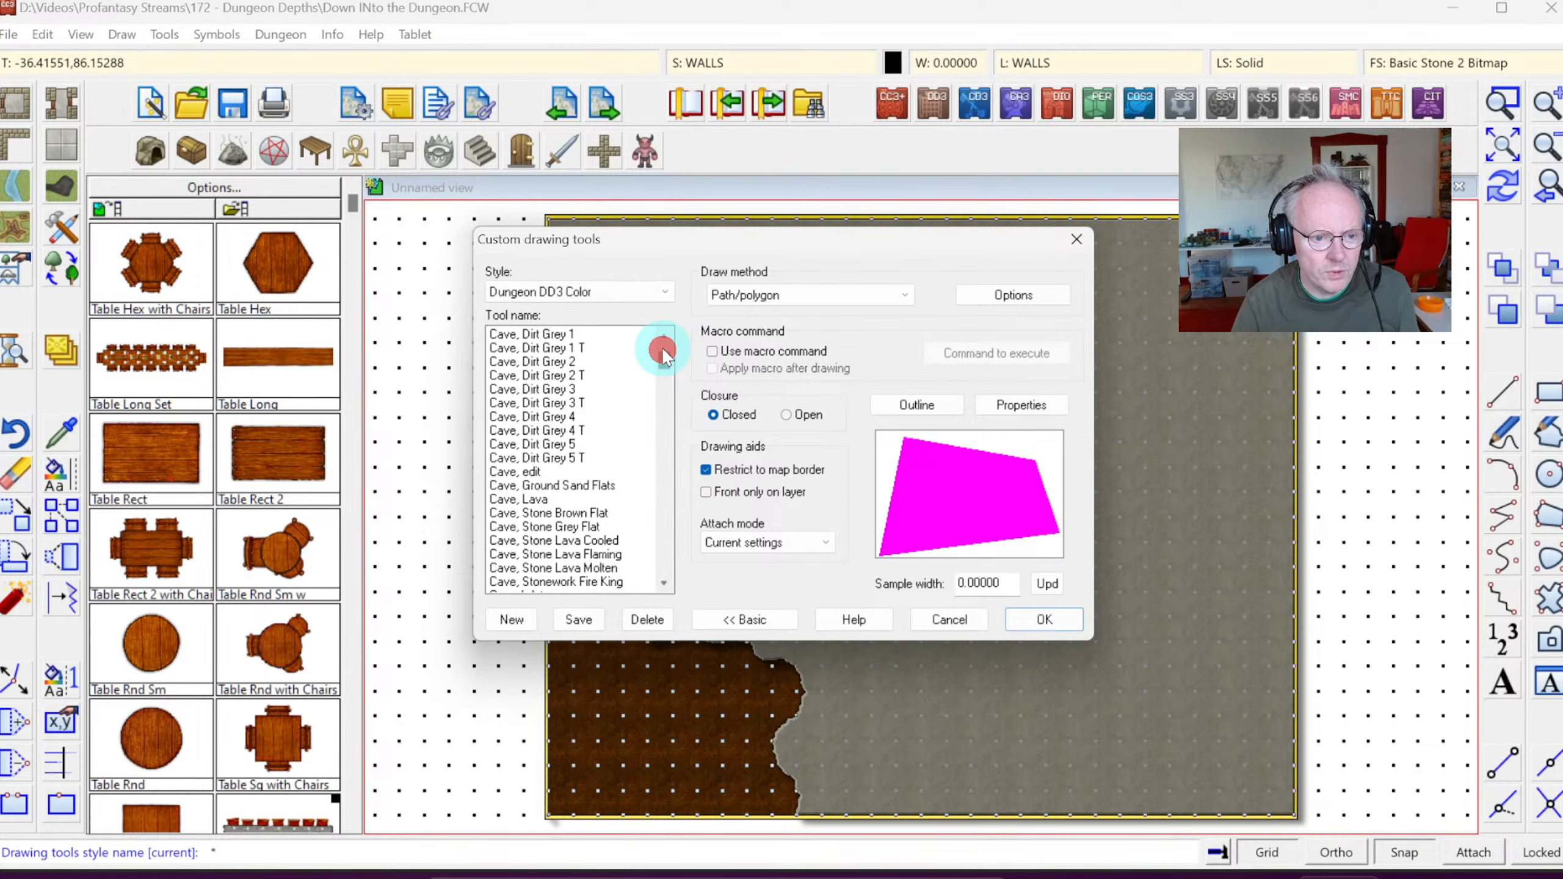
left_click(662, 348)
left_click(537, 362)
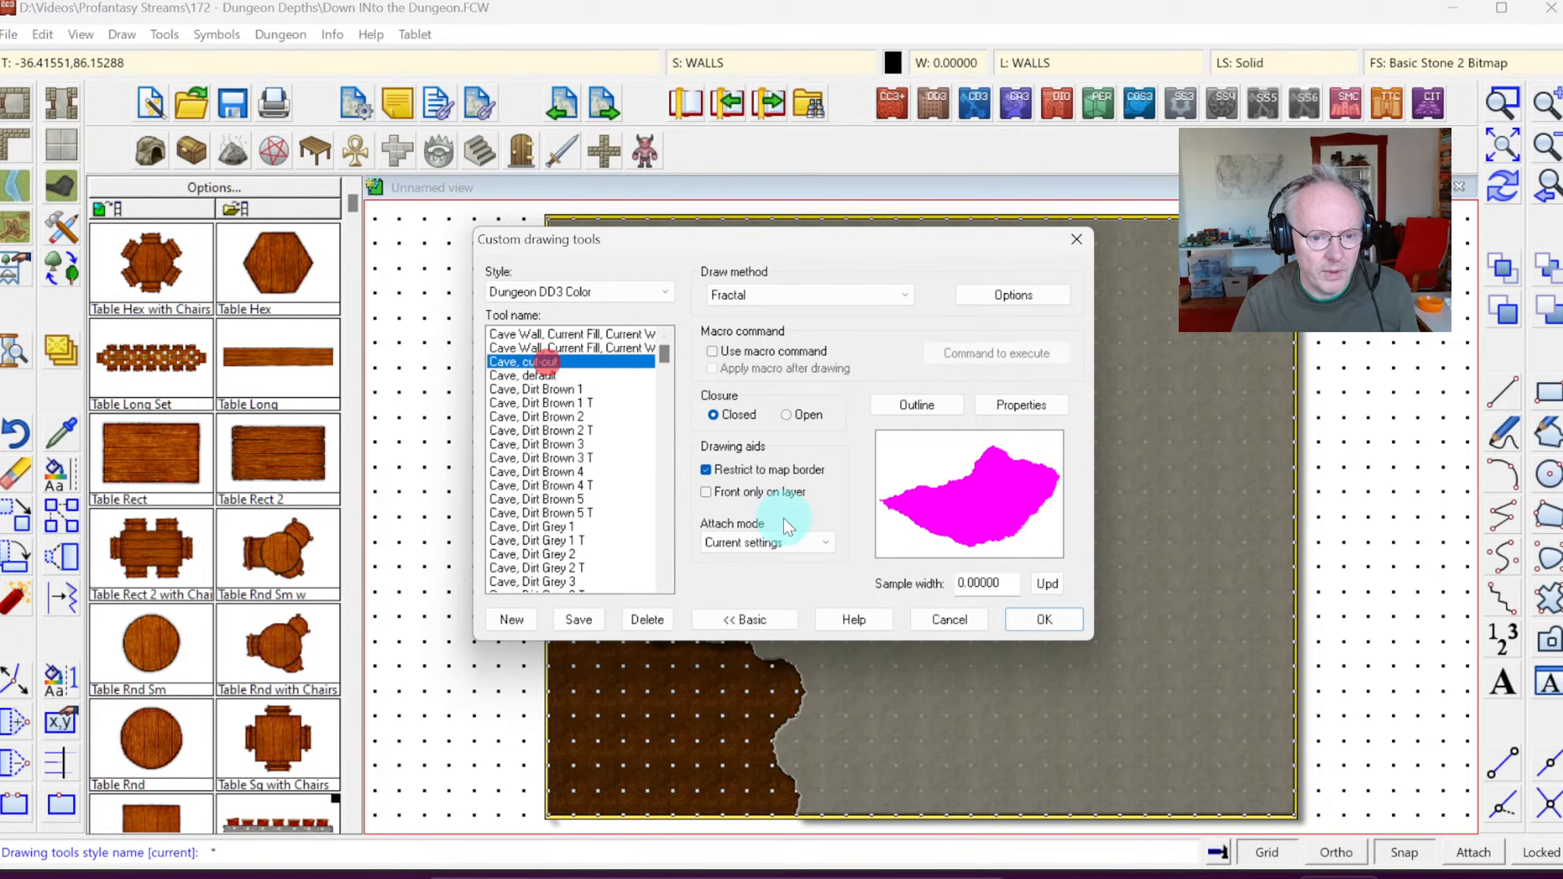
left_click(648, 616)
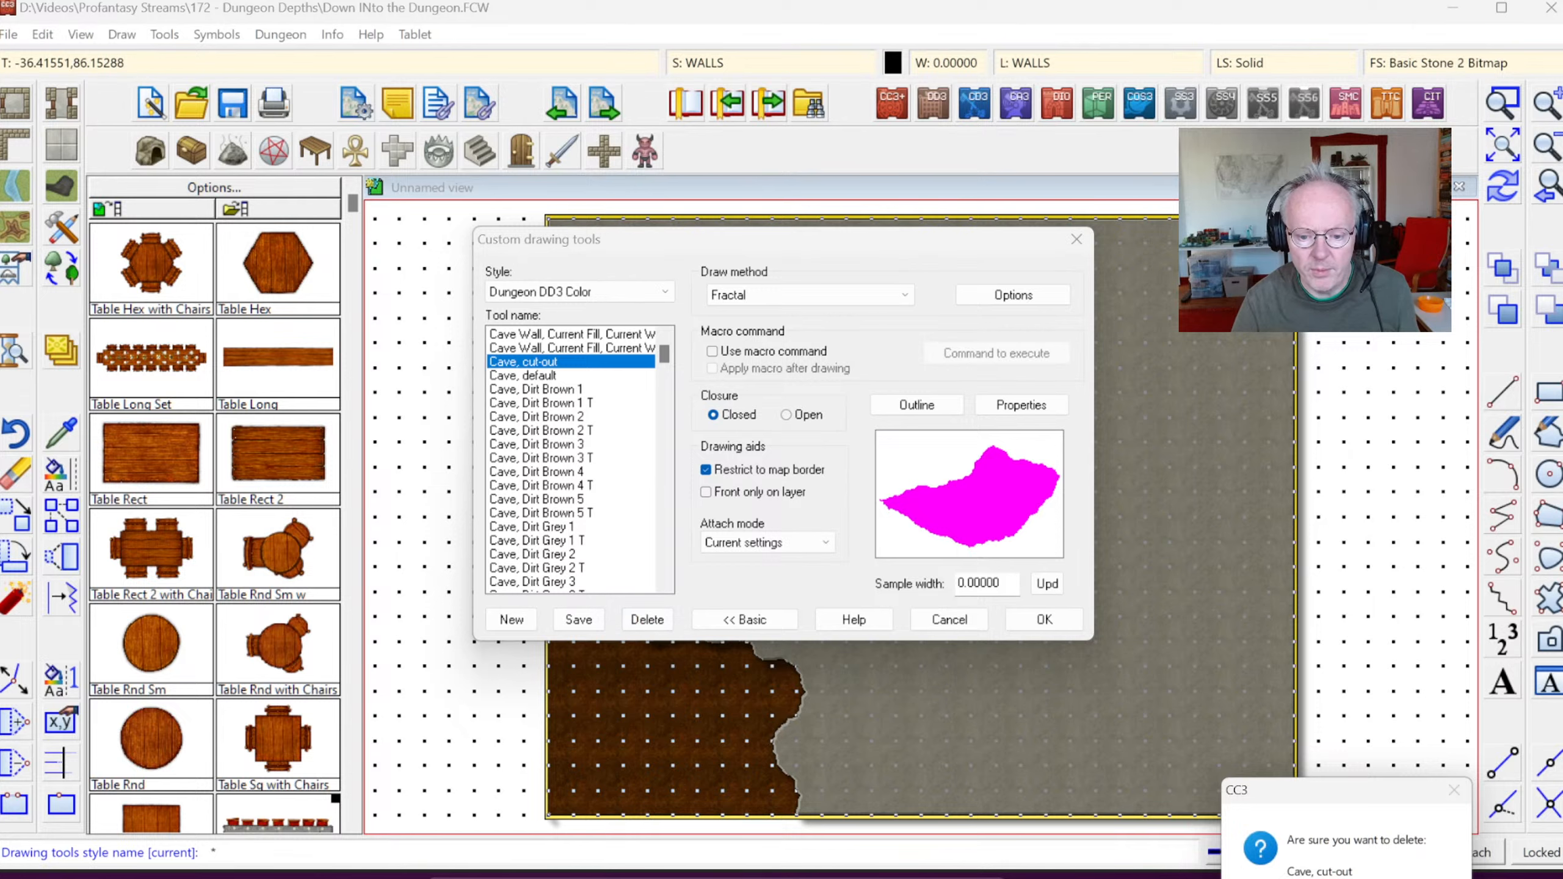
key("Return")
Step: Create a new drawing tool named "Cave, Cut-out" based on the Cave, default tool
left_click(535, 363)
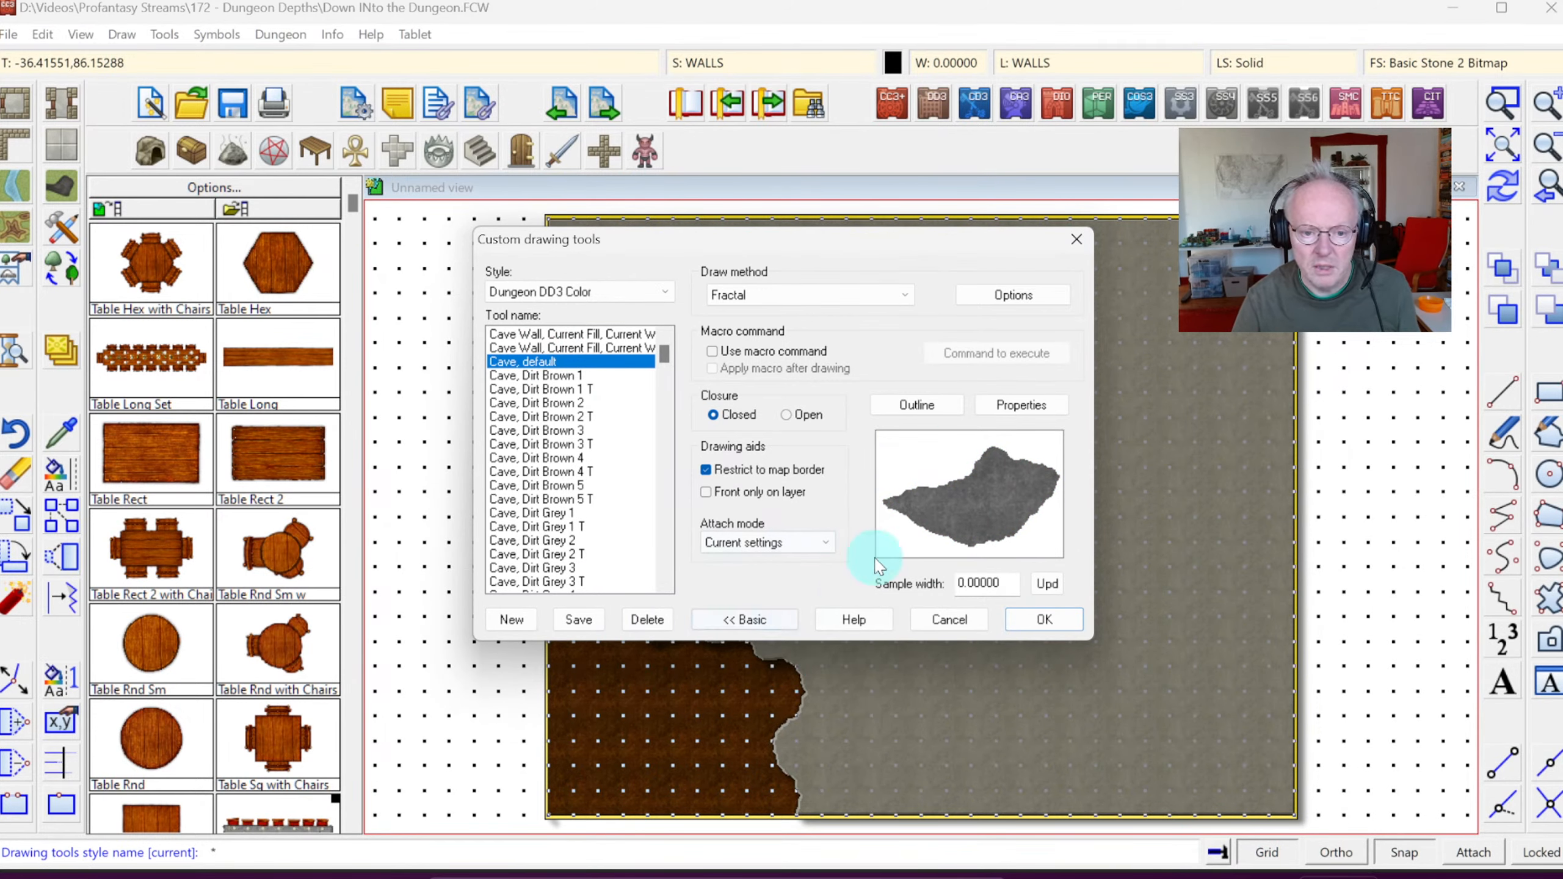
left_click(512, 618)
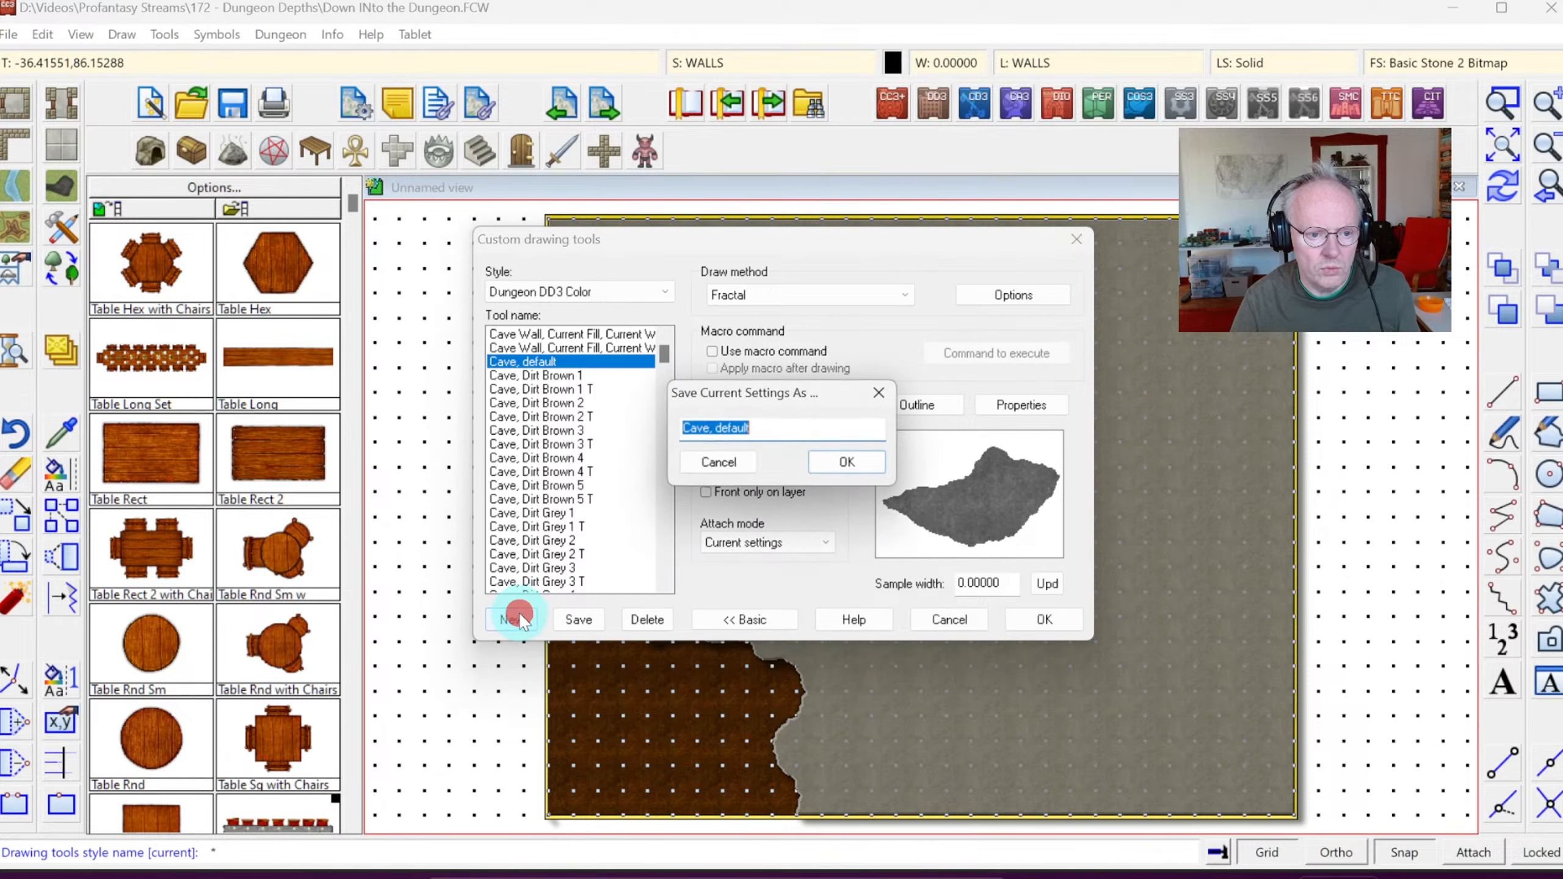
key("End")
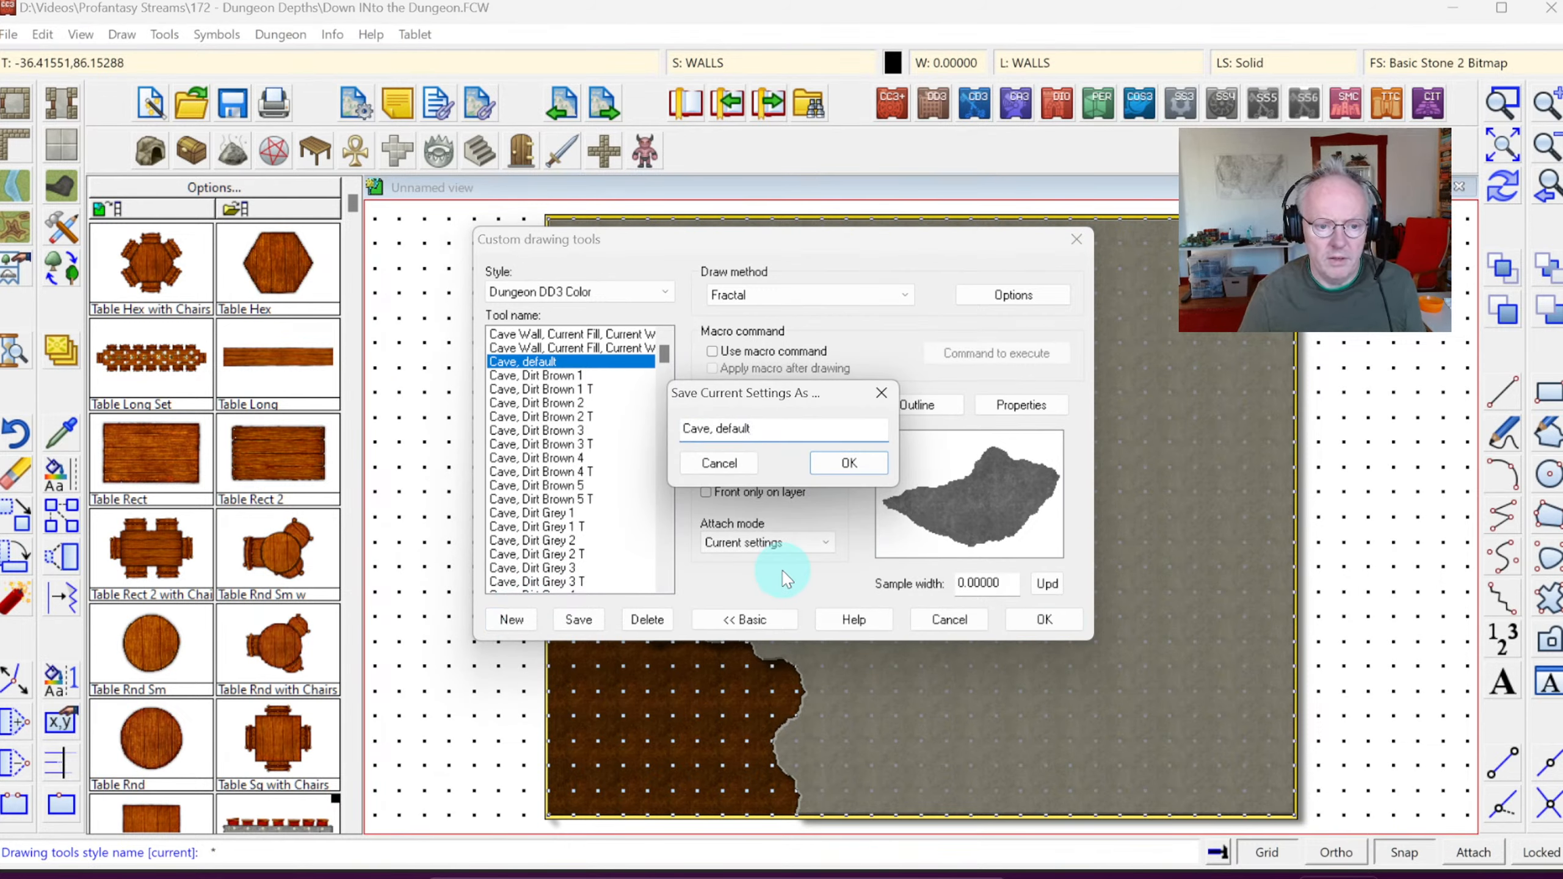
type("C")
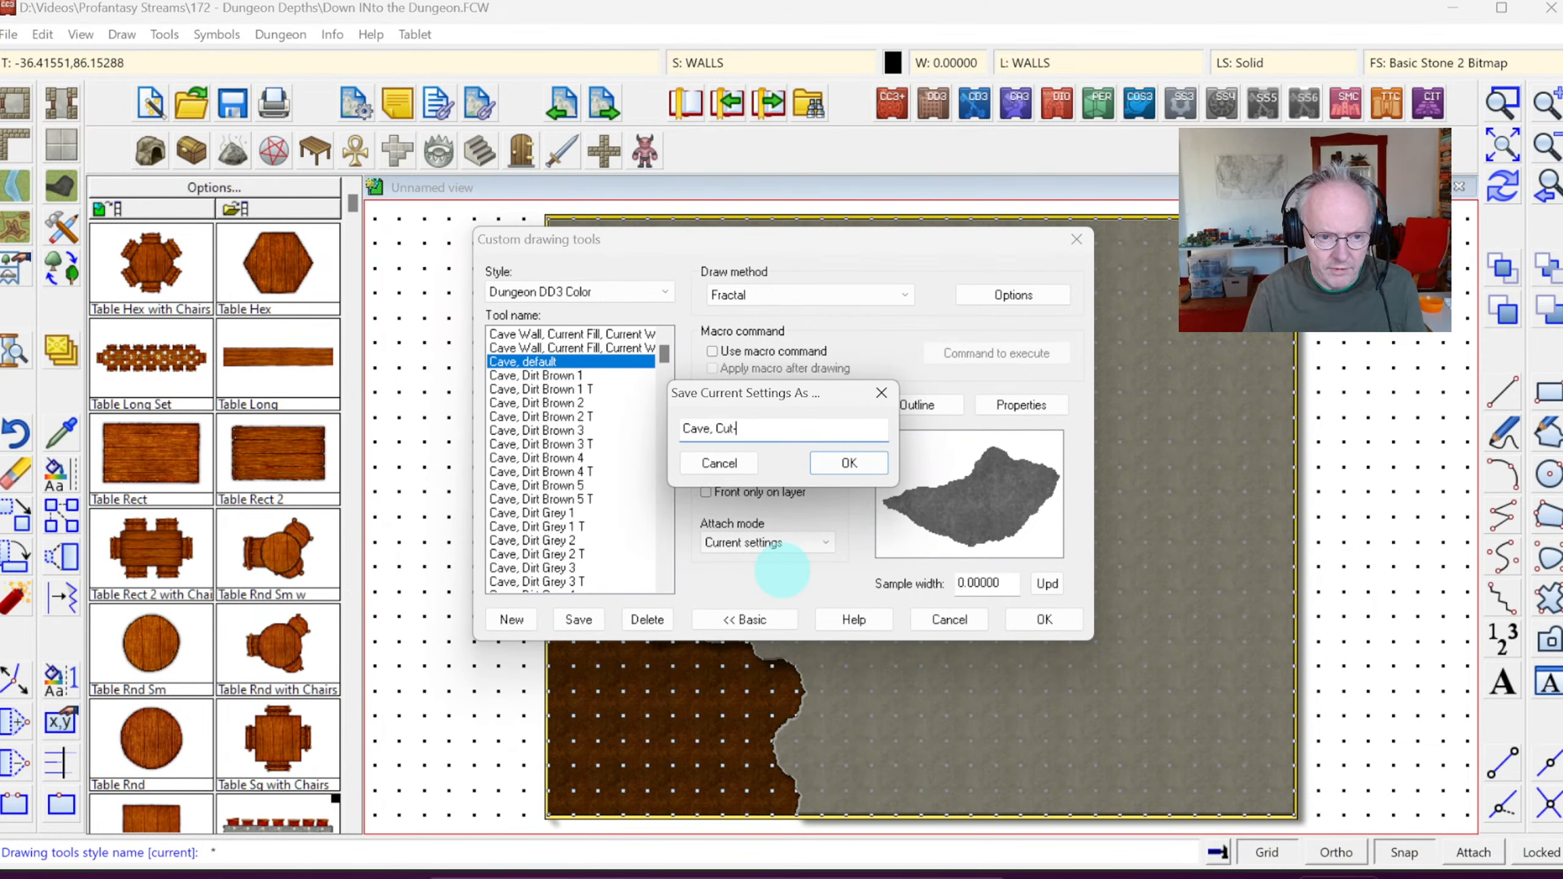
type("ut-out")
key("Return")
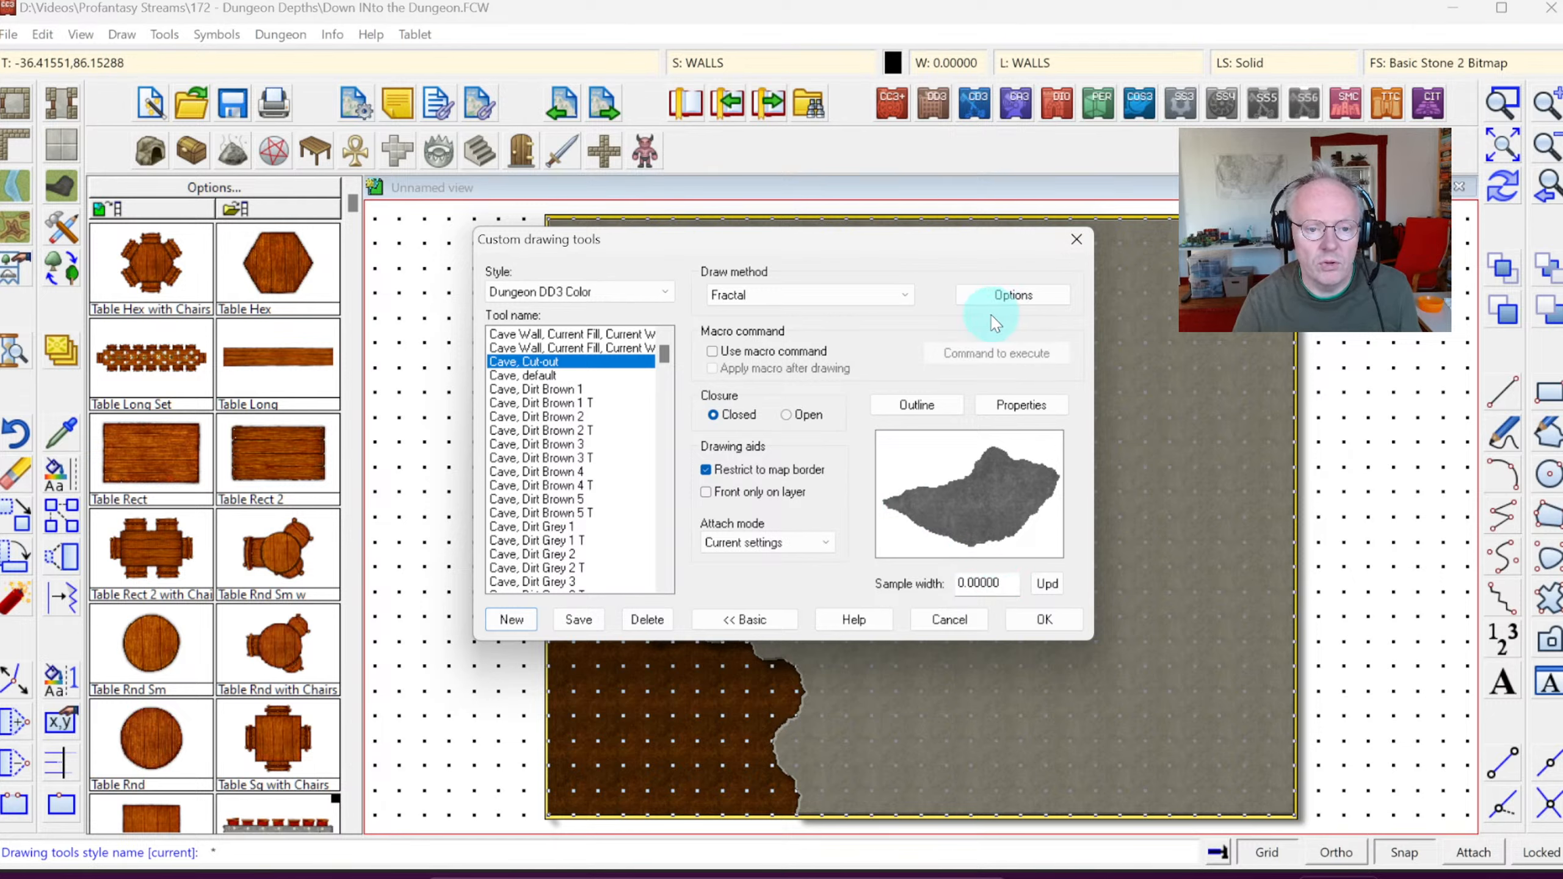
Step: Change the fractal depth in the Cave, Cut-out tool's draw method options and accept it
left_click(1000, 298)
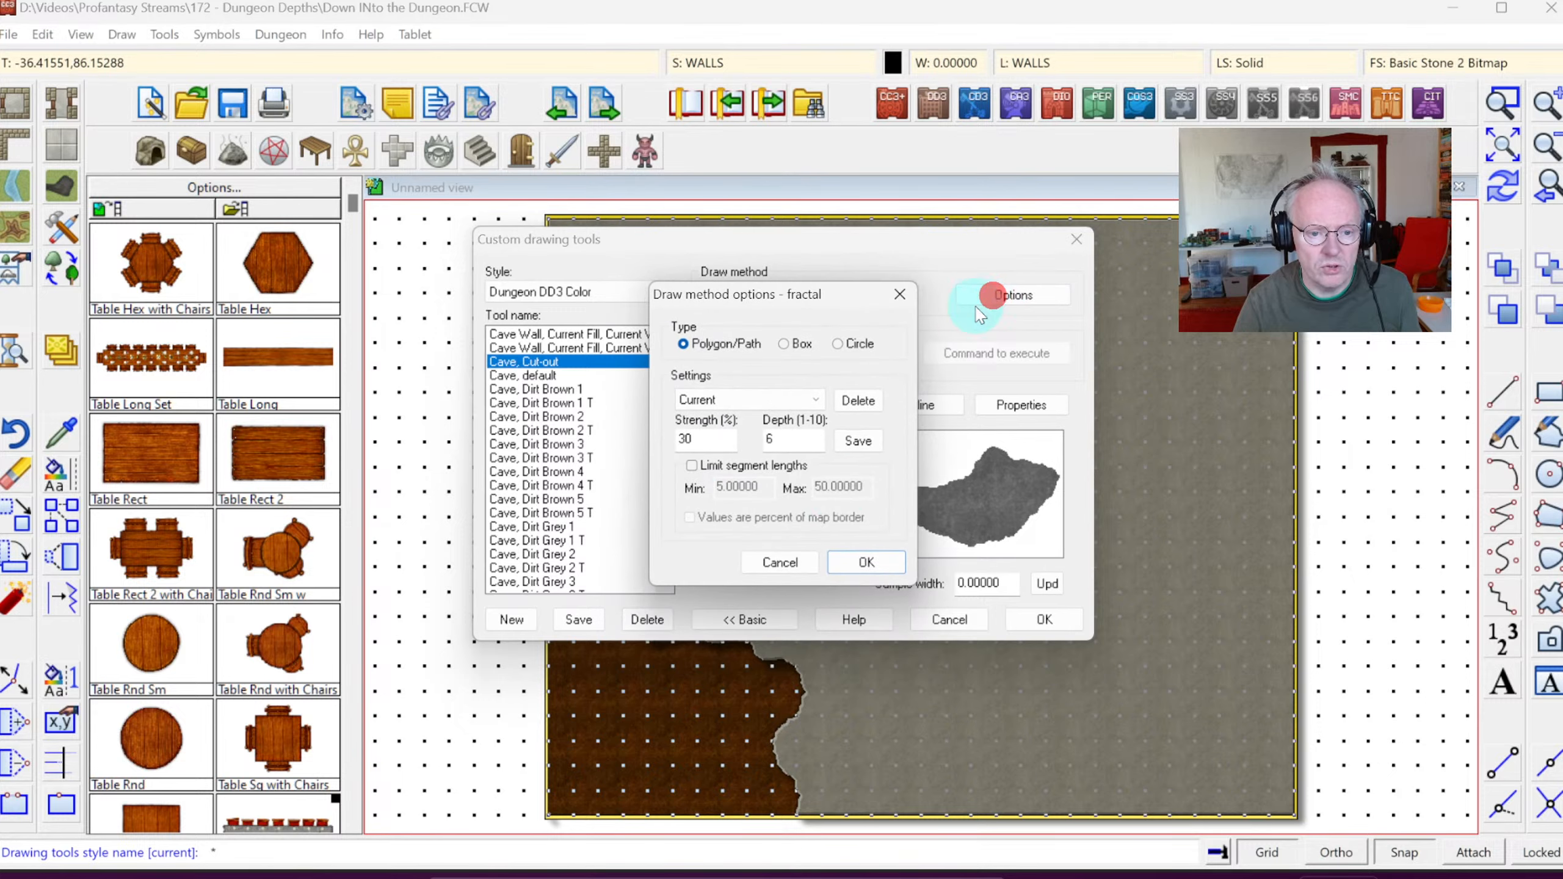
double_click(779, 443)
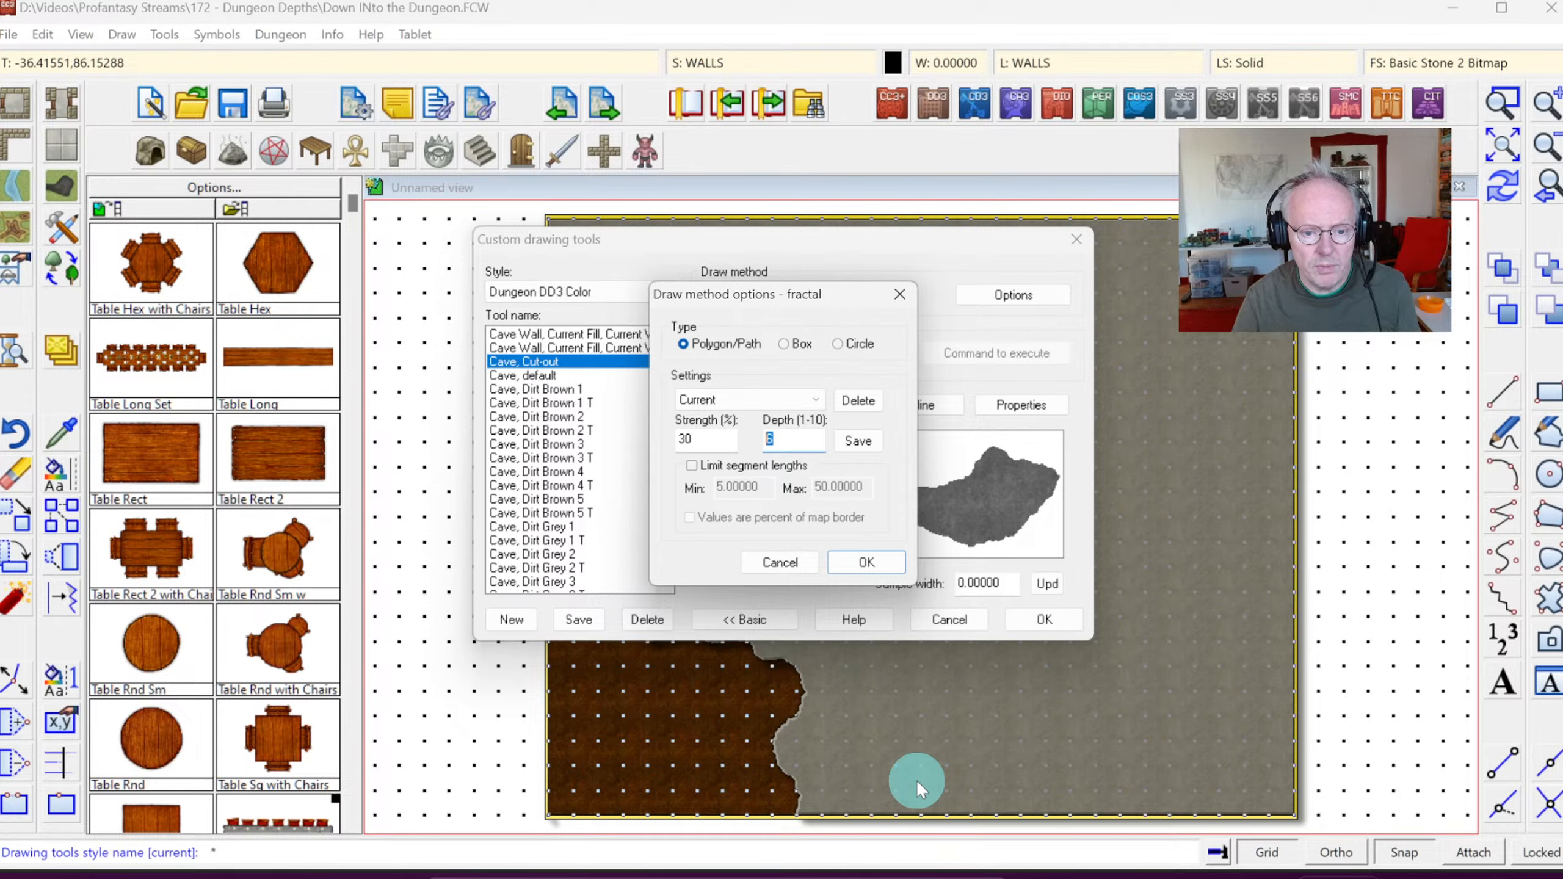
left_click(862, 561)
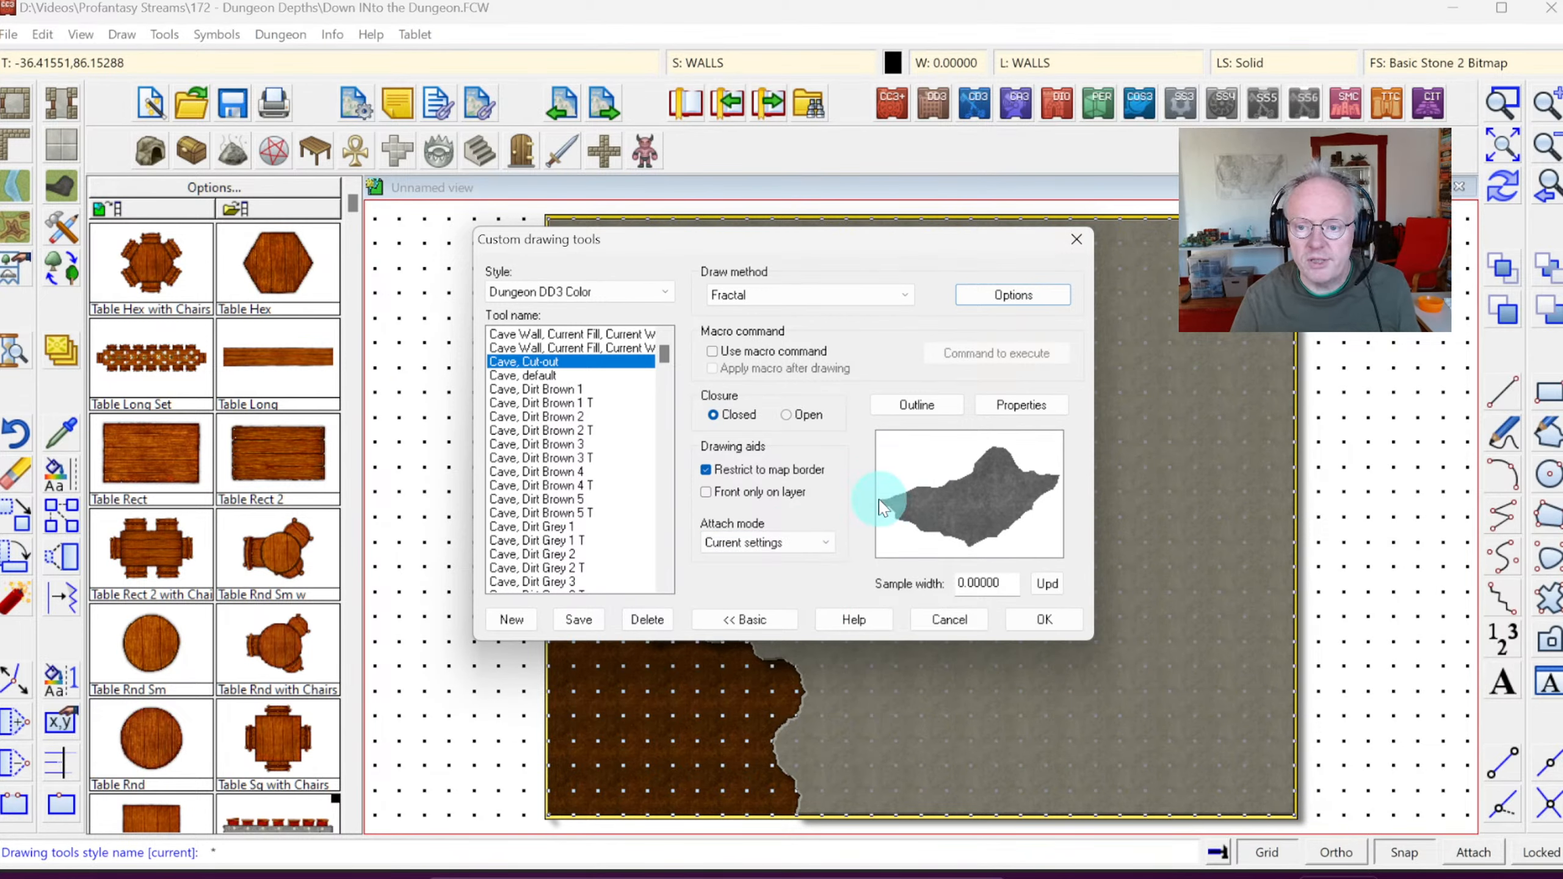
Step: Set the Cave, Cut-out tool's sheet to WALLS* and its fill style to Solid
left_click(1020, 408)
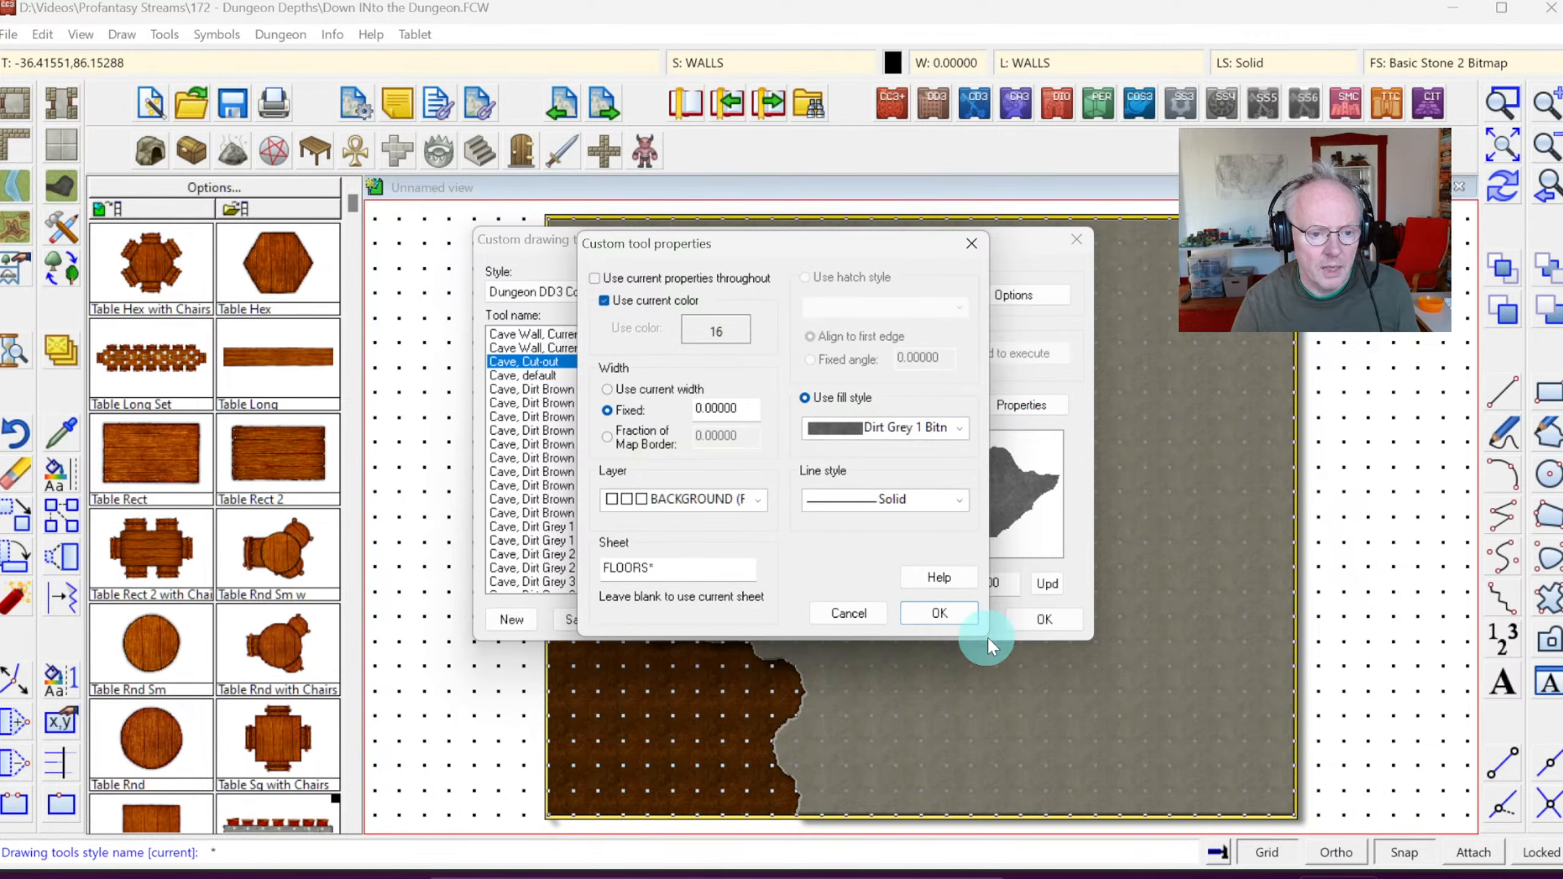
double_click(647, 567)
type("WALLS*")
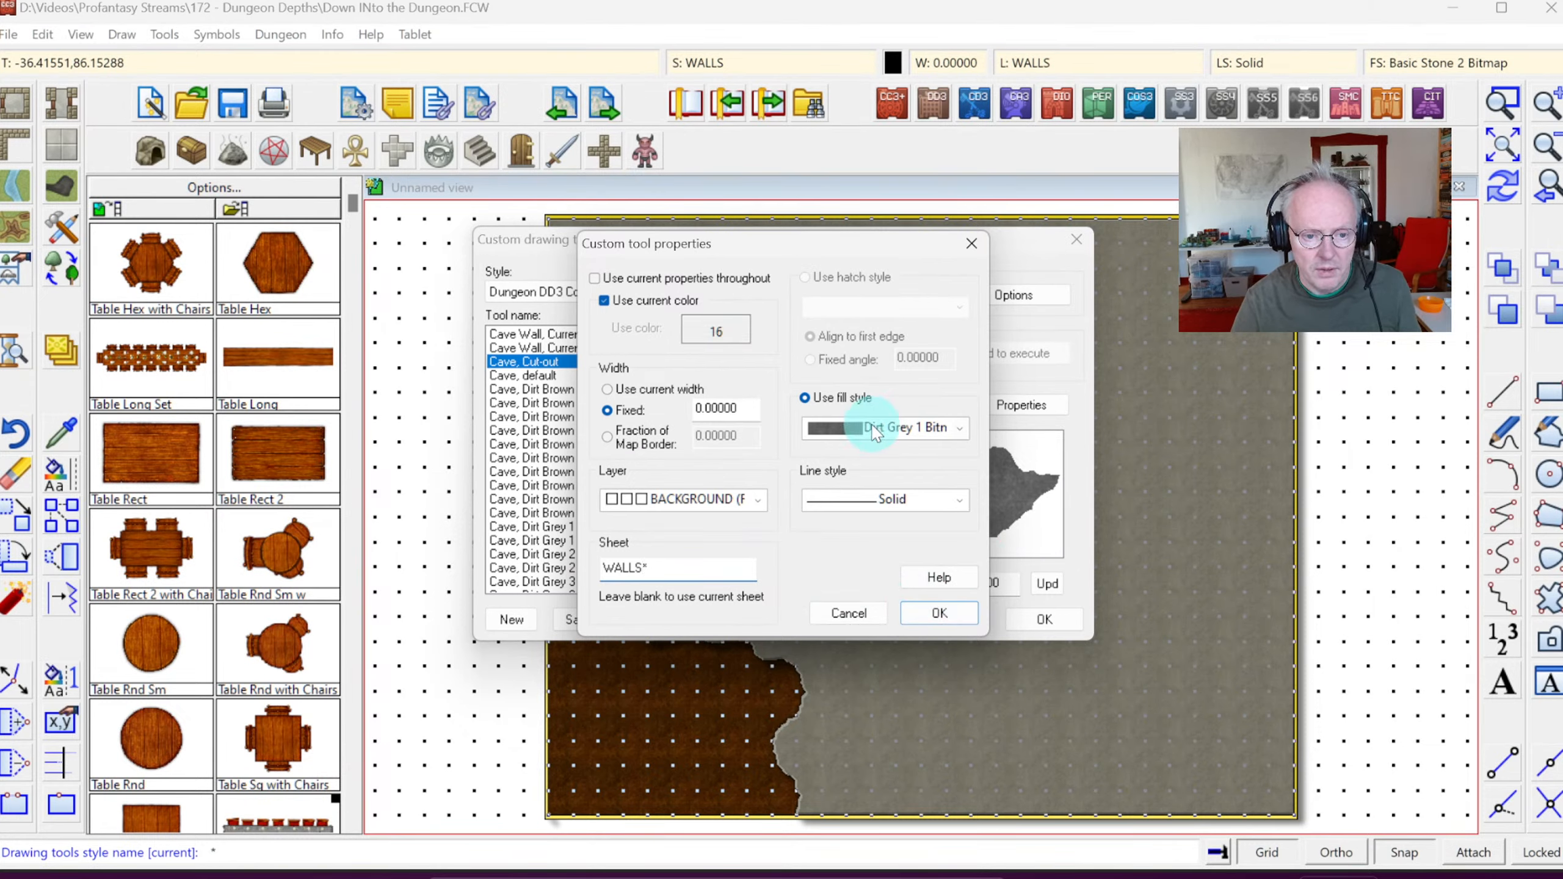
left_click(958, 431)
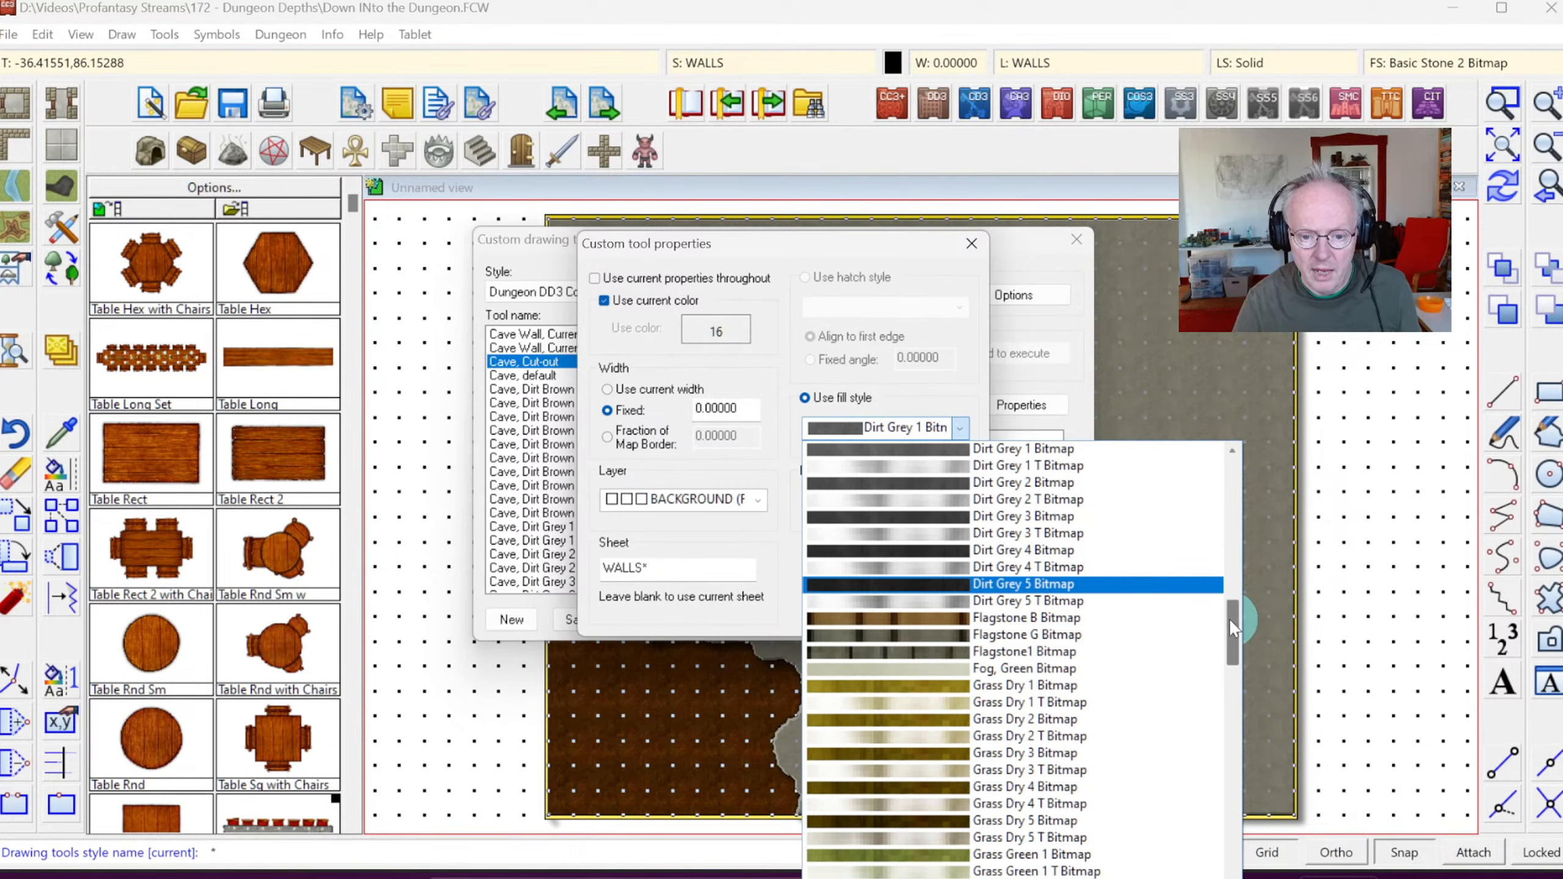
left_click_drag(1228, 618, 1229, 467)
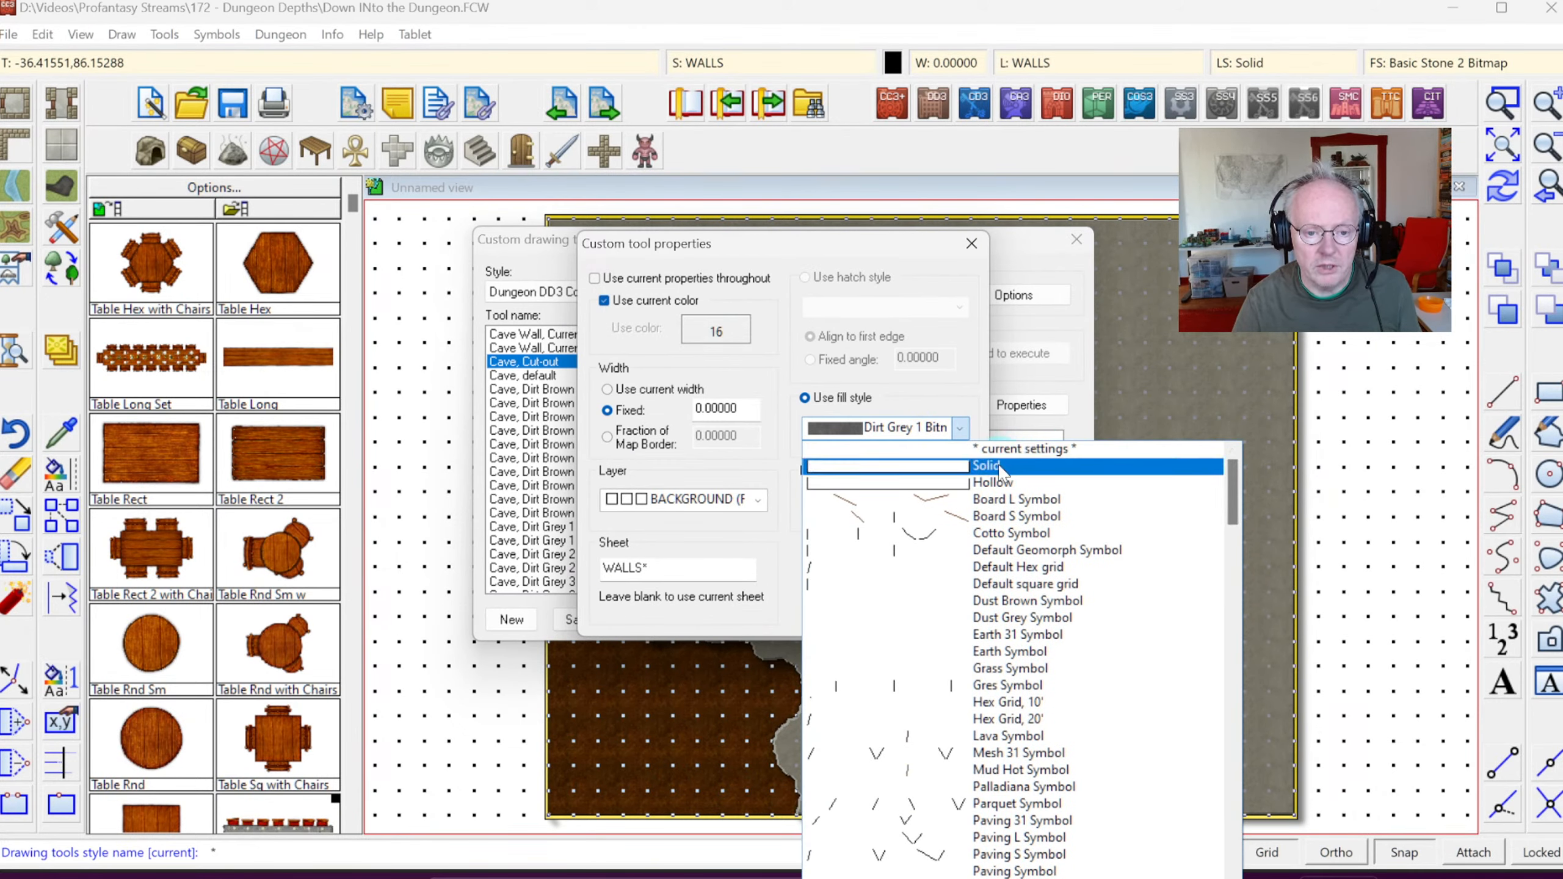
left_click(969, 466)
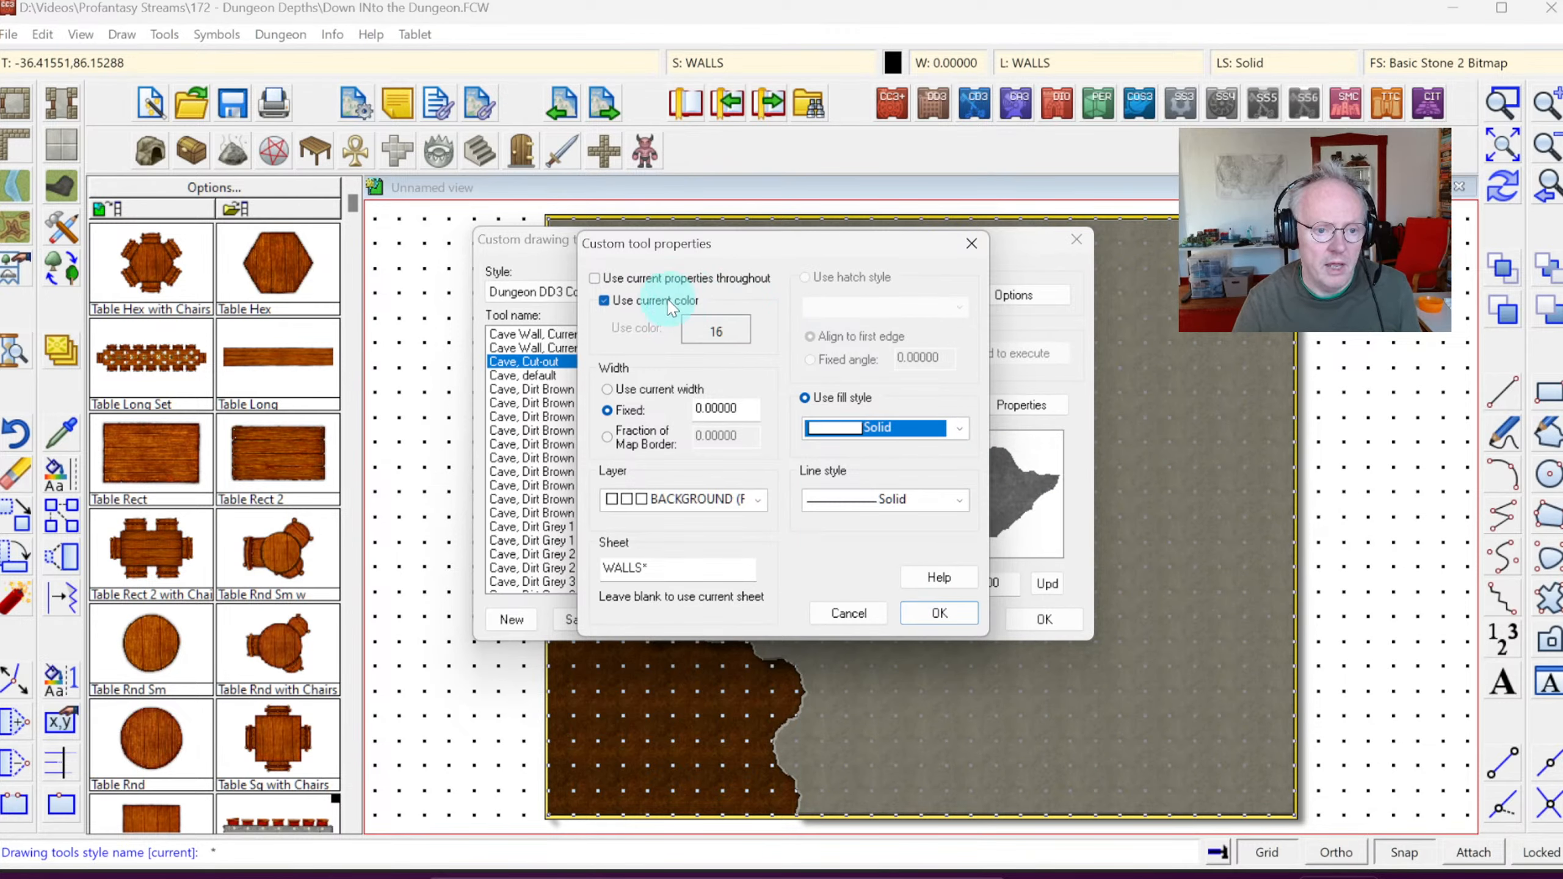
Step: Give the Cave, Cut-out tool the fixed magenta color 6 instead of the current color, and accept the tool settings
left_click(605, 301)
left_click(715, 332)
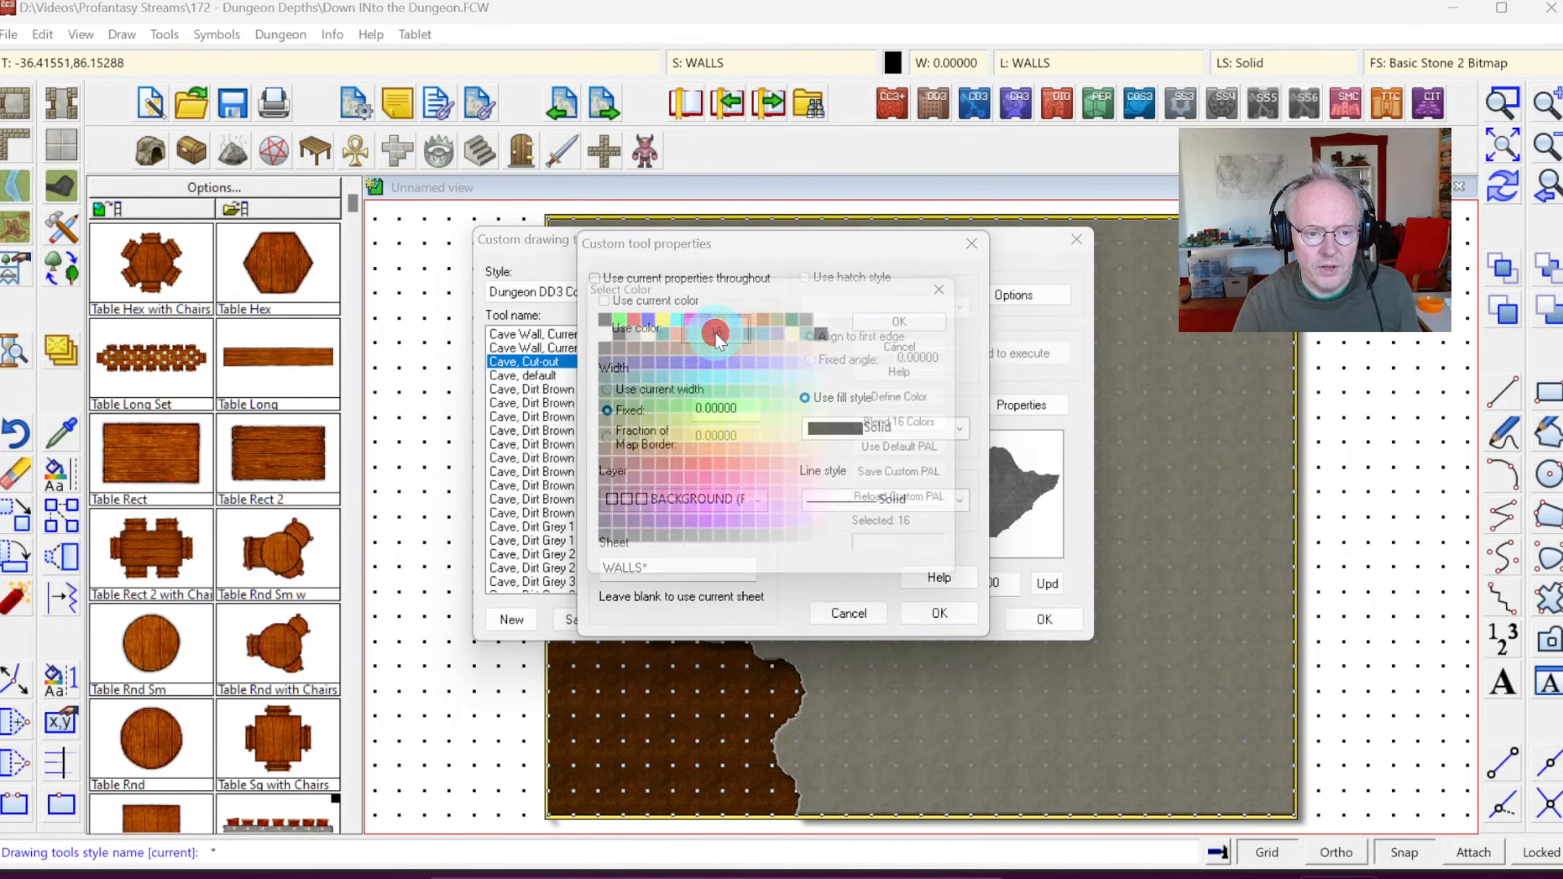
left_click(696, 317)
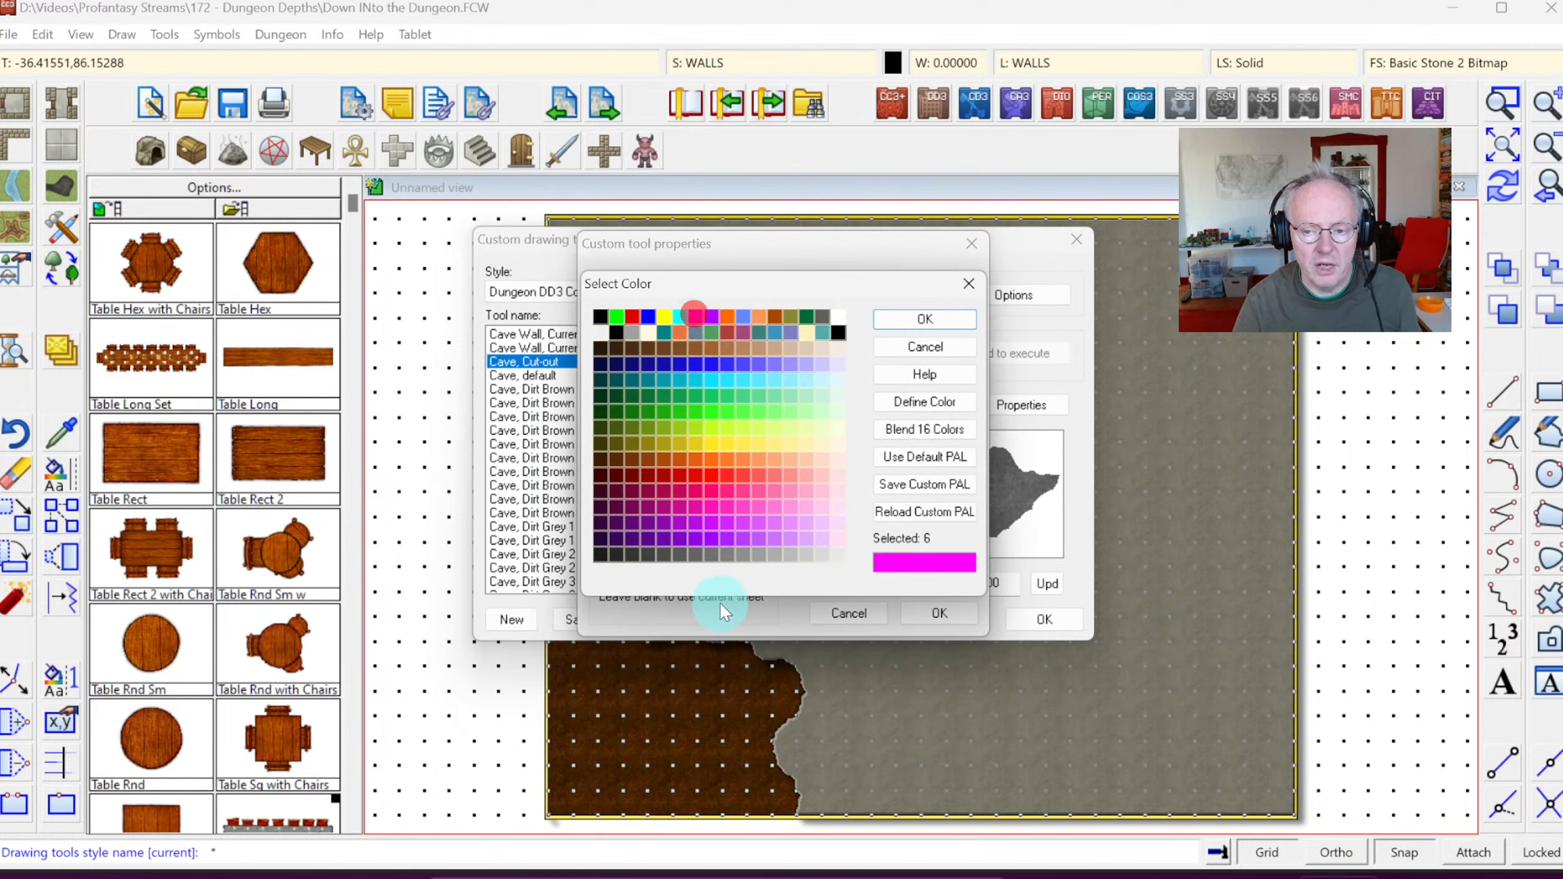
left_click(905, 318)
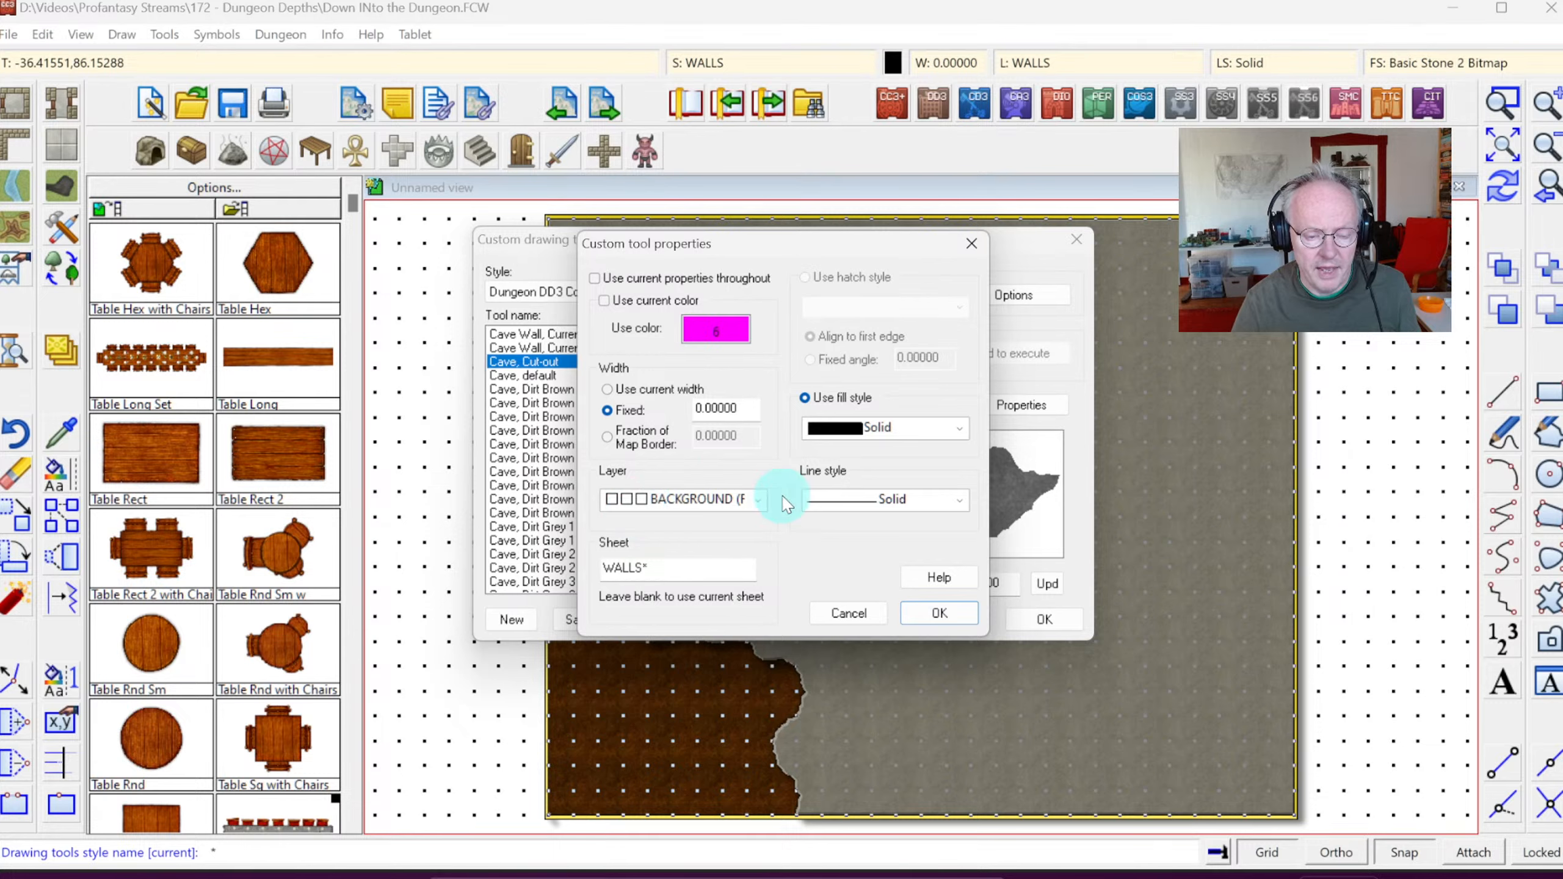
left_click(917, 616)
left_click(1030, 619)
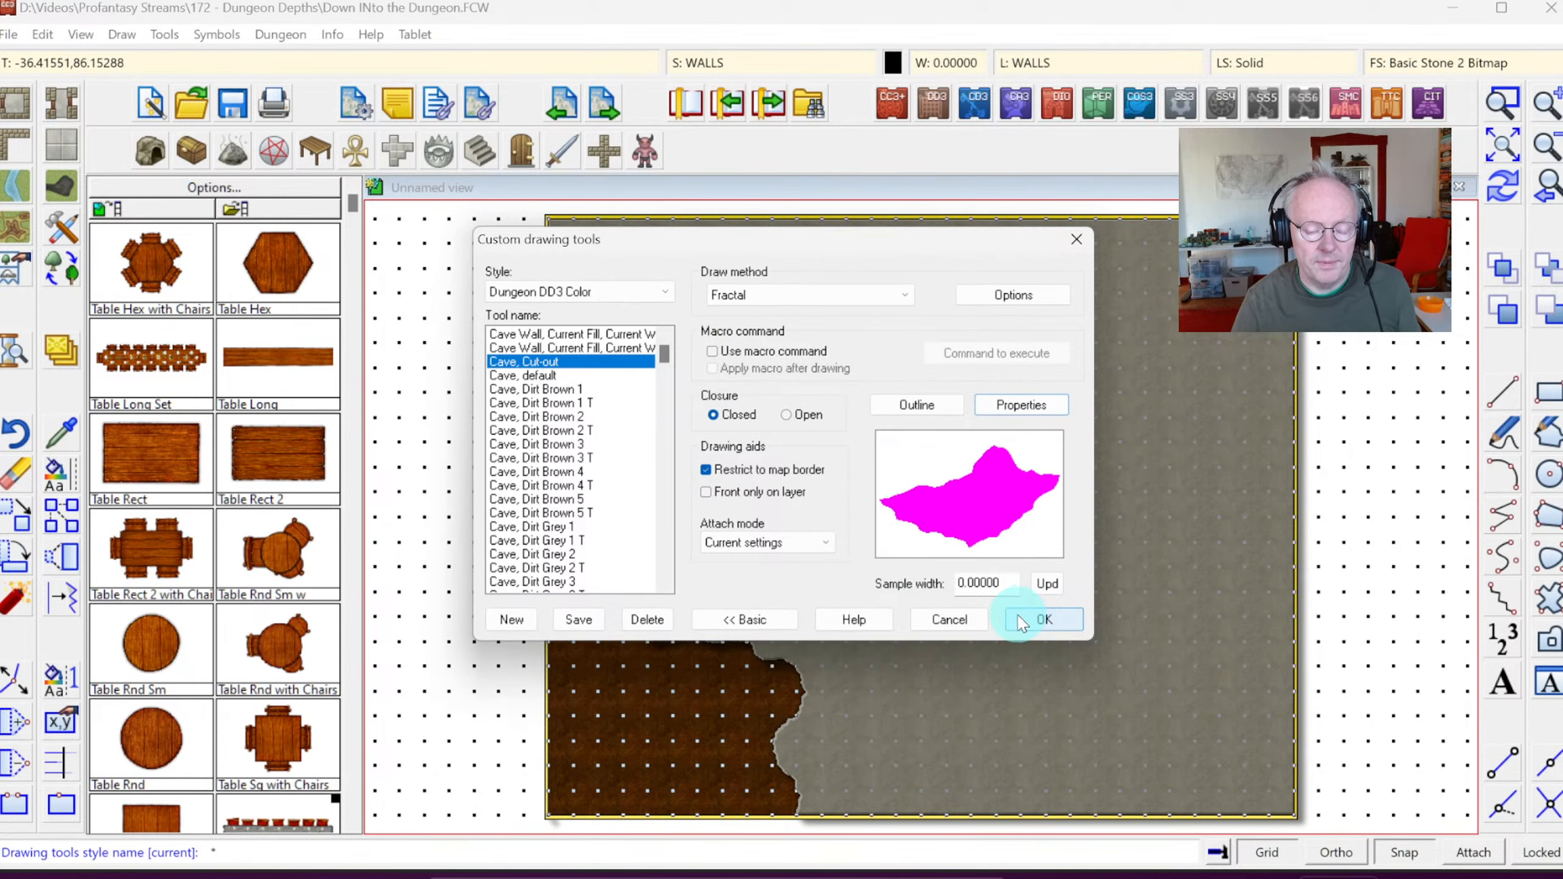
Step: With the Cave, Cut-out tool, try a passage running northeast from the existing cave's upper-right edge, and redraw the map
left_click(1273, 853)
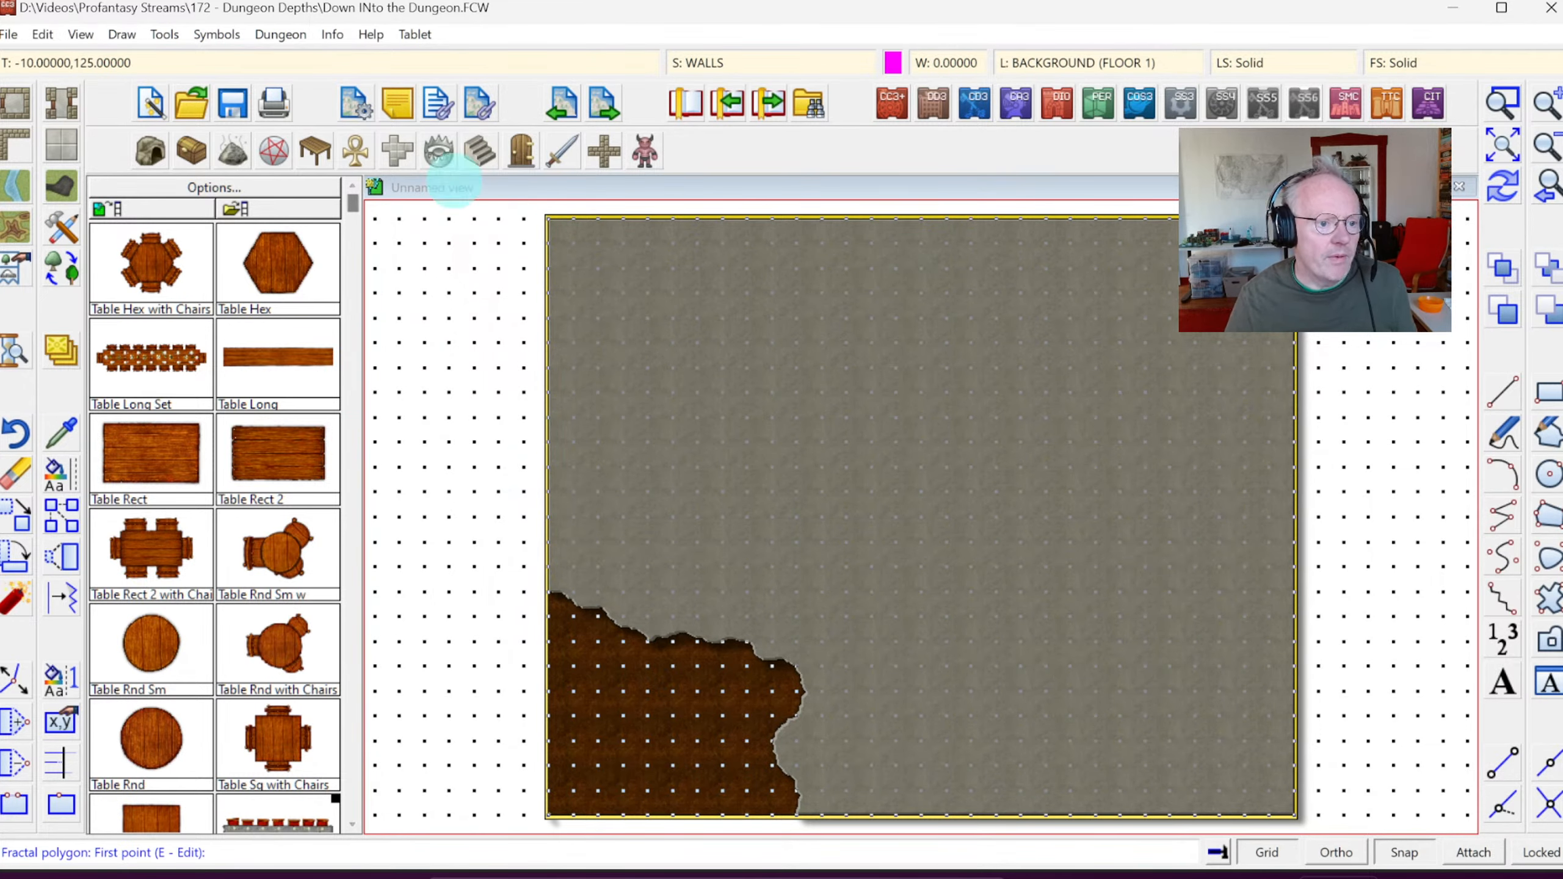
left_click(62, 191)
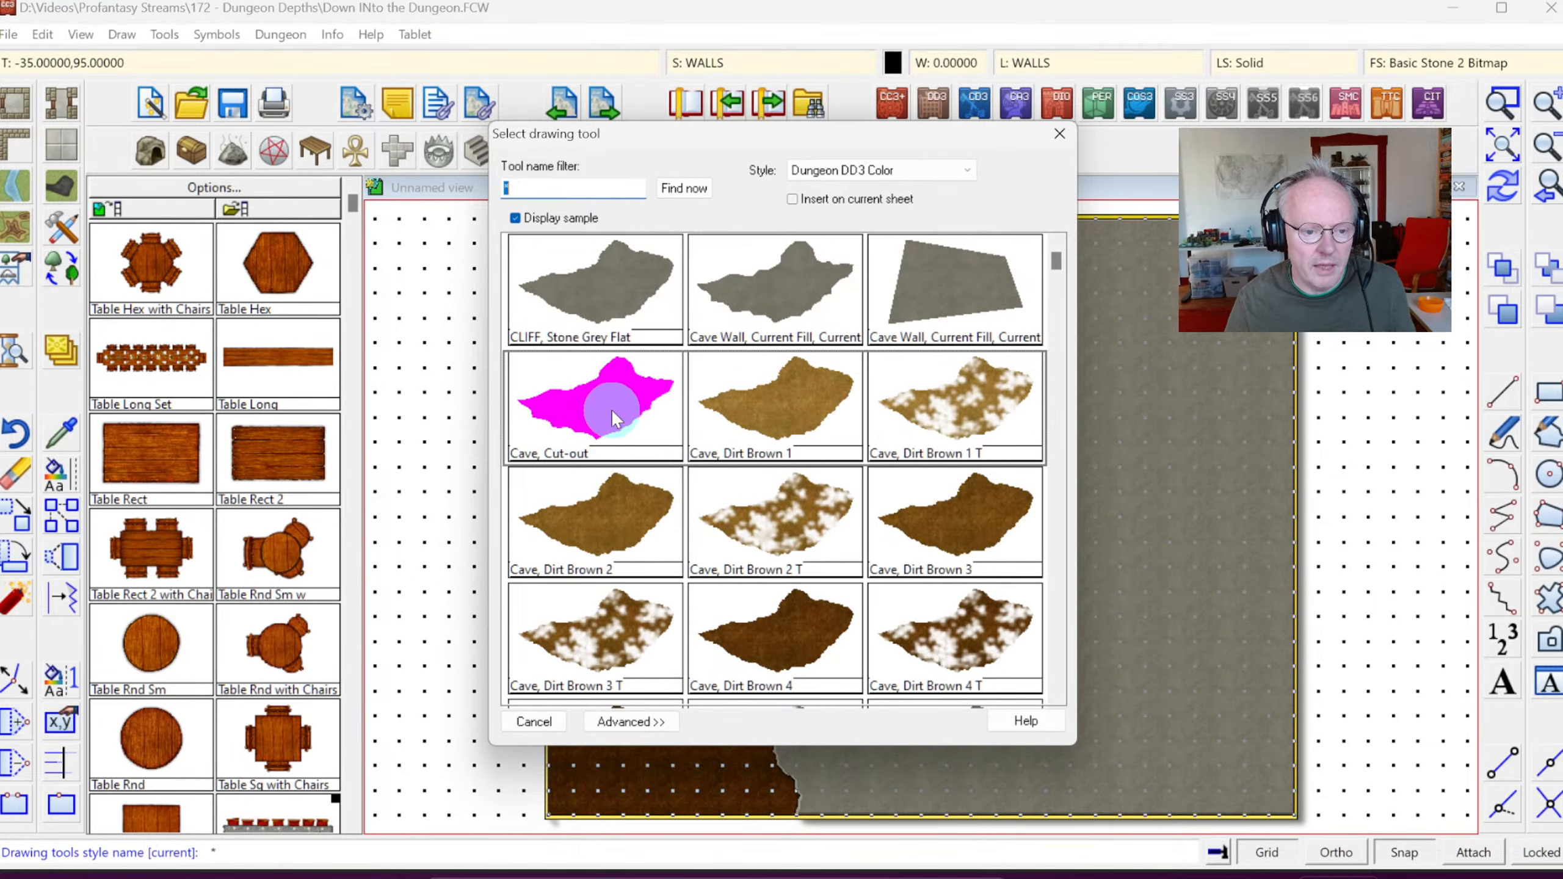
double_click(610, 409)
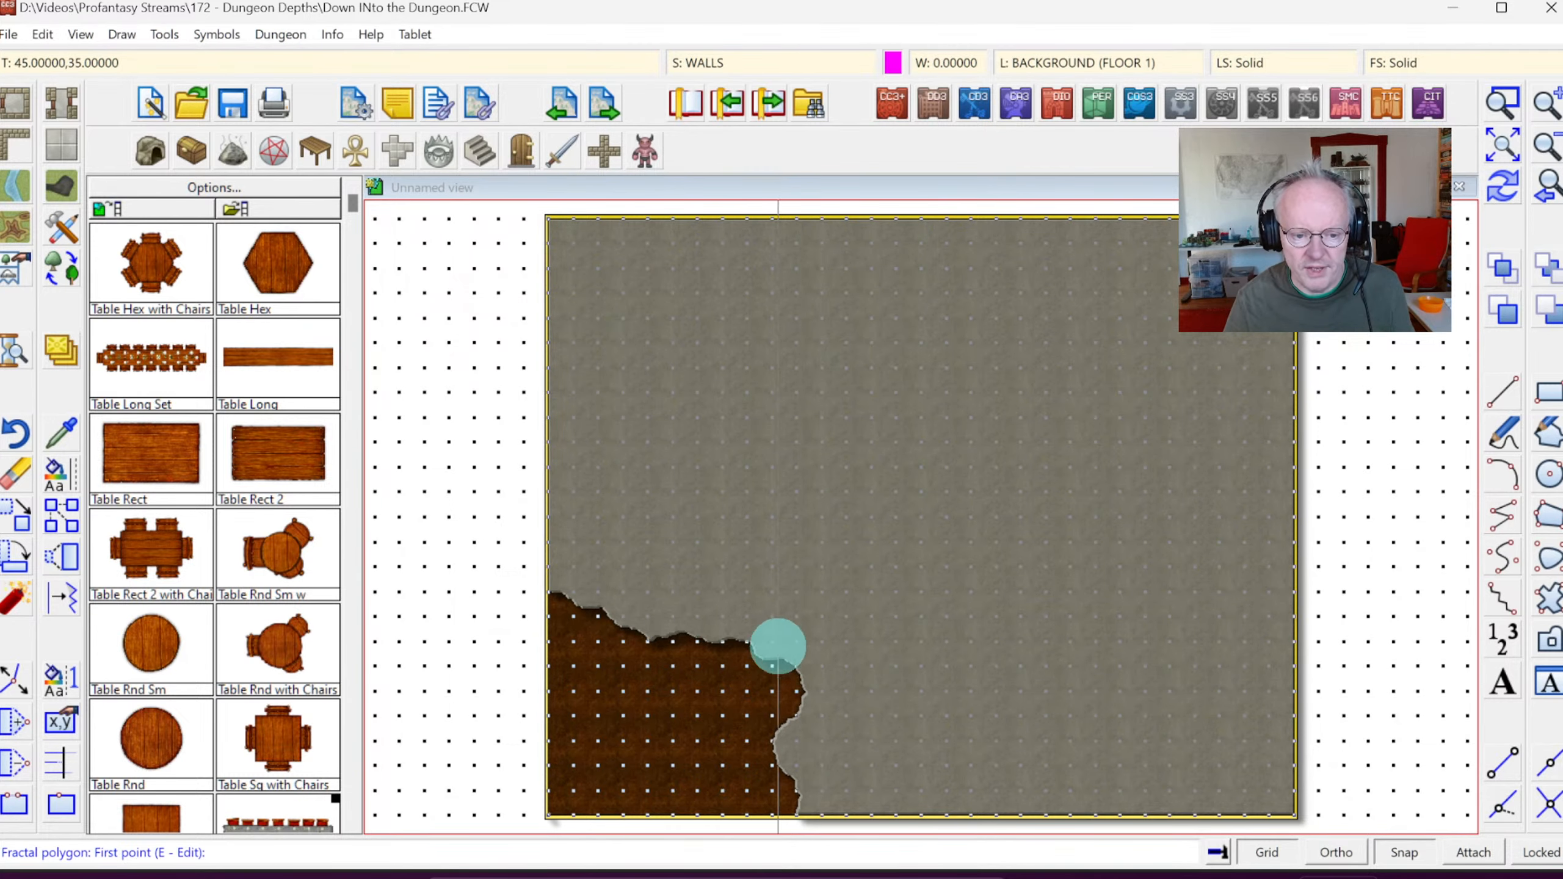
left_click(774, 669)
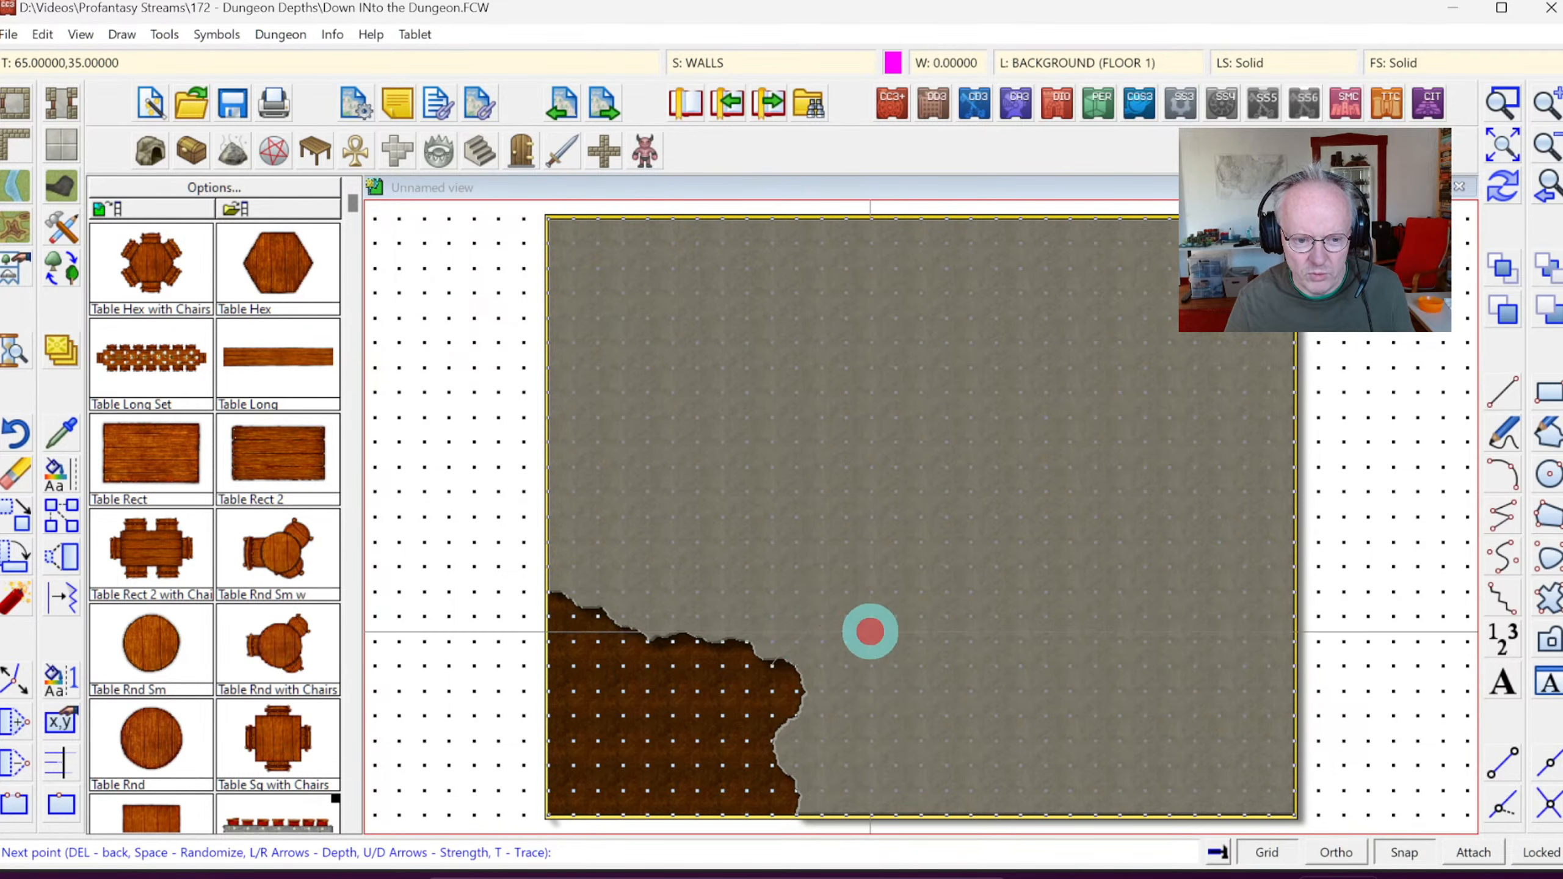
left_click(788, 692)
right_click(791, 690)
left_click(830, 617)
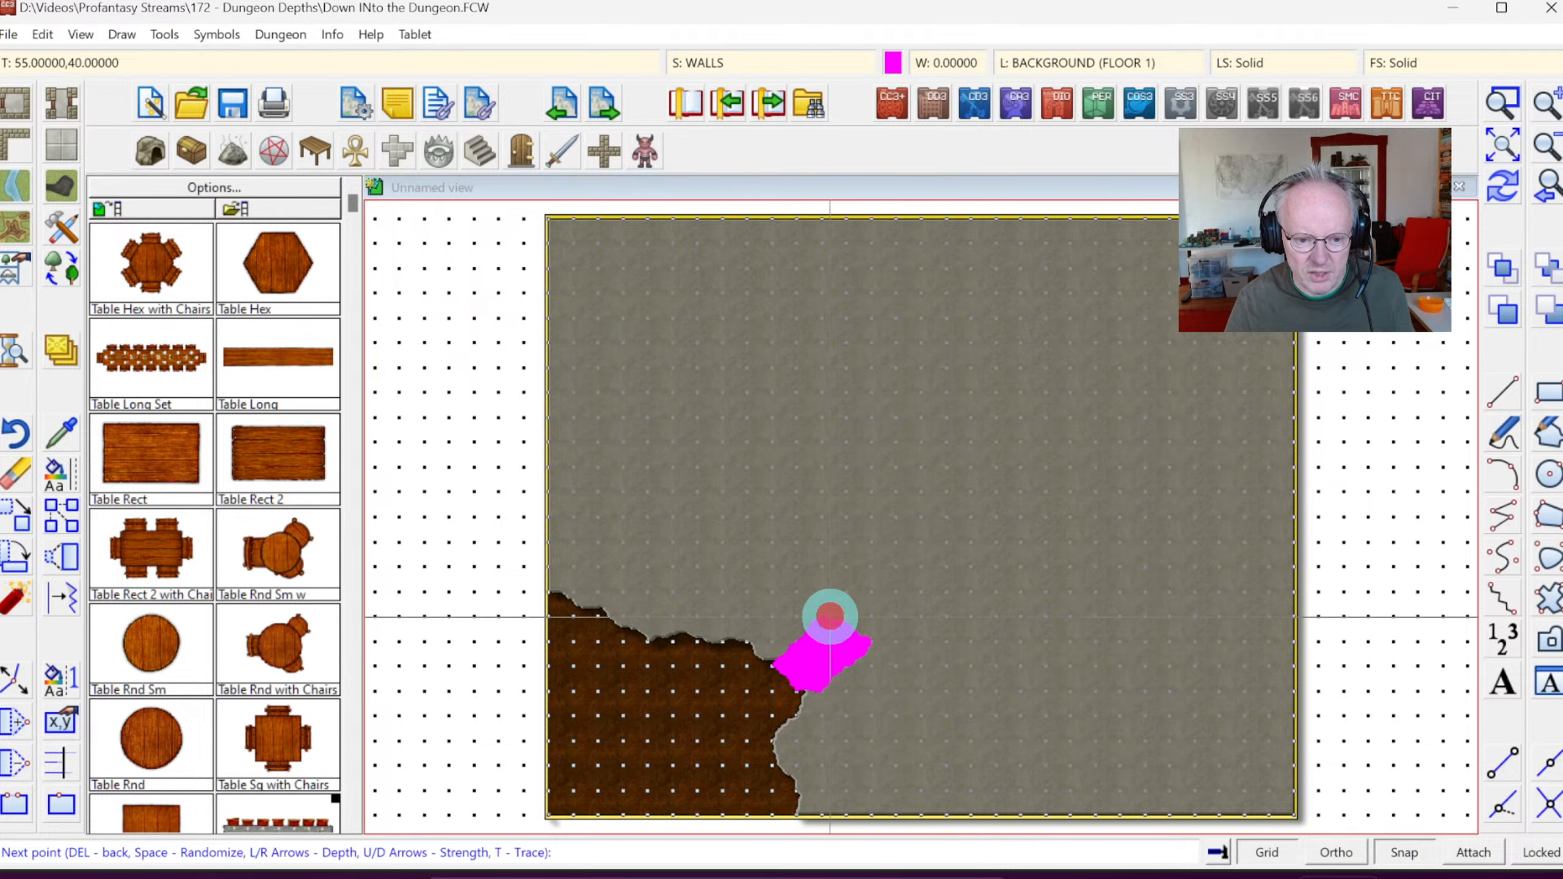
left_click(835, 640)
left_click(936, 617)
left_click(880, 569)
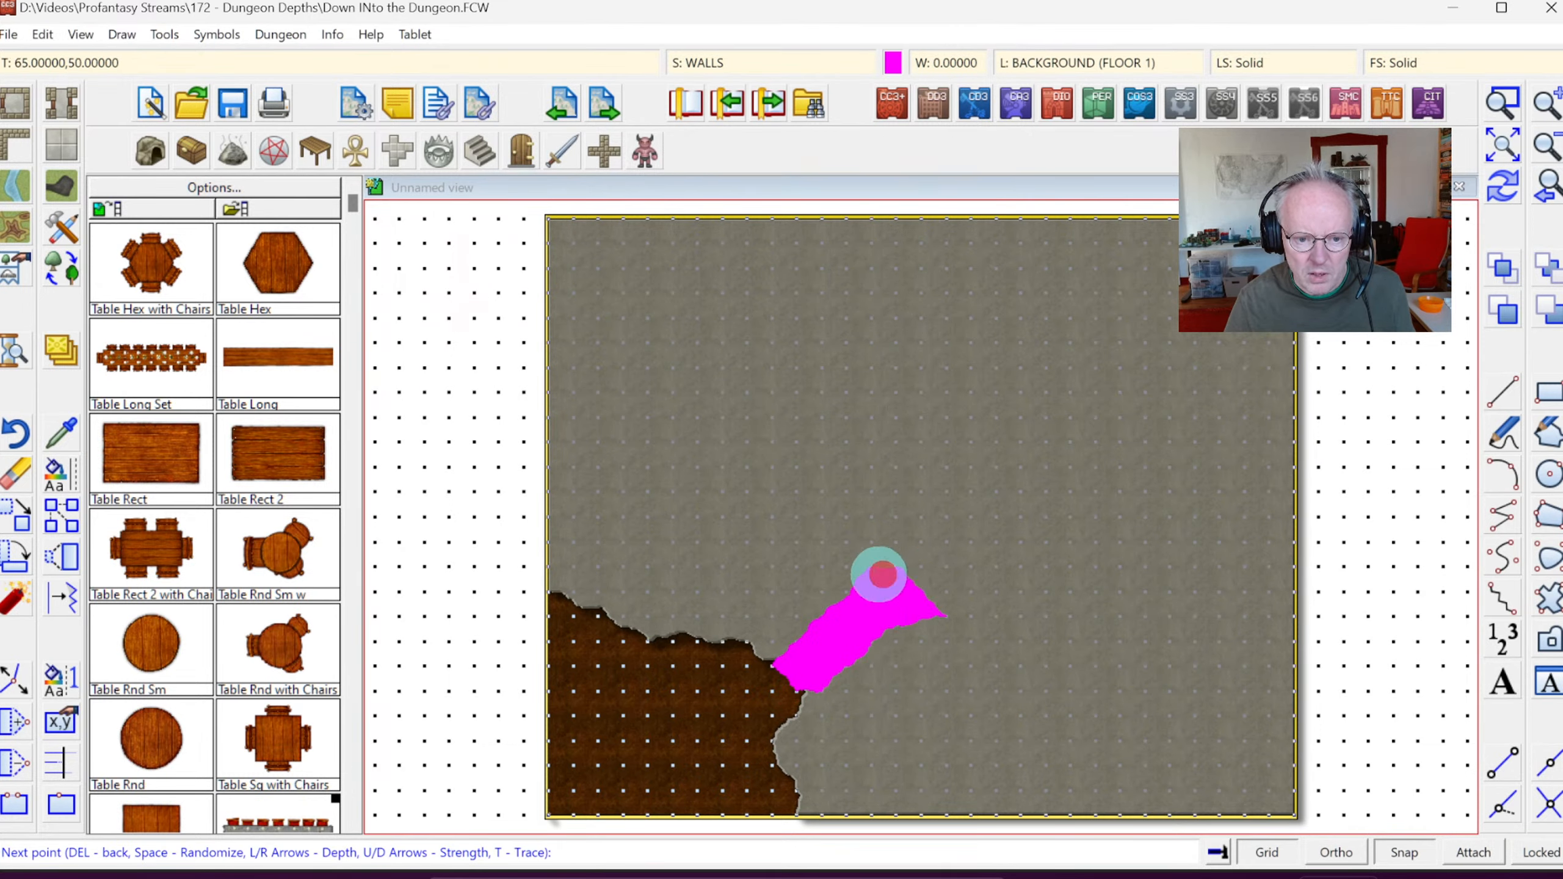
left_click(970, 571)
left_click(940, 520)
right_click(938, 520)
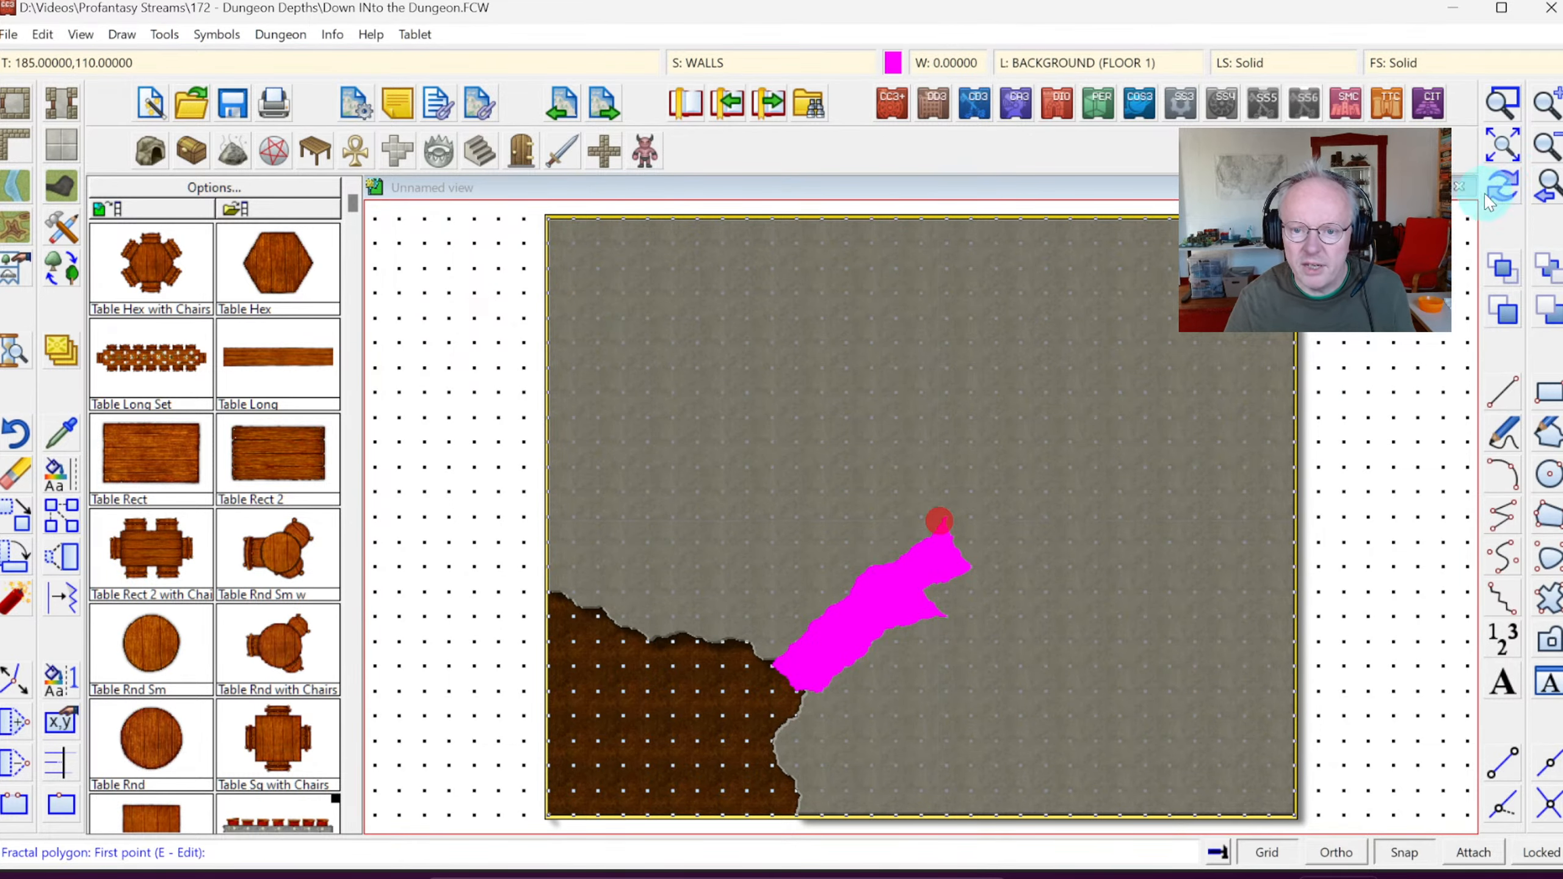
left_click(1504, 190)
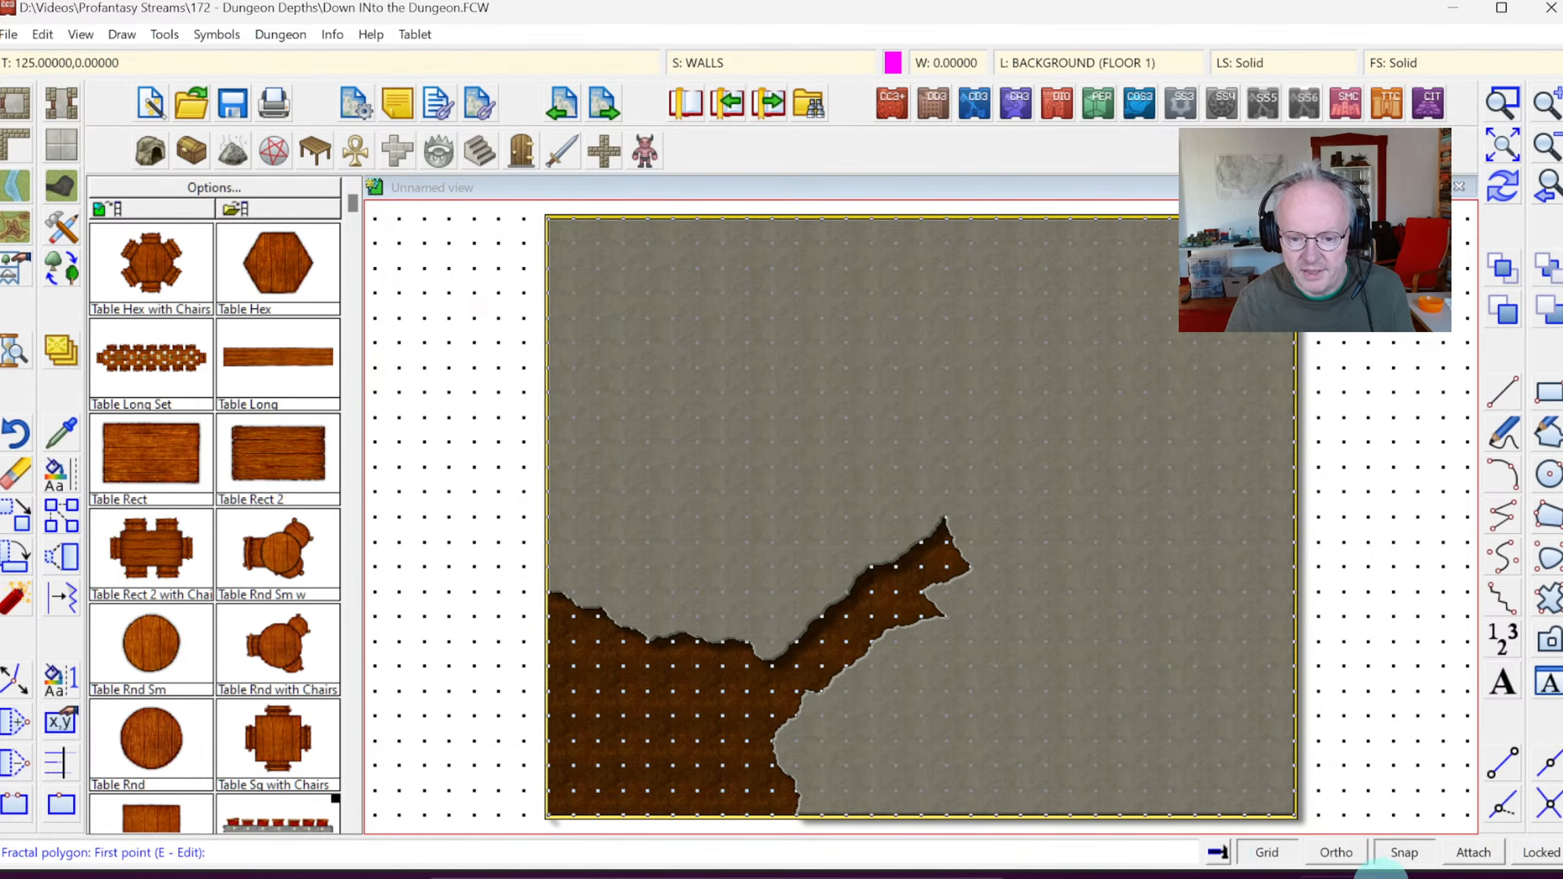
Step: Hide the grid and undo the trial passage cut-out
left_click(1268, 853)
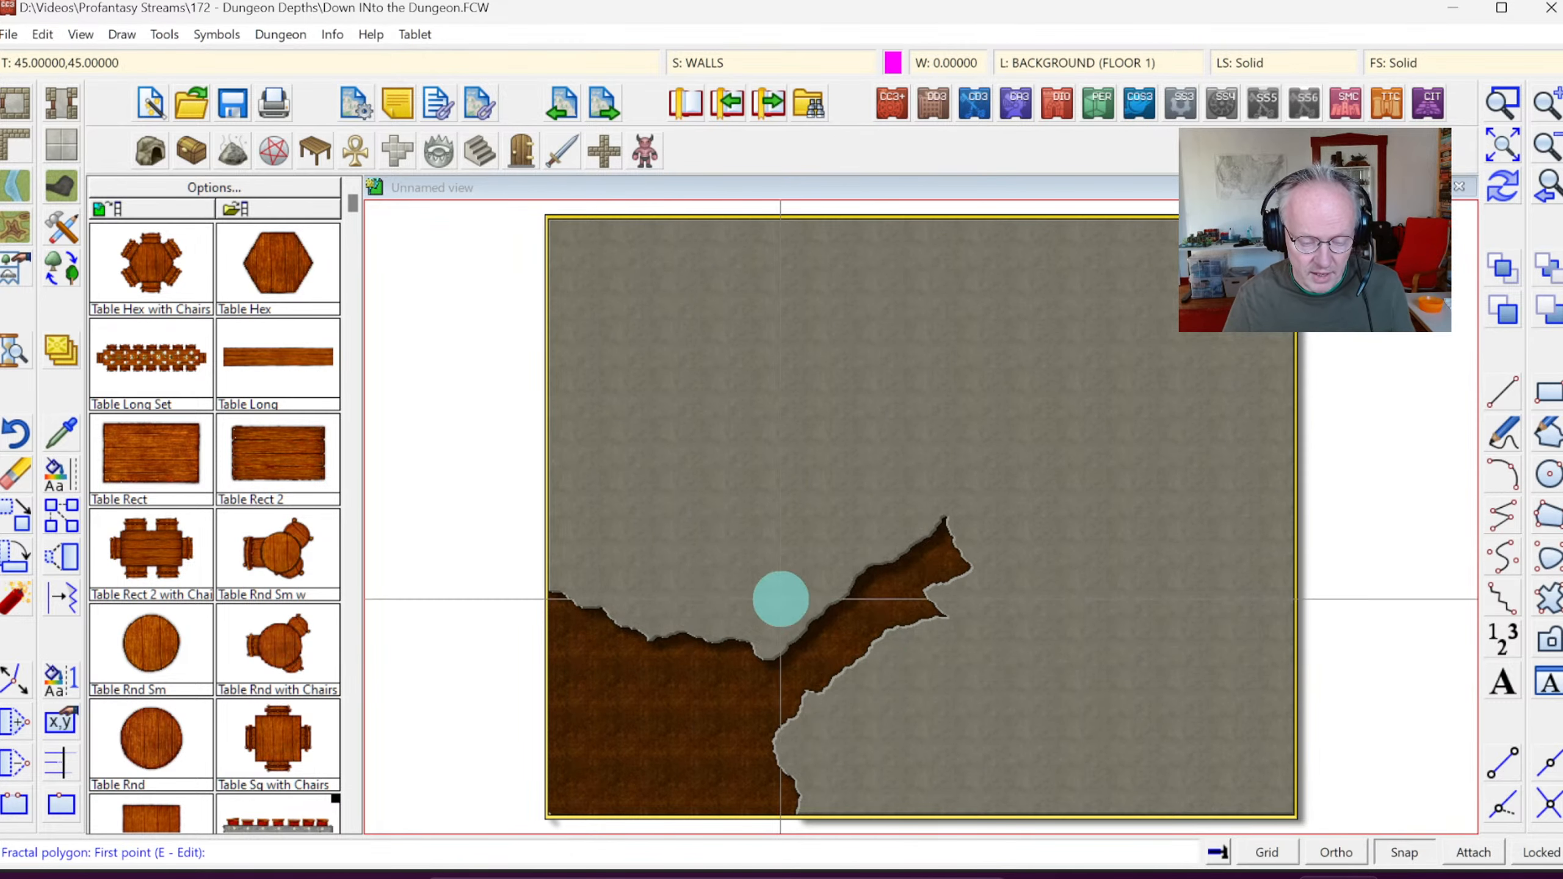
left_click(15, 434)
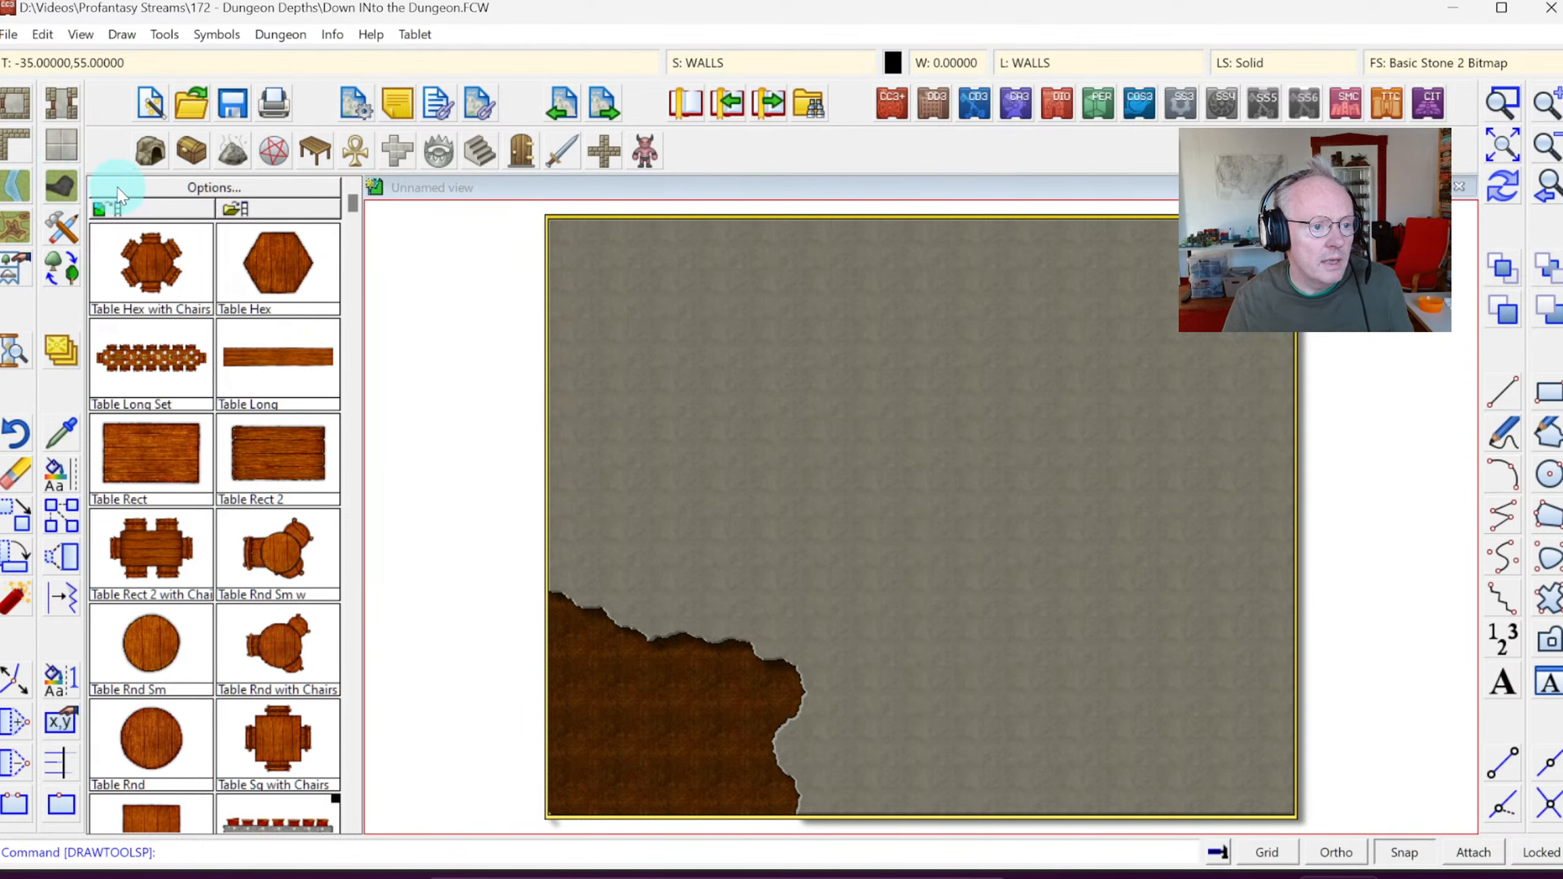
Step: Using the Cave, Cut-out tool, open a large cavern northeast of the existing cave with a narrow passage linking the two
left_click(63, 233)
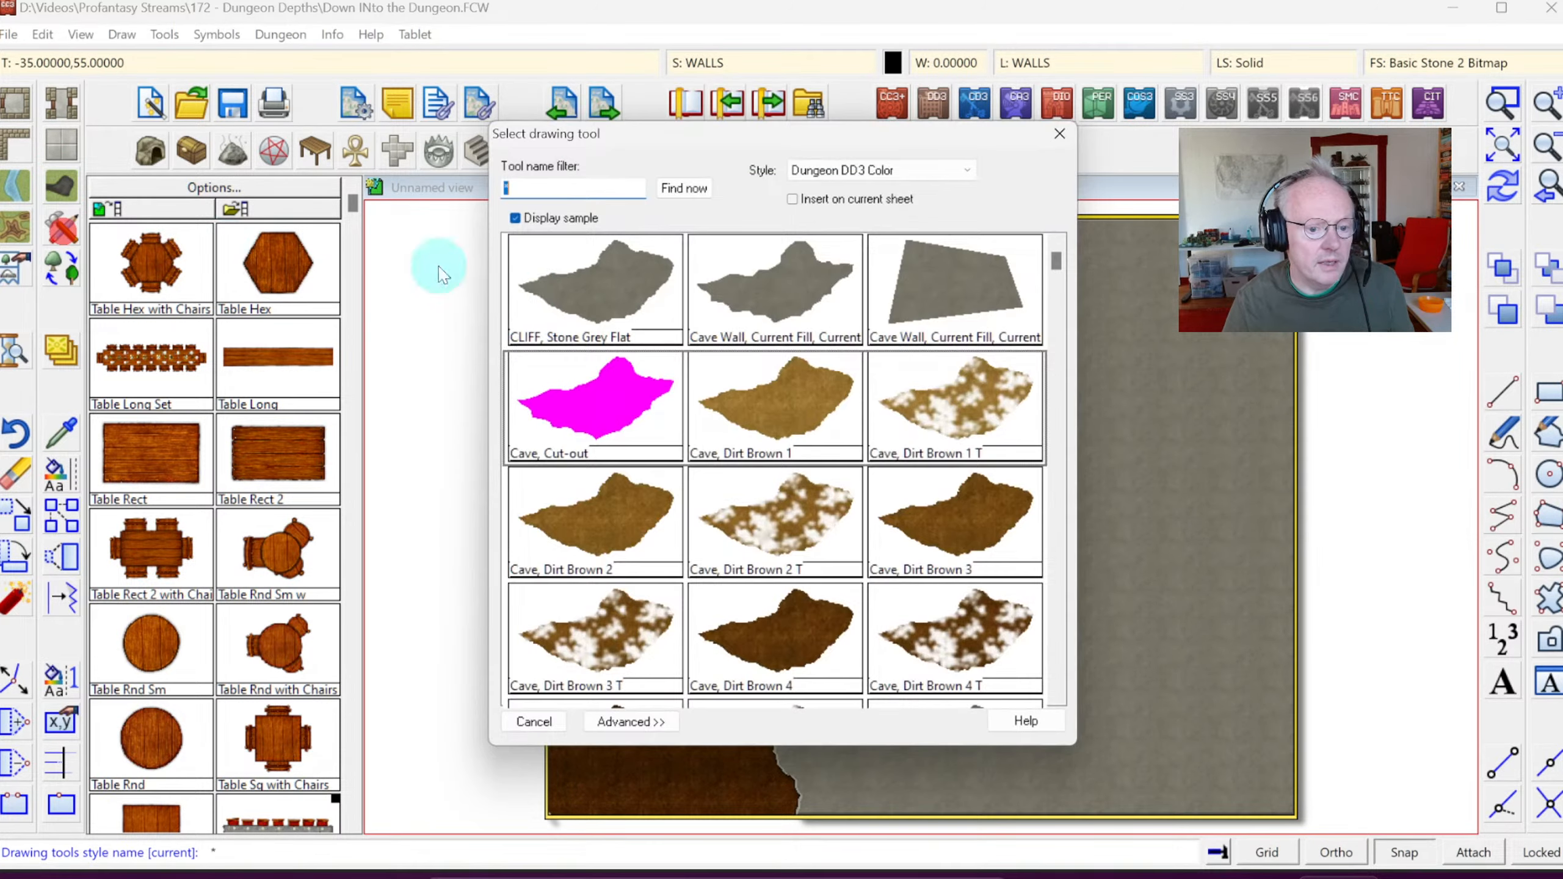
double_click(585, 417)
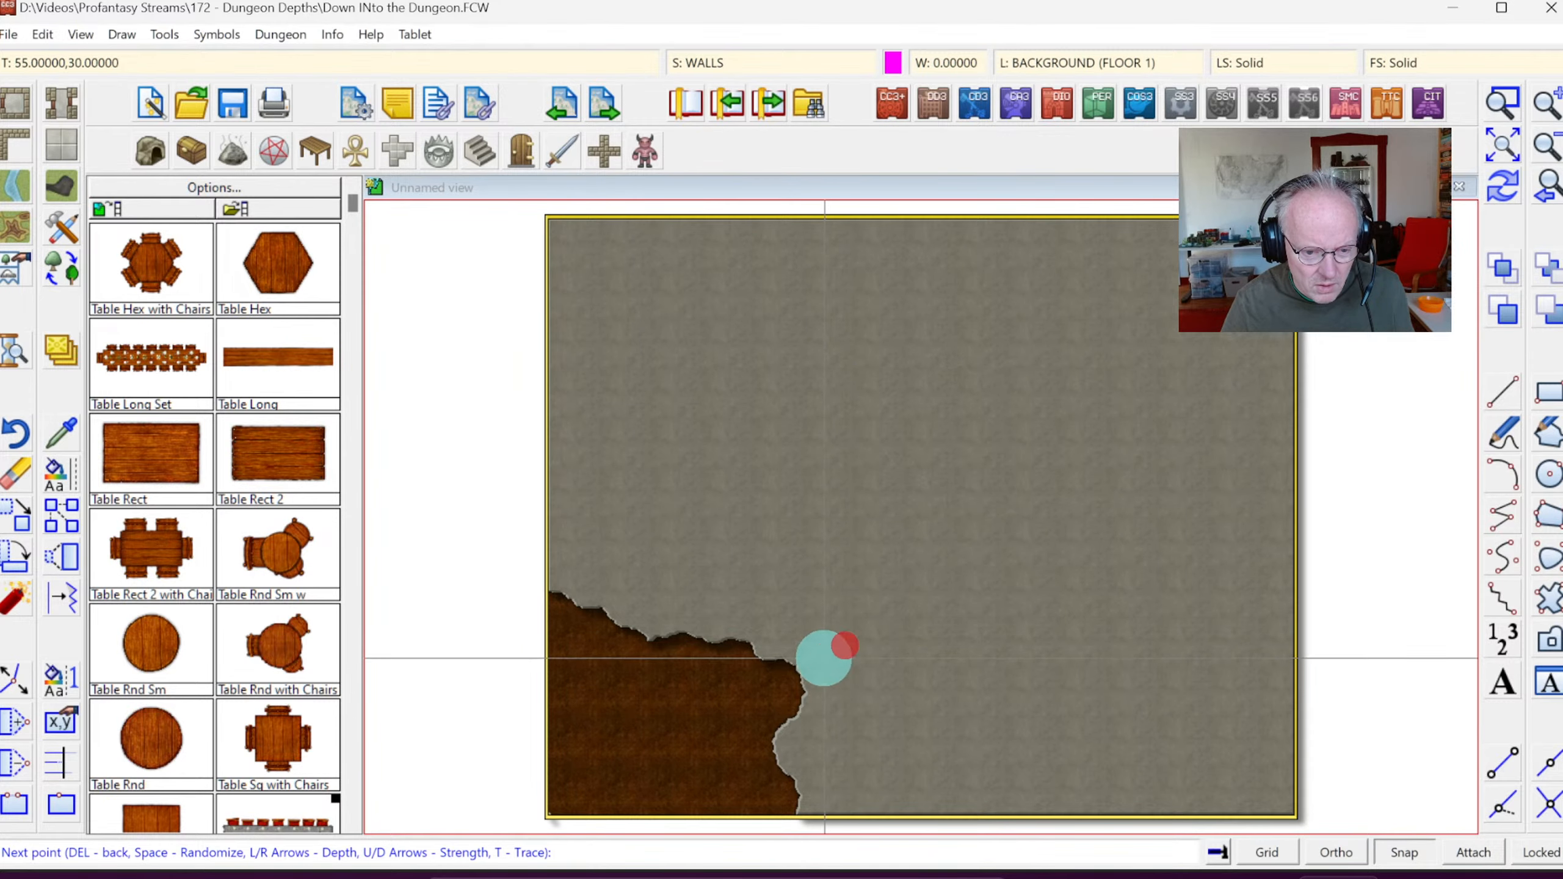
right_click(812, 670)
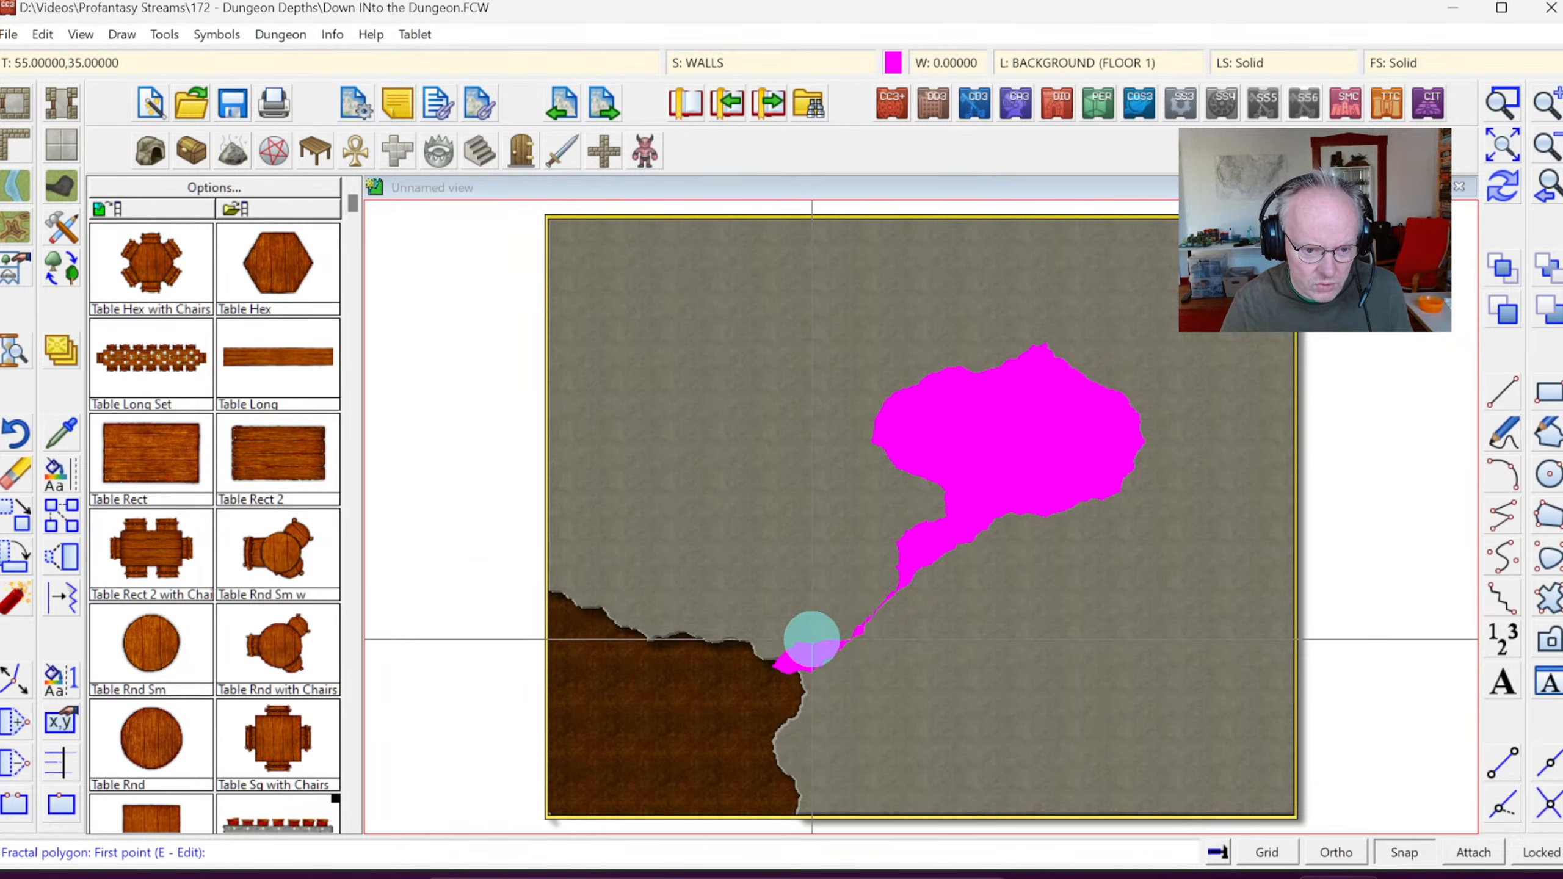
Step: Widen the narrow passage with another cut-out polygon along its upper-left side, redraw the map and end the drawing command
left_click(794, 640)
left_click(832, 612)
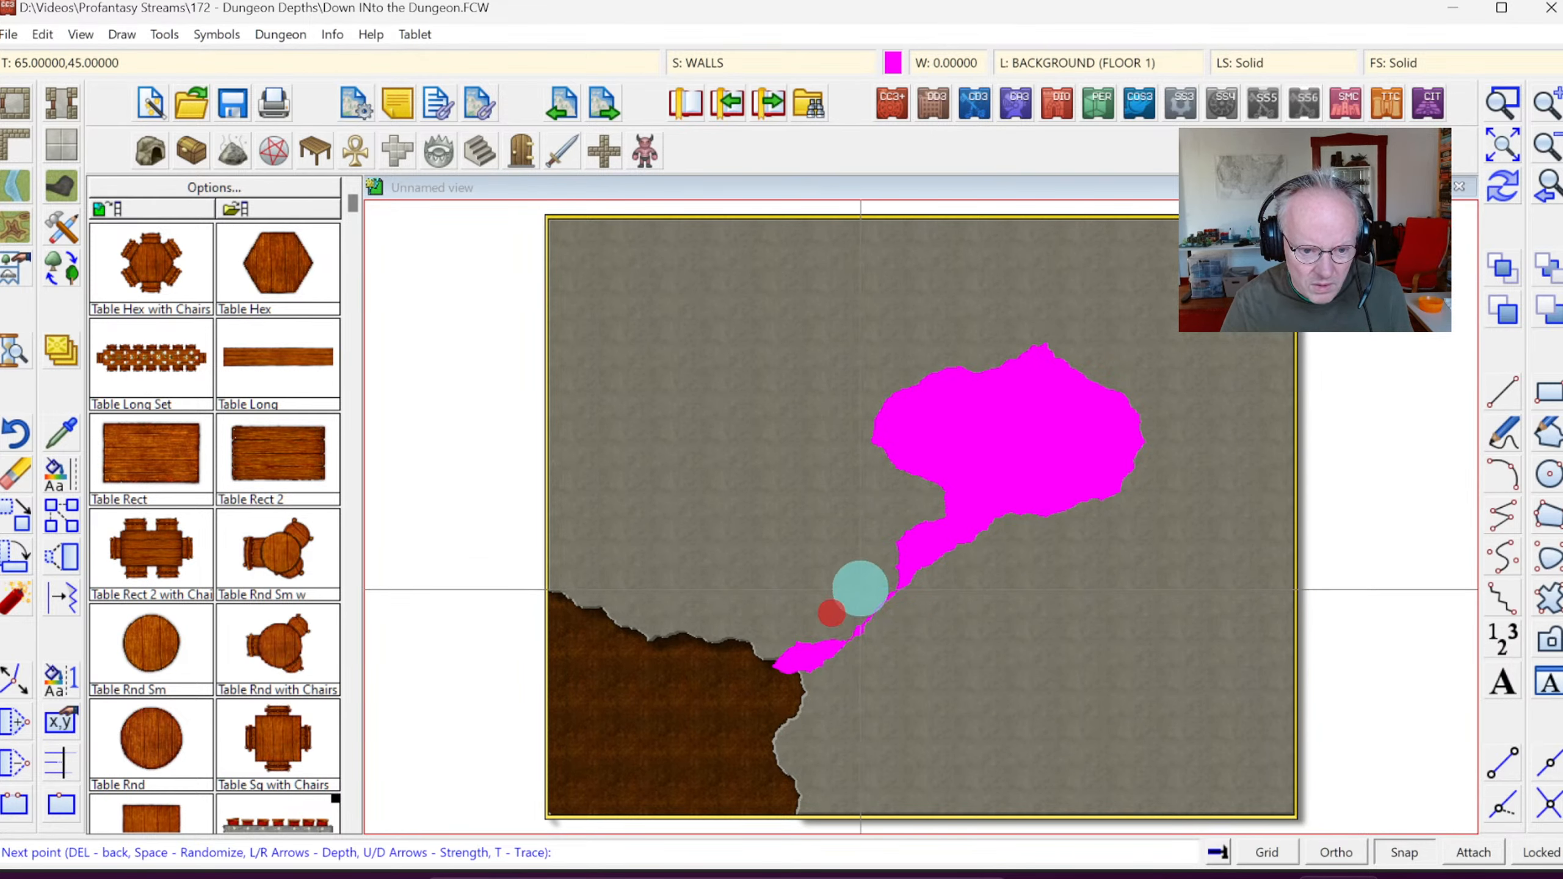
left_click(873, 576)
right_click(895, 548)
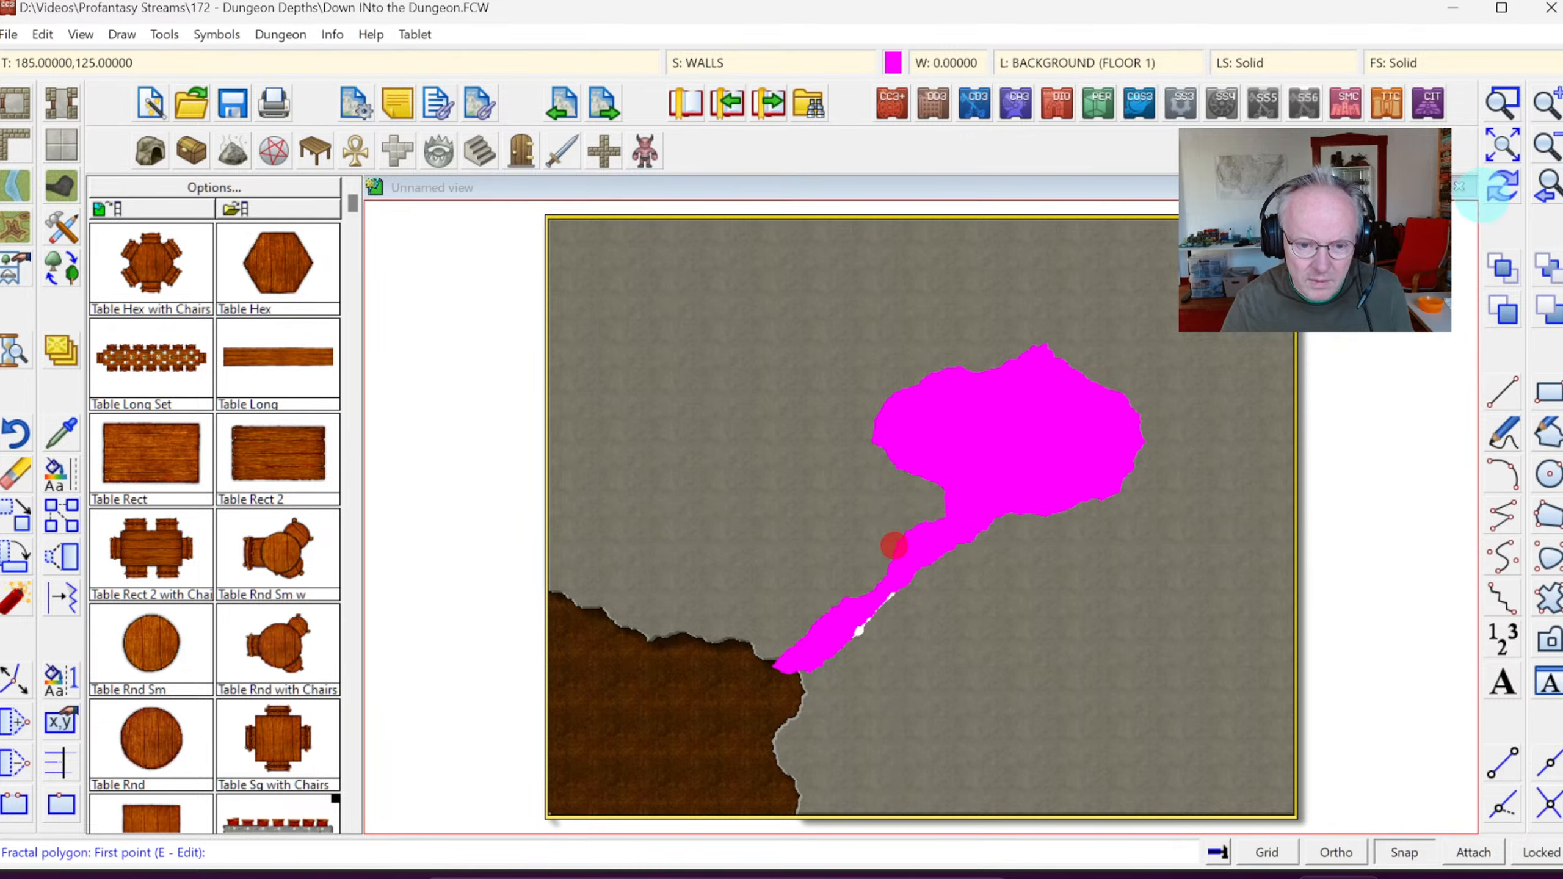
left_click(1504, 187)
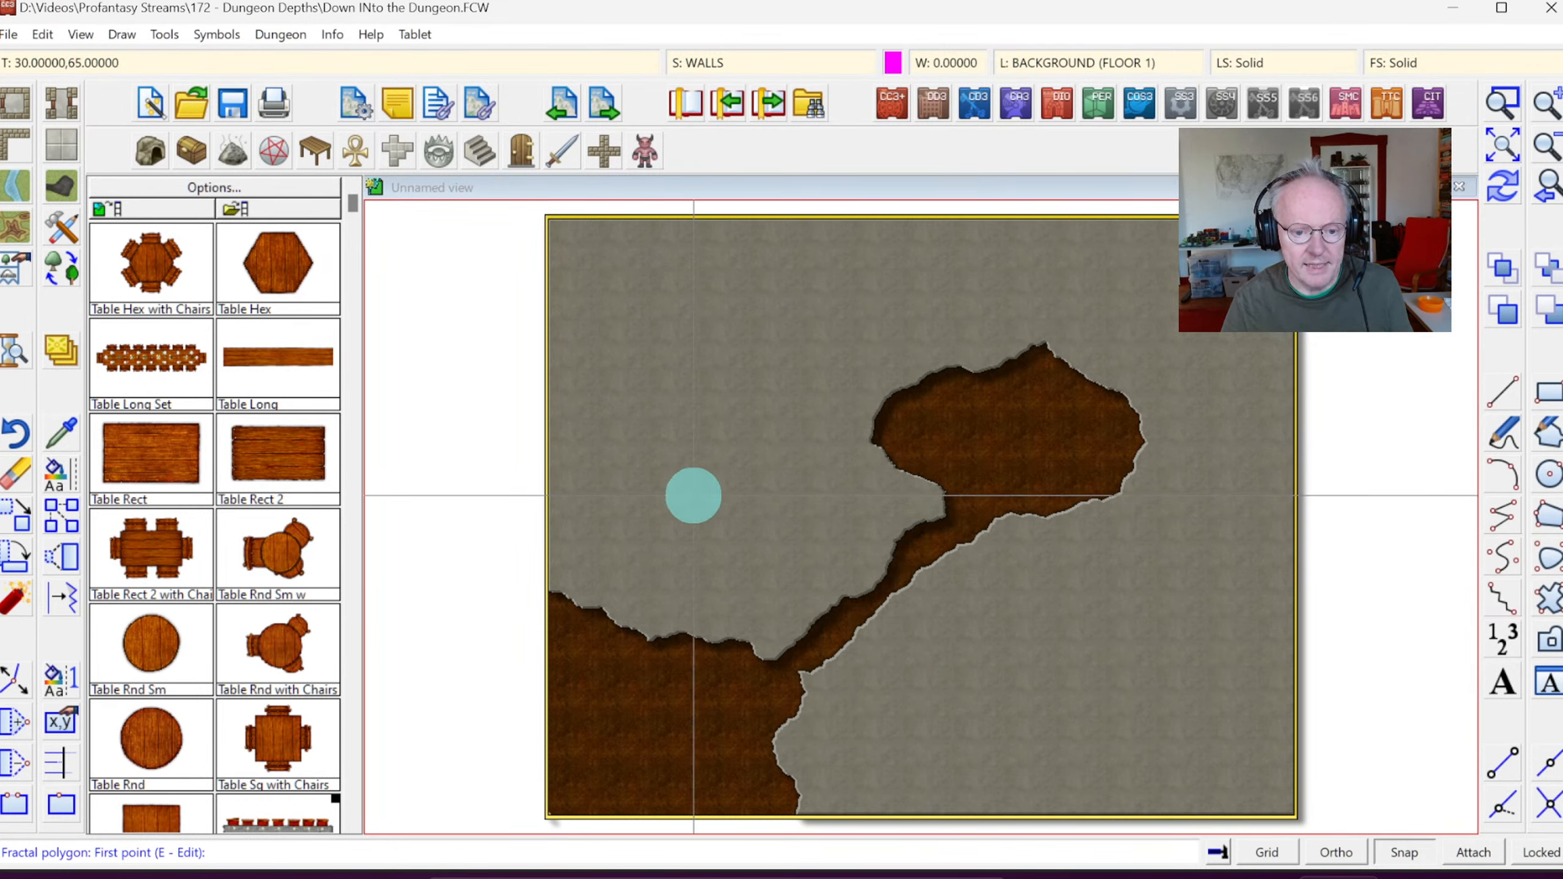
key("Escape")
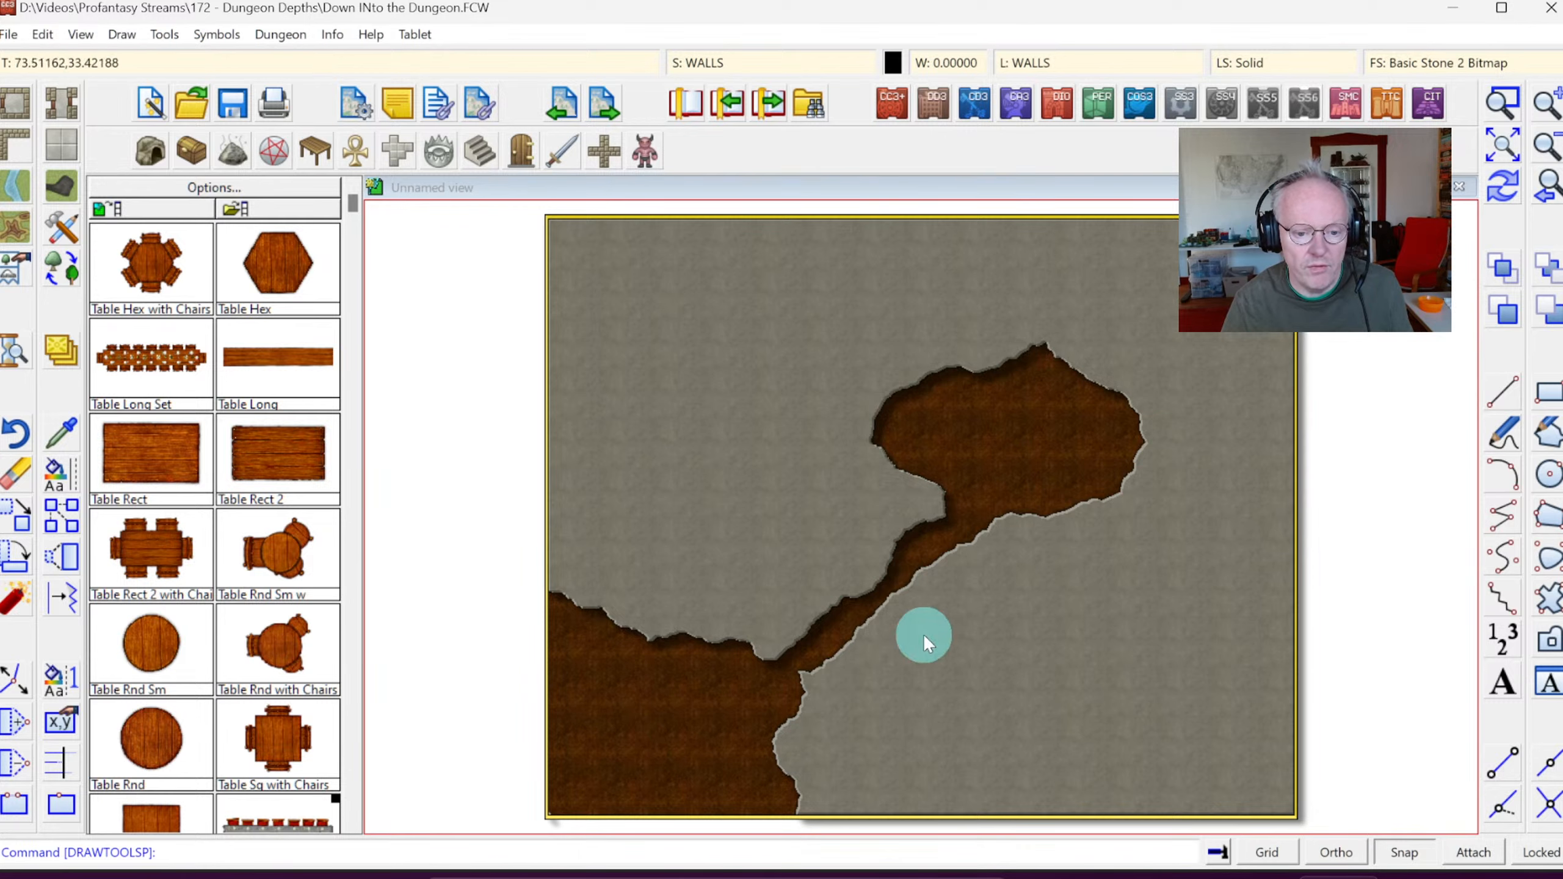
Step: Lay a Floor, Dirt Grey 1, Straight polygon over the northeast cavern and its connecting passage, and redraw the map
left_click(61, 135)
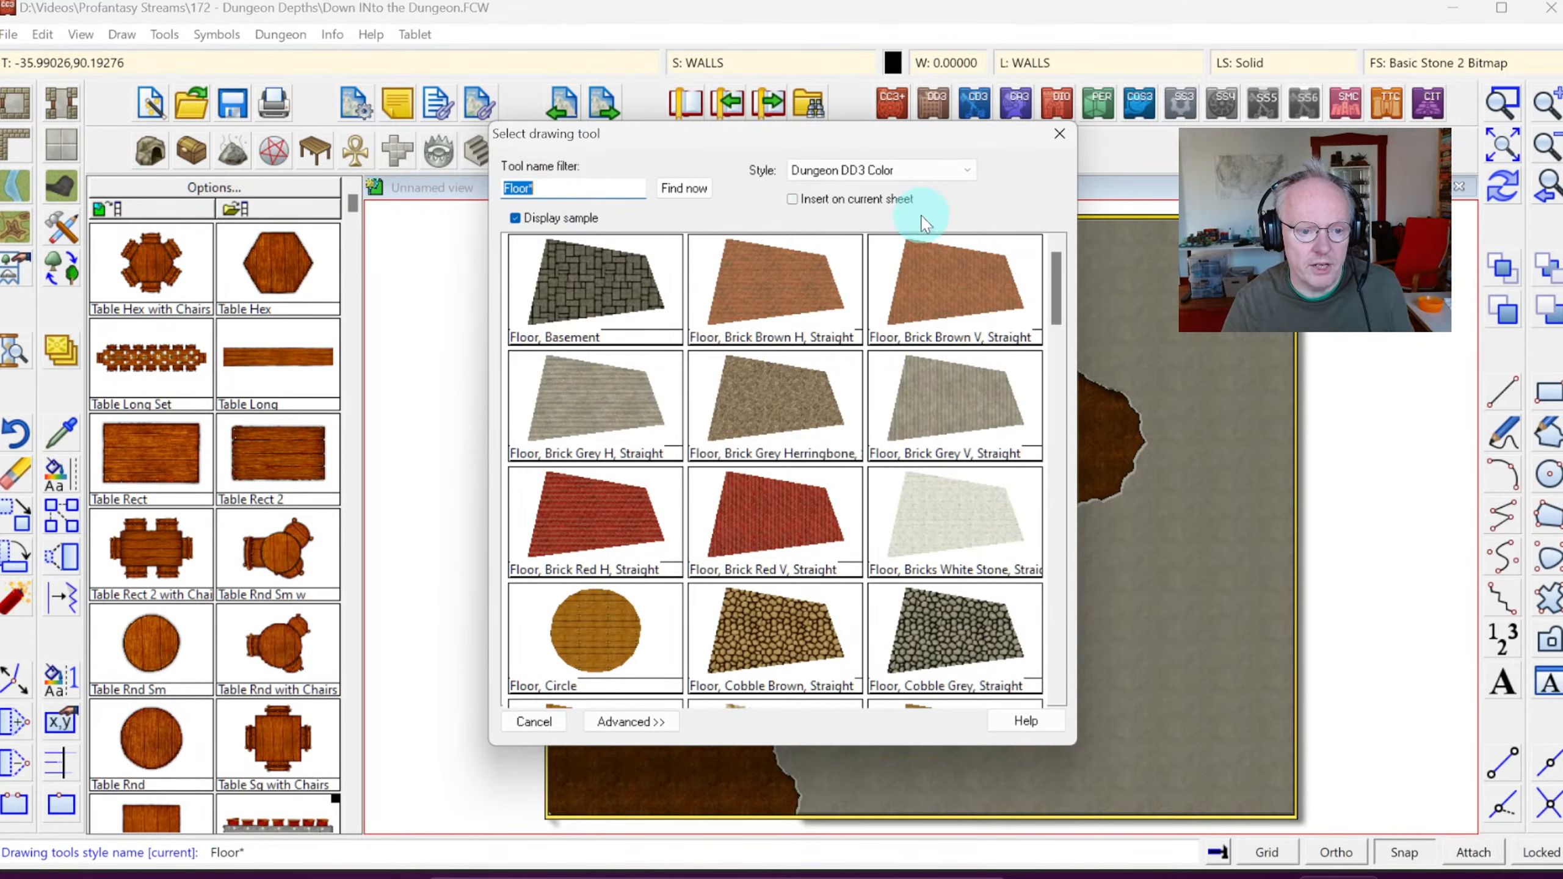
left_click_drag(1065, 303, 1037, 434)
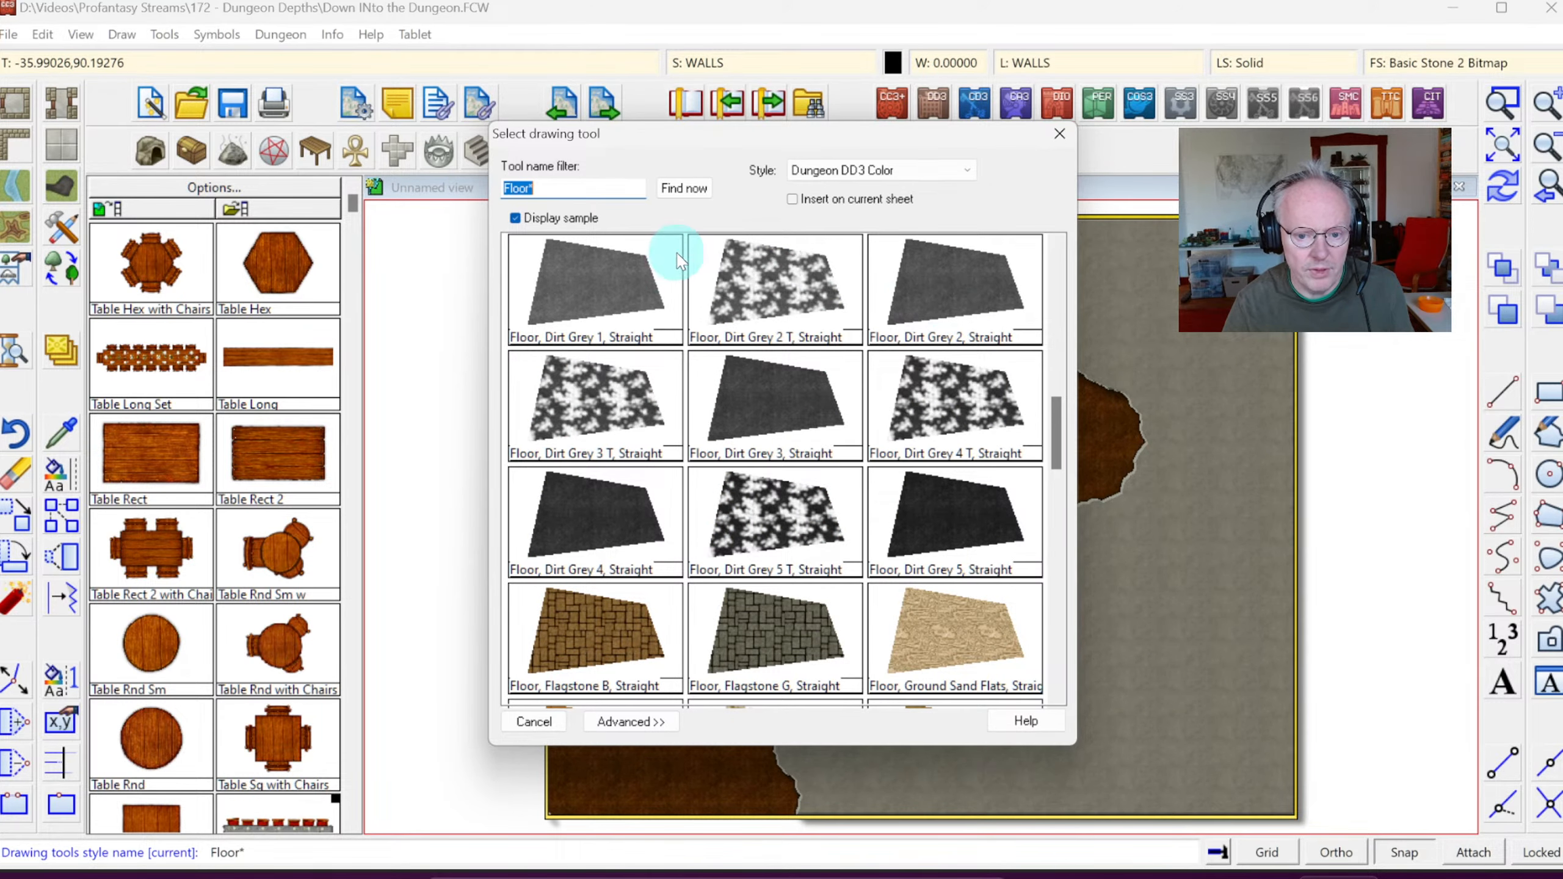
left_click(579, 286)
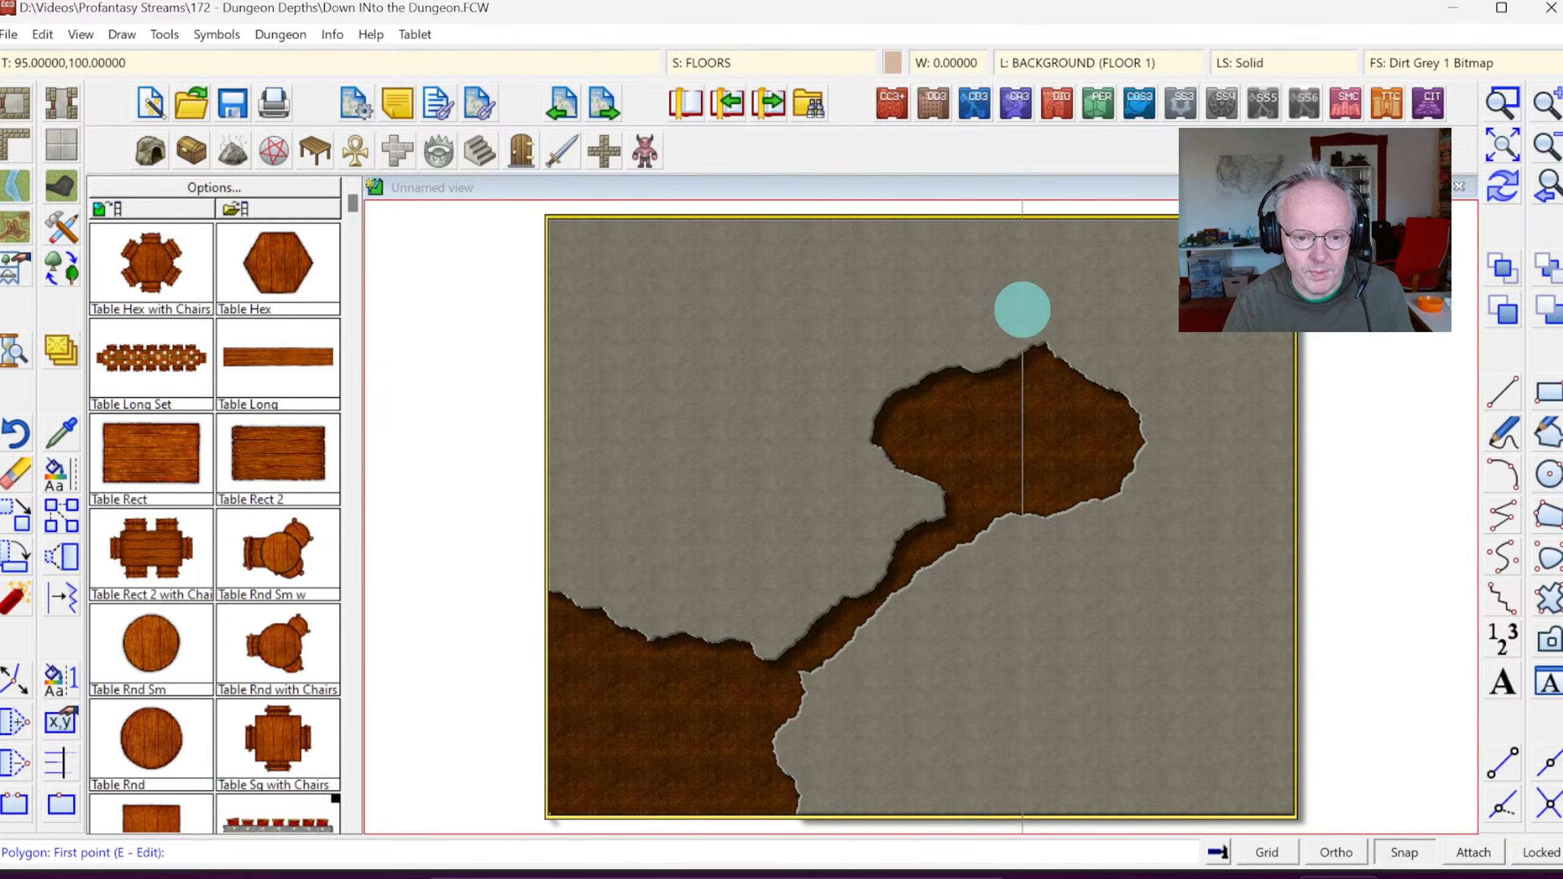
left_click(931, 355)
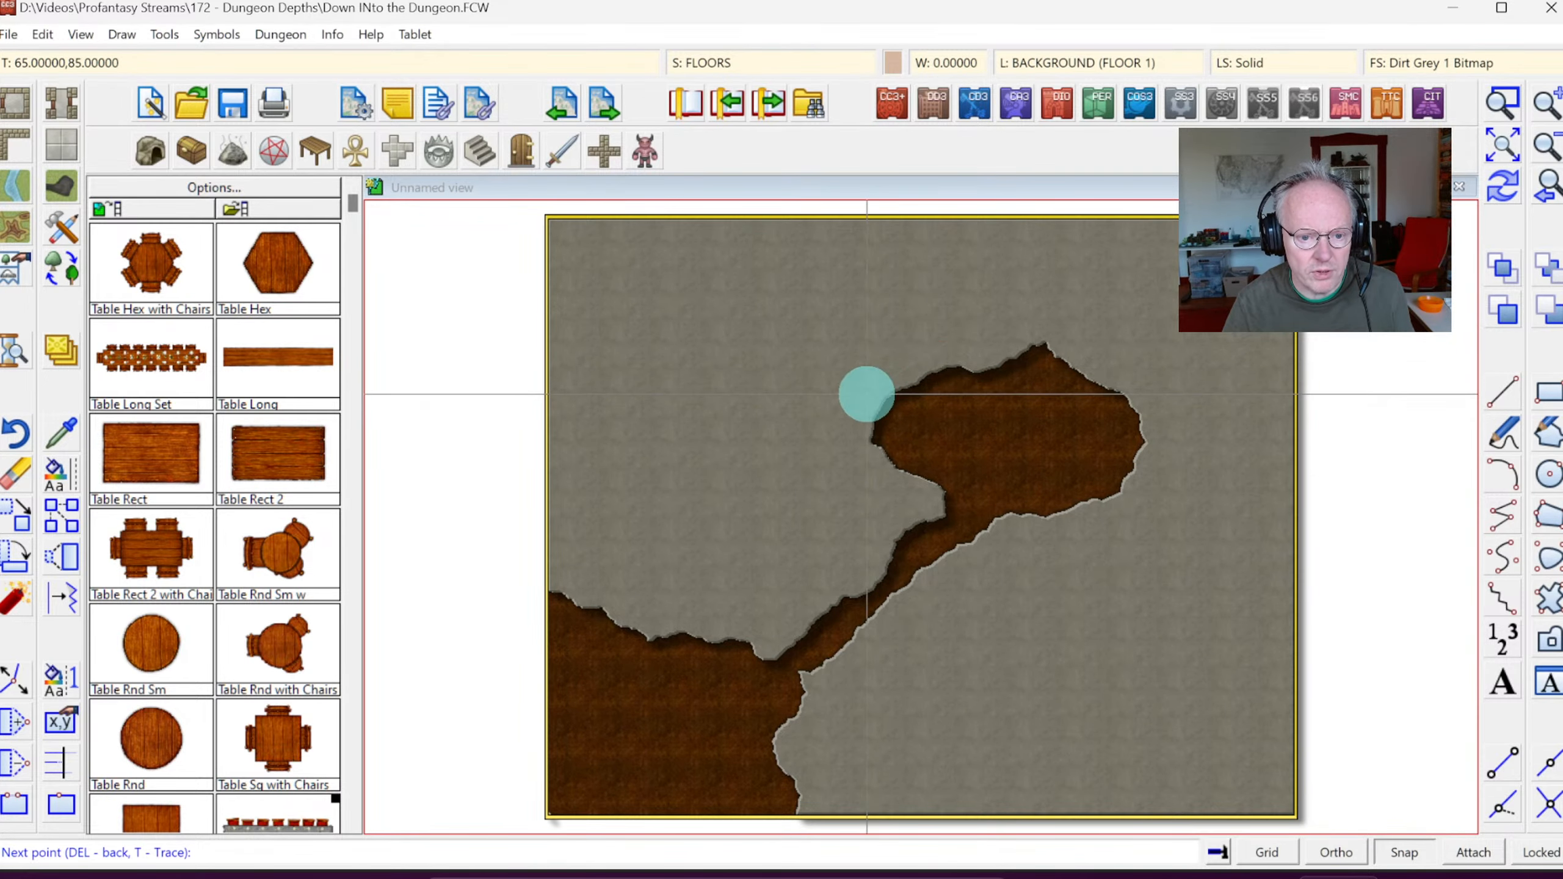
left_click(867, 393)
left_click(851, 447)
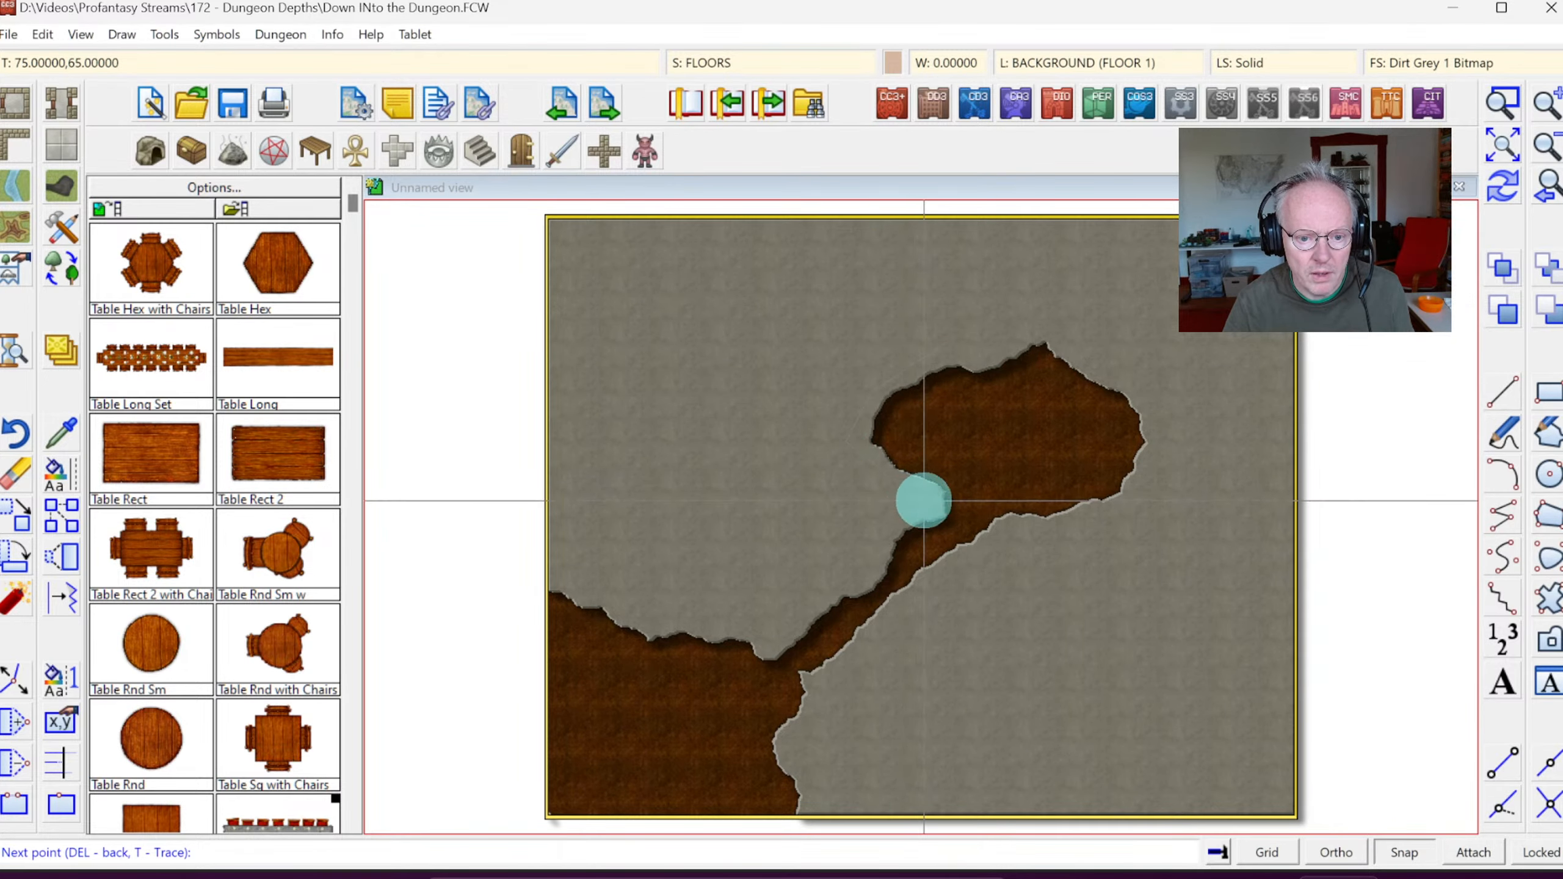
left_click(924, 501)
left_click(895, 518)
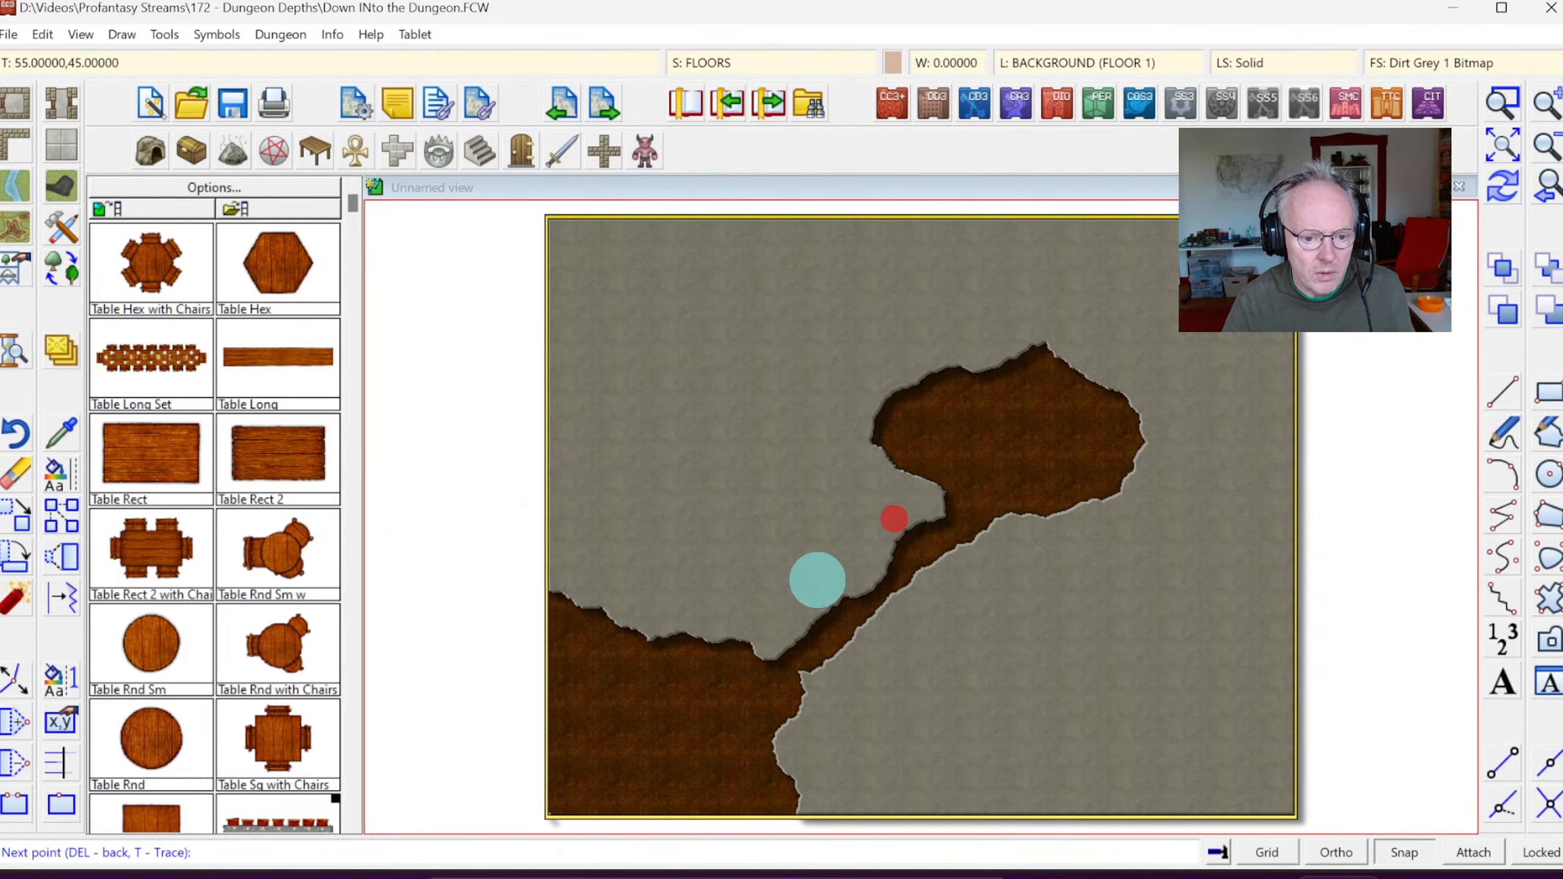
left_click(768, 640)
left_click(761, 667)
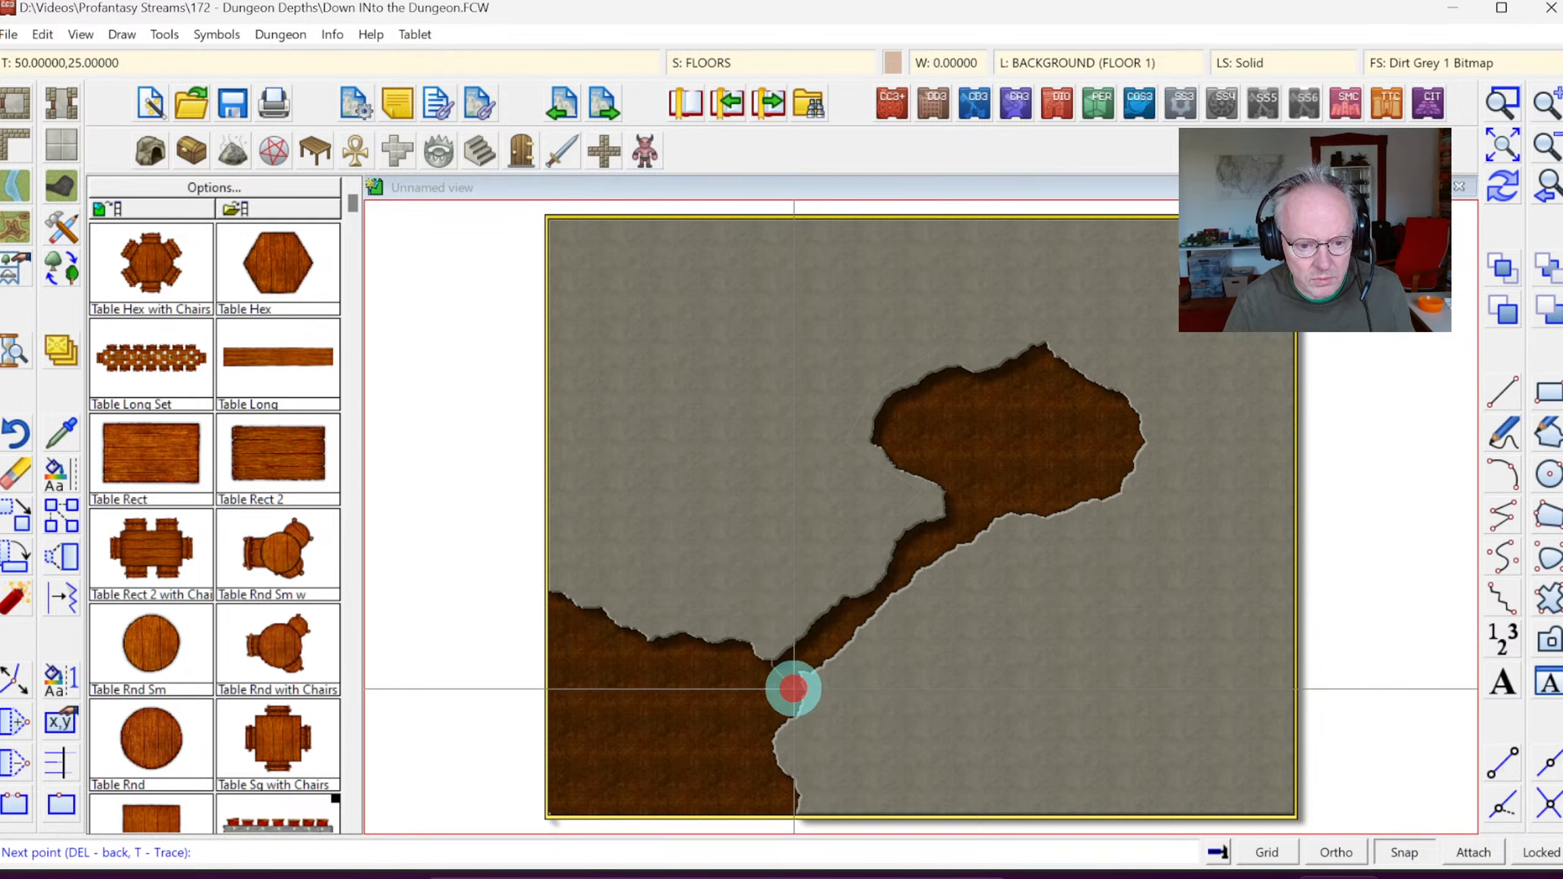
left_click(951, 573)
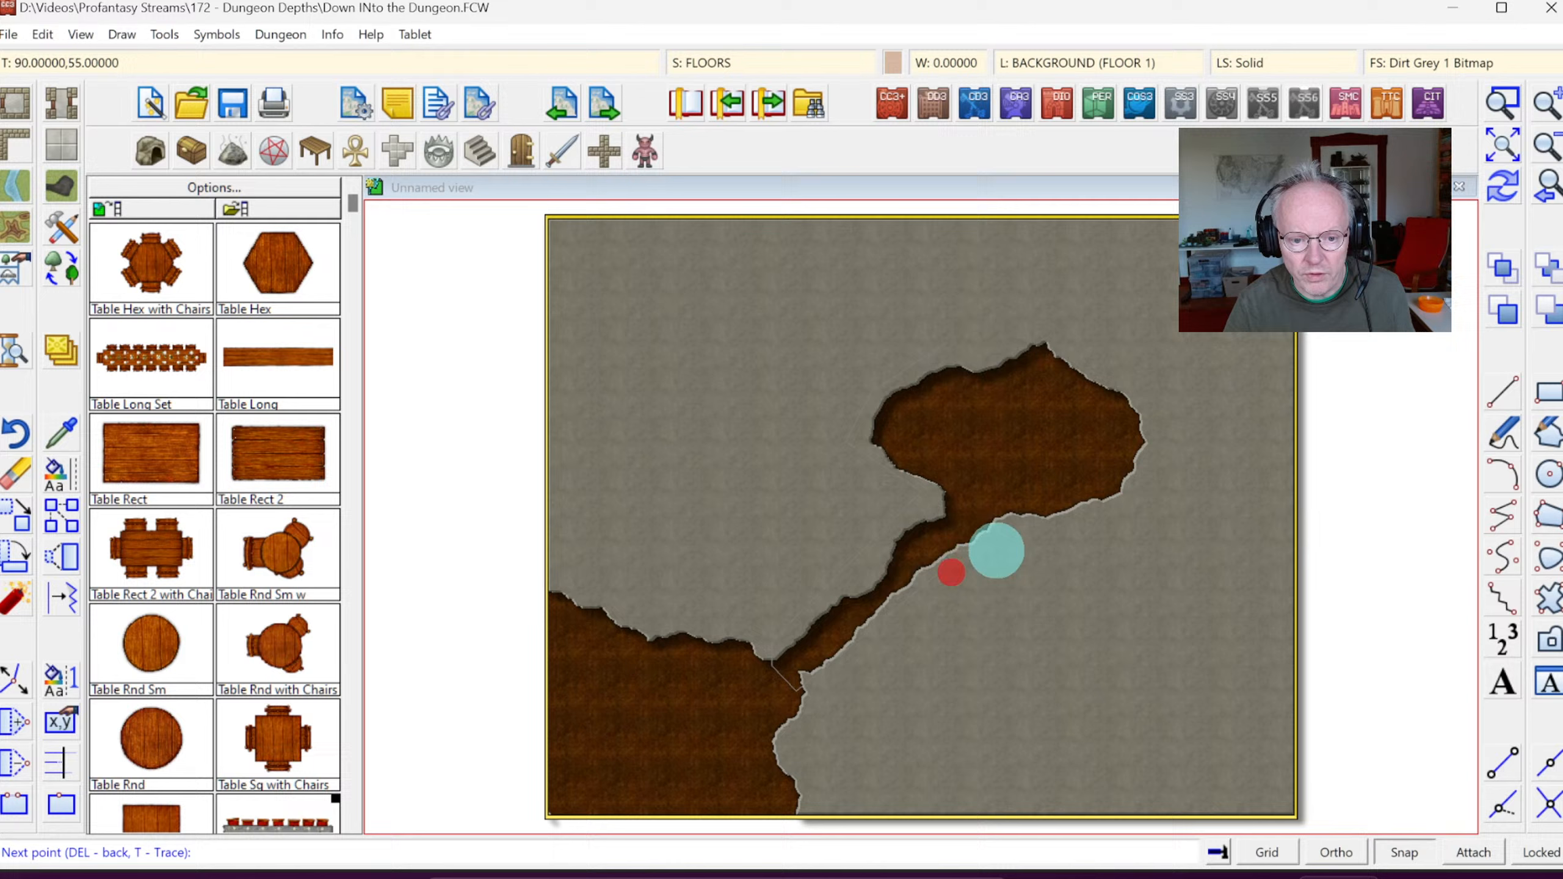
left_click(1009, 536)
left_click(1126, 506)
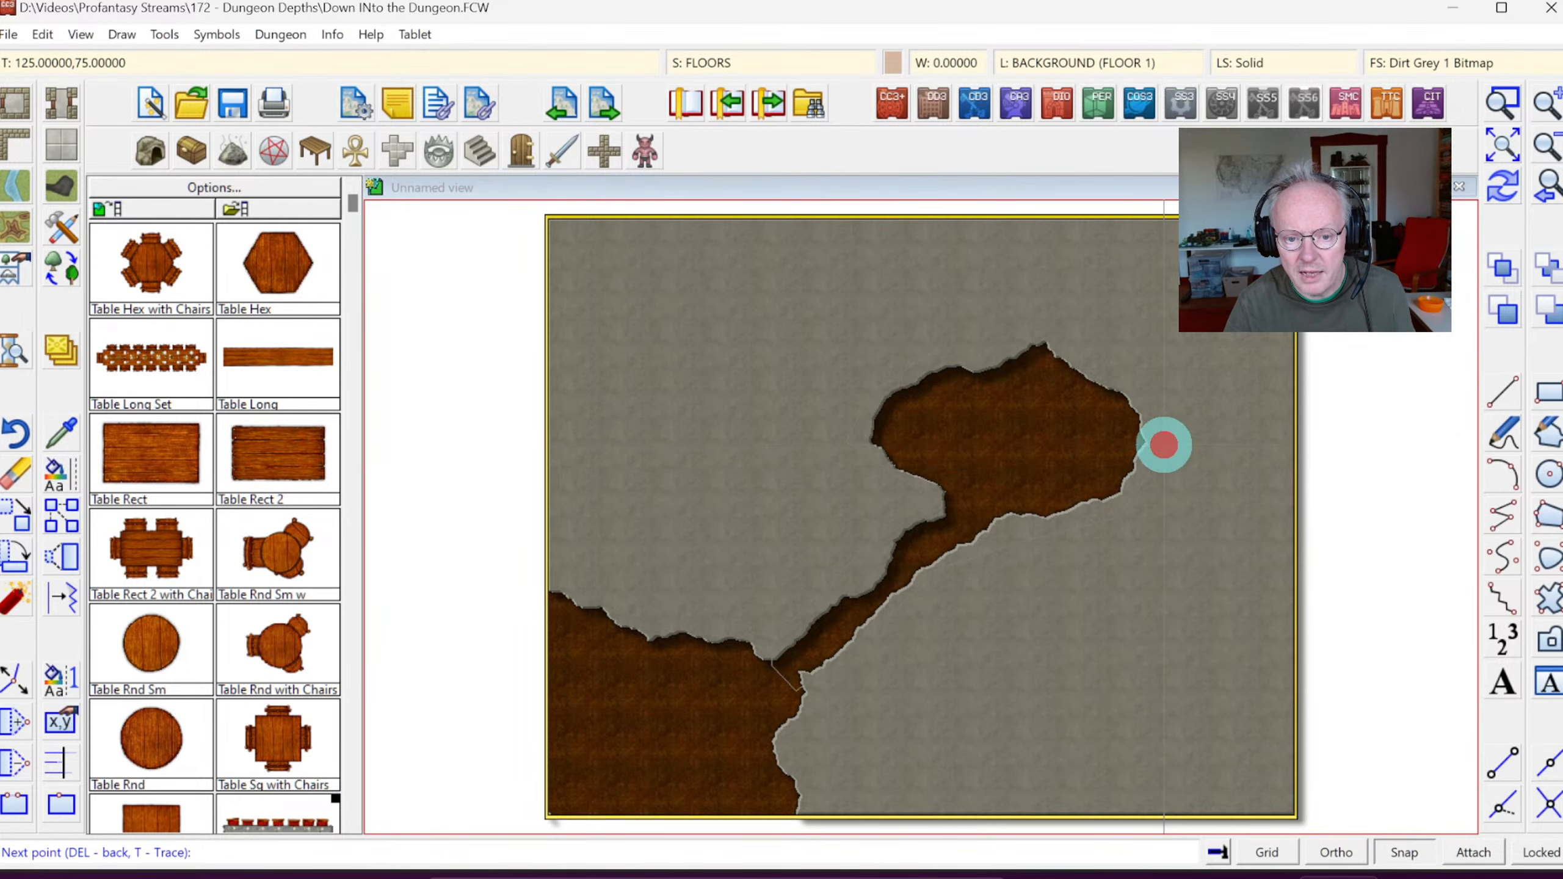
left_click(1156, 408)
left_click(1110, 359)
left_click(1024, 325)
left_click(990, 336)
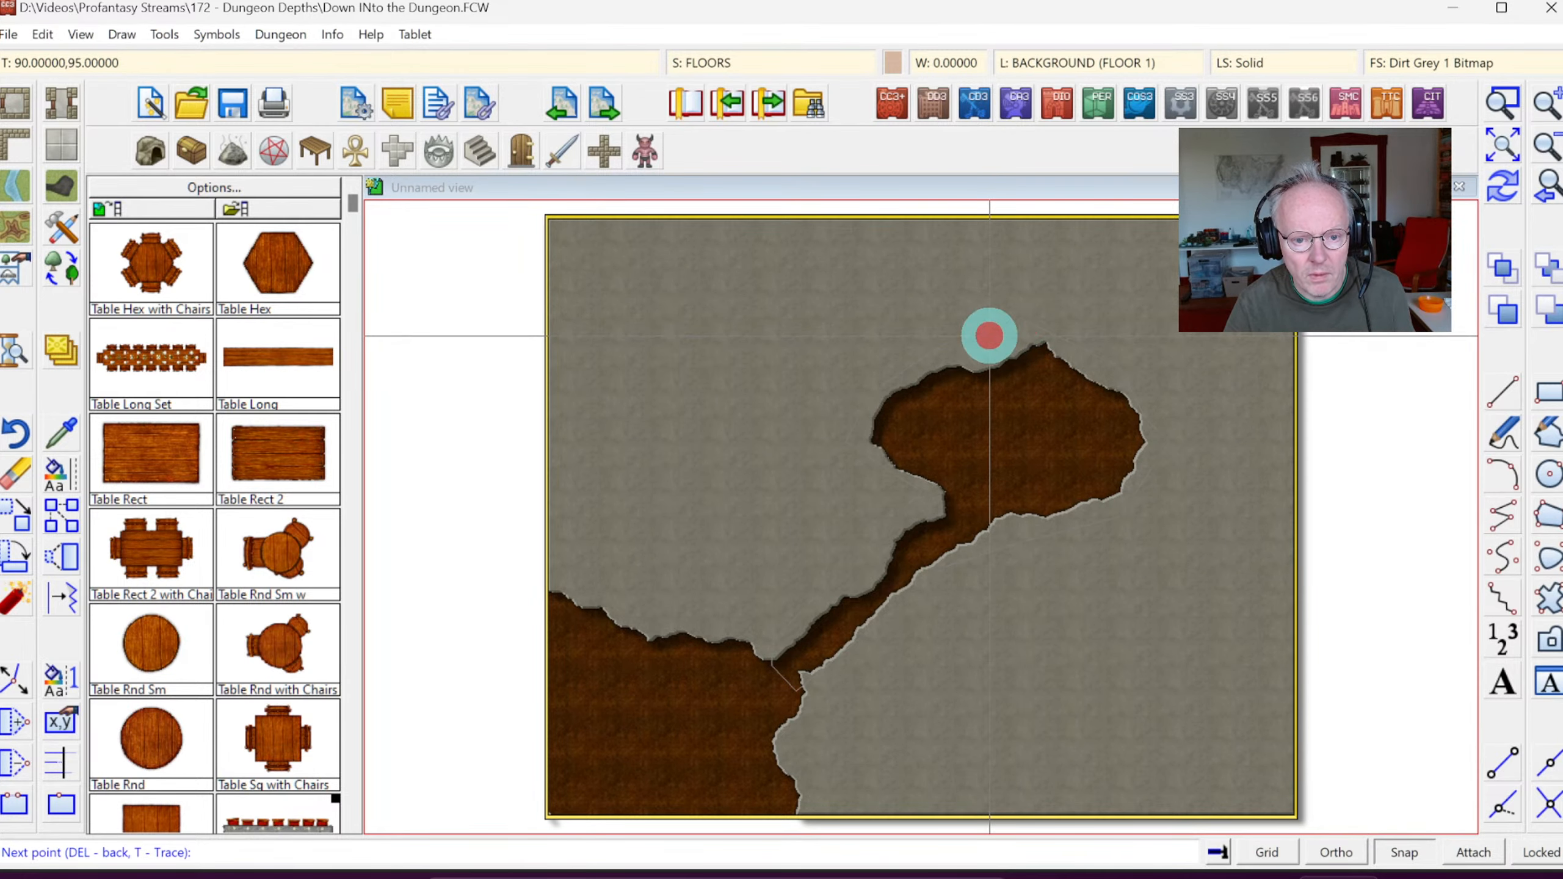
right_click(990, 336)
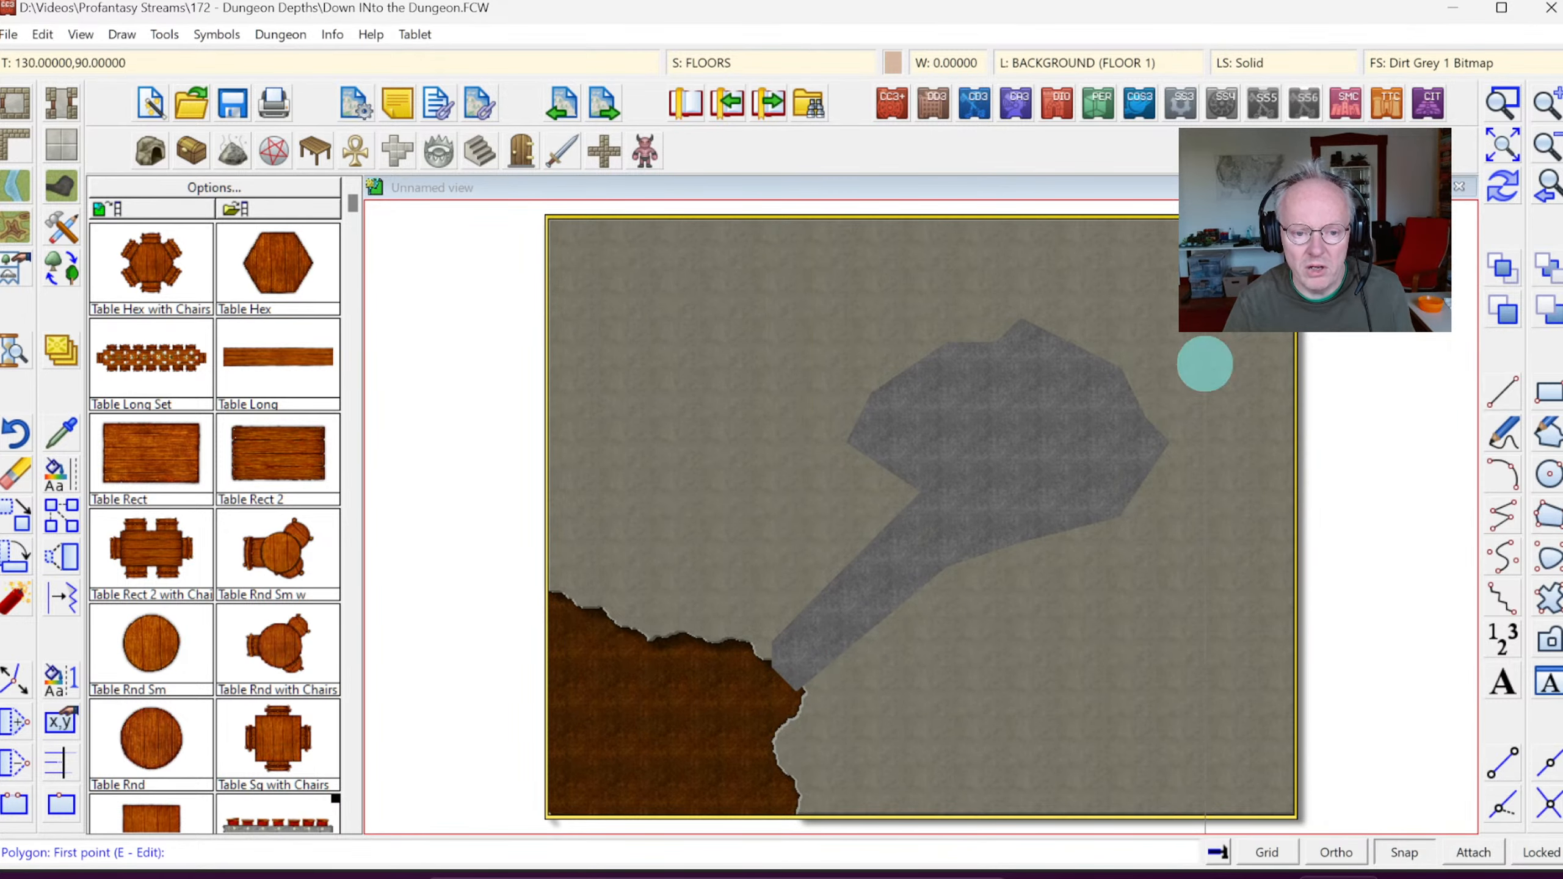
left_click(1501, 185)
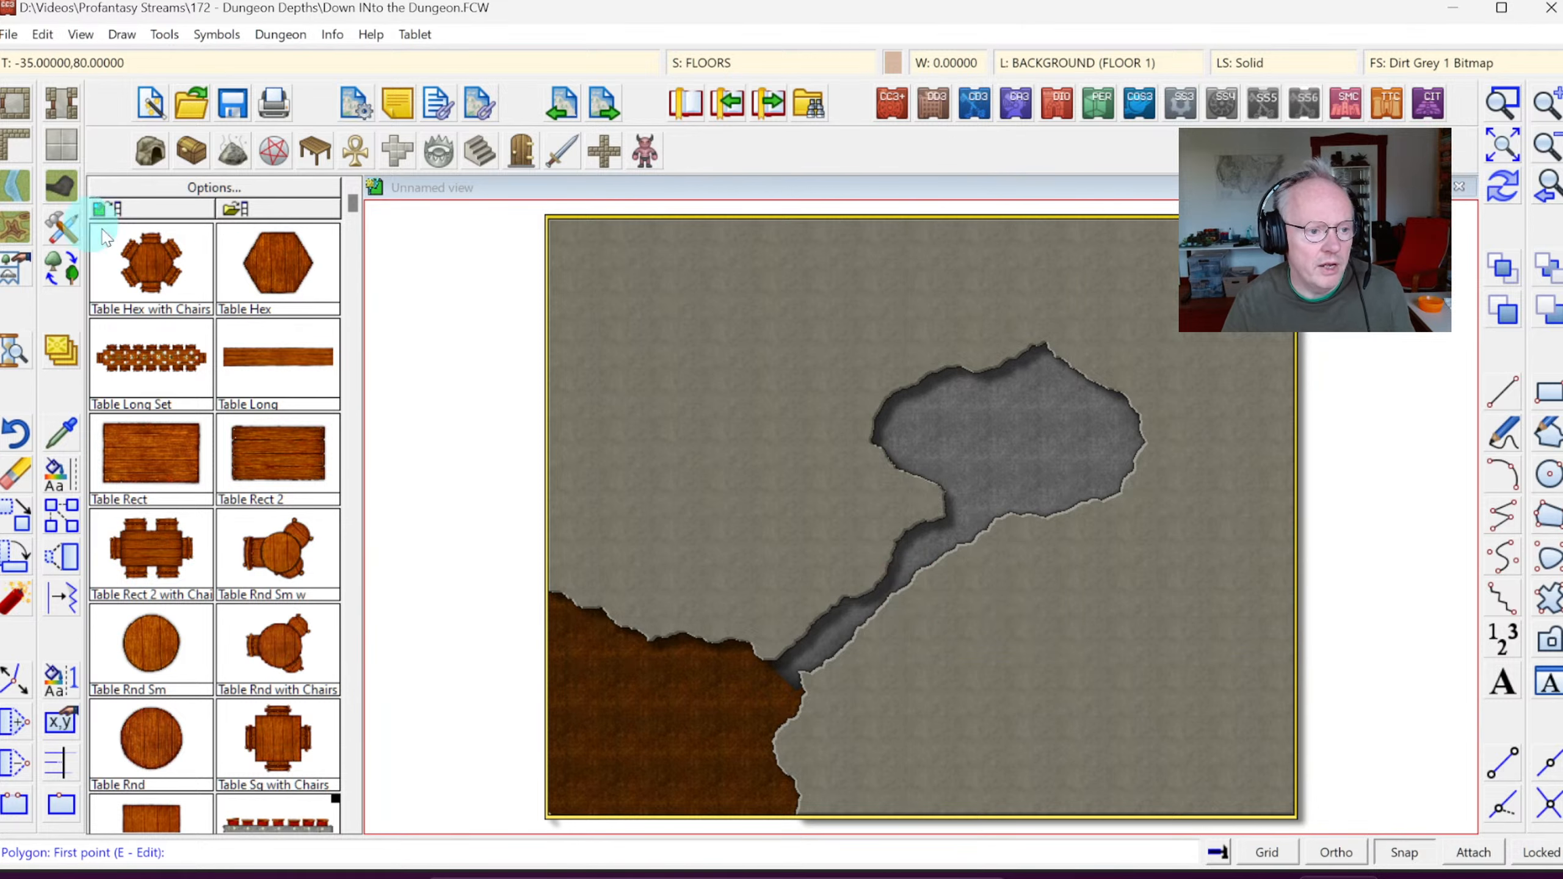
Step: Overlay the connecting passage with a Floor, Dirt Grey 2 T, Straight polygon reaching the cavern's lower edge, and redraw the map
left_click(65, 237)
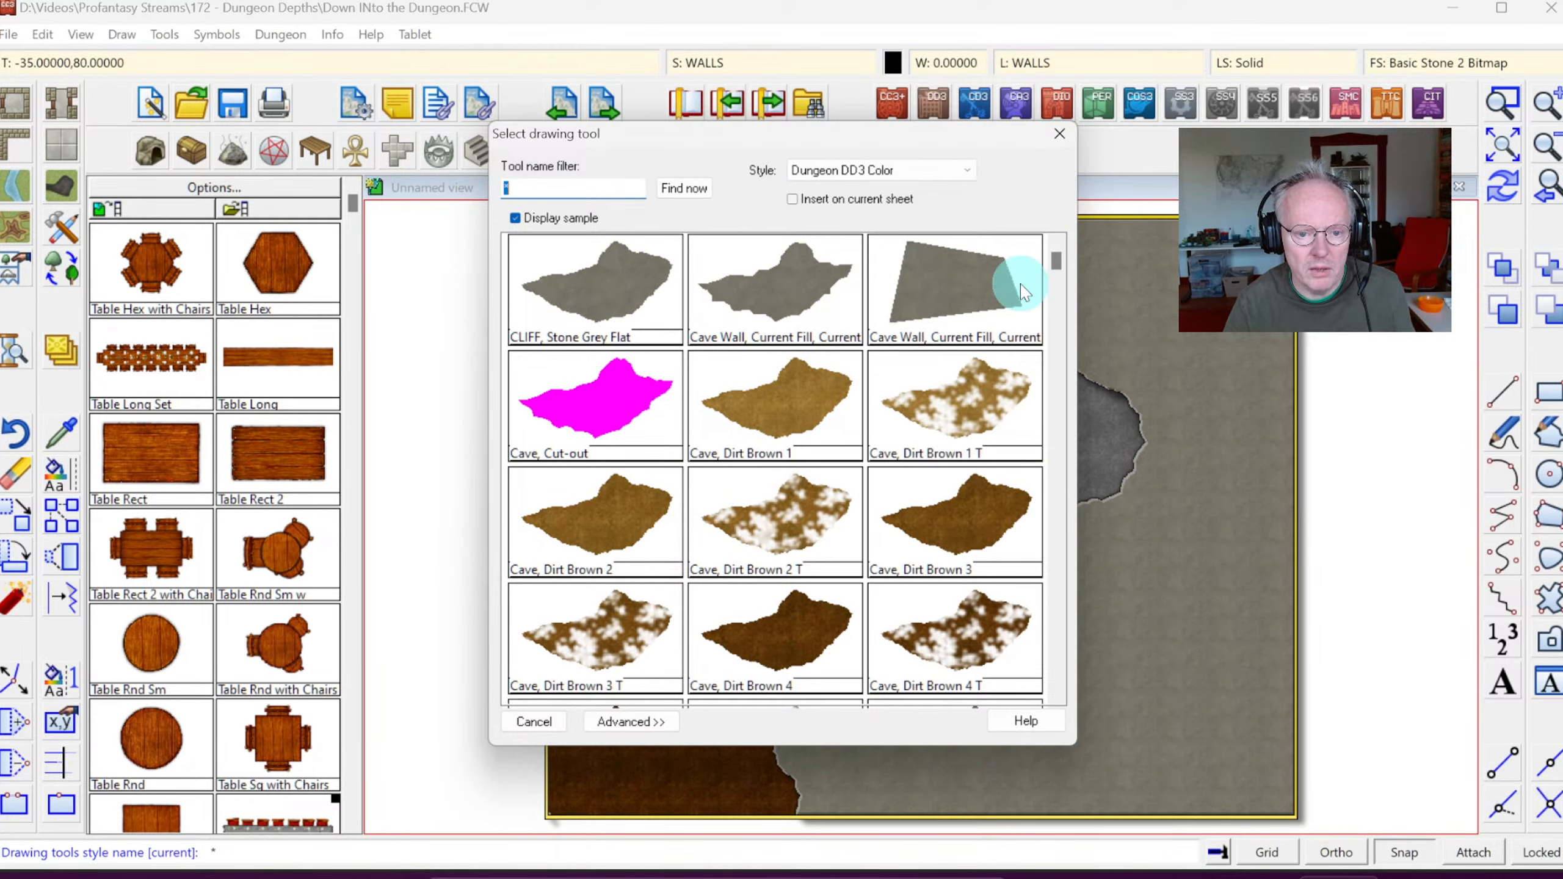
left_click(63, 144)
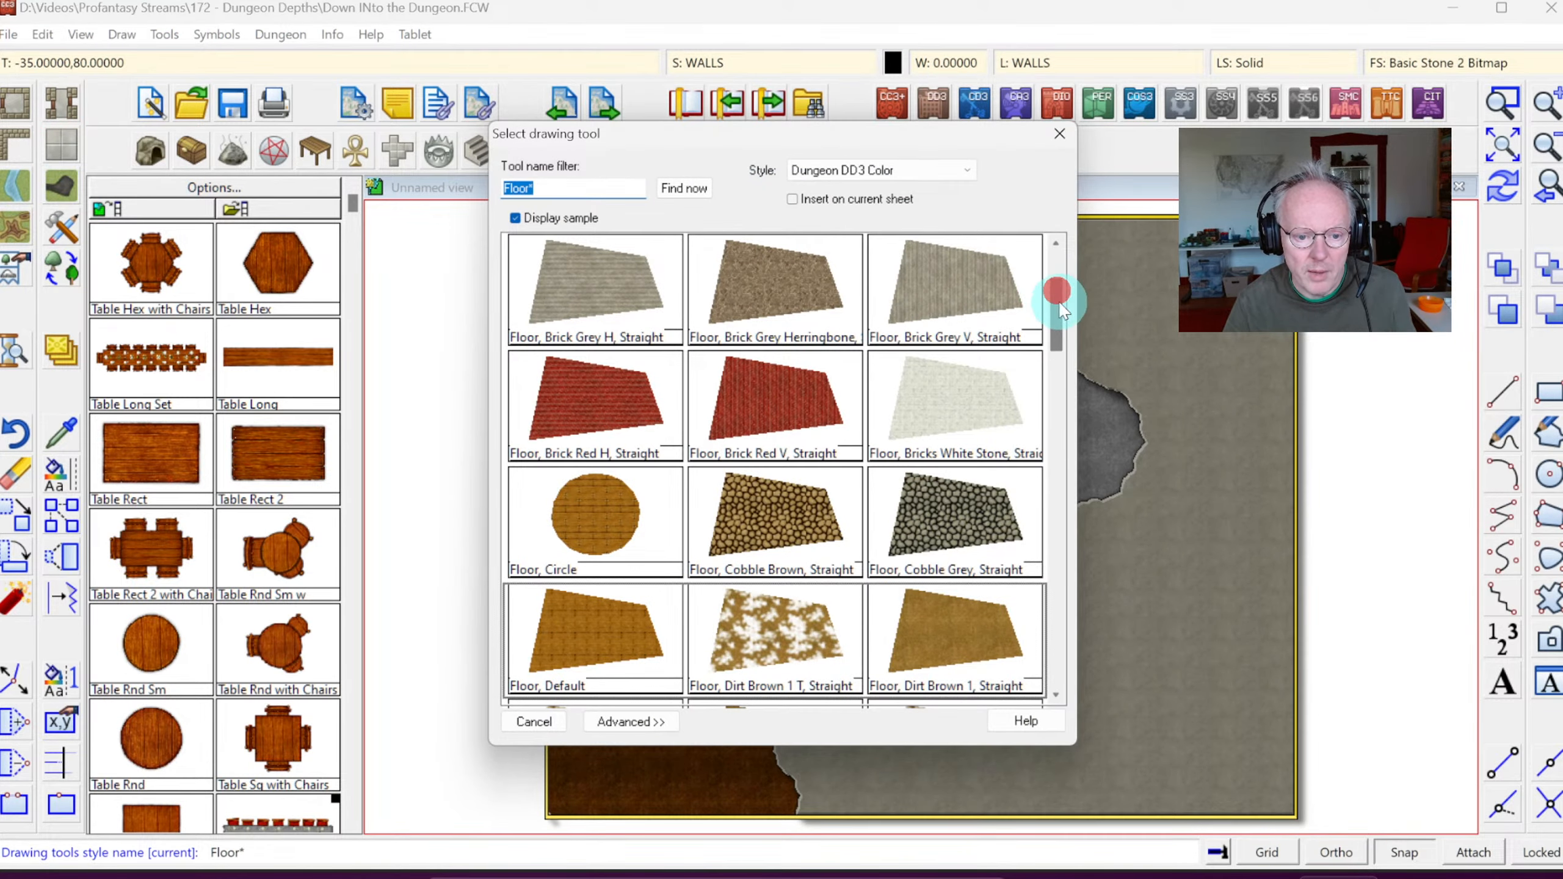
left_click_drag(1053, 295, 1070, 389)
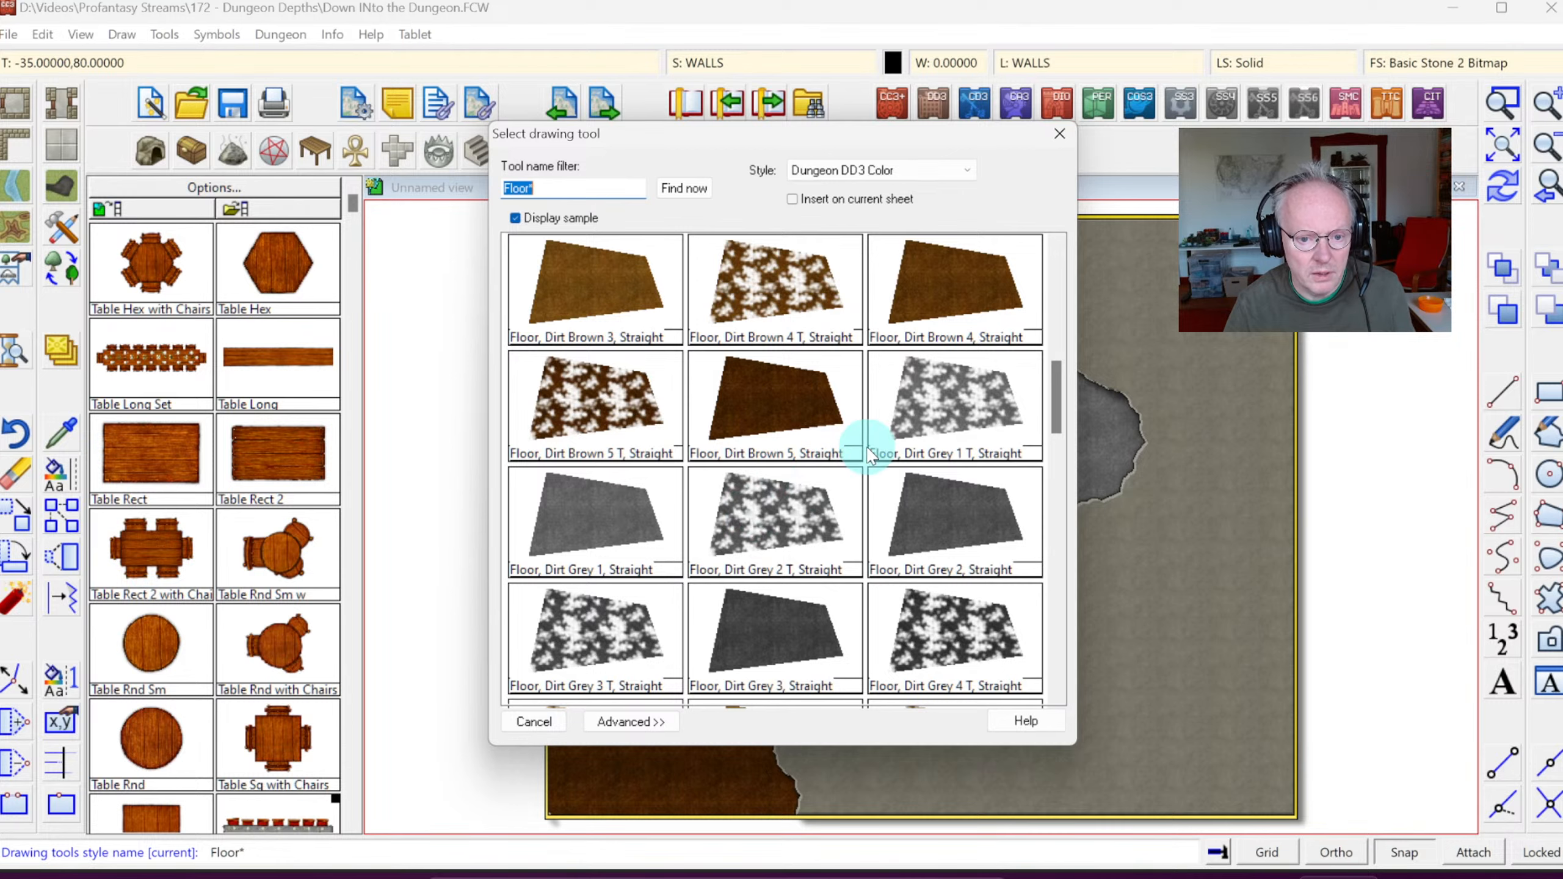
left_click(805, 512)
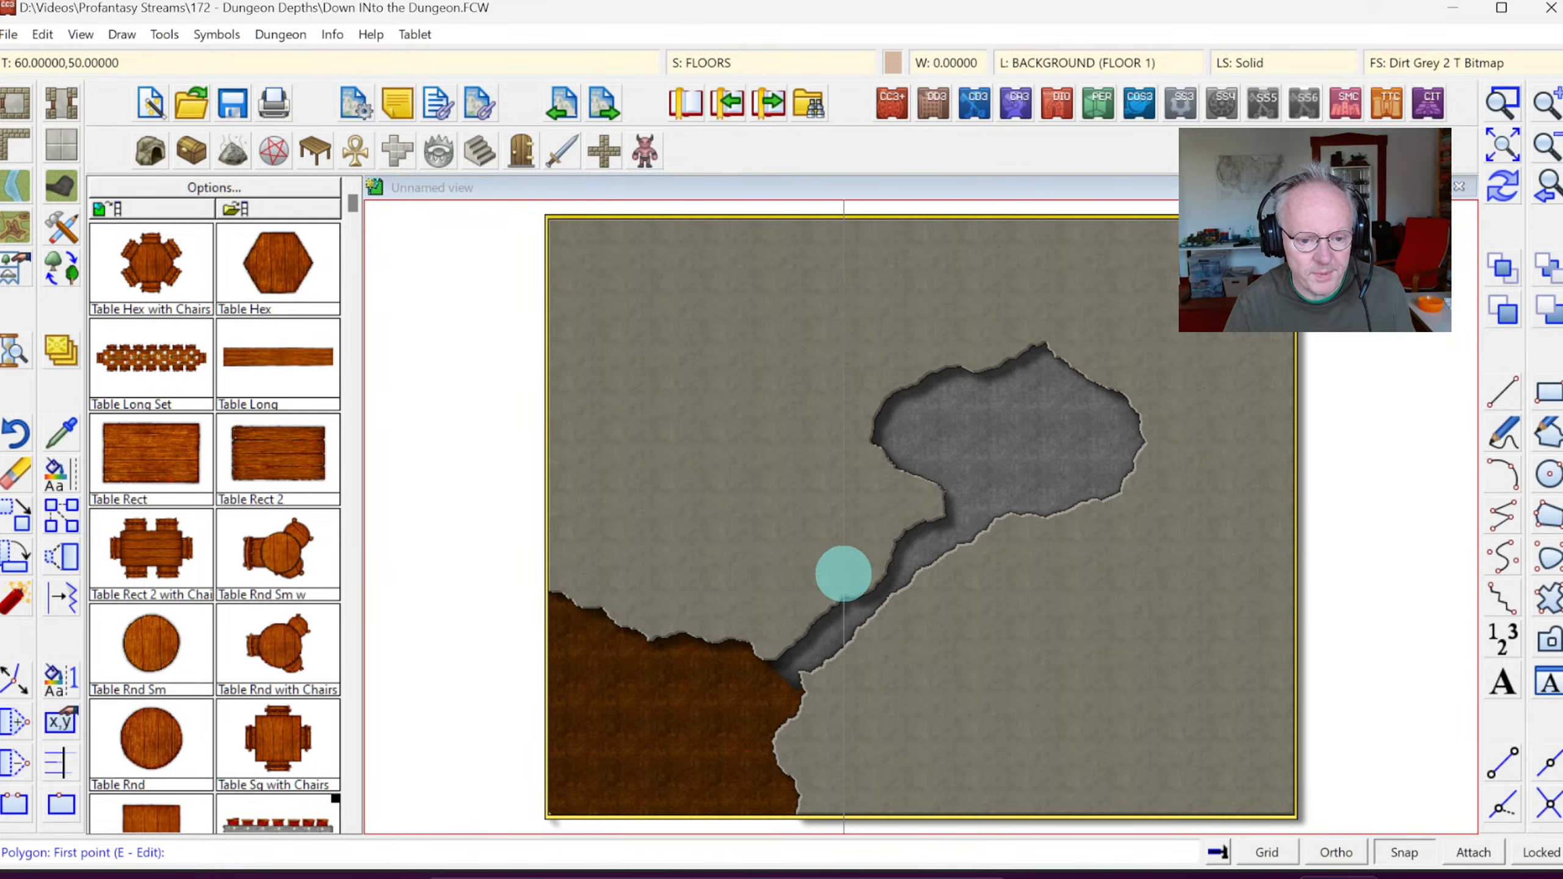
left_click(825, 575)
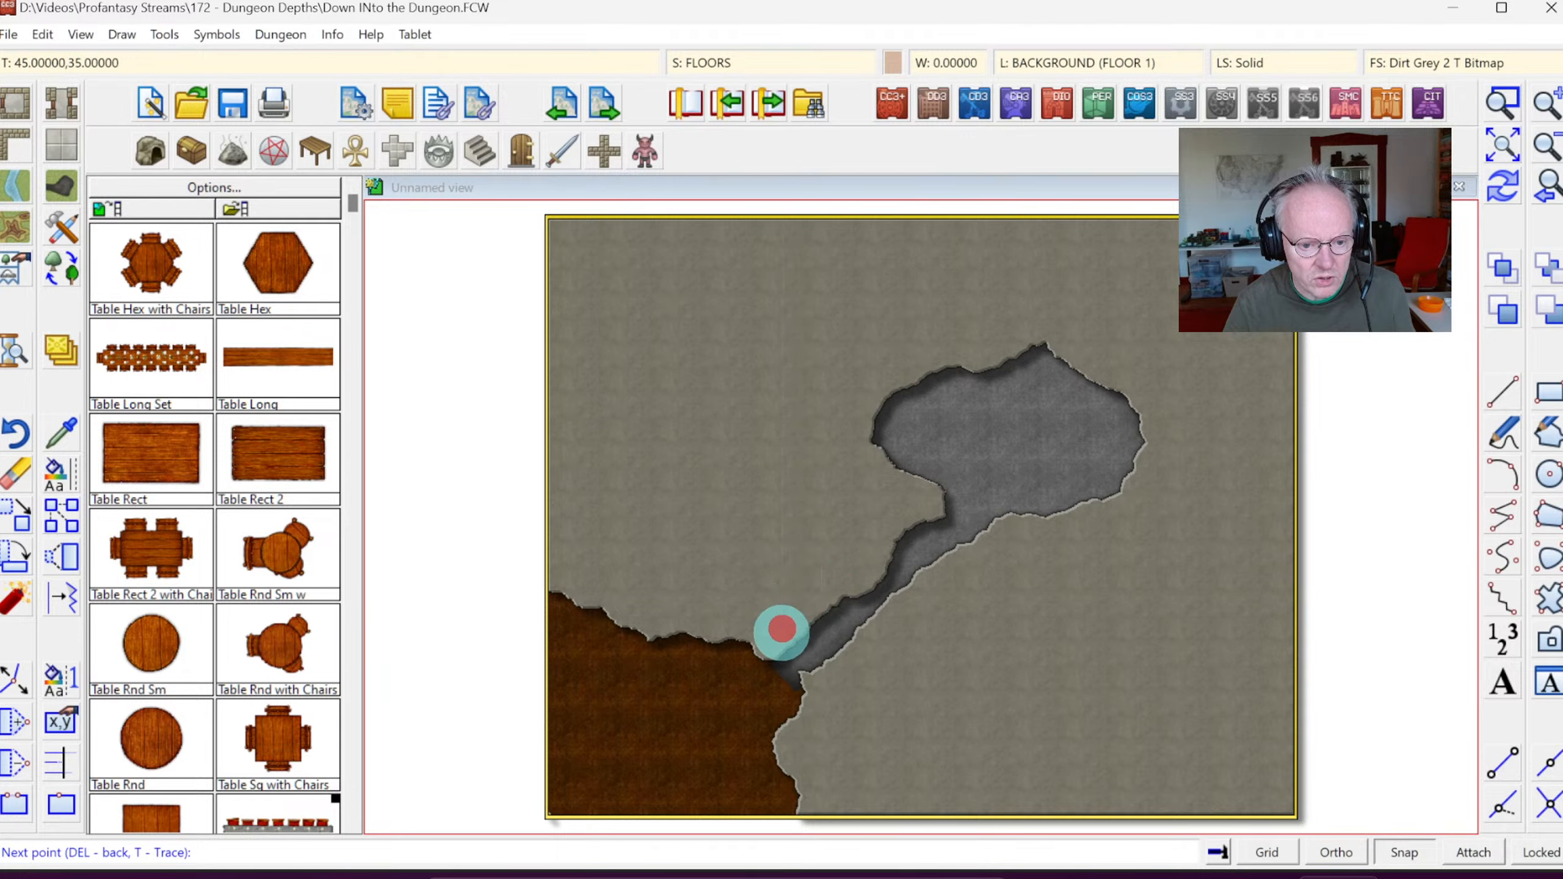
left_click(929, 619)
left_click(1018, 531)
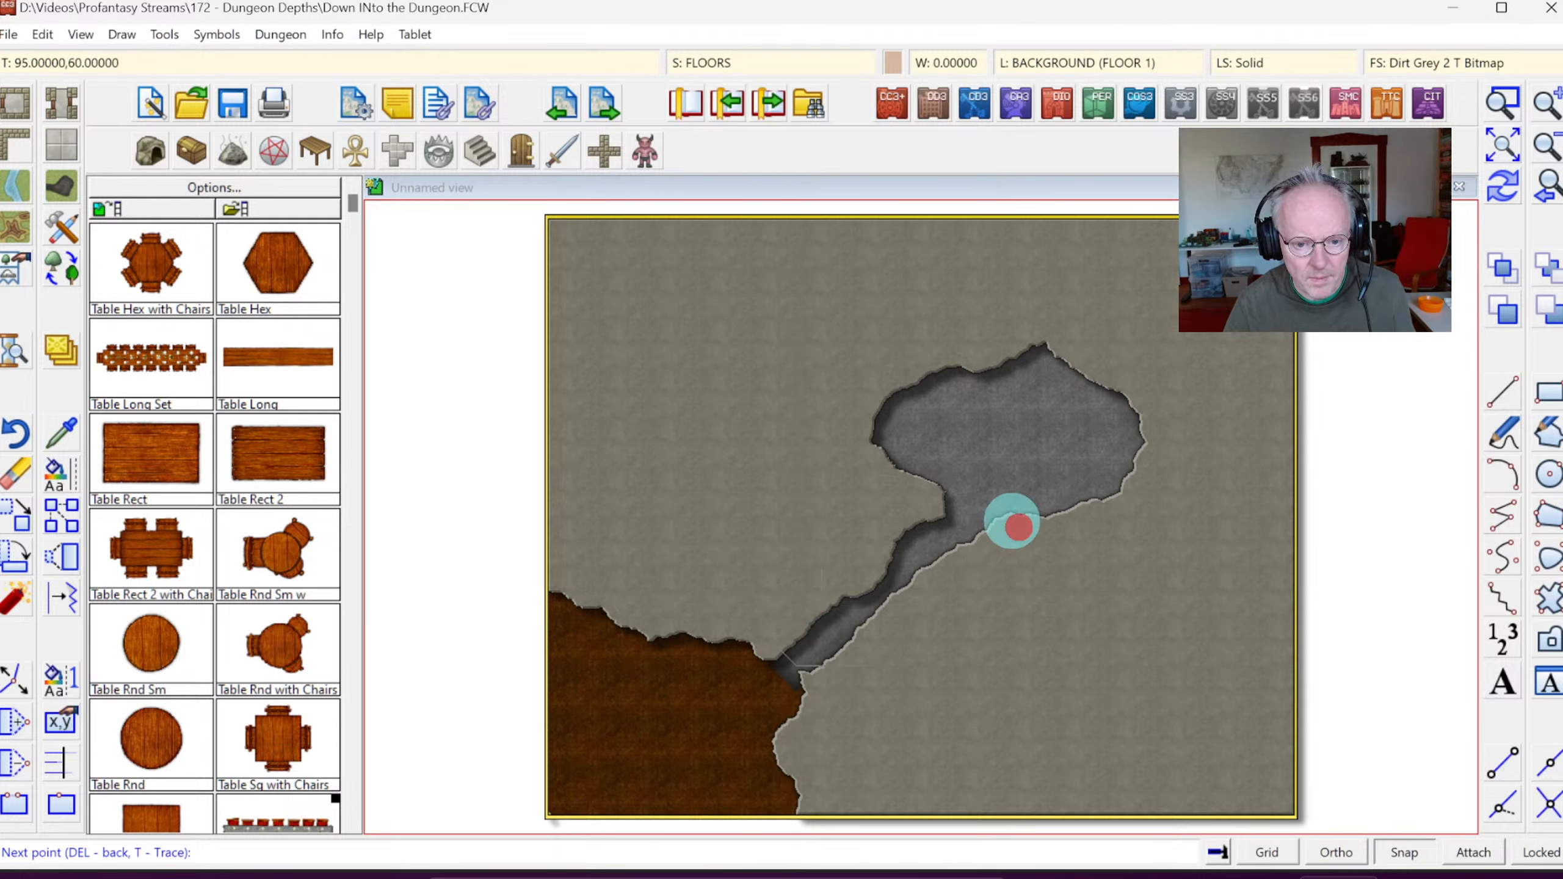
left_click(991, 516)
left_click(923, 502)
left_click(883, 501)
left_click(868, 529)
right_click(853, 553)
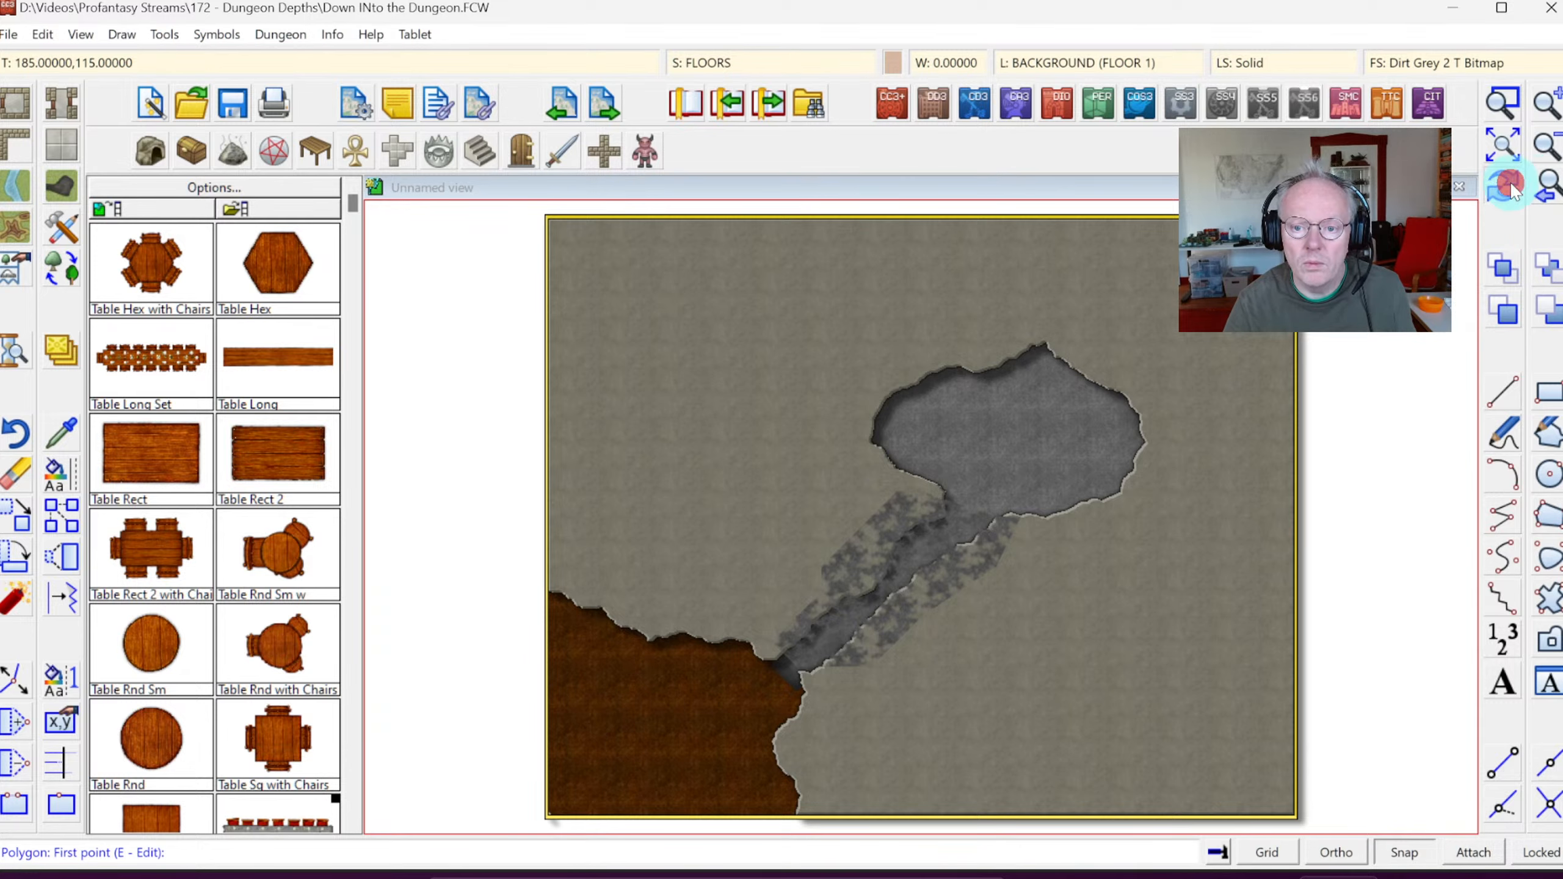
Step: Overlay most of the northeast cavern, except its upper-left part, with a Floor, Dirt Grey 3 T polygon and redraw the map
left_click(63, 229)
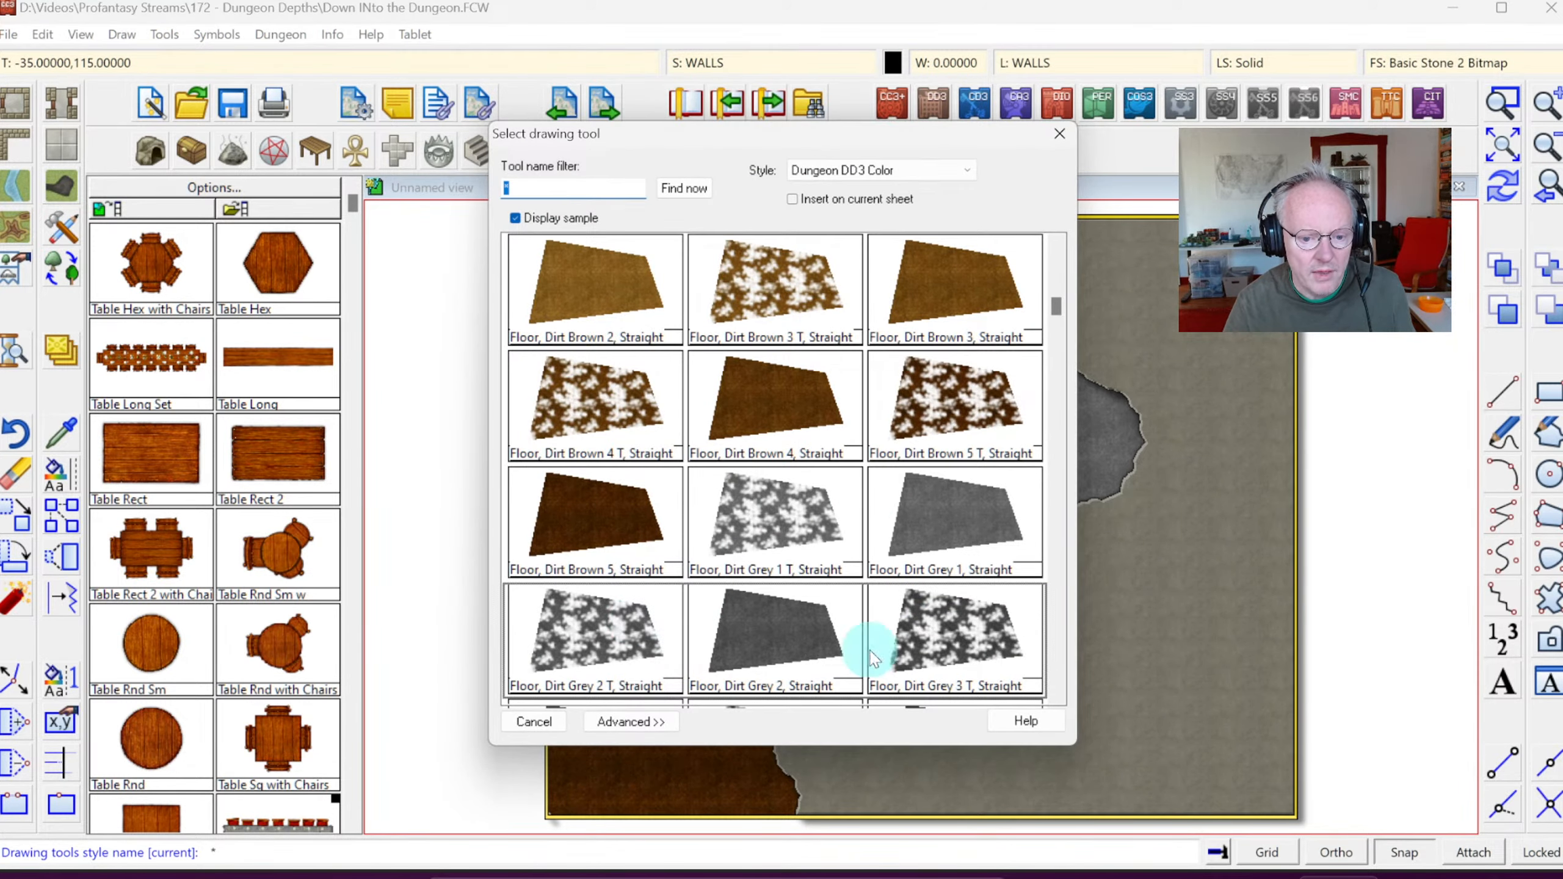
left_click(945, 632)
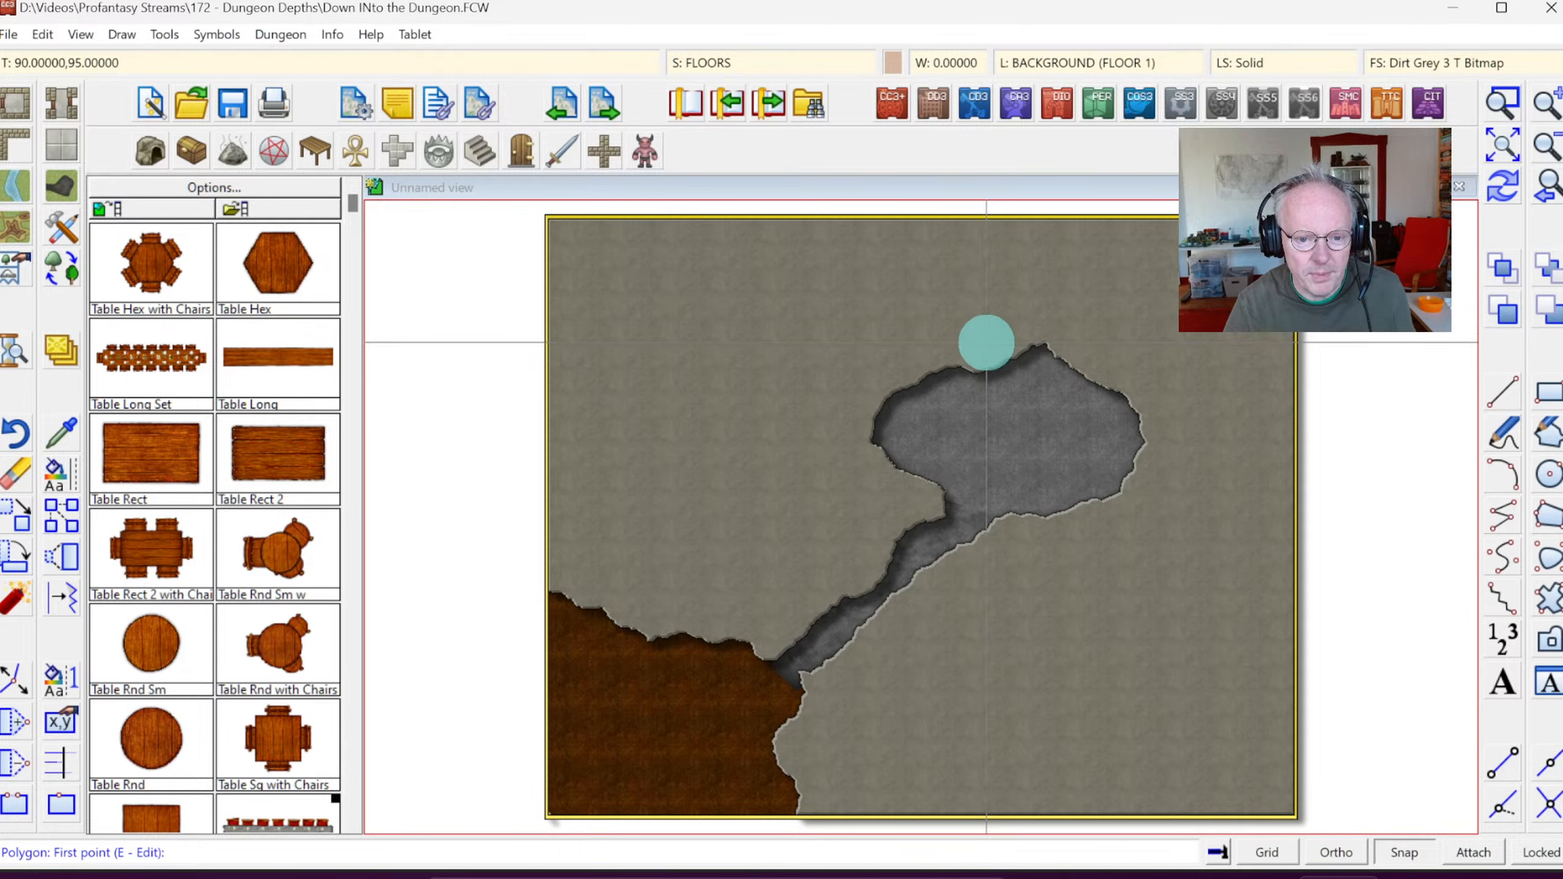
left_click(967, 354)
left_click(894, 449)
left_click(890, 472)
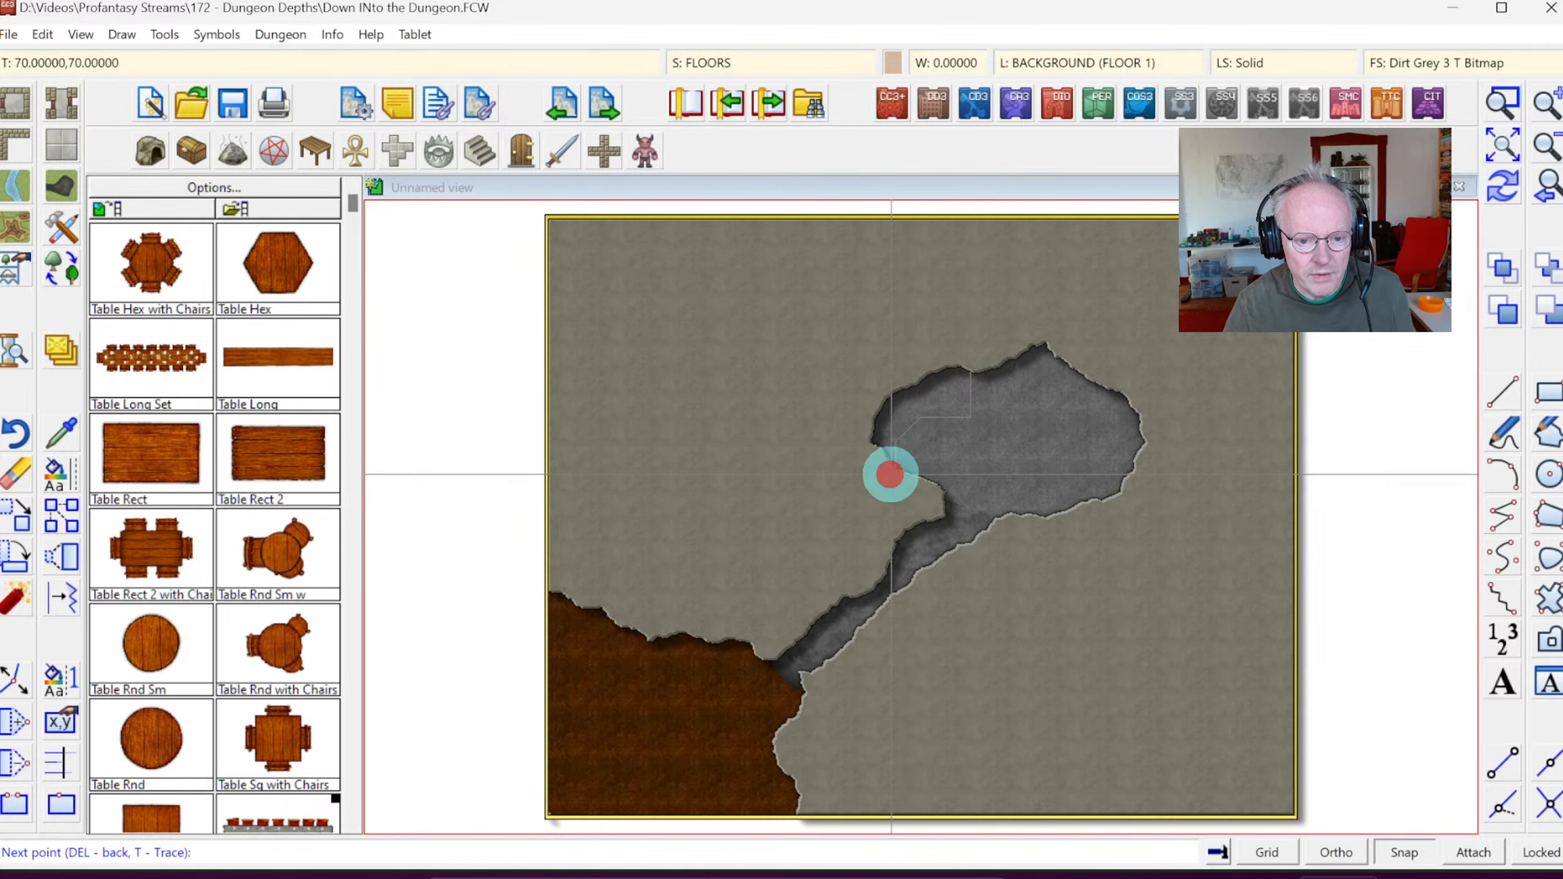
left_click(911, 487)
left_click(941, 499)
left_click(952, 516)
left_click(1002, 538)
left_click(1064, 541)
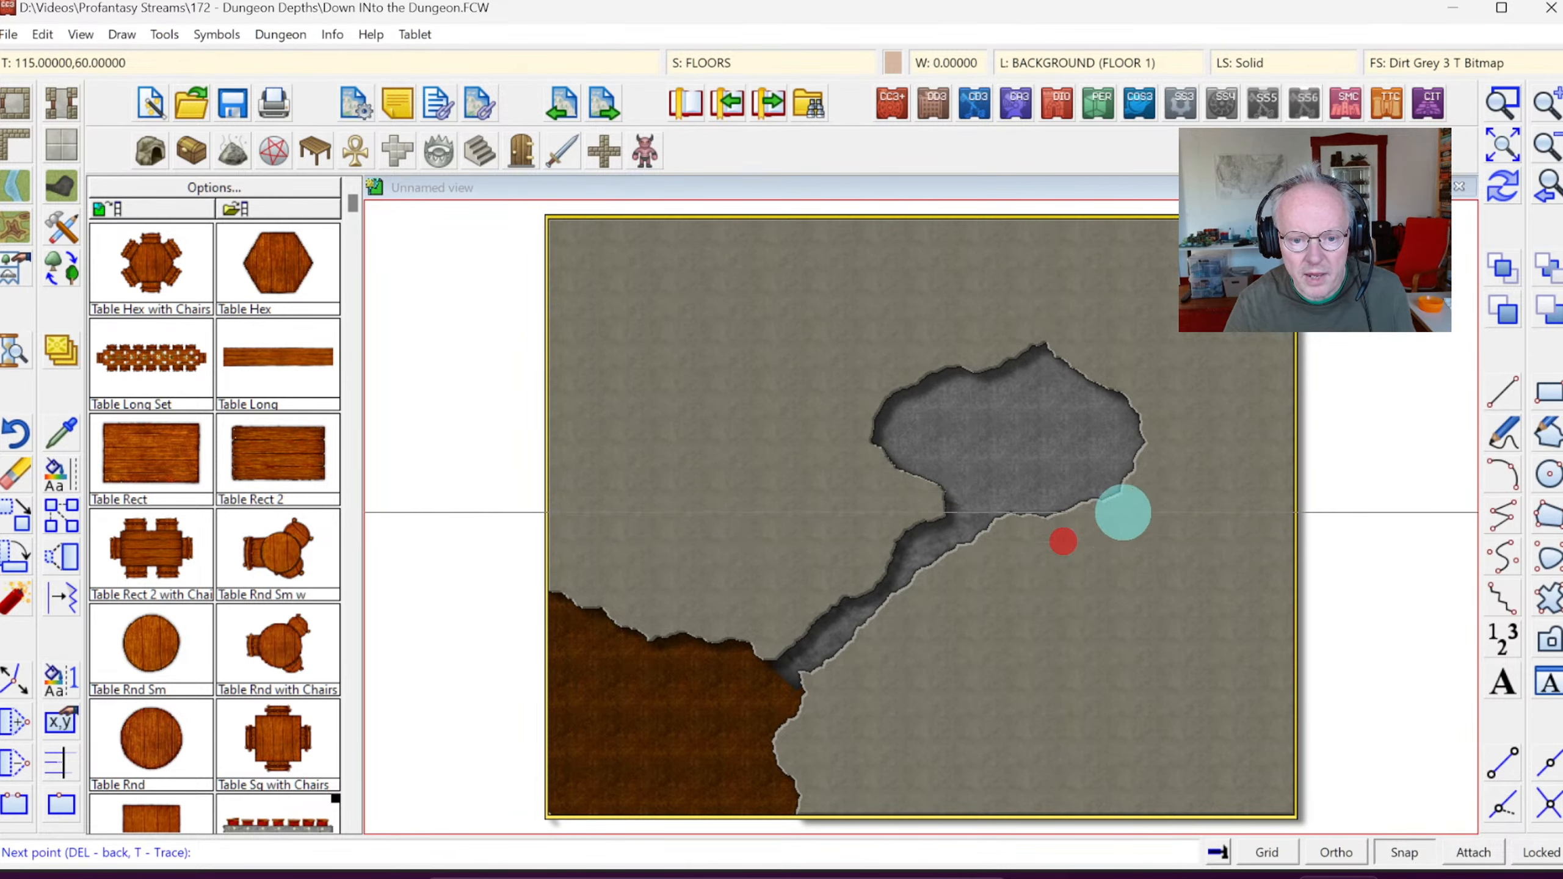
left_click(1152, 479)
left_click(1152, 384)
left_click(1081, 341)
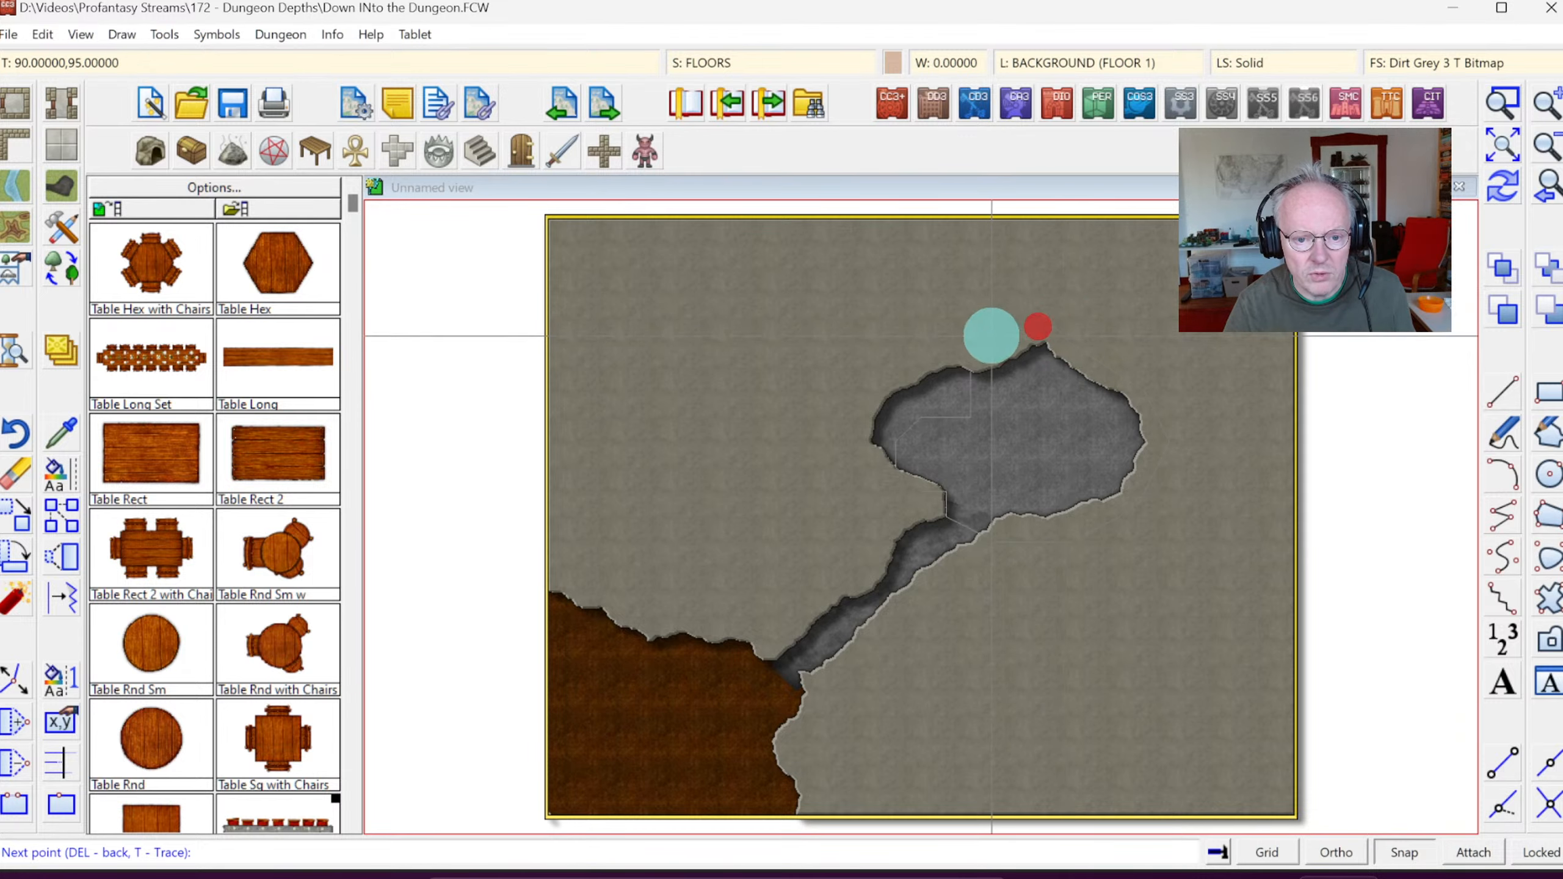
left_click(992, 343)
right_click(991, 342)
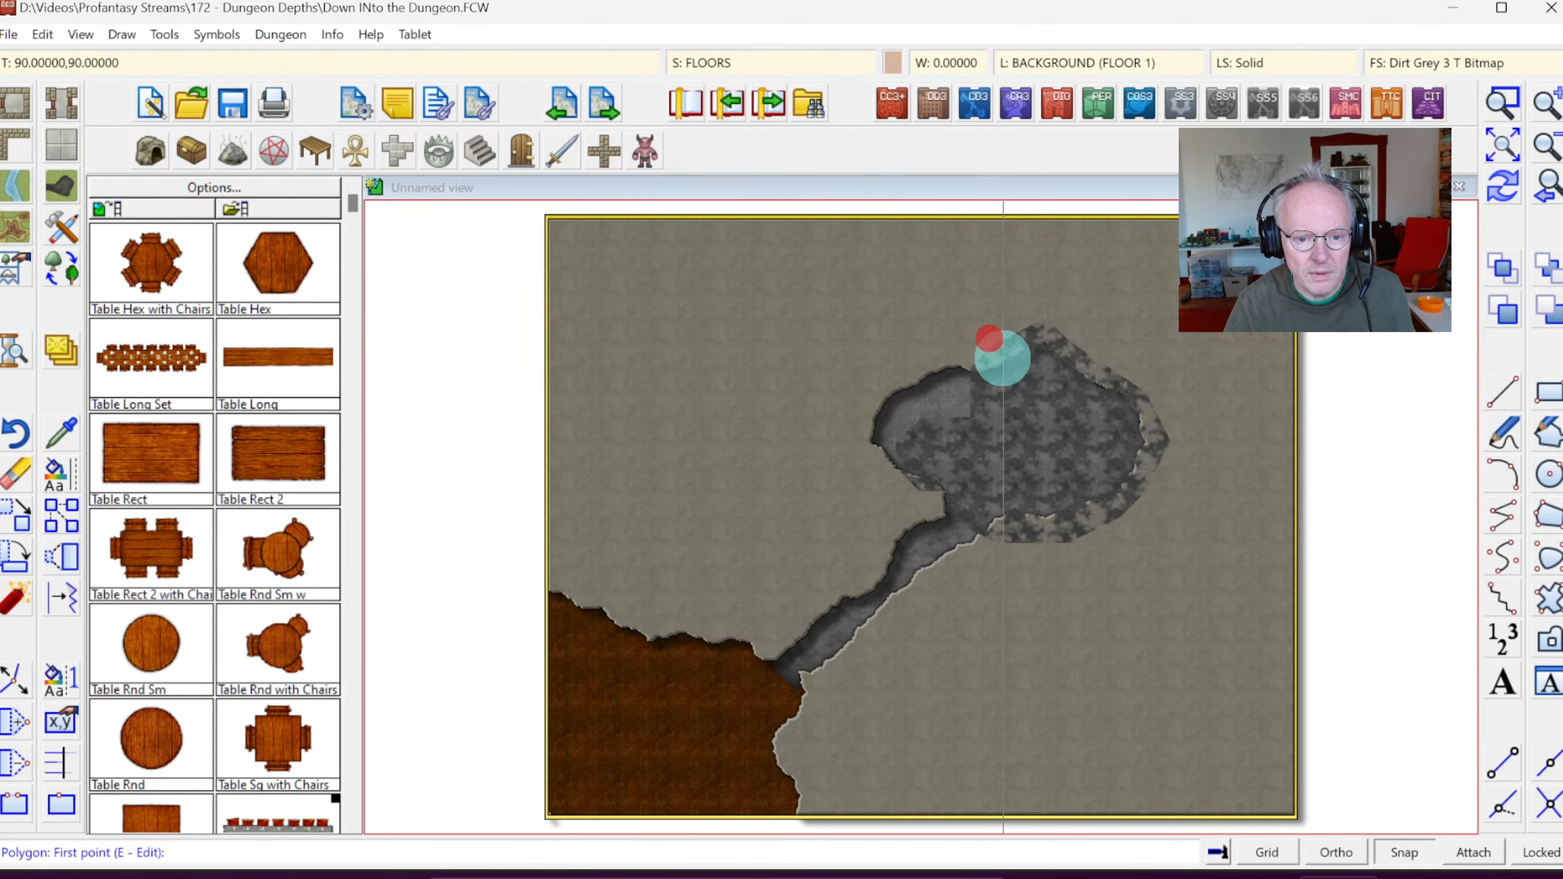
left_click(1502, 185)
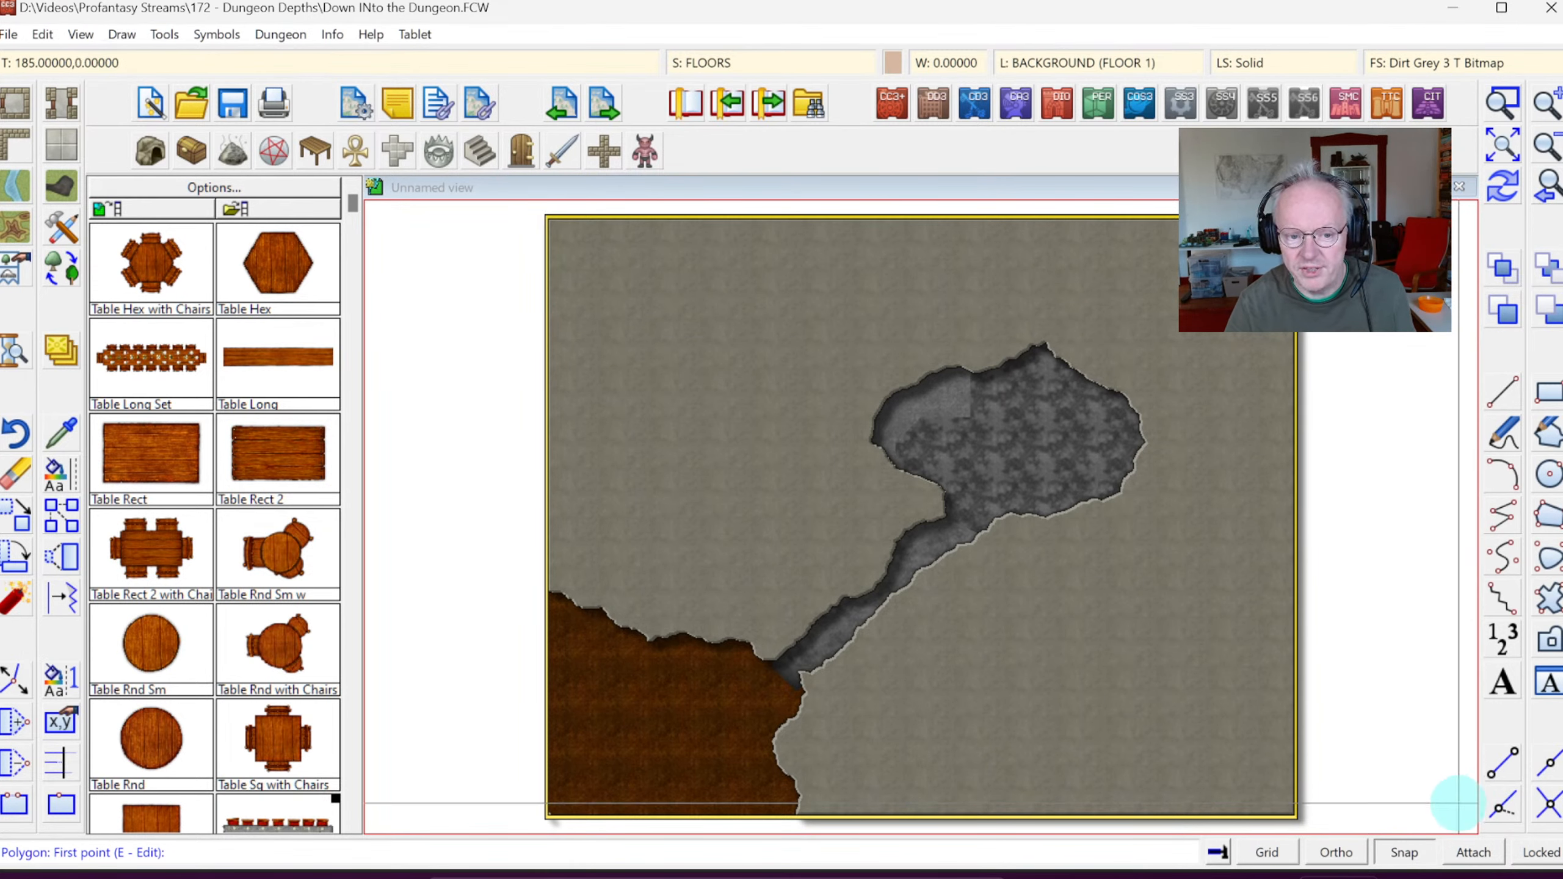
Step: With snap off, reshape the stepped upper-left edge of the Dirt Grey 3 T floor polygon, redraw the map and end the command
left_click(1403, 857)
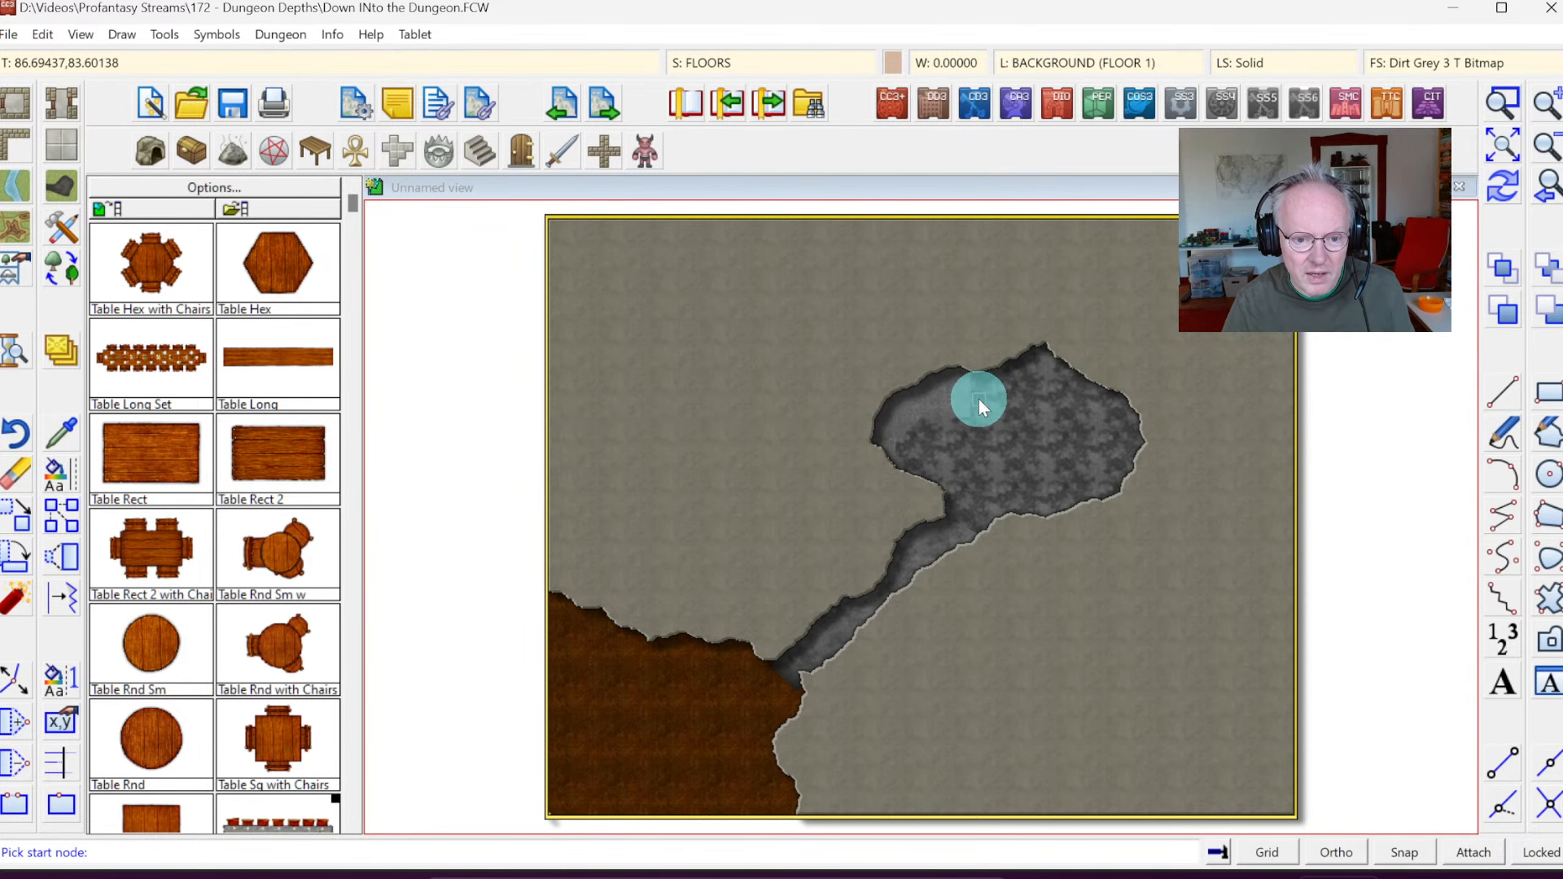
left_click(948, 380)
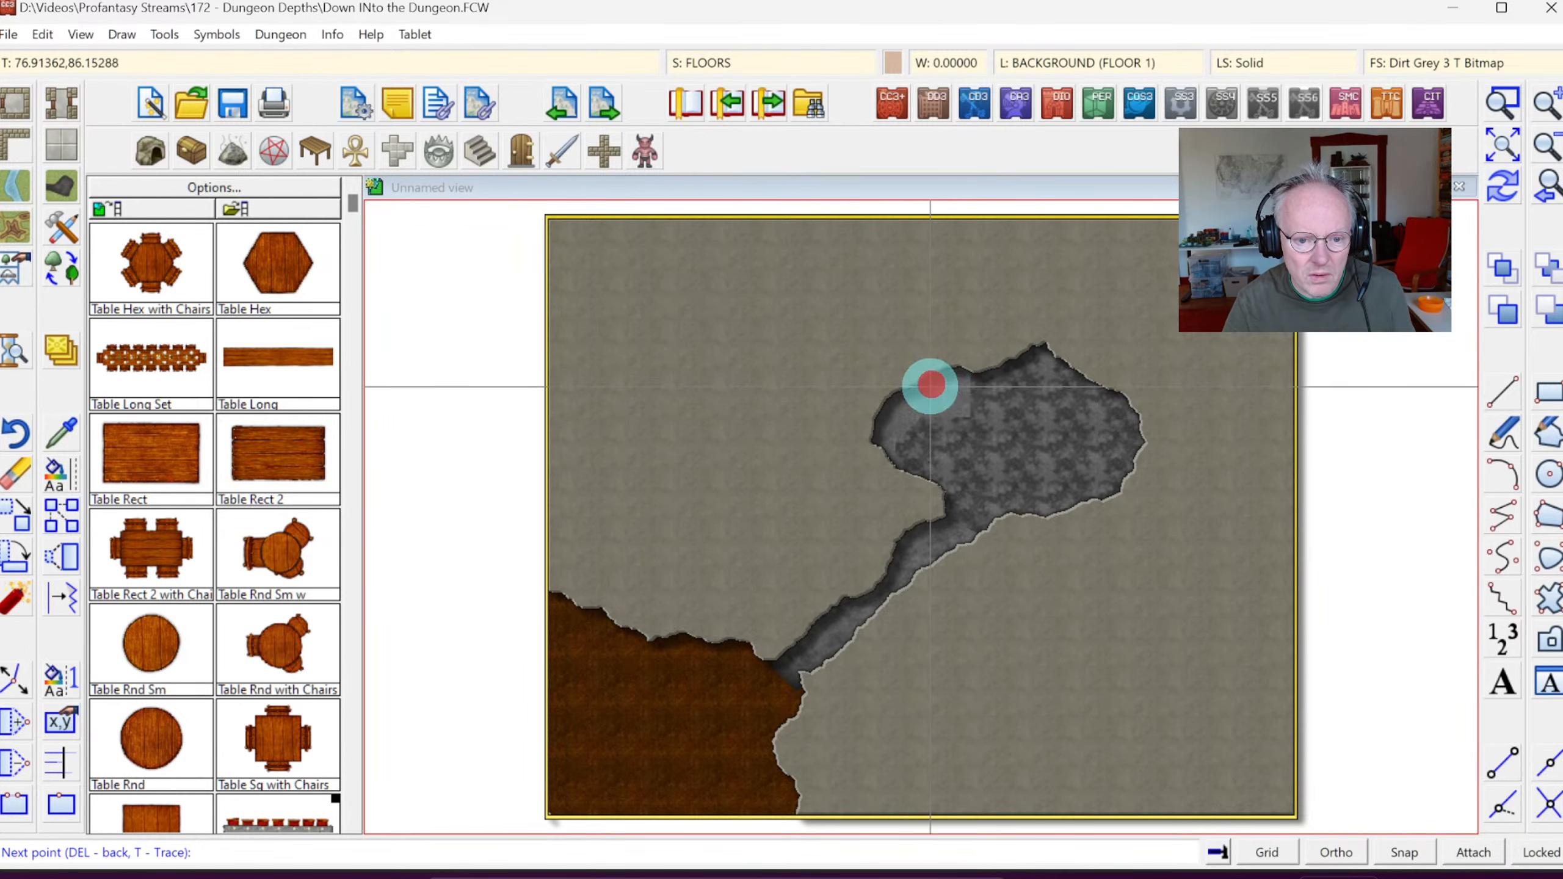
key("t")
left_click(902, 425)
left_click(904, 432)
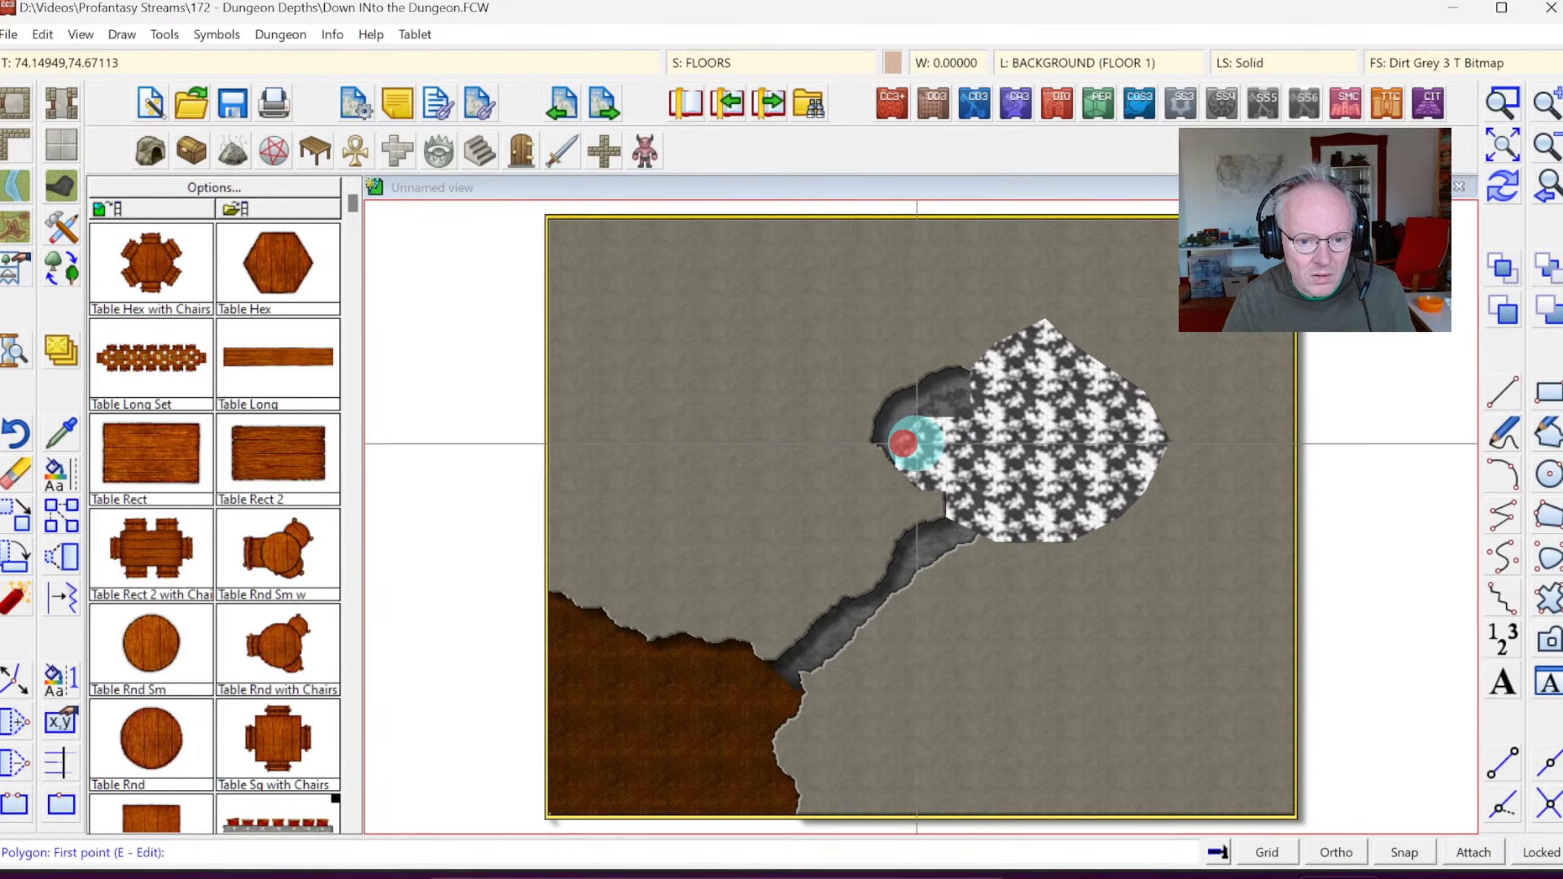
left_click(1501, 181)
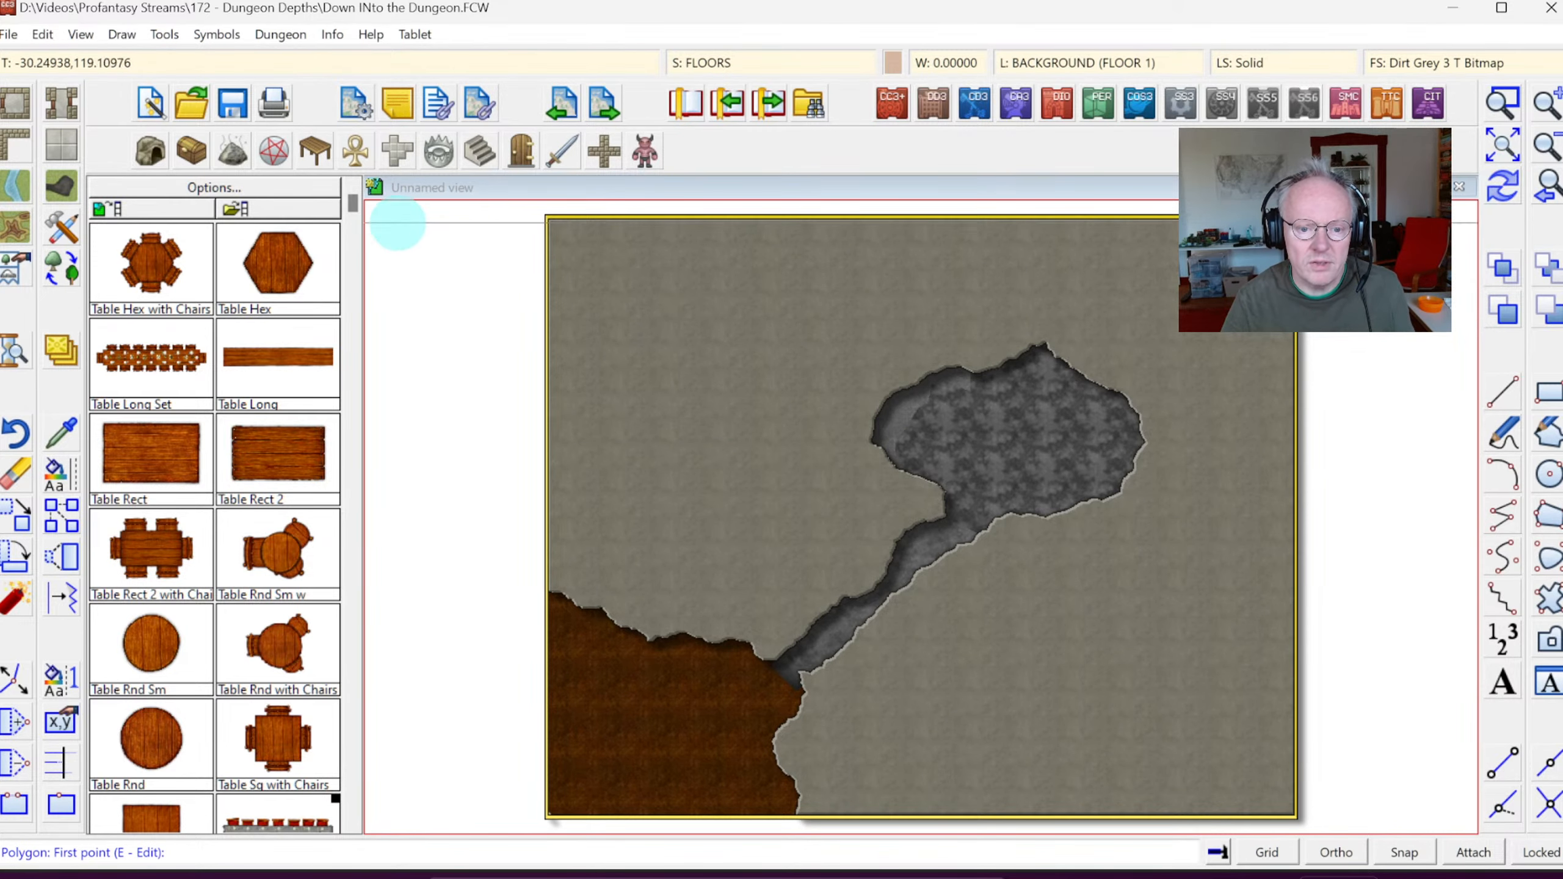
right_click(660, 359)
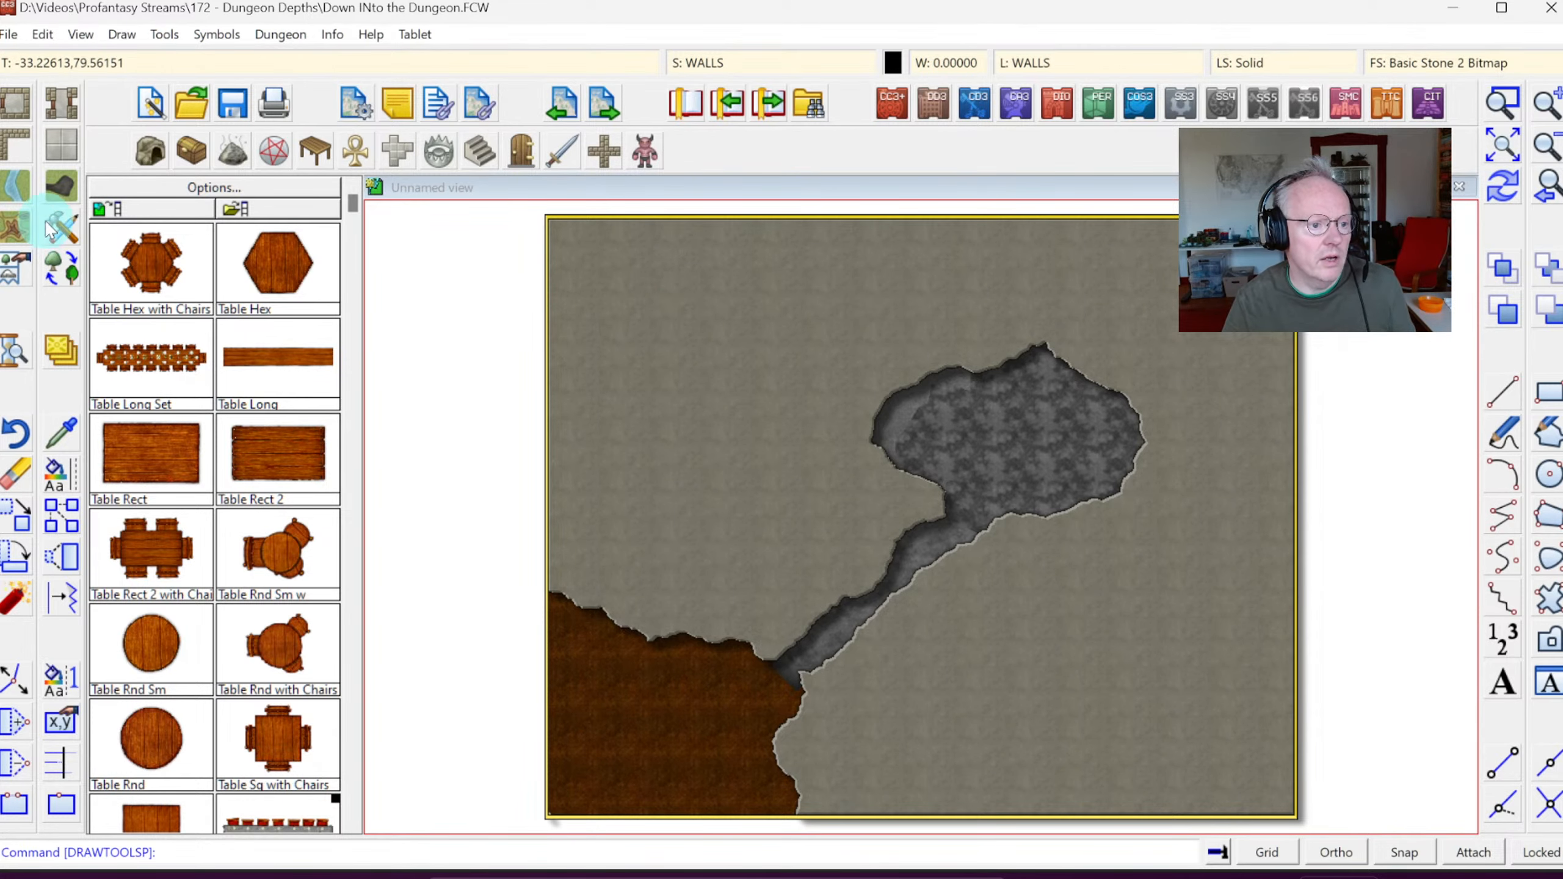
left_click(64, 228)
left_click(1054, 514)
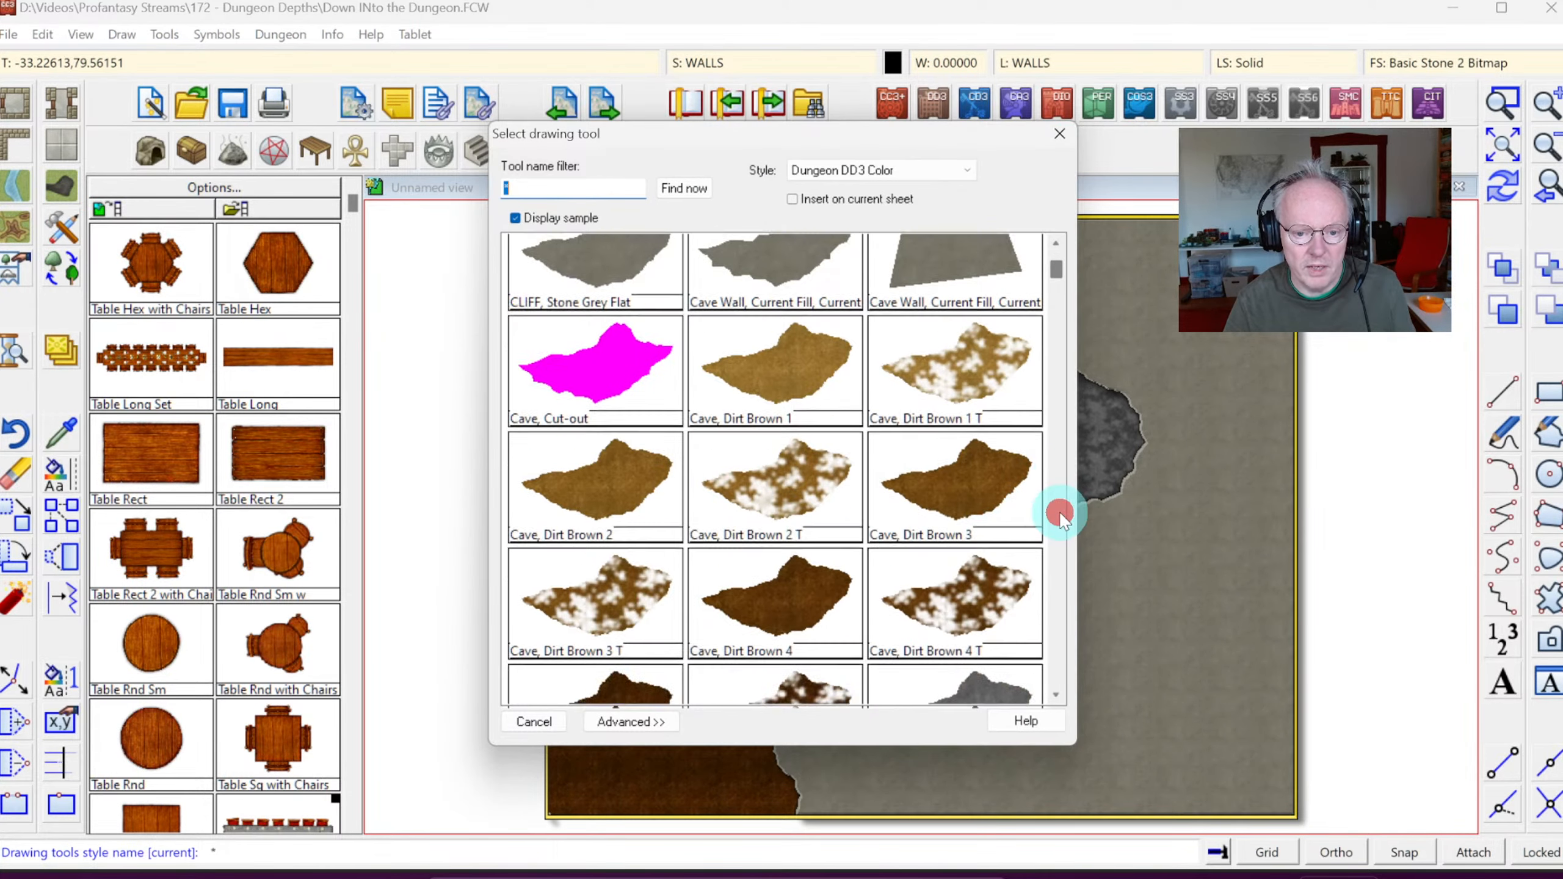
key("Escape")
Step: Overlay the middle of the northeast cavern with a Floor, Dirt Grey 4 T, Straight polygon, redraw the map and end the command
left_click(56, 136)
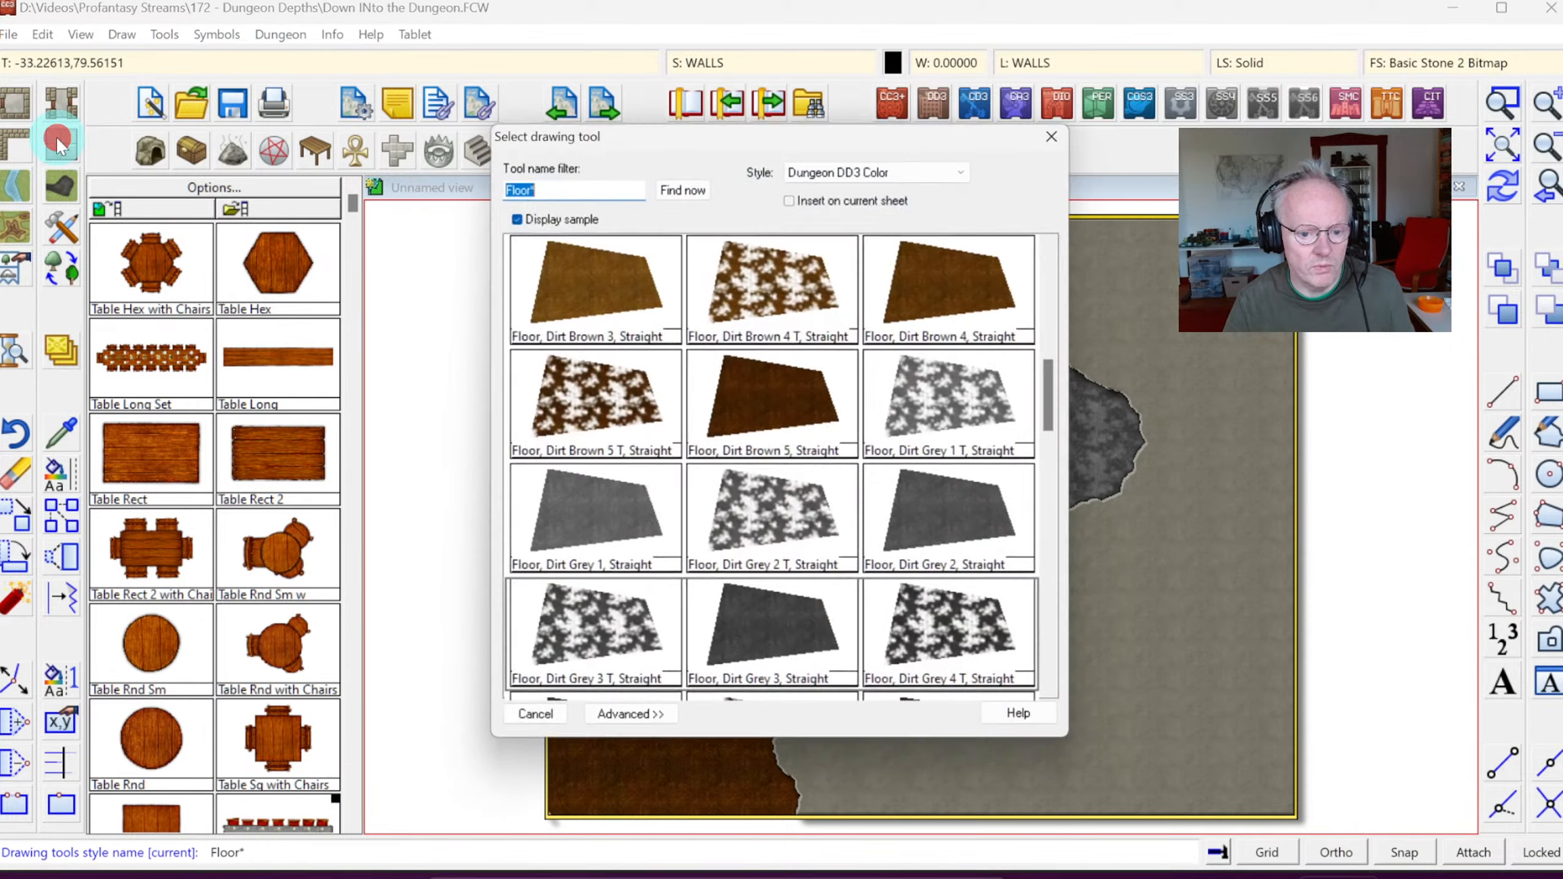
left_click(983, 650)
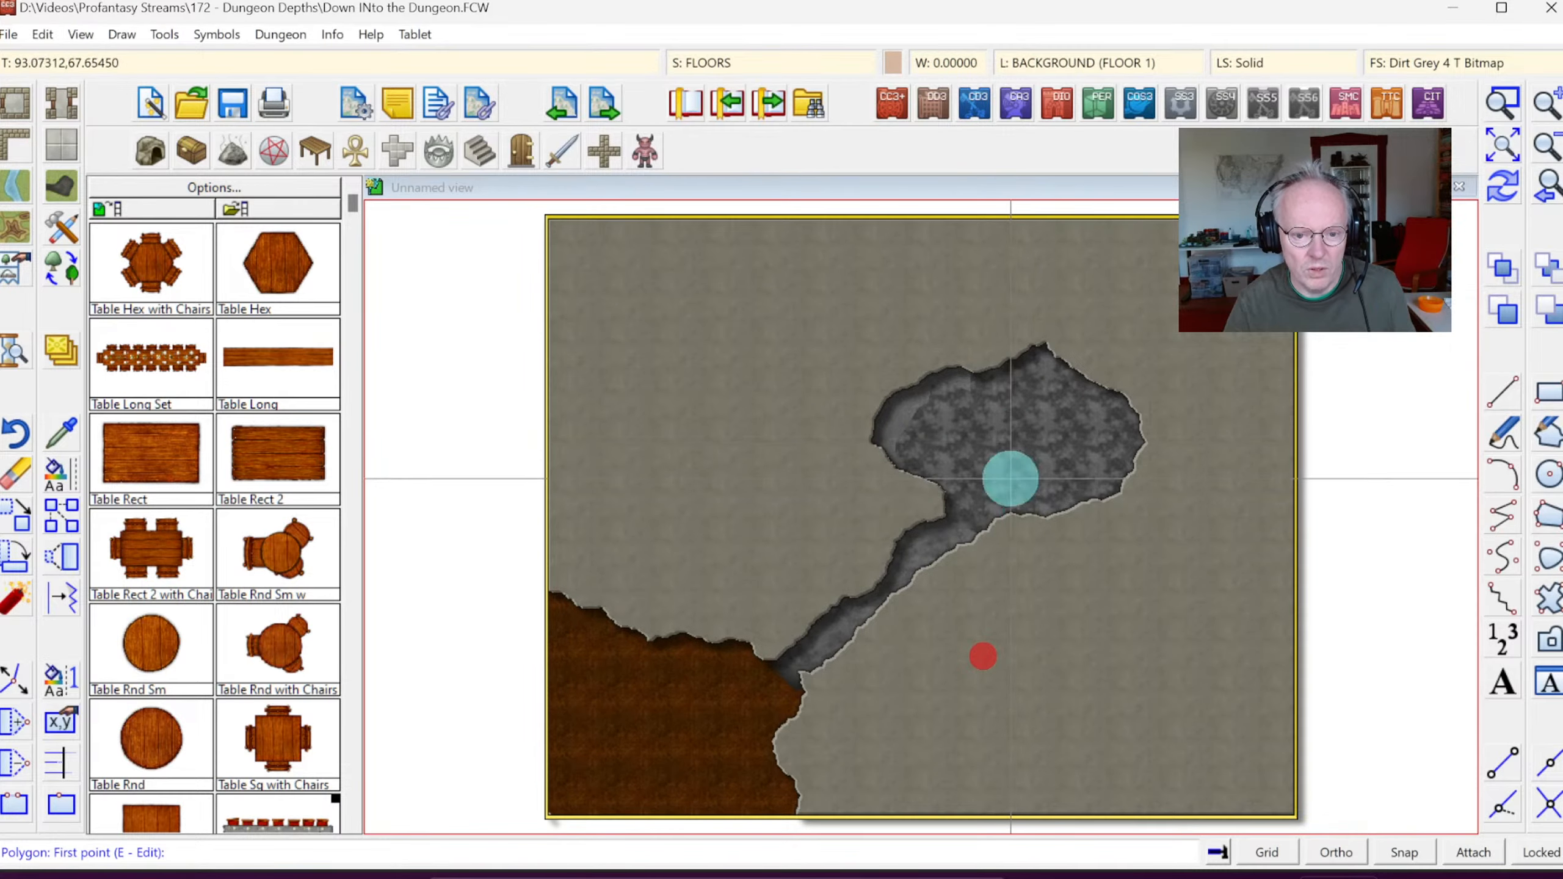
left_click(1016, 416)
left_click(998, 466)
left_click(1032, 486)
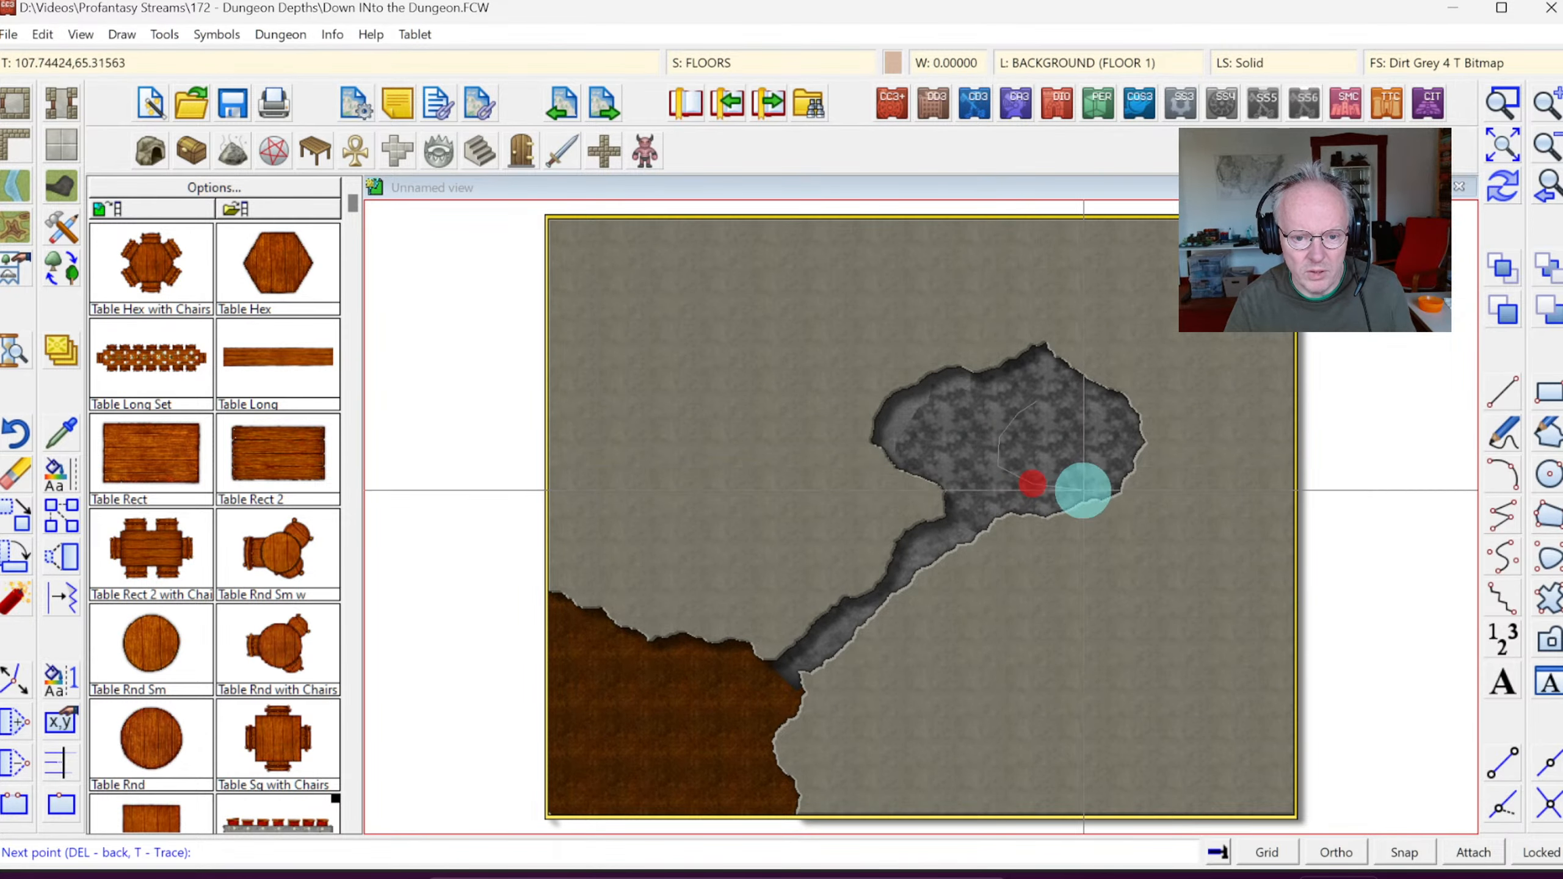
left_click(1095, 451)
left_click(1040, 399)
right_click(1040, 399)
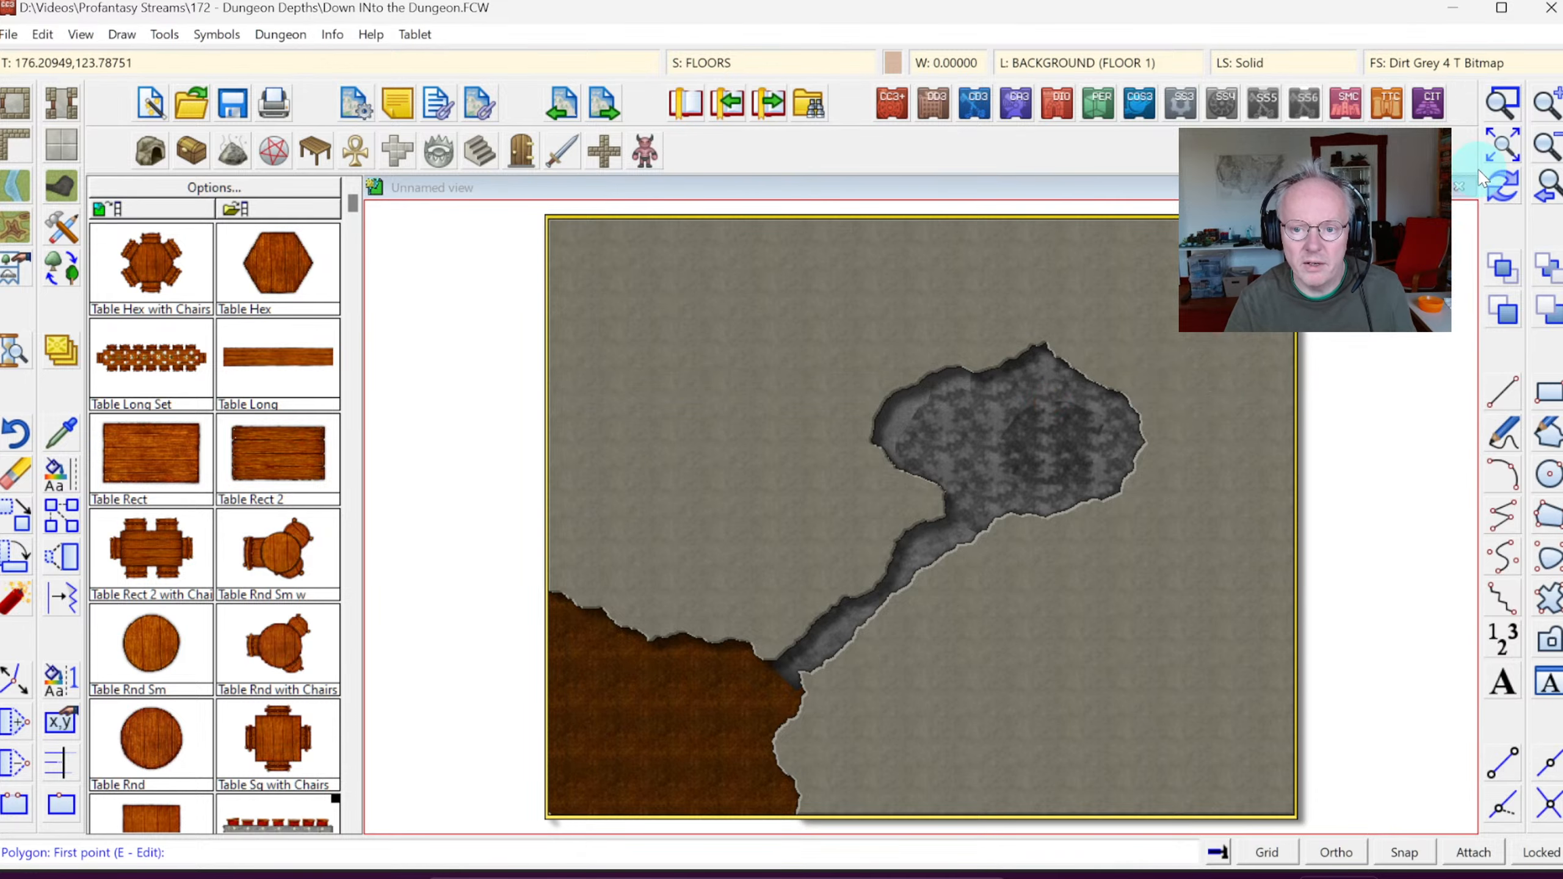
left_click(1504, 187)
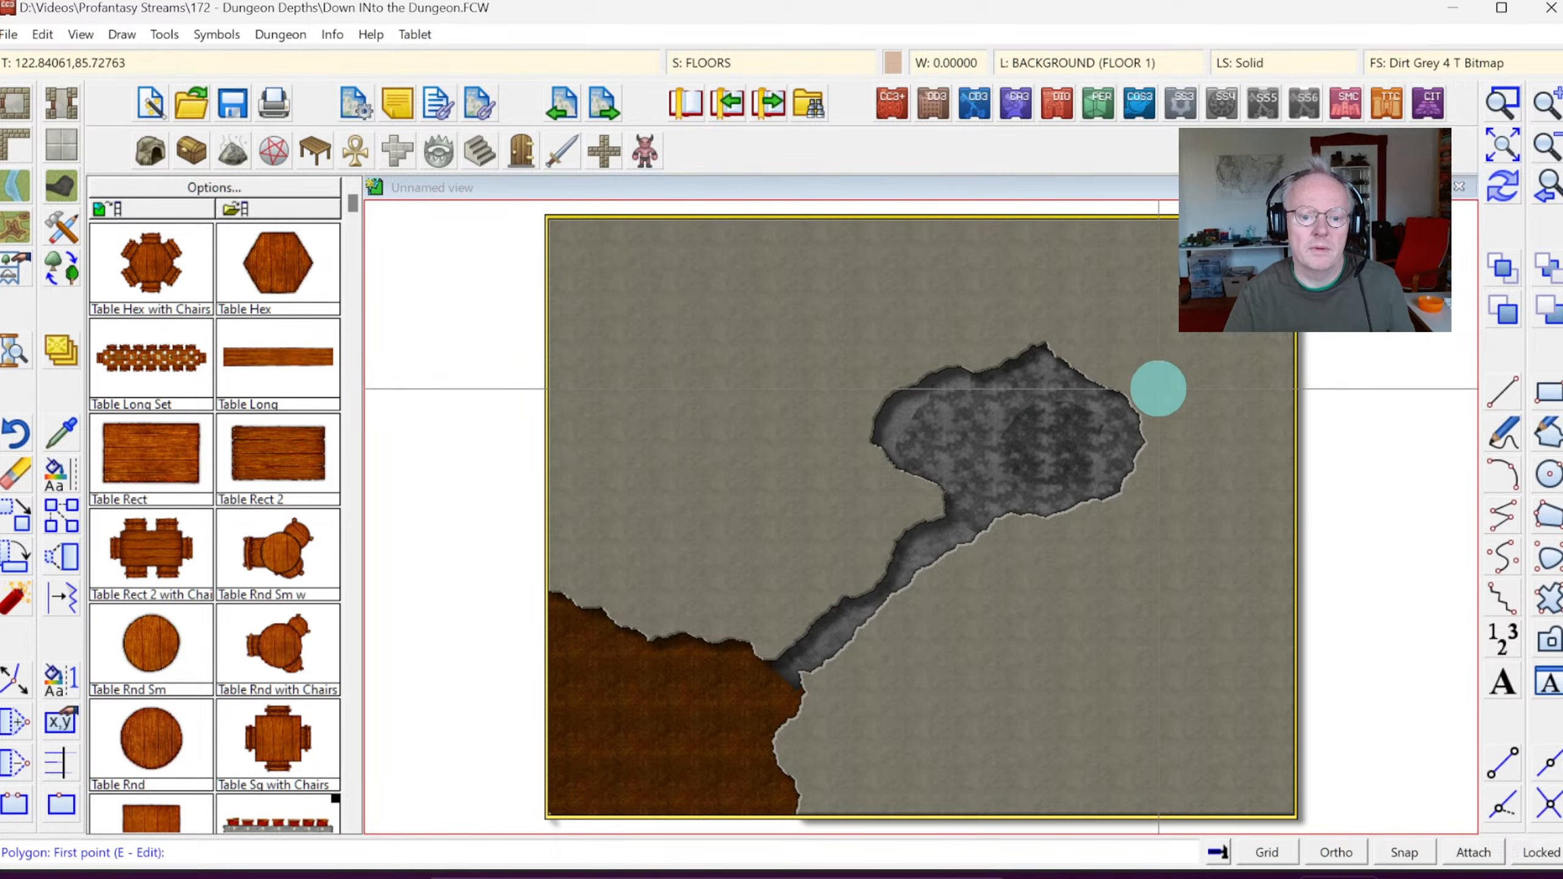
right_click(1159, 387)
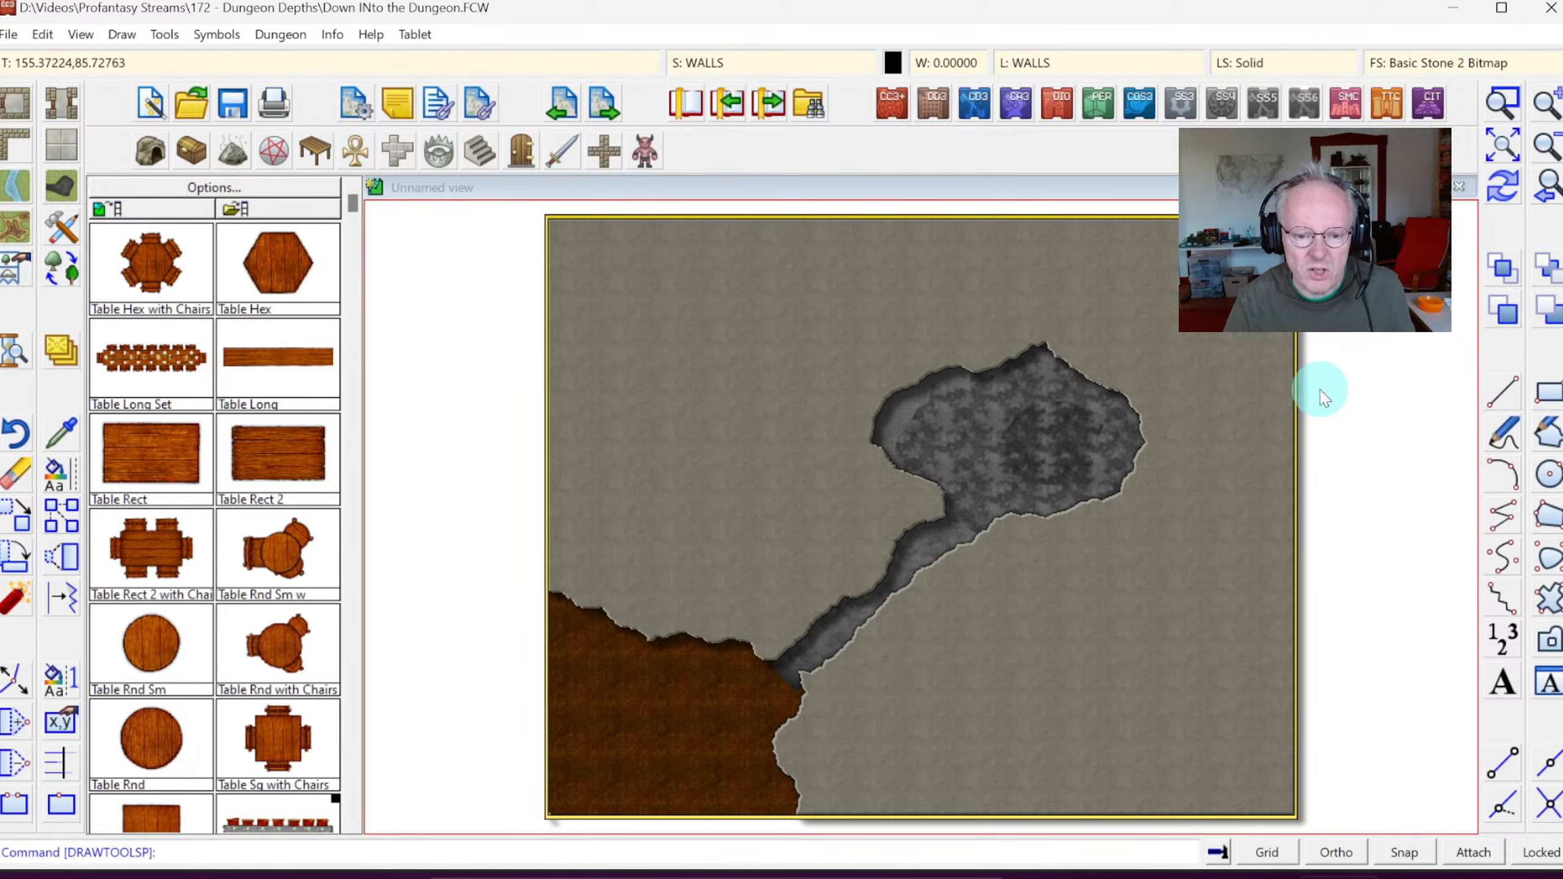
Step: Erase the Dirt Grey 4 T floor polygon from the northeast cavern and redraw the map
left_click(1504, 102)
left_click(845, 355)
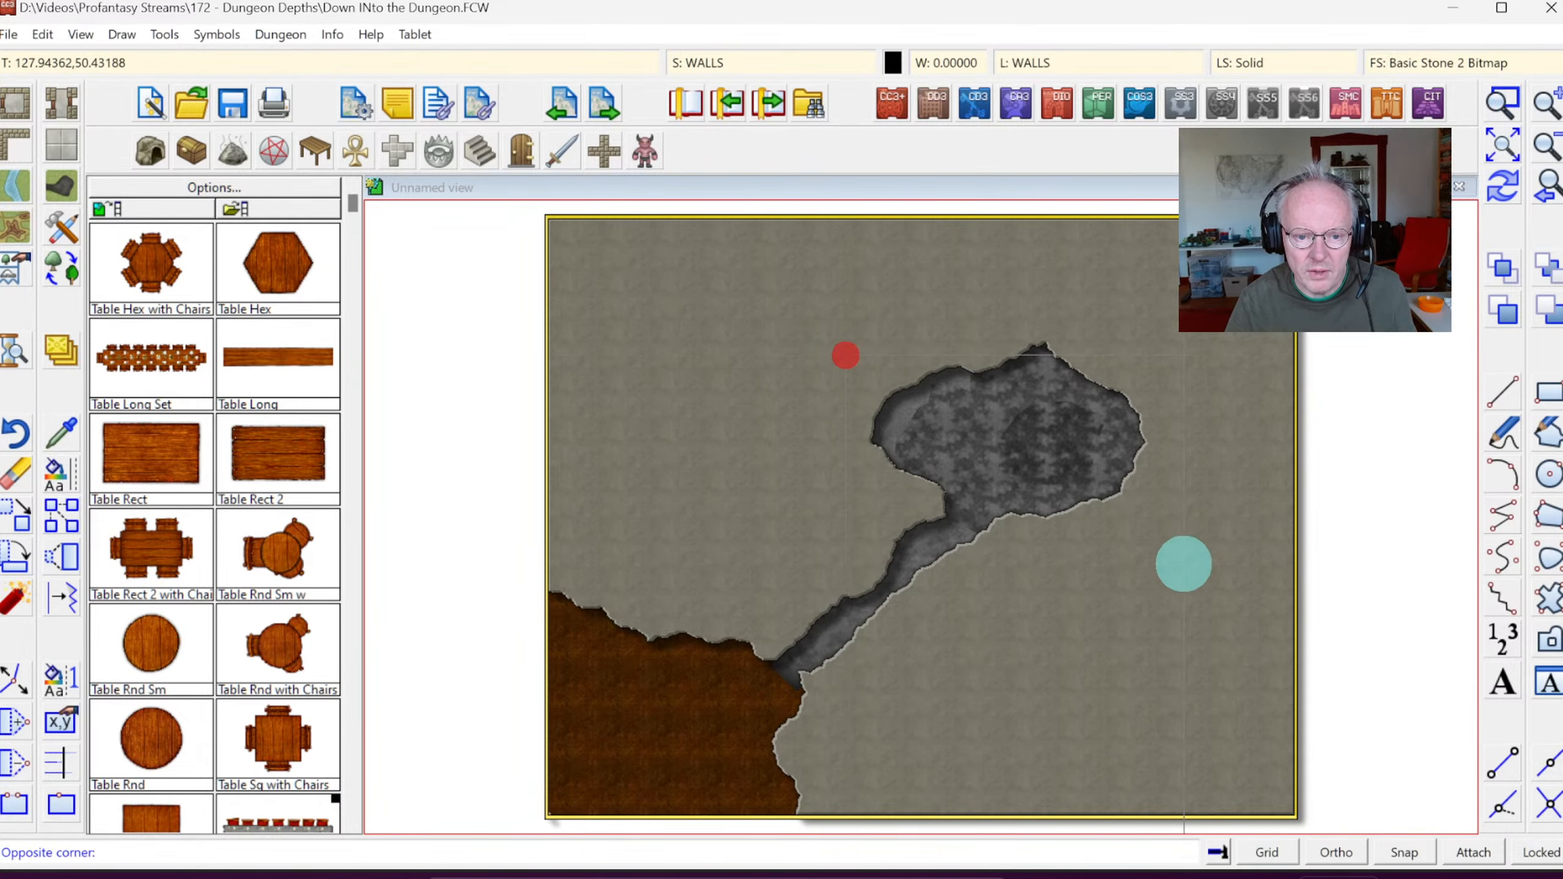
left_click(1183, 564)
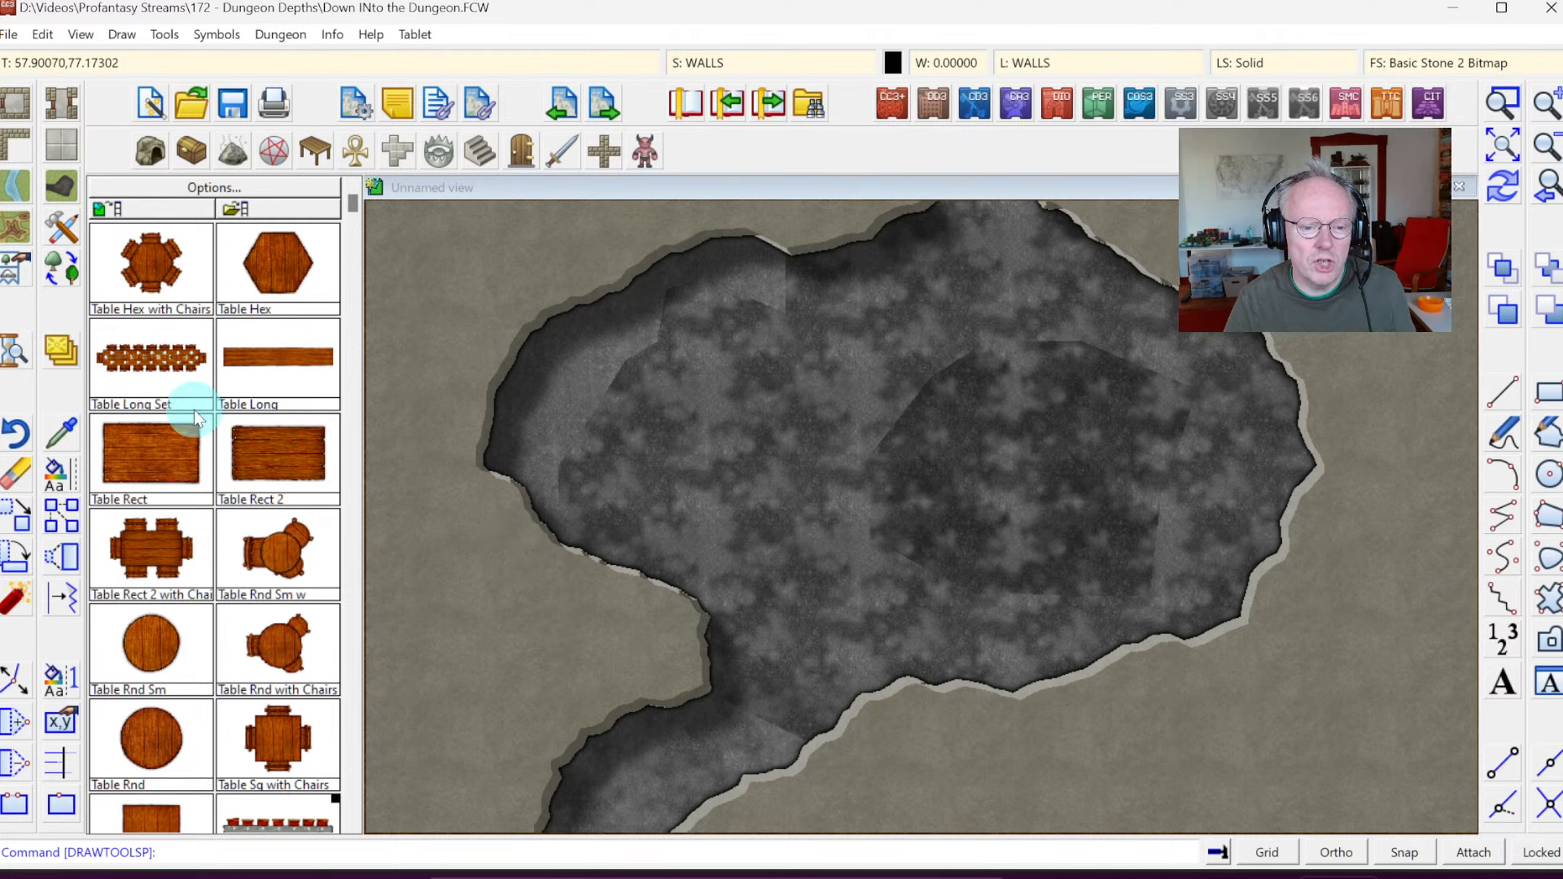
left_click(5, 471)
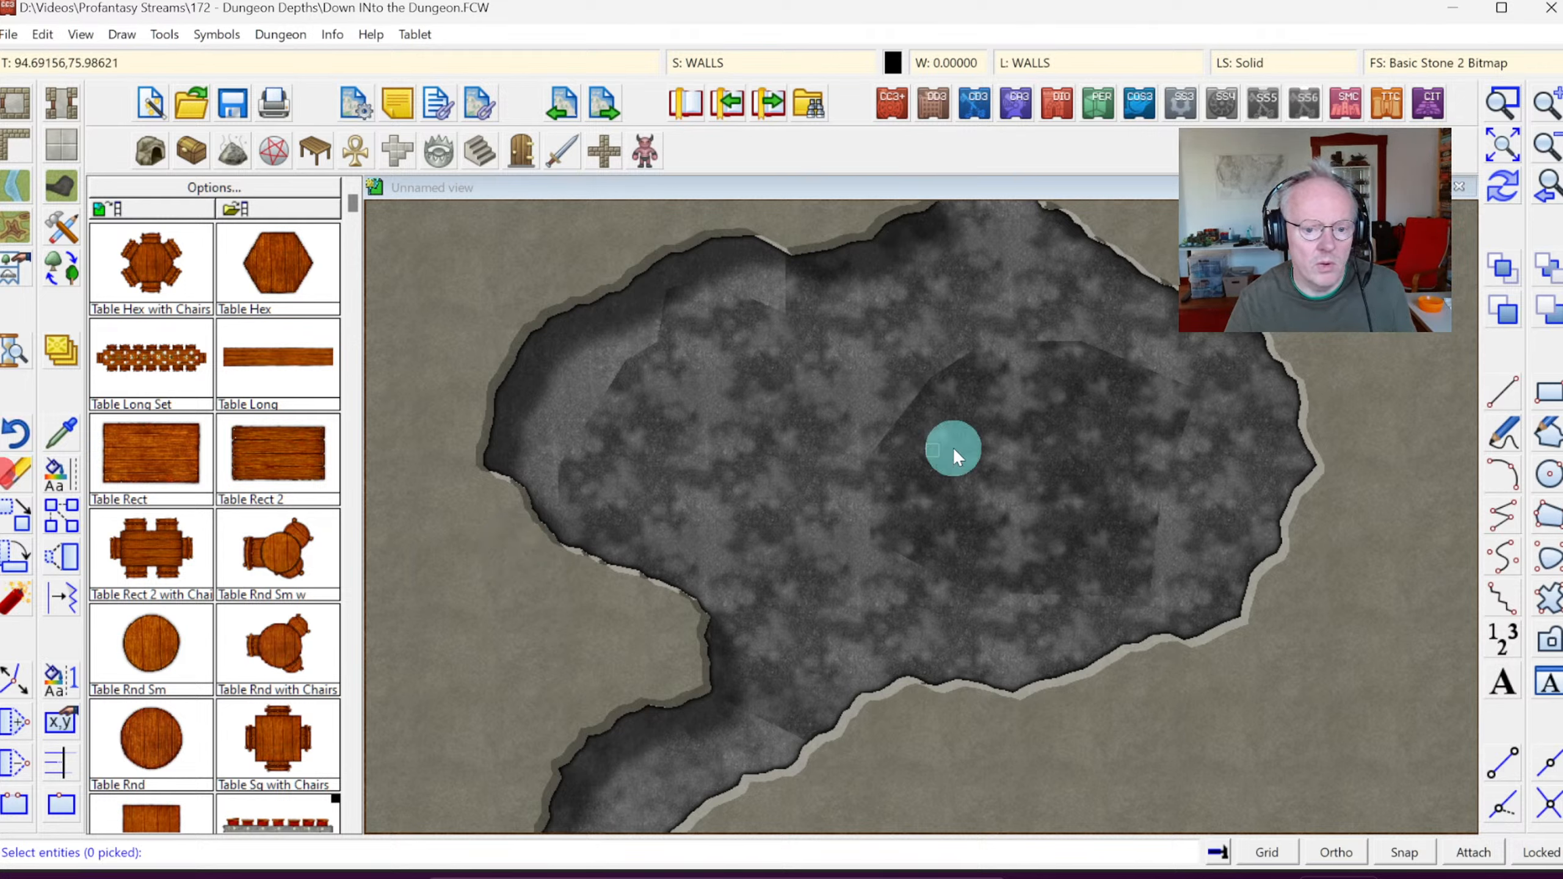
left_click(911, 374)
left_click(966, 397)
right_click(967, 423)
left_click(1021, 431)
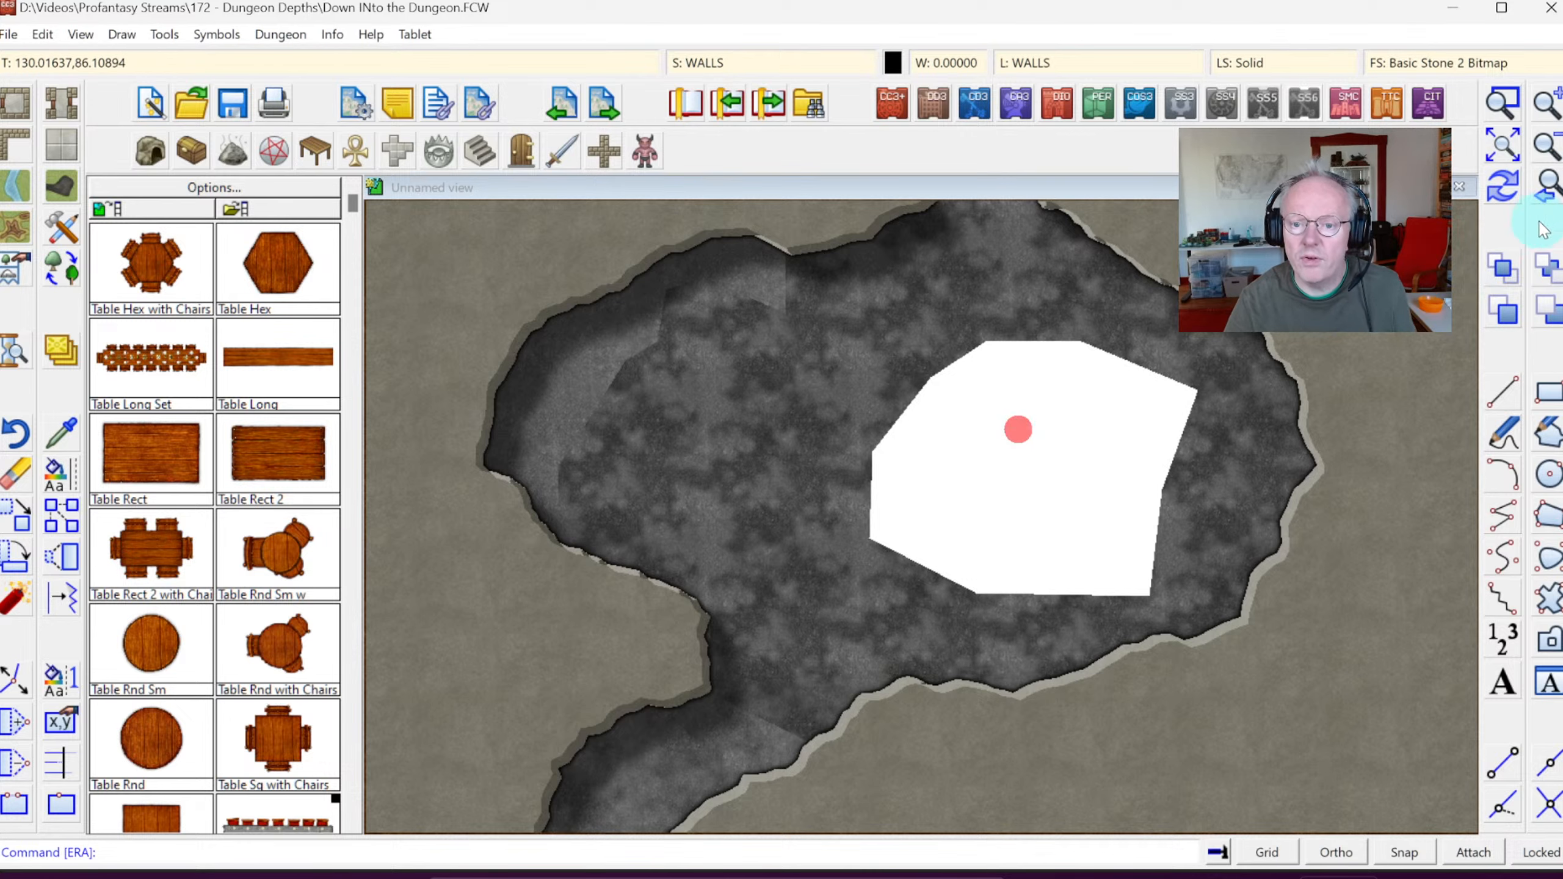
left_click(1503, 190)
left_click(1559, 190)
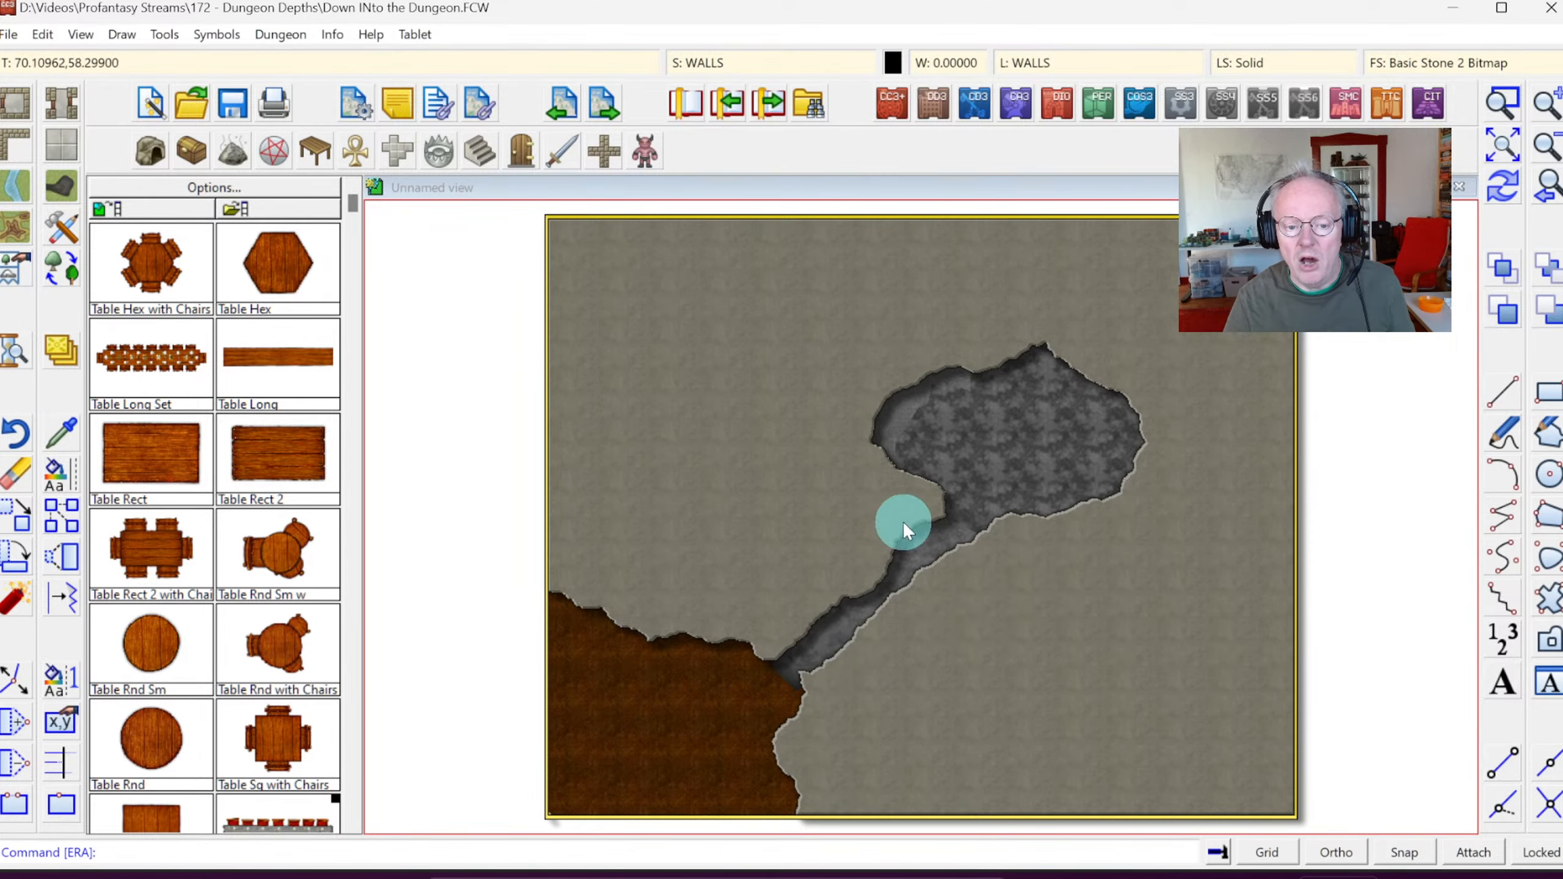
left_click_drag(905, 526, 891, 601)
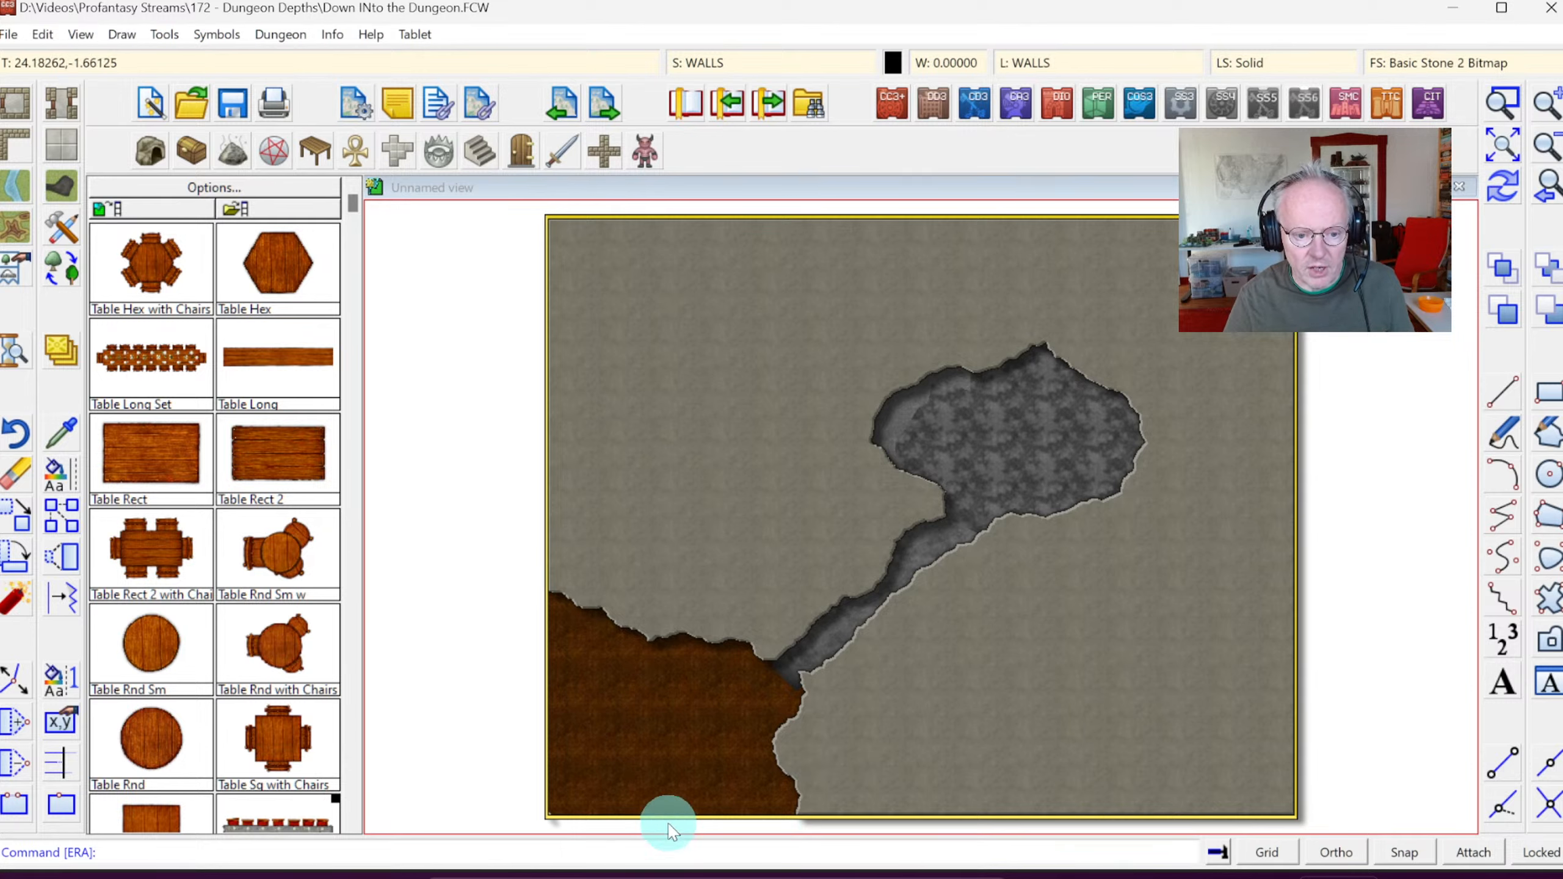
left_click(652, 783)
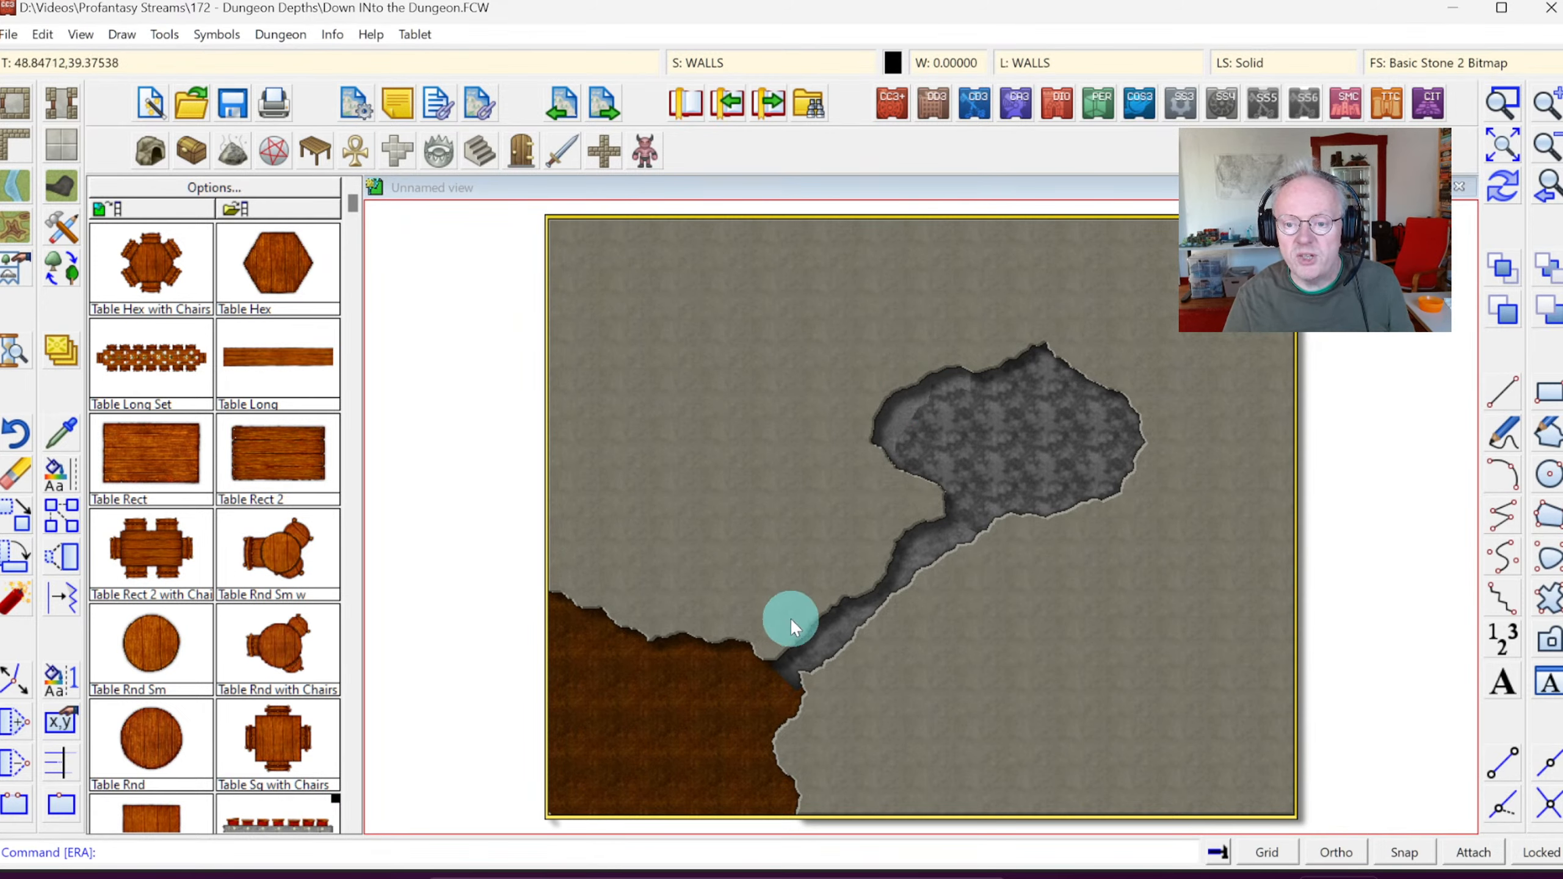
Step: Set the current fill style to the bitmap fill solid 20 Bitmap
left_click(1397, 64)
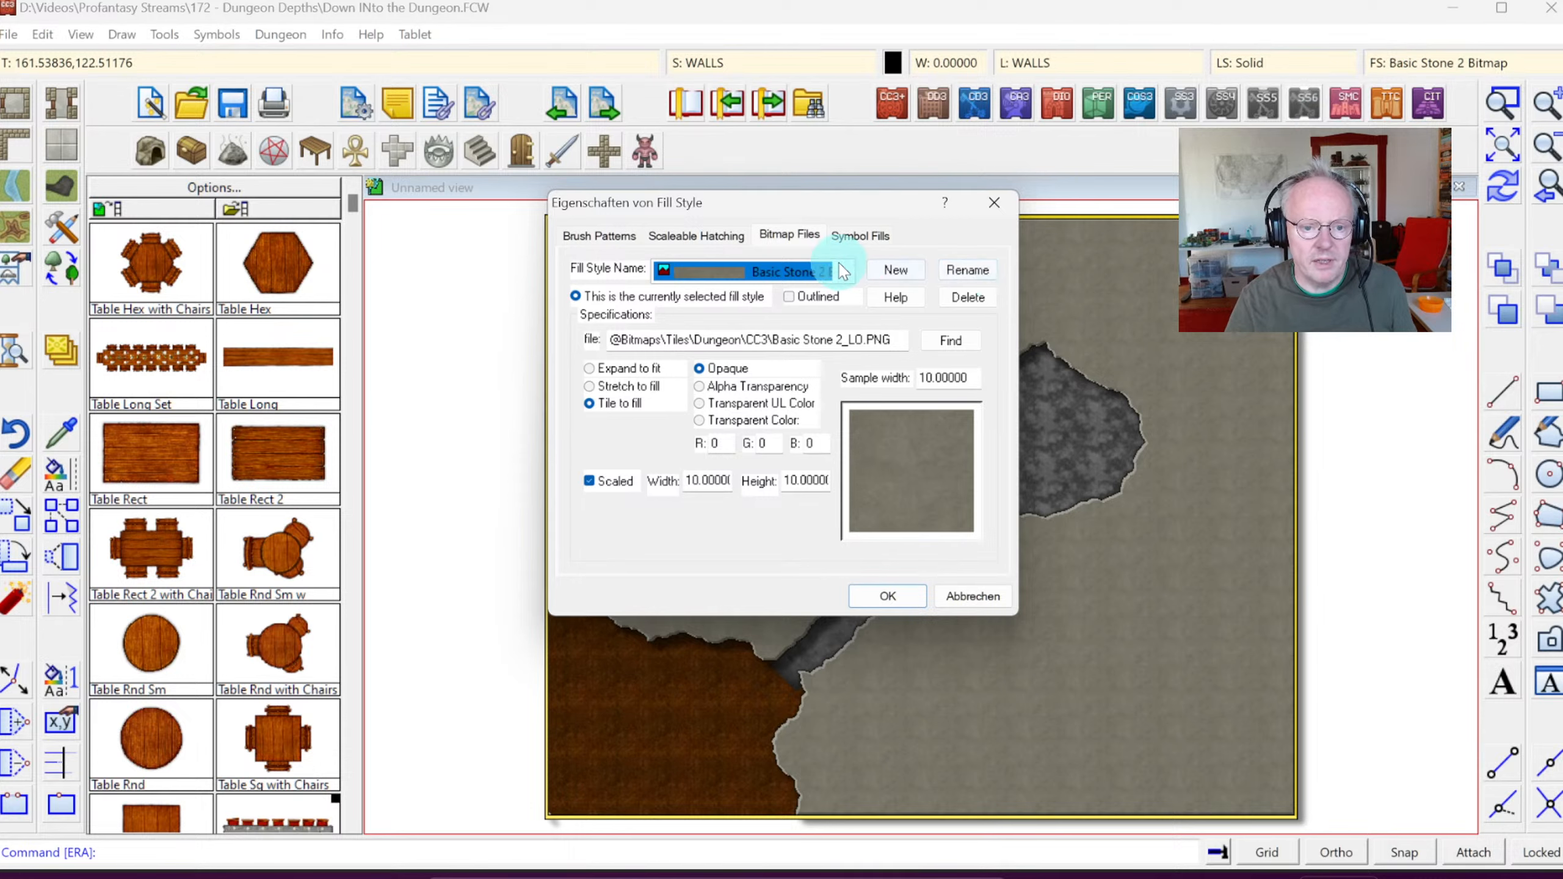
left_click(844, 270)
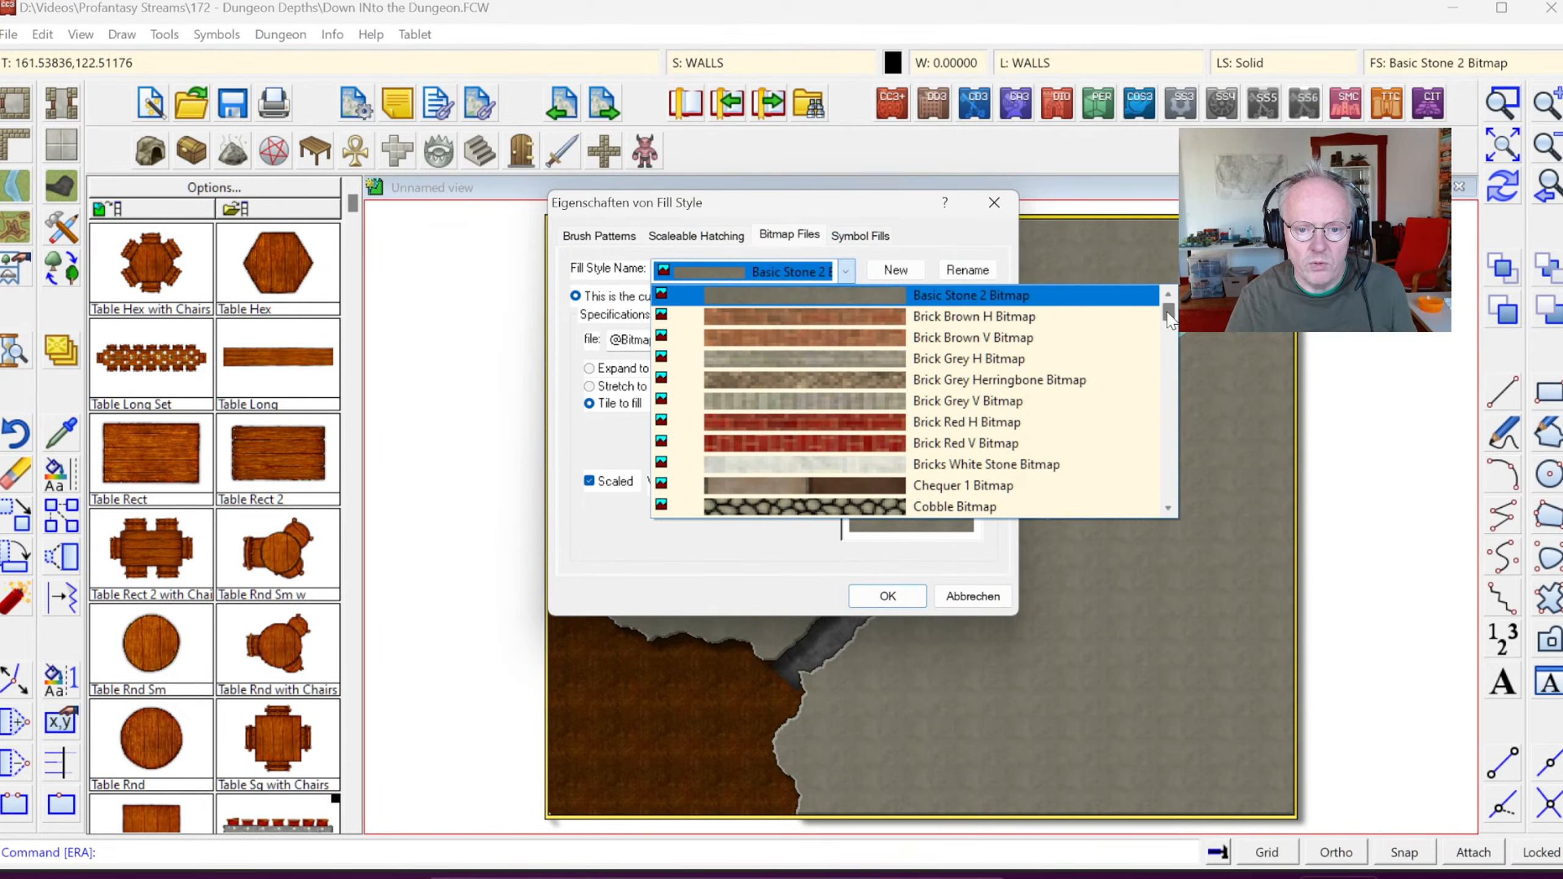
left_click_drag(1169, 317, 1162, 422)
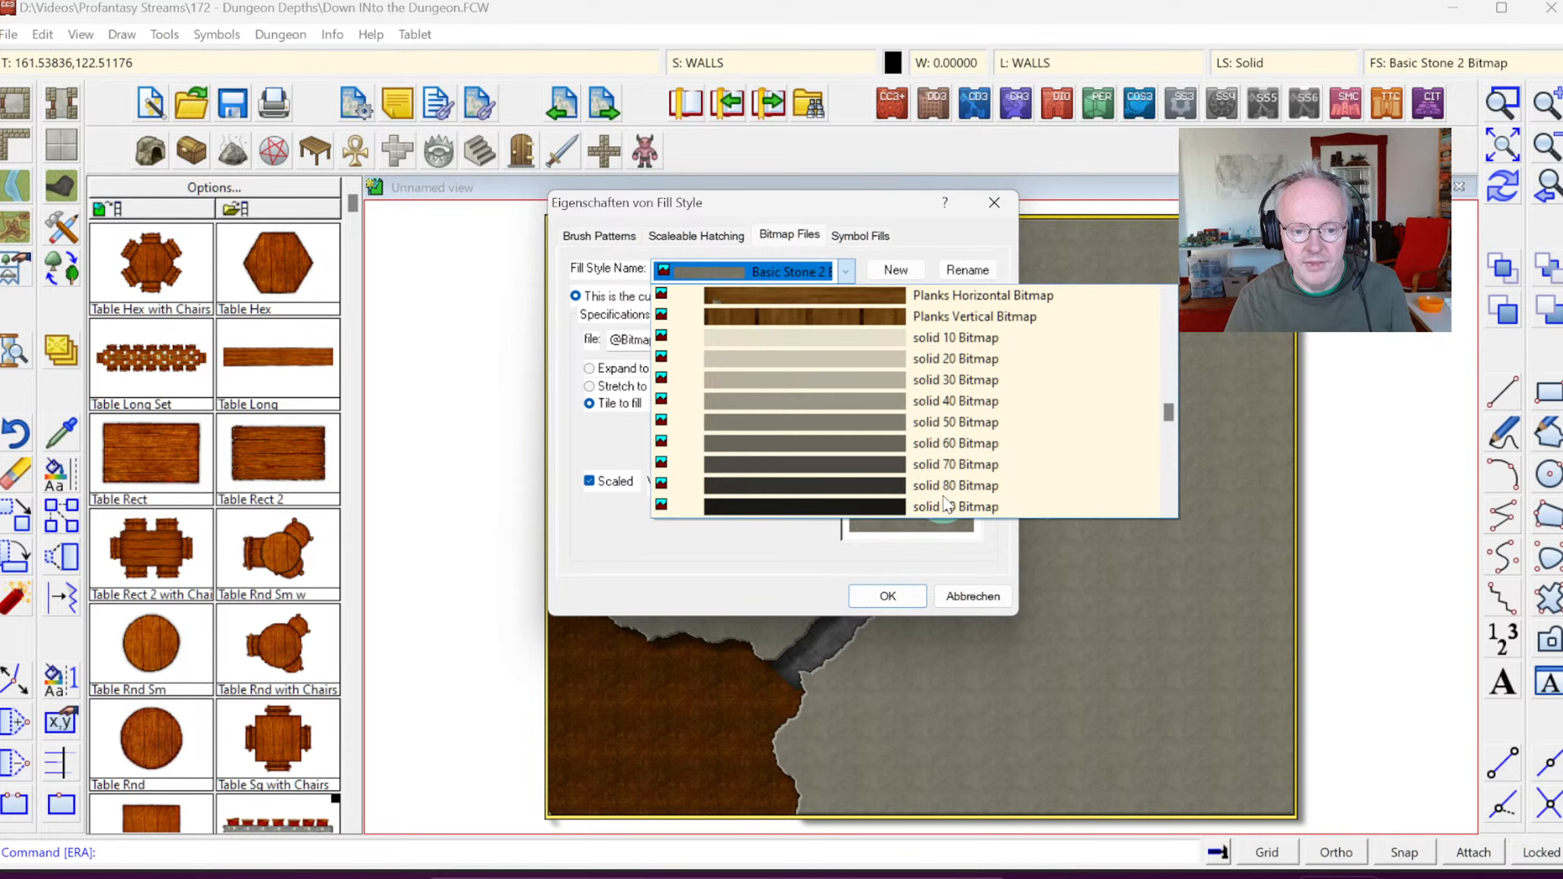
left_click_drag(1170, 412, 1173, 421)
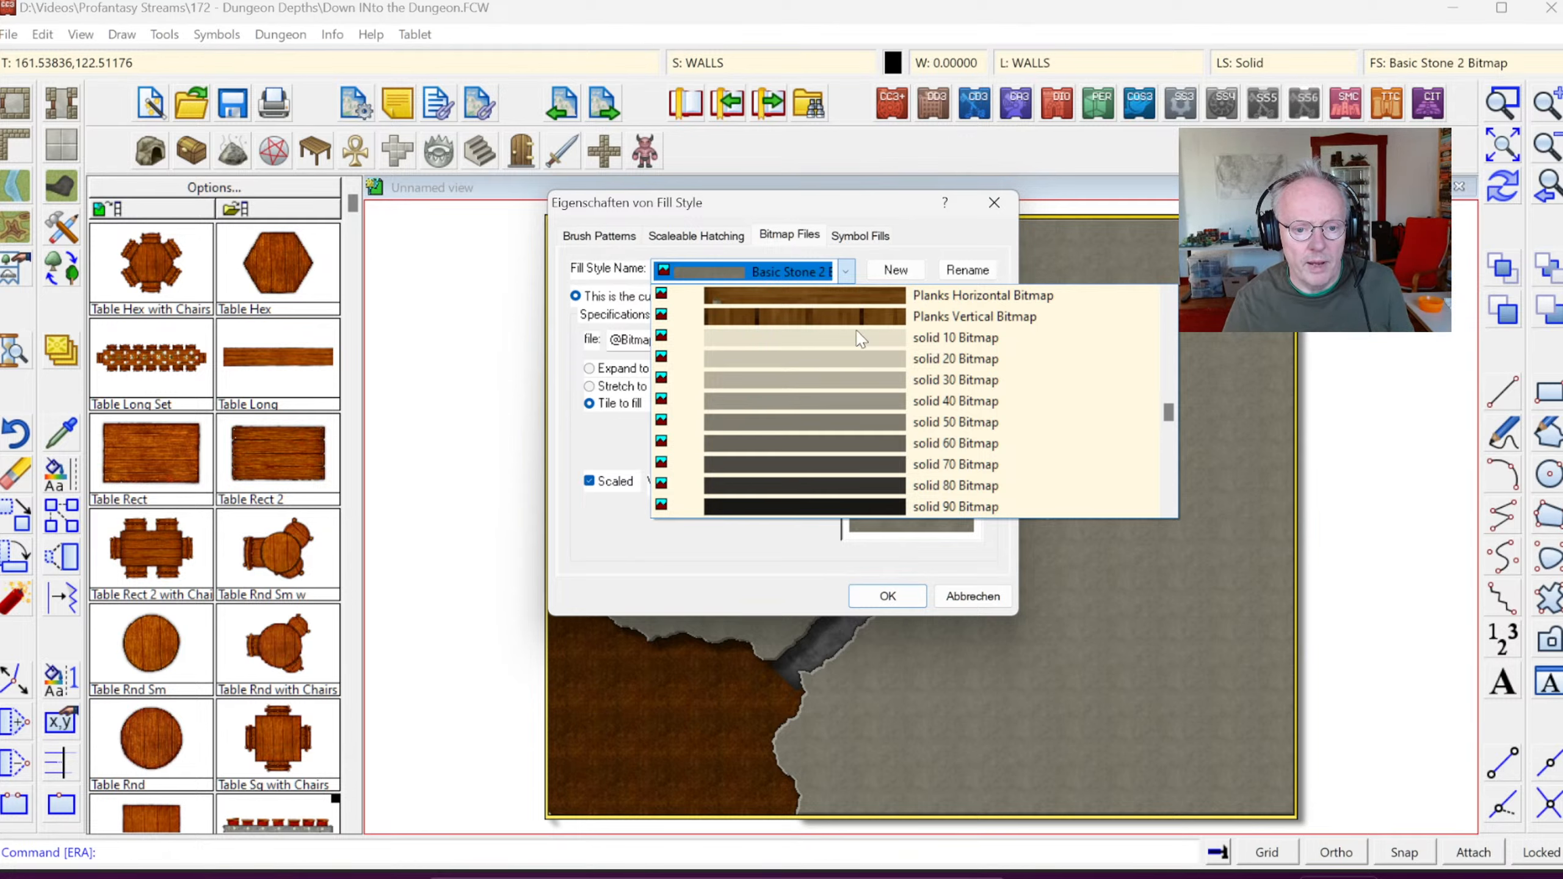
left_click(824, 359)
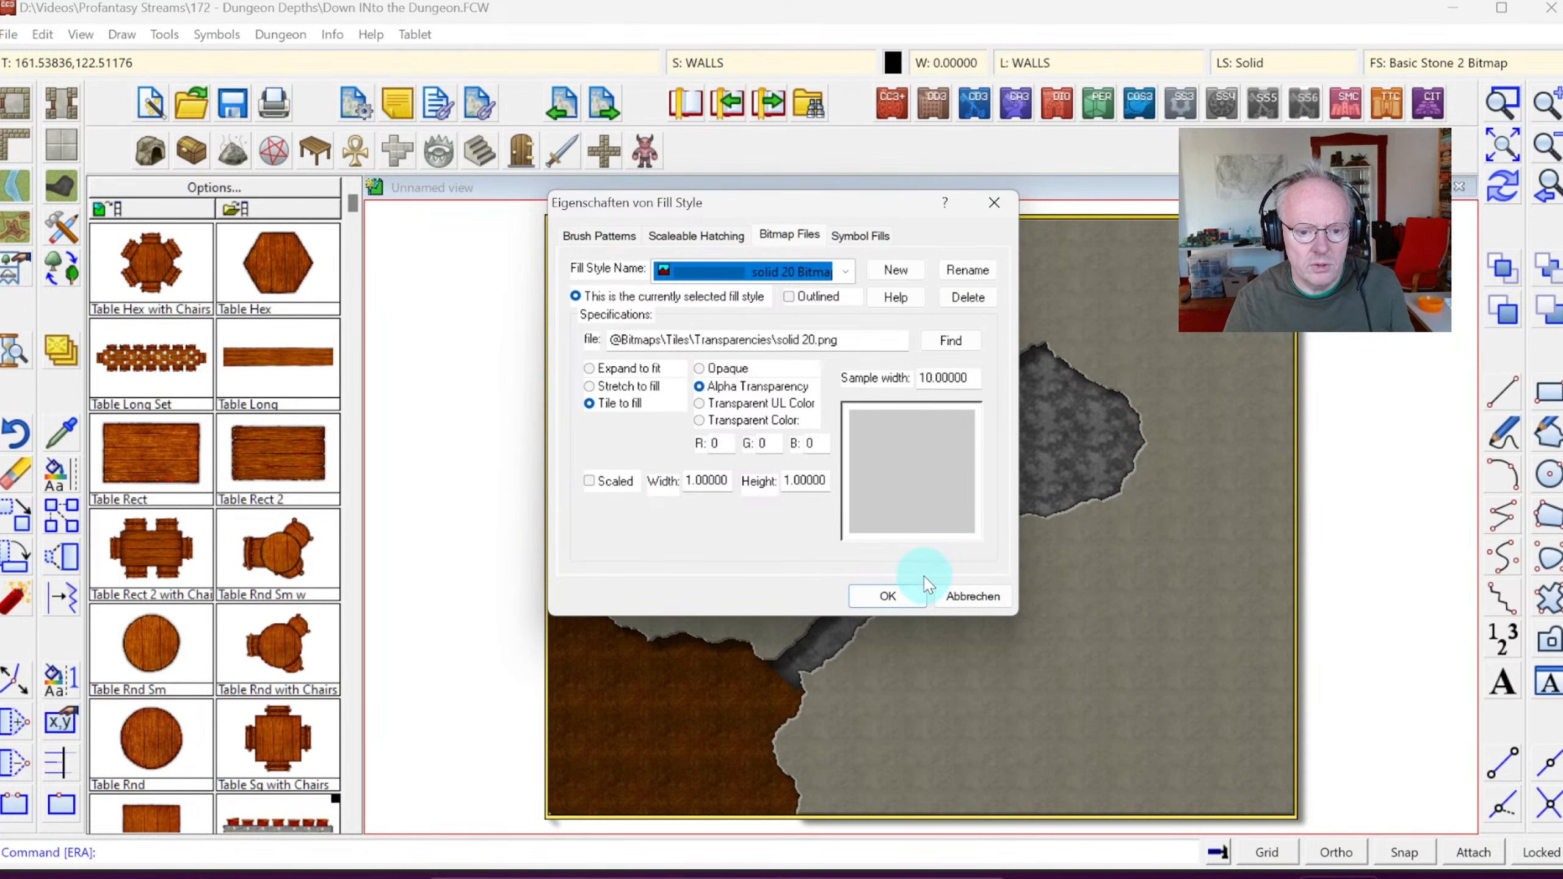
left_click(905, 593)
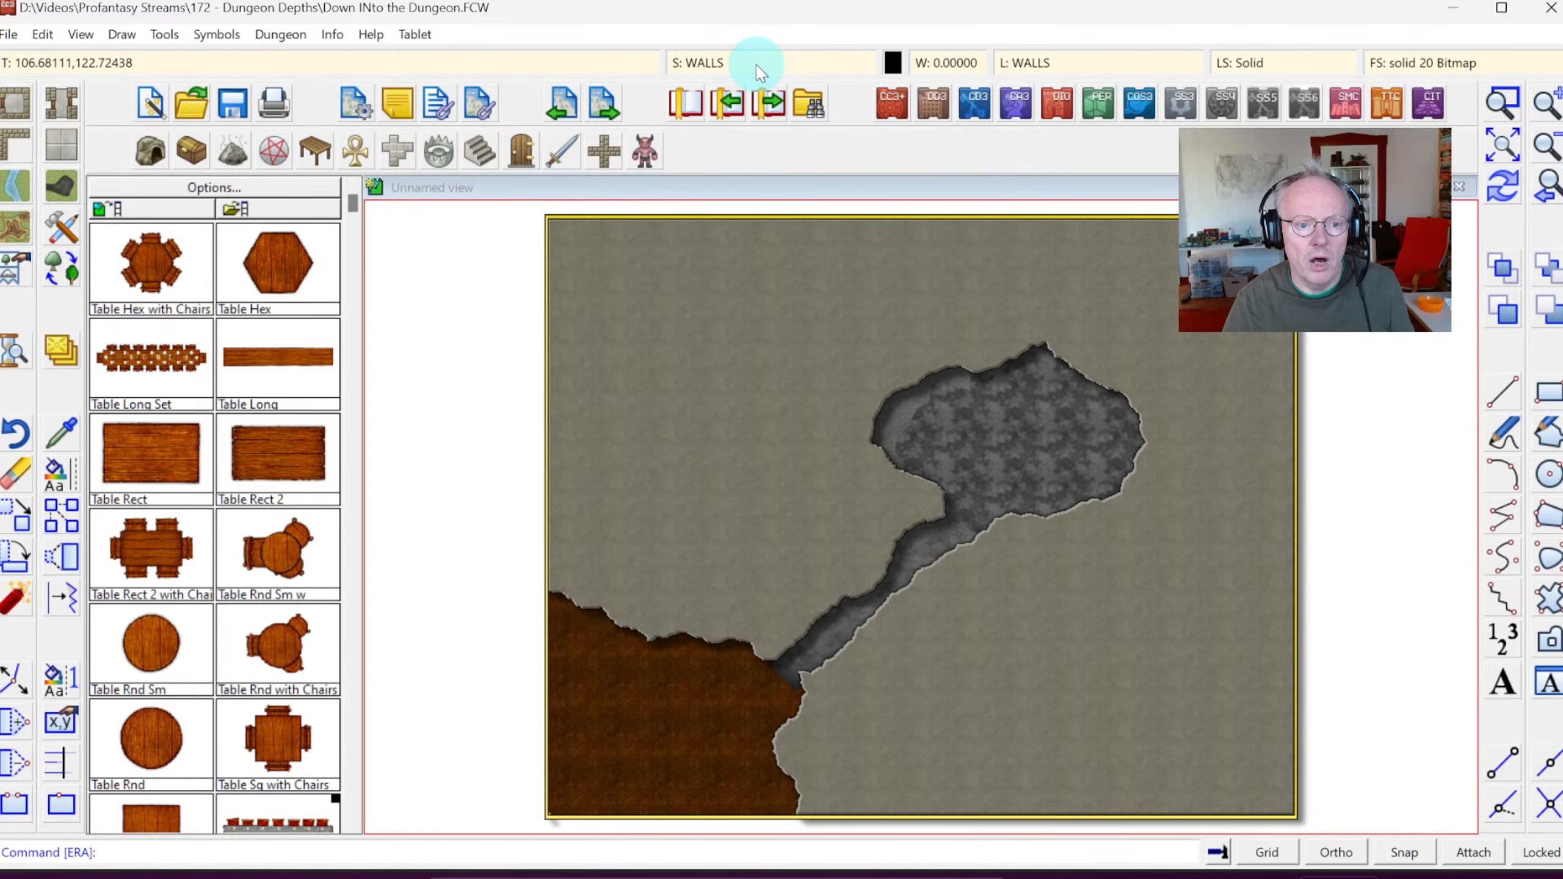
Step: Make FLOORS the current sheet and BACKGROUND (FLOOR 2) the current layer
left_click(758, 63)
left_click(590, 321)
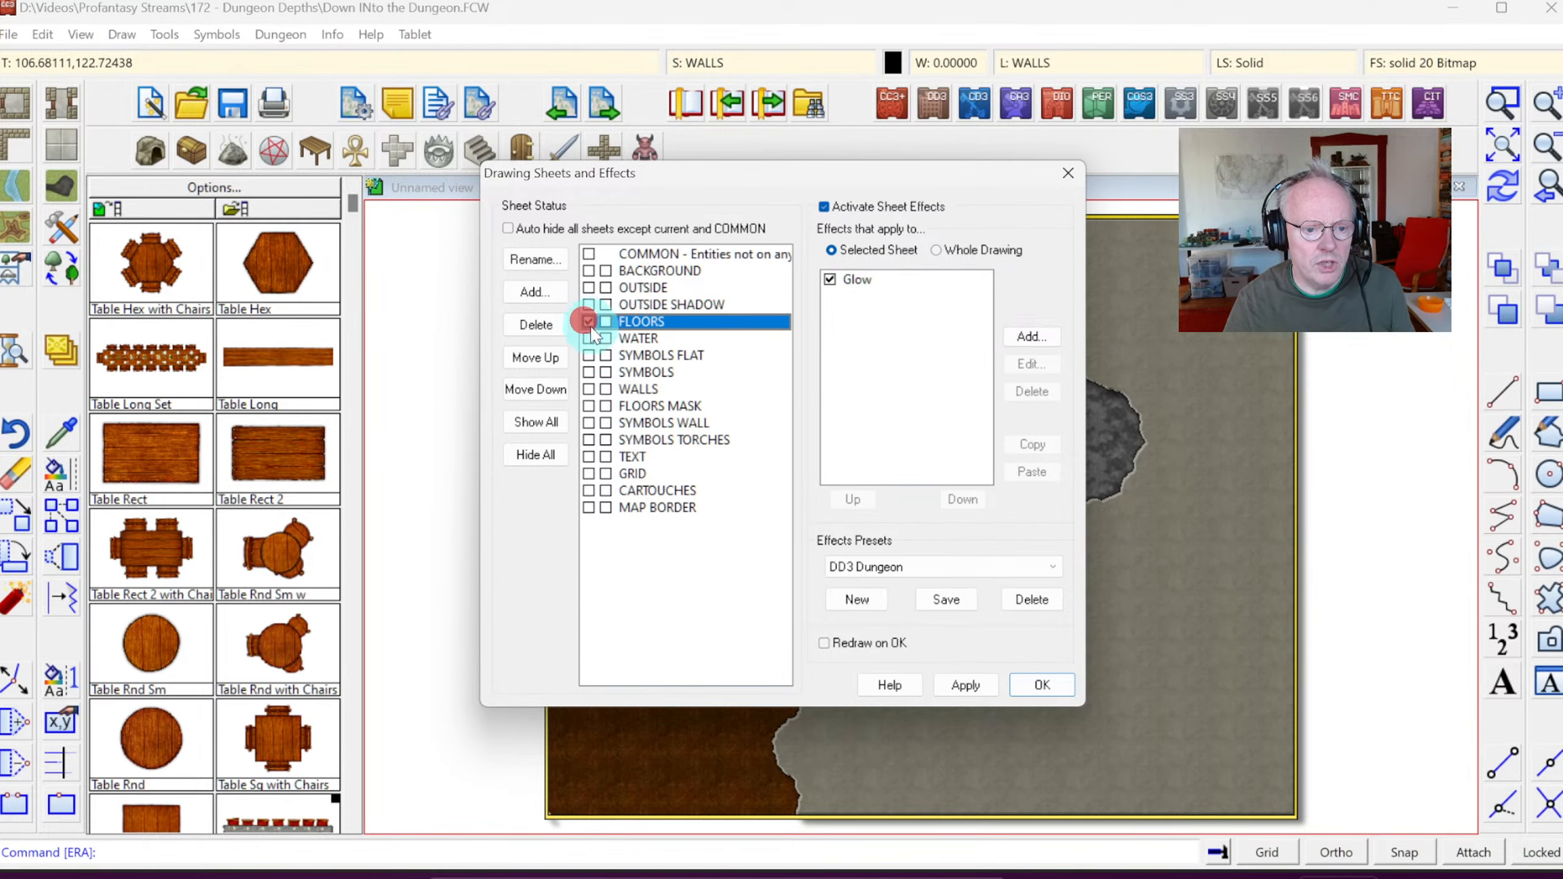
left_click(1042, 684)
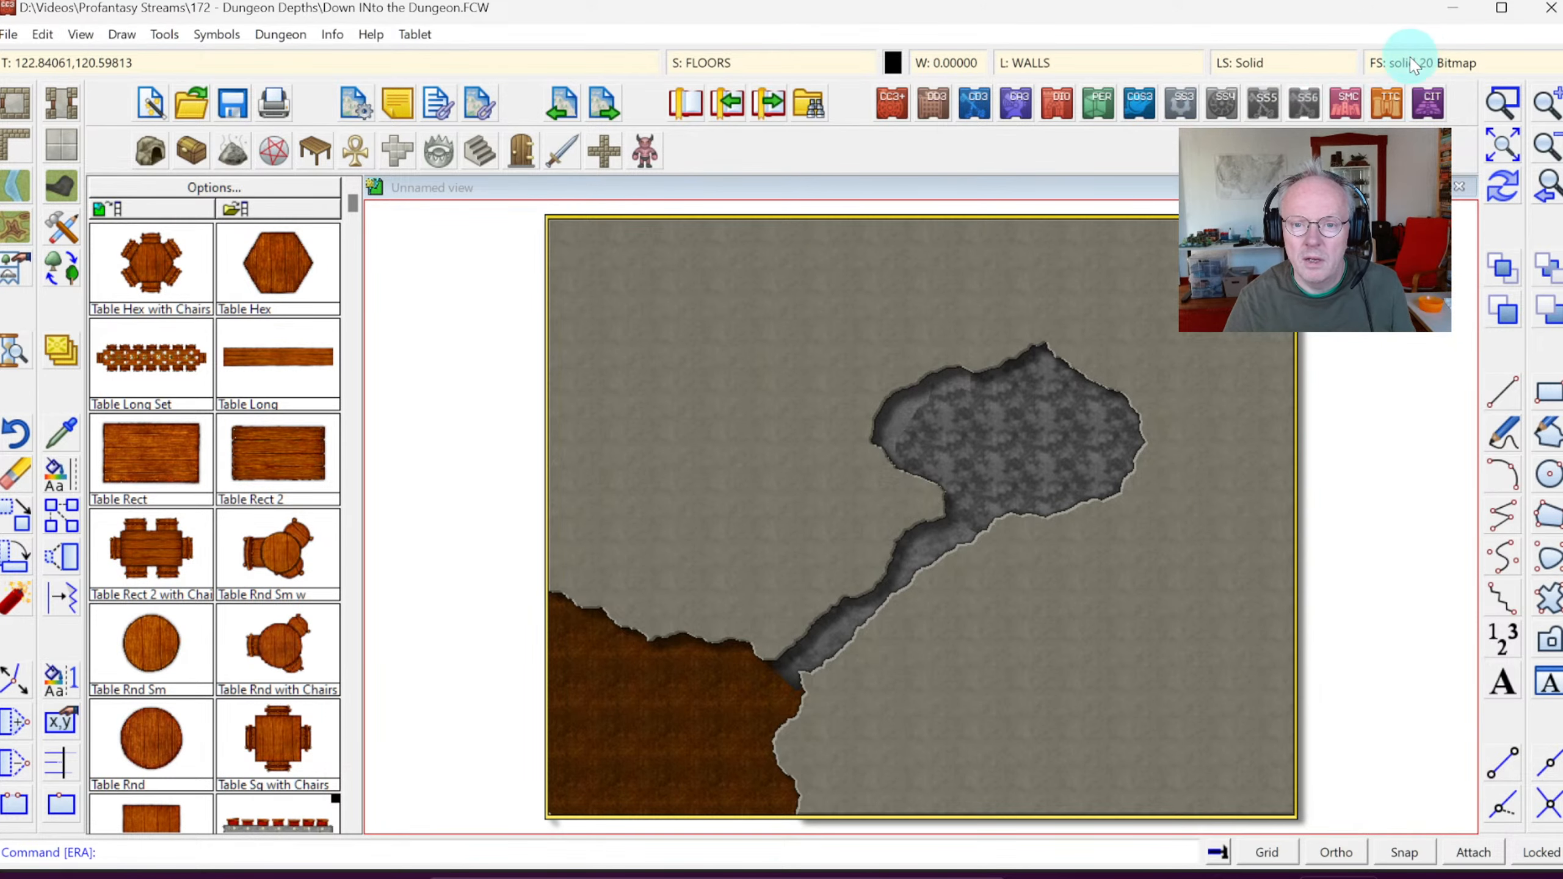
left_click(1039, 61)
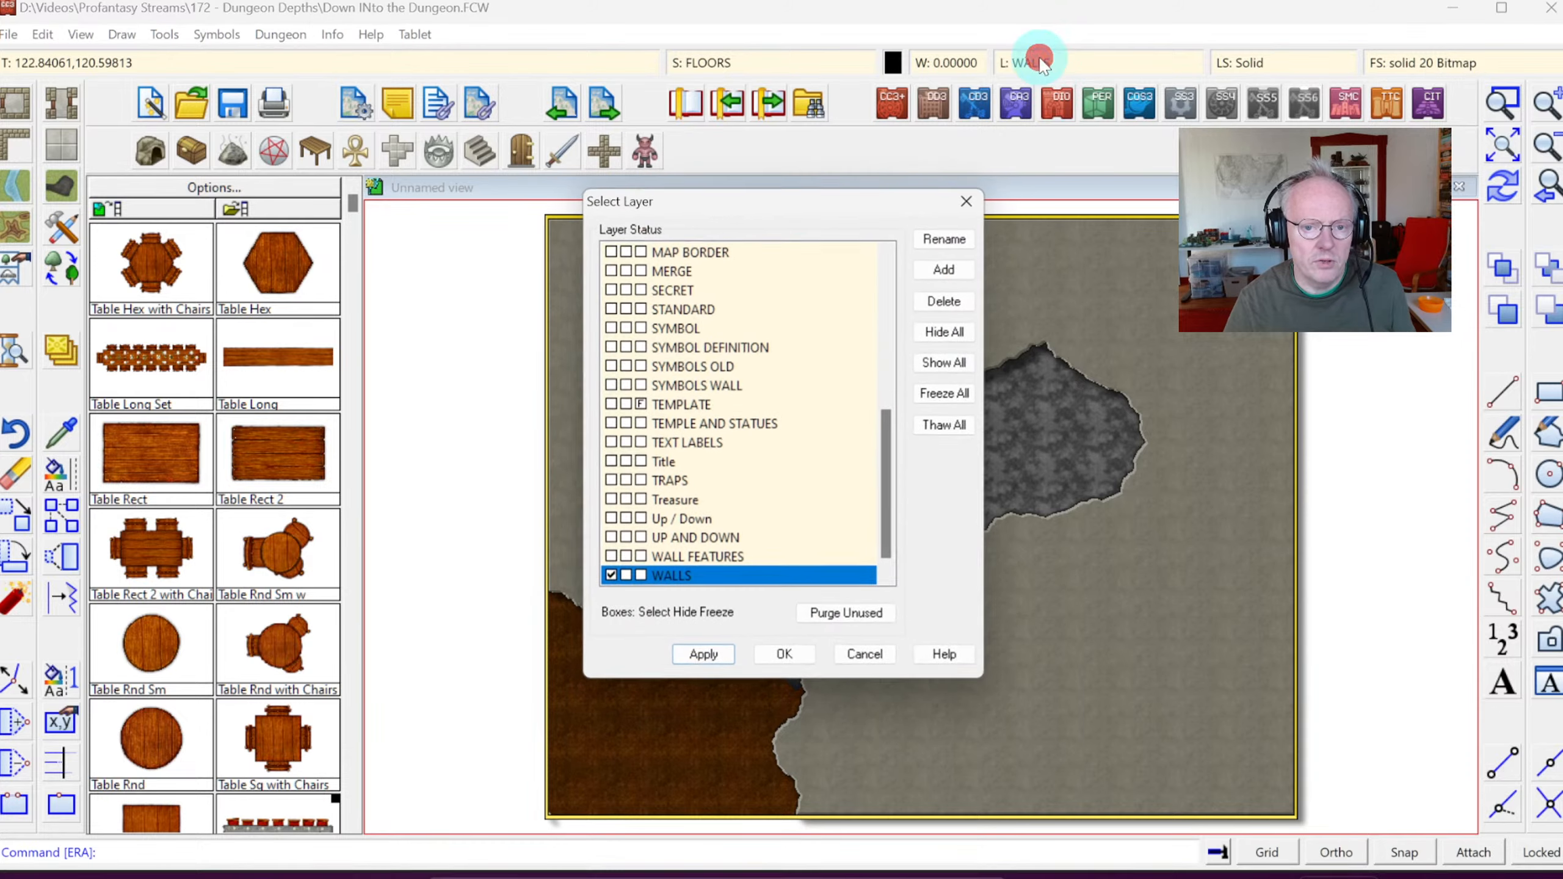
left_click(884, 288)
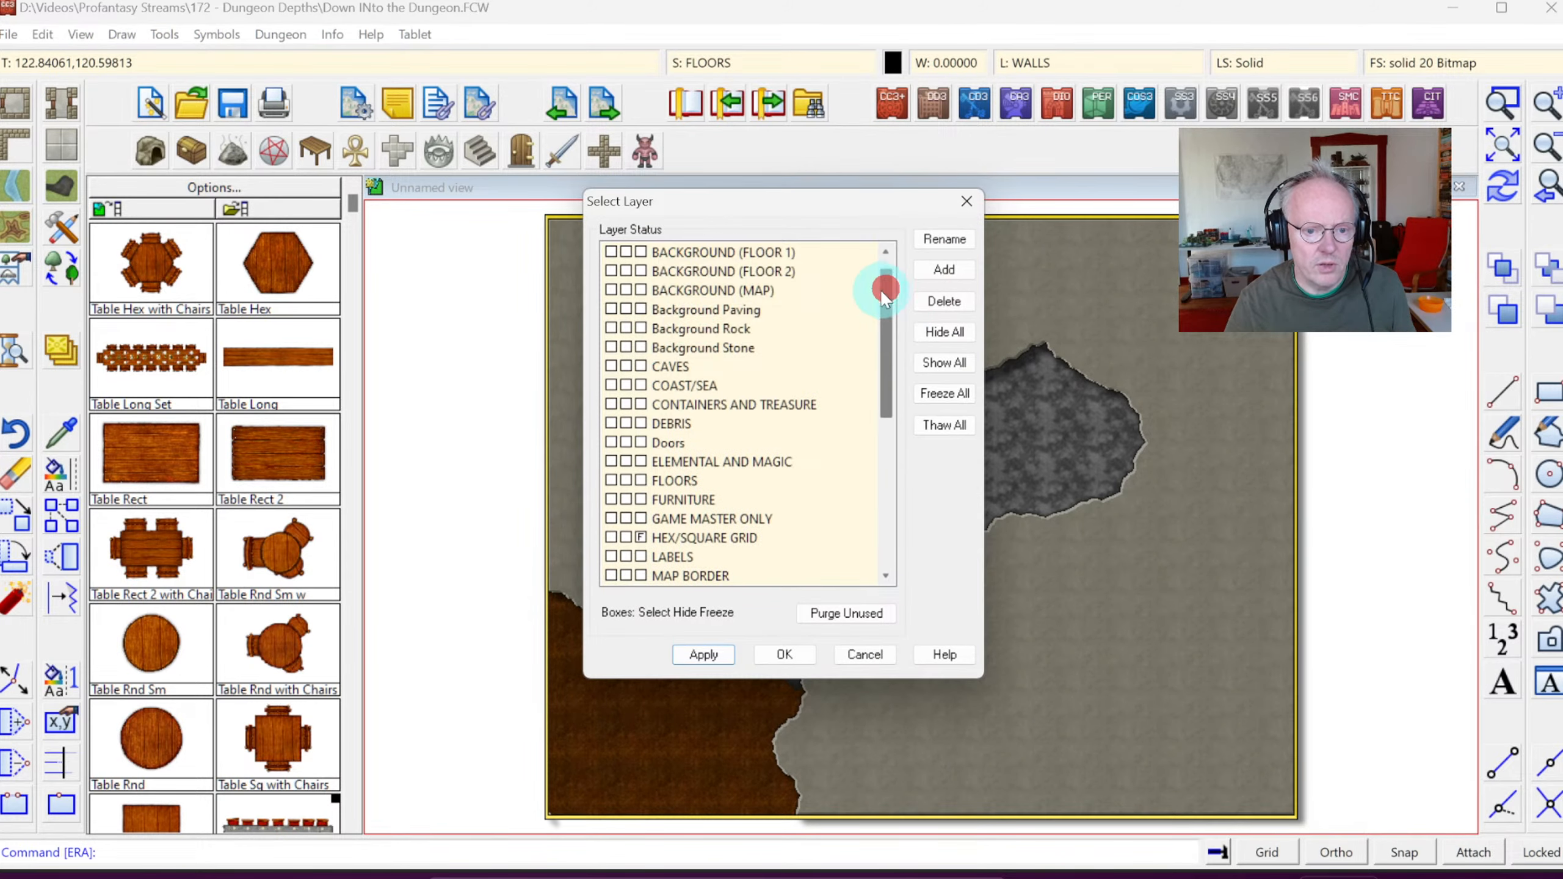
left_click(611, 271)
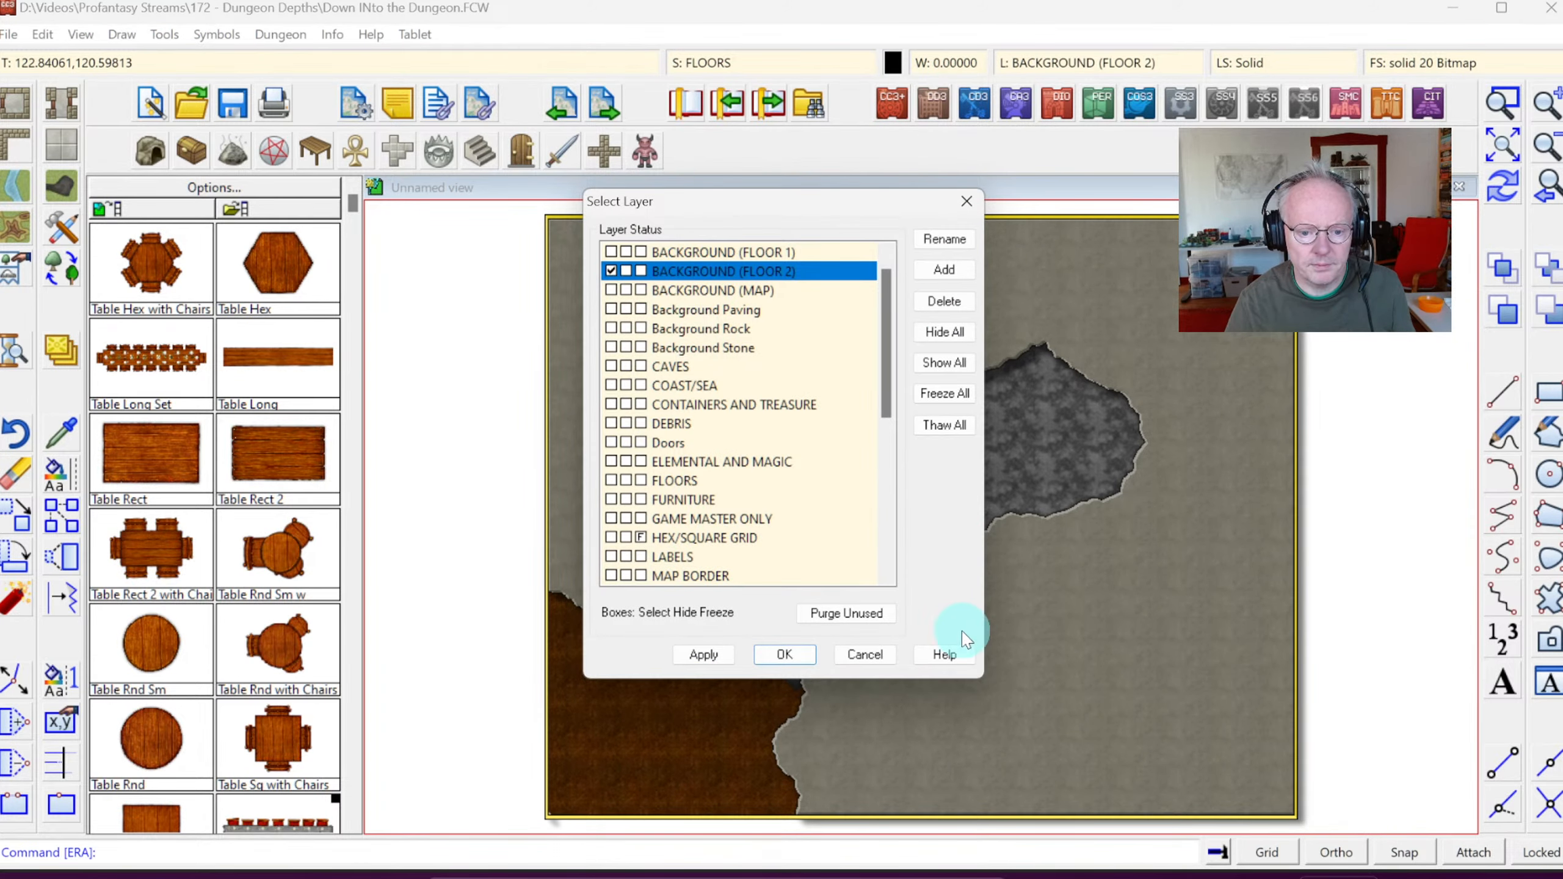
left_click(943, 653)
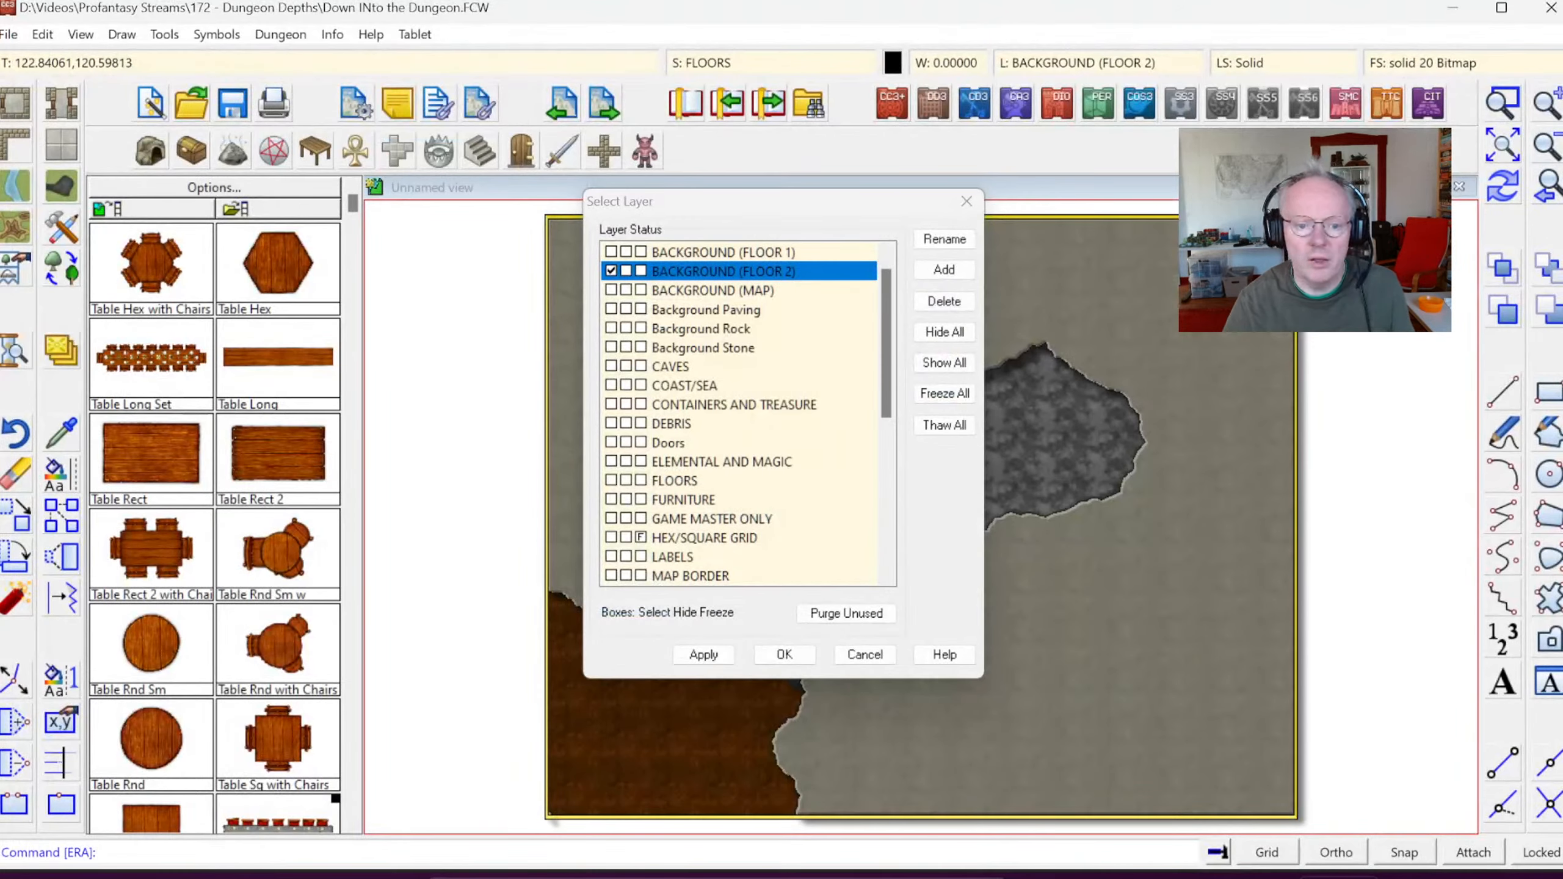
left_click(785, 654)
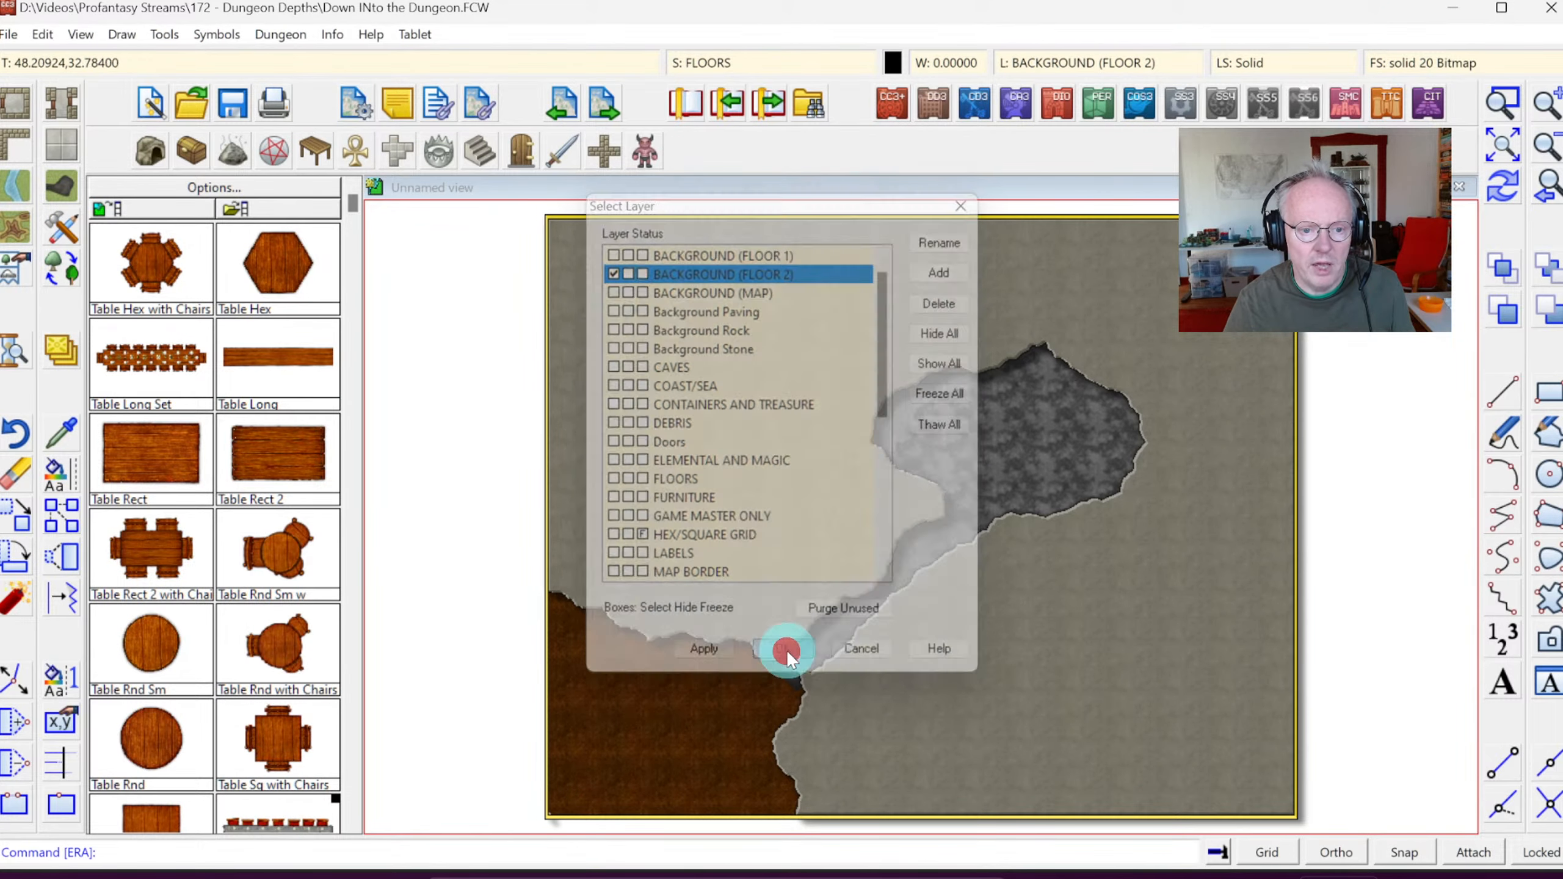
Step: Draw a smooth solid 20 polygon over the northeast cavern and most of its connecting passage, and redraw the map
left_click(1545, 561)
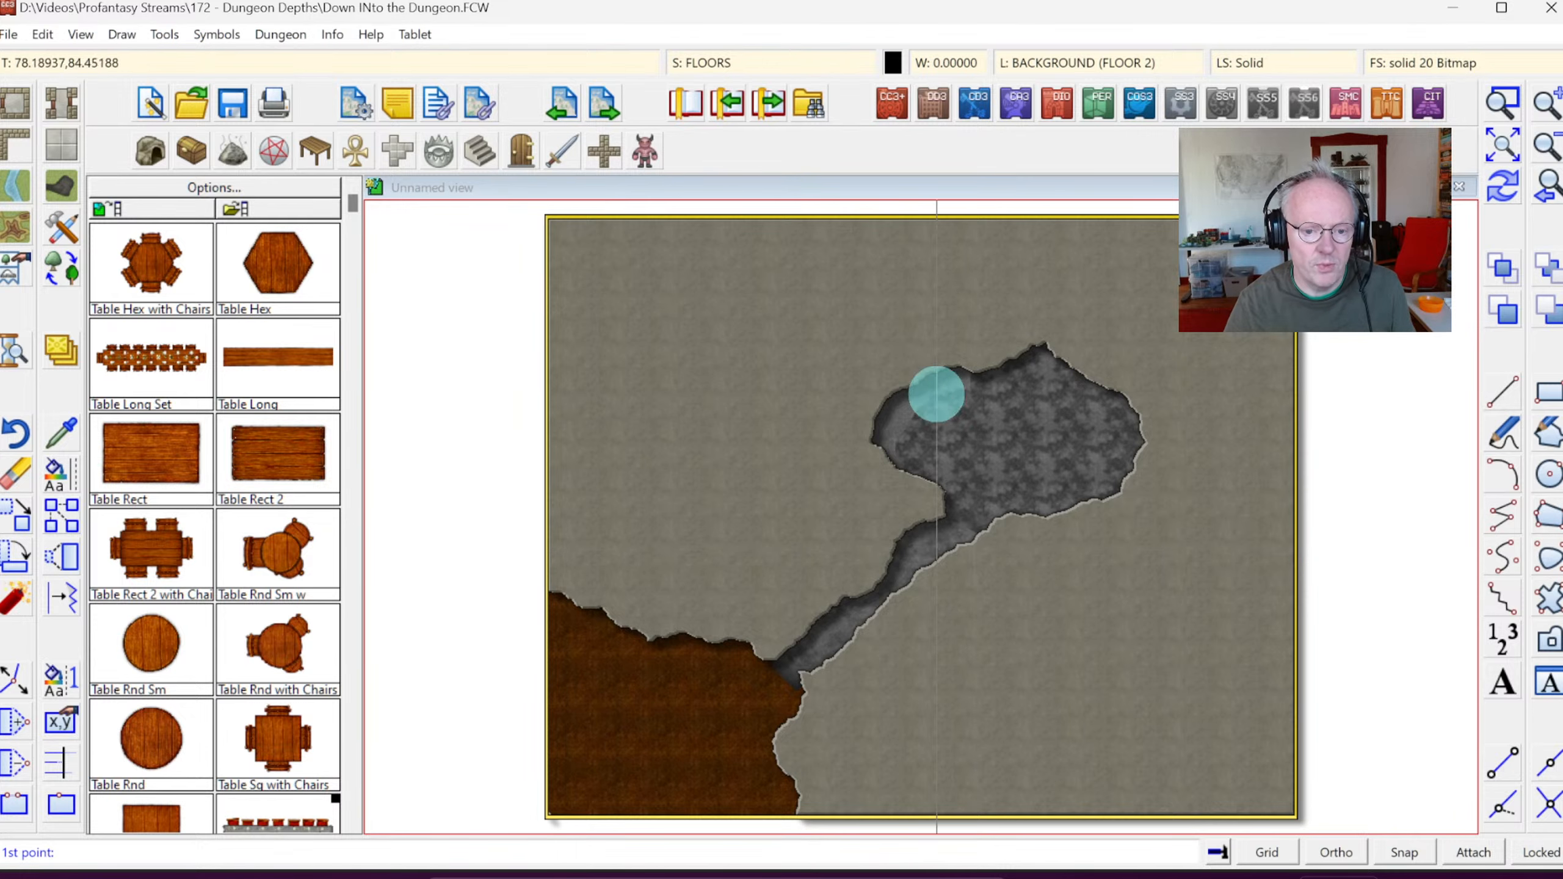
left_click(857, 386)
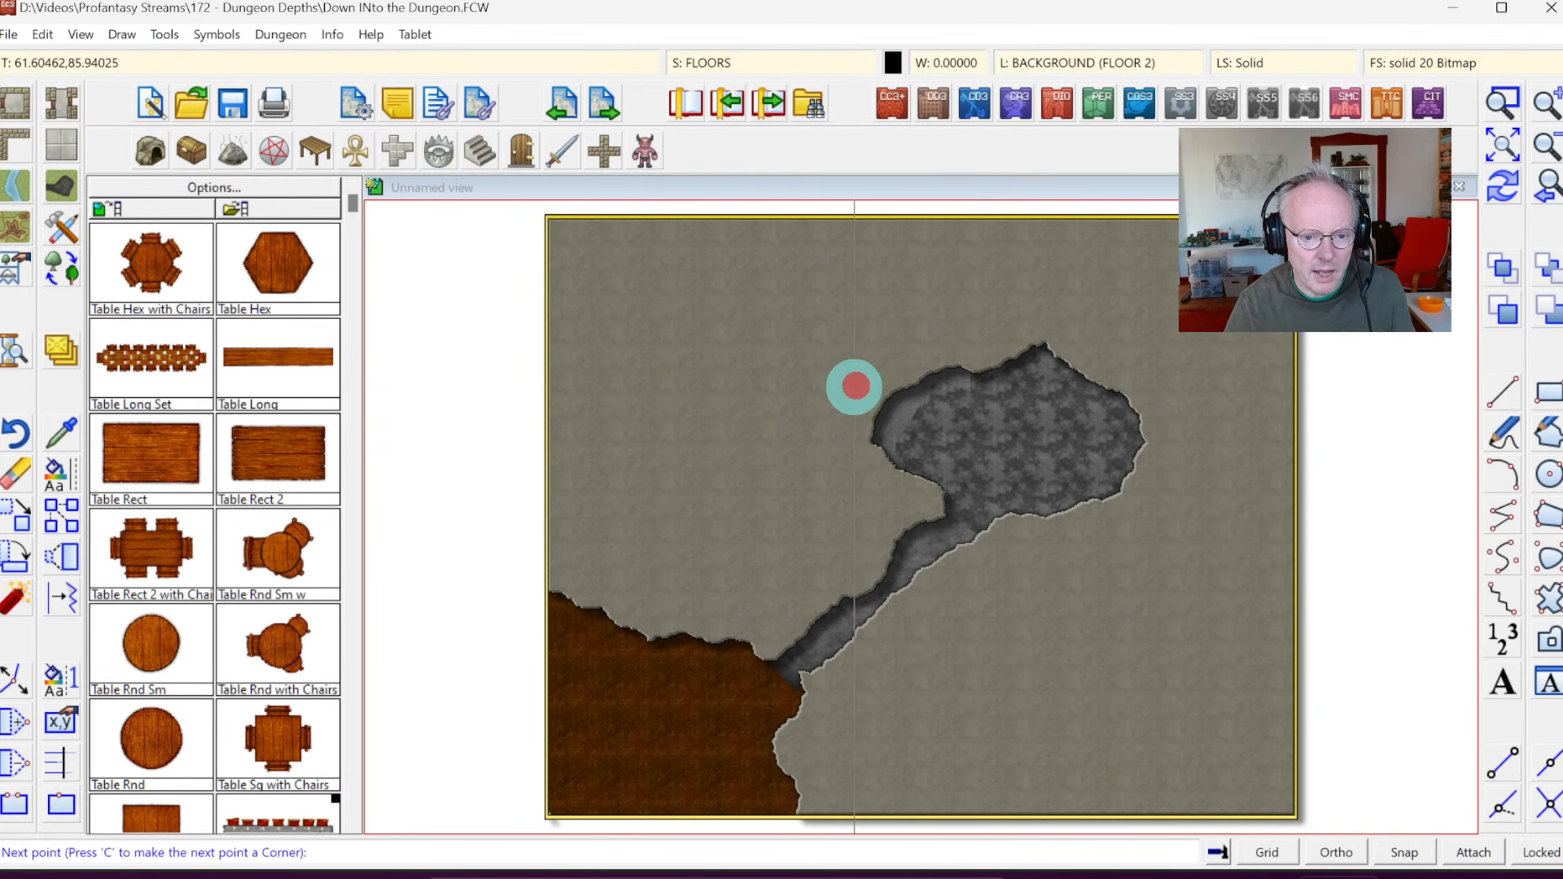
left_click(829, 431)
left_click(854, 506)
left_click(838, 542)
left_click(817, 579)
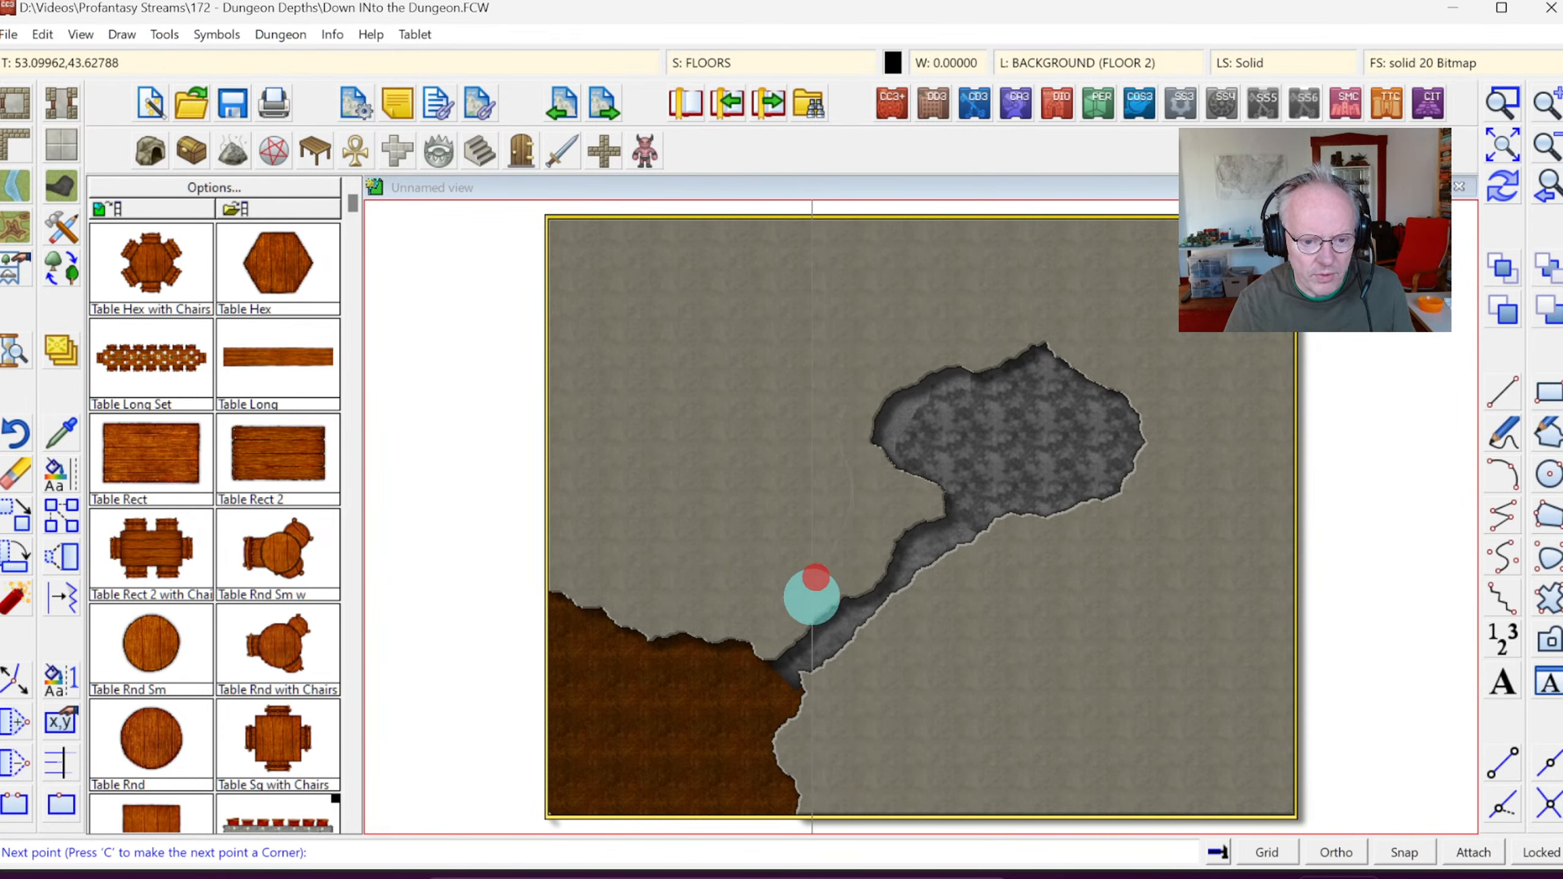
left_click(827, 632)
left_click(865, 653)
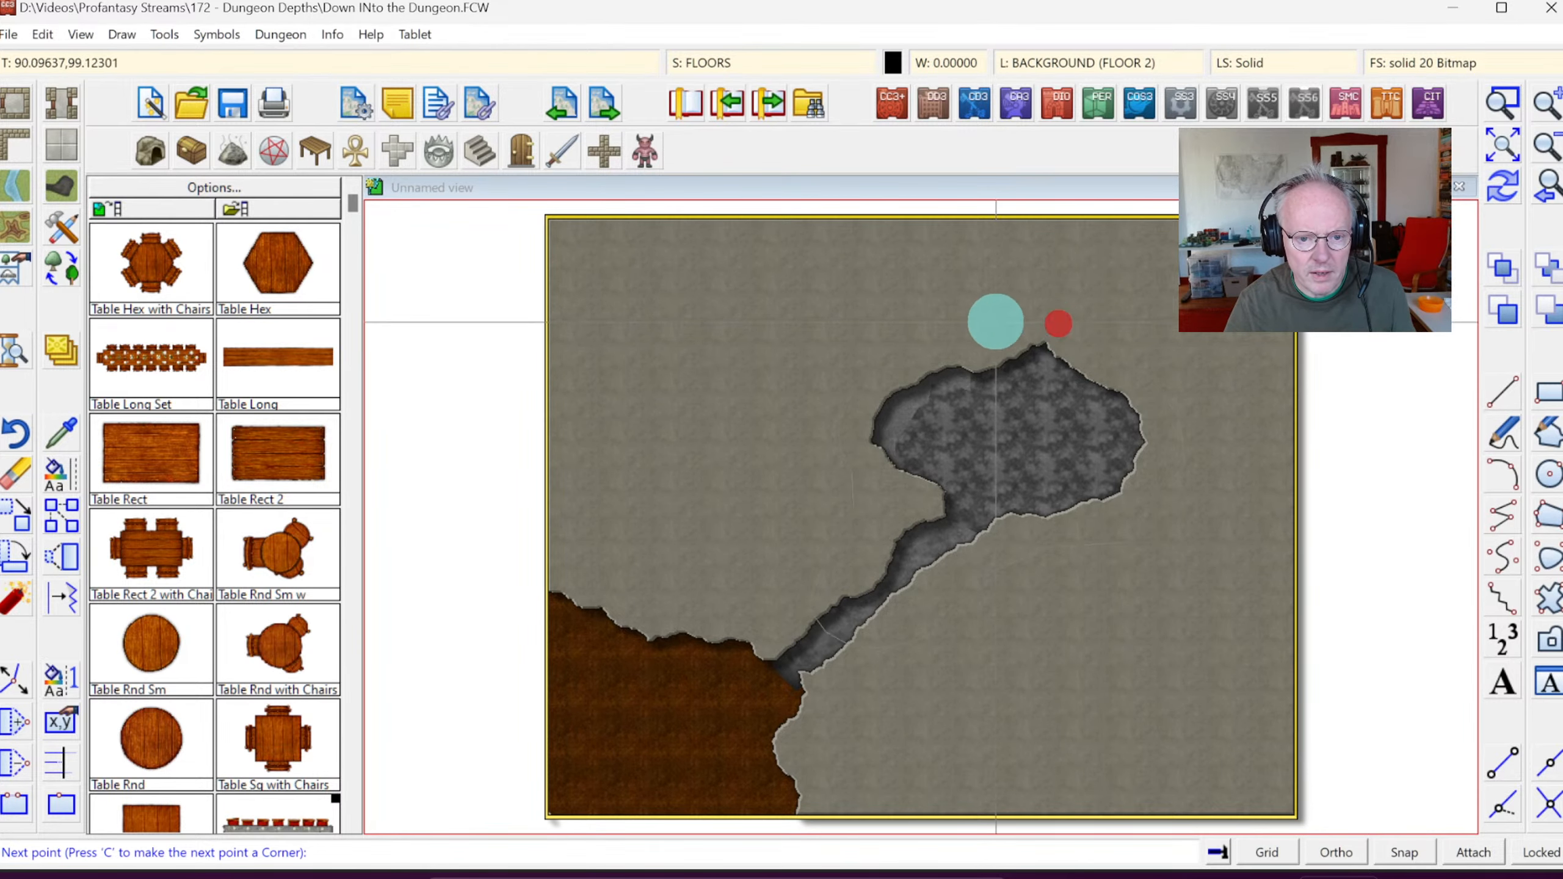
right_click(915, 346)
right_click(1160, 421)
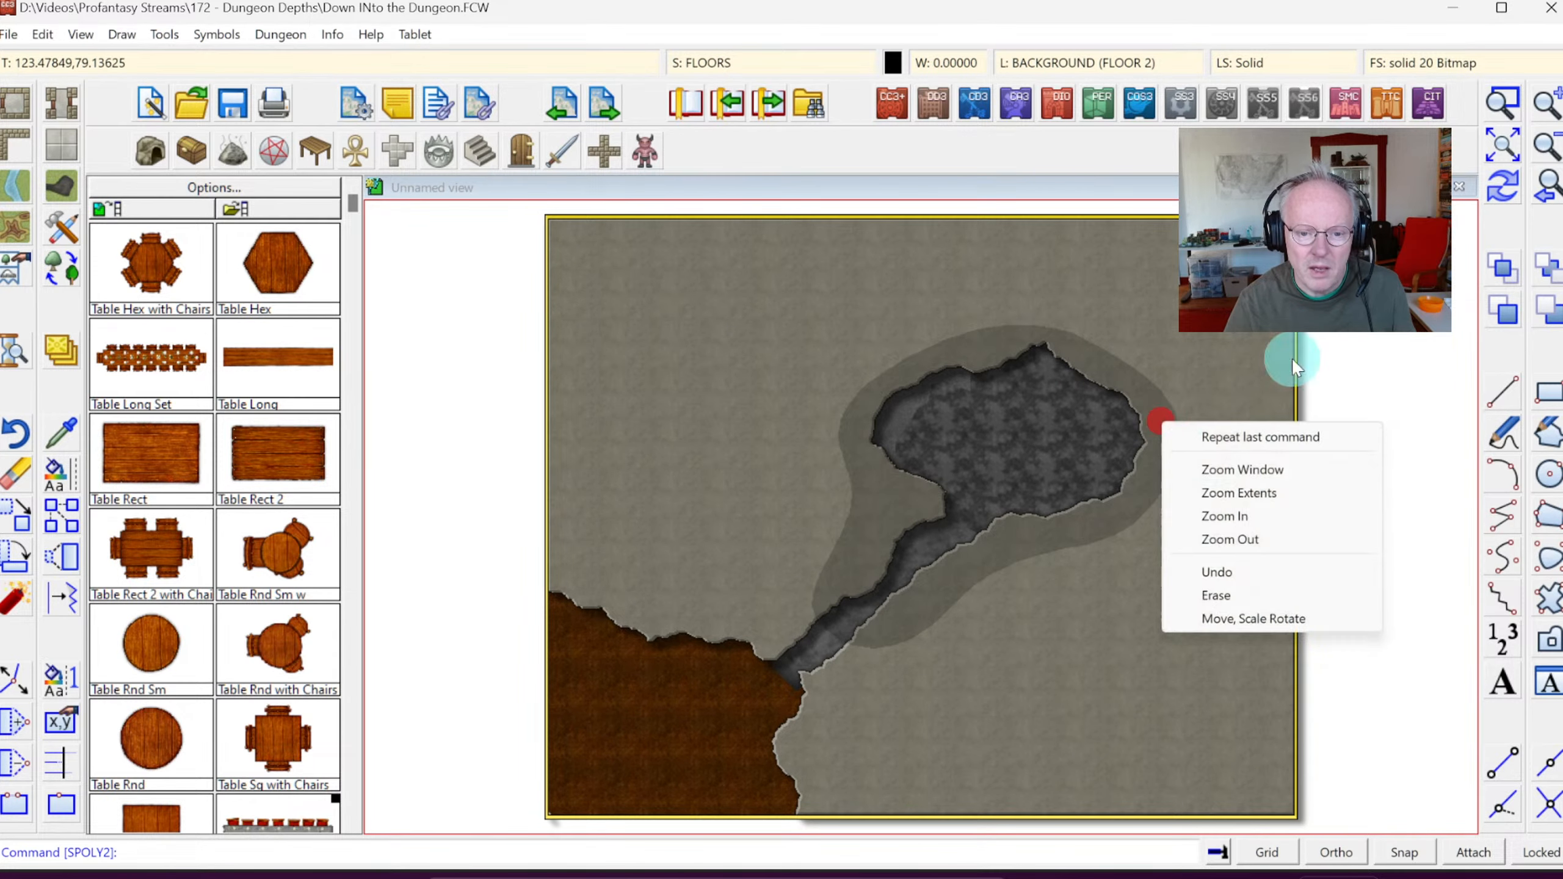
left_click(1490, 191)
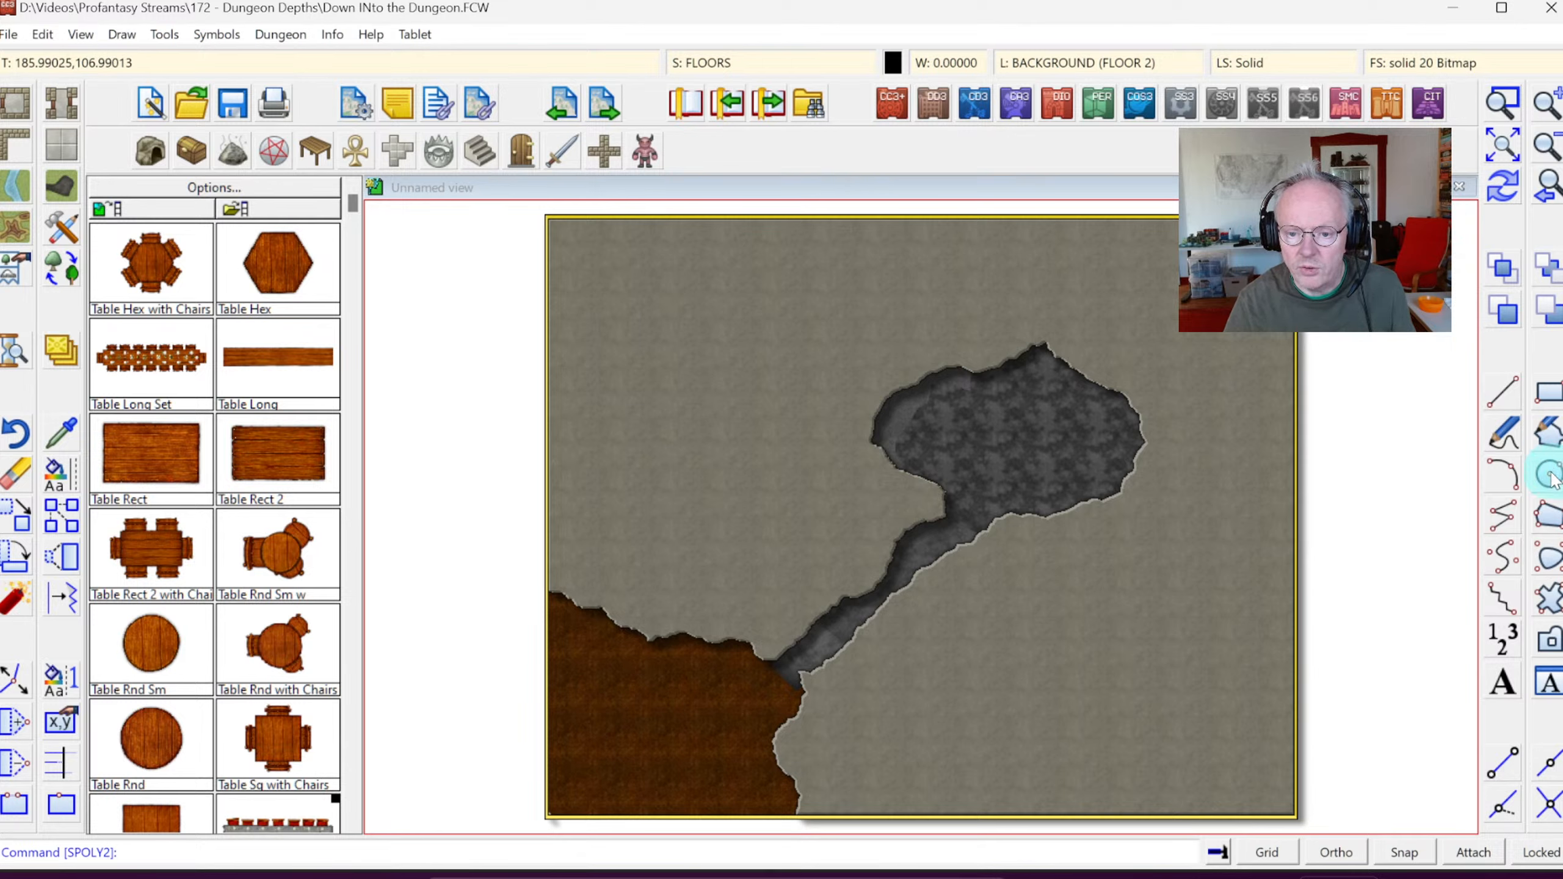
Step: Draw a second smooth solid 20 polygon around the whole northeast cavern, ending where the cavern meets its passage
left_click(881, 377)
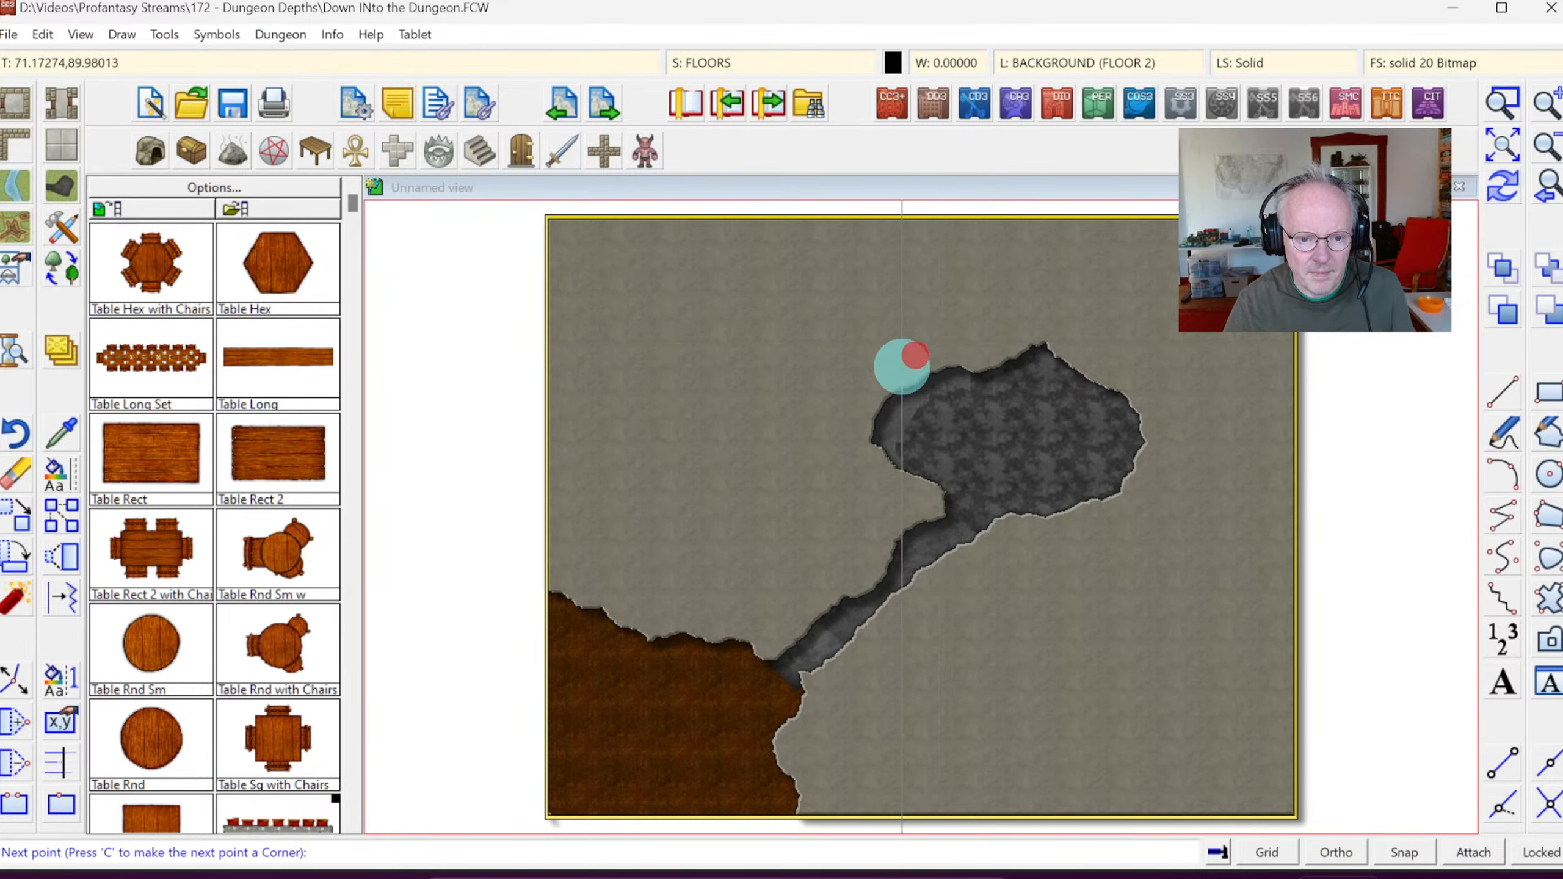
left_click(866, 420)
left_click(918, 496)
left_click(925, 526)
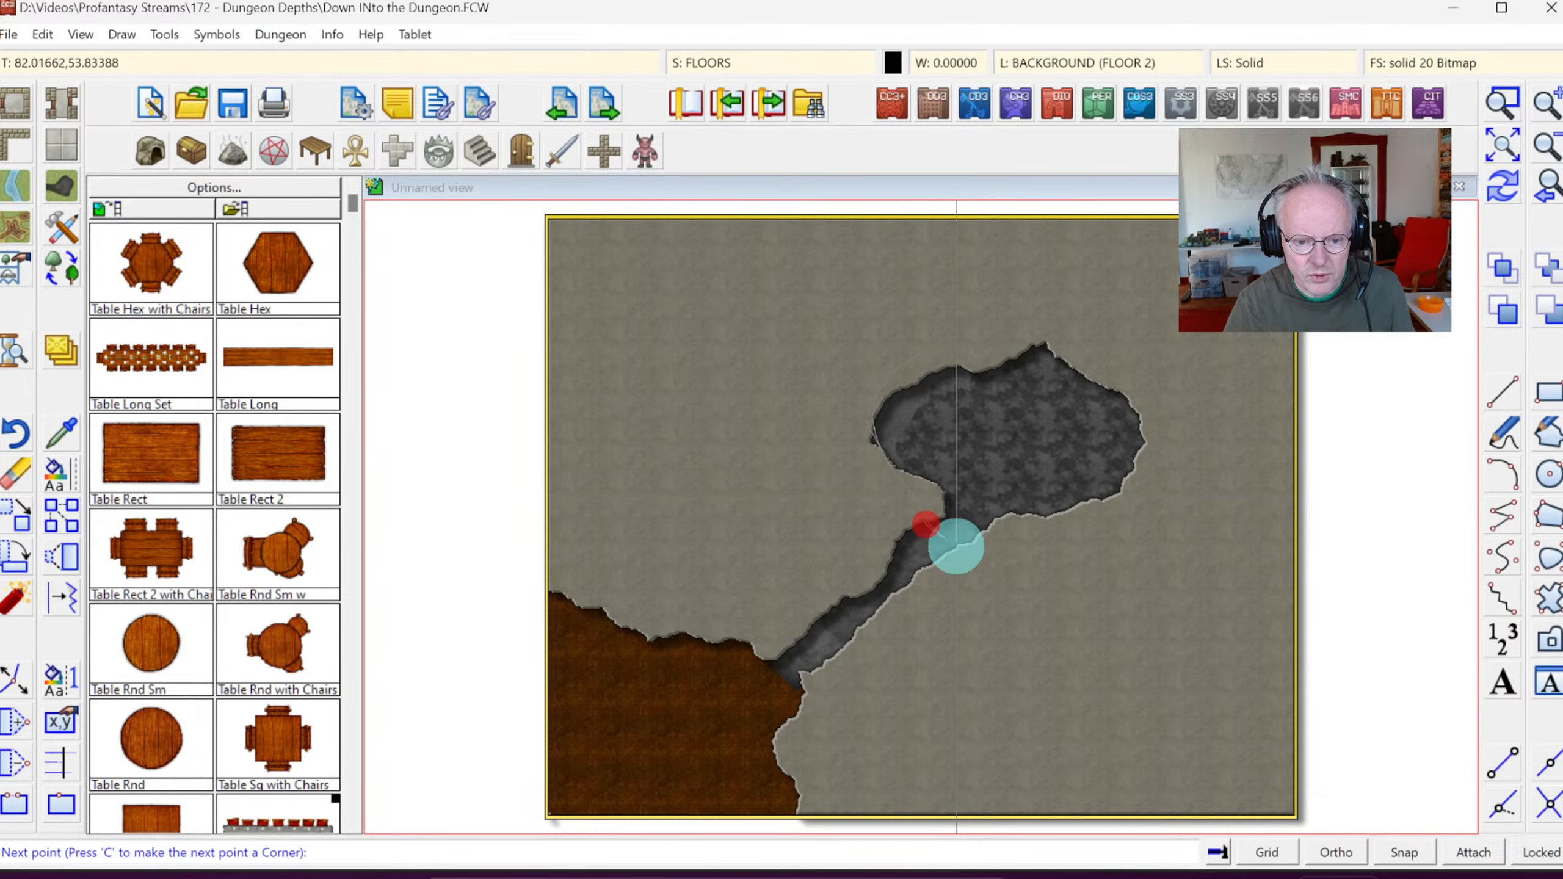
left_click(969, 552)
left_click(1021, 556)
left_click(1106, 541)
left_click(1158, 483)
left_click(1173, 424)
left_click(1138, 366)
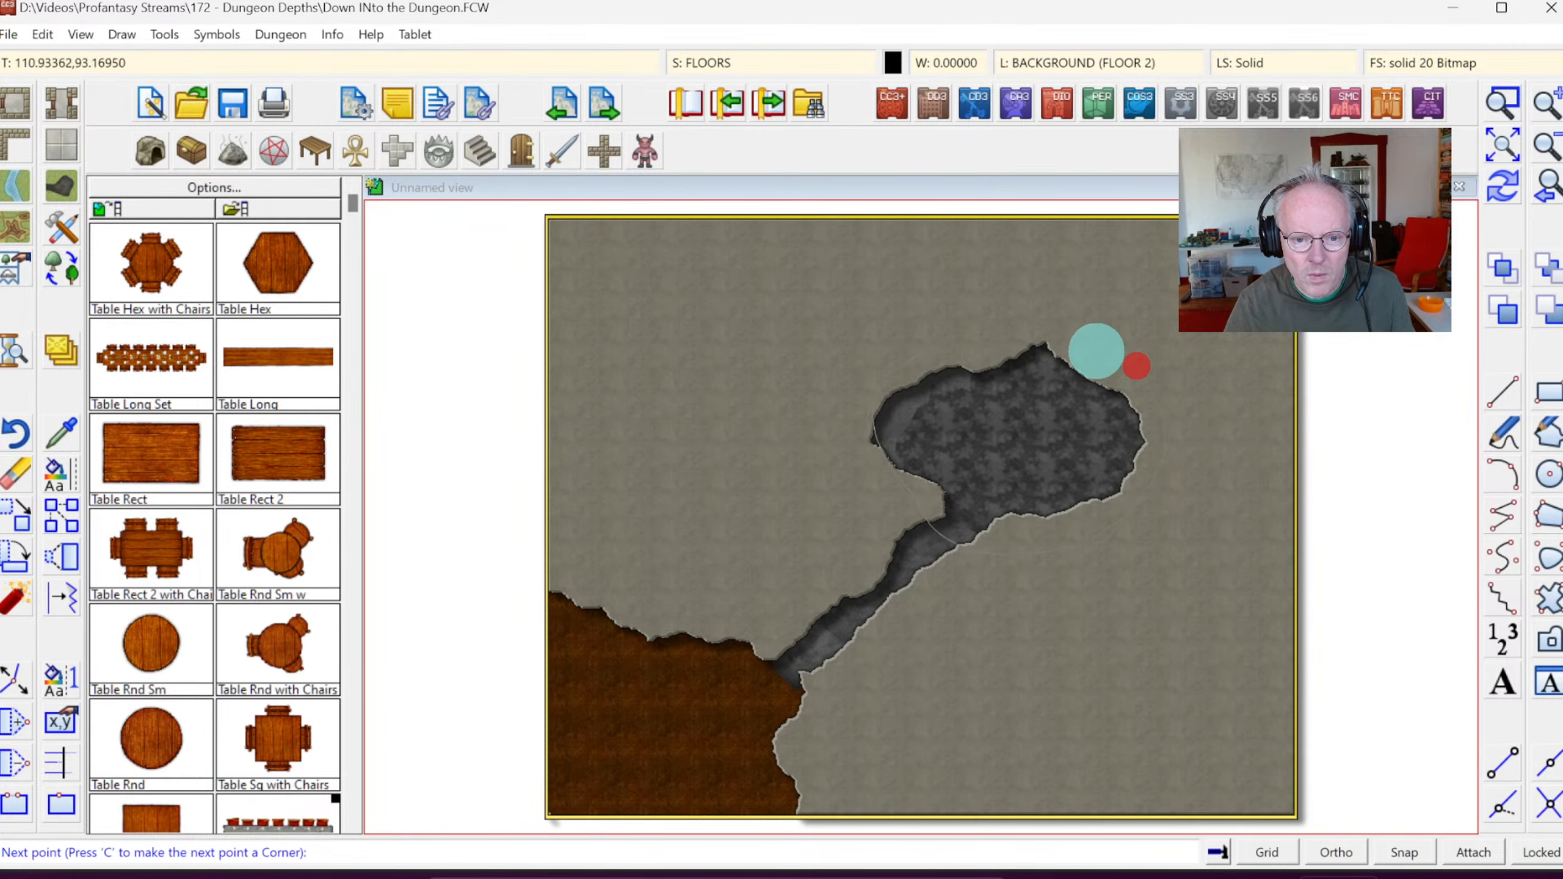
left_click(1080, 344)
left_click(1013, 332)
left_click(946, 349)
right_click(935, 349)
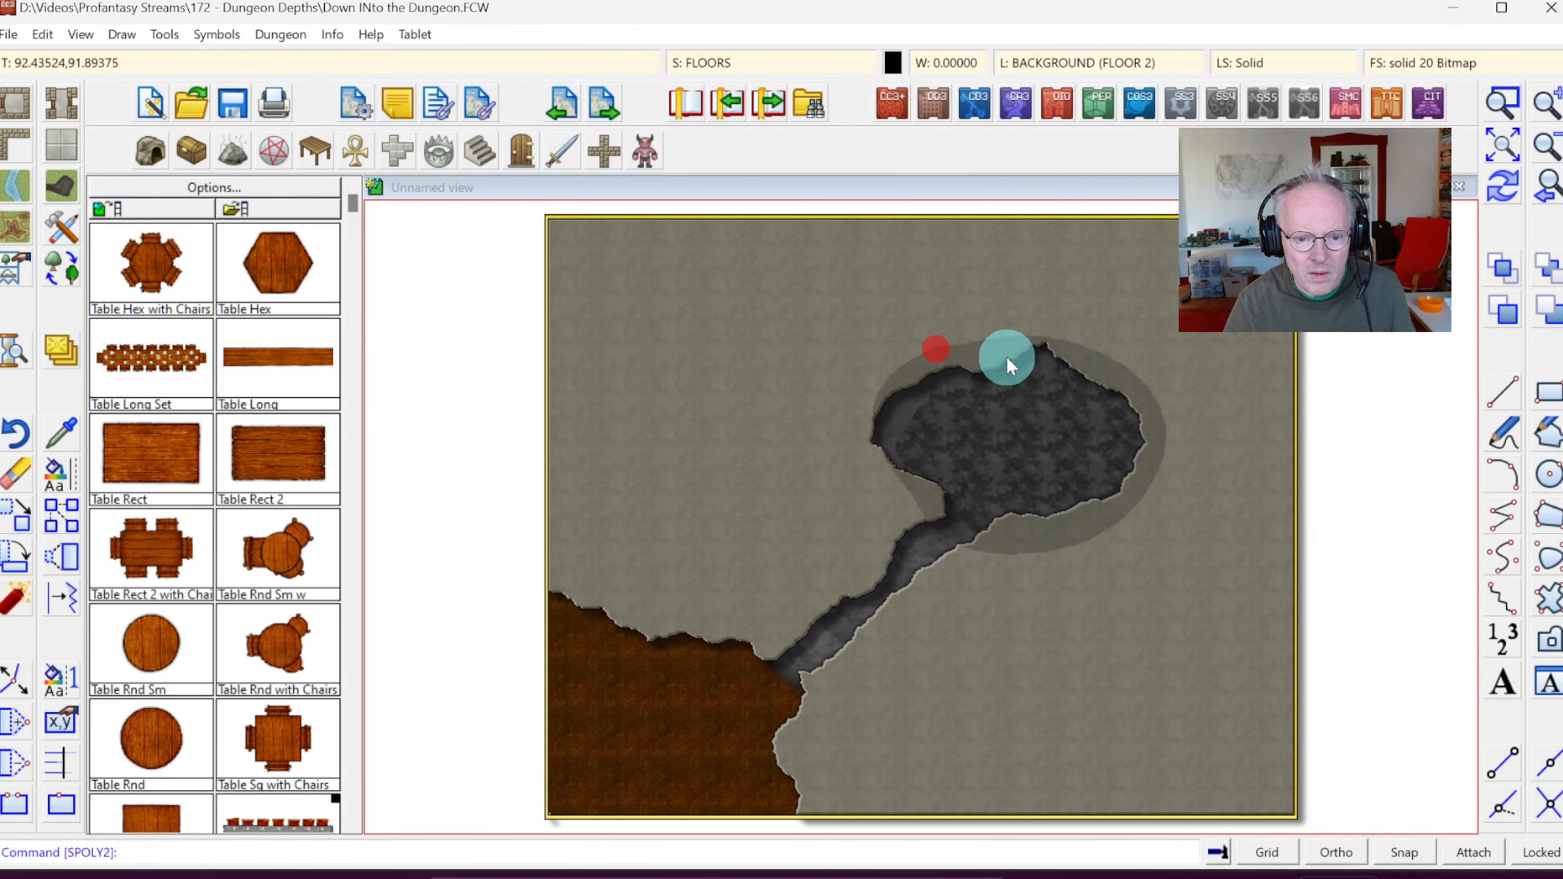
Step: Draw a third smooth solid 20 polygon over the eastern part of the northeast cavern and redraw the map
right_click(1020, 318)
left_click(991, 325)
left_click(973, 362)
left_click(954, 390)
left_click(976, 428)
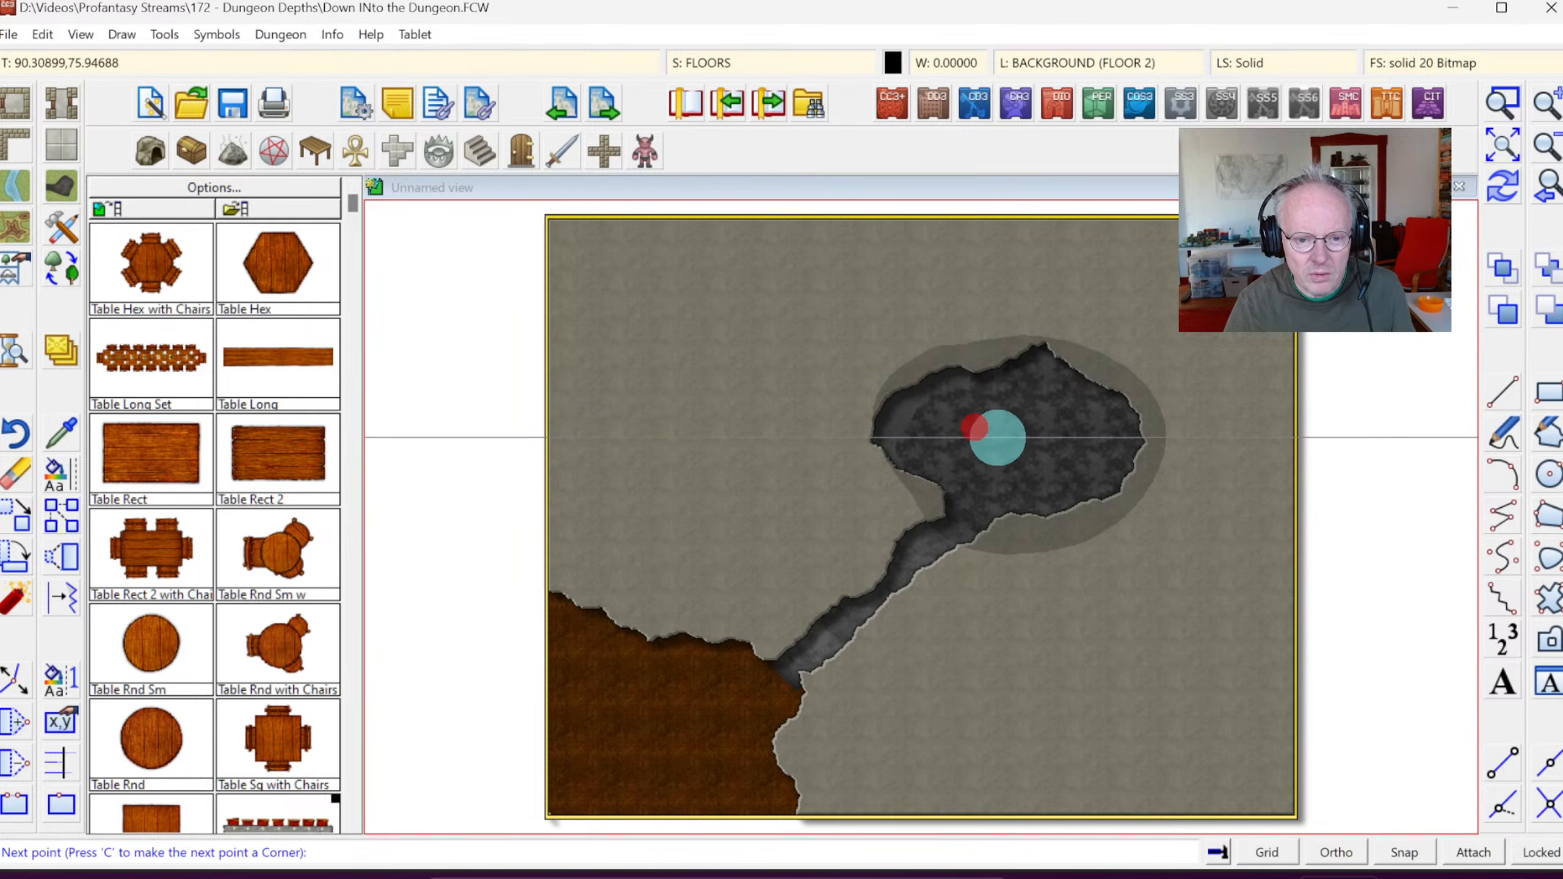
left_click(1045, 465)
left_click(1166, 490)
left_click(1172, 377)
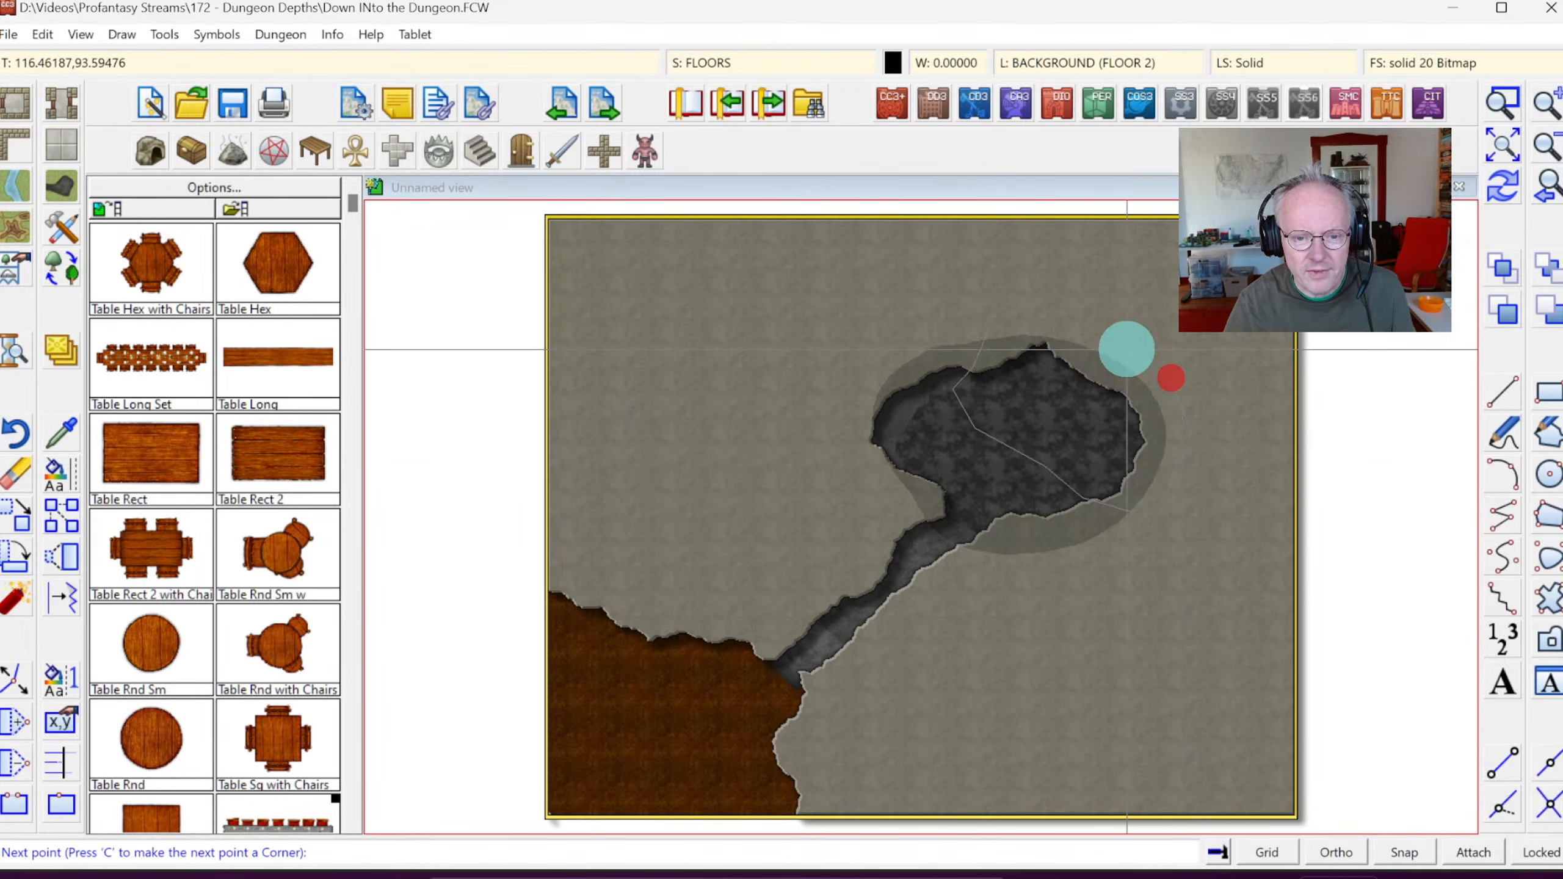
left_click(1104, 342)
left_click(1016, 321)
right_click(1016, 321)
left_click(1493, 198)
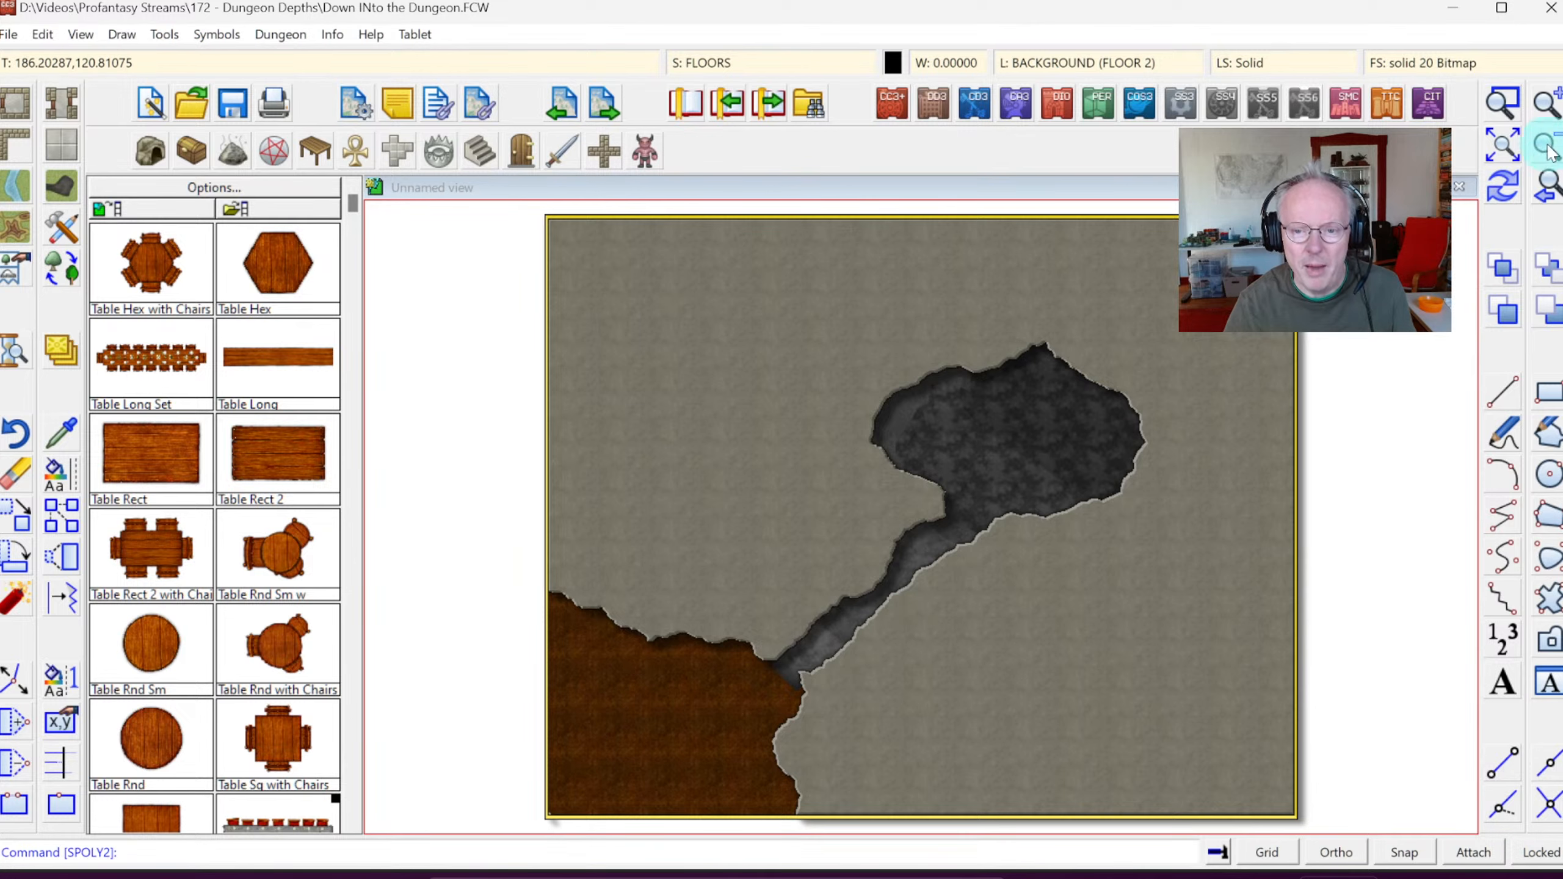
Step: Add a sheet named DEPTH directly after FLOORS and keep it as the current sheet
left_click(1503, 101)
left_click(768, 345)
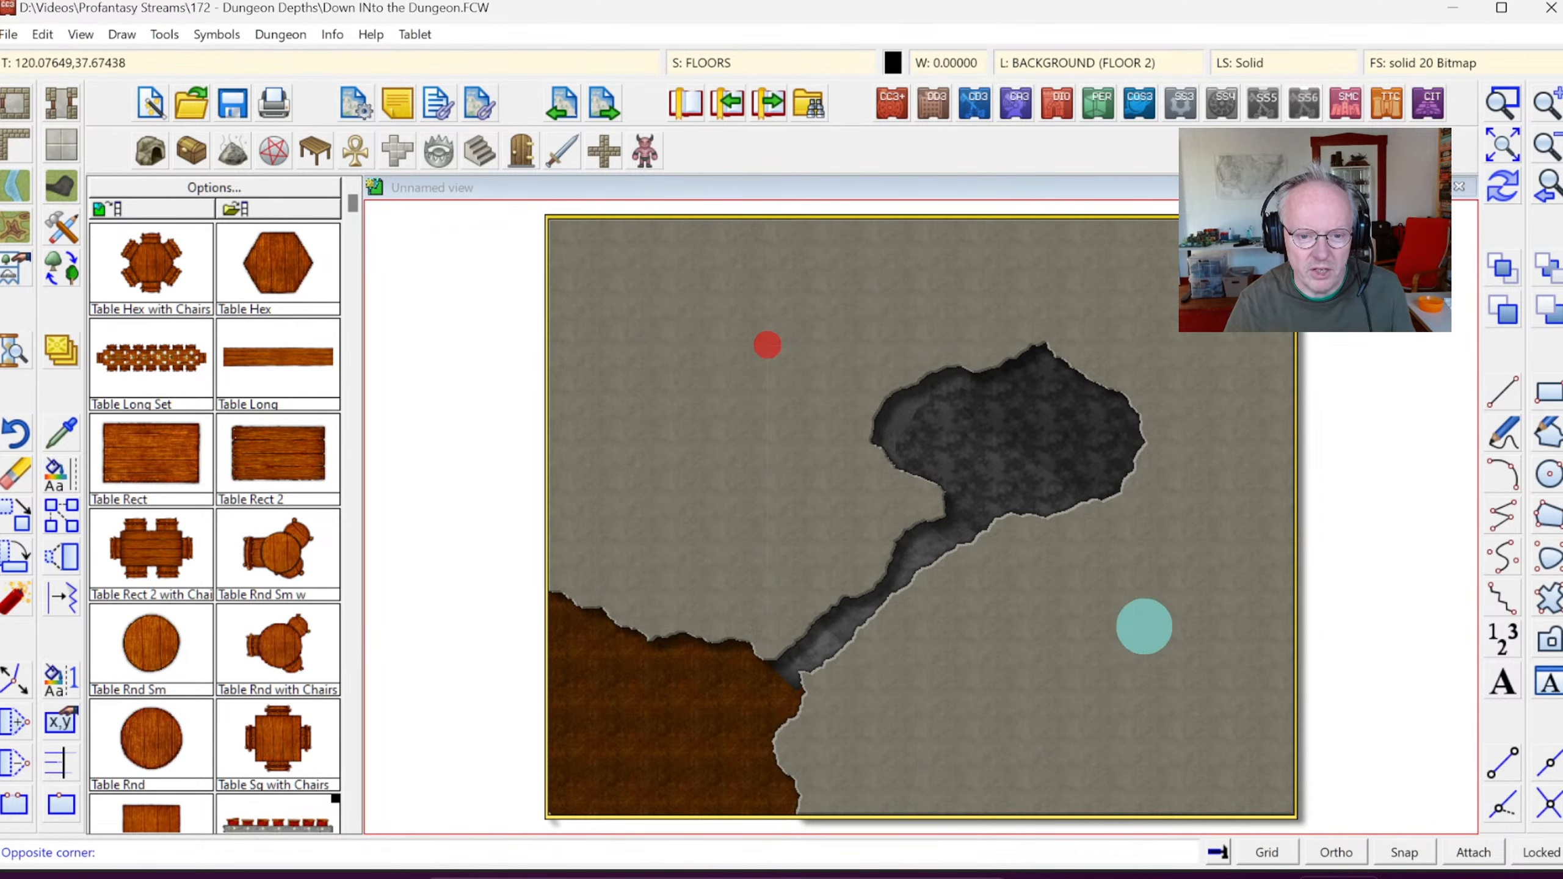
left_click(1173, 650)
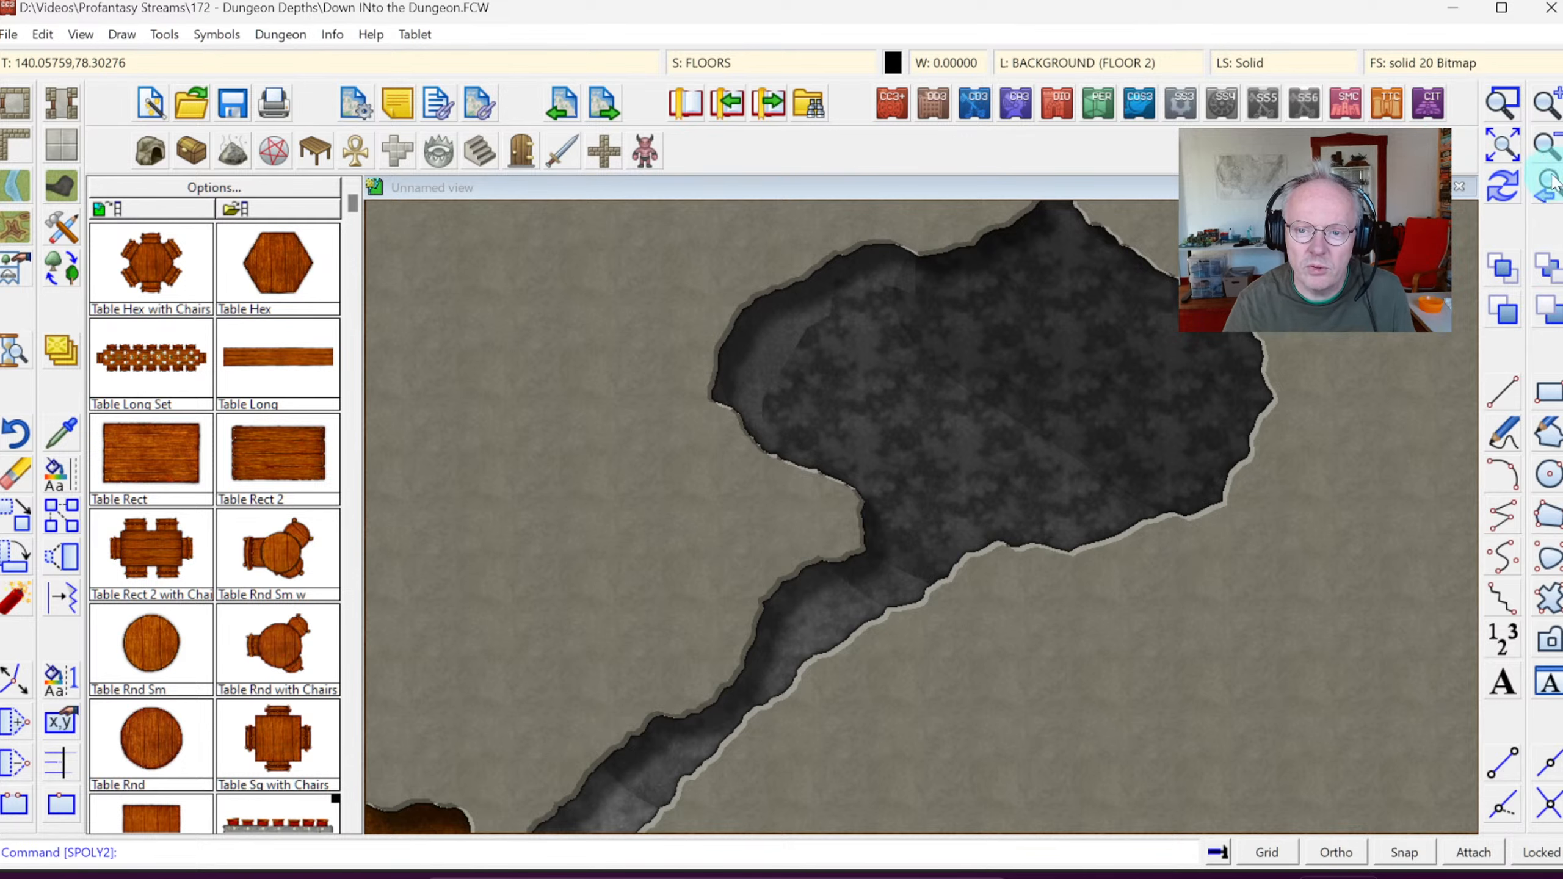
left_click(1552, 182)
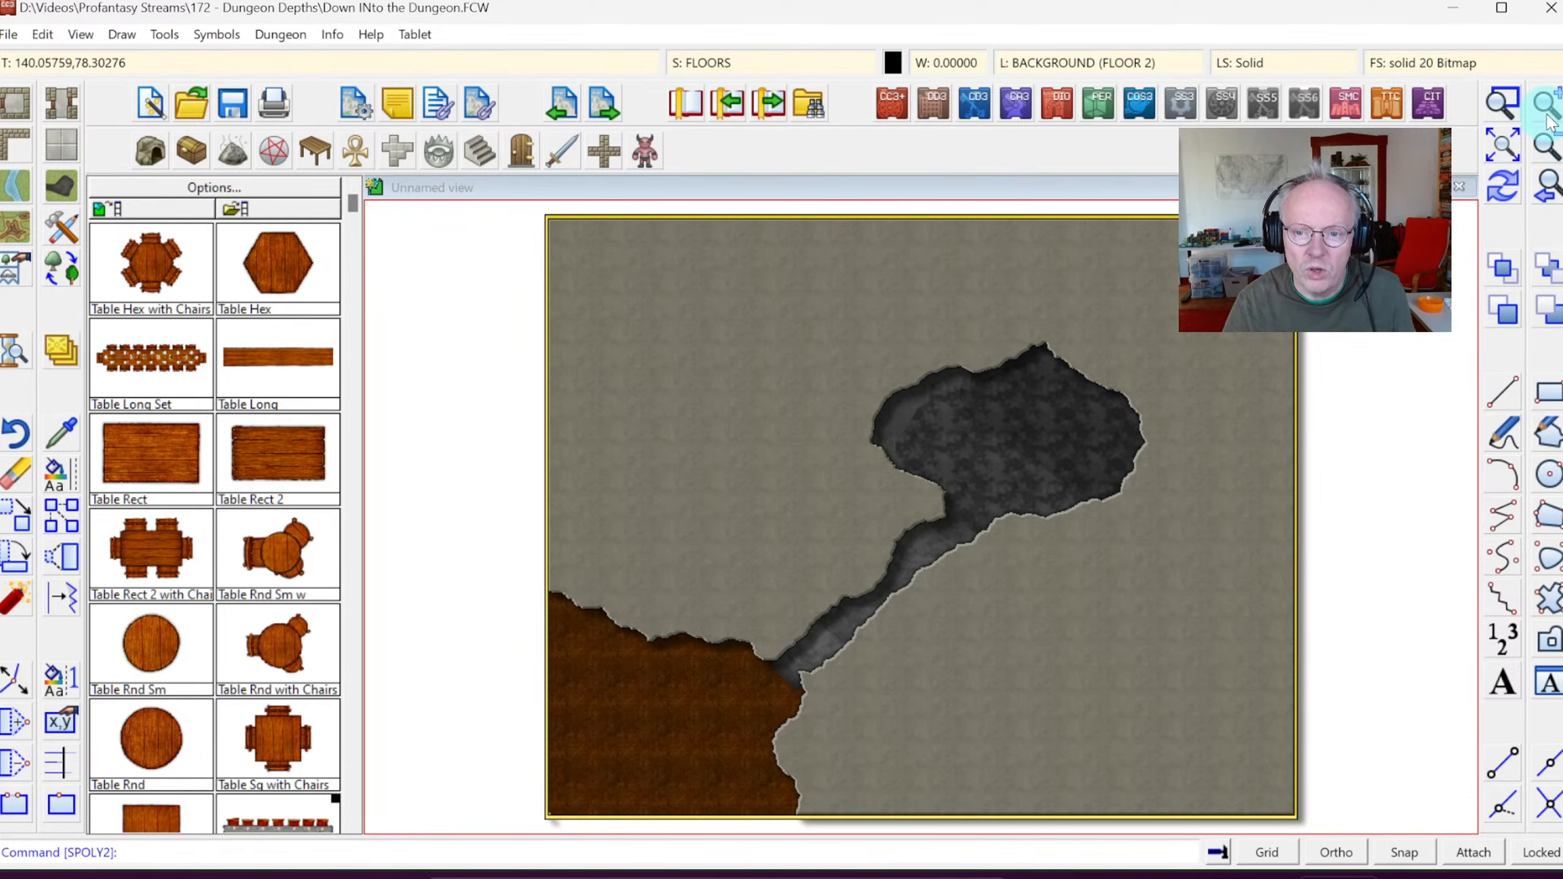
left_click(1548, 115)
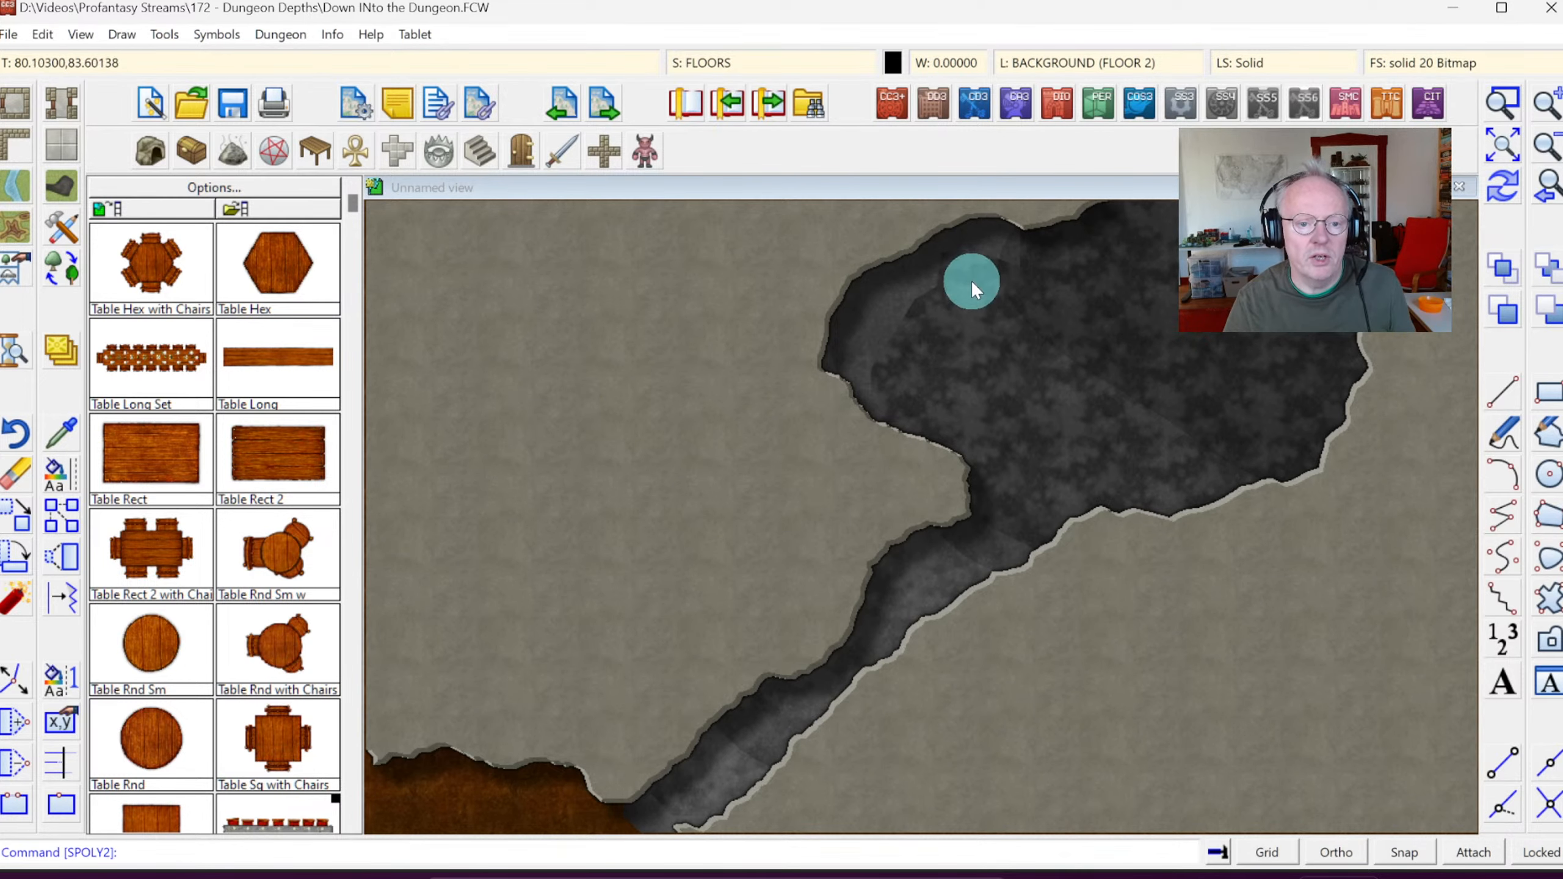
left_click(707, 64)
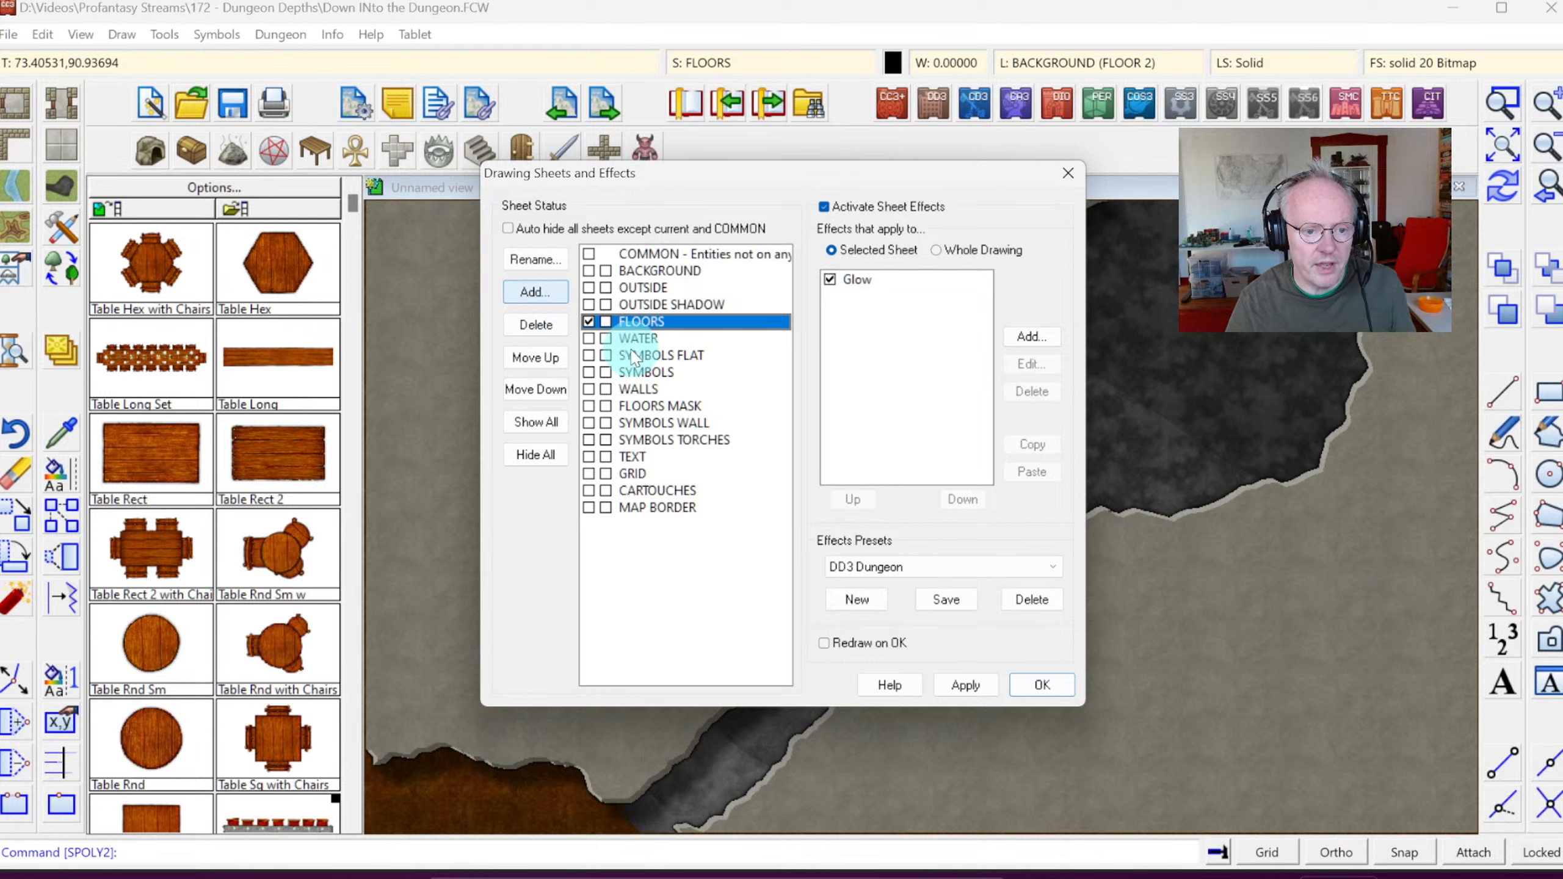
left_click(535, 293)
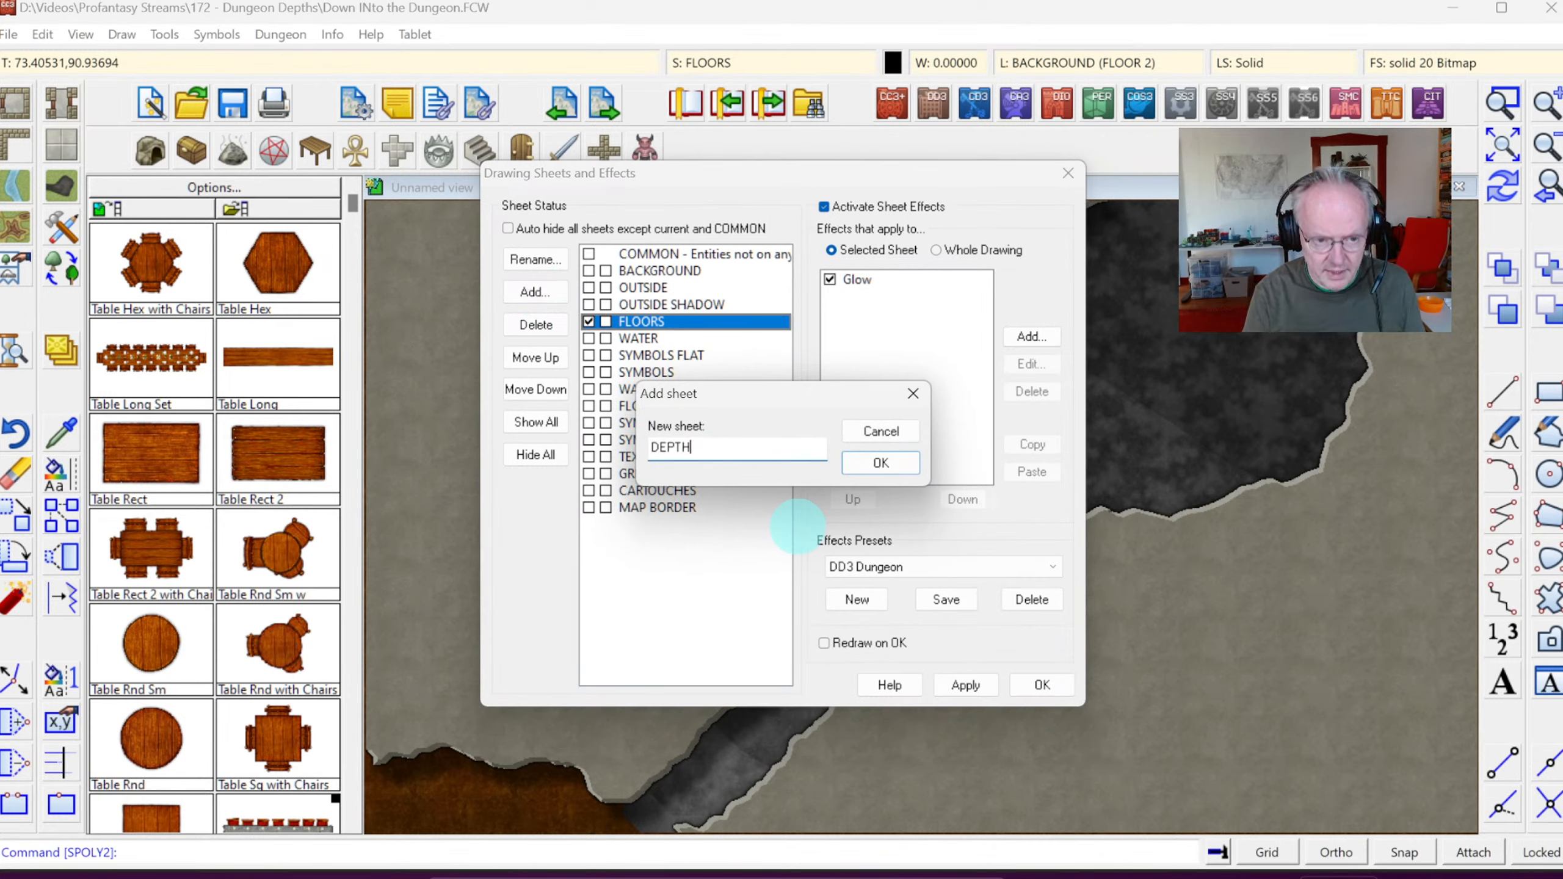
key("Return")
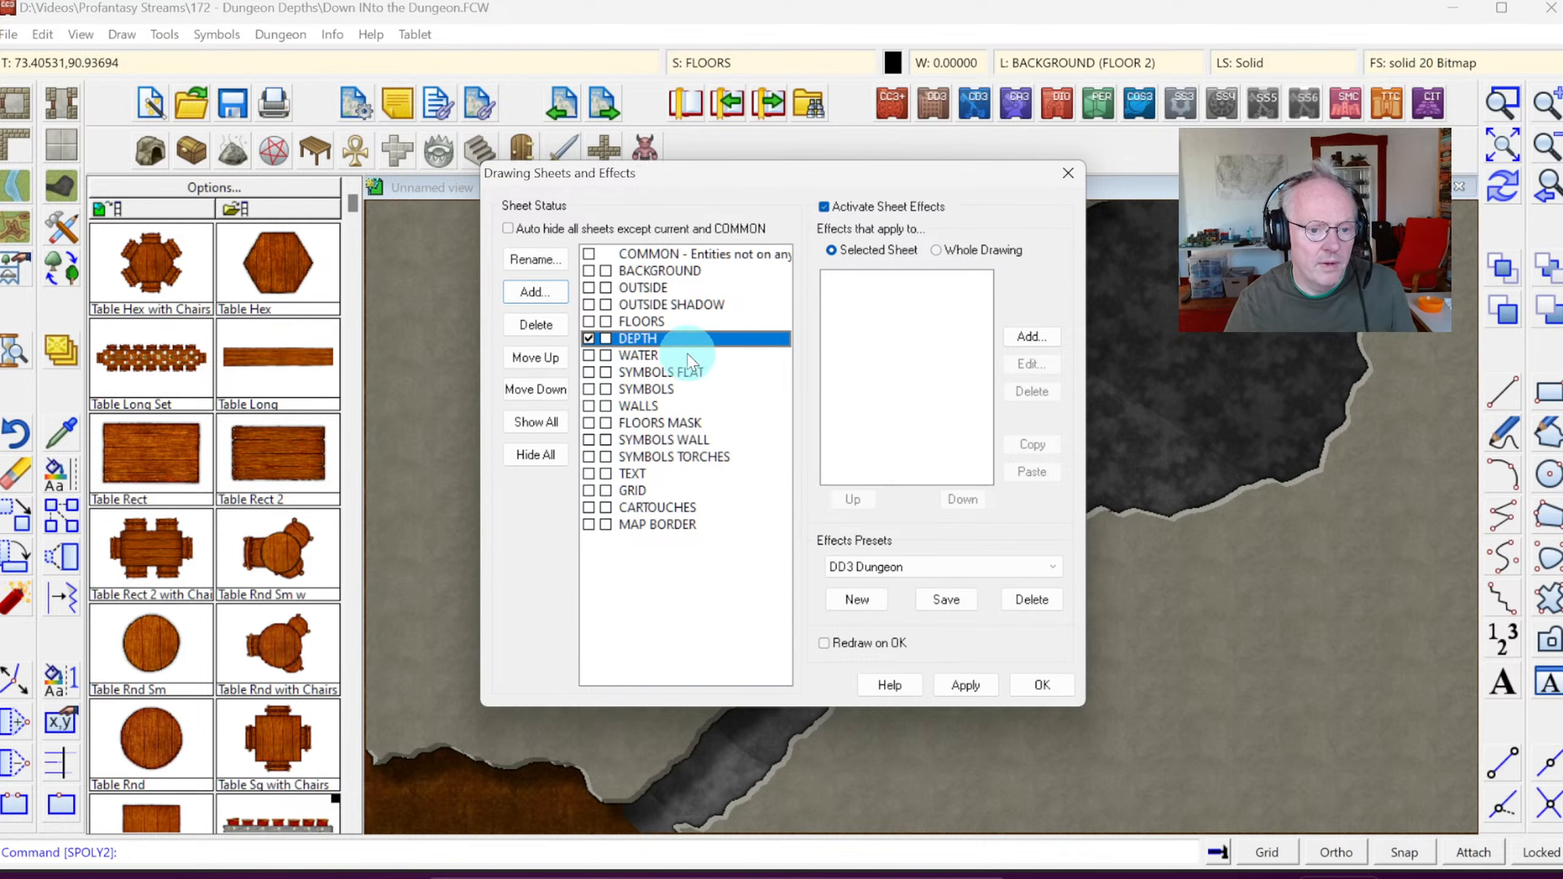
left_click(1042, 684)
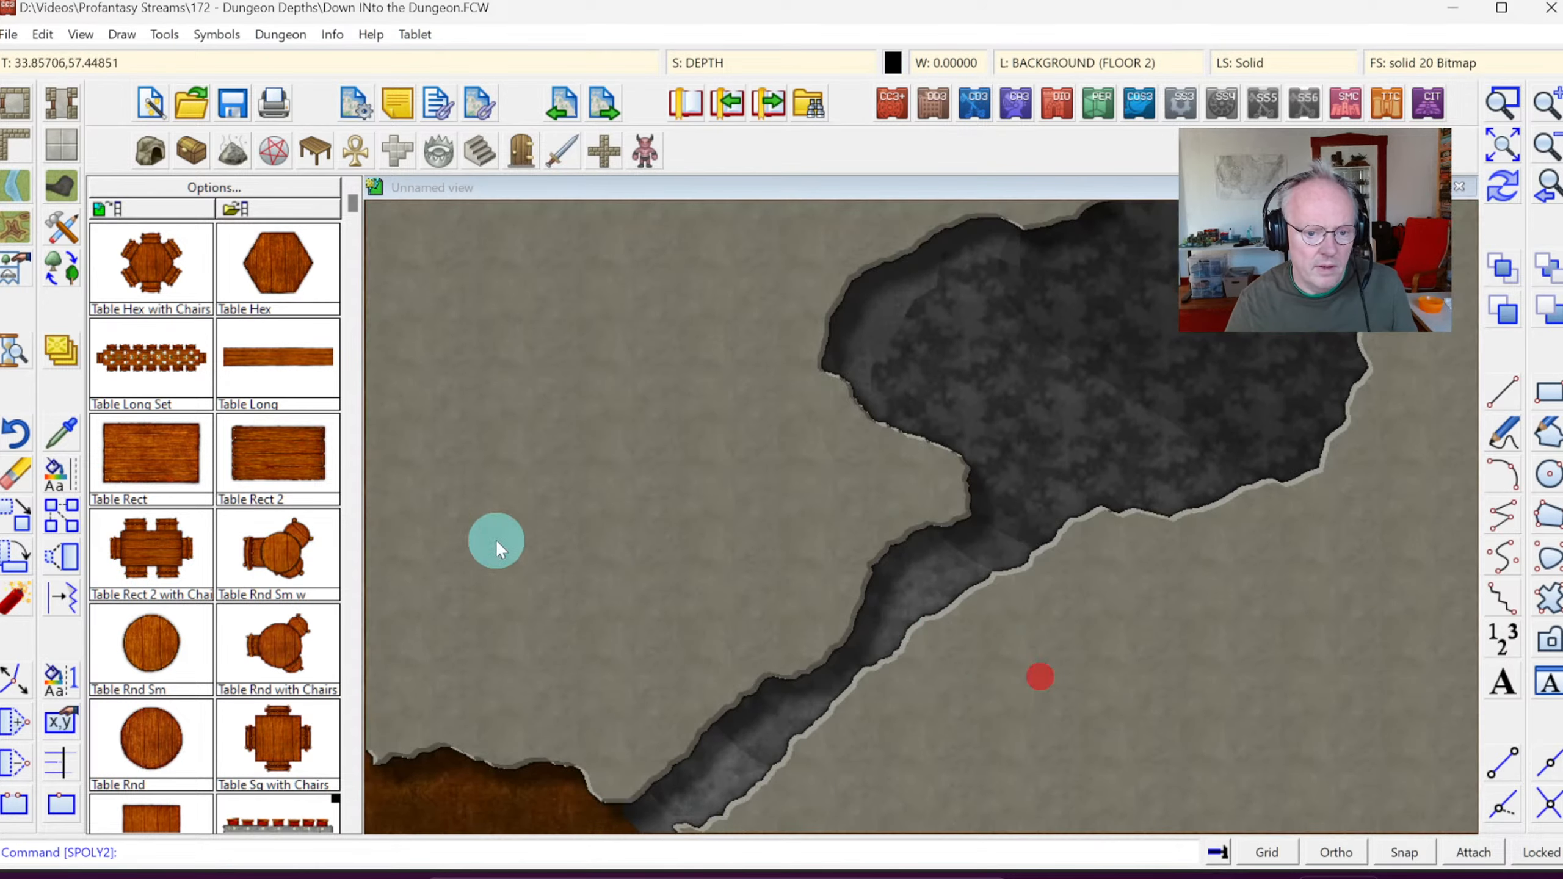
Step: Move all entities with the solid 20 Bitmap fill style to the DEPTH sheet and redraw the map
right_click(66, 350)
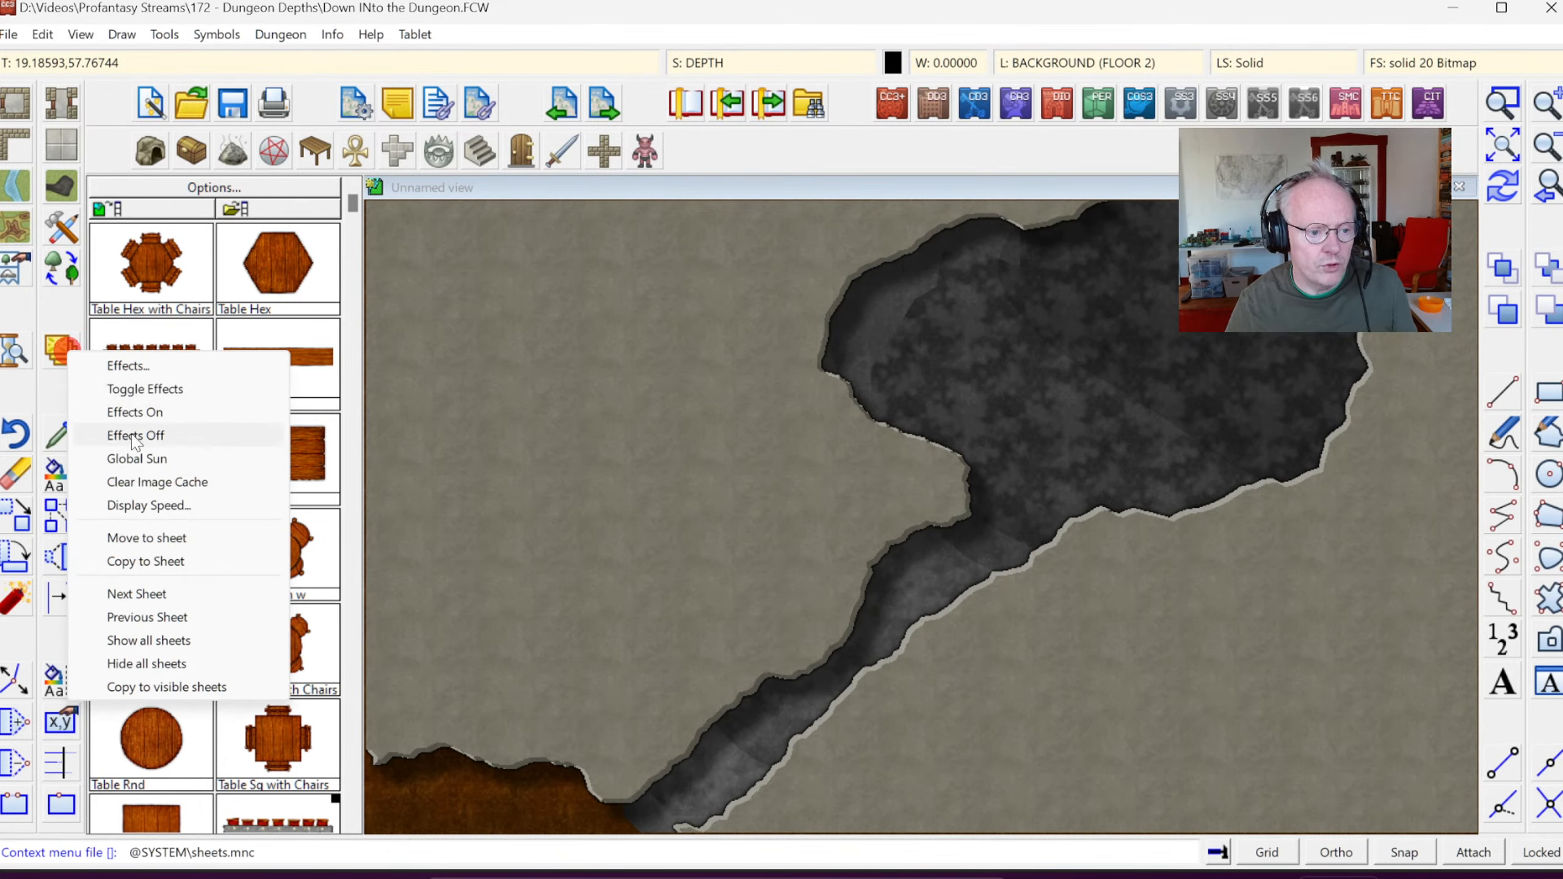
left_click(151, 541)
right_click(492, 496)
left_click(570, 729)
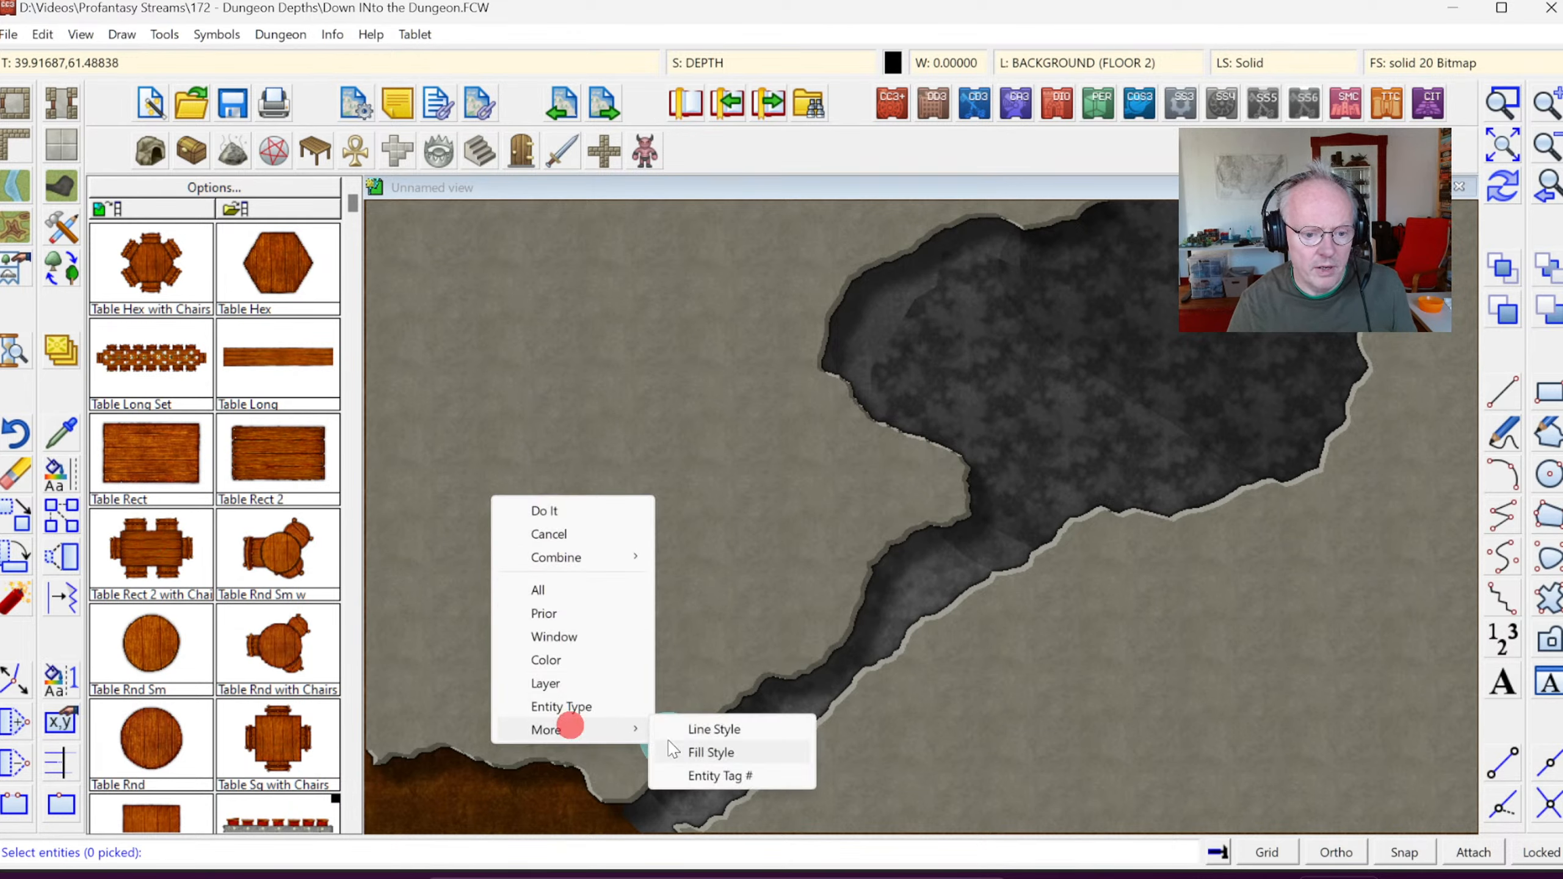
left_click(676, 752)
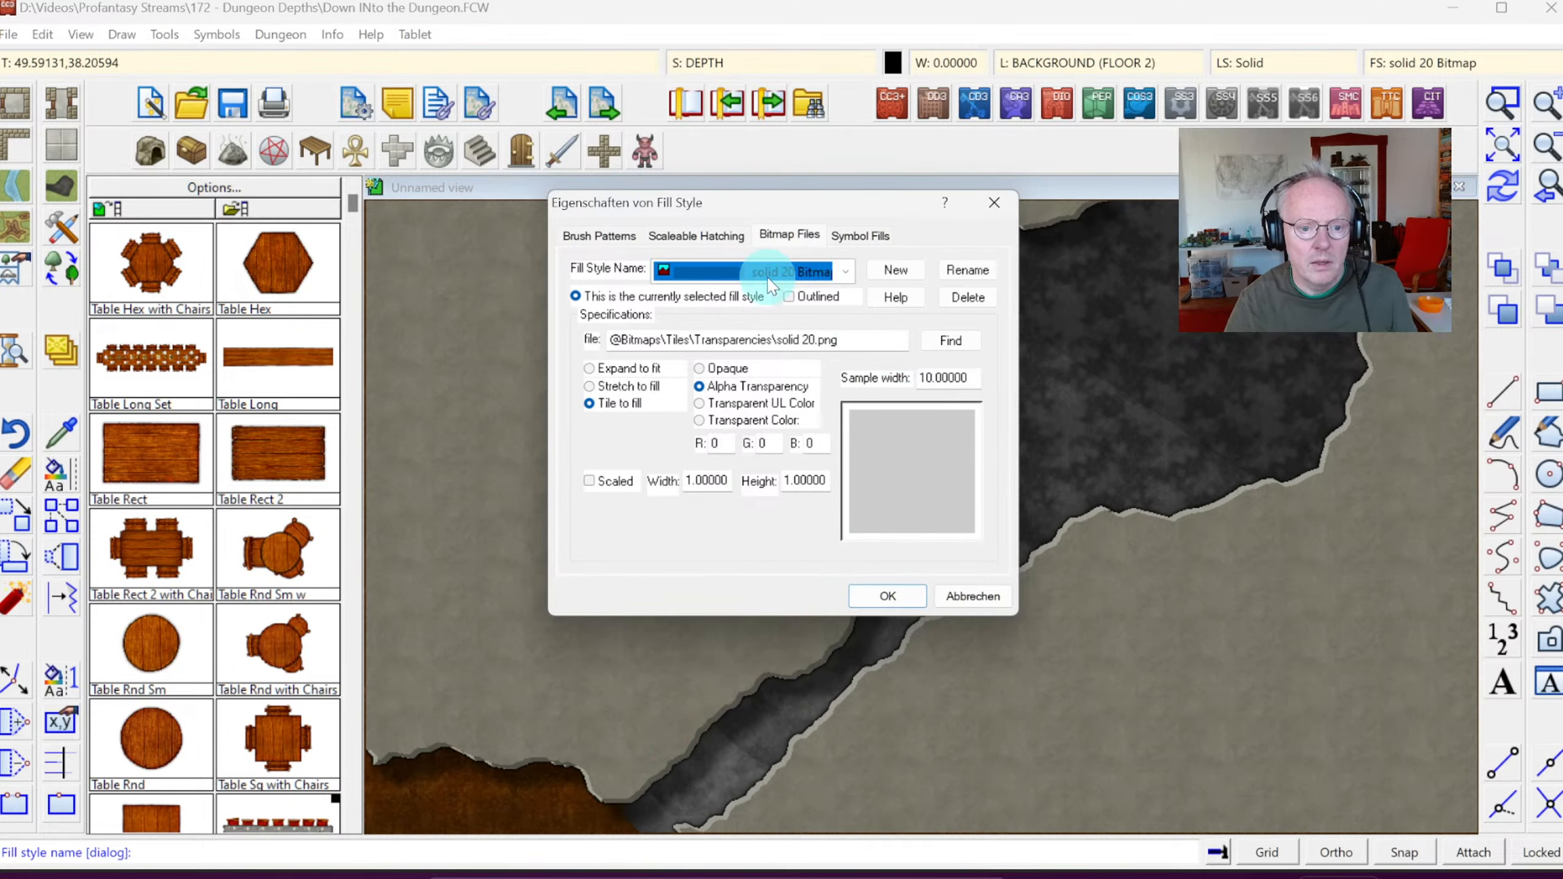
left_click(894, 596)
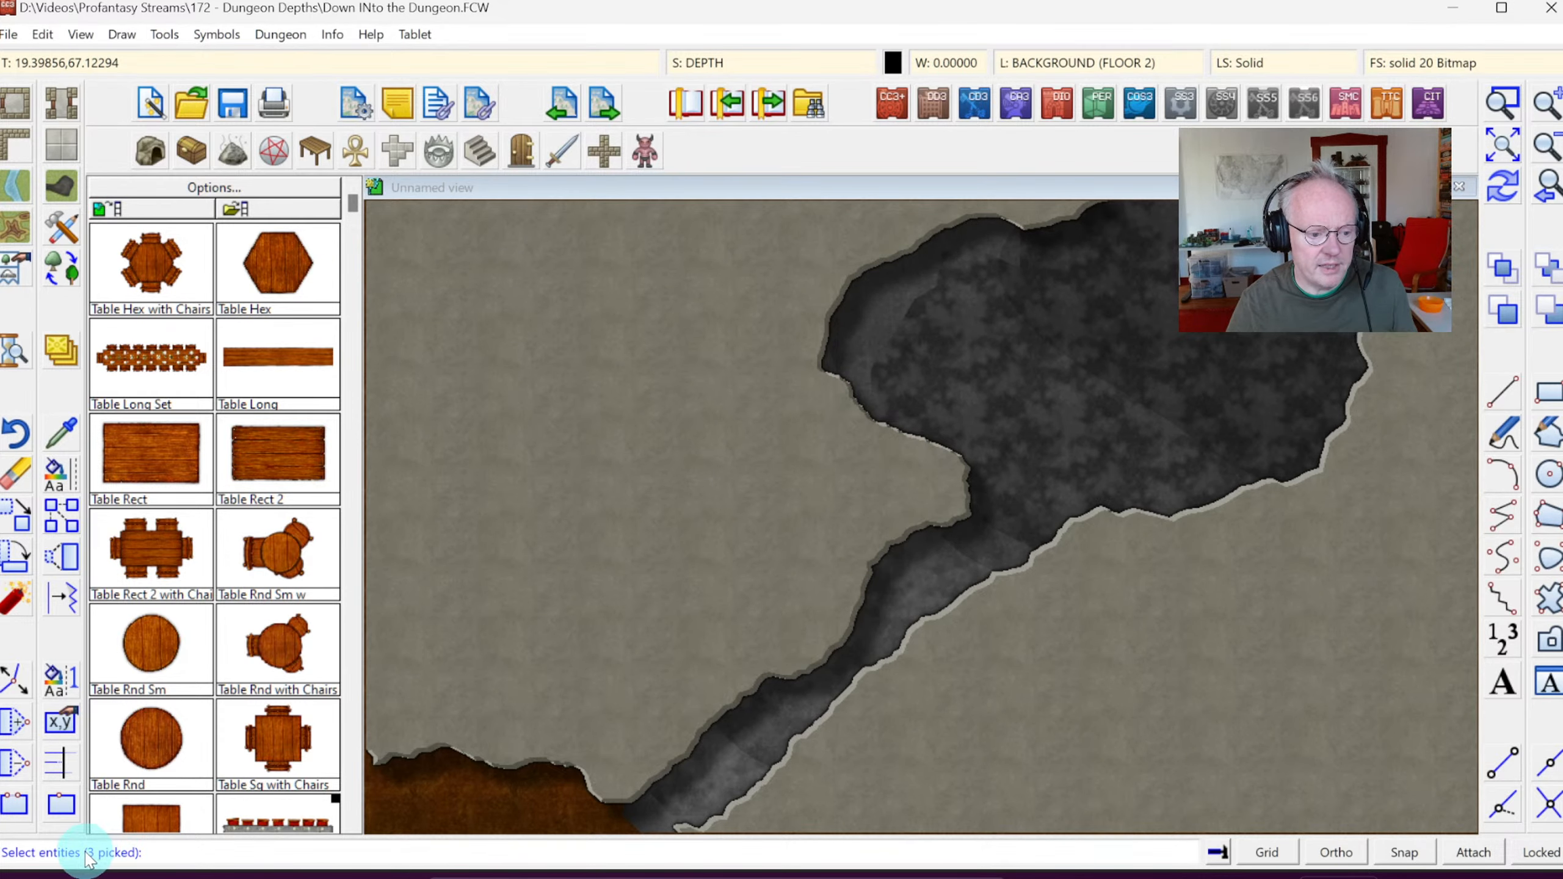
key("d")
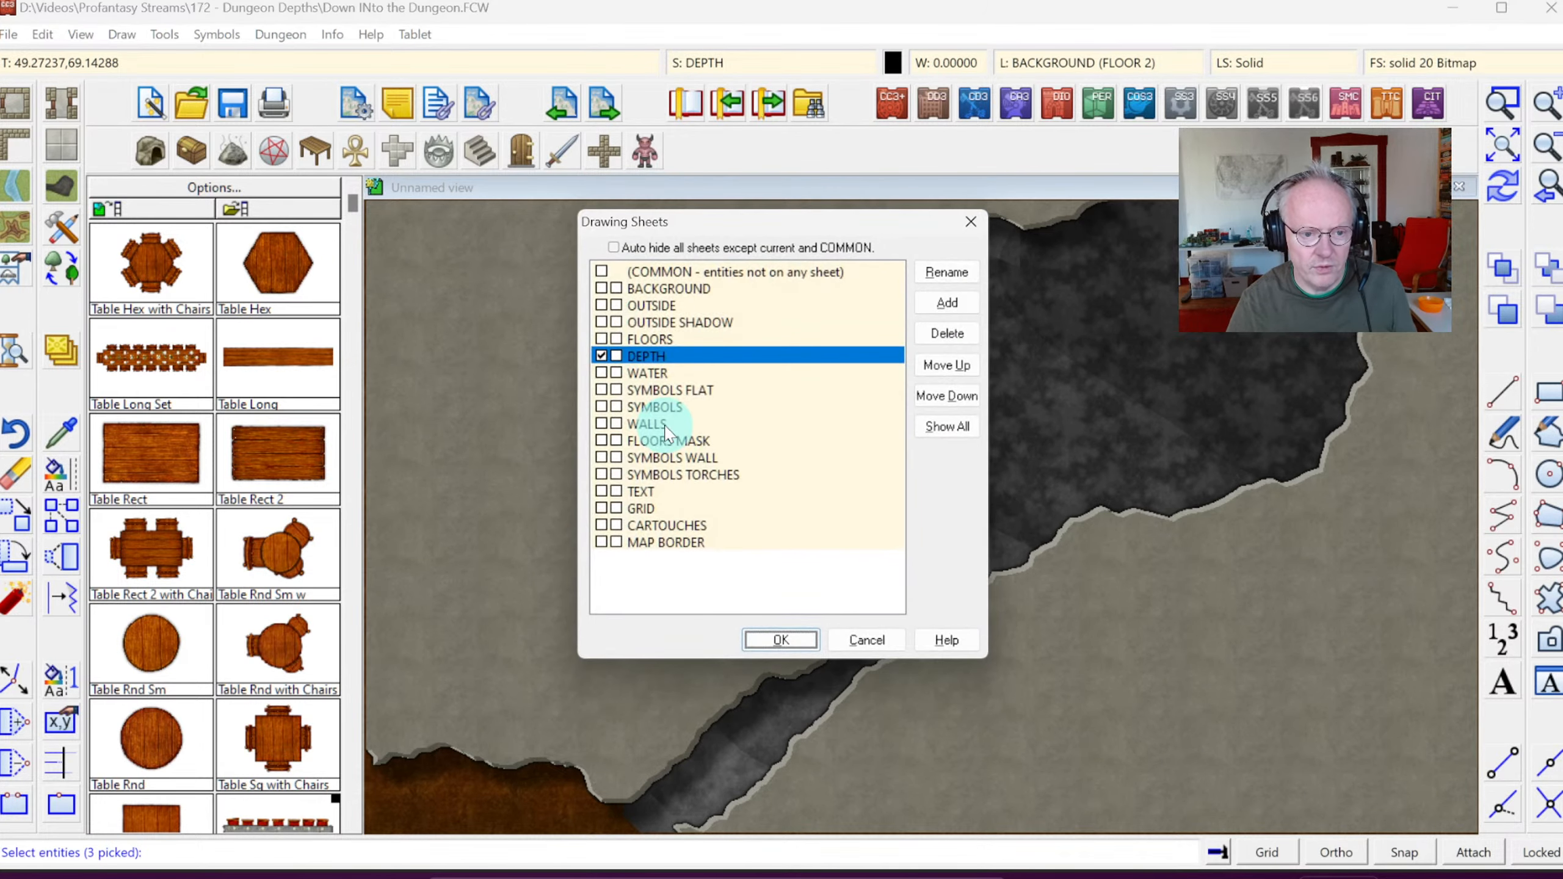
left_click(781, 641)
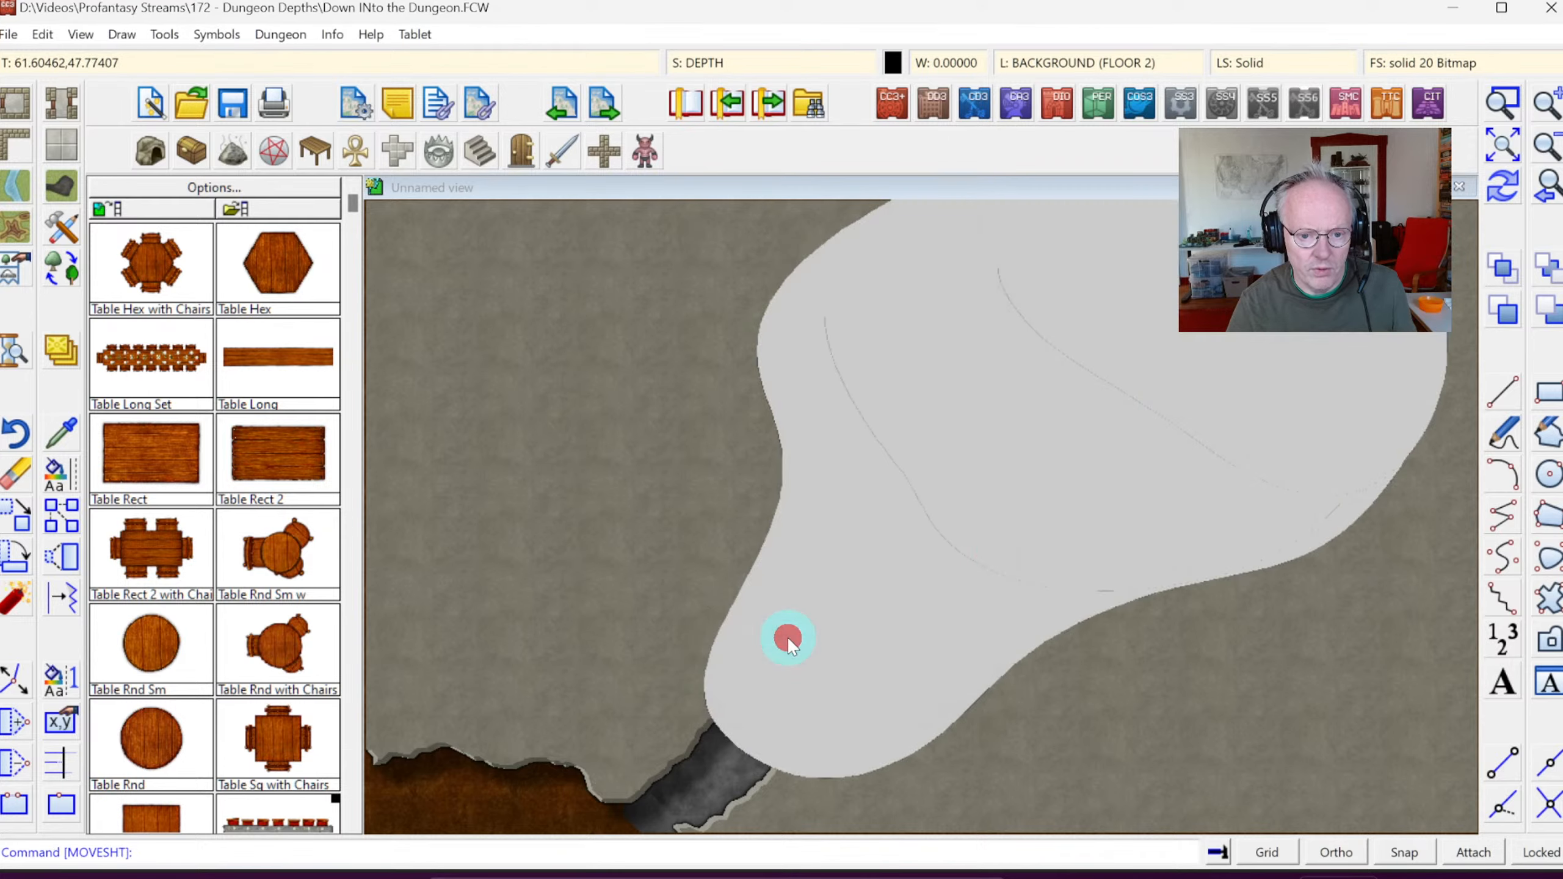
left_click(1502, 196)
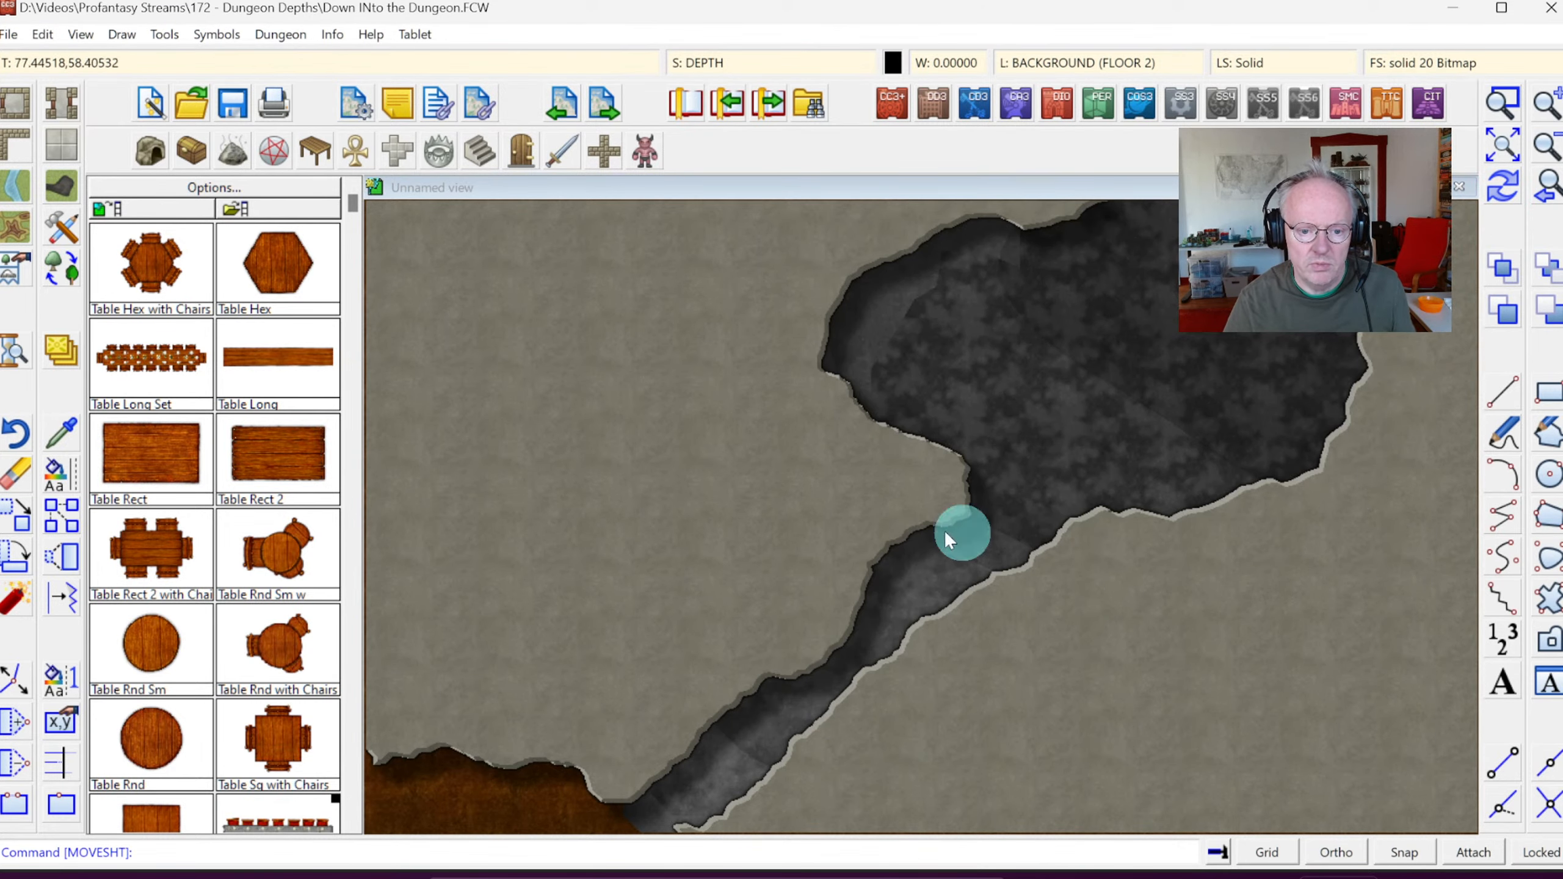
Step: Add a Glow effect to the DEPTH sheet with Inside mode and black as the glow color
left_click(699, 63)
left_click(1032, 337)
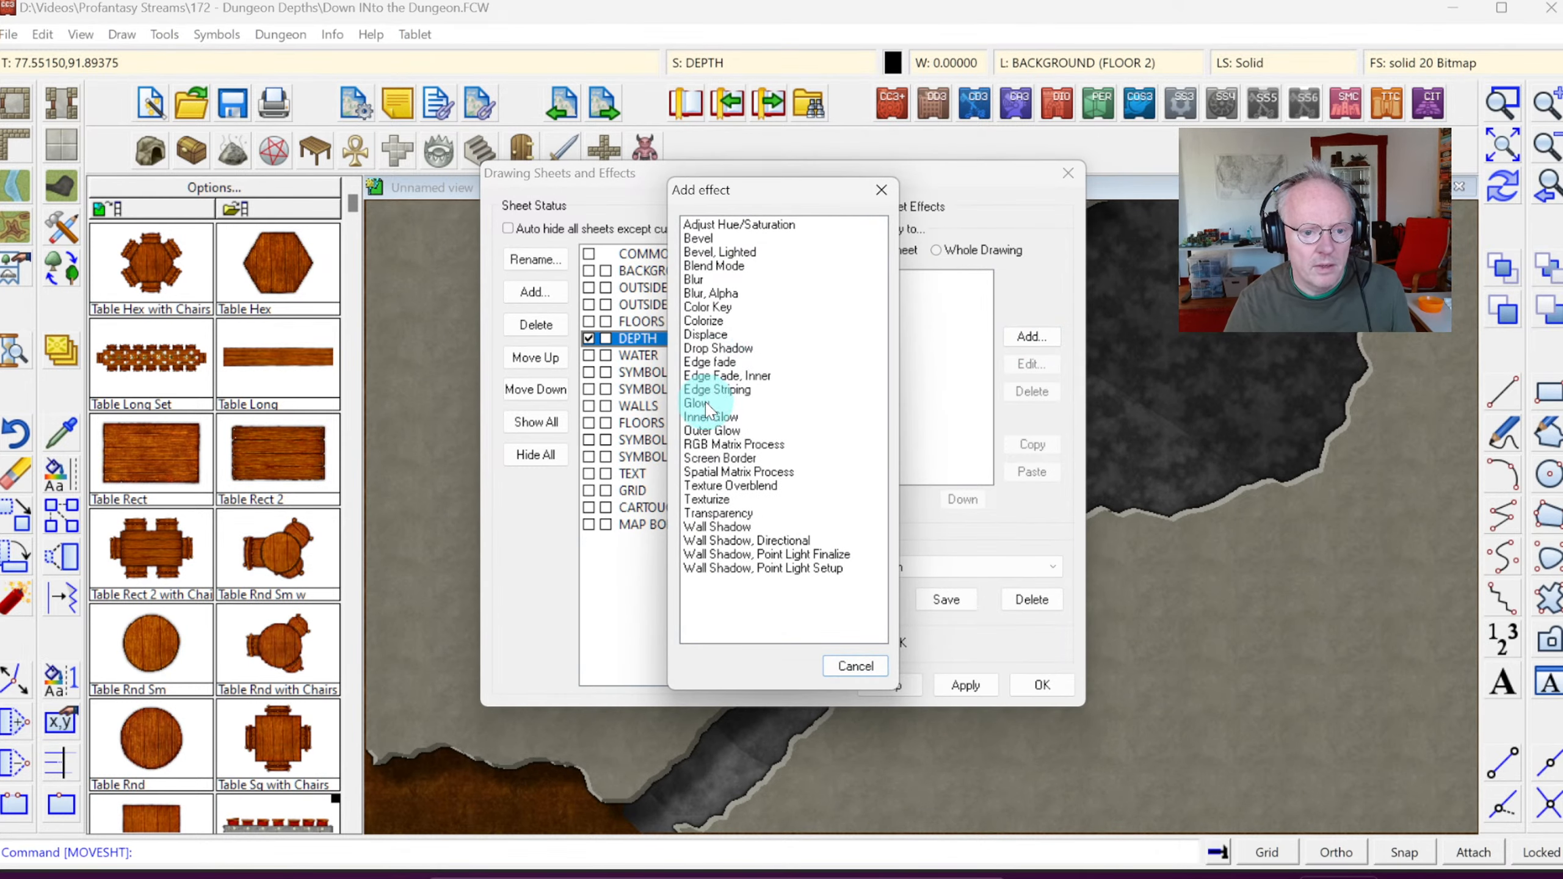
double_click(701, 404)
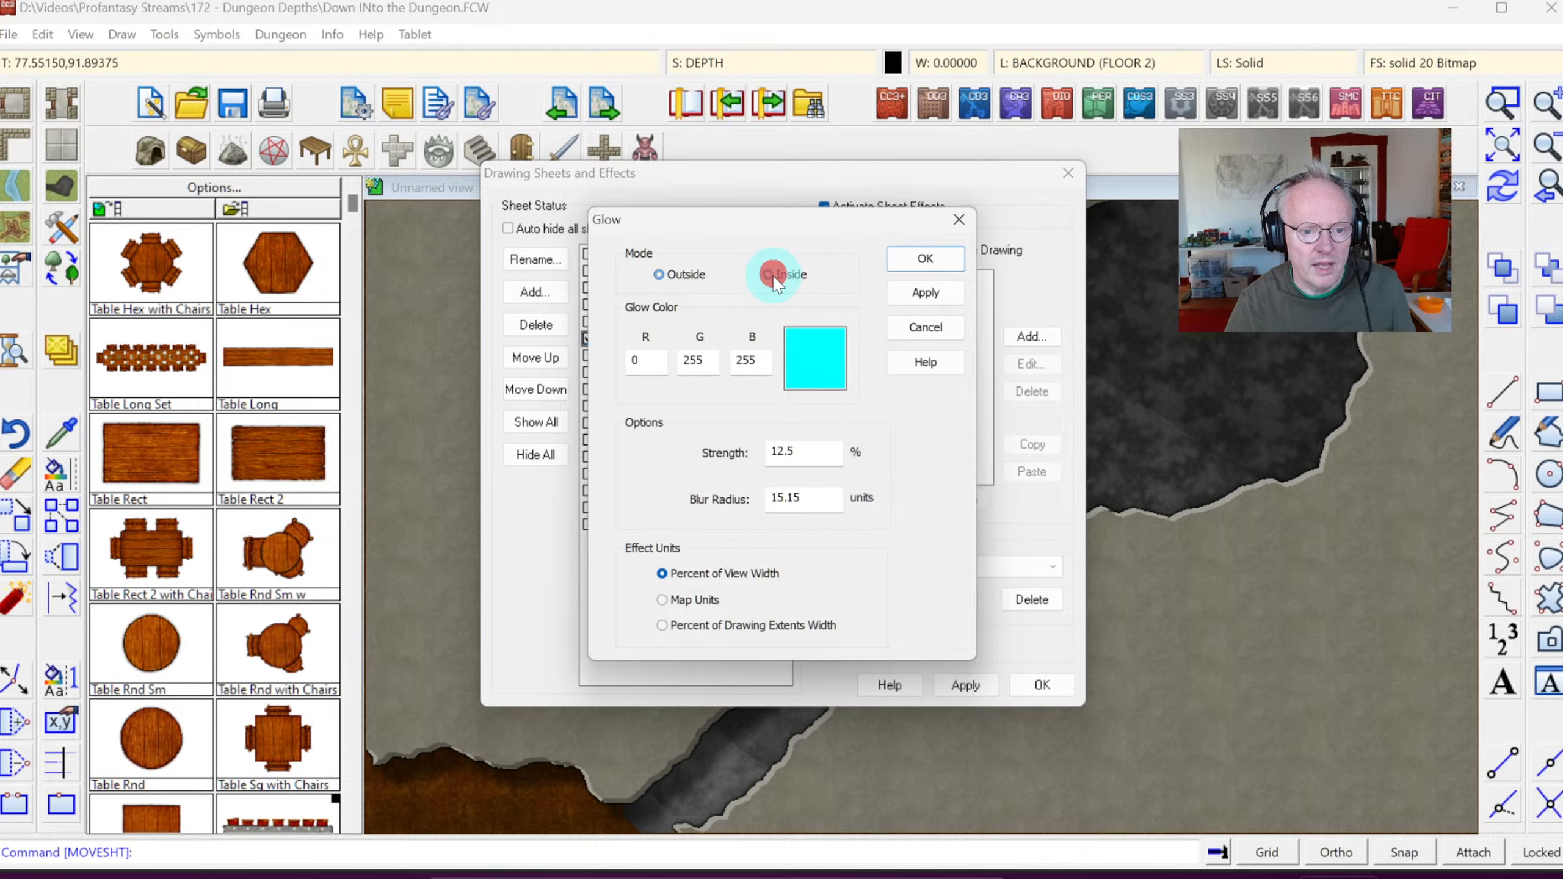
left_click(820, 377)
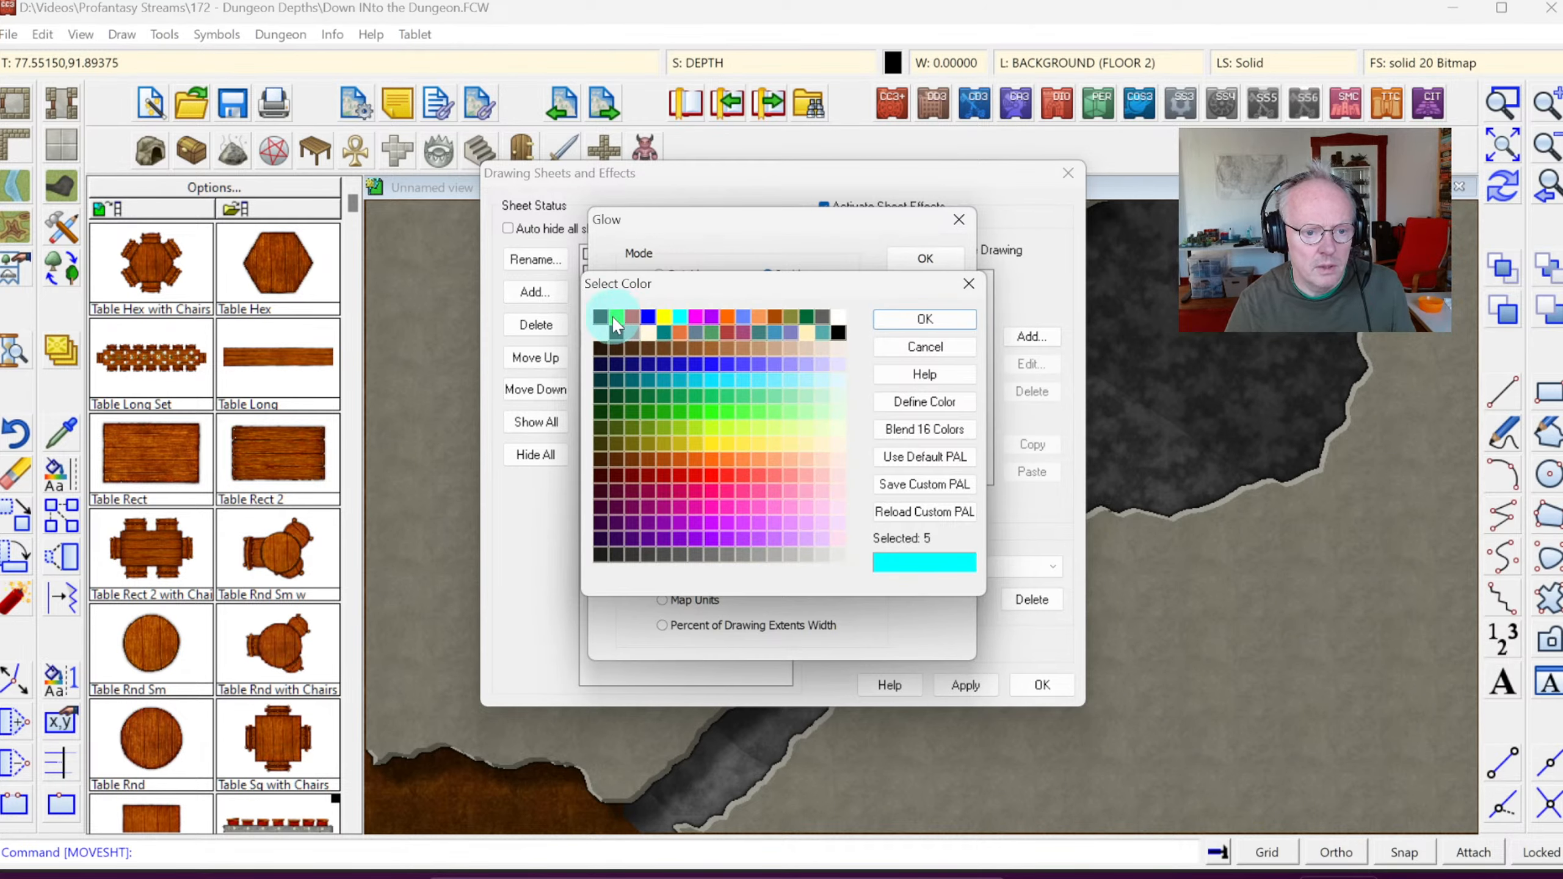
left_click(598, 317)
left_click(908, 318)
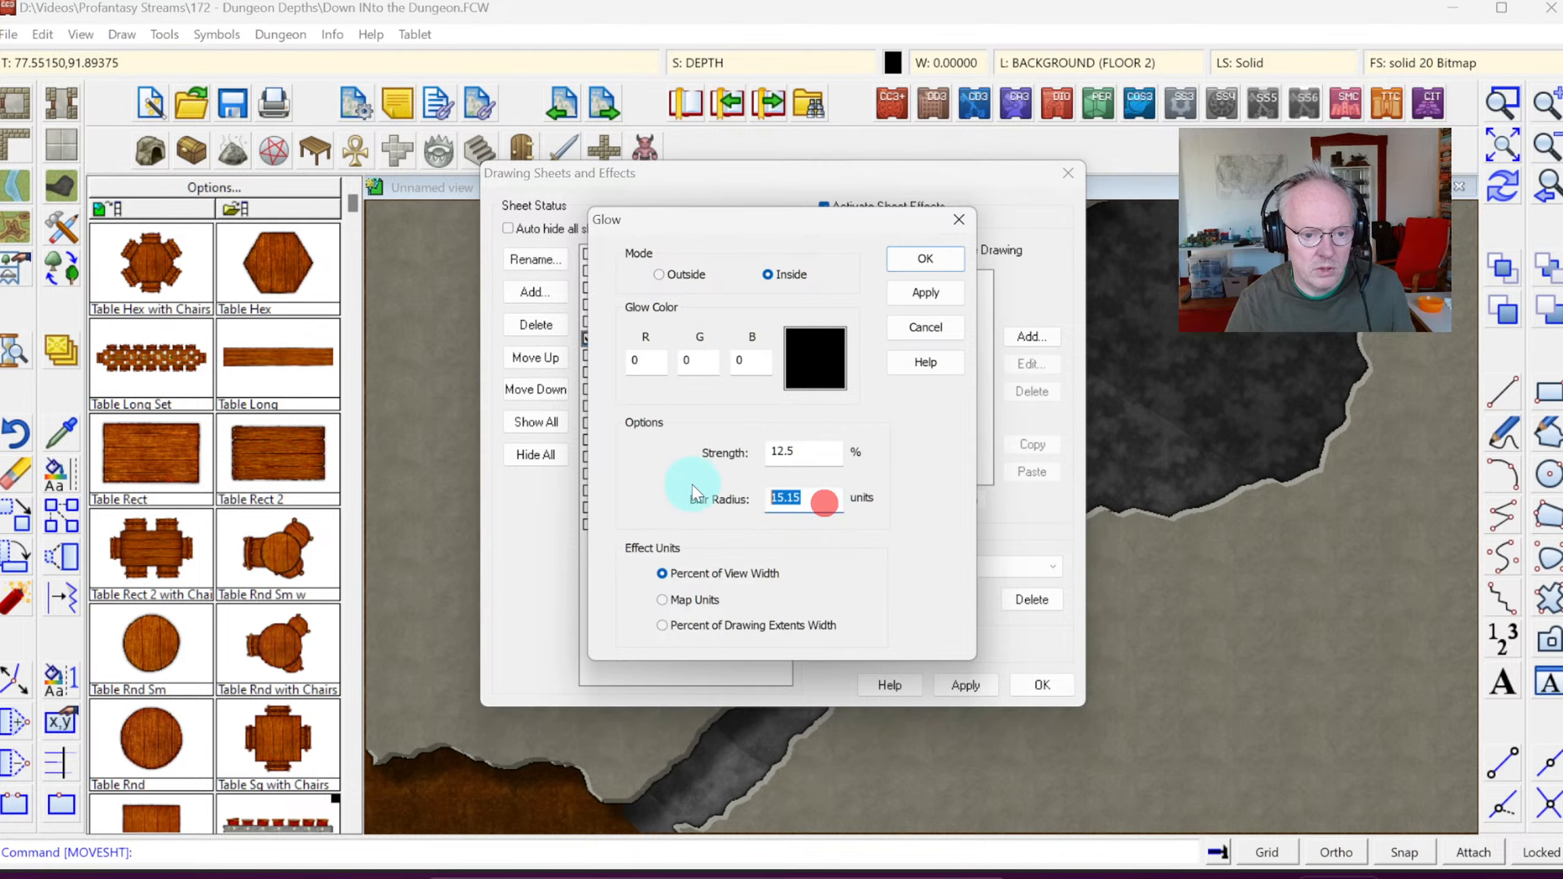
Step: Set the Glow strength to 0% and blur radius to 2 map units, and apply the effect to the map
double_click(804, 453)
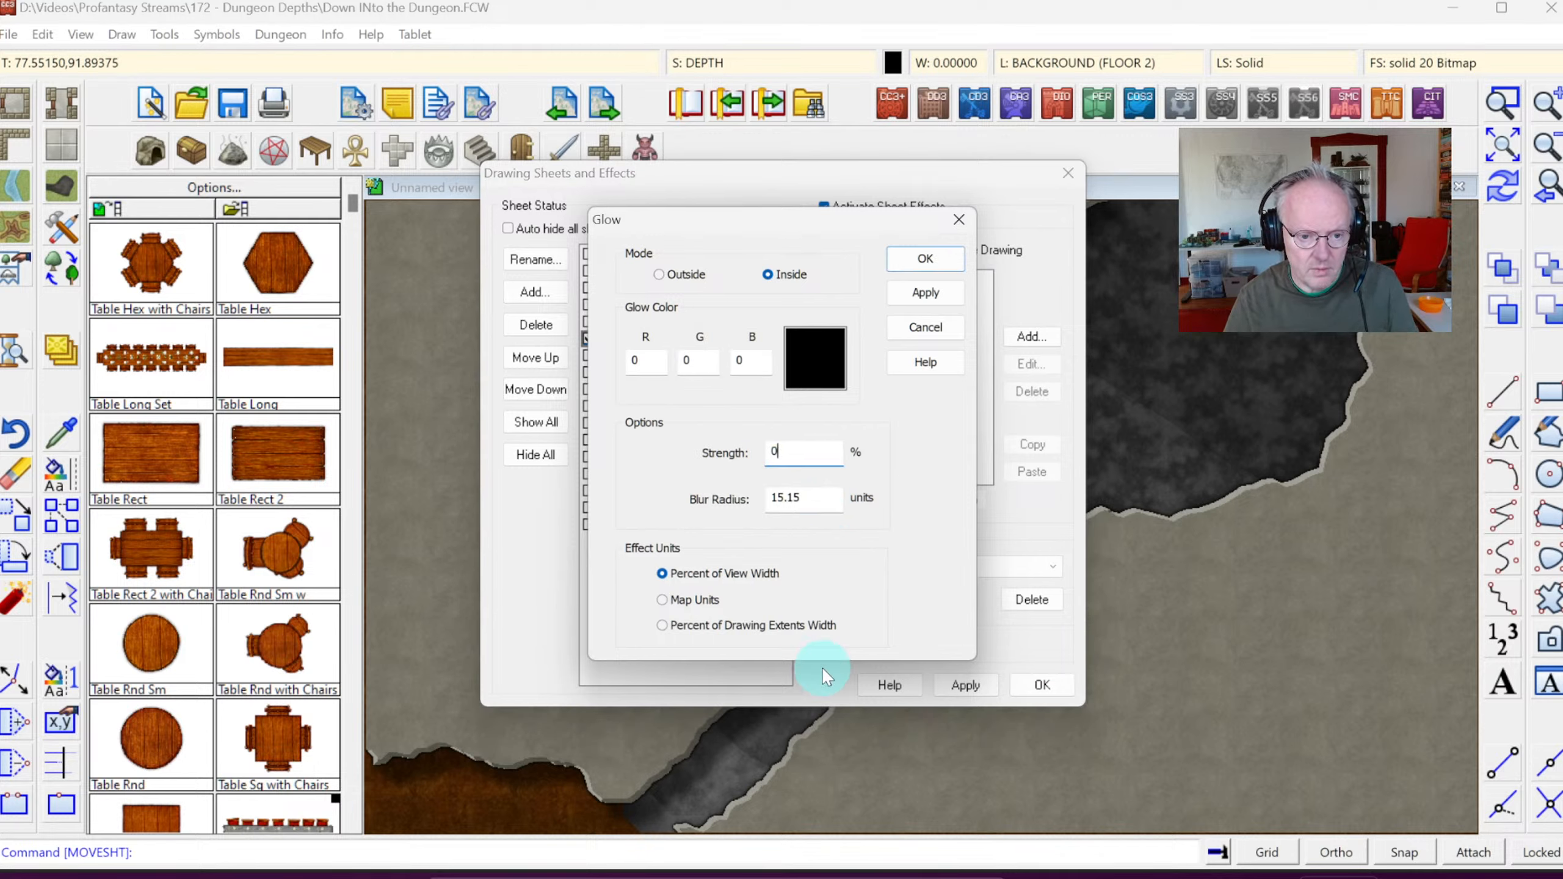
type("0")
key("Tab")
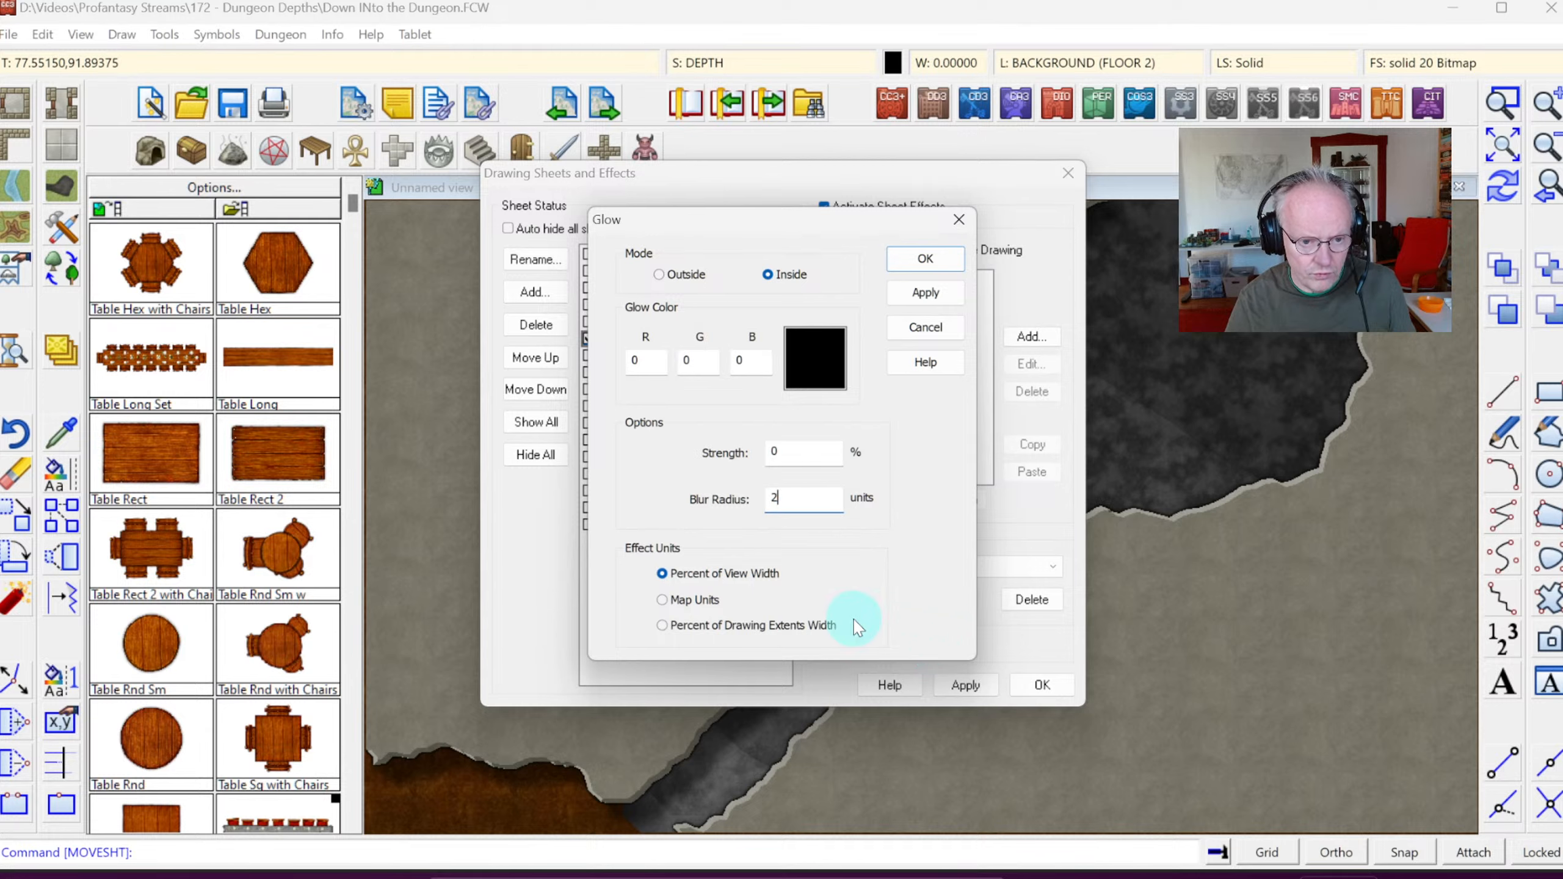
left_click(697, 599)
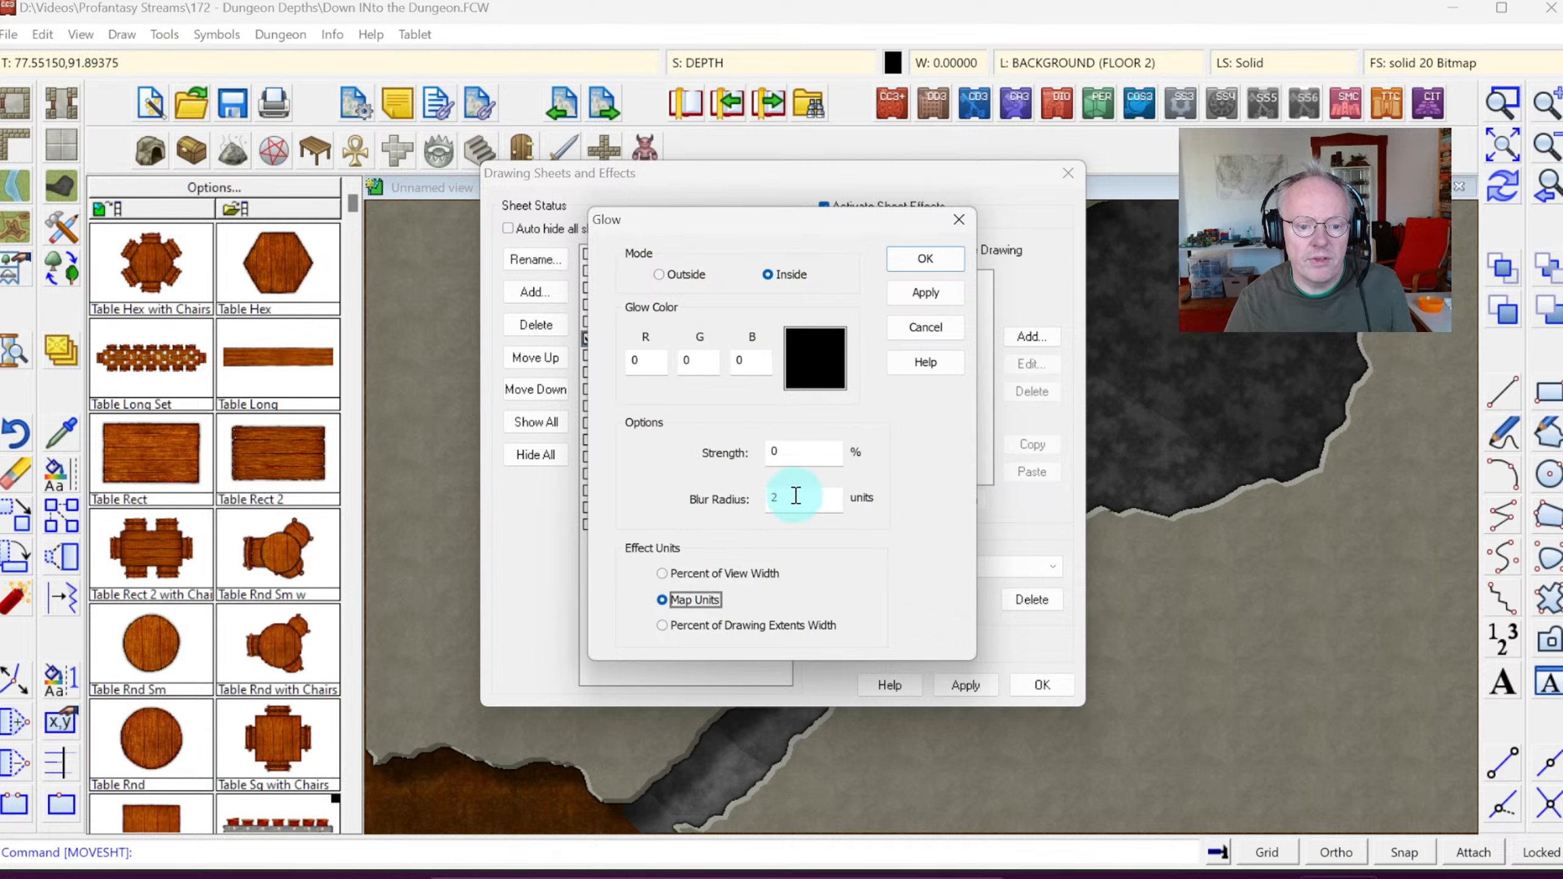
left_click(926, 259)
left_click(1029, 688)
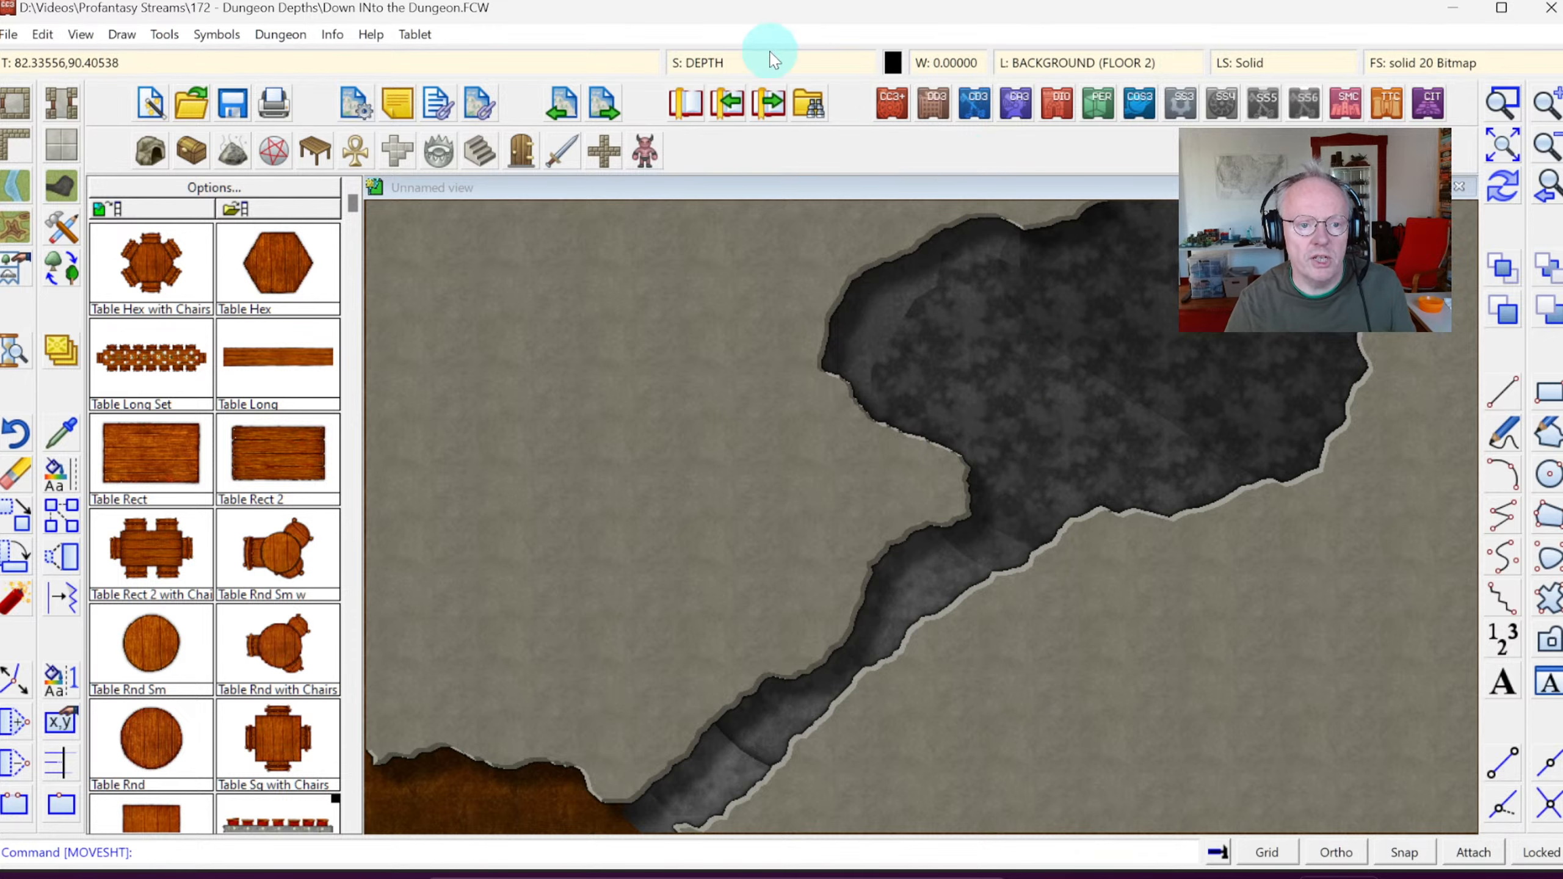
Step: Add two sheets named DEPTH -1 and DEPTH -2 directly after the DEPTH sheet
left_click(714, 62)
left_click(533, 292)
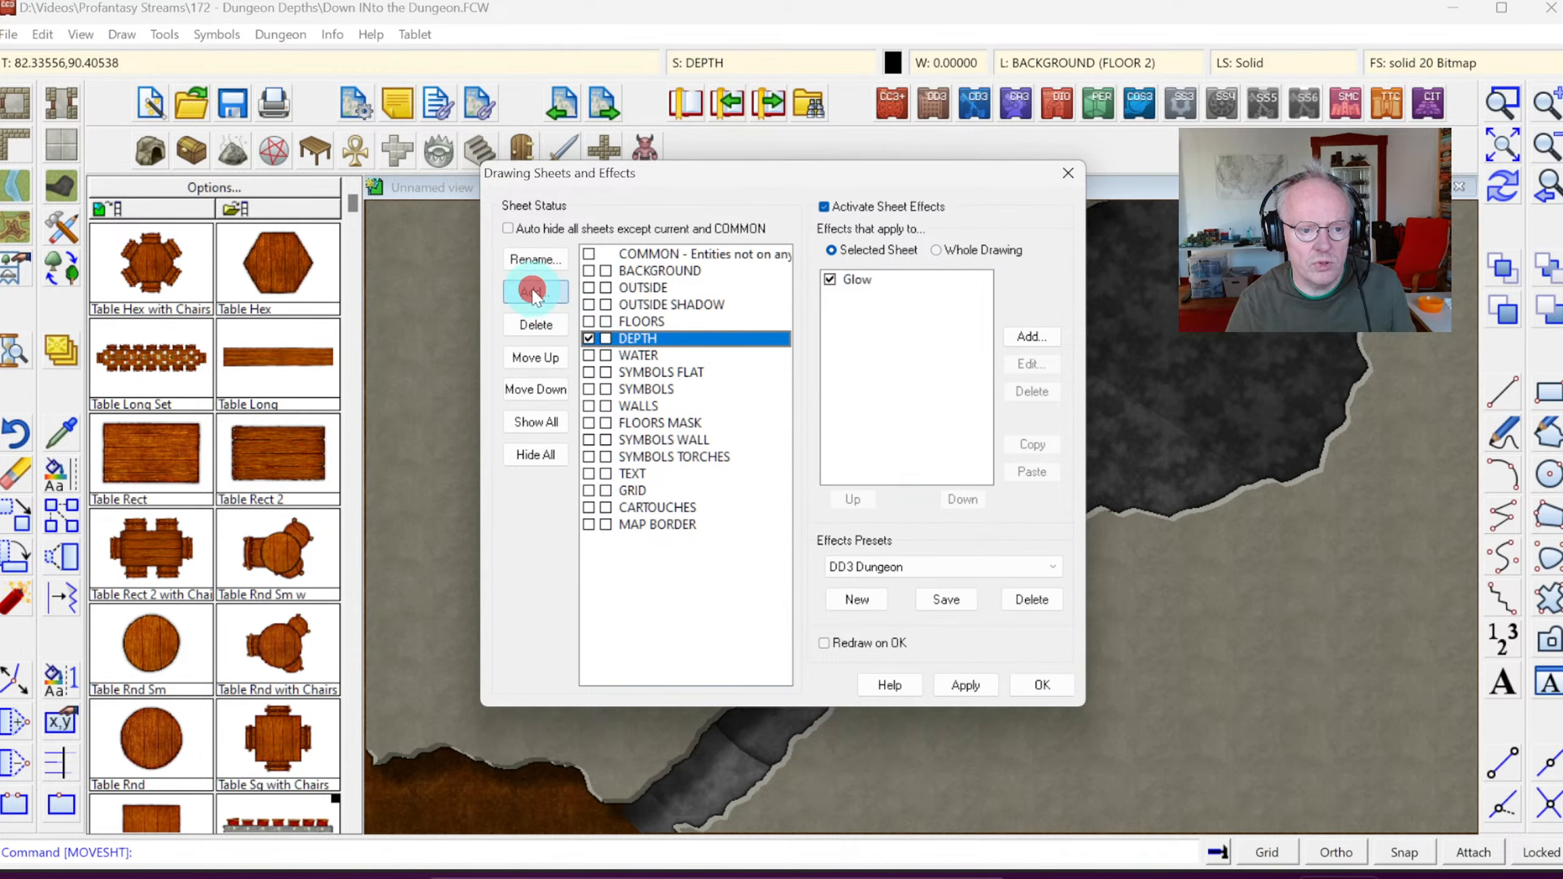
type("DEPTH -1")
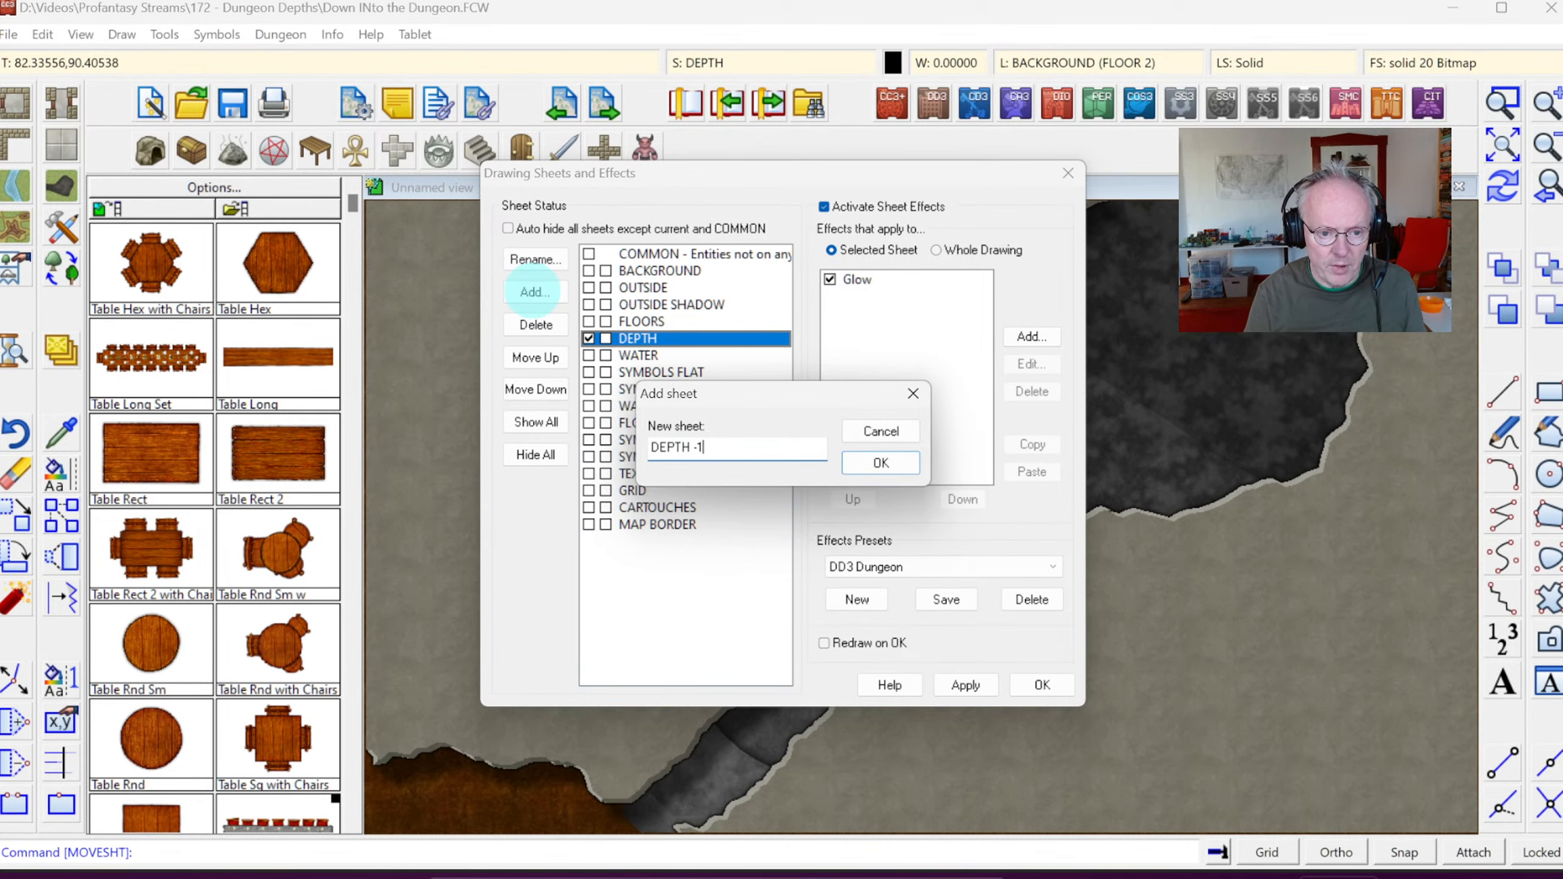
key("Return")
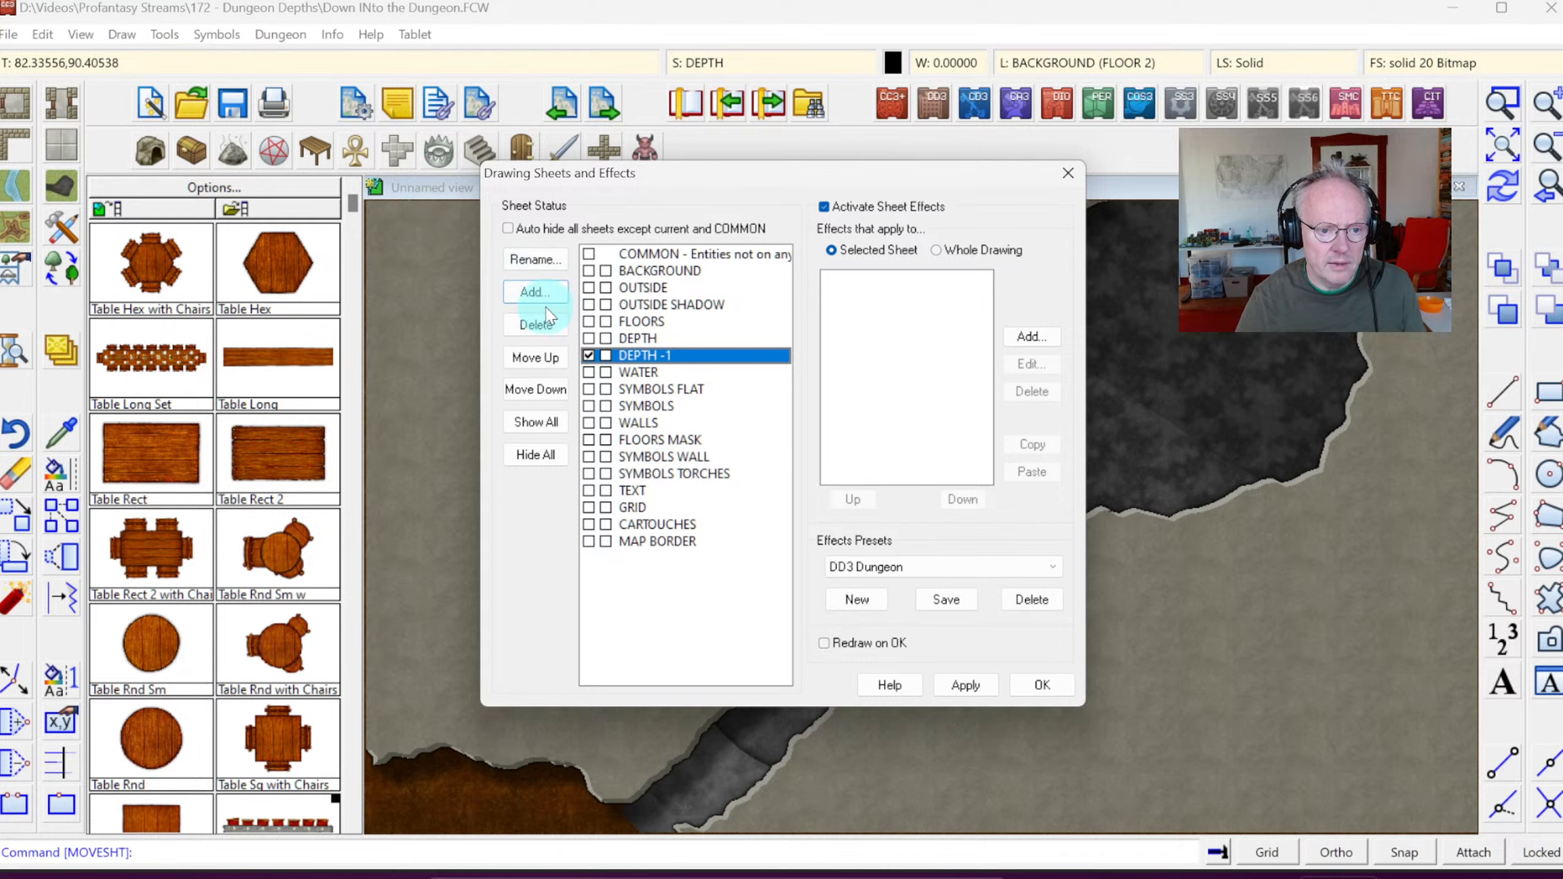
left_click(528, 290)
type("DE")
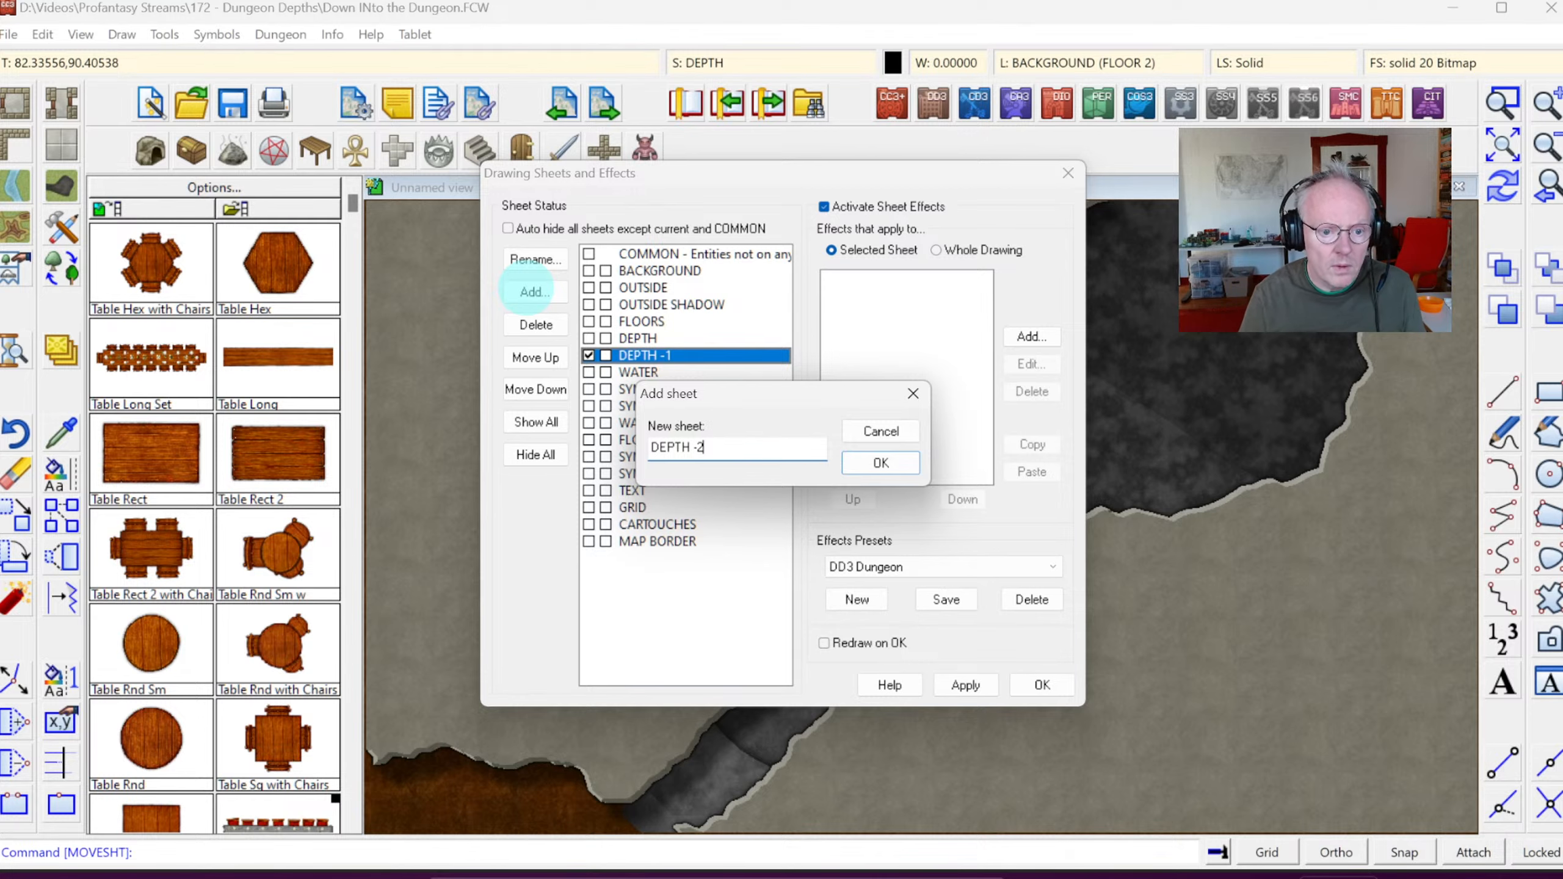
type("PTH -2")
key("Return")
Step: Copy the Glow effect from the DEPTH sheet to the DEPTH -1 and DEPTH -2 sheets and accept the sheet effects
left_click(642, 338)
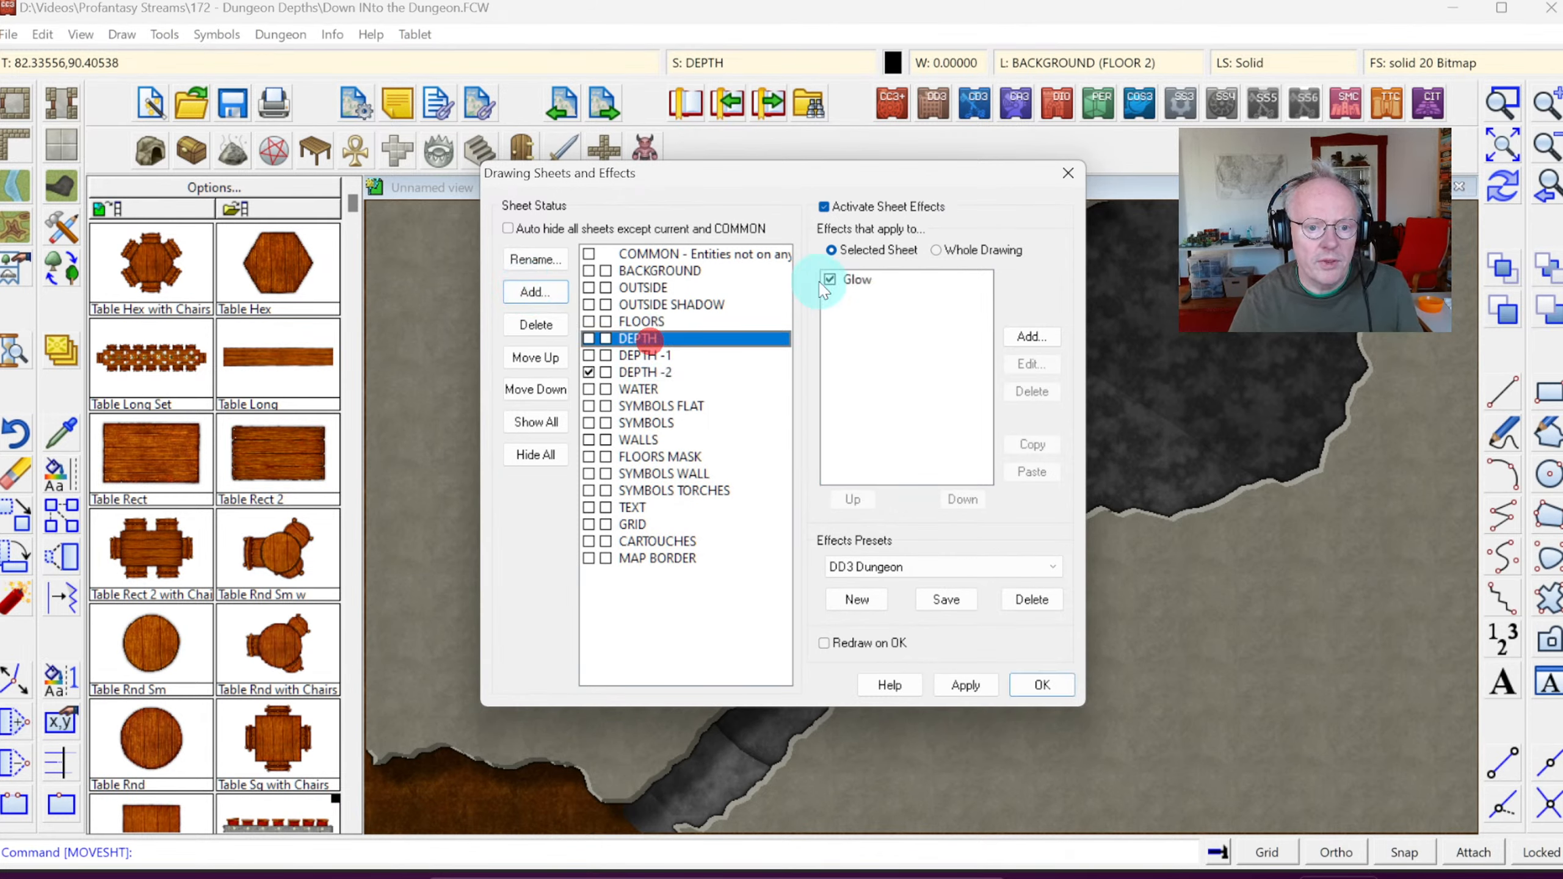
left_click(825, 284)
left_click(1020, 443)
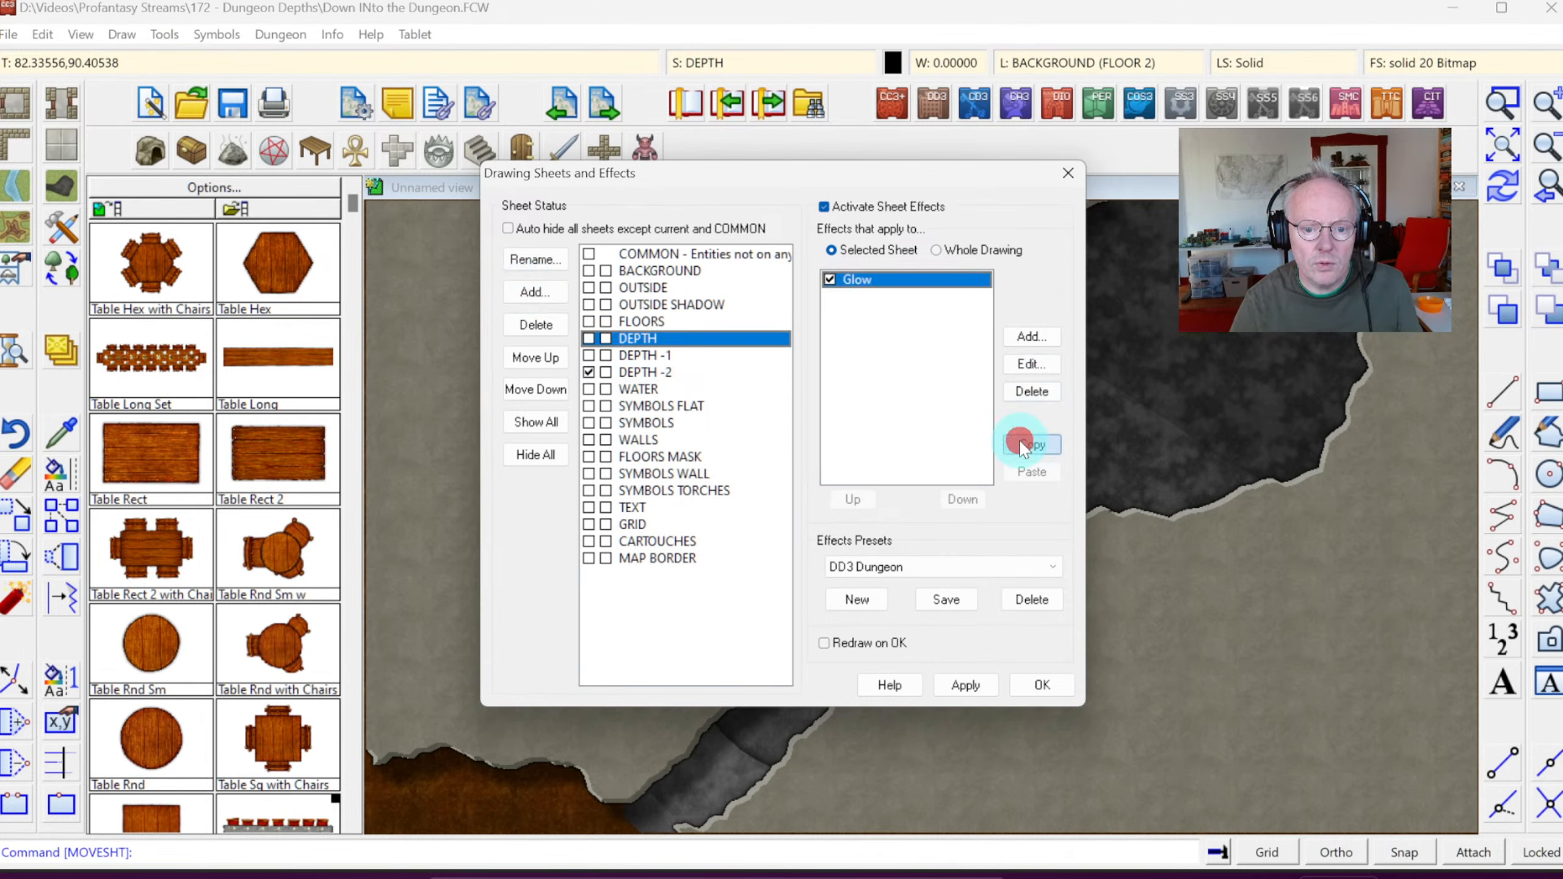
left_click(671, 356)
left_click(1032, 472)
left_click(696, 373)
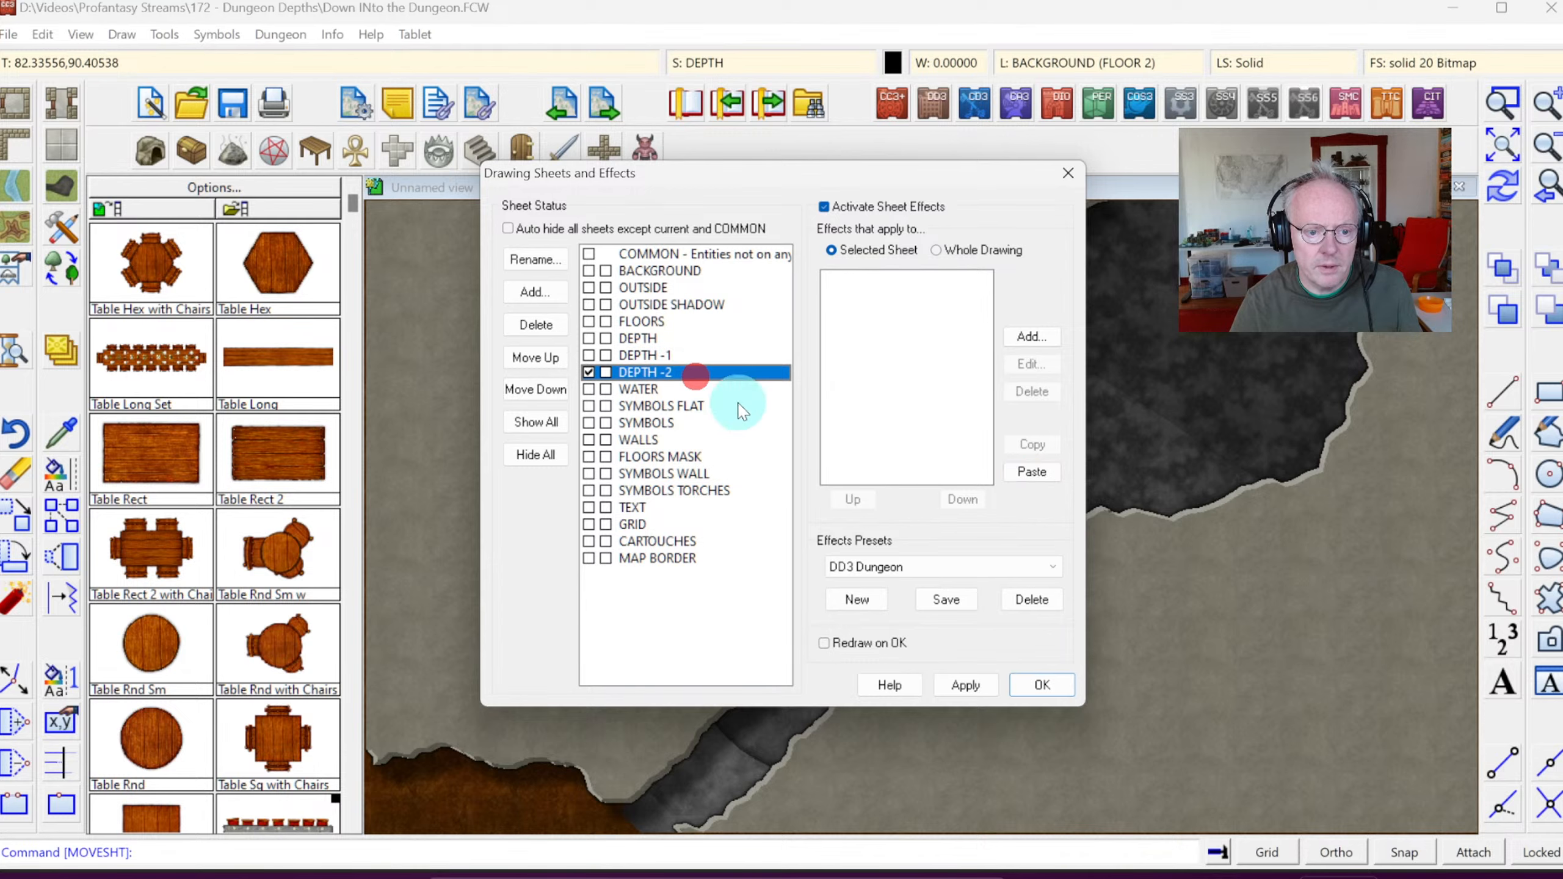
left_click(1031, 472)
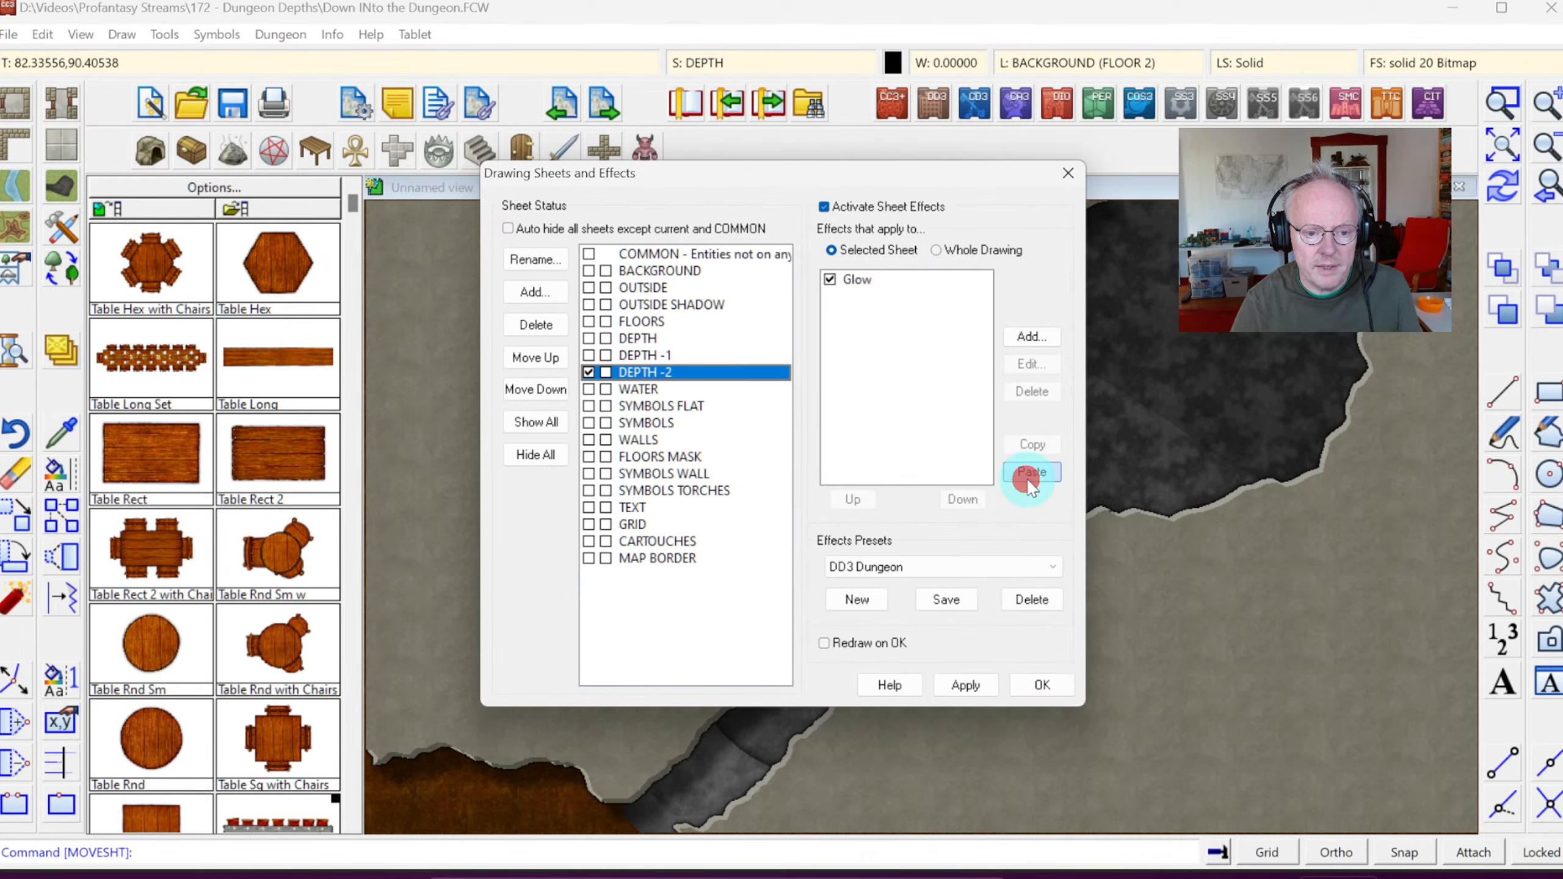
left_click(1040, 685)
Step: Move the overlay that starts at the upper end of the passage, where it enters the large cave, to sheet DEPTH -1
right_click(54, 347)
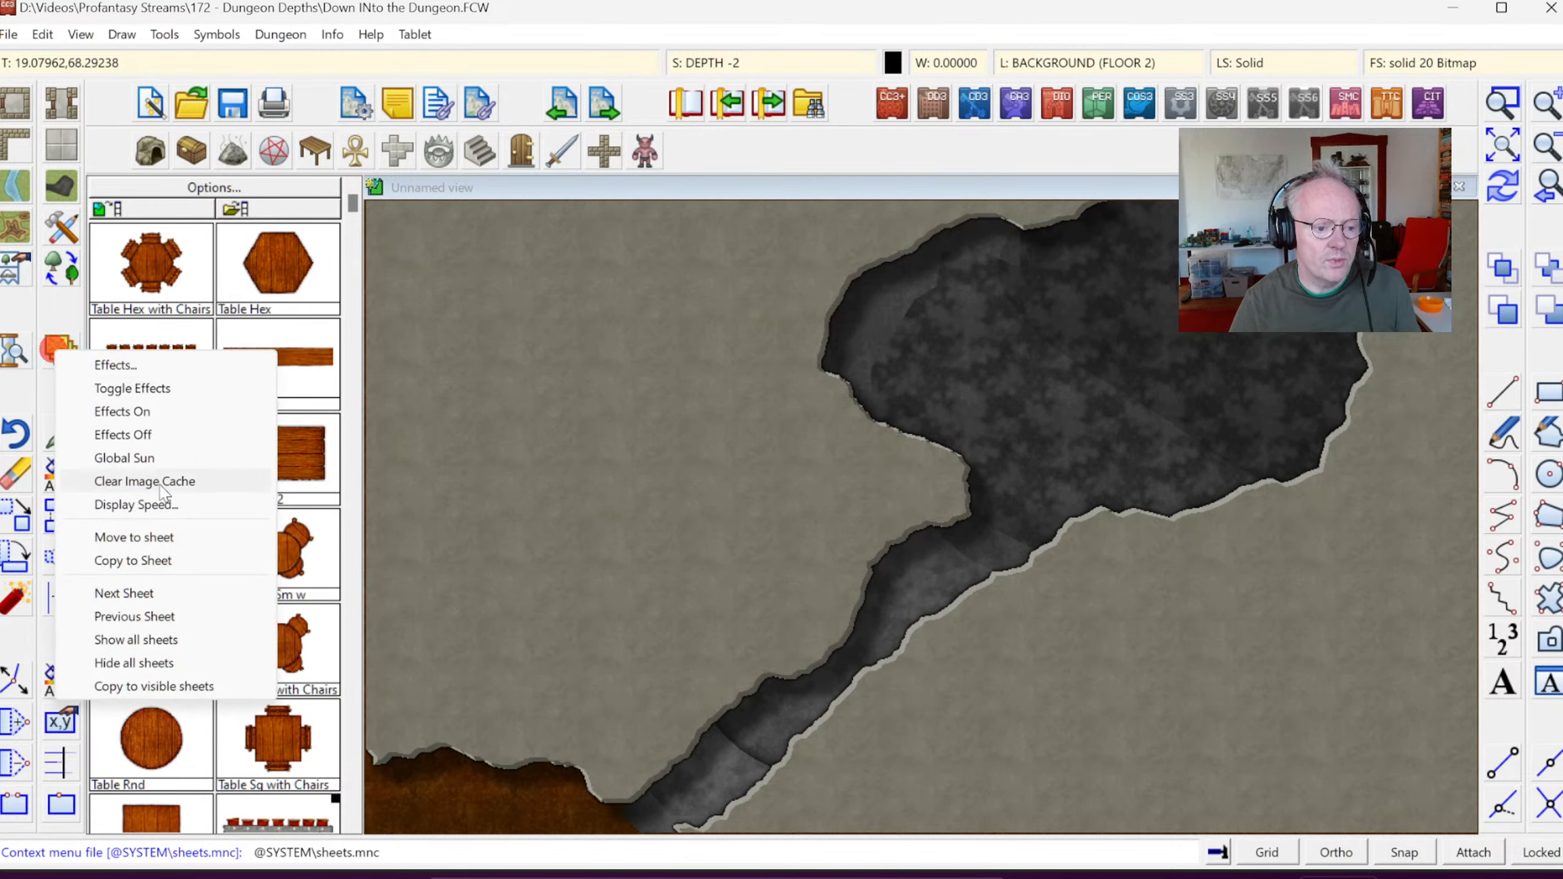
left_click(135, 537)
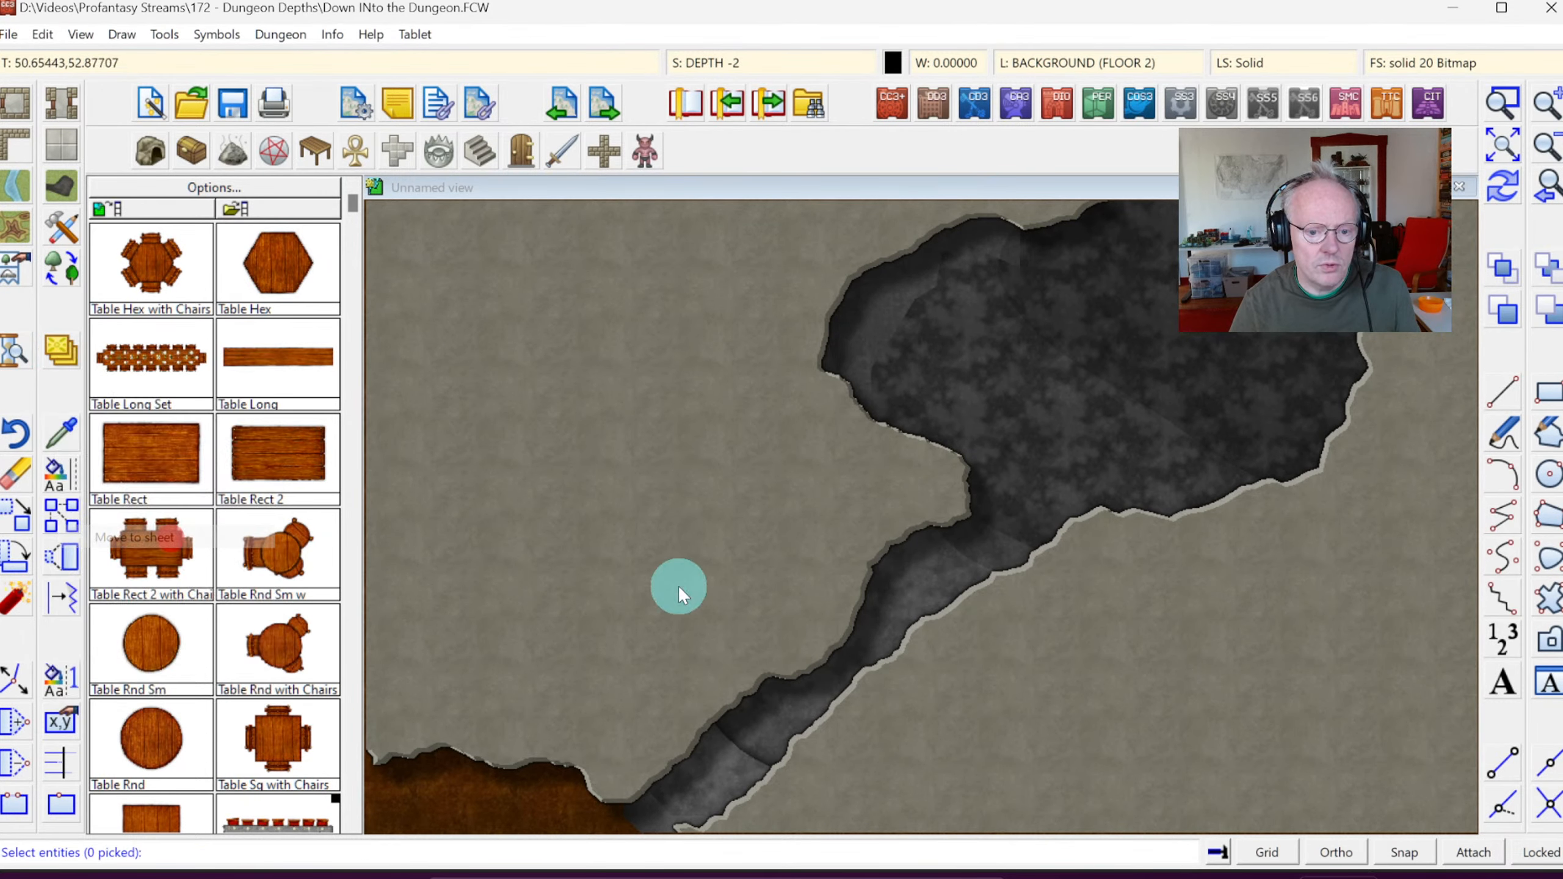
left_click(972, 563)
right_click(972, 561)
left_click(885, 505)
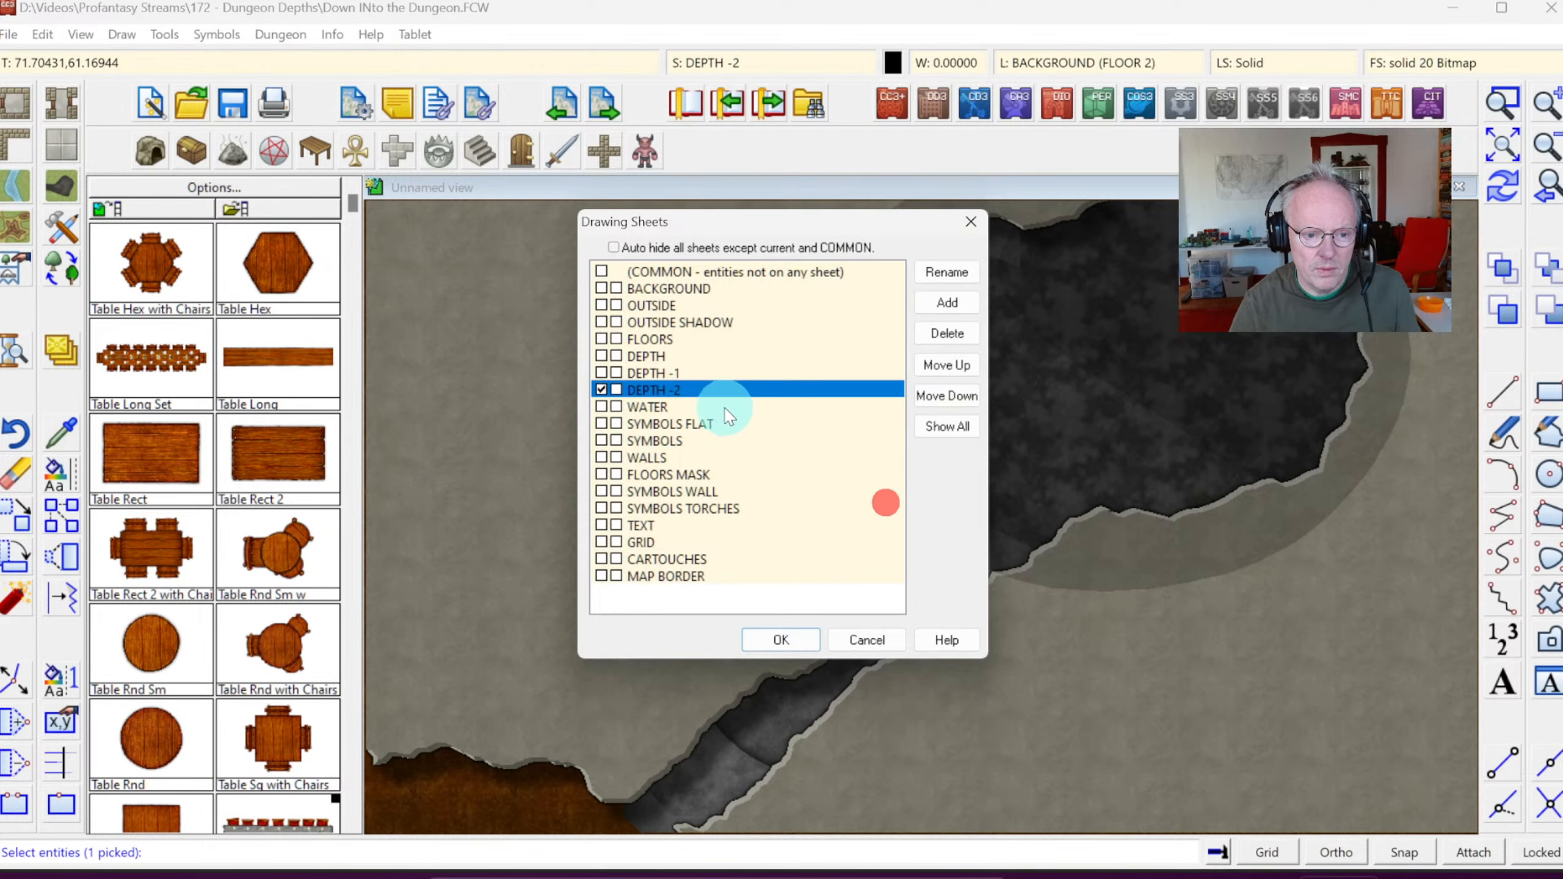
left_click(715, 373)
left_click(781, 640)
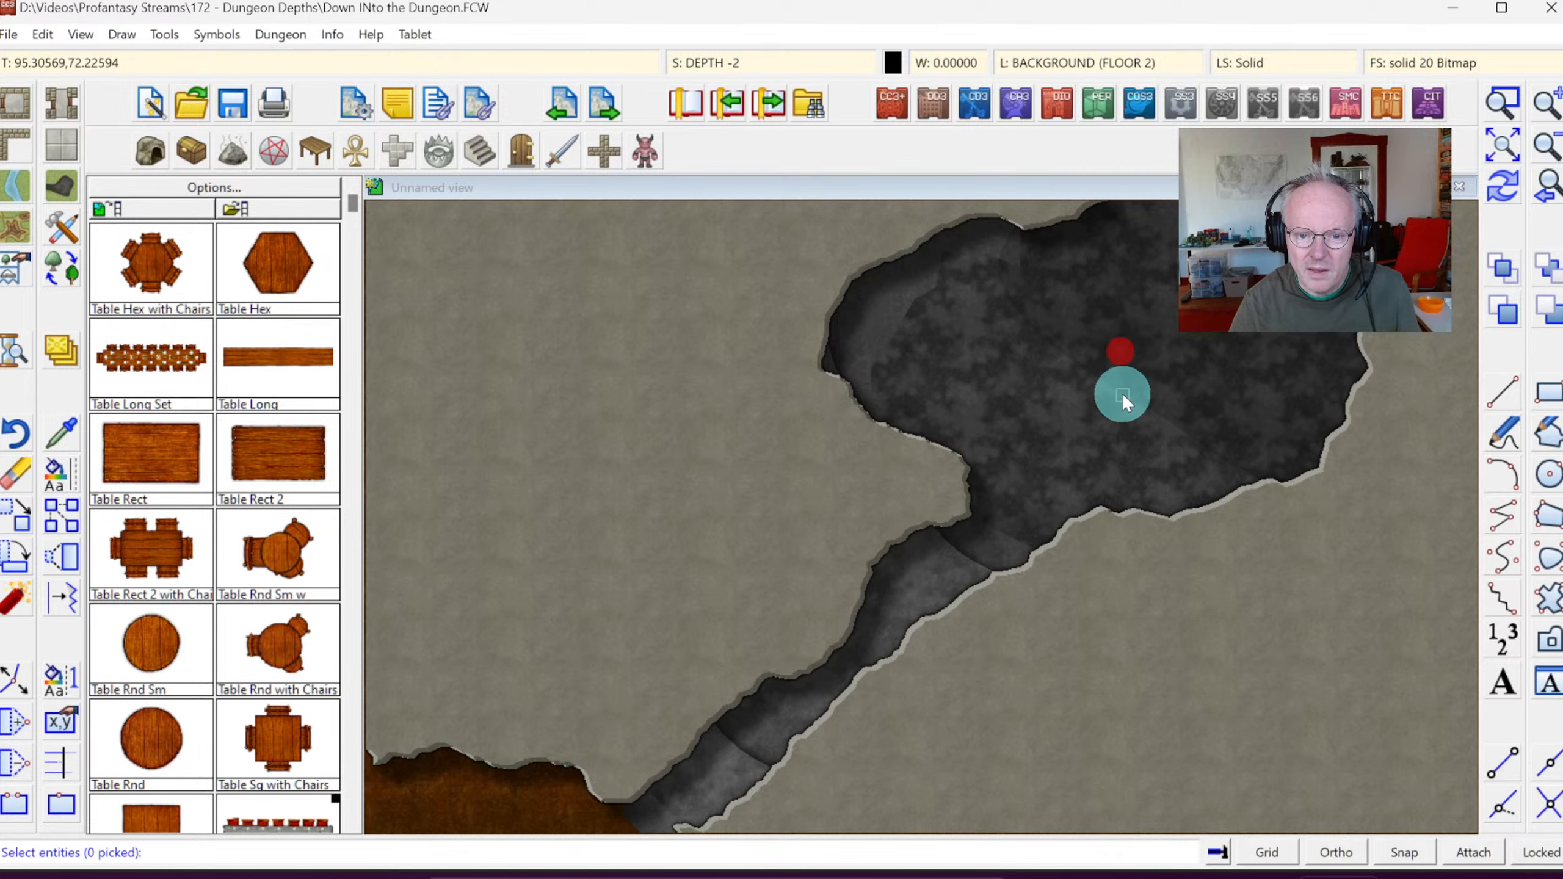
Step: Move the overlay covering the northeastern part of the large cave to sheet DEPTH -2
left_click(1121, 397)
right_click(1121, 395)
left_click(992, 353)
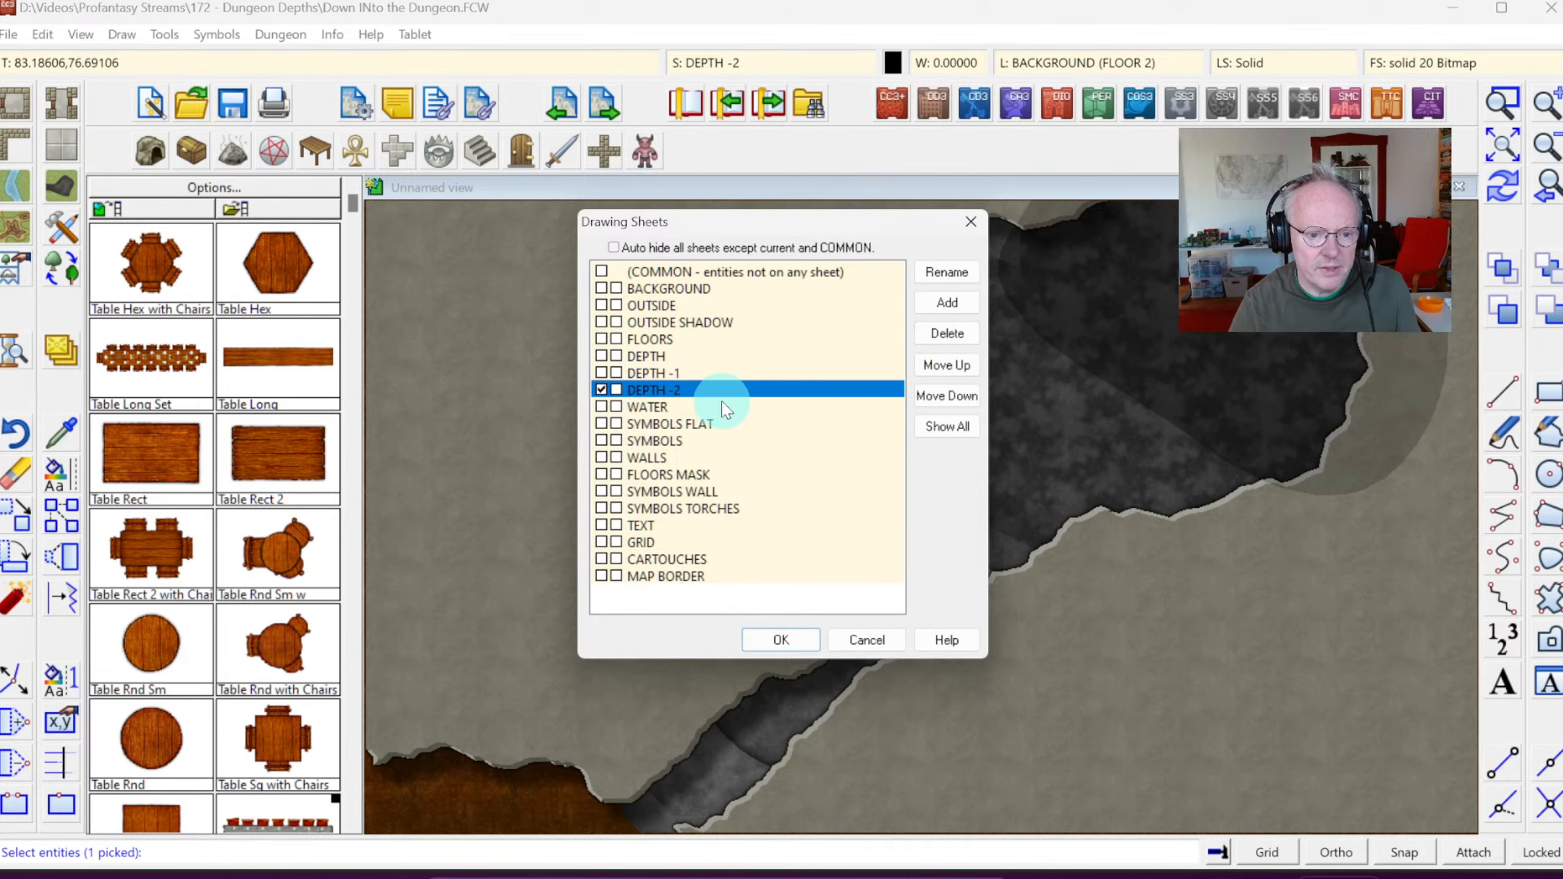
left_click(781, 638)
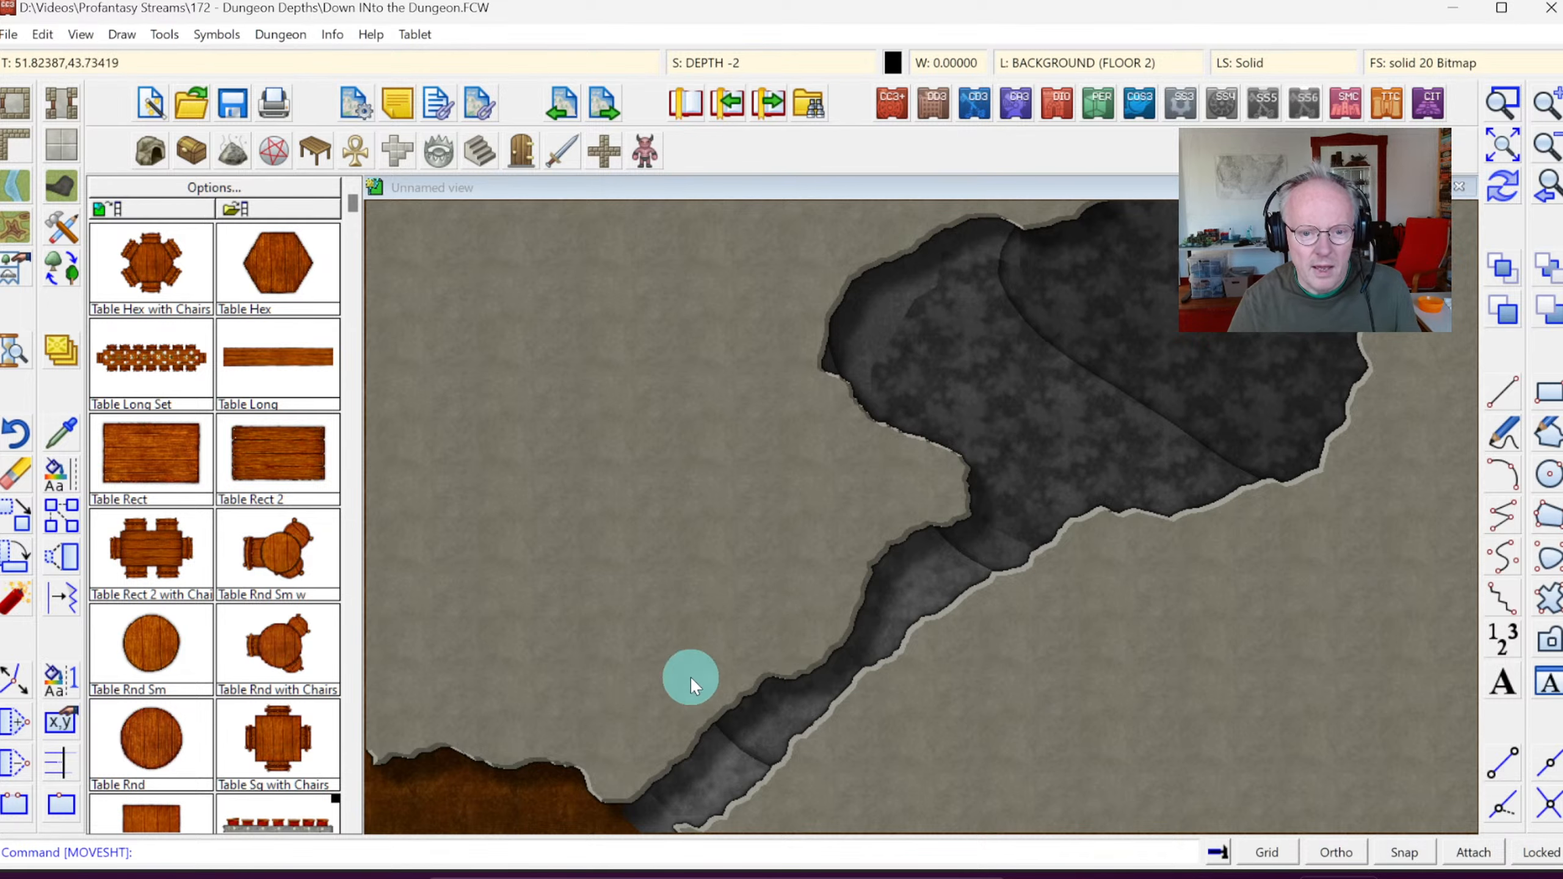
Step: Examine the soft edges between the depth levels in the passage and the large cave, close up and on the whole map
left_click(1545, 150)
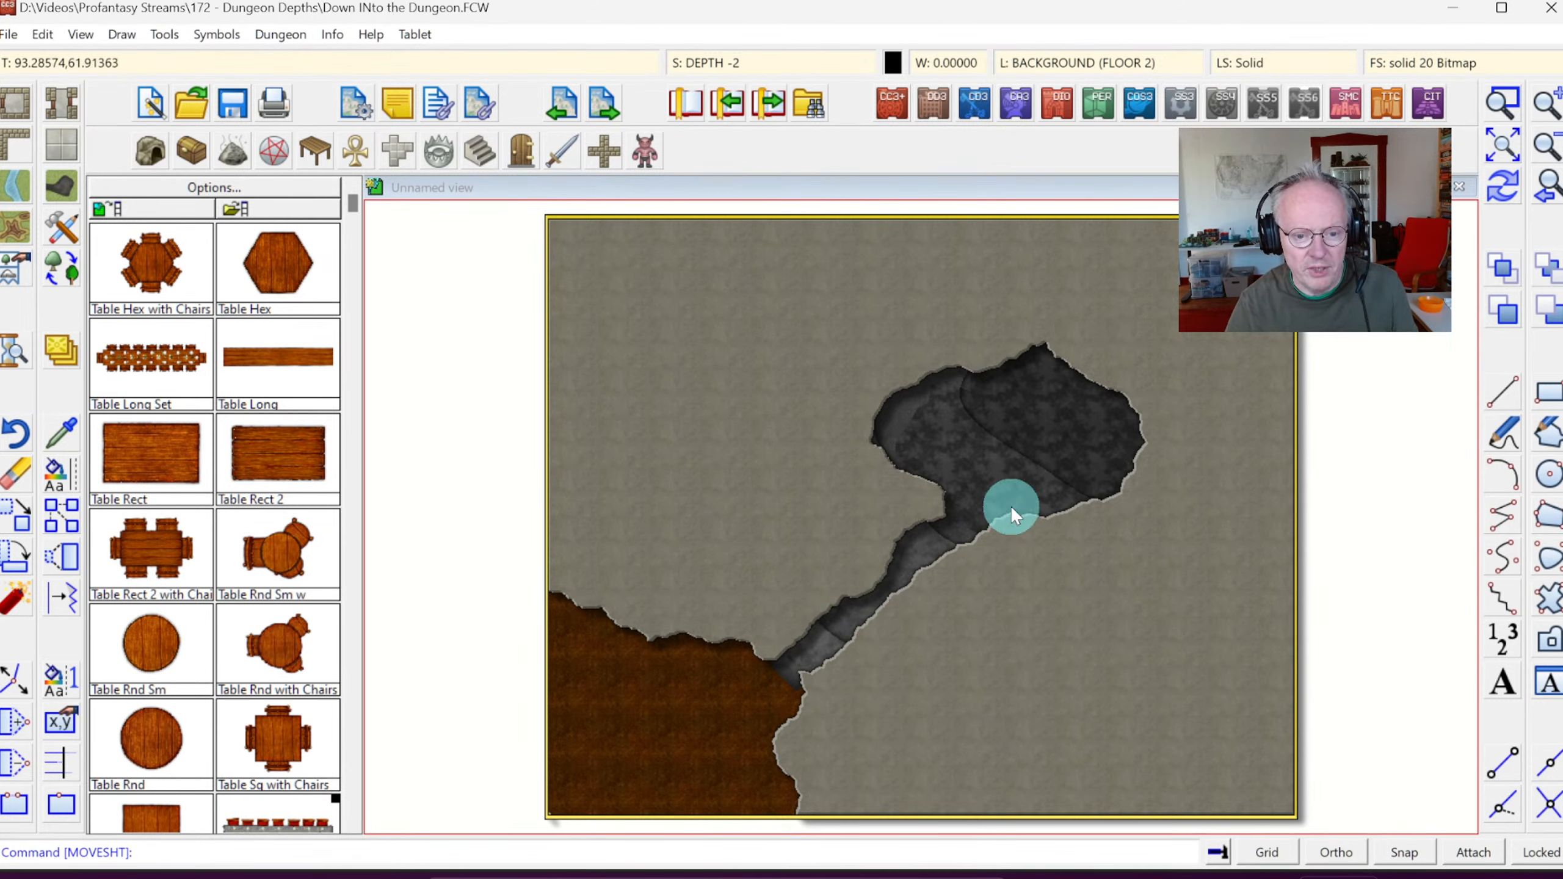
left_click(1503, 101)
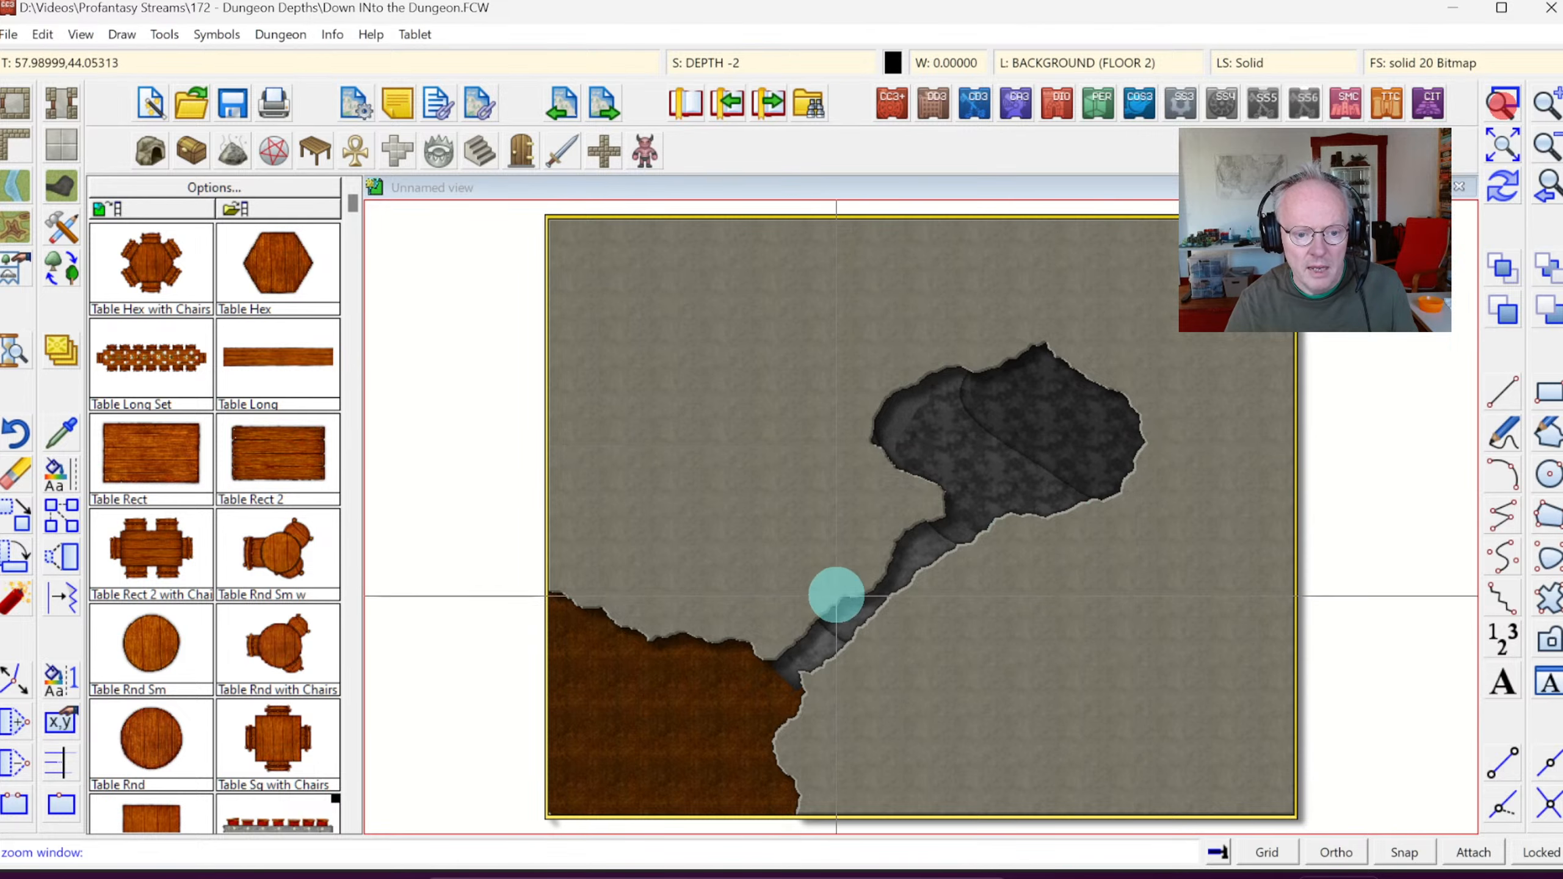
left_click(794, 590)
left_click(882, 665)
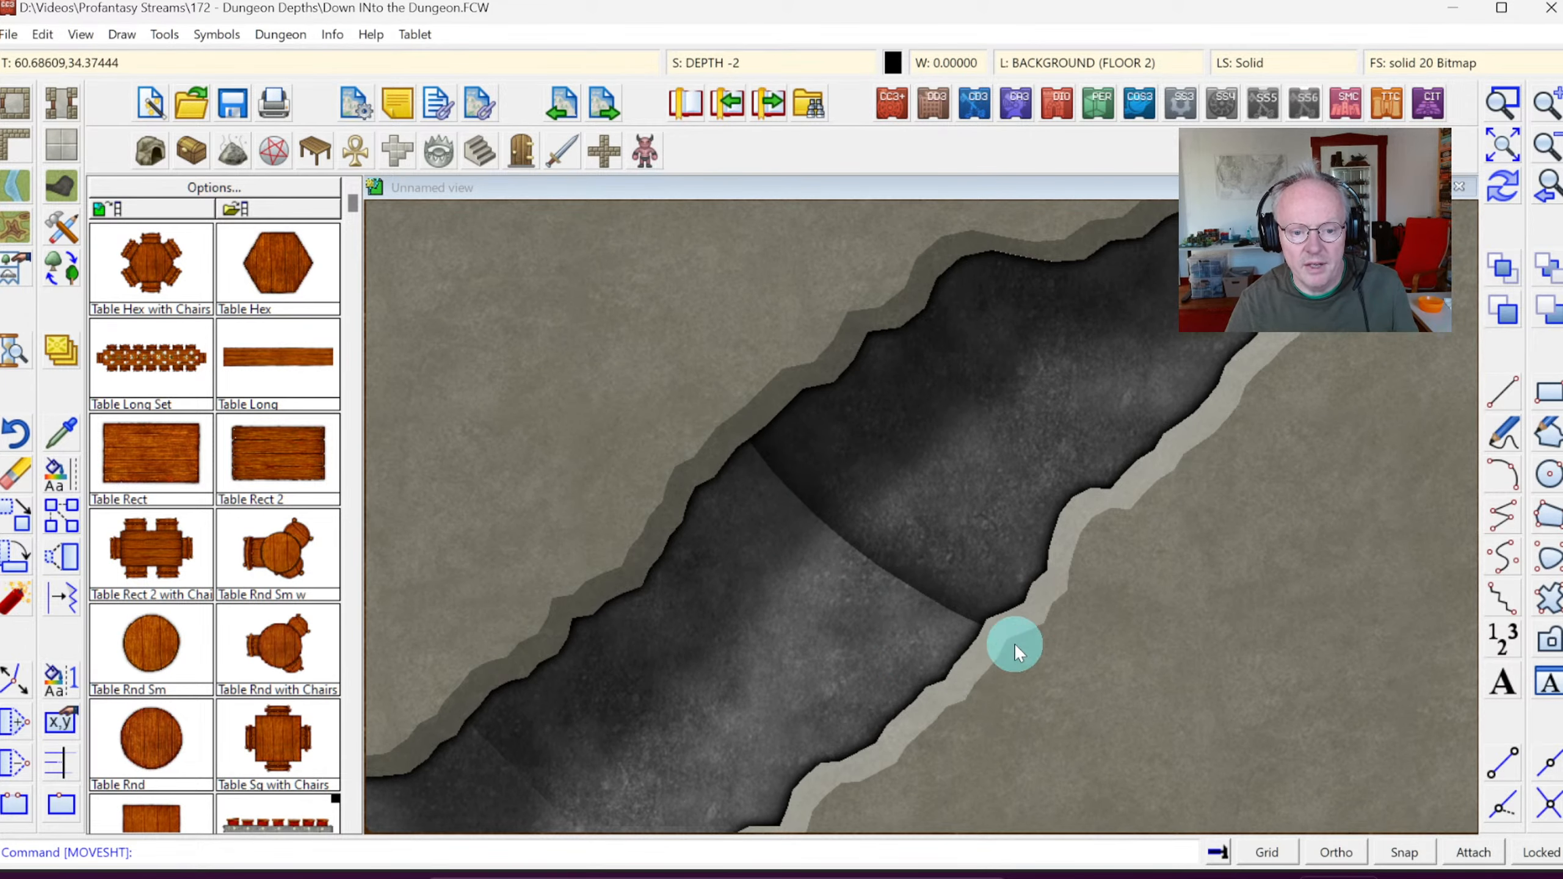
left_click(1547, 148)
left_click(1546, 151)
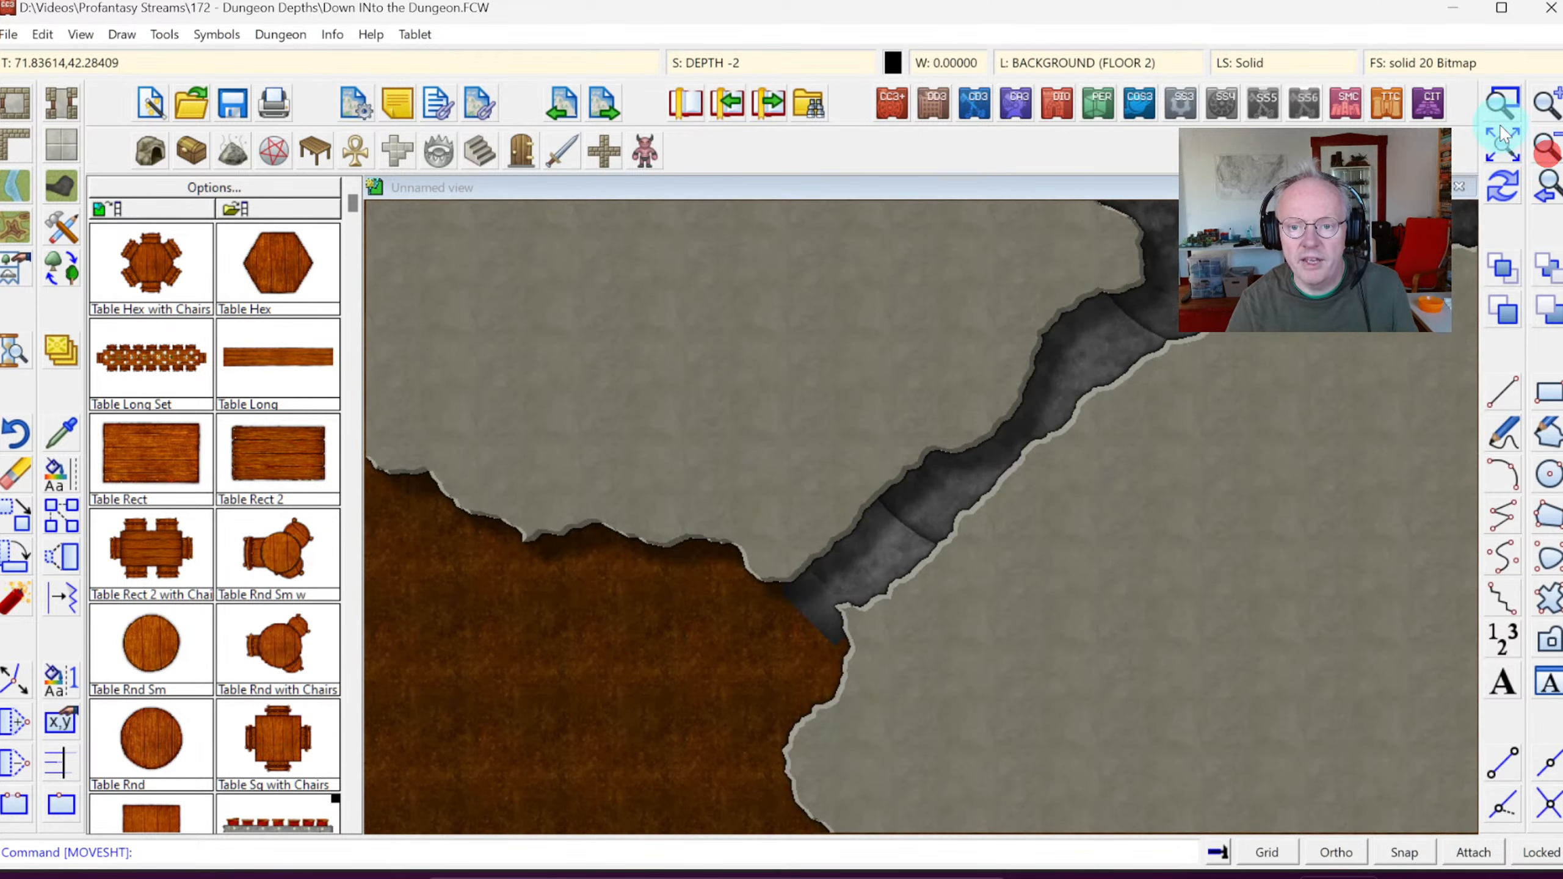
left_click(1503, 148)
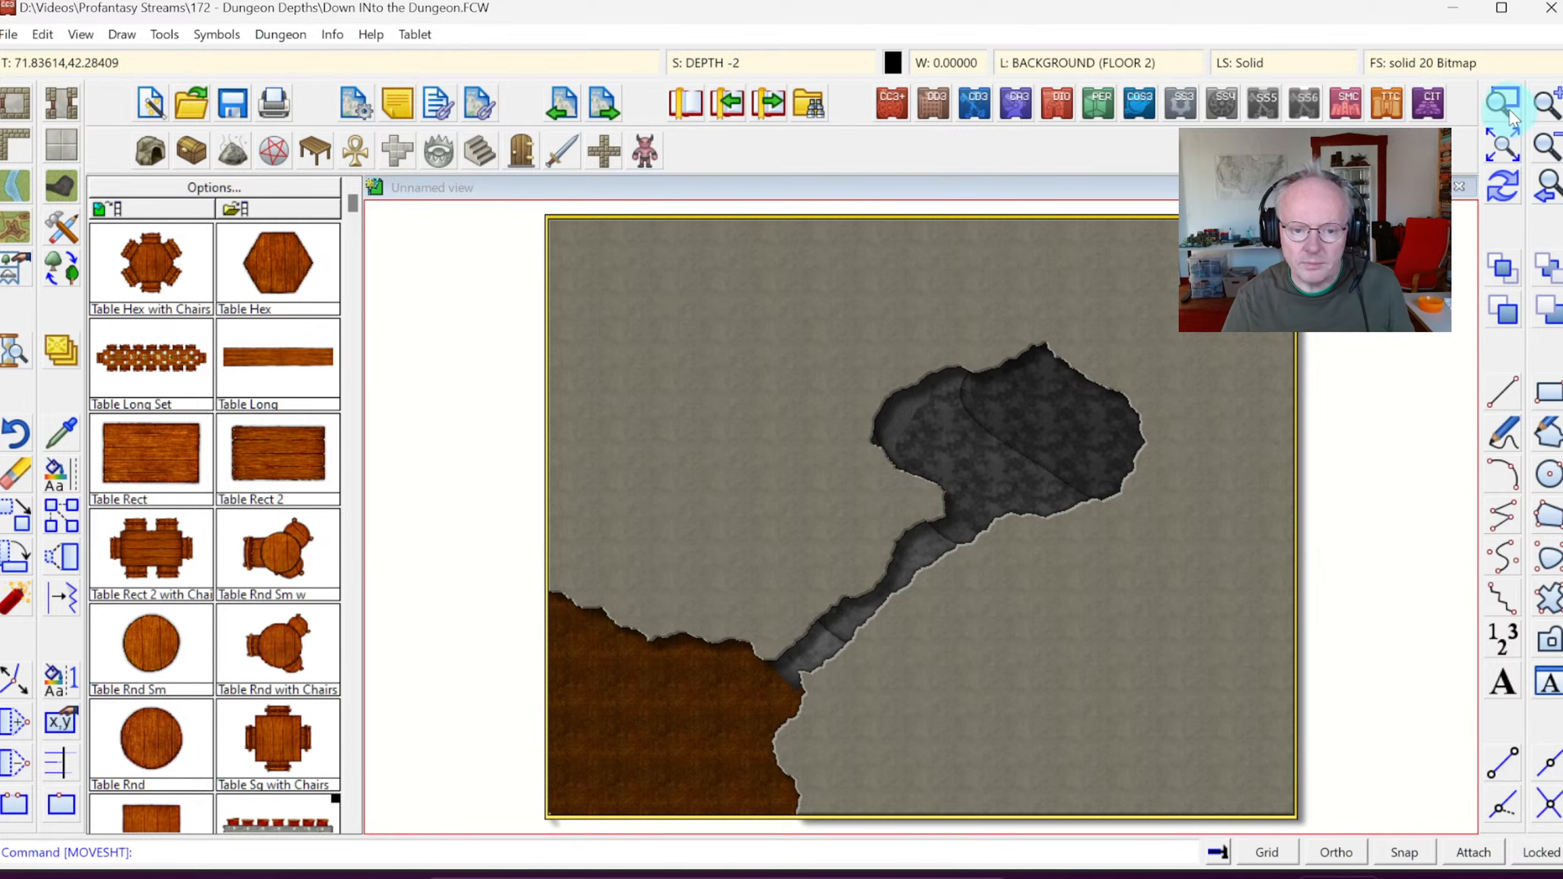
left_click(1503, 99)
left_click(795, 307)
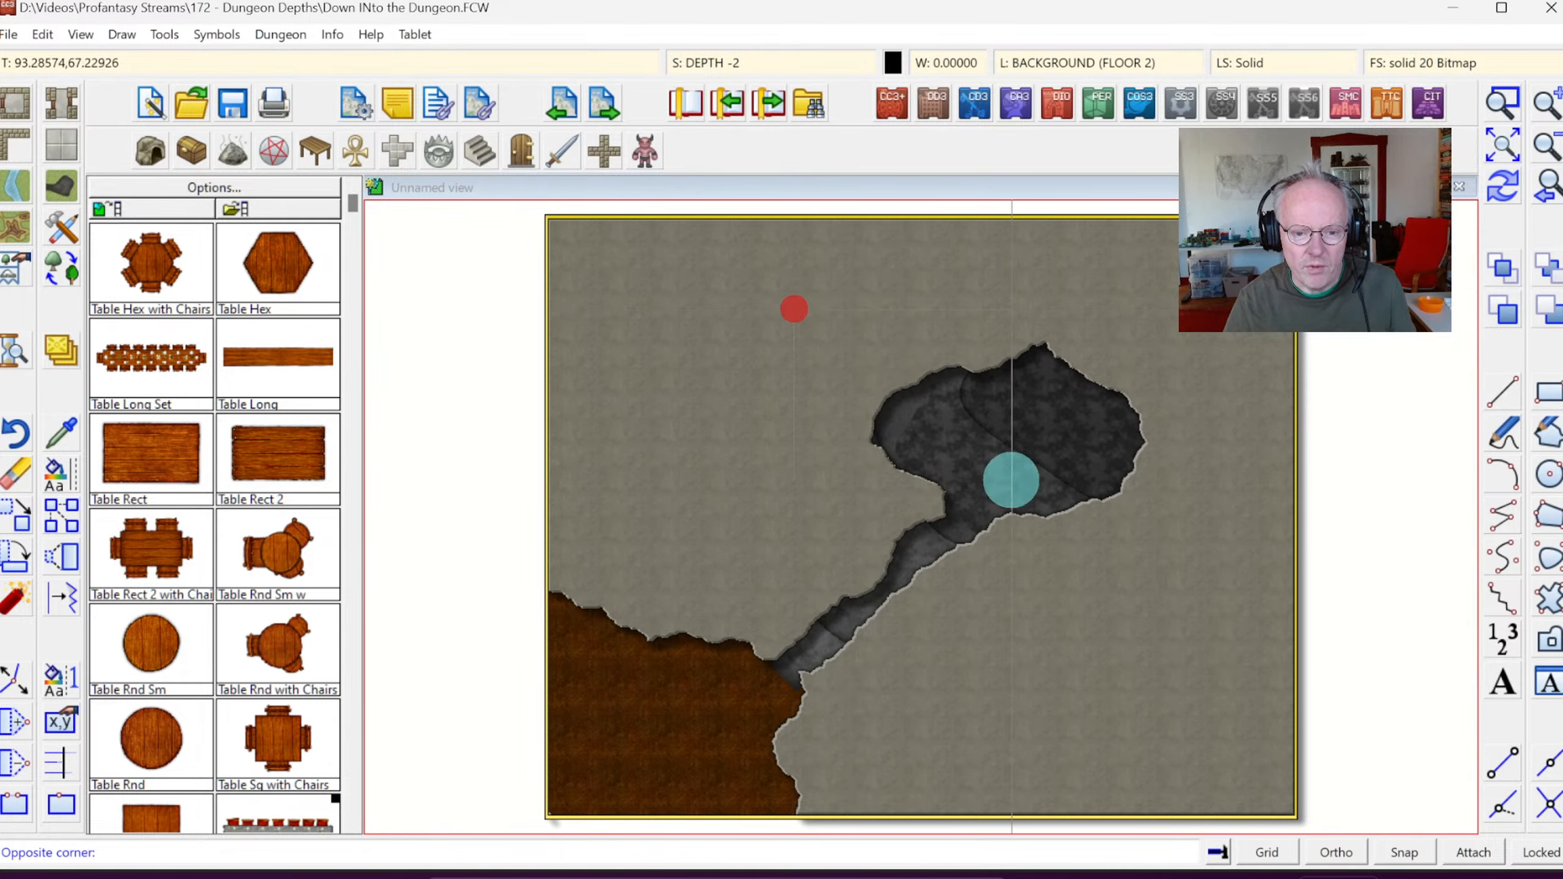
left_click(1217, 614)
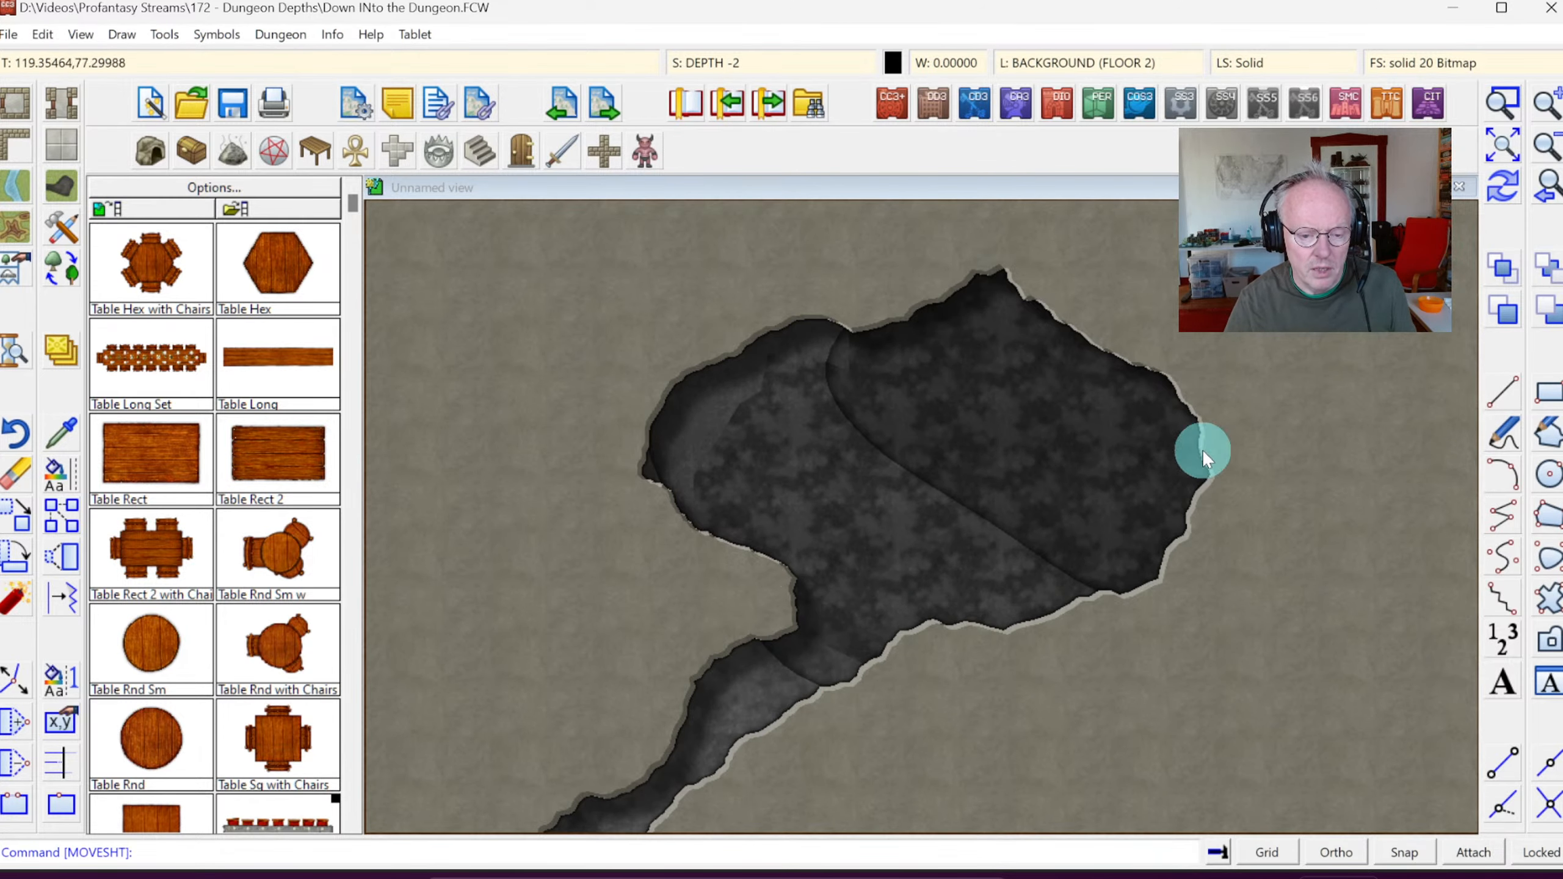
left_click(1545, 154)
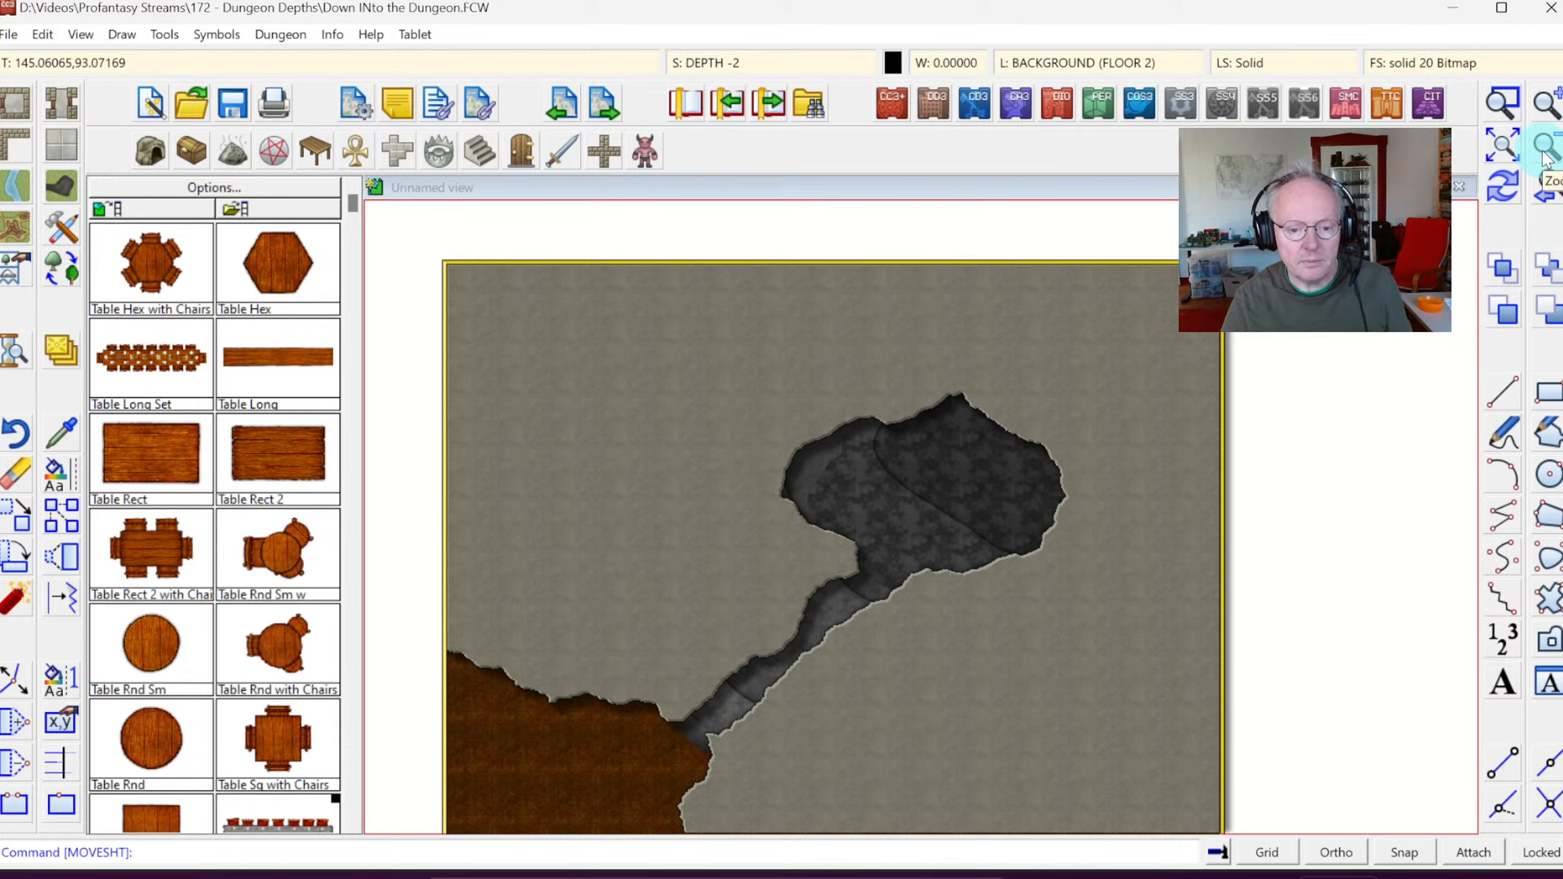
left_click(1019, 657)
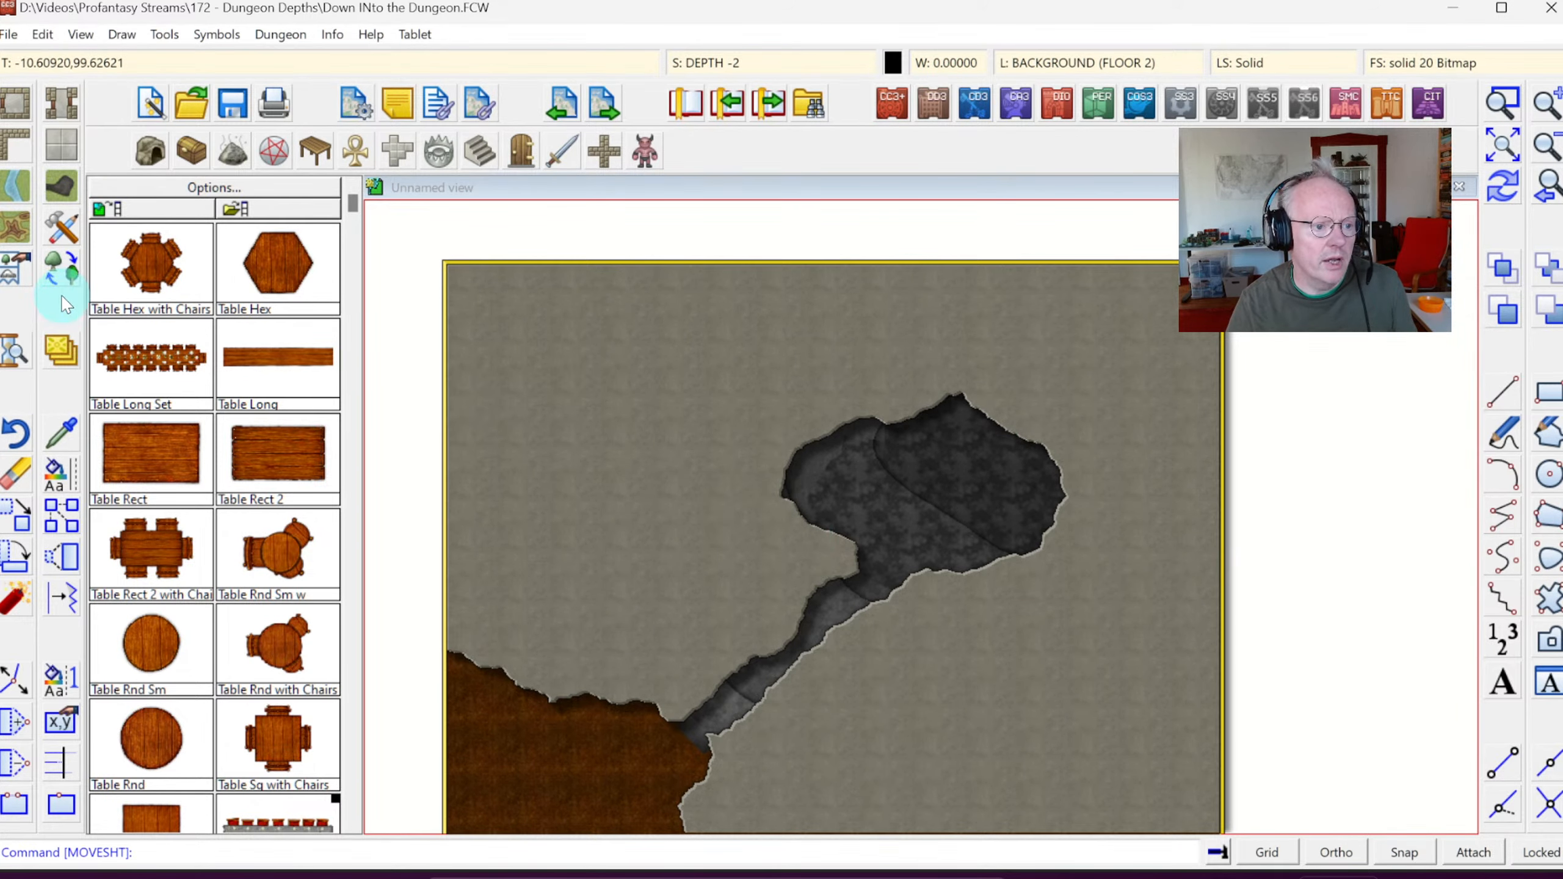
Step: Cut a narrow passage from the large cave's eastern side into a curved cave to the south with Cave, Cut-out, and redraw the map
left_click(63, 232)
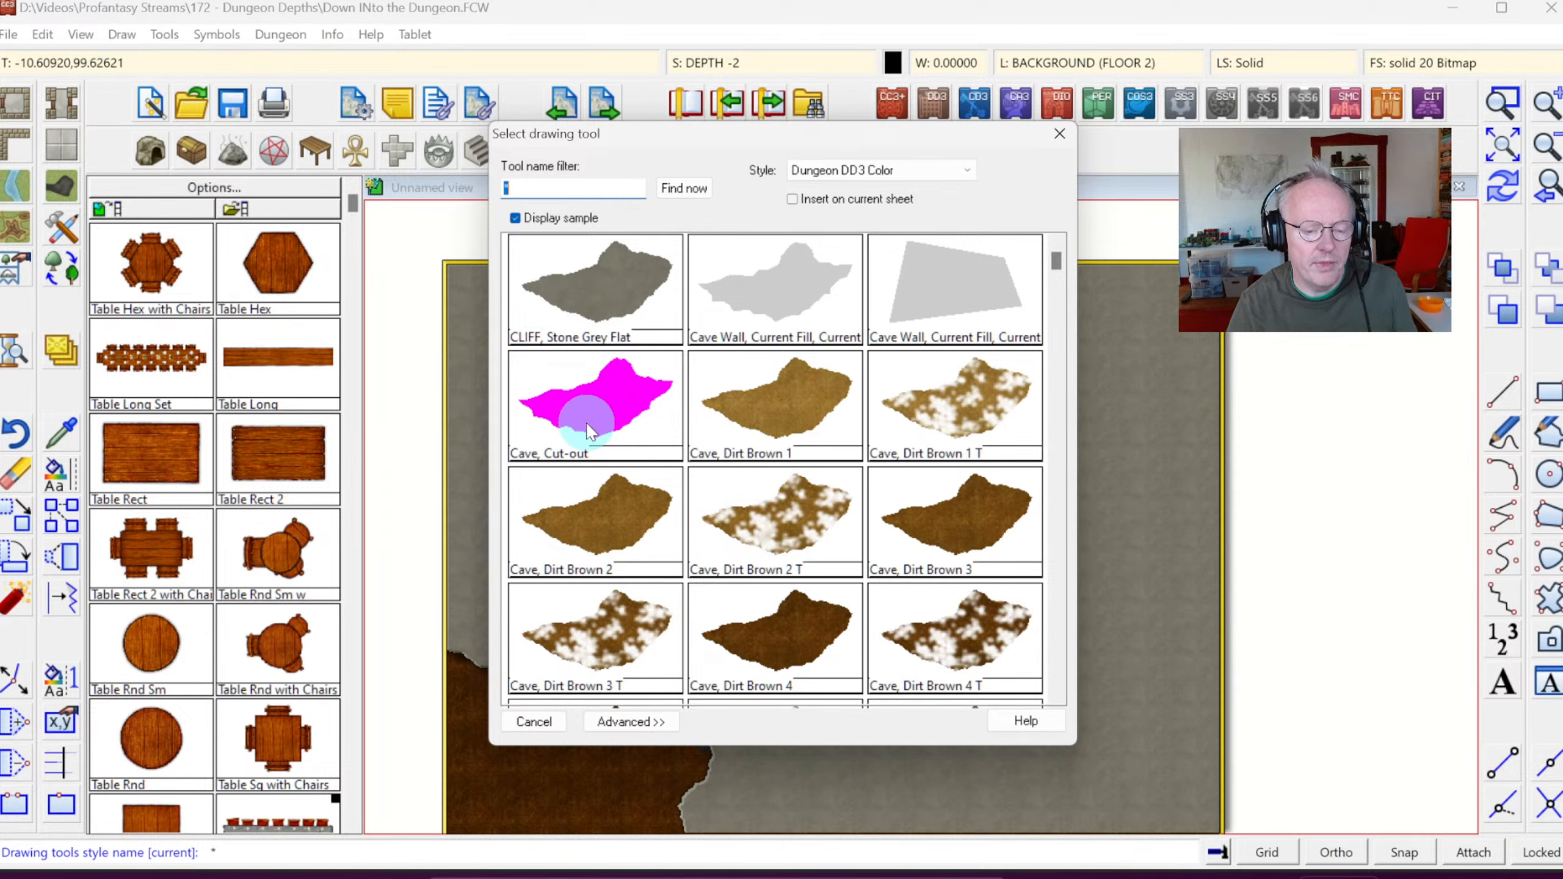
double_click(605, 394)
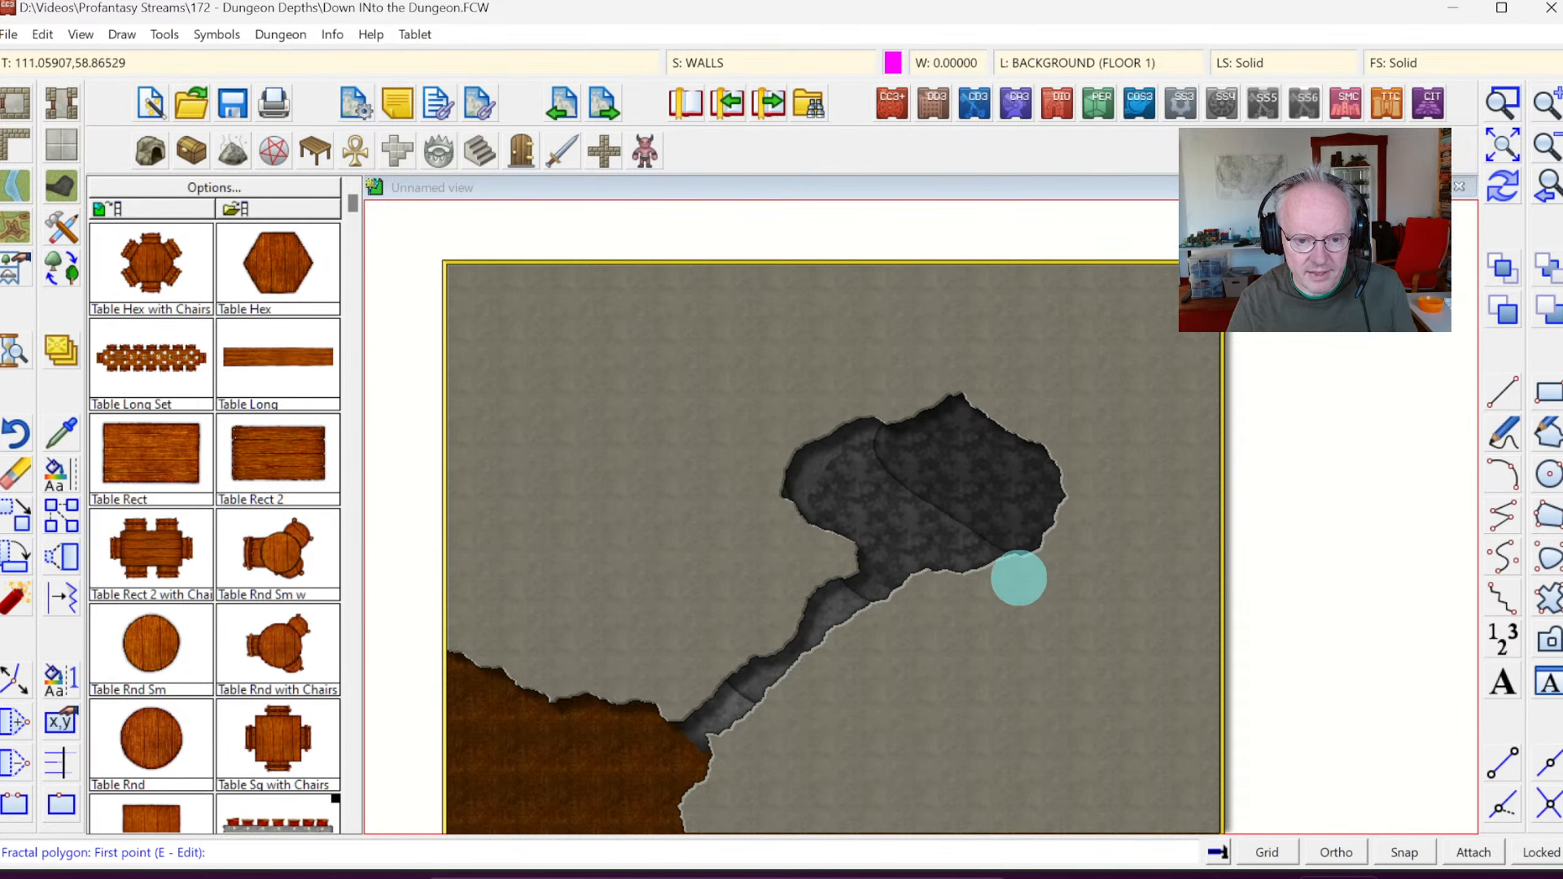
left_click(1052, 527)
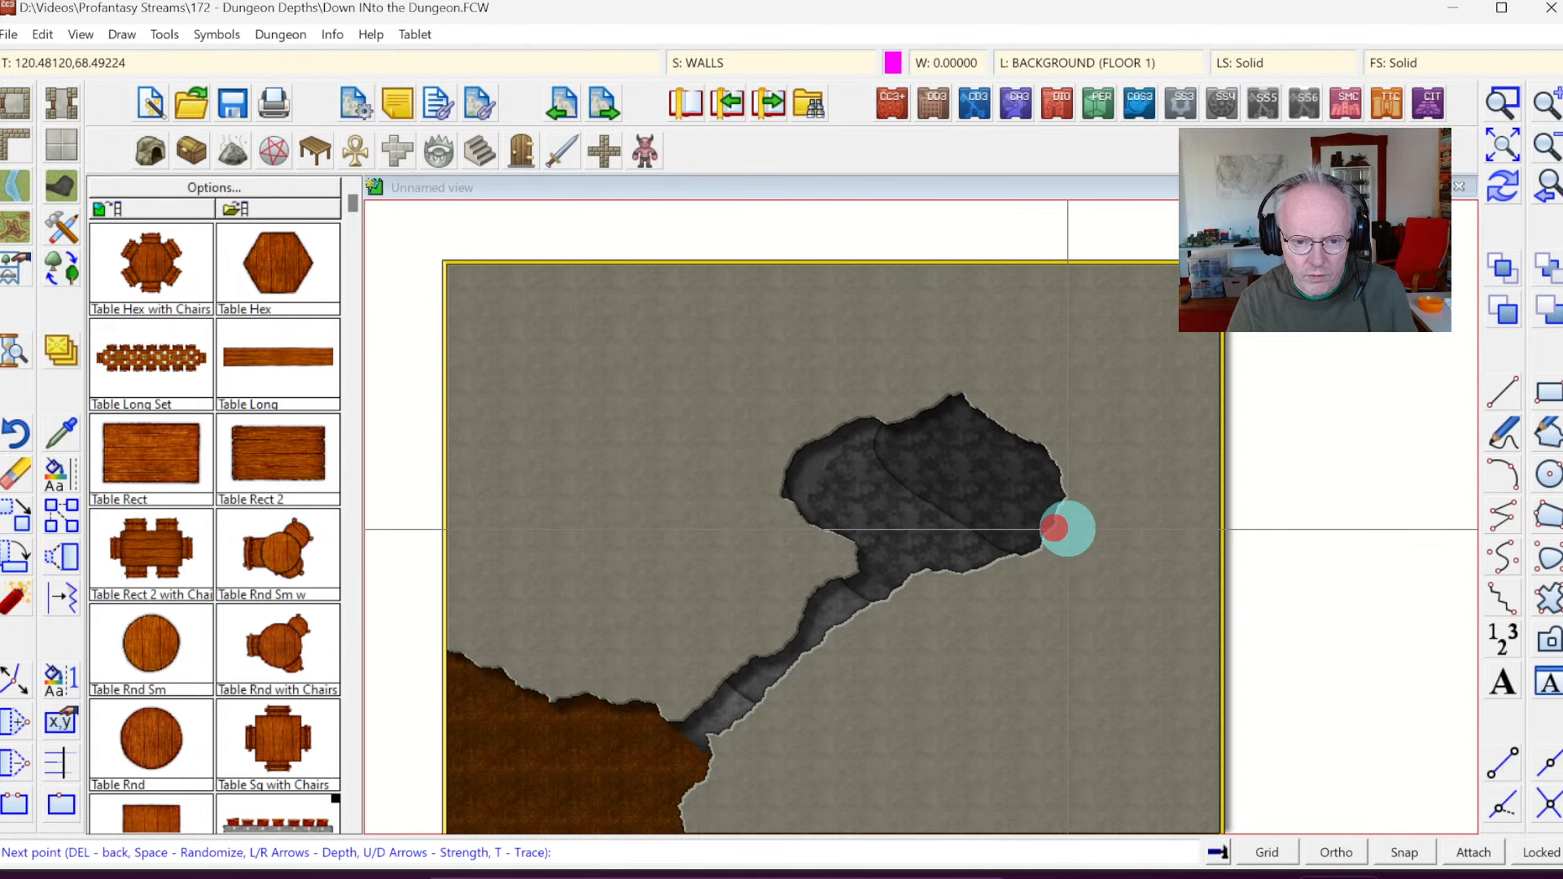
left_click(1082, 534)
left_click(1105, 550)
left_click(1103, 590)
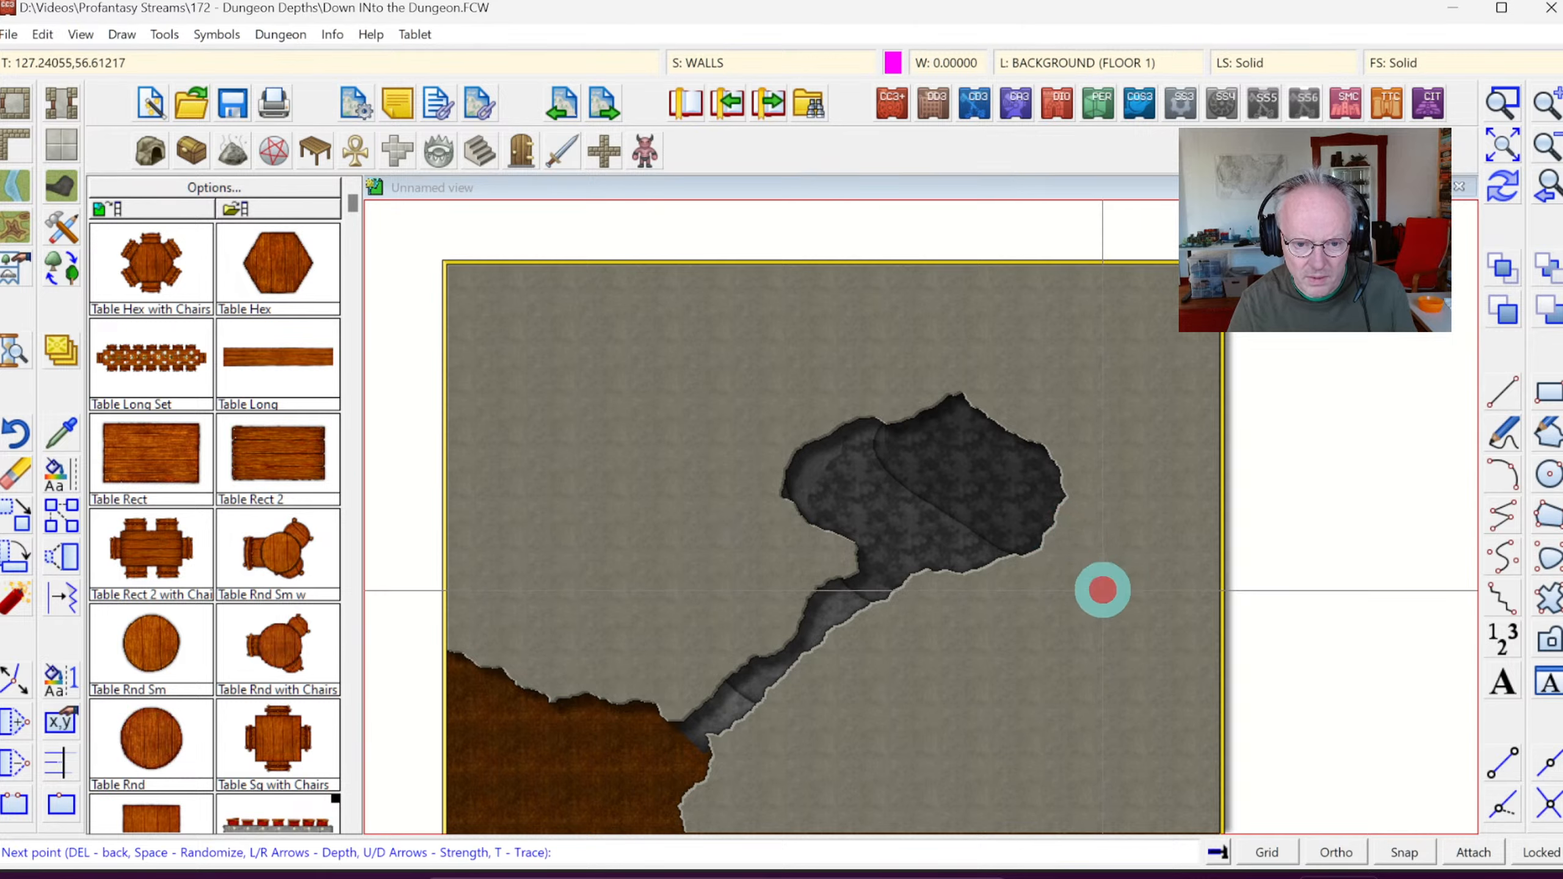
left_click(1099, 609)
left_click(1054, 614)
left_click(1009, 639)
left_click(1008, 660)
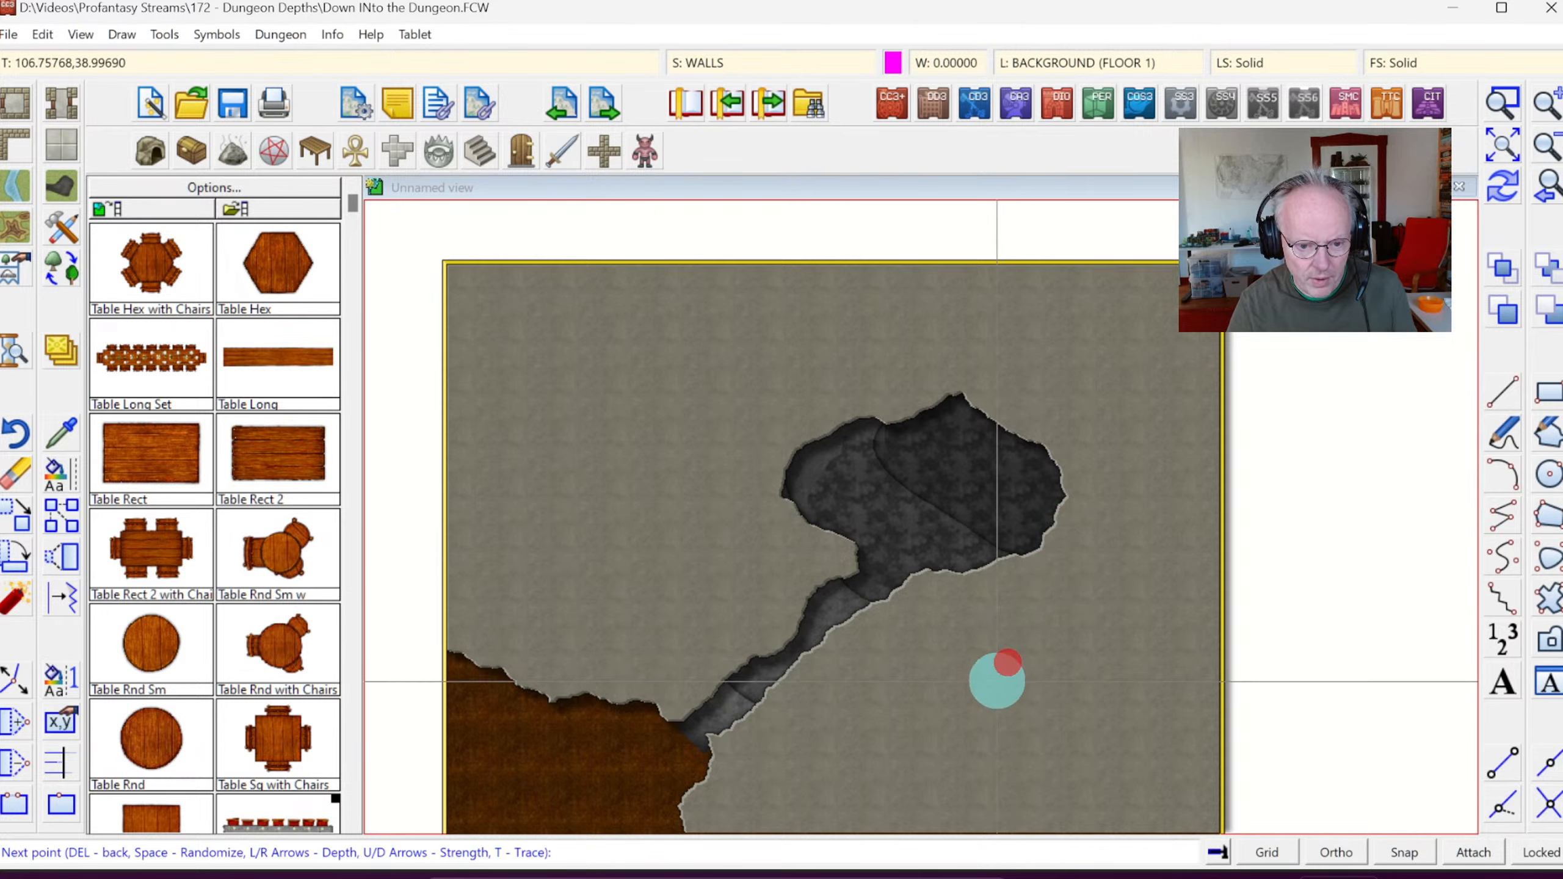
left_click(992, 689)
left_click(963, 718)
left_click(928, 720)
left_click(869, 705)
left_click(841, 695)
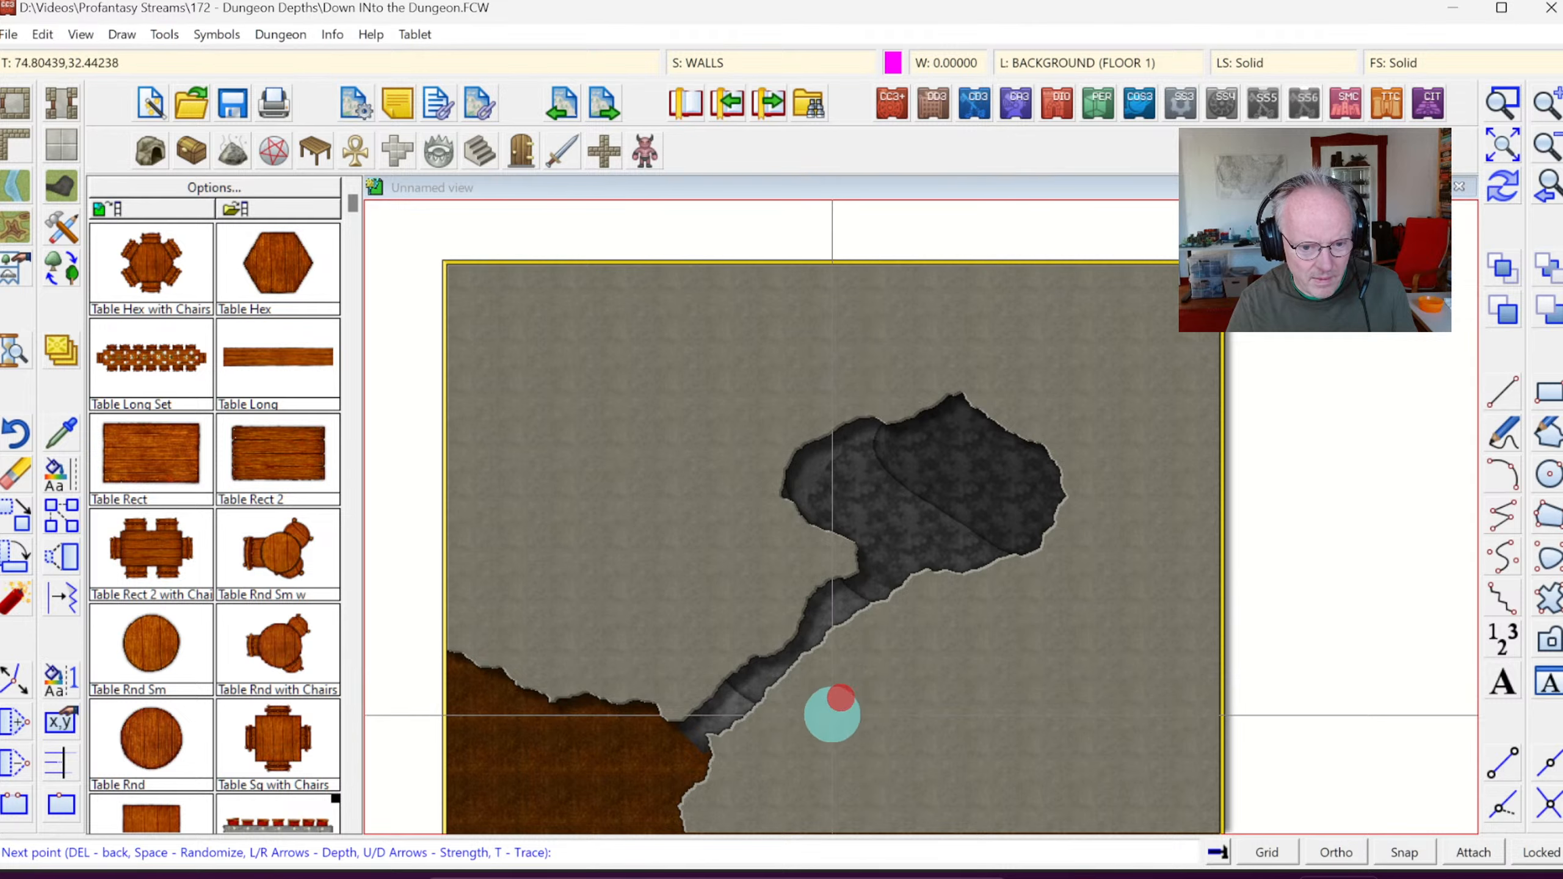
left_click(827, 722)
left_click(942, 763)
left_click(1009, 738)
left_click(1078, 698)
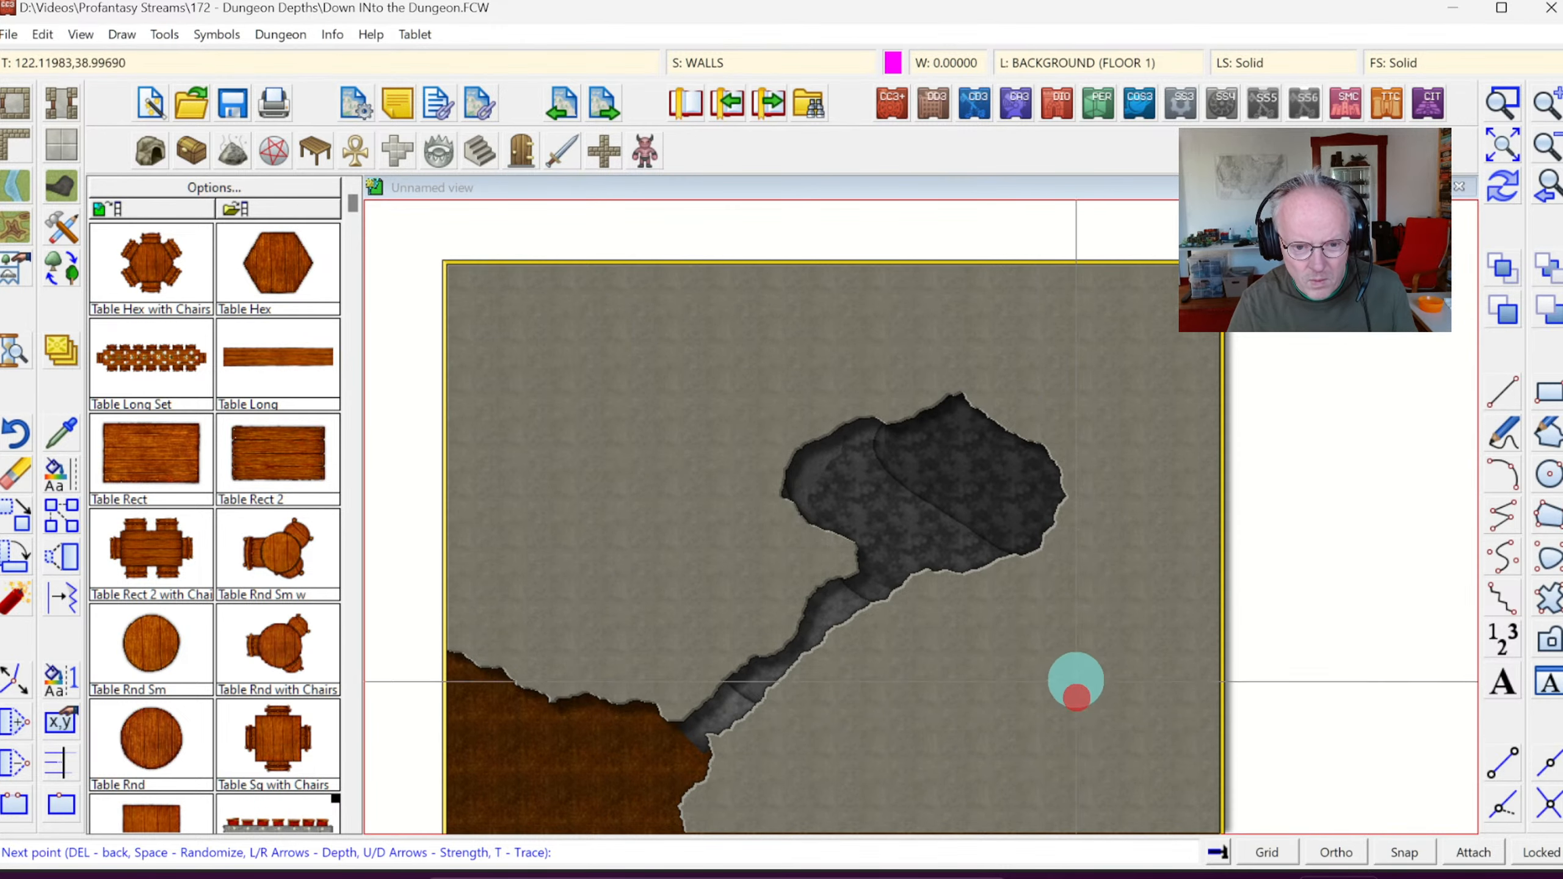
left_click(1089, 649)
left_click(1109, 538)
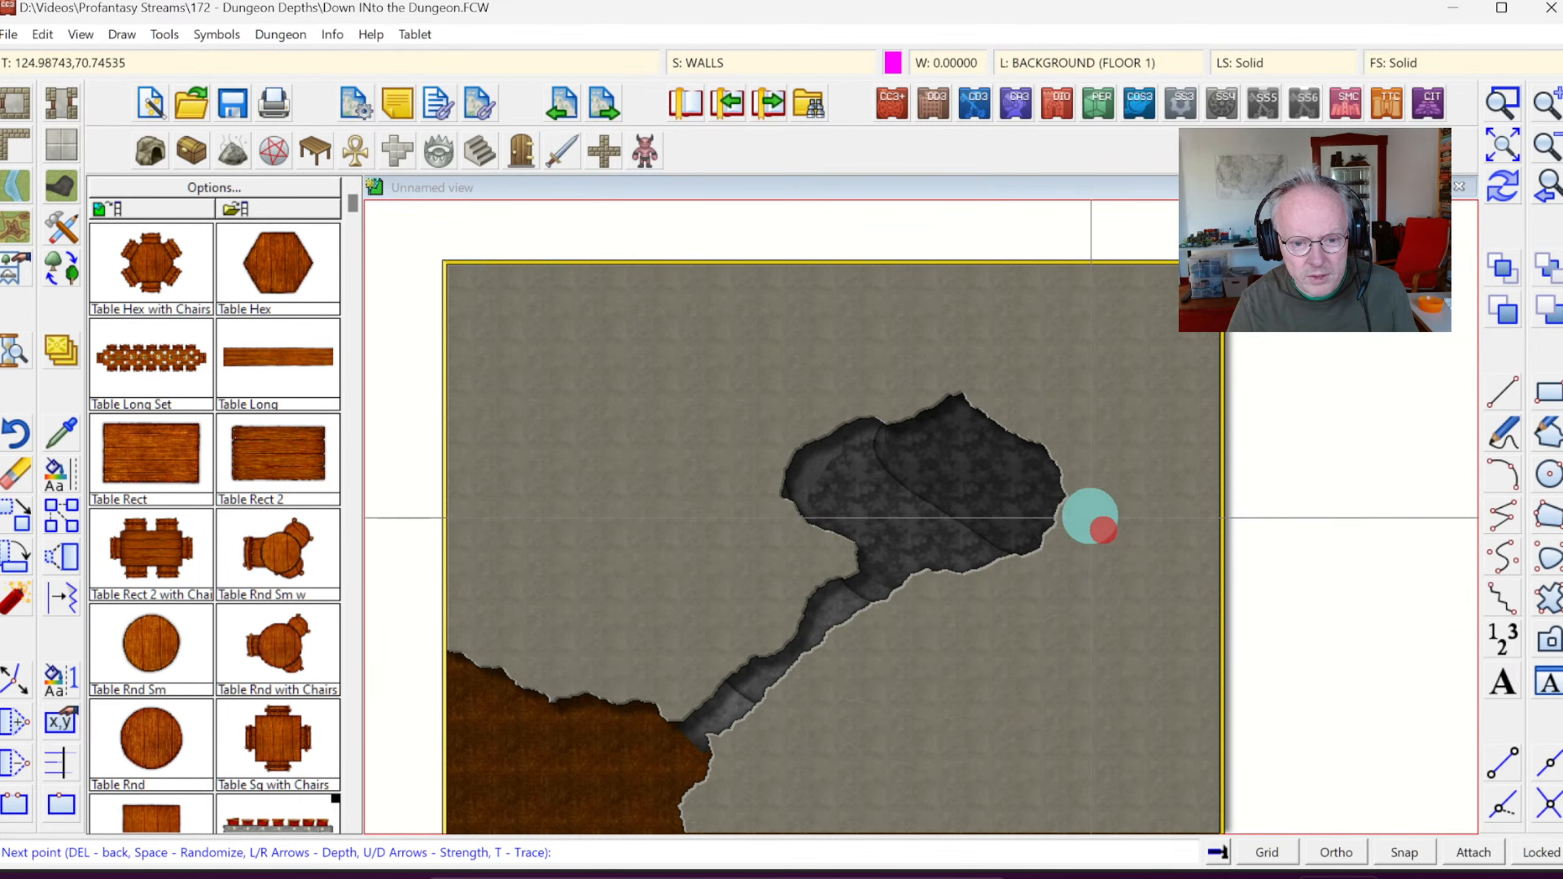
left_click(1085, 511)
right_click(1068, 498)
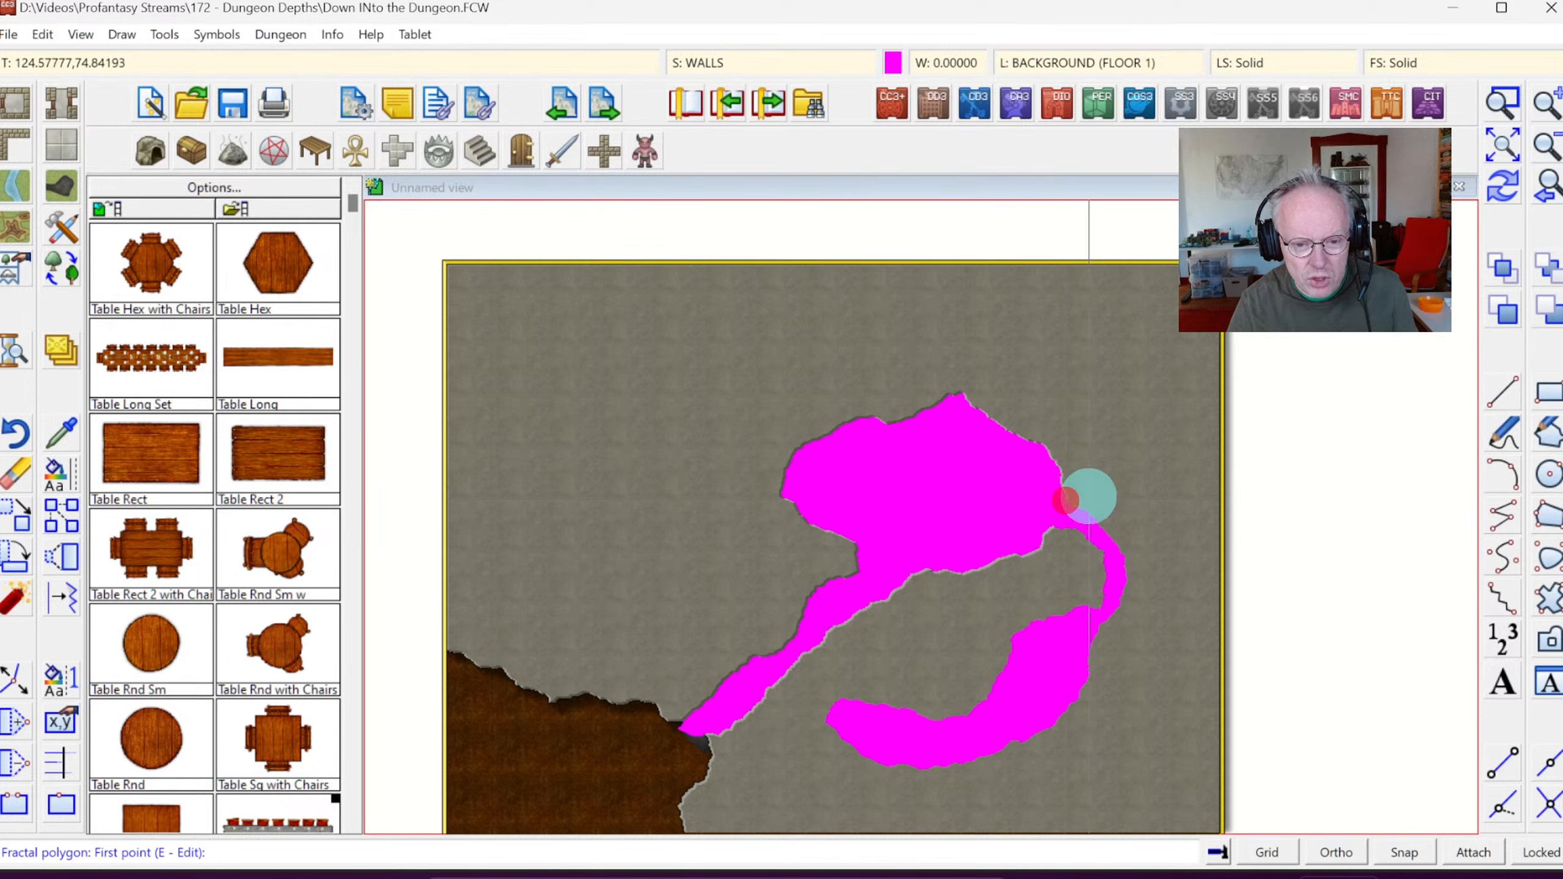
left_click(1502, 185)
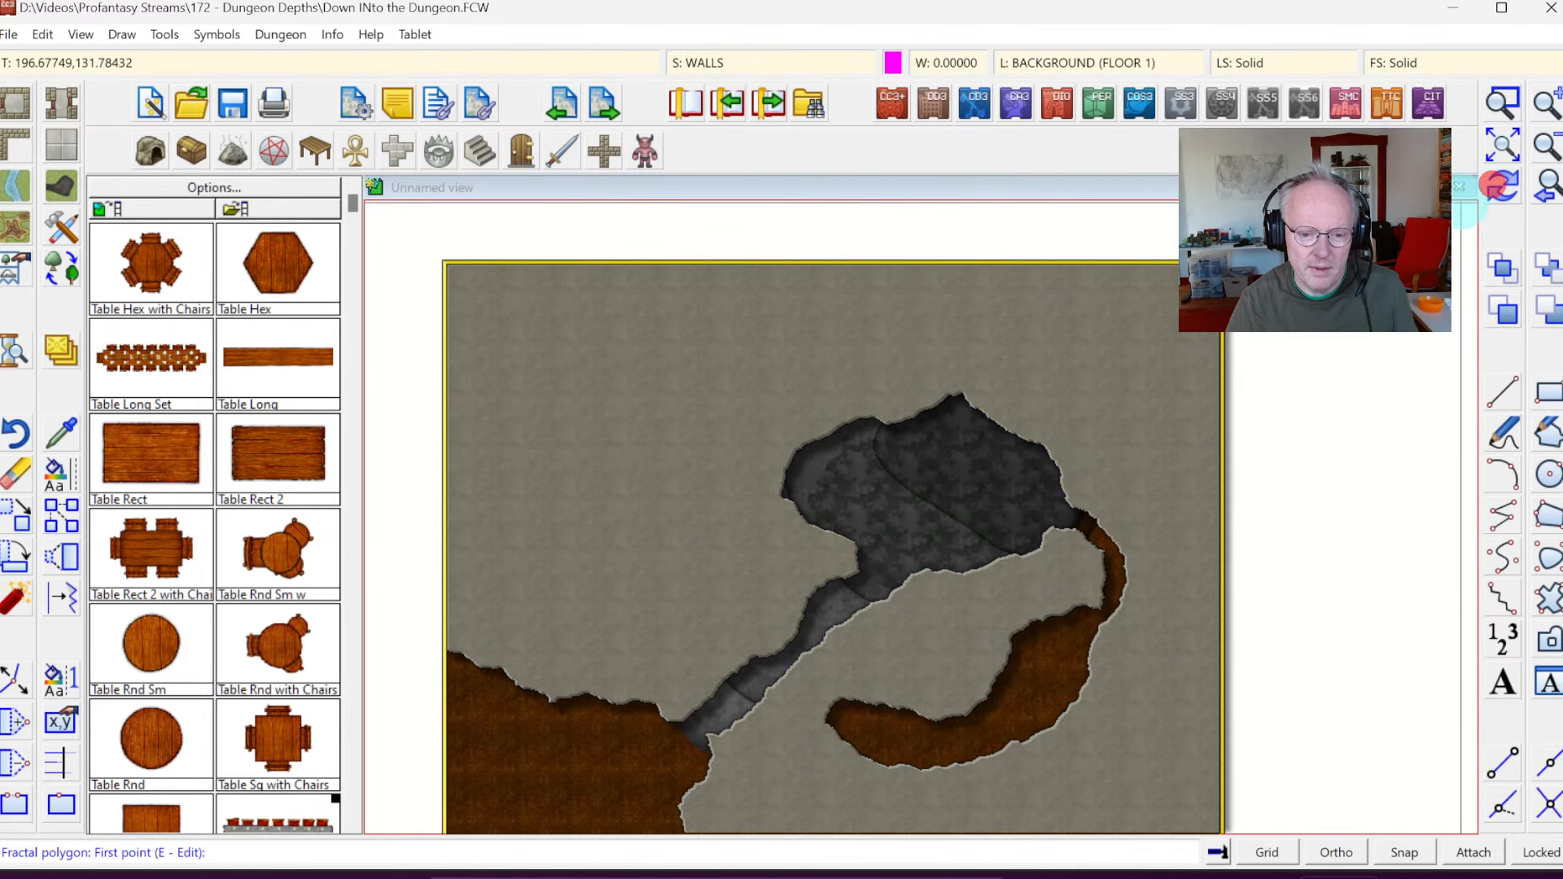
Step: Draw a Floor, Dirt Grey 1, Straight polygon over the curved southern cave and the narrow passage connecting it to the large cave
left_click(1501, 102)
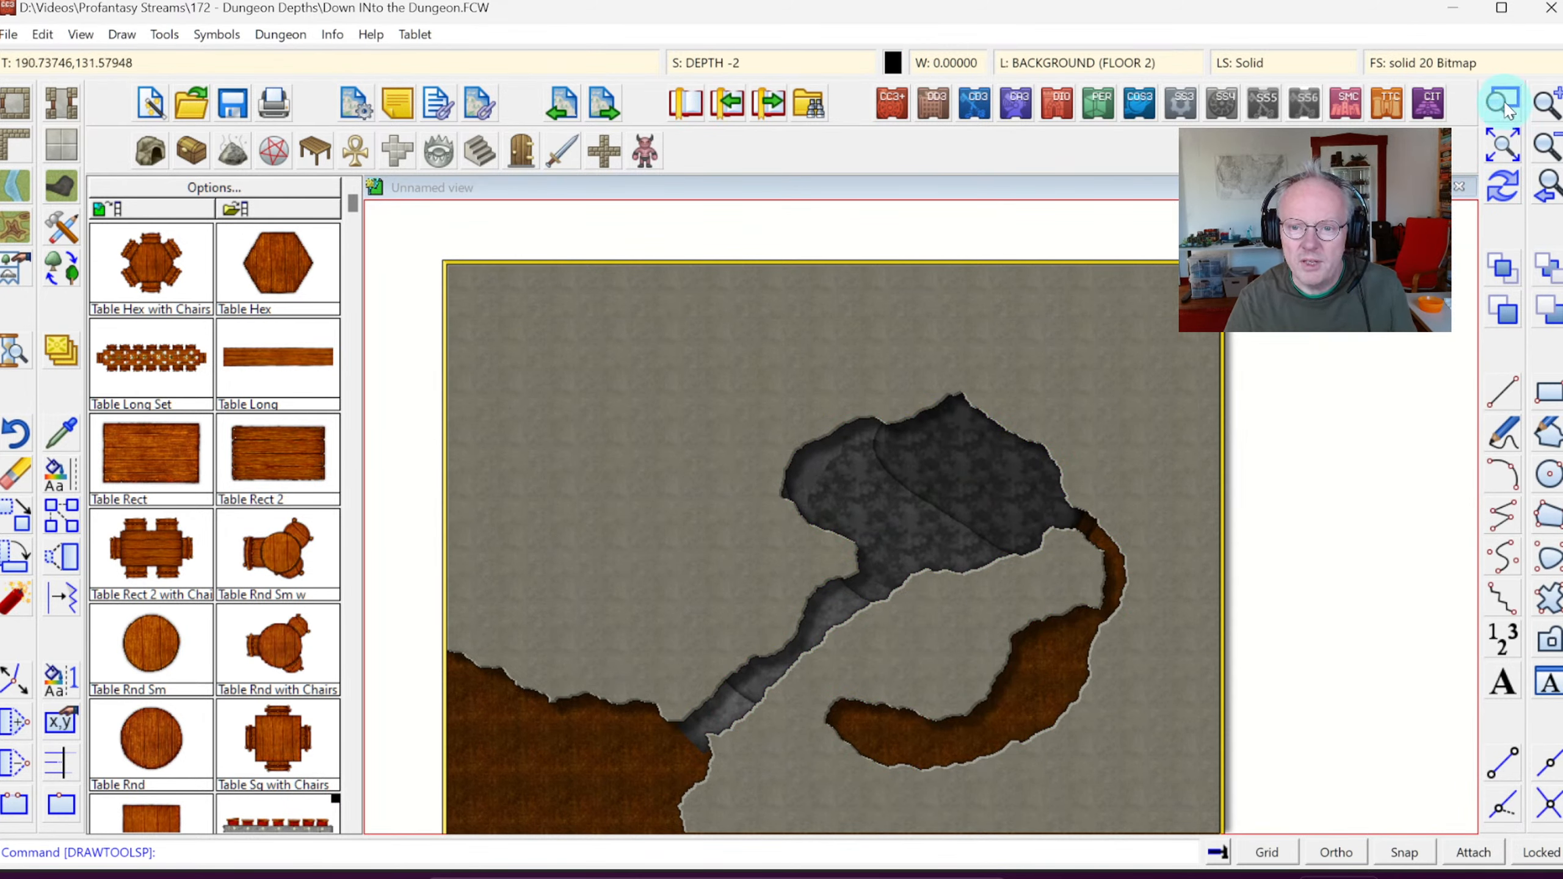
left_click(745, 507)
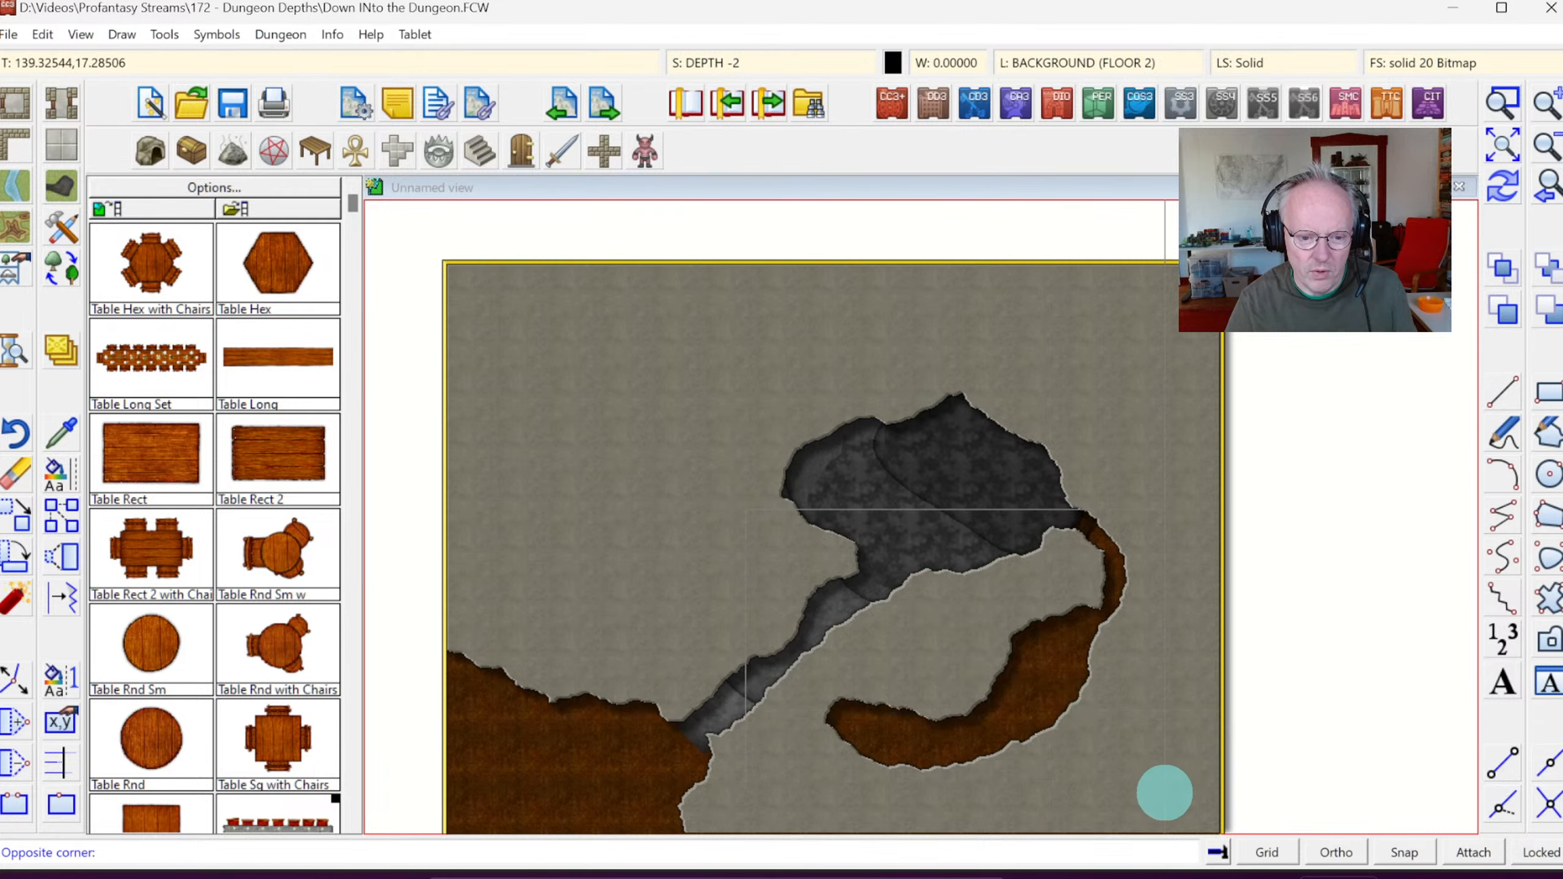
left_click(1166, 793)
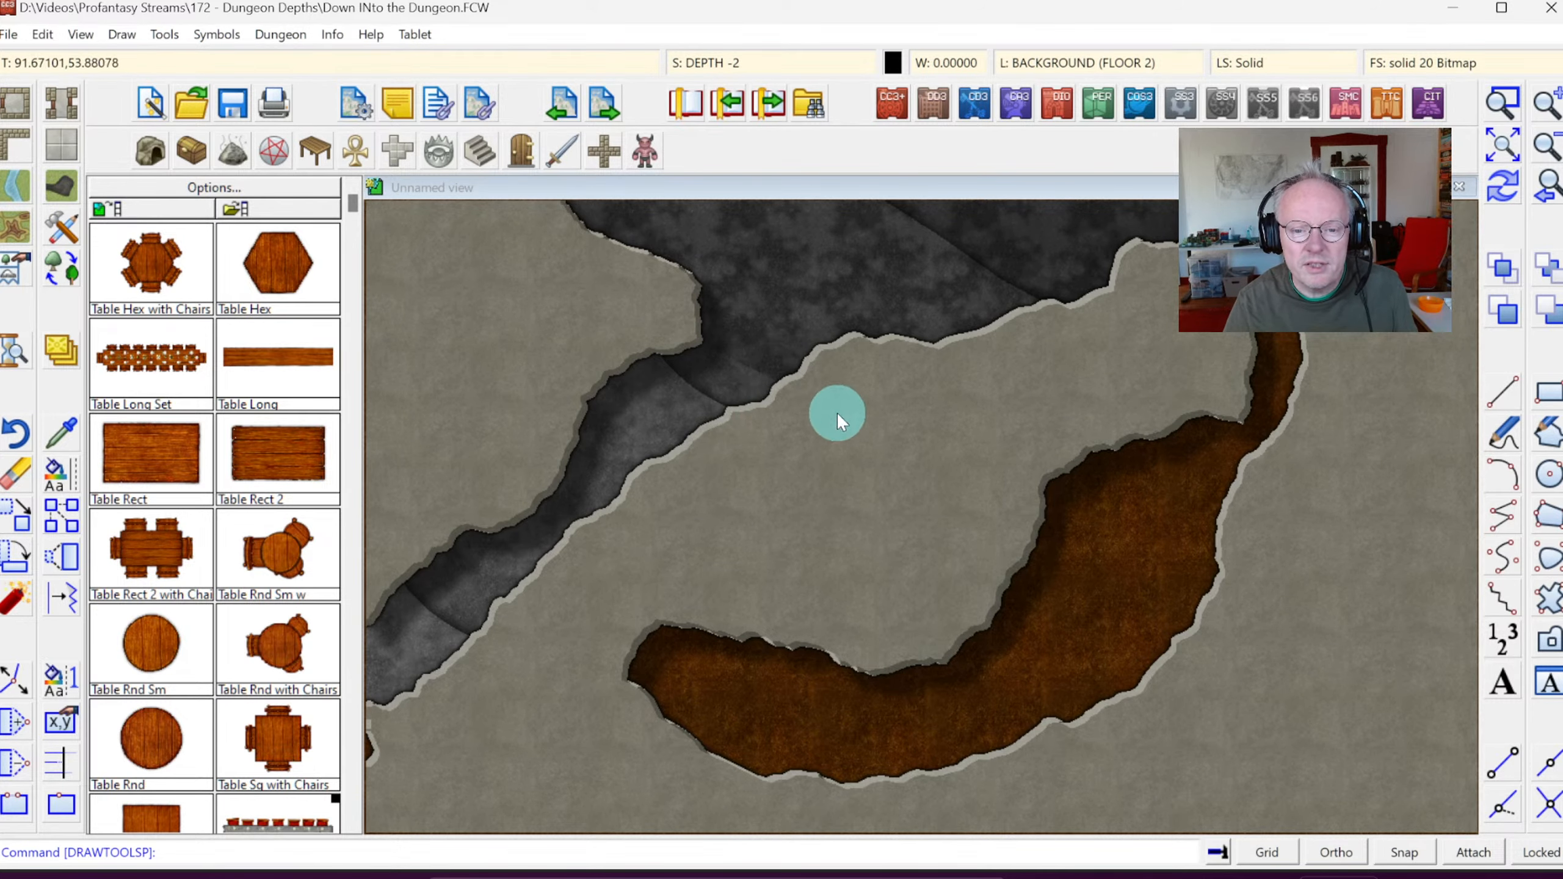
left_click(1542, 148)
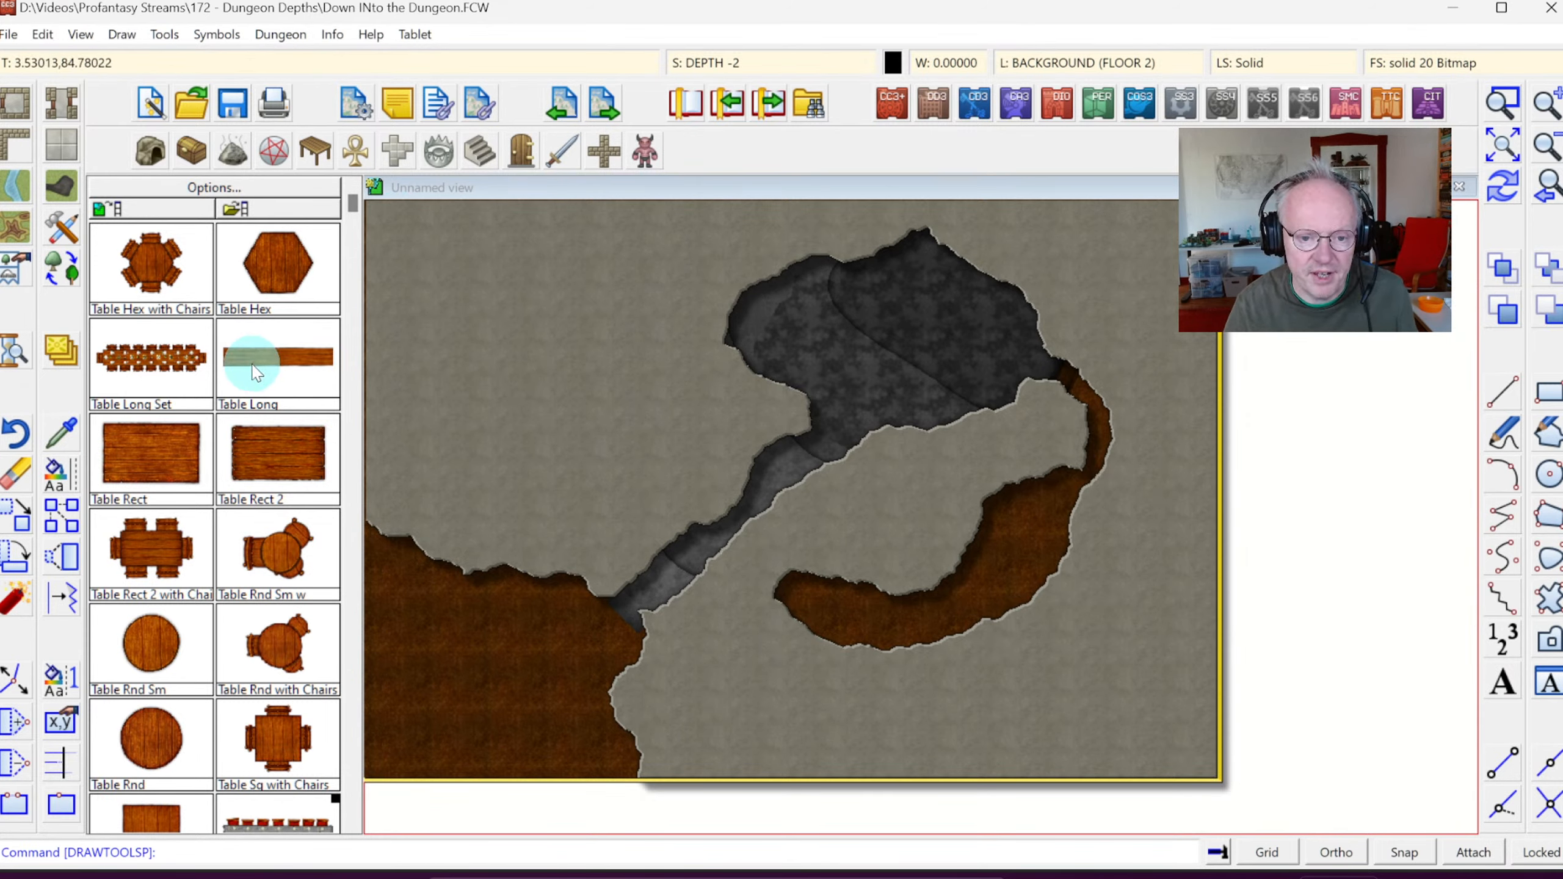
left_click(60, 188)
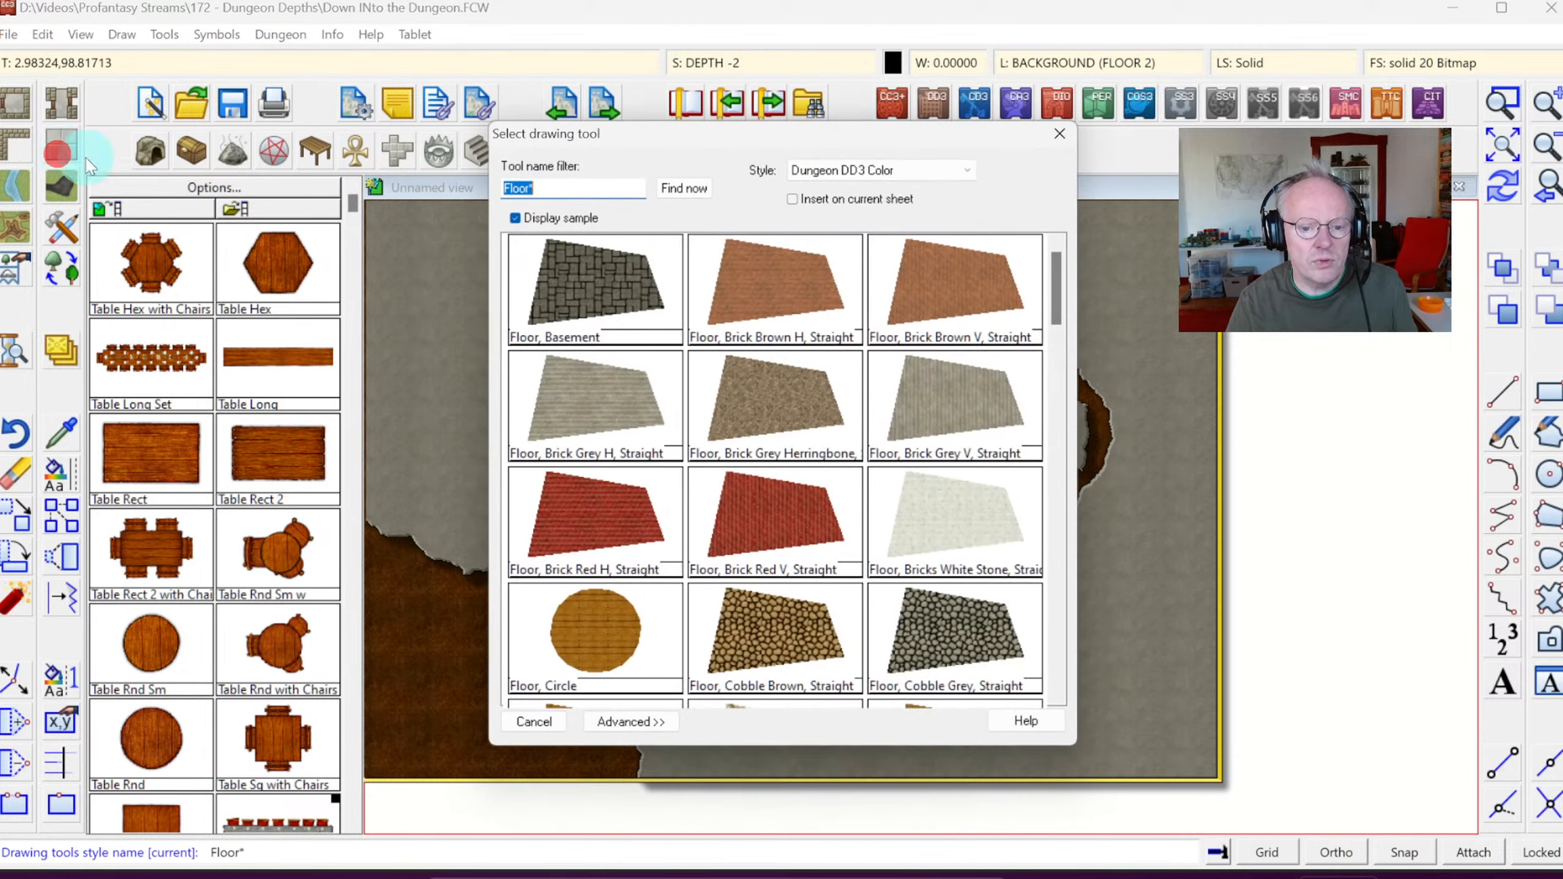
left_click_drag(1055, 263, 1048, 370)
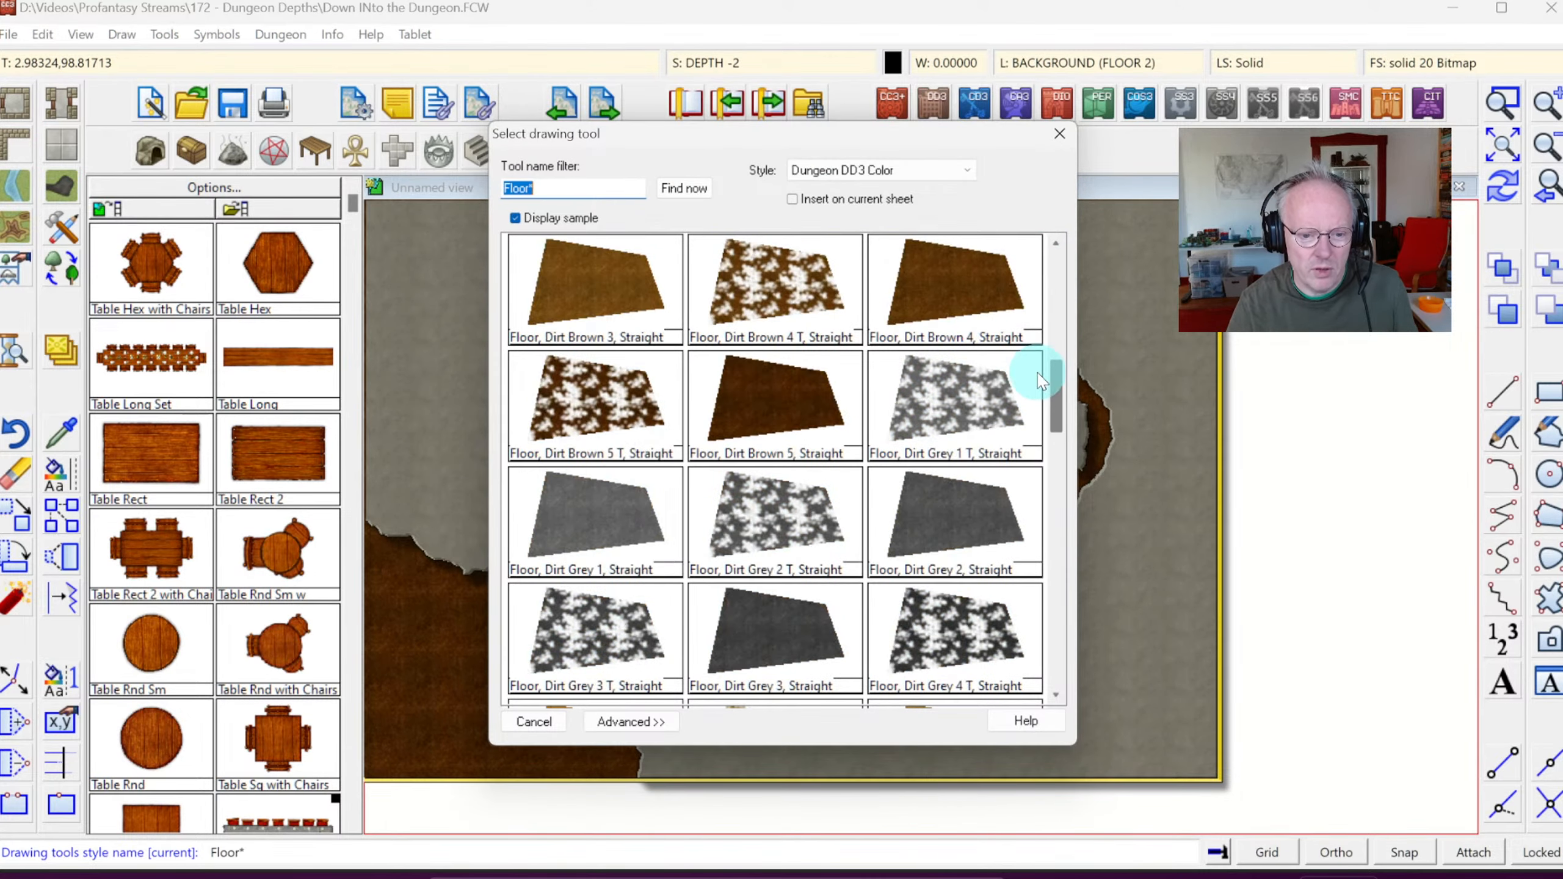
left_click(562, 501)
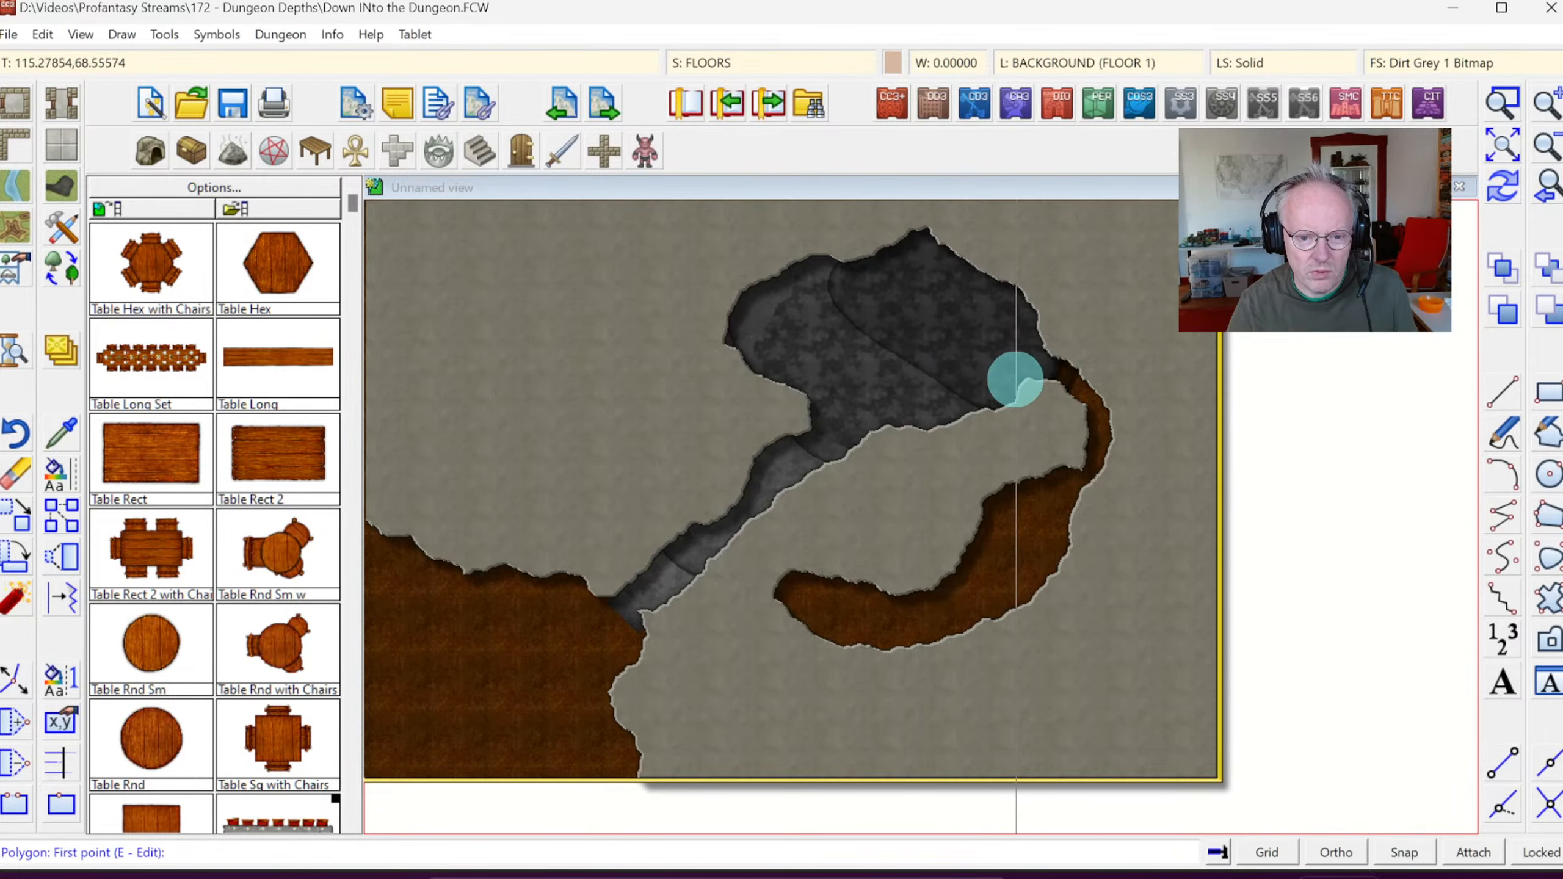
left_click(1046, 374)
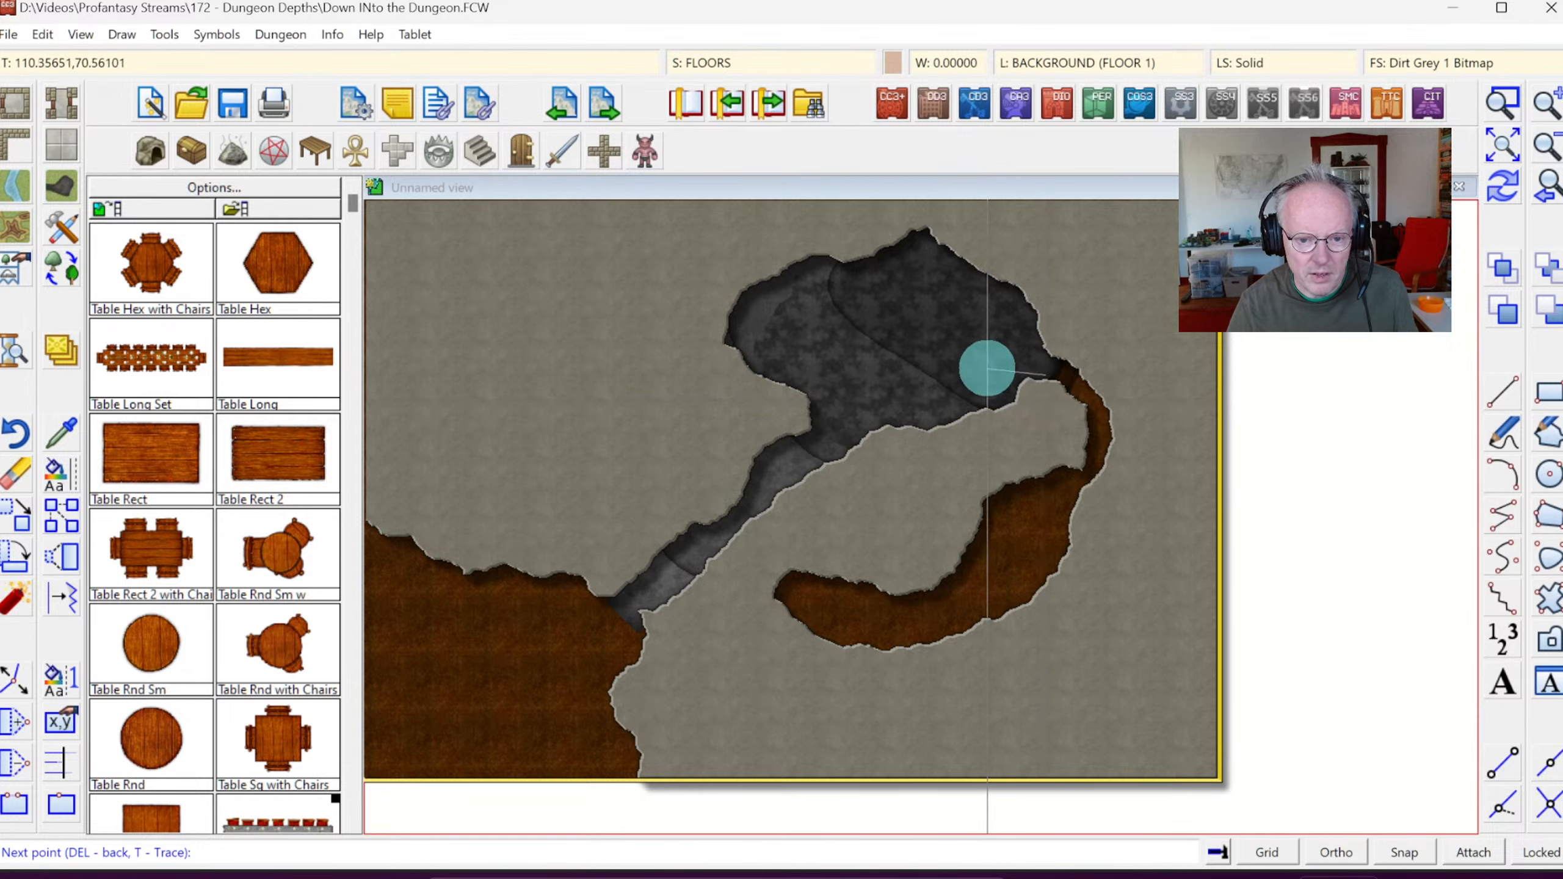
left_click(870, 409)
left_click(755, 495)
left_click(776, 733)
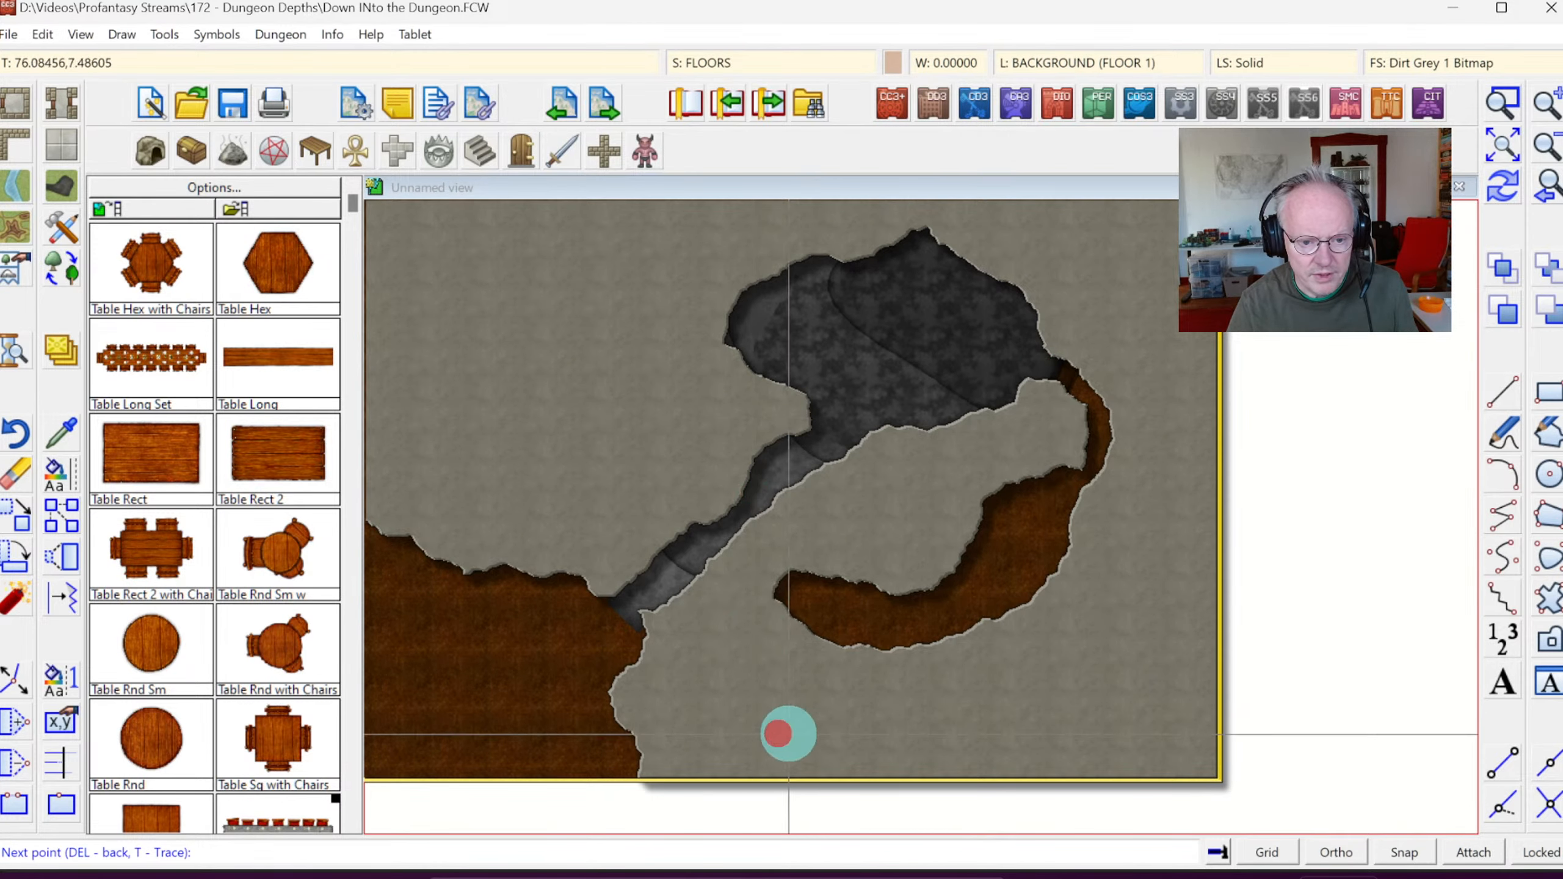
left_click(1189, 637)
left_click(1204, 471)
left_click(1127, 373)
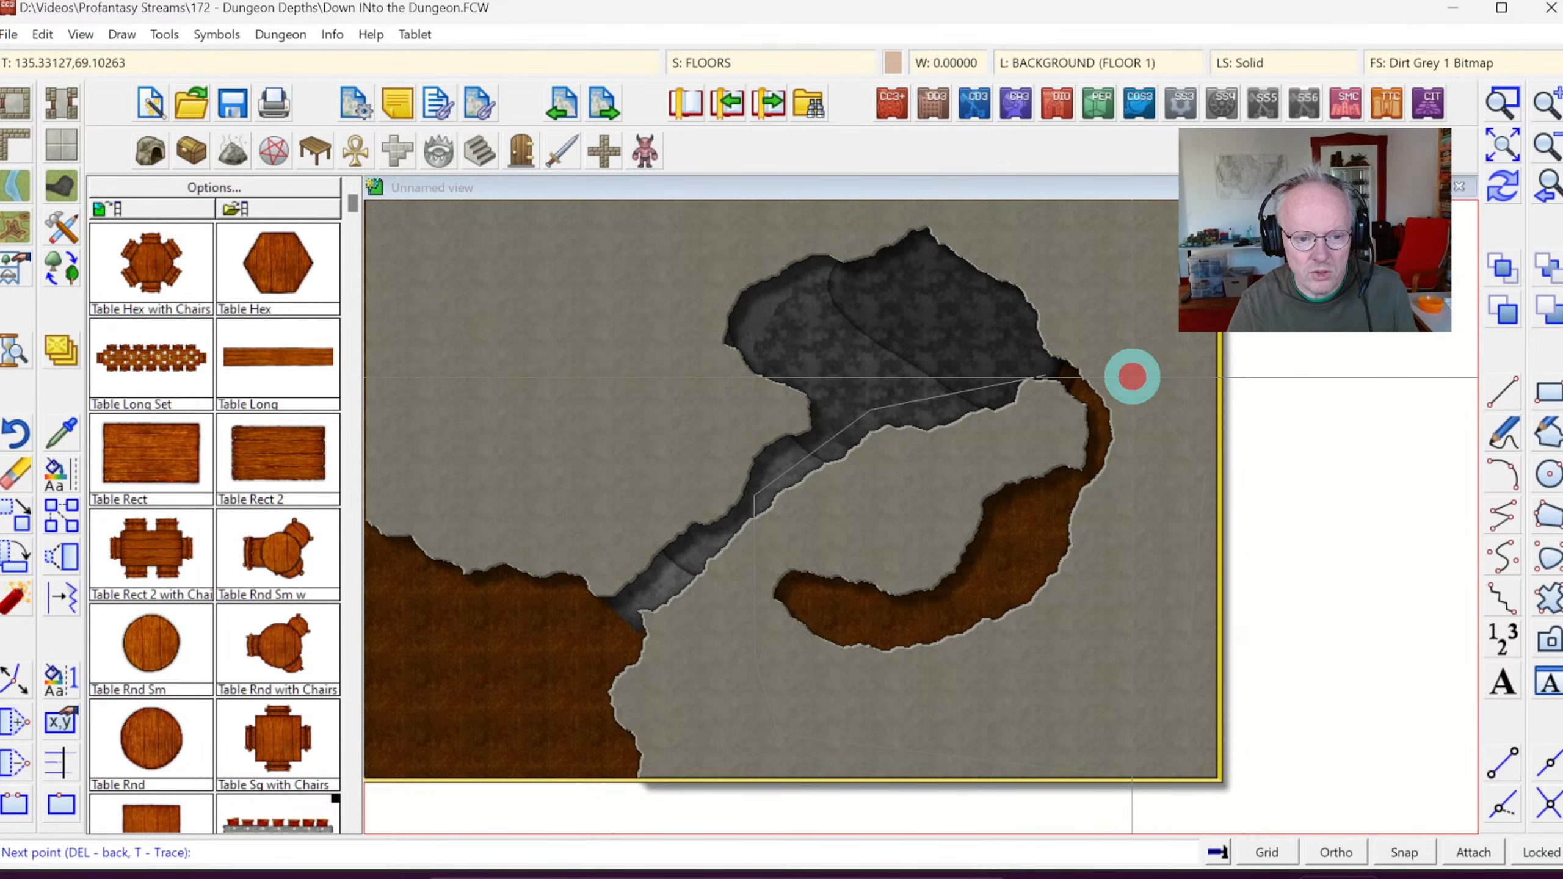
right_click(1127, 373)
Step: Draw a second Floor, Dirt Grey 1, Straight polygon over the large cave's western part and the upper part of its passage, and redraw the map
left_click(431, 317)
left_click(505, 454)
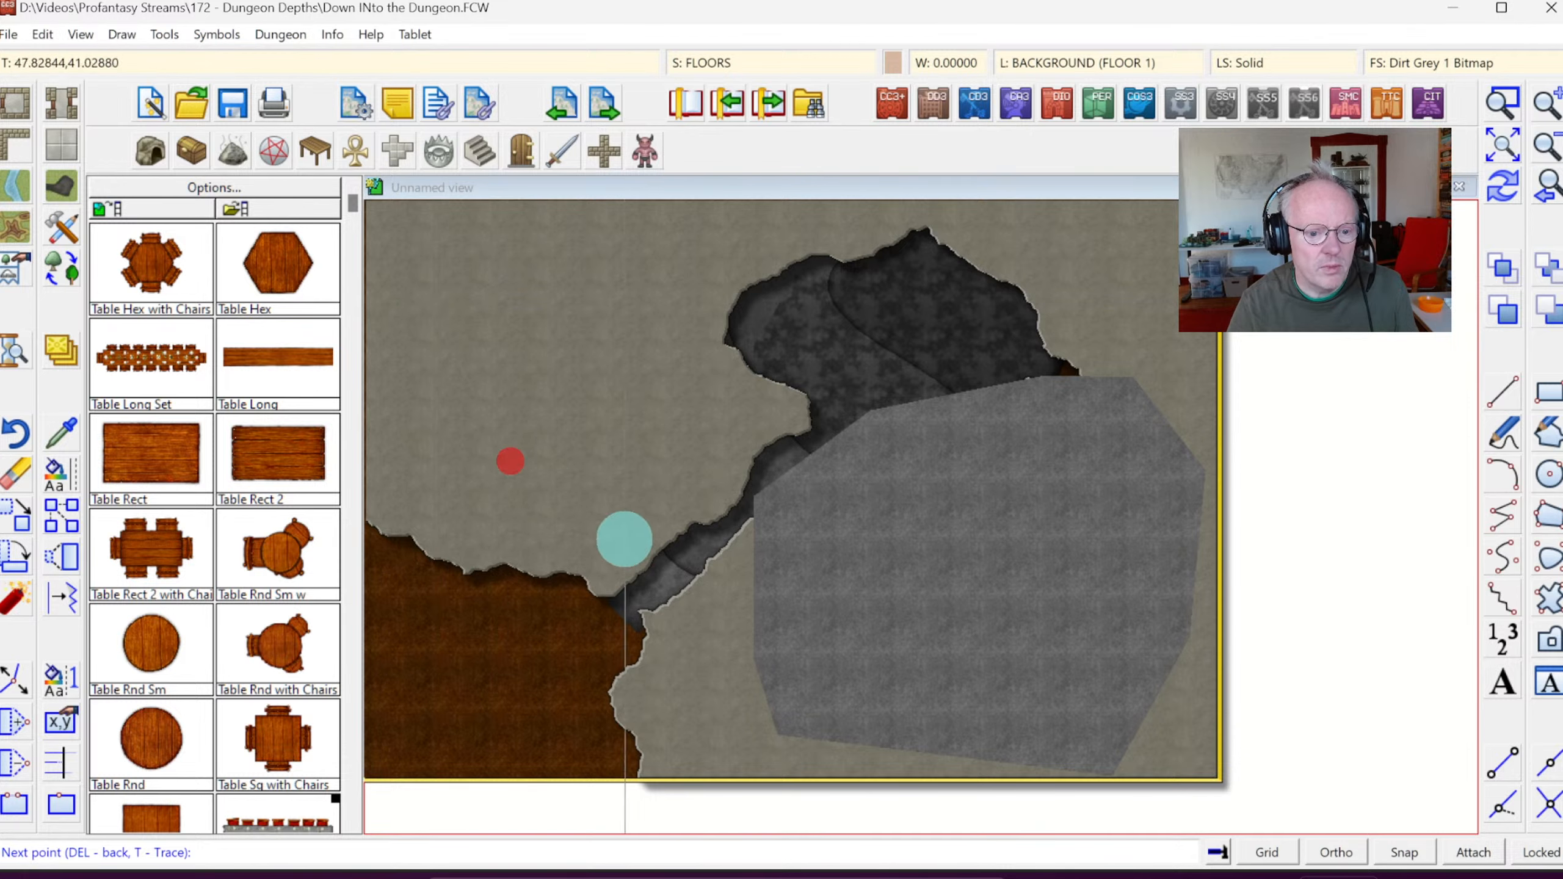
left_click(761, 608)
left_click(874, 514)
left_click(856, 320)
left_click(719, 248)
left_click(653, 251)
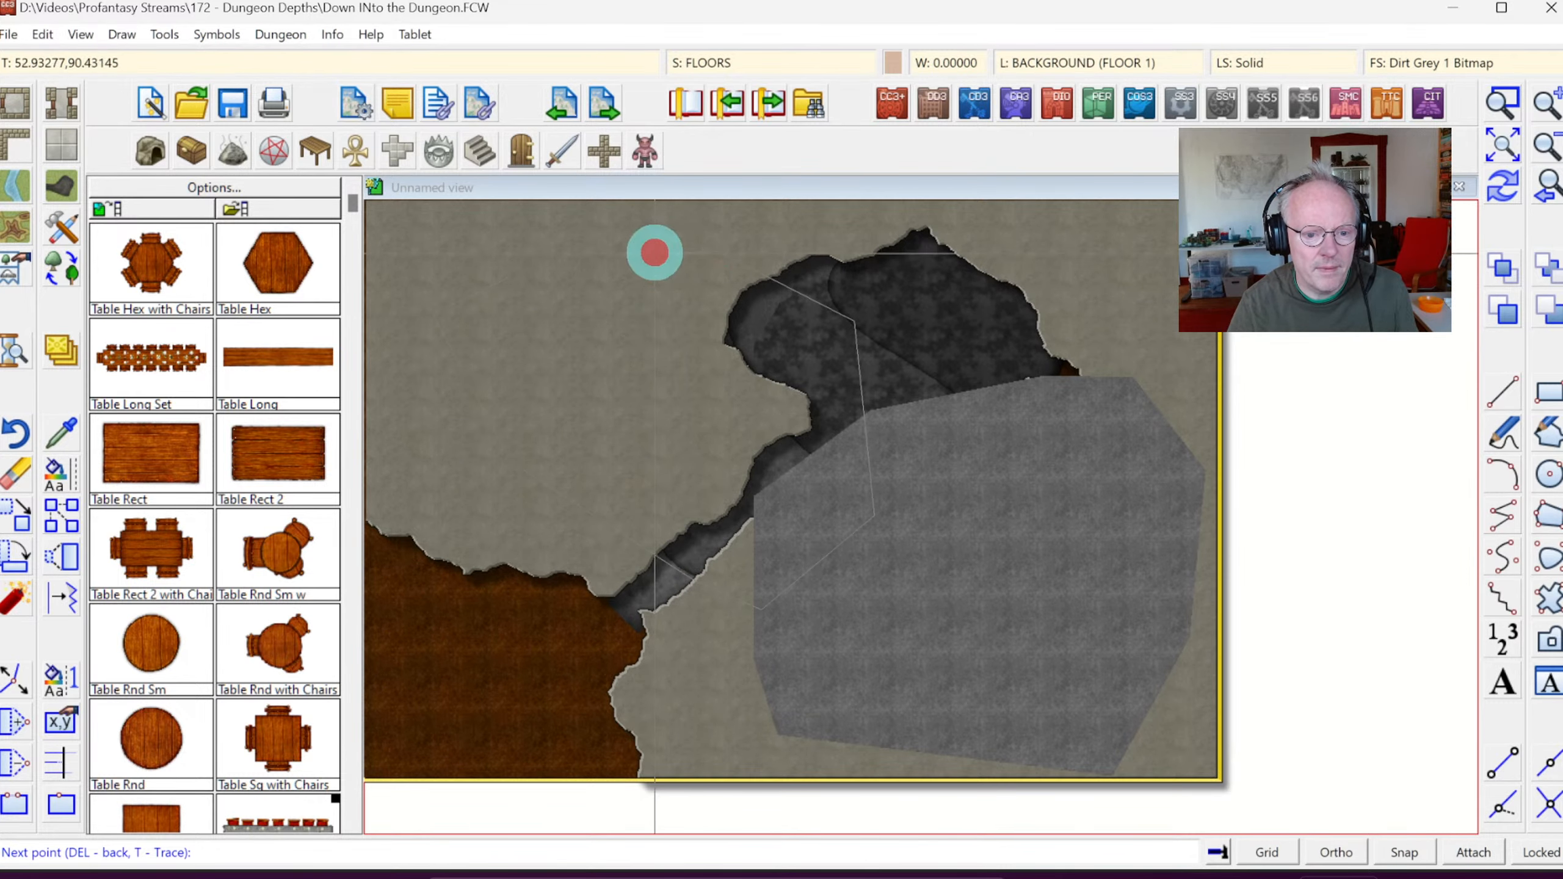
right_click(653, 251)
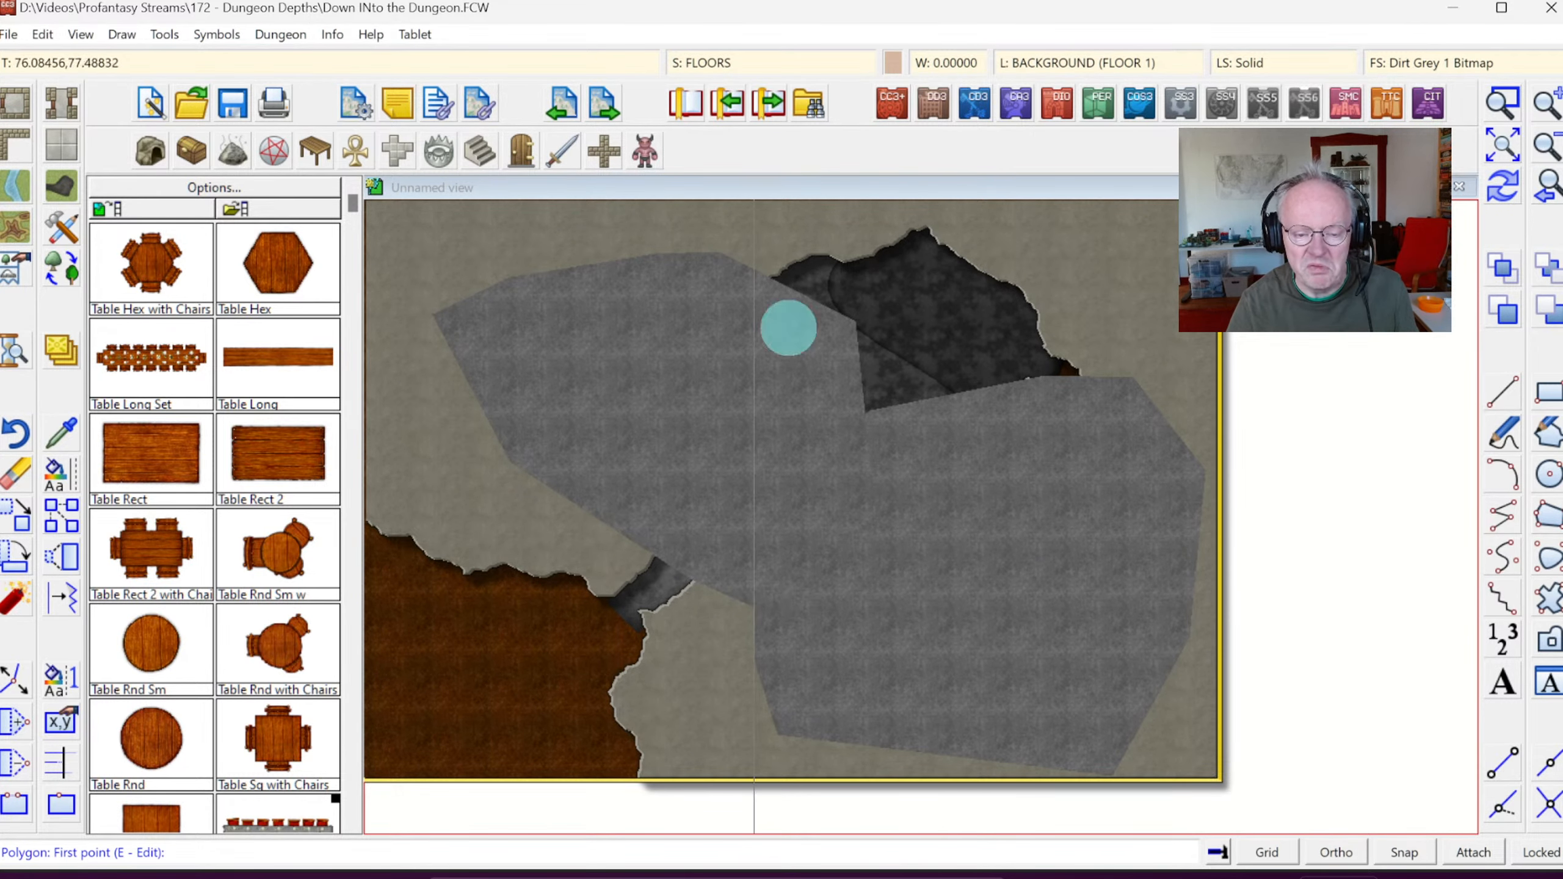
left_click(1502, 191)
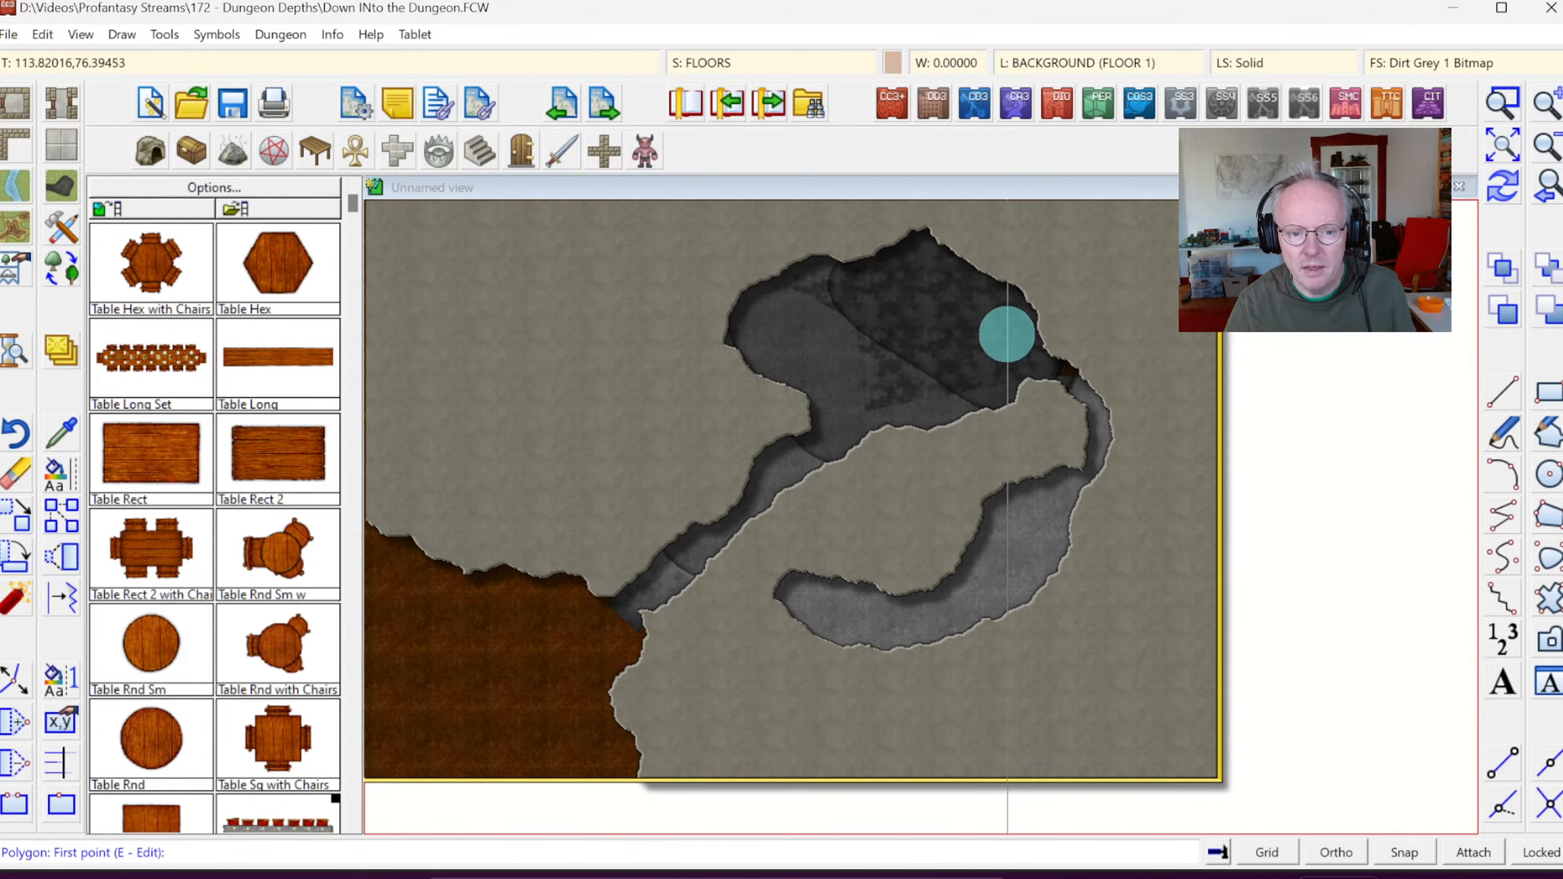
Step: Send both new Dirt Grey 1 floor polygons to the back of their sheet
left_click(1550, 268)
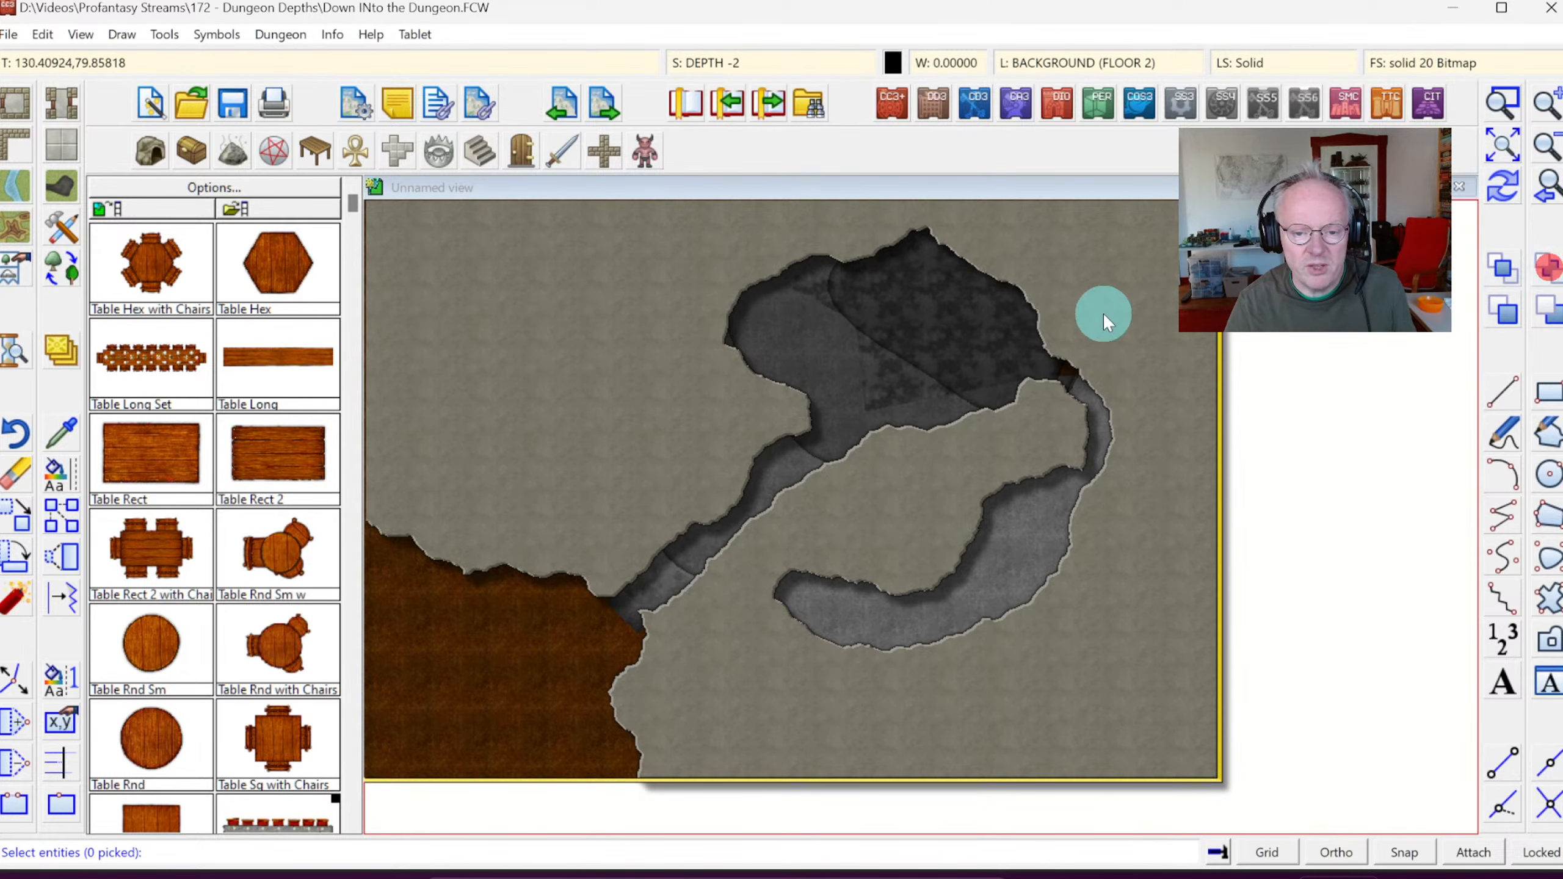
right_click(1014, 308)
left_click(1078, 425)
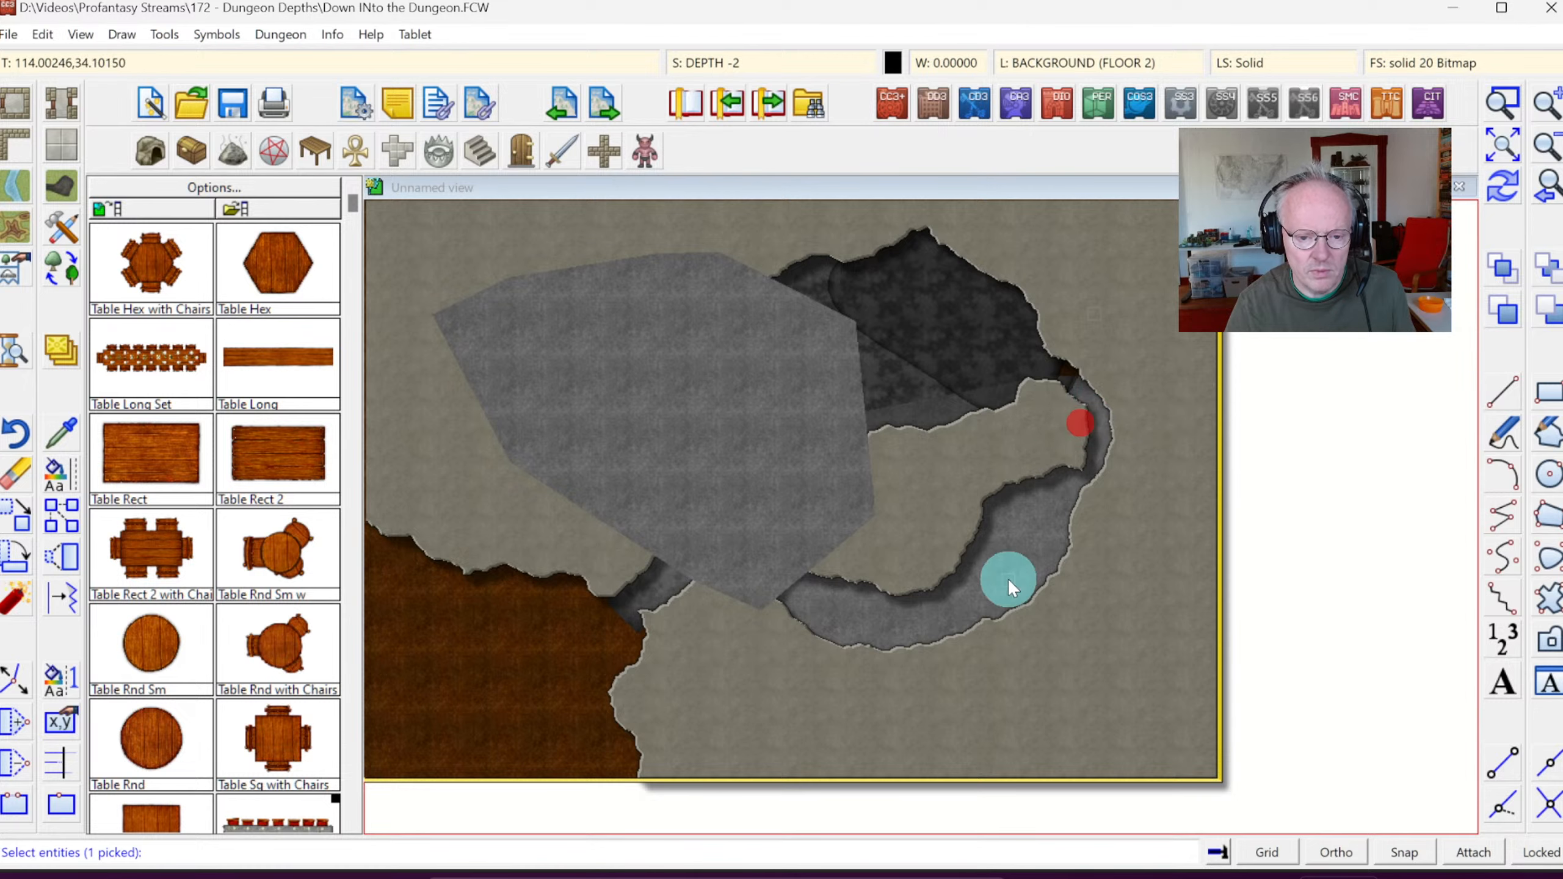
left_click(916, 402)
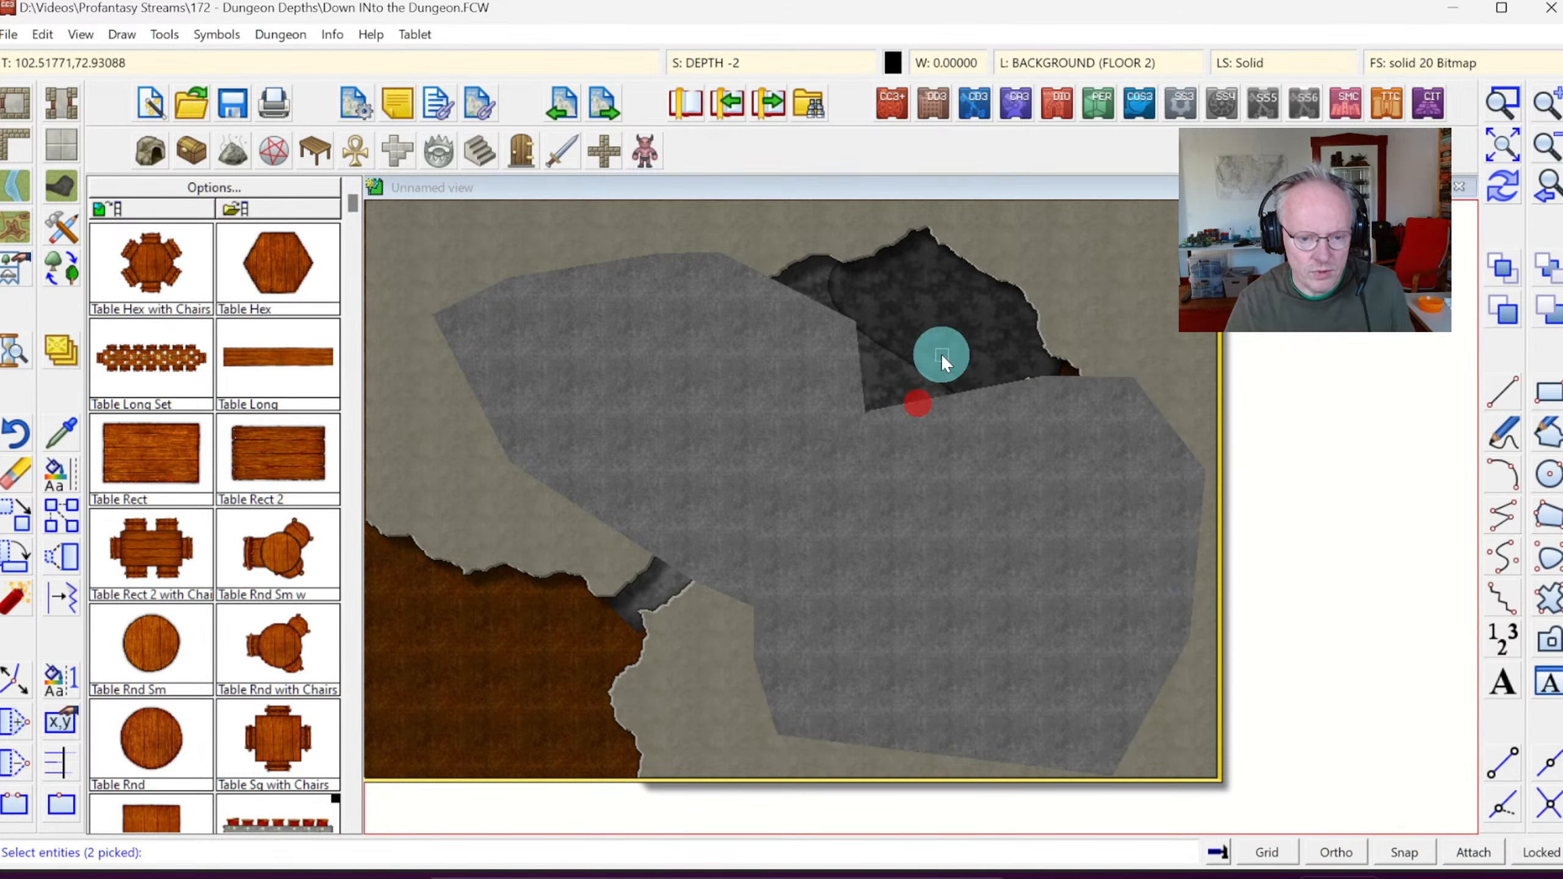
key("Return")
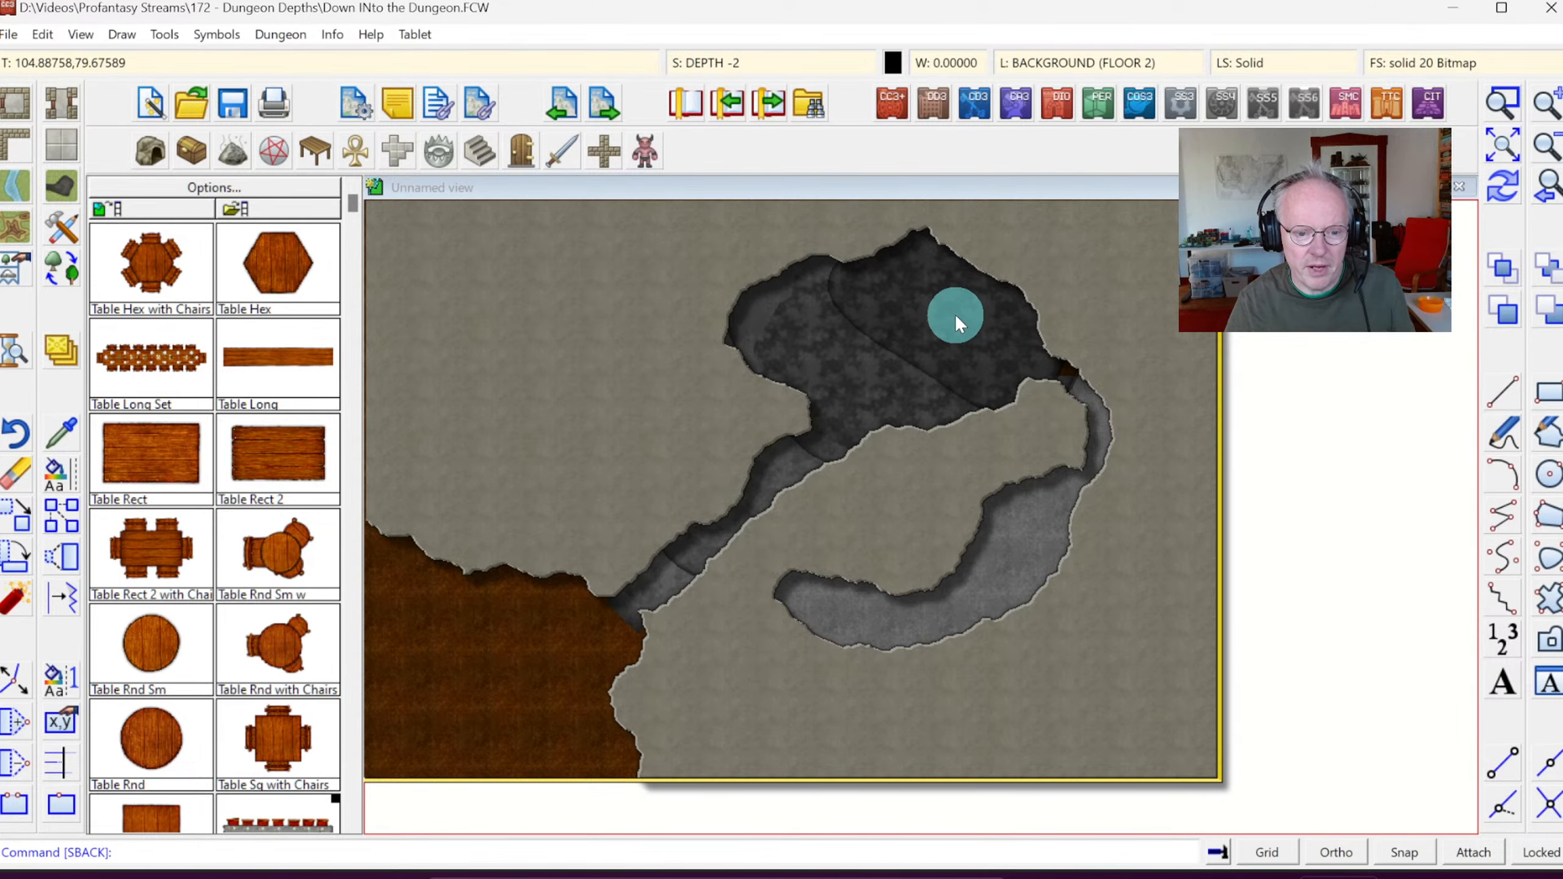
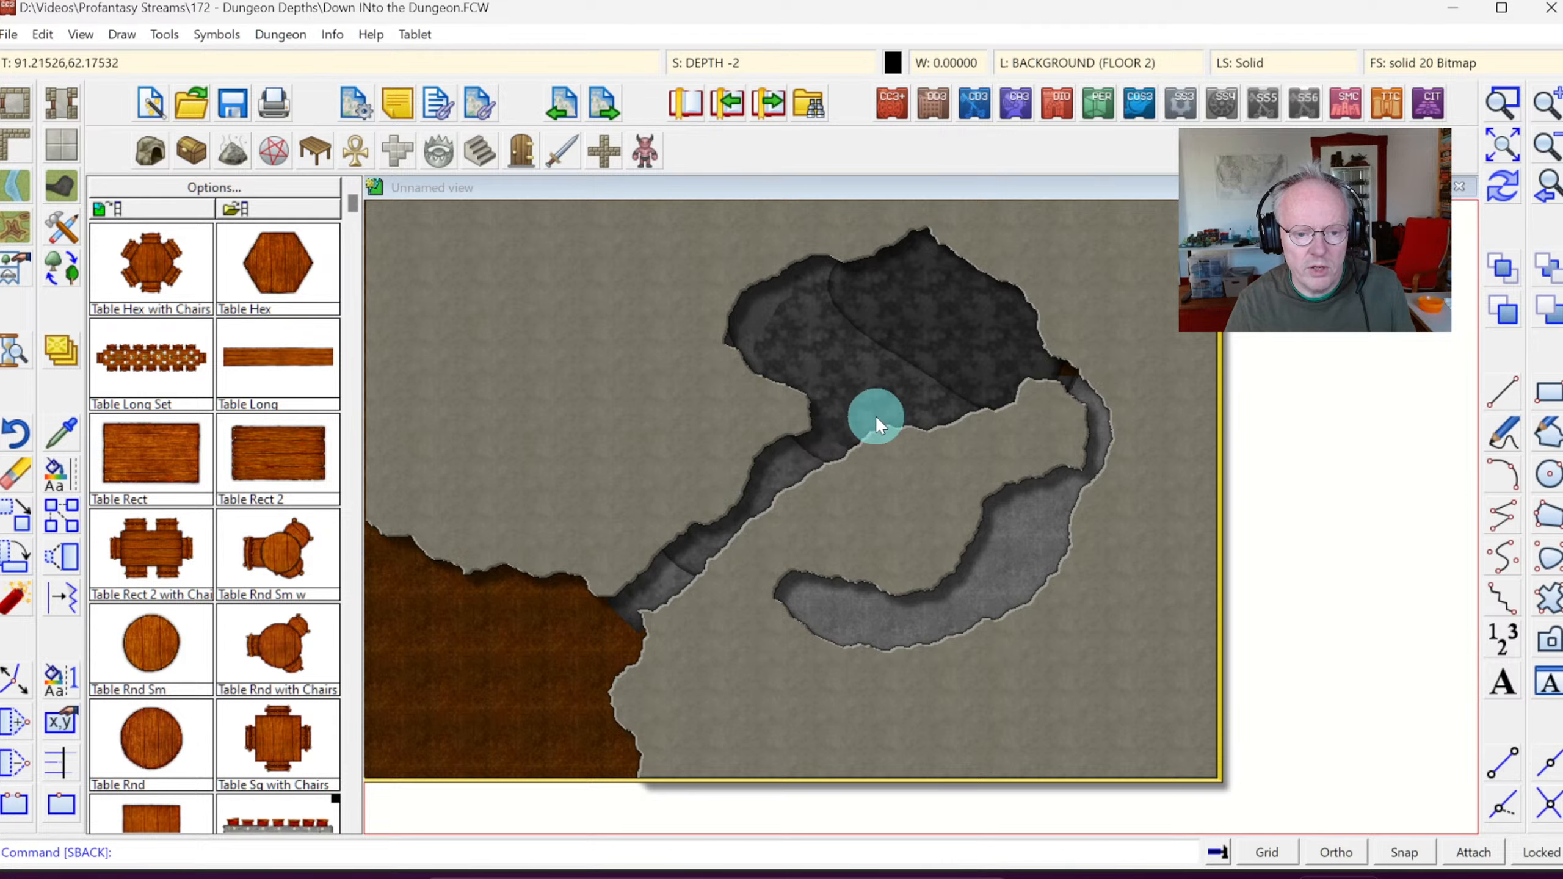
Step: Adopt the drawing properties of the DEPTH -1 overlay at the passage's upper end, using the Keep command
left_click(61, 442)
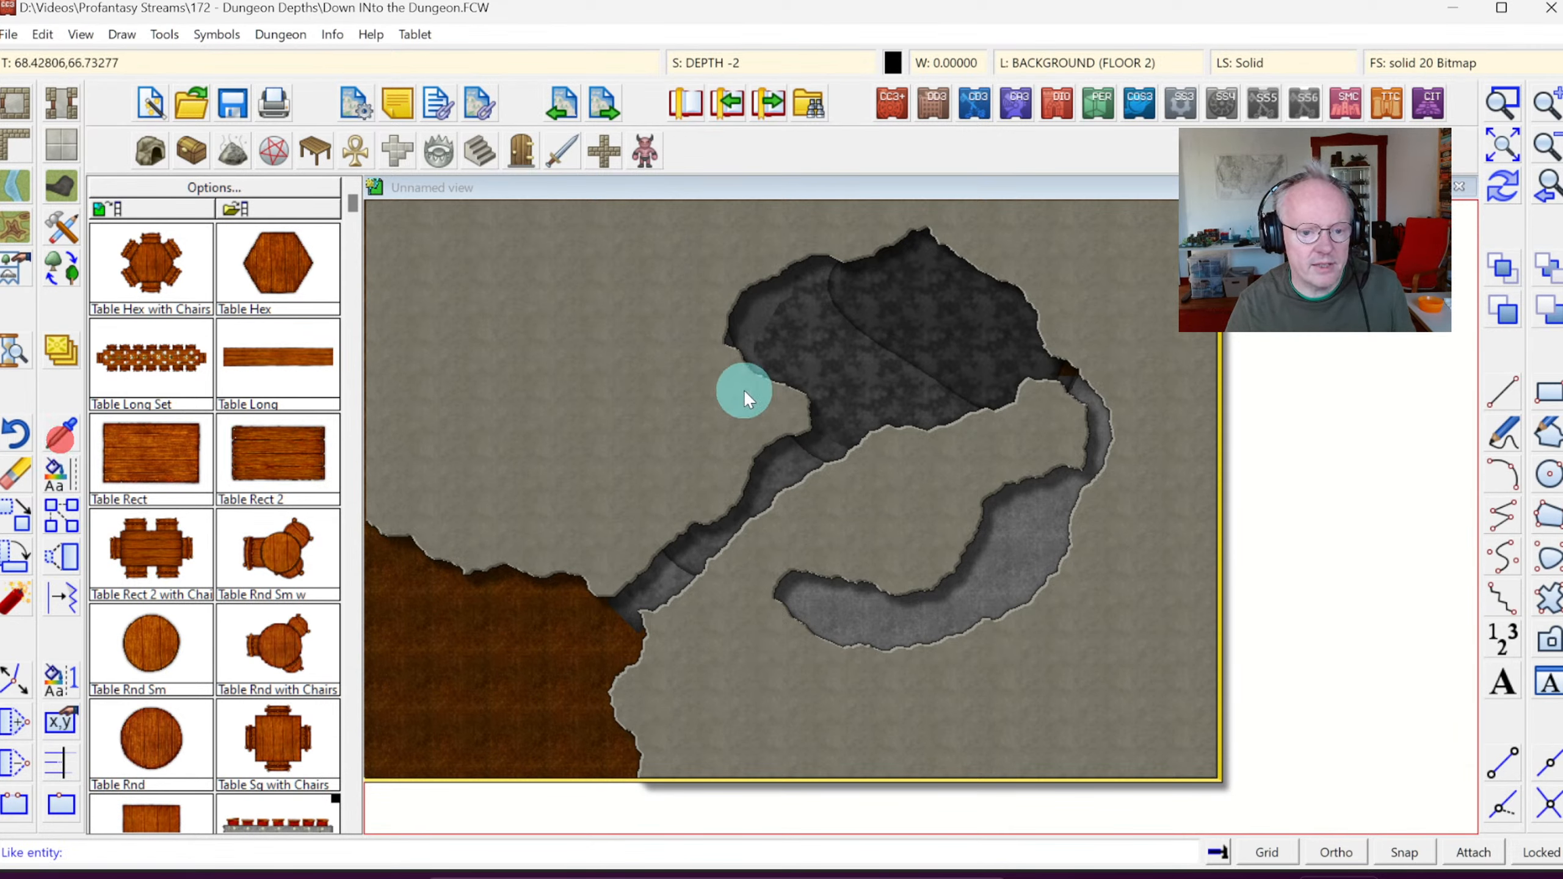
left_click(808, 456)
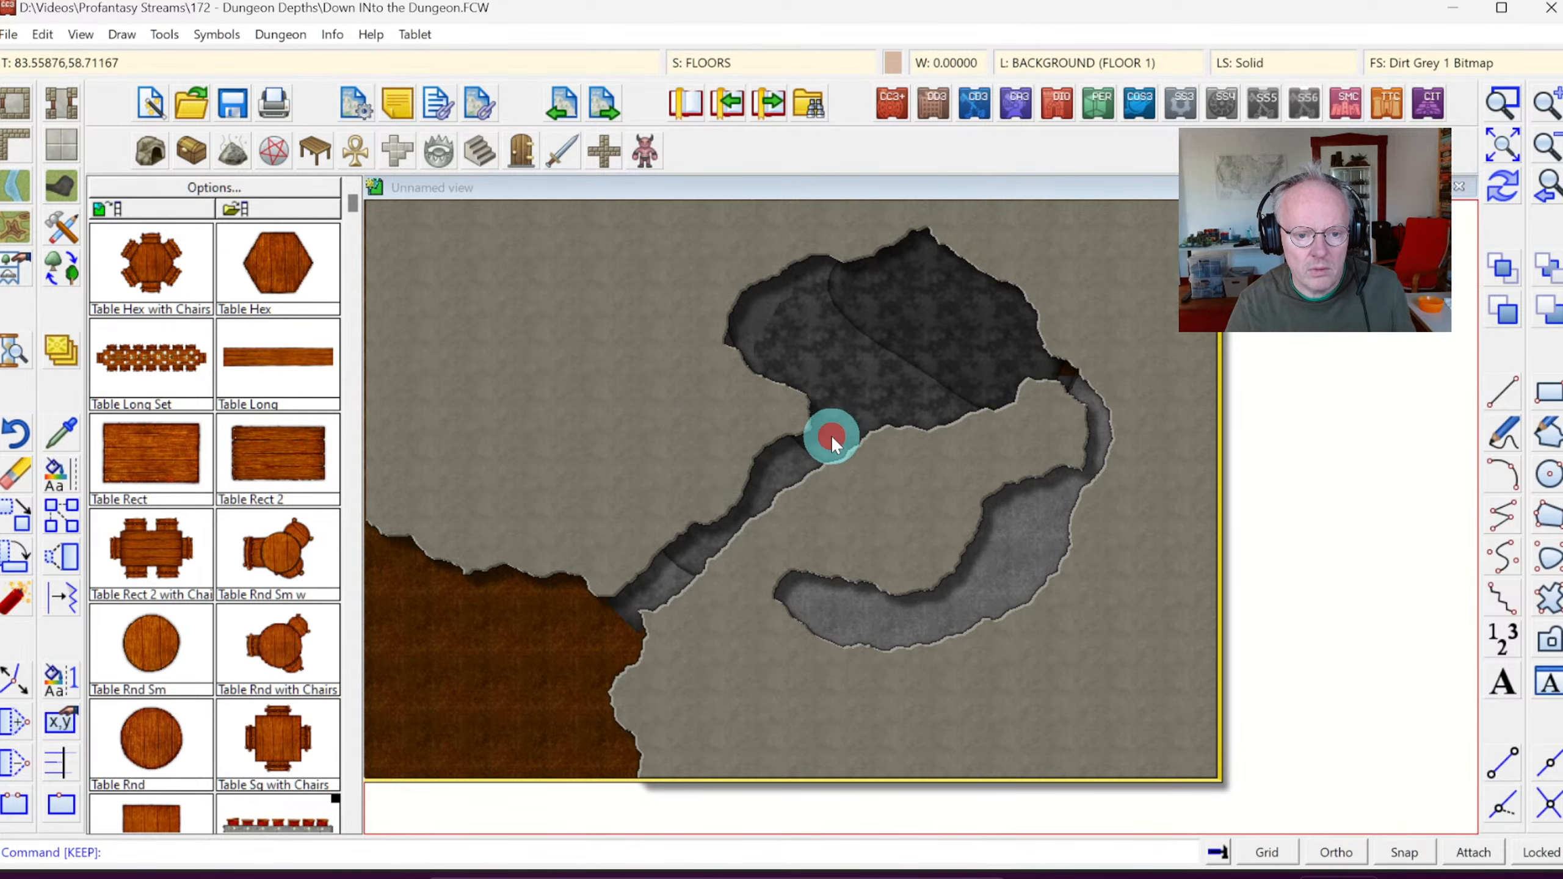
left_click(1500, 107)
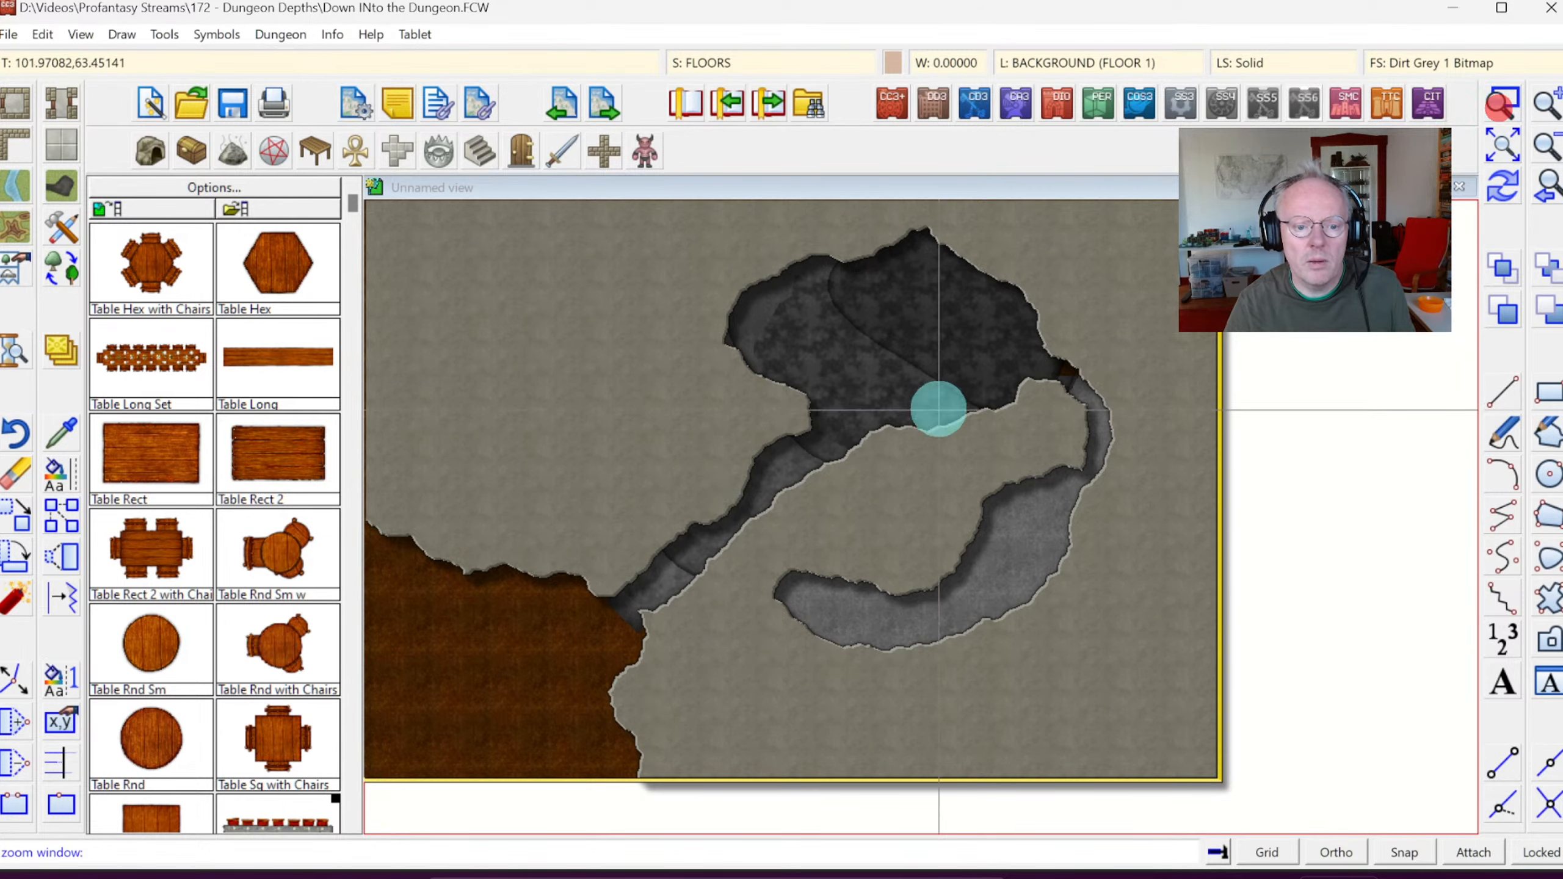
left_click(772, 418)
left_click(892, 503)
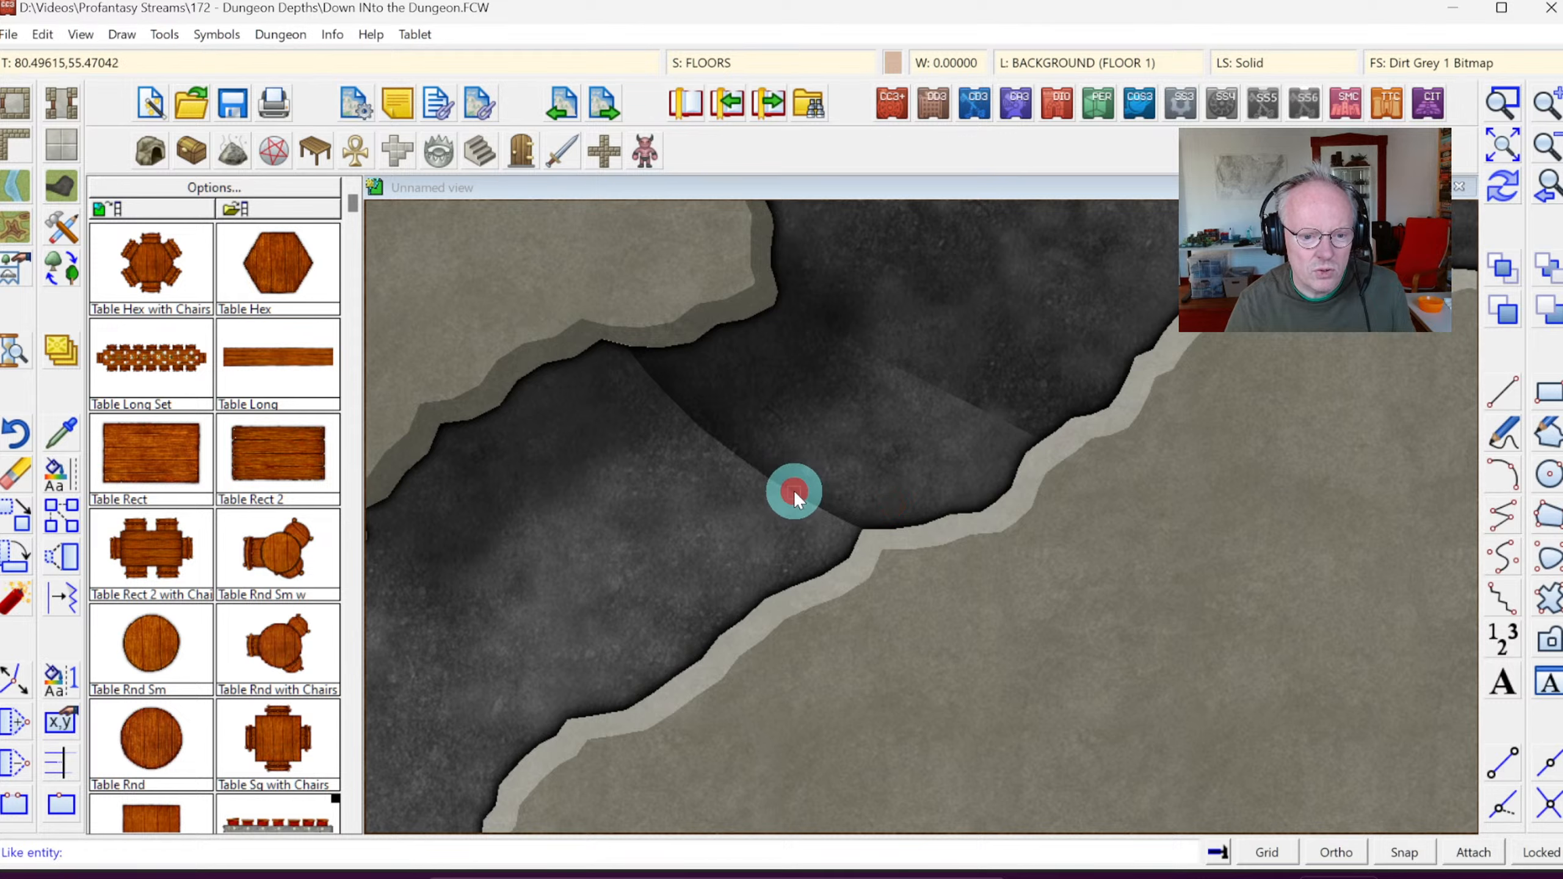
left_click(816, 503)
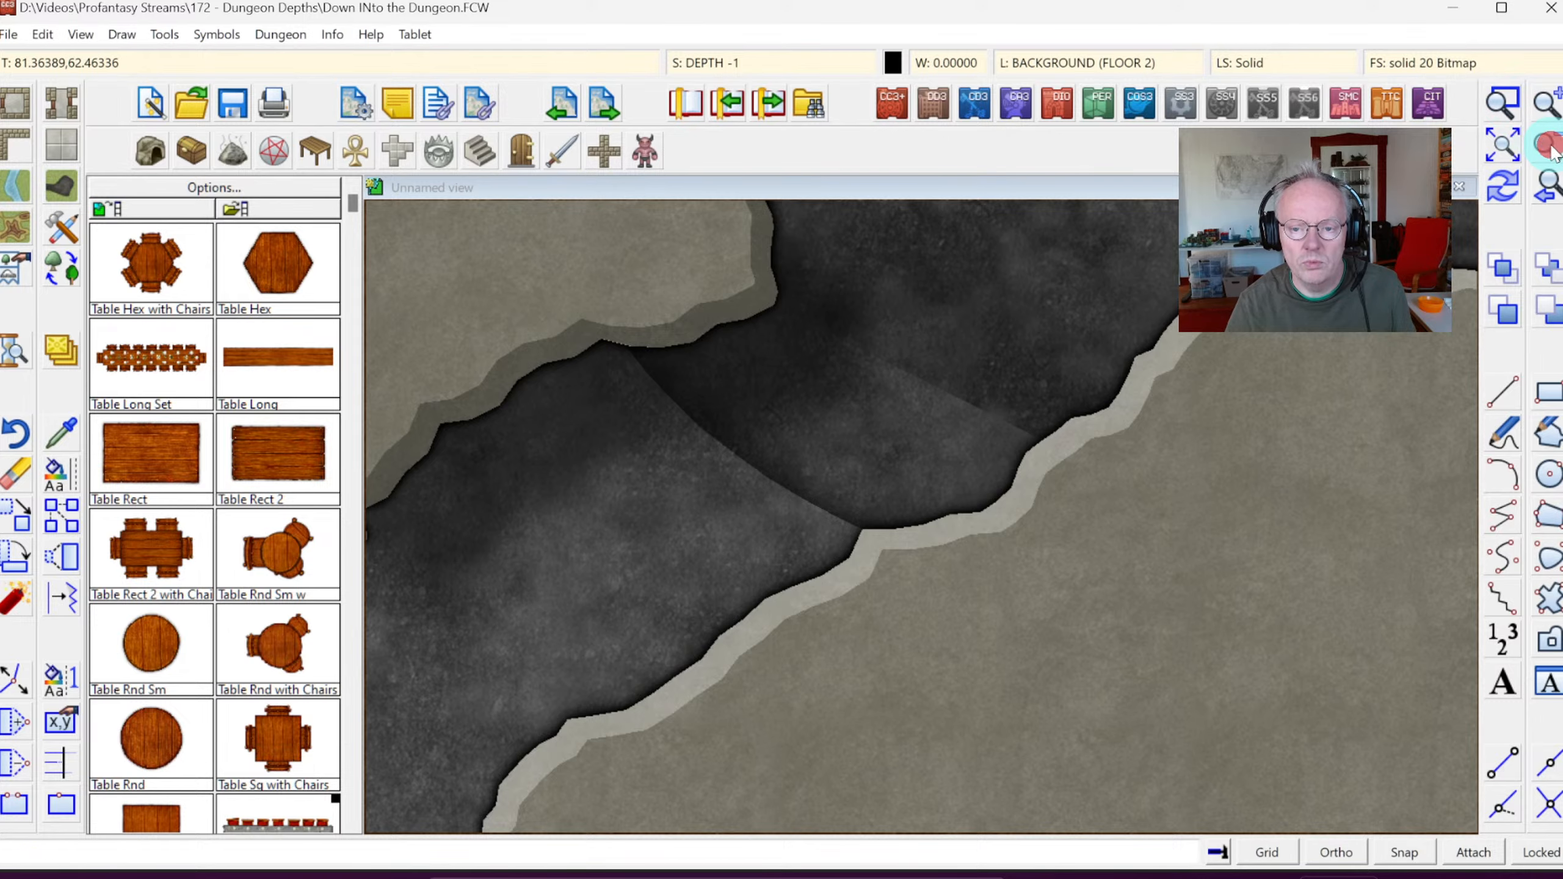
left_click(1549, 148)
left_click(1549, 147)
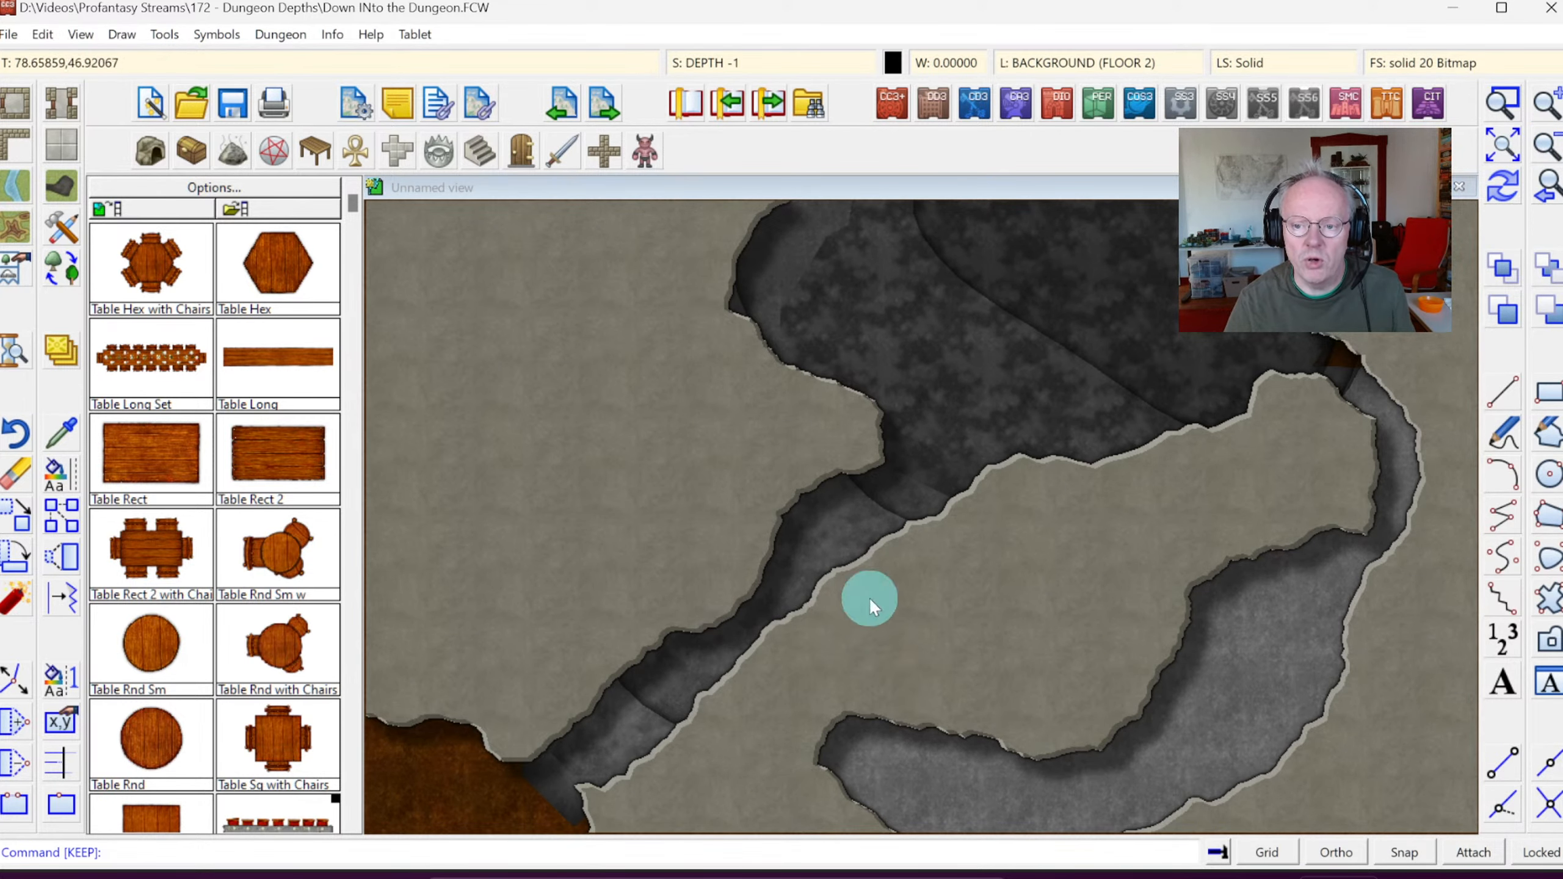
Step: Set the fill style of the Floor, Lower drawing tool to solid 20 Bitmap in its advanced properties
left_click(428, 234)
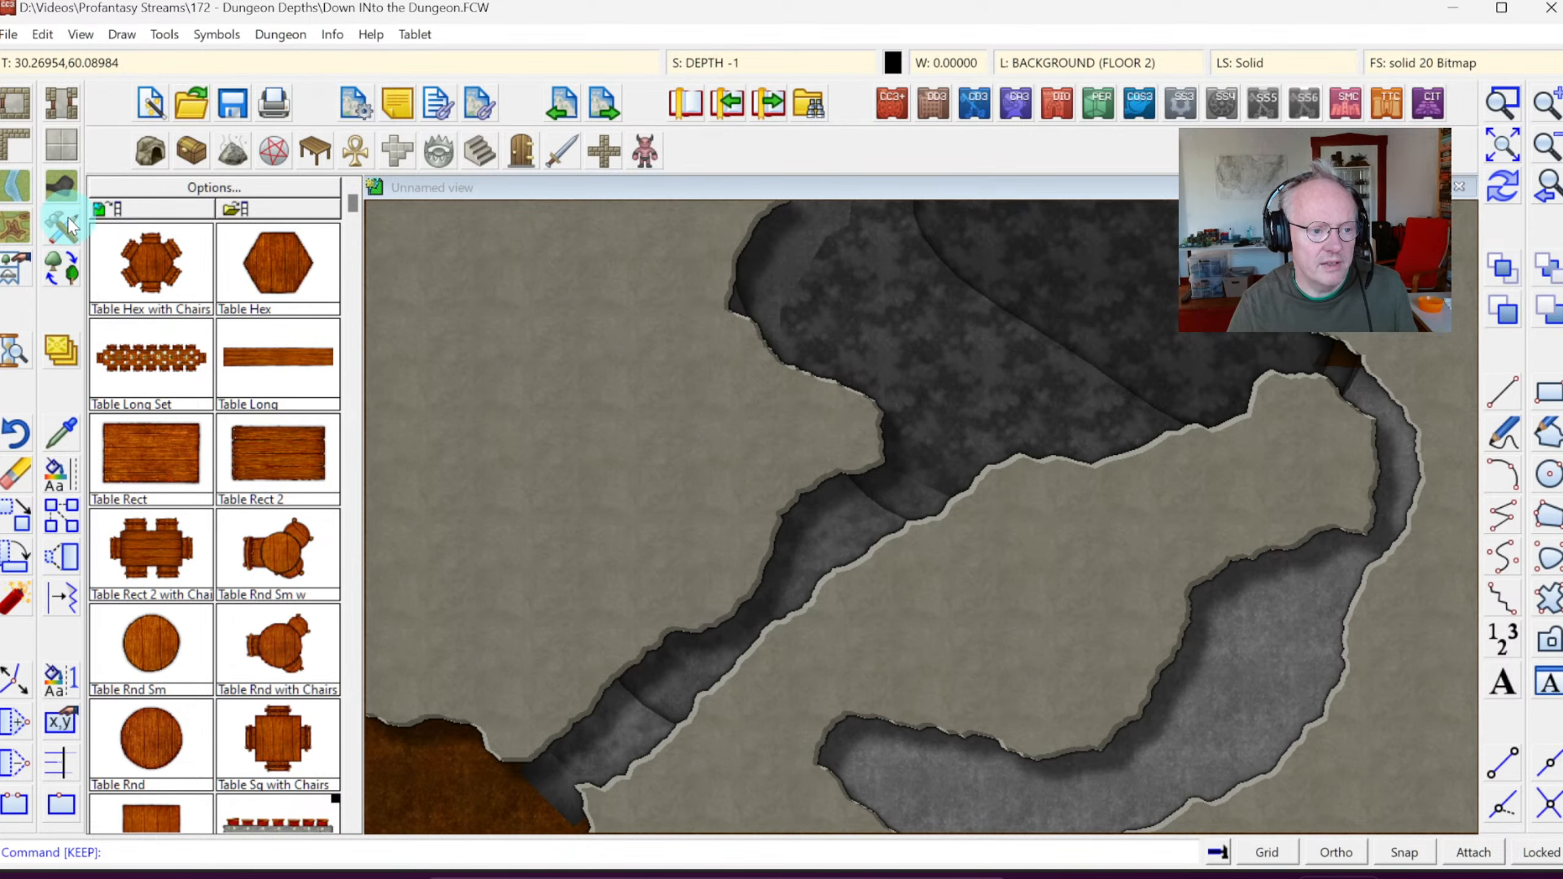
left_click(63, 235)
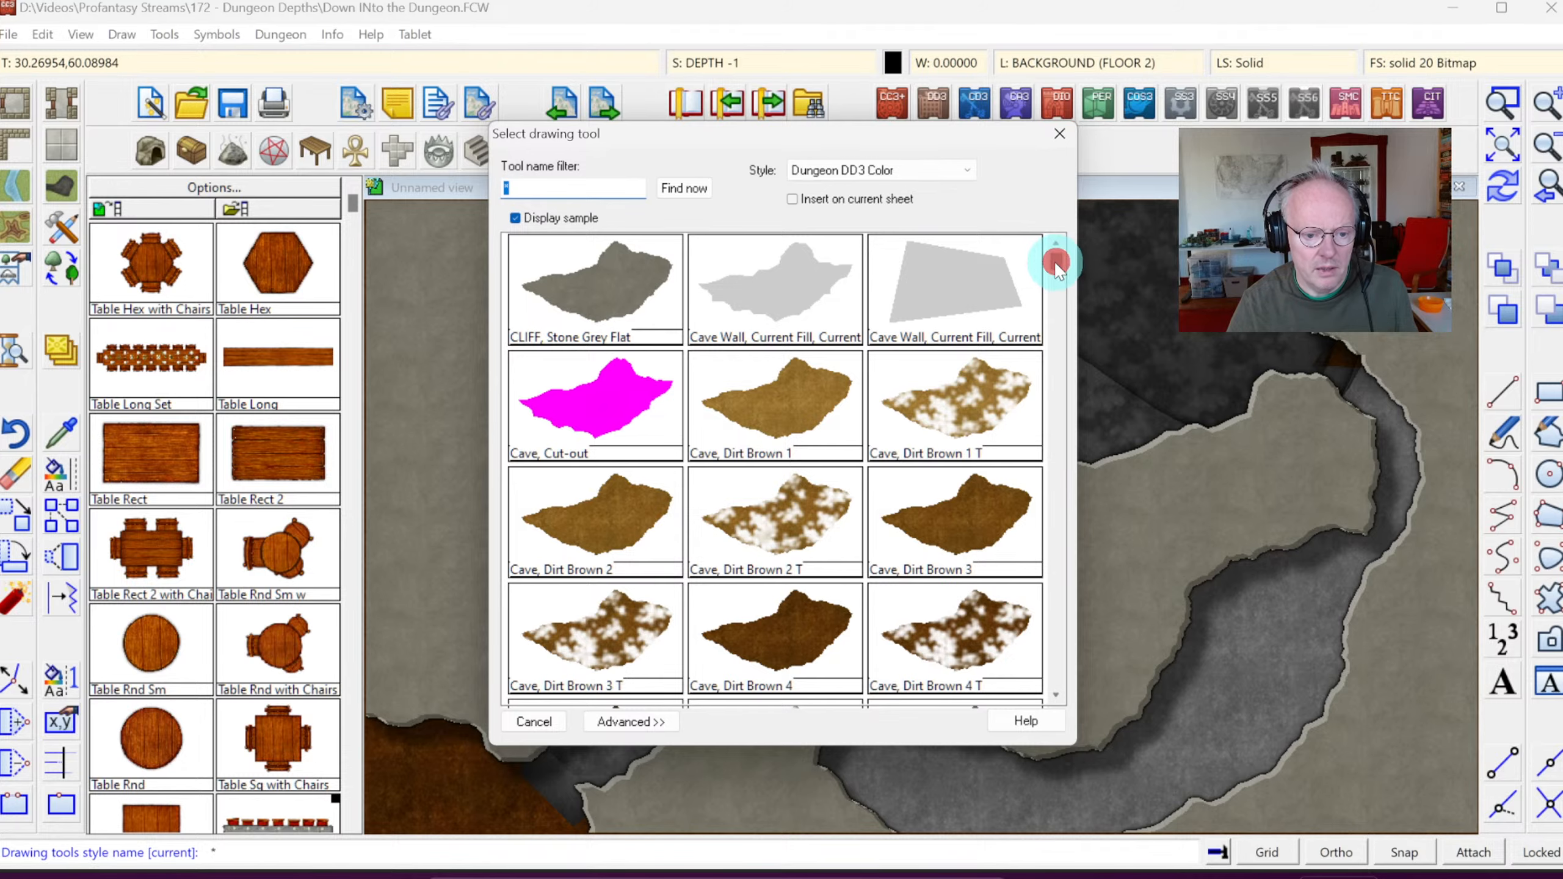
left_click_drag(1057, 265, 1052, 332)
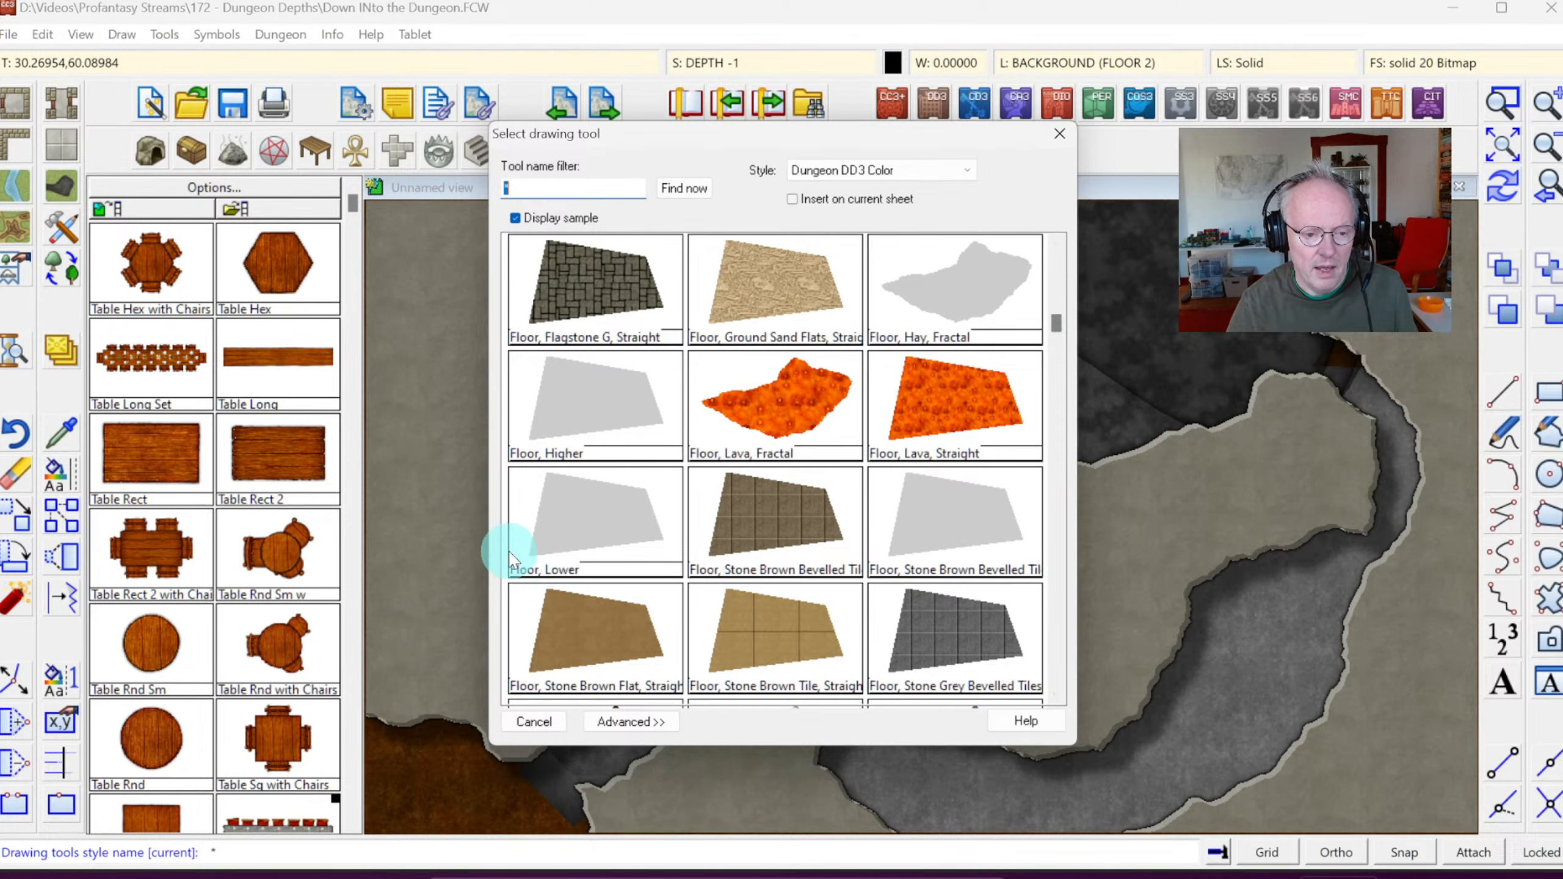
left_click(631, 722)
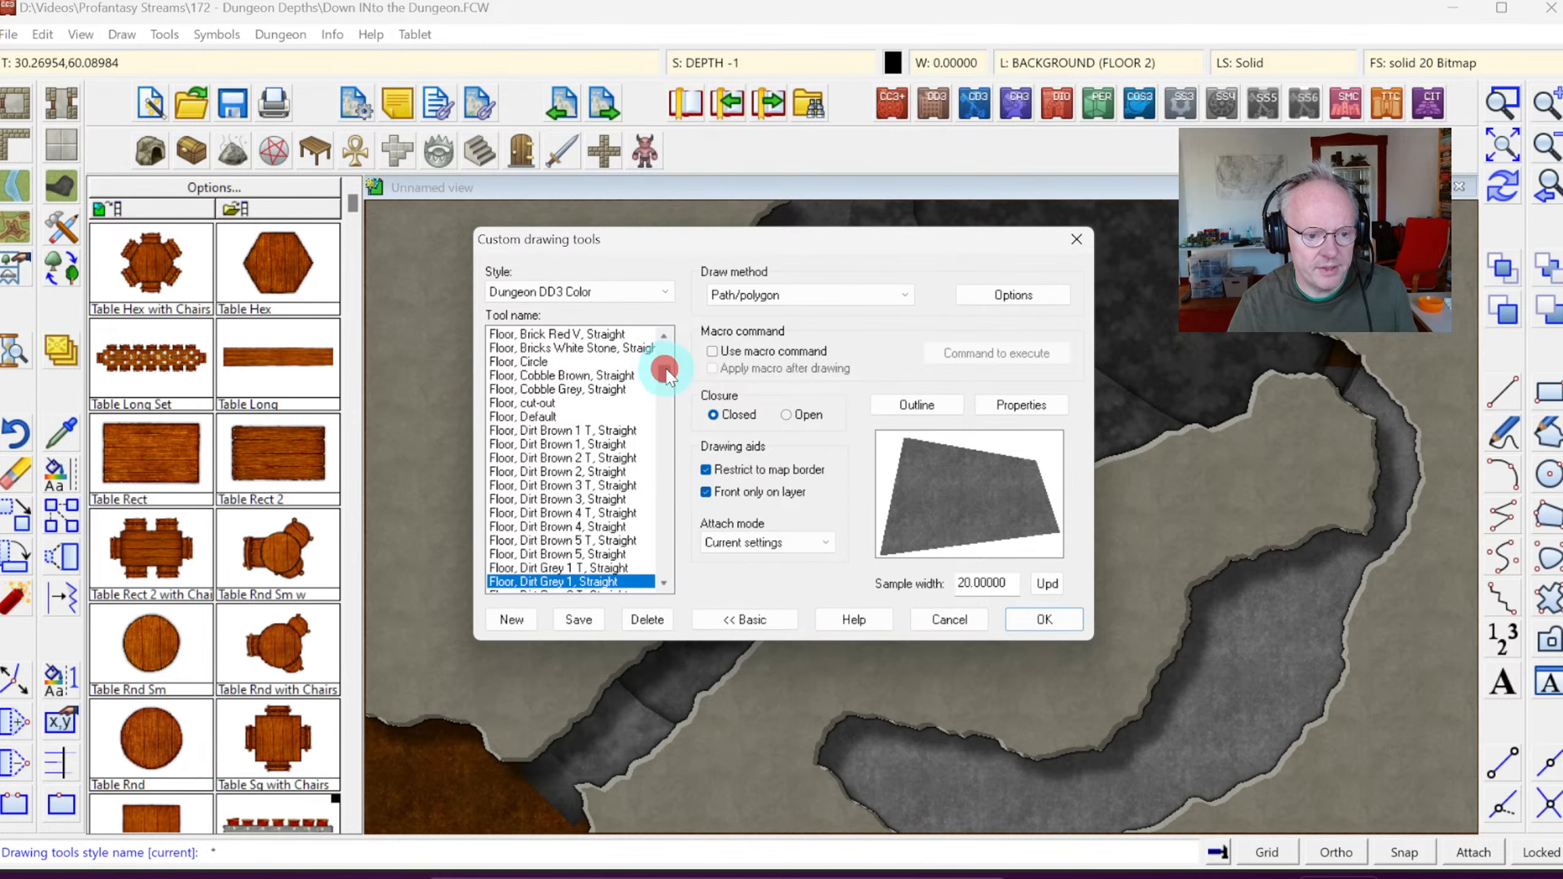
left_click(665, 371)
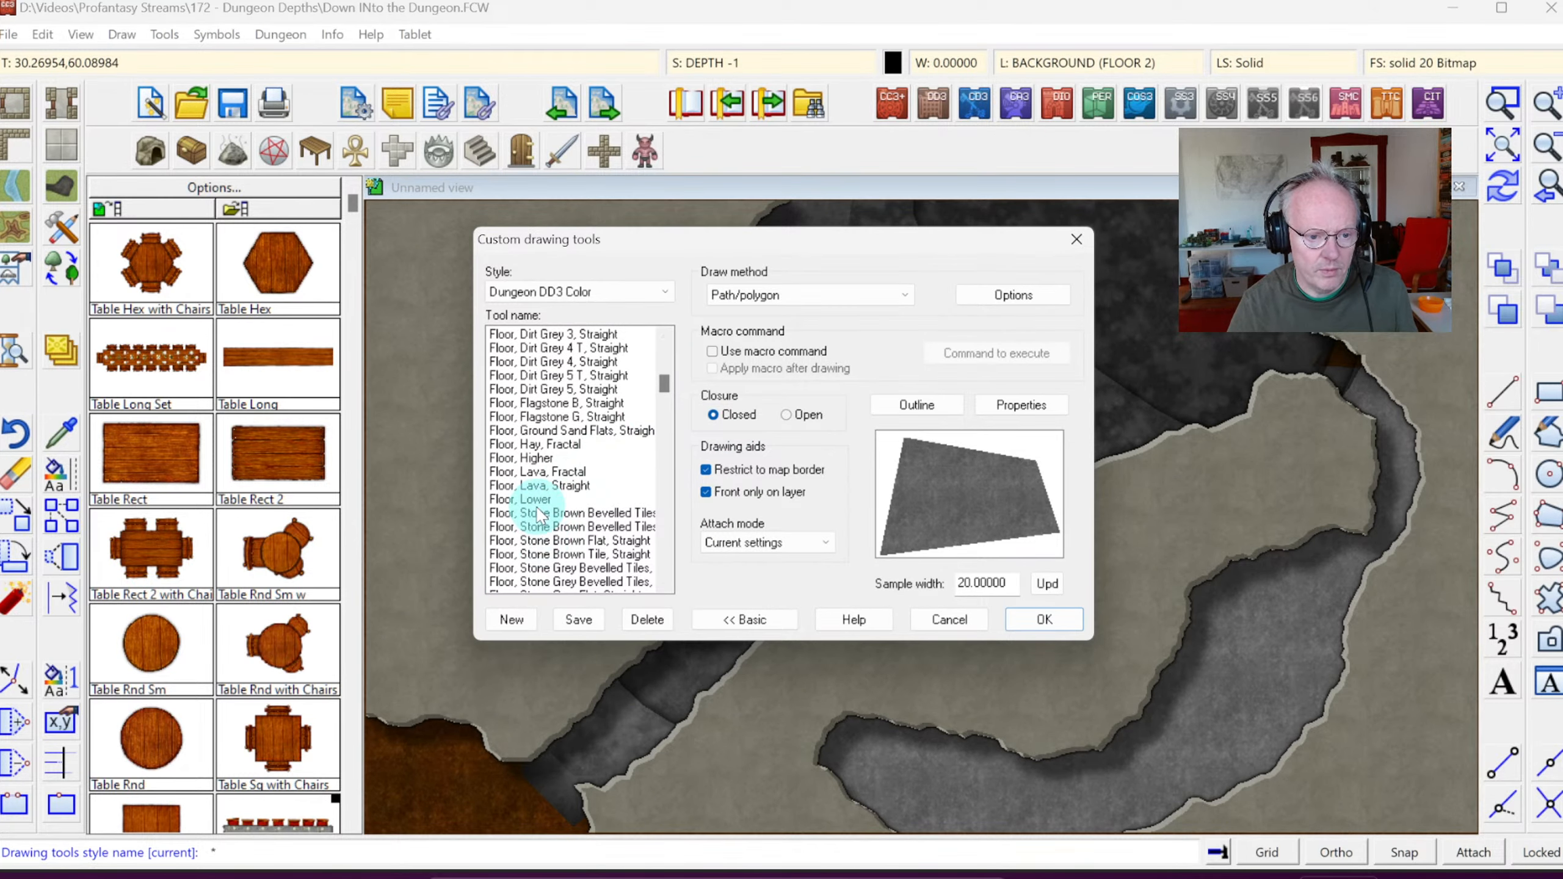
left_click(534, 499)
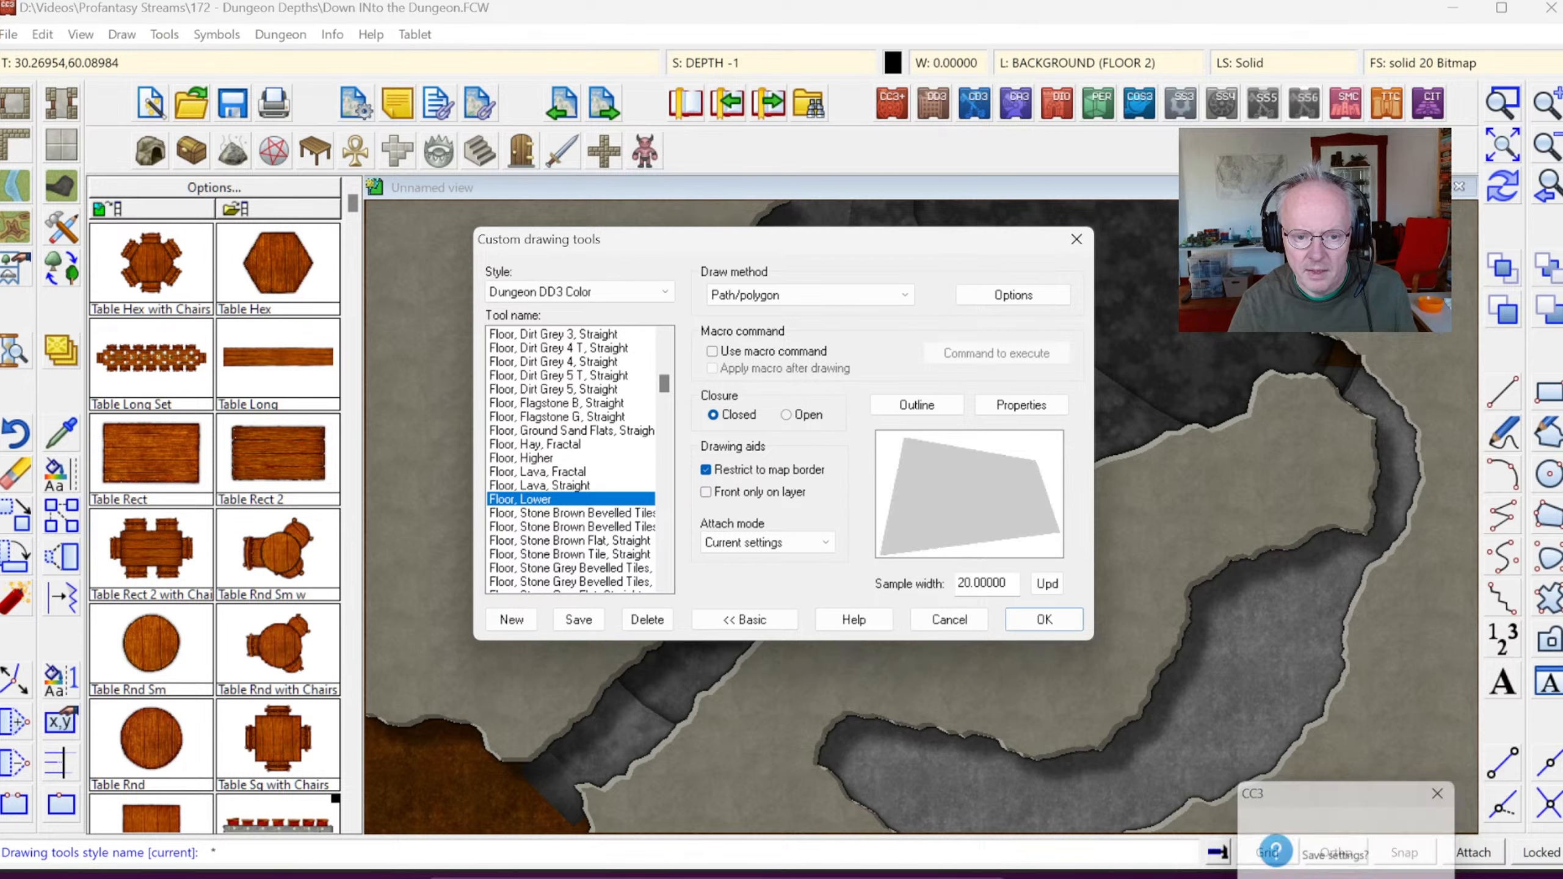
left_click(1019, 407)
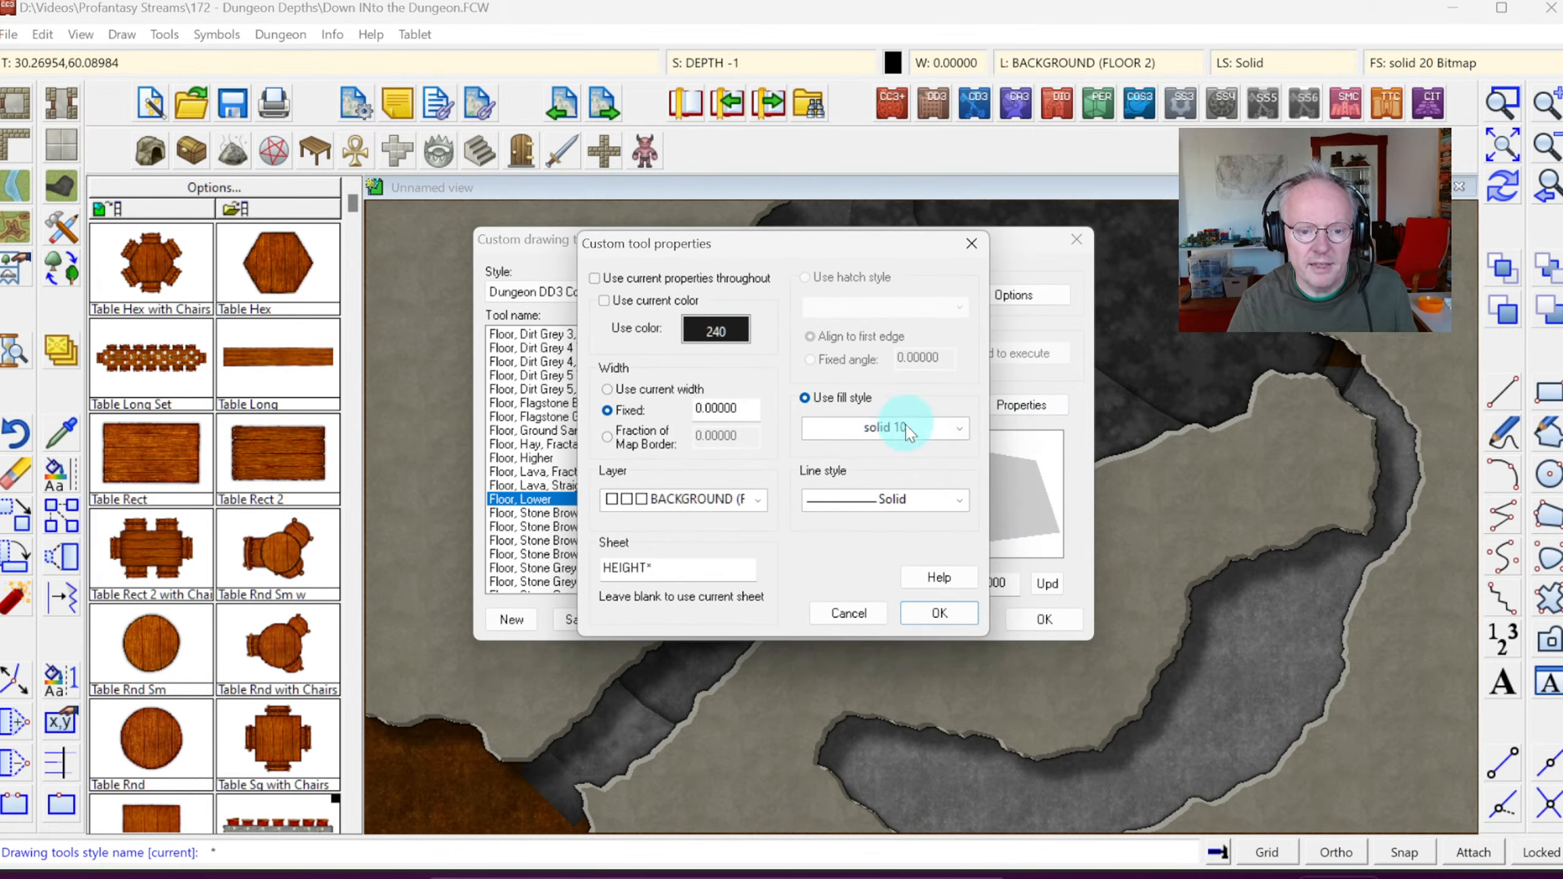
left_click(957, 426)
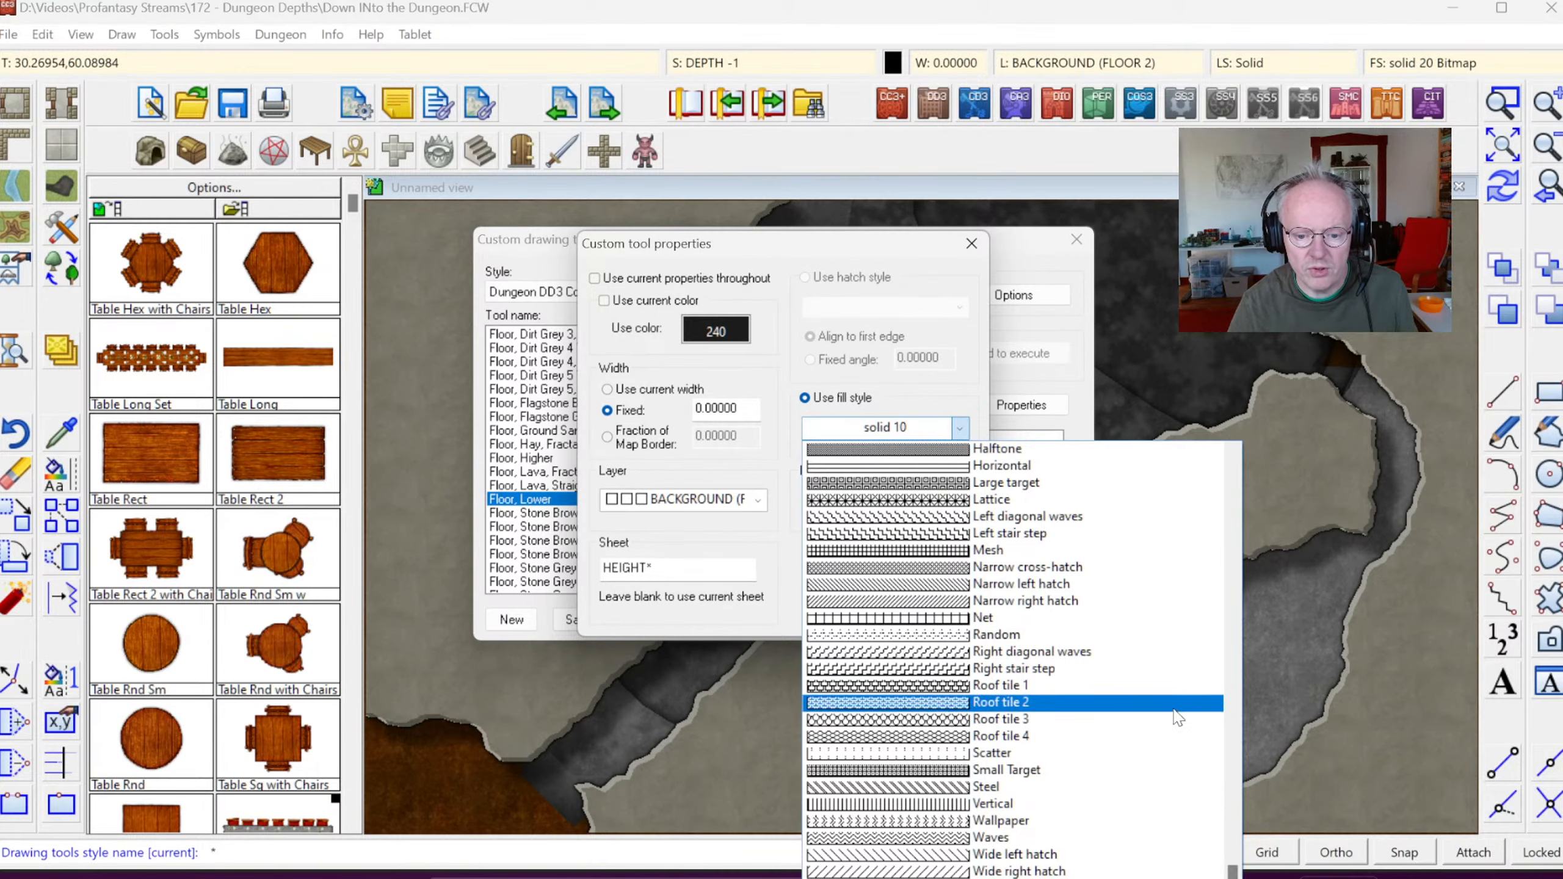
mouse_move(1236, 874)
left_mouse_down()
mouse_move(1216, 461)
mouse_move(1183, 849)
mouse_move(1195, 522)
mouse_move(1199, 672)
left_mouse_up()
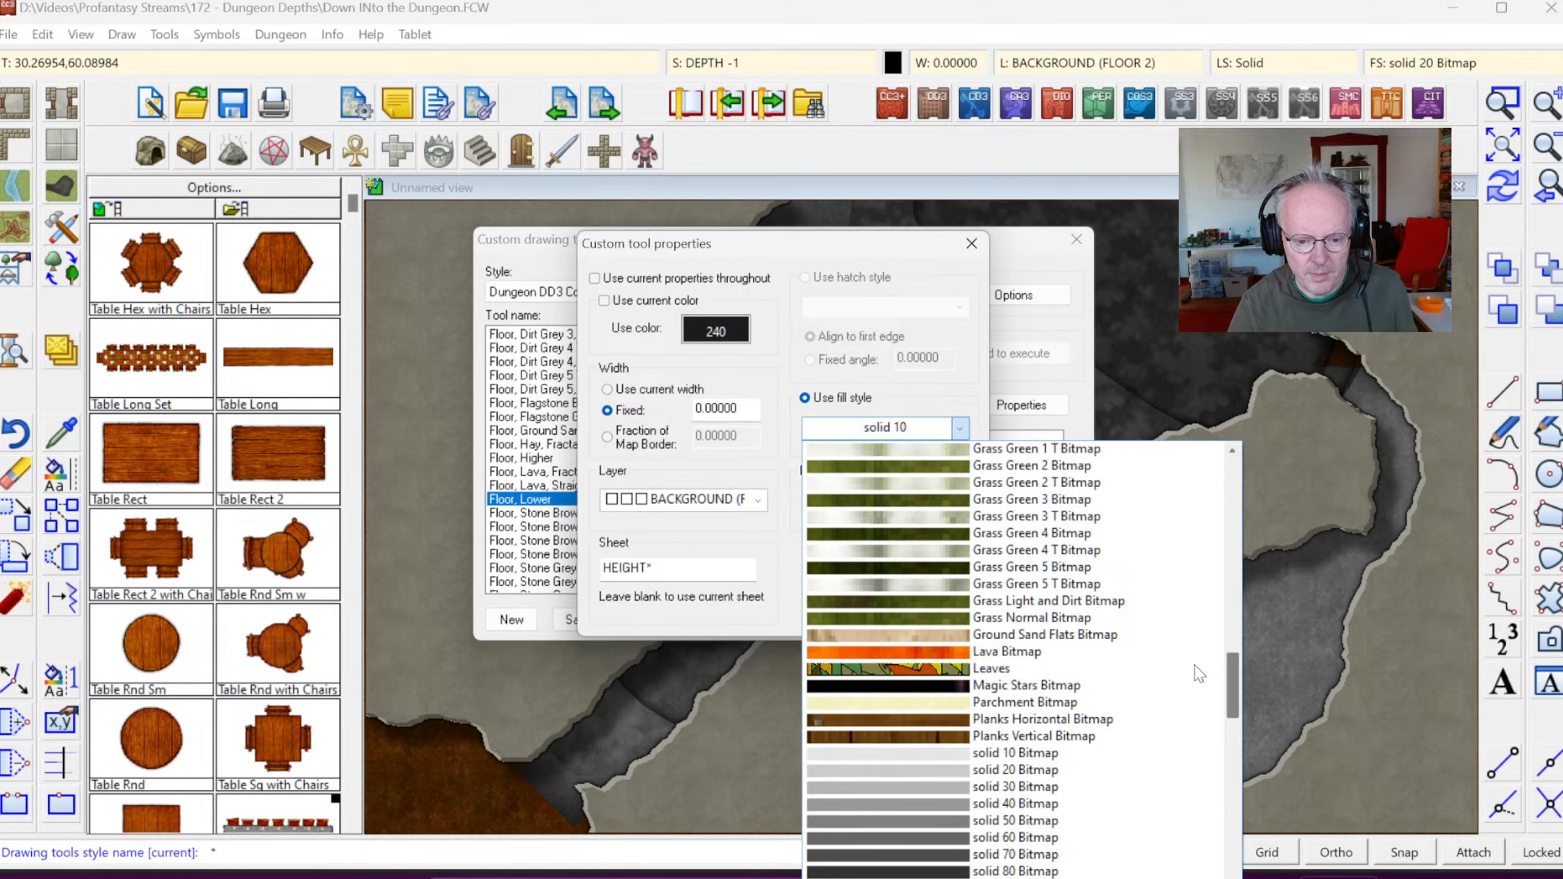
left_click(986, 771)
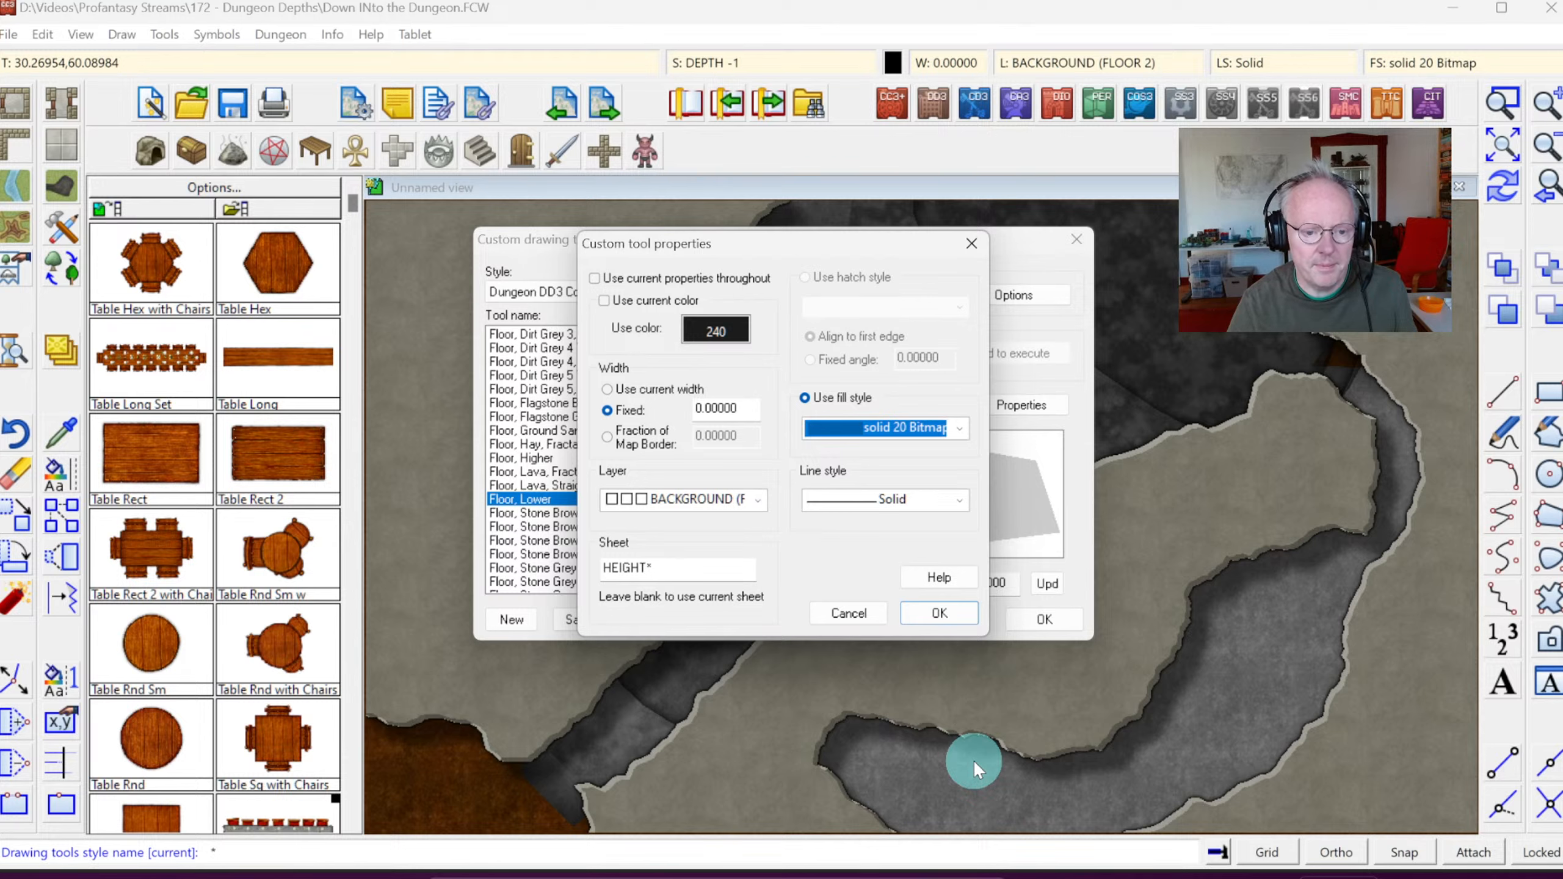
Step: Set the Floor, Lower tool's sheet to DEPTH* and start drawing with the modified tool
left_click(642, 569)
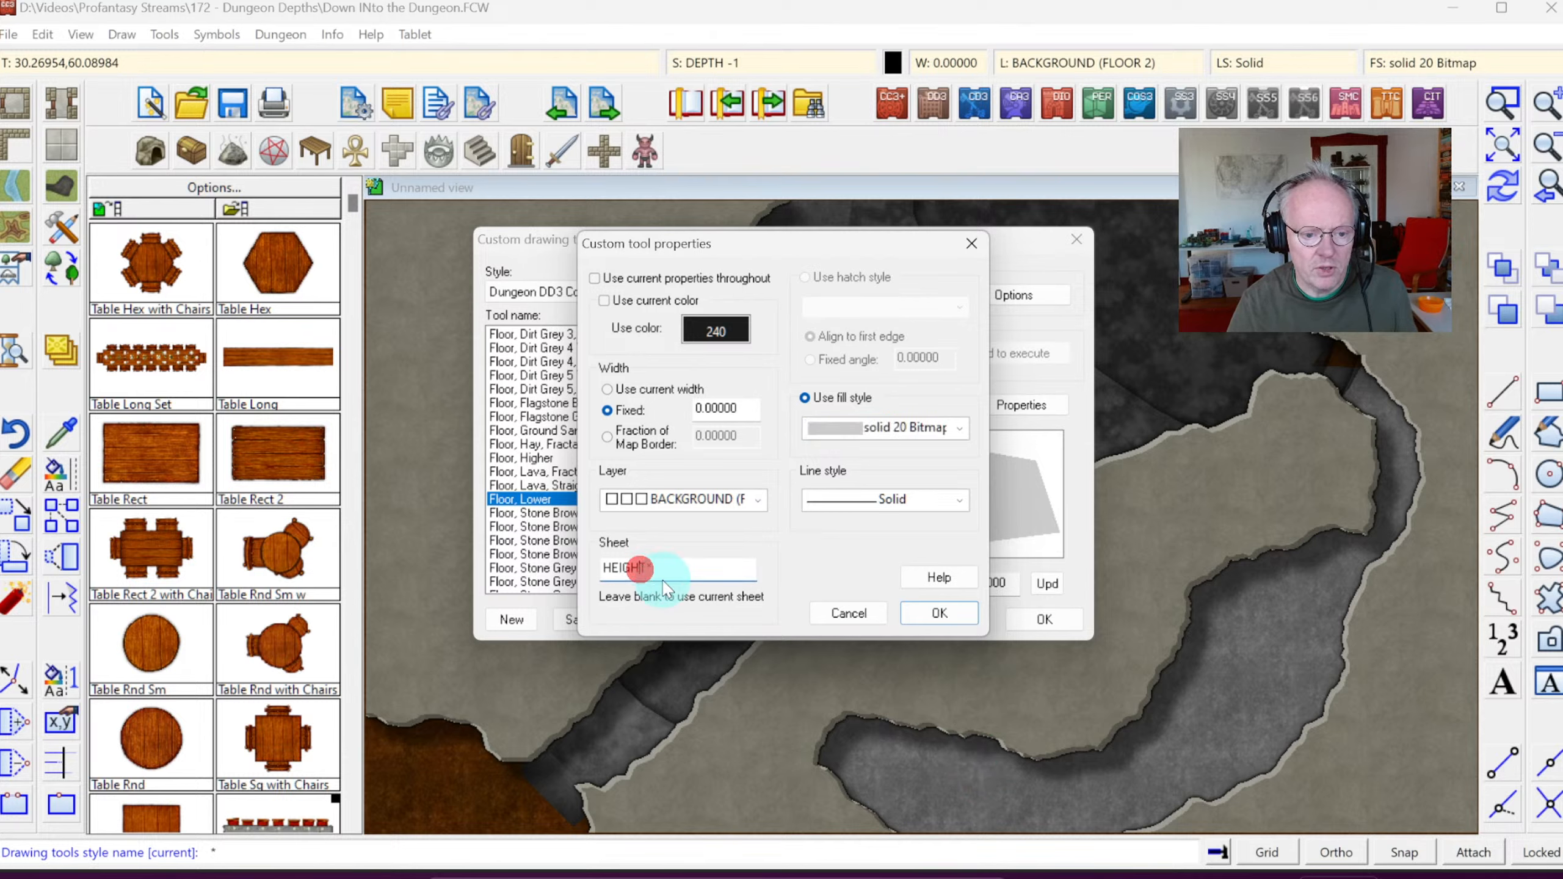
key("ctrl+a")
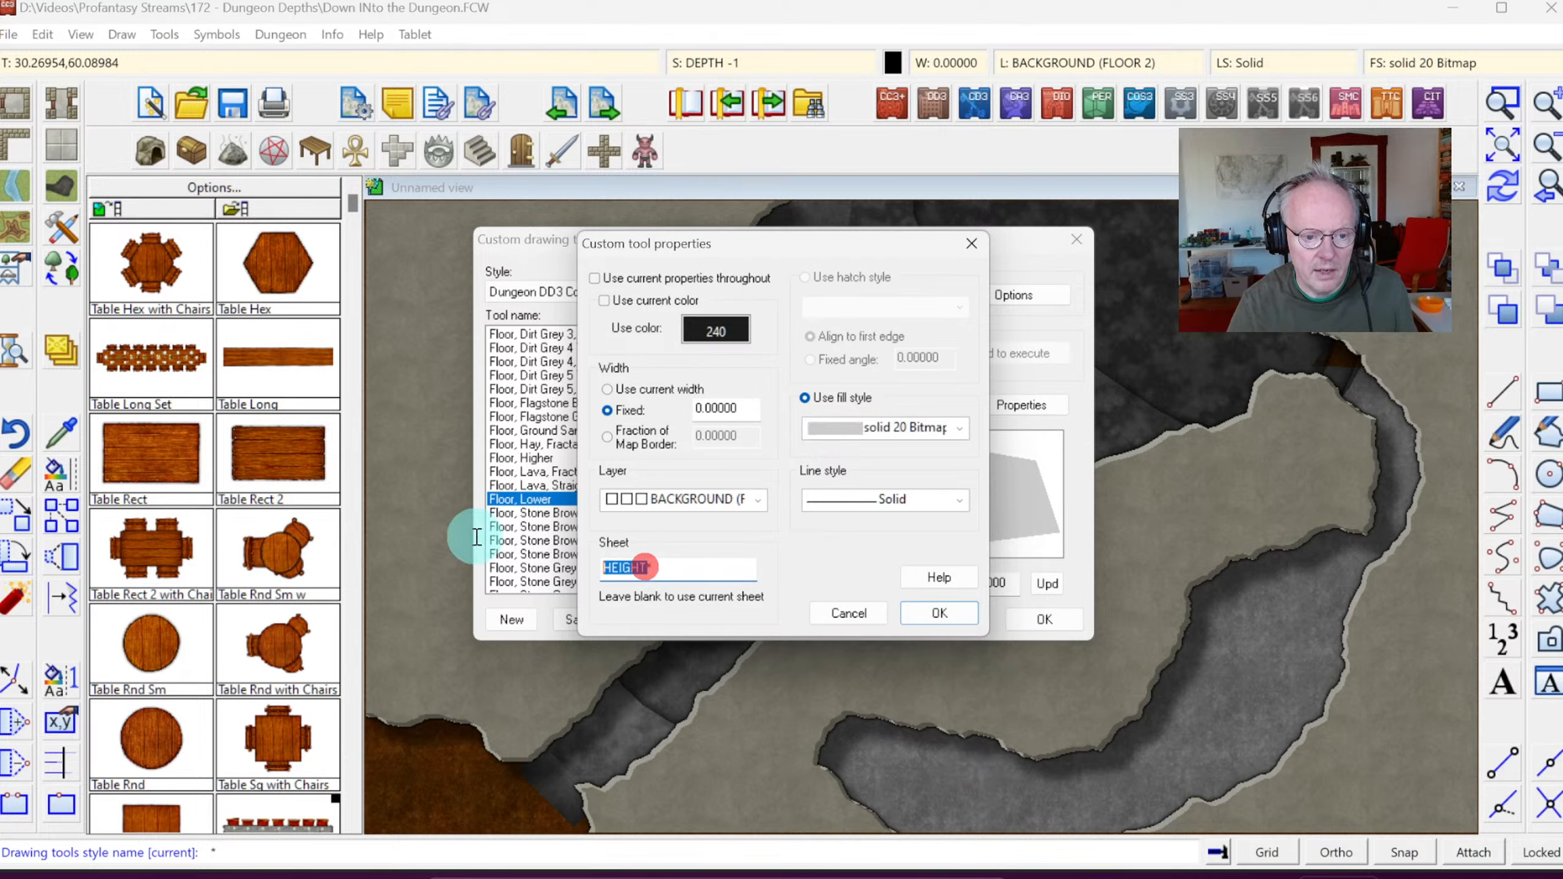
type("DEPTH*")
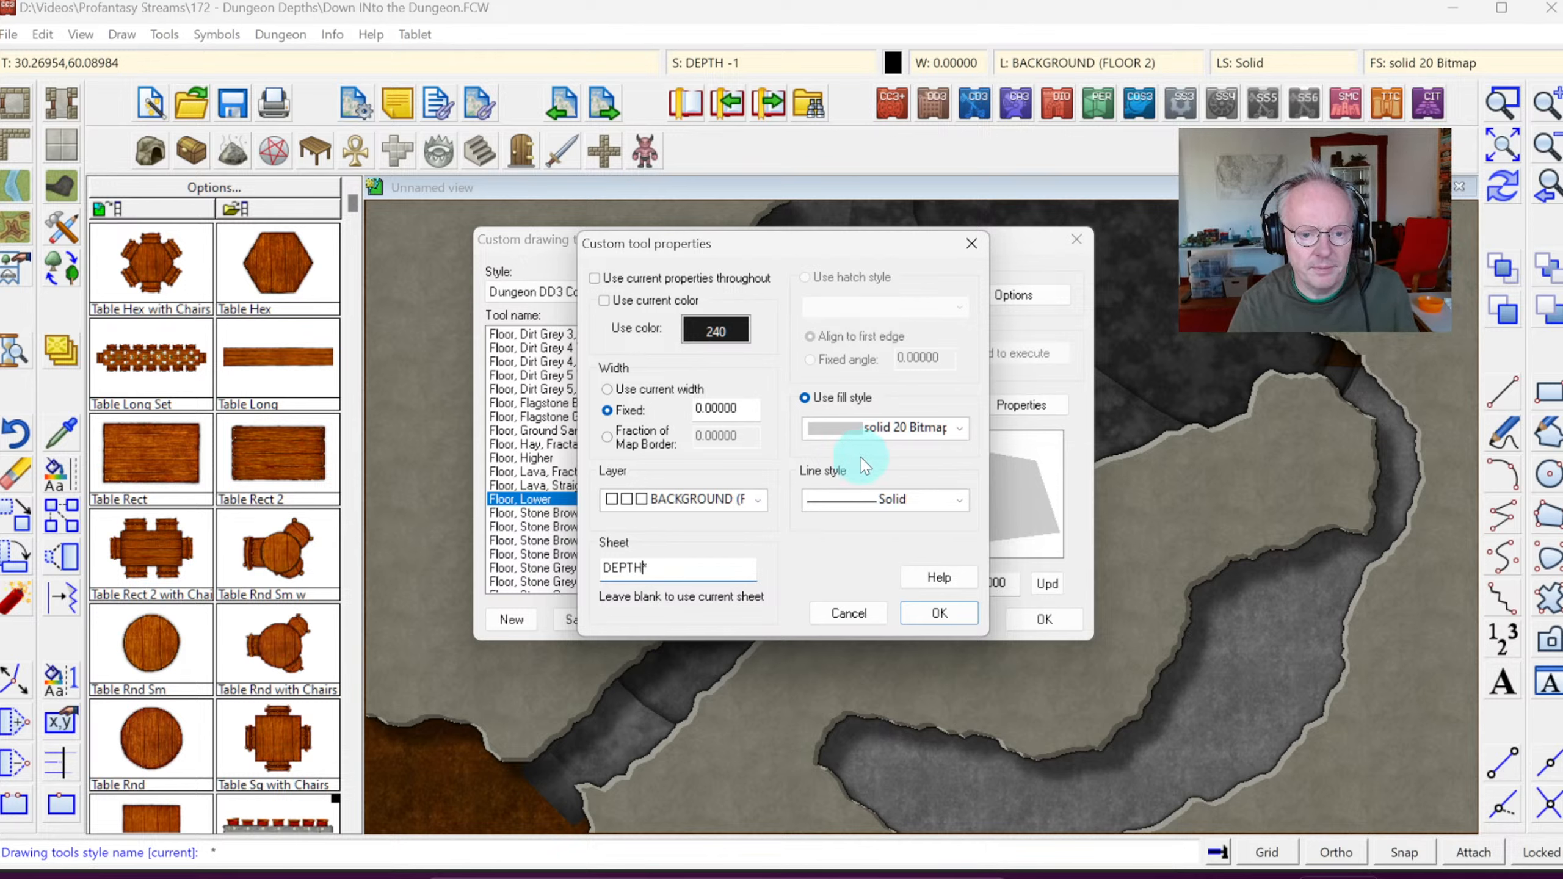
left_click(939, 613)
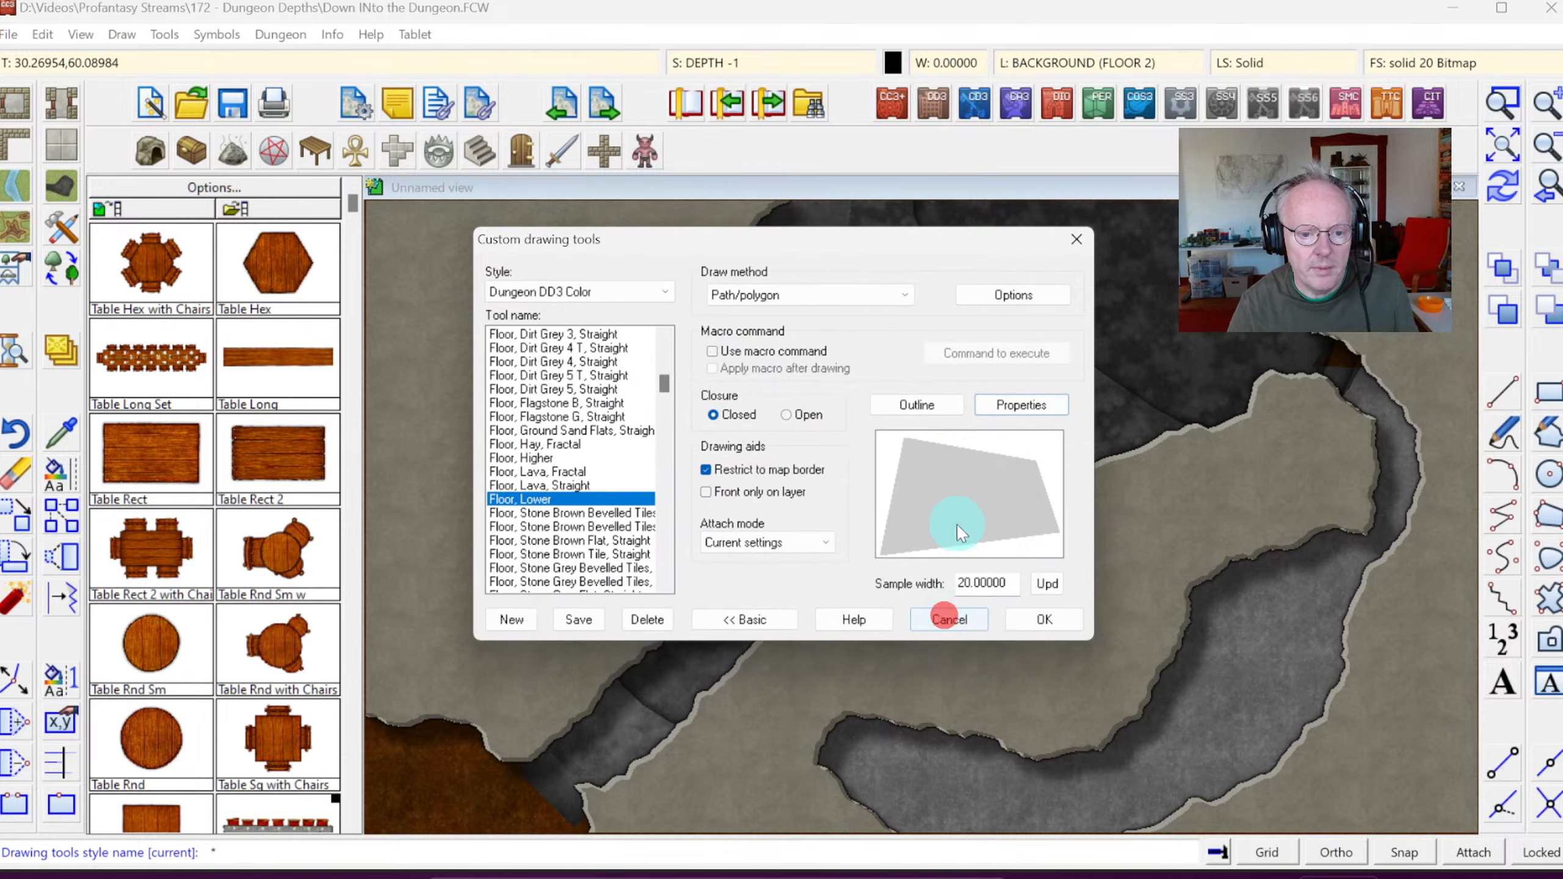
left_click(1035, 615)
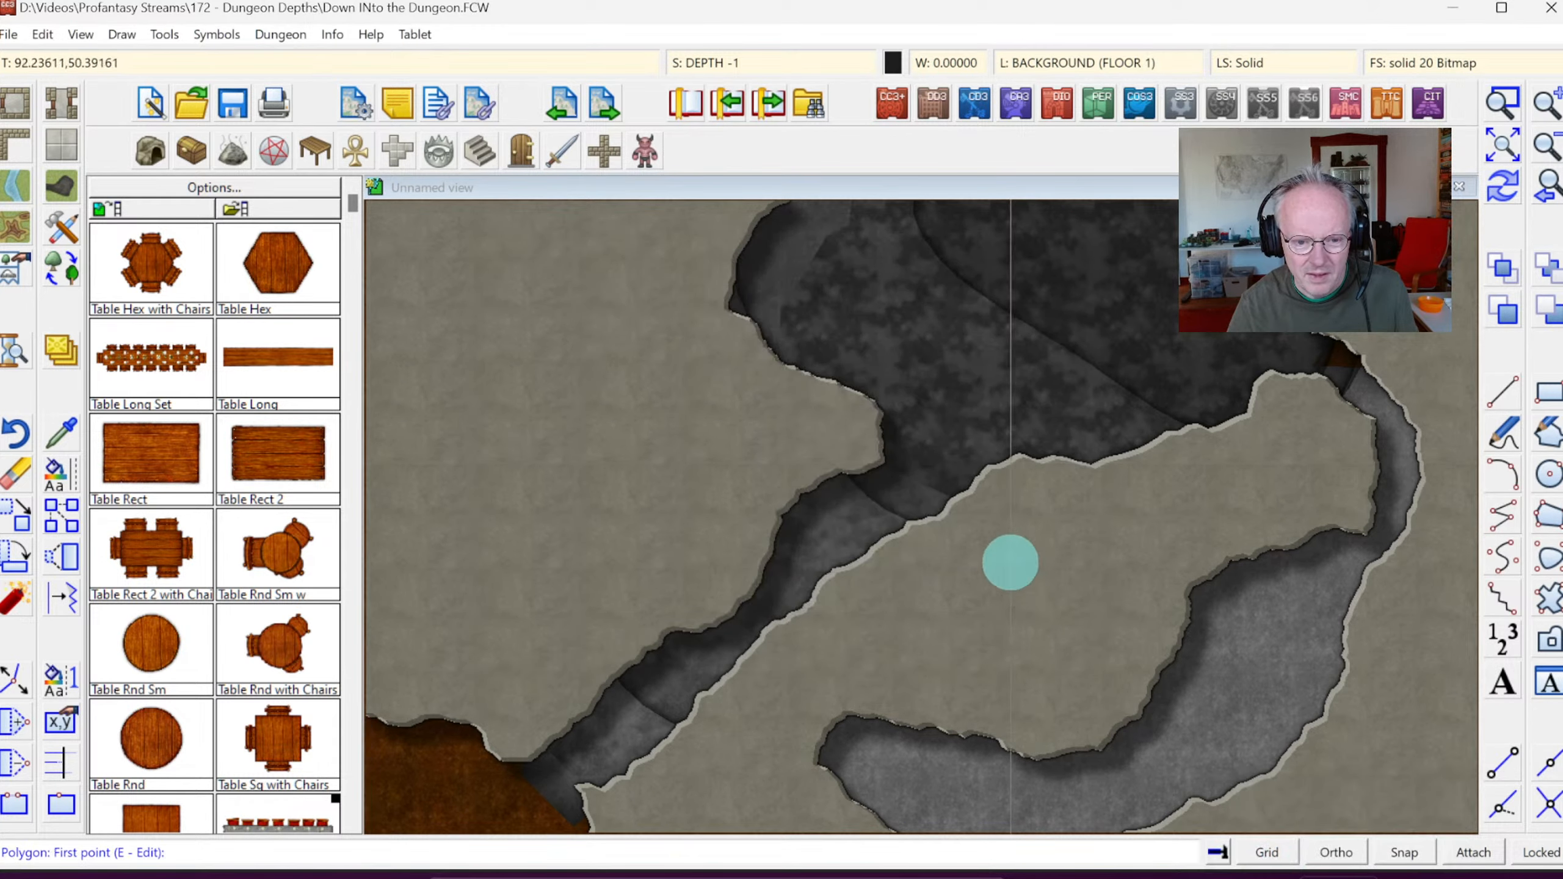
Step: Draw a Floor, Lower polygon on the DEPTH -1 sheet over the narrow eastern passage and the lower cave's upper end, and redraw the map
left_click(940, 507)
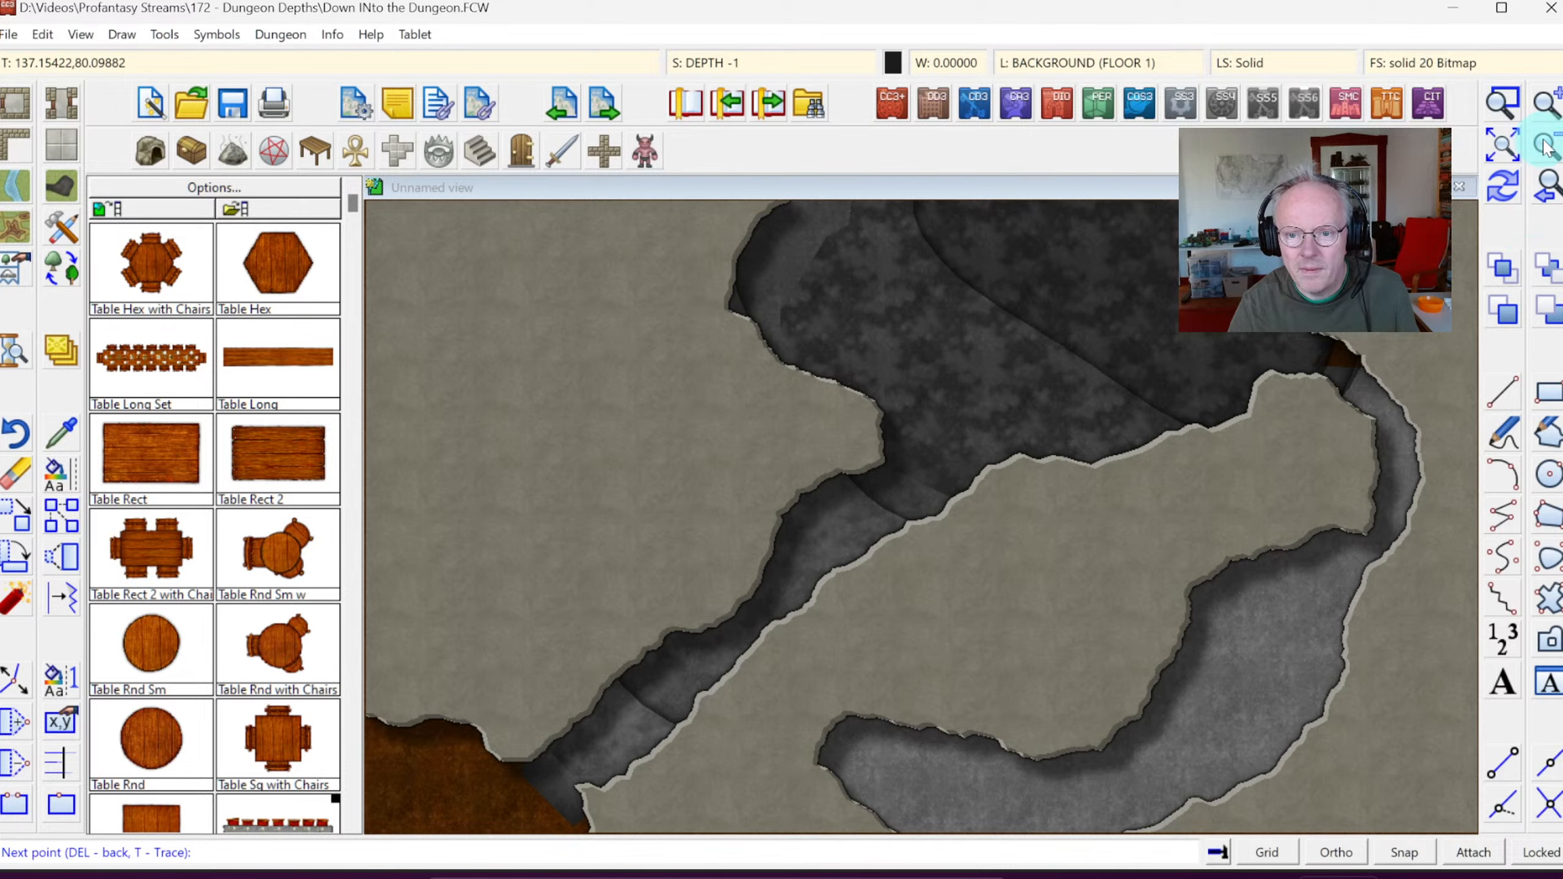
left_click(1541, 141)
left_click(1200, 406)
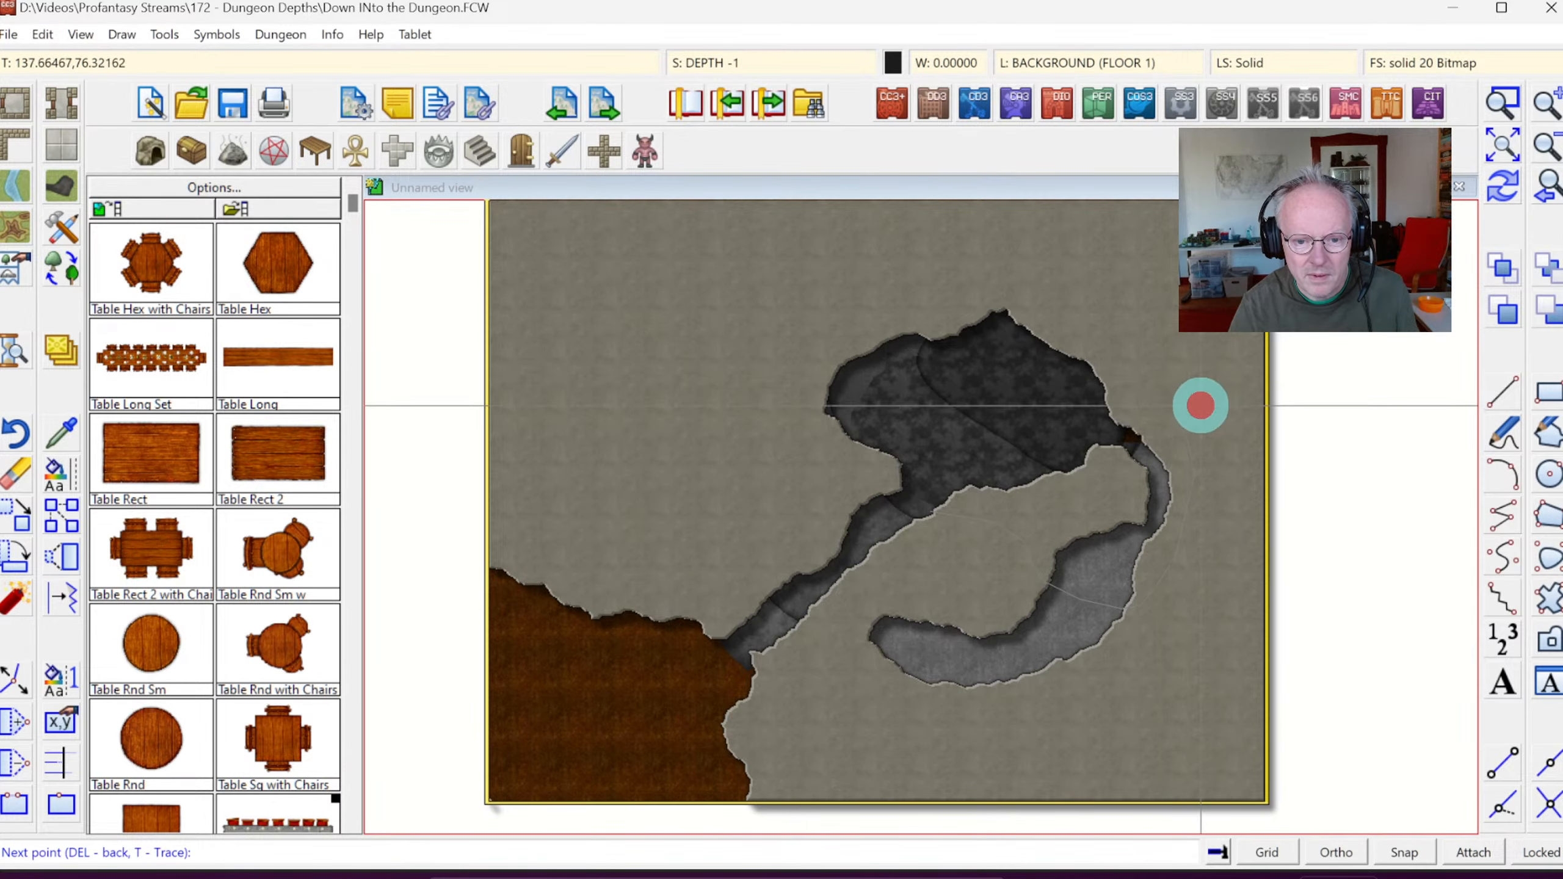
left_click(1122, 398)
left_click(982, 455)
right_click(982, 454)
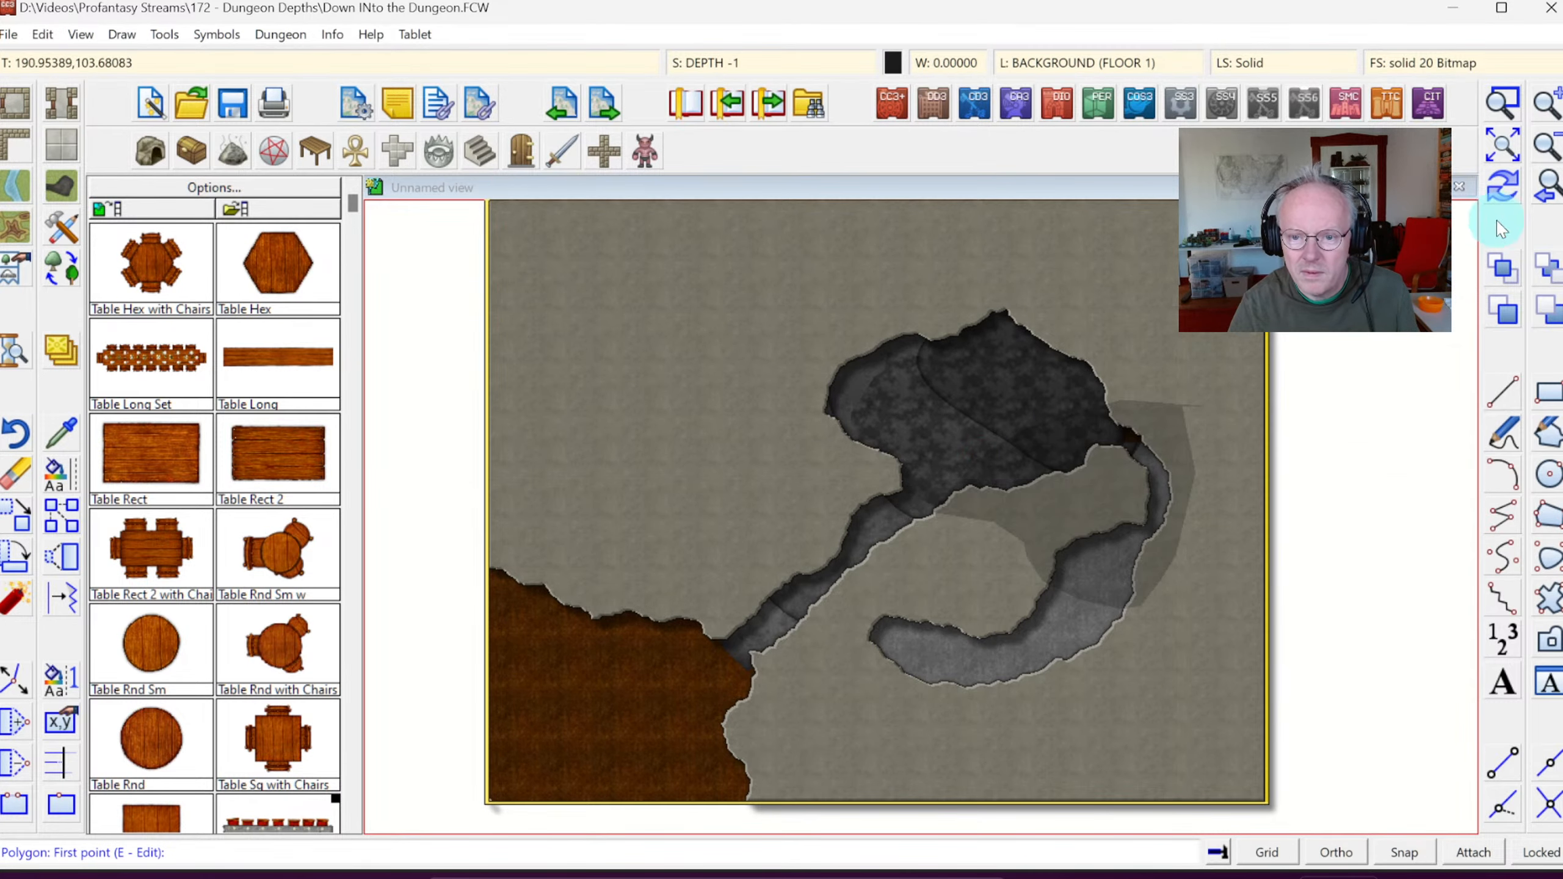
left_click(1498, 182)
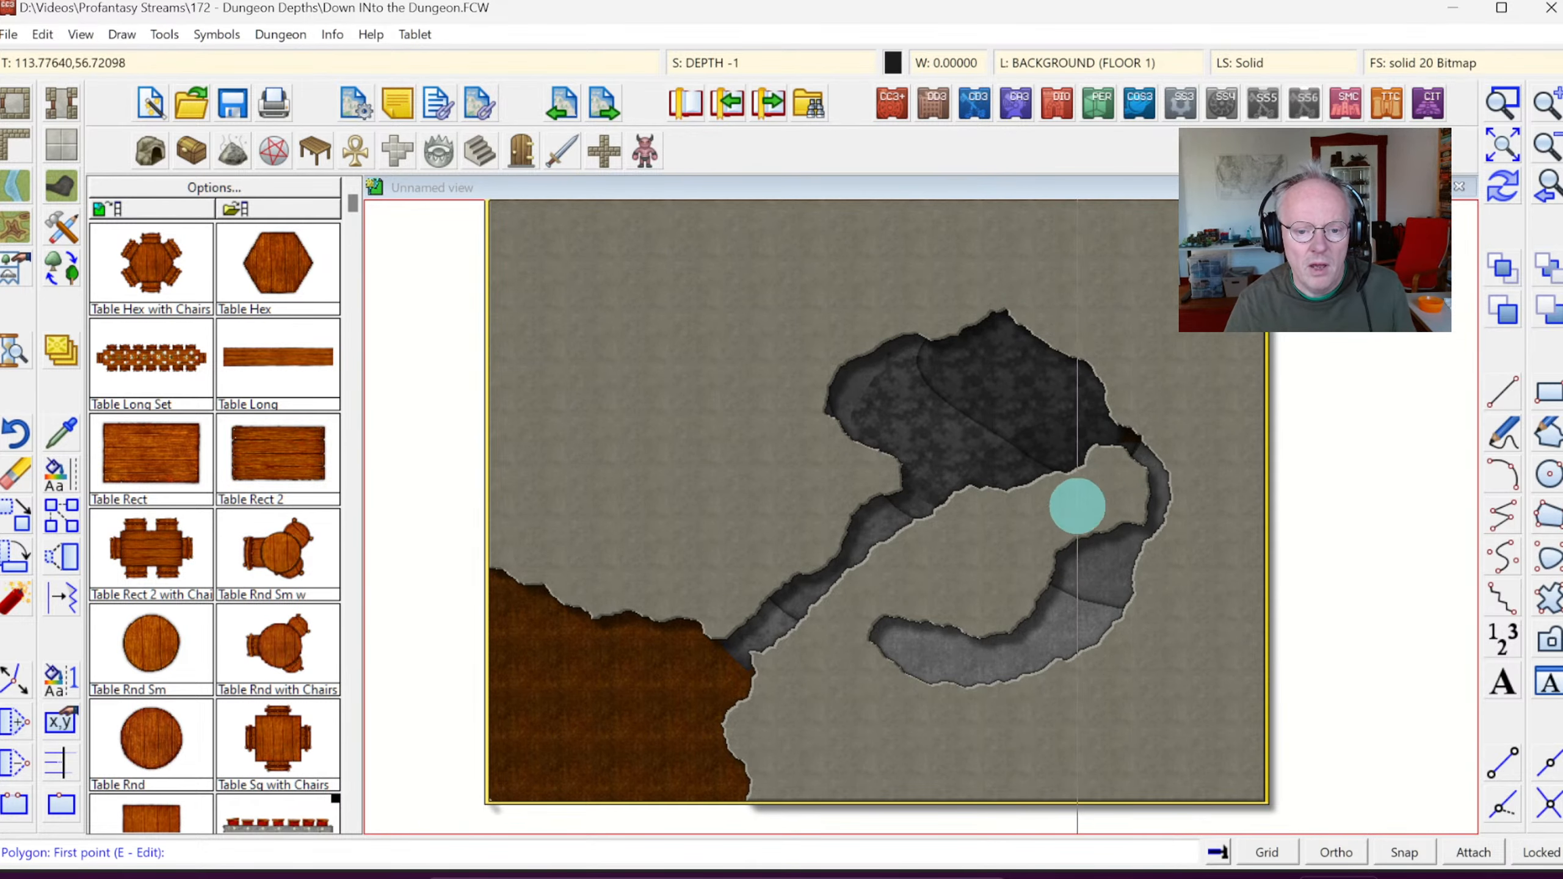
Step: Make DEPTH the current sheet, draw a Floor, Lower polygon over the eastern passage and most of the lower cave, and redraw the map
left_click(732, 63)
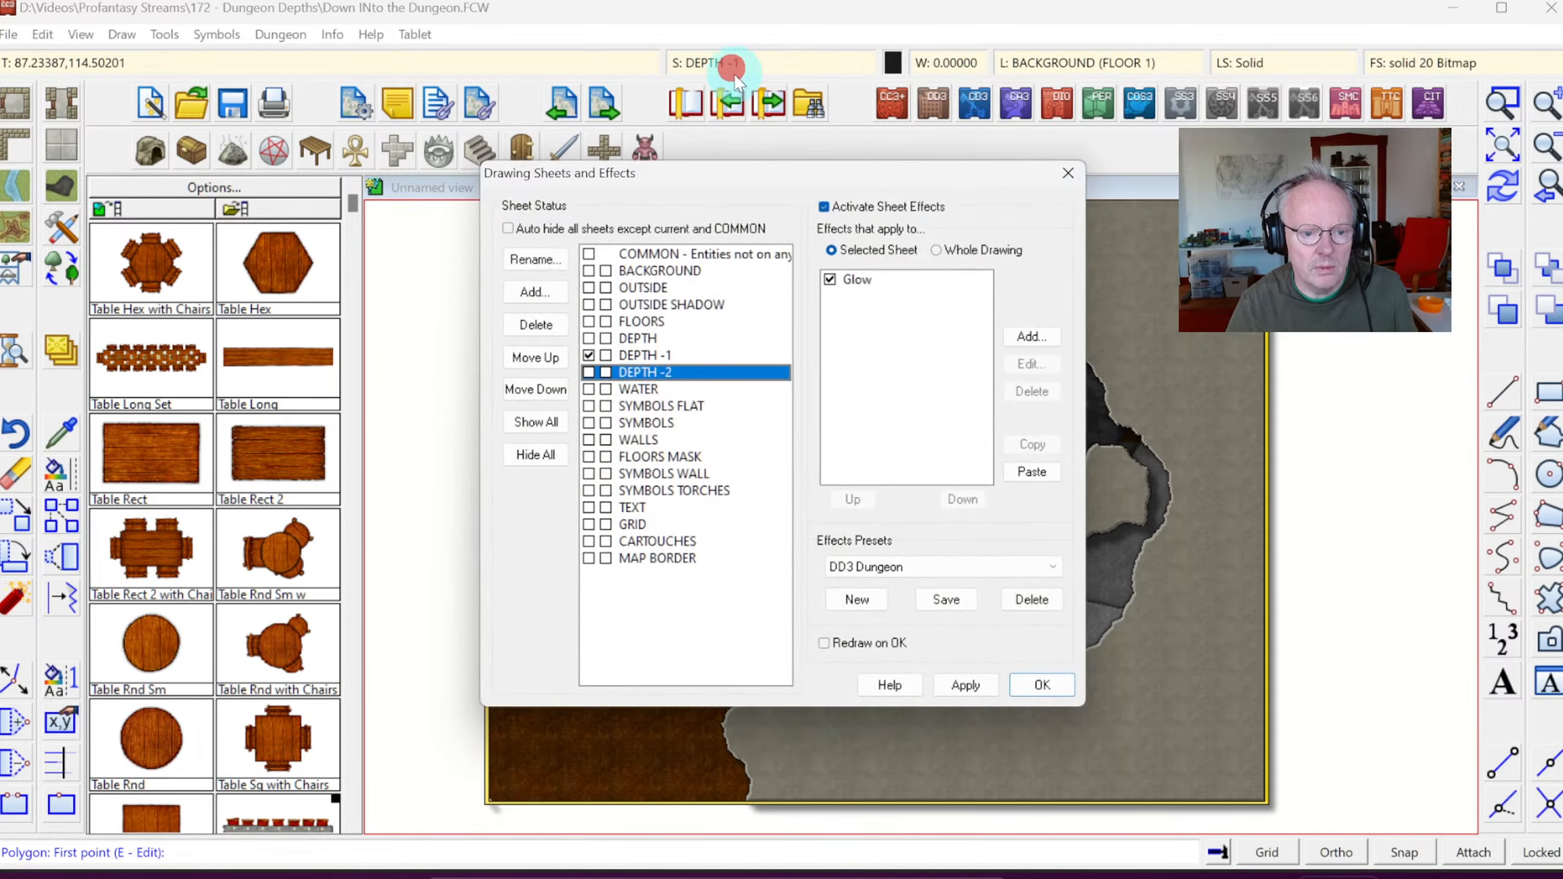
left_click(586, 339)
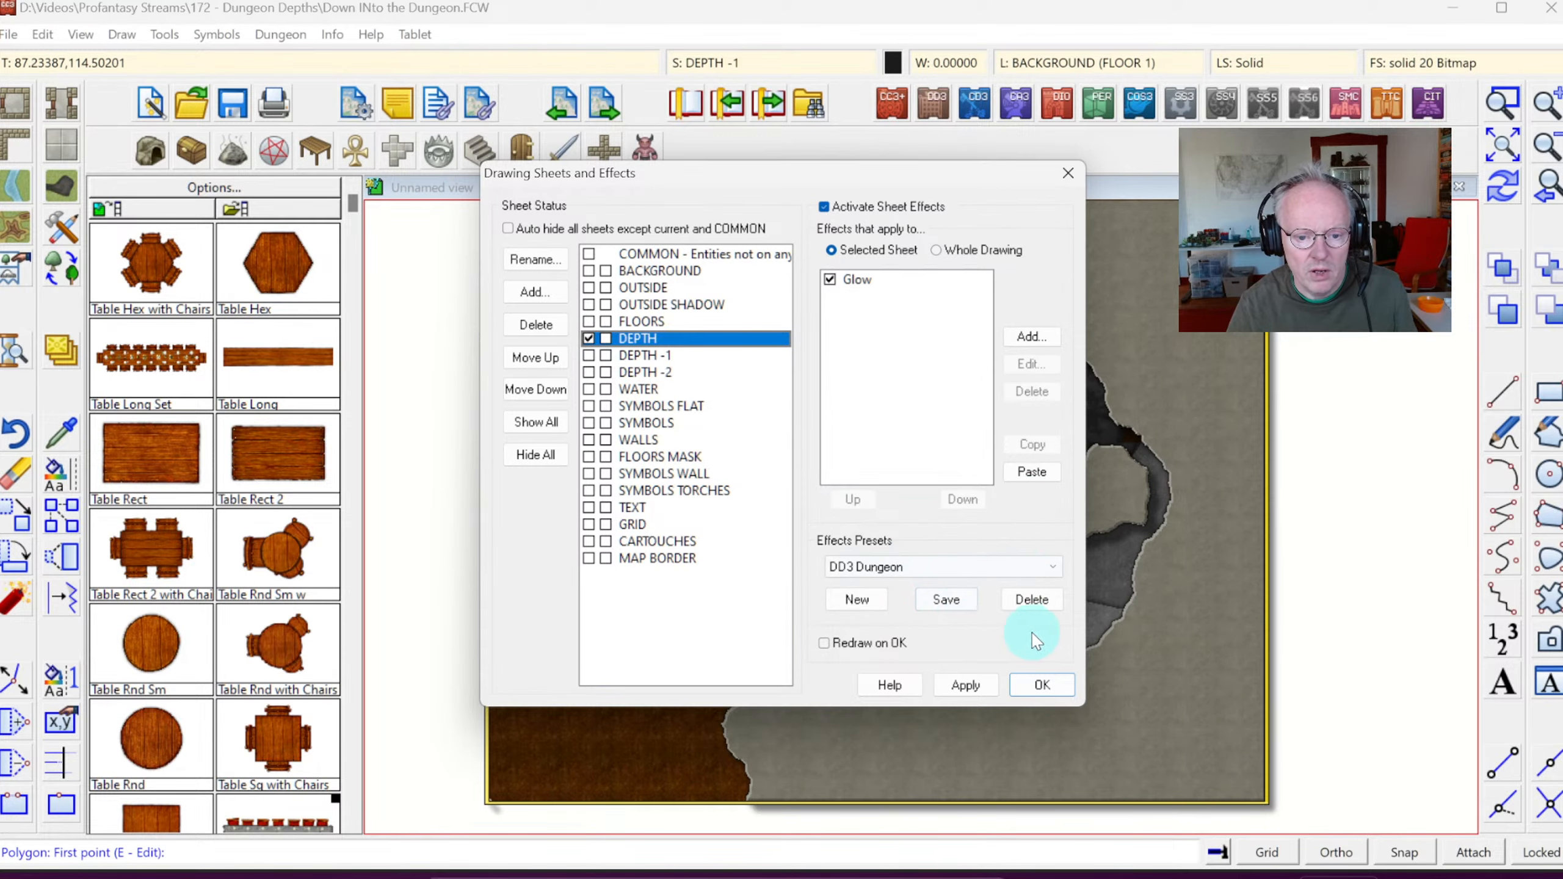
left_click(1040, 684)
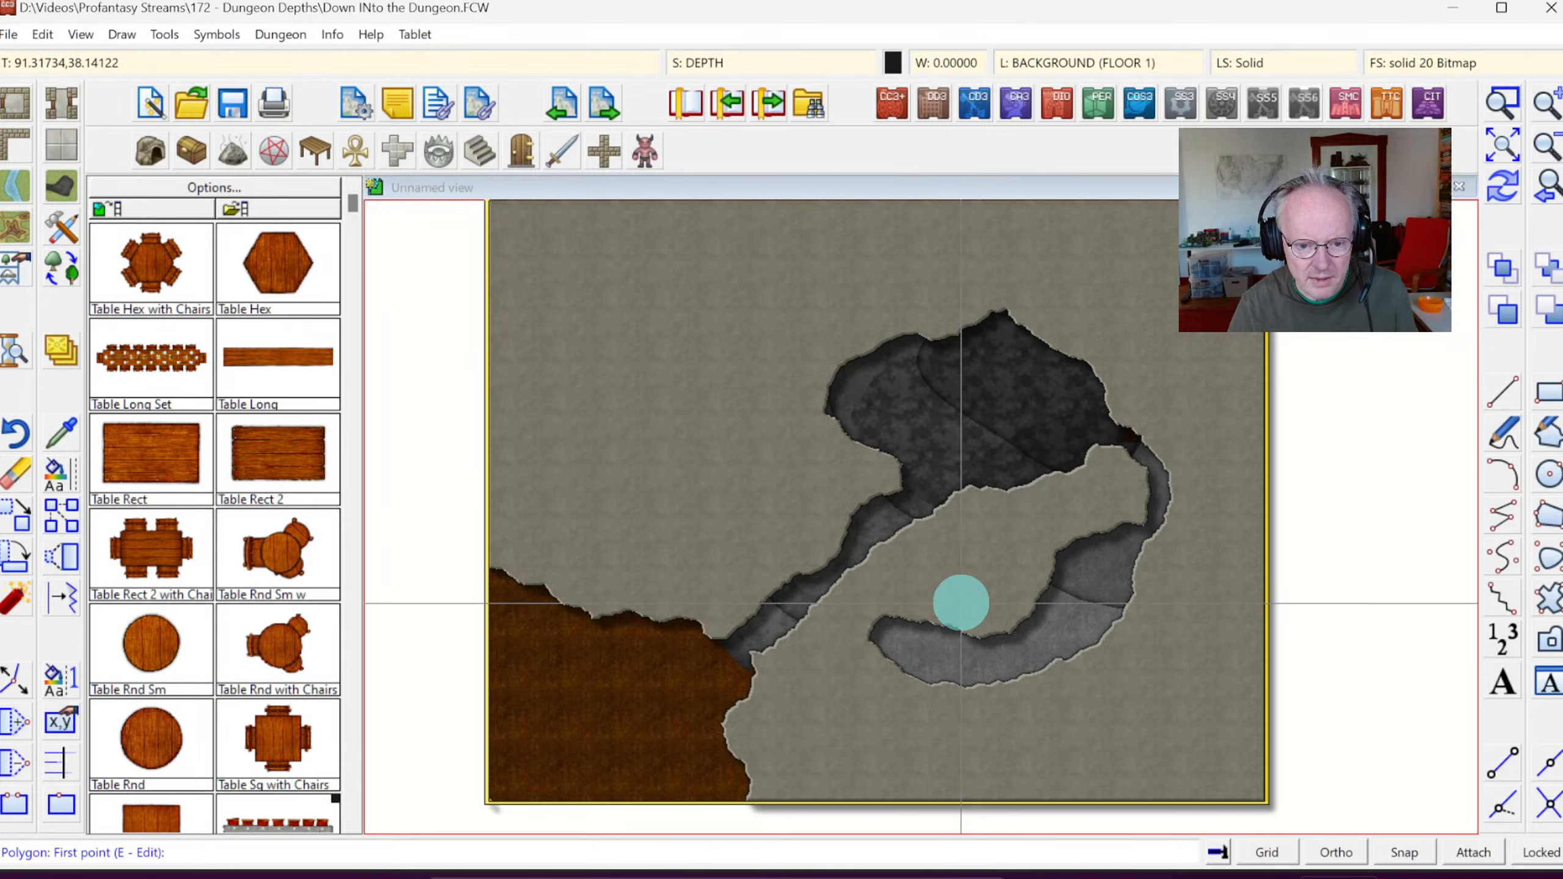
left_click(958, 605)
left_click(1026, 707)
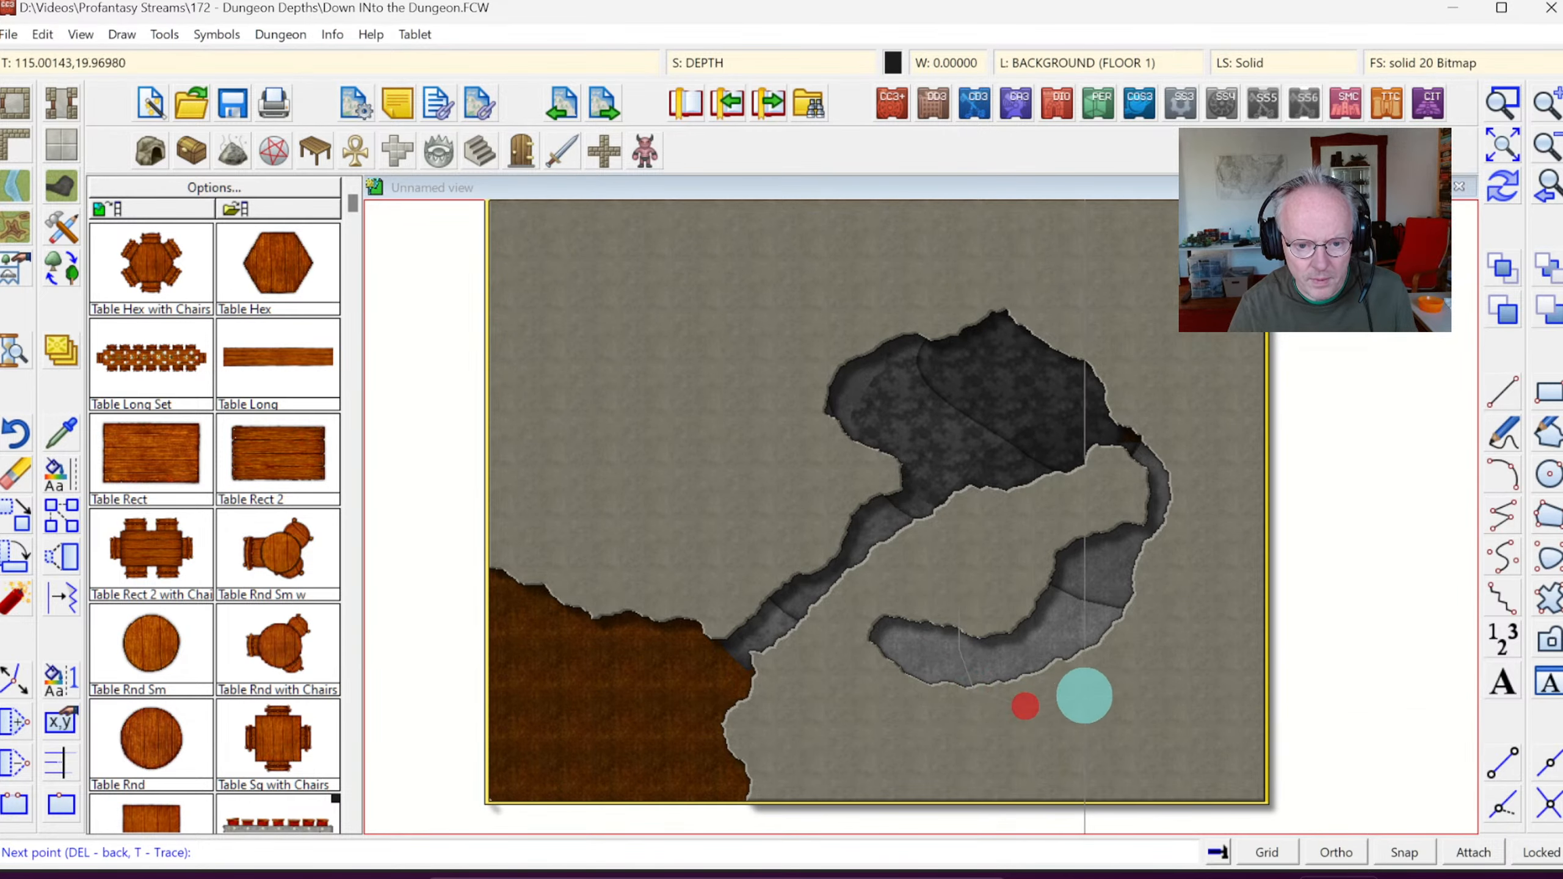
left_click(1092, 691)
left_click(1164, 619)
left_click(1204, 538)
left_click(1216, 442)
left_click(1145, 405)
left_click(1092, 458)
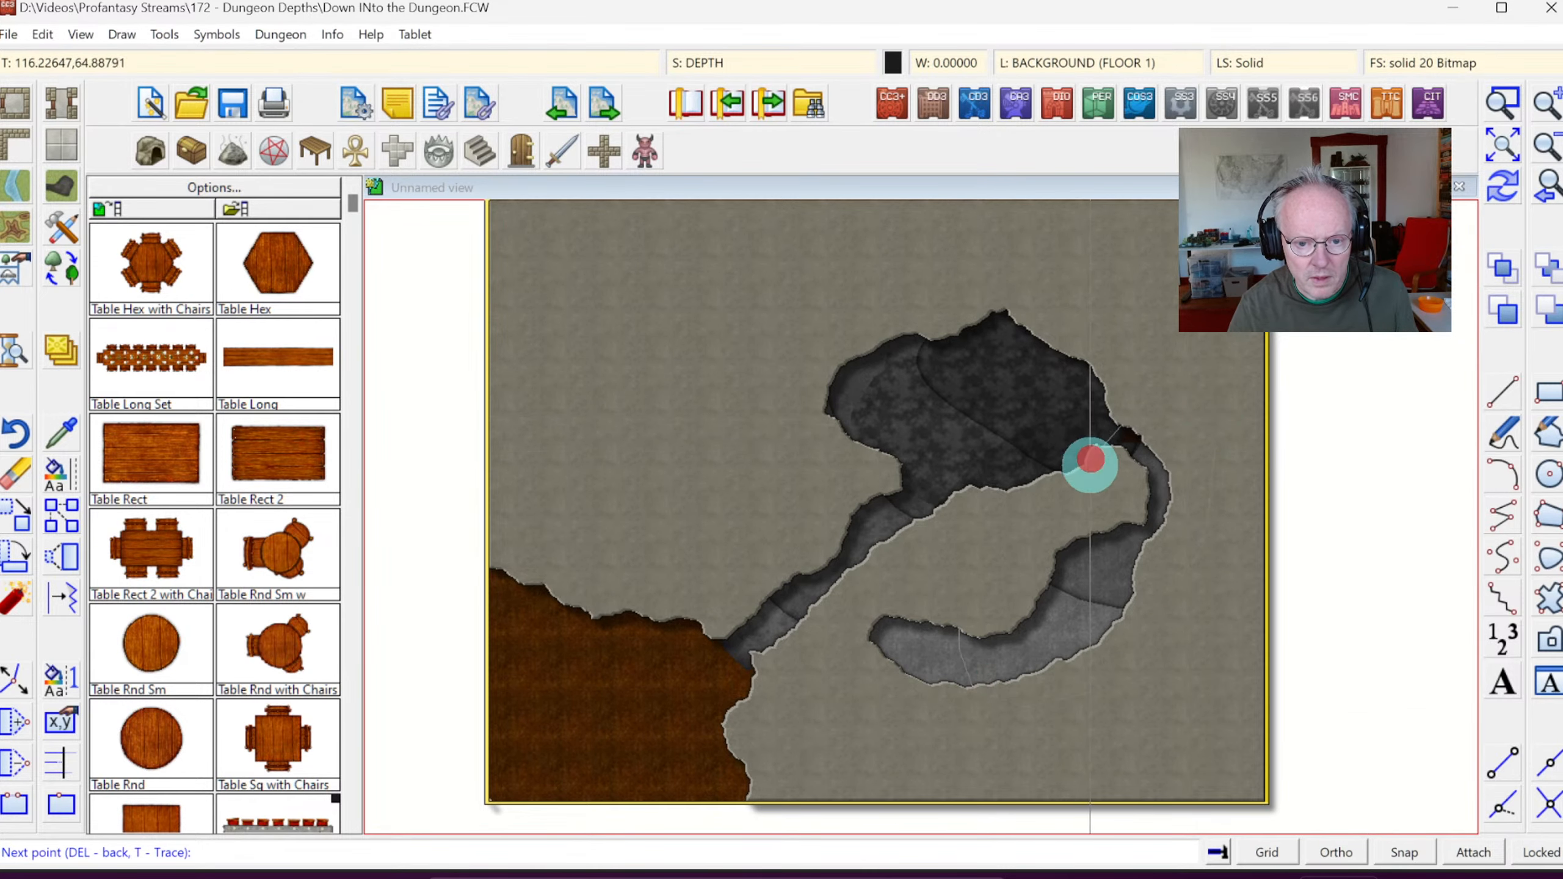
left_click(1059, 506)
left_click(1013, 525)
right_click(1018, 528)
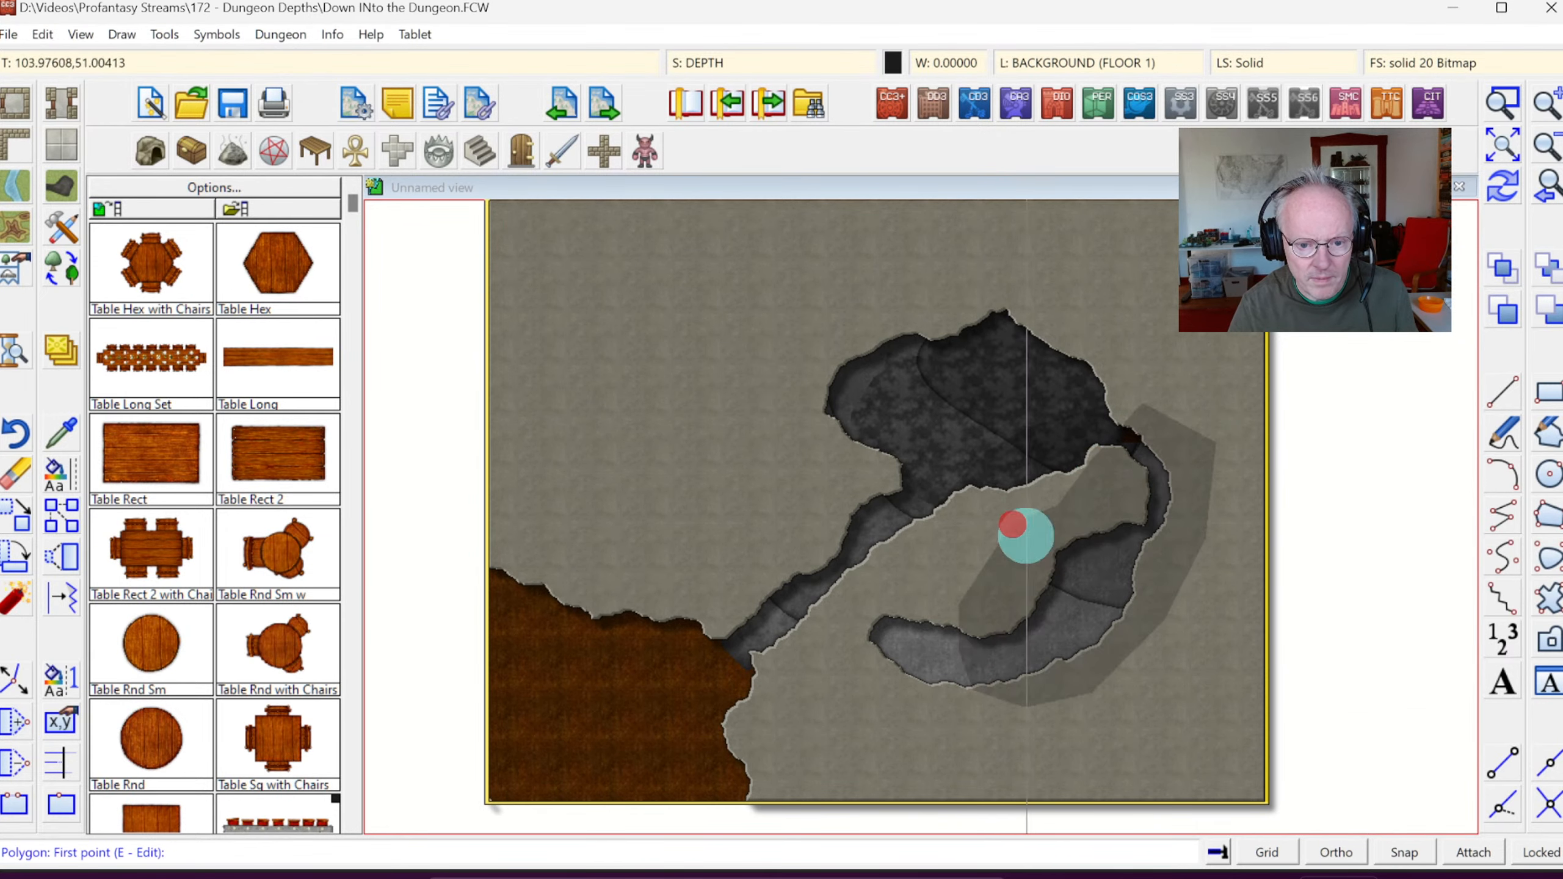
left_click(1502, 185)
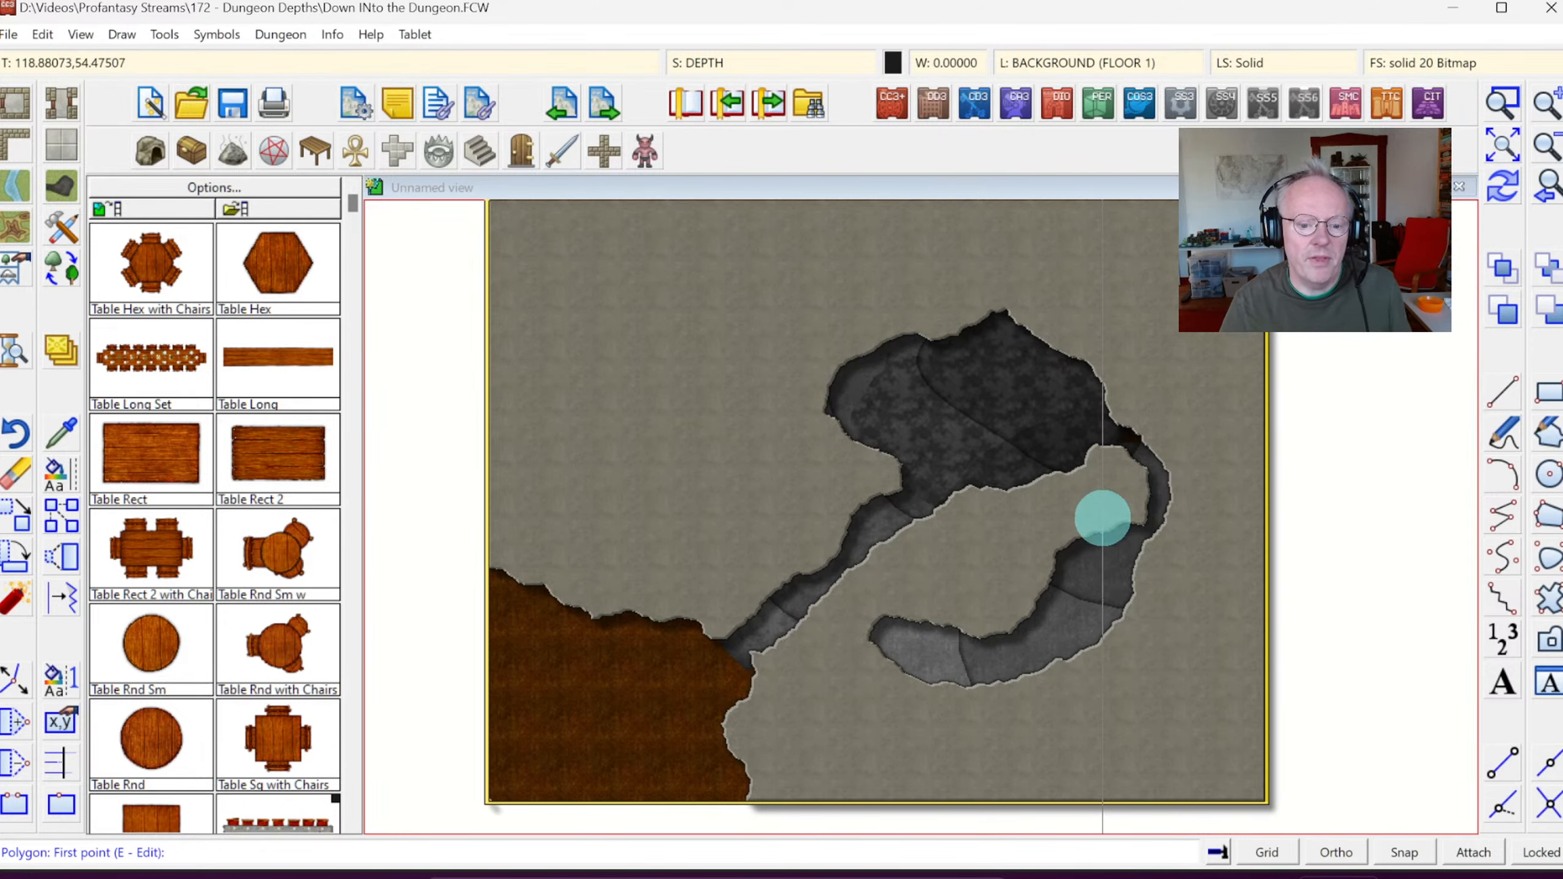
right_click(1073, 487)
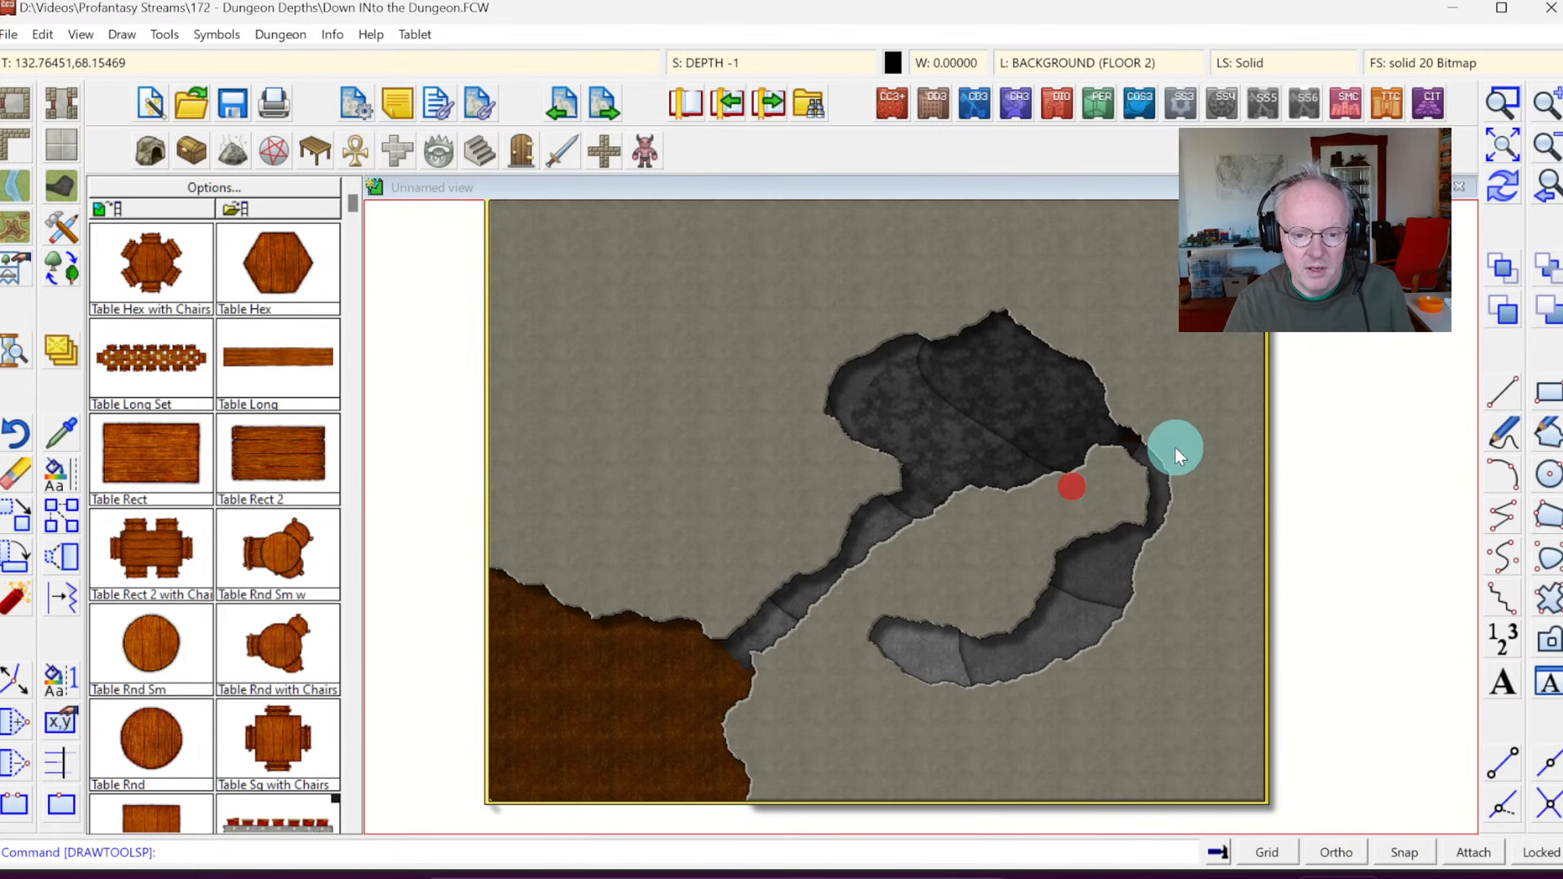
Step: Zoom in on the shaded passages and look through the solid transparency bitmap fill styles available in the drawing
left_click(1504, 109)
left_click(708, 448)
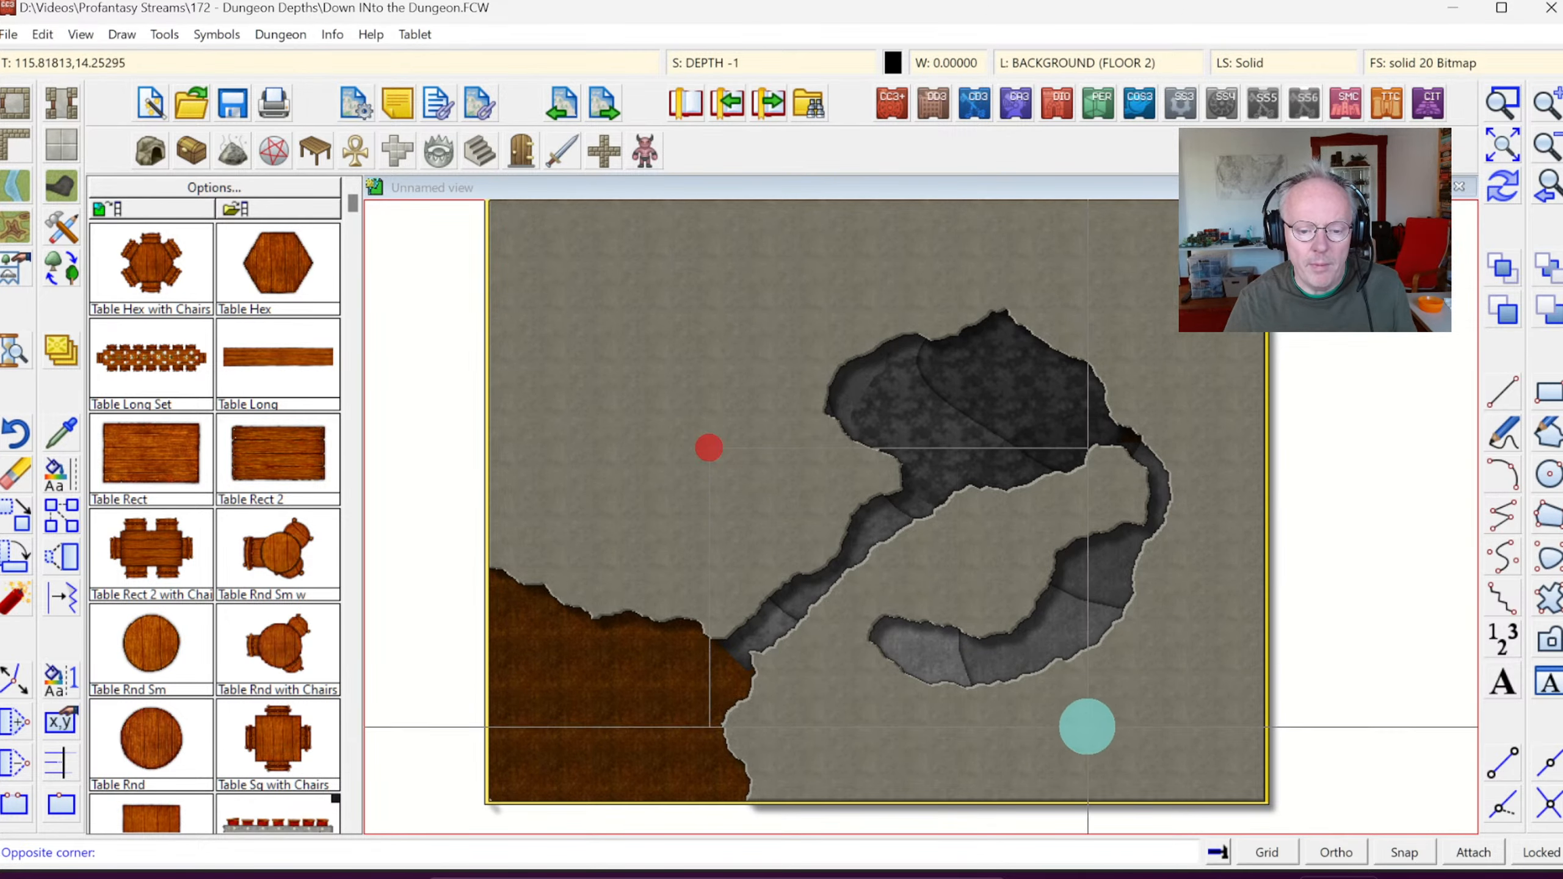
left_click(1121, 720)
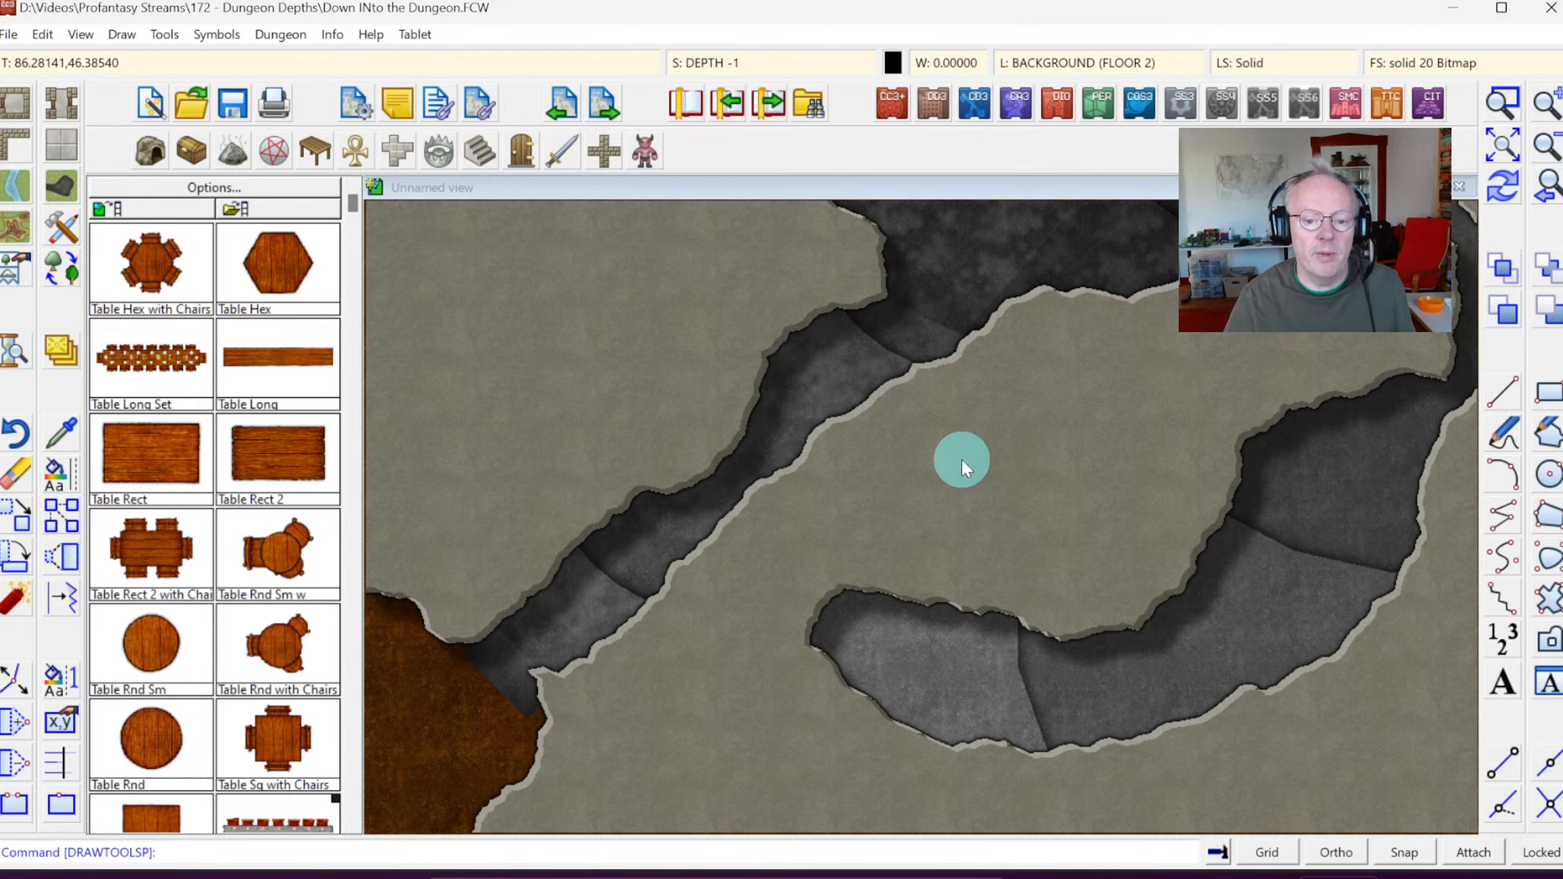
left_click(1447, 62)
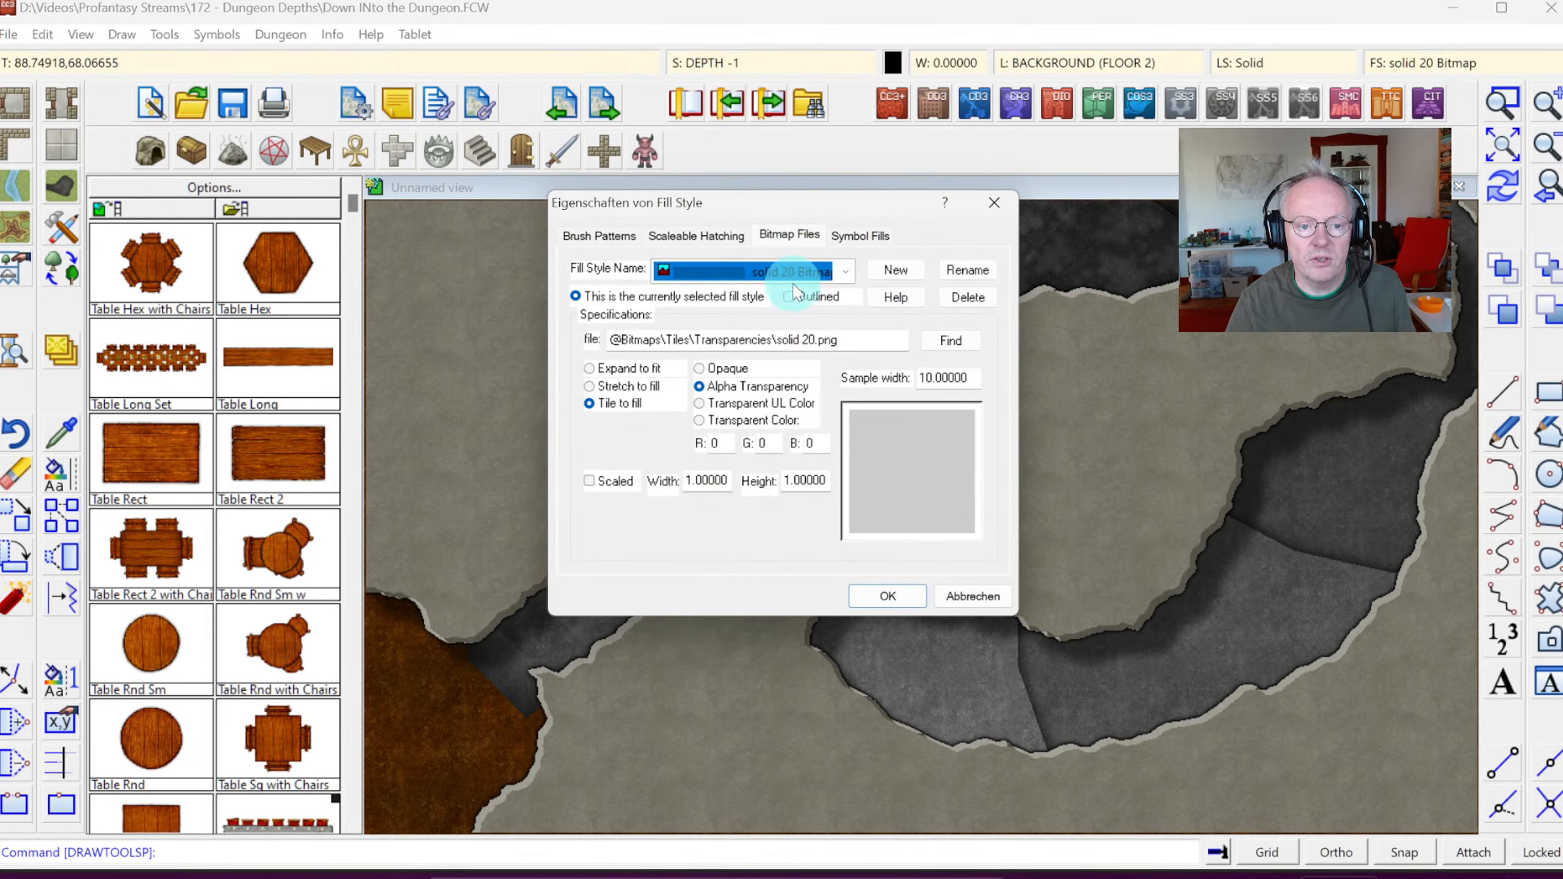
left_click(849, 272)
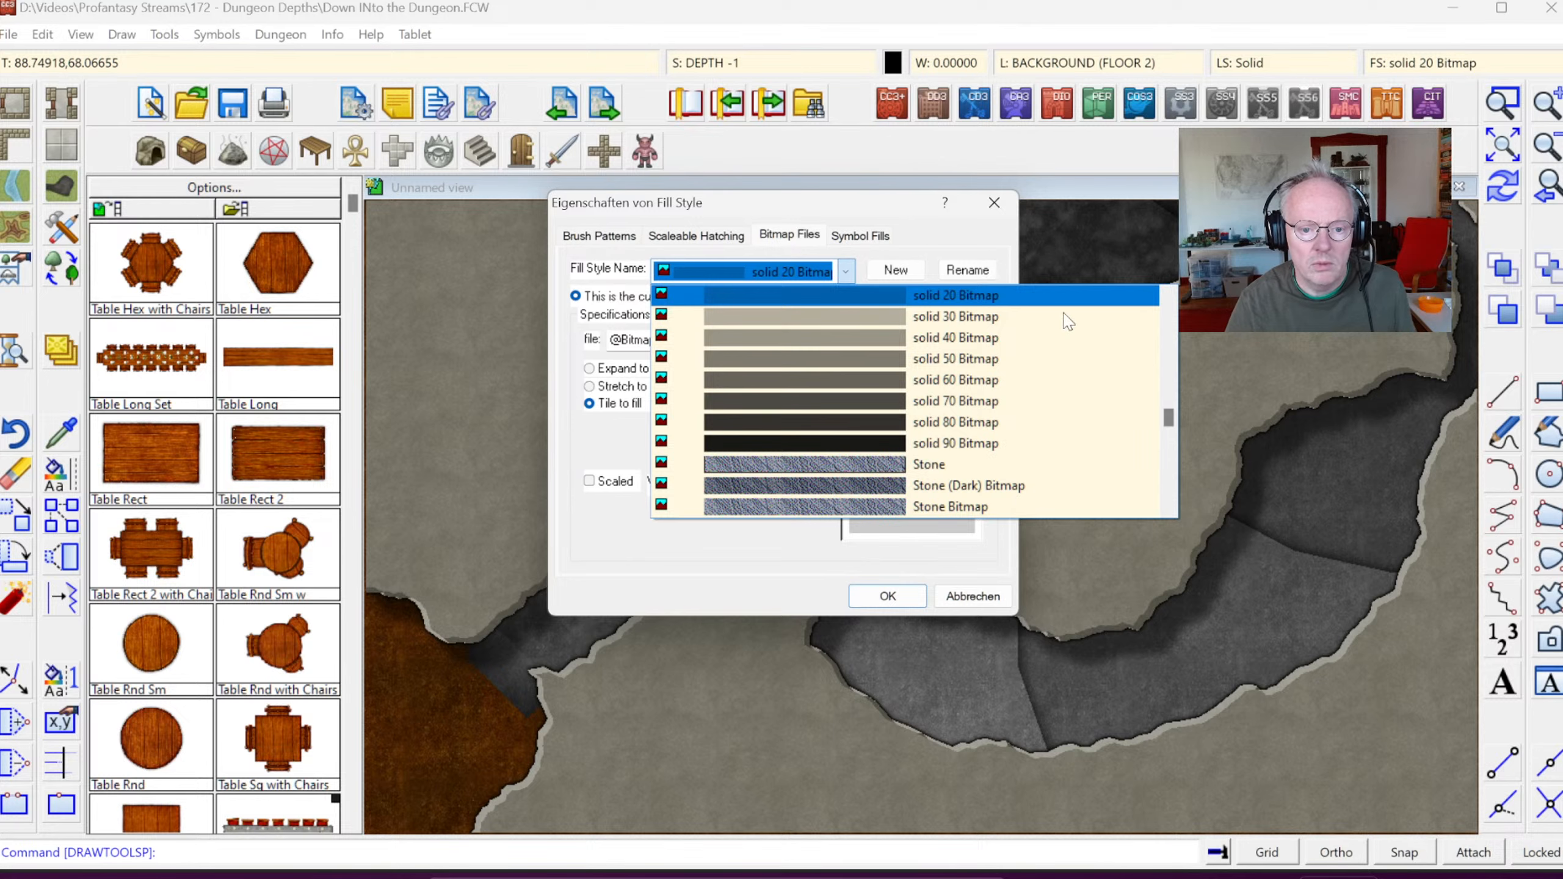
left_click(856, 208)
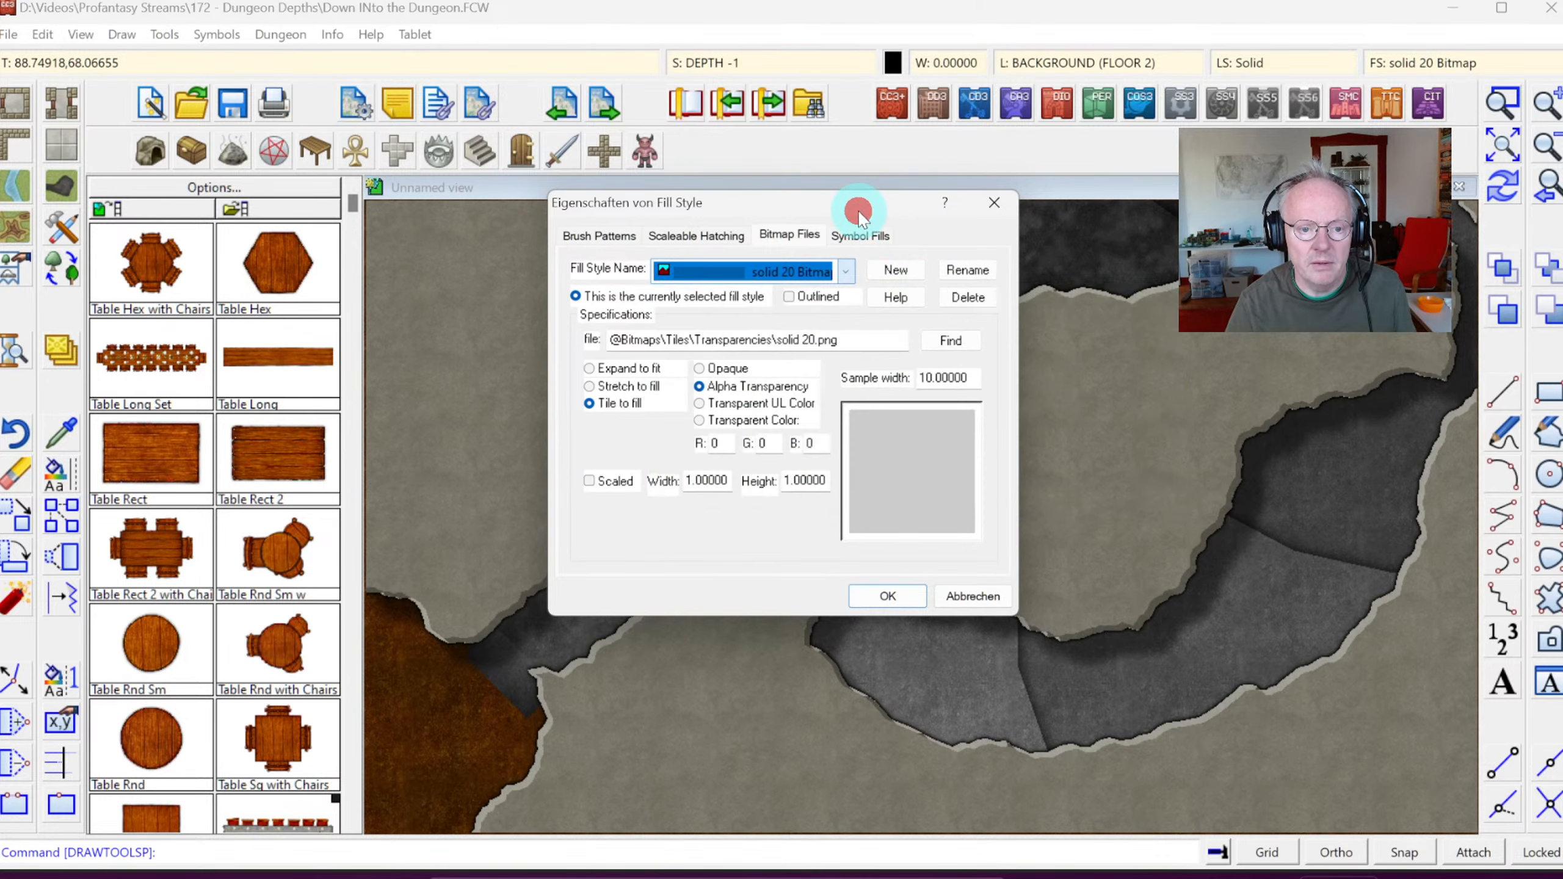
left_click(995, 203)
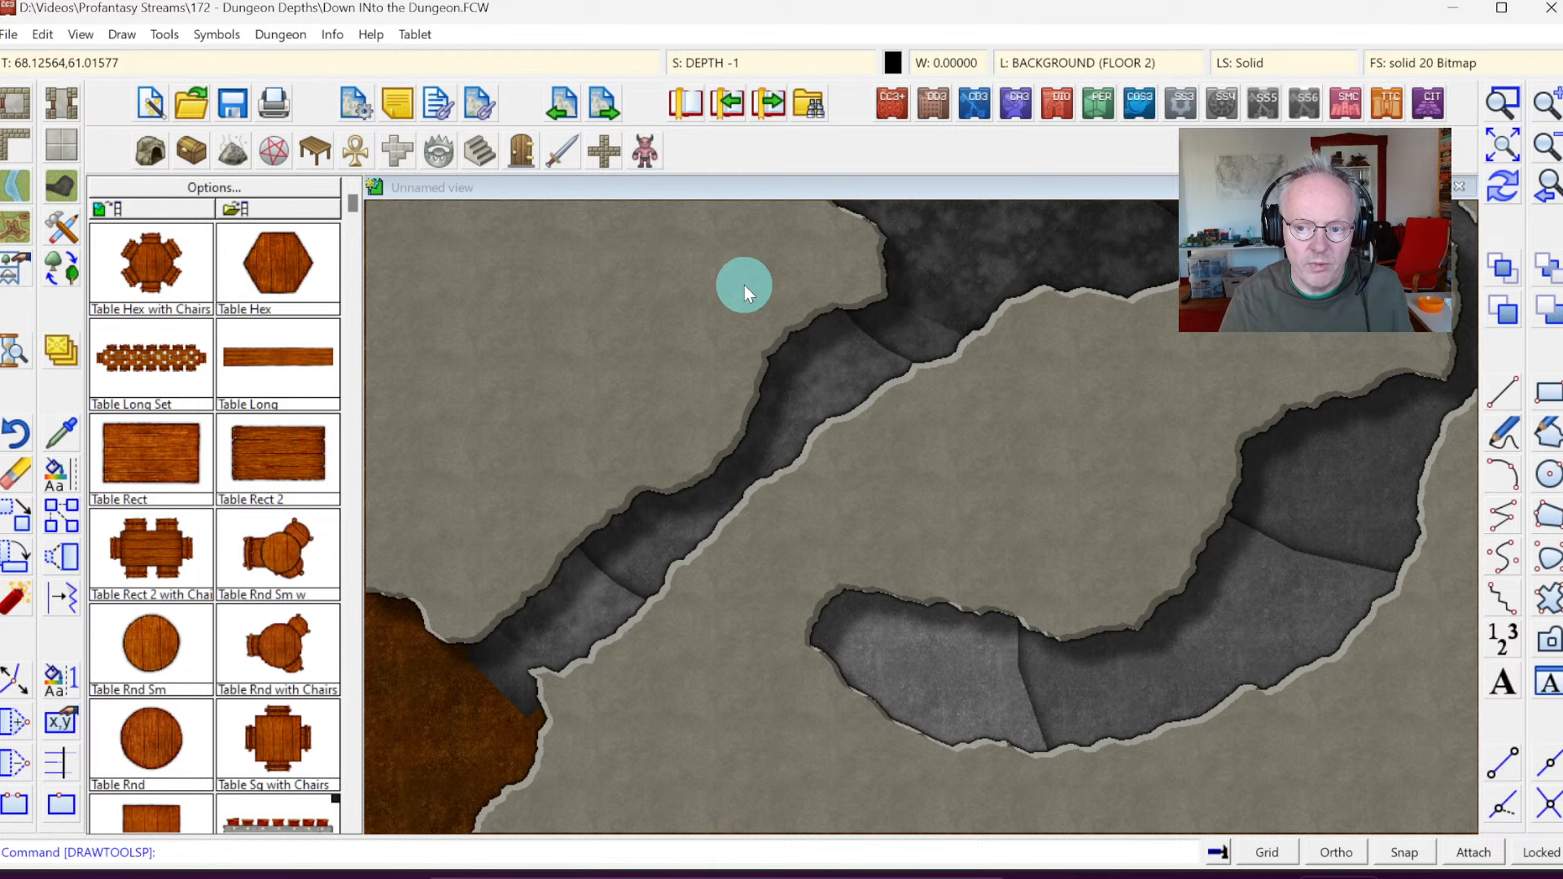
Step: Save the map and import the Bitmaps\Transparencies folder as bitmap fill styles, with alpha transparency and paths relative to the CC3 path
left_click(238, 105)
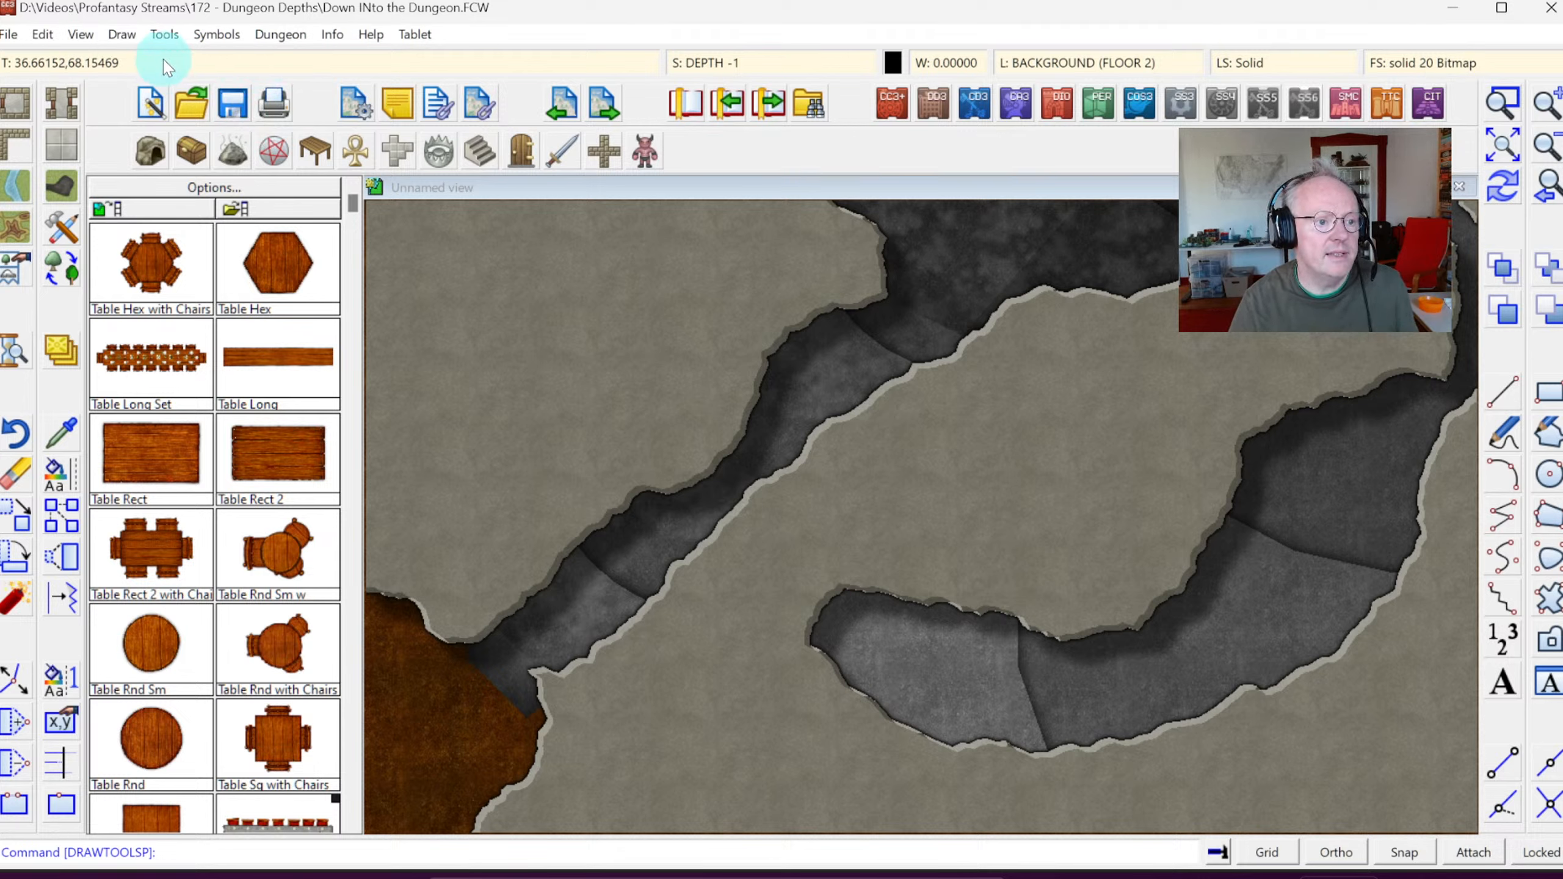
left_click(122, 36)
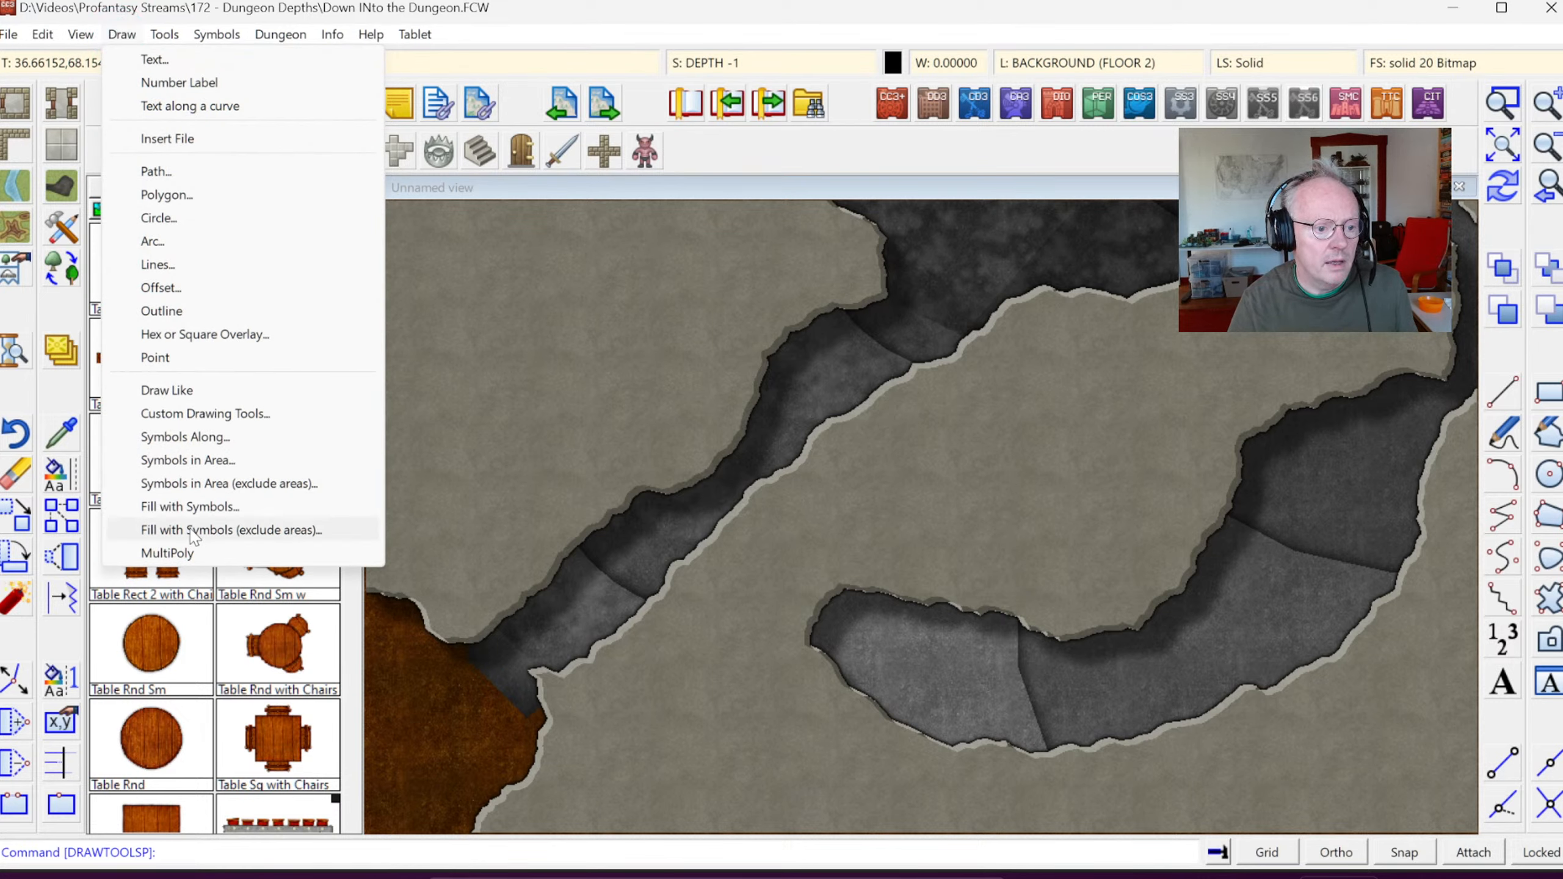
left_click(172, 32)
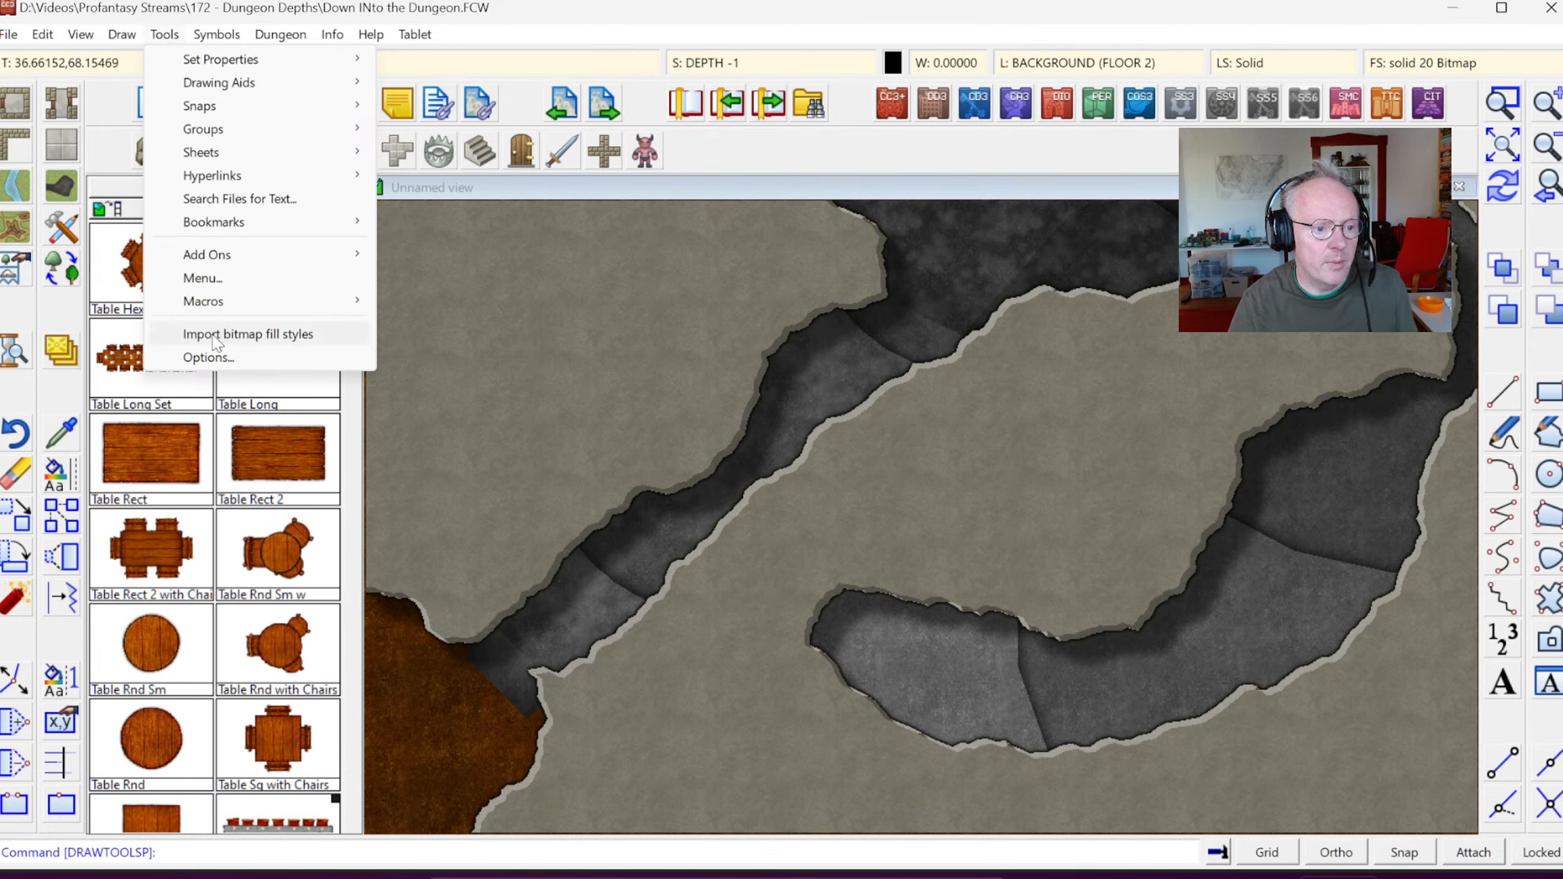
left_click(216, 336)
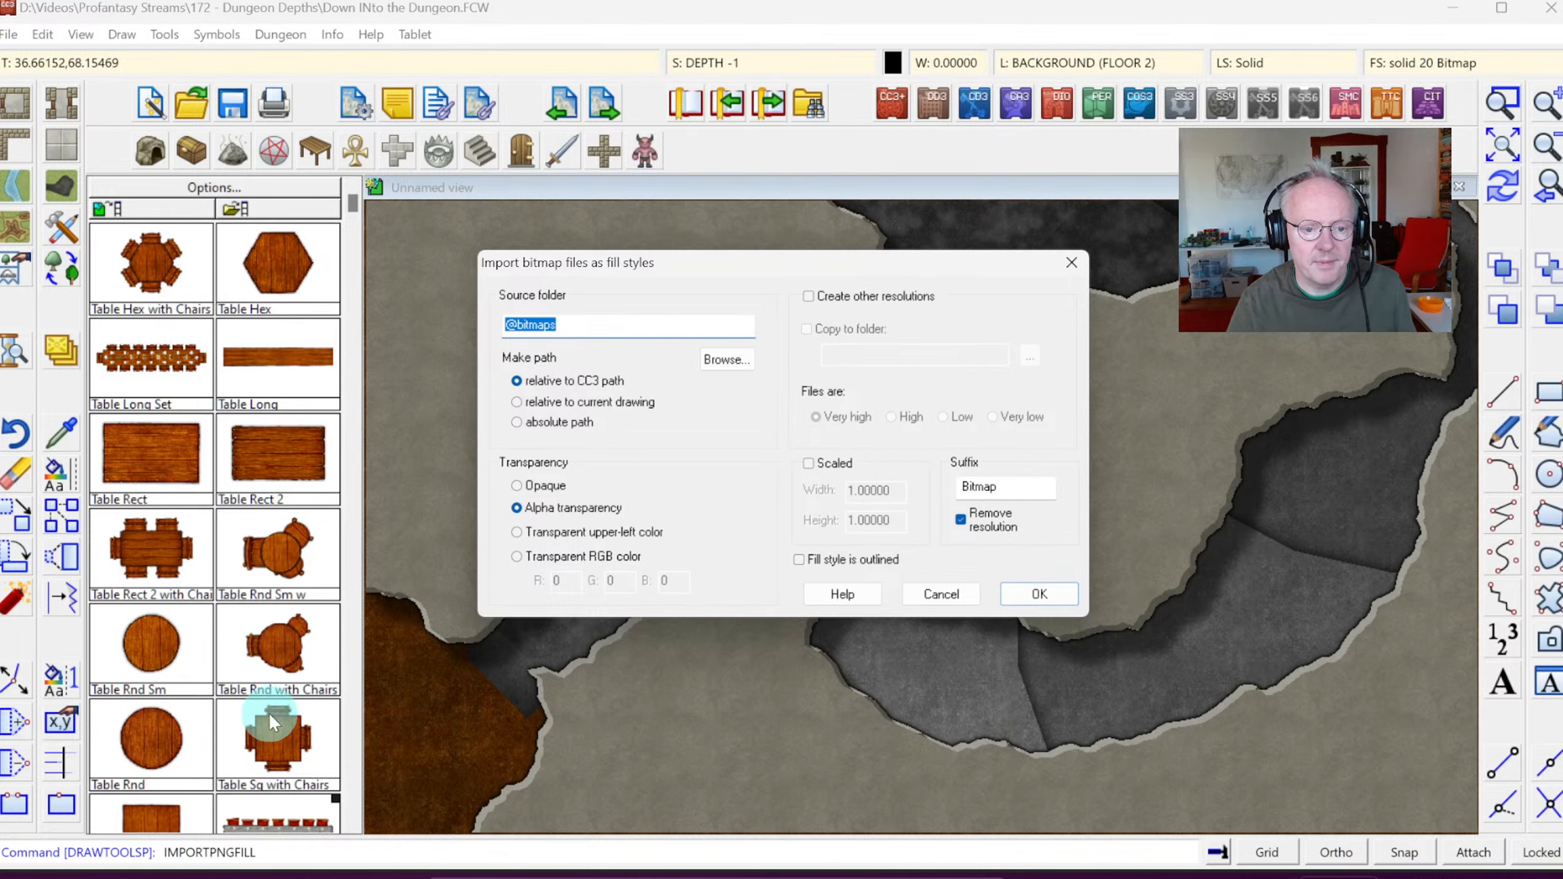
left_click(727, 360)
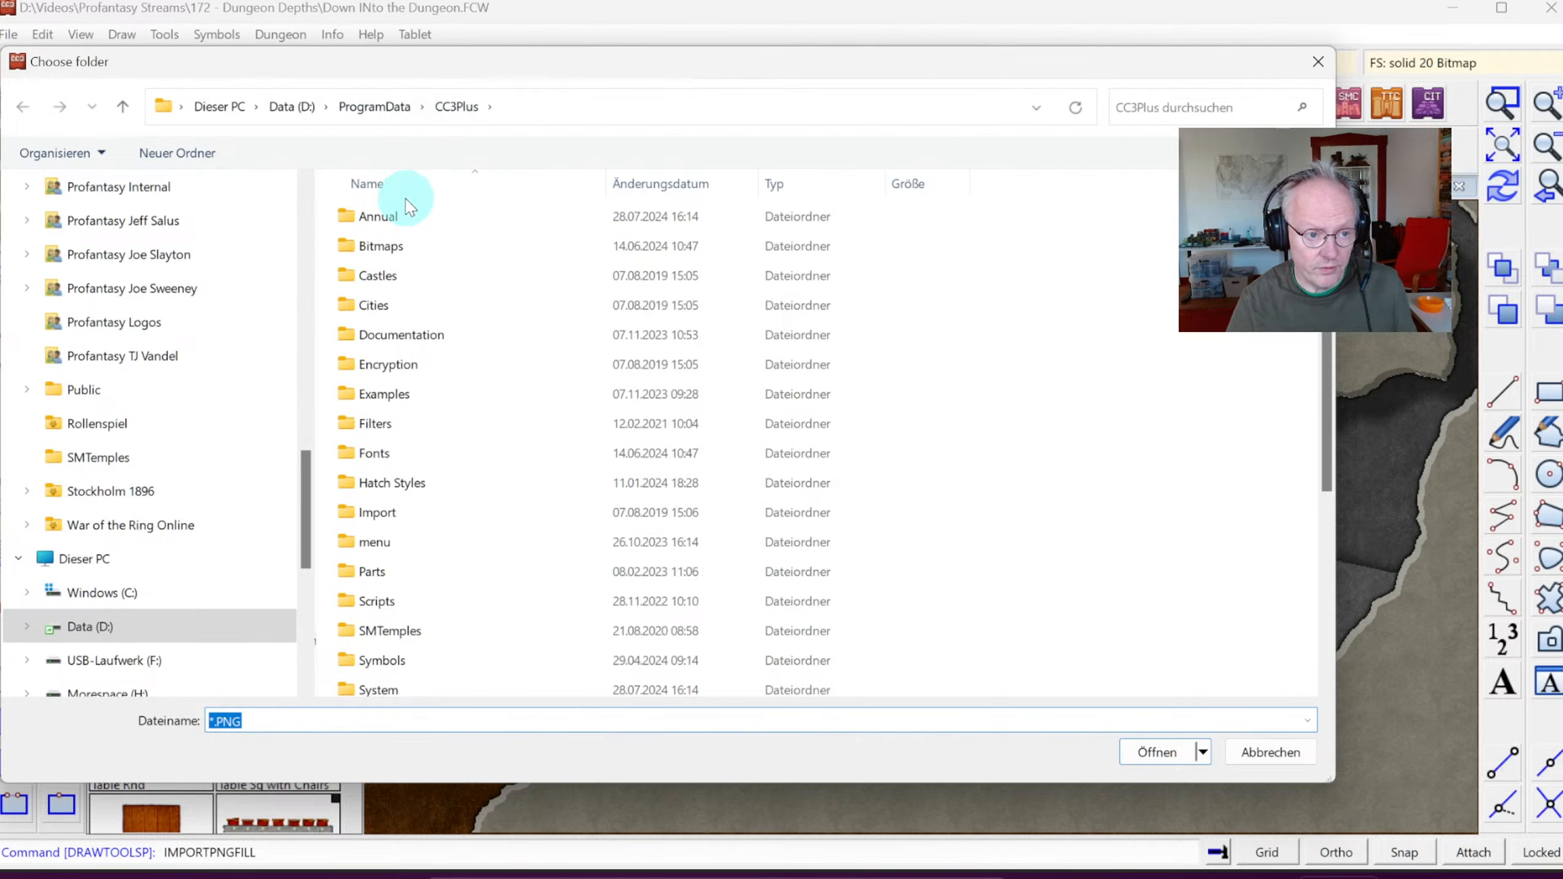
double_click(394, 247)
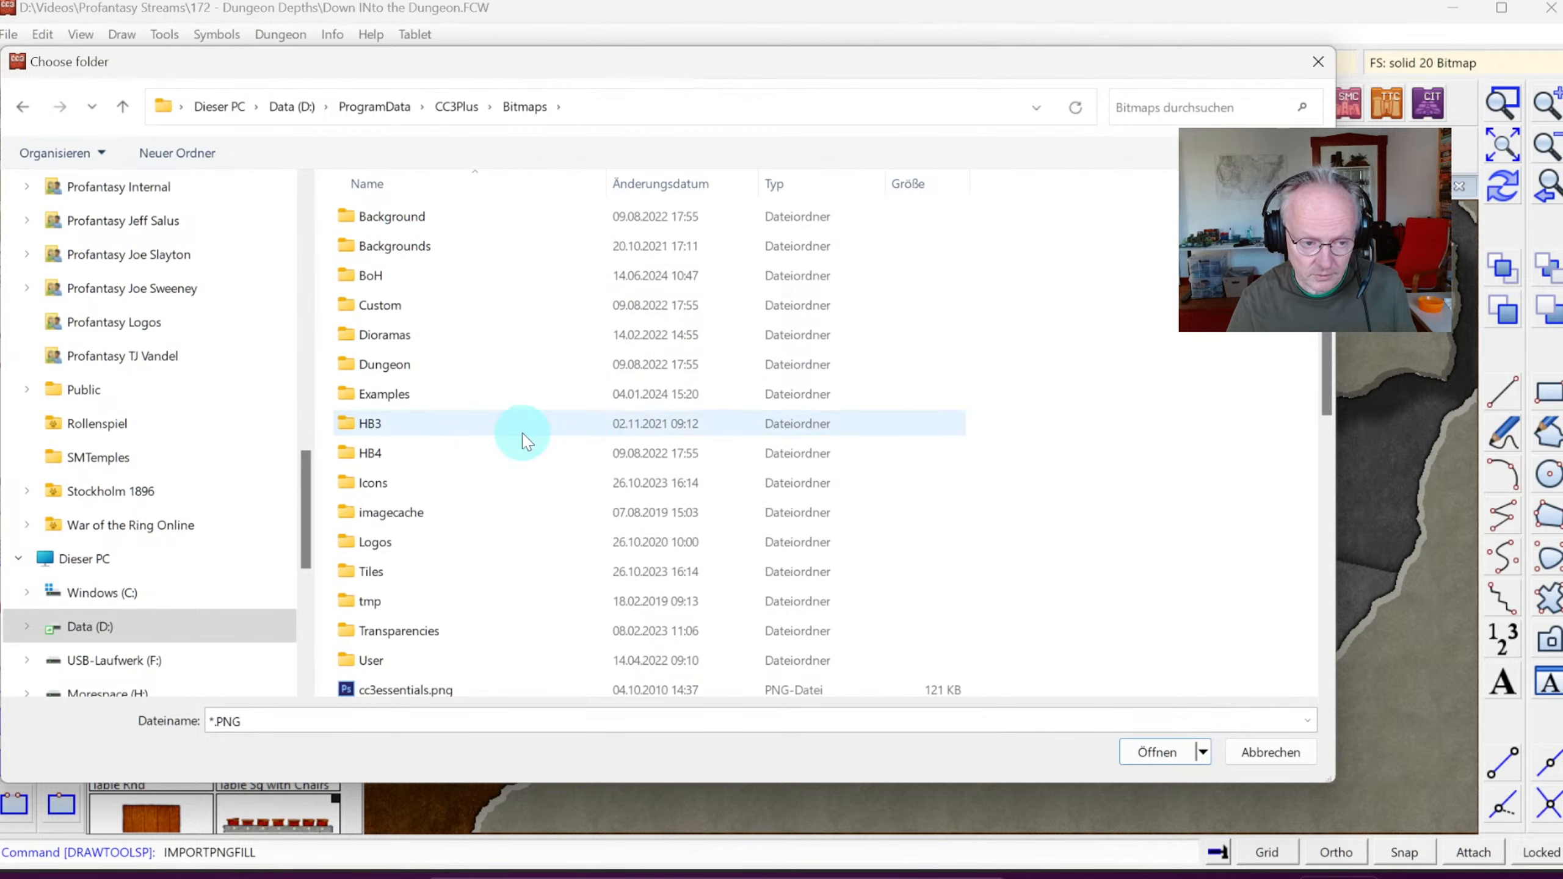
double_click(406, 632)
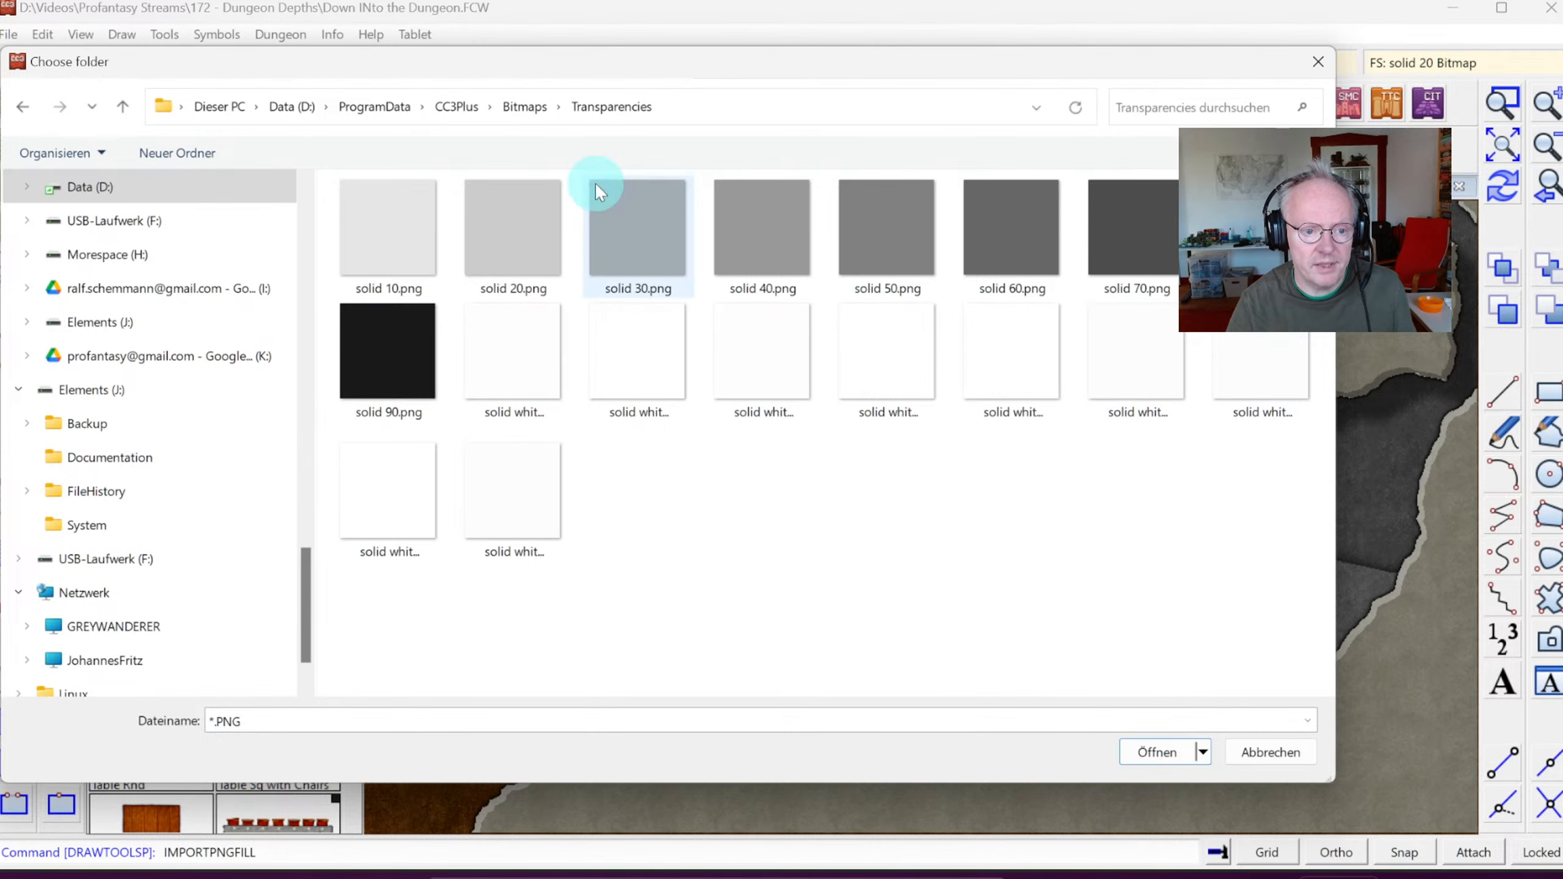
double_click(391, 237)
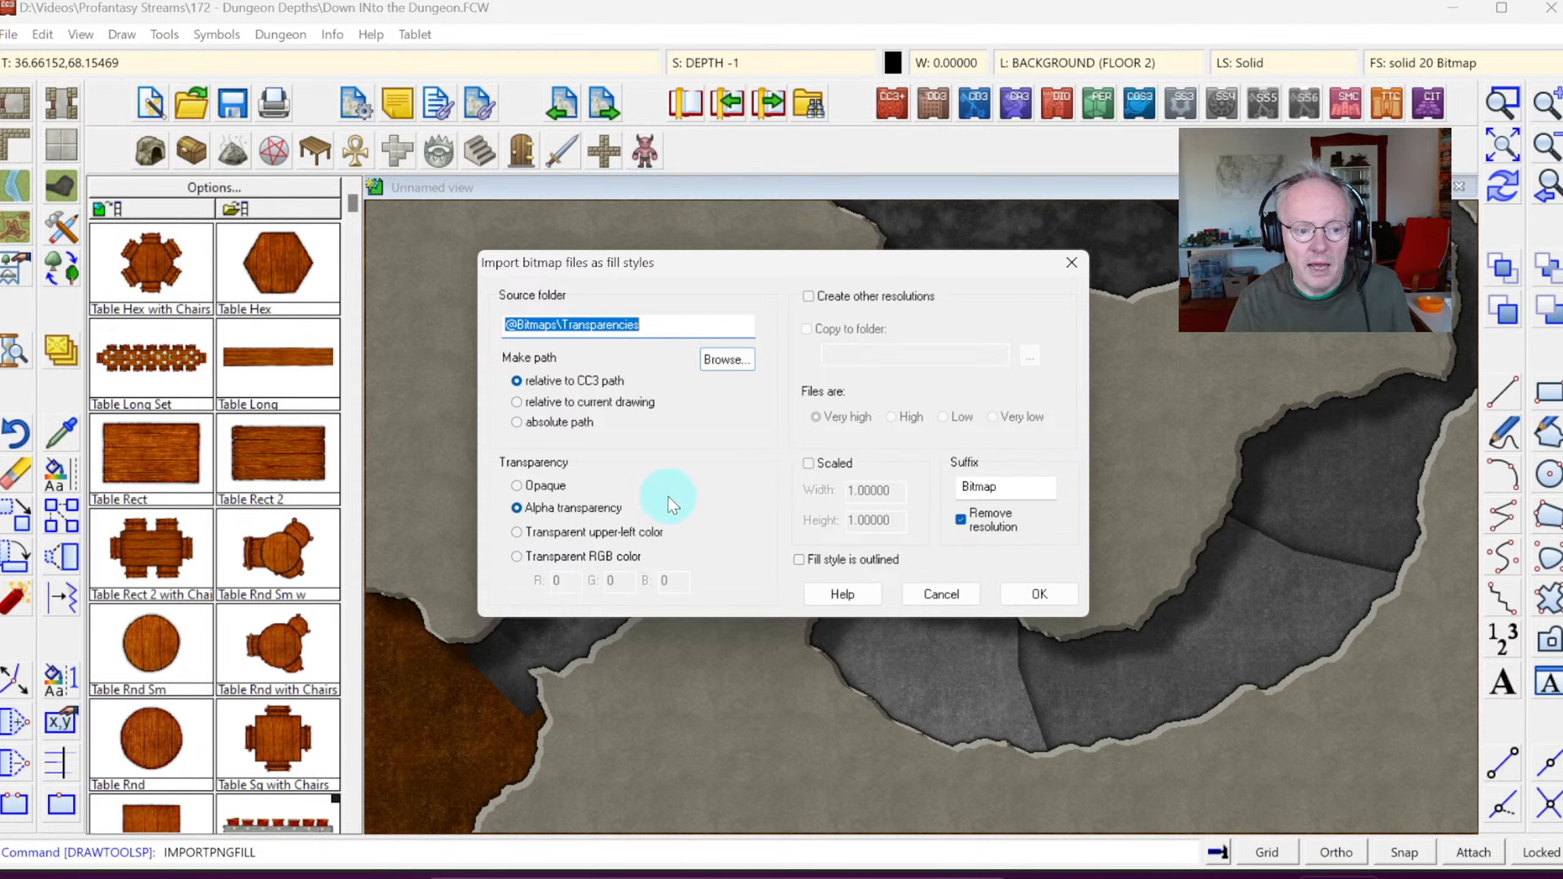
left_click(1032, 592)
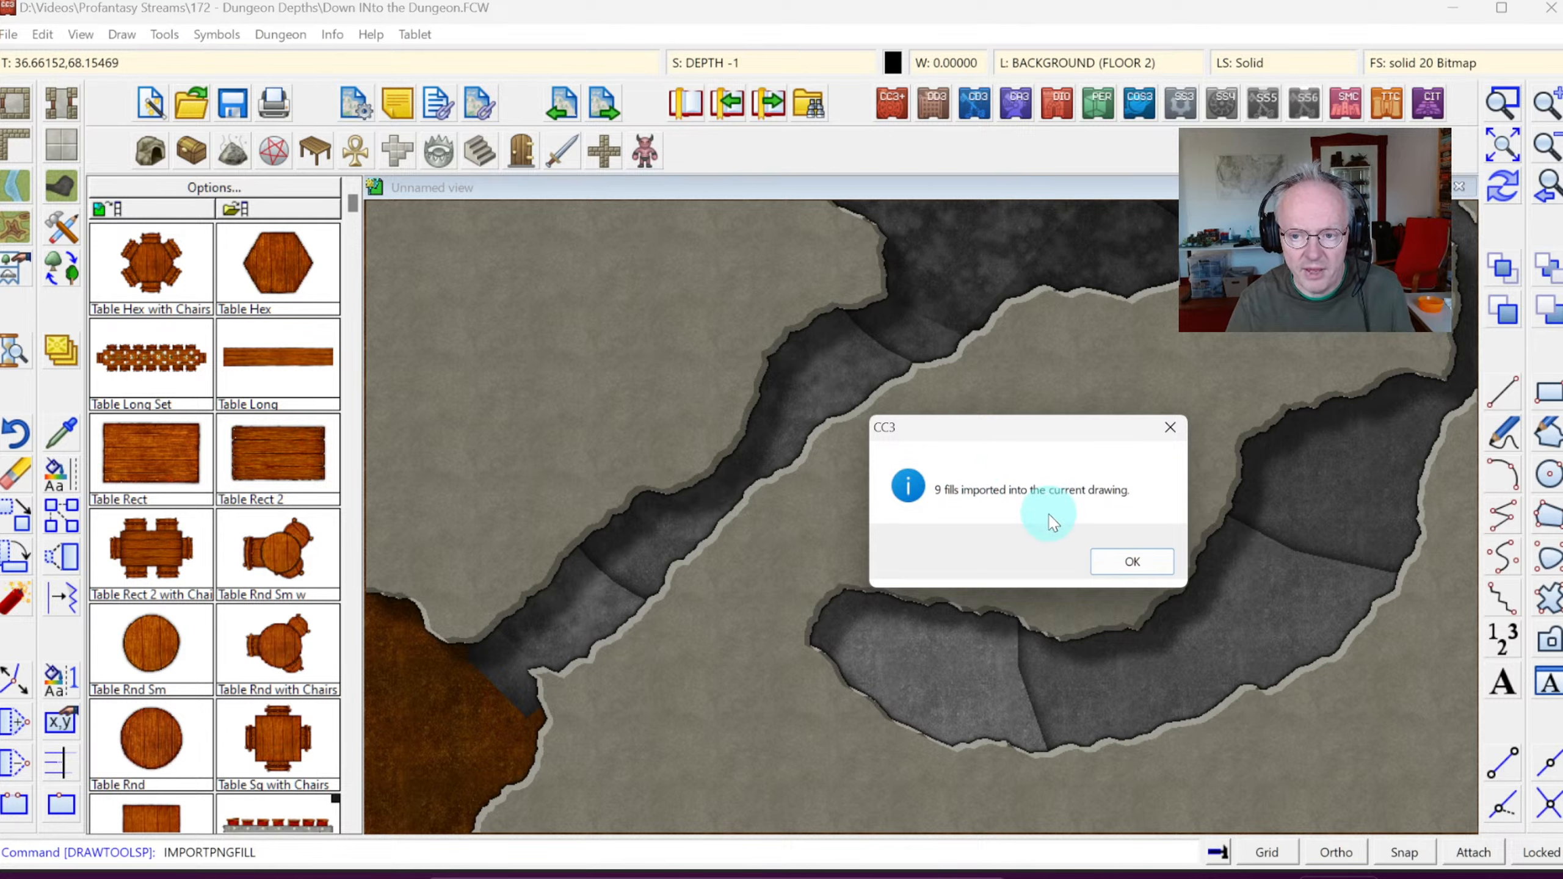
left_click(1133, 562)
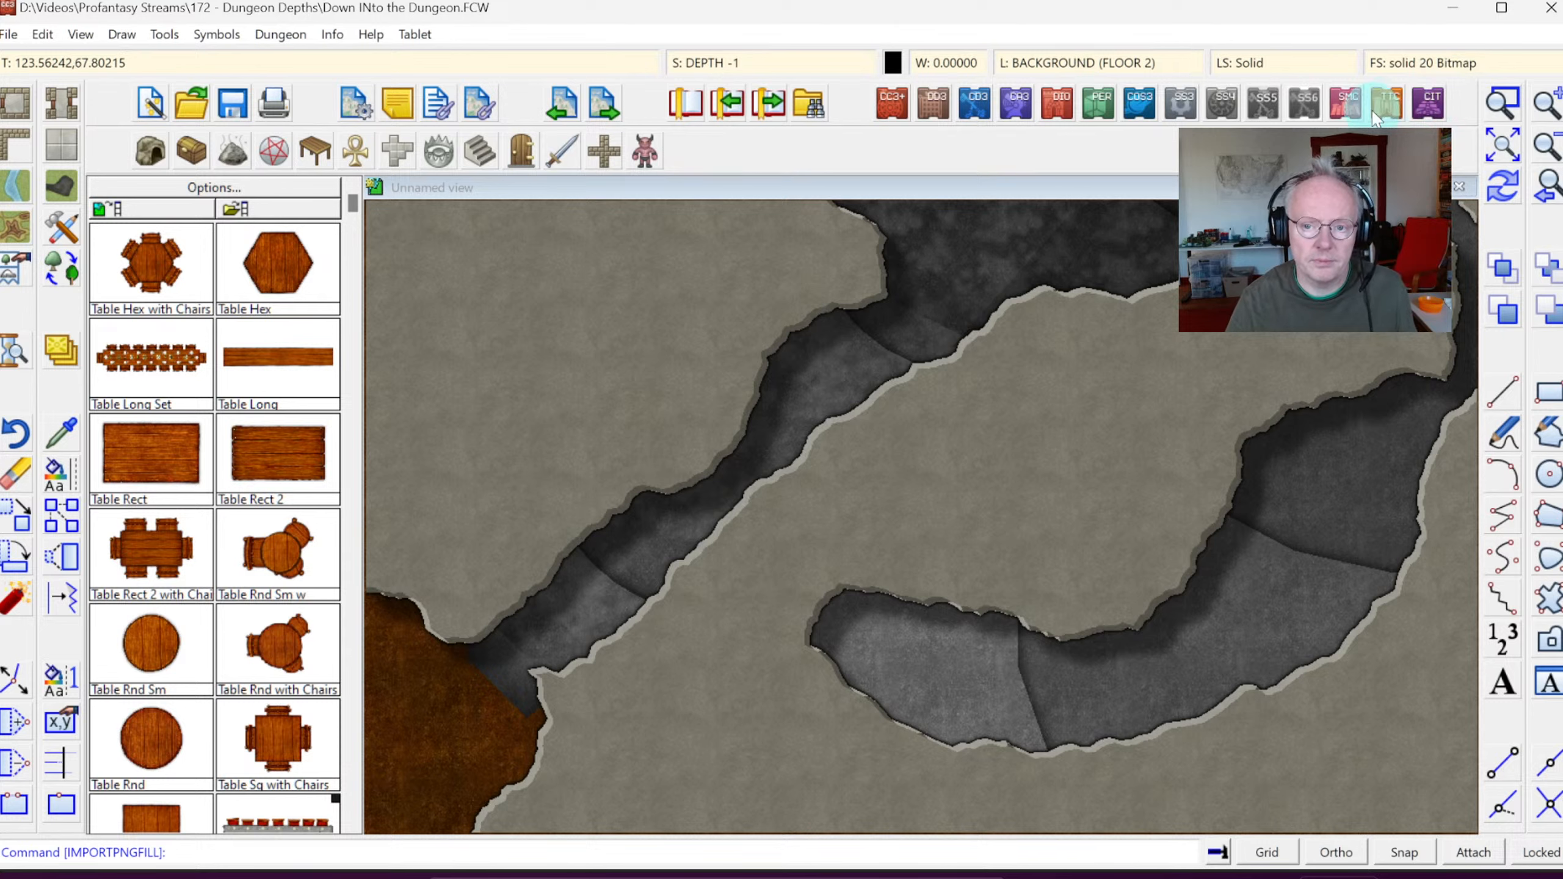
Step: Look through the imported solid and solid white transparency bitmap fill styles, leaving the fill style settings unchanged
left_click(1409, 67)
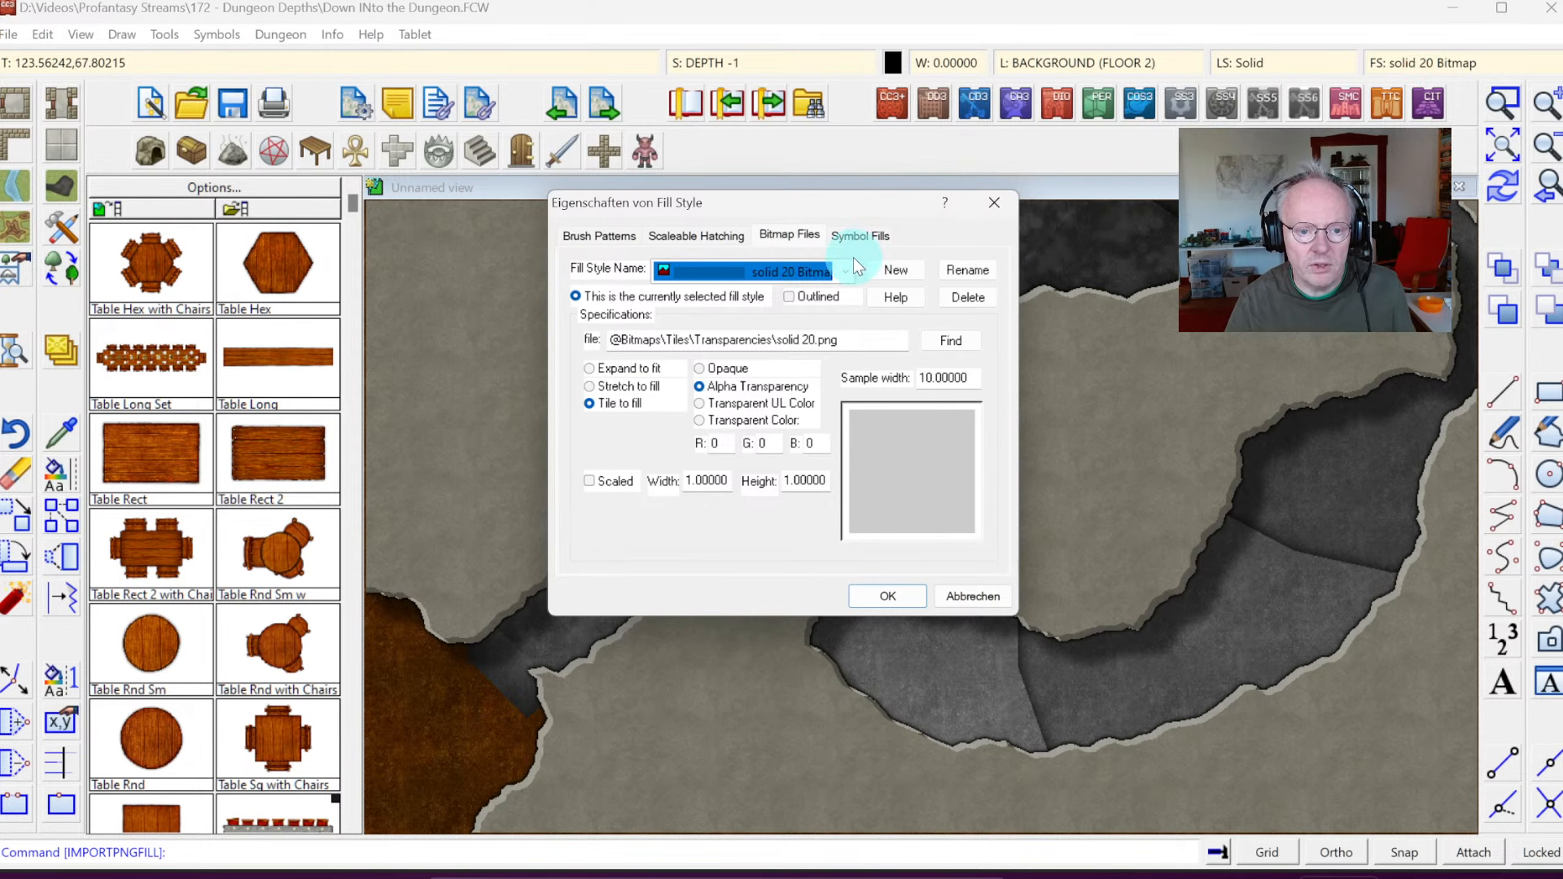
left_click(846, 269)
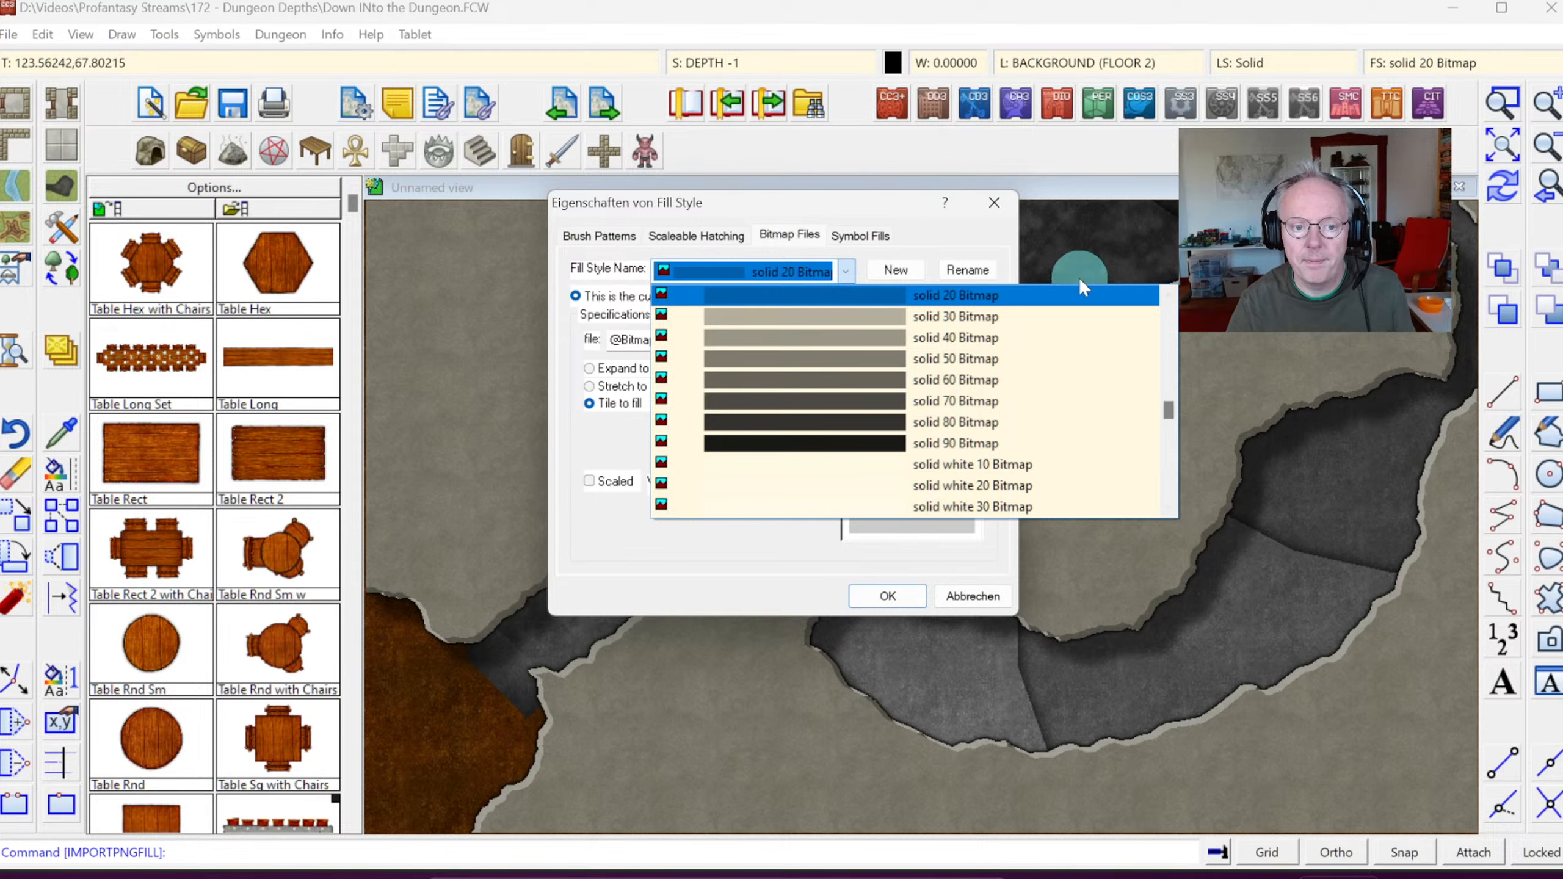
left_click(875, 207)
left_click(979, 596)
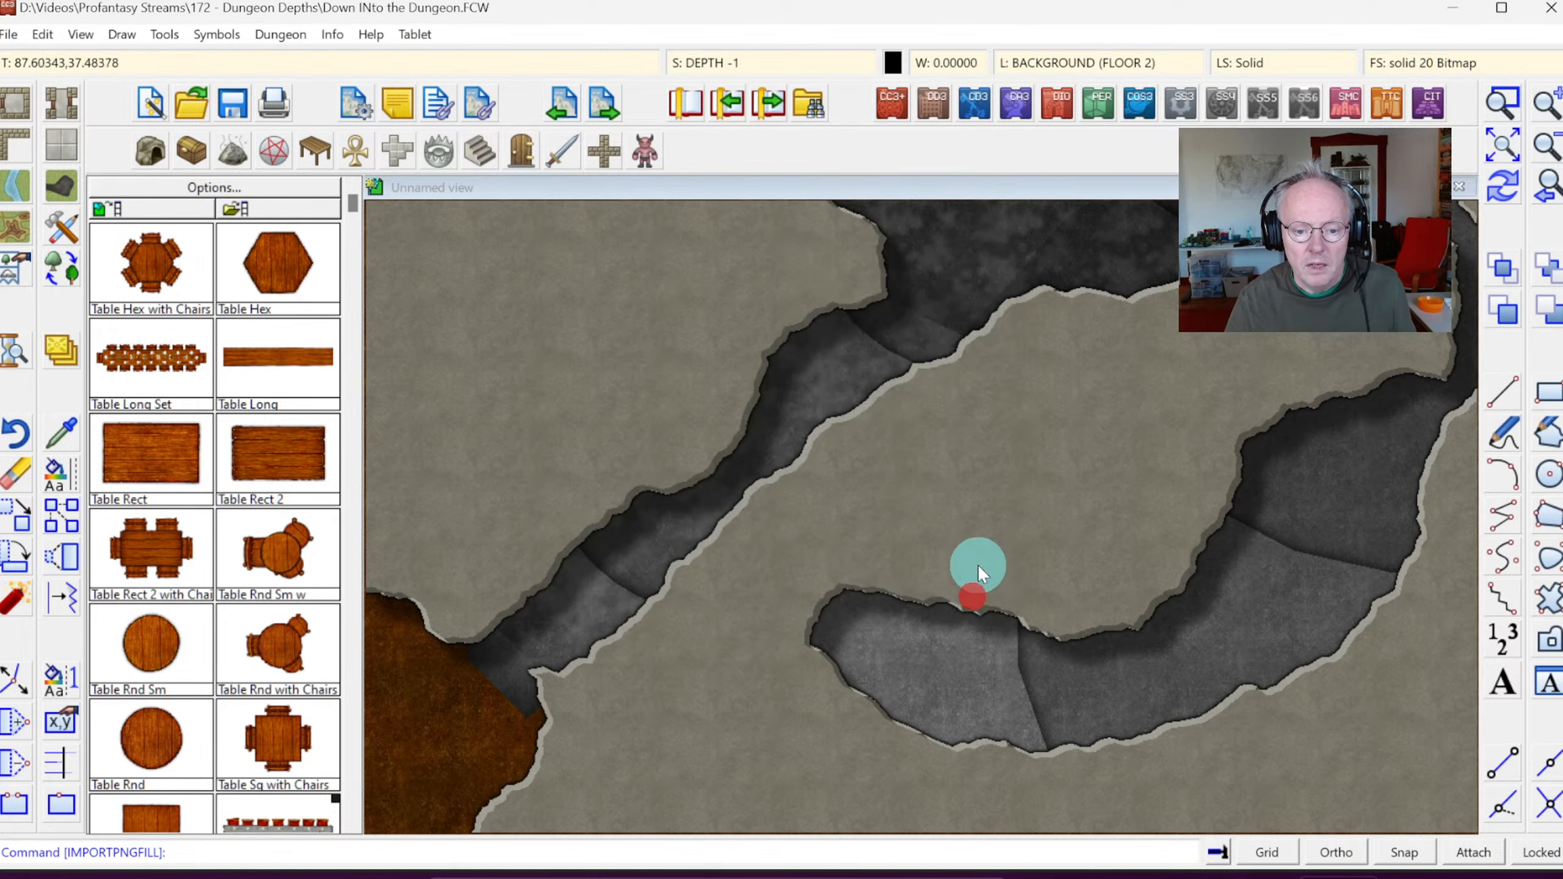
Step: Add three sheets named HEIGHT, HEIGHT +1 and HEIGHT +2 between the DEPTH -2 and WATER sheets
left_click(716, 63)
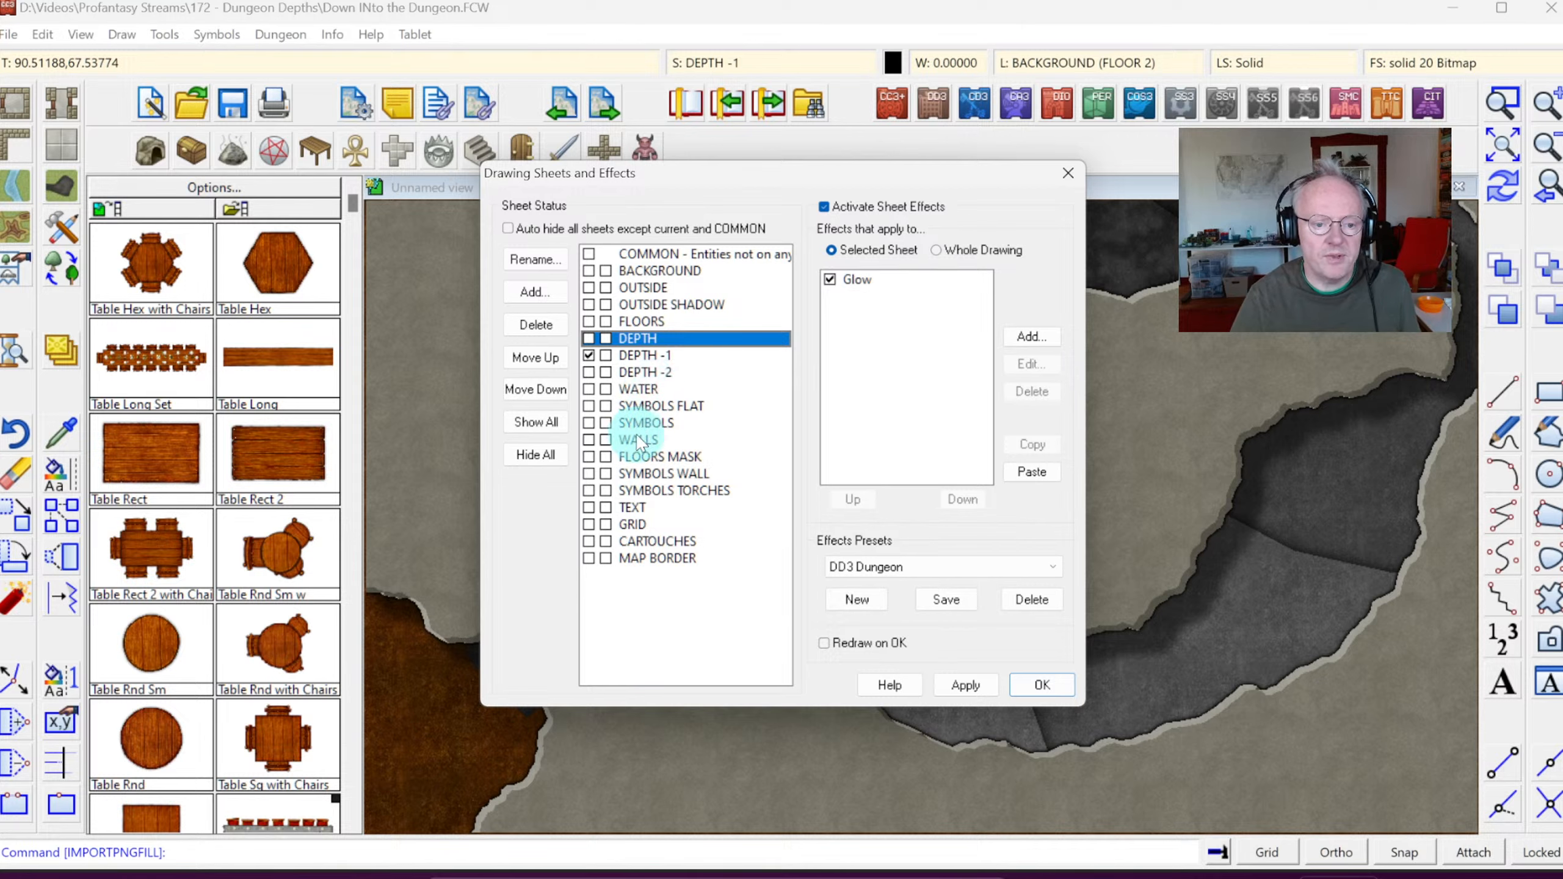
left_click(619, 389)
left_click(534, 292)
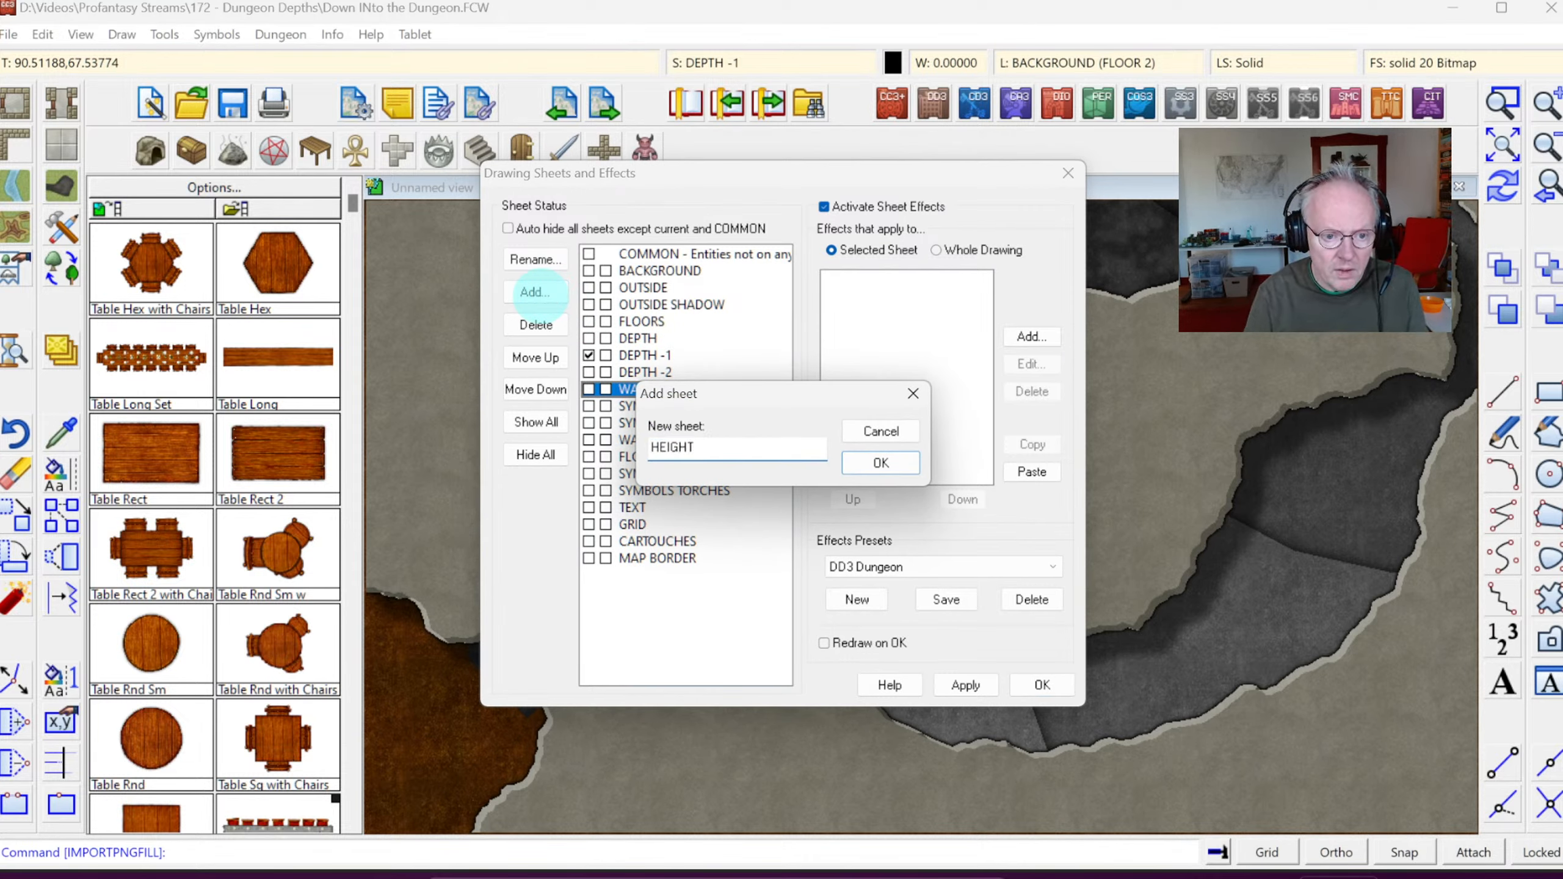
key("Return")
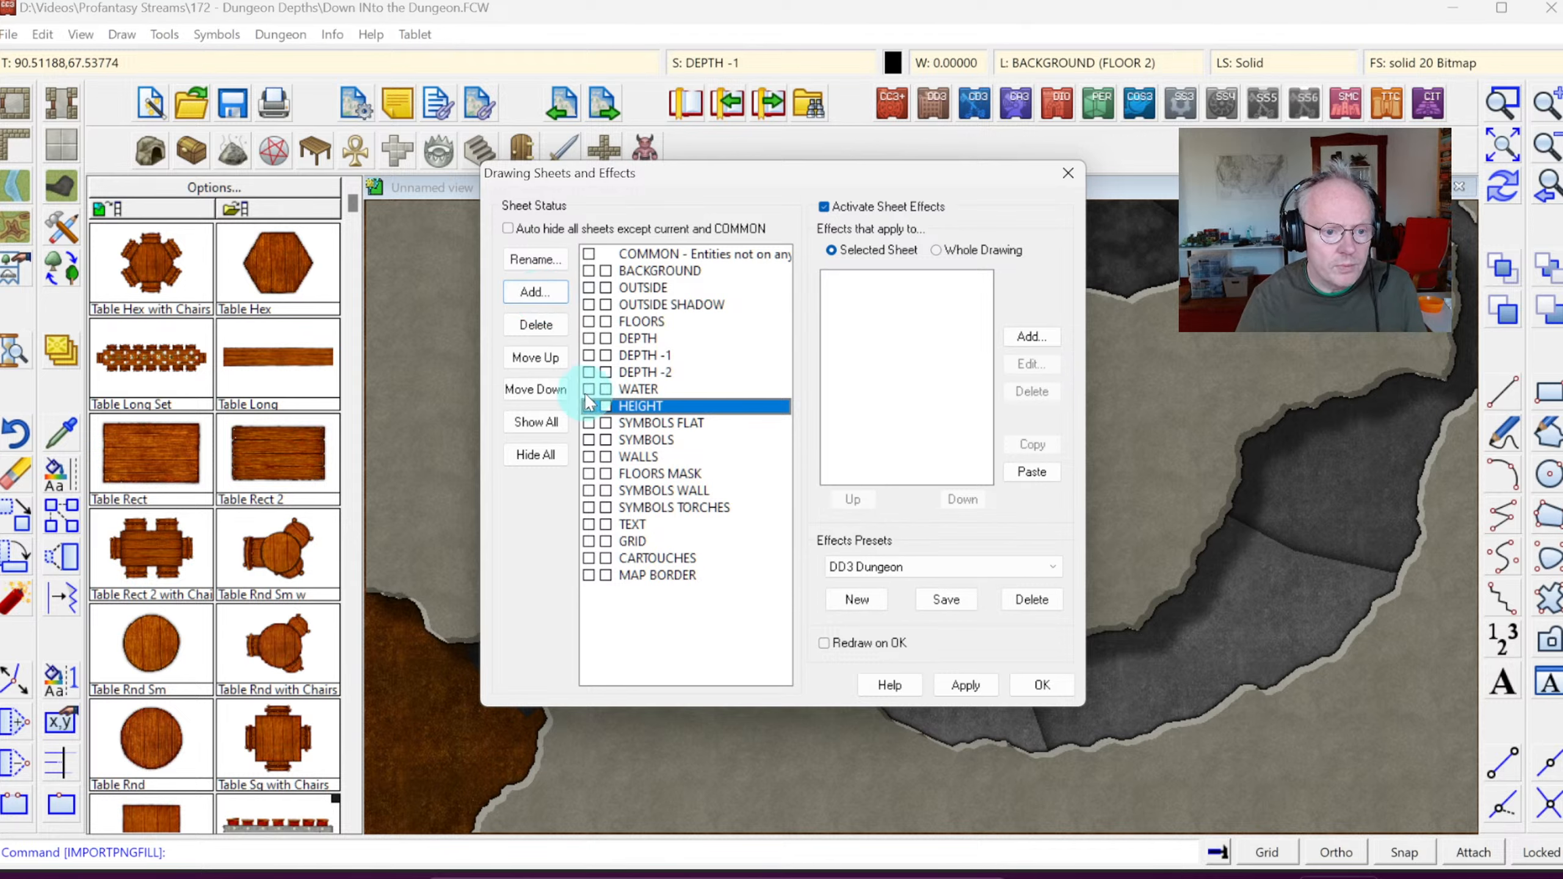
left_click(535, 357)
left_click(533, 292)
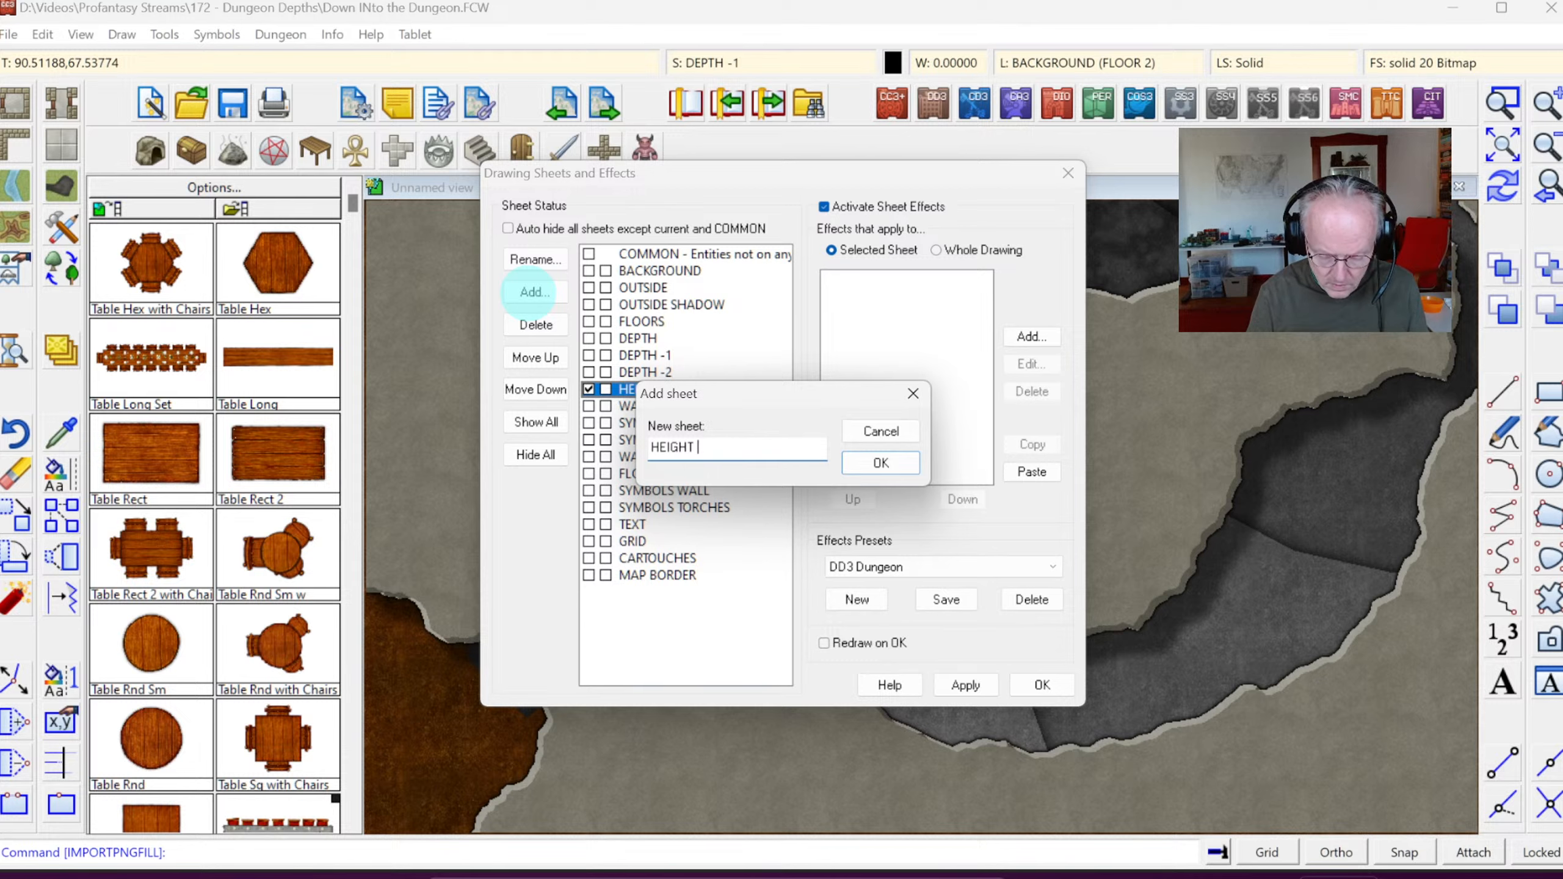
type("+1")
key("Return")
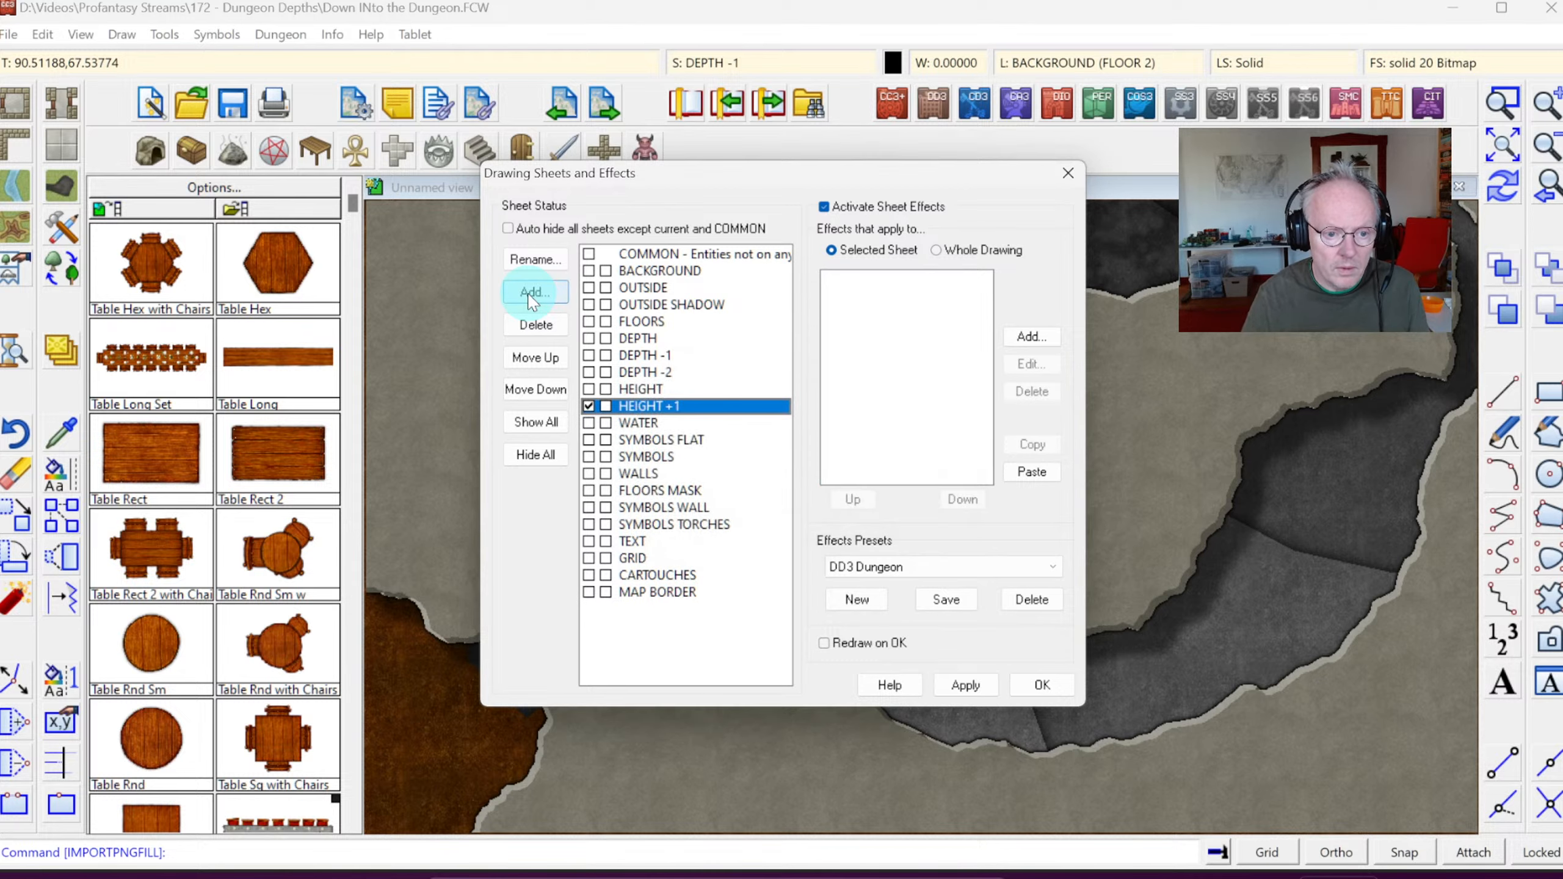
left_click(532, 292)
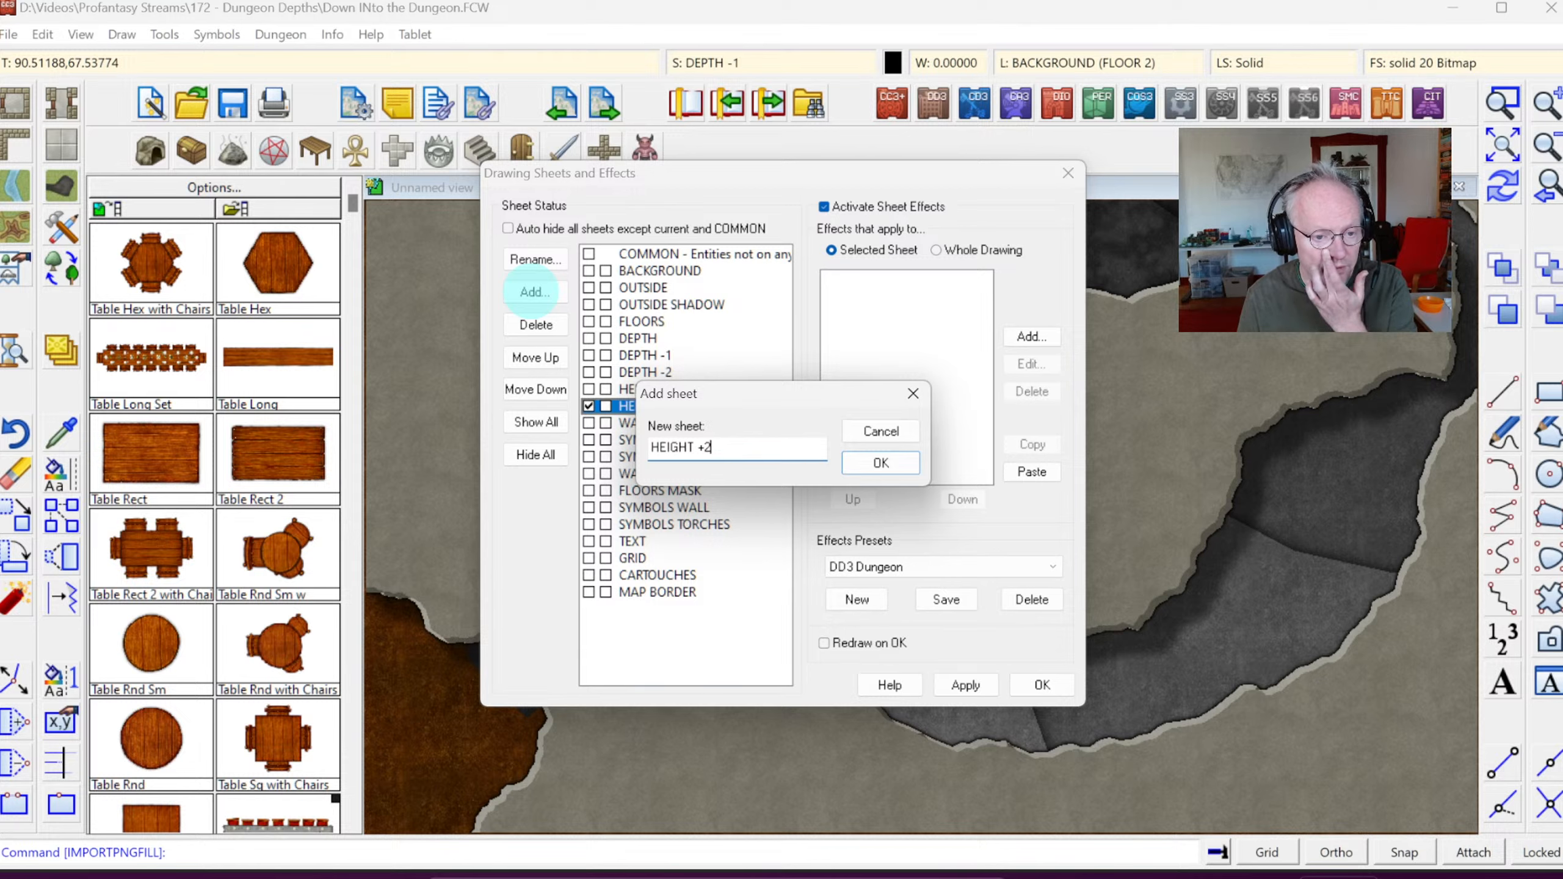
key("Return")
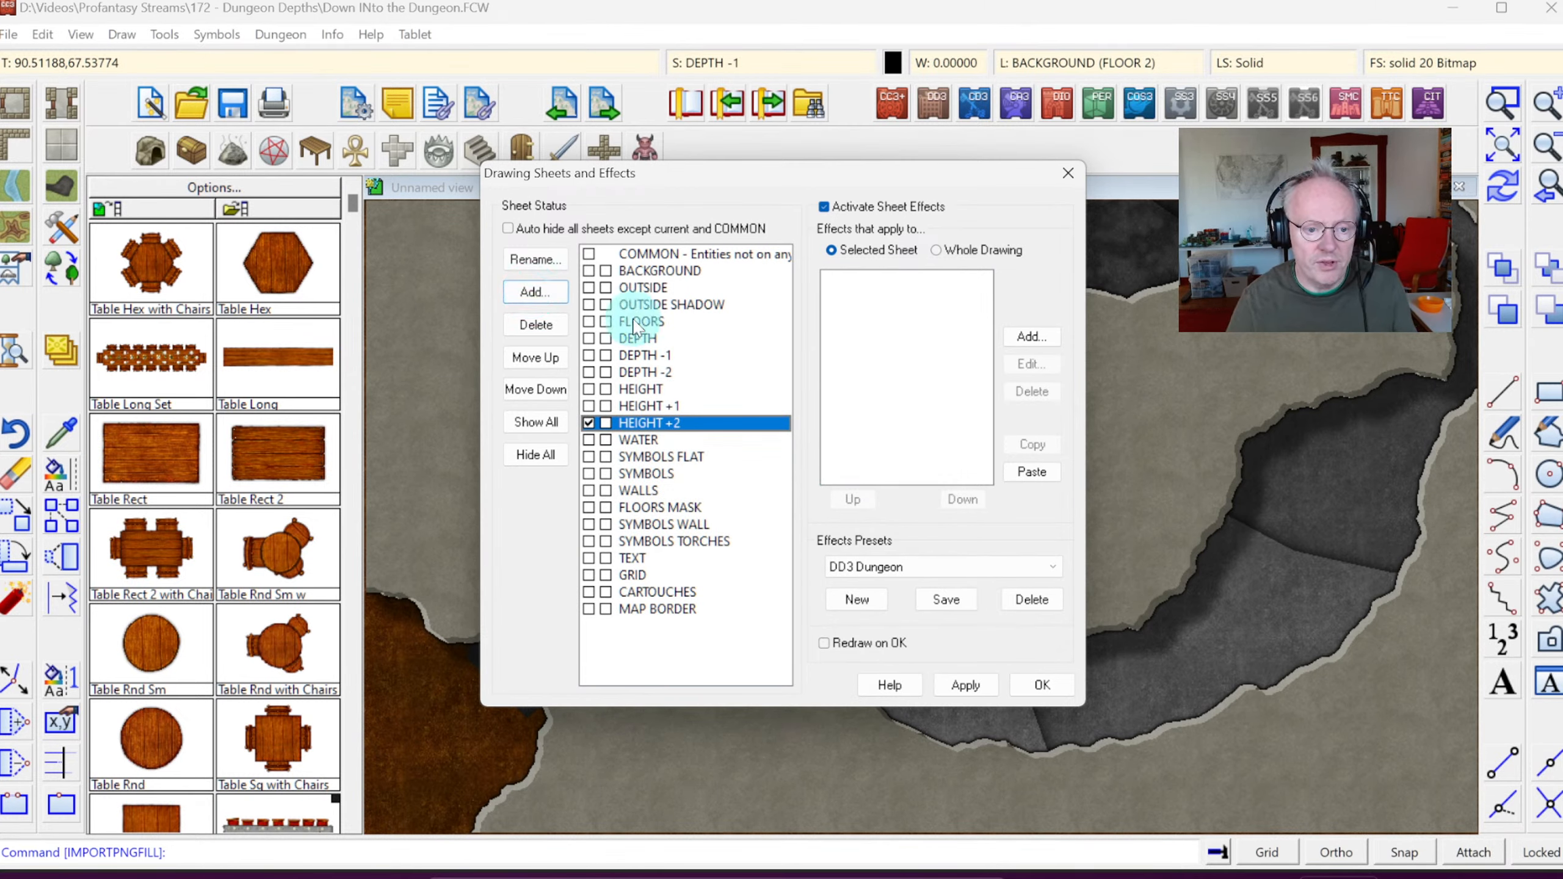
Step: Copy the Glow effect from the DEPTH sheet to the HEIGHT sheet, with the glow in Outside mode and a blur radius of 2 map units
left_click(650, 369)
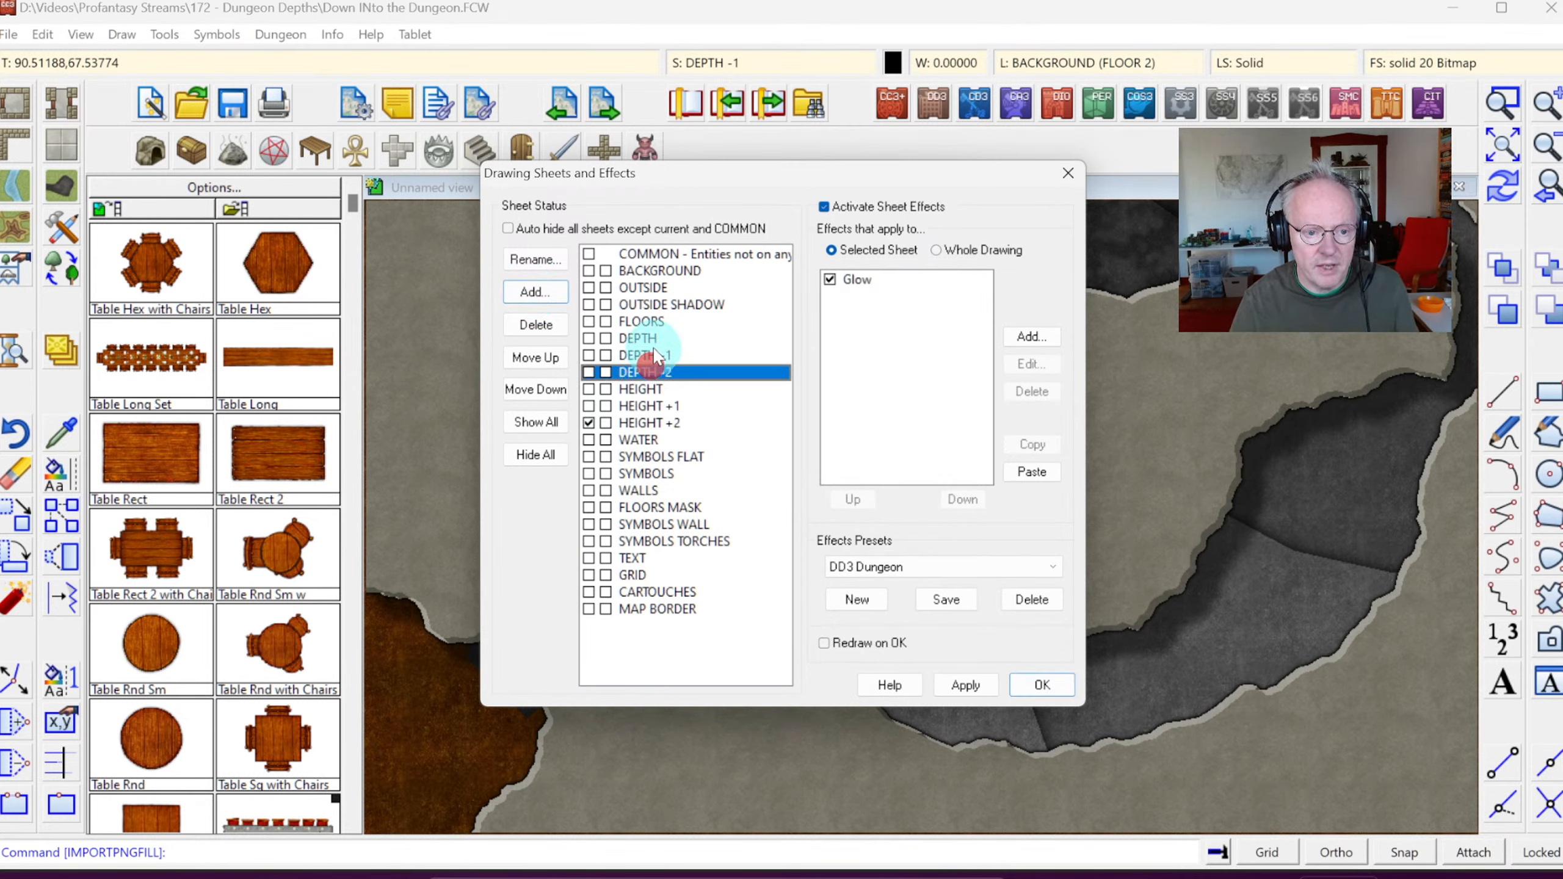
left_click(649, 356)
left_click(645, 336)
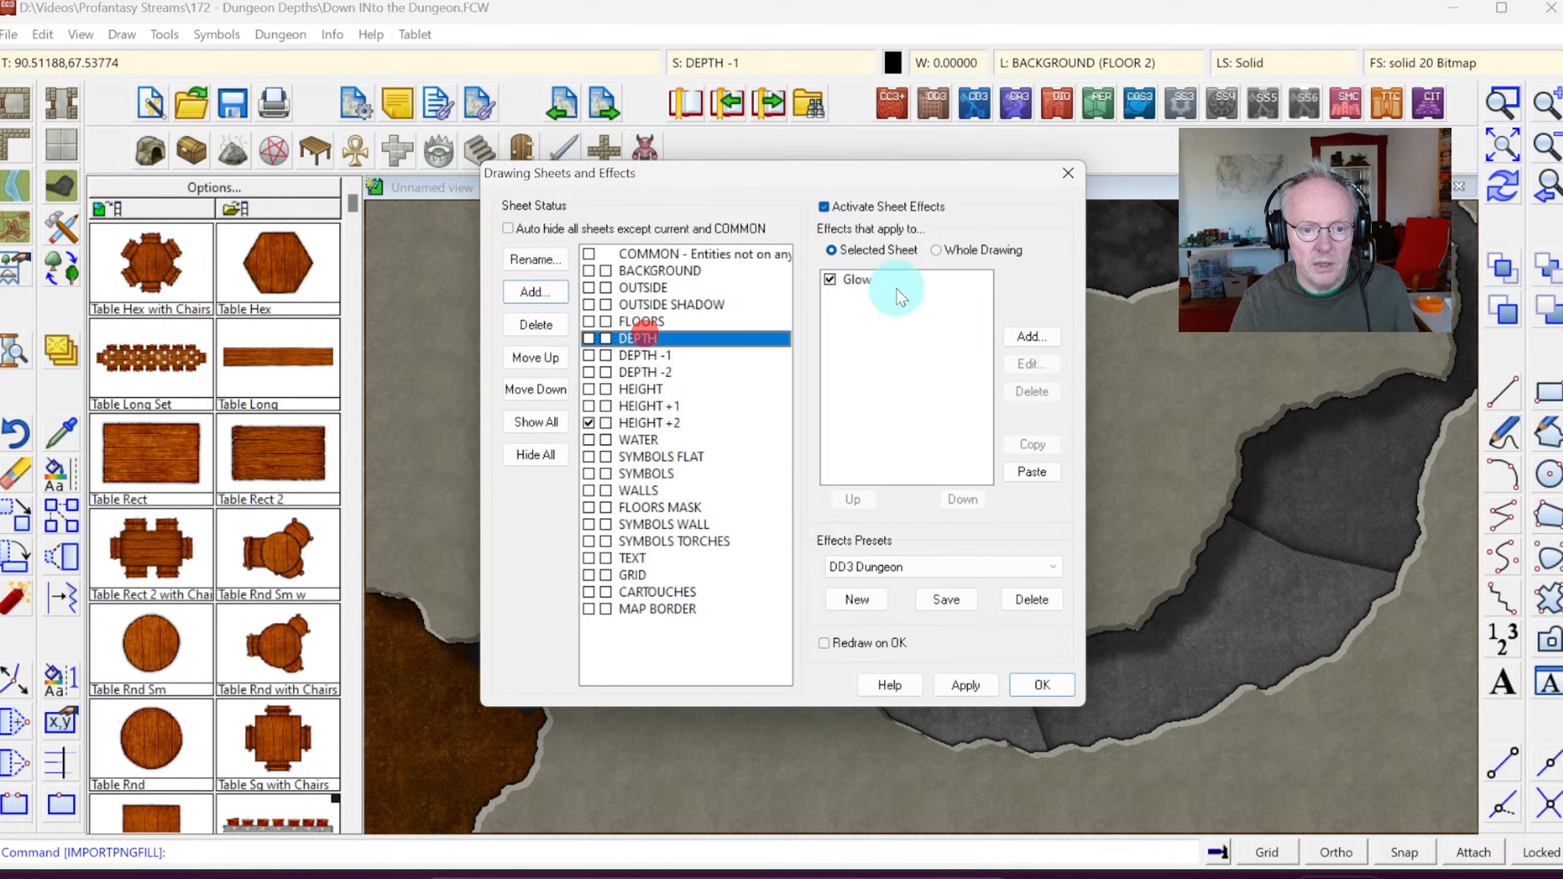
left_click(859, 279)
left_click(1032, 447)
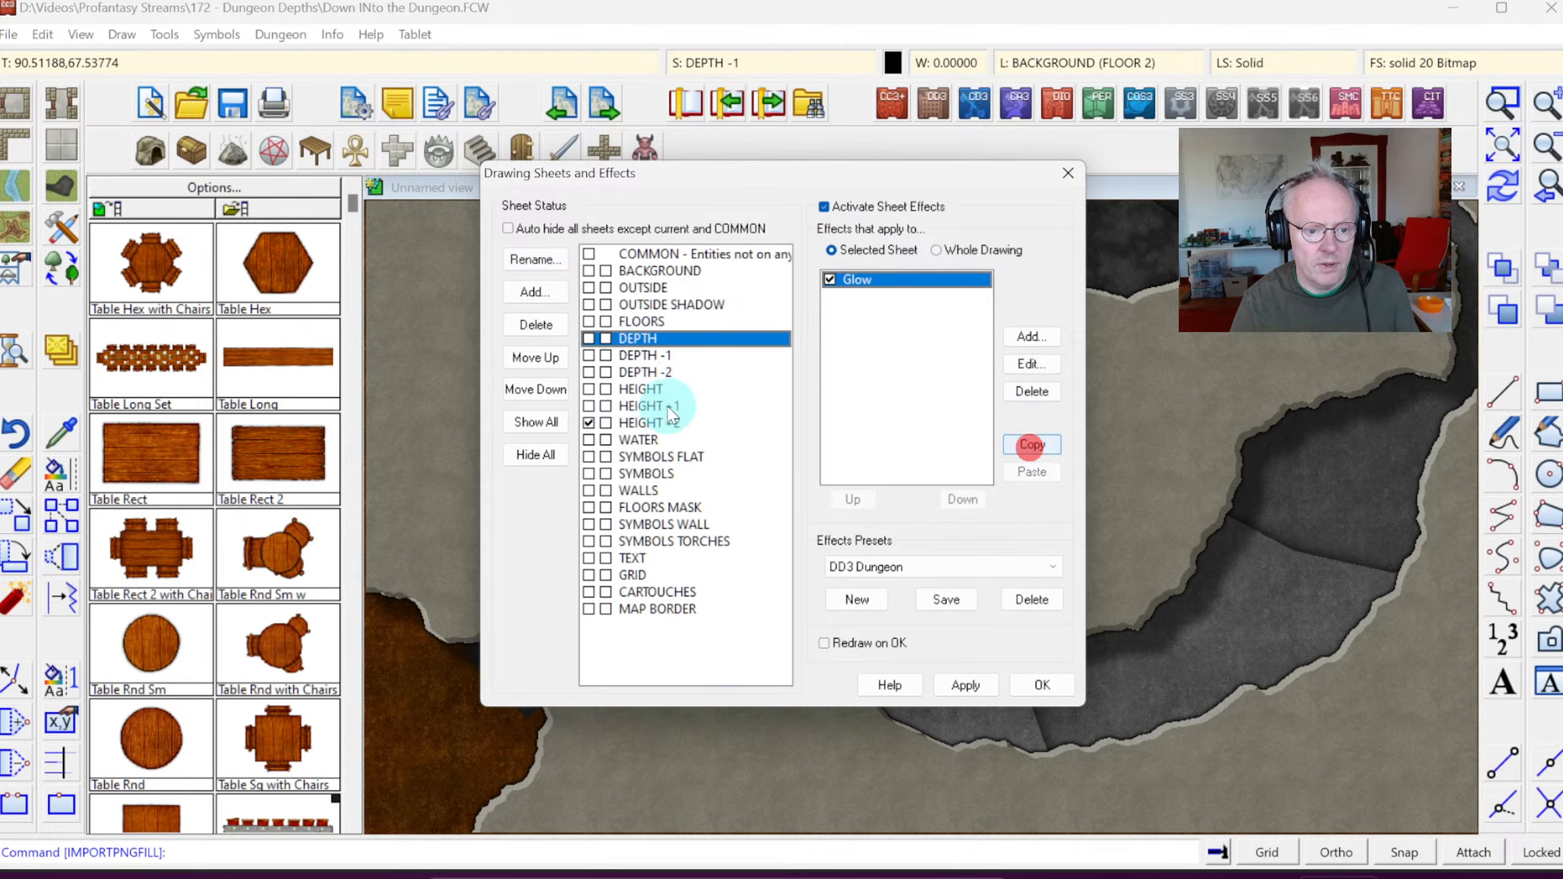
left_click(641, 389)
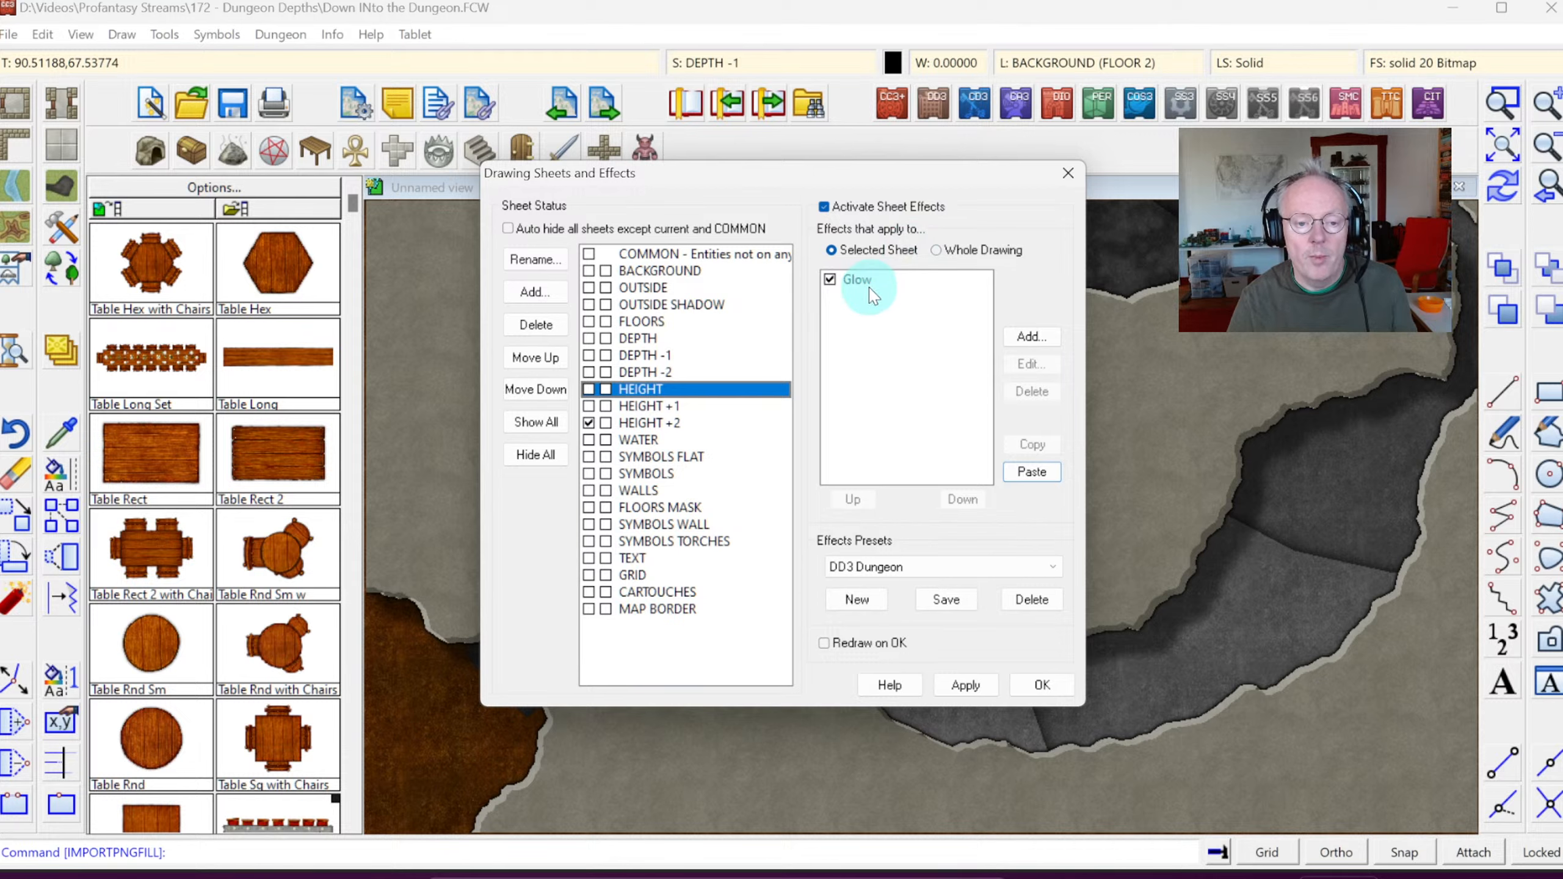
left_click(852, 282)
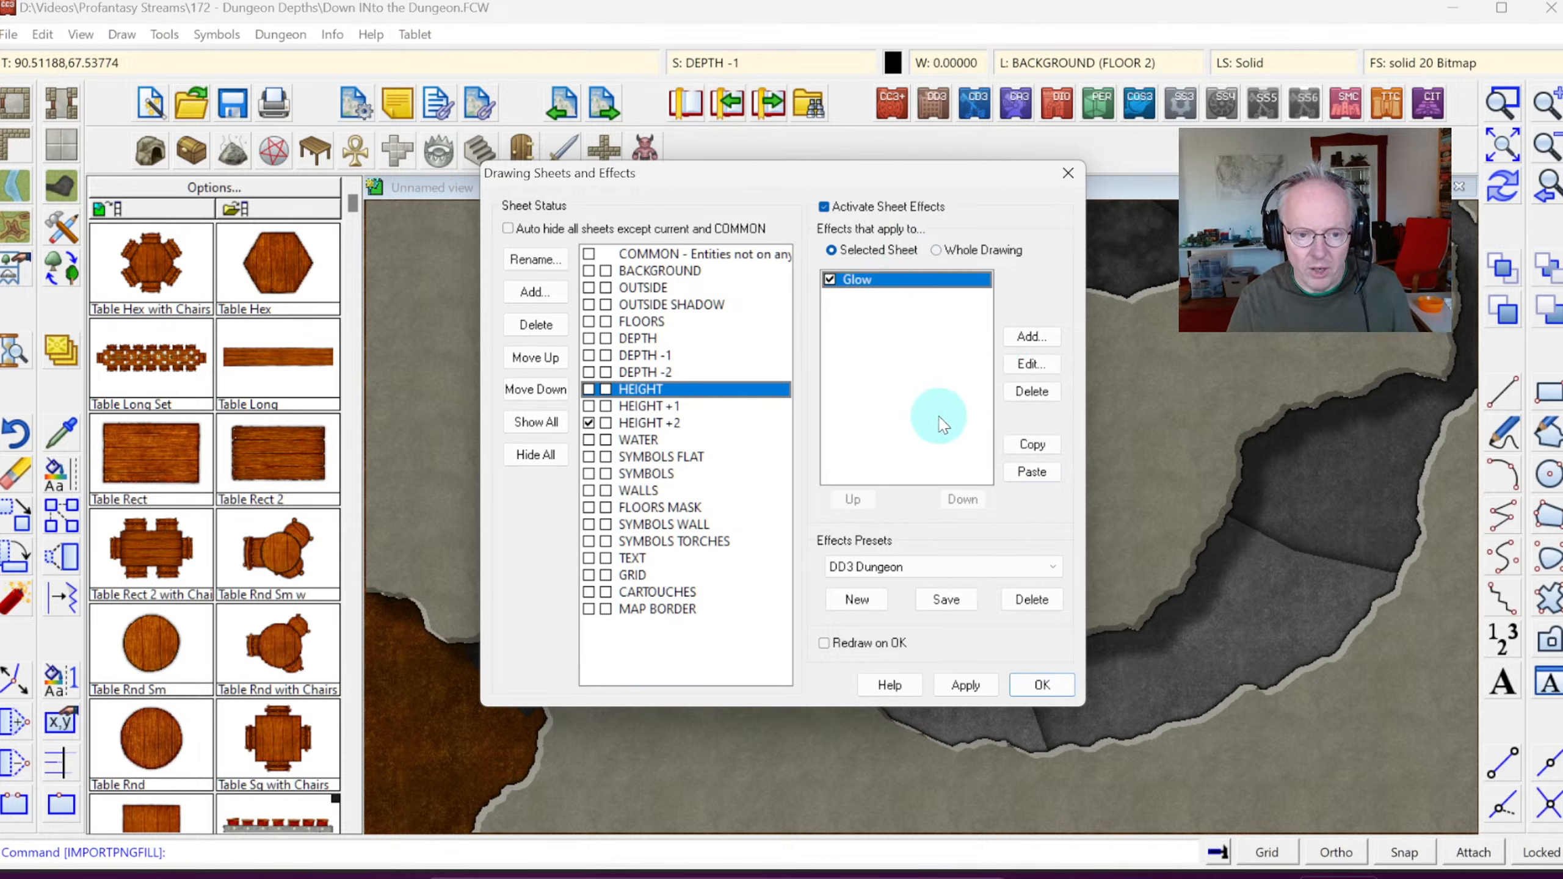
left_click(1030, 368)
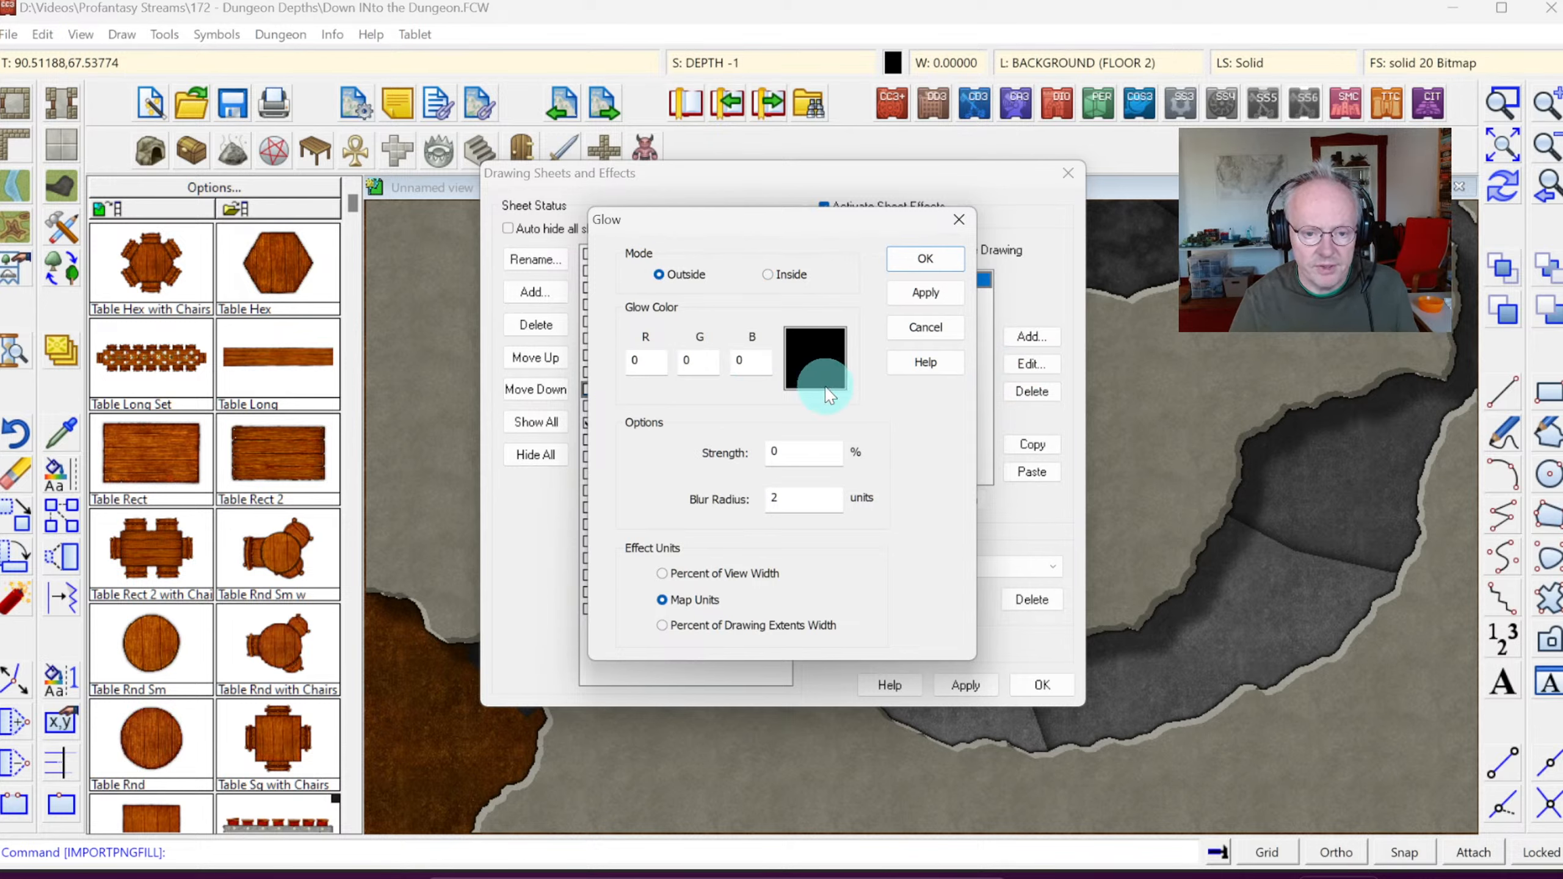
left_click(907, 264)
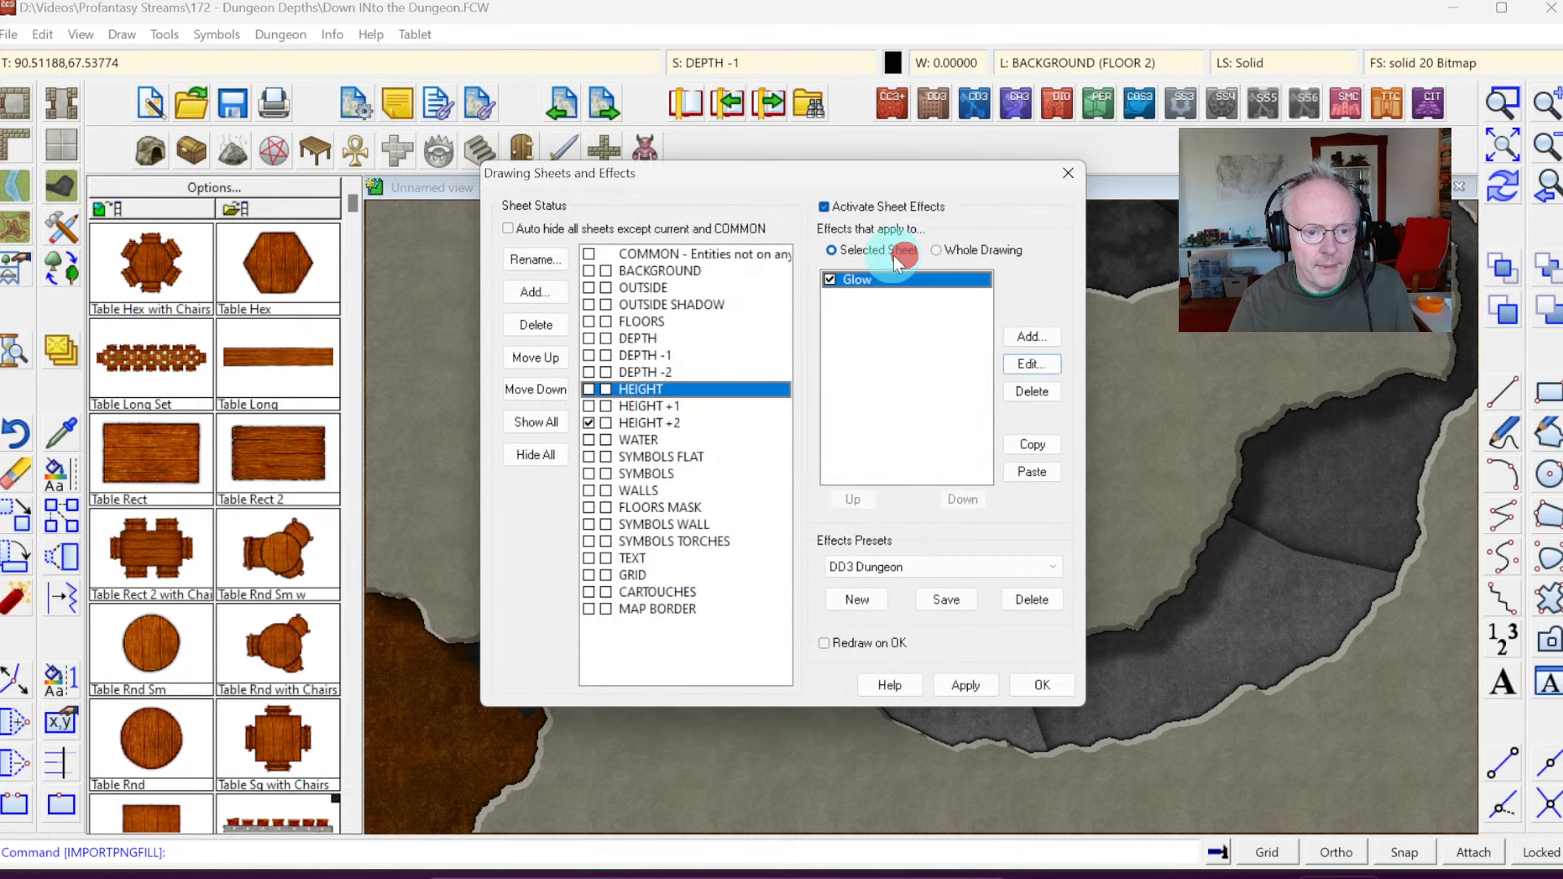
Step: Copy the HEIGHT sheet's Glow effect to HEIGHT +1 and HEIGHT +2, and make HEIGHT the current sheet
left_click(1038, 445)
left_click(714, 406)
left_click(1032, 472)
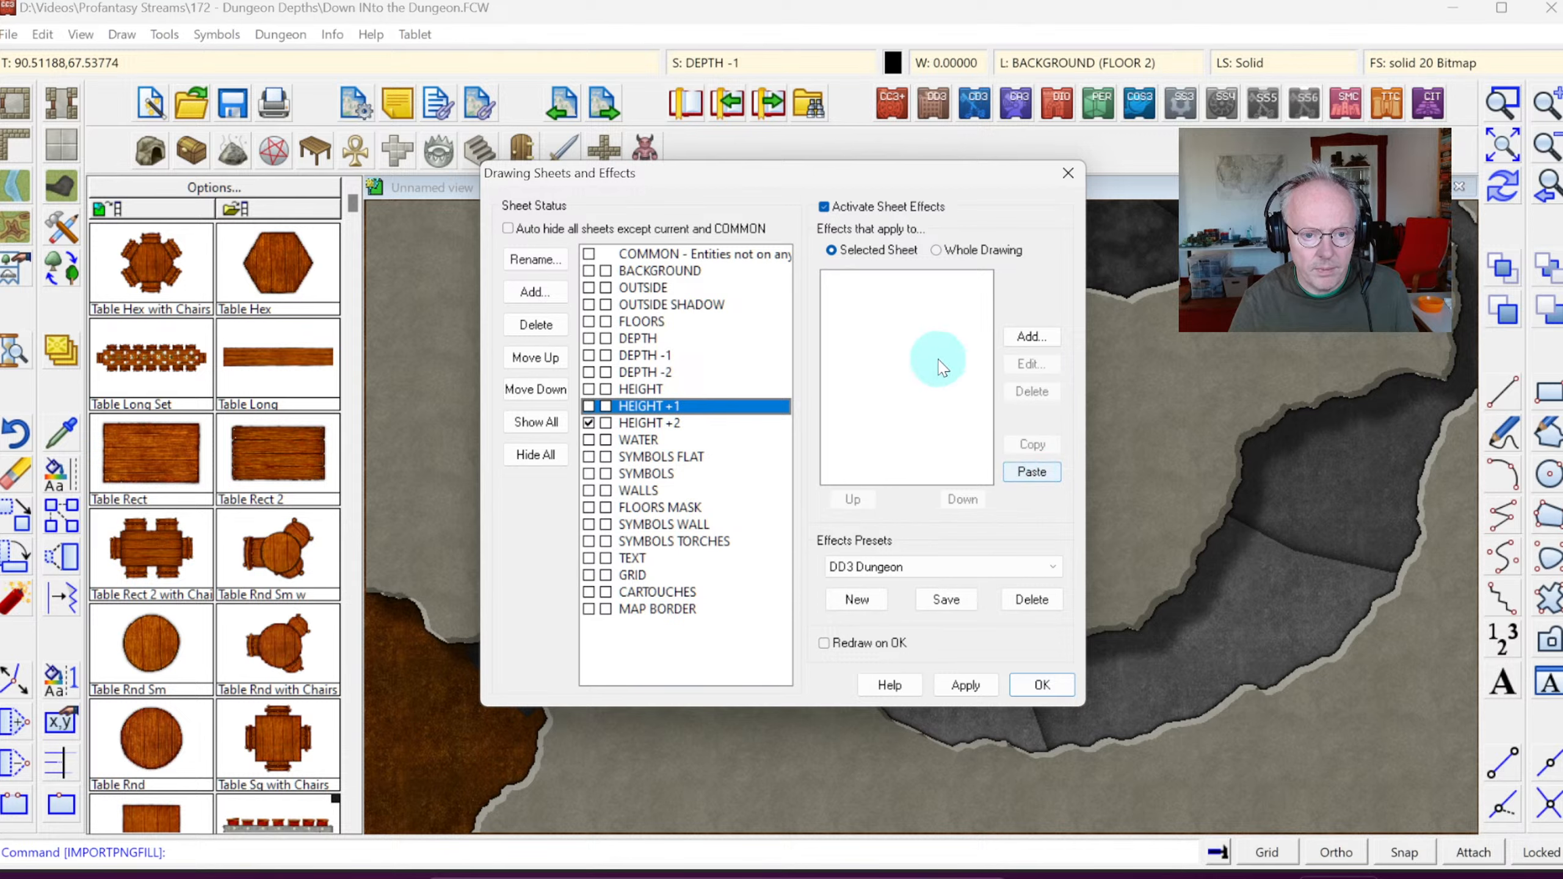
left_click(1046, 473)
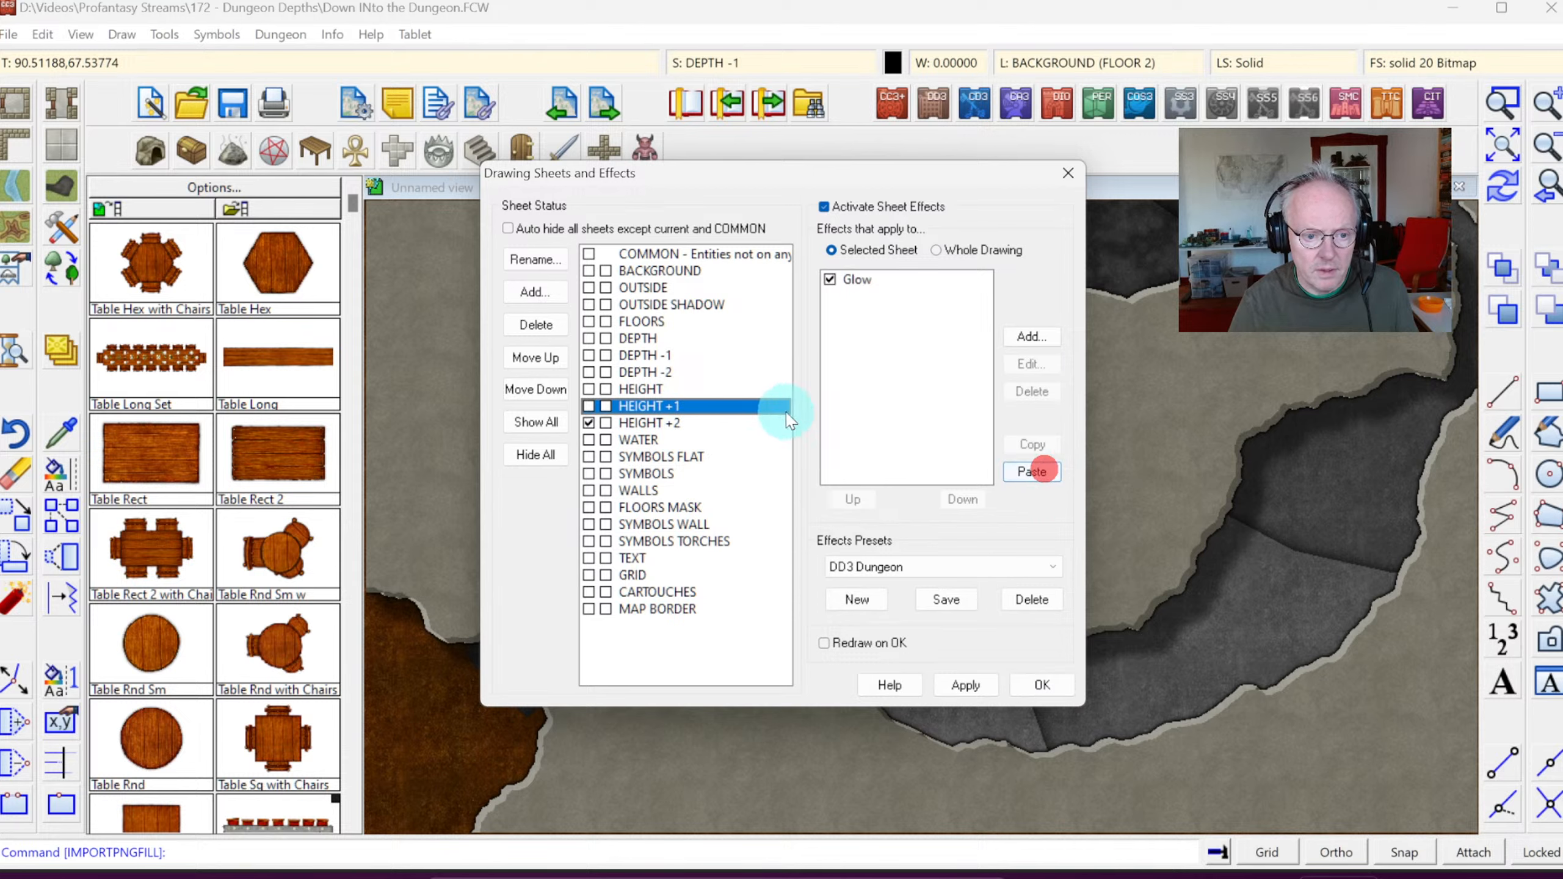
left_click(726, 423)
left_click(1031, 472)
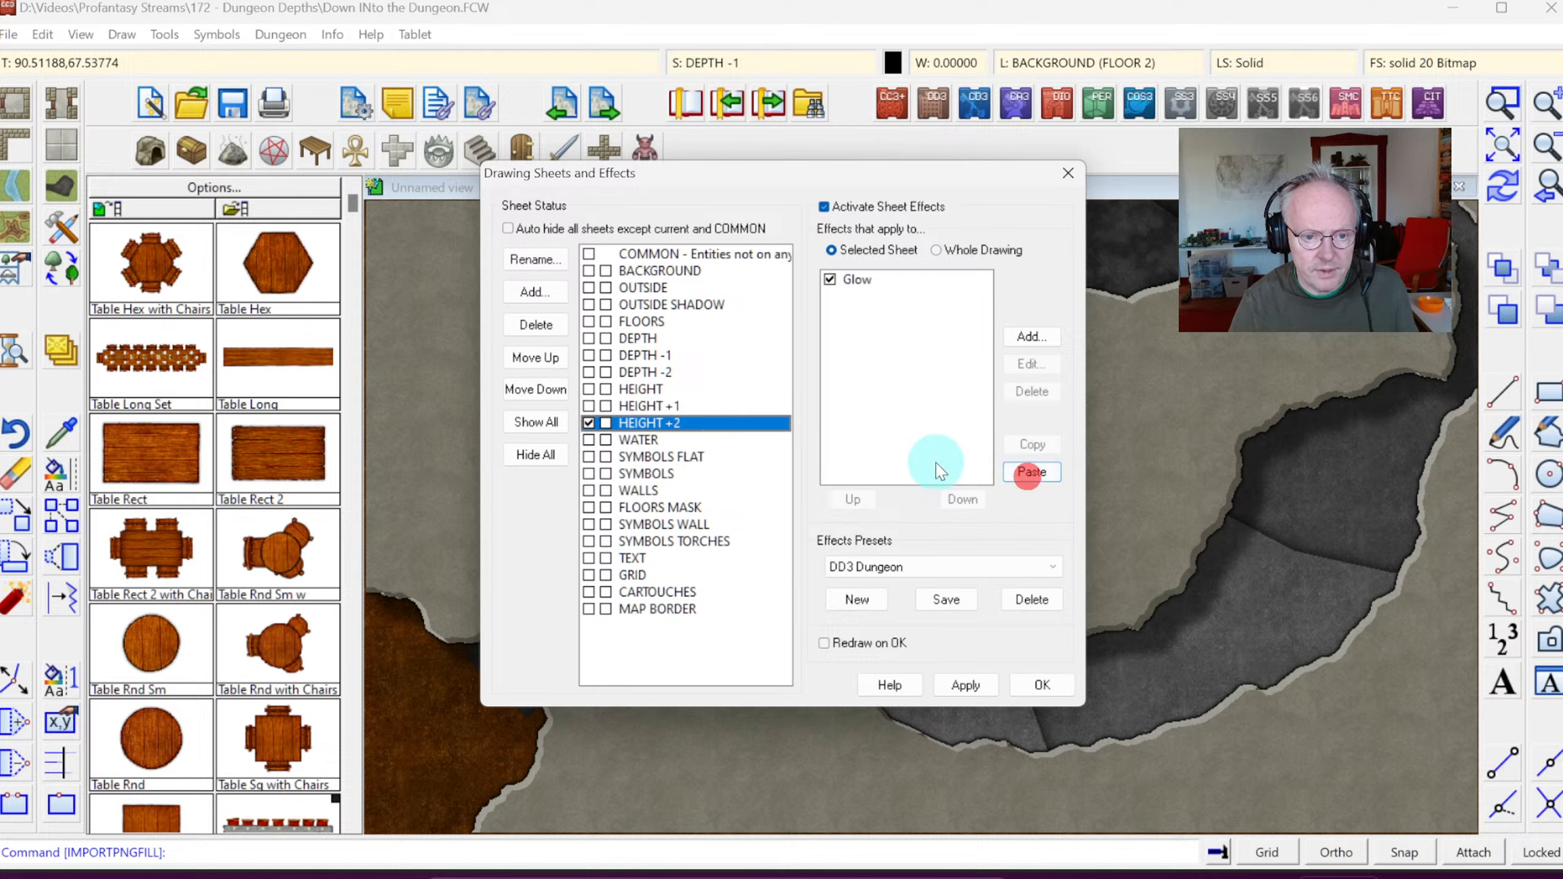
left_click(588, 390)
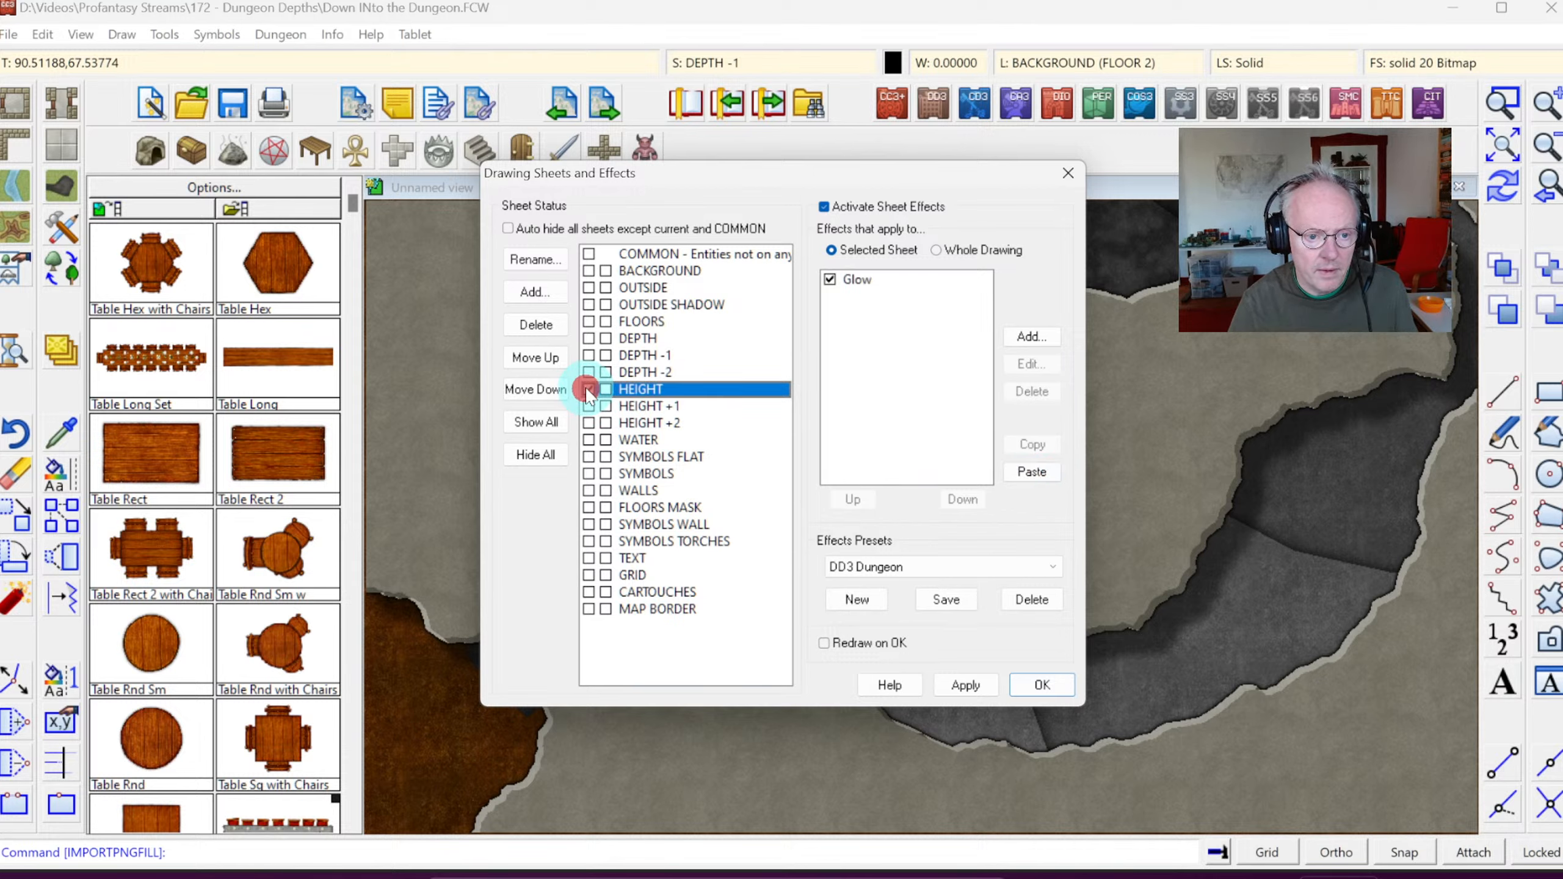
left_click(1042, 686)
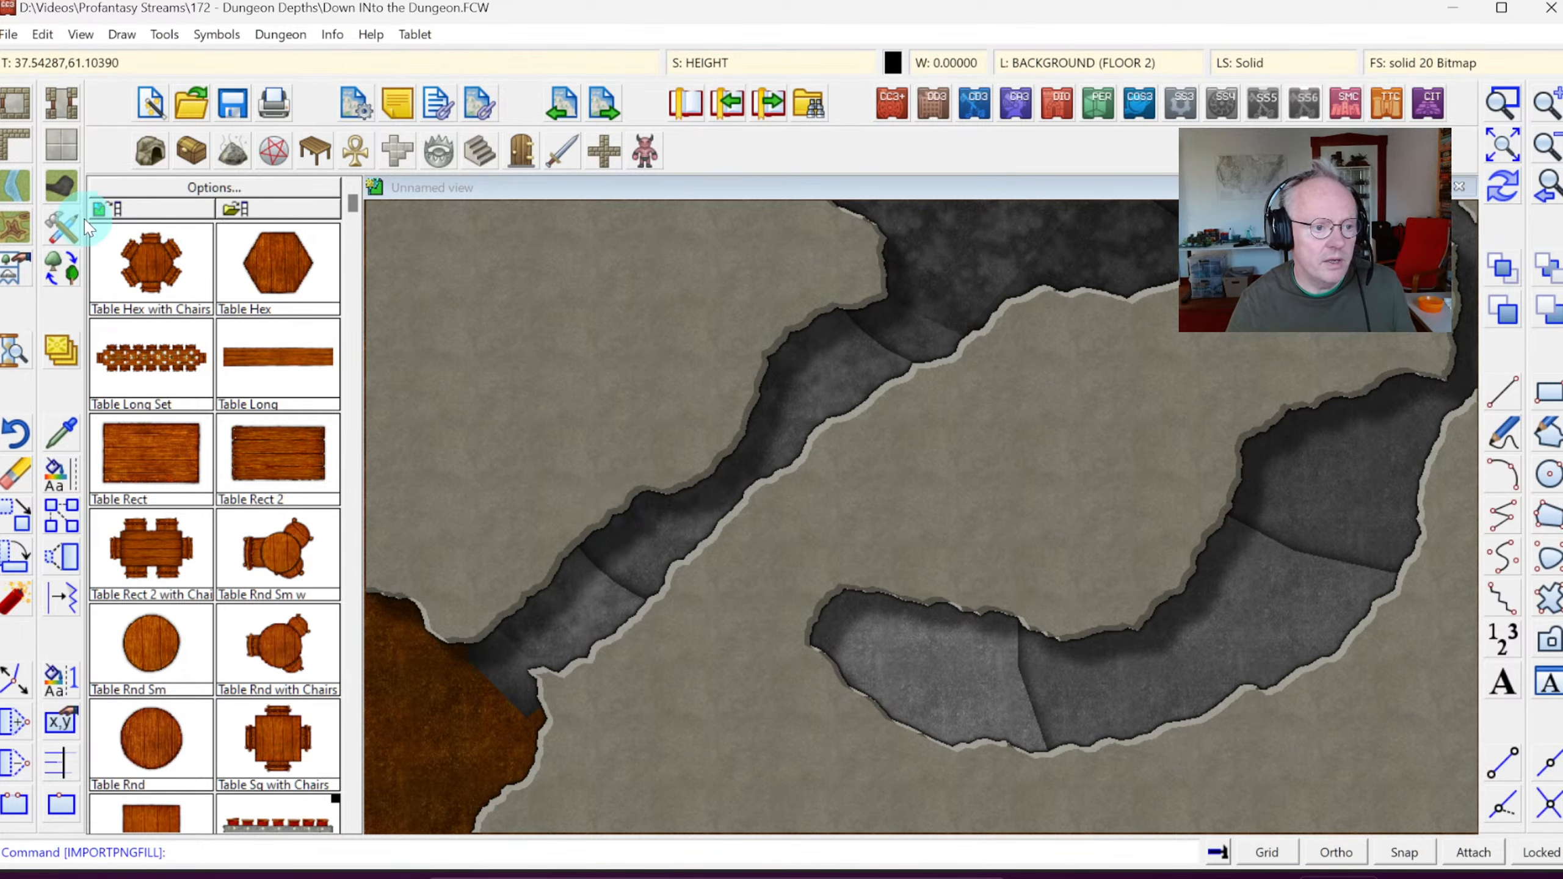
Step: Change the Floor, Higher drawing tool's fill style to solid white 20 Bitmap, save the tool and start drawing with it
left_click(66, 215)
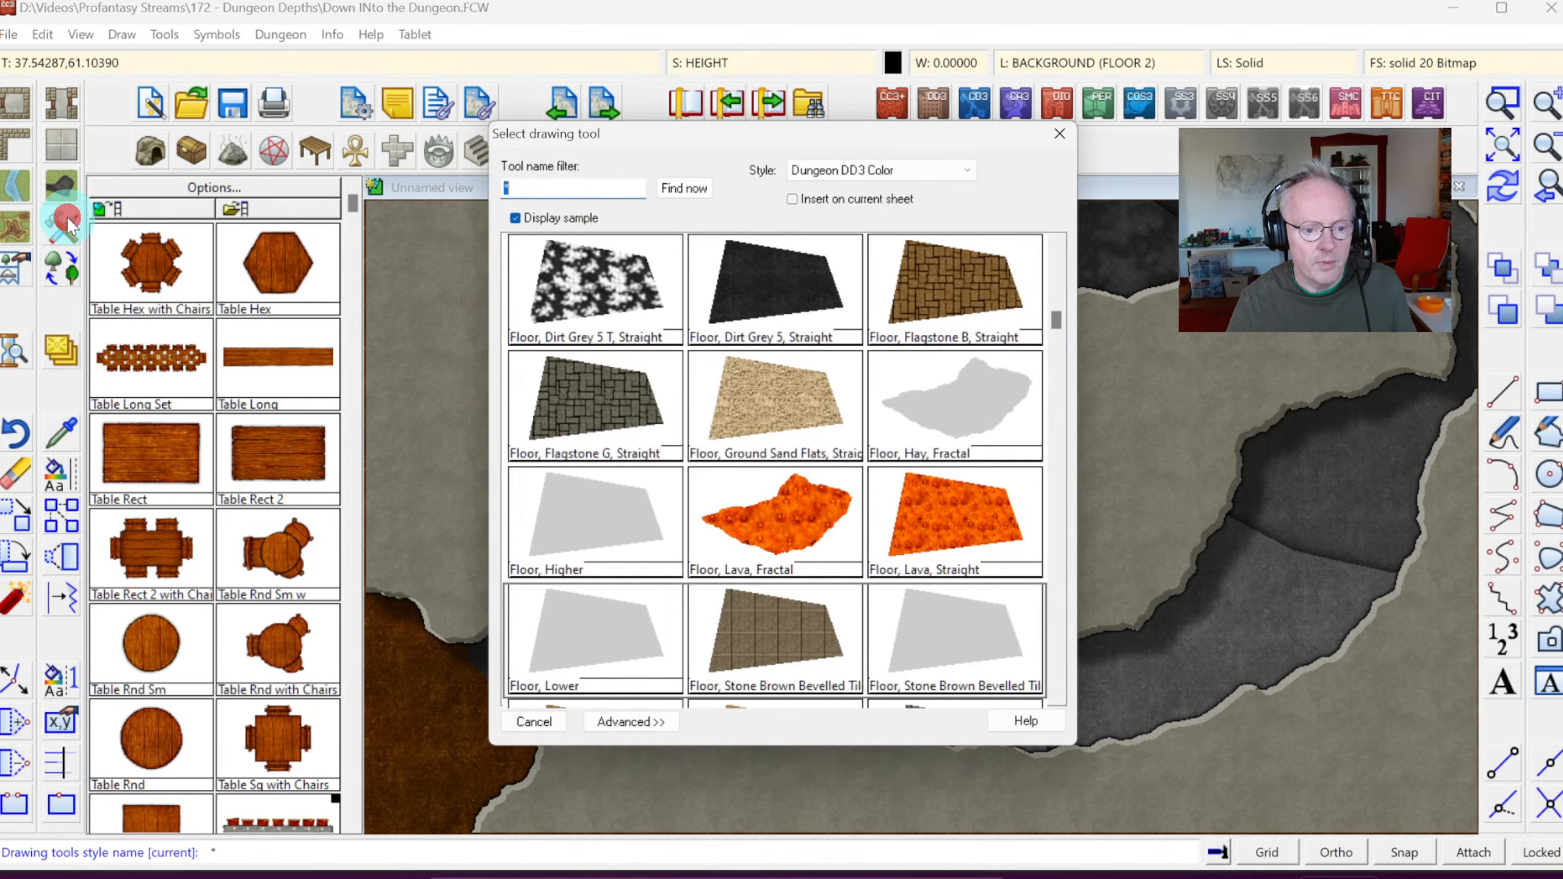
left_click(626, 724)
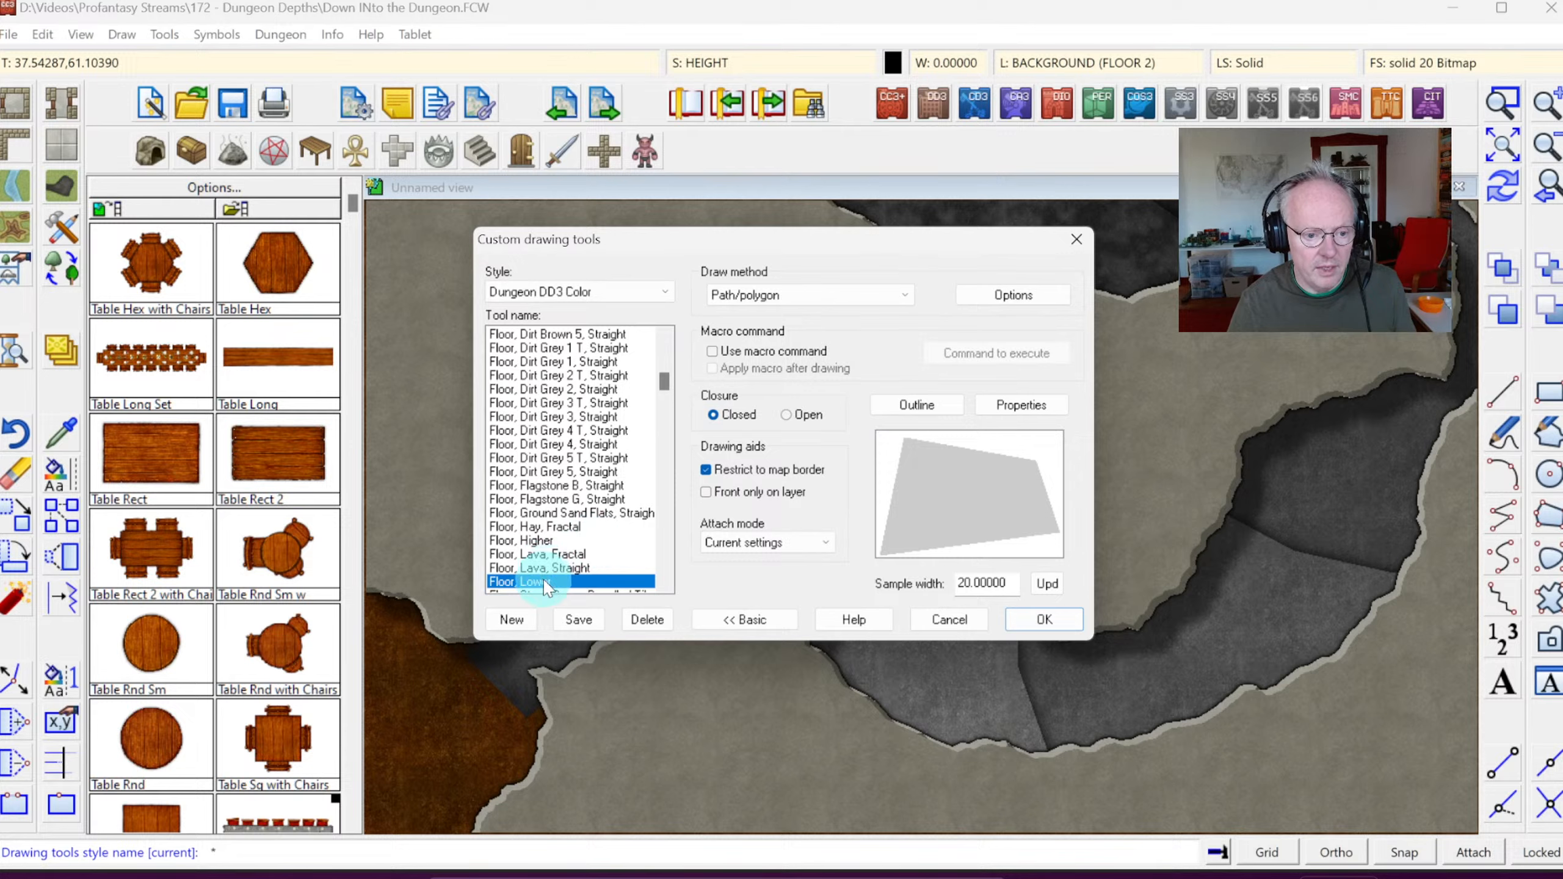
left_click(521, 539)
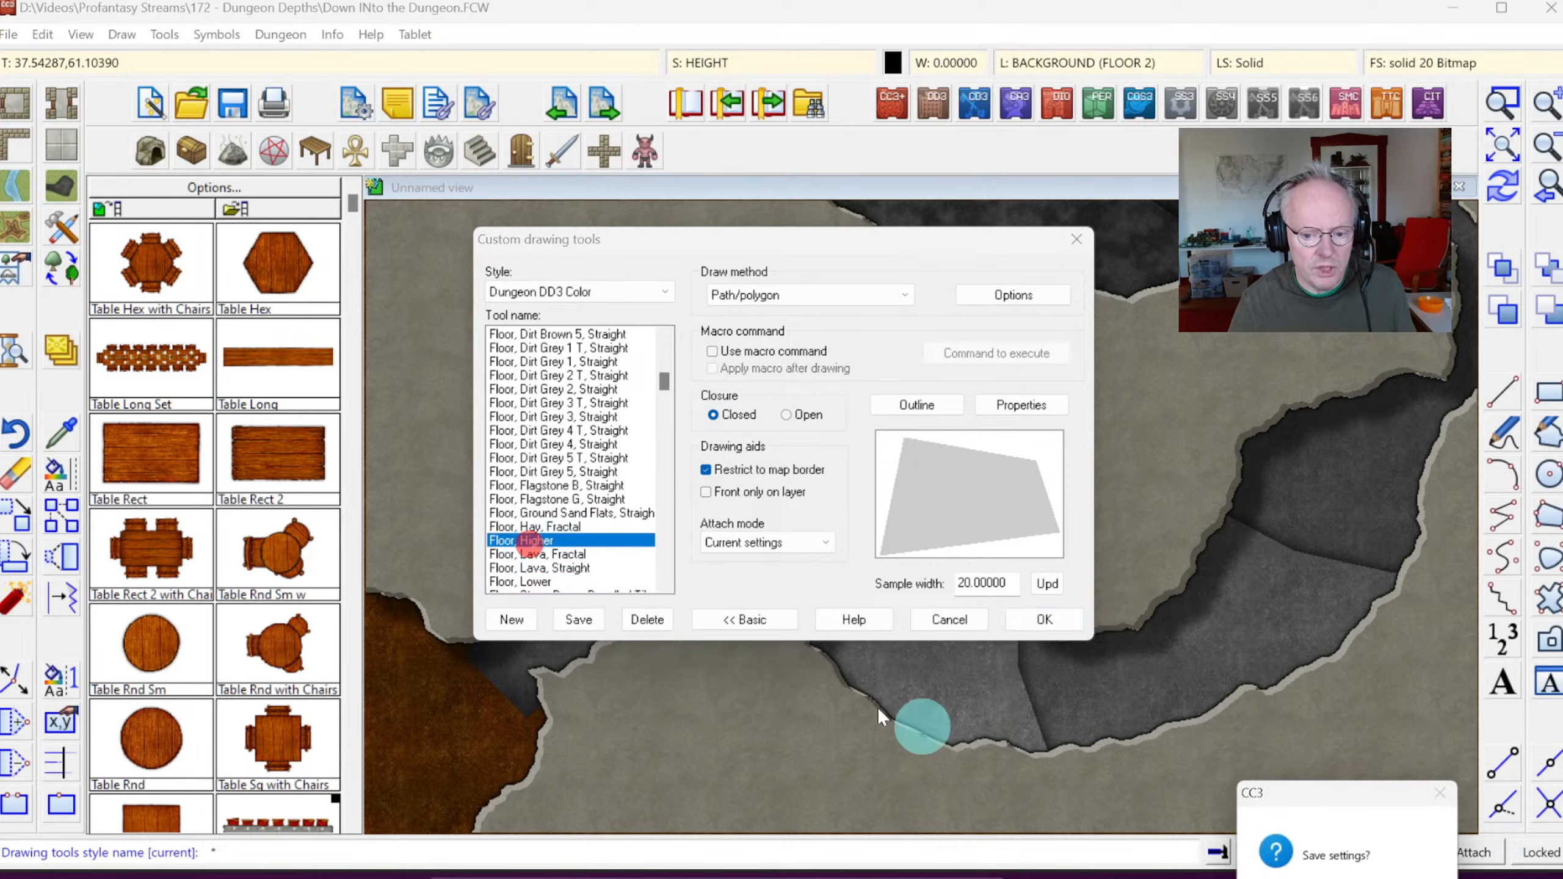
left_click(1088, 588)
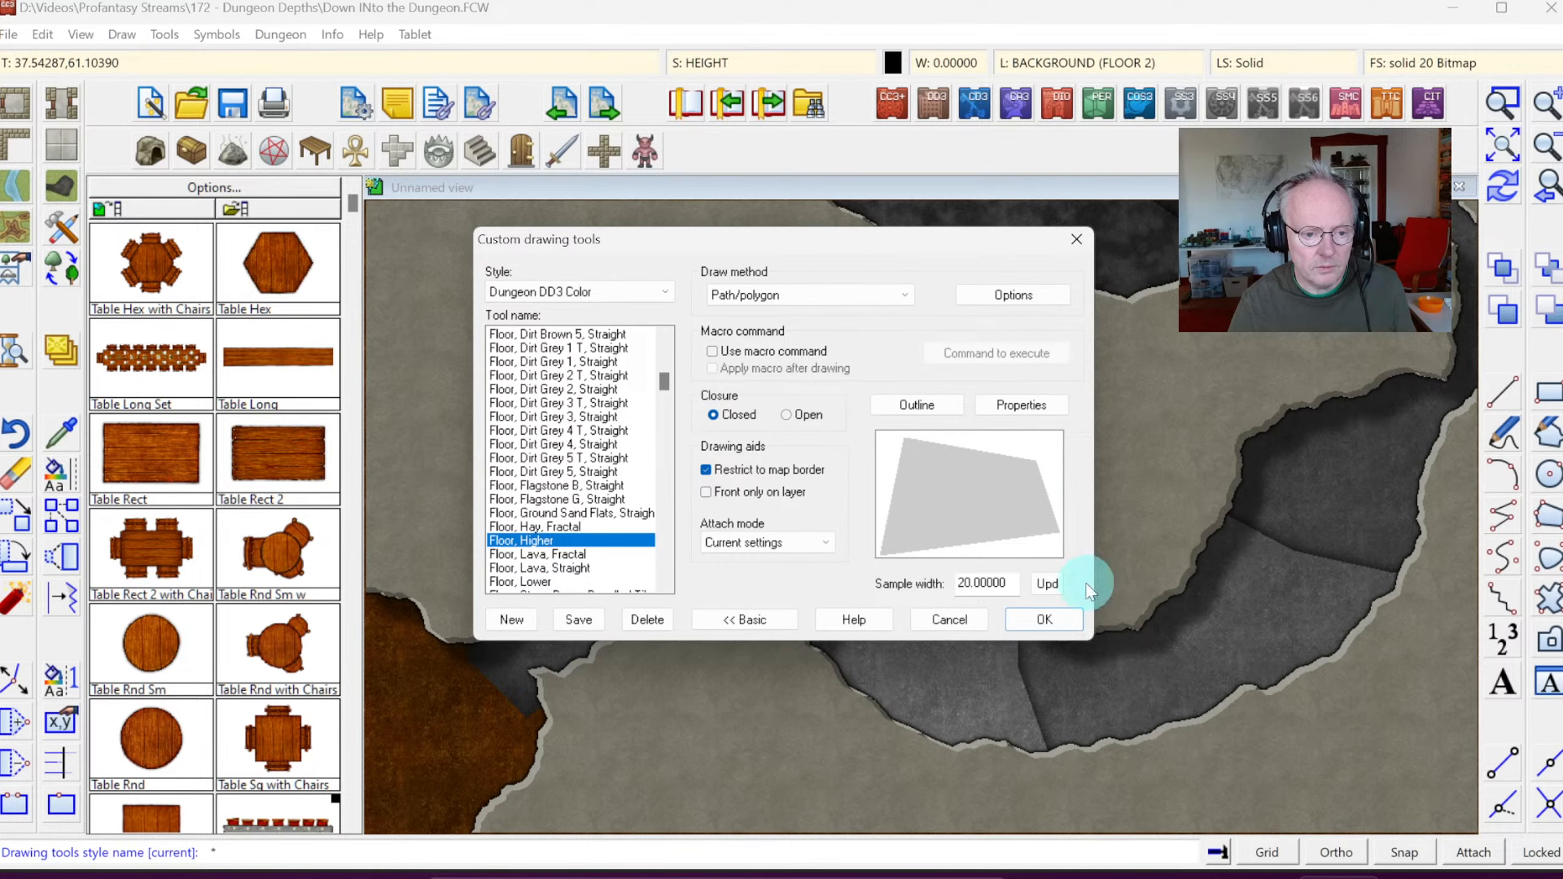
left_click(1015, 404)
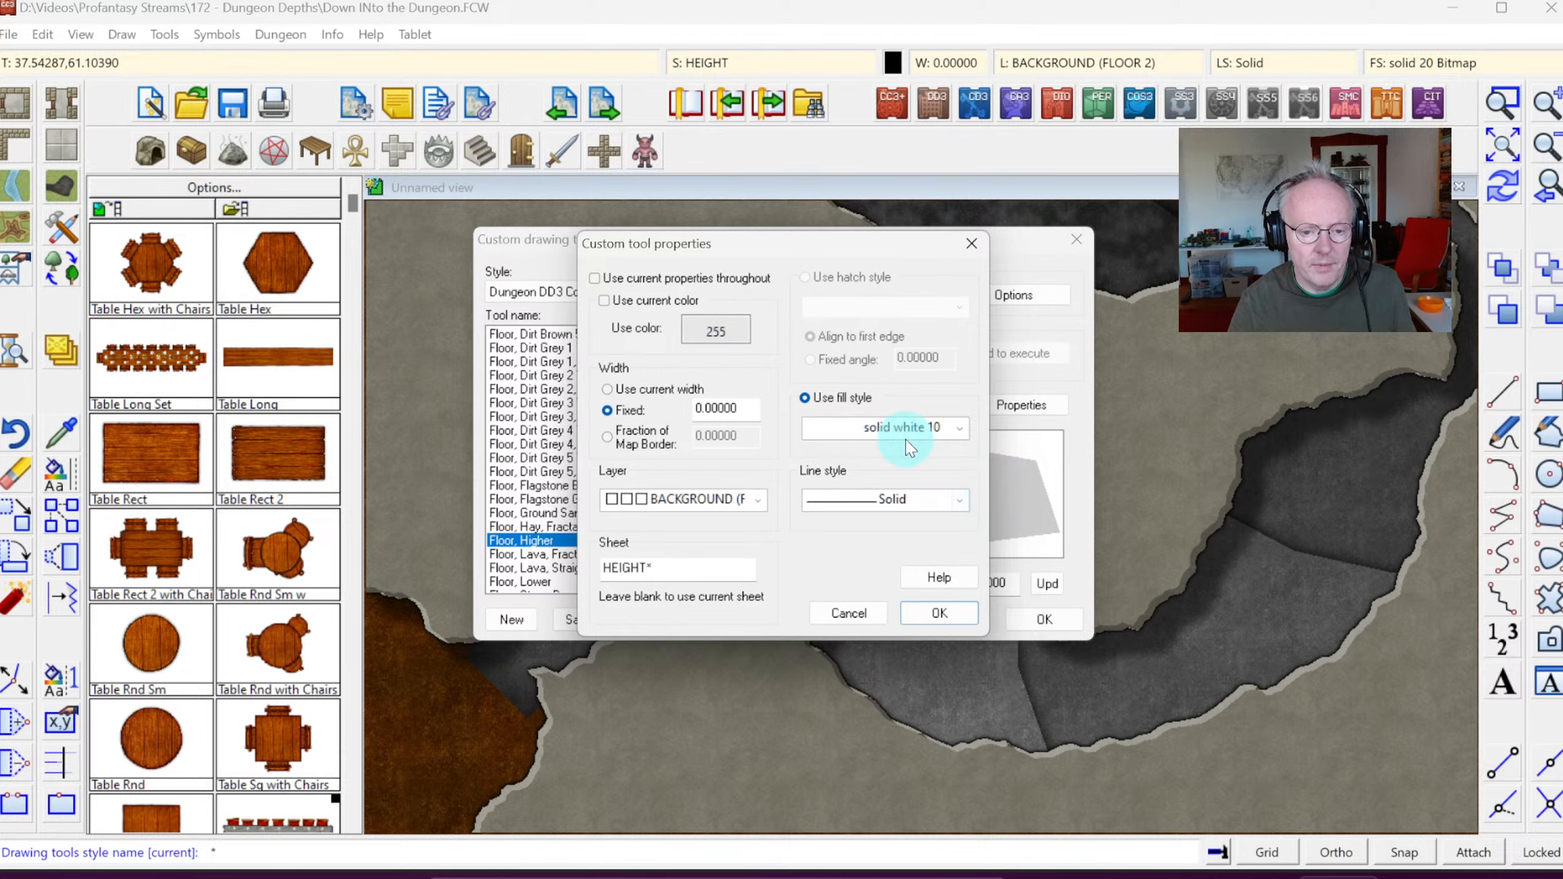
left_click(962, 429)
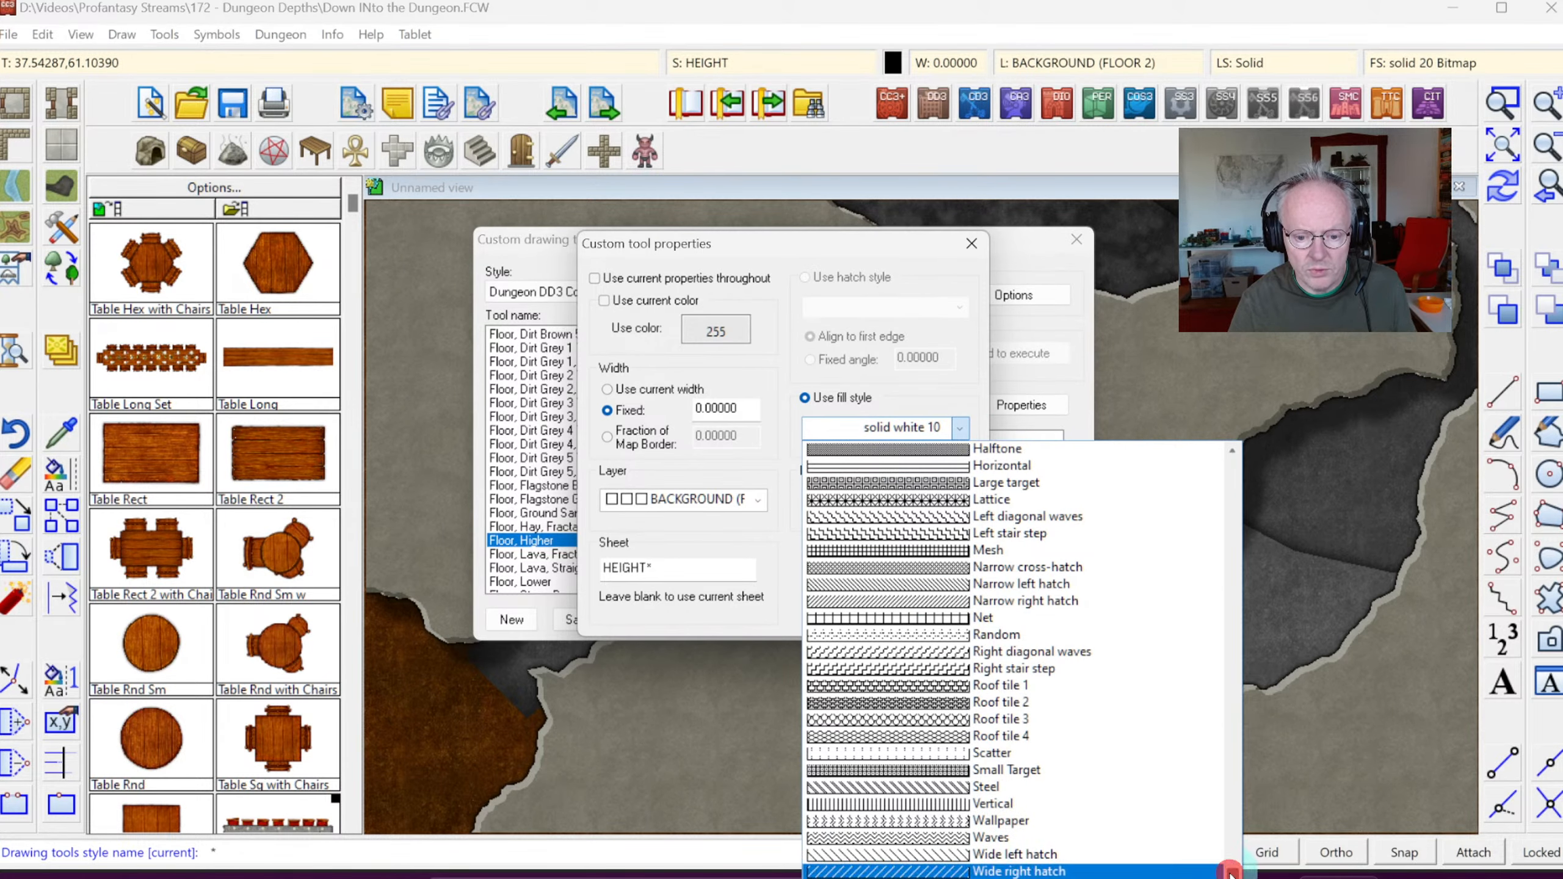
mouse_move(1231, 875)
left_mouse_down()
mouse_move(1207, 657)
mouse_move(1209, 672)
left_mouse_up()
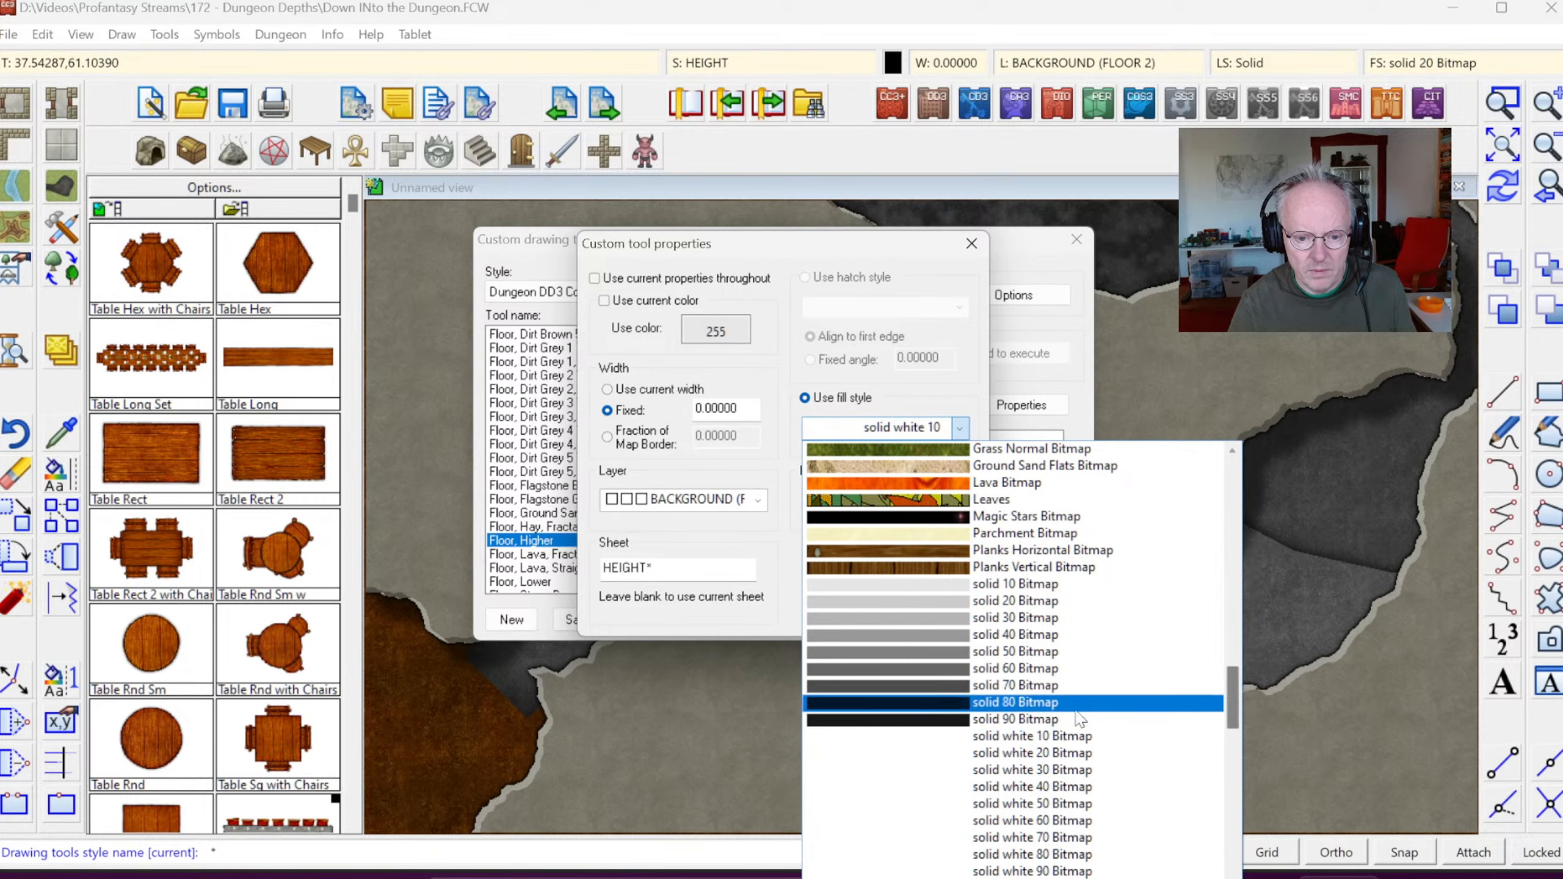
left_click(1048, 754)
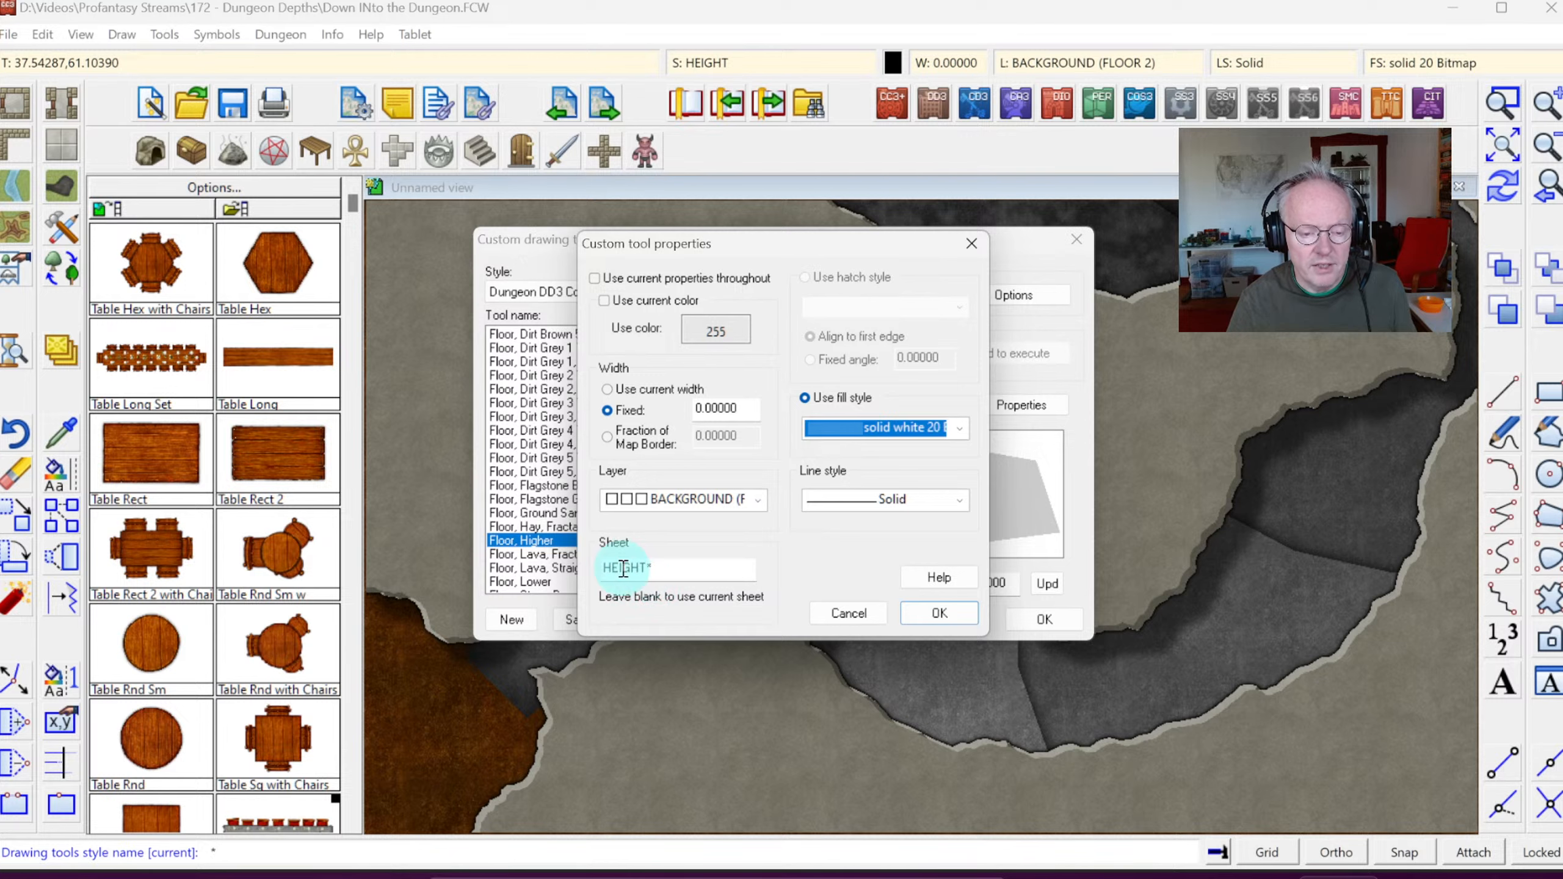
left_click(960, 606)
left_click(1044, 619)
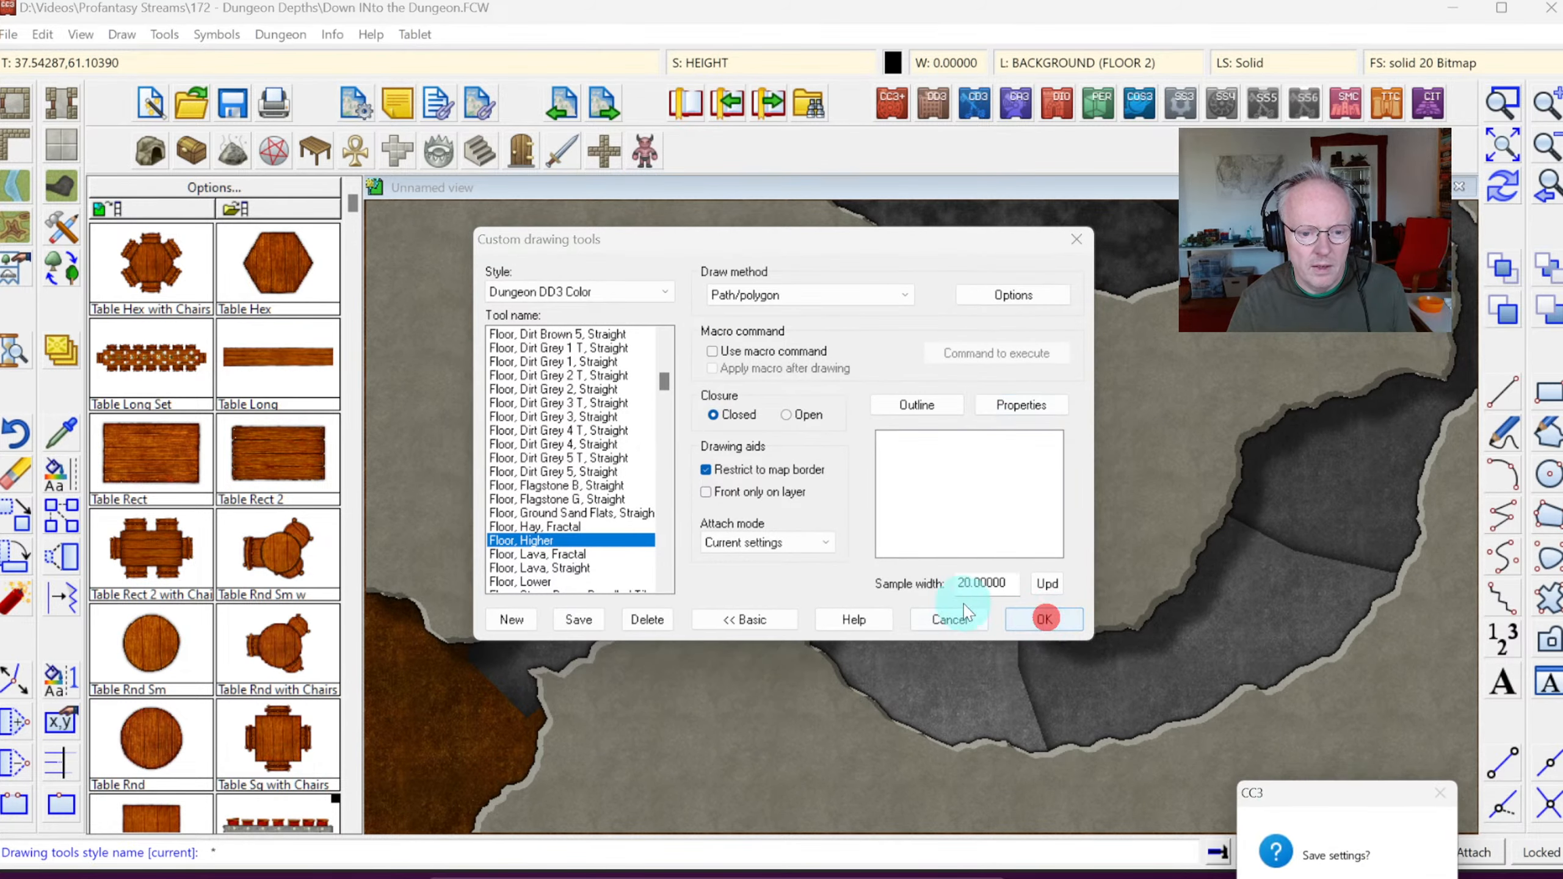
key("Return")
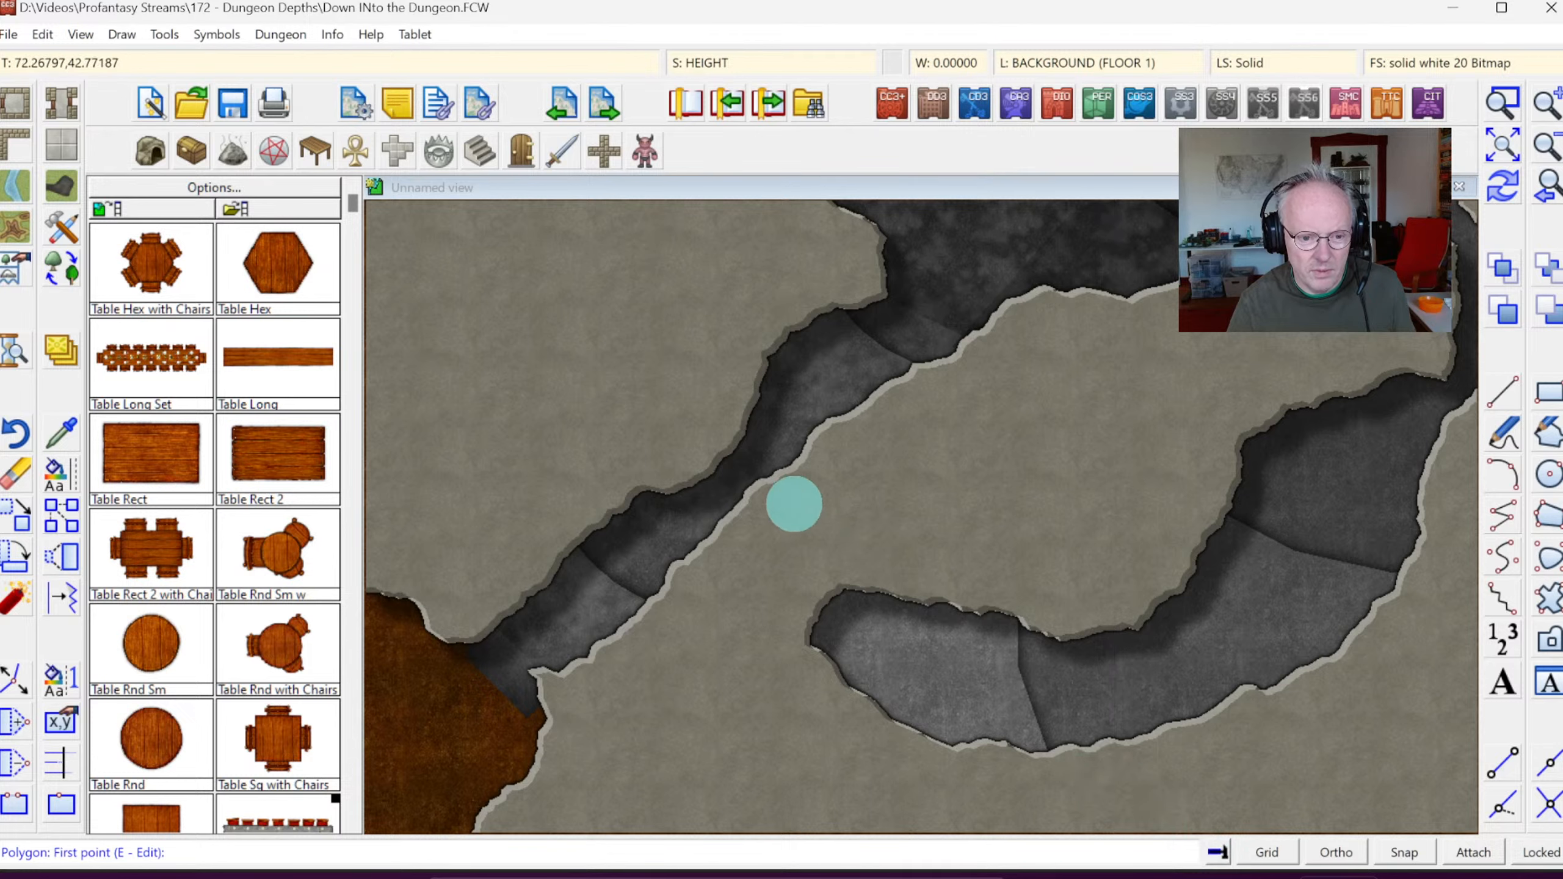
Step: Draw a solid white 20 Bitmap polygon on the HEIGHT sheet over the western end of the curved lower tunnel and refresh the map
left_click(750, 497)
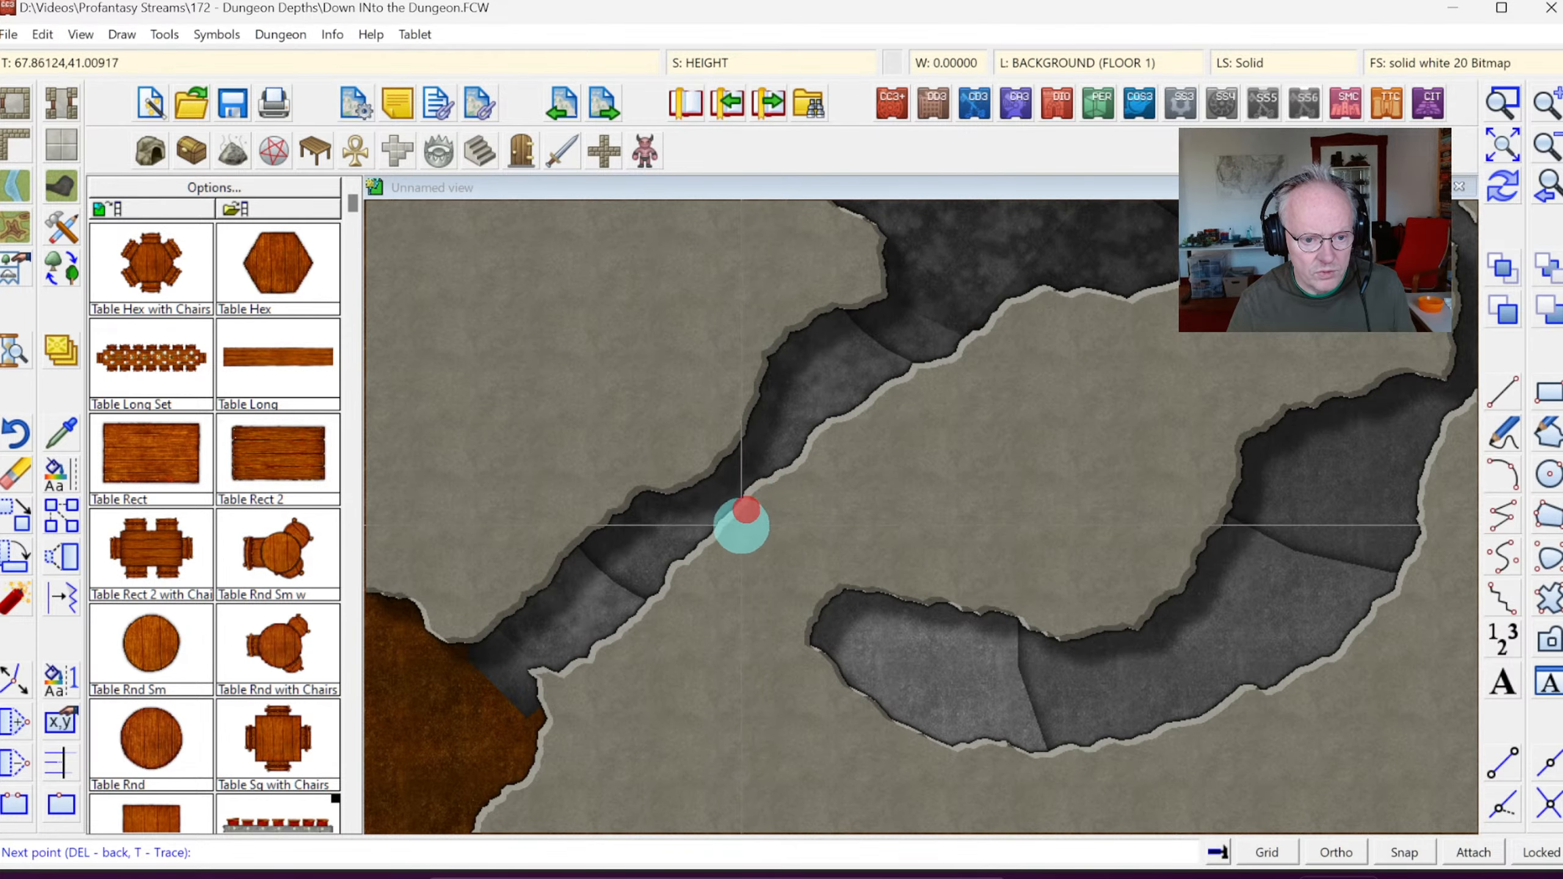
left_click(714, 545)
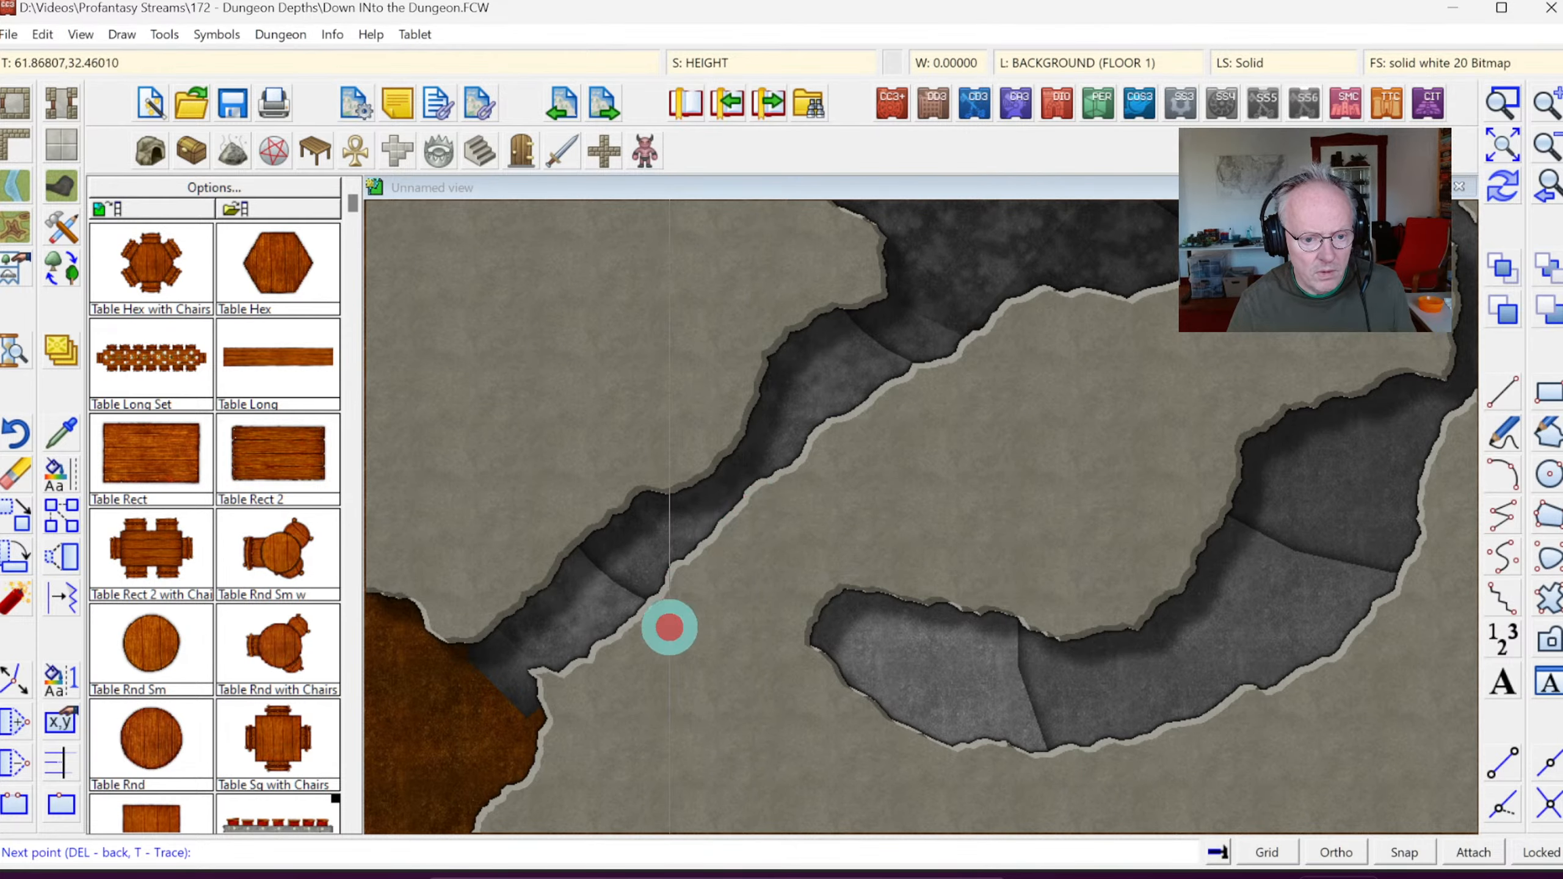
left_click(735, 688)
left_click(876, 729)
left_click(937, 601)
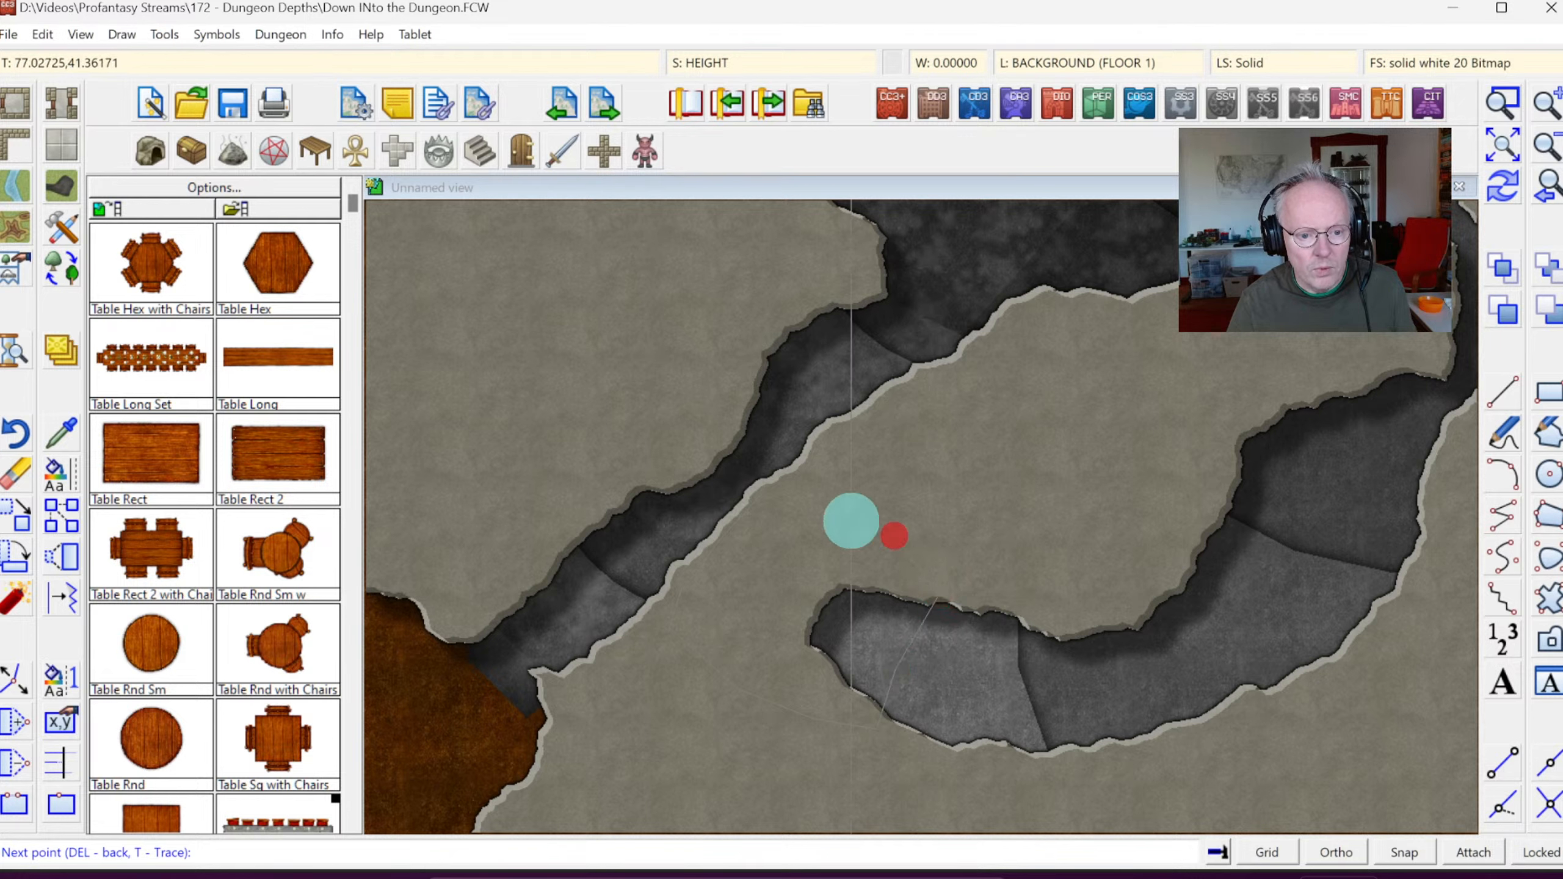
right_click(766, 509)
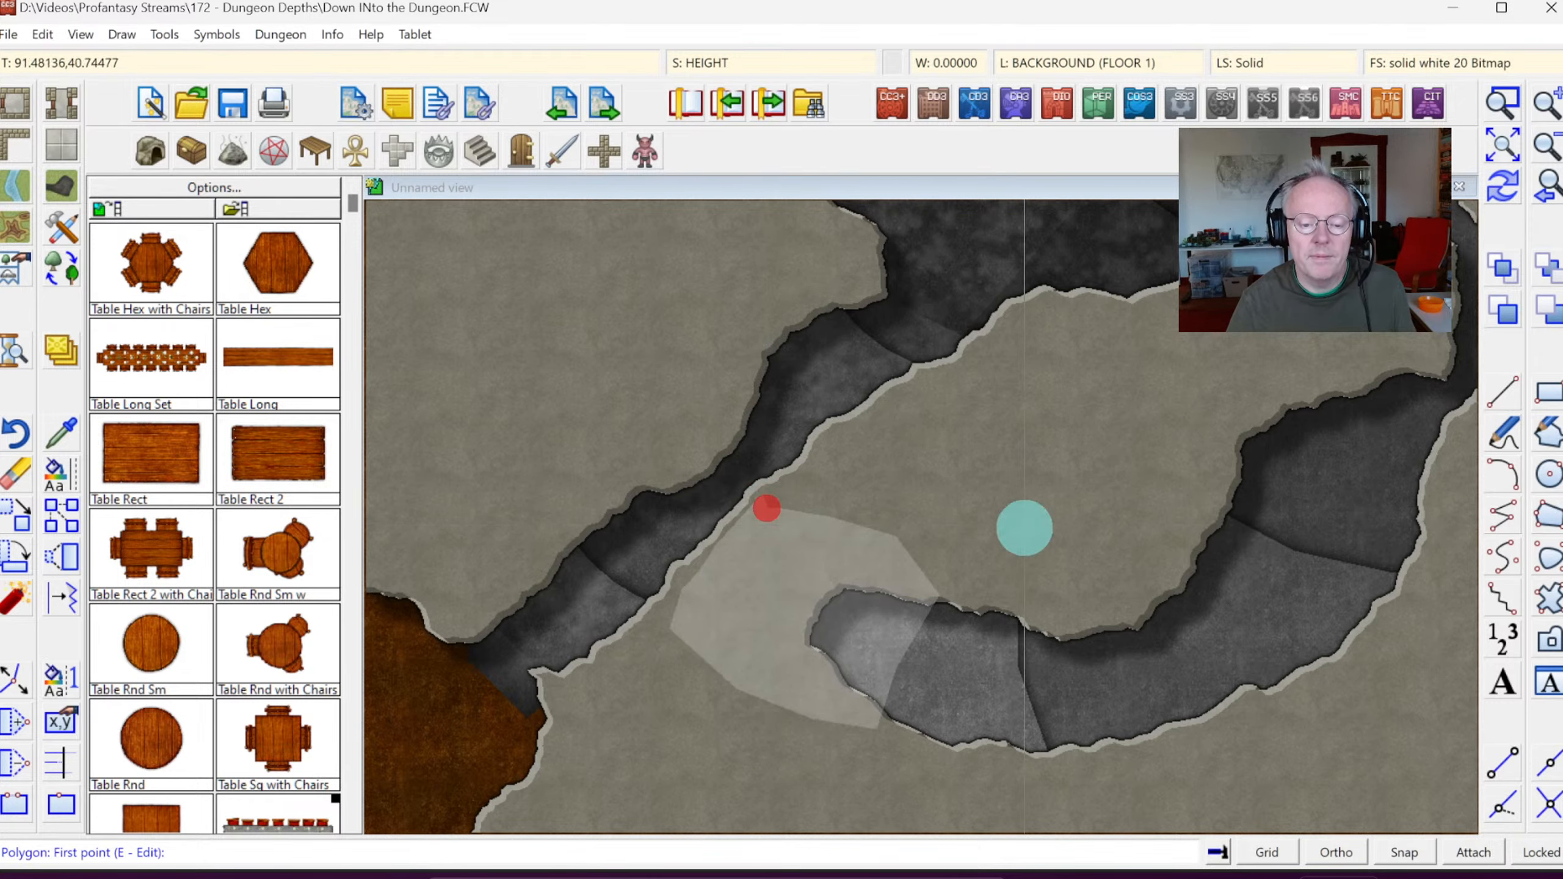
left_click(1502, 186)
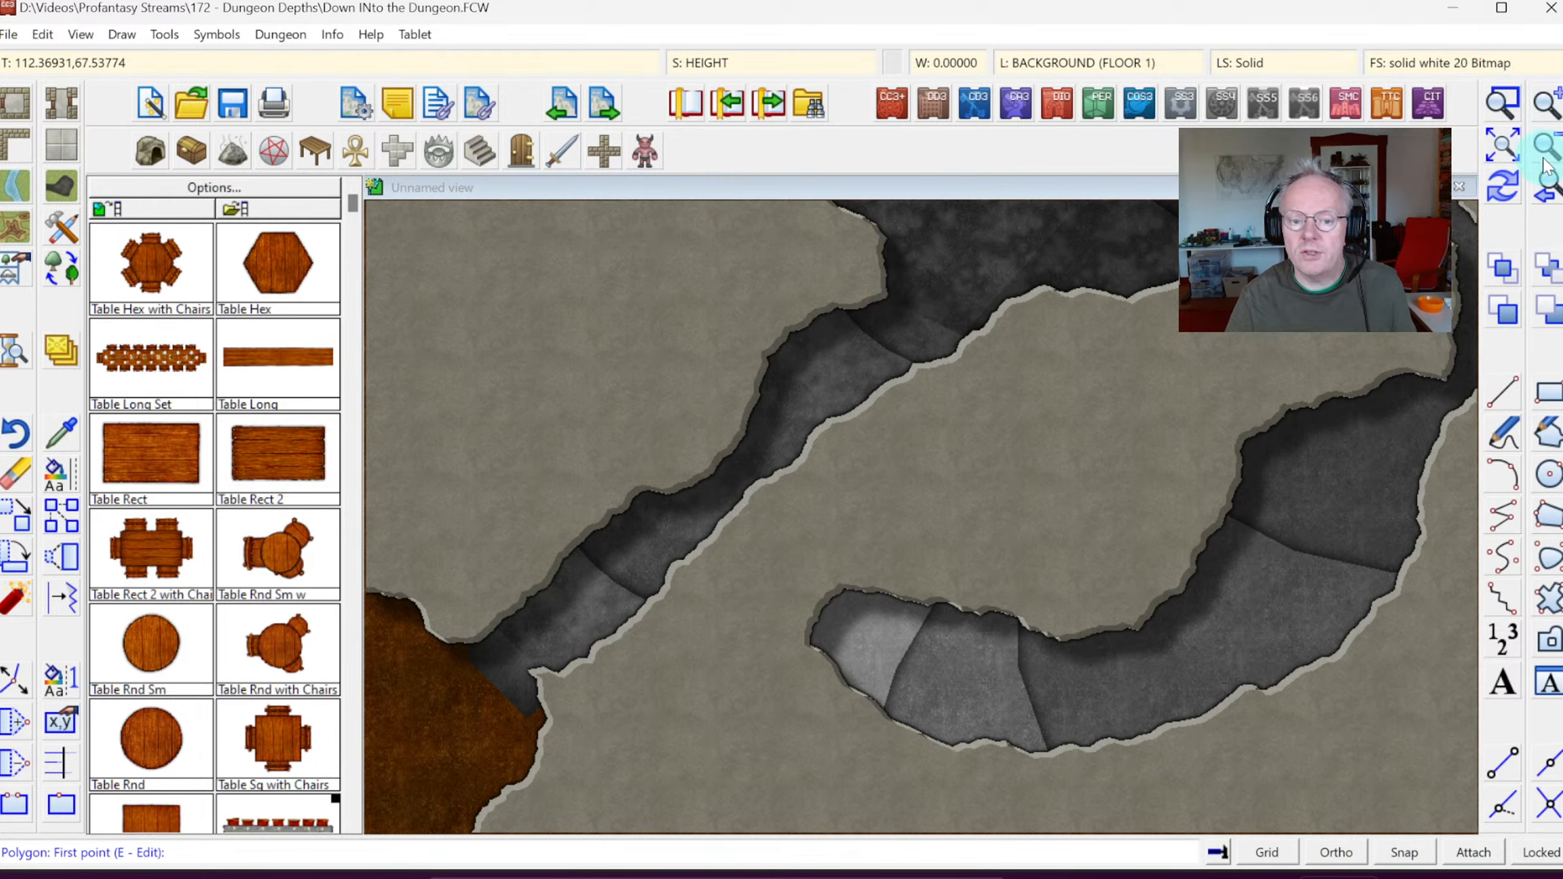
Step: Try to cut a tunnel from the curved tunnel's western end northwest across the diagonal passage with the Cave, Cut-out tool
left_click(1494, 137)
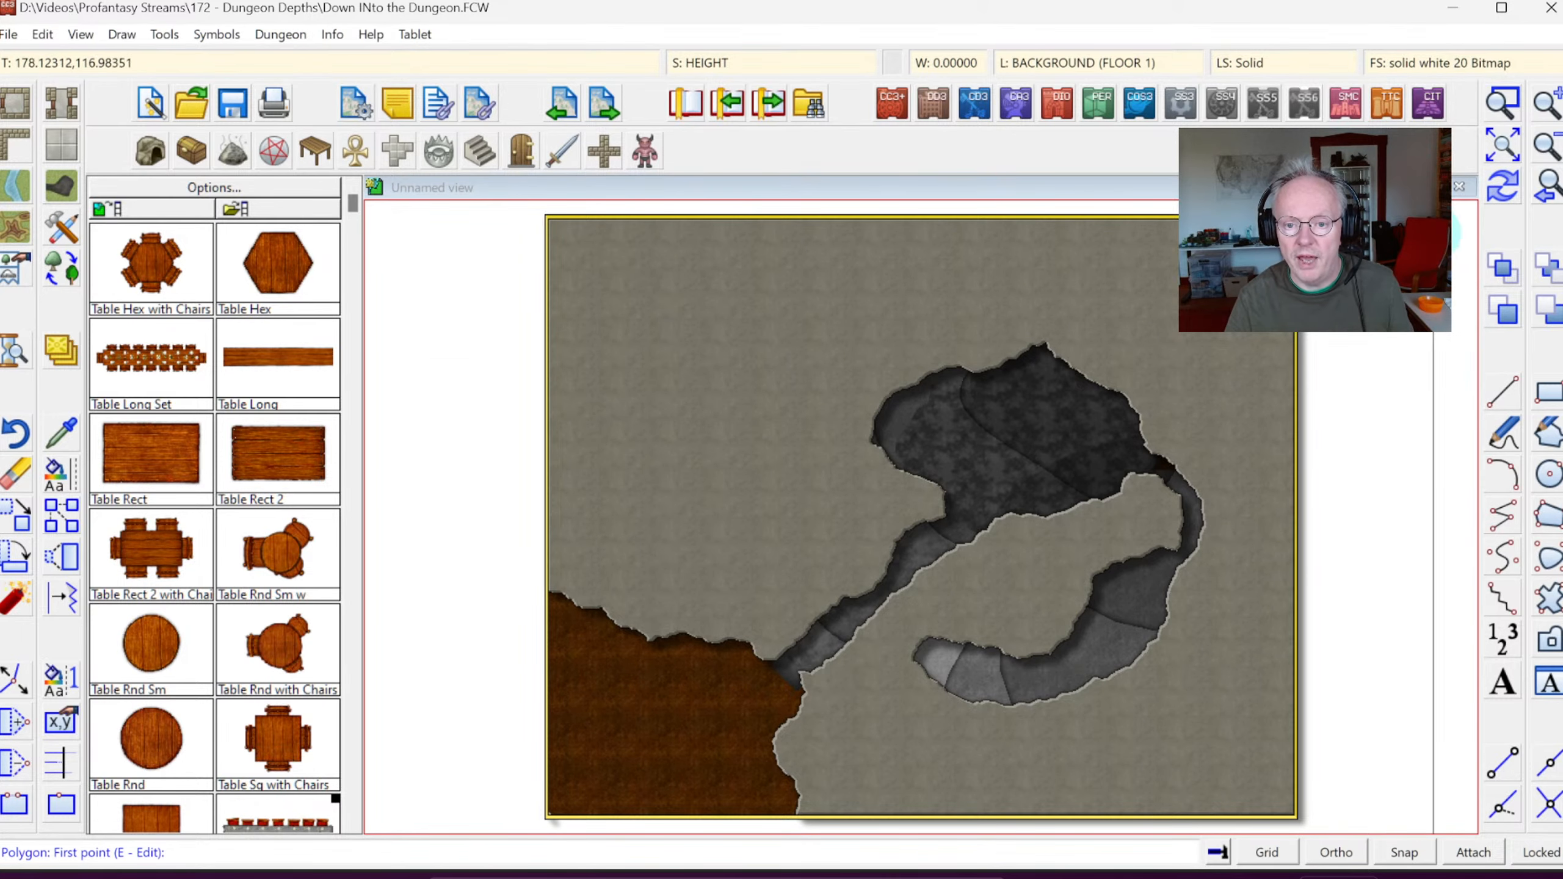
left_click(663, 490)
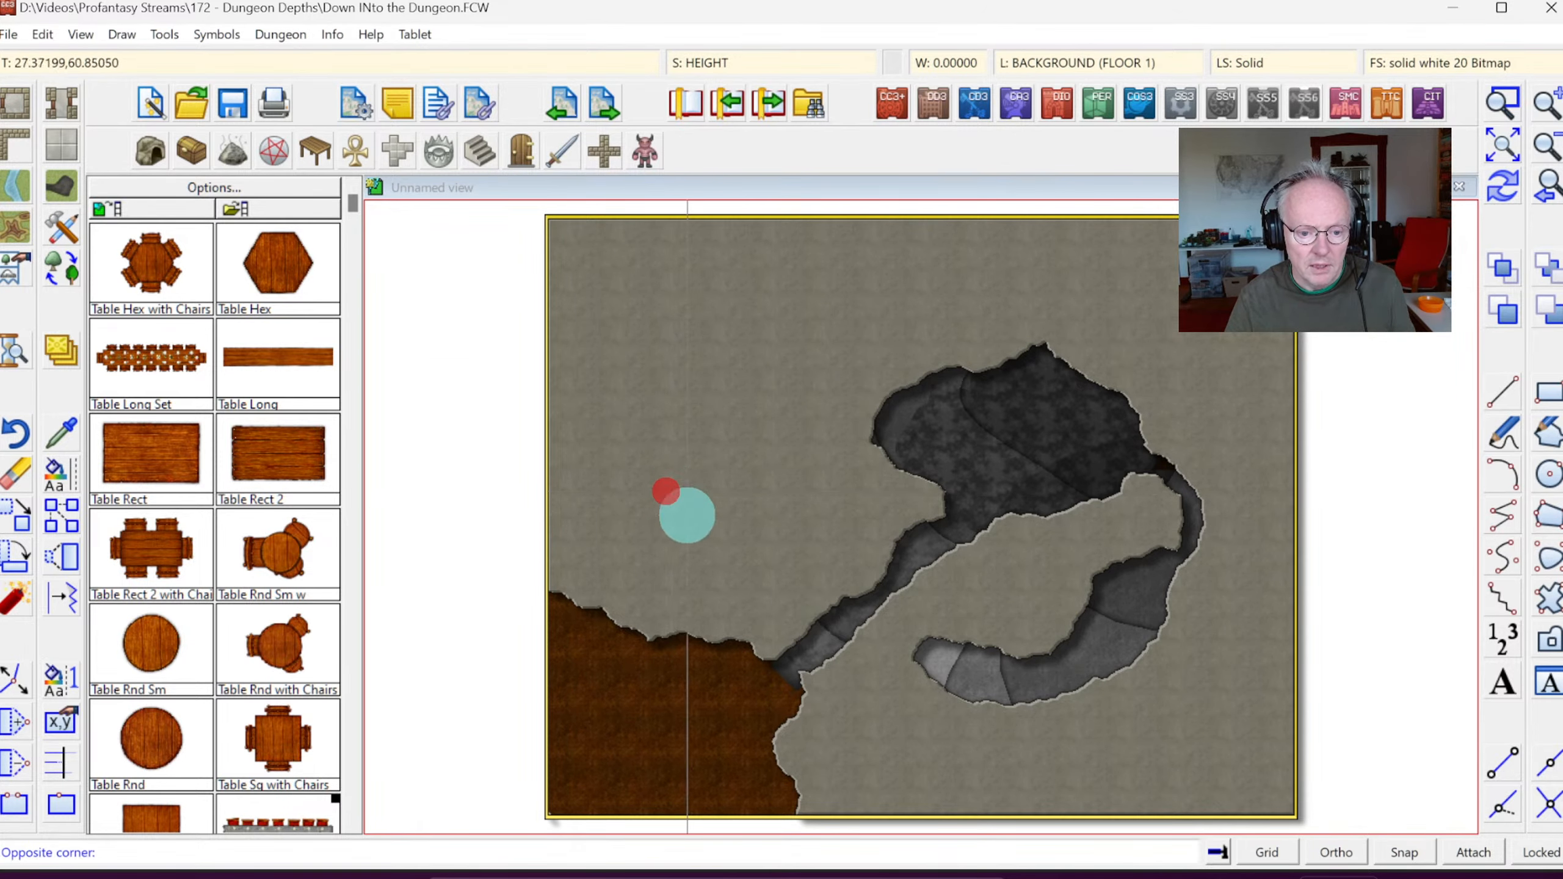
left_click(1042, 733)
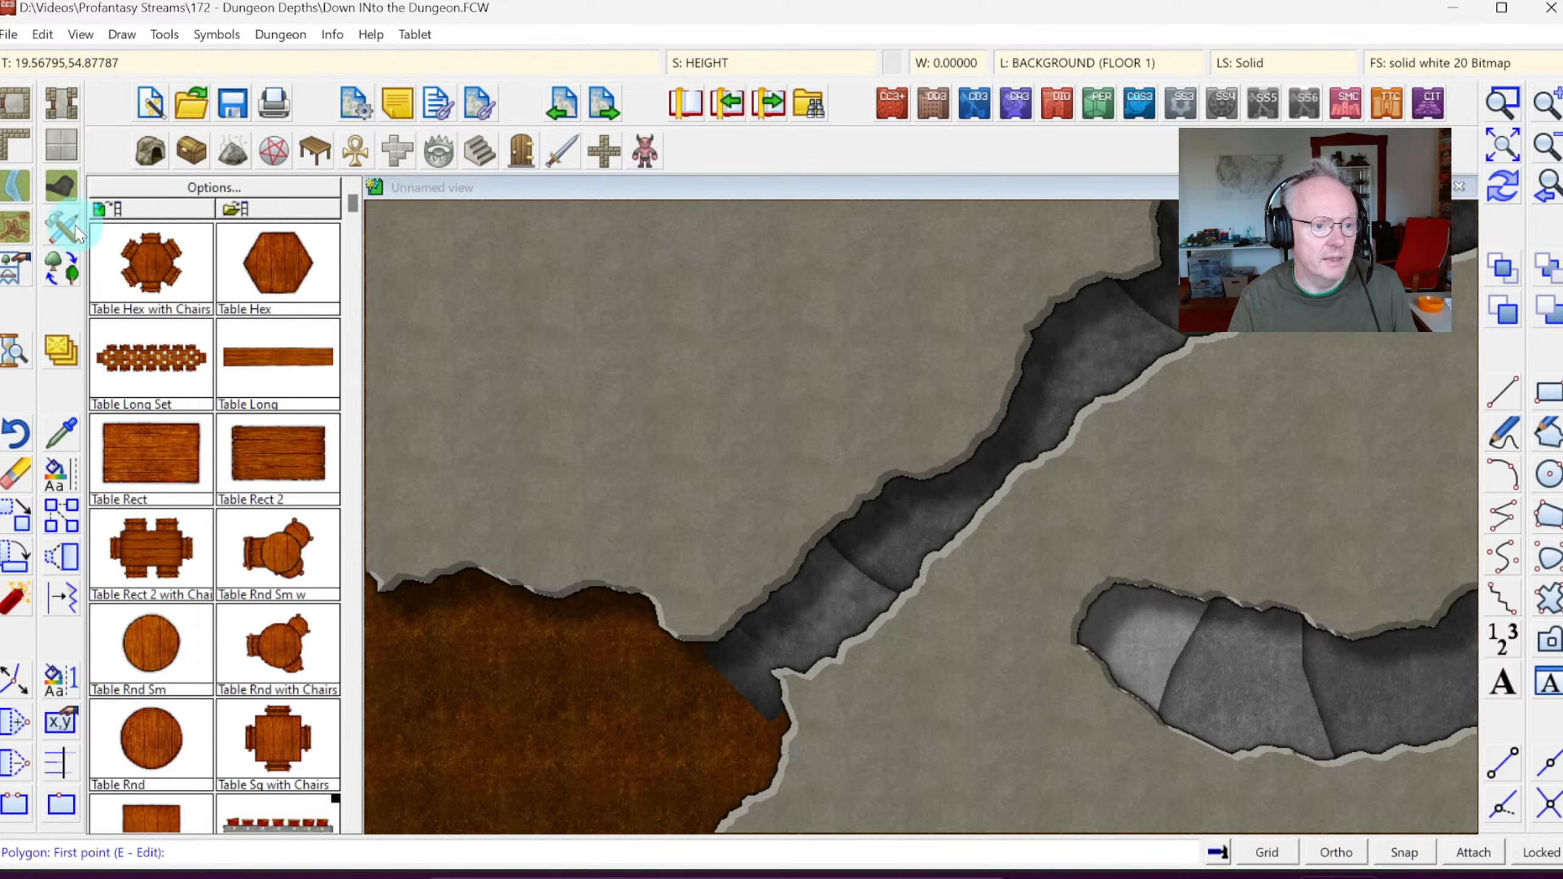
left_click(69, 194)
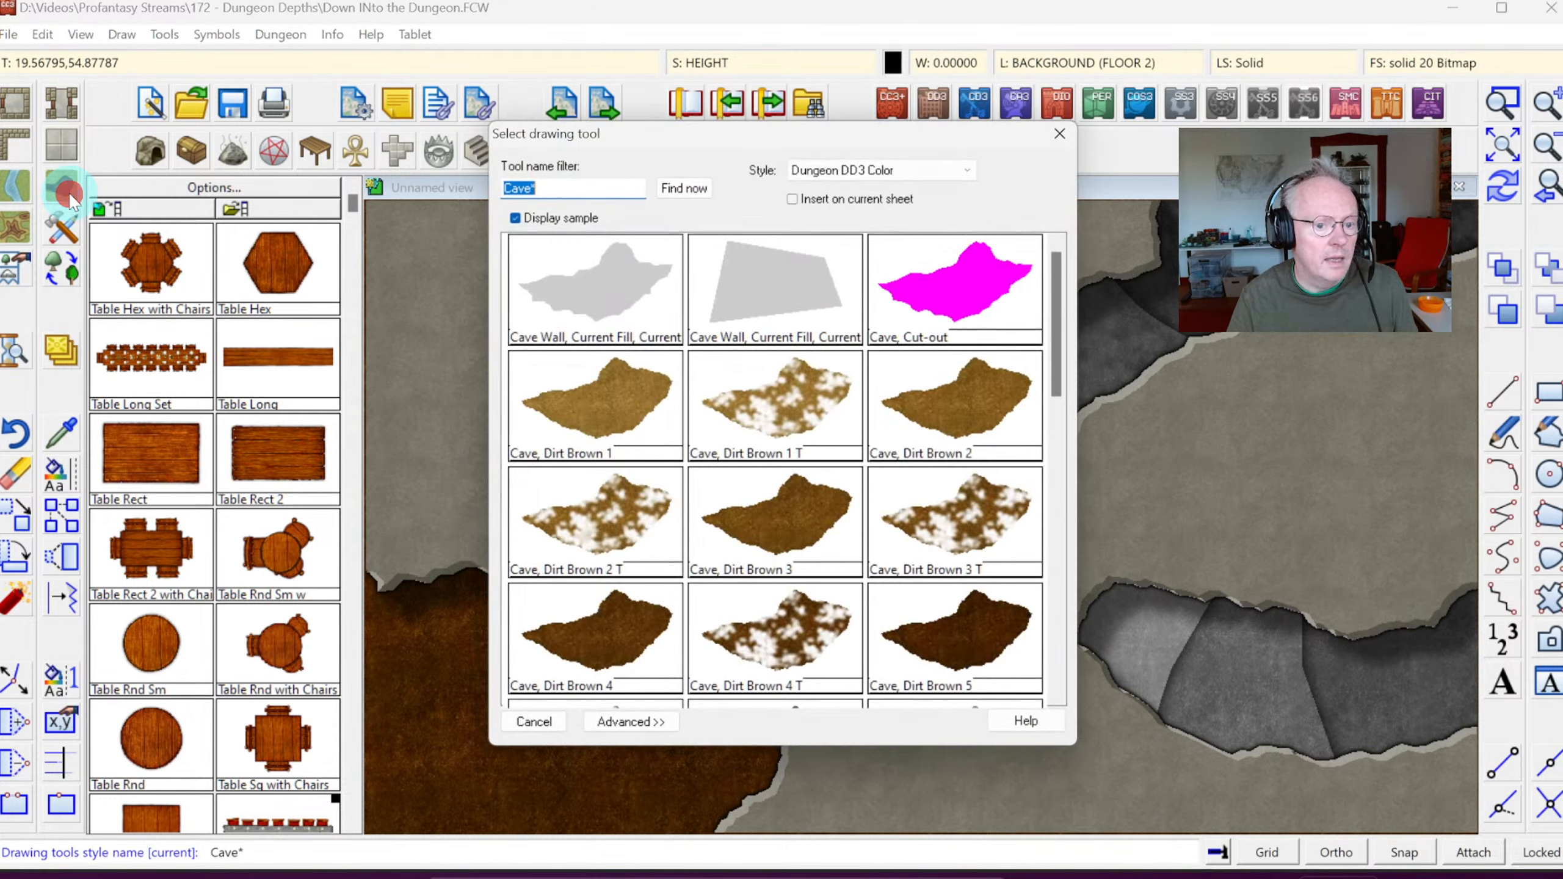
double_click(937, 300)
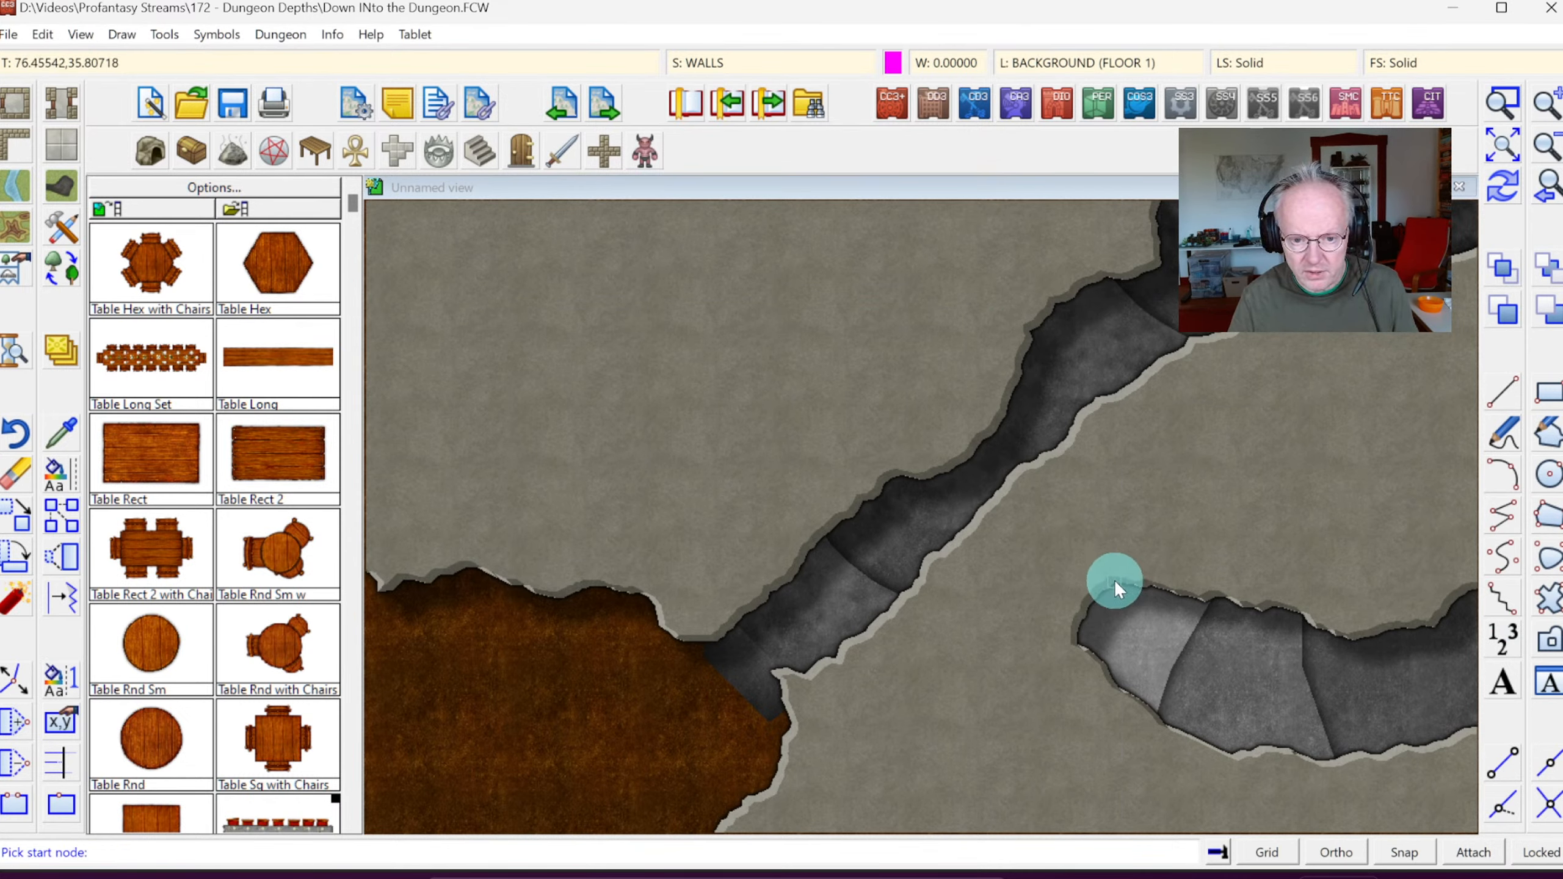
mouse_move(1117, 582)
left_mouse_down()
mouse_move(985, 492)
mouse_move(796, 301)
mouse_move(715, 244)
mouse_move(630, 281)
mouse_move(642, 370)
mouse_move(1023, 620)
left_mouse_up()
right_click(1020, 619)
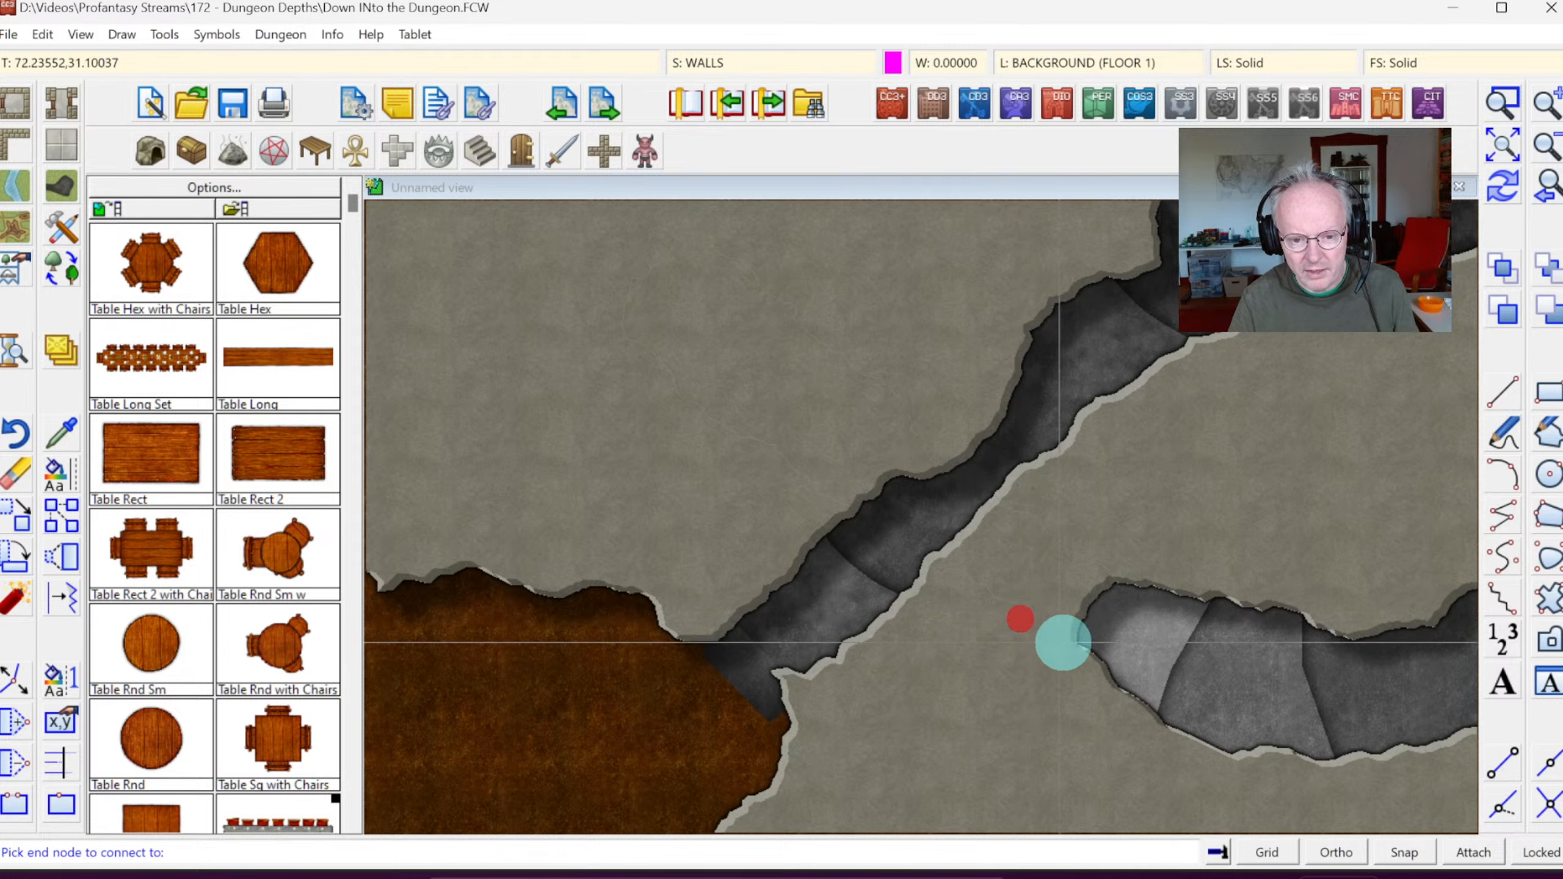
left_click(1073, 646)
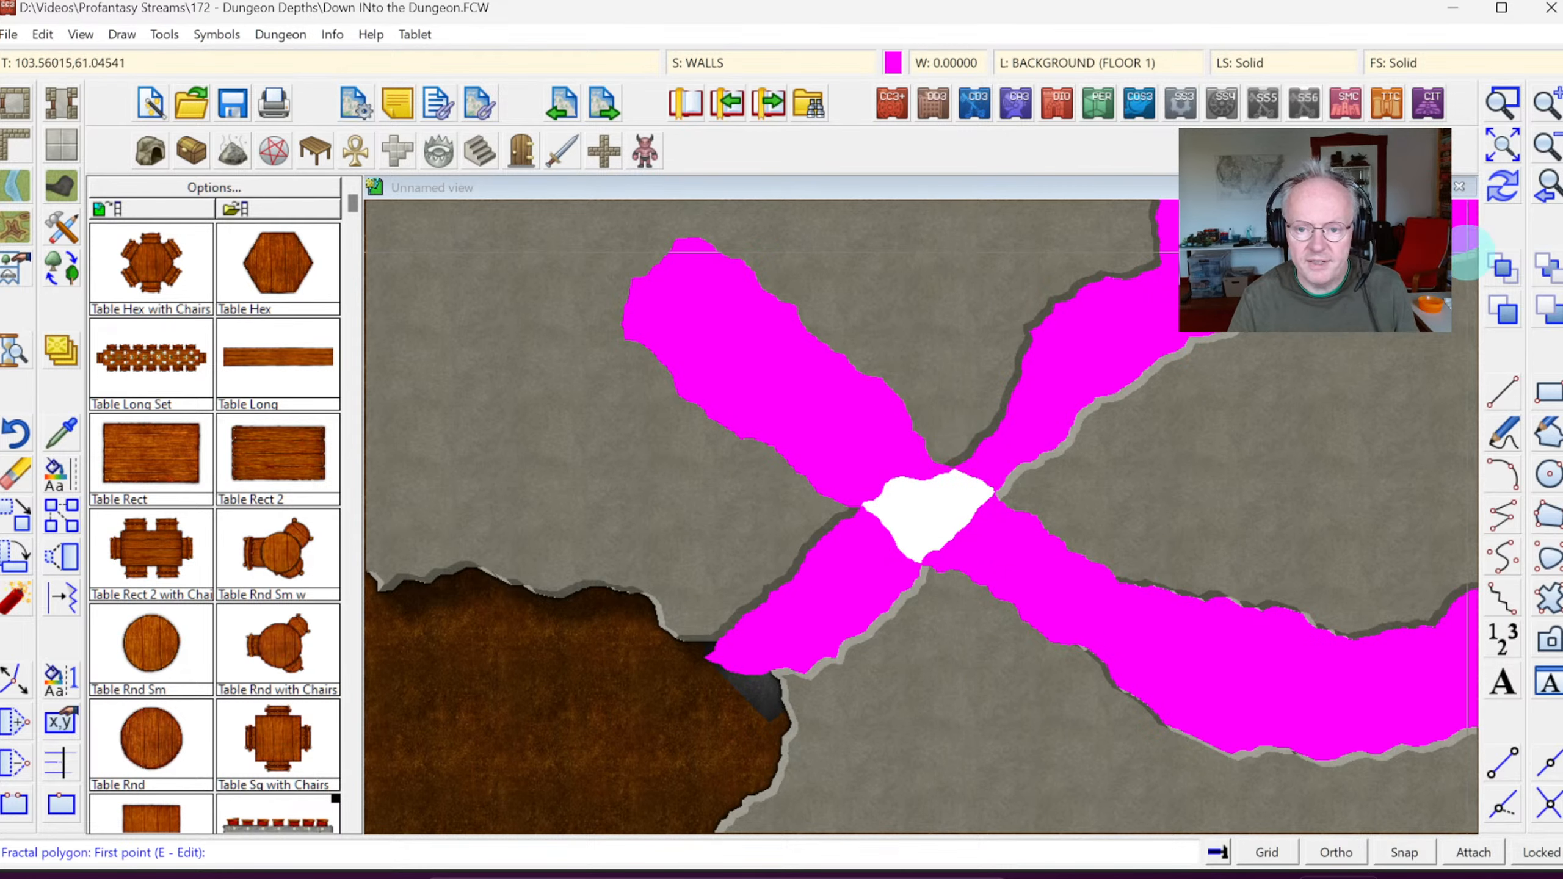
left_click(1500, 187)
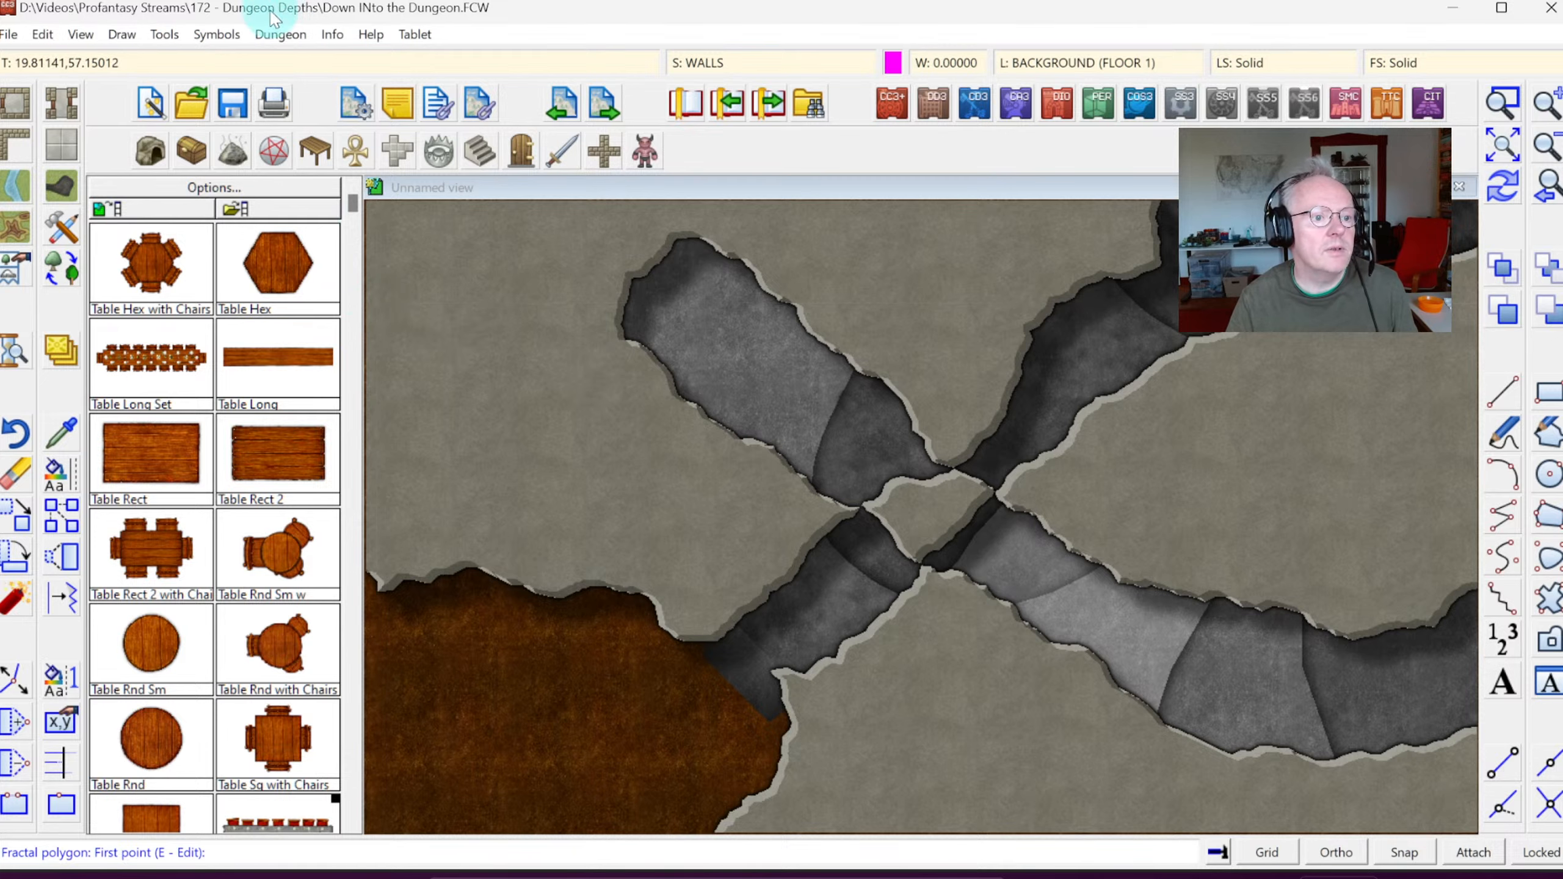
Step: Deactivate the sheet effects and redraw the map to show the raw cut-out shapes
left_click(790, 61)
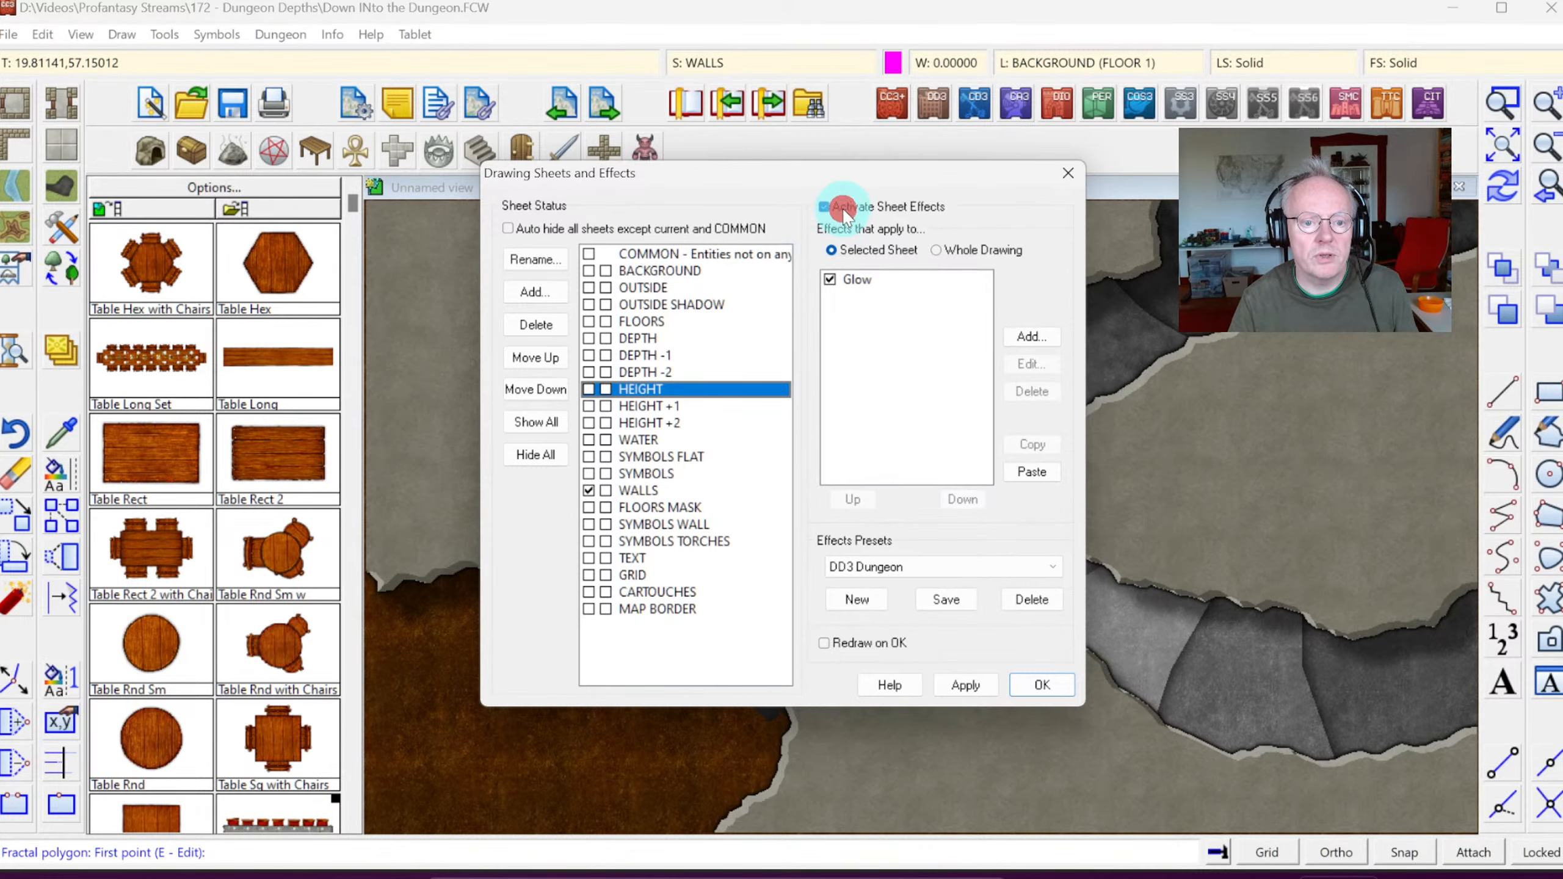
left_click(845, 213)
left_click(1047, 673)
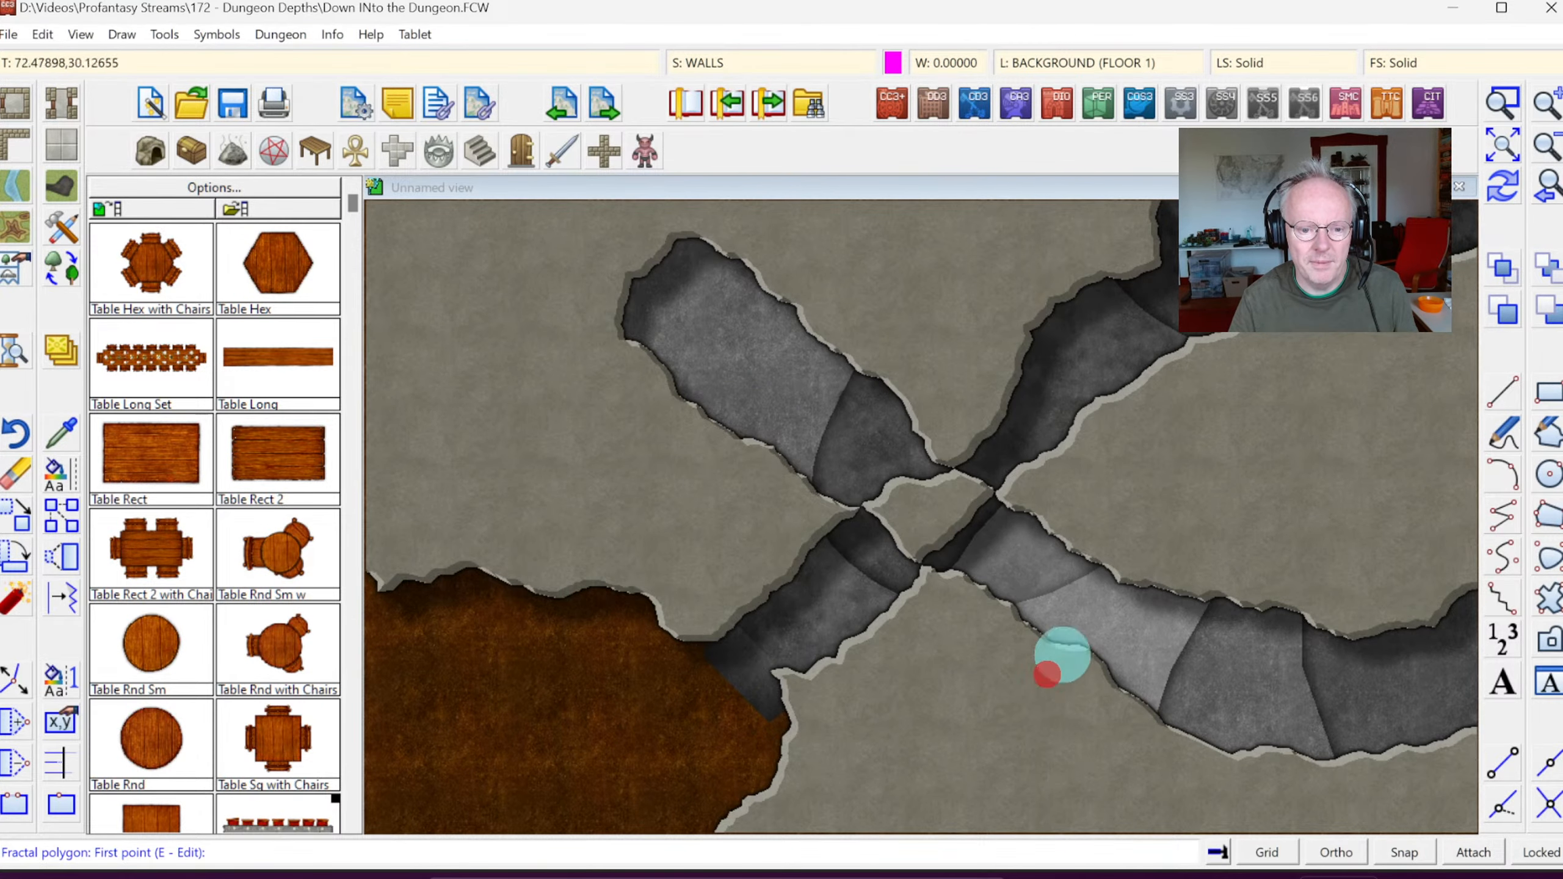
left_click(1508, 192)
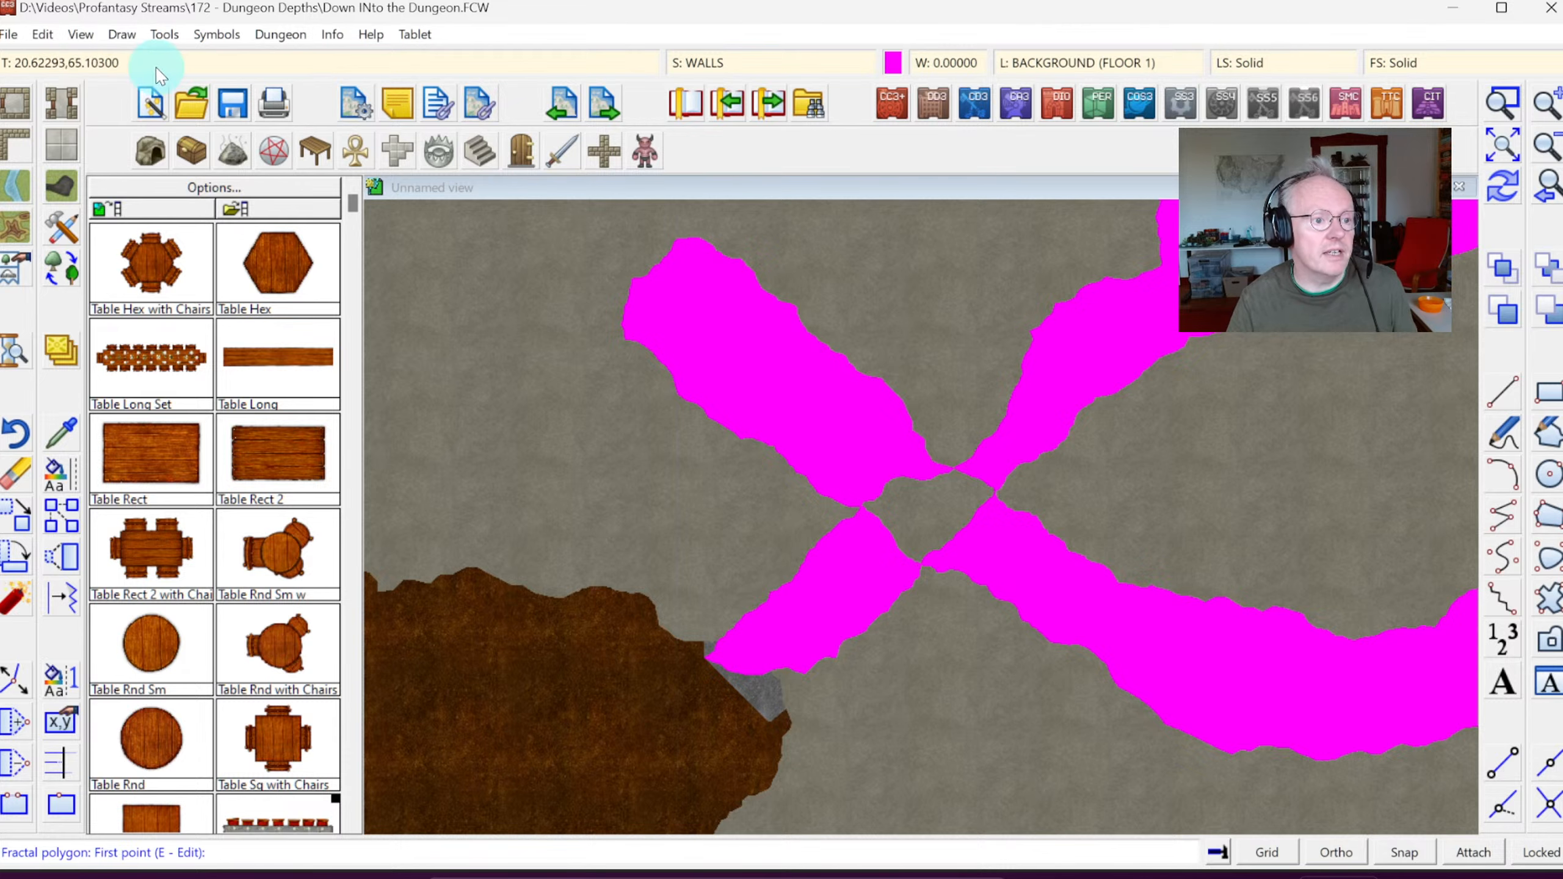
Step: Undo the last tunnel cut-out and reactivate the sheet effects
left_click(42, 34)
left_click(68, 59)
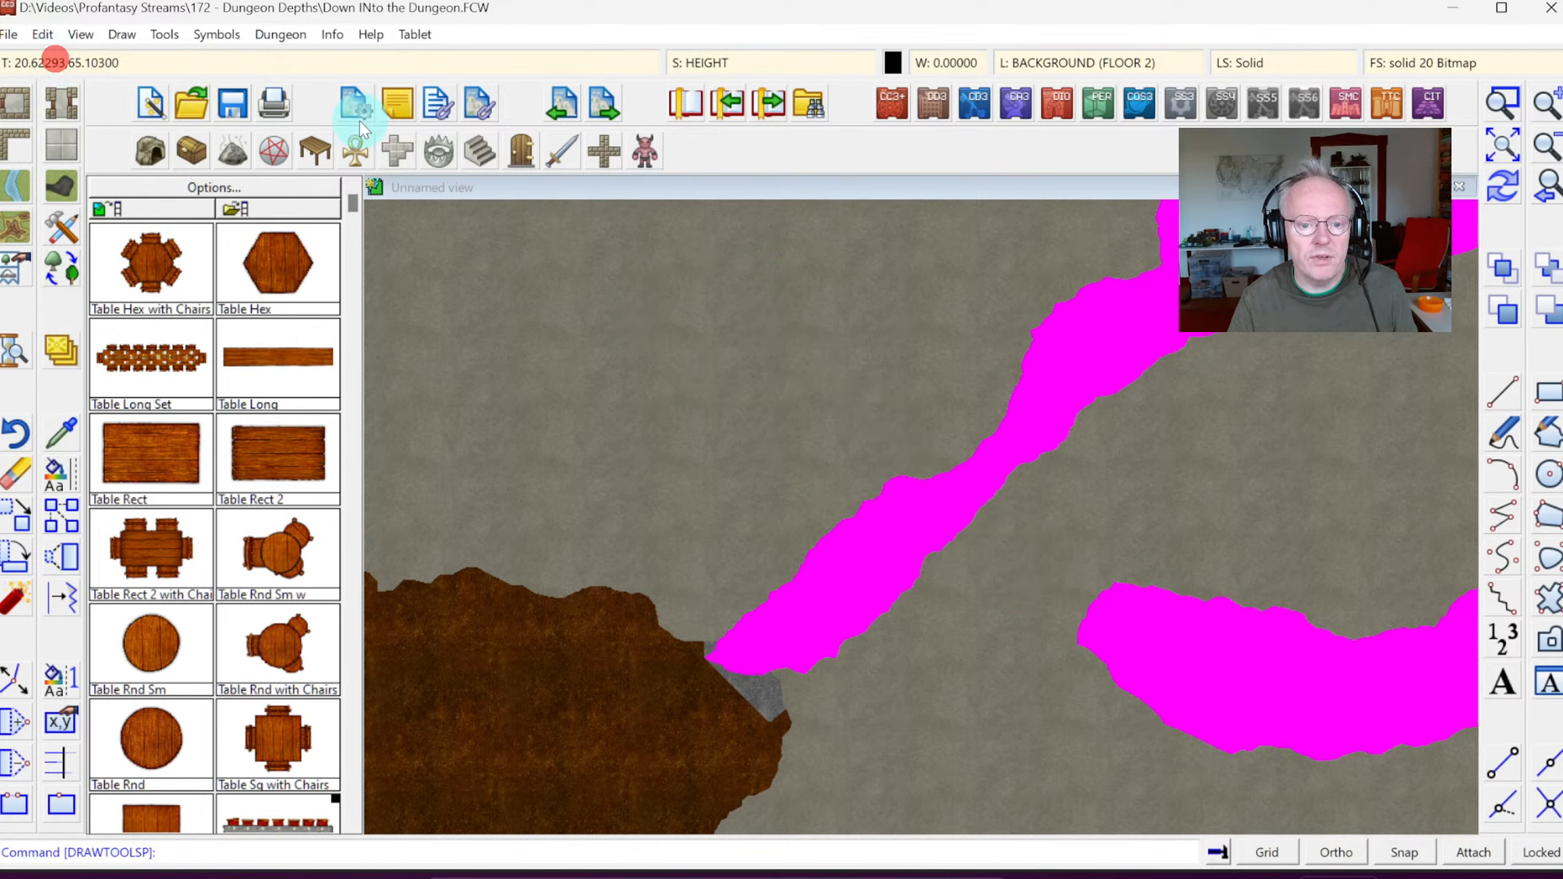
left_click(708, 64)
left_click(853, 249)
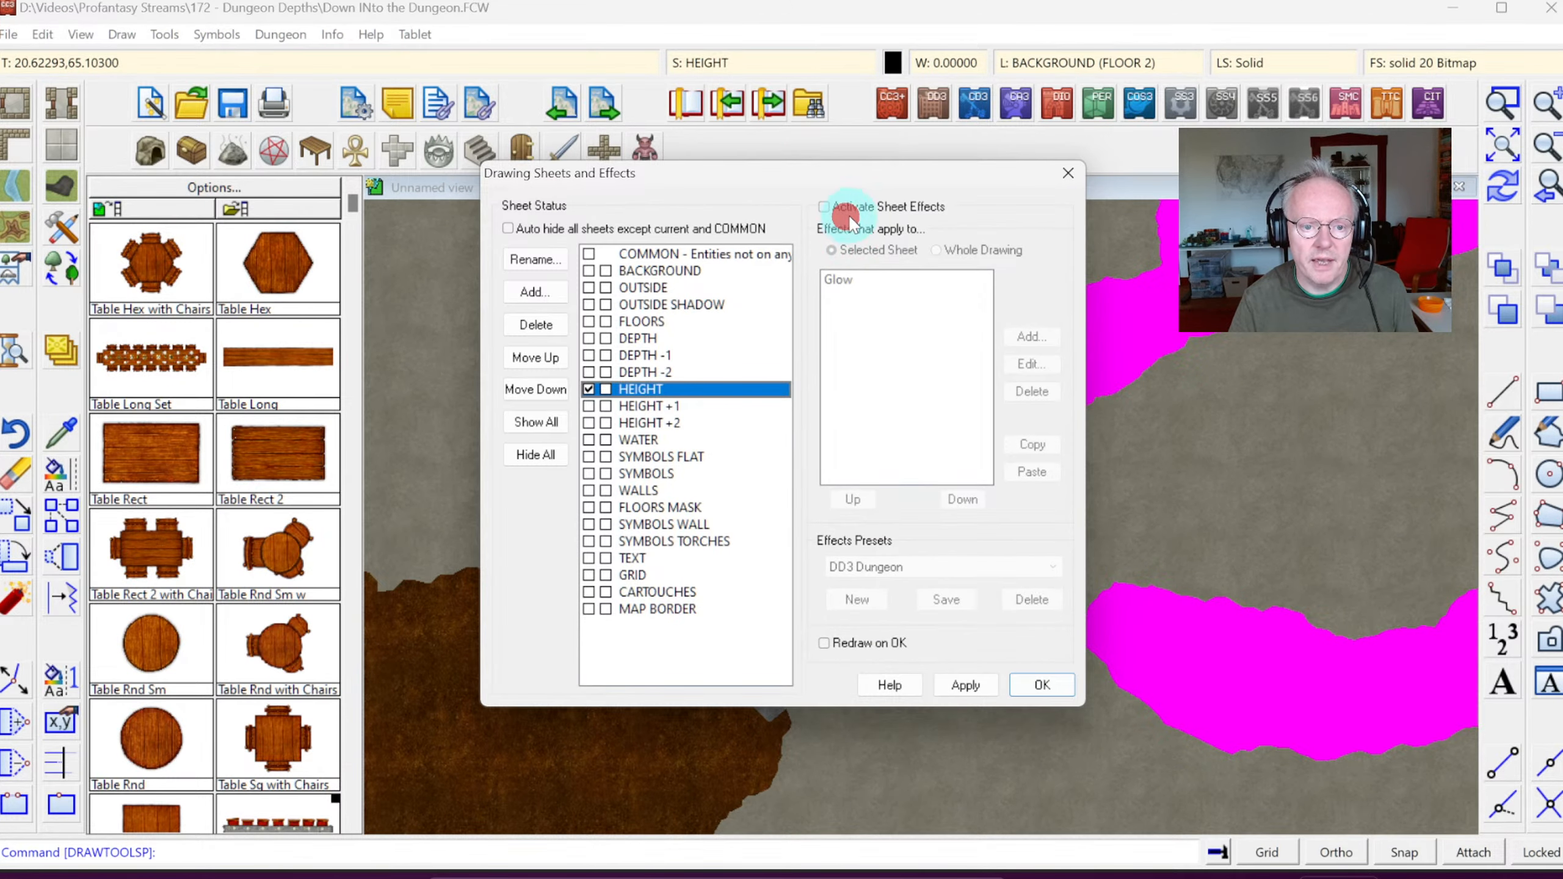
left_click(1049, 681)
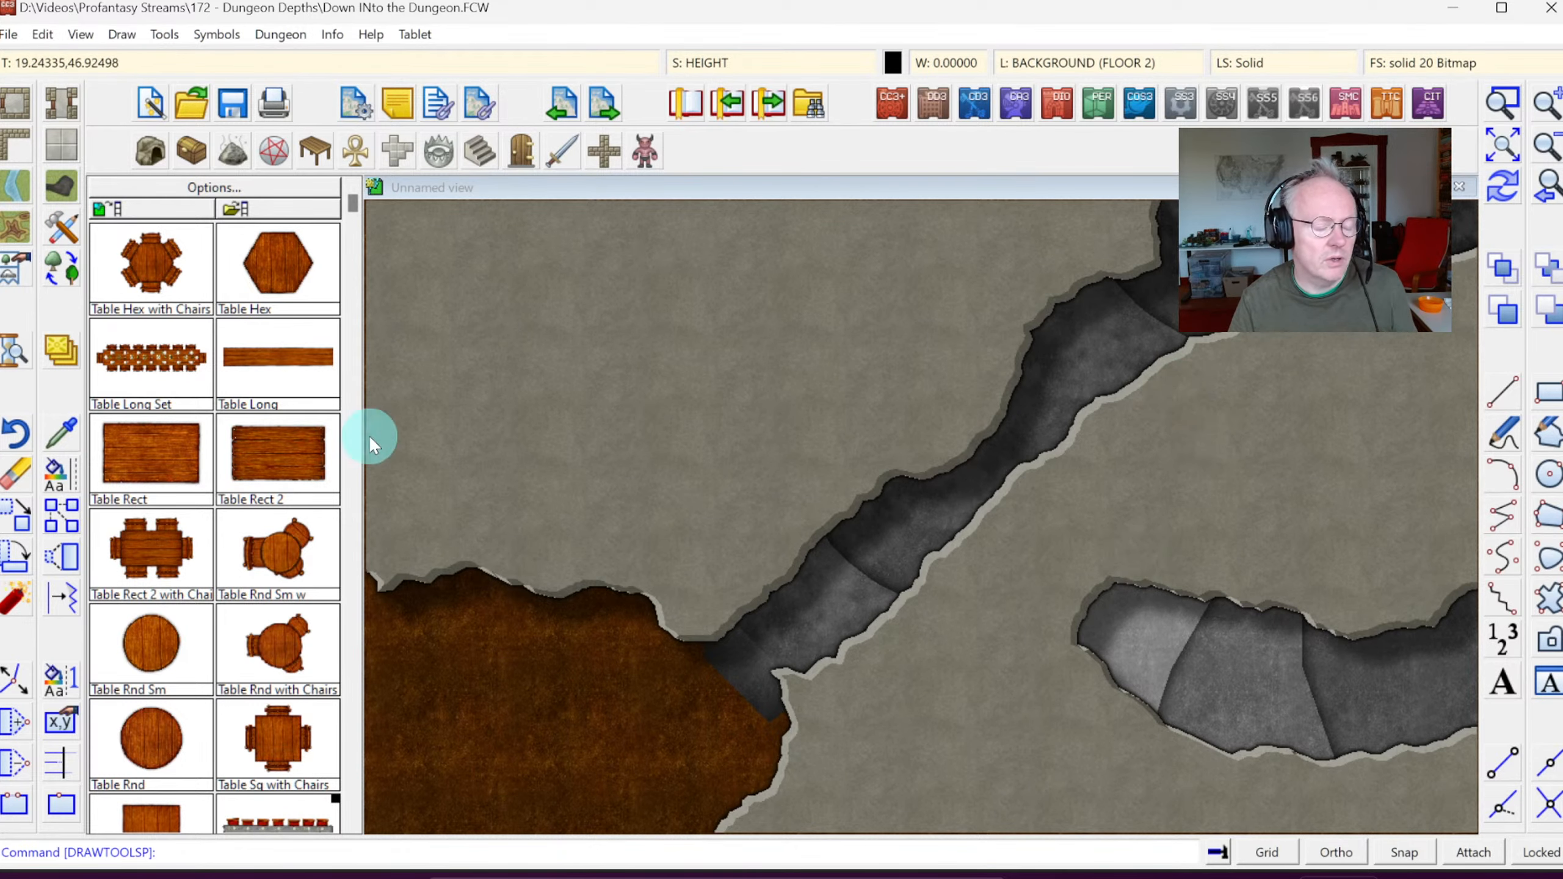
Step: Draw a winding Cave, Cut-out tunnel from the curved tunnel's western end across the diagonal passage to the map's western edge
left_click(59, 186)
double_click(955, 275)
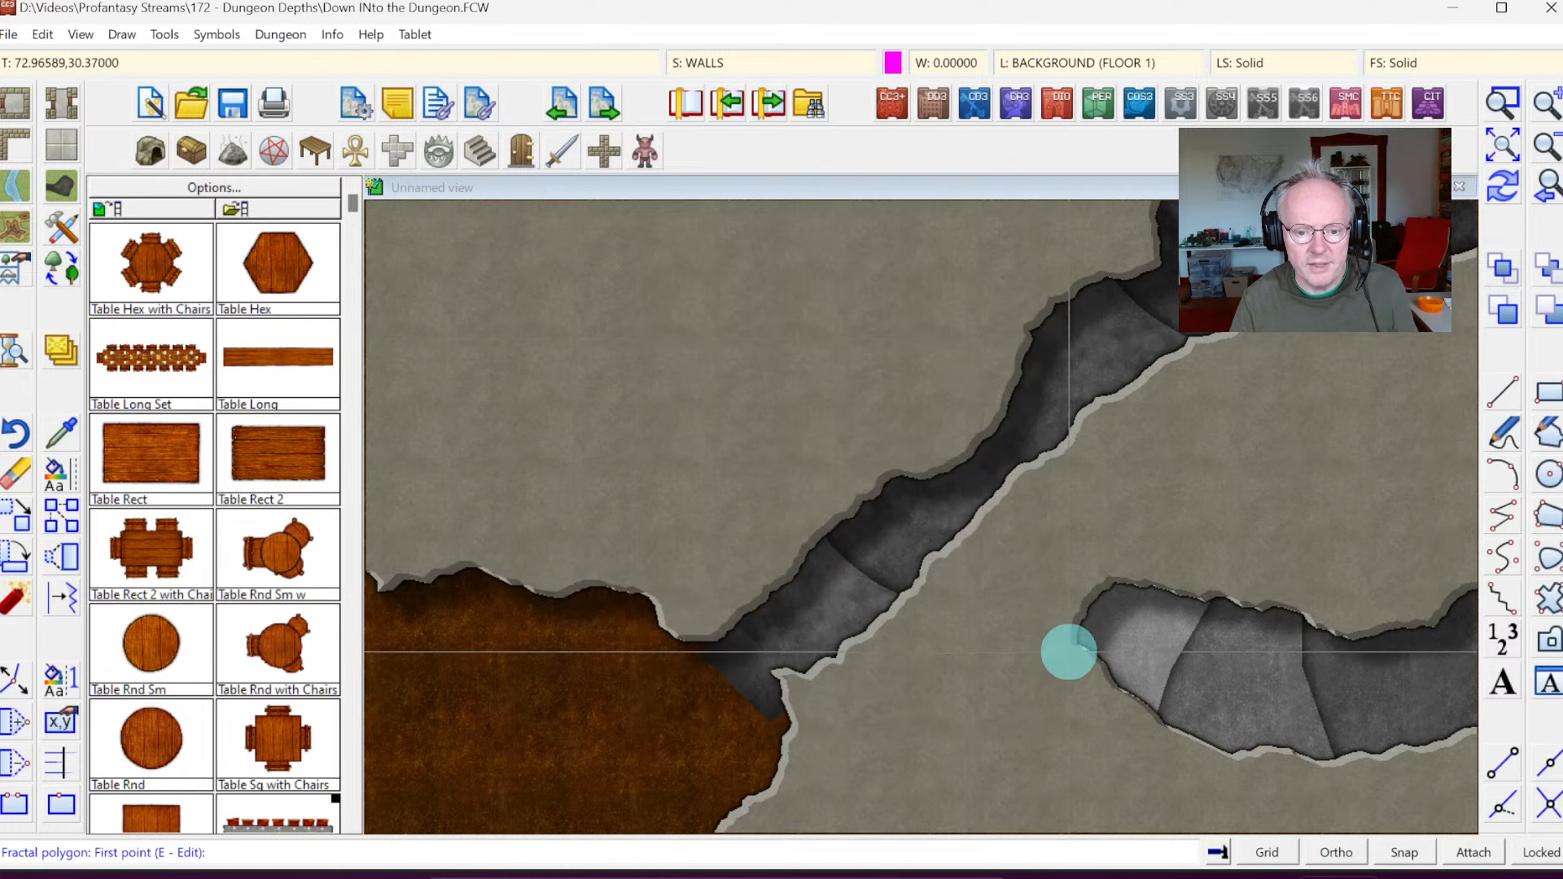
left_click(1085, 643)
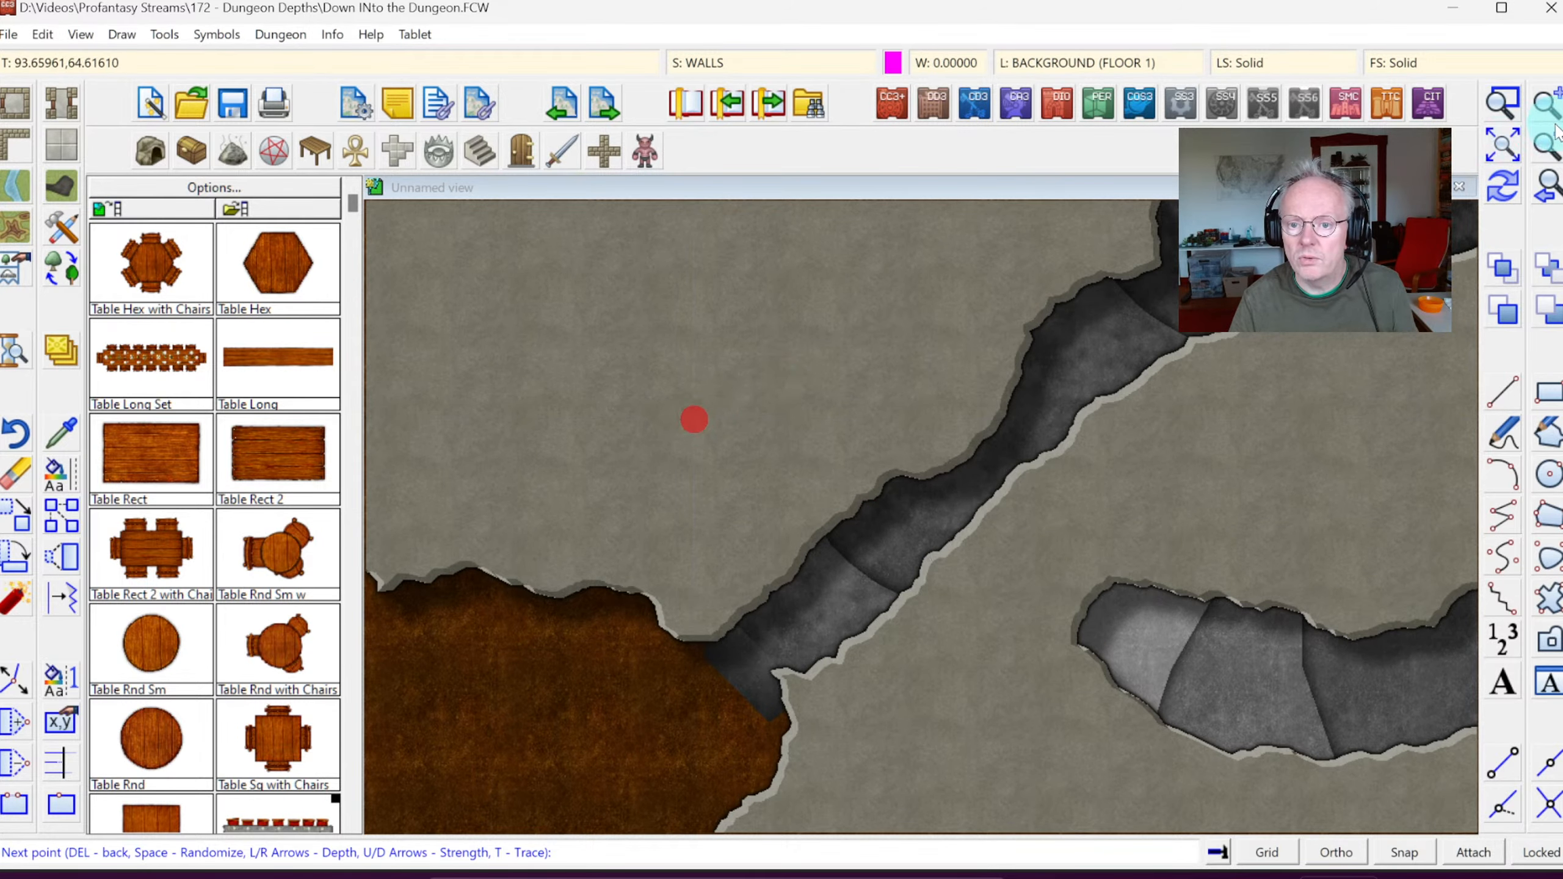
left_click(1544, 140)
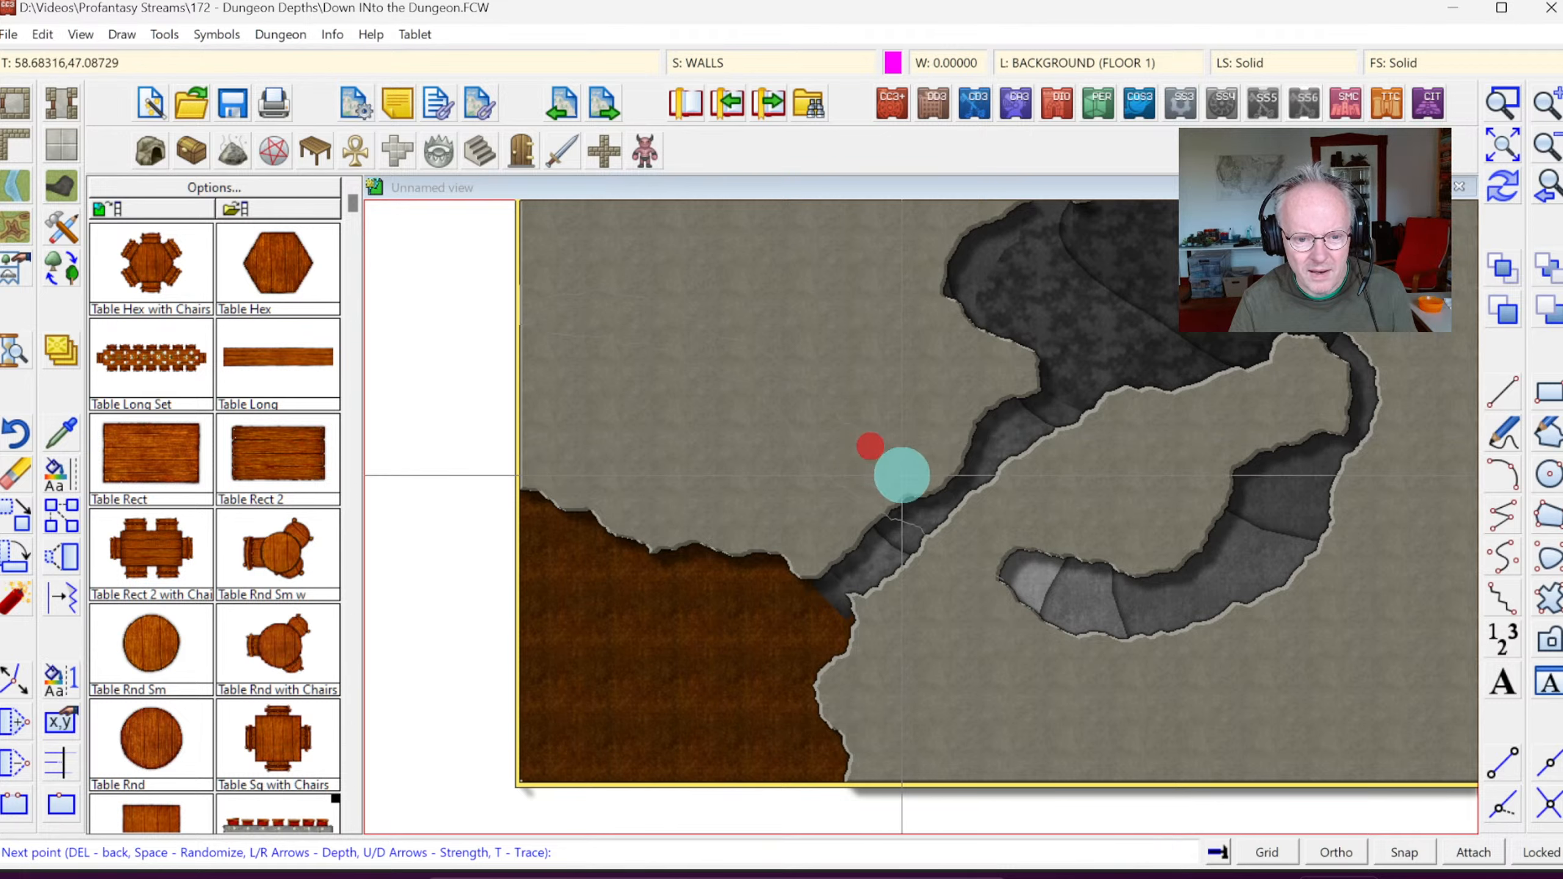
left_click(955, 504)
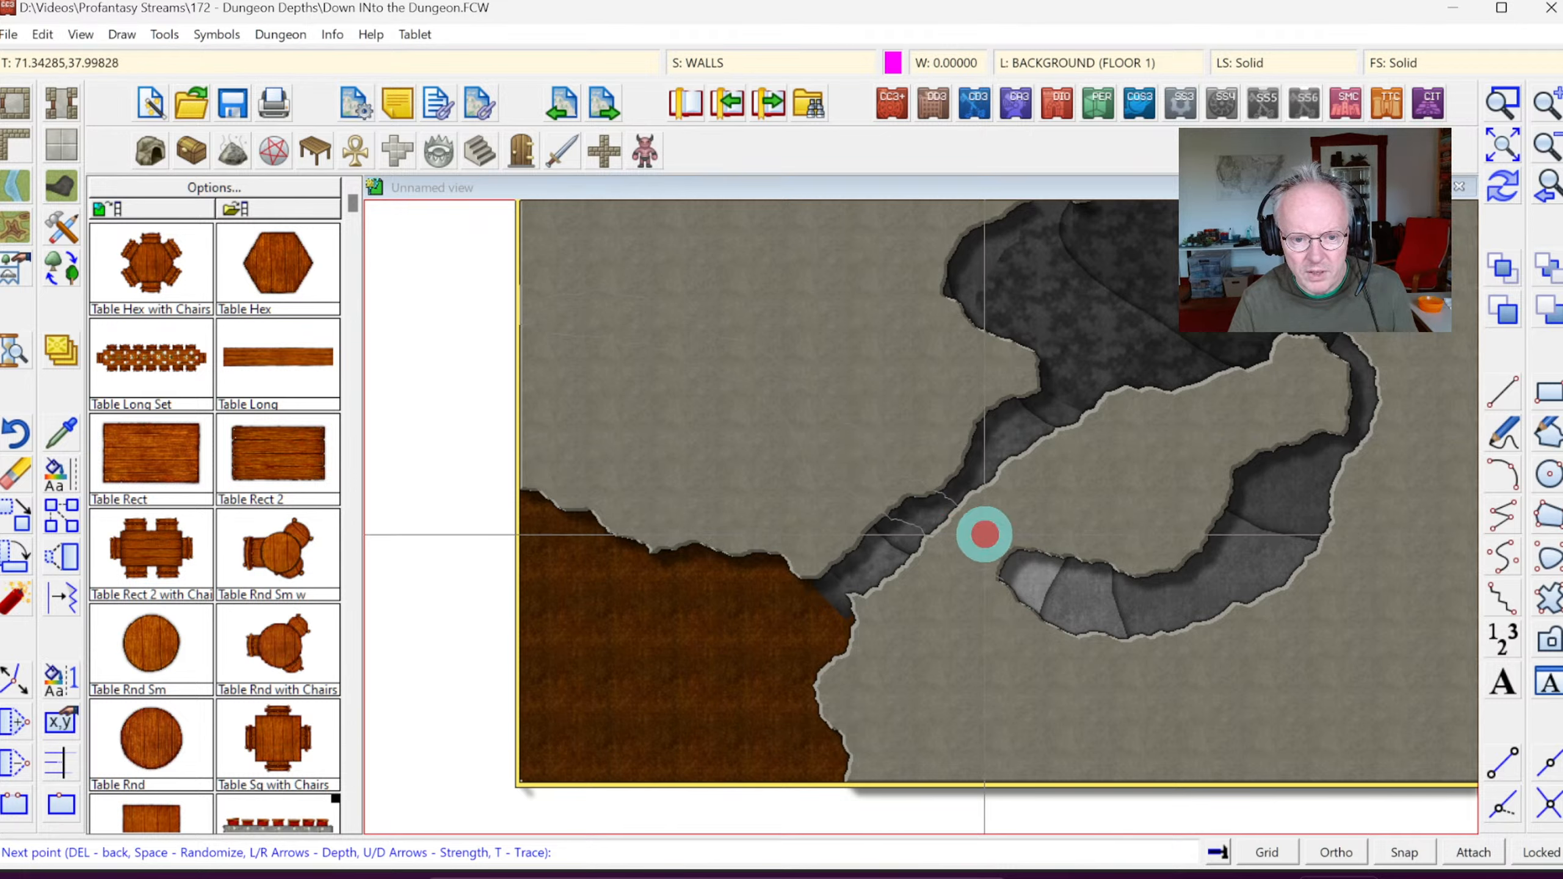
right_click(985, 534)
Step: Add small cut-out patches where the new tunnel meets the curved tunnel to widen the junction, and refresh the map
left_click(1019, 545)
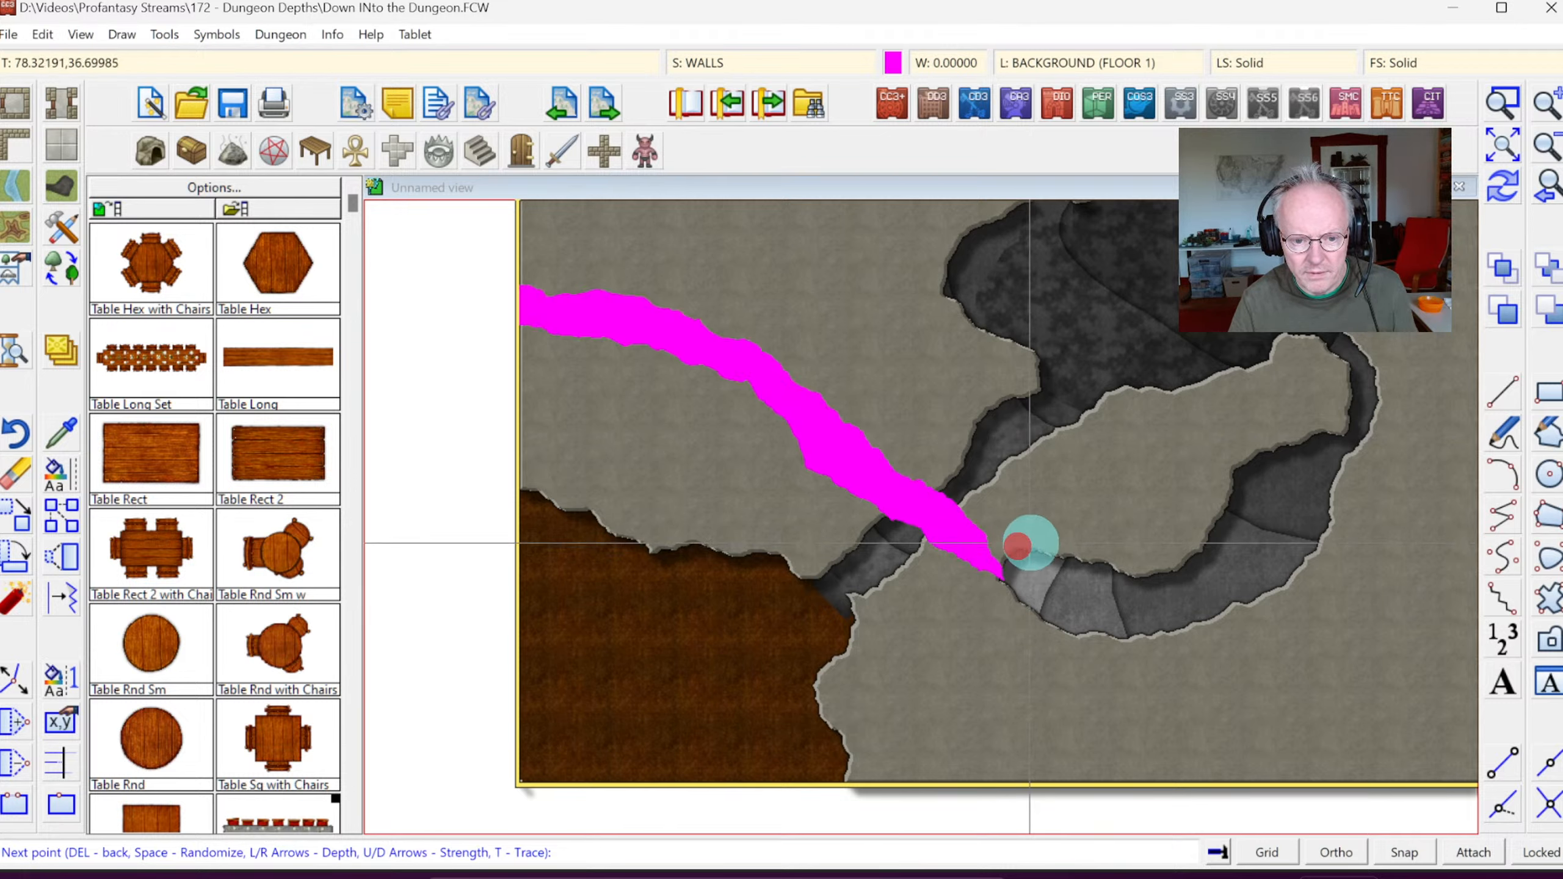
right_click(1024, 518)
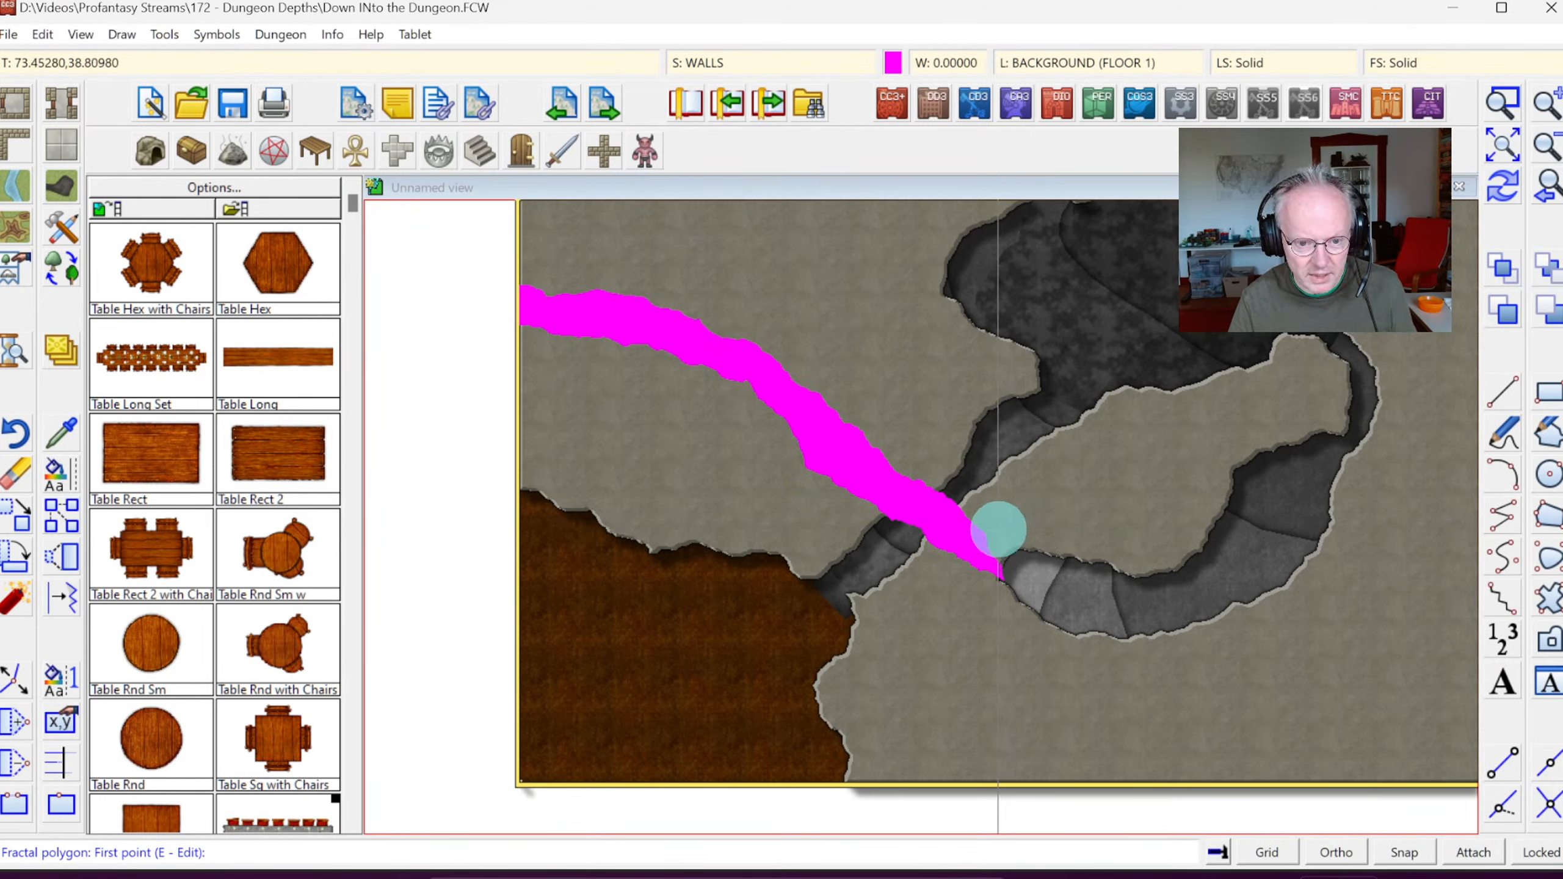
left_click(969, 520)
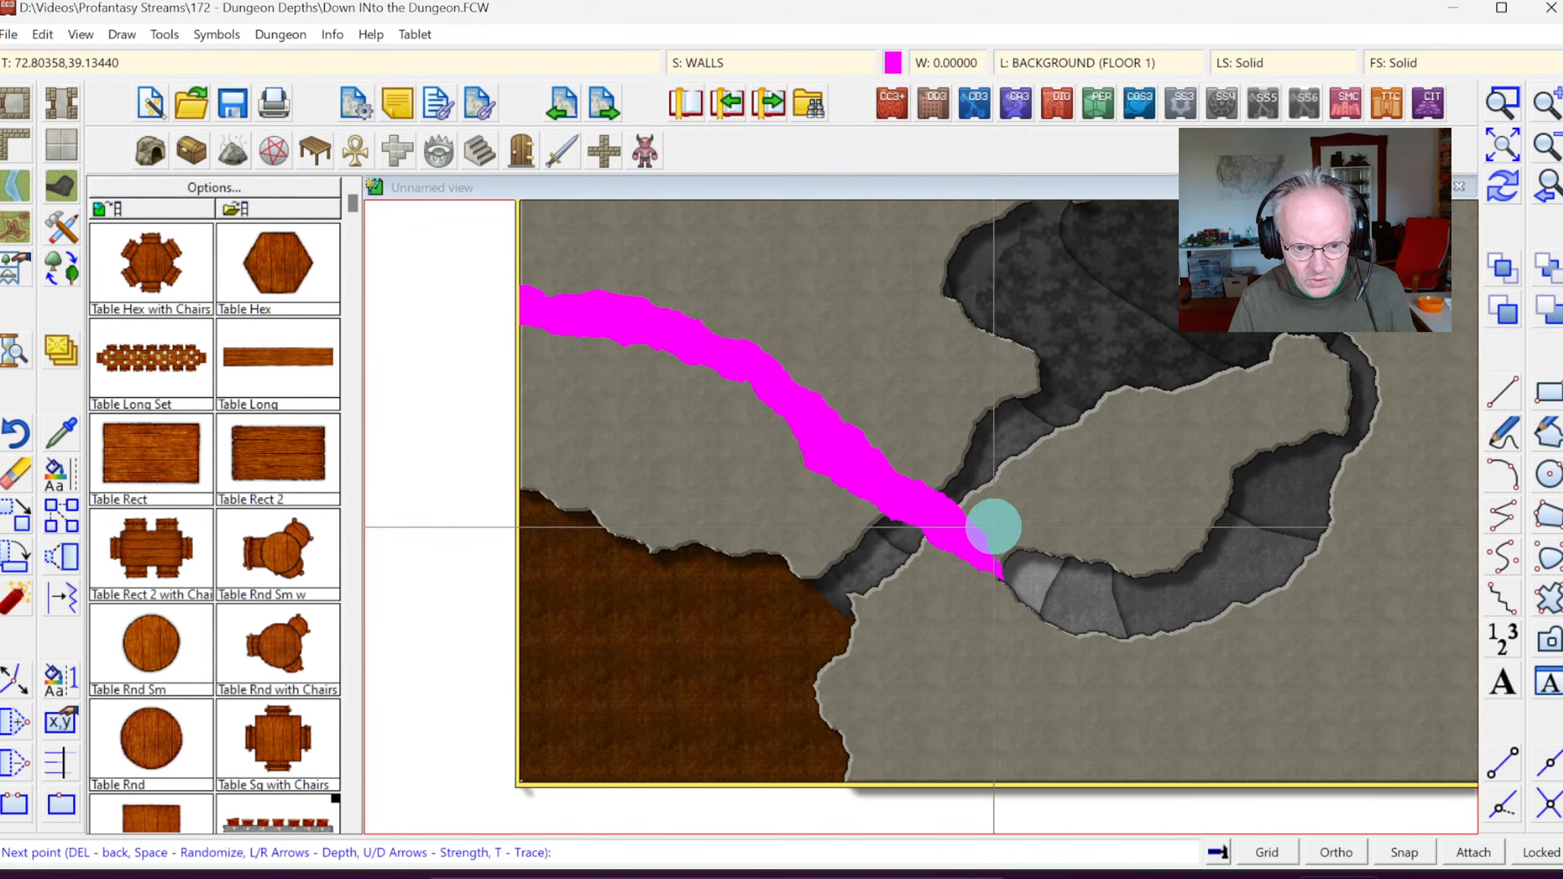
left_click(995, 527)
left_click(1012, 540)
left_click(1018, 546)
right_click(1023, 559)
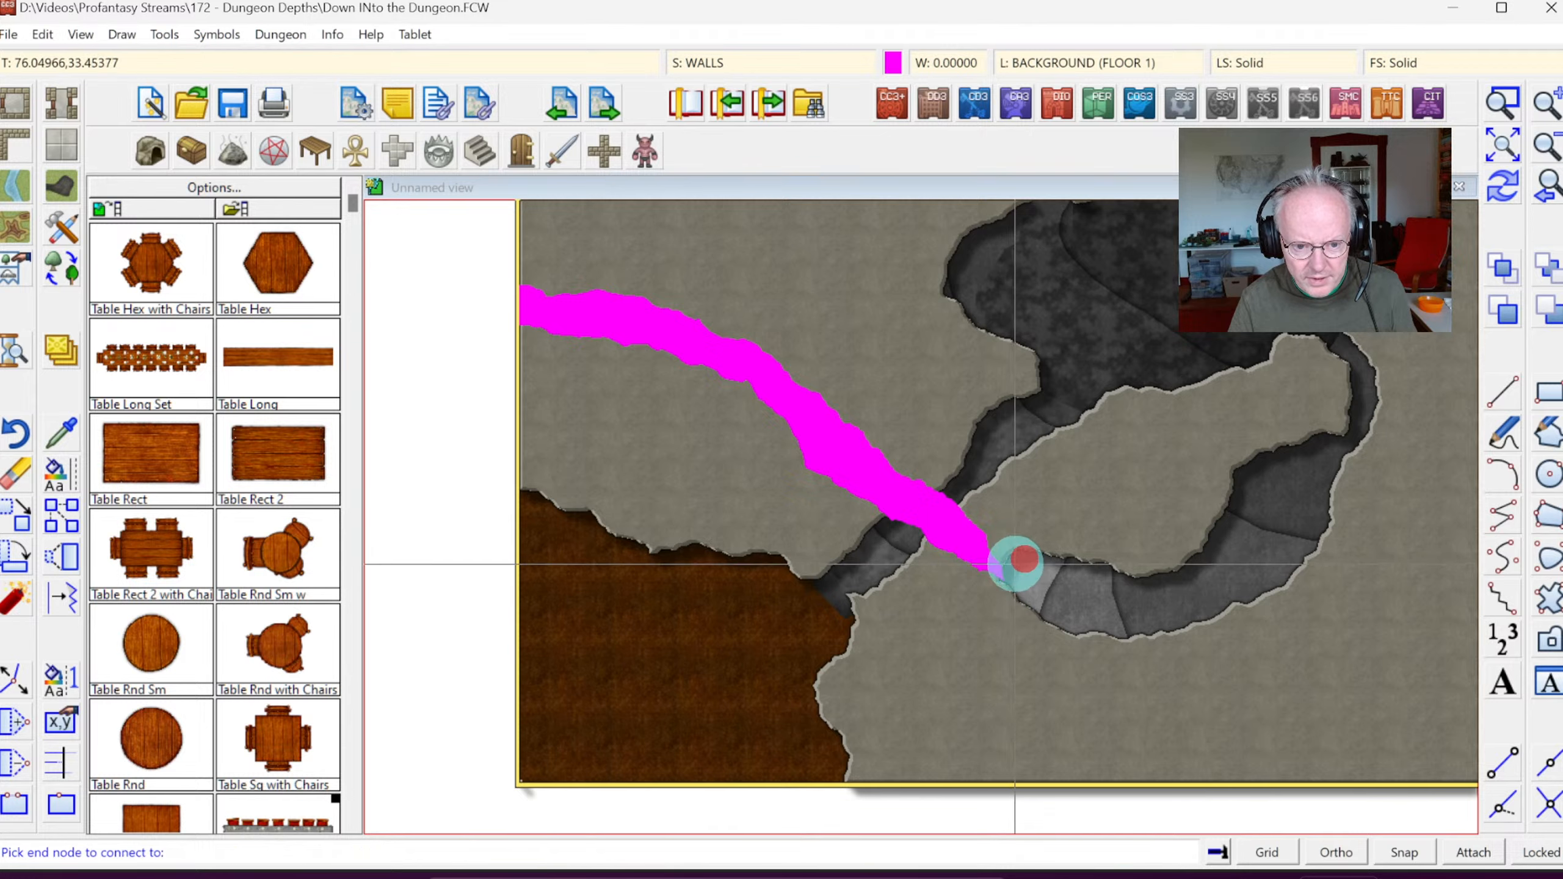
left_click(1012, 571)
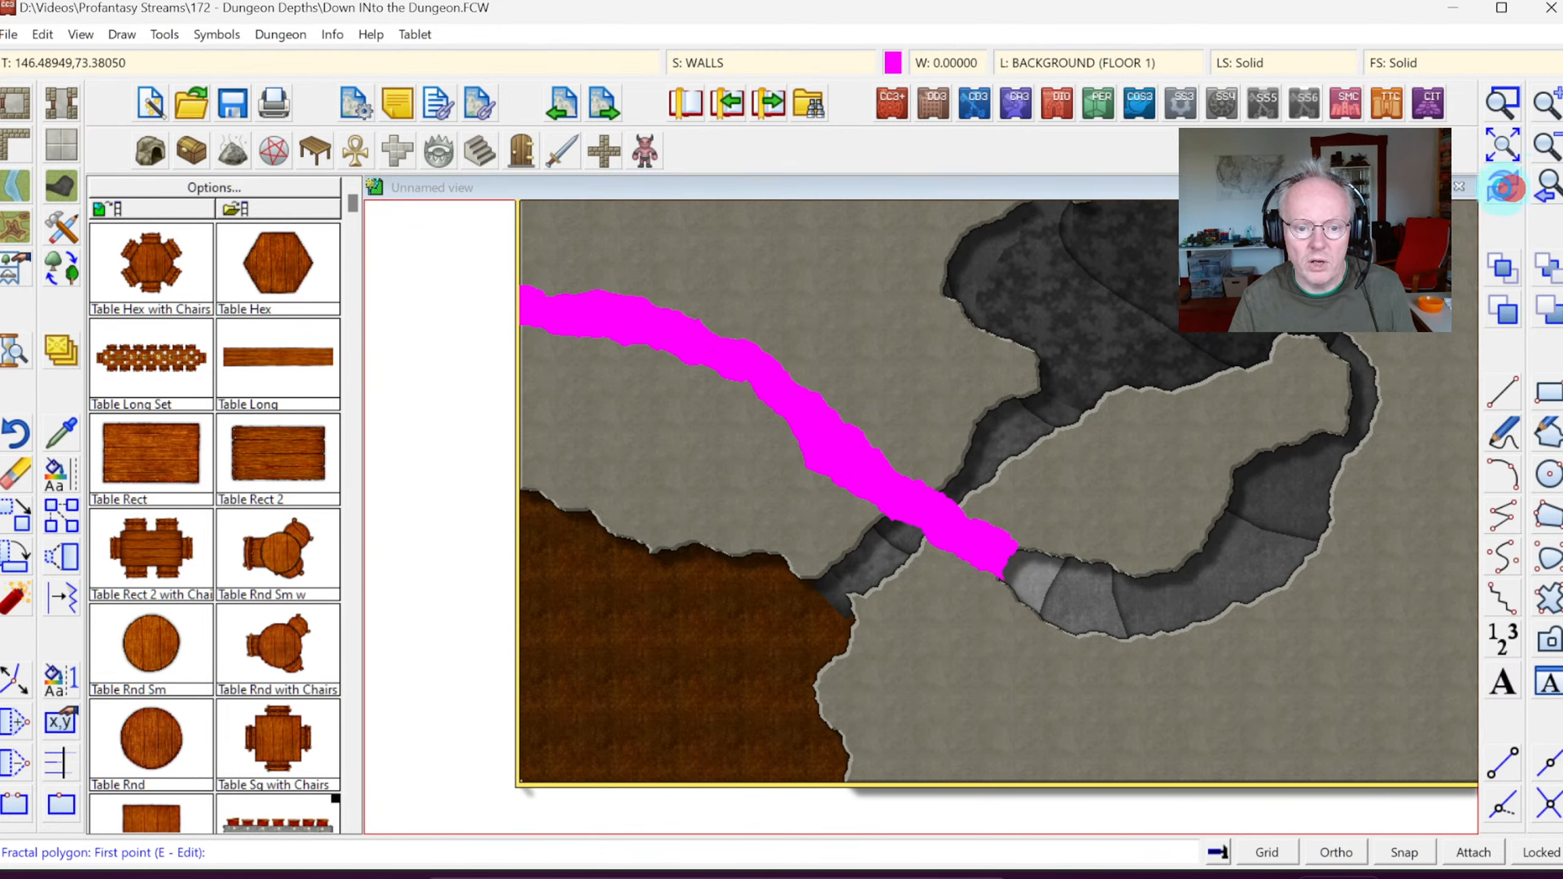
left_click(1502, 190)
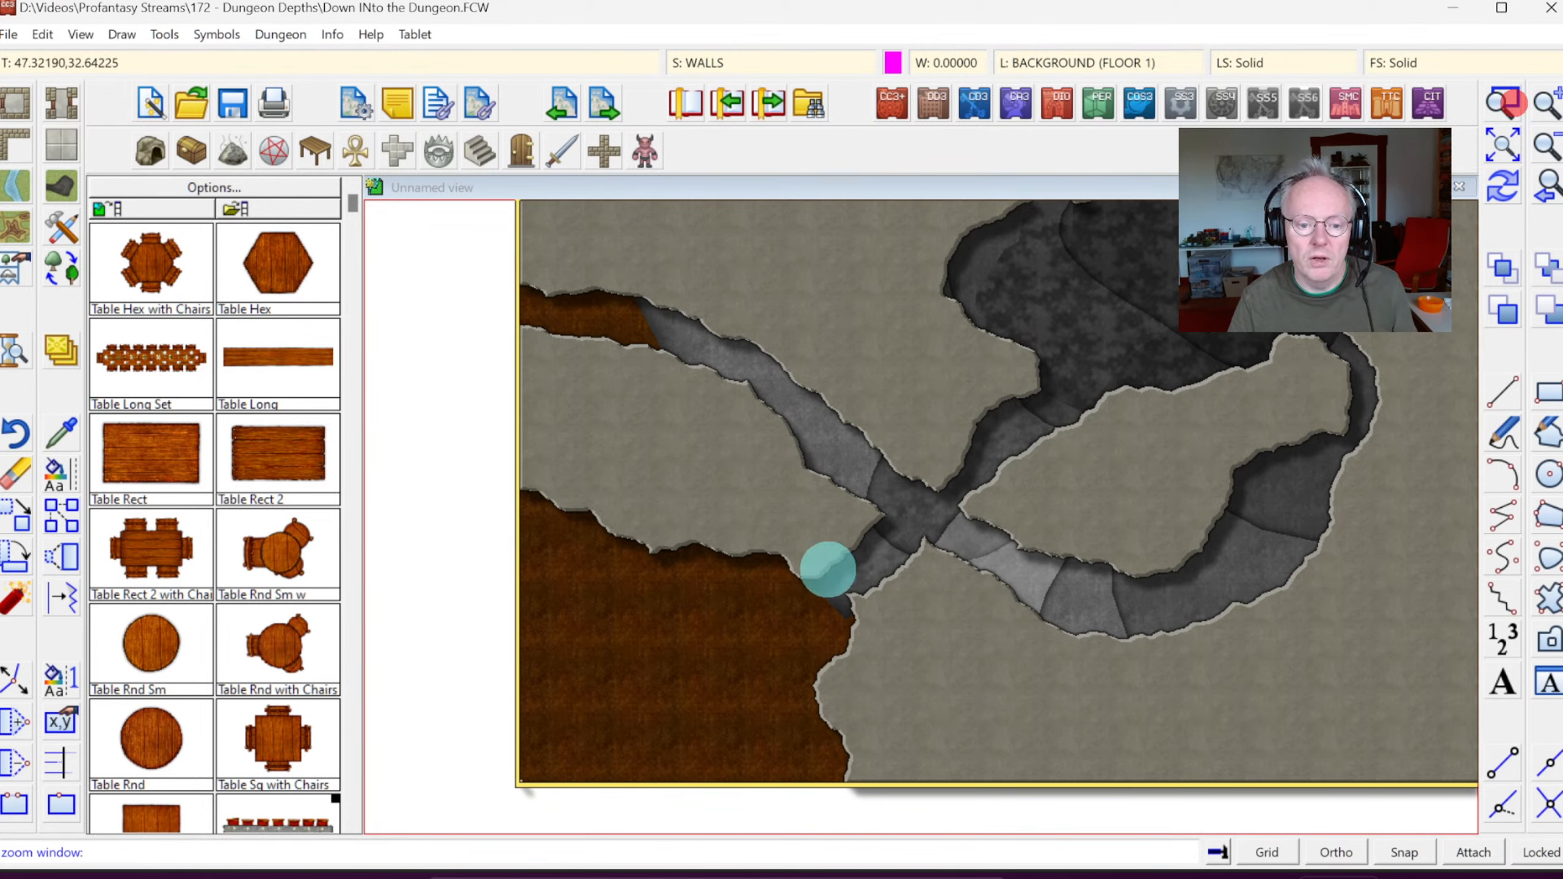
left_click(810, 433)
left_click(1057, 613)
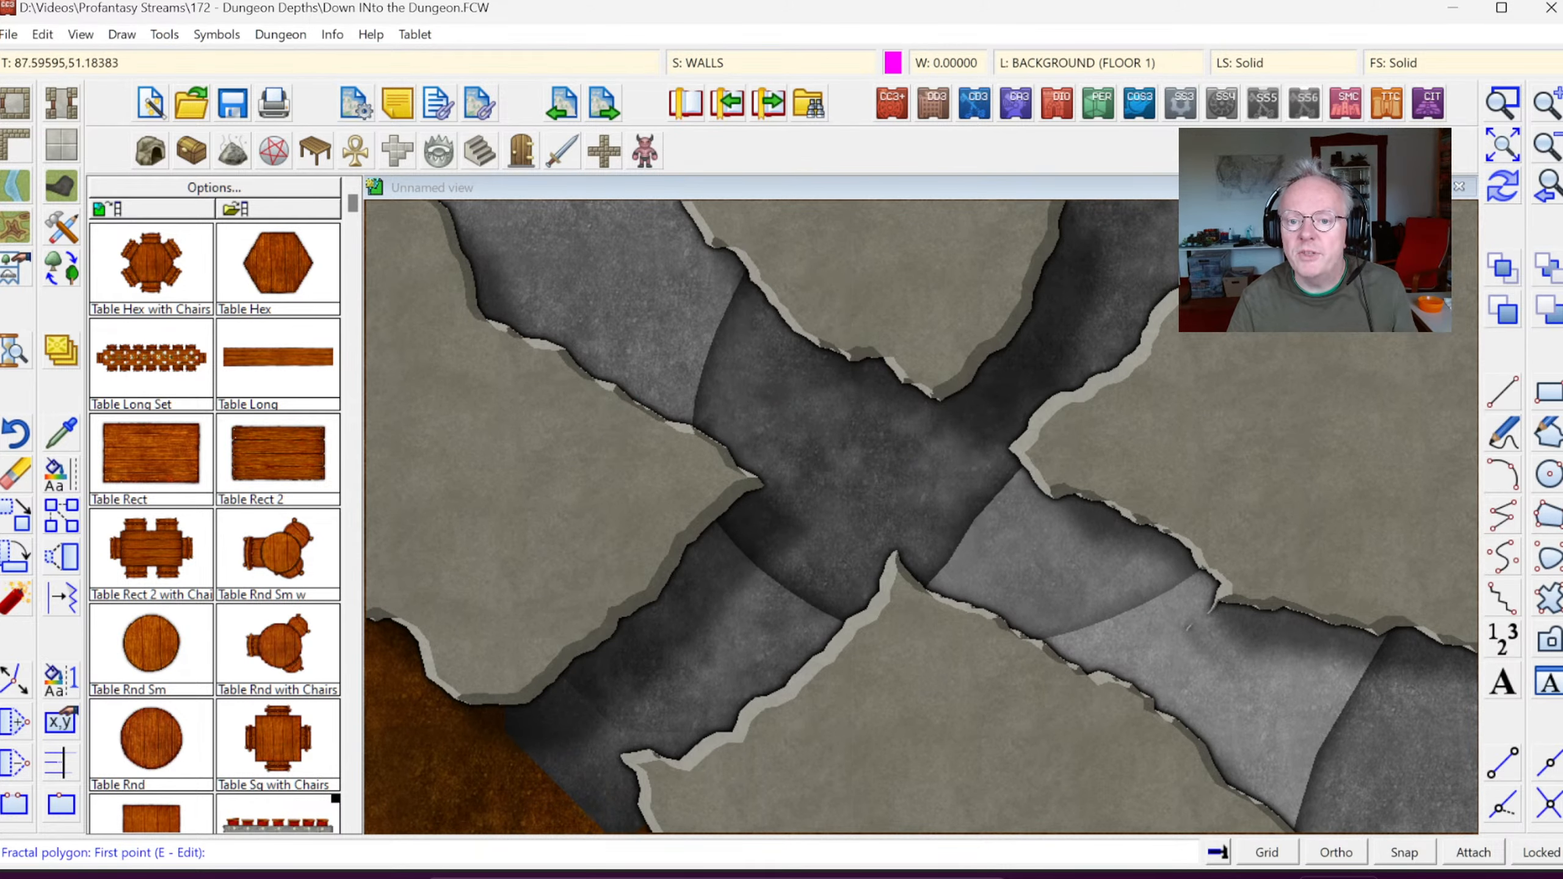
left_click(1545, 147)
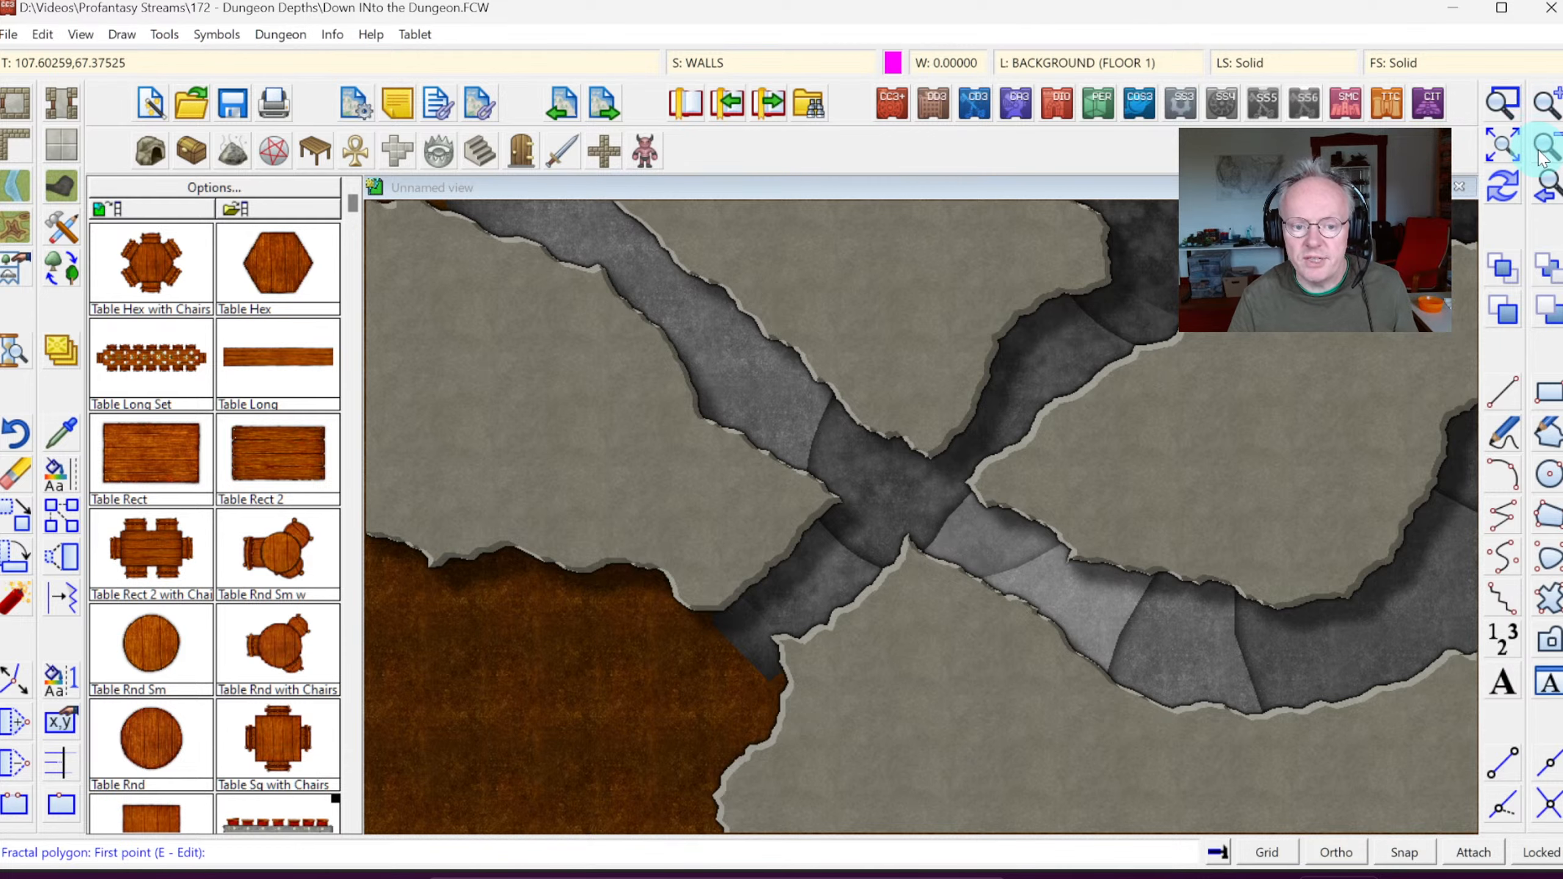
left_click(1545, 148)
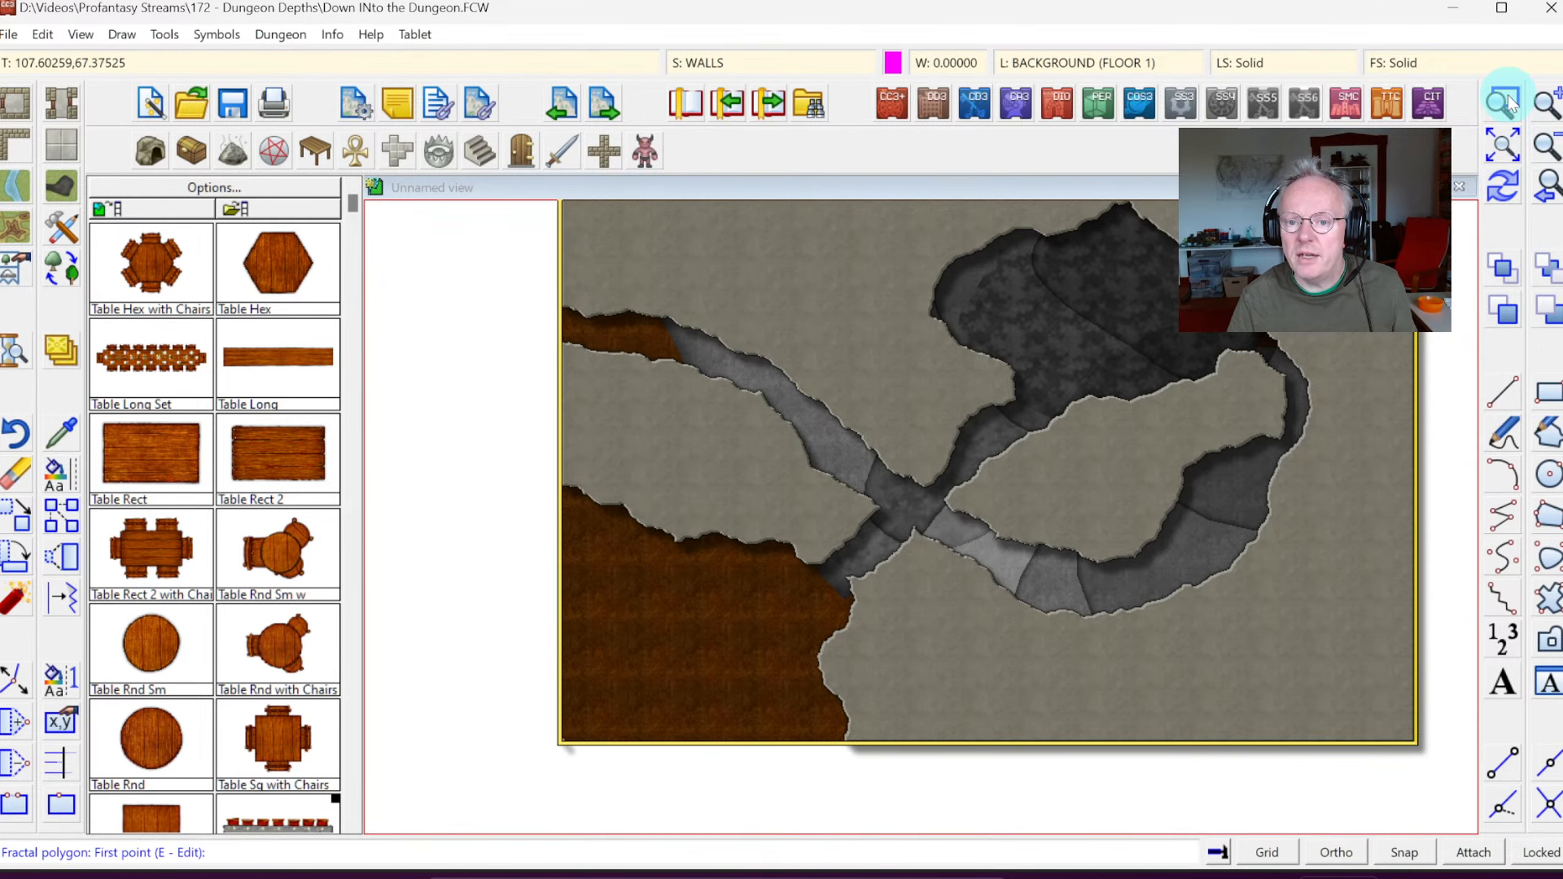
Step: Start the Wall, Current Fill, Current Width drawing tool at the tunnel crossing, using the Basic Stone 2 Bitmap fill style
left_click(768, 417)
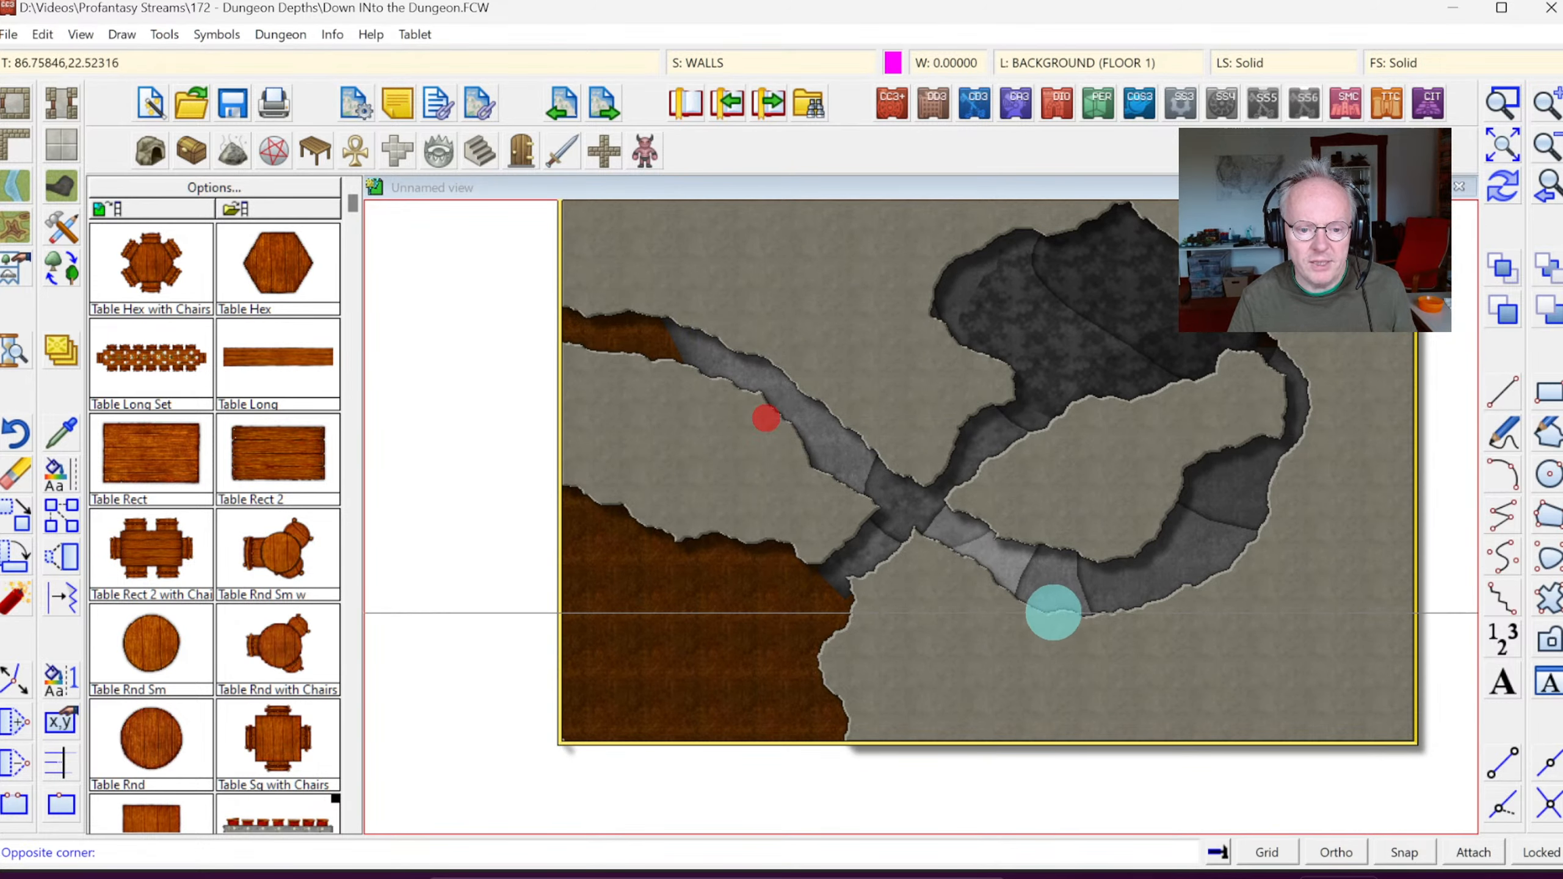
left_click(1054, 612)
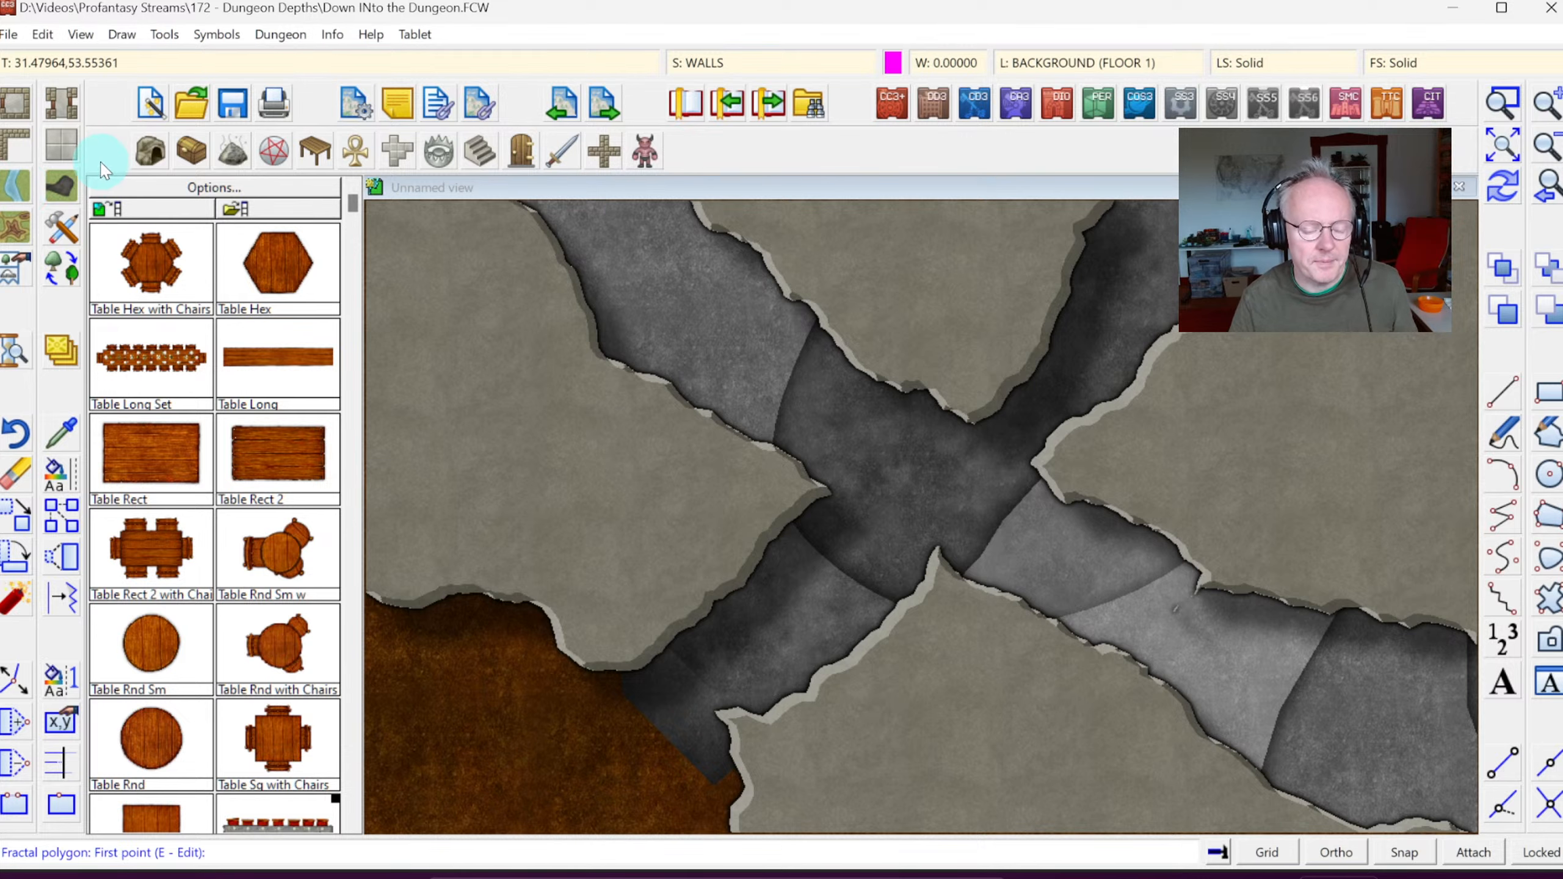
left_click(7, 148)
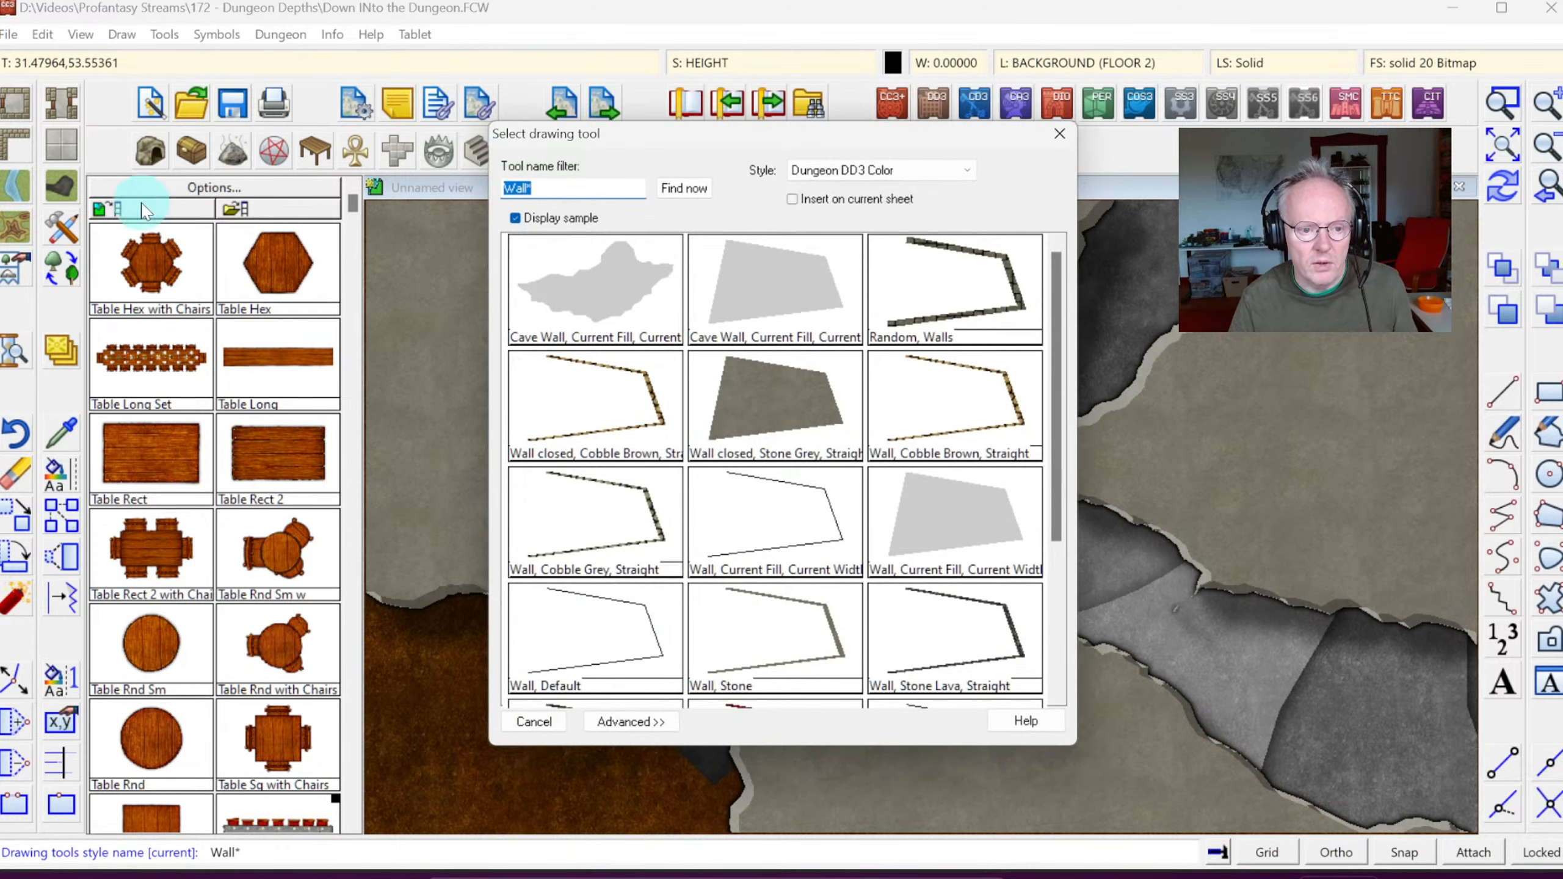
double_click(788, 519)
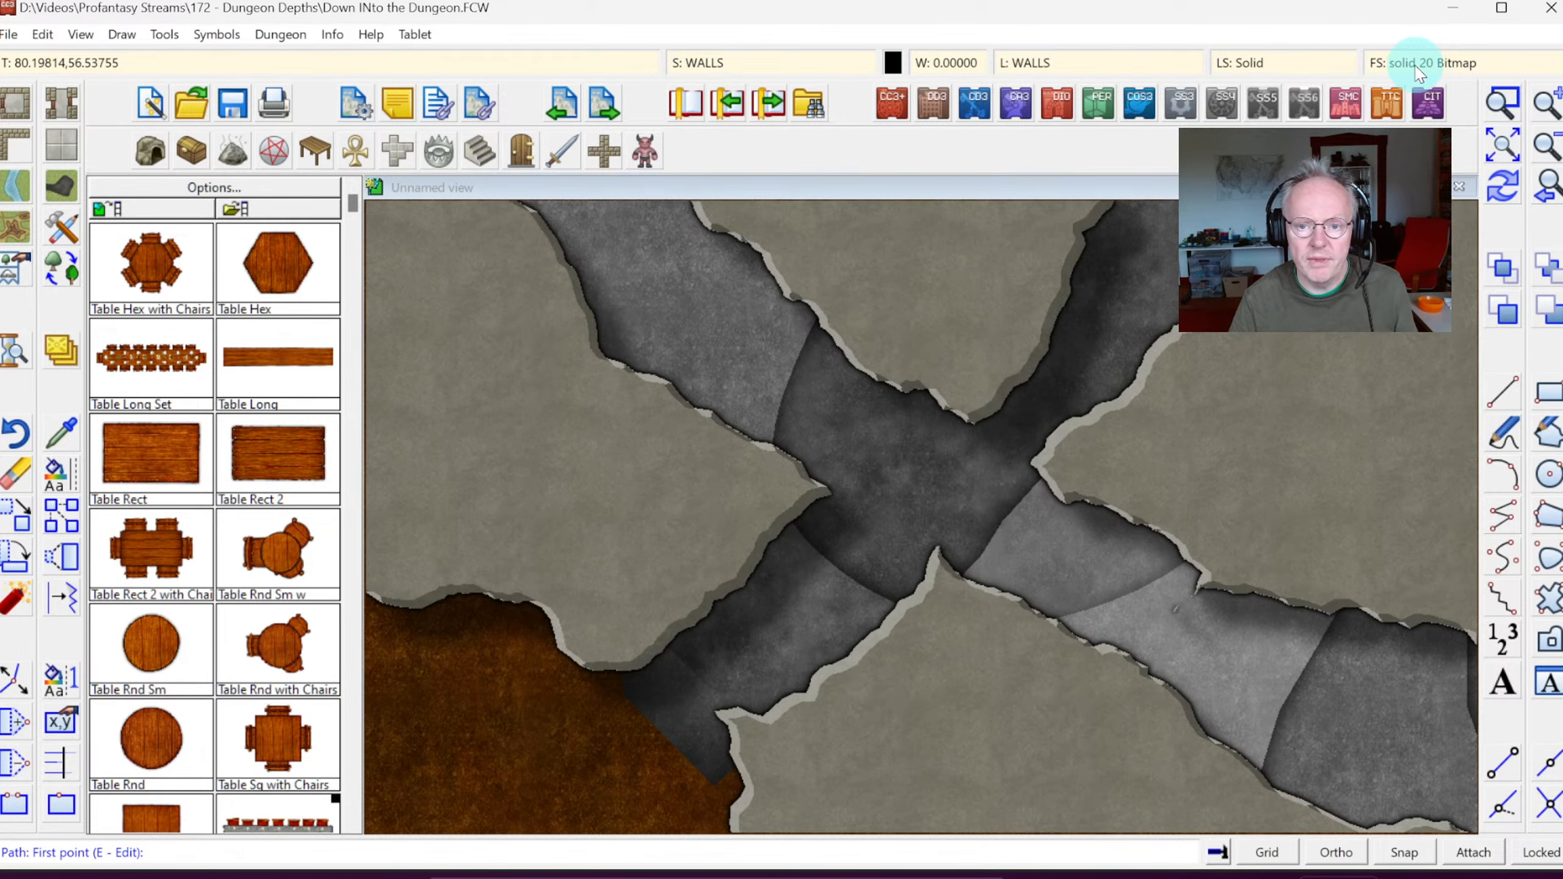
left_click(1413, 64)
left_click(848, 273)
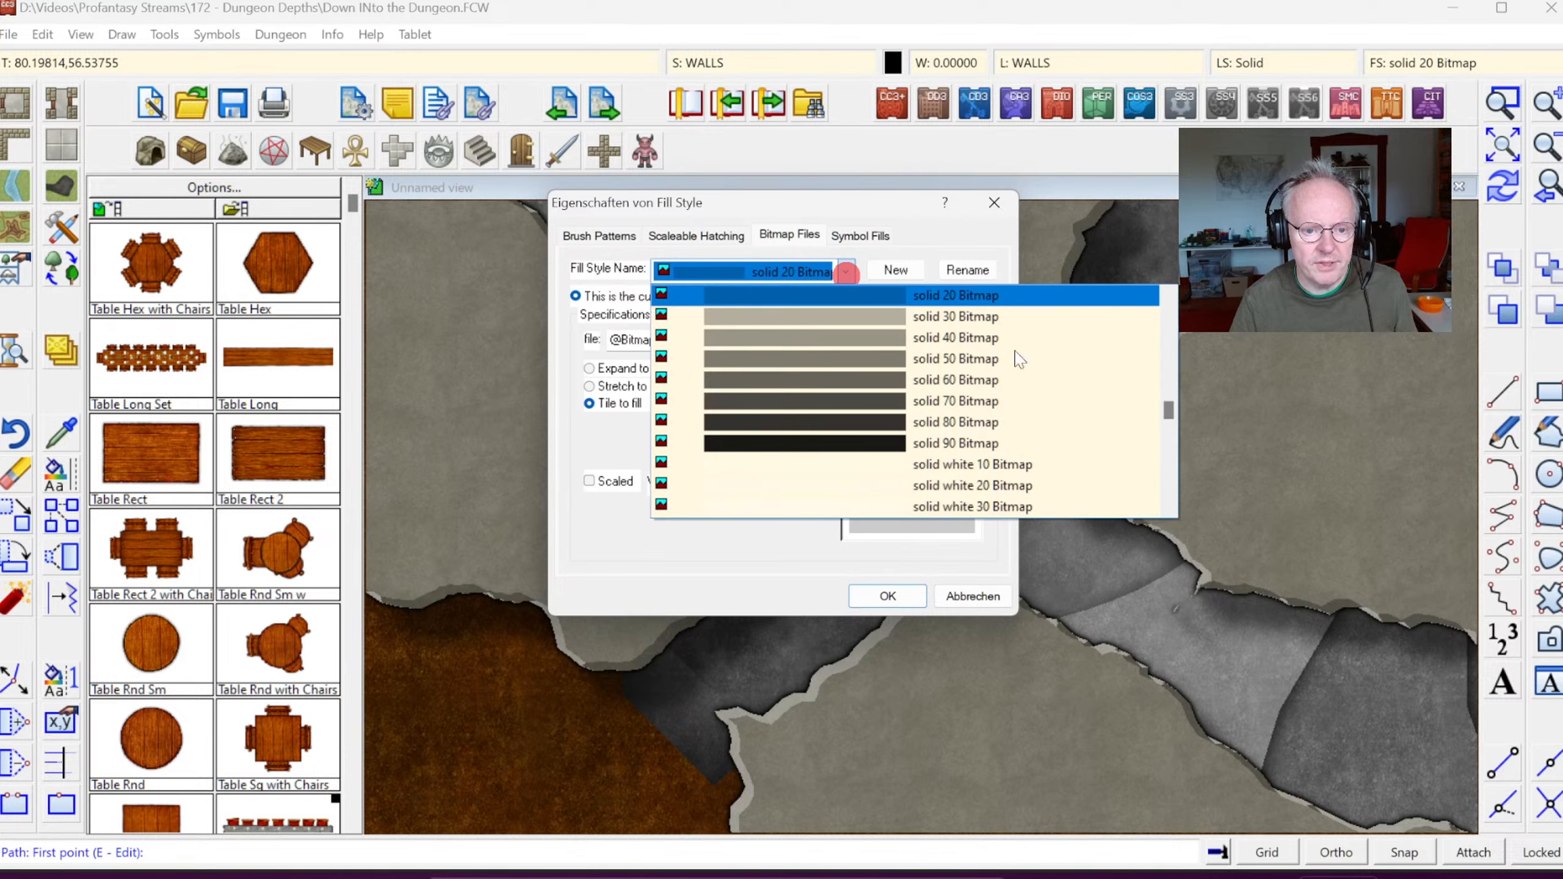
left_click(1168, 419)
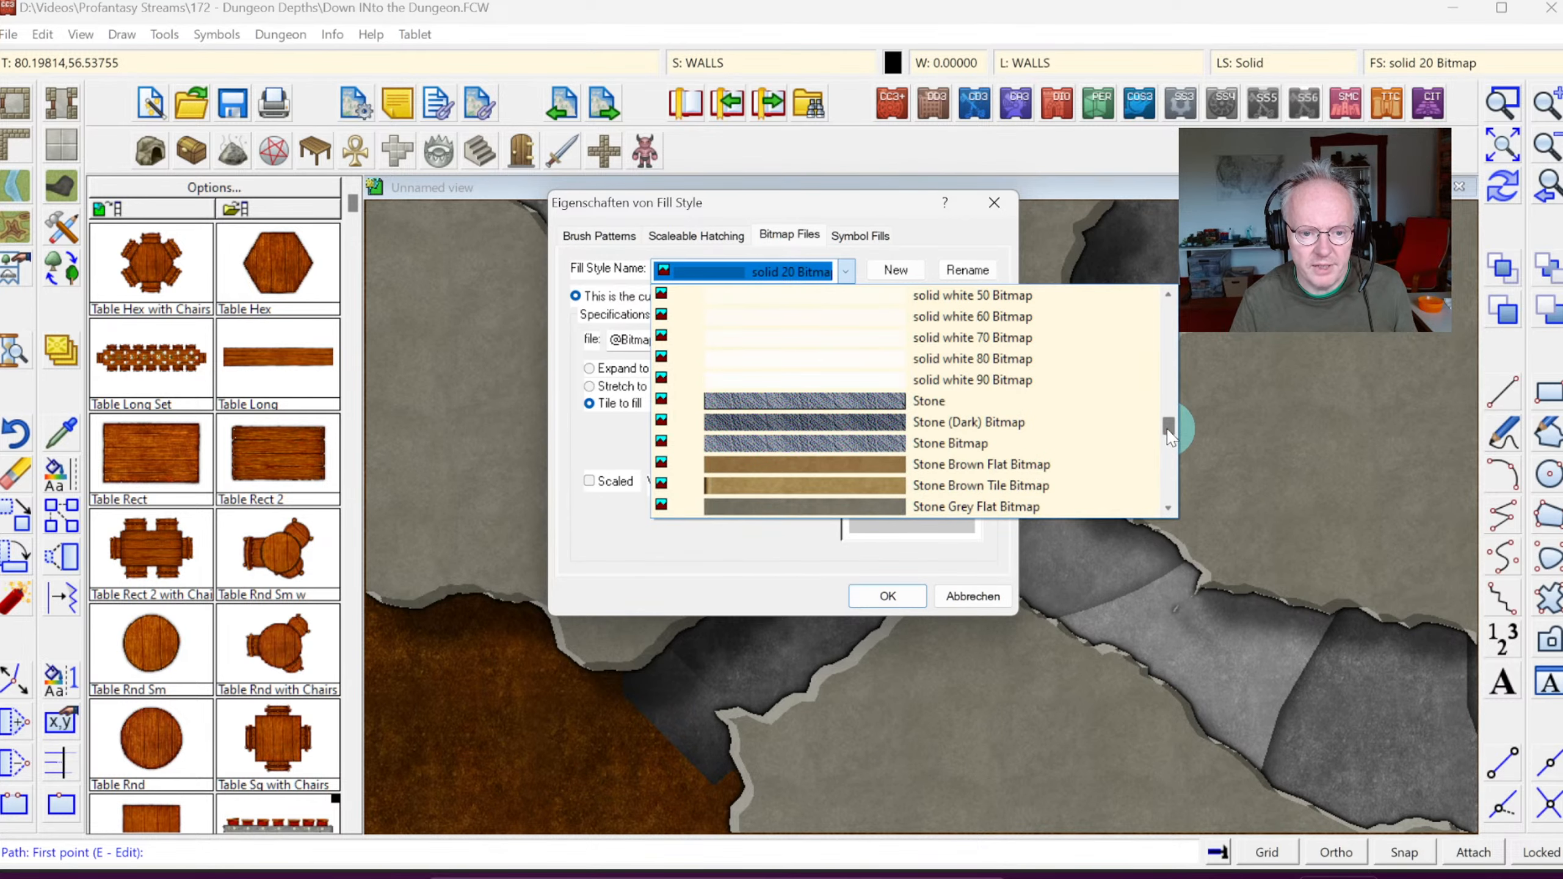
left_click_drag(1169, 439, 1156, 305)
left_click(946, 297)
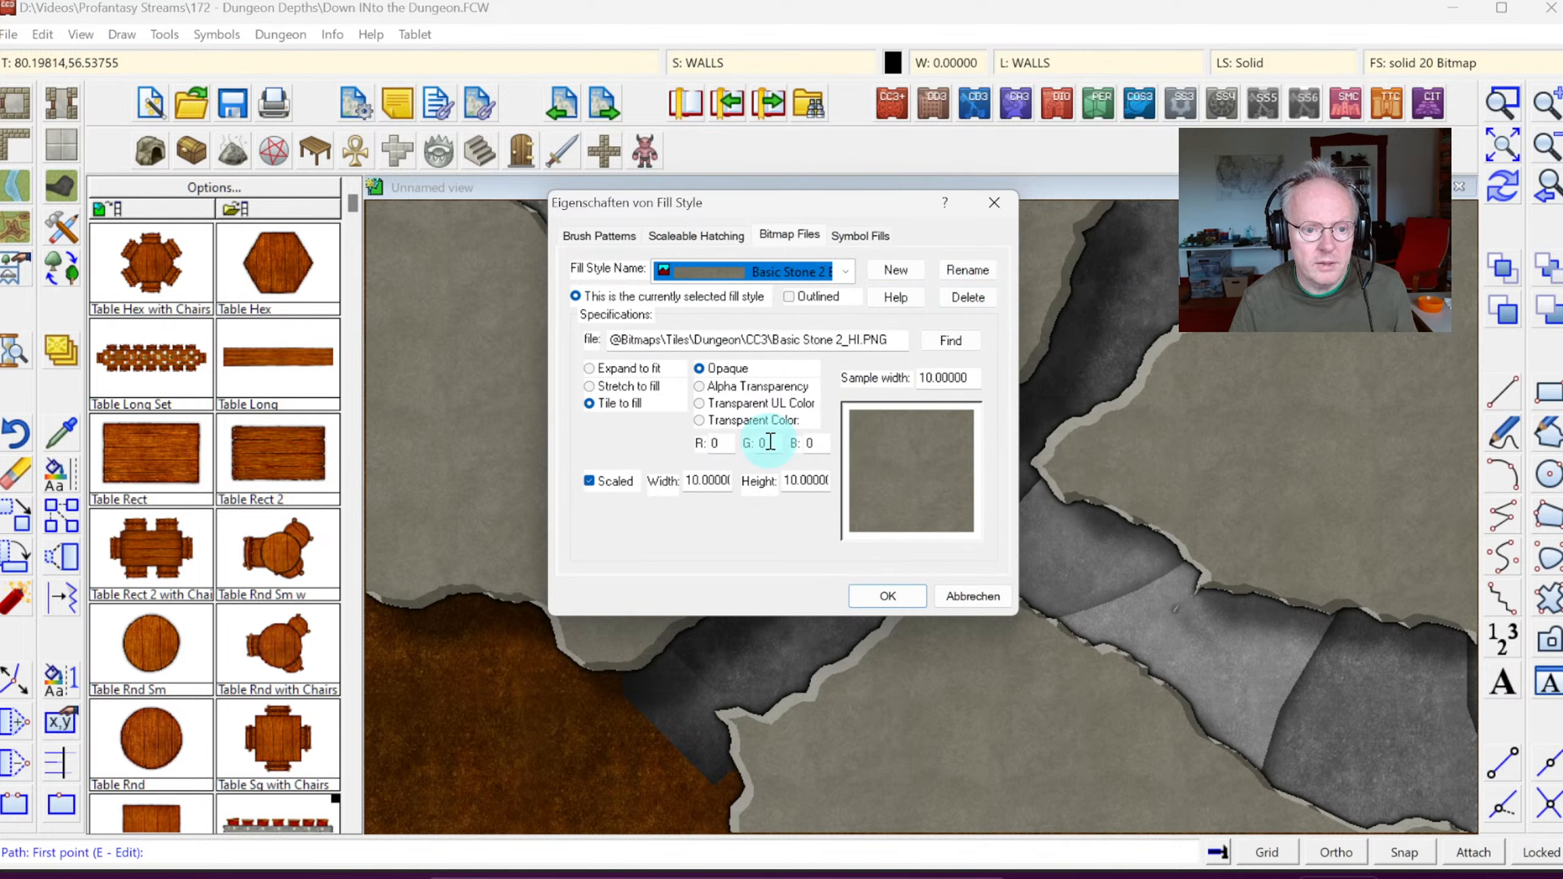
left_click(888, 592)
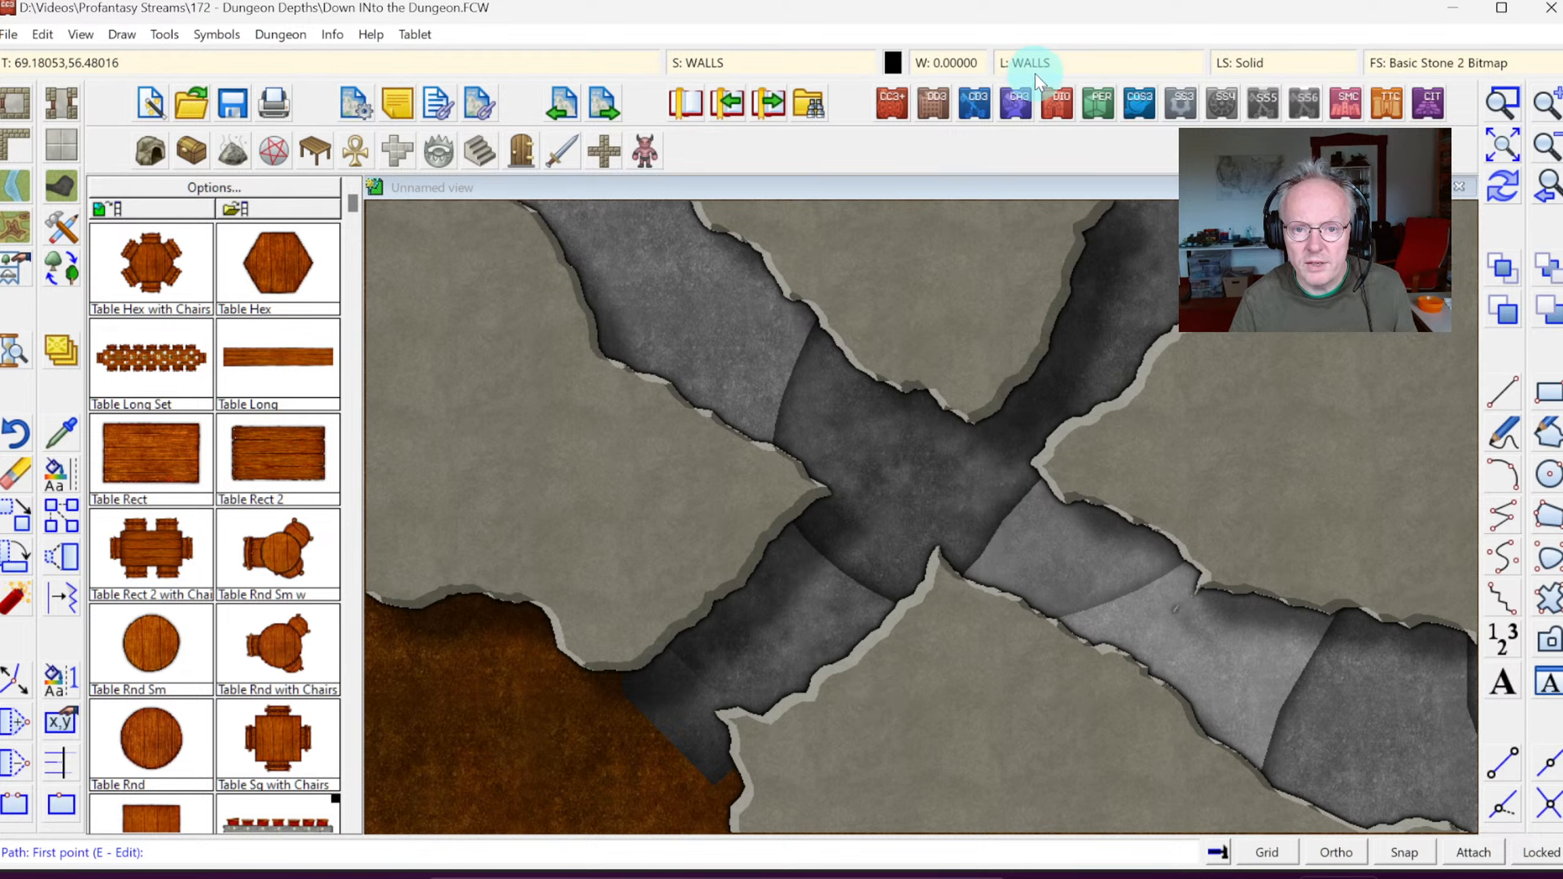
Step: Try a wall with line width 2 across the crossing's southwest opening, and undo it
left_click(945, 62)
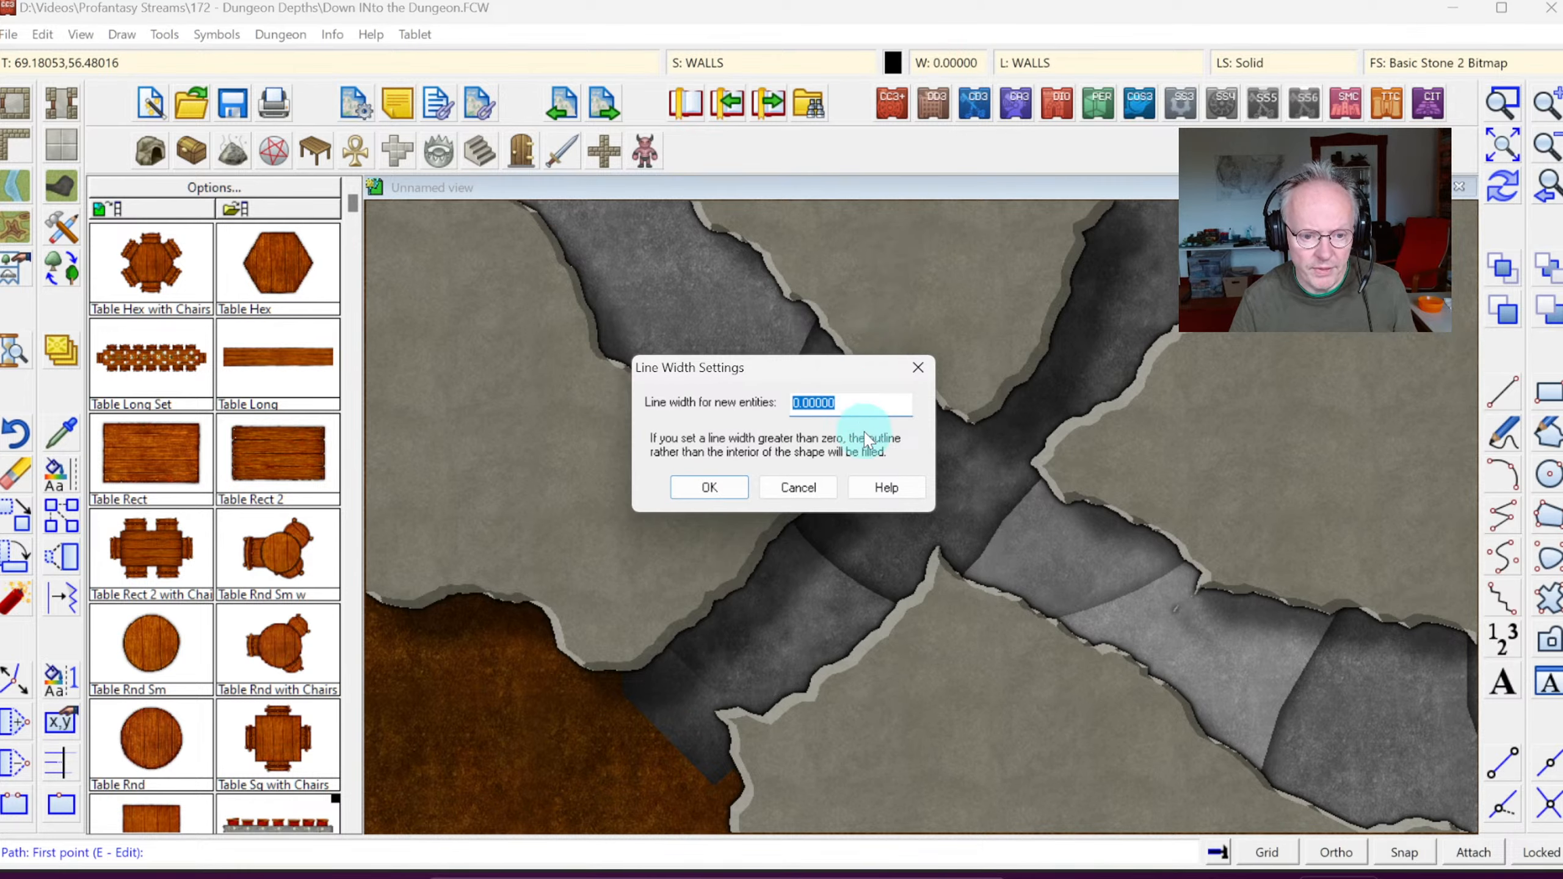
left_click(729, 493)
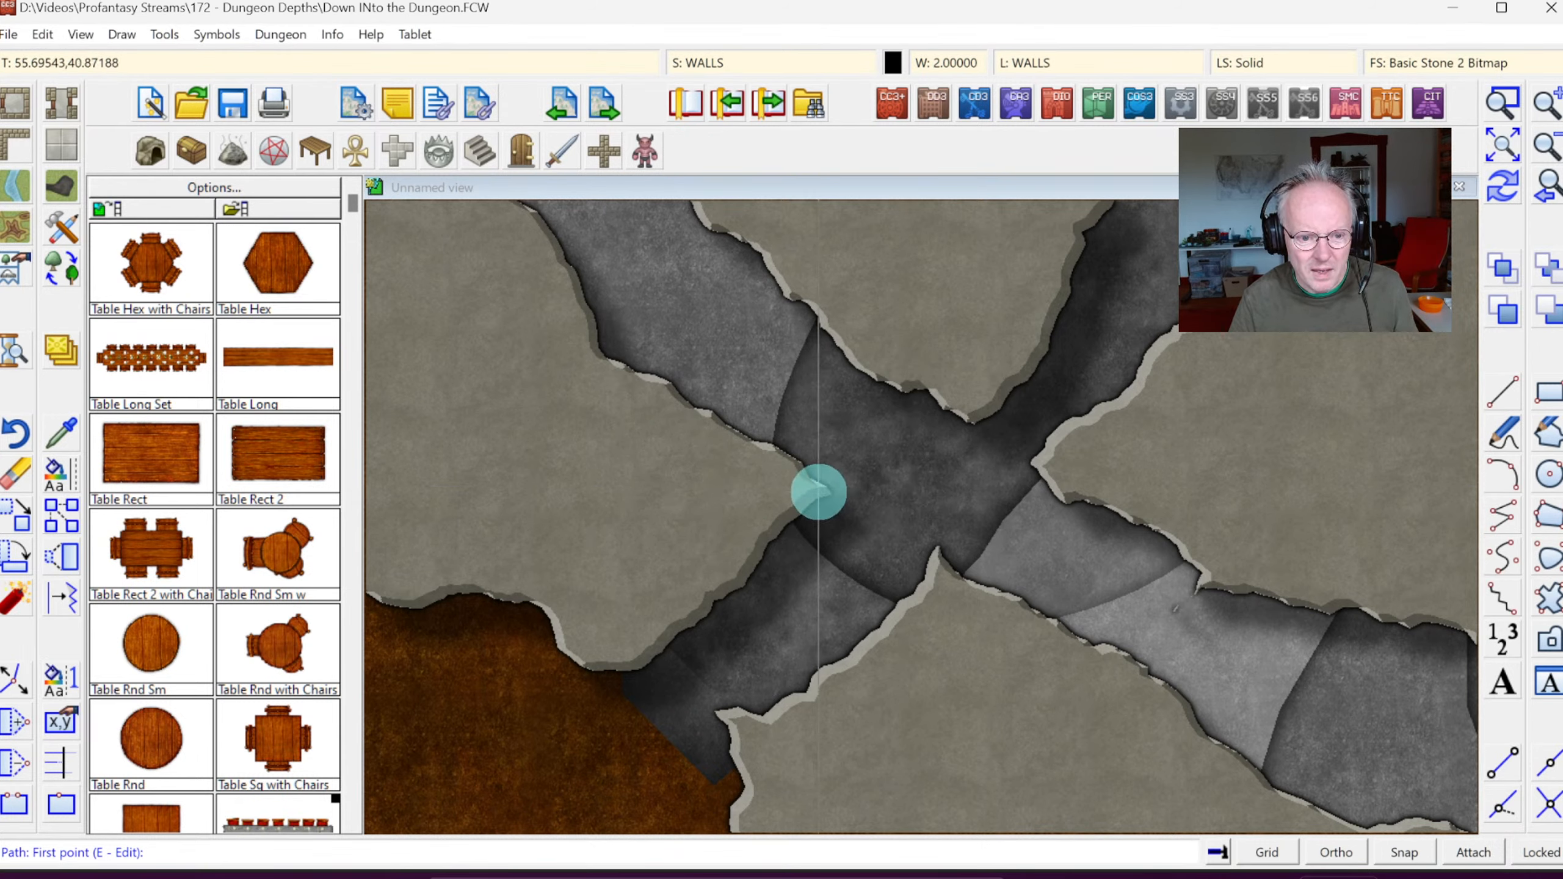
left_click(817, 490)
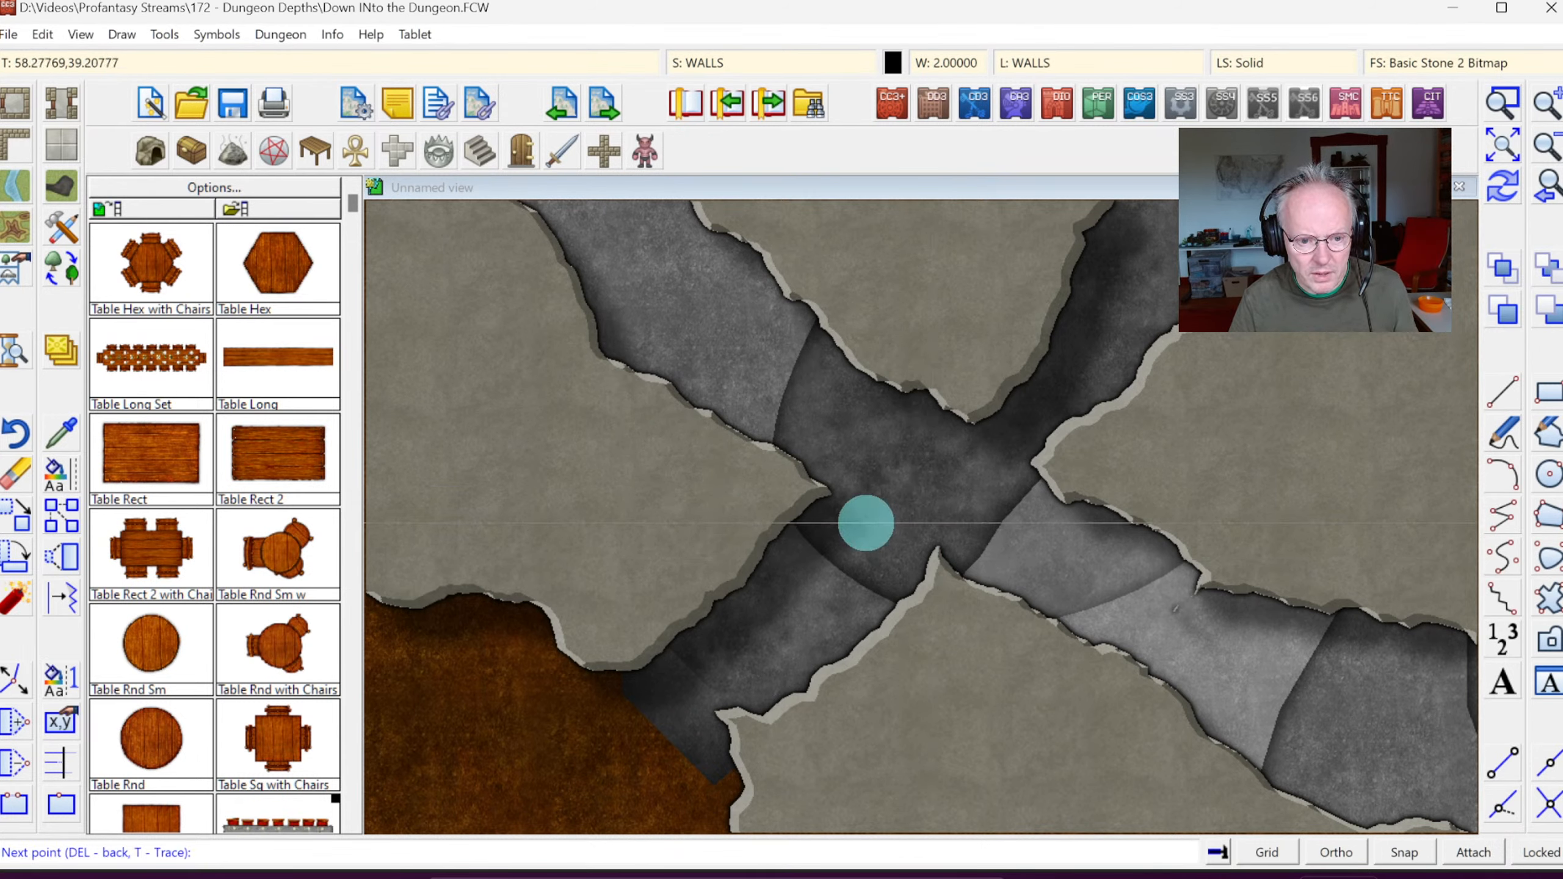
left_click(857, 509)
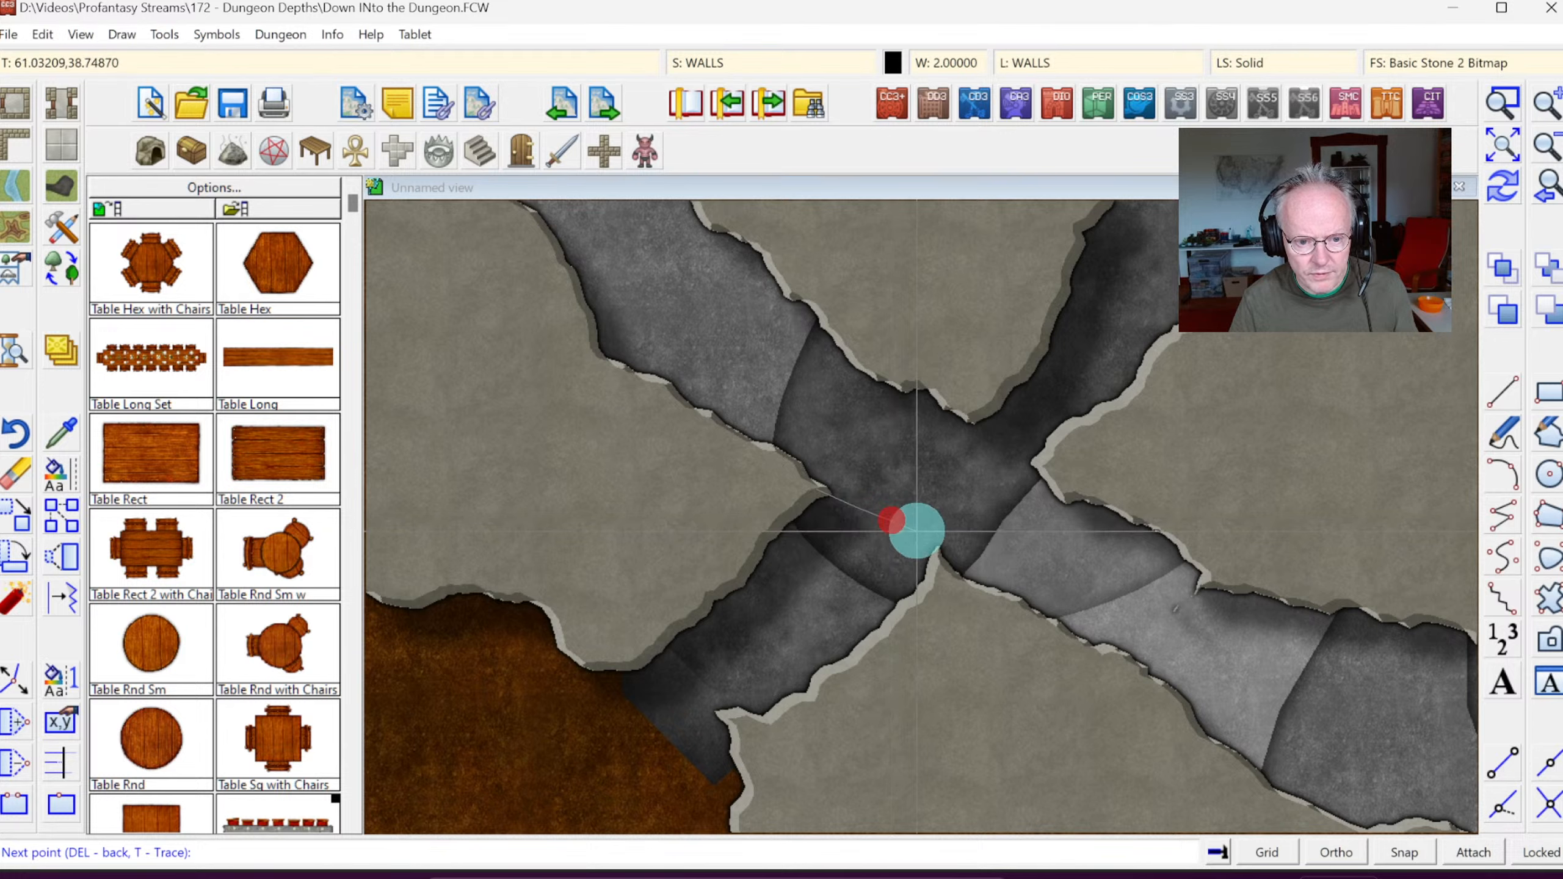
left_click(918, 531)
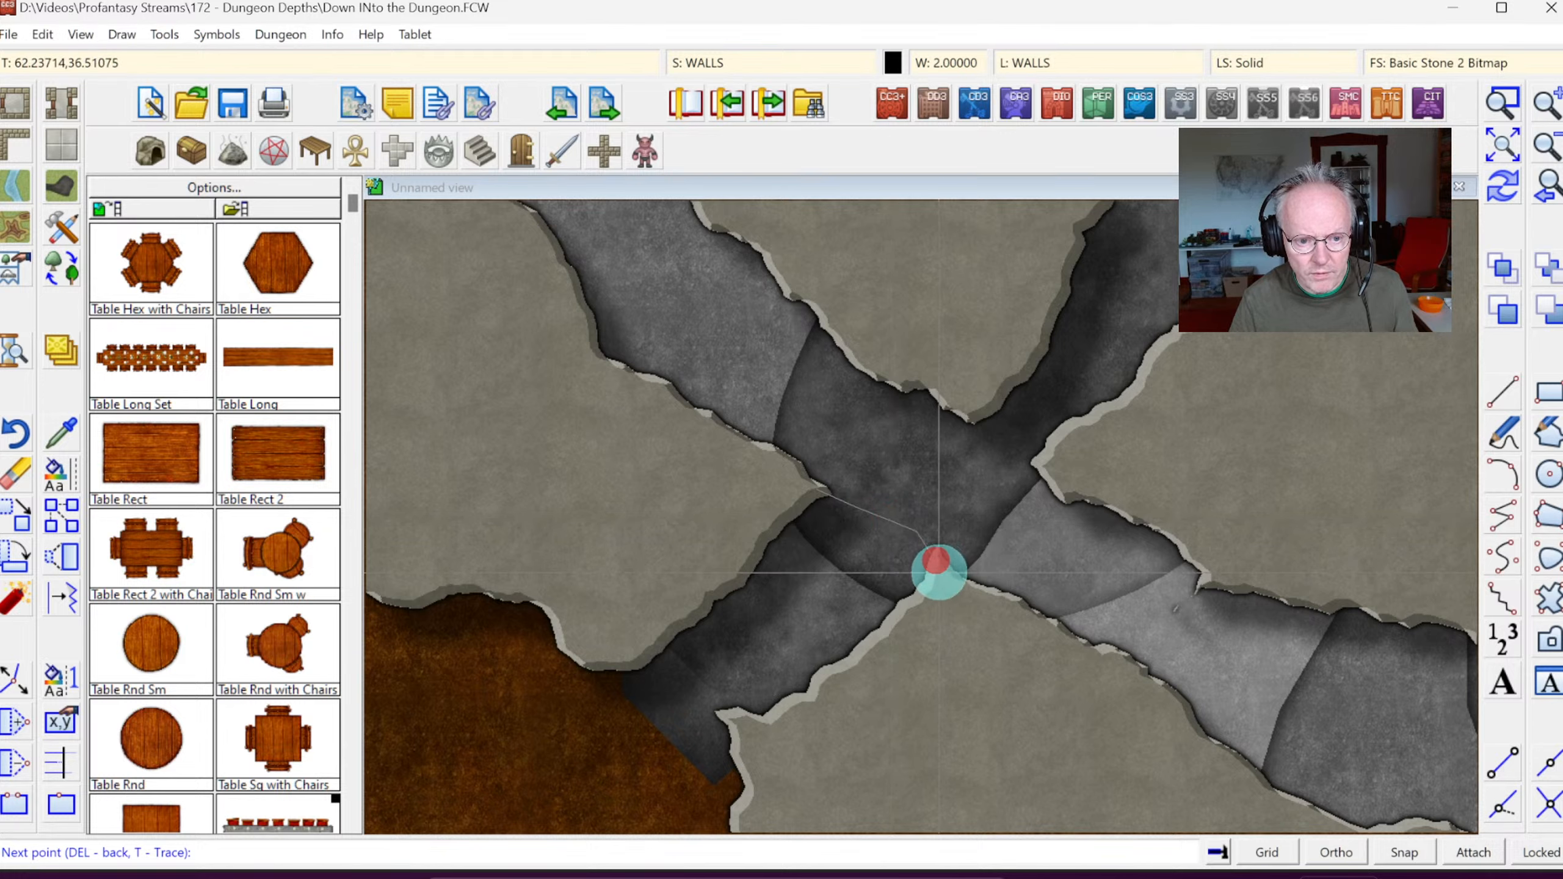
right_click(940, 573)
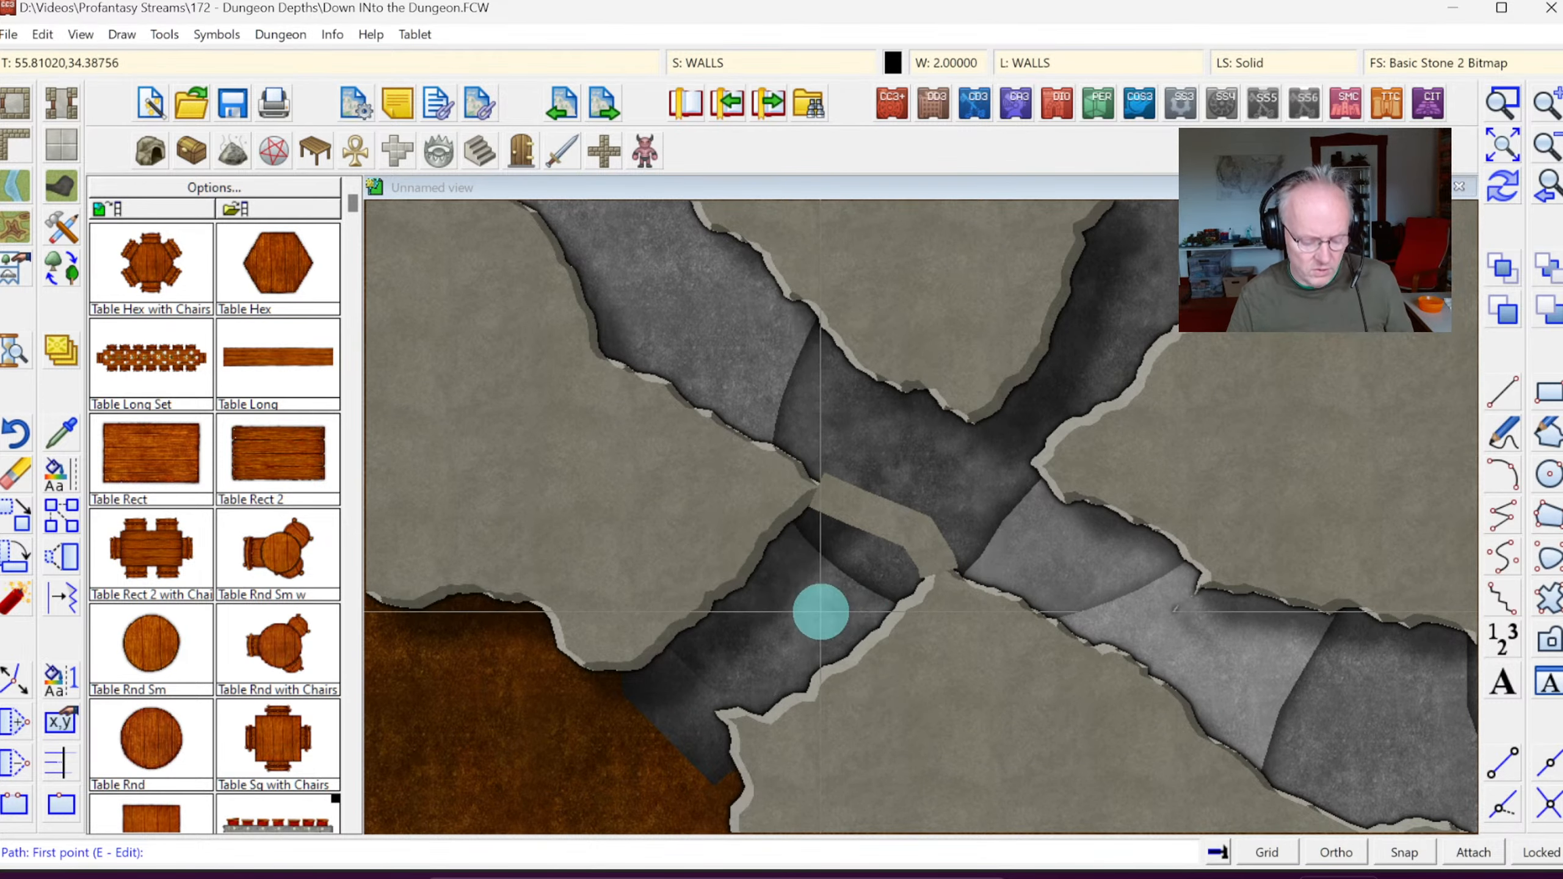
key("ctrl+z")
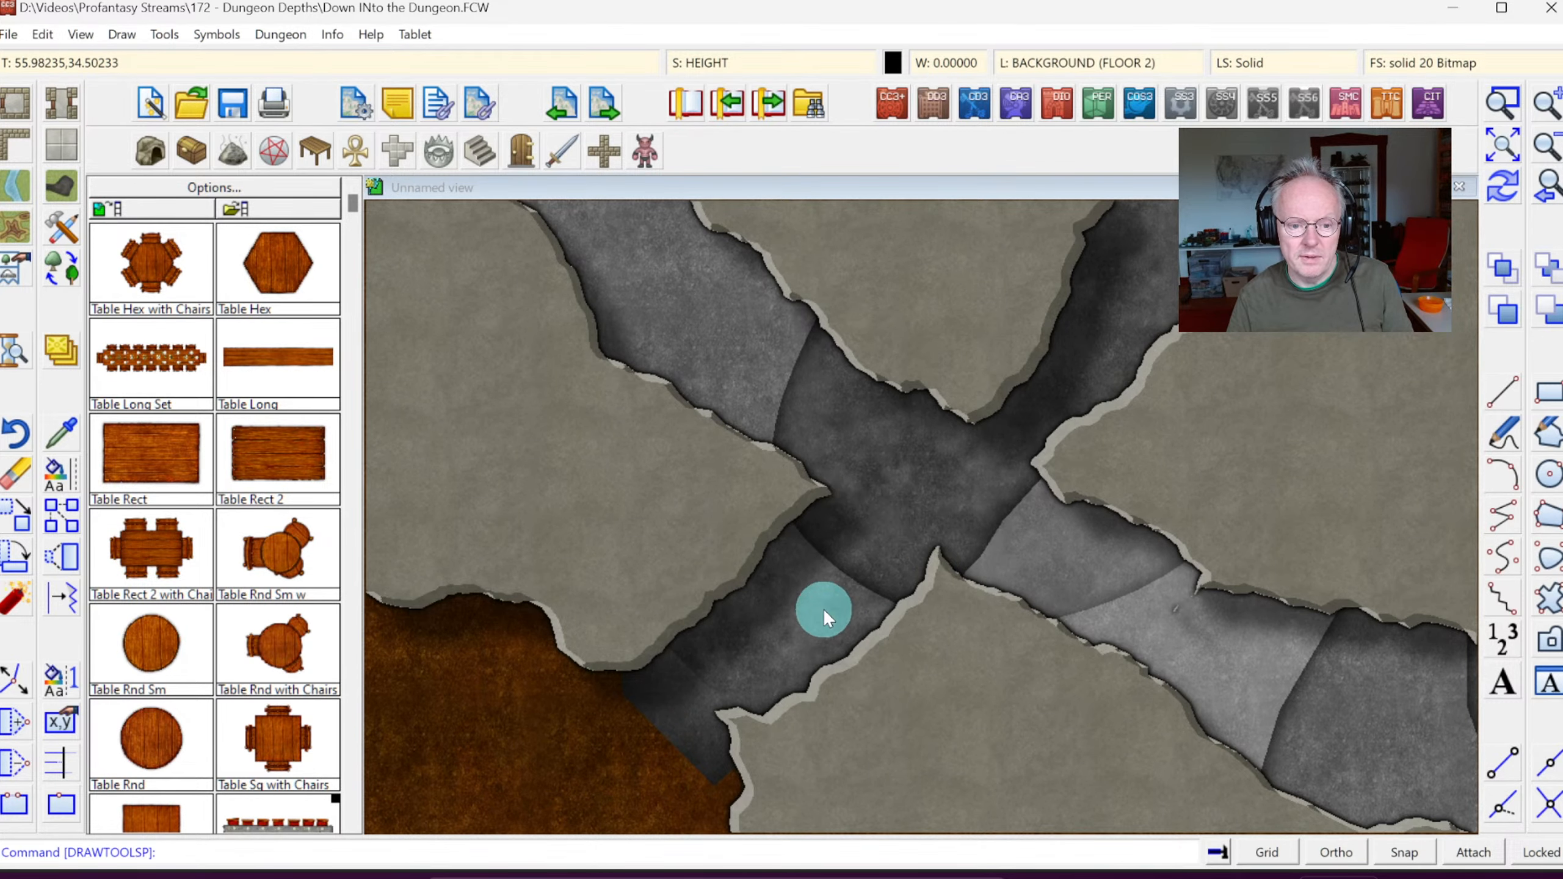
Step: Restart the Wall, Current Fill, Current Width tool with the Basic Stone 2 Bitmap fill style and line width 1
key("Return")
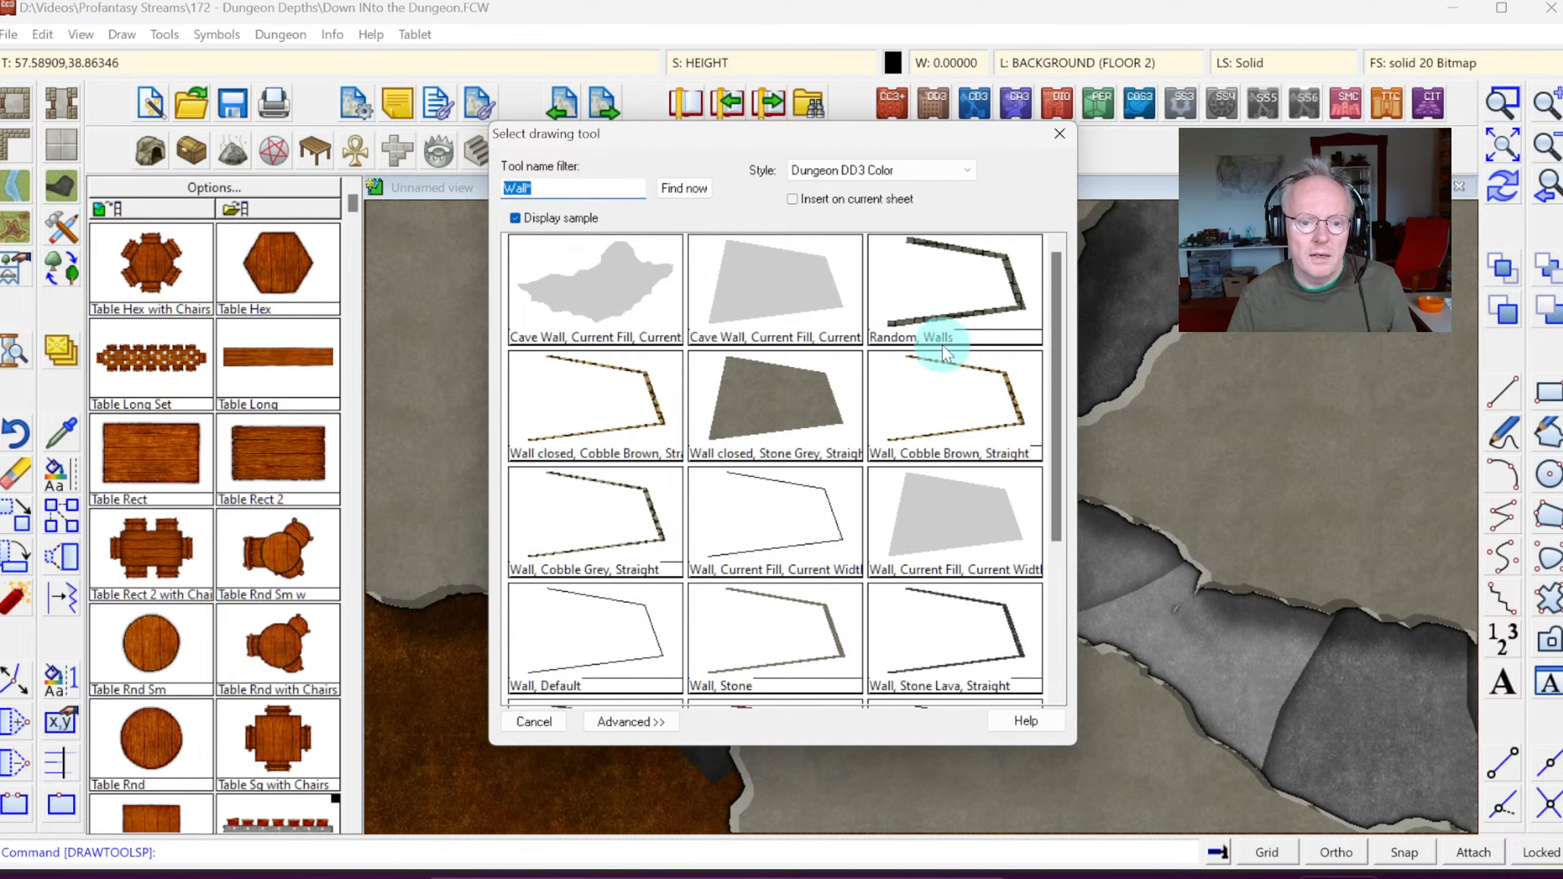
left_click(811, 493)
left_click(1410, 63)
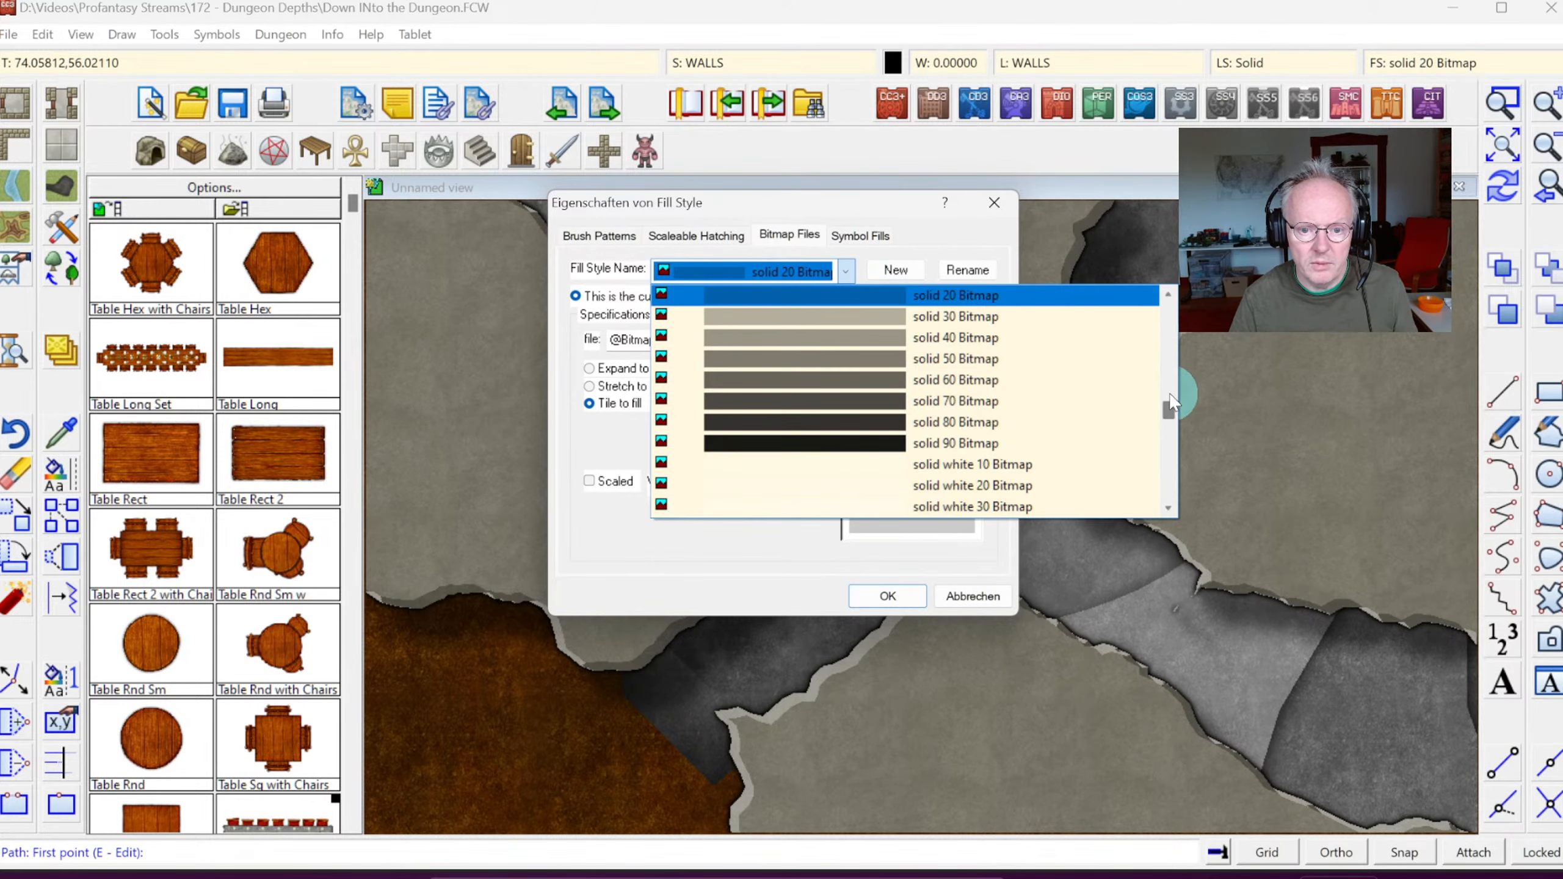
left_click_drag(1170, 411, 1152, 309)
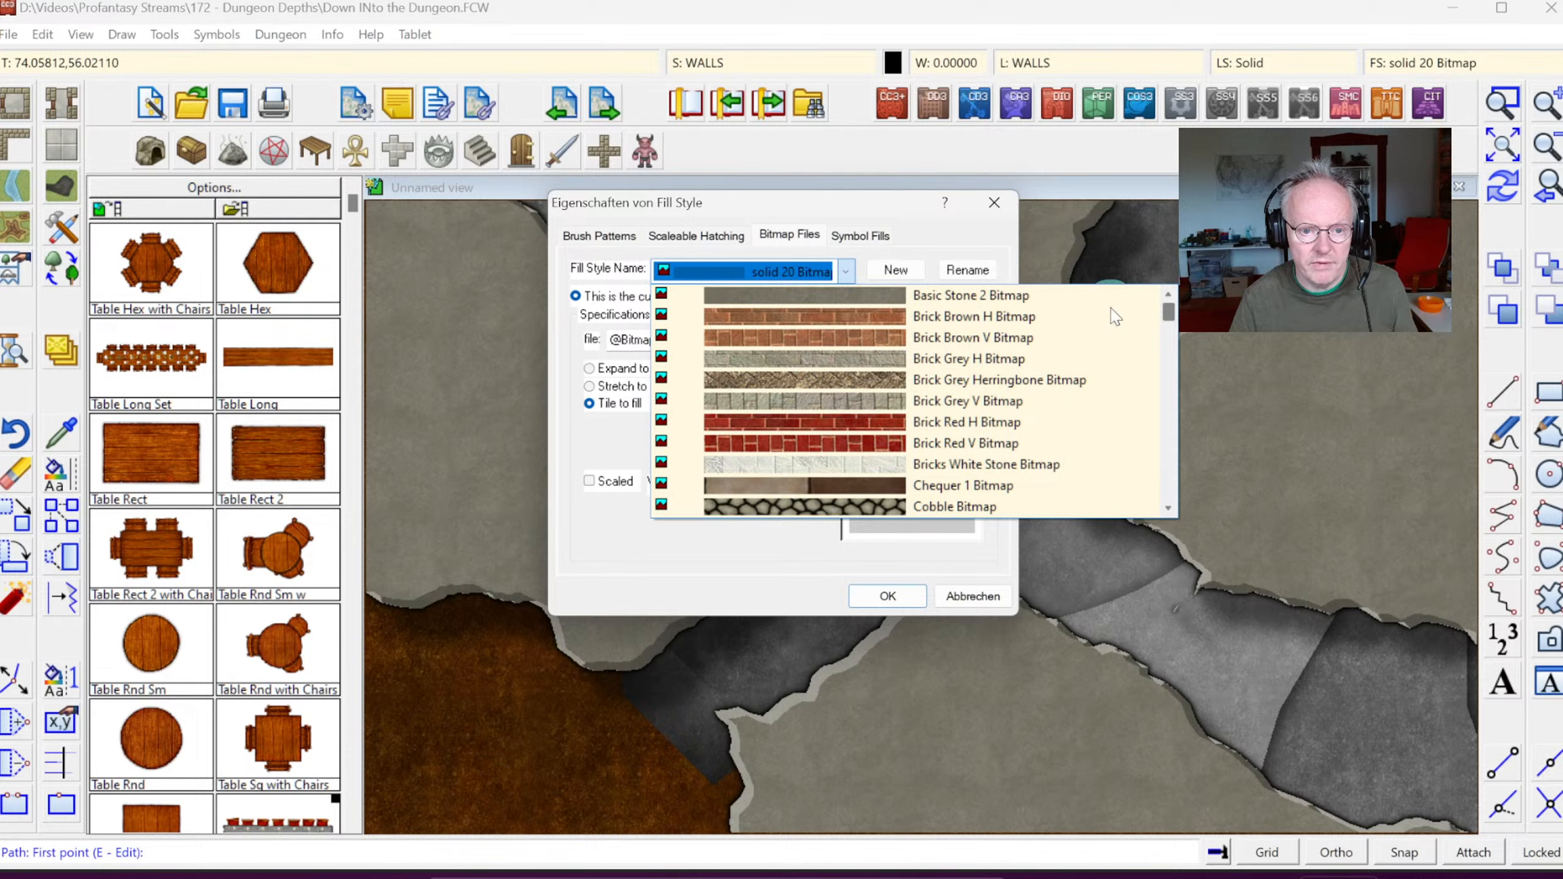
left_click(964, 300)
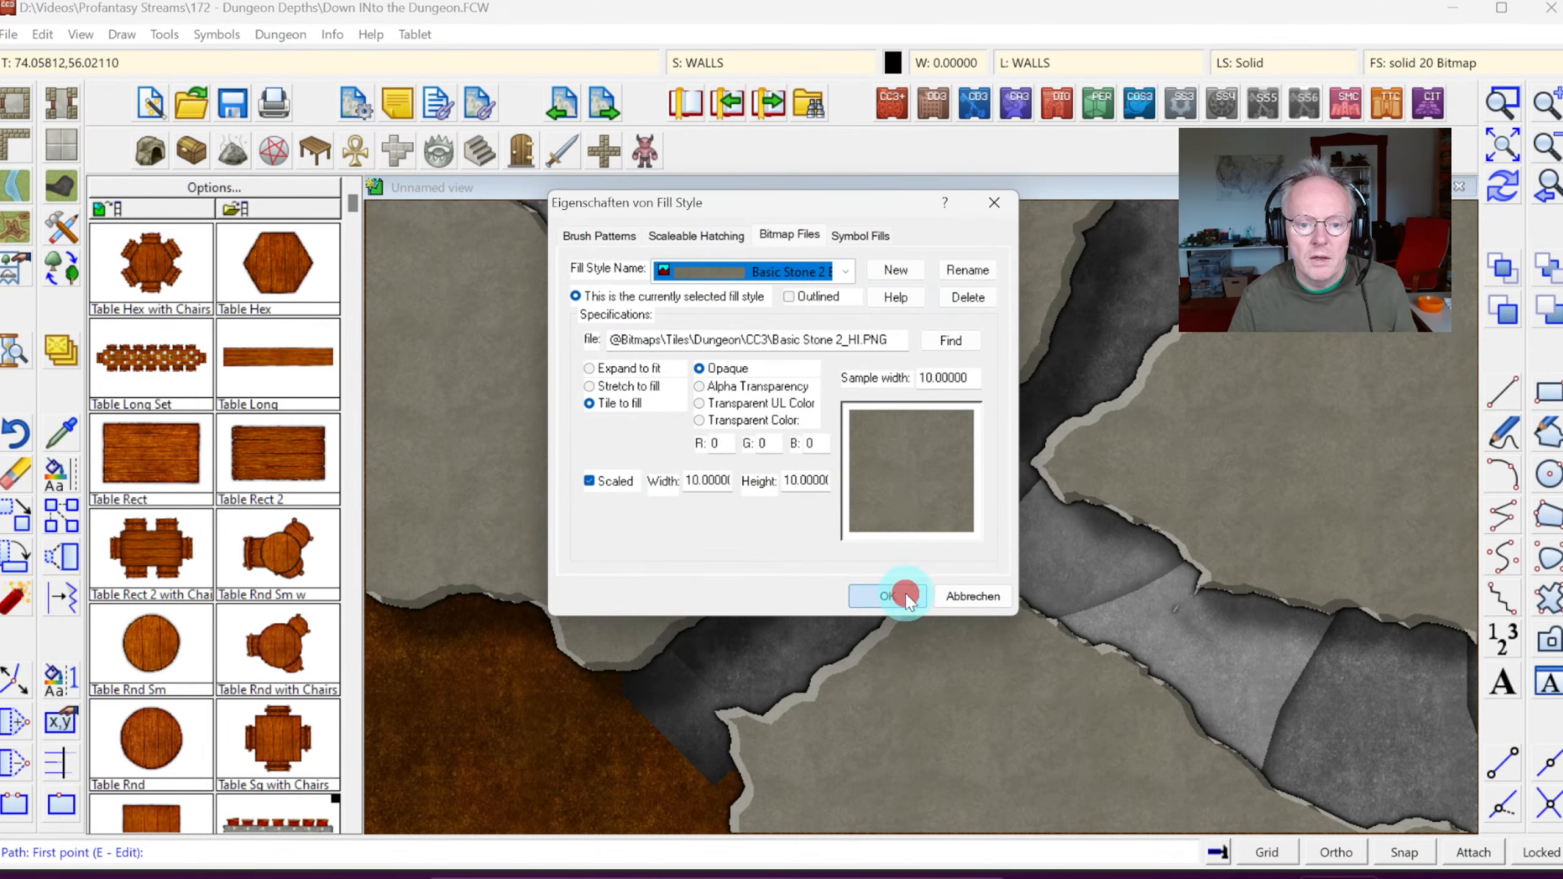
left_click(906, 594)
left_click(947, 63)
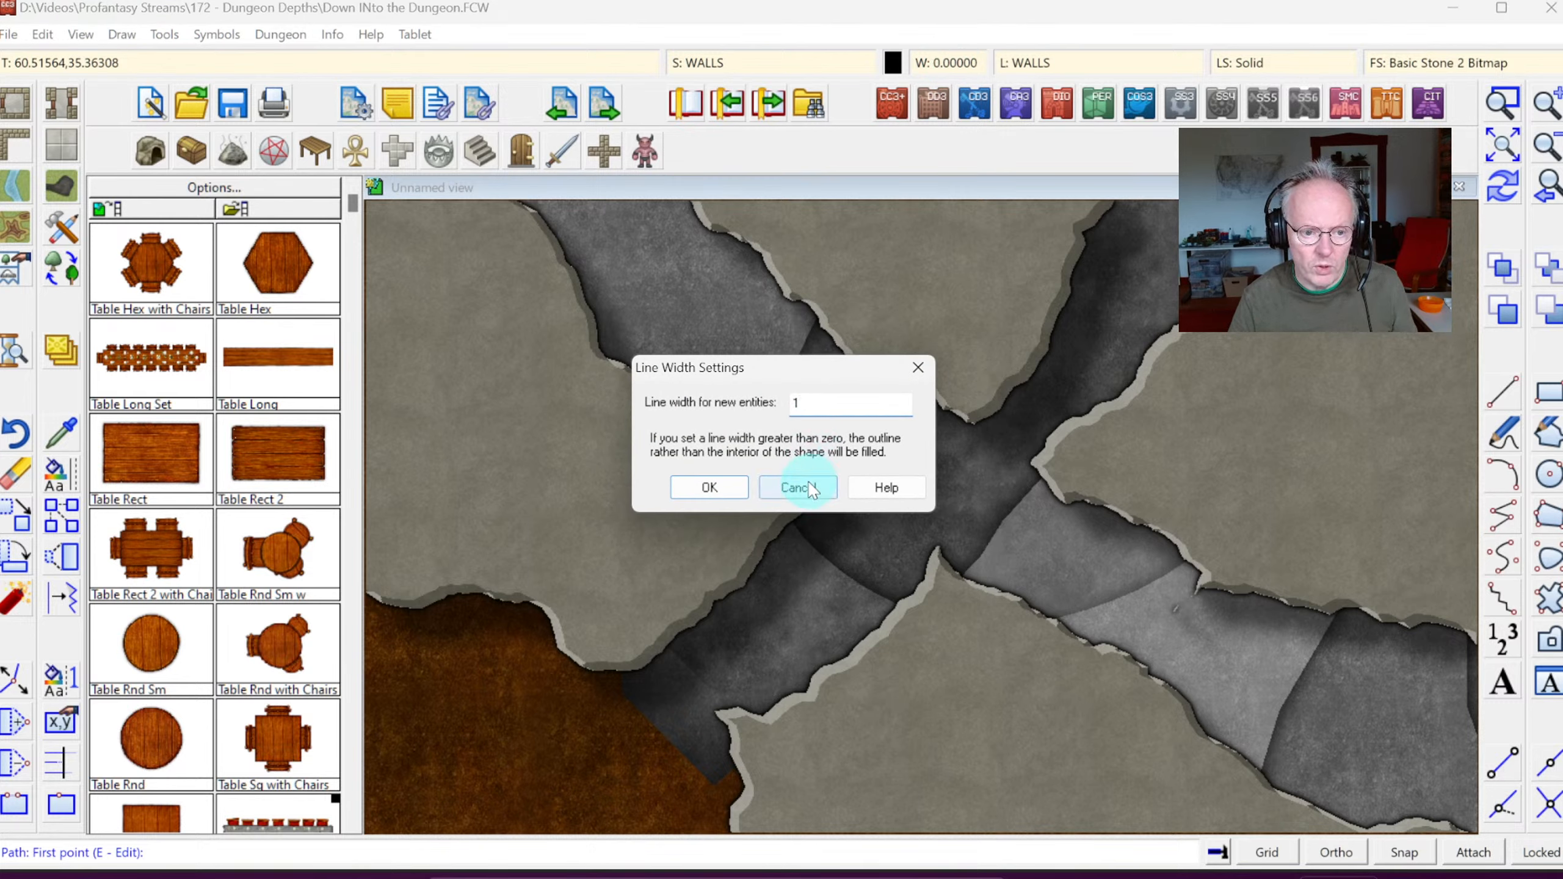
left_click(731, 489)
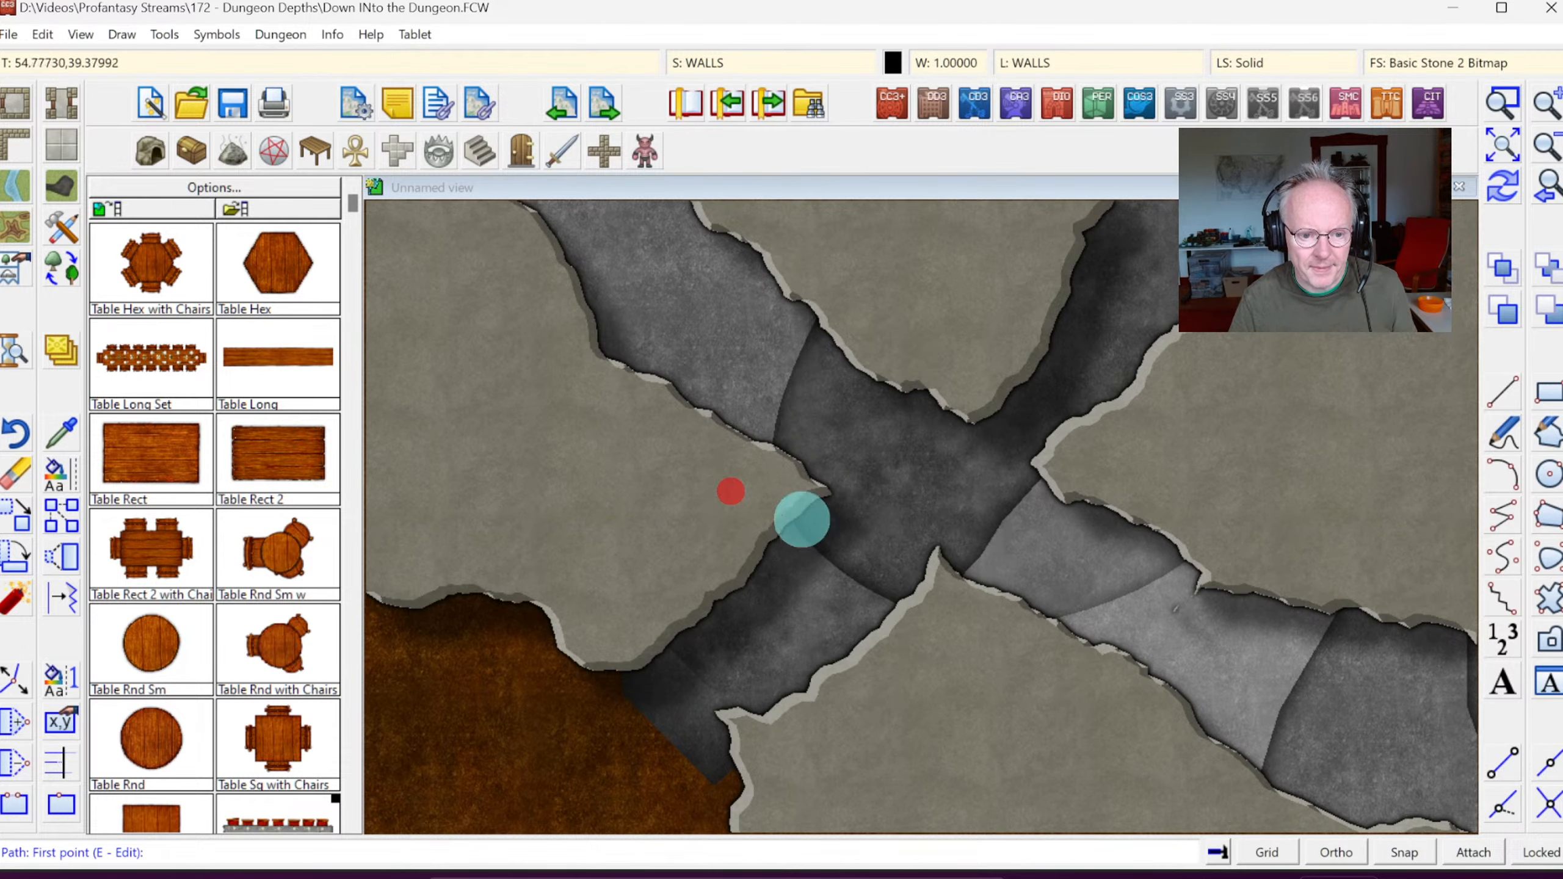
Step: Draw a curved wall across the crossing's southwest opening, joining the rock edges on both sides of the lower passage
left_click(782, 490)
left_click(827, 502)
left_click(873, 524)
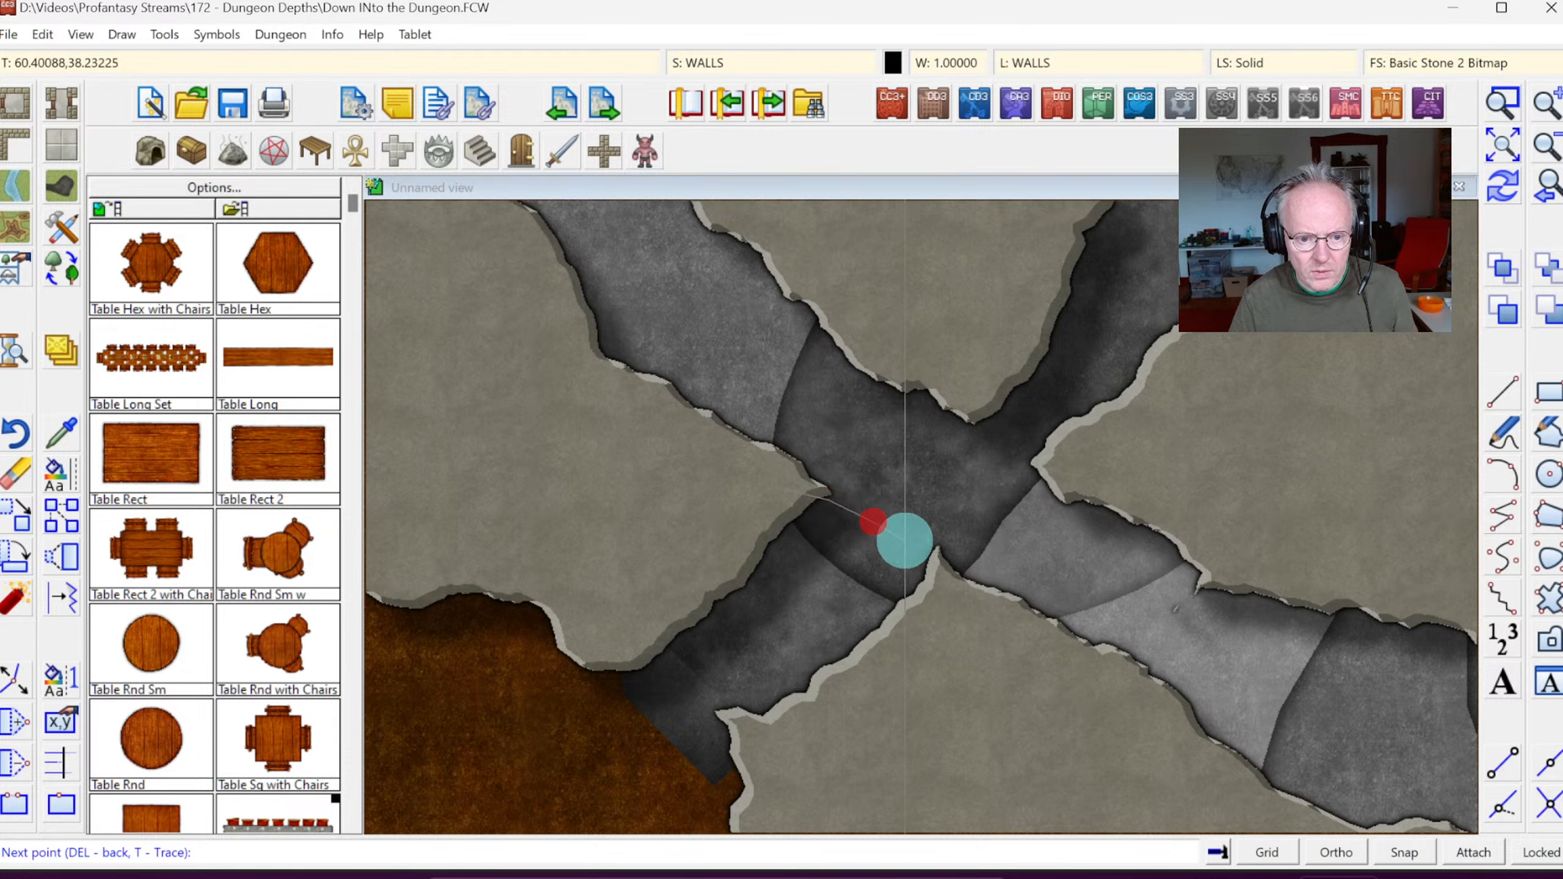
left_click(910, 541)
left_click(919, 552)
left_click(940, 574)
right_click(941, 575)
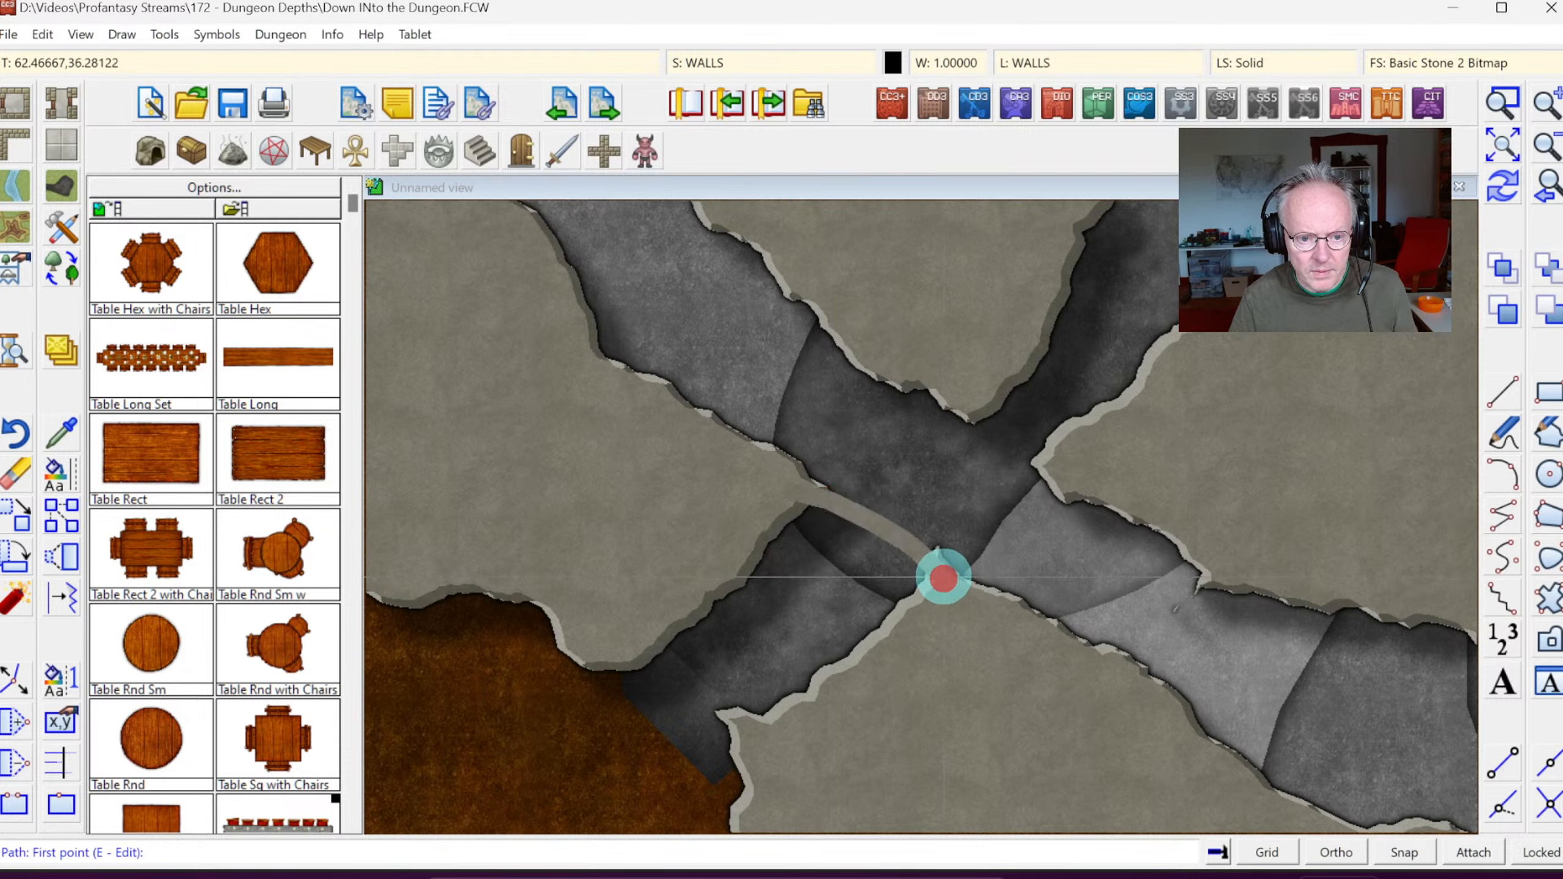
Step: Draw a straight wall across the crossing's northeast opening between the two rock corners, and redraw the map
left_click(981, 425)
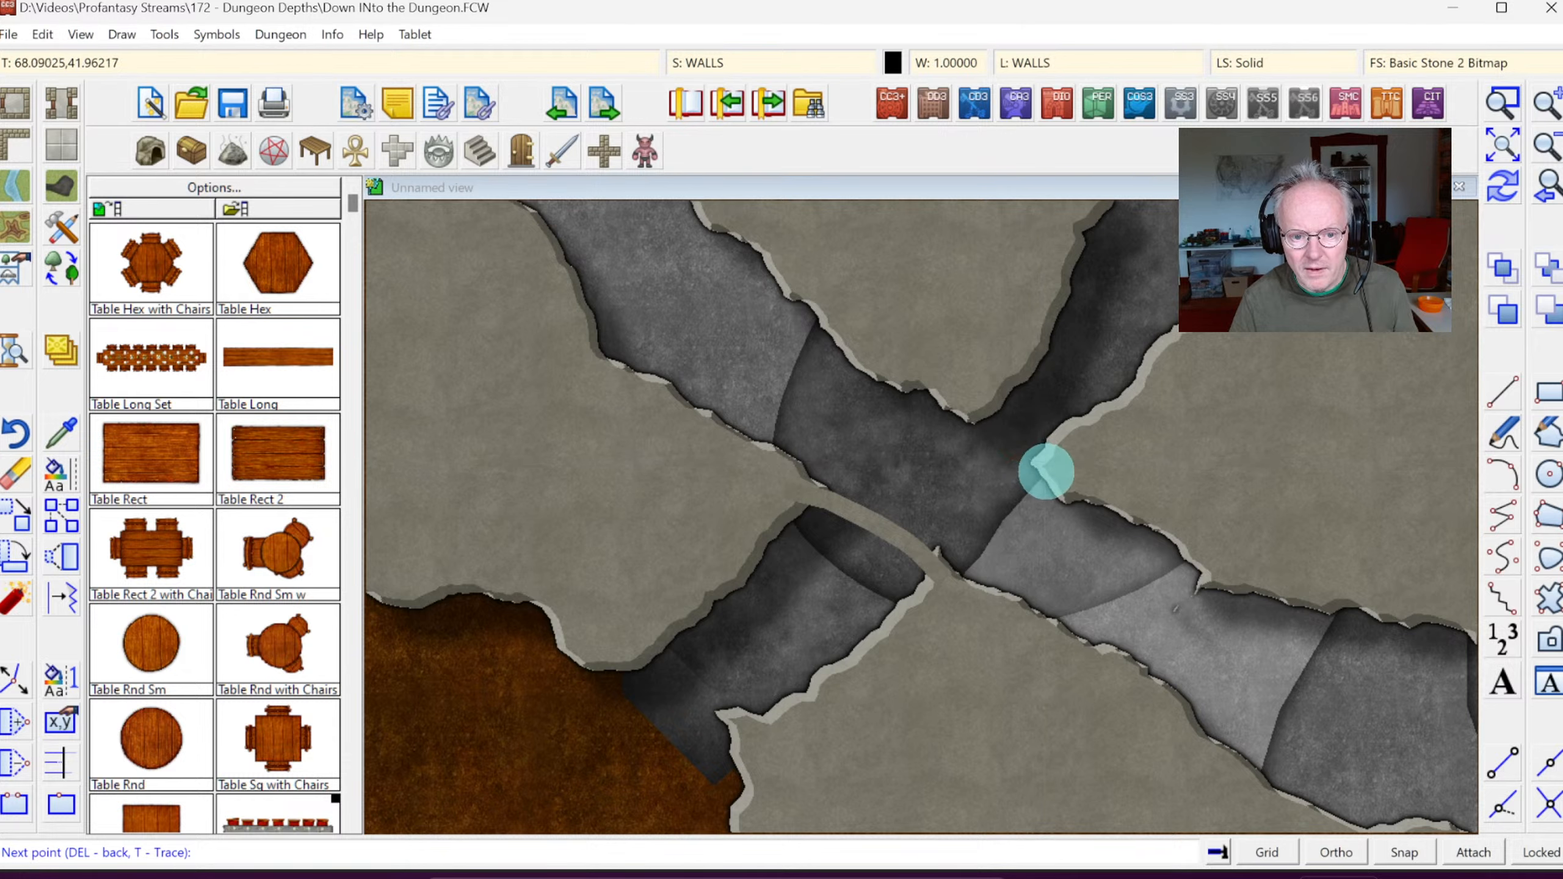
left_click(1046, 473)
right_click(1109, 482)
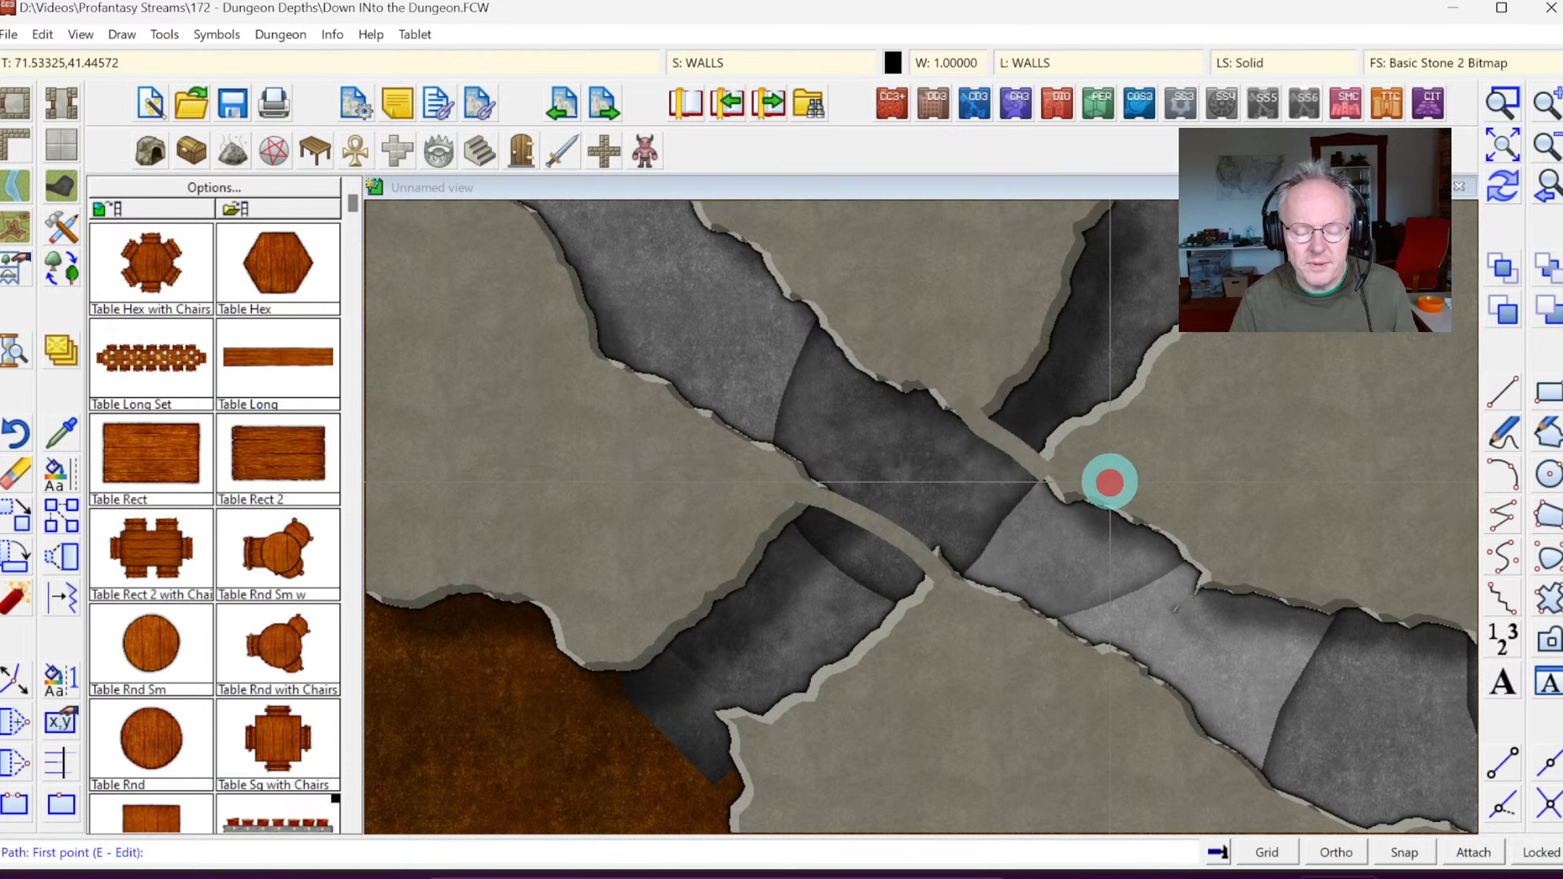
left_click(1503, 195)
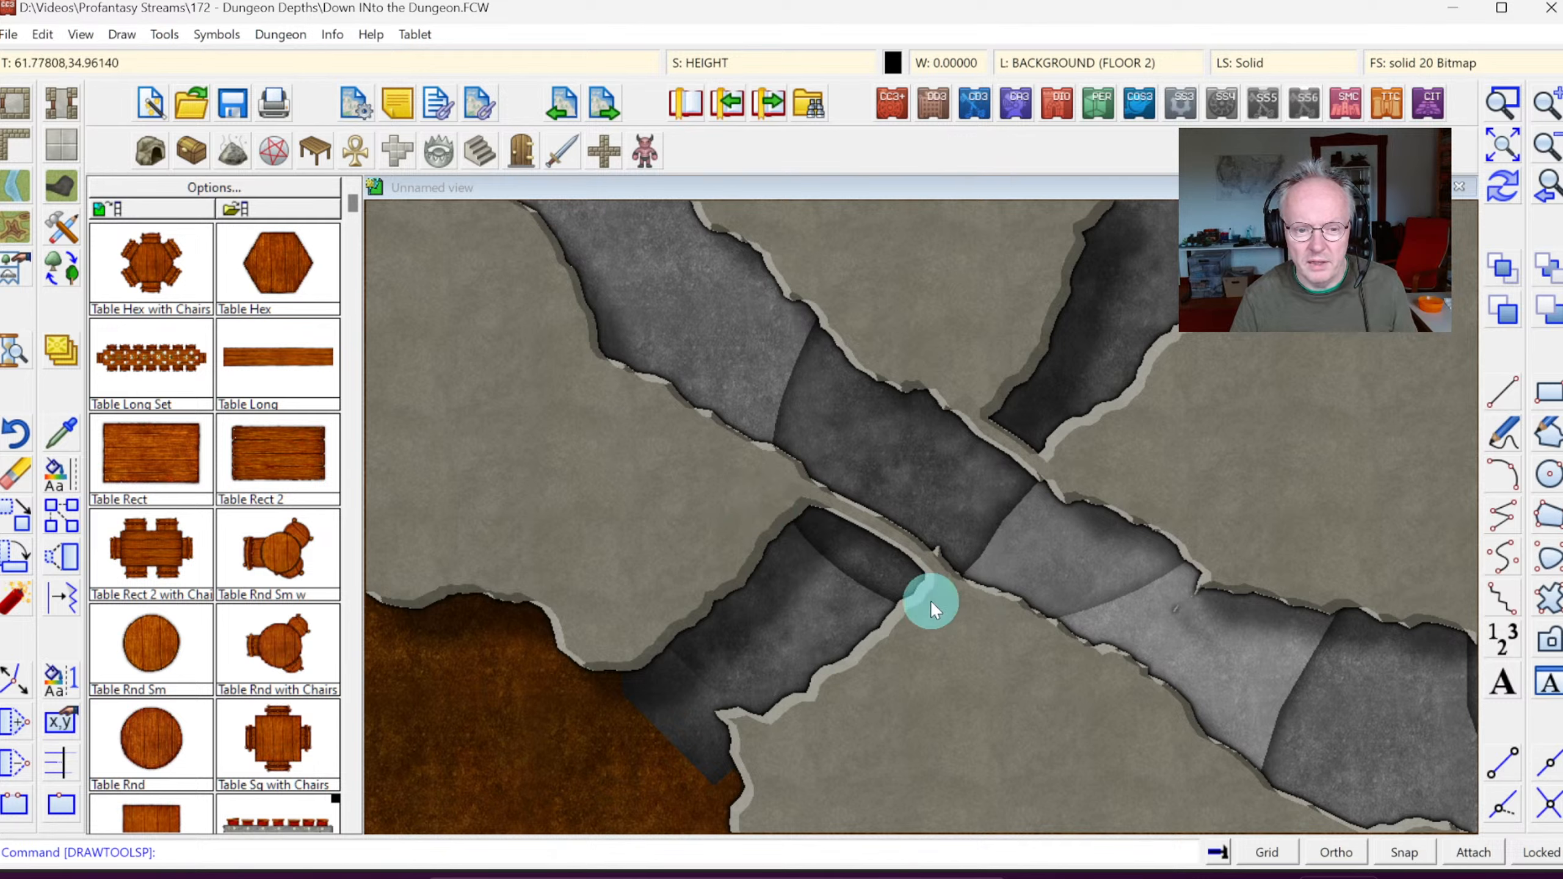
Step: Try to fractalize the two new crossing walls with the Default settings, strength 30% and depth 1
left_click(68, 600)
left_click(908, 548)
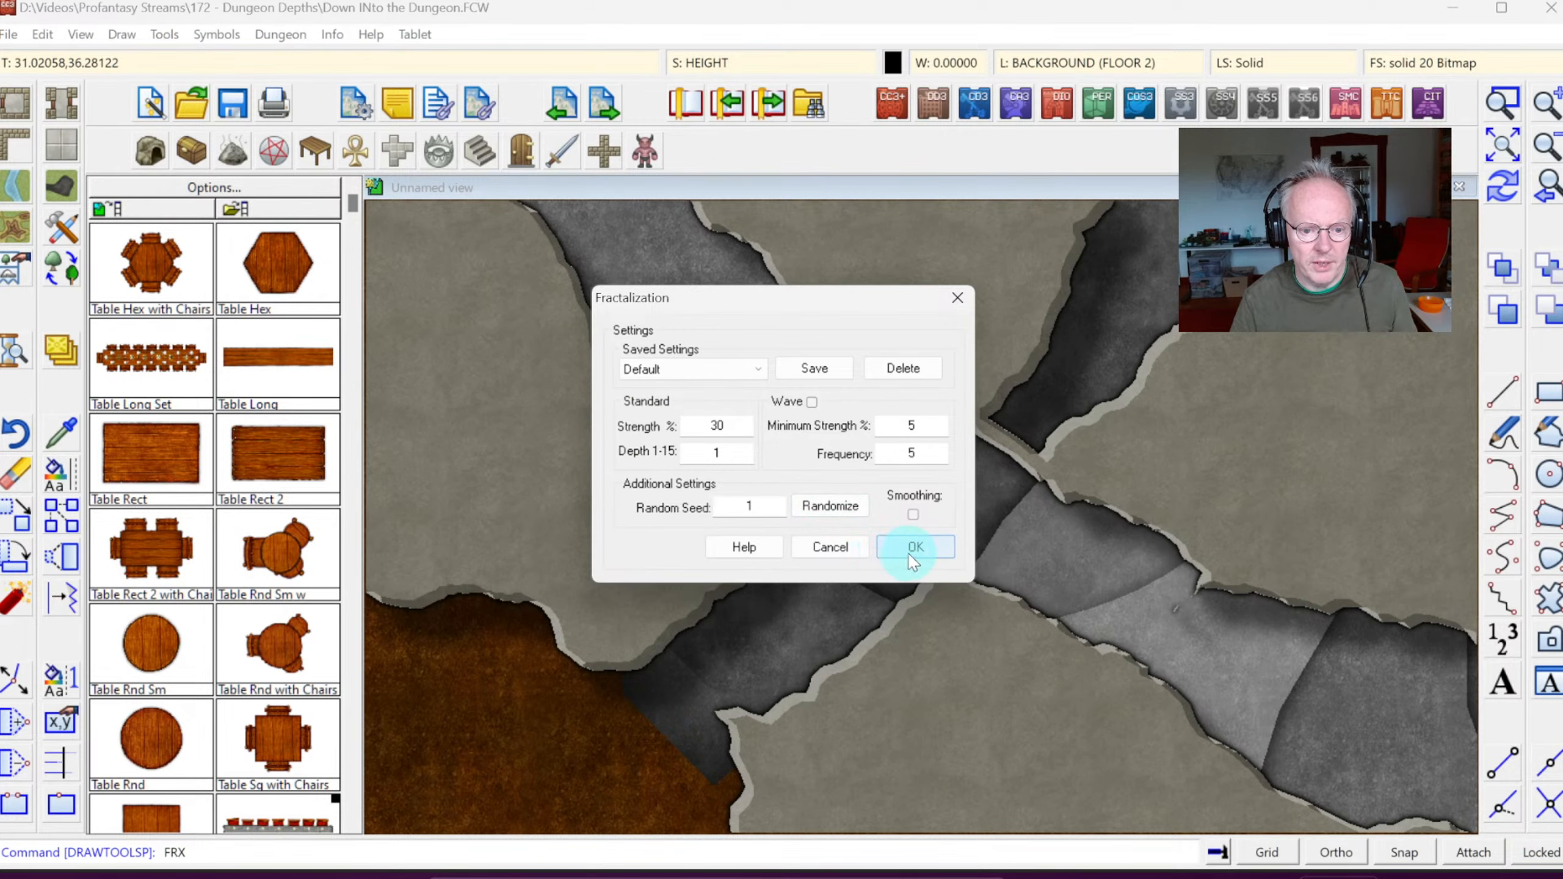
left_click(879, 527)
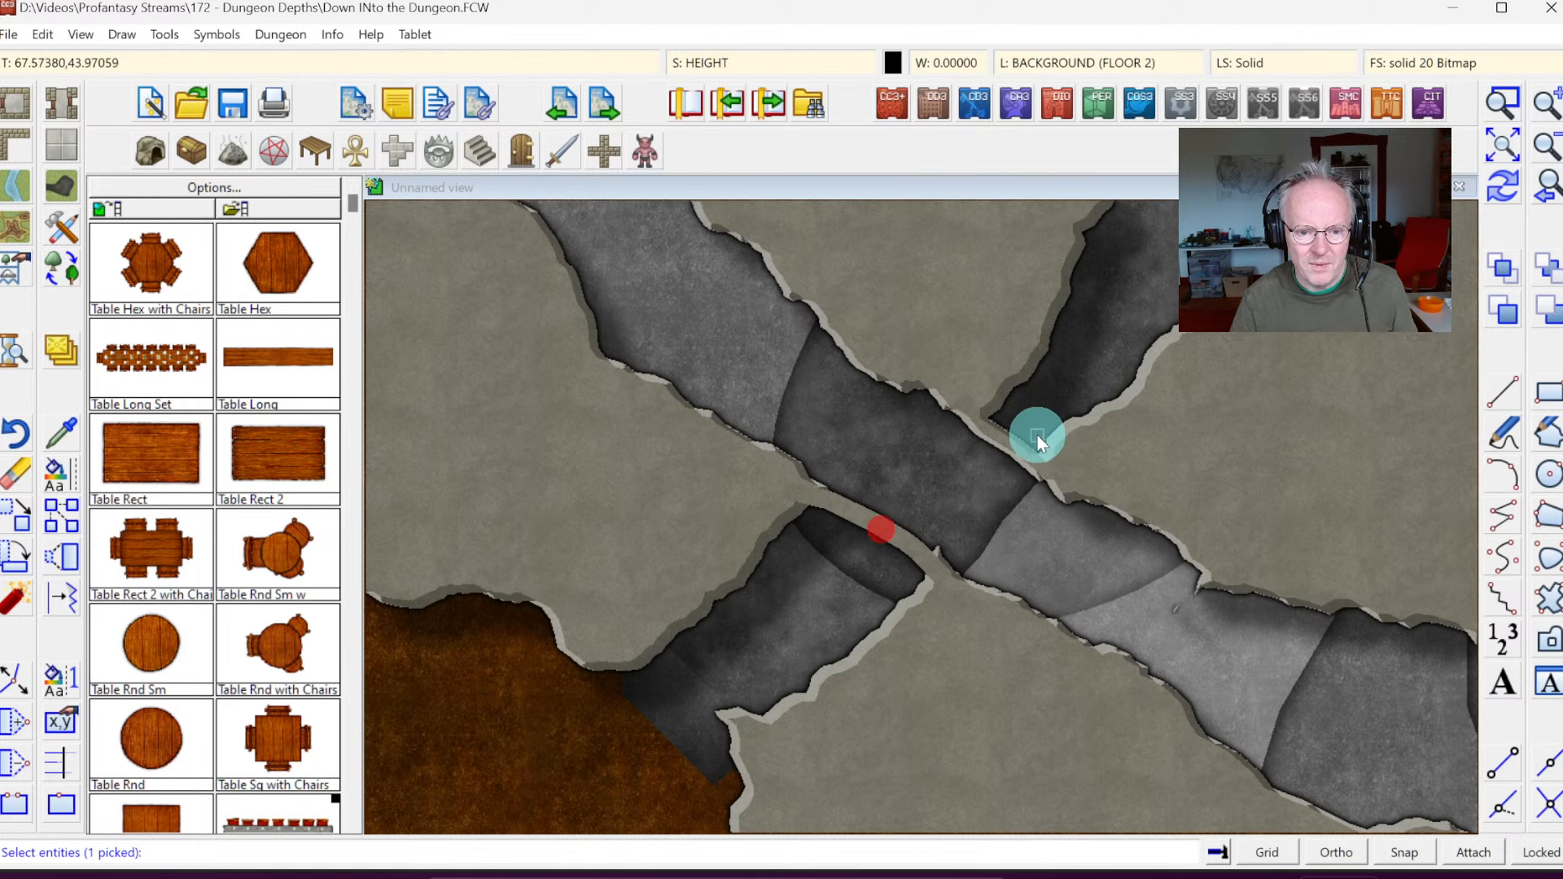
left_click(1010, 440)
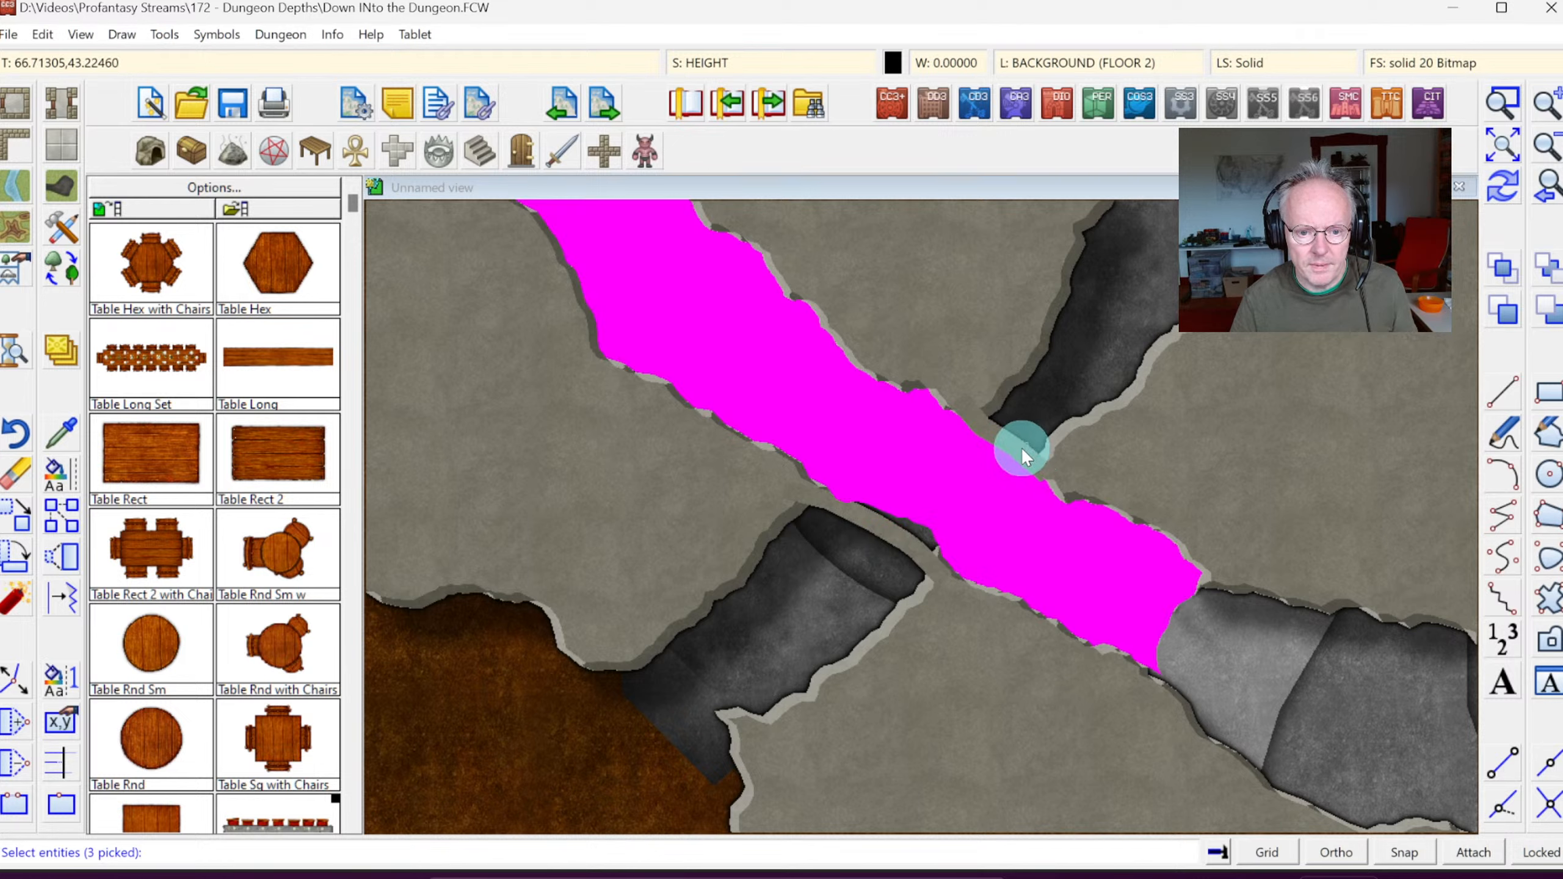
right_click(1497, 204)
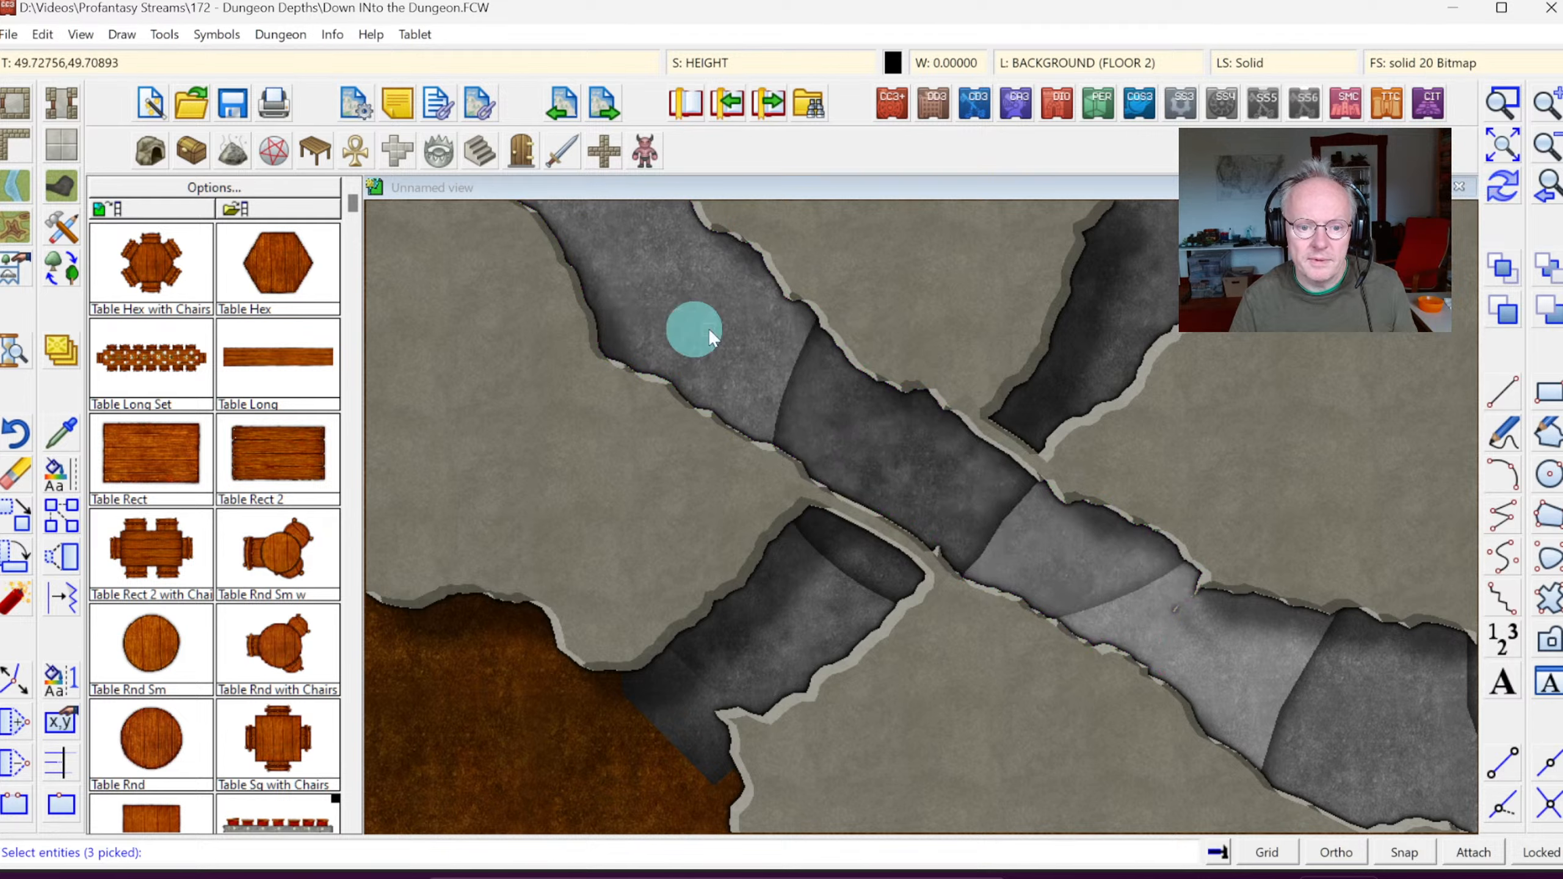
key("d")
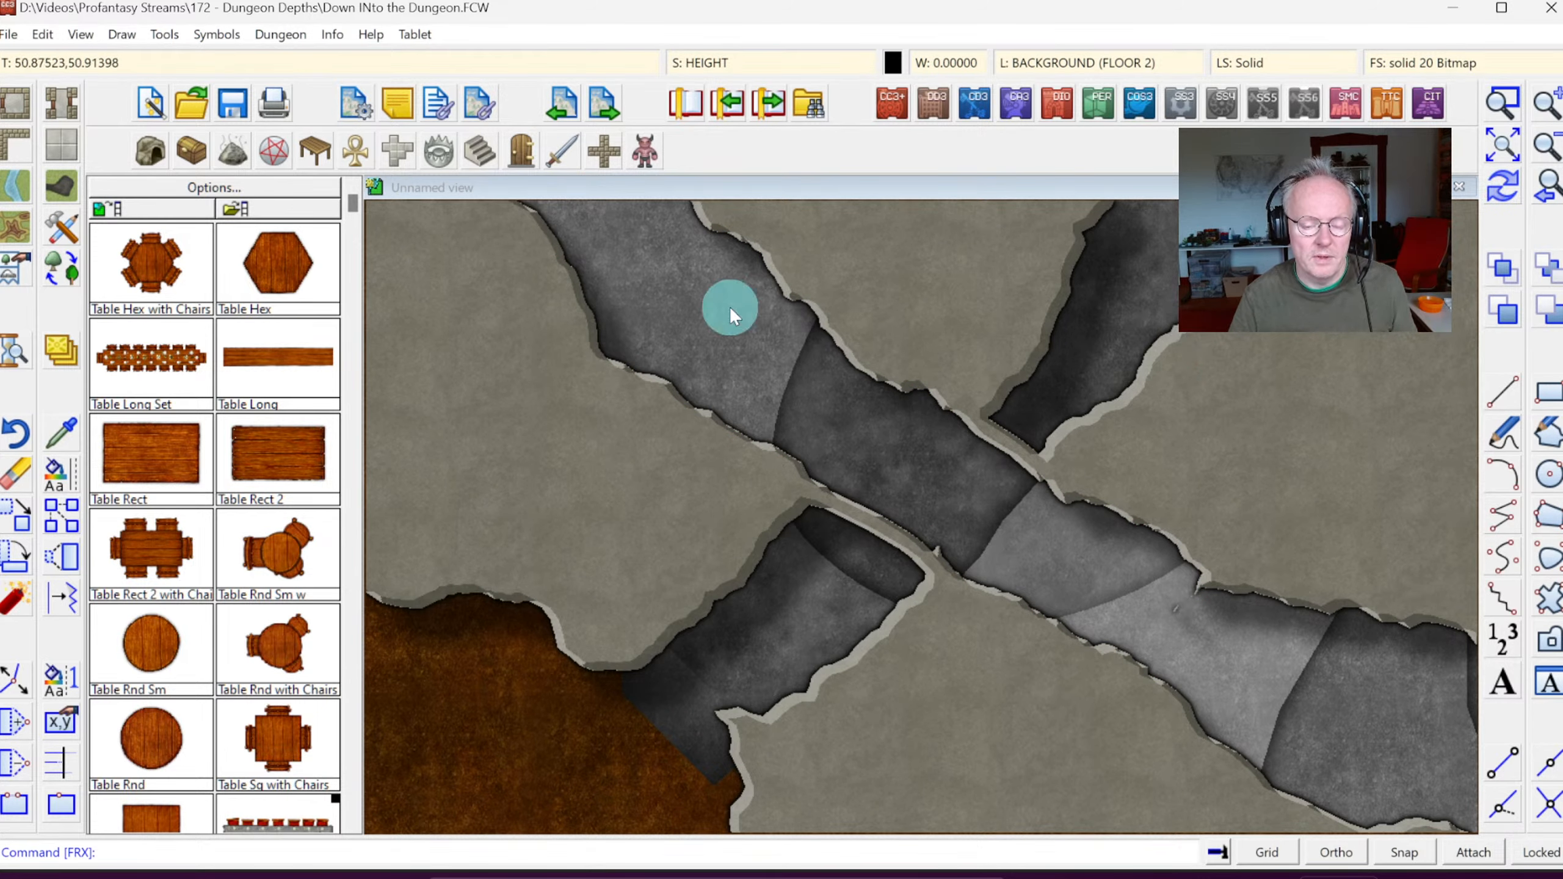
left_click(1549, 154)
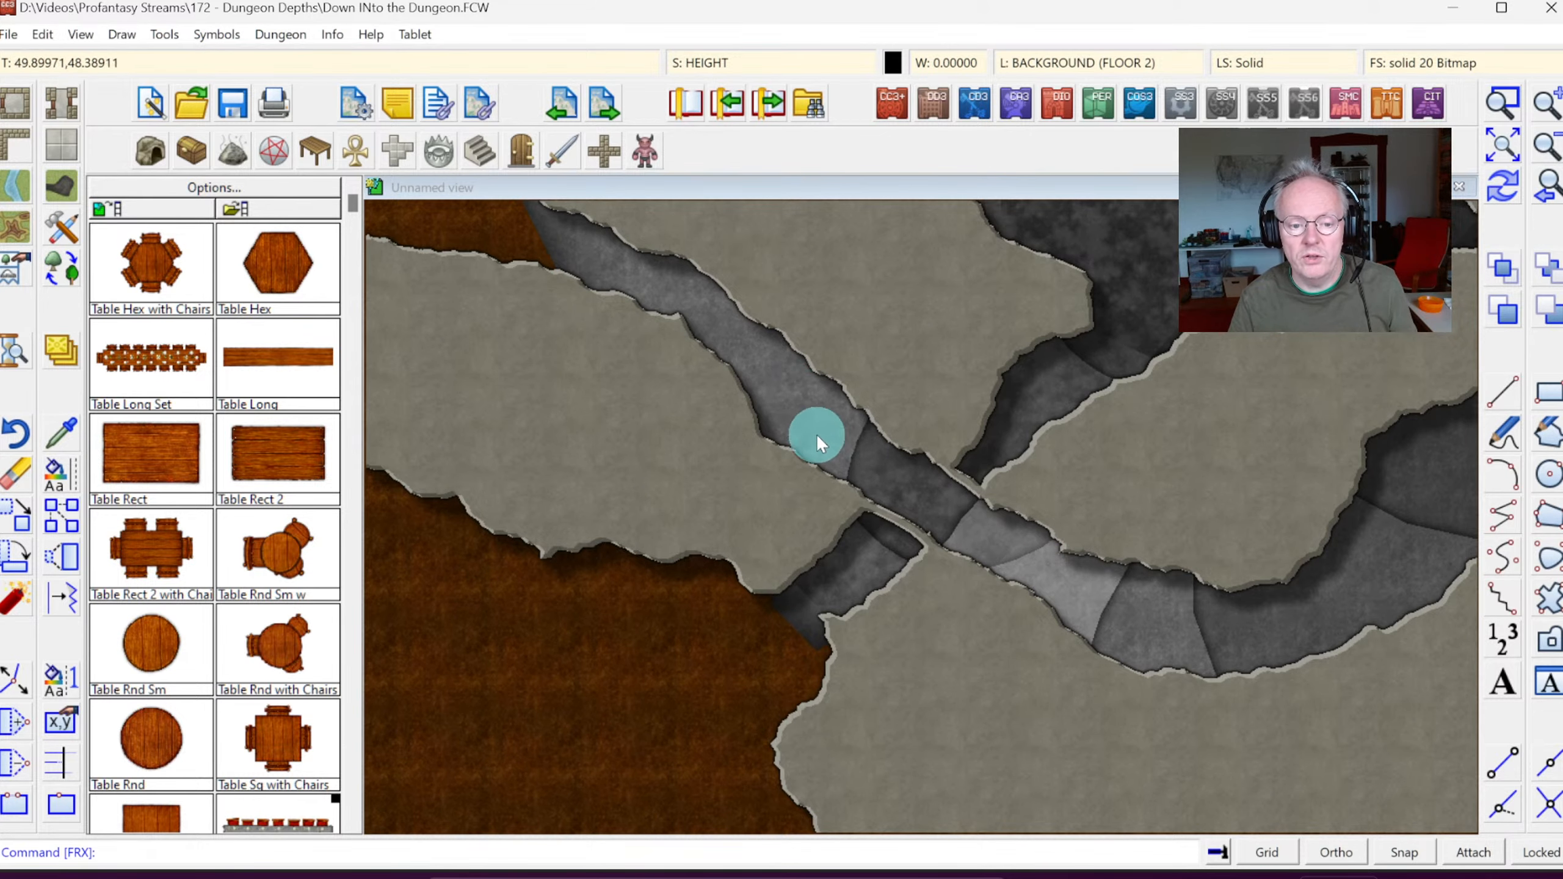
Step: Erase the depth-shading shape that covers the large chamber and extends over the tunnel crossing, and redraw the map
left_click(1539, 148)
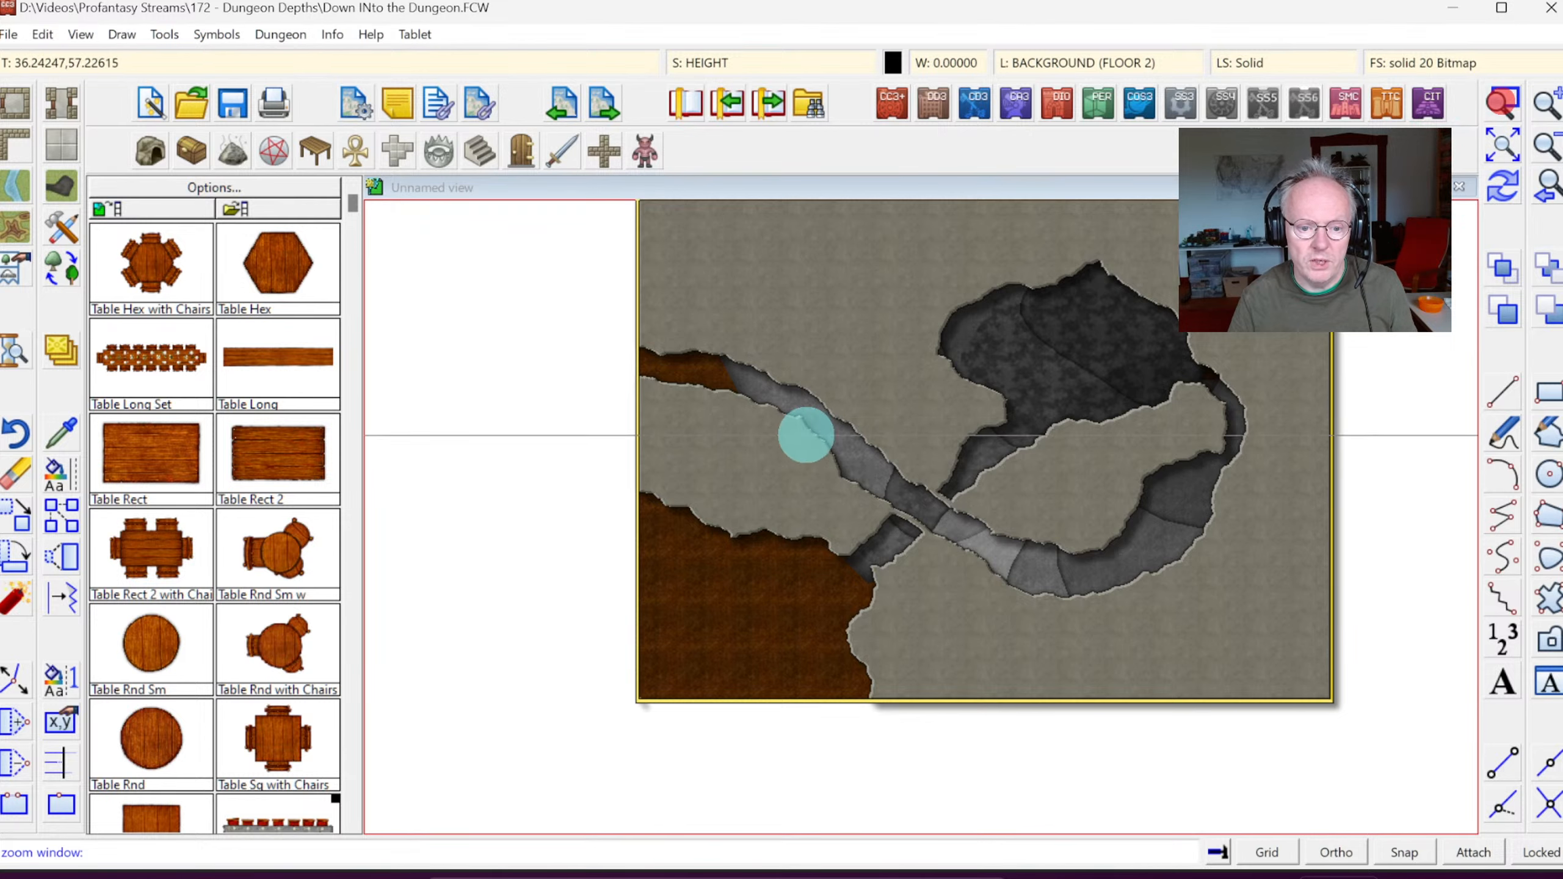
left_click(775, 416)
left_click(1077, 638)
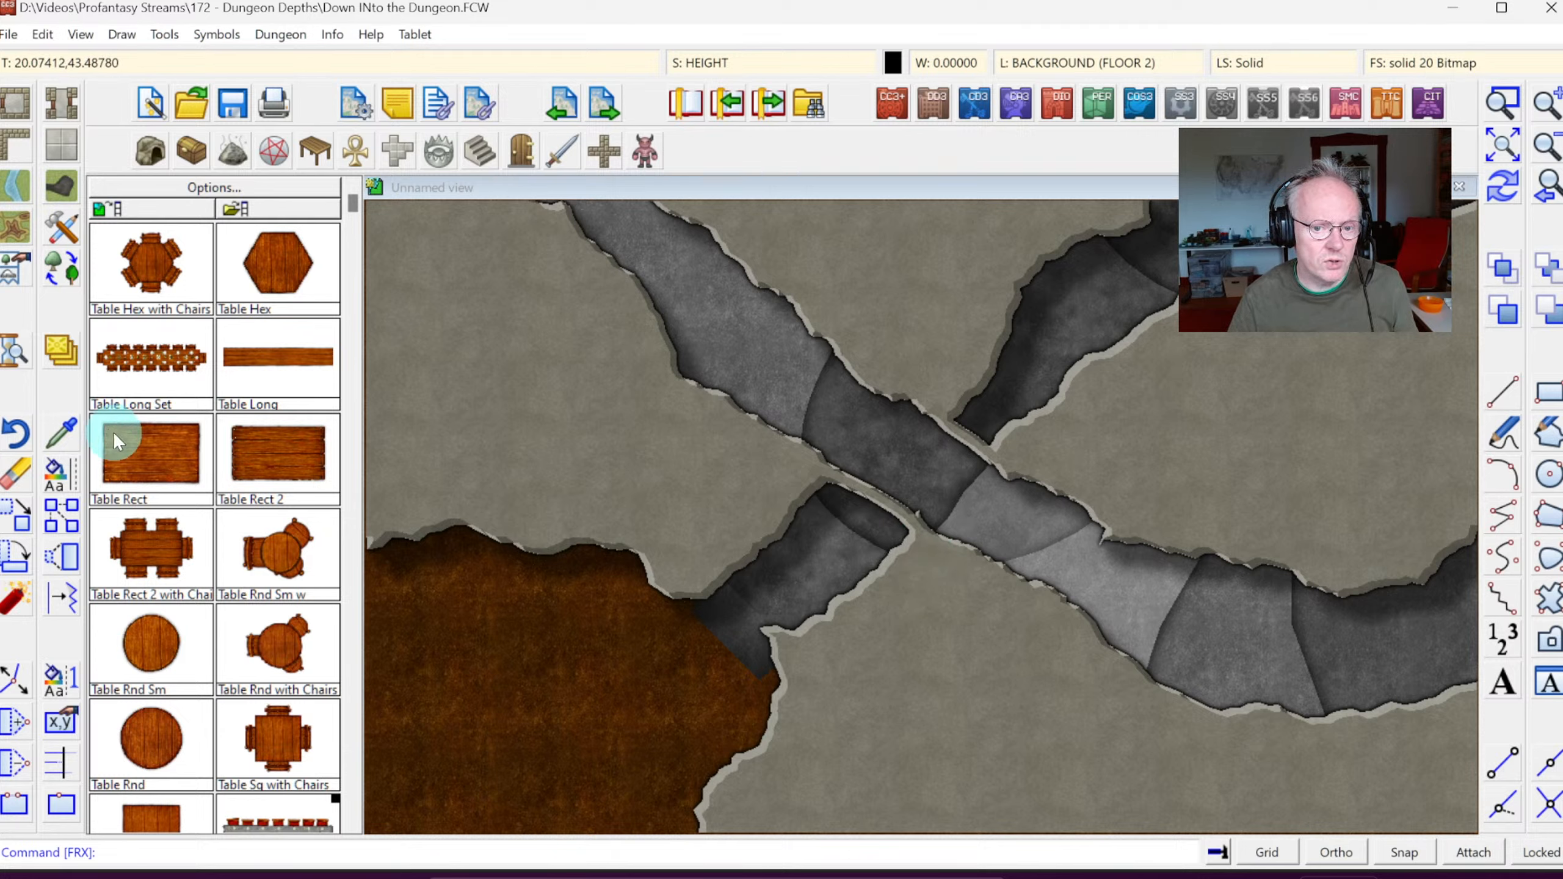
left_click(32, 470)
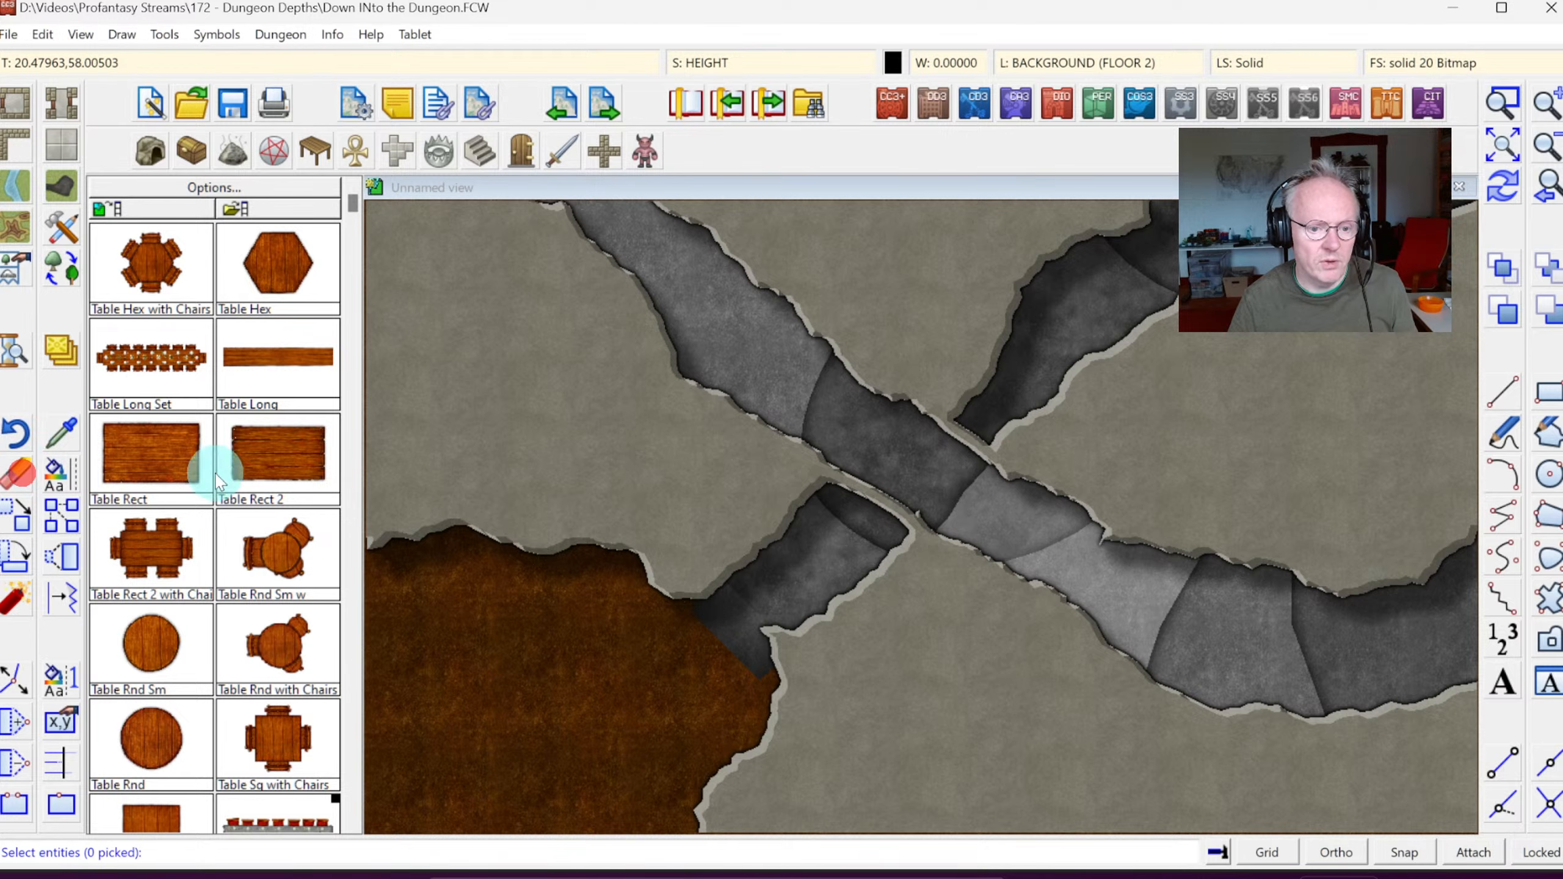
left_click(816, 376)
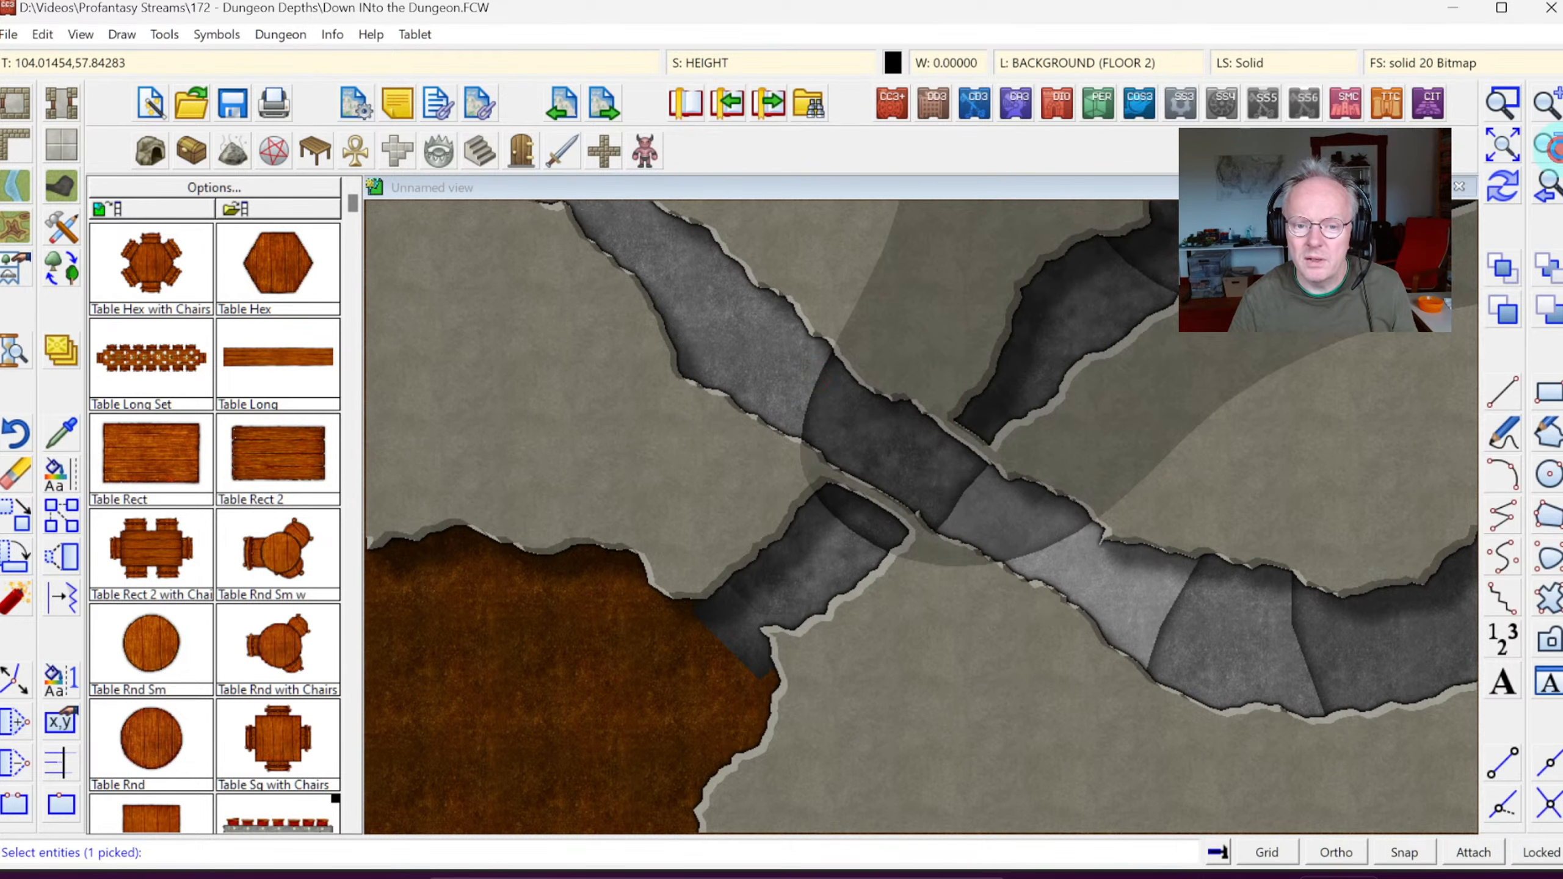
left_click(1502, 154)
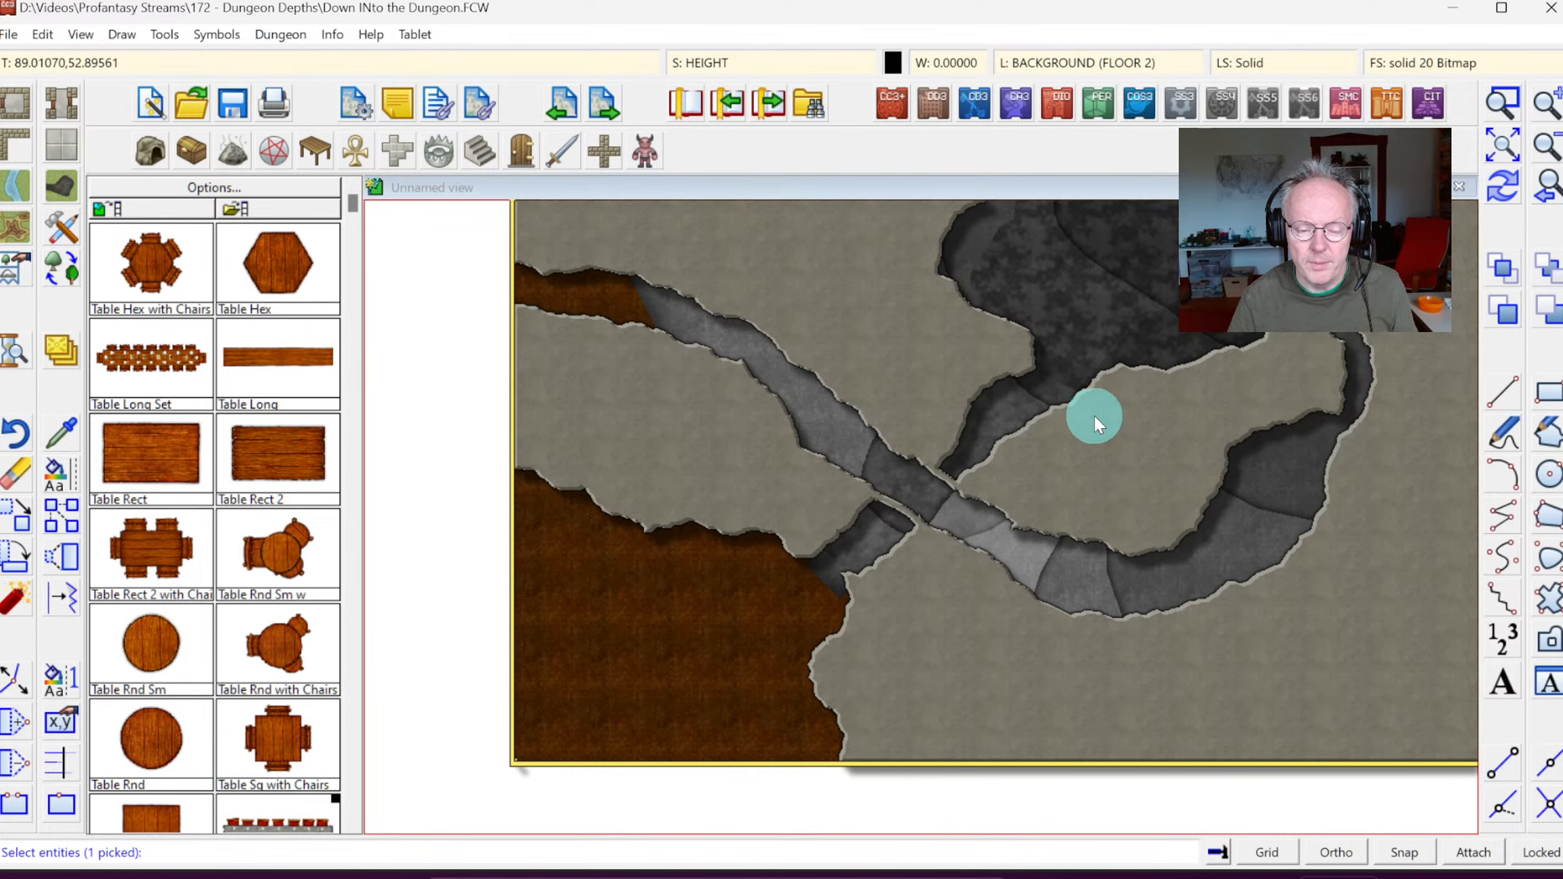
right_click(1037, 398)
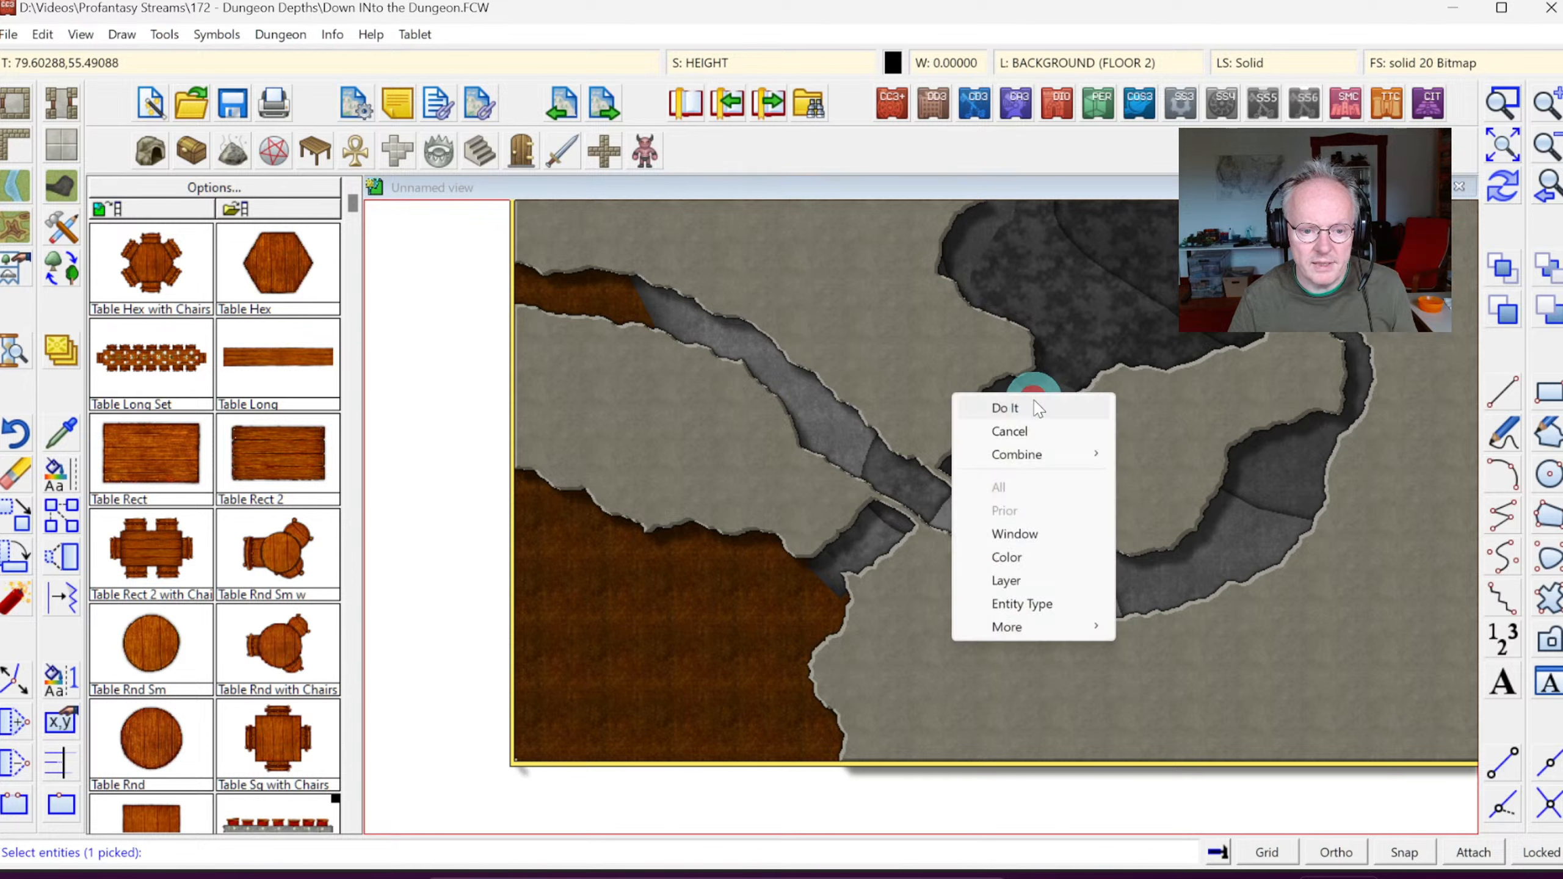
left_click(1028, 404)
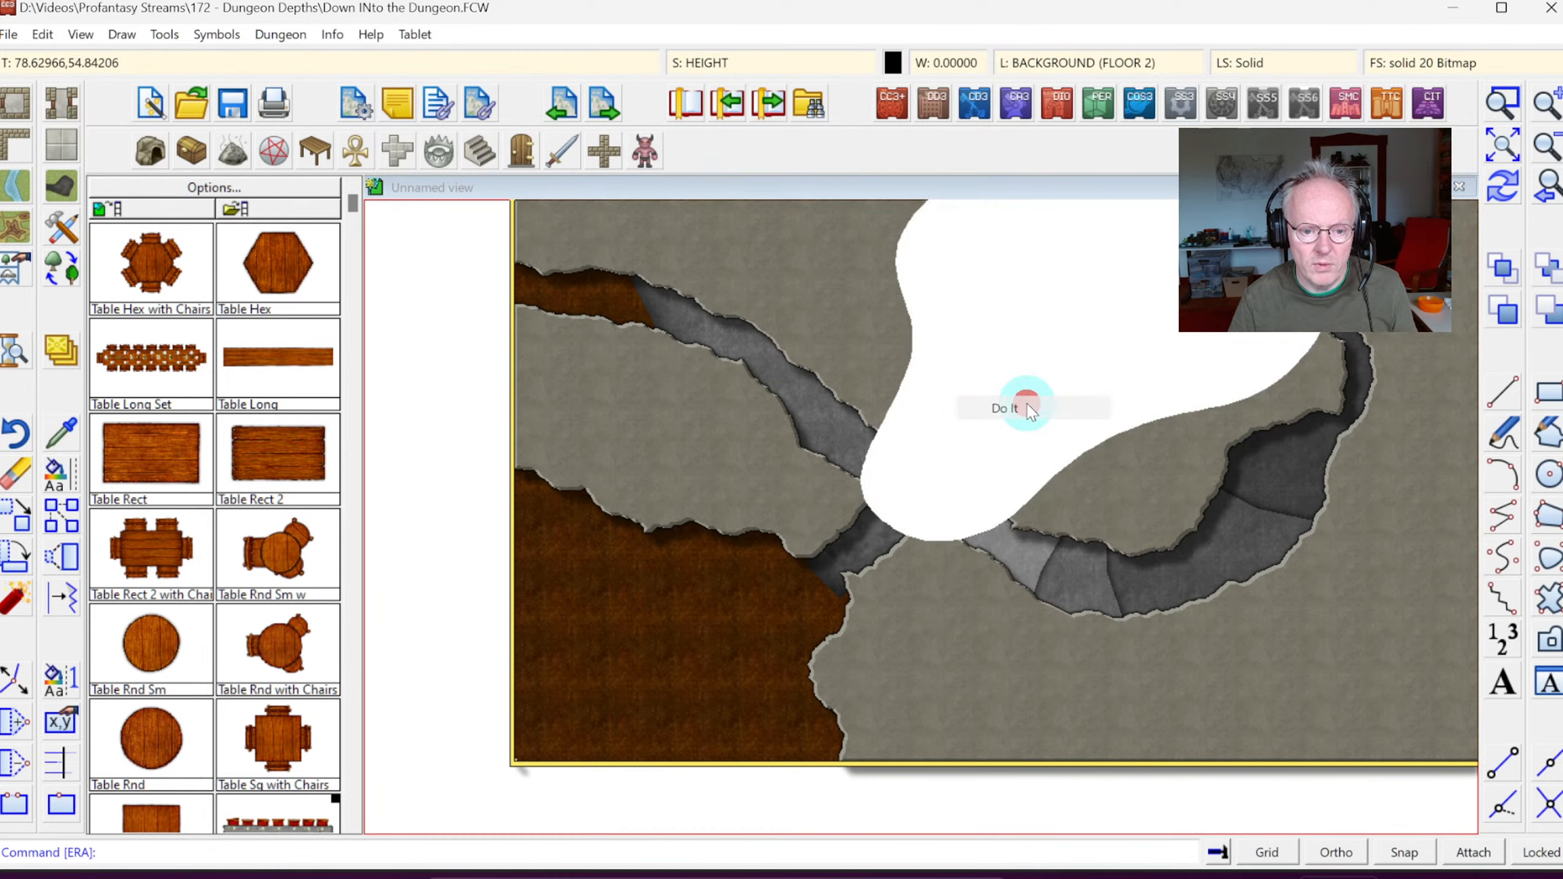
left_click(1492, 184)
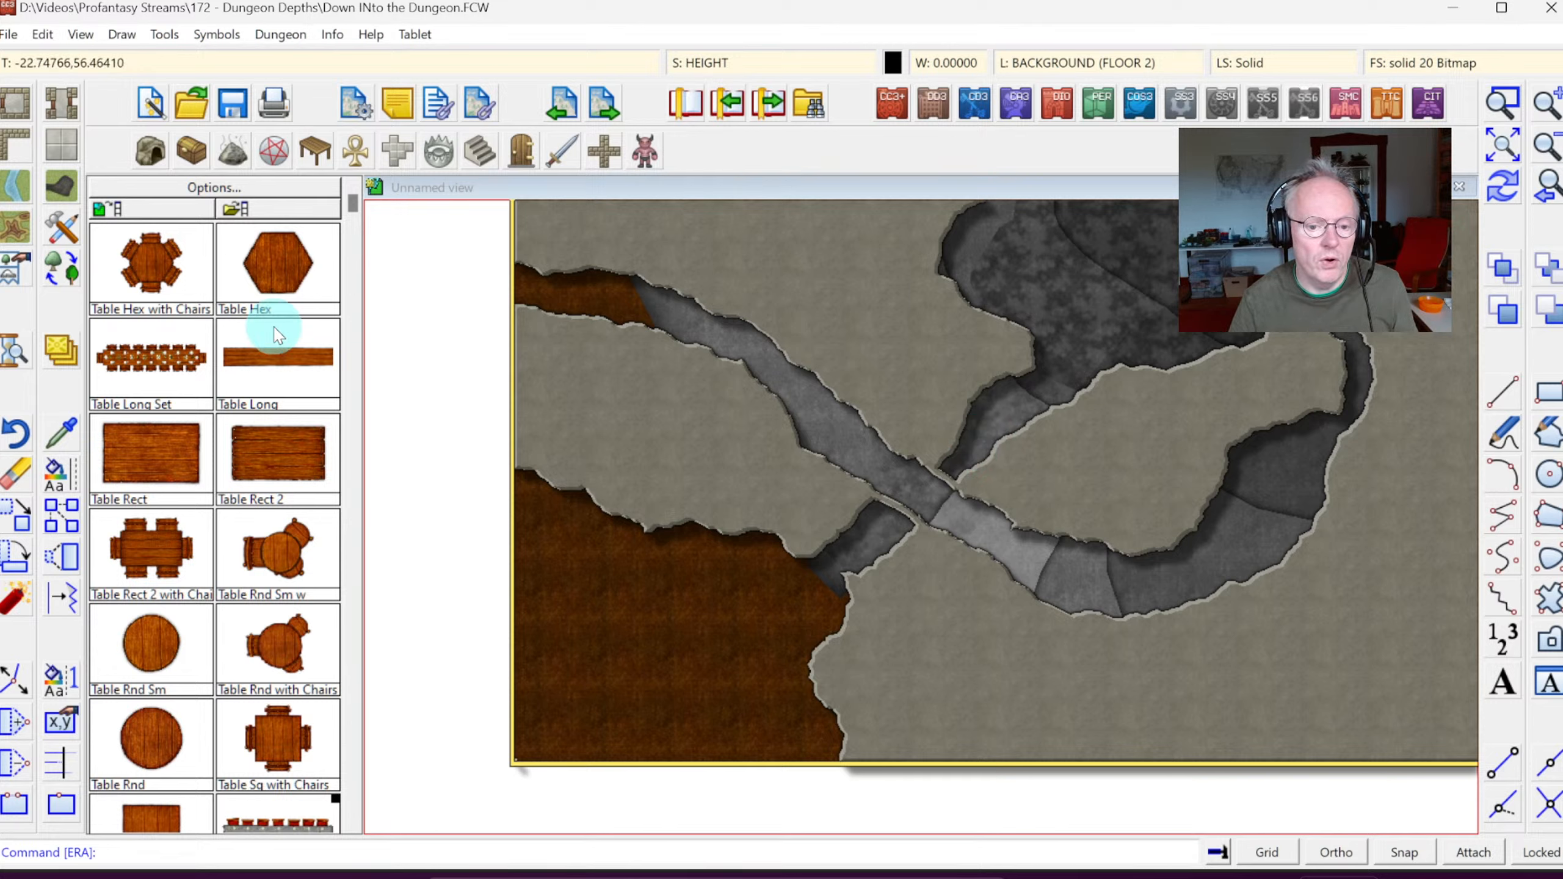
left_click(62, 226)
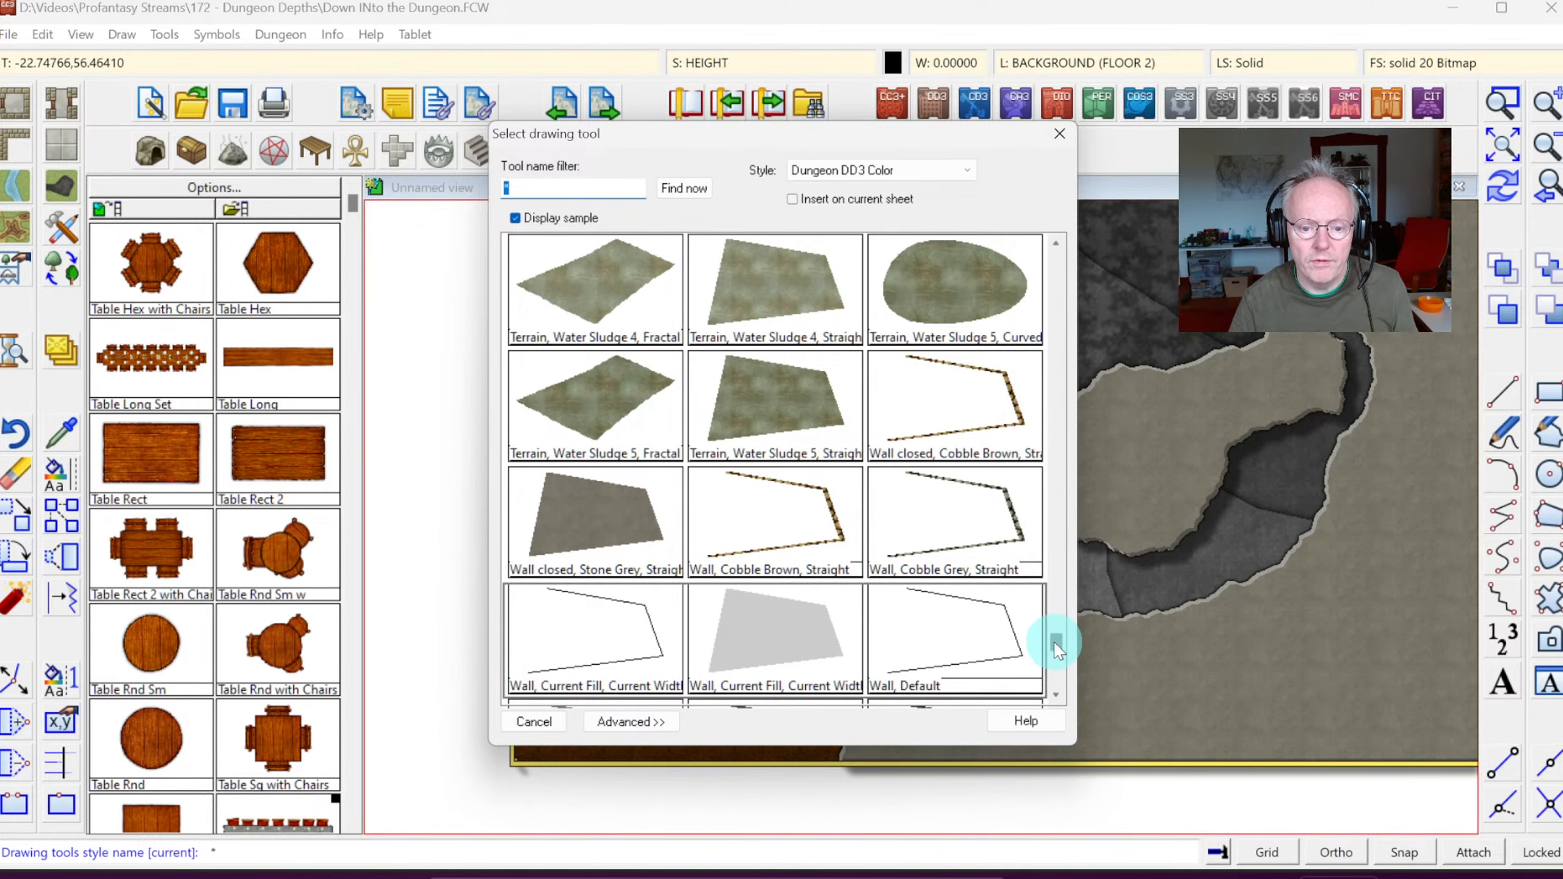
left_click_drag(1056, 644, 1054, 640)
key("Escape")
Step: Draw a Floor, Lower polygon around the large chamber and the upper part of its southwest passage, stopping short of the crossing, and redraw
left_click(62, 145)
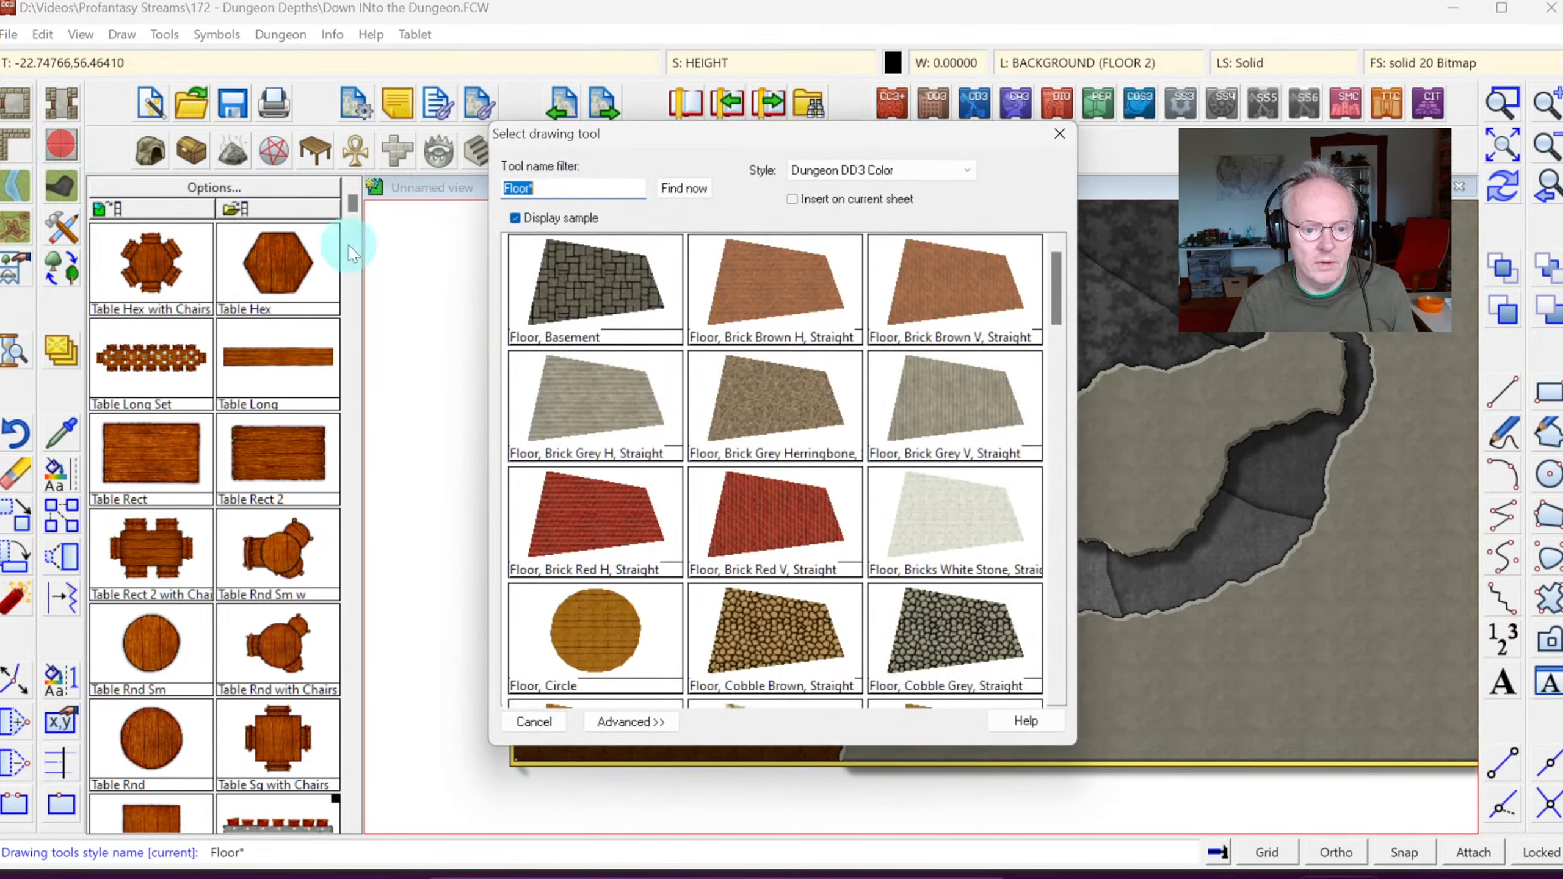
left_click_drag(1057, 292, 1037, 491)
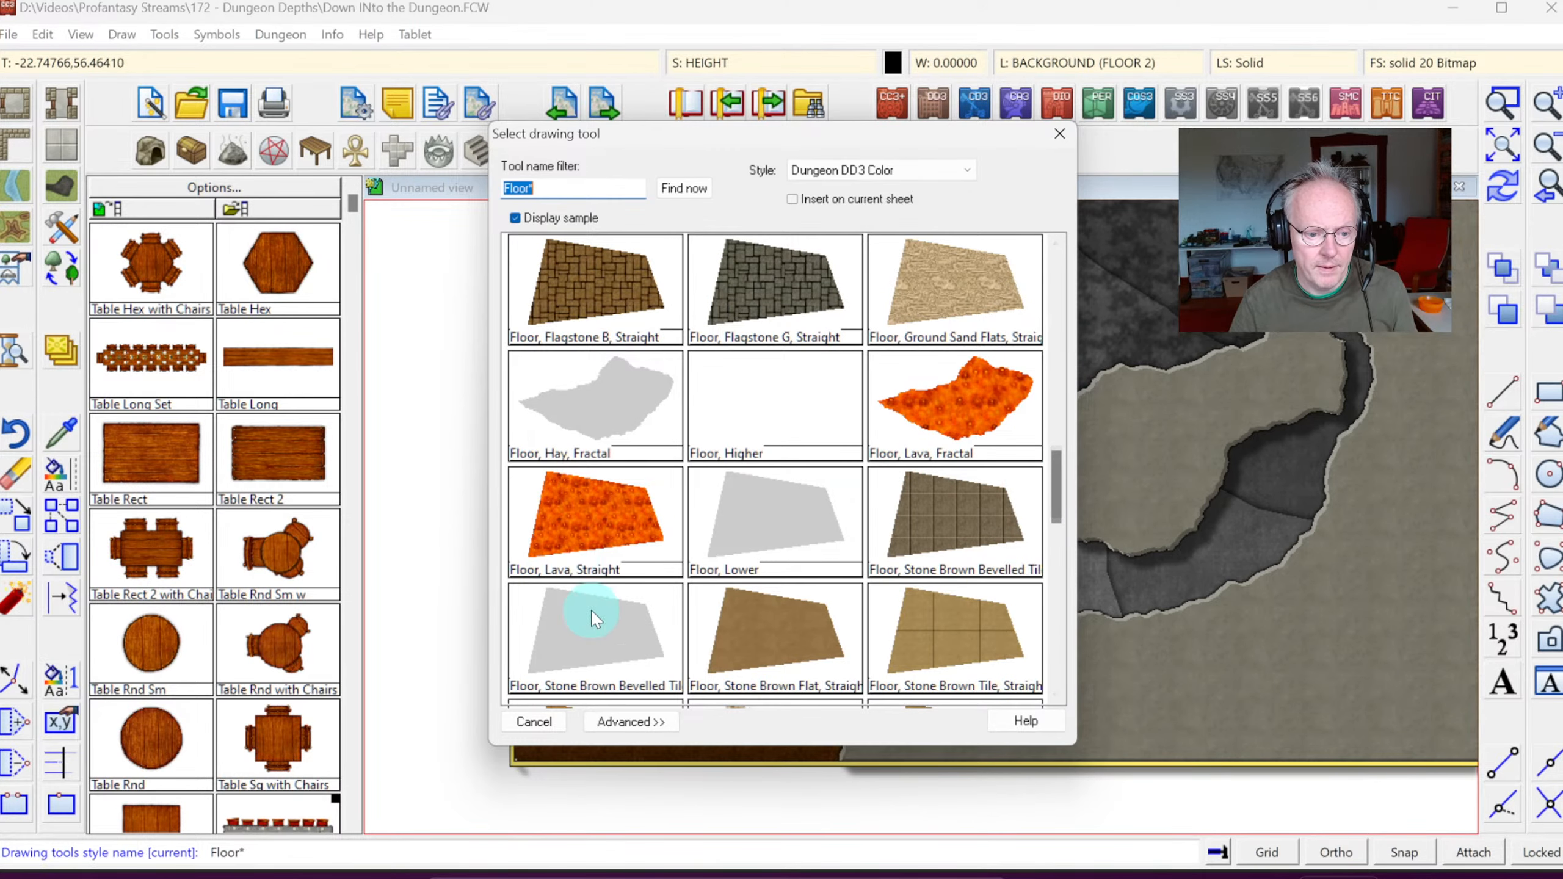
left_click(759, 515)
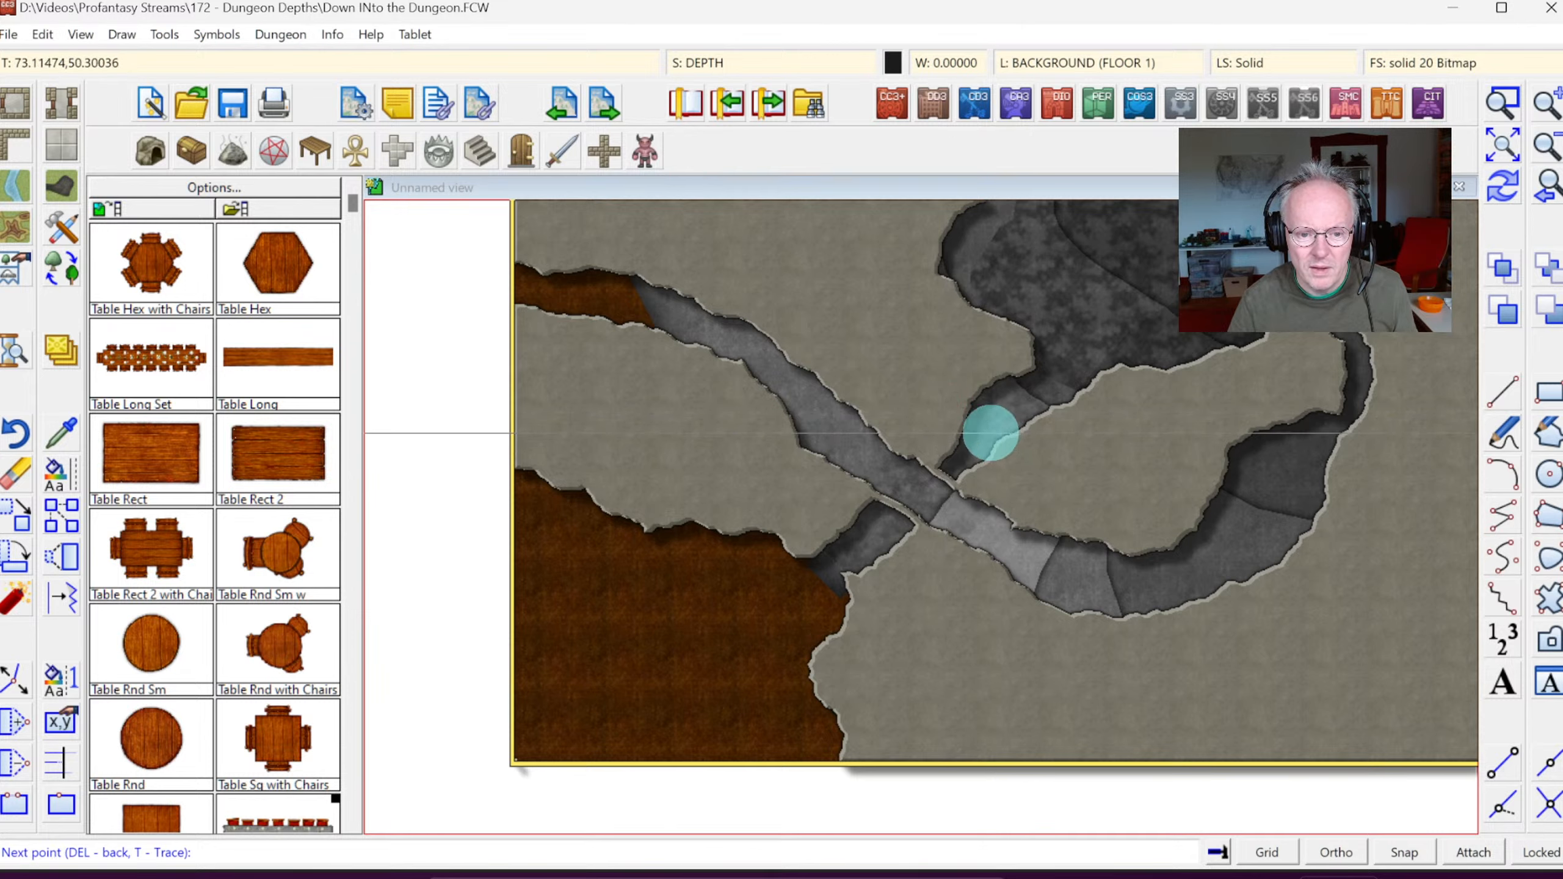
left_click(1006, 453)
left_click(1054, 454)
left_click(1111, 437)
left_click(1160, 416)
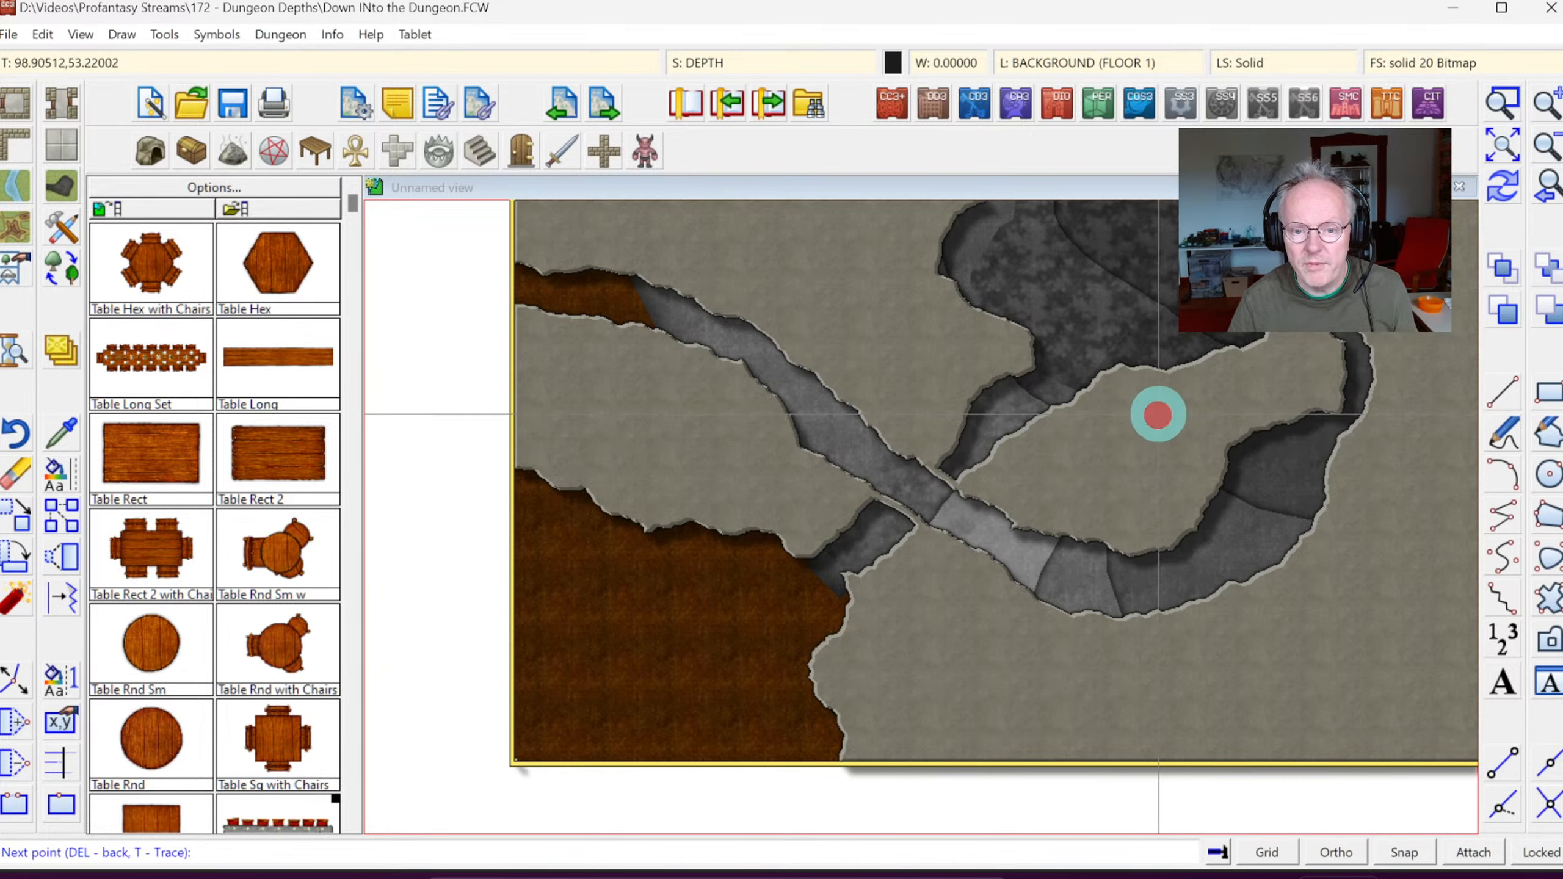
left_click(1210, 400)
left_click(1263, 381)
left_click(1300, 351)
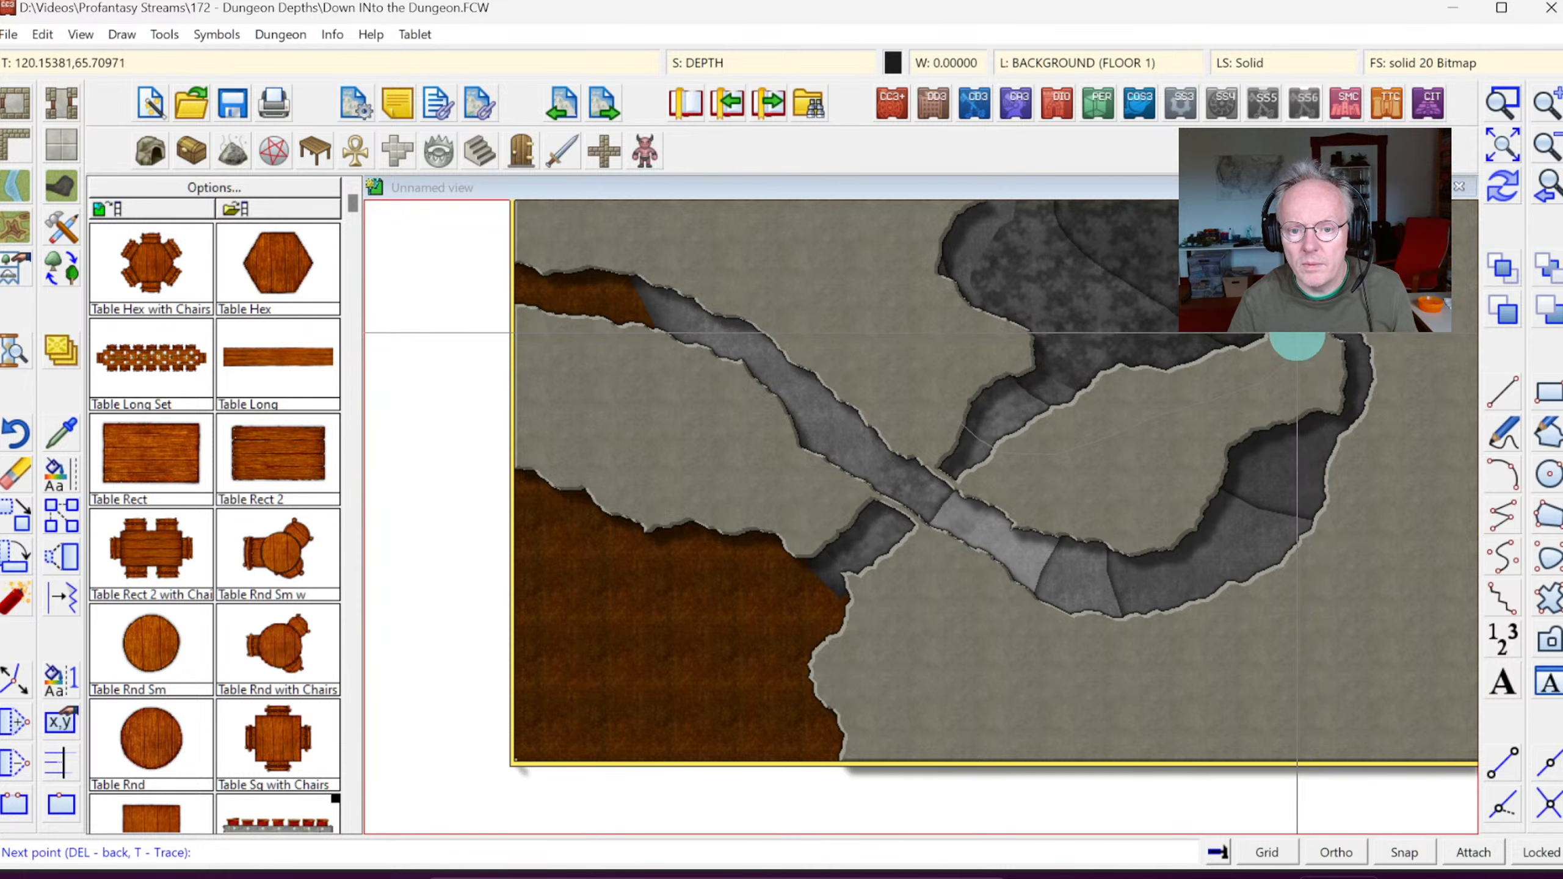
left_click(1365, 311)
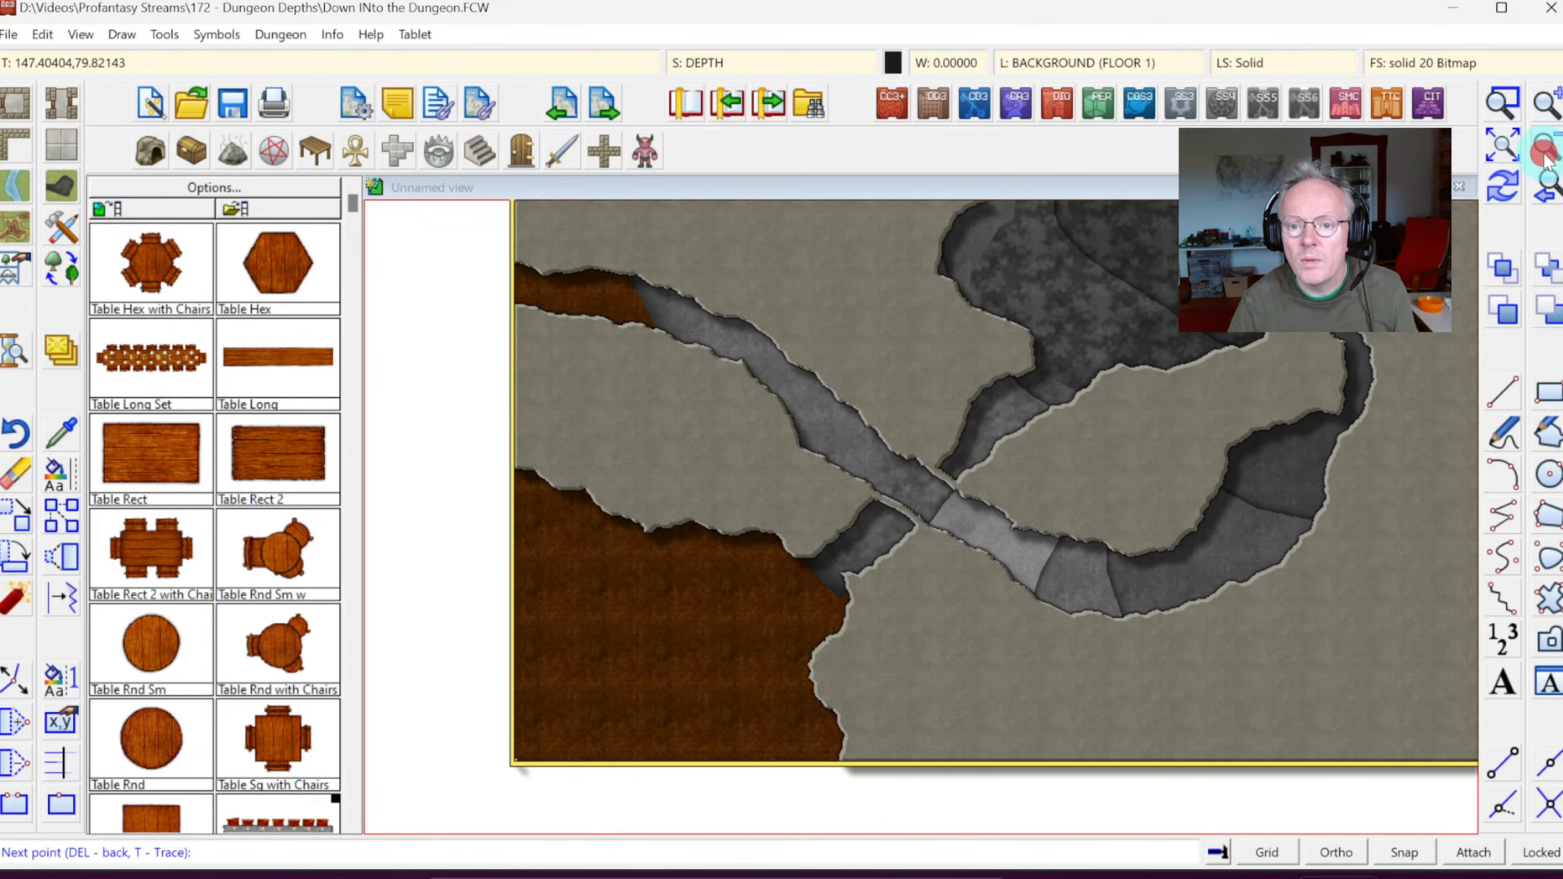
scroll(1114, 337, "down", 2)
left_click(1095, 335)
left_click(1068, 325)
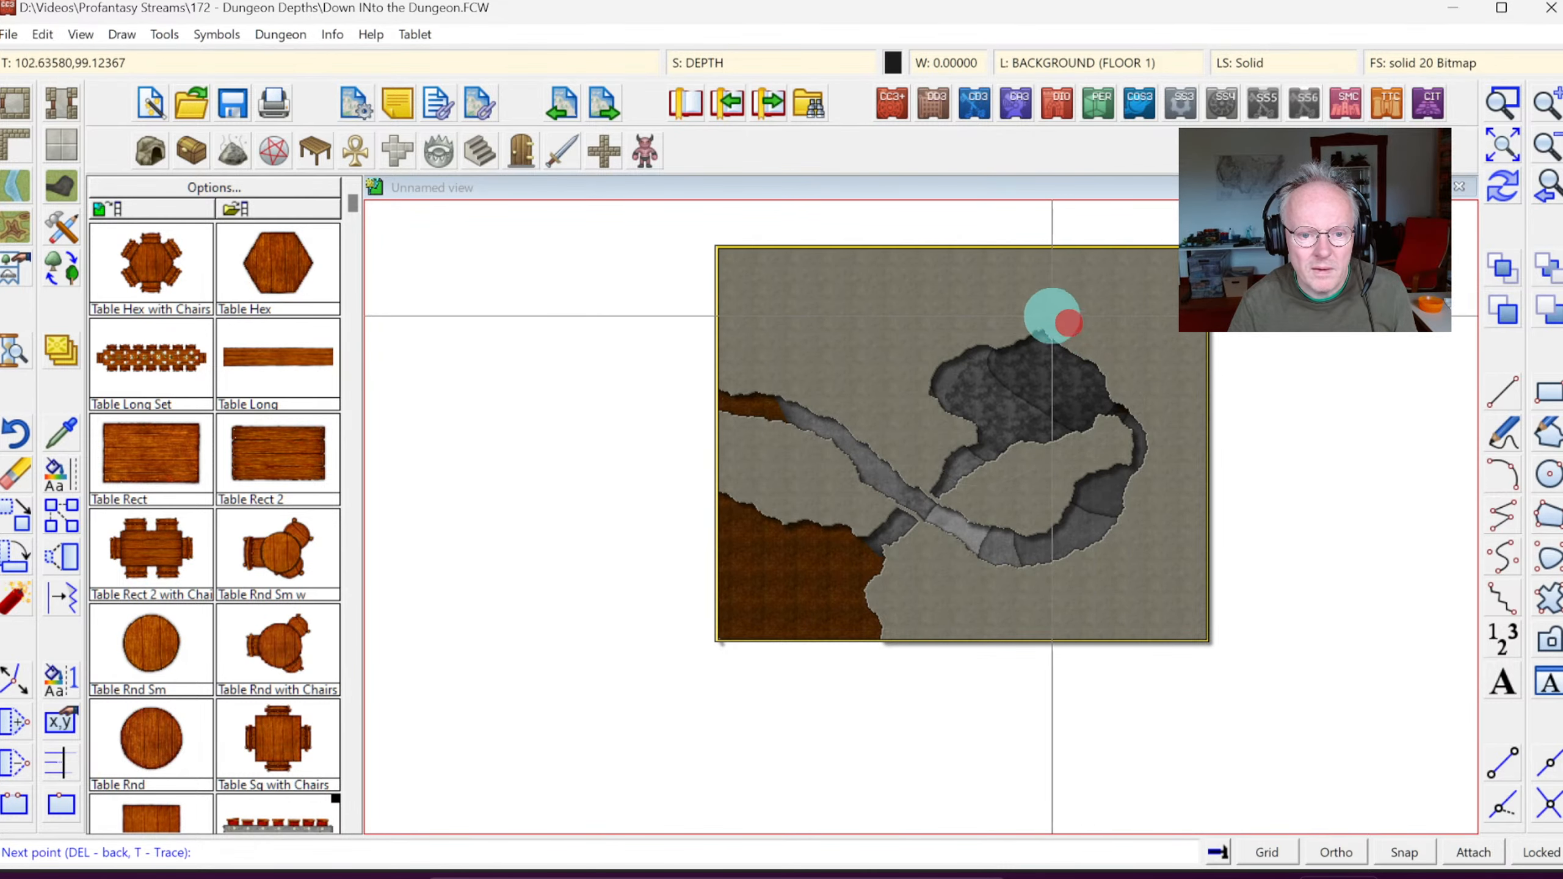
left_click(1032, 316)
left_click(985, 327)
left_click(943, 340)
left_click(912, 407)
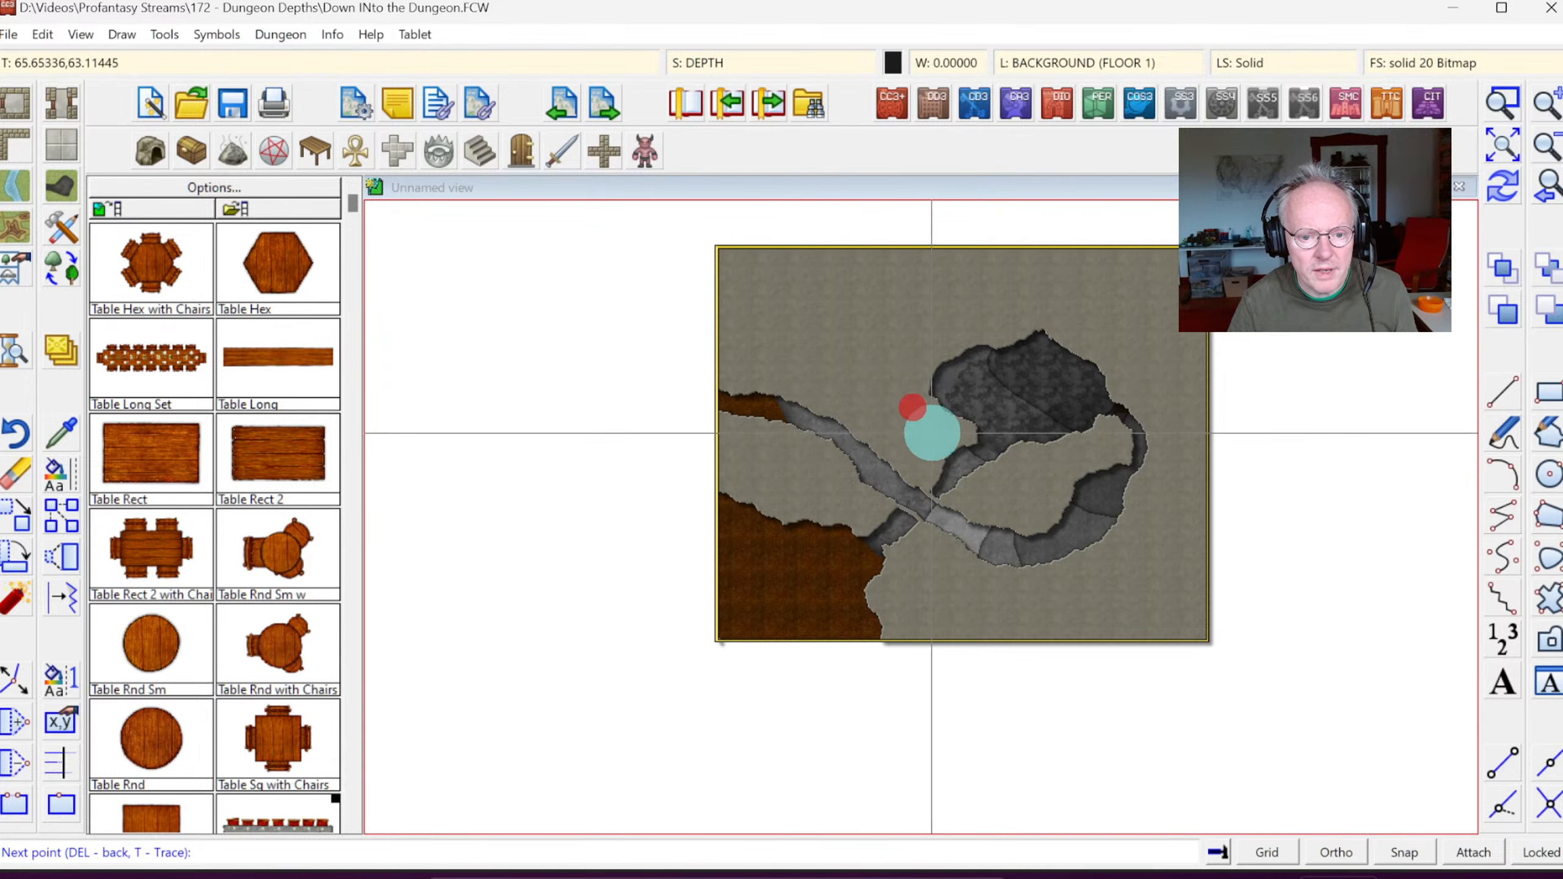
left_click(935, 434)
right_click(935, 434)
left_click(1504, 196)
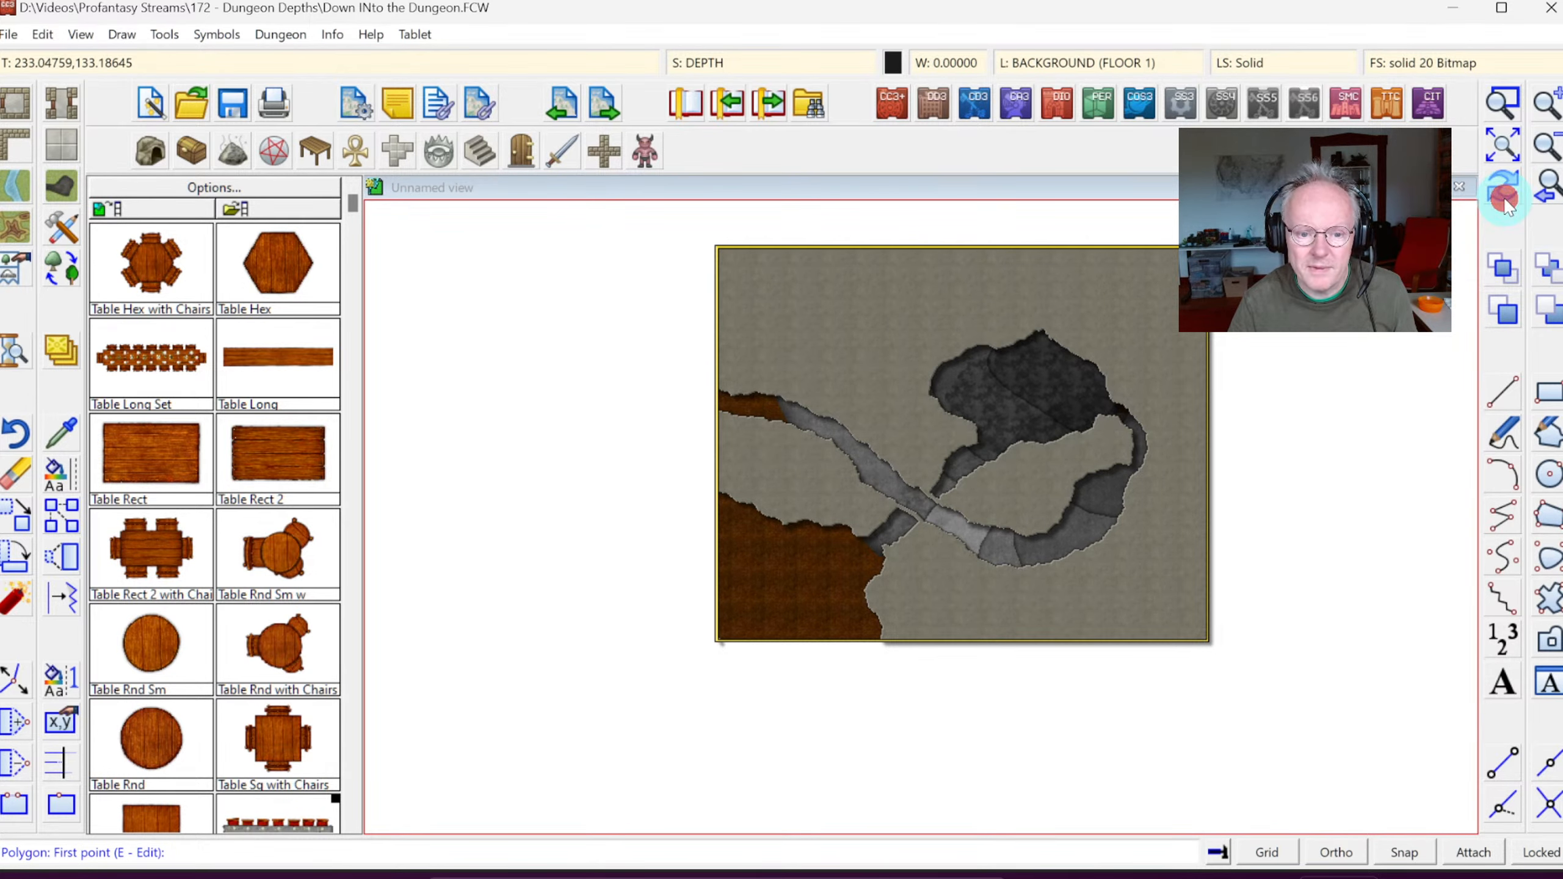
Step: Erase the light height-shading polygon on the tunnel section just southeast of the crossing
left_click(1506, 104)
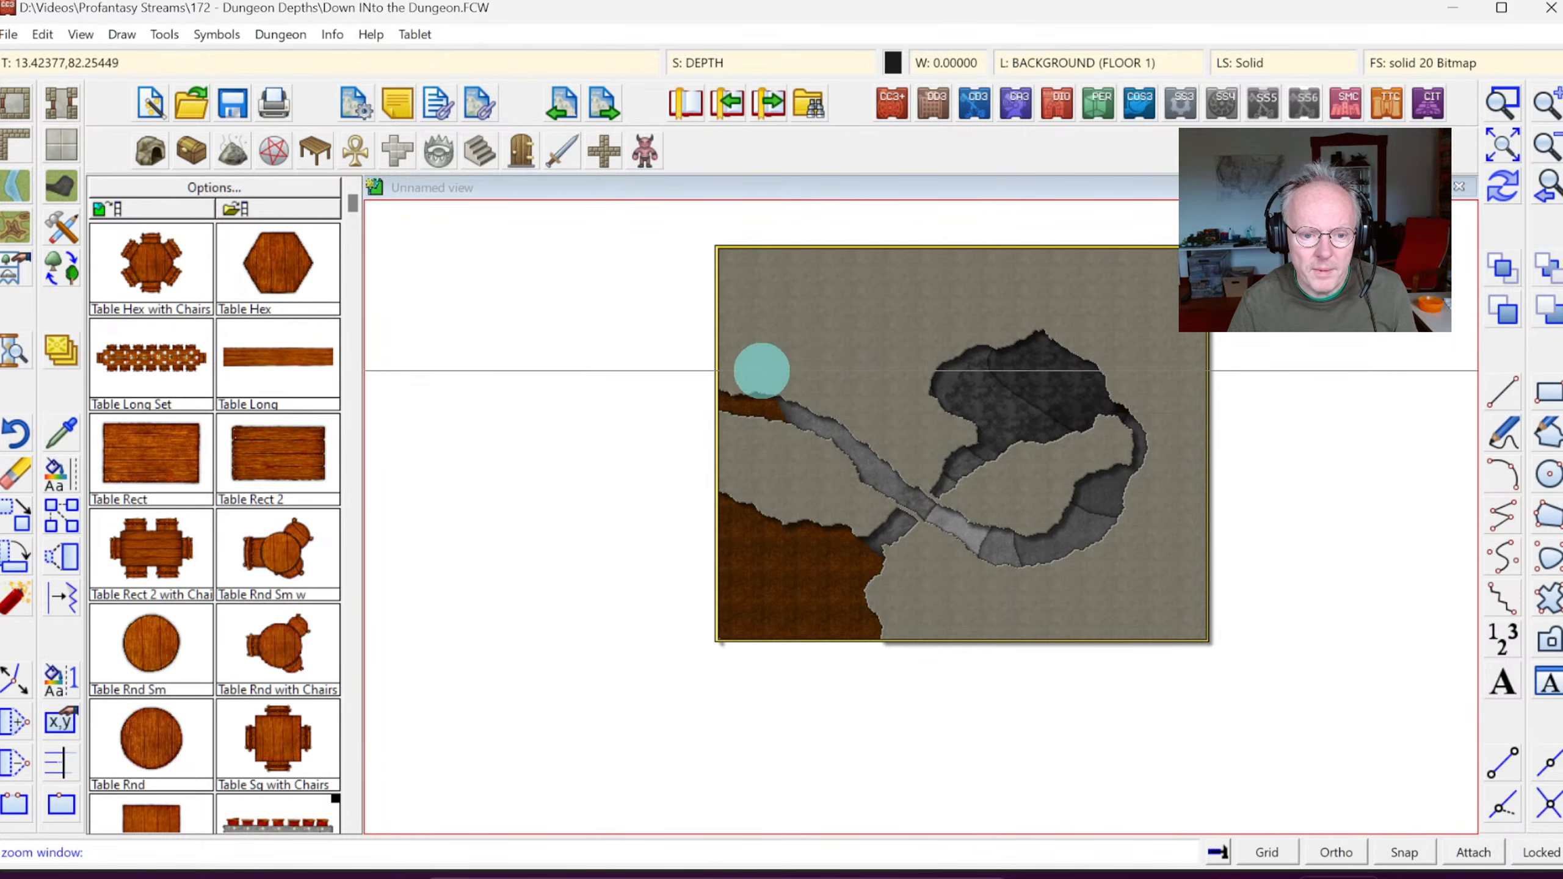
left_click(696, 340)
left_click(1012, 569)
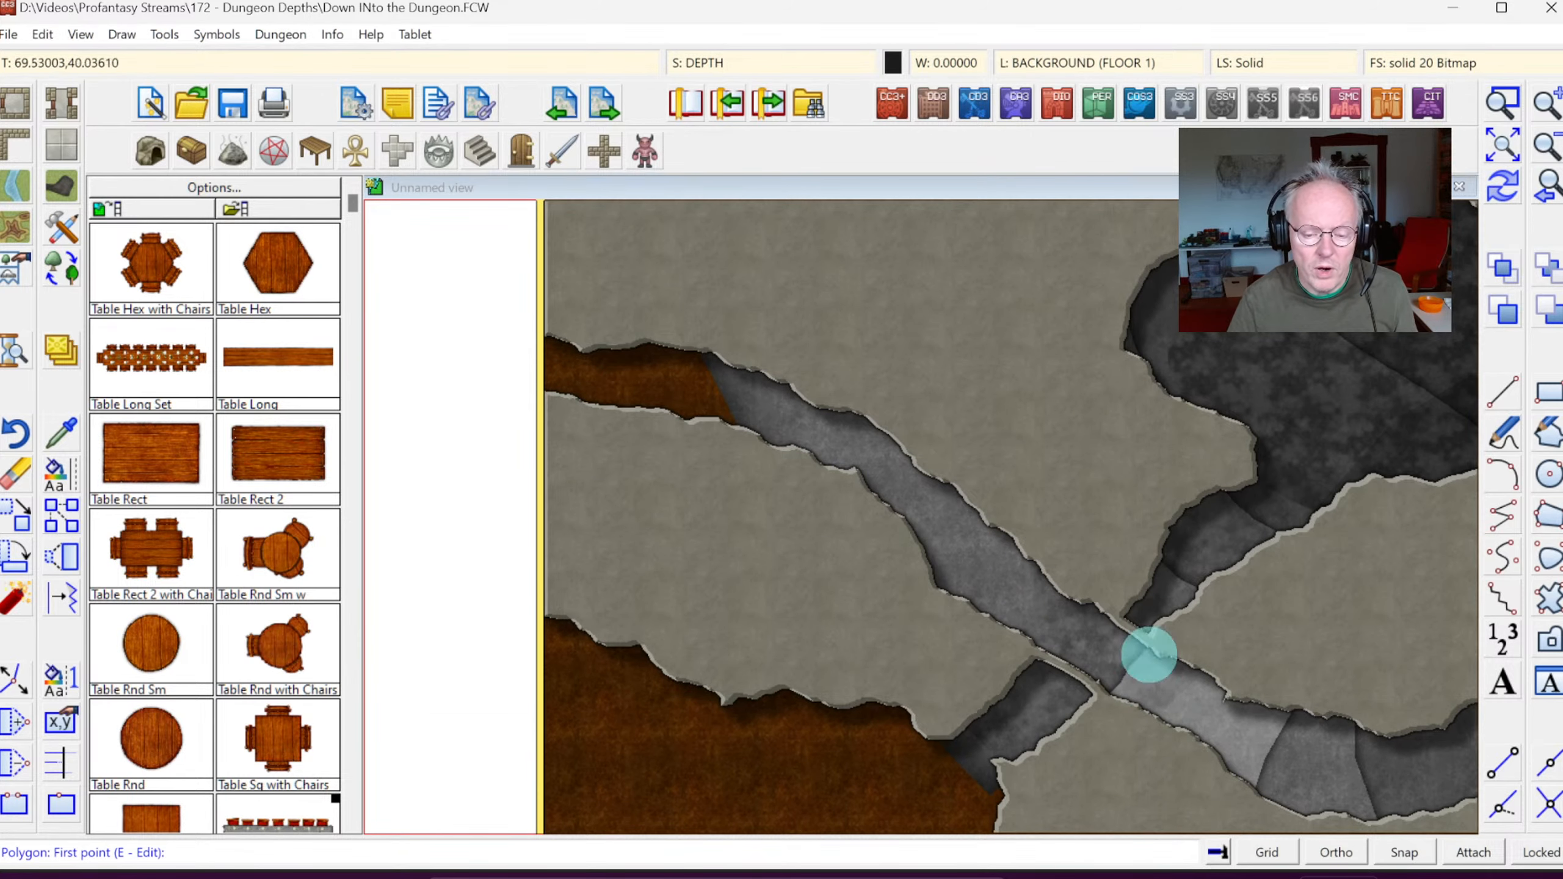
left_click(18, 477)
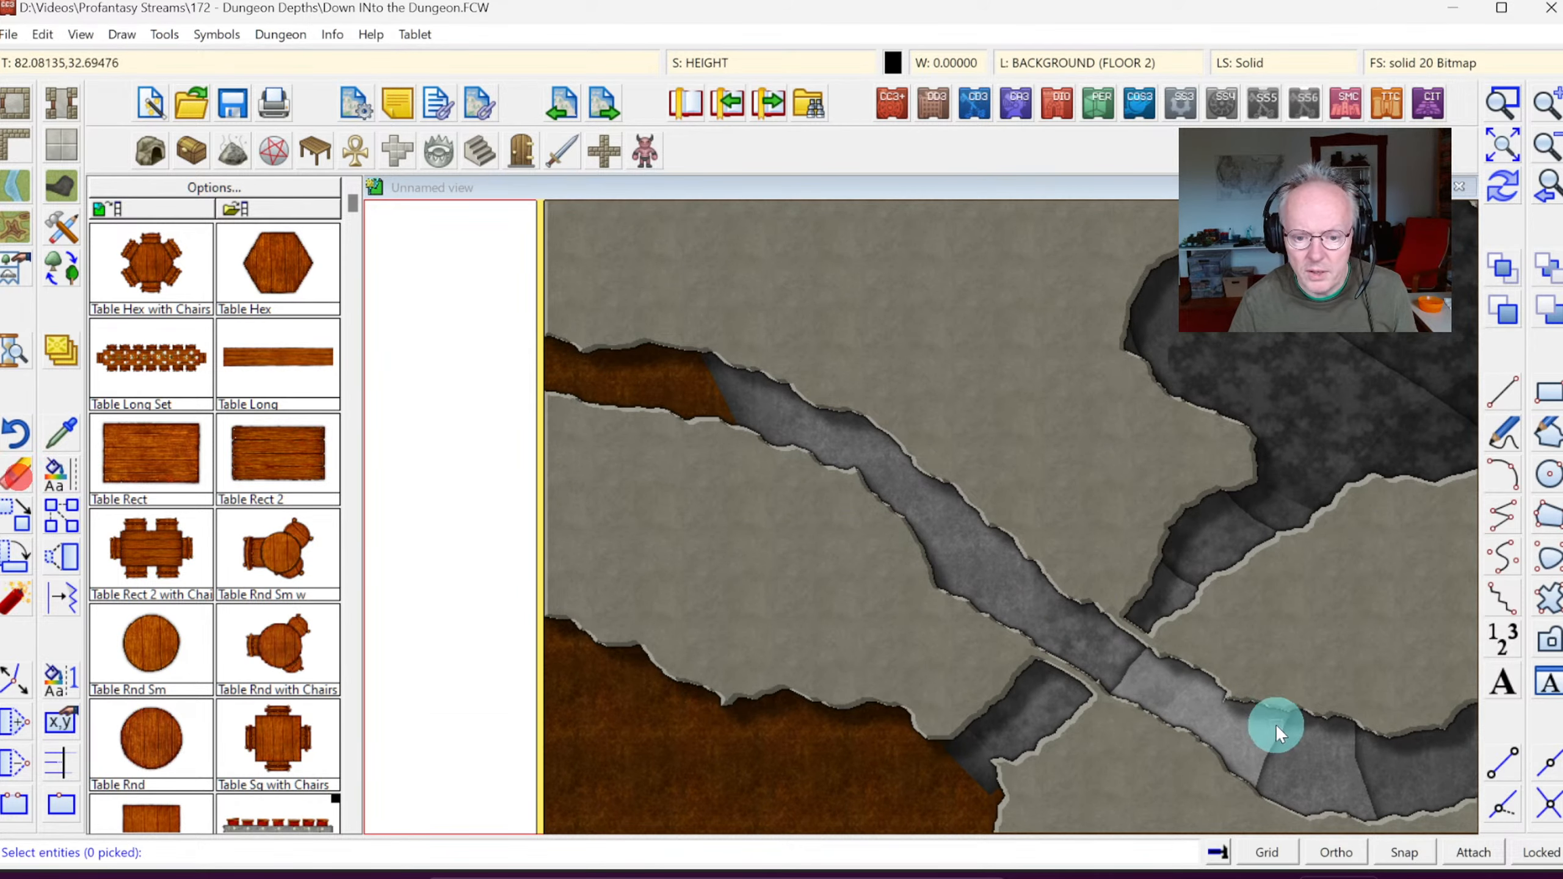
left_click(1277, 740)
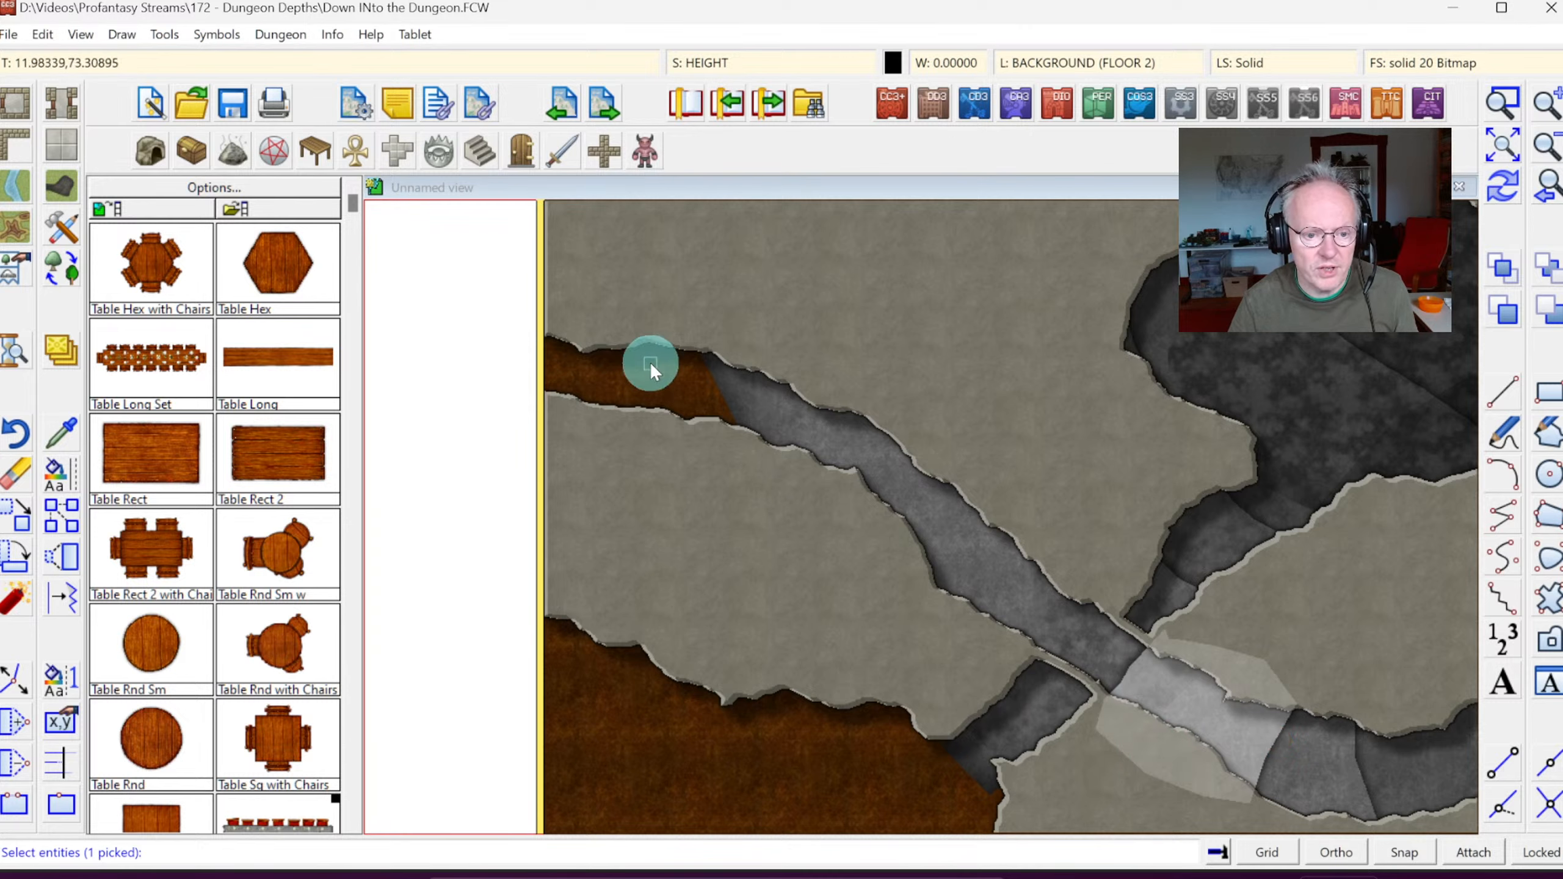
right_click(909, 354)
left_click(873, 362)
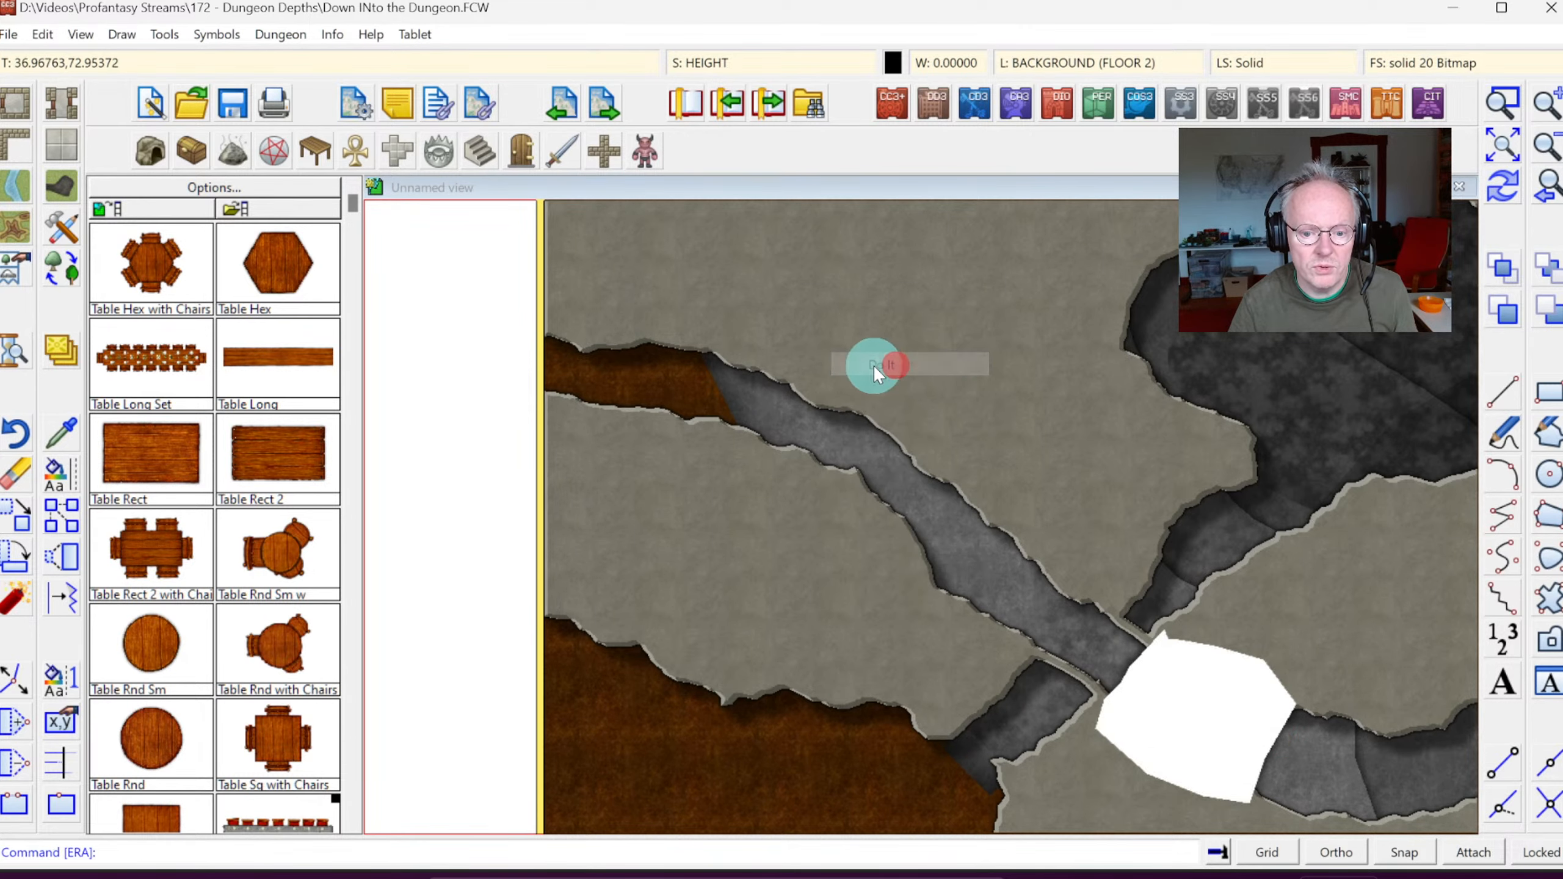
Step: Draw a Floor, Higher polygon along the upper tunnel from just southeast of the crossing to the map's west edge, and redraw the map
left_click(60, 243)
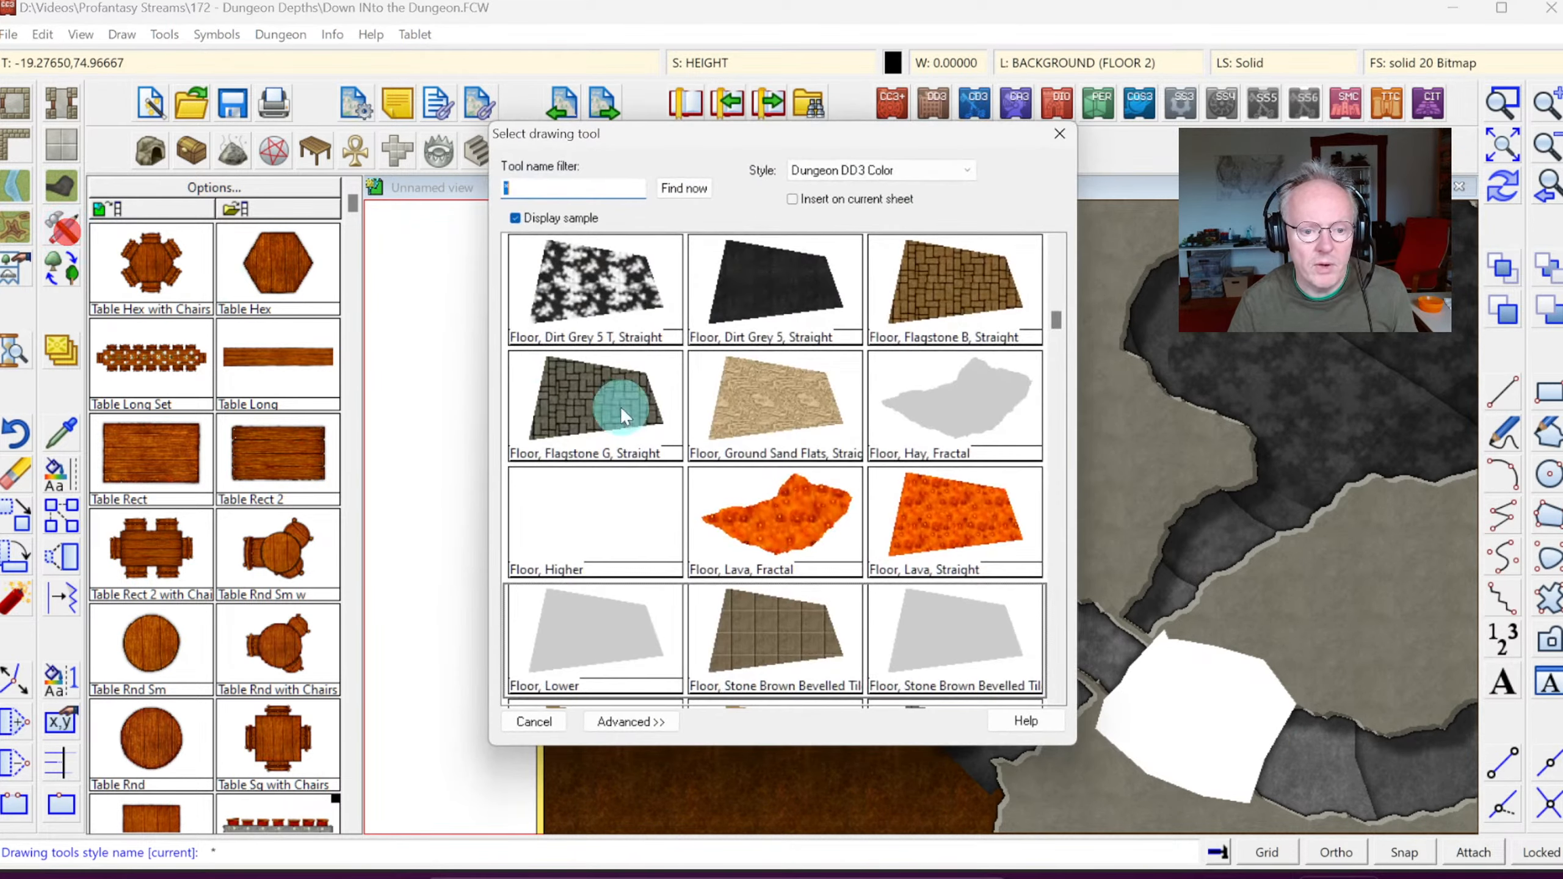
scroll(1047, 596, "down", 3)
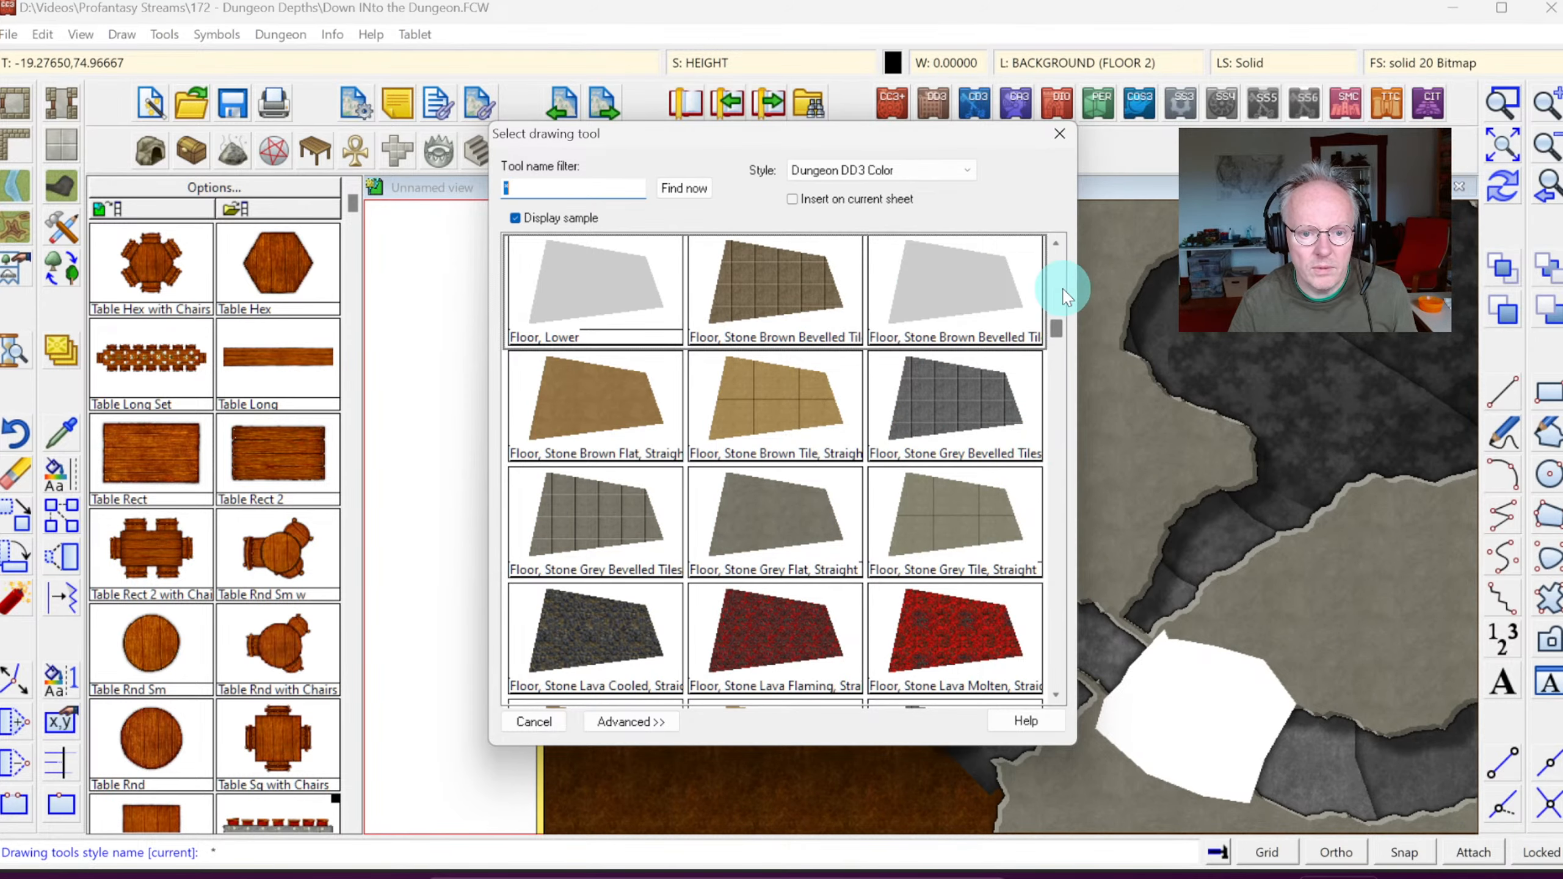
left_click(1058, 288)
double_click(590, 513)
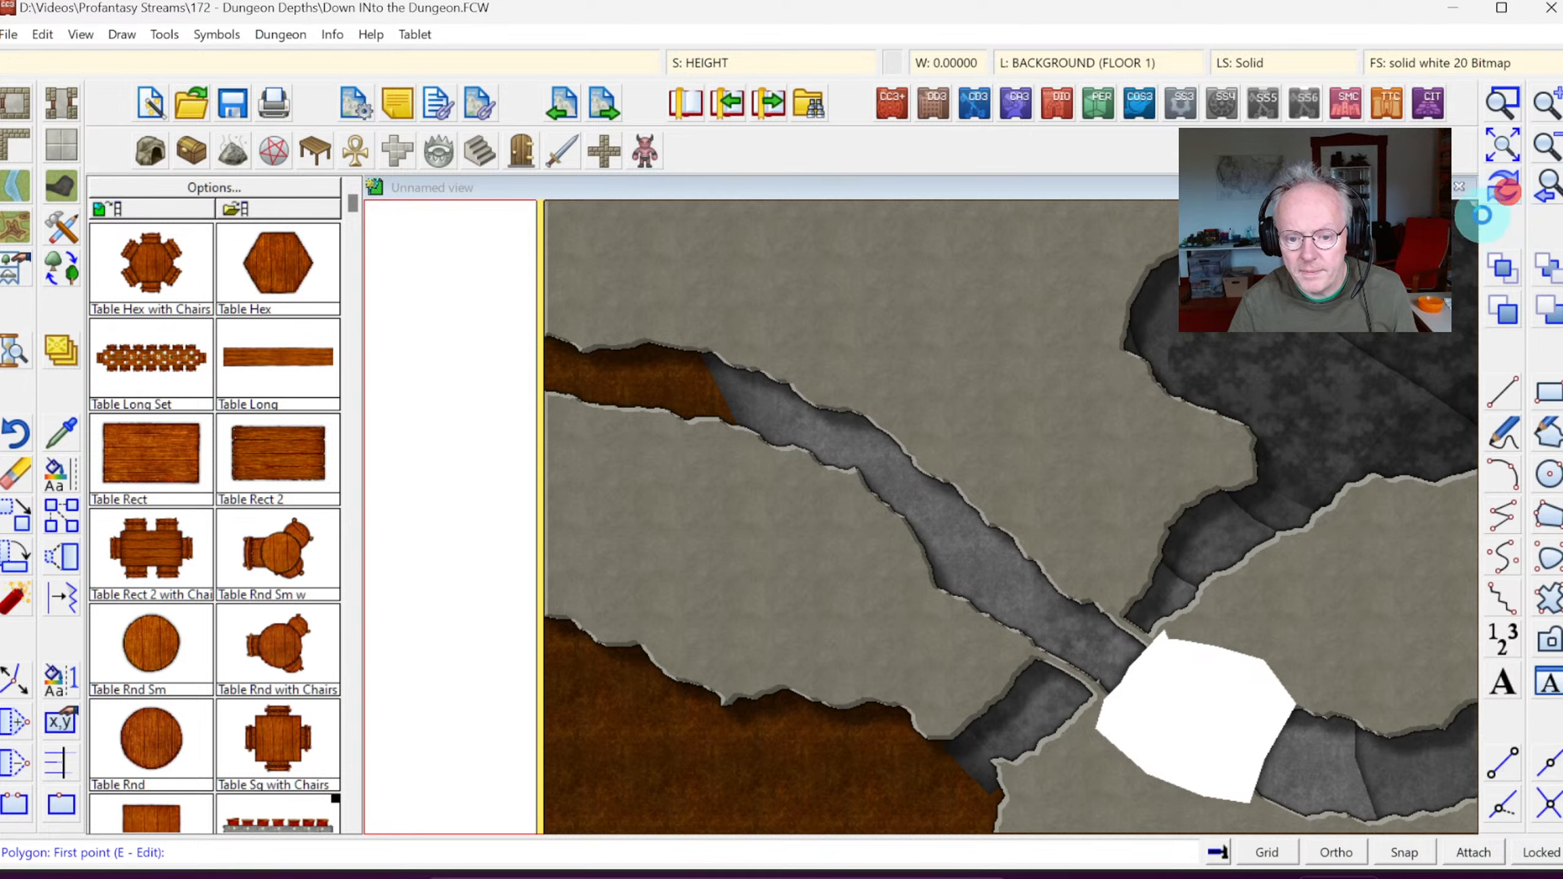
left_click(1274, 684)
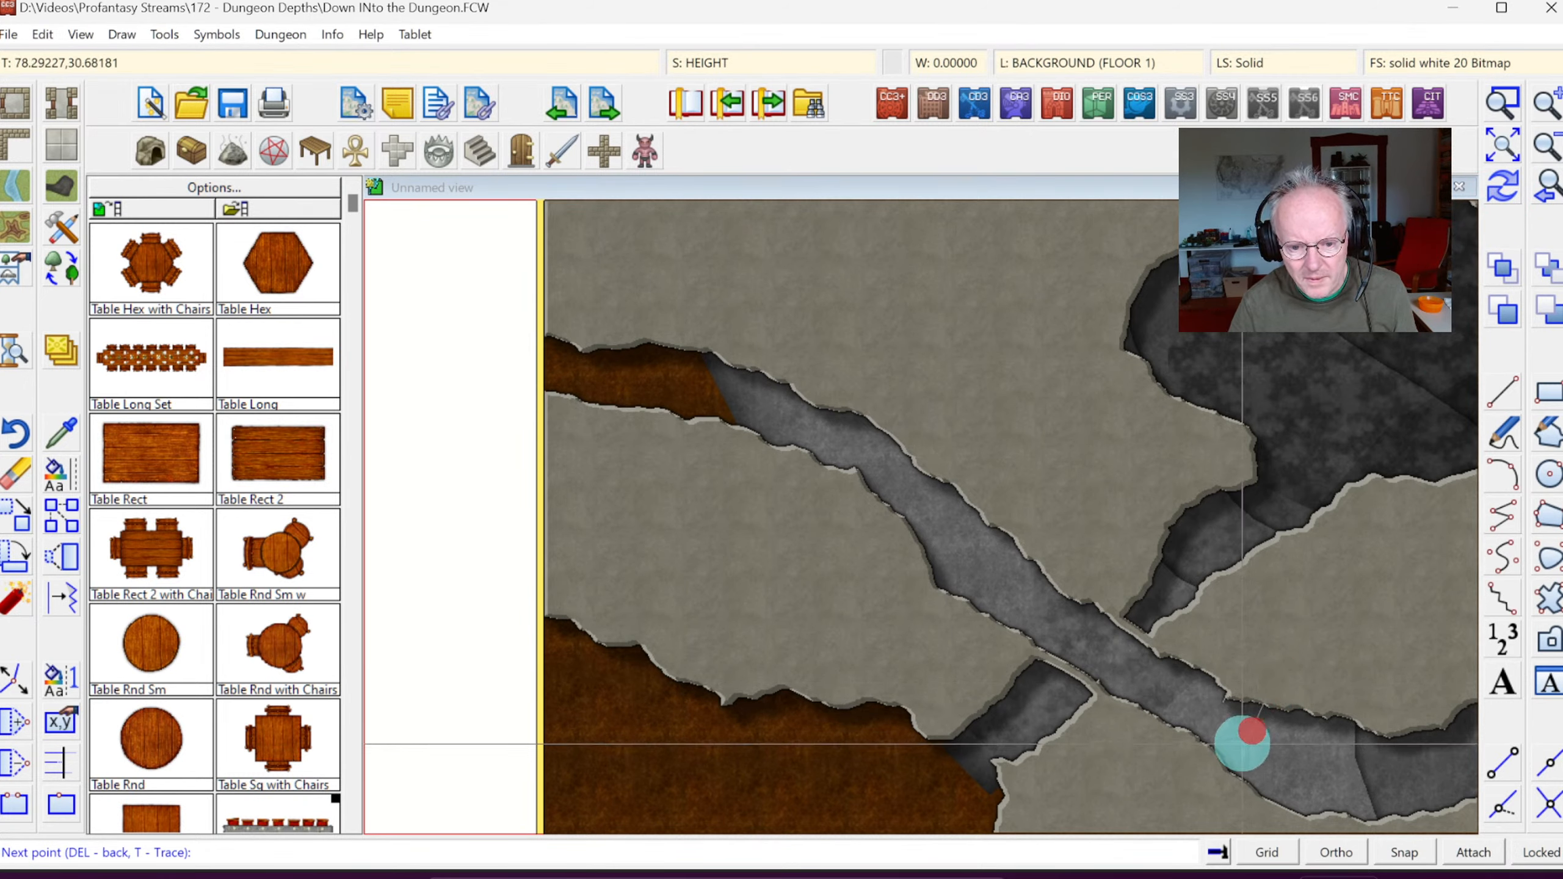
left_click(1225, 764)
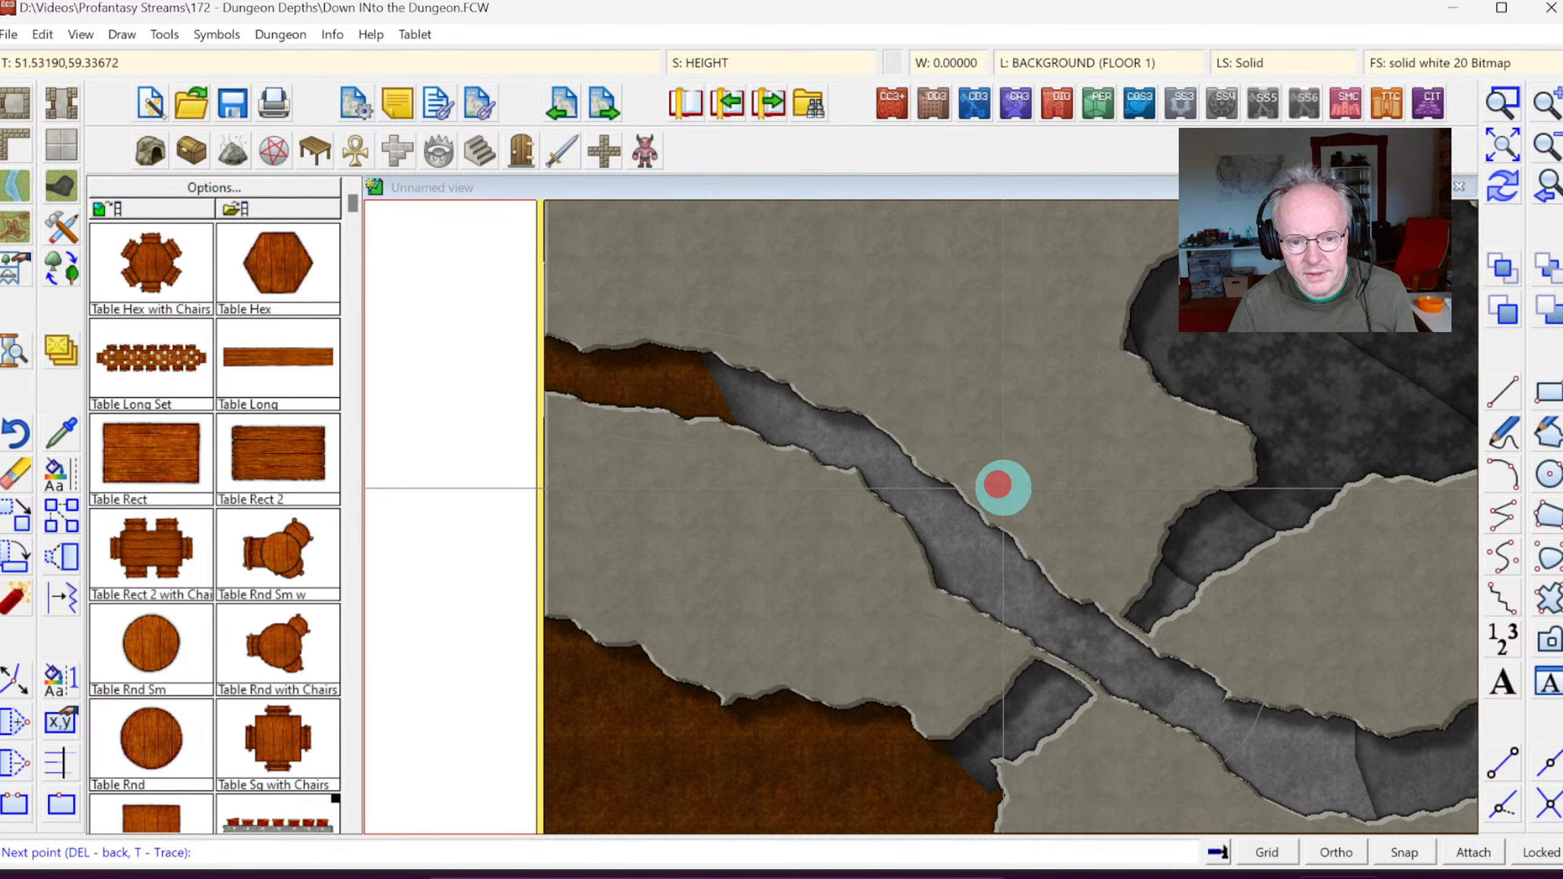
left_click(1117, 616)
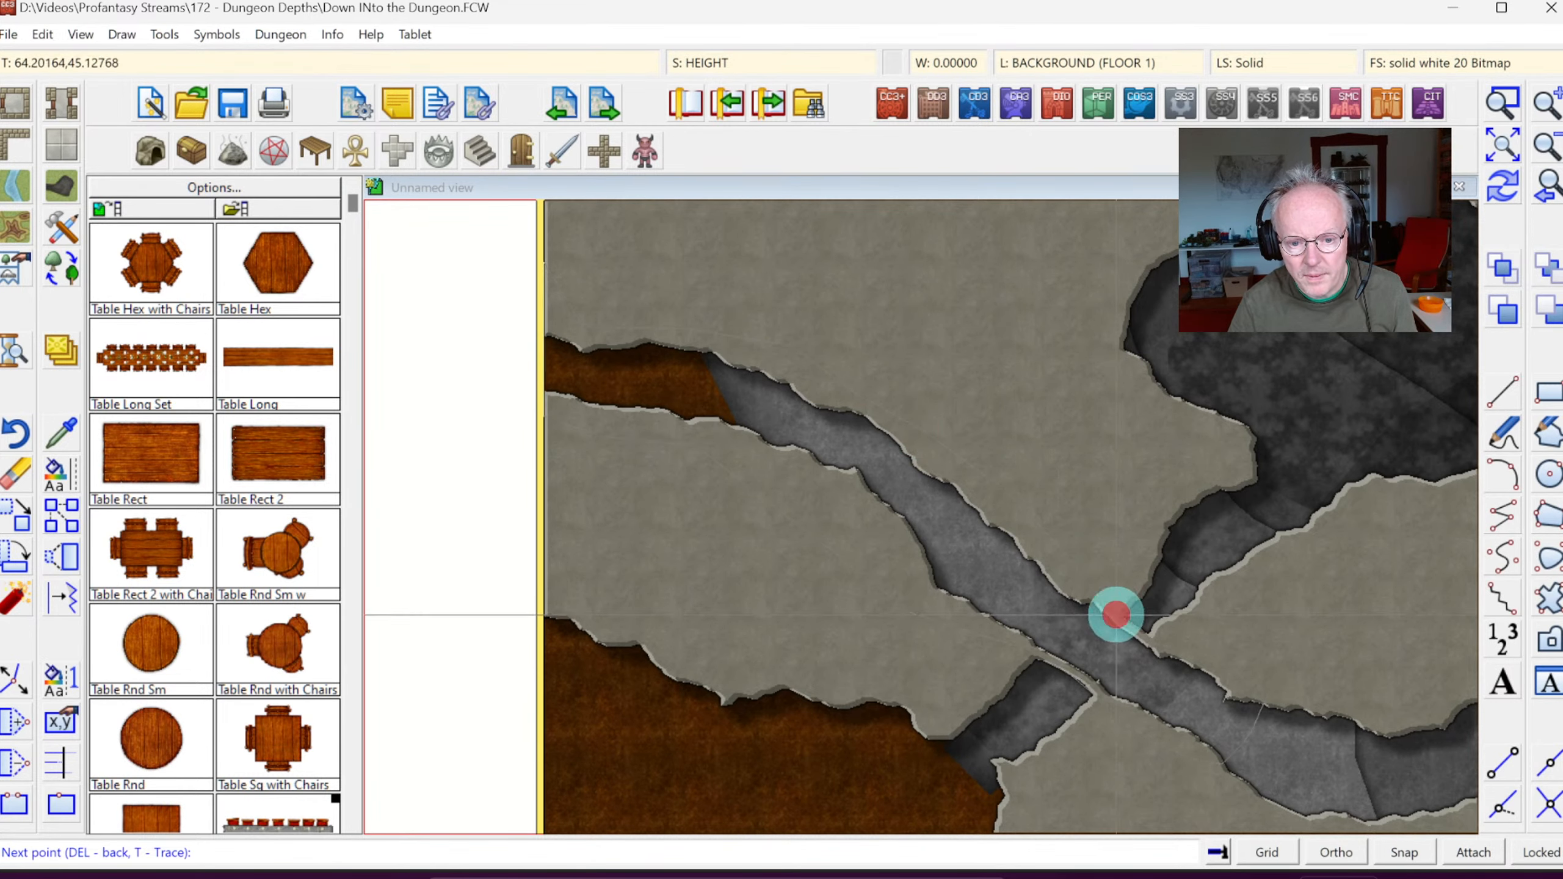
left_click(1131, 626)
left_click(1143, 636)
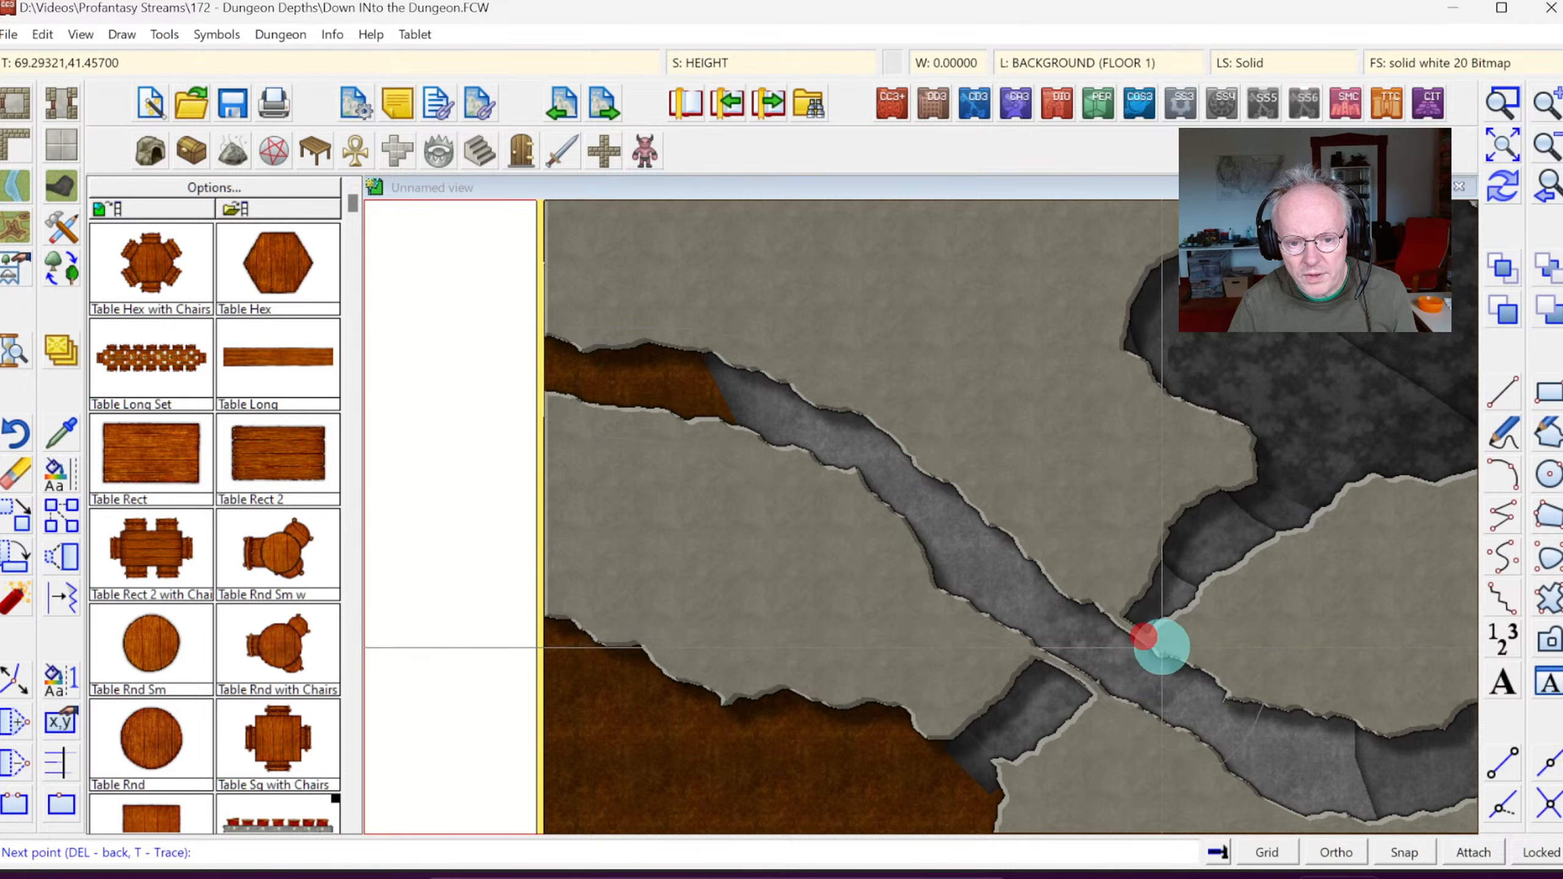
left_click(1162, 647)
left_click(1193, 657)
left_click(1246, 675)
right_click(1263, 686)
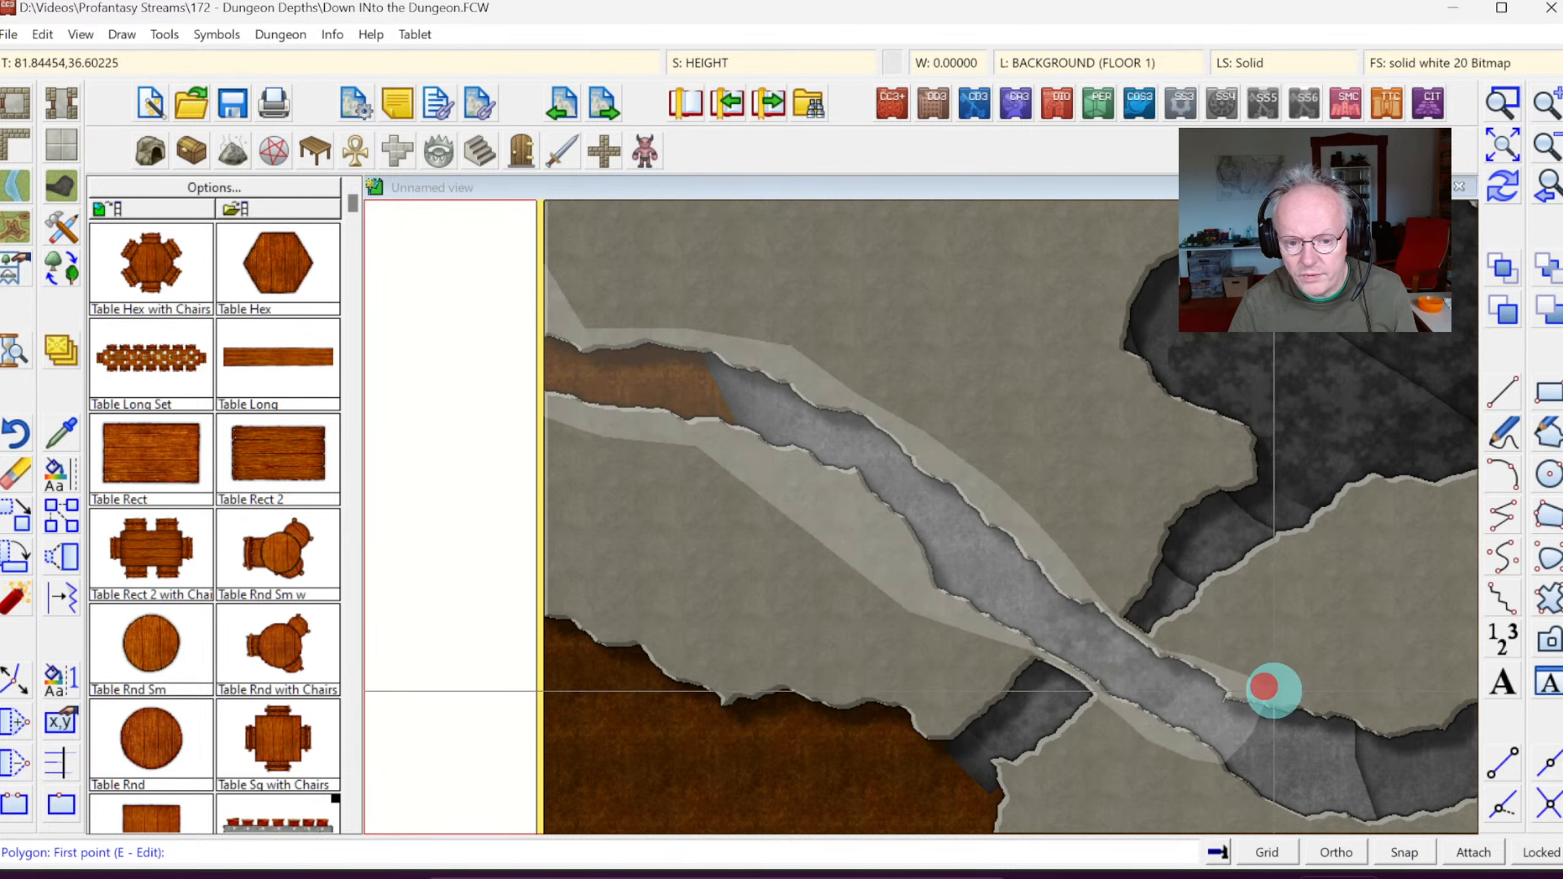
left_click(1493, 186)
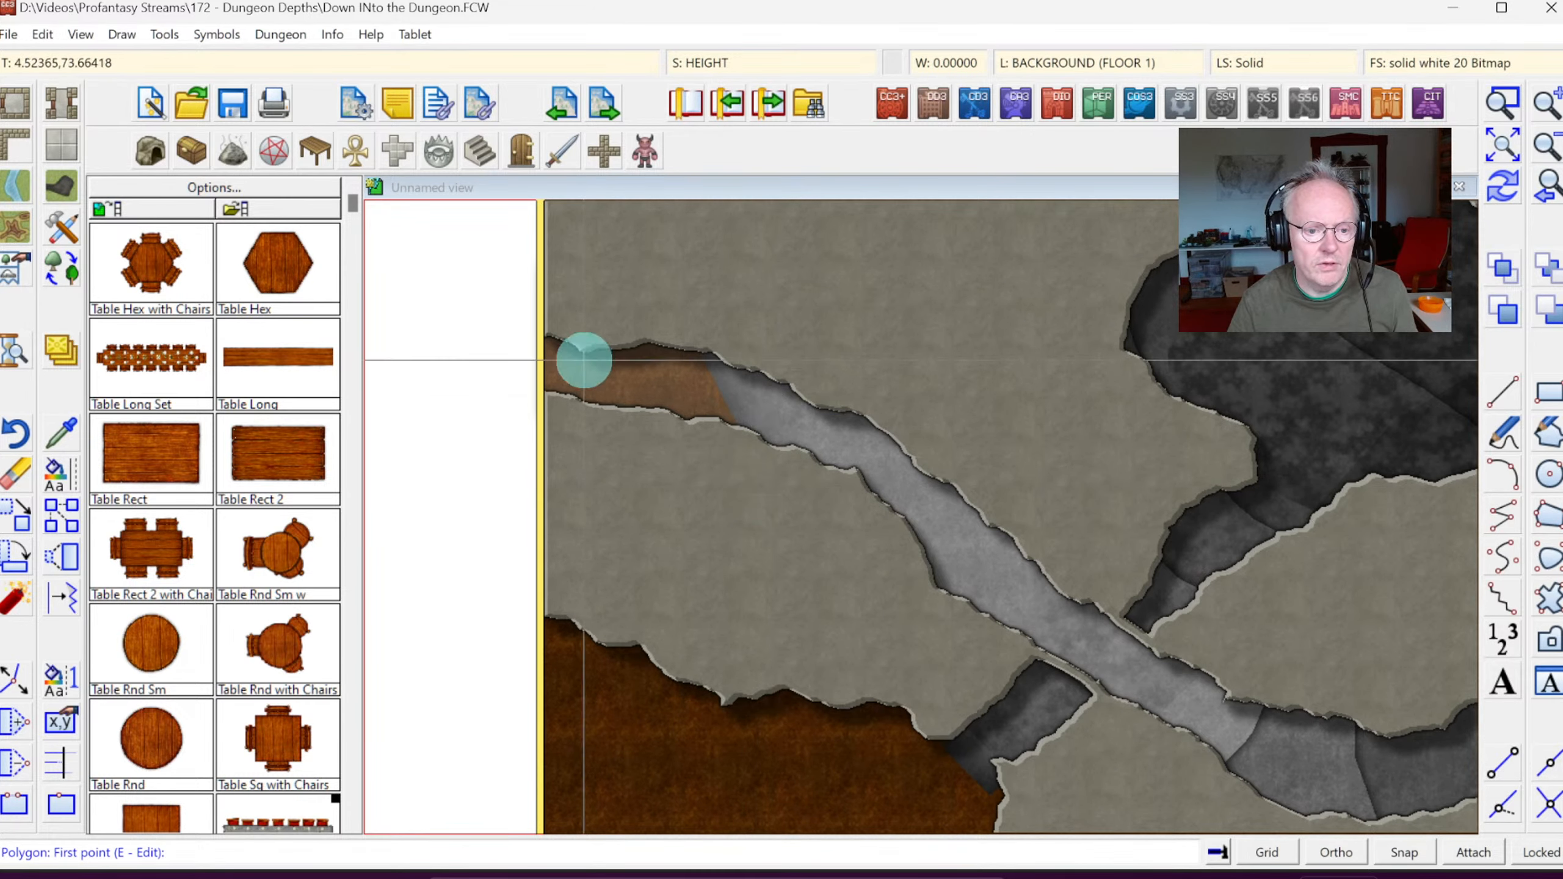
Step: Choose the Floor, Dirt Grey 1, Straight drawing tool from the complete list of Dungeon DD3 Color tools
left_click(56, 245)
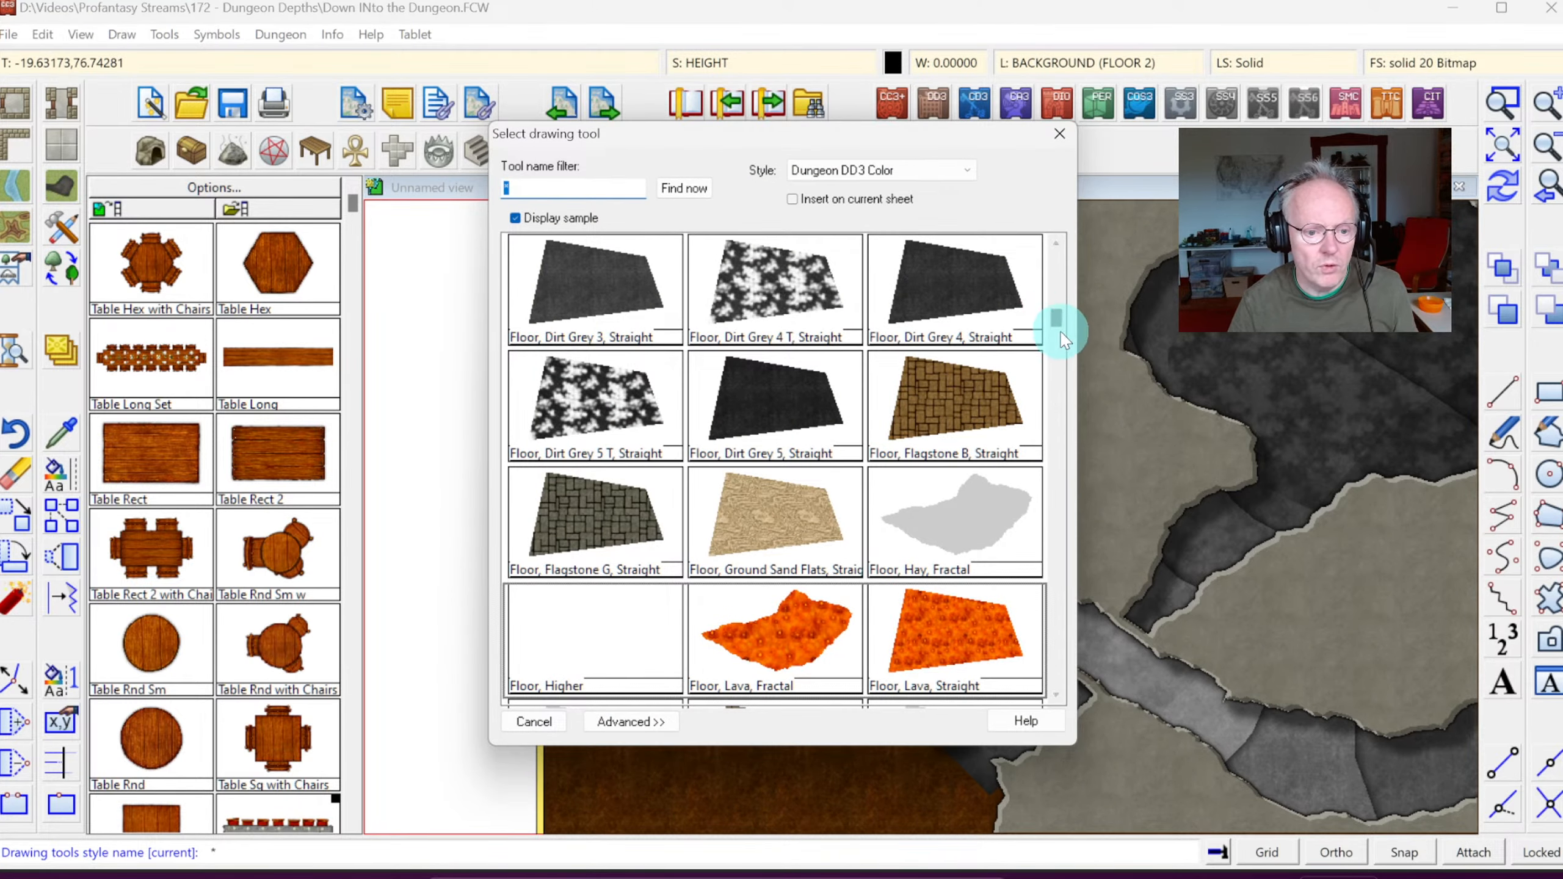
scroll(1062, 361, "down", 3)
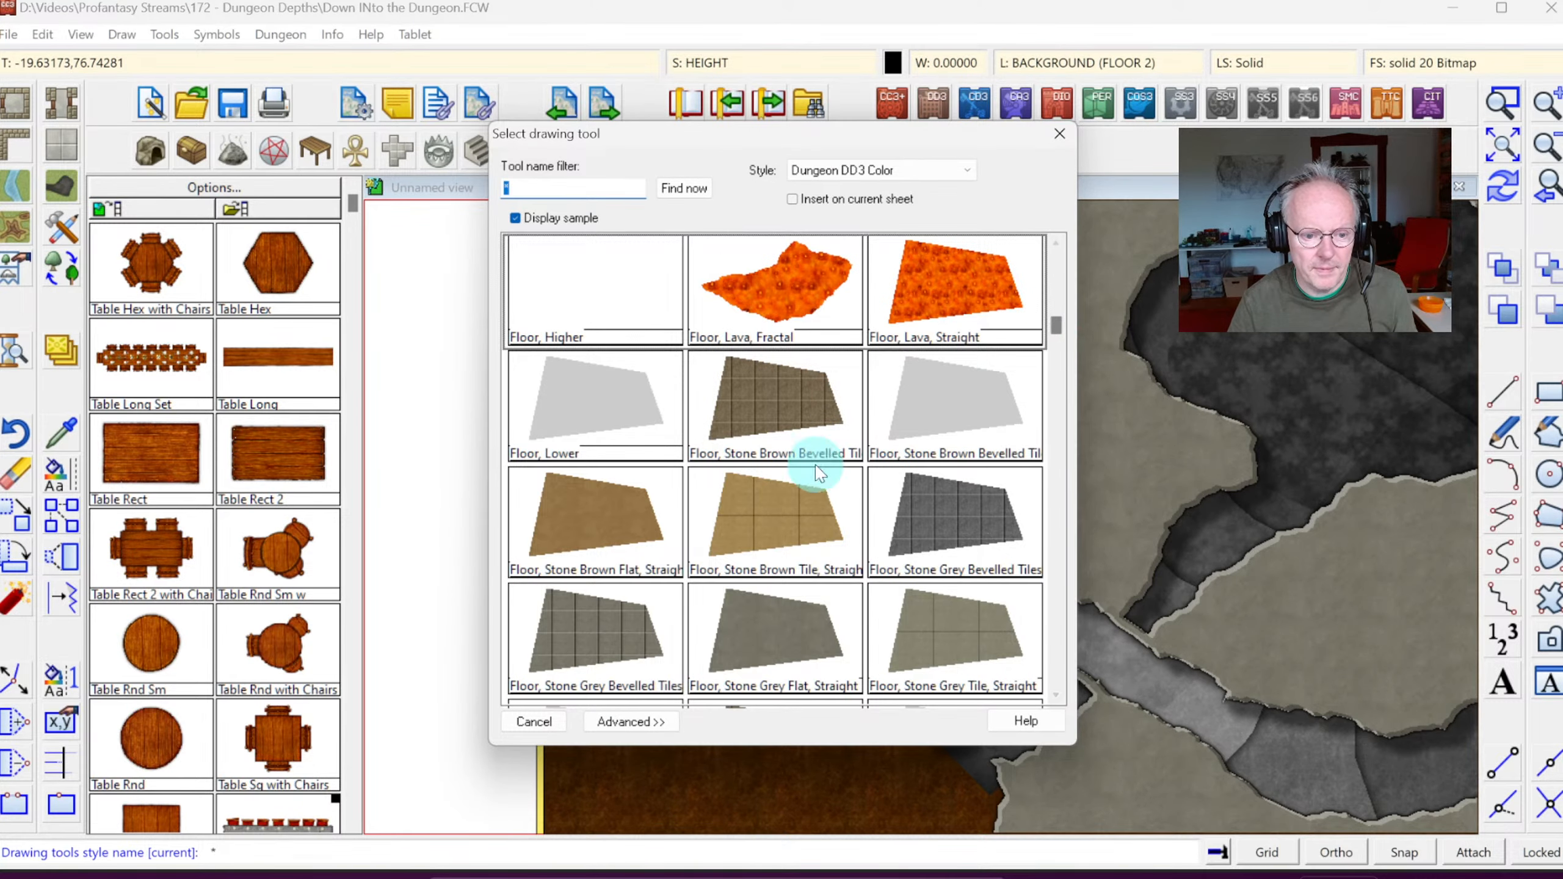
left_click(1059, 582)
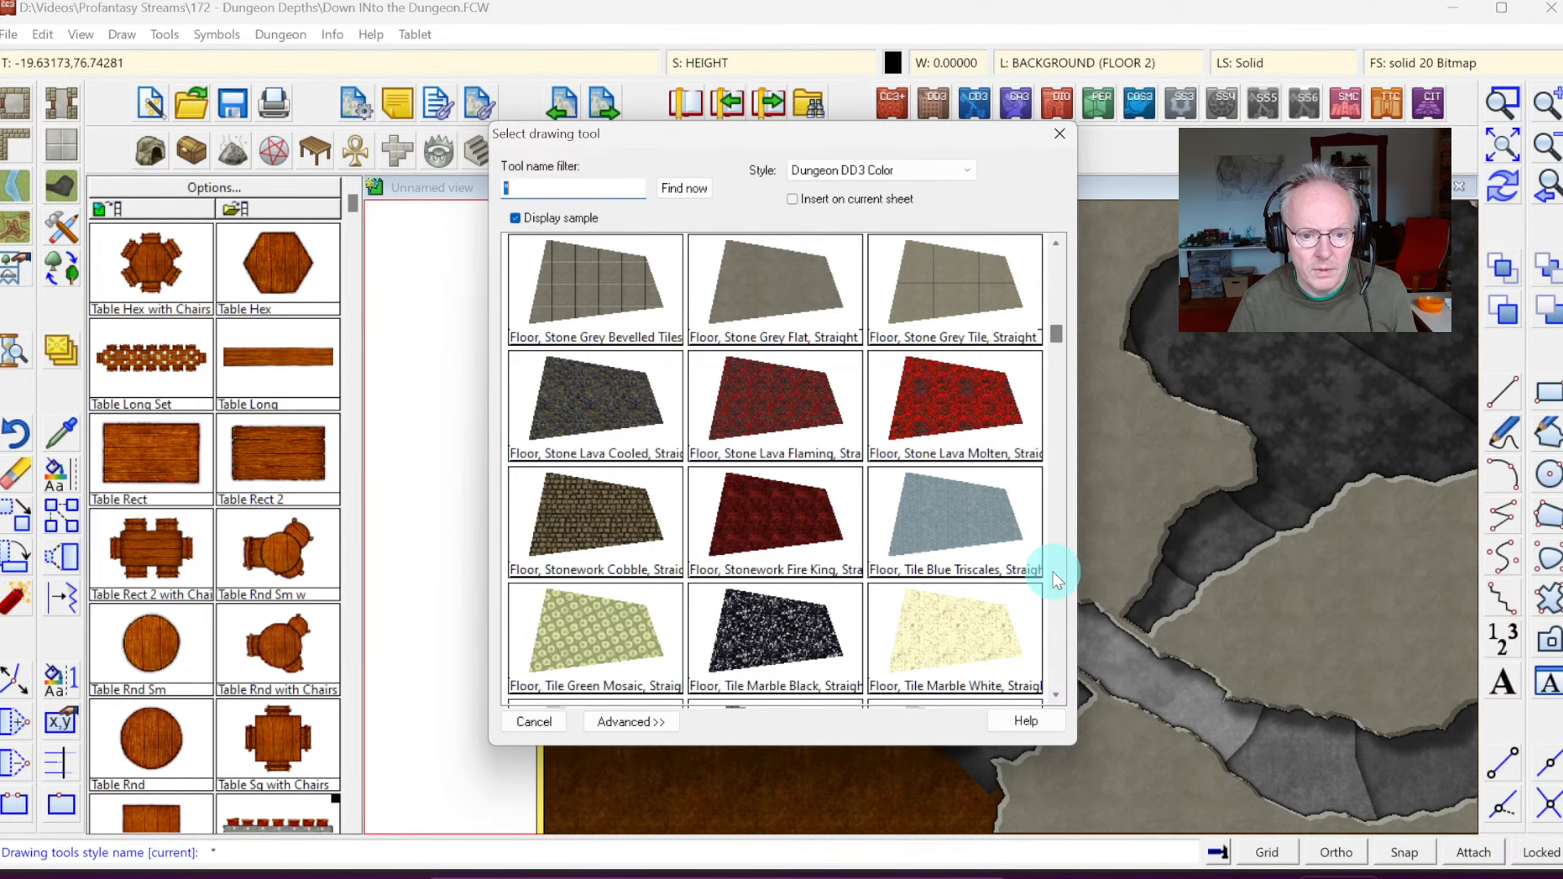
left_click(1057, 573)
left_click(1056, 573)
left_click(1056, 572)
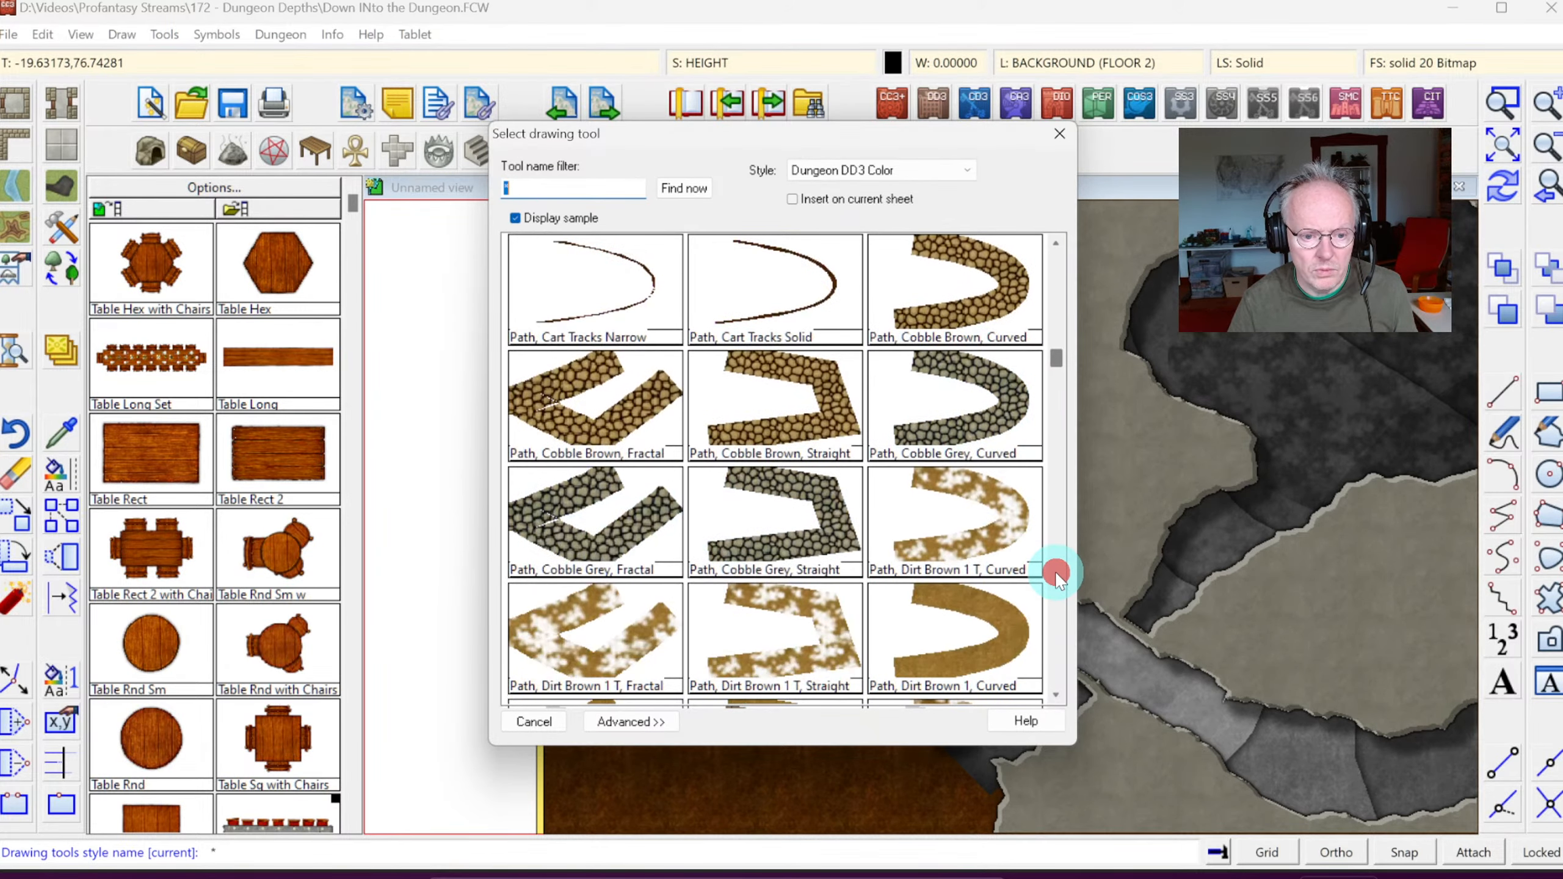
left_click(1054, 268)
left_click(1055, 268)
left_click(1054, 268)
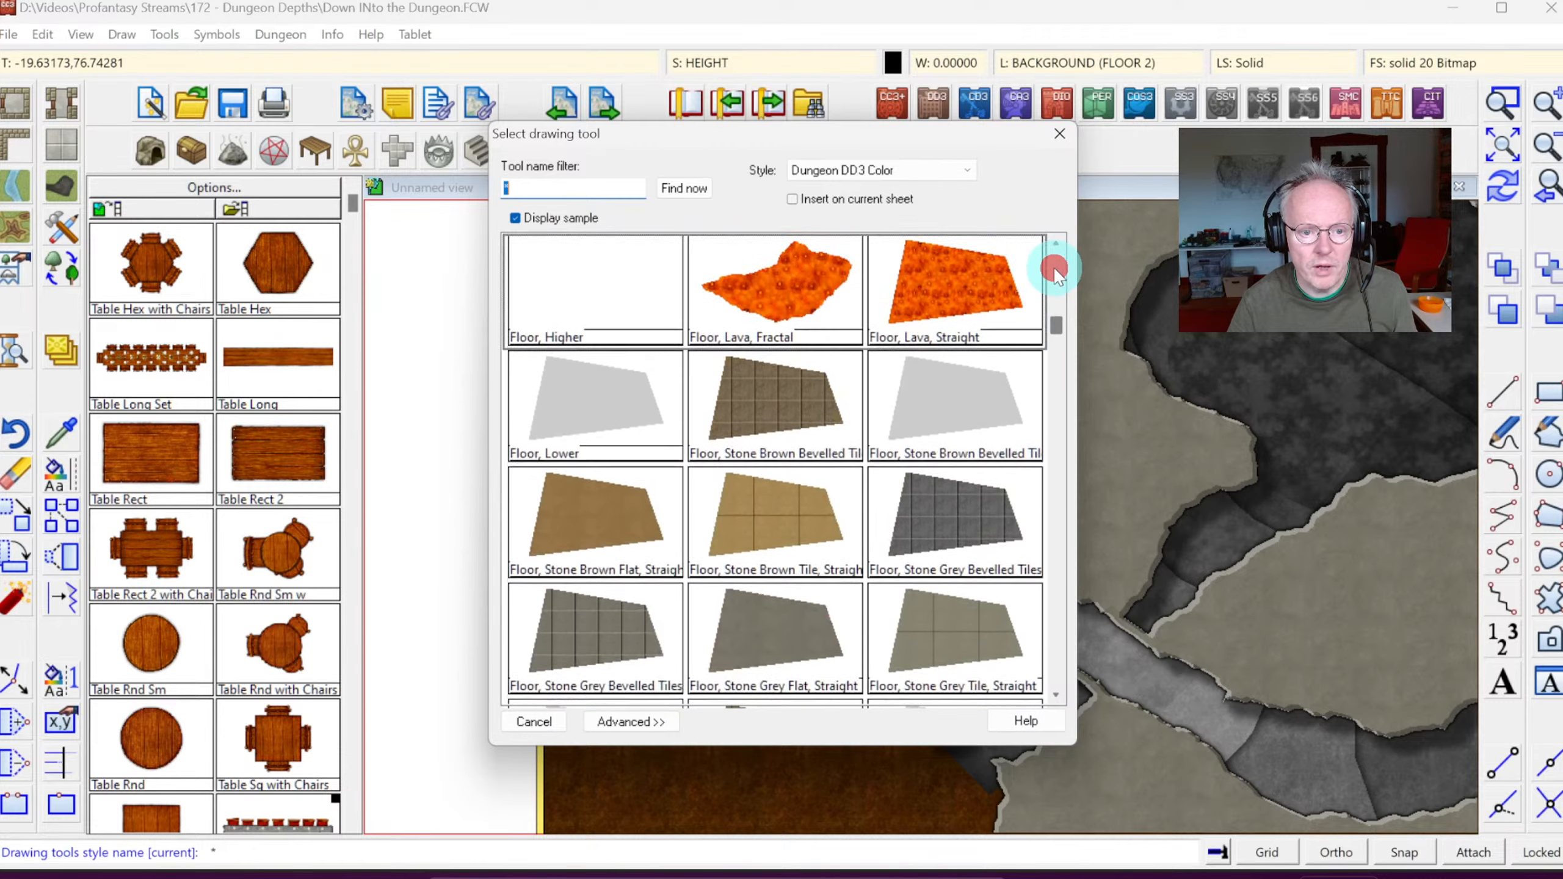
left_click(1054, 271)
left_click(1054, 271)
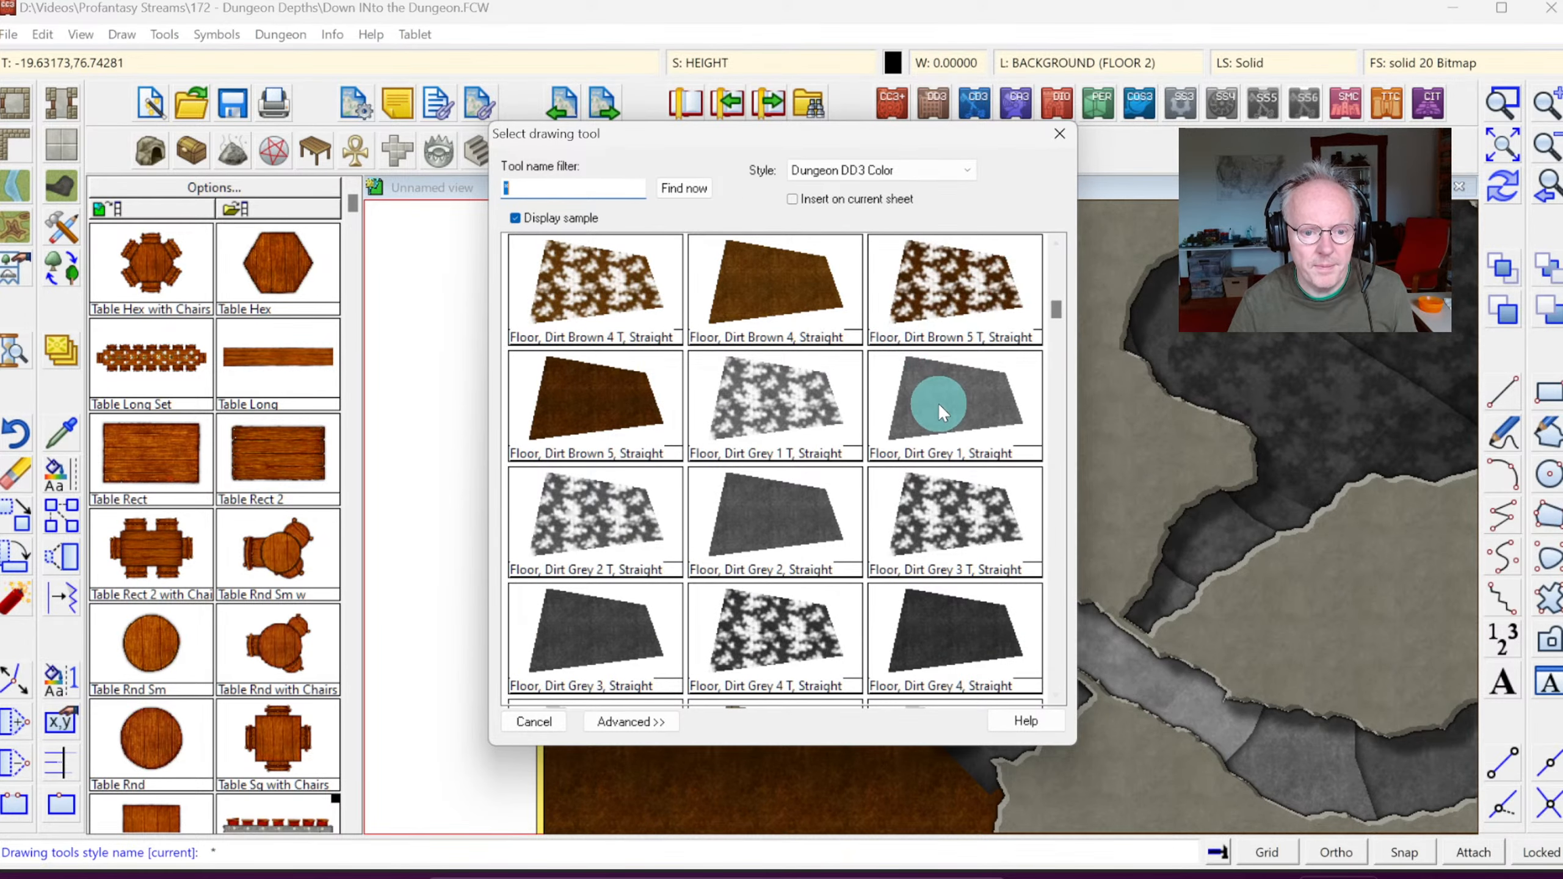
left_click(938, 407)
left_click(938, 407)
Step: Draw a Dirt Grey 1 floor polygon over the brown western end of the upper tunnel and redraw the map
left_click(527, 307)
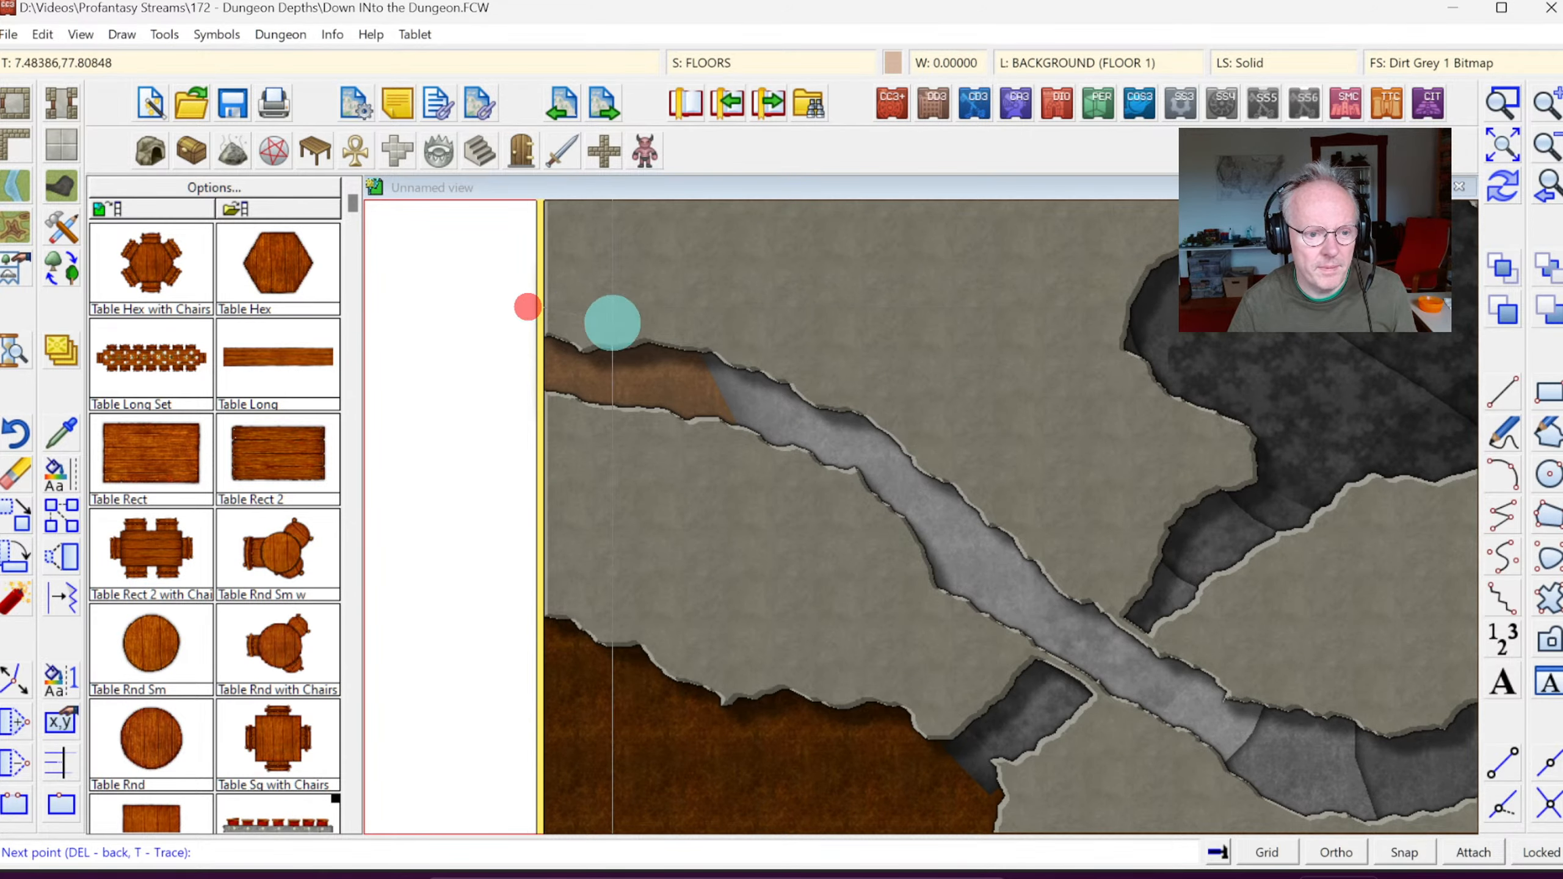
left_click(652, 320)
left_click(727, 340)
left_click(761, 370)
left_click(768, 410)
left_click(738, 441)
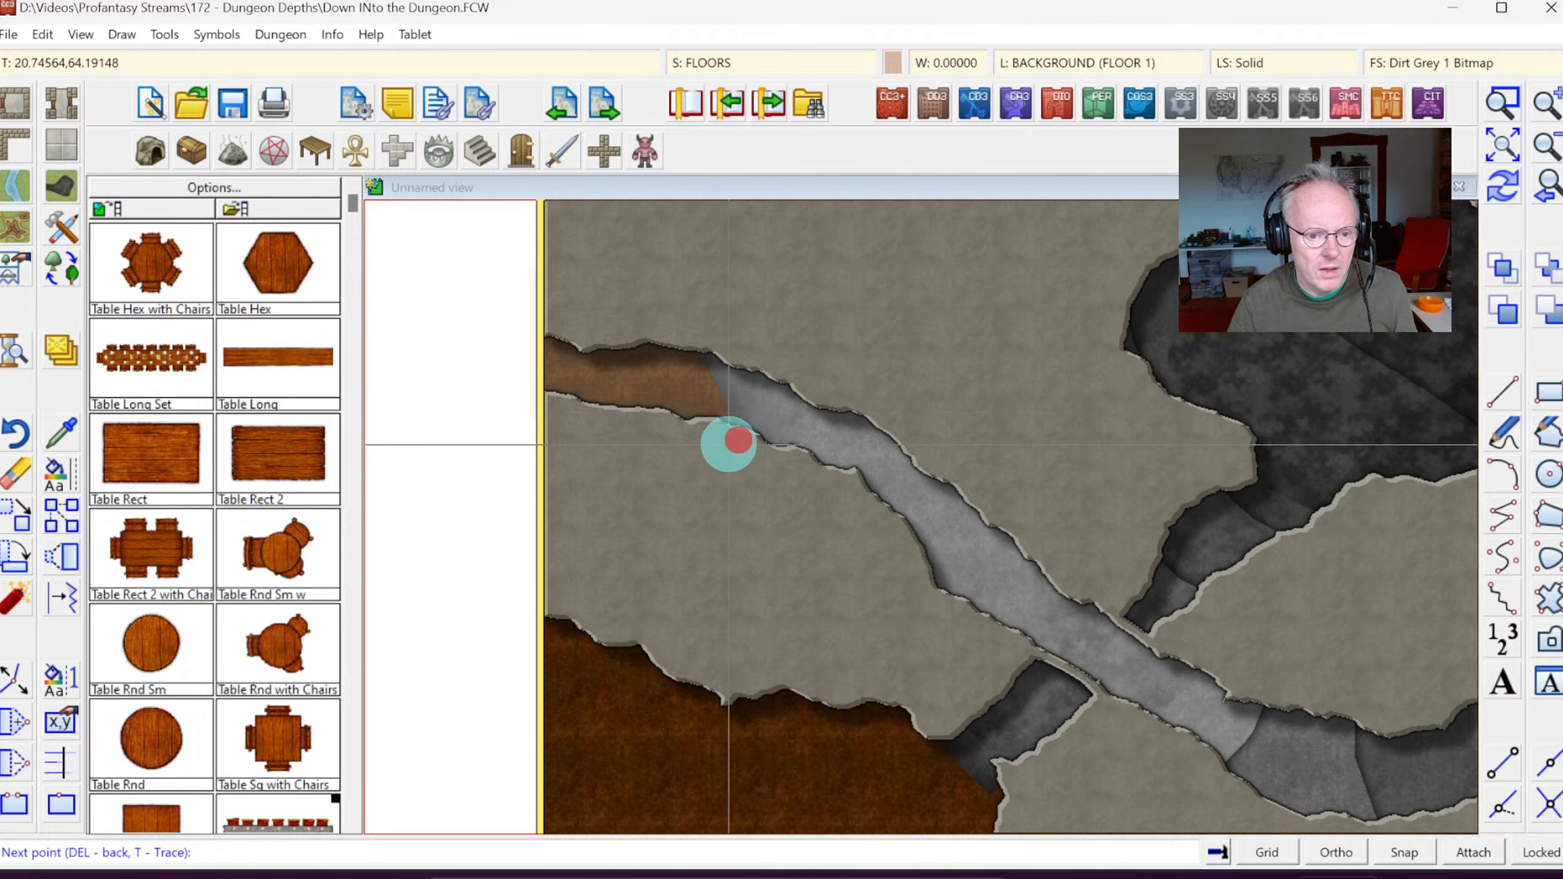
left_click(631, 443)
left_click(516, 411)
right_click(515, 411)
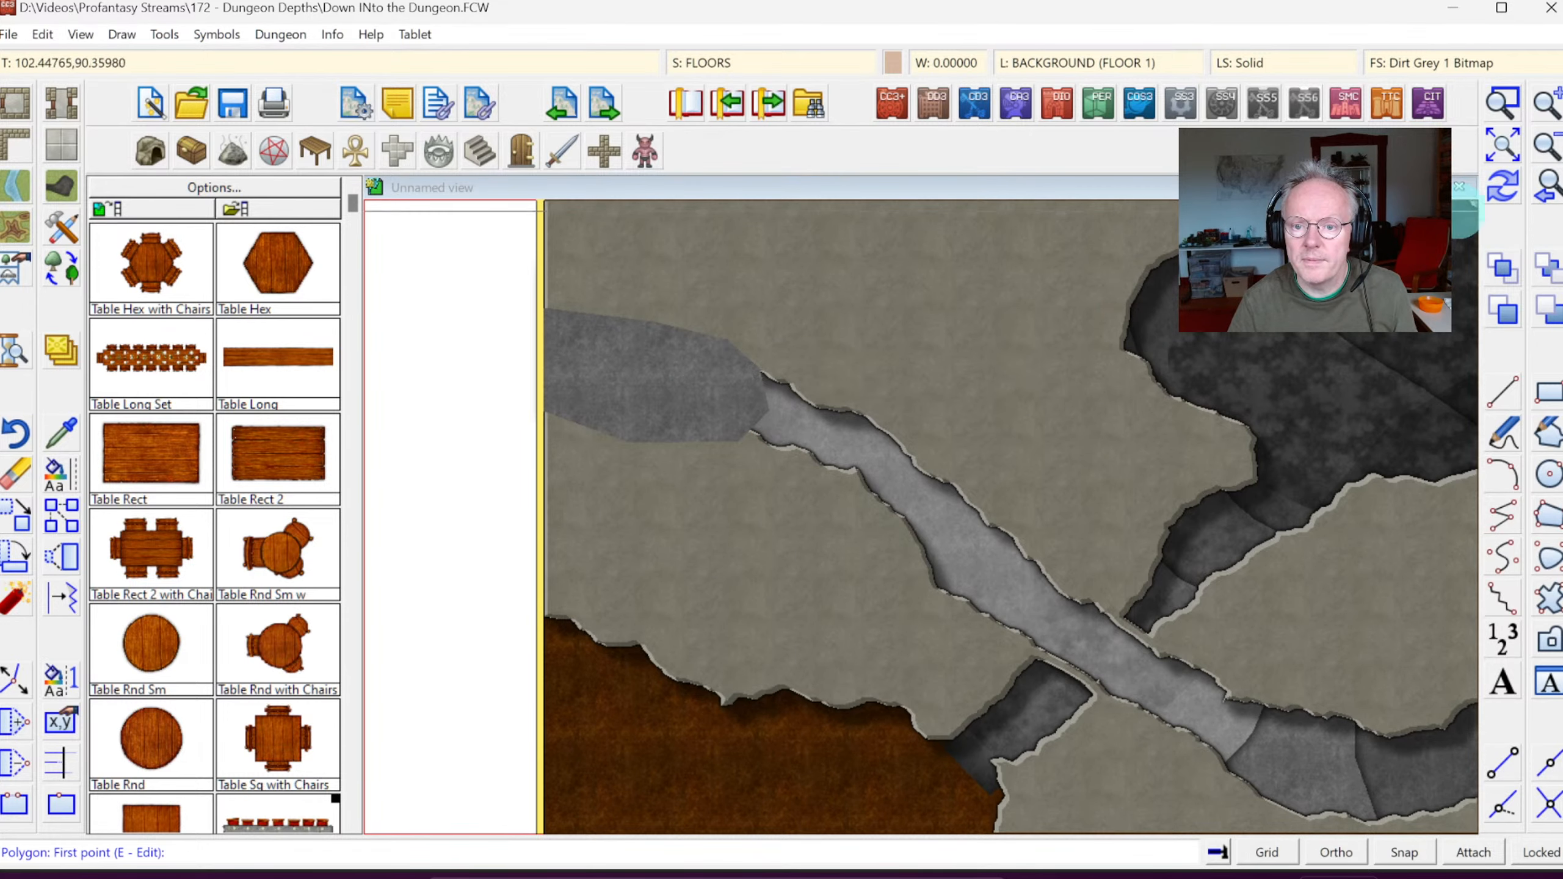
left_click(1515, 194)
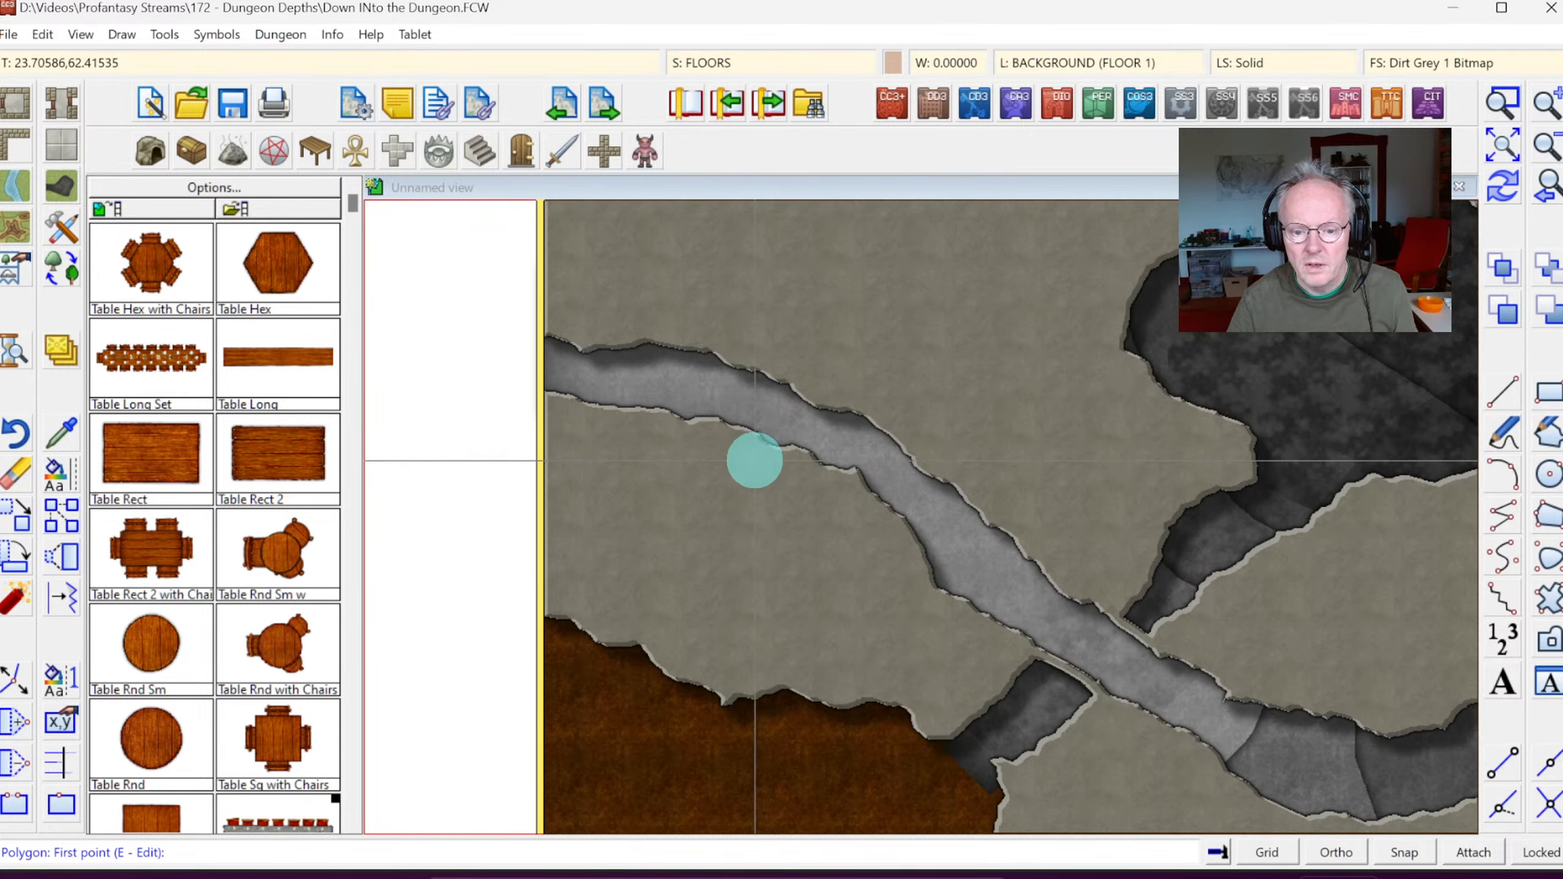
left_click(759, 480)
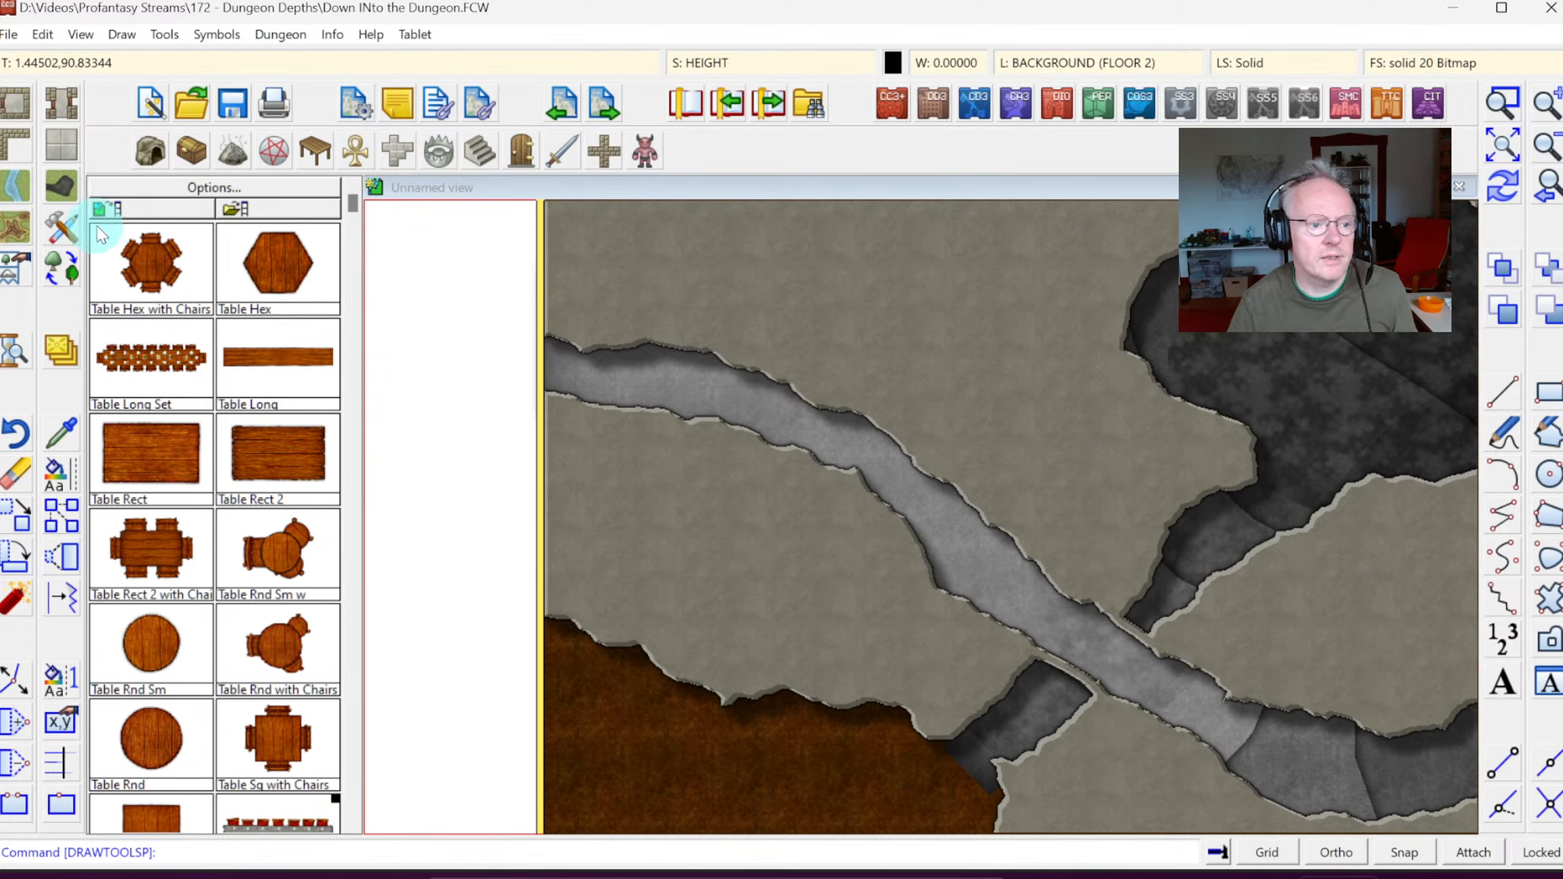
Step: Select the Floor, Higher drawing tool and make HEIGHT +1 the active sheet for its polygon
left_click(68, 228)
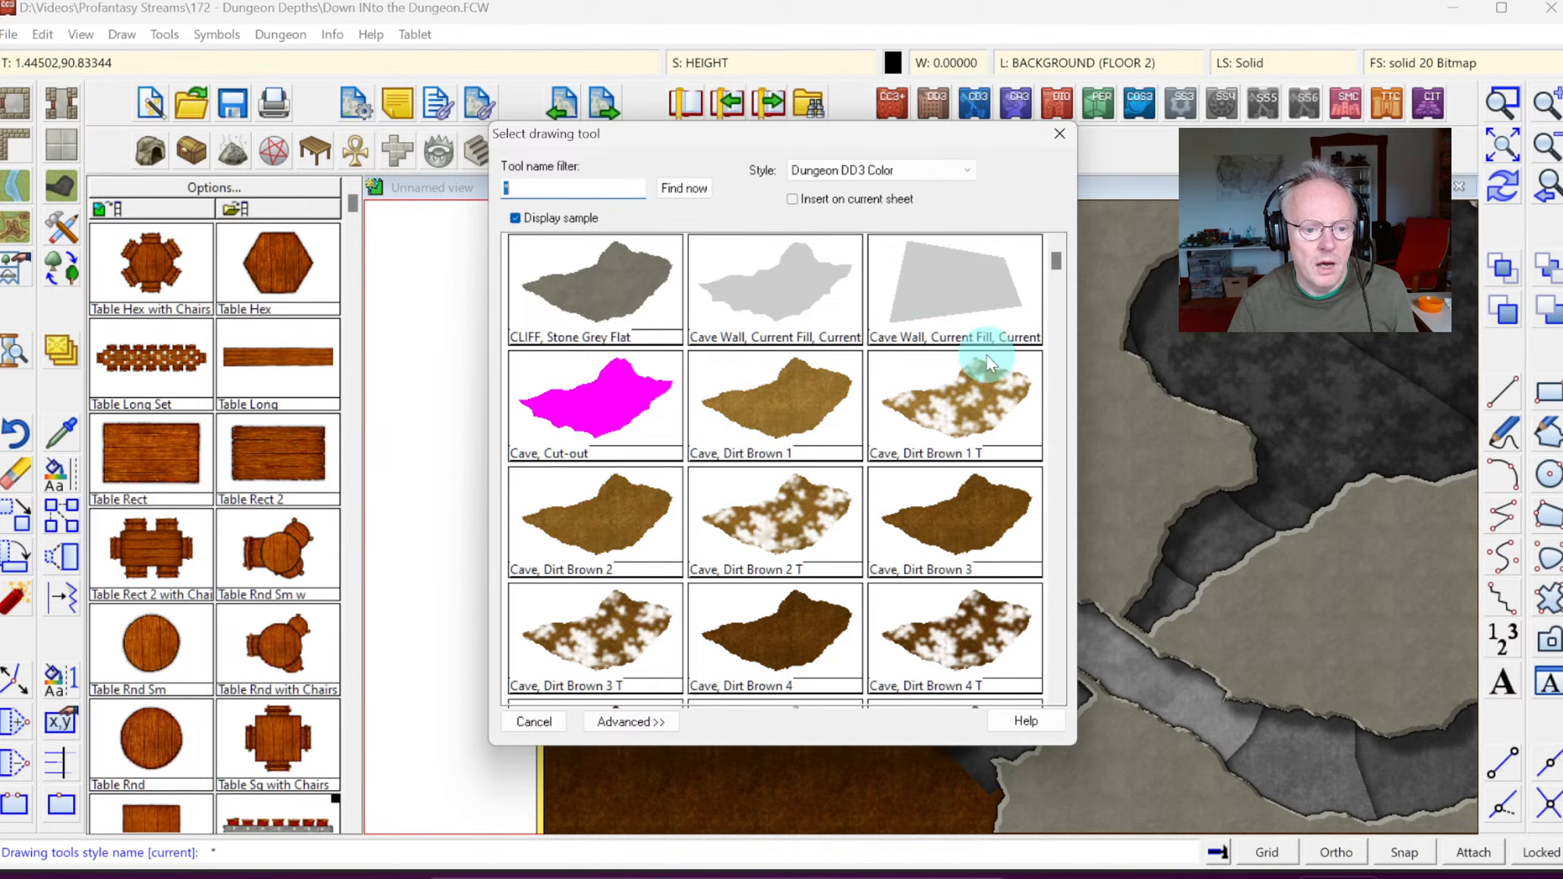
key("Escape")
left_click(68, 143)
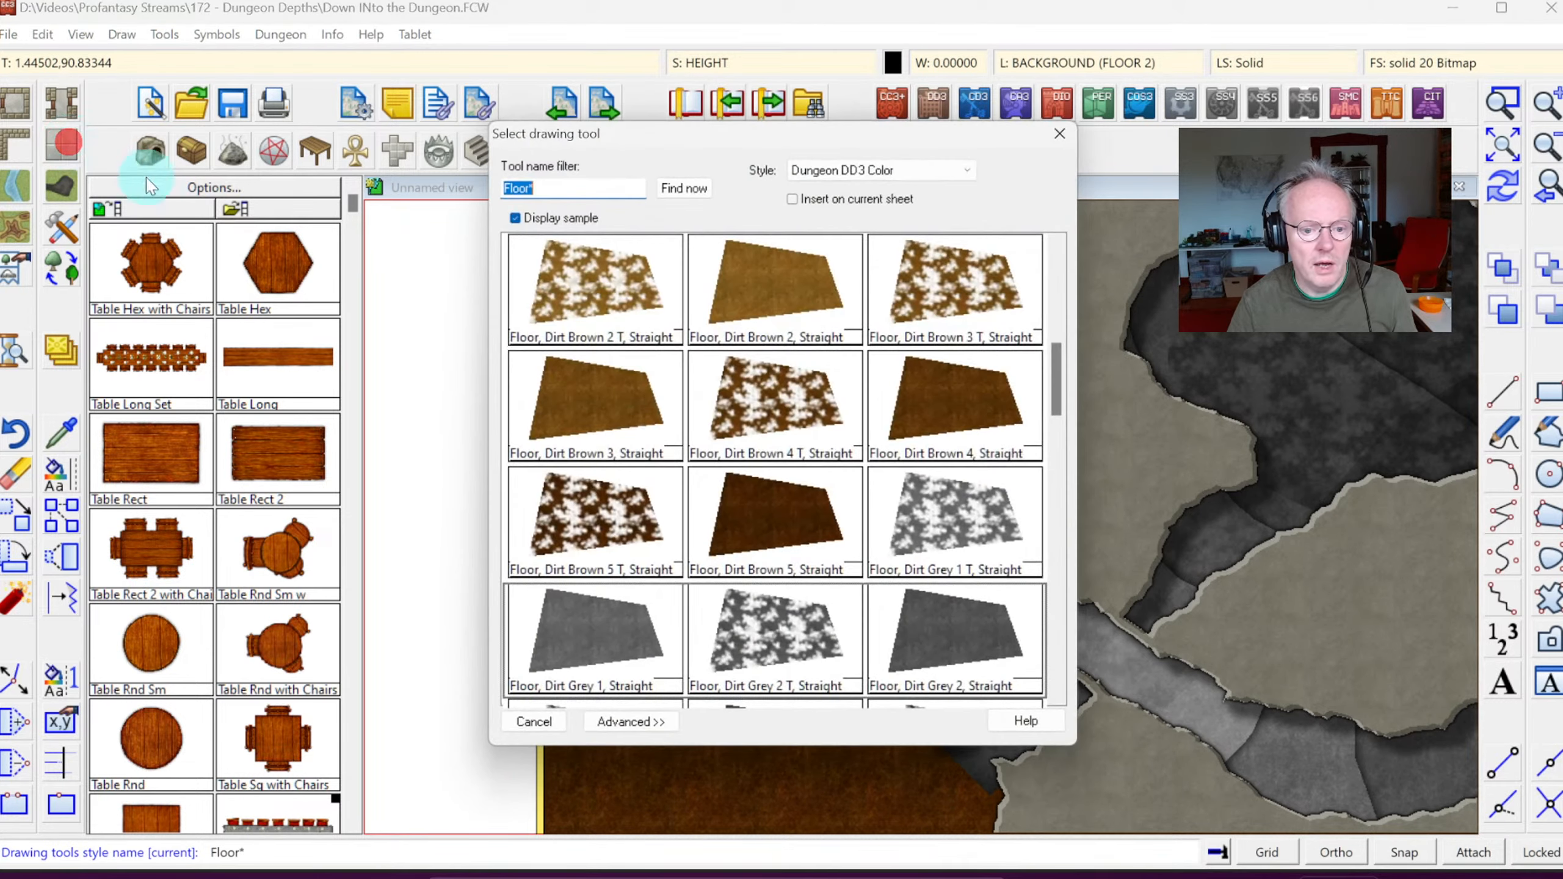
left_click(1057, 431)
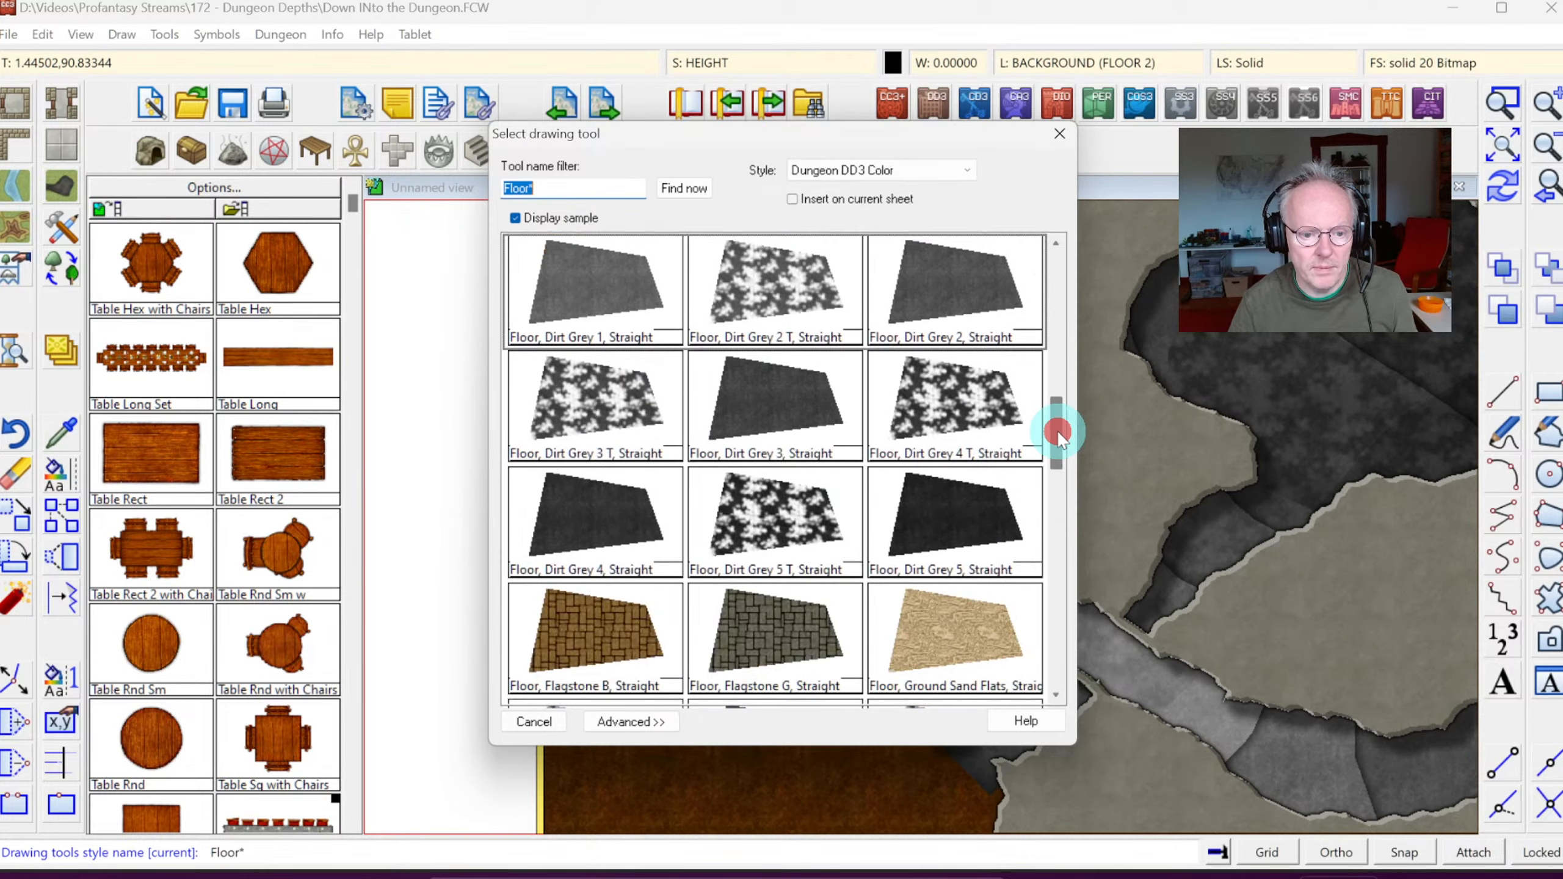
left_click_drag(1054, 451, 1057, 463)
double_click(744, 490)
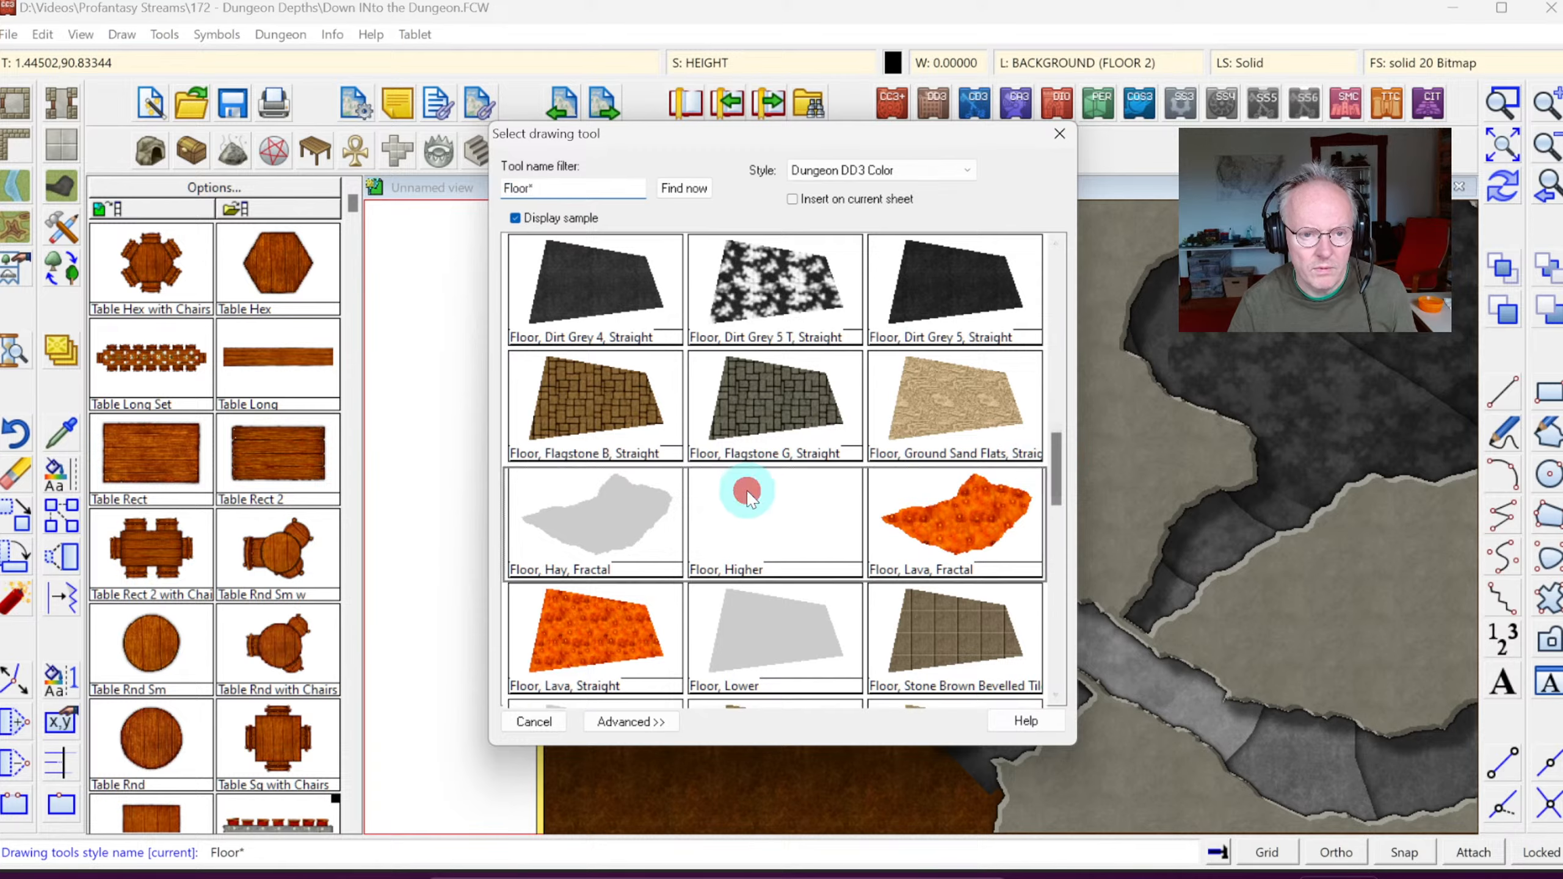
left_click(734, 57)
left_click(591, 390)
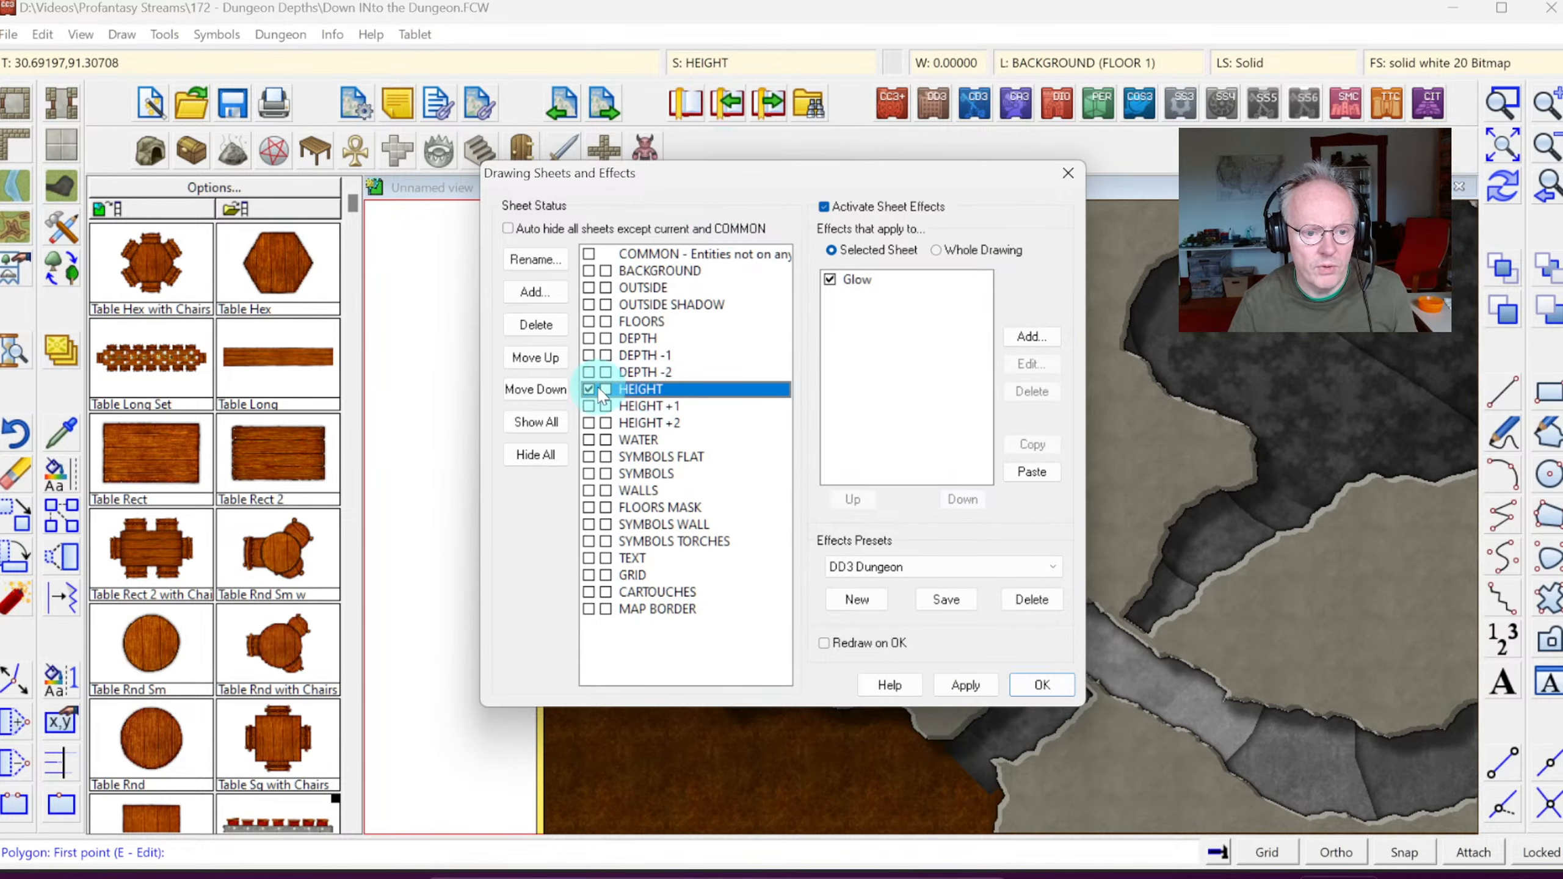
left_click(590, 407)
left_click(1041, 684)
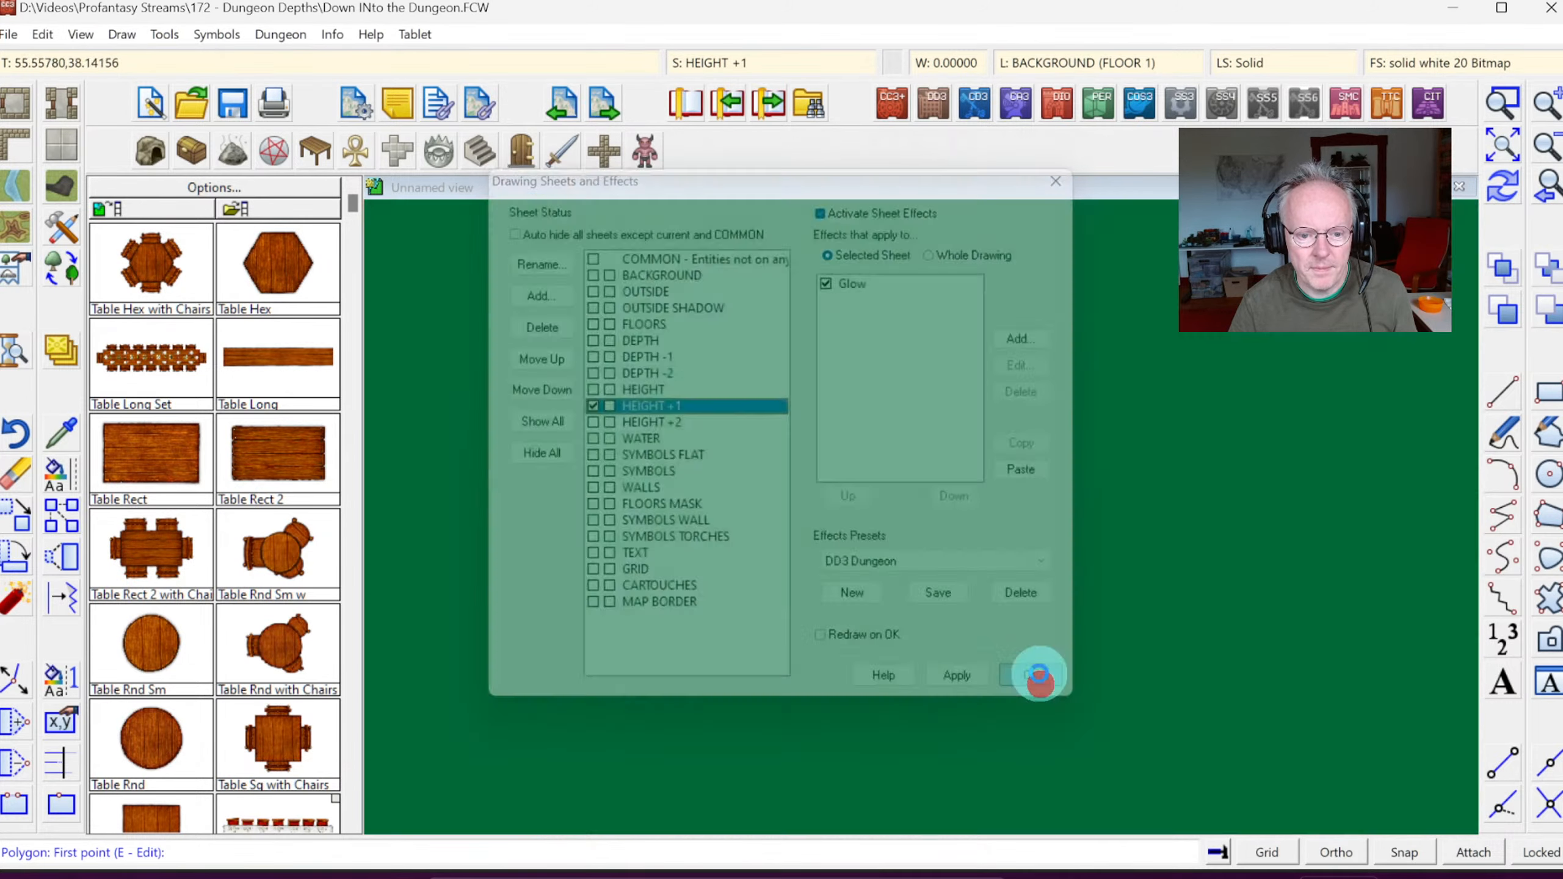
Step: Draw the Floor, Higher polygon on HEIGHT +1 around the upper tunnel from the crossing to the map's west edge, and redraw
left_click(1052, 558)
left_click(1072, 577)
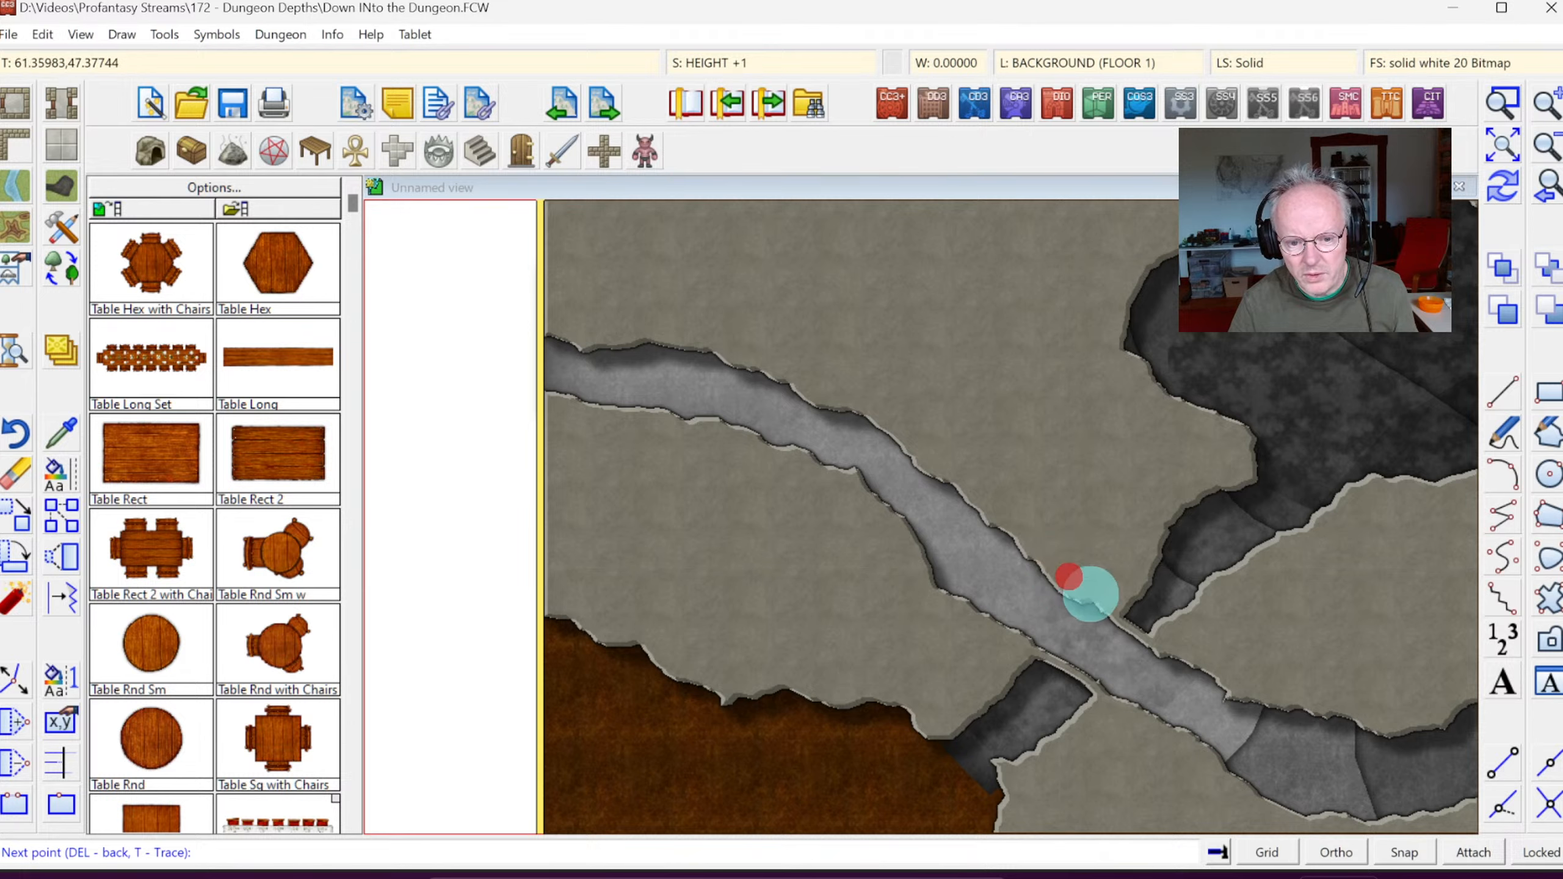
left_click(1094, 599)
left_click(1102, 607)
left_click(1099, 614)
left_click(1088, 644)
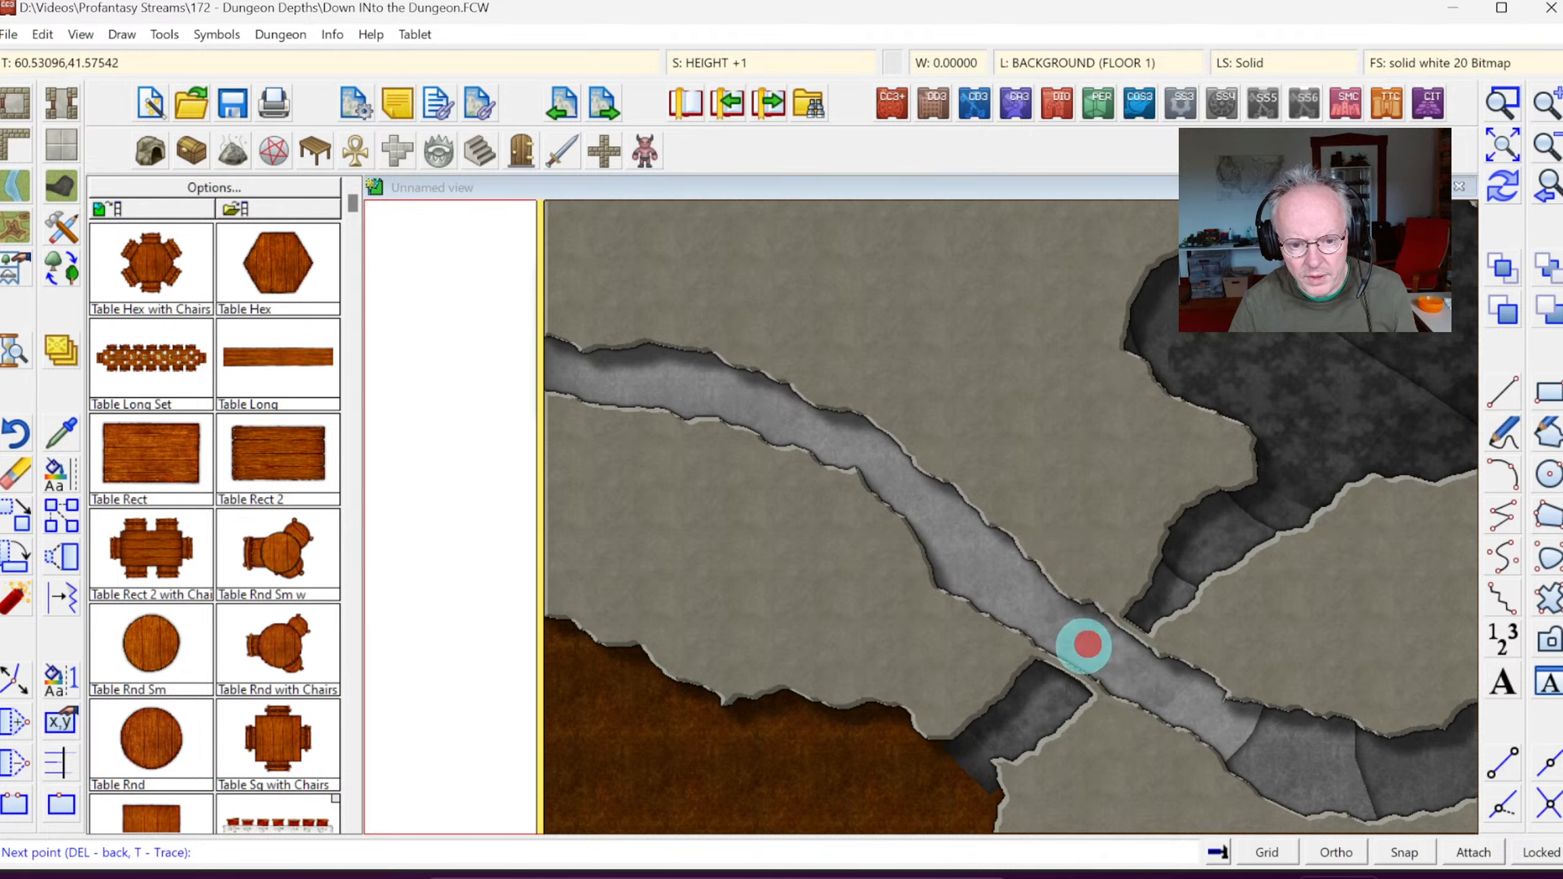
left_click(1075, 651)
left_click(1040, 657)
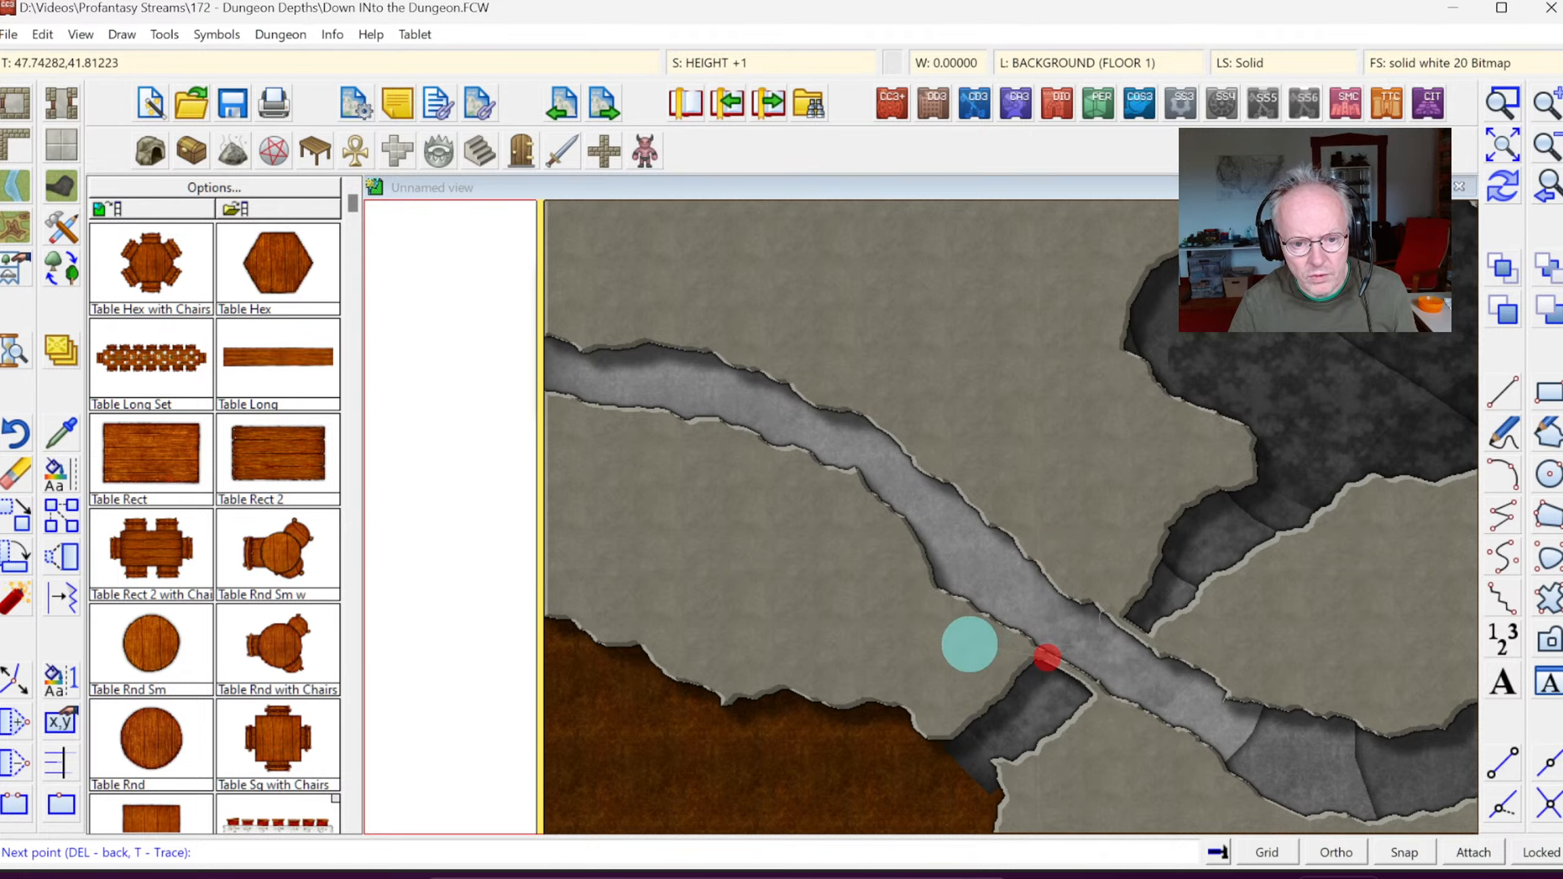
left_click(888, 623)
left_click(705, 489)
left_click(596, 447)
left_click(506, 433)
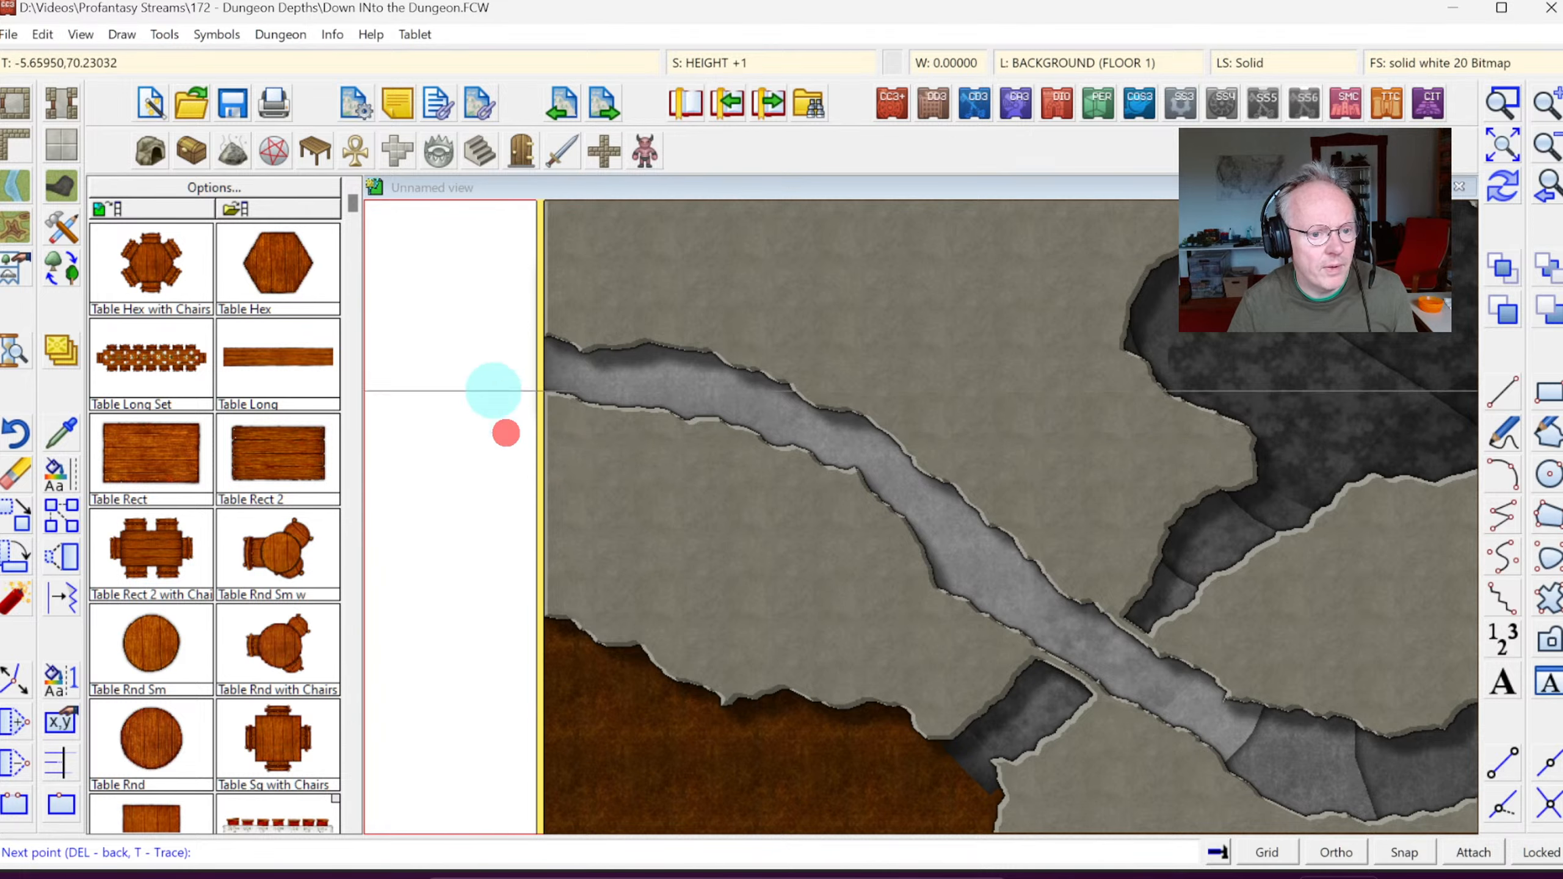
left_click(509, 284)
left_click(639, 305)
left_click(815, 362)
left_click(986, 446)
left_click(1025, 507)
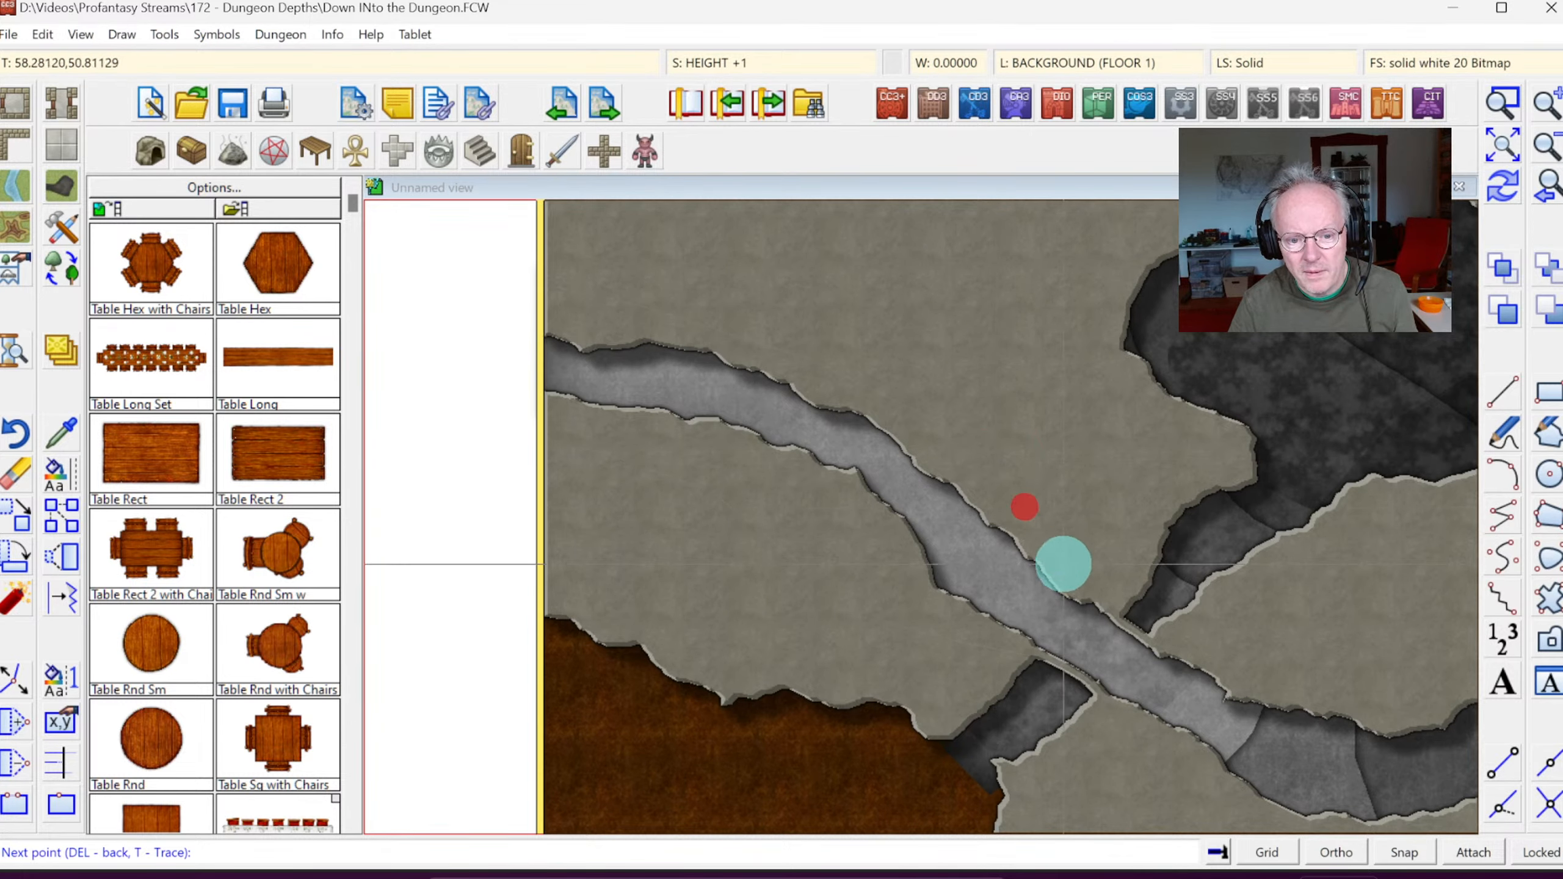
left_click(1065, 569)
right_click(1069, 570)
left_click(1506, 186)
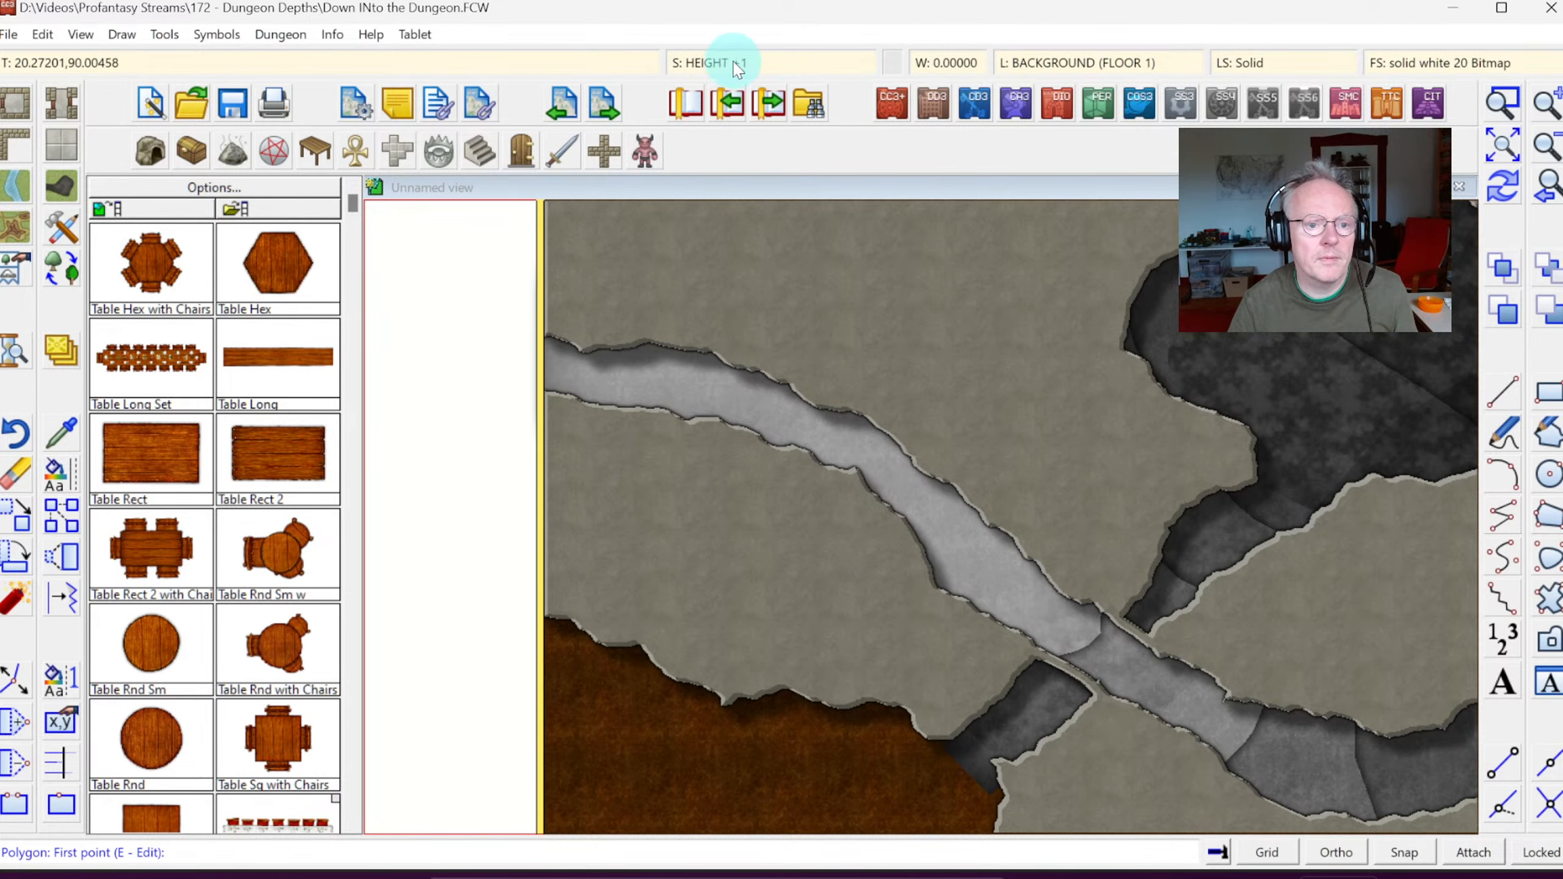
Step: Switch to sheet HEIGHT +2, draw a Floor, Higher polygon around the westernmost stretch of the upper tunnel, and redraw the map
left_click(701, 62)
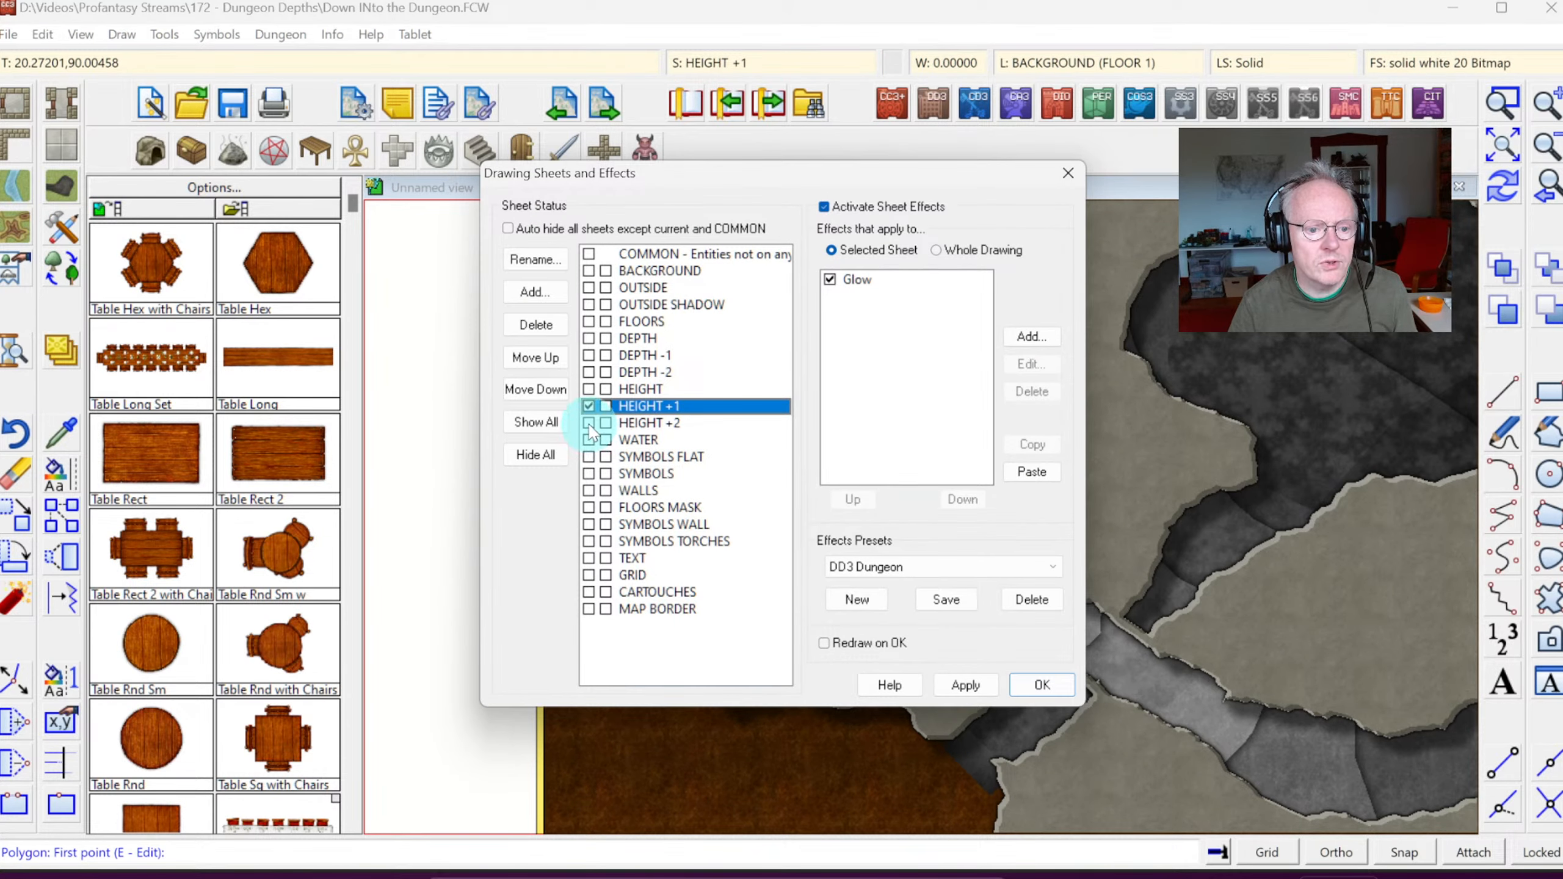
left_click(643, 423)
left_click(1040, 685)
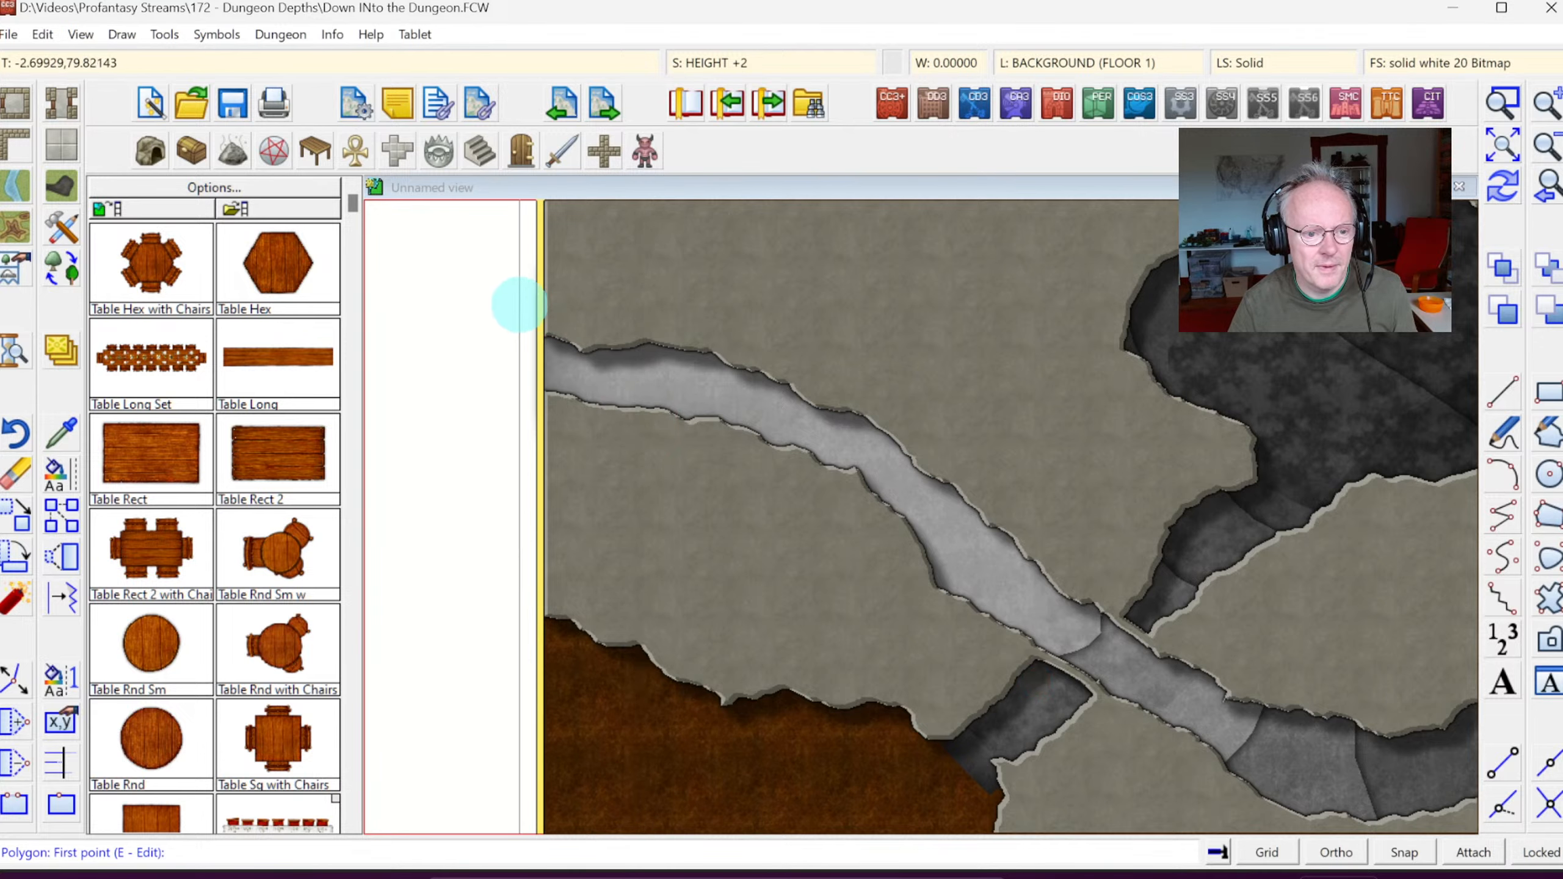
left_click(638, 324)
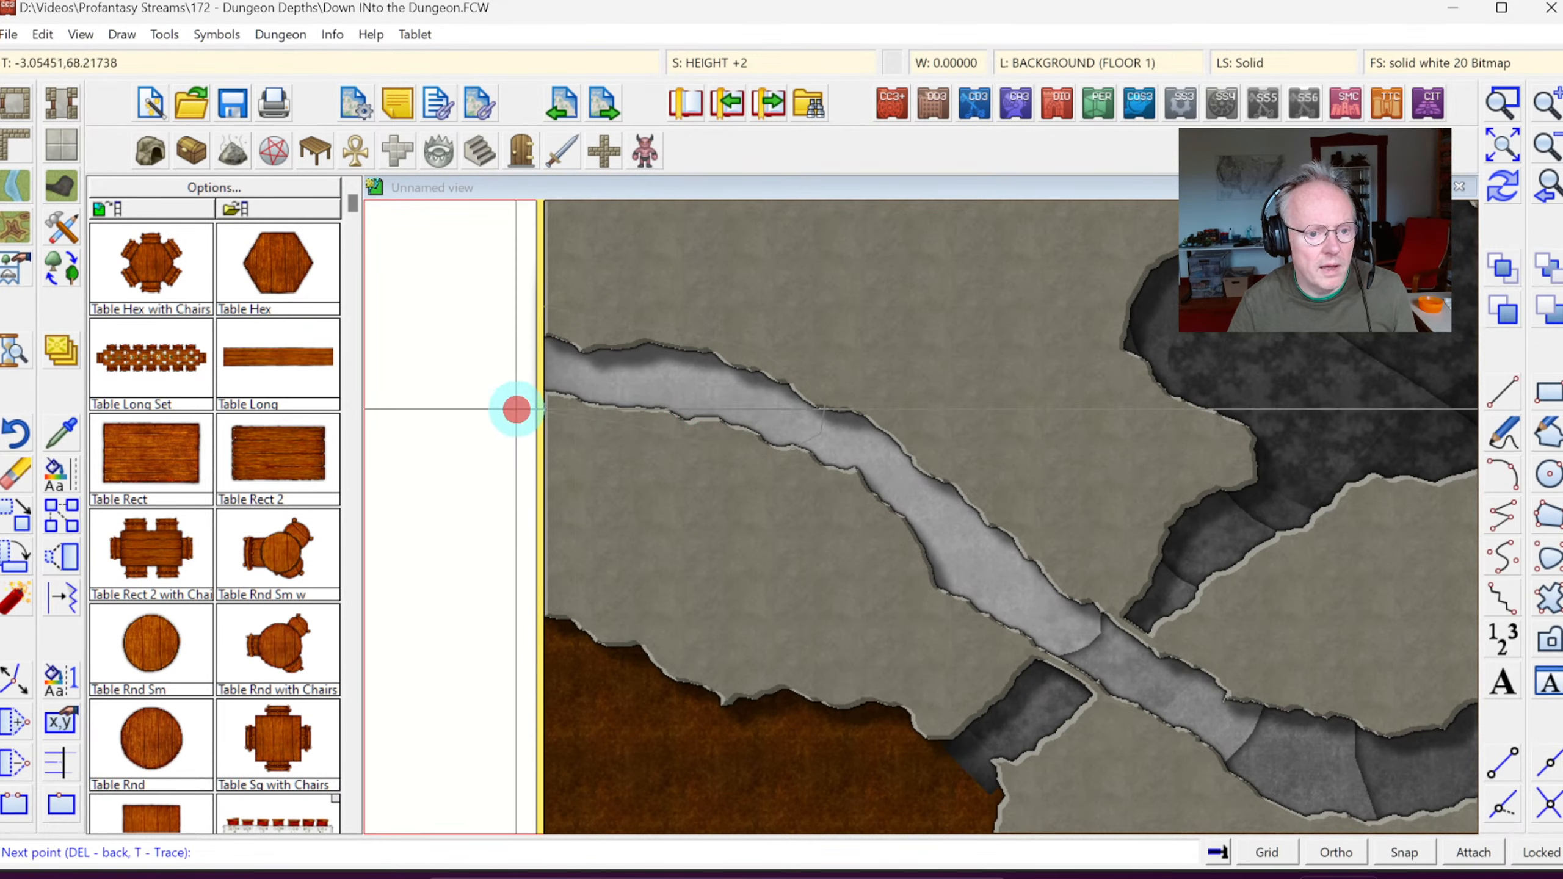
right_click(624, 457)
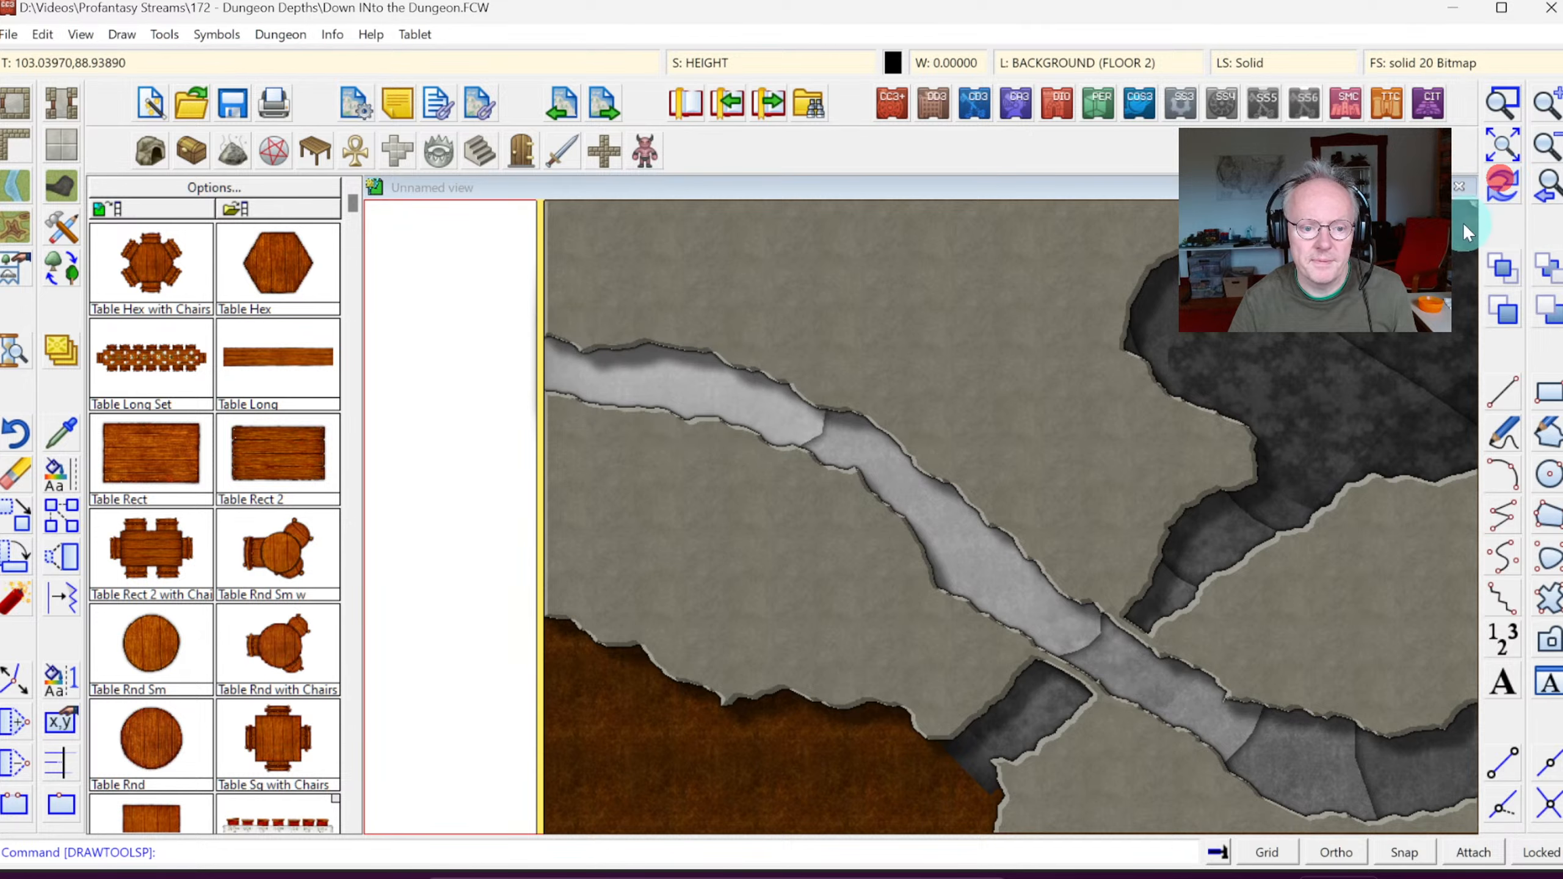
Step: Save the dungeon map drawing
left_click(1500, 141)
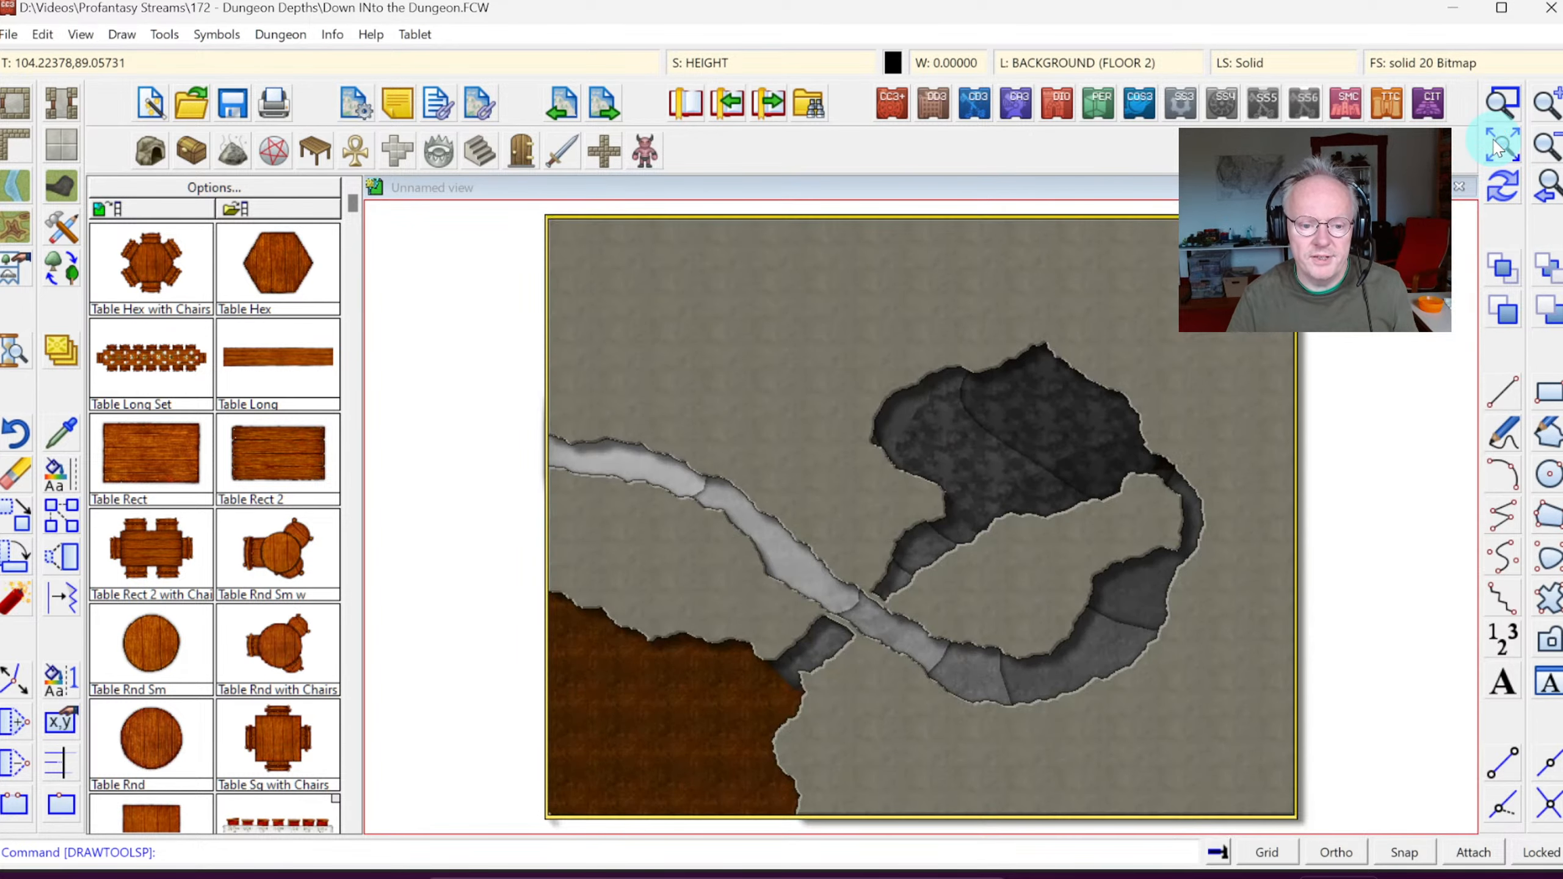
left_click(653, 548)
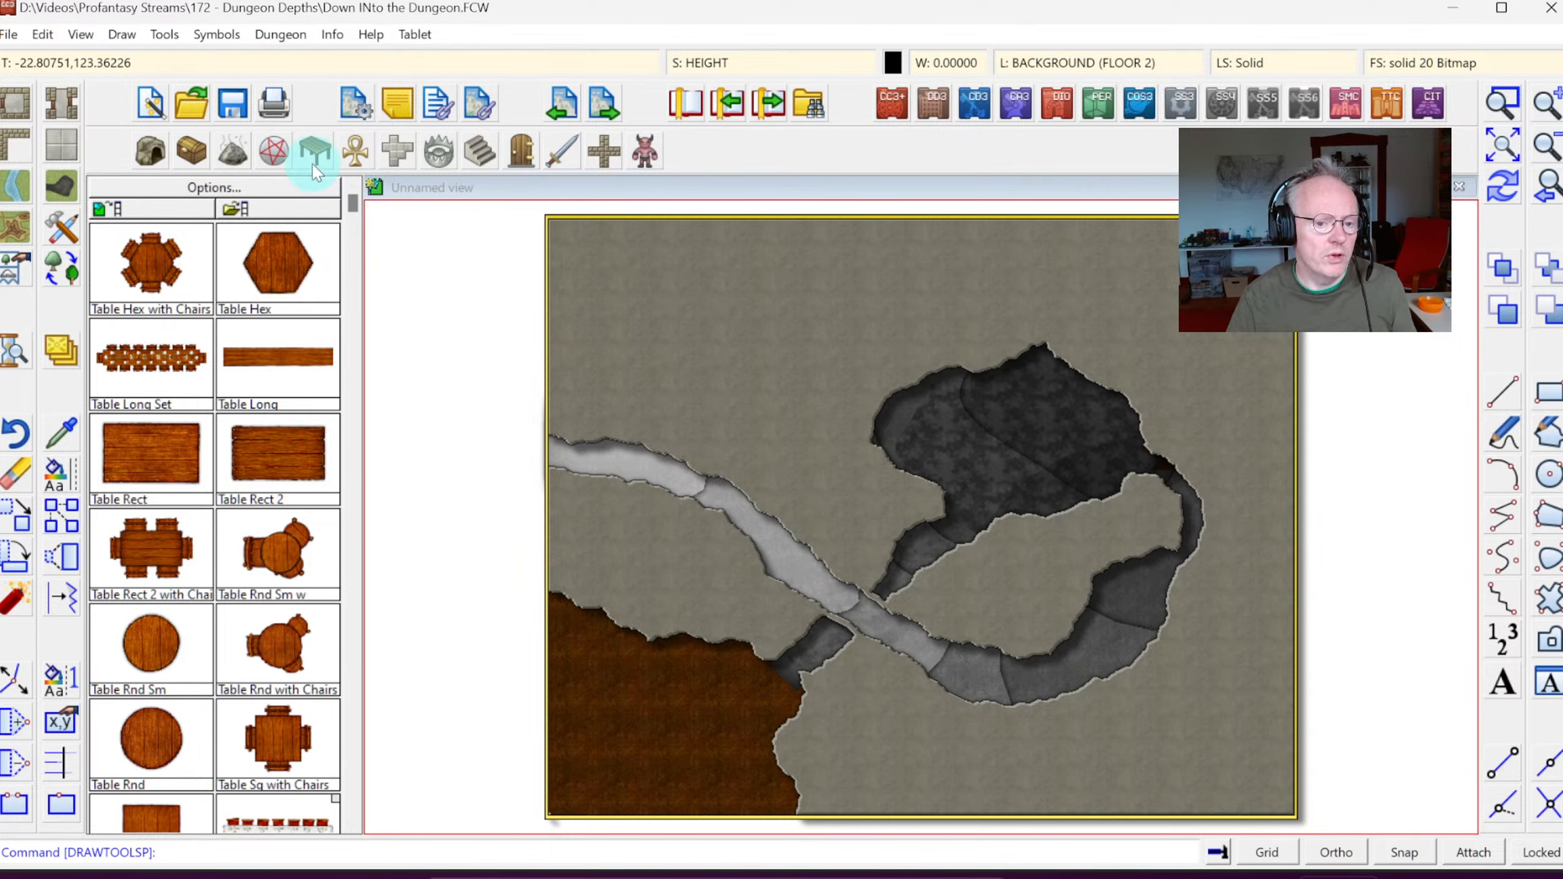
left_click(232, 95)
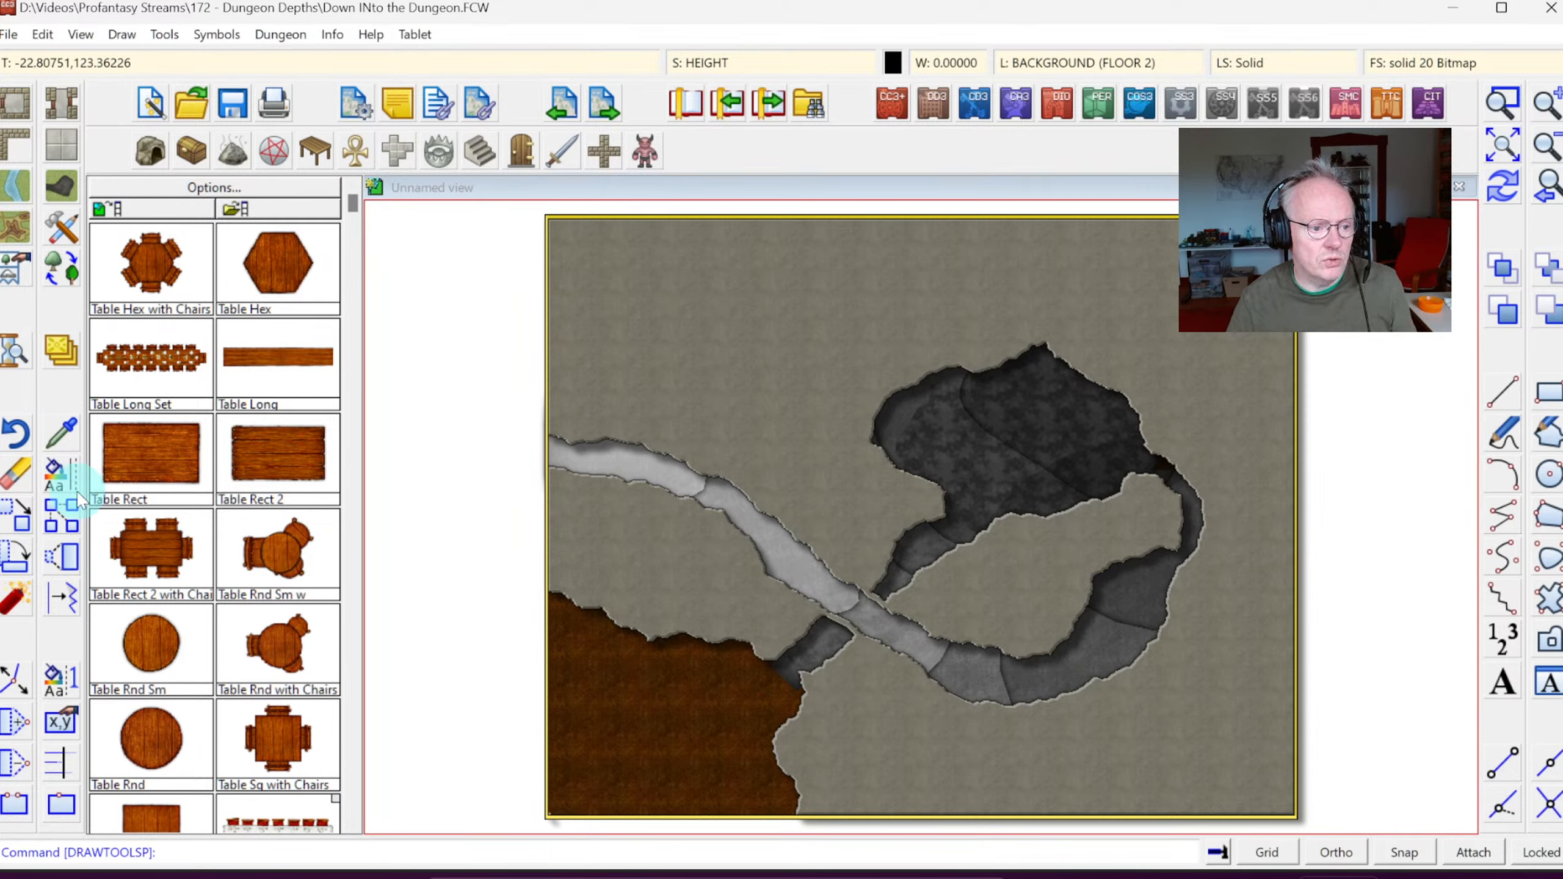
Step: Try changing the fill style of all solid 20 Bitmap shading polygons to solid 10 Bitmap, selecting them by fill style
right_click(61, 479)
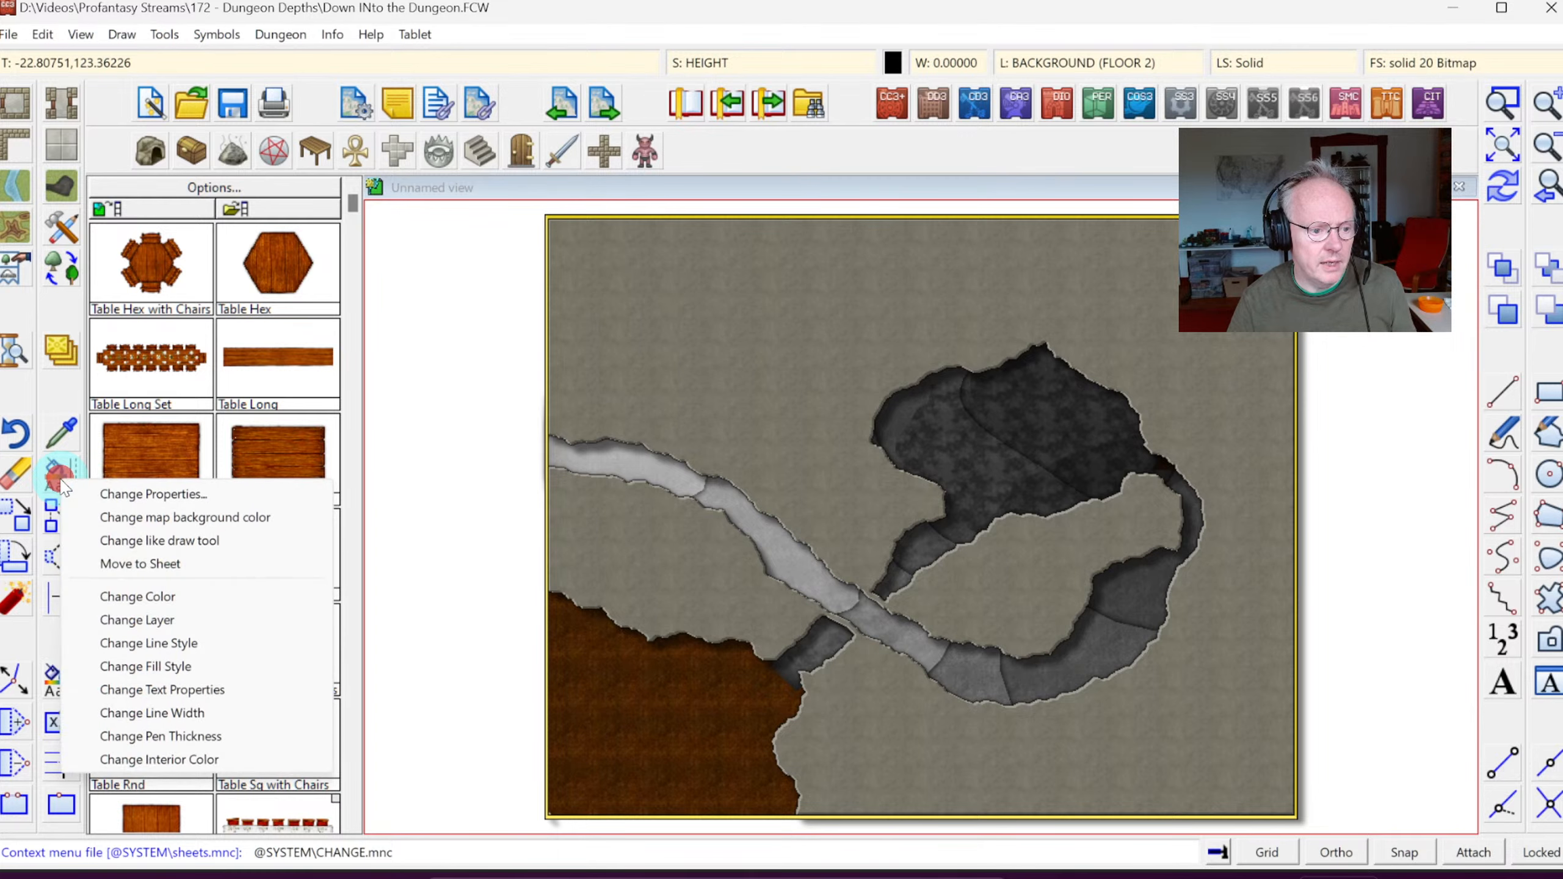
left_click(151, 666)
right_click(805, 383)
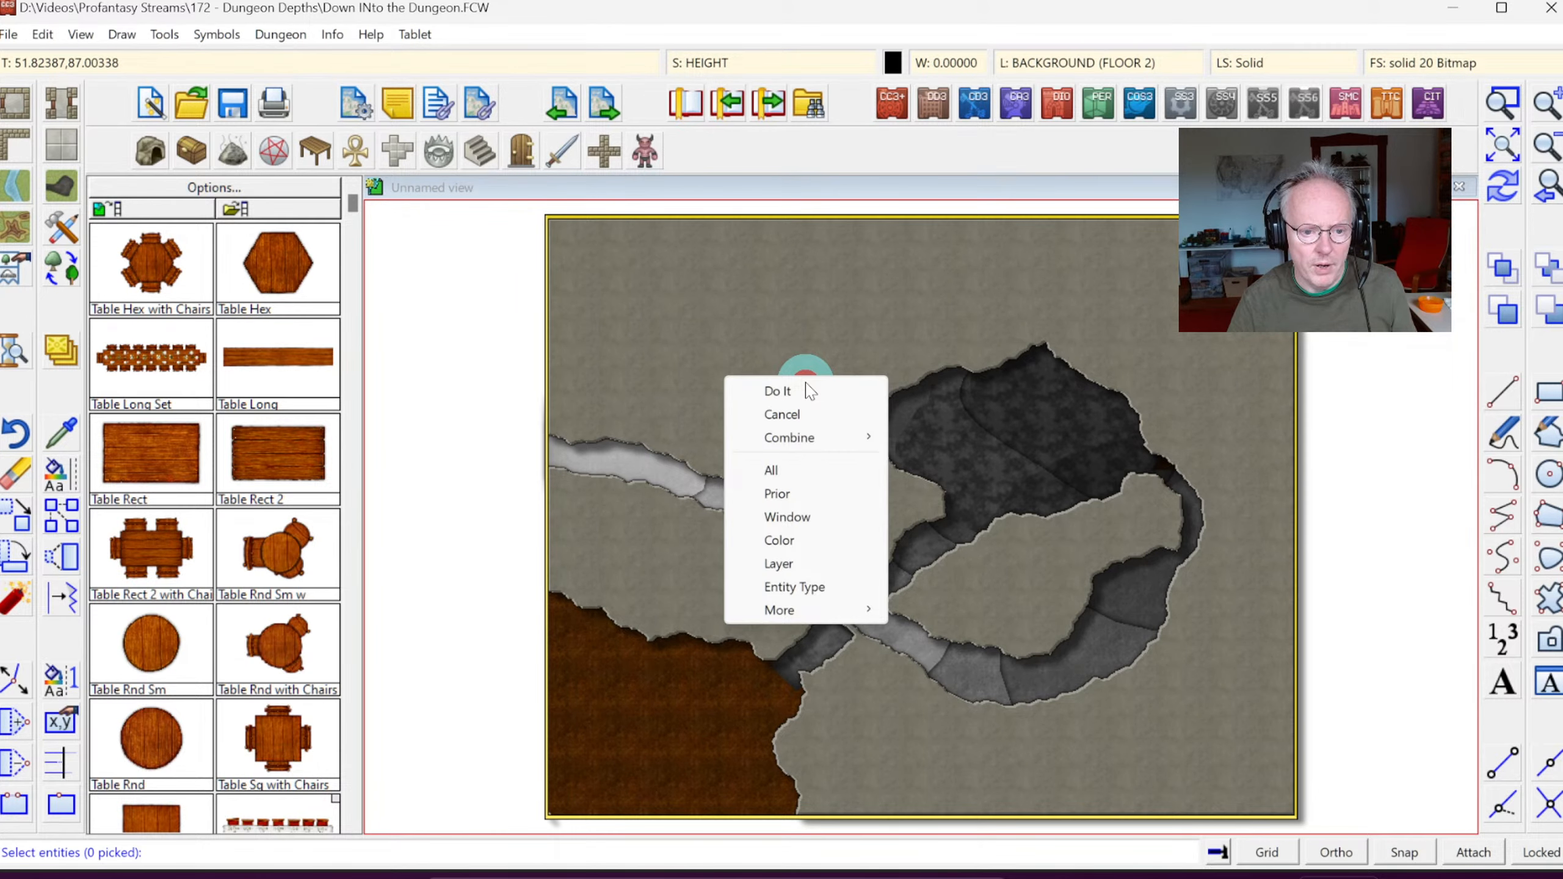
left_click(799, 609)
left_click(945, 633)
right_click(791, 462)
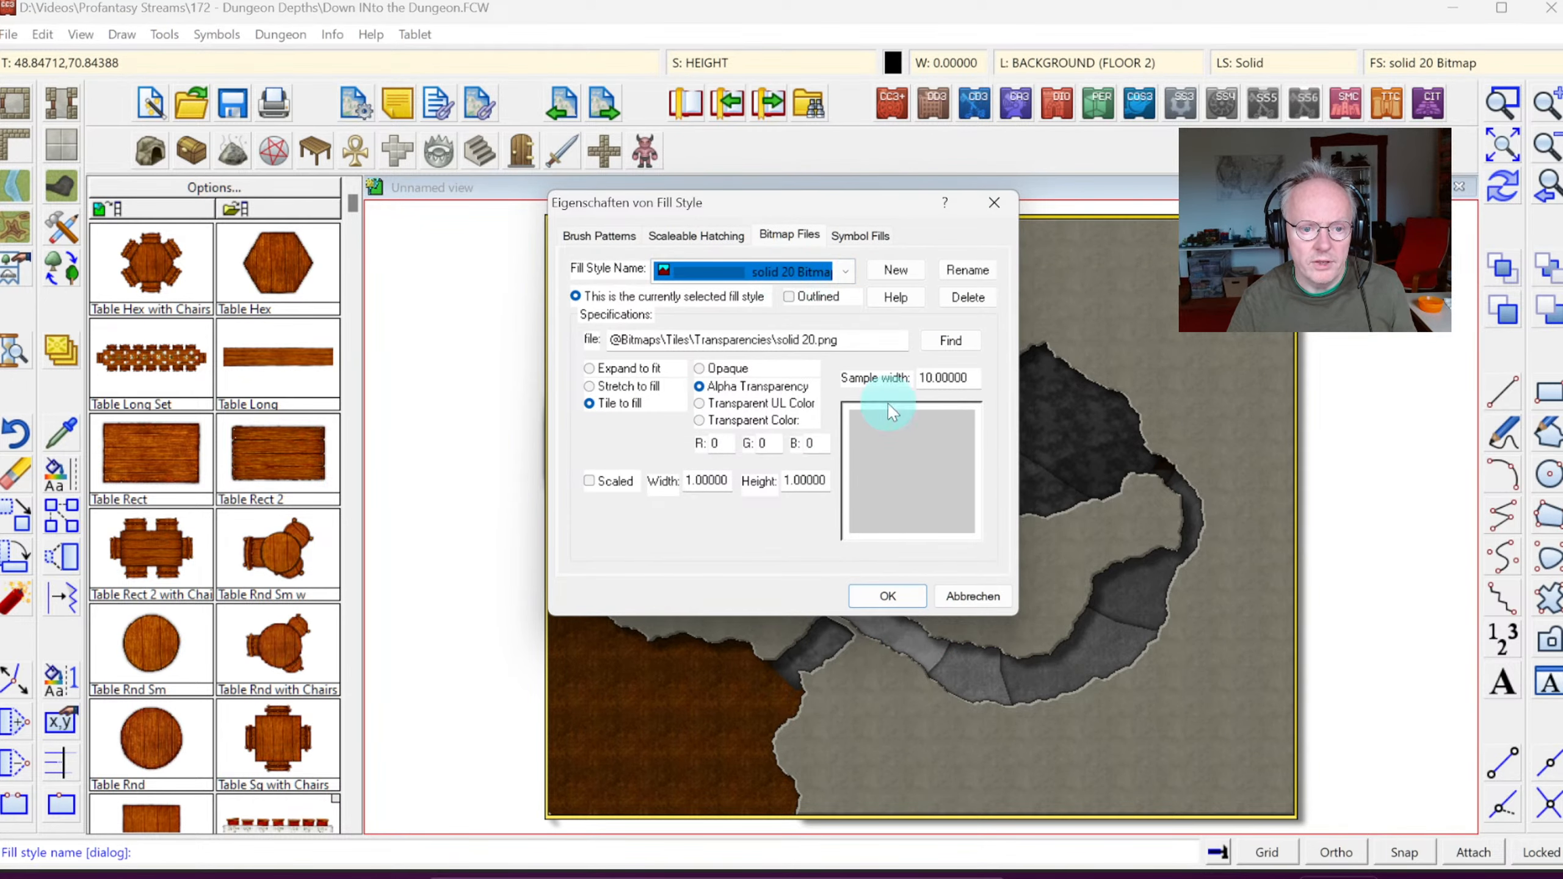
left_click(916, 596)
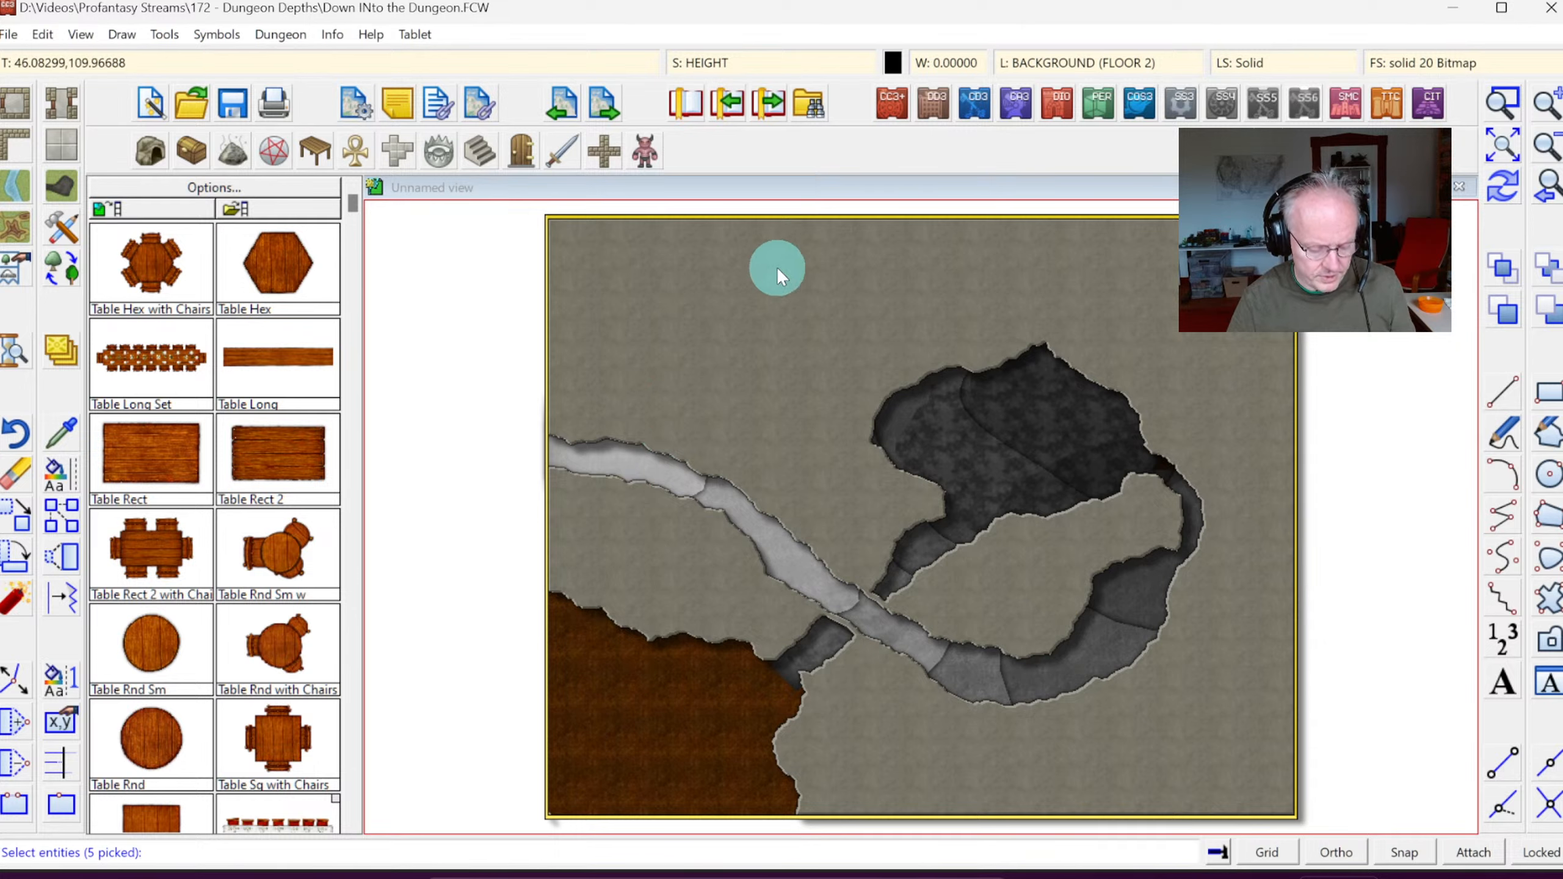
right_click(770, 318)
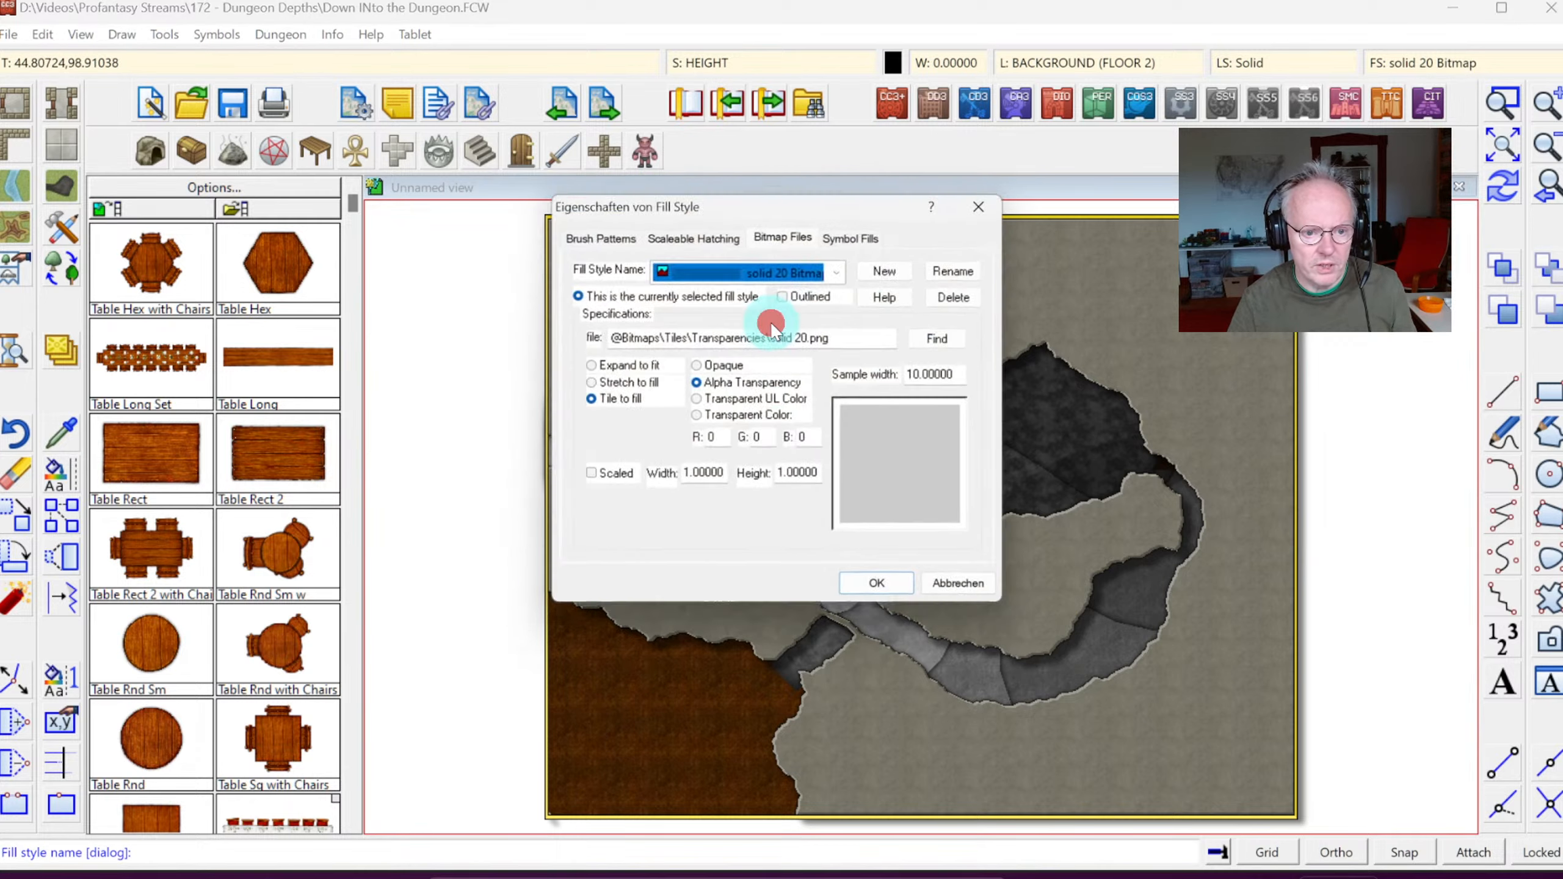
left_click(846, 275)
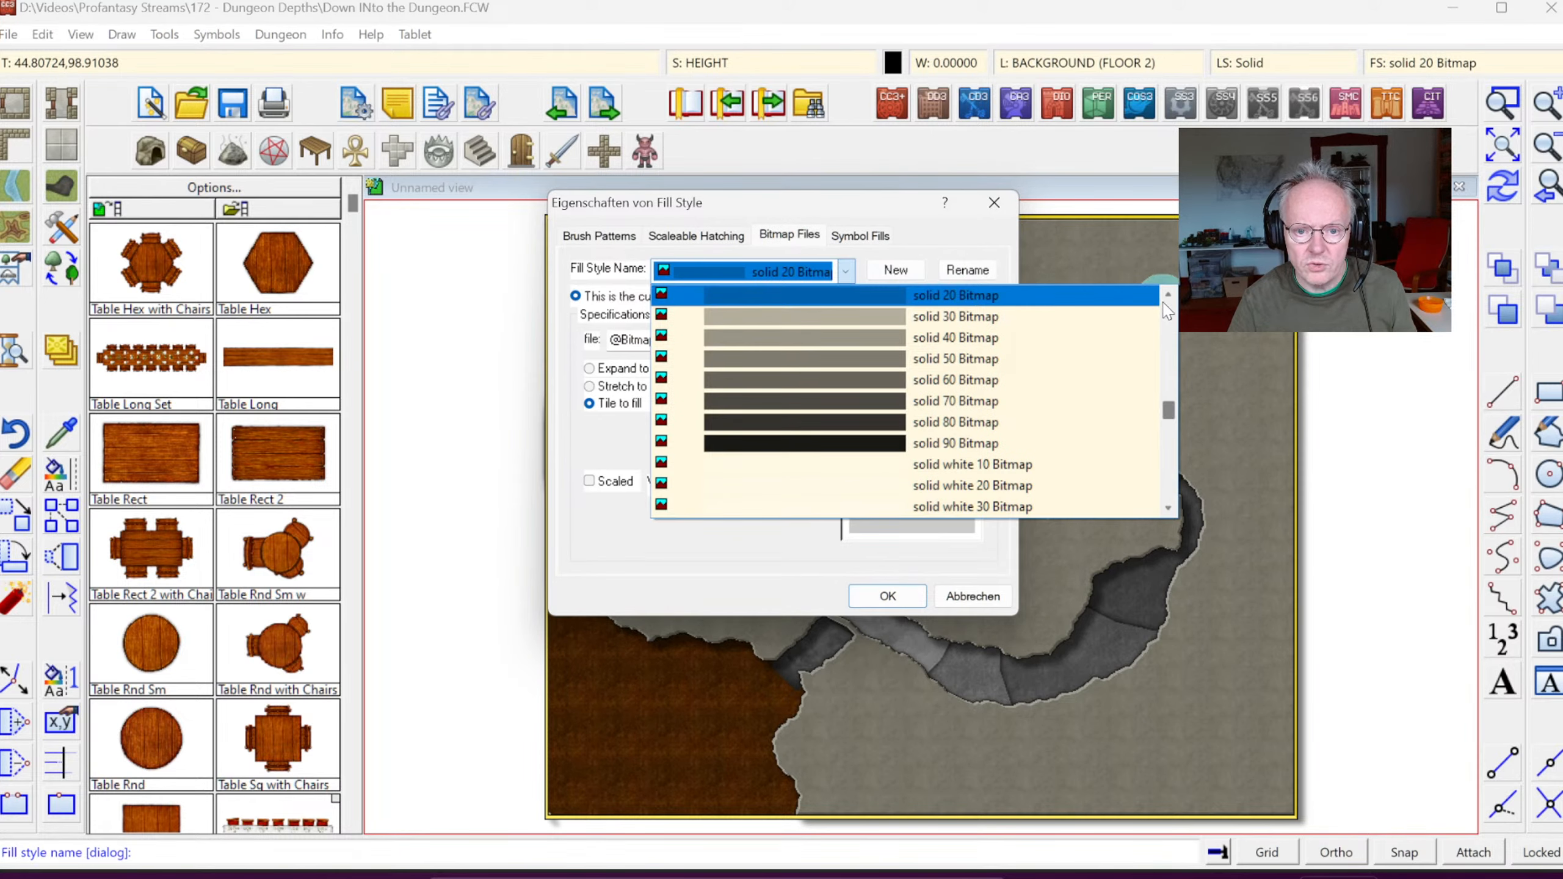
left_click(1167, 295)
left_click(984, 487)
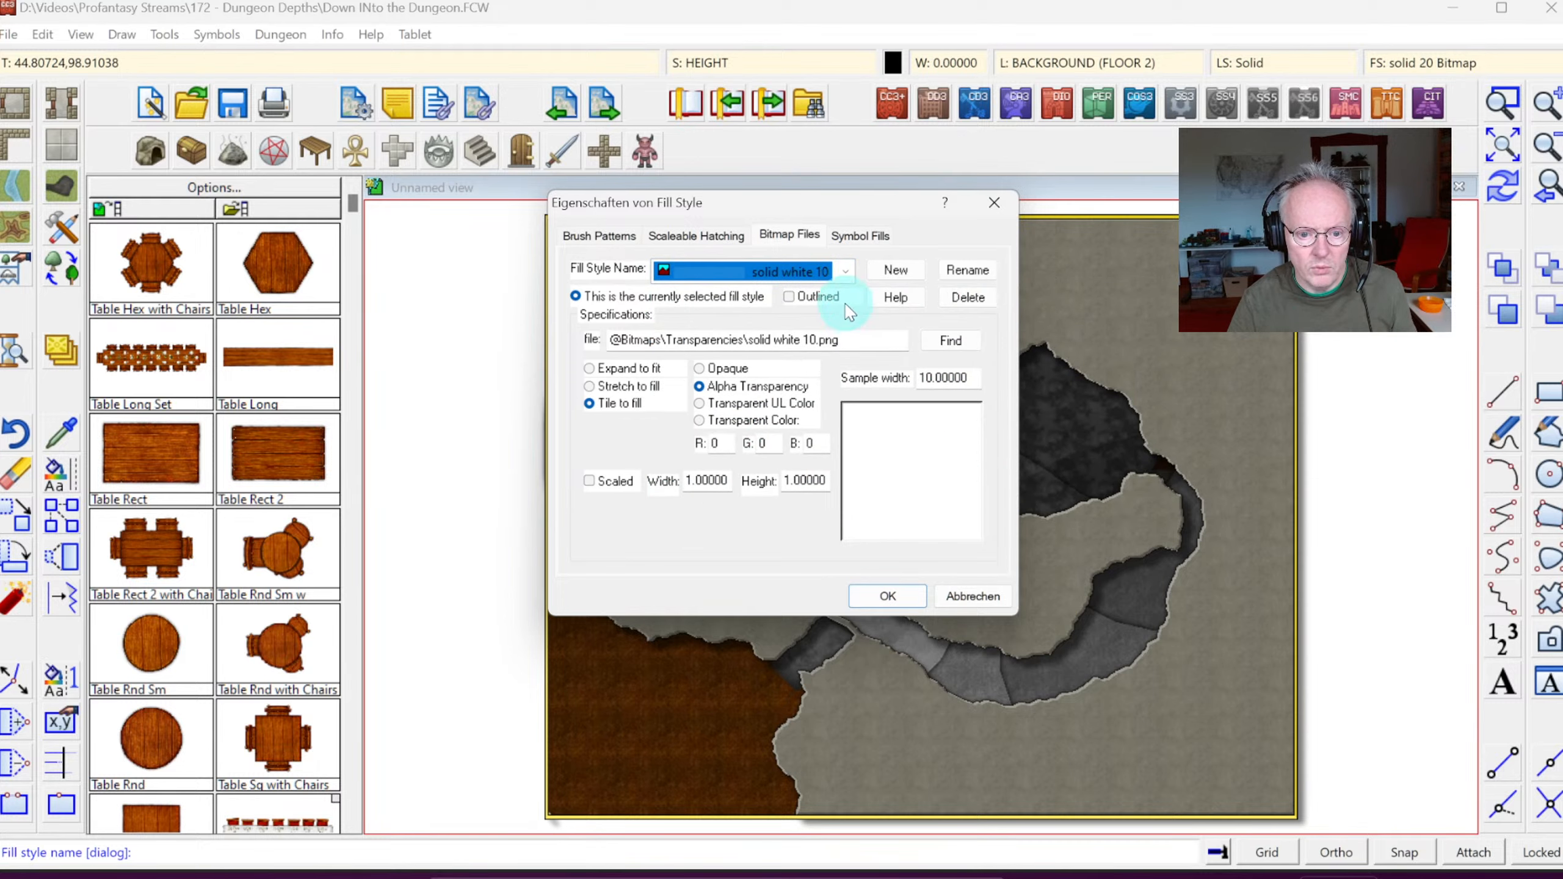
left_click(831, 271)
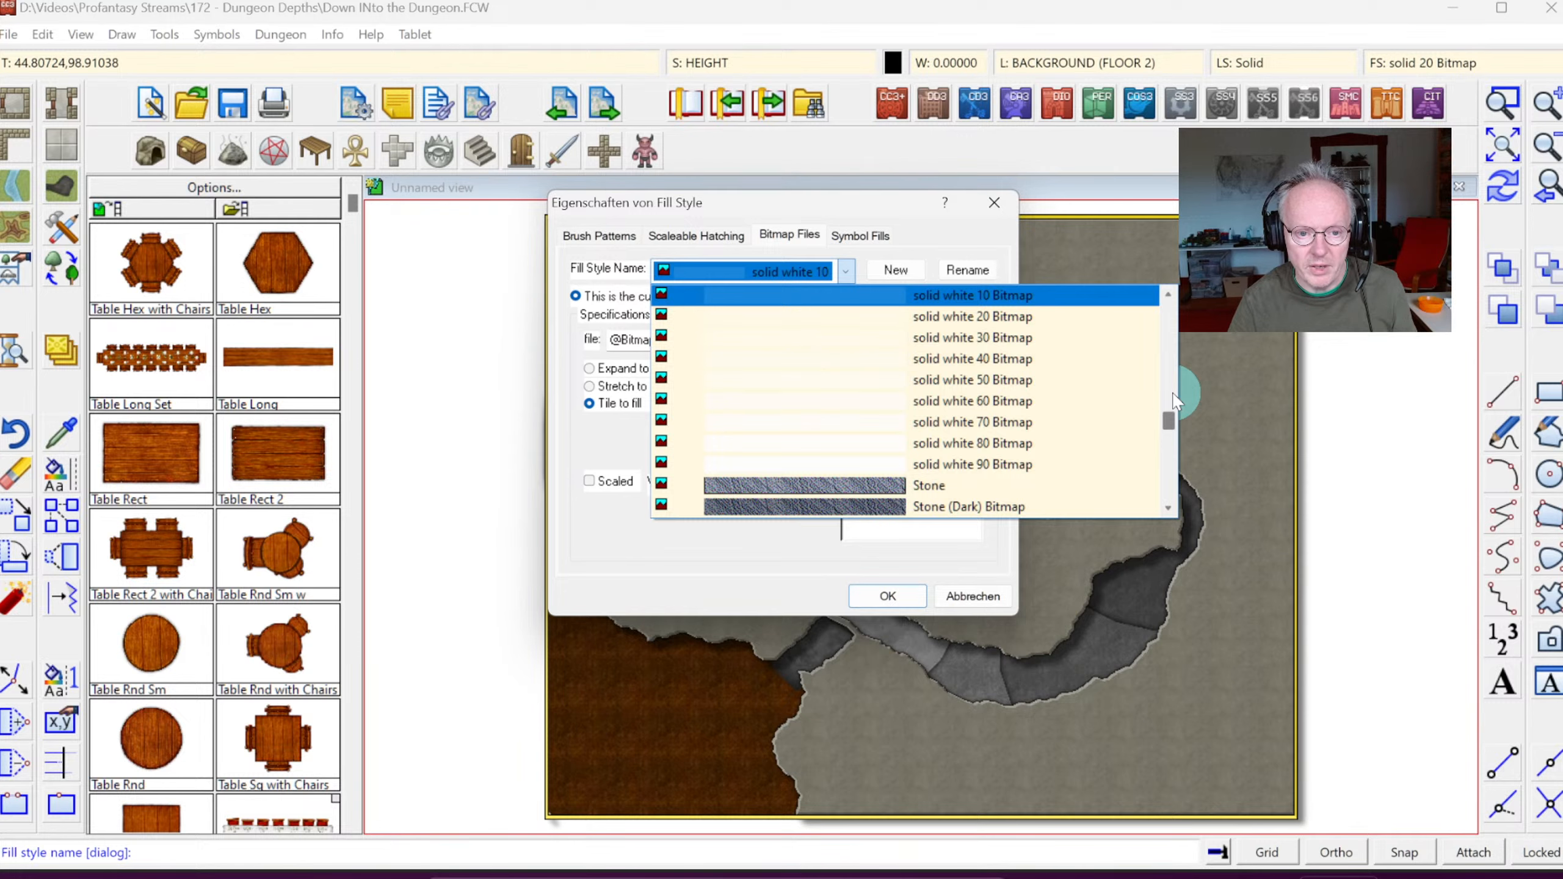
scroll(1172, 394, "up", 4)
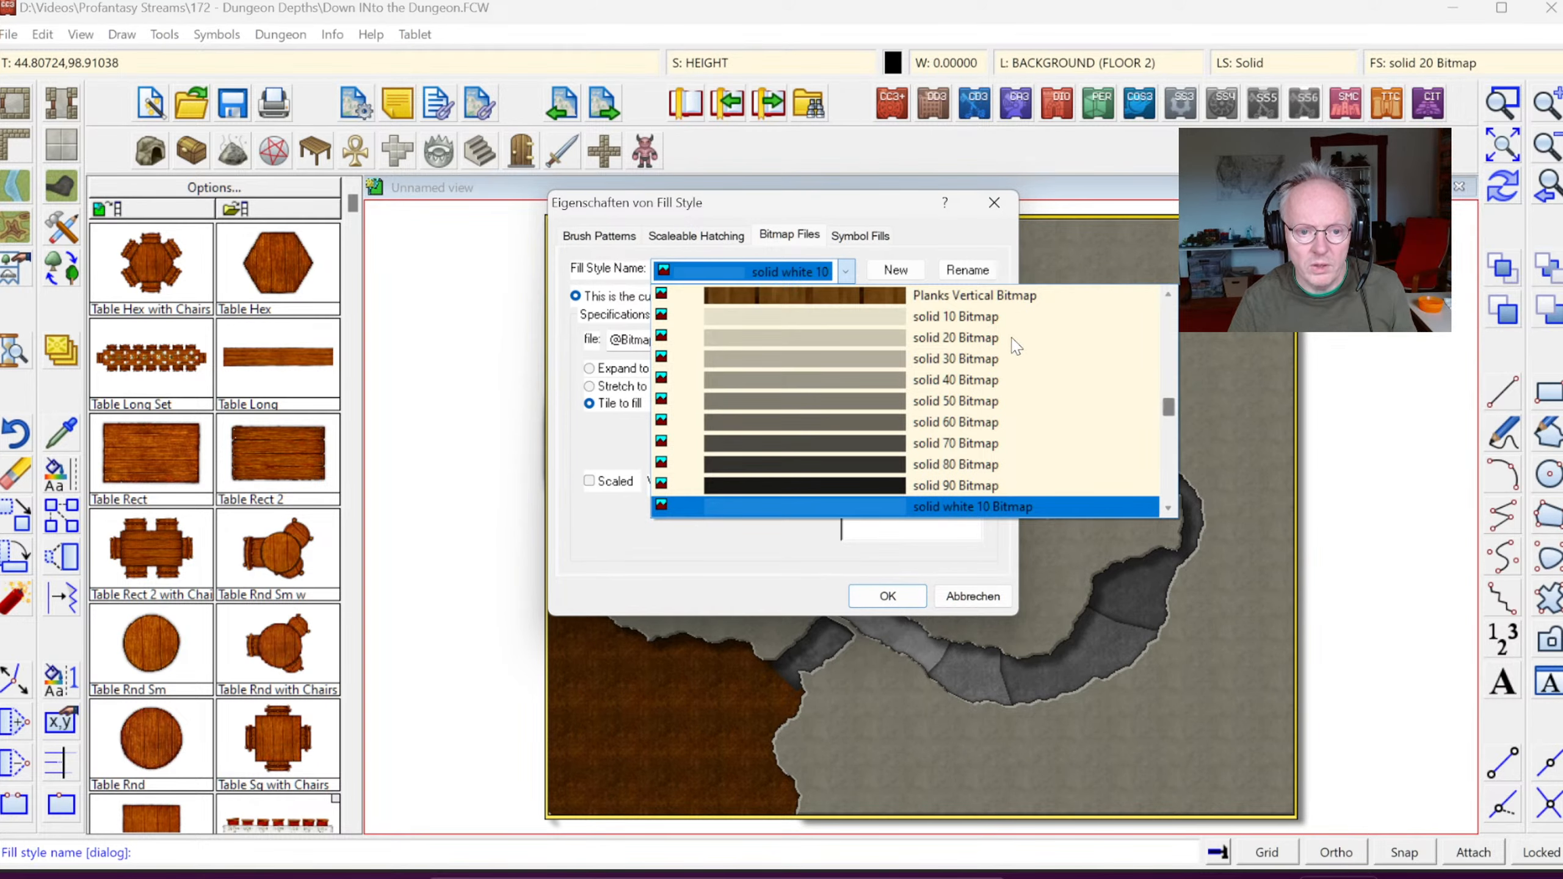
left_click(971, 339)
left_click(882, 588)
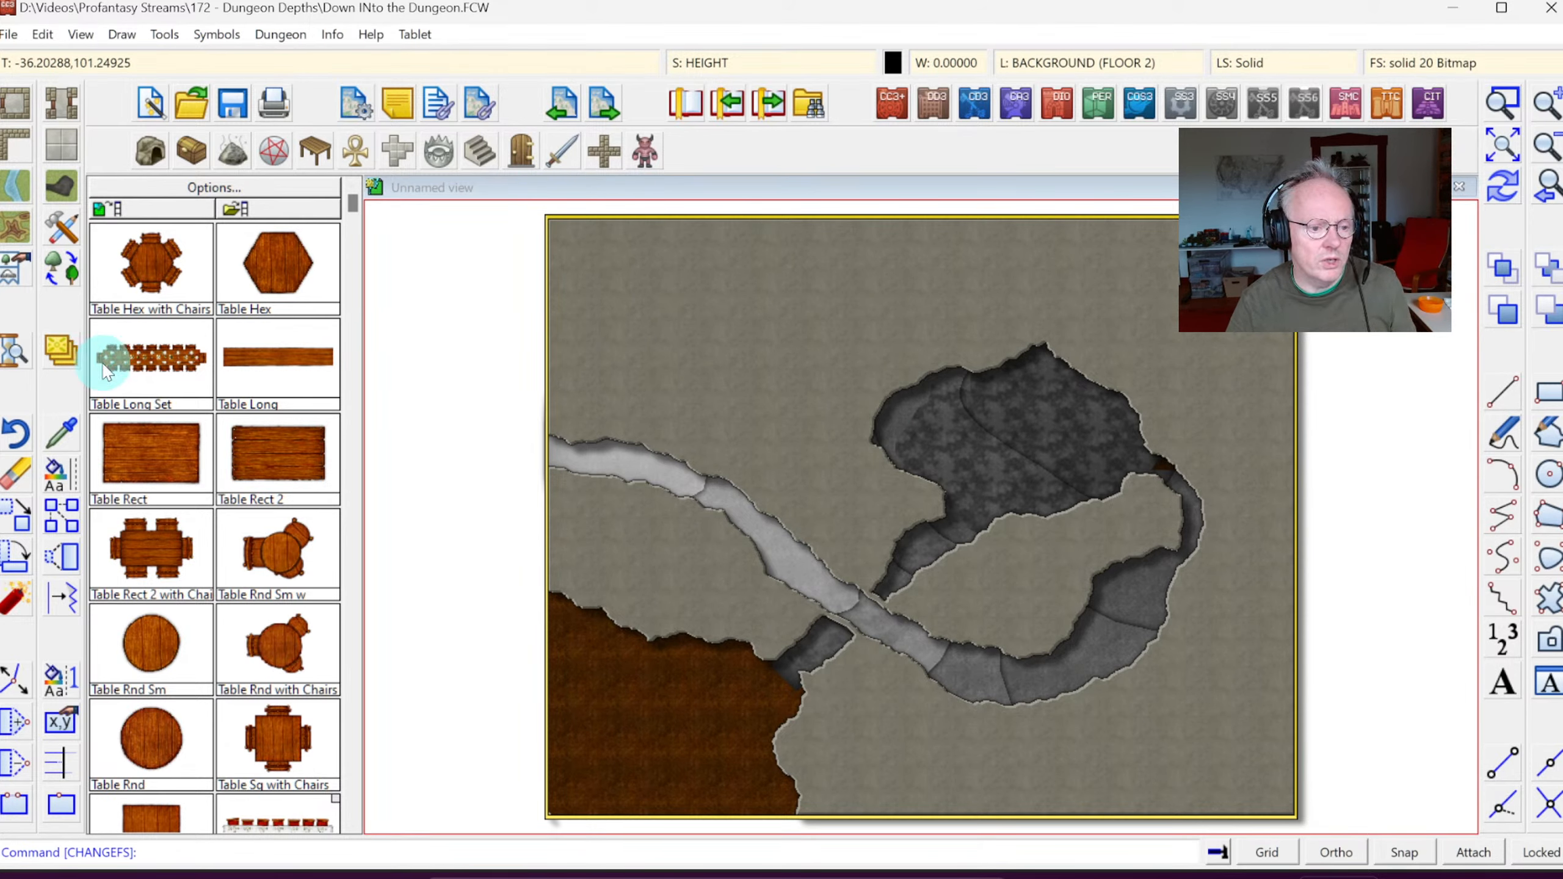
Step: Try changing the fill style of all solid white 20 Bitmap polygons to solid white 10 Bitmap, selecting them by fill style
left_click(63, 485)
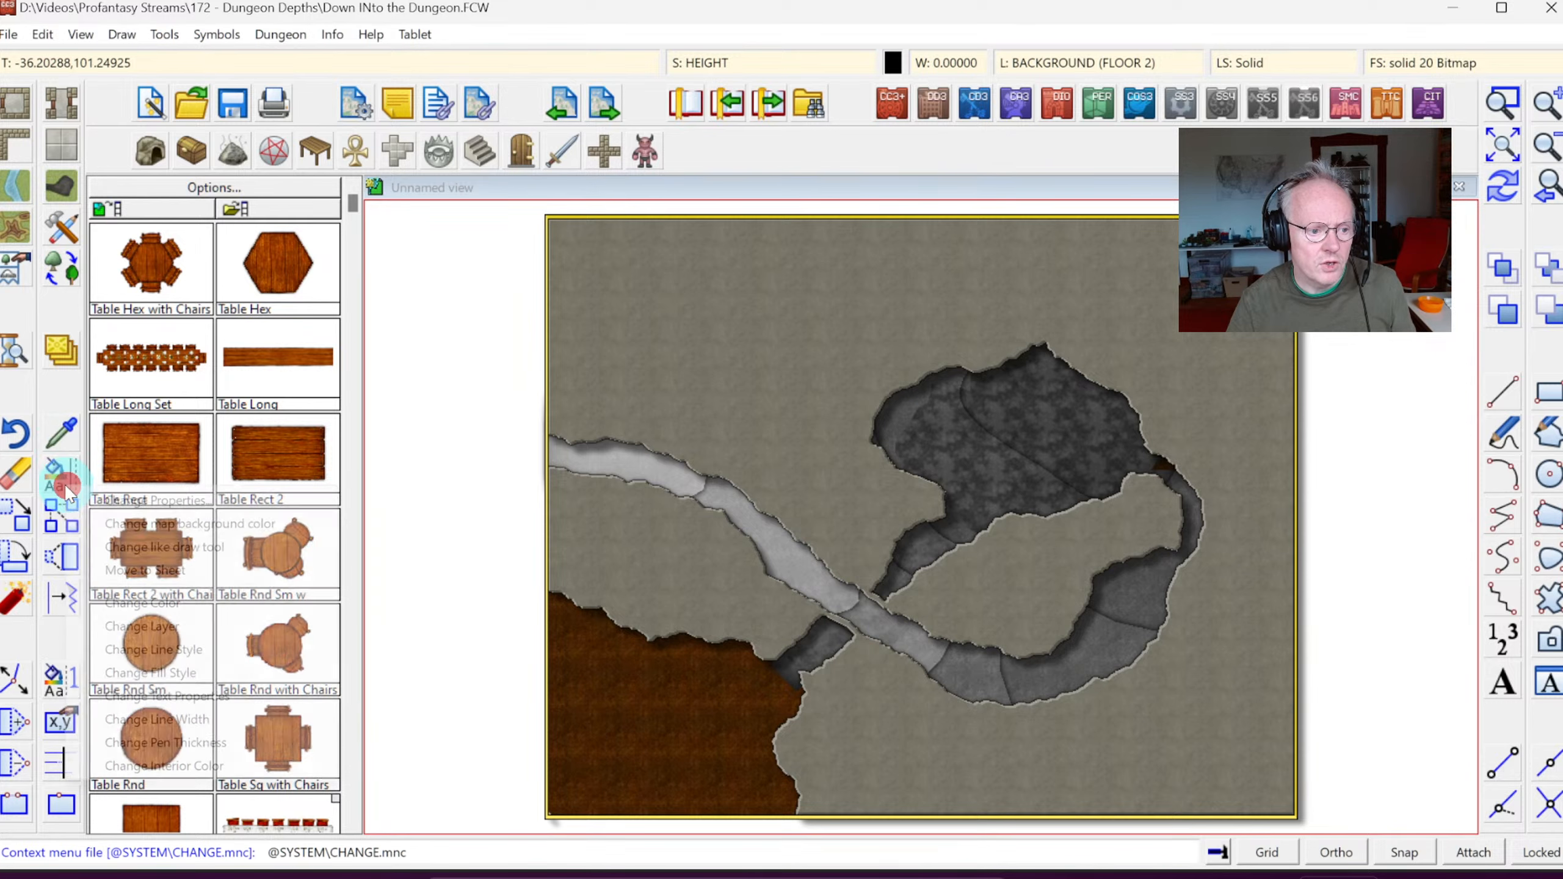
left_click(160, 671)
right_click(676, 472)
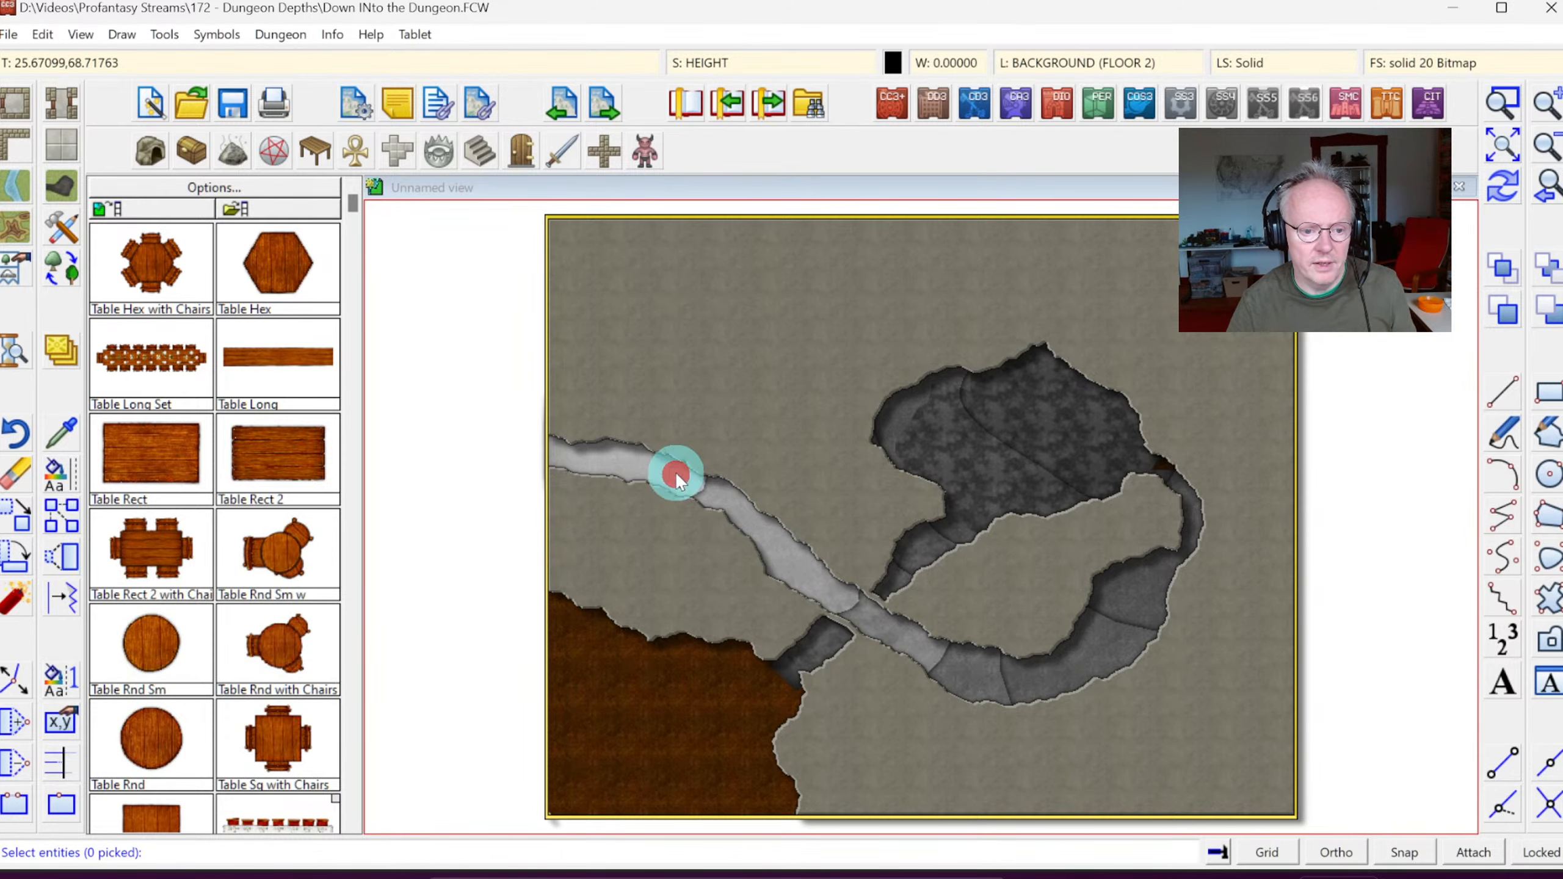
left_click(675, 701)
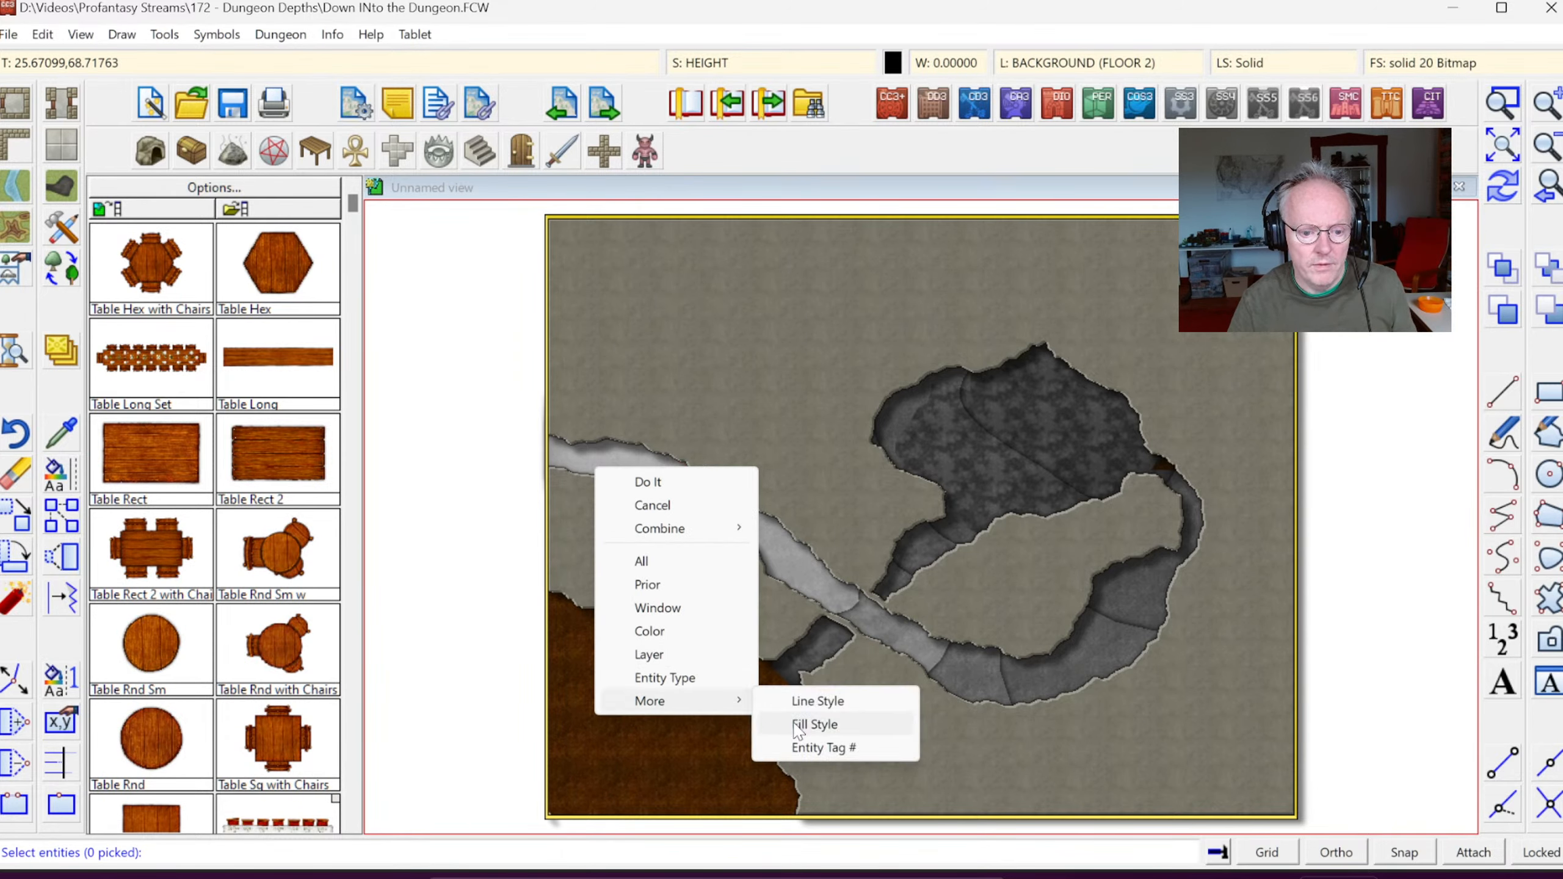
left_click(796, 725)
left_click(836, 273)
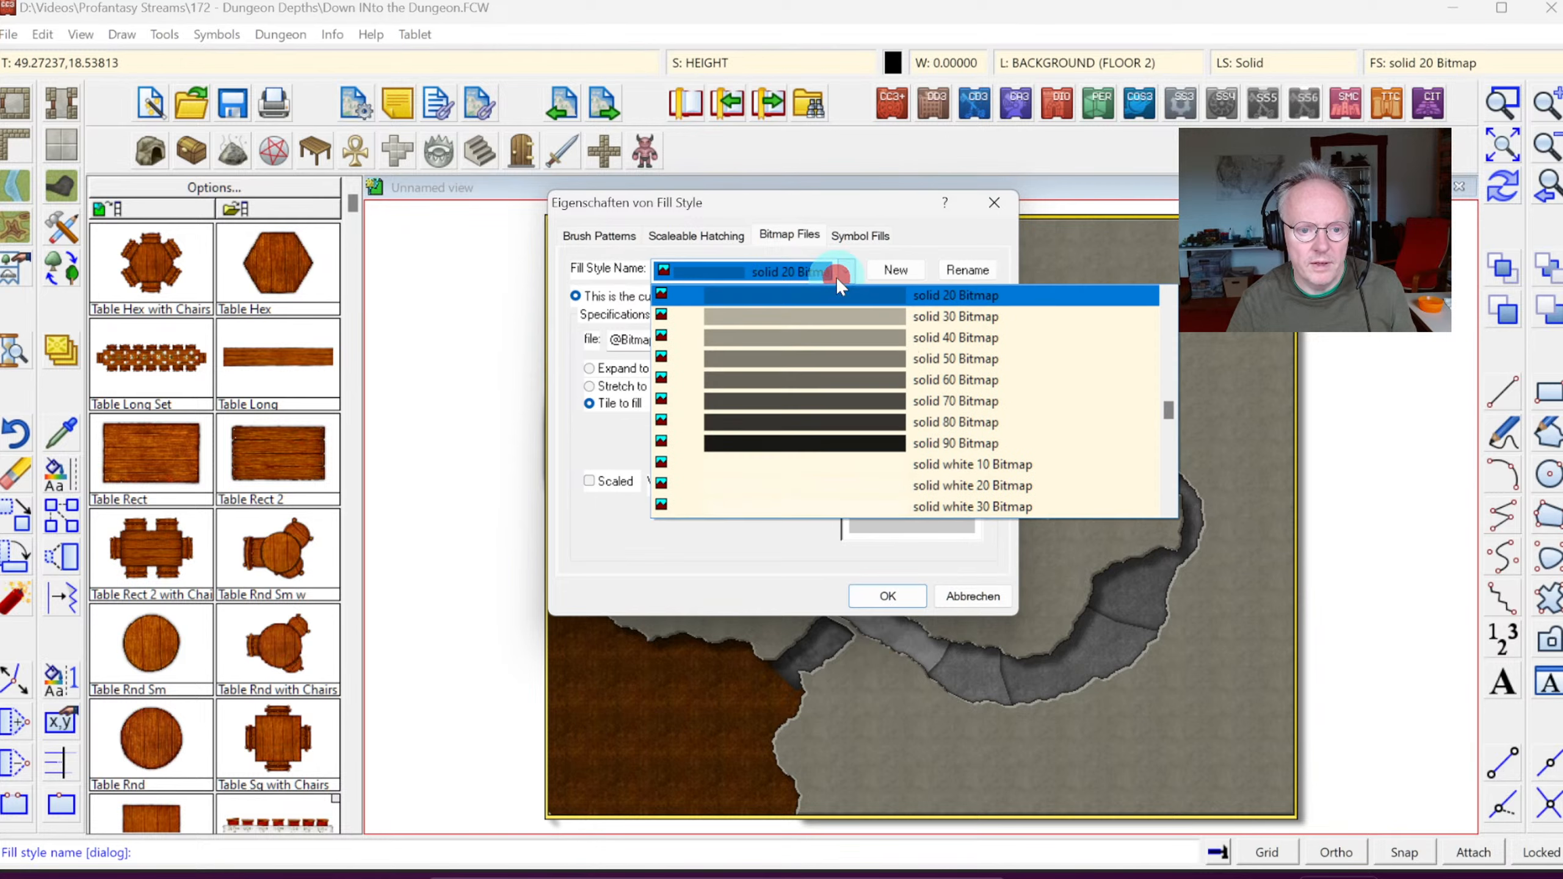
left_click(932, 486)
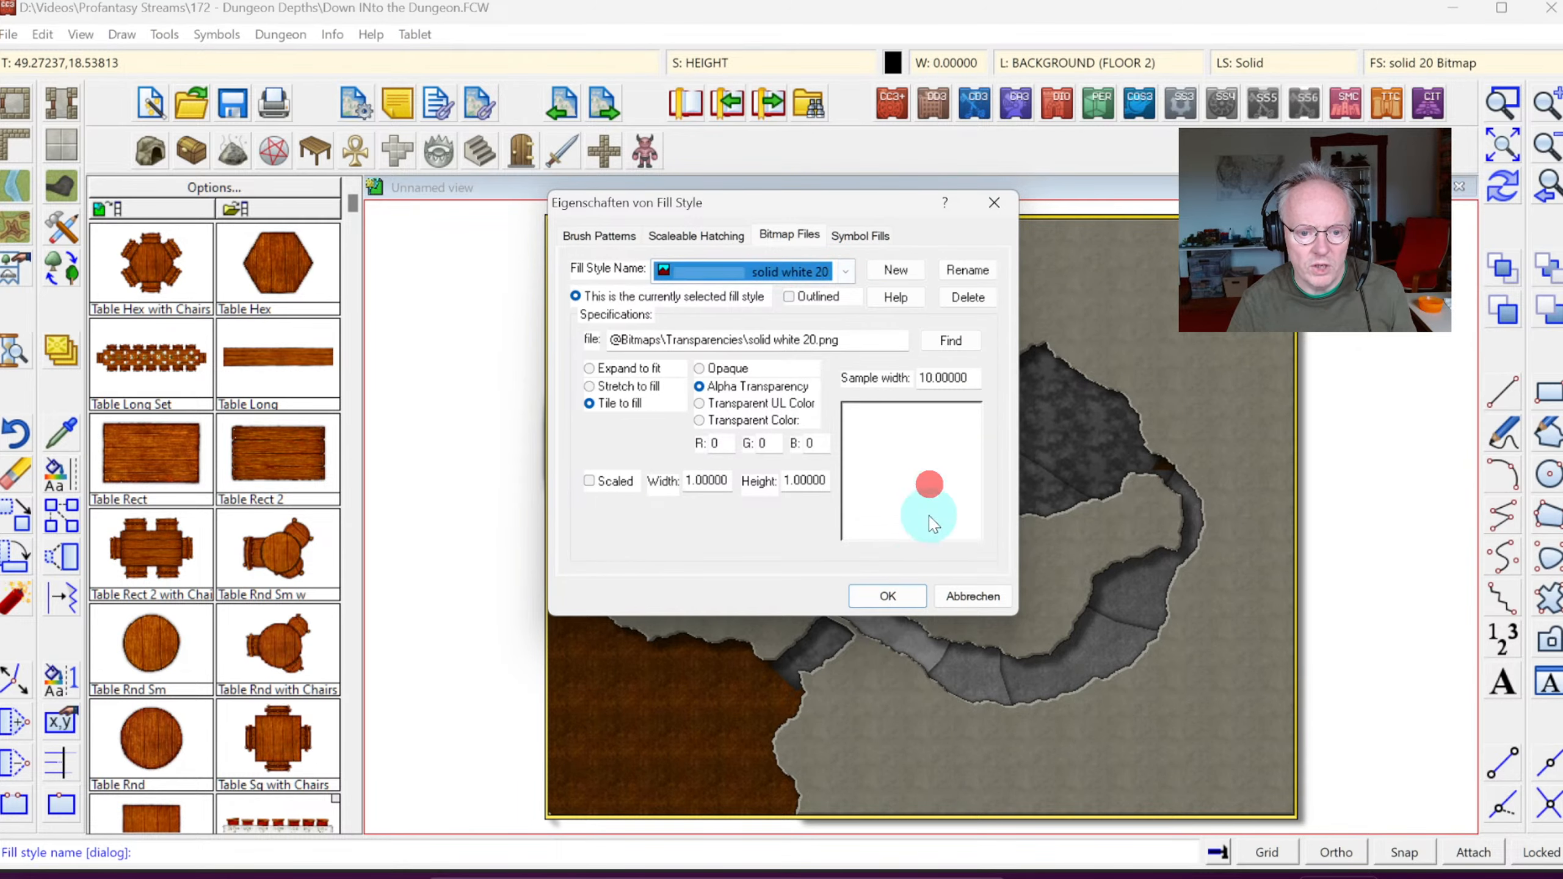
left_click(888, 595)
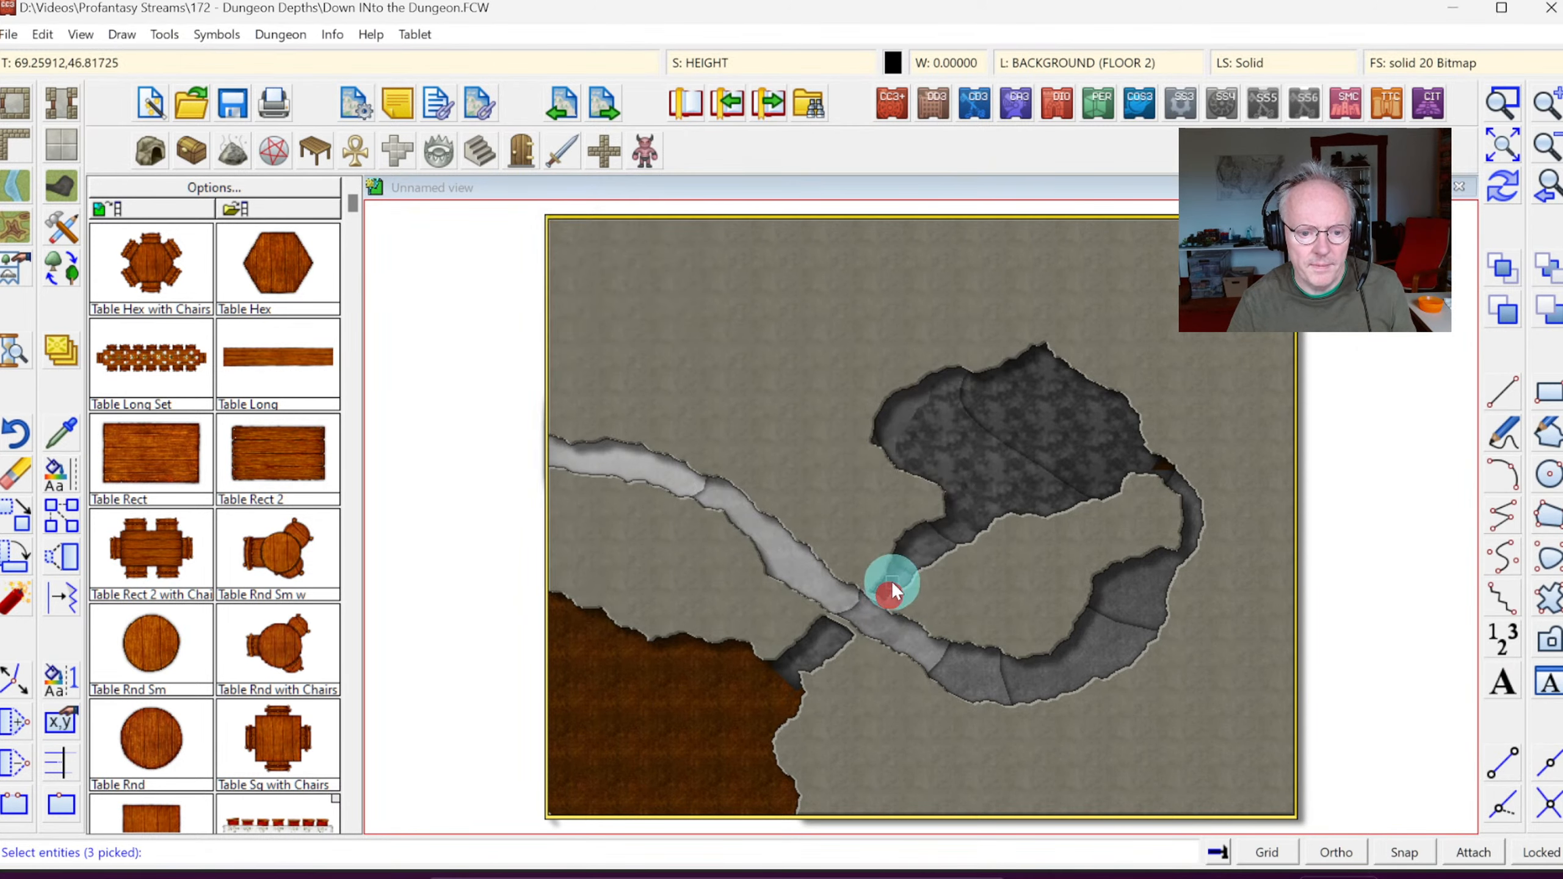
left_click(756, 414)
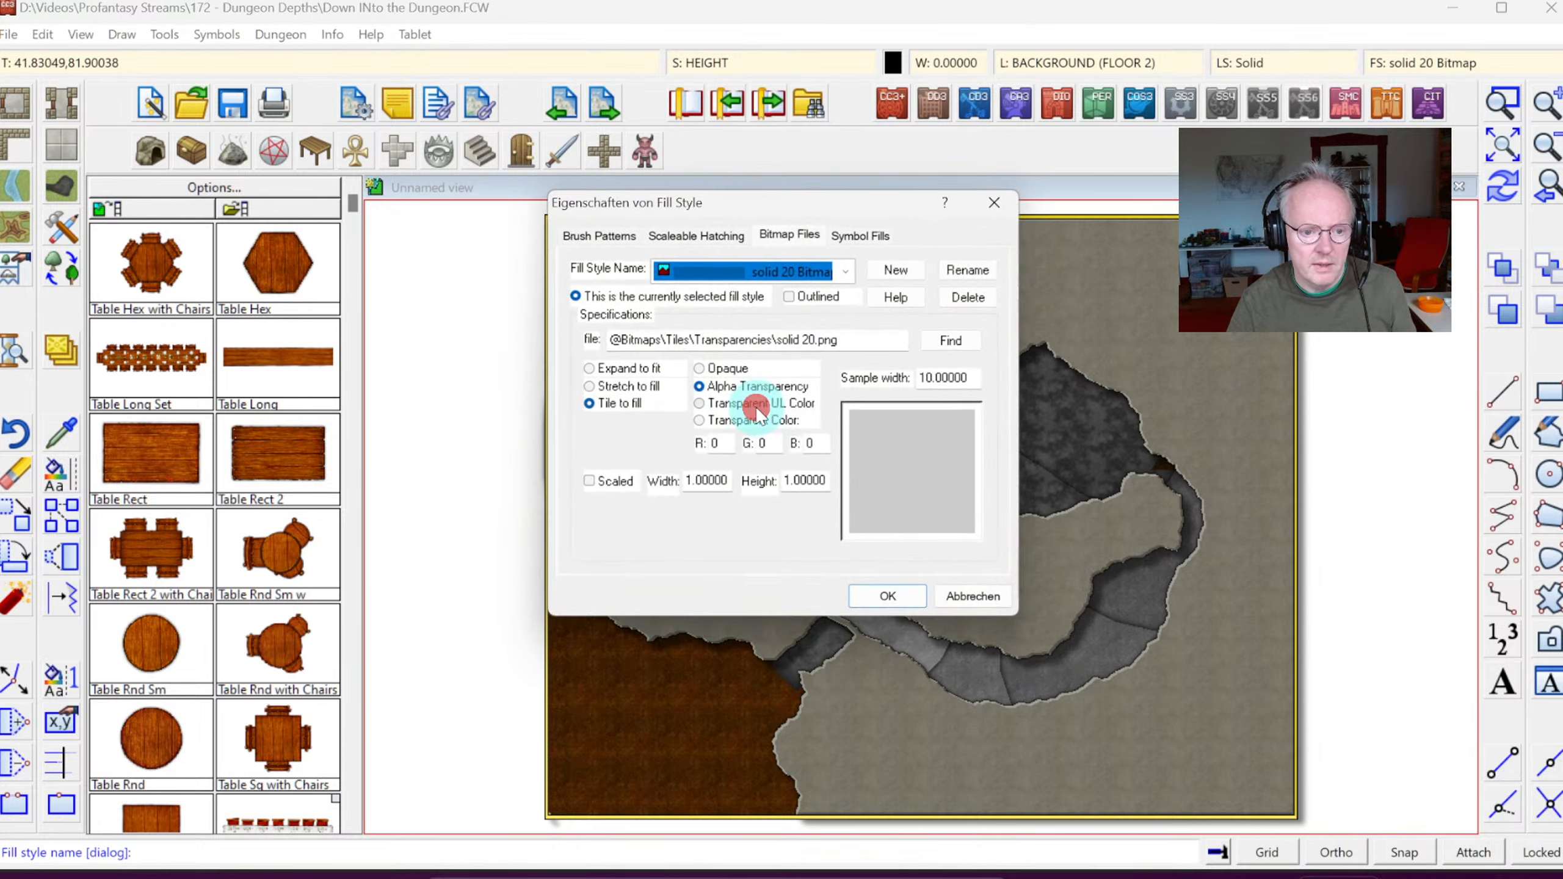
left_click(845, 273)
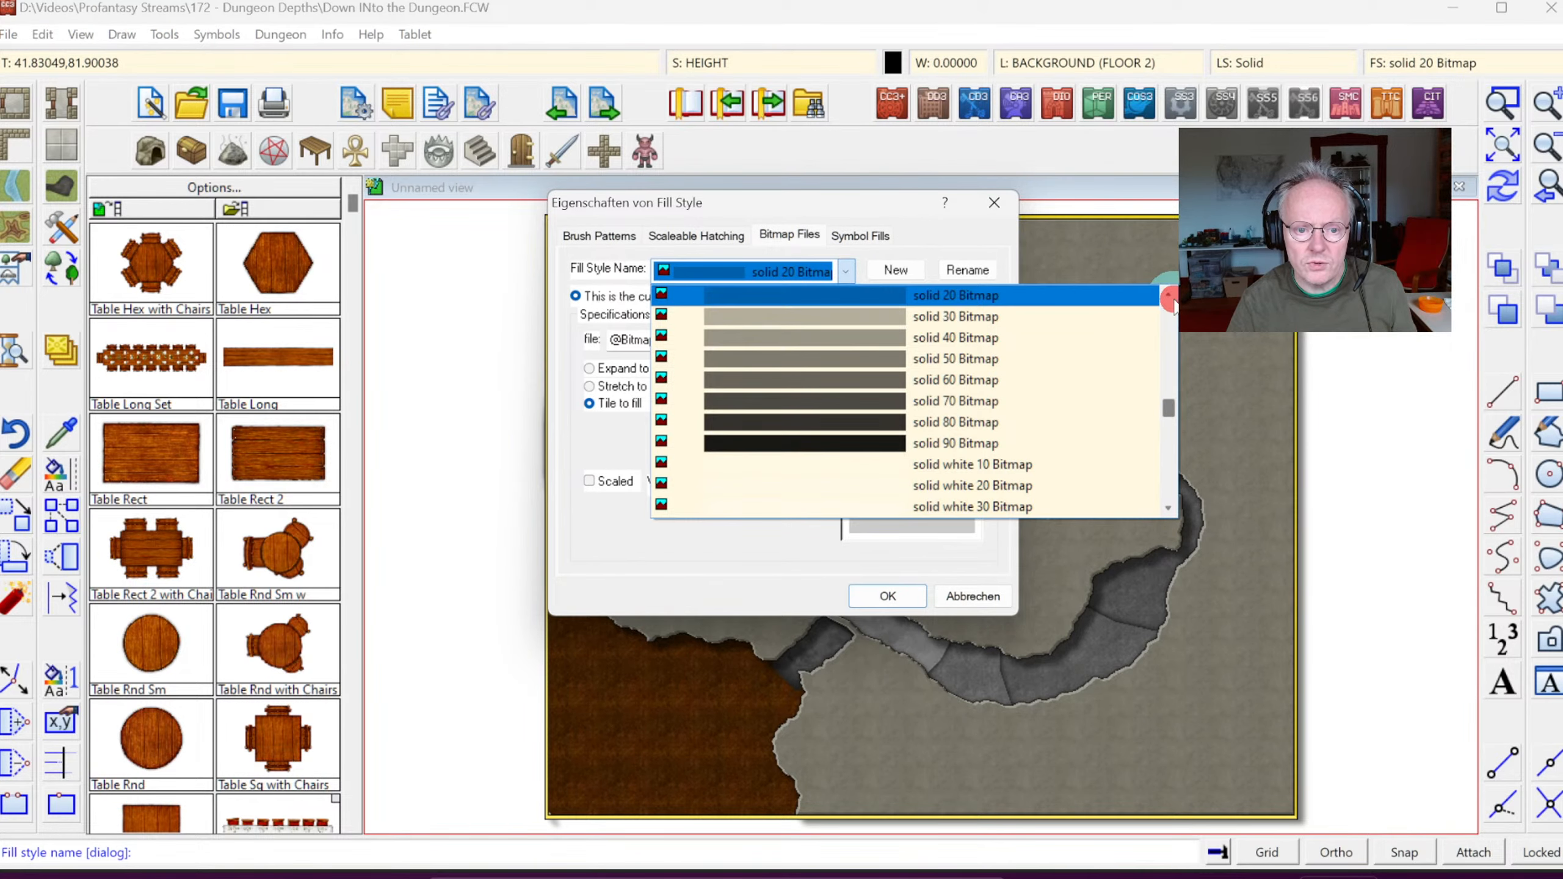
left_click(1169, 297)
left_click(1028, 300)
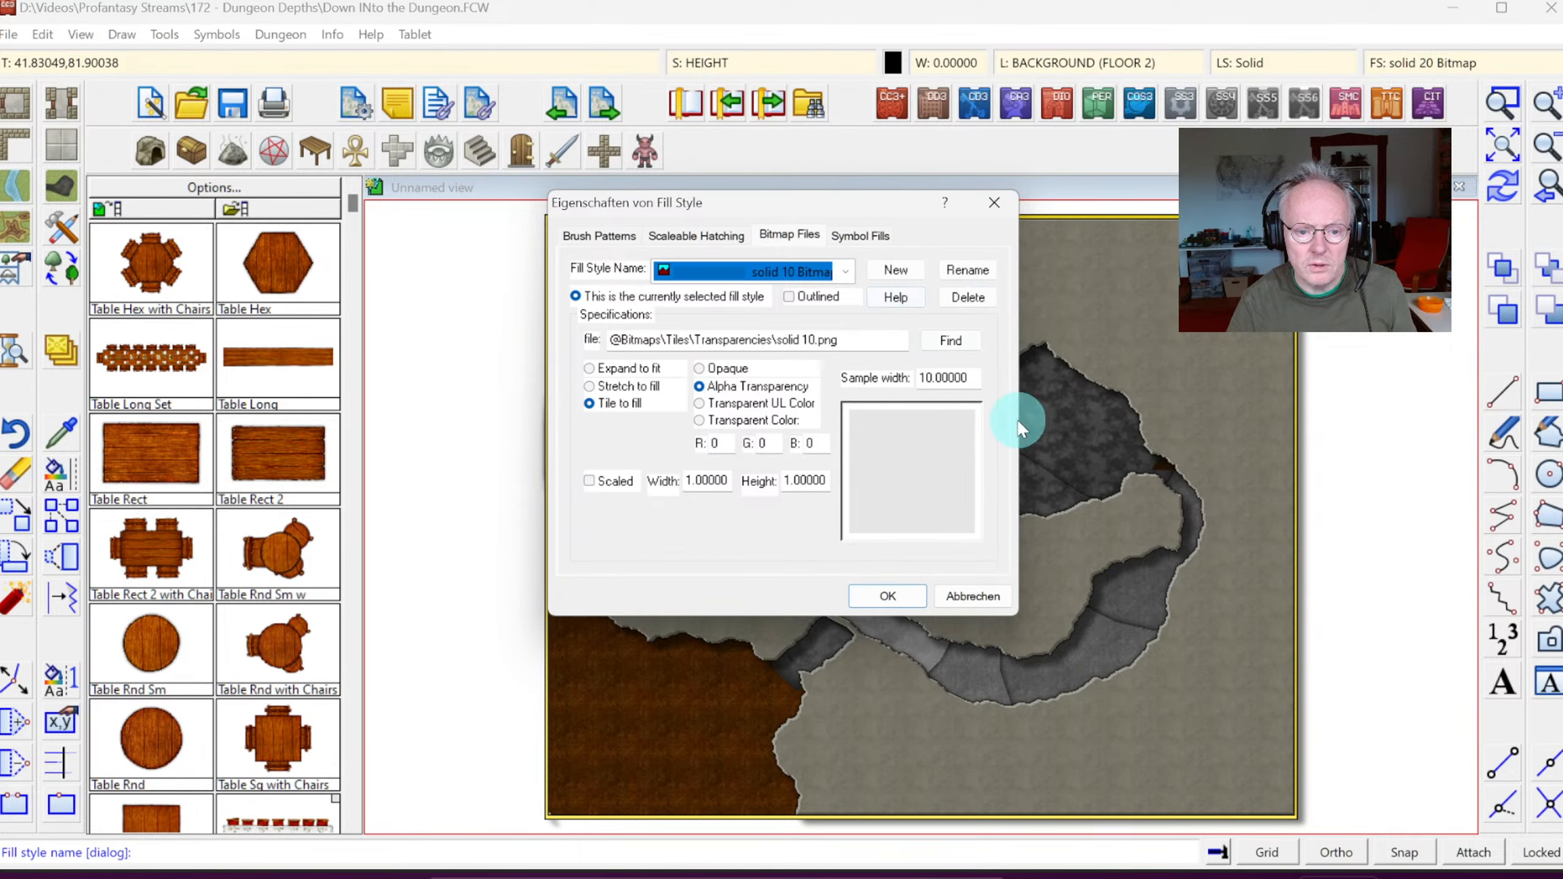
left_click(846, 273)
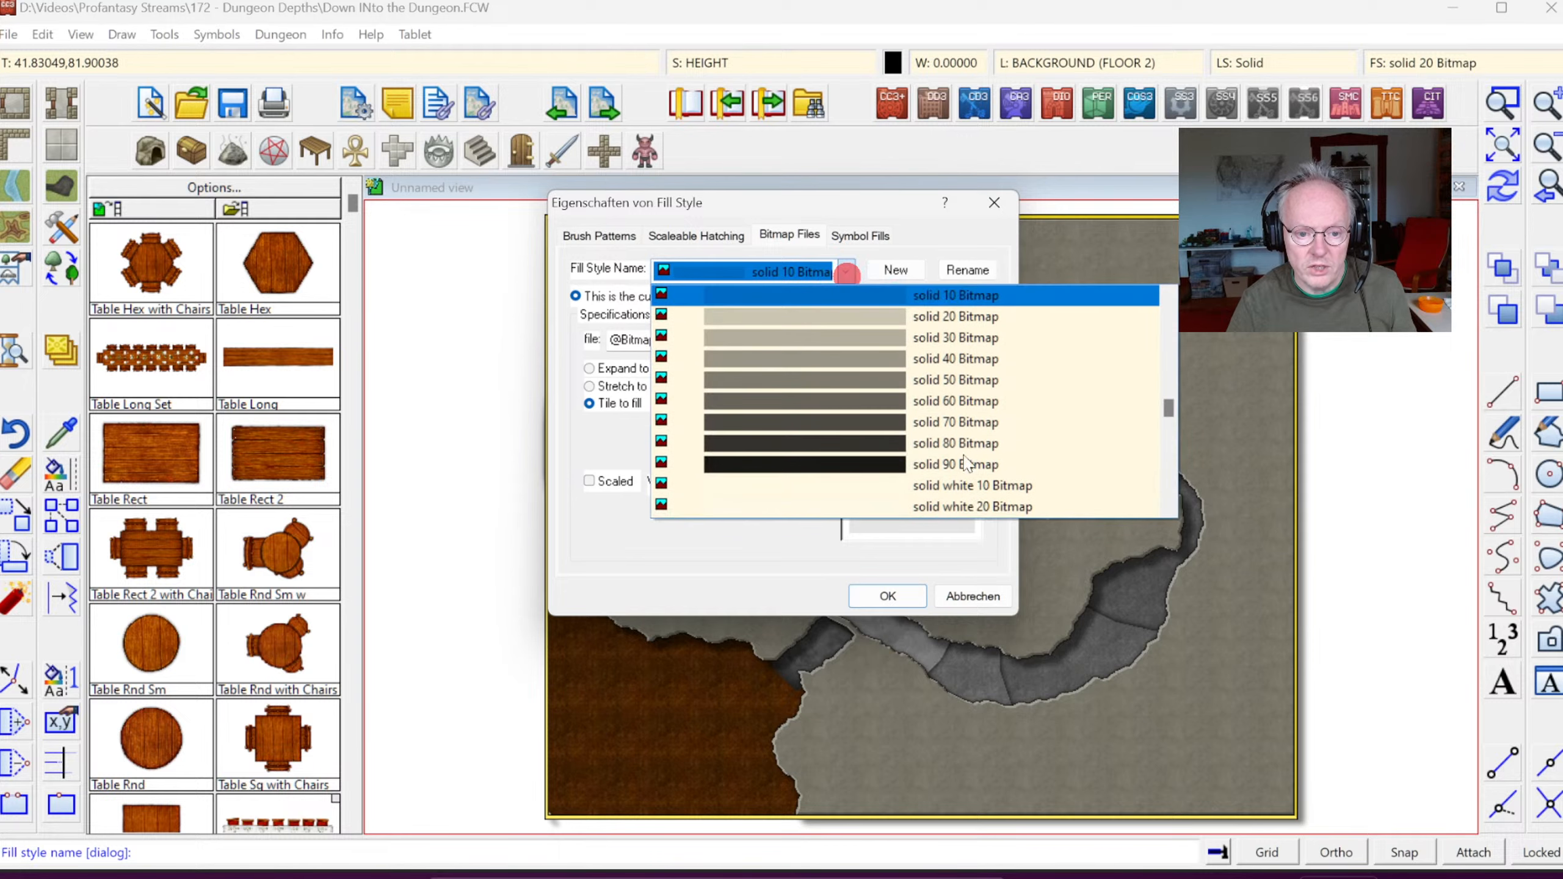
left_click(969, 487)
left_click(883, 596)
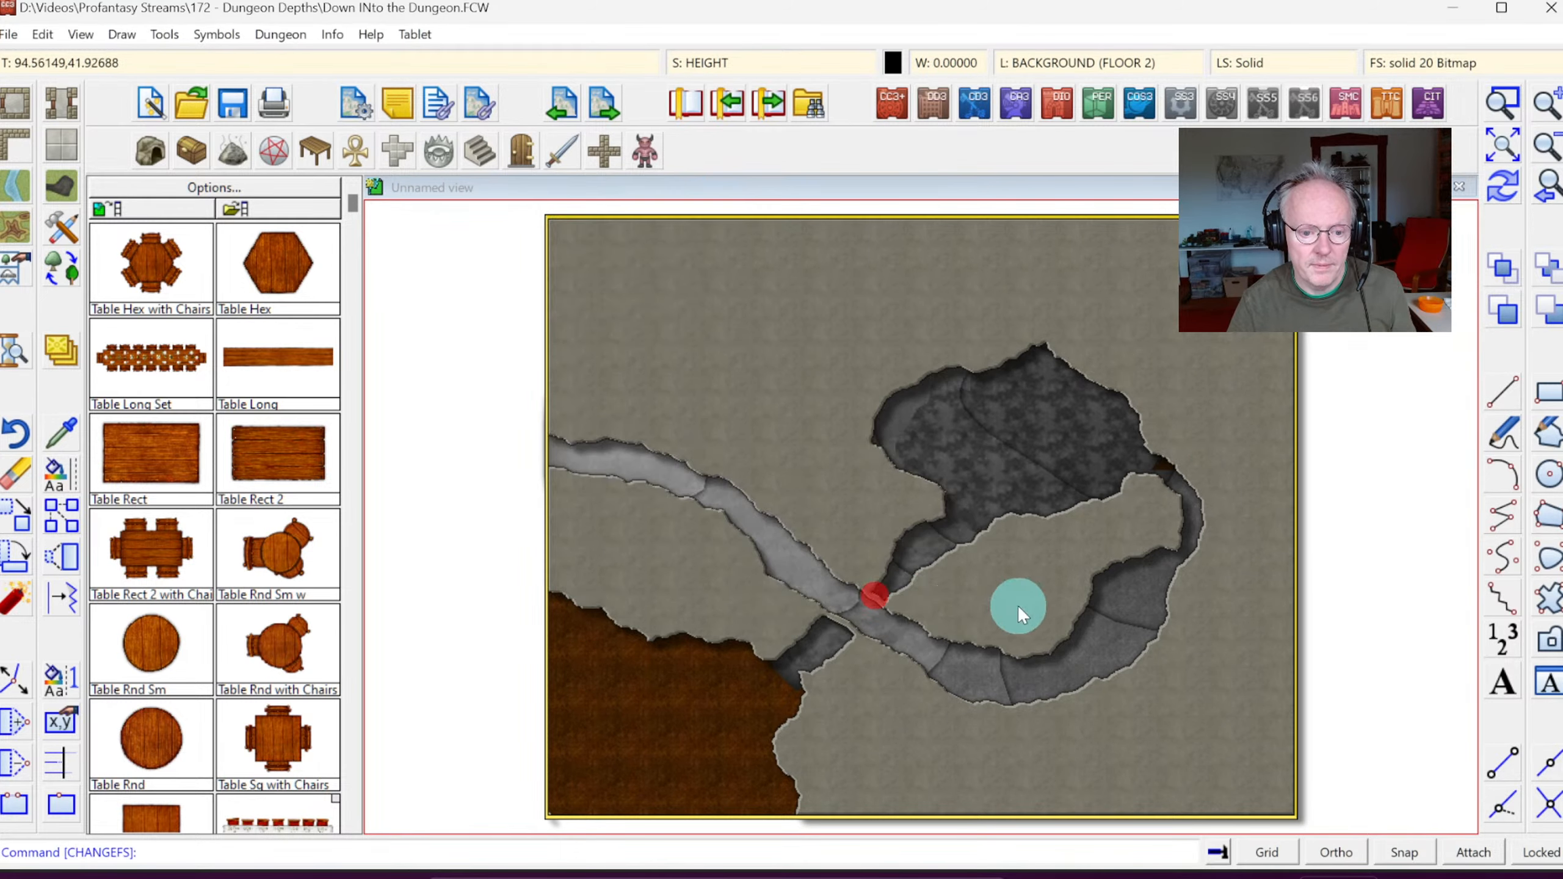
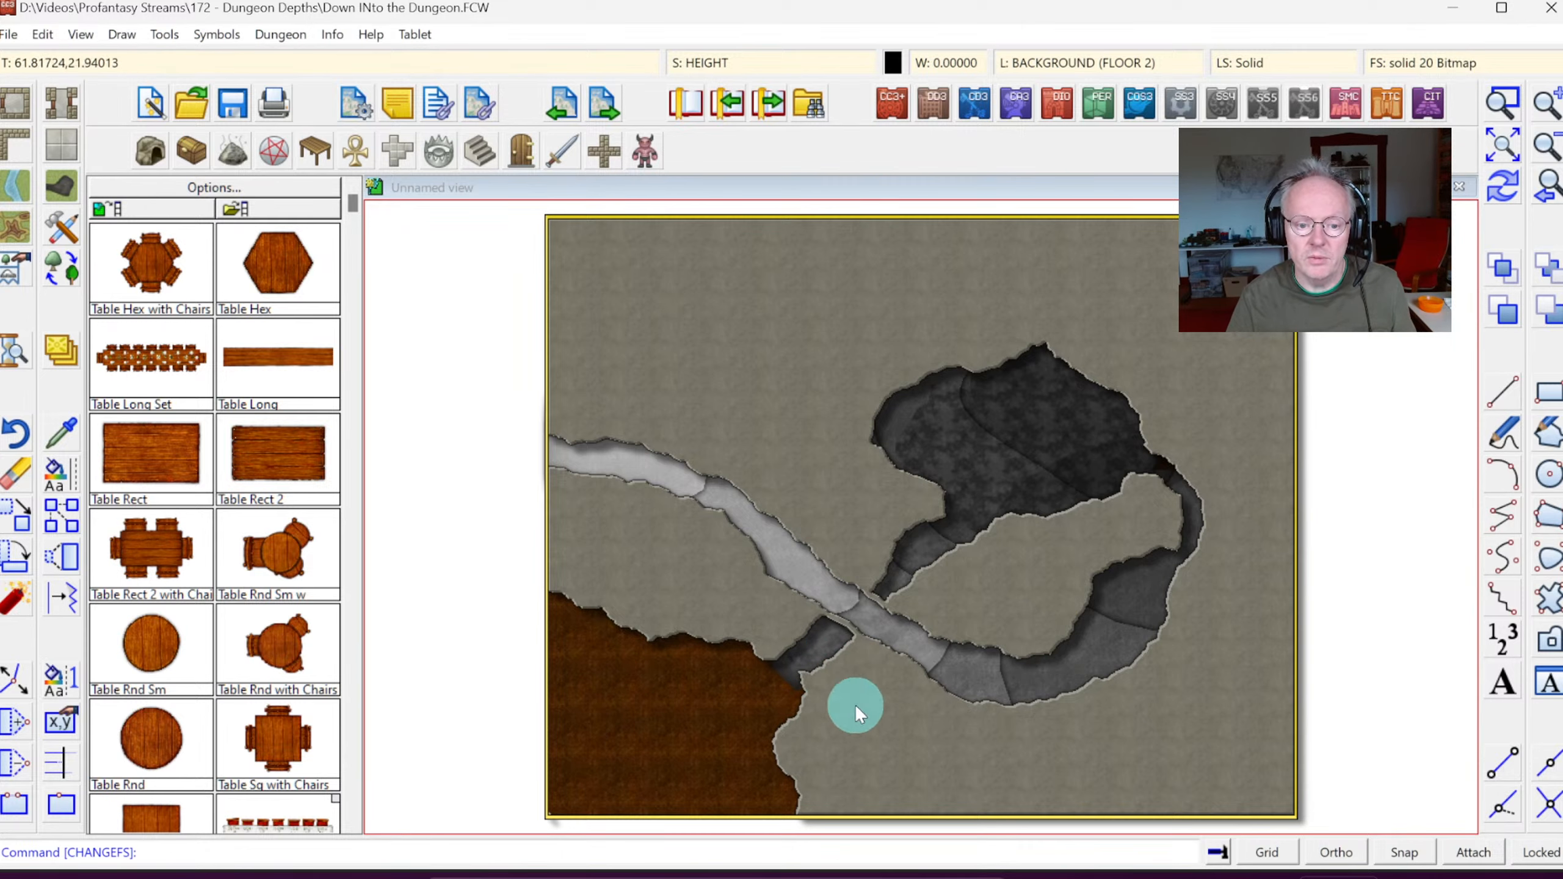
Step: Examine the shading where the upper tunnel crosses the lower one up close, and return to the whole map
left_click(1504, 106)
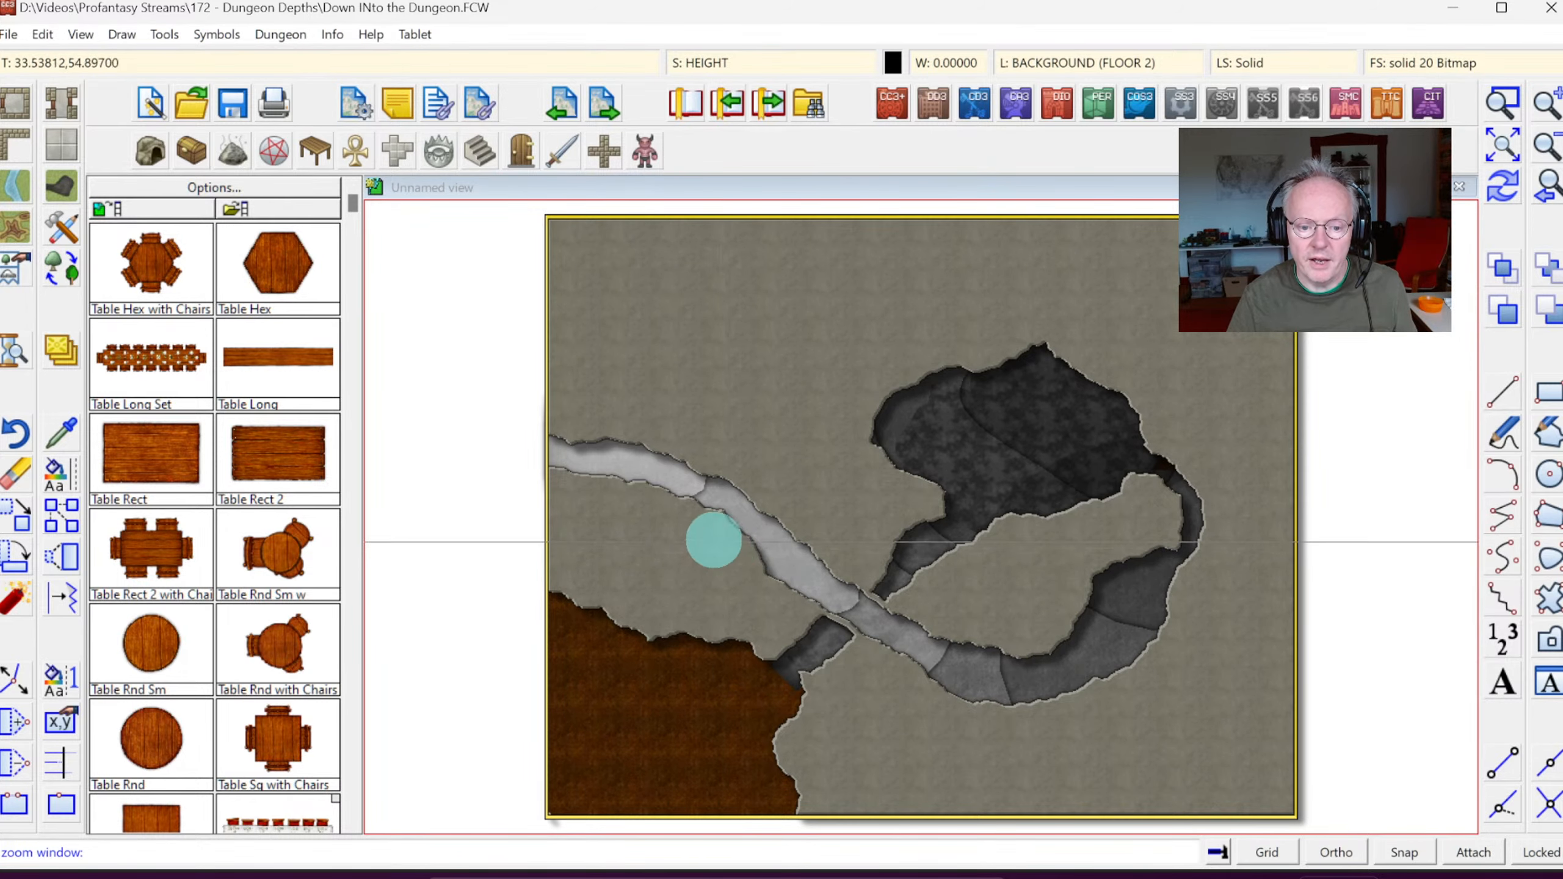
left_click(712, 534)
left_click(1047, 730)
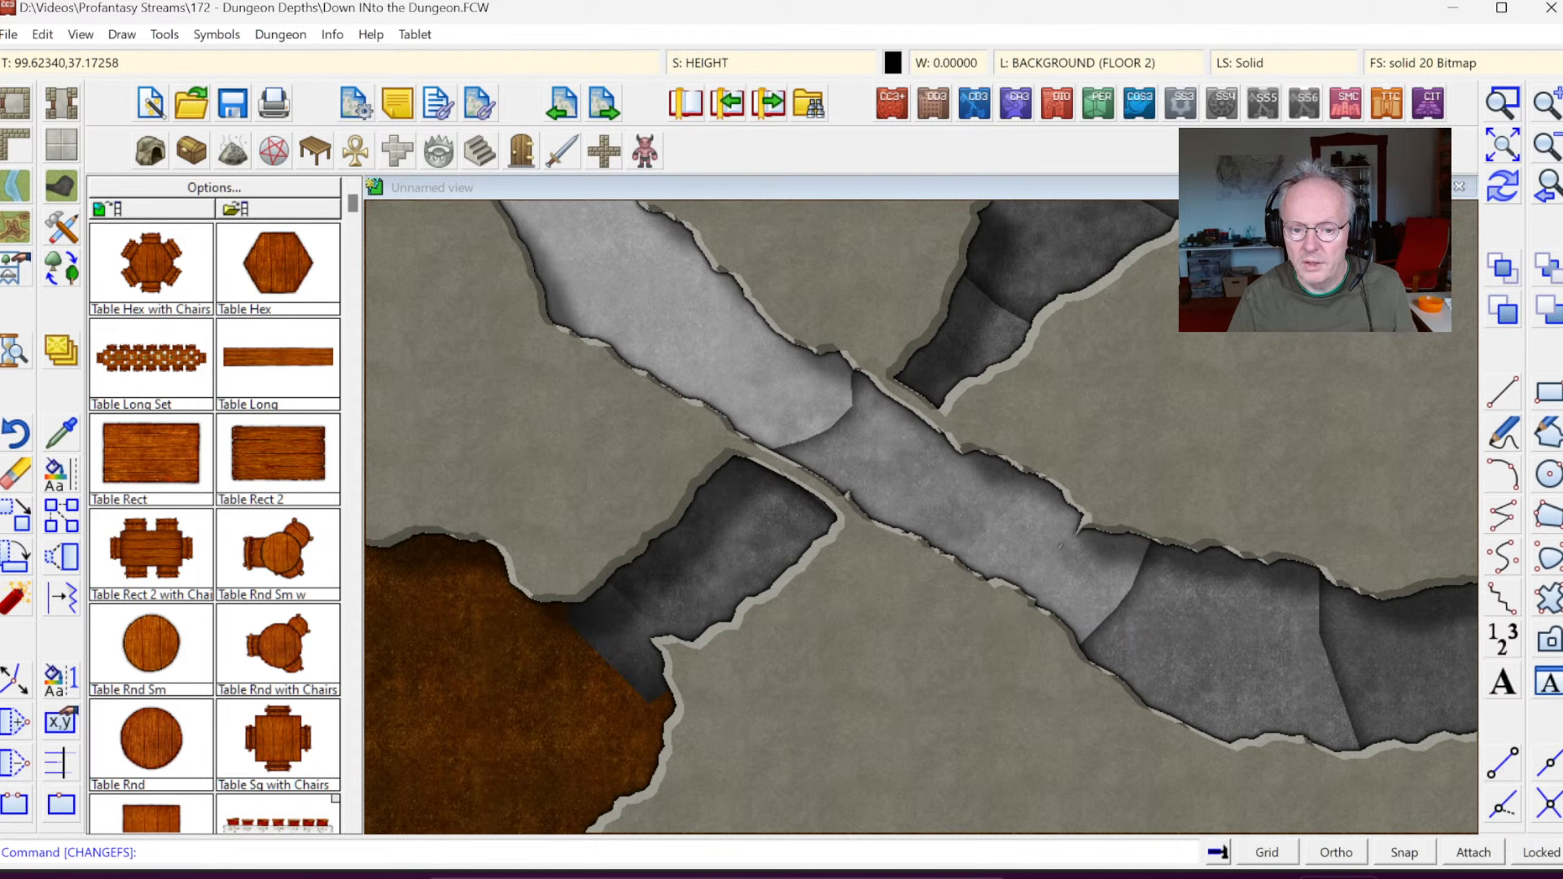
left_click(1554, 149)
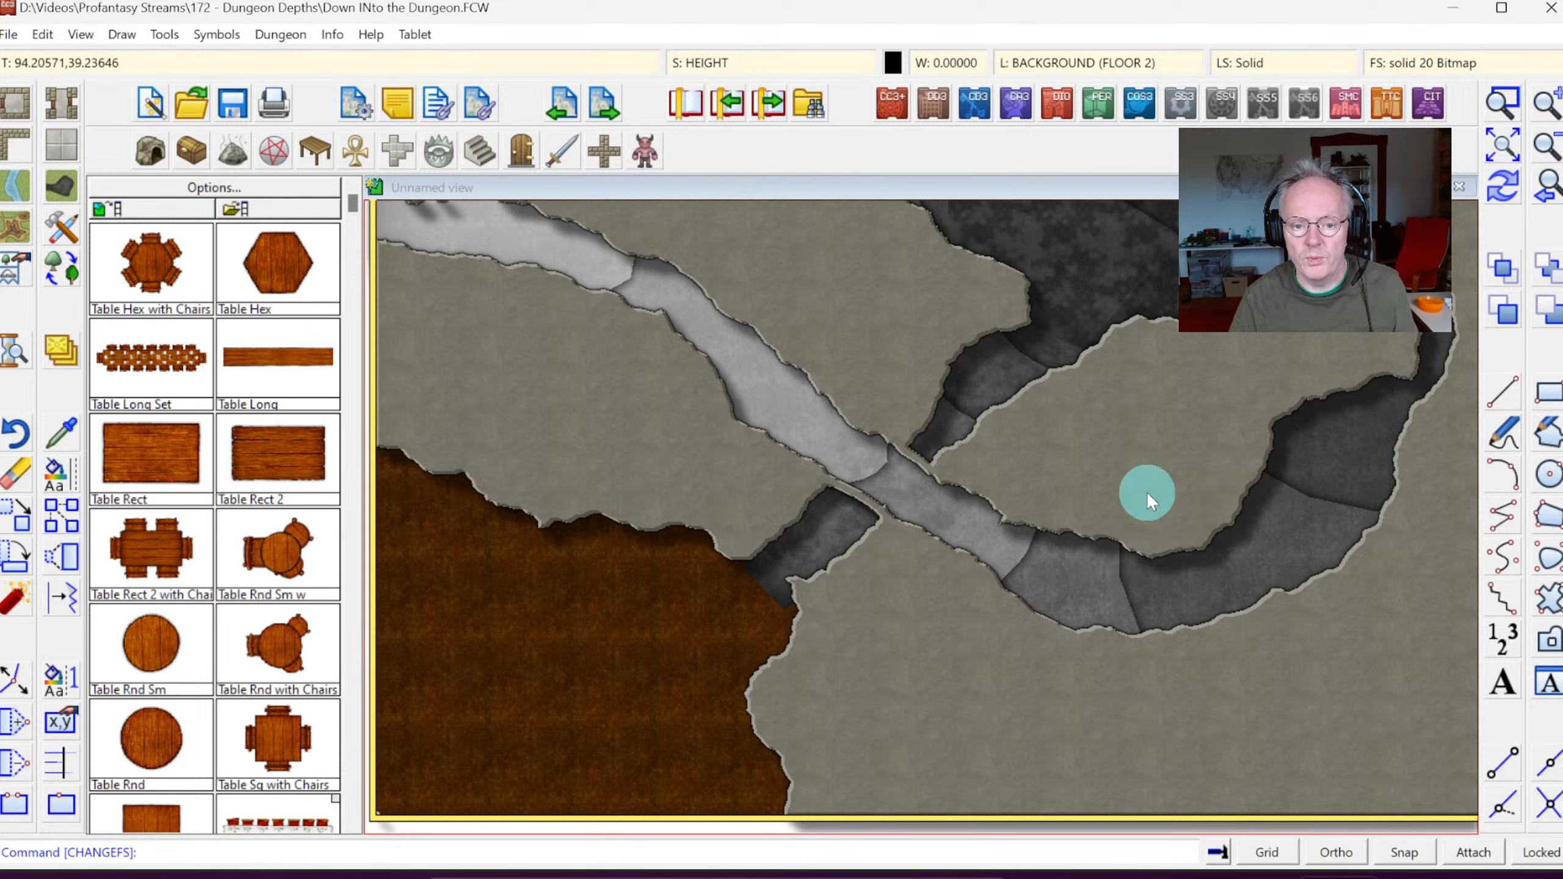
left_click(1500, 150)
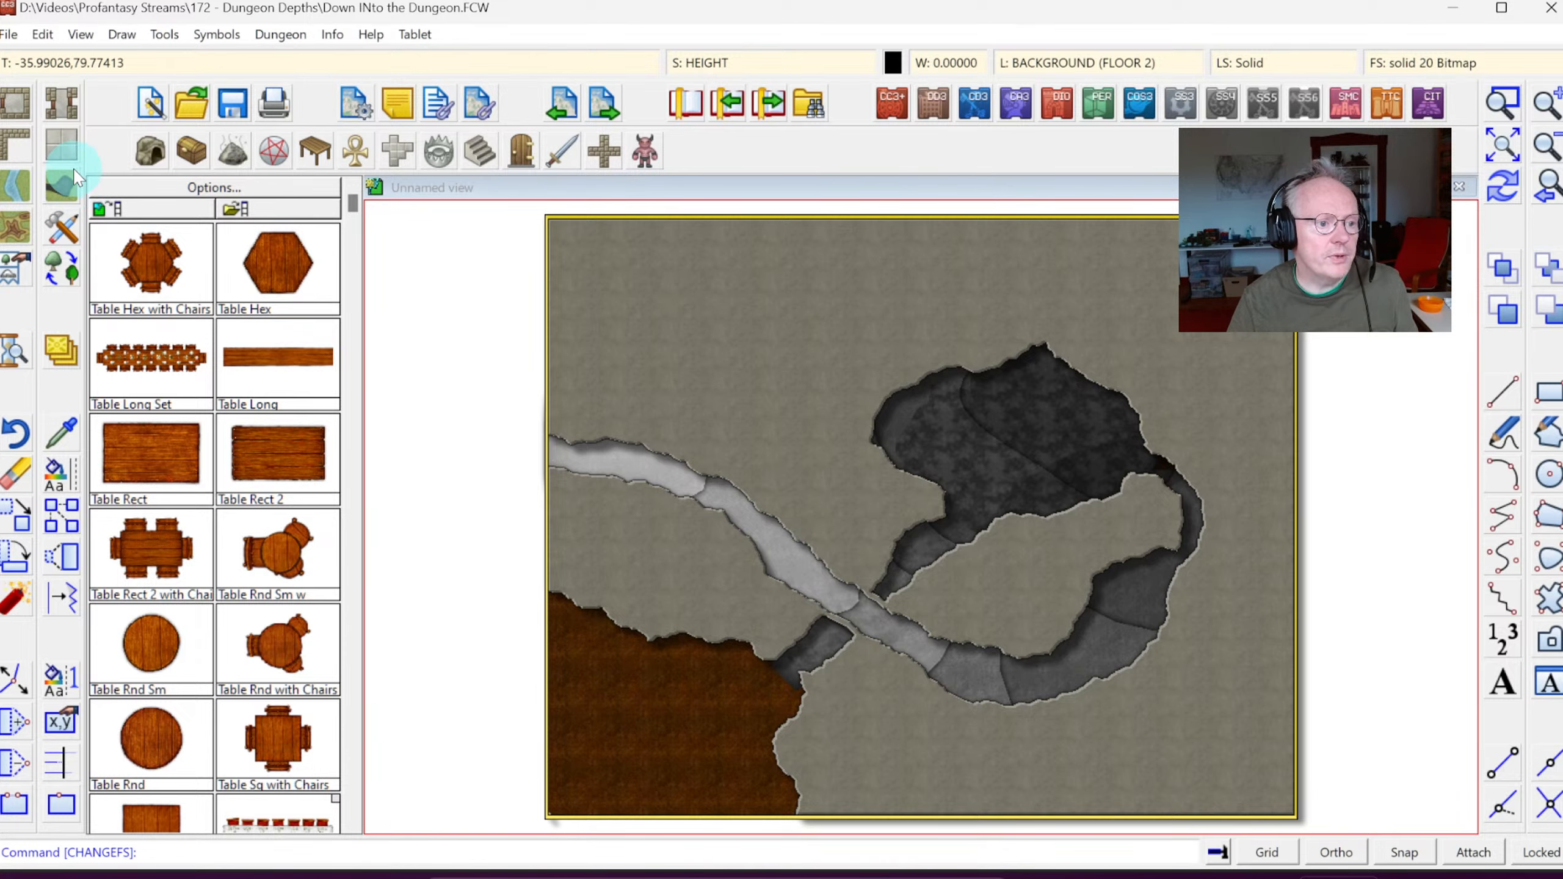
left_click(63, 148)
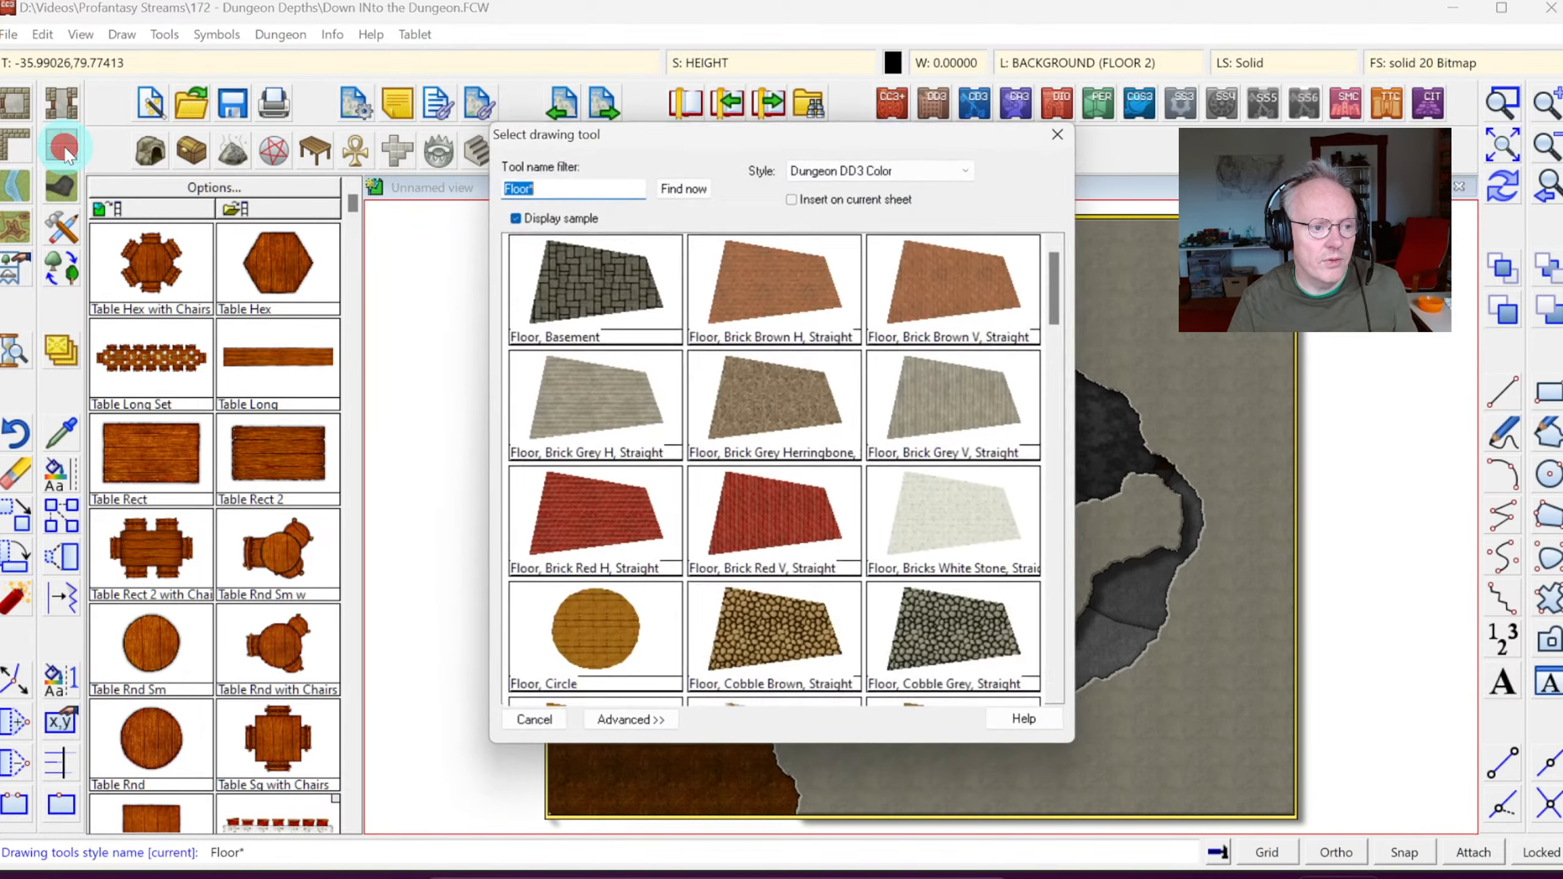
key("Escape")
left_click(15, 150)
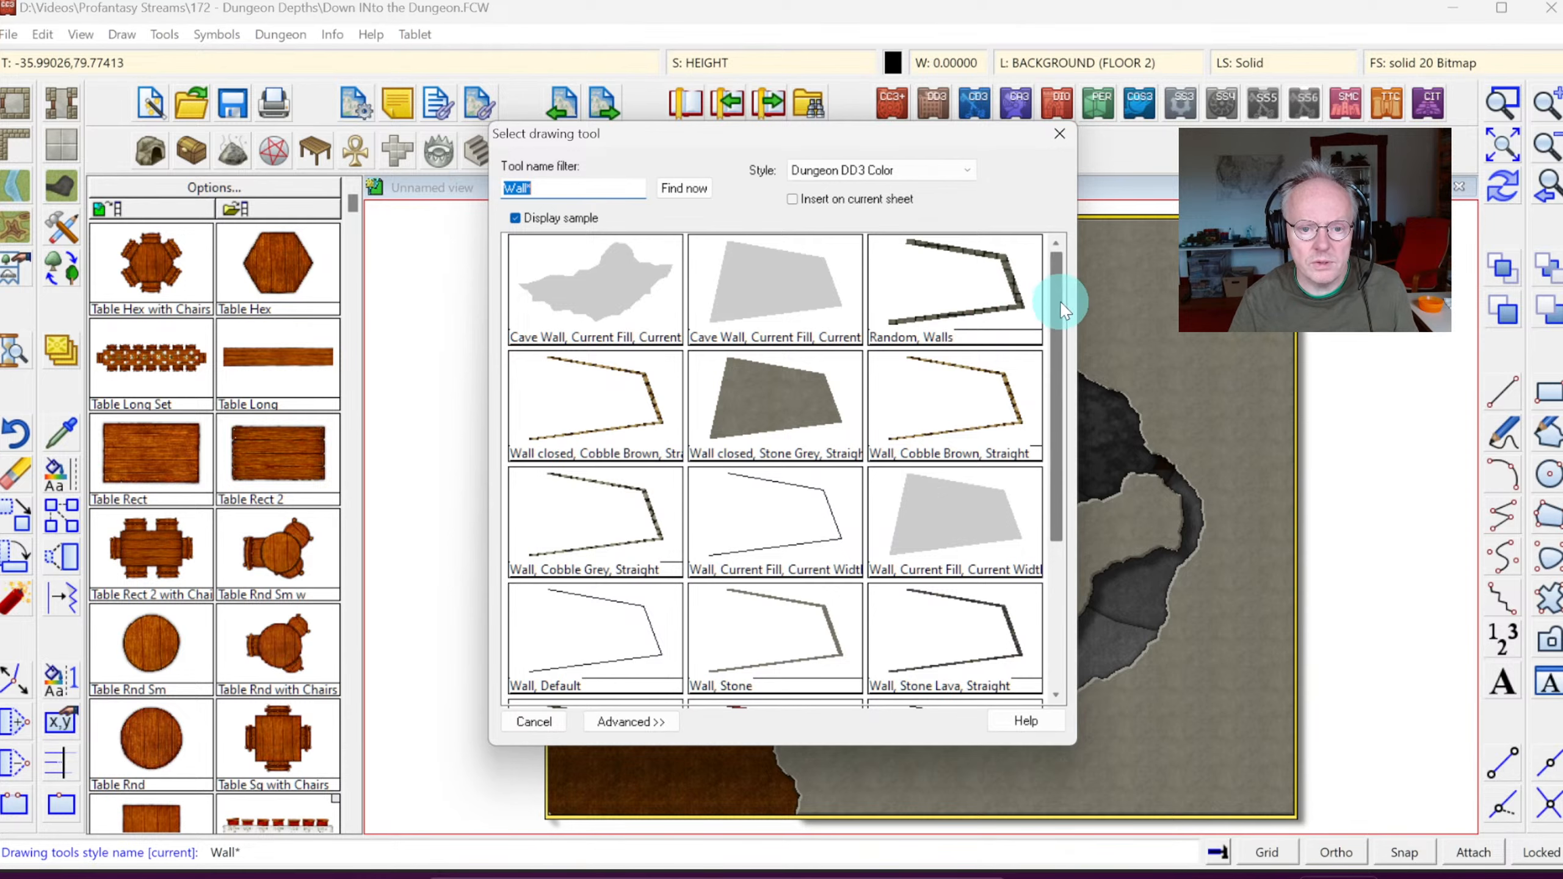
mouse_move(1057, 299)
left_mouse_down()
mouse_move(1037, 446)
mouse_move(1023, 298)
left_mouse_up()
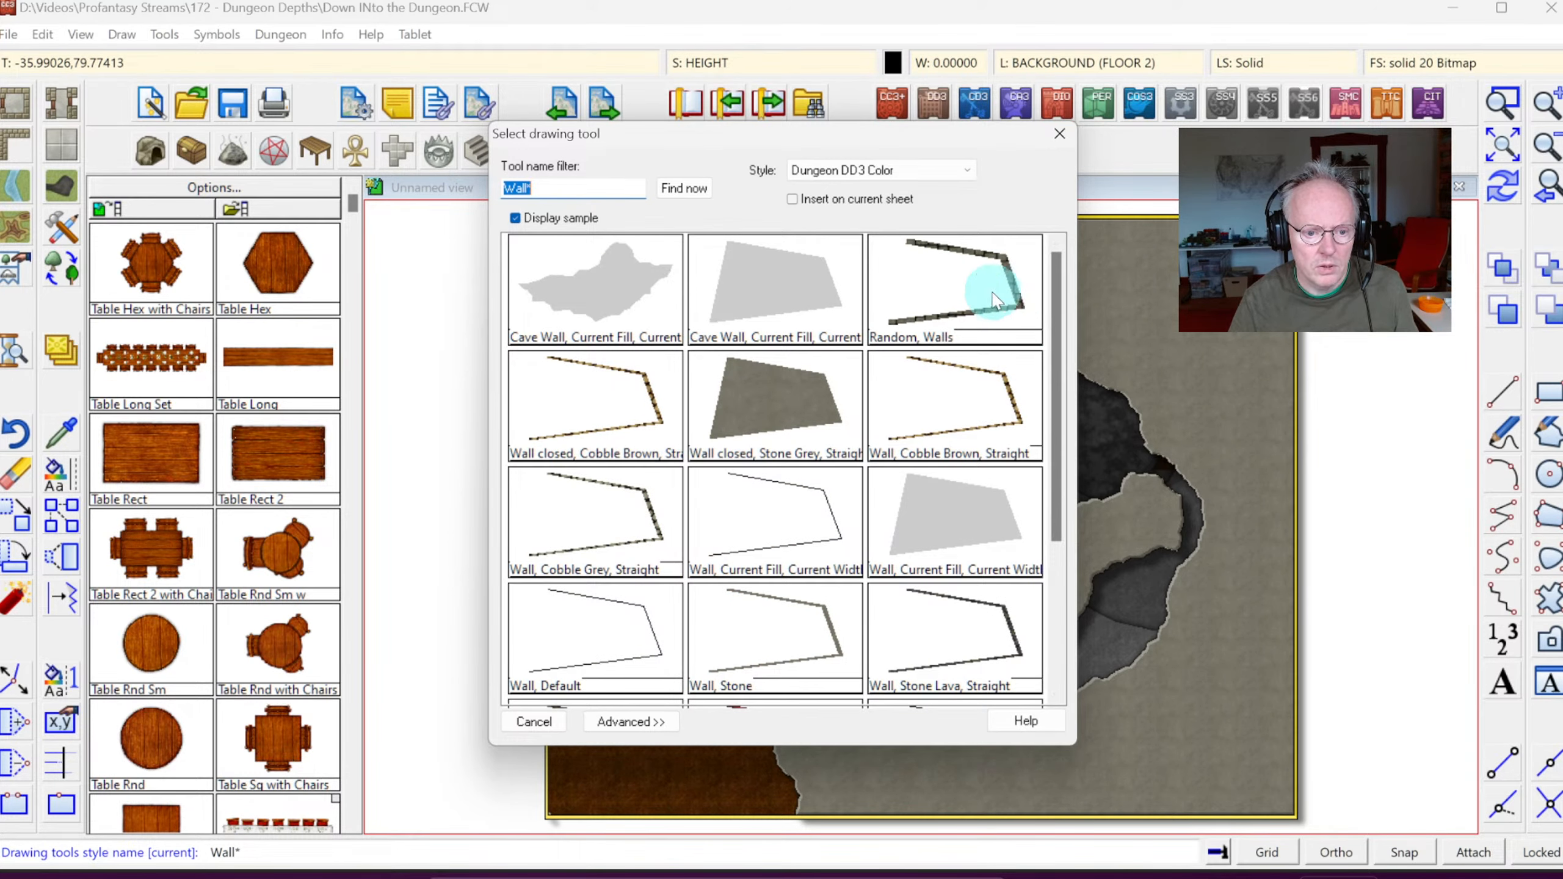
key("Escape")
Step: Create a new custom drawing tool named Floor, cut-out from the settings of the Cave, Cut-out tool
left_click(67, 234)
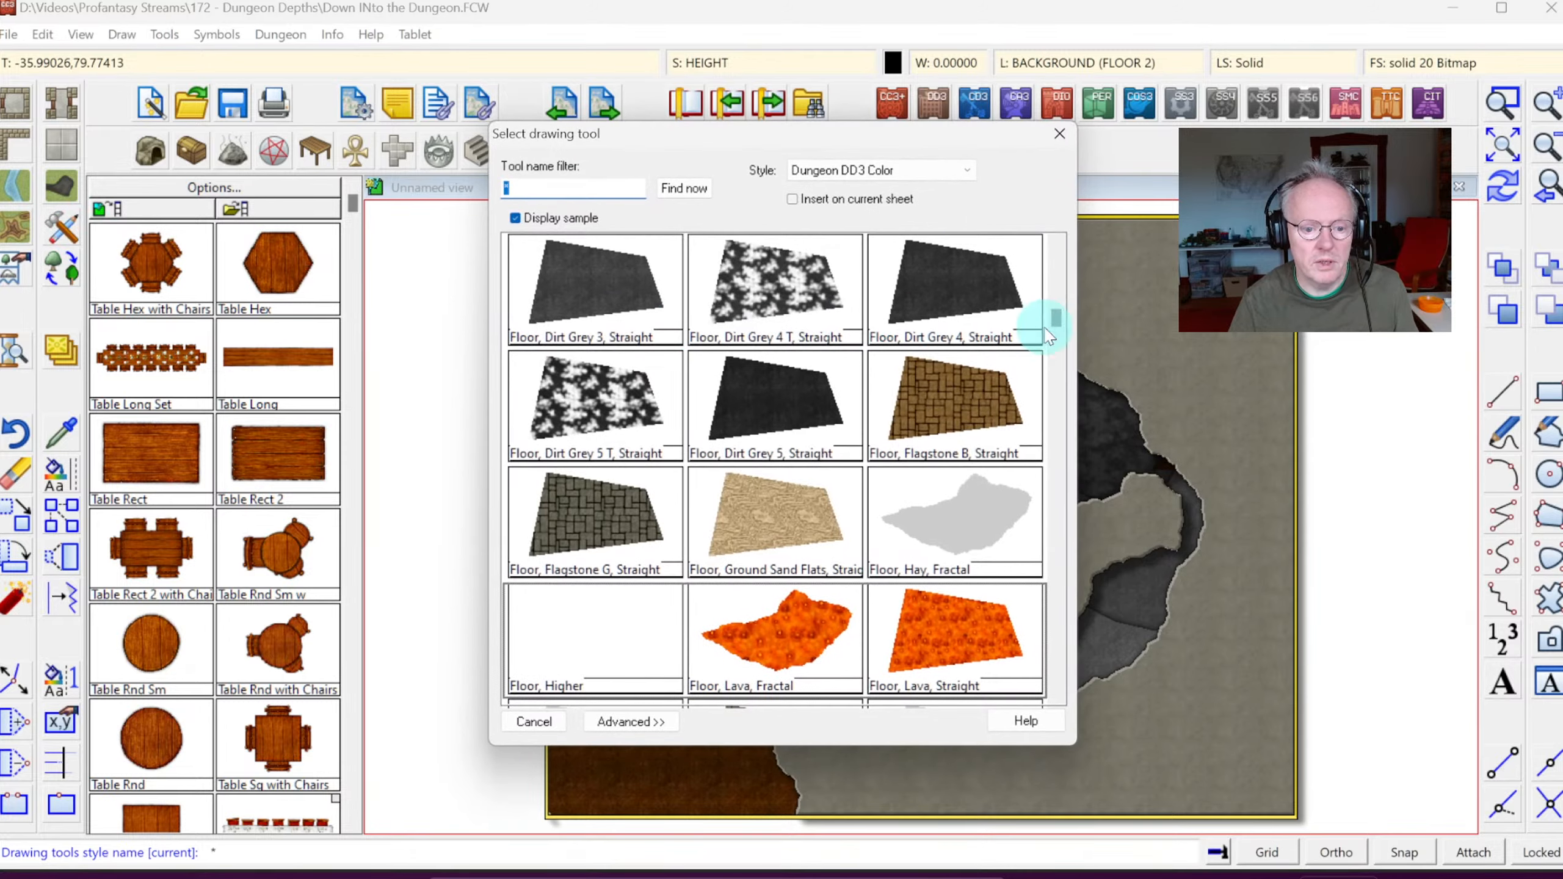
left_click_drag(1057, 317, 1058, 254)
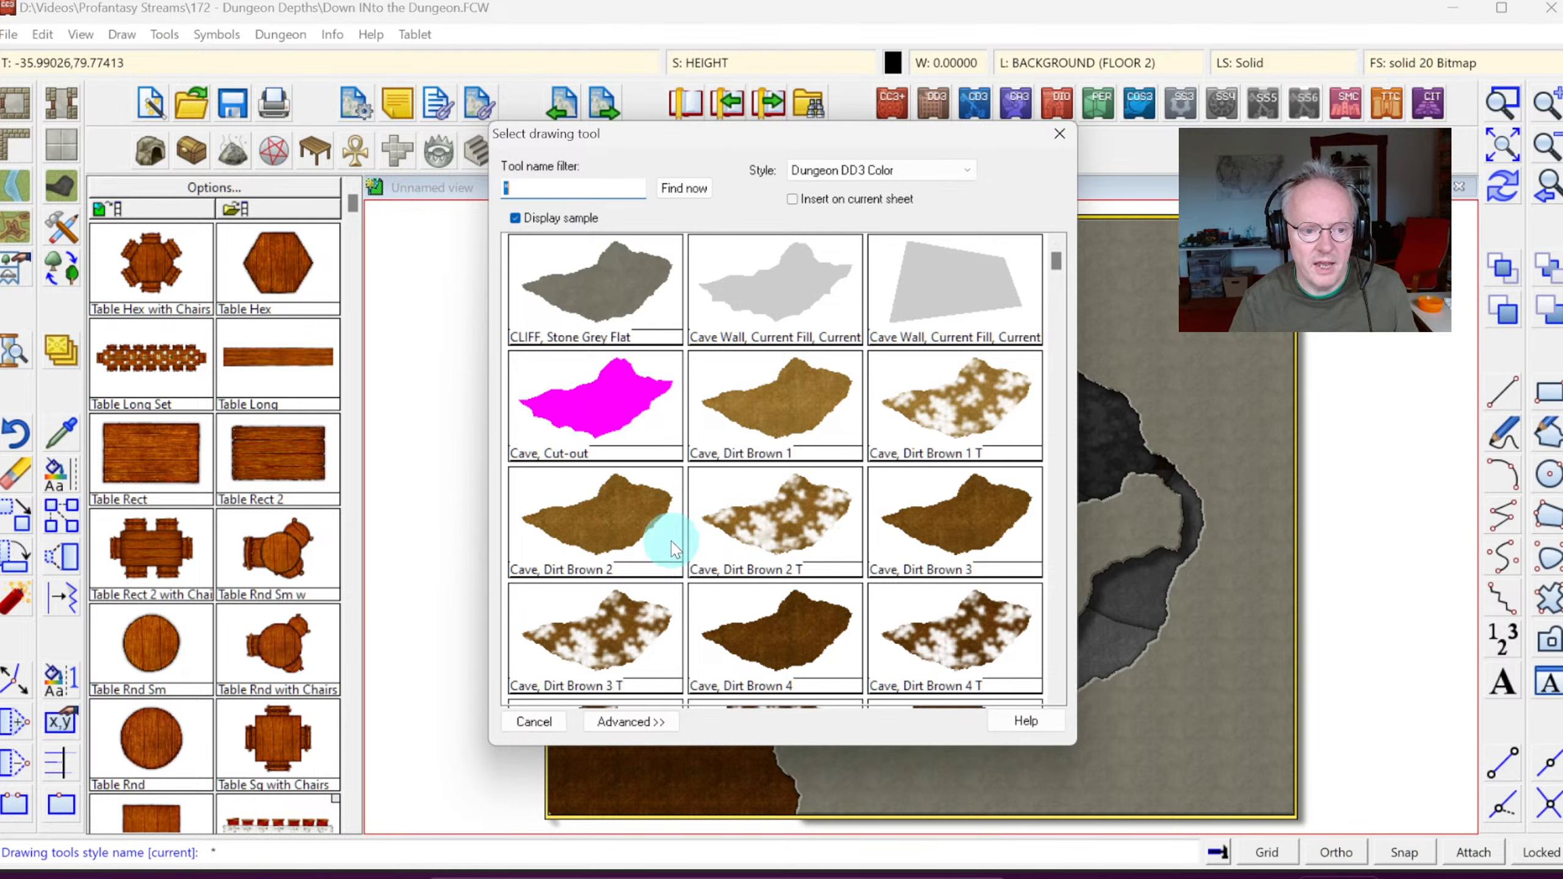
left_click(628, 719)
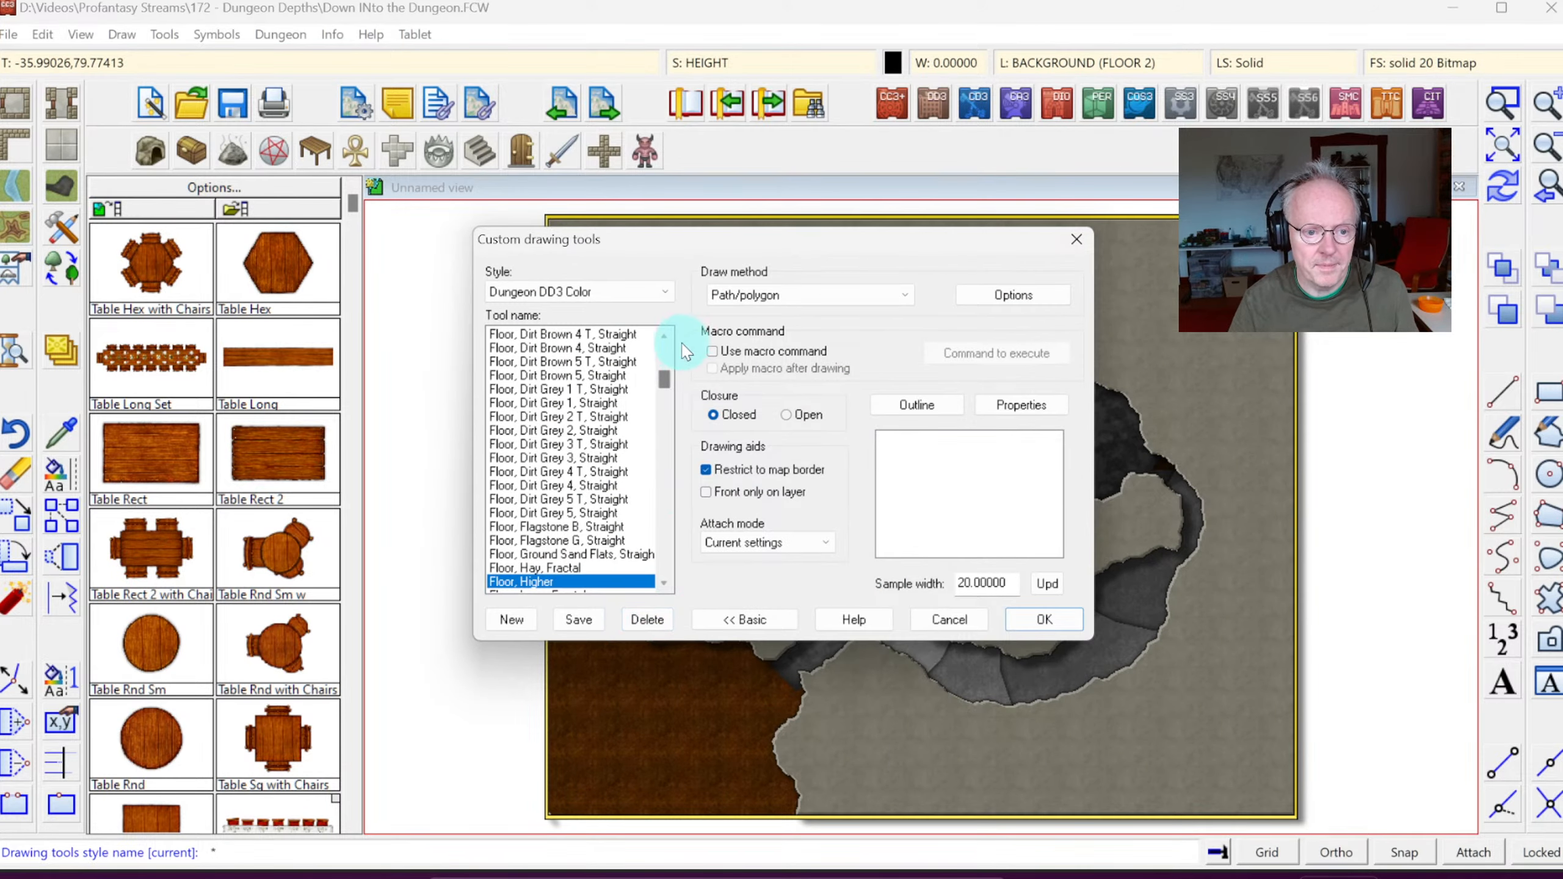
left_click_drag(667, 379, 672, 353)
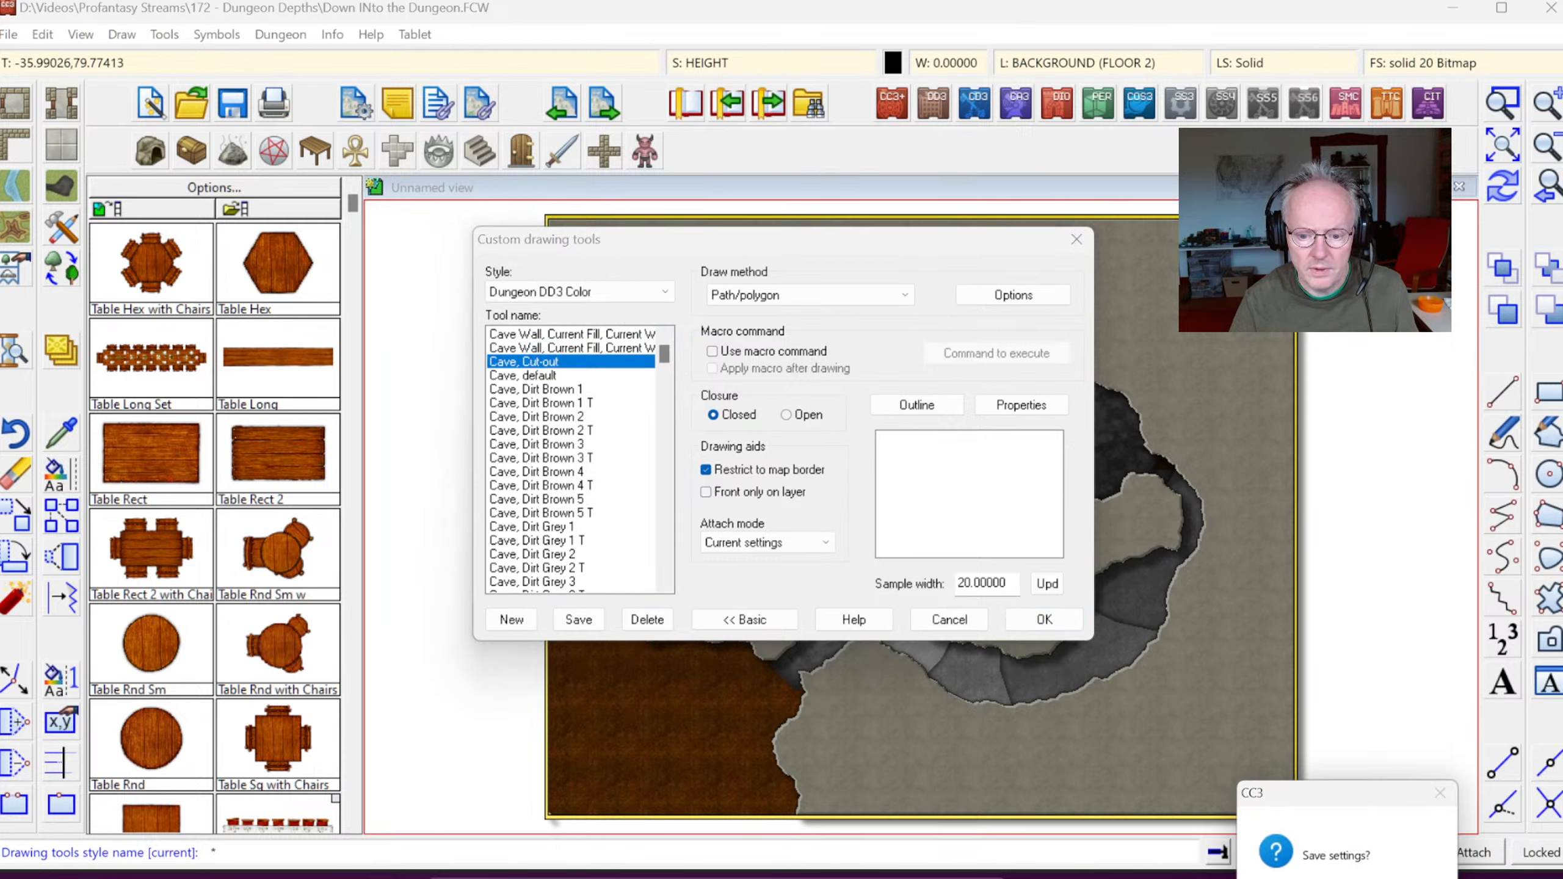
left_click(1405, 878)
left_click(511, 618)
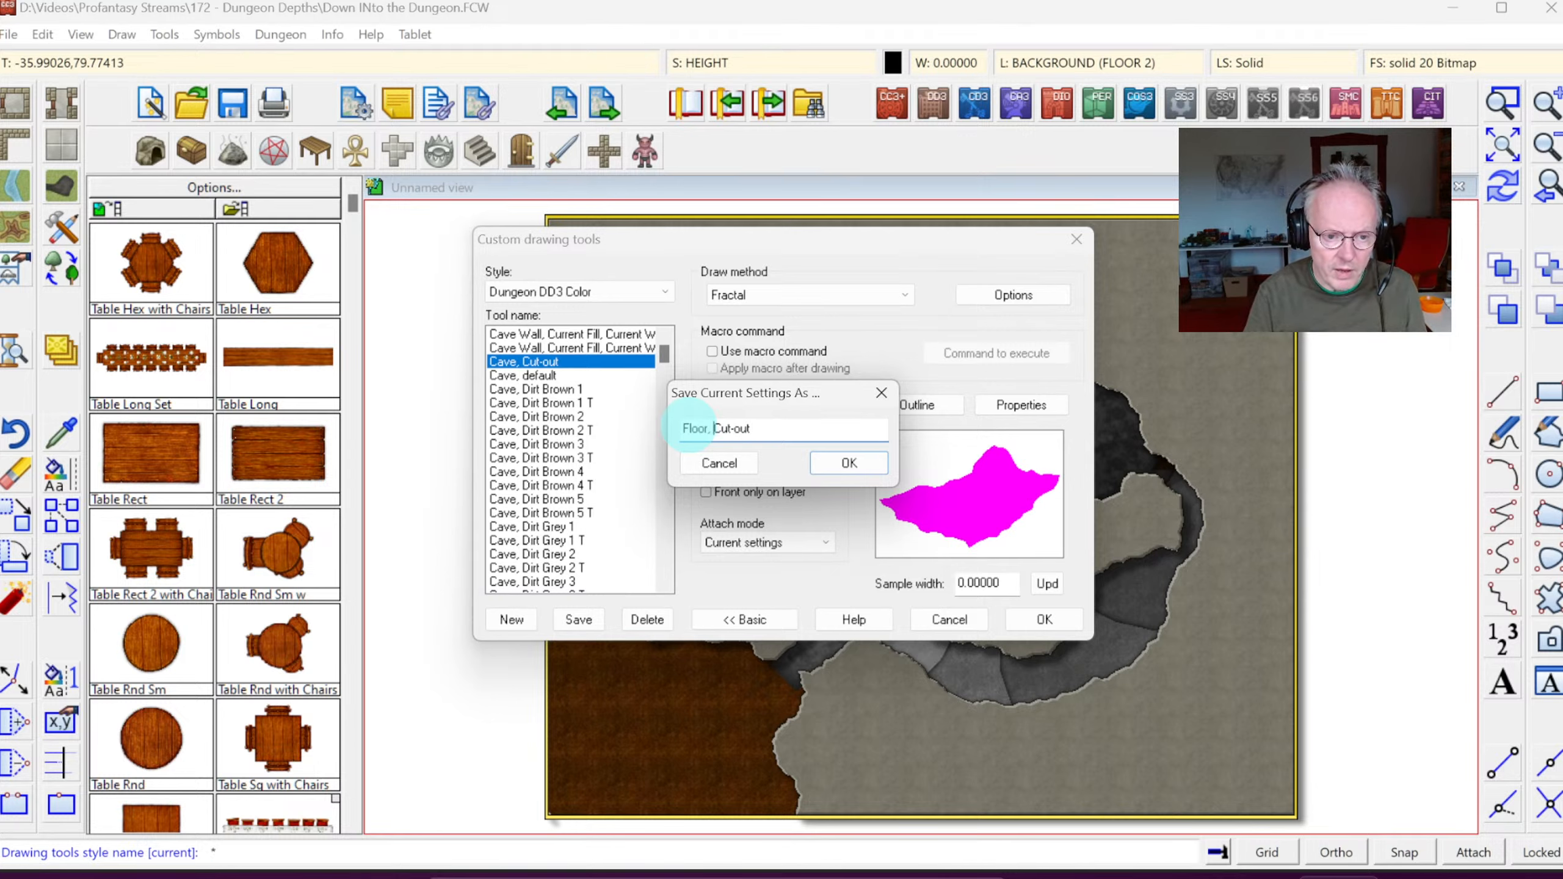
key("Return")
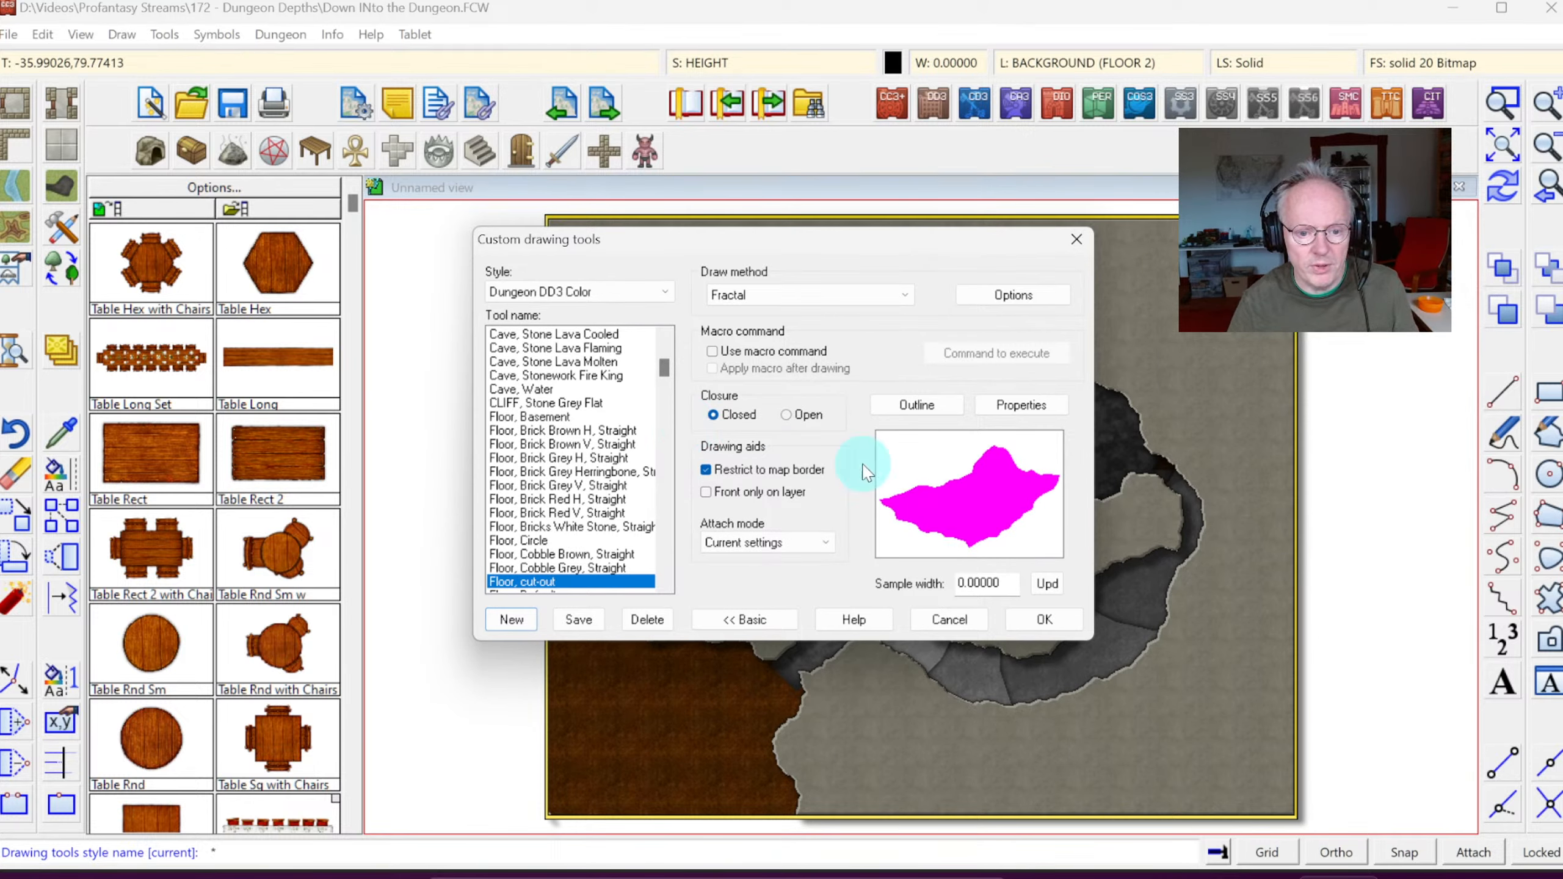
Step: Set the Floor, cut-out tool's draw method to straight Path/polygon, save it and start drawing with it
left_click(877, 296)
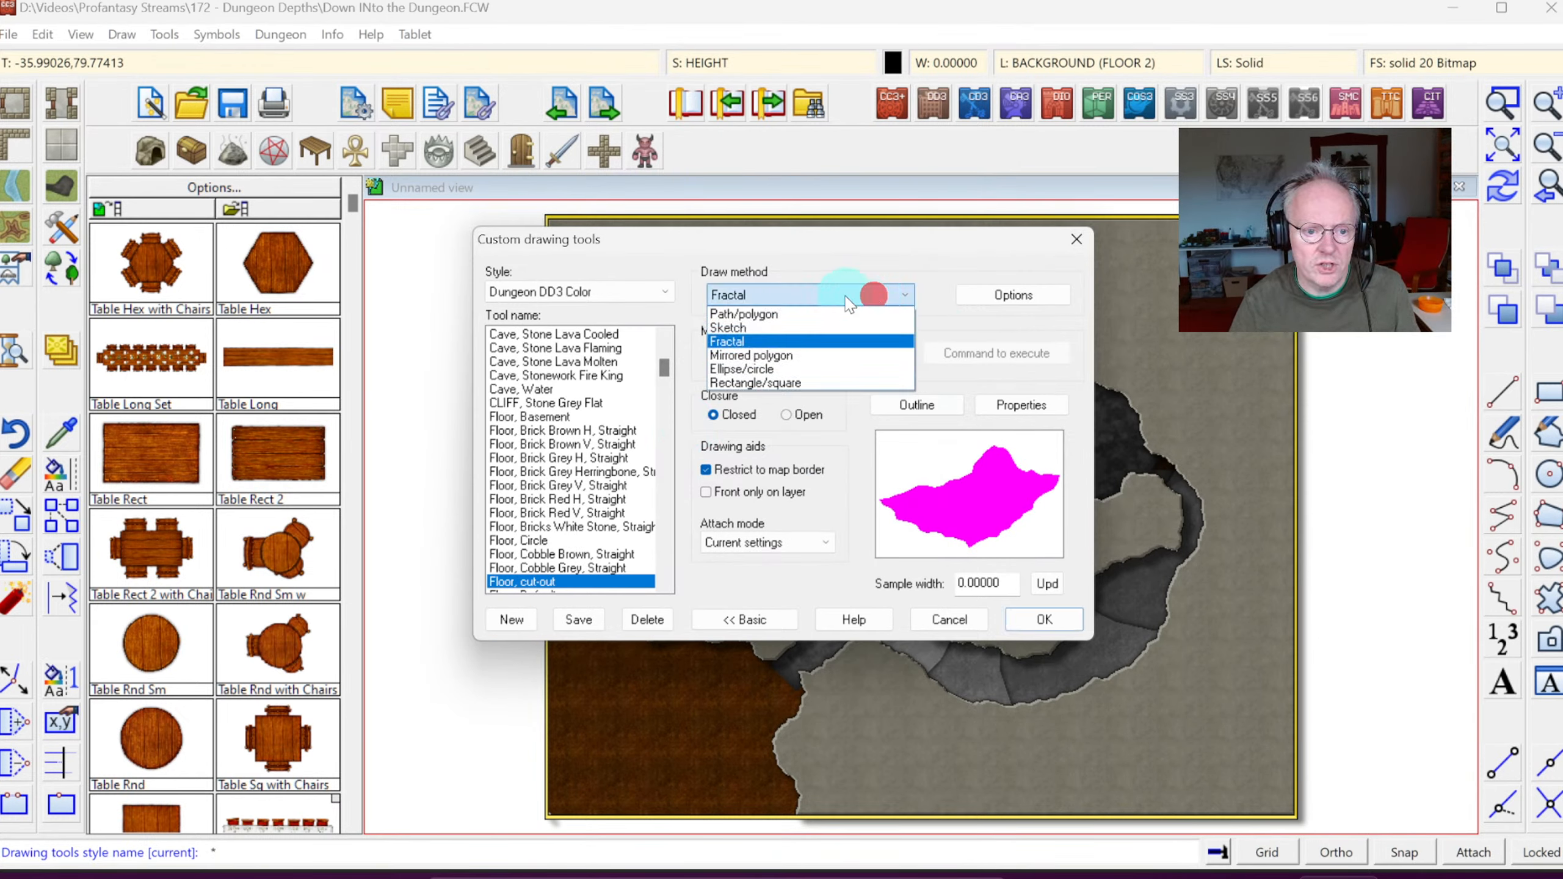
left_click(762, 315)
left_click(1009, 298)
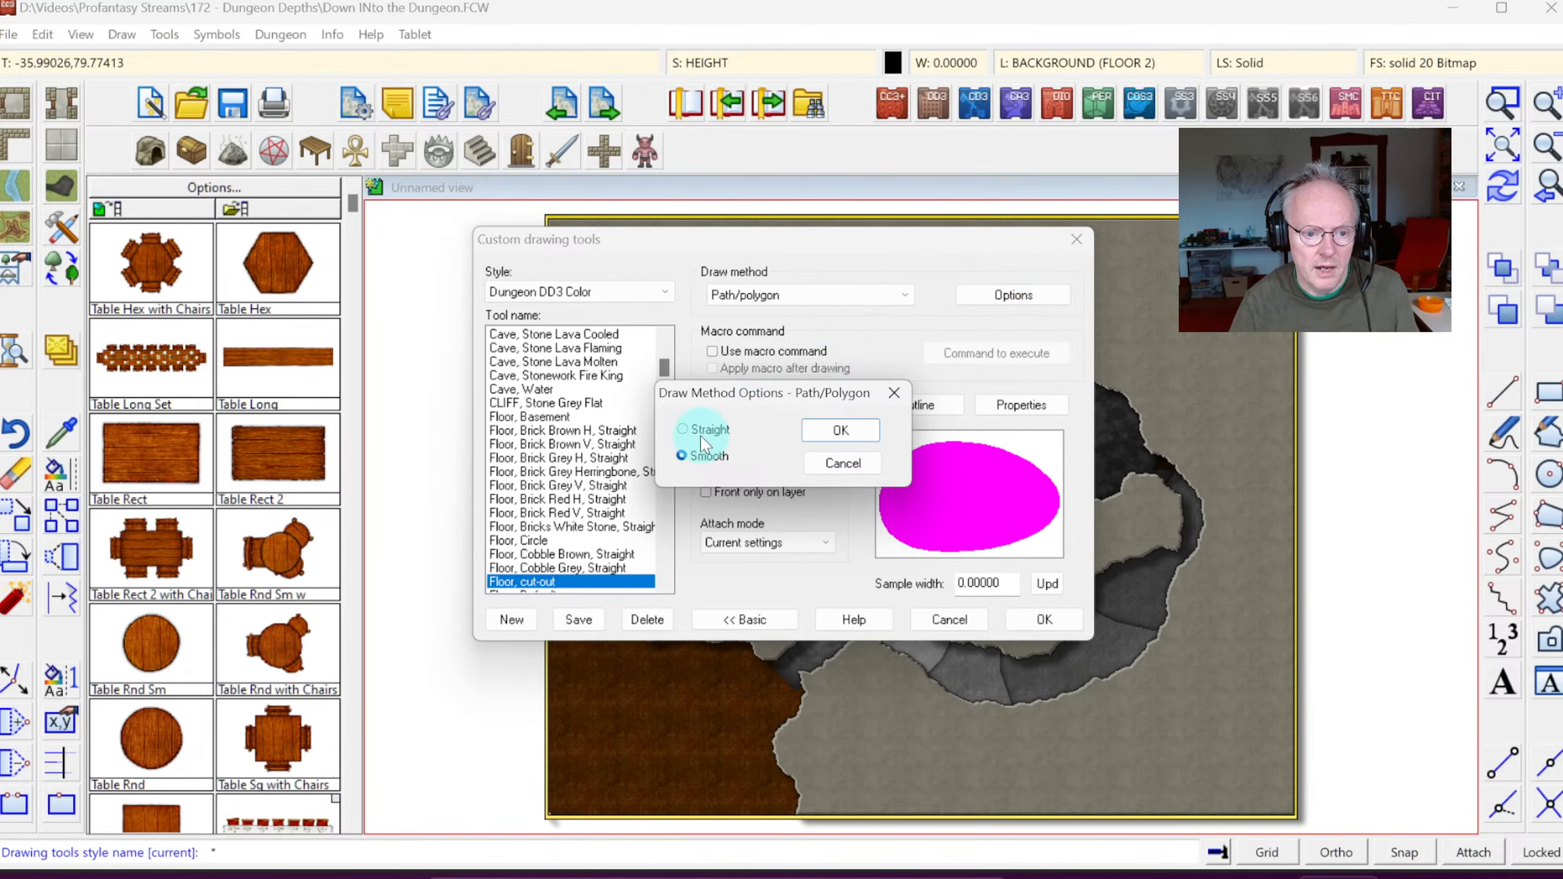
left_click(833, 431)
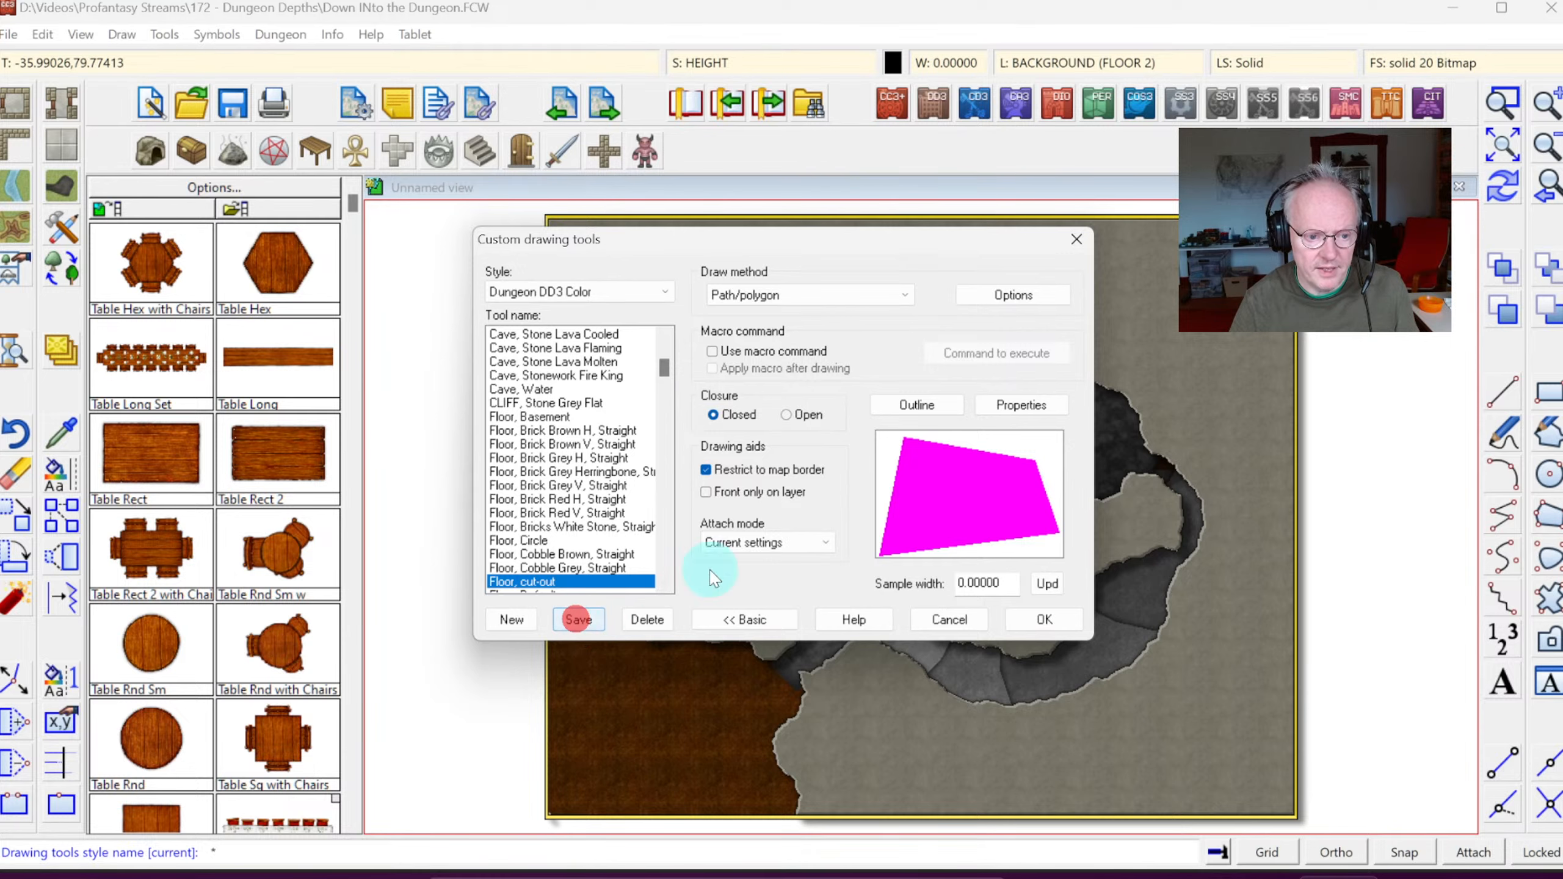
left_click(1065, 626)
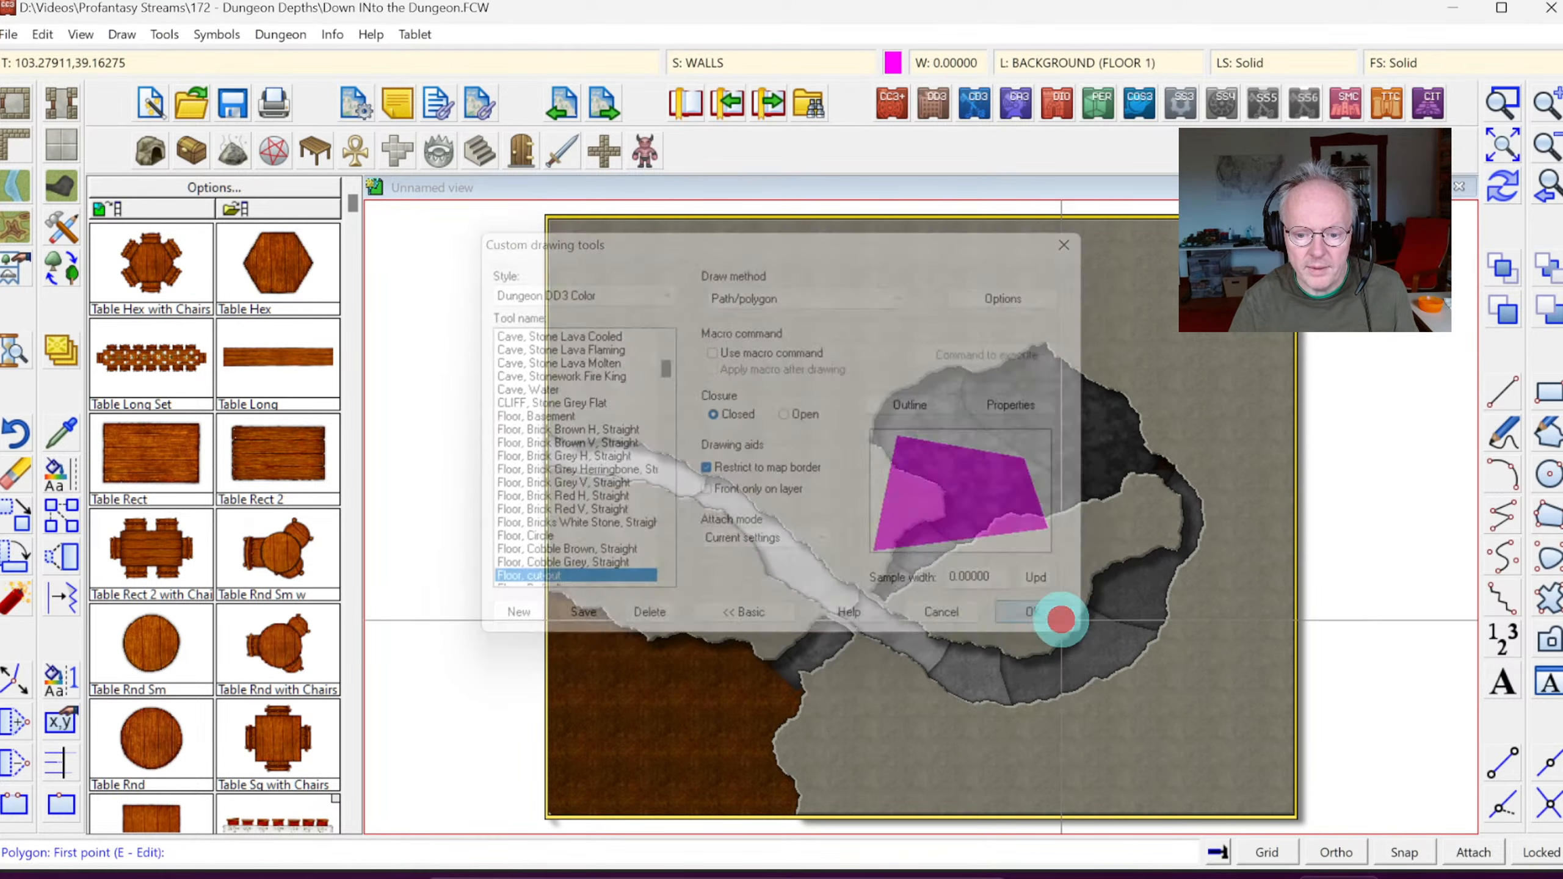
Step: With snap on, cut out a T-shaped corridor north of the dark cave: crossbar from 70,105 to 125,110, stem 5 wide down to 95,90
left_click(1377, 853)
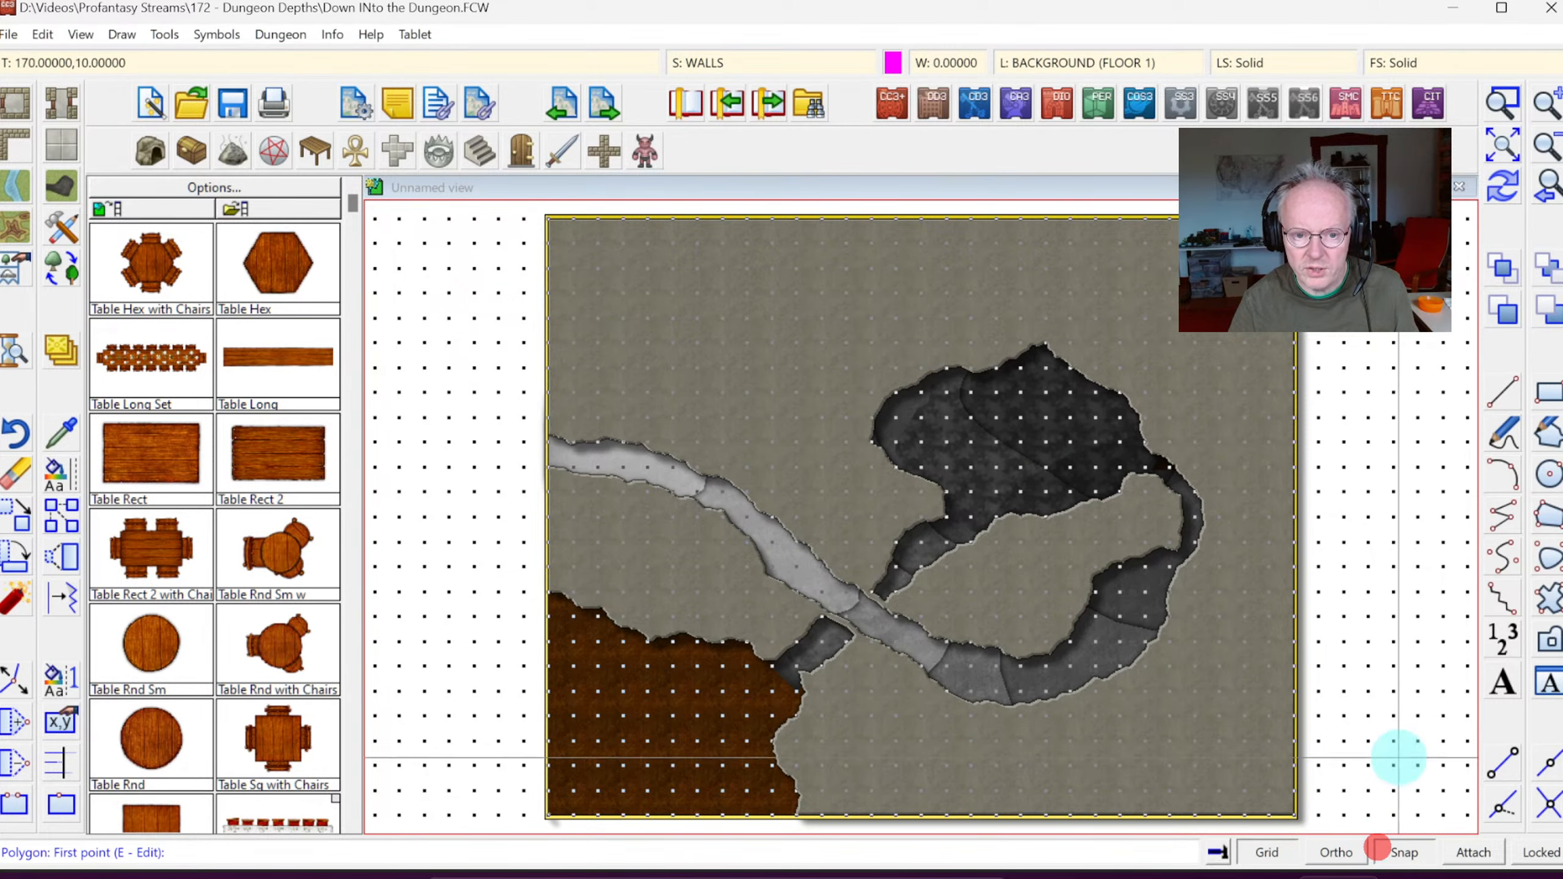
left_click(1502, 98)
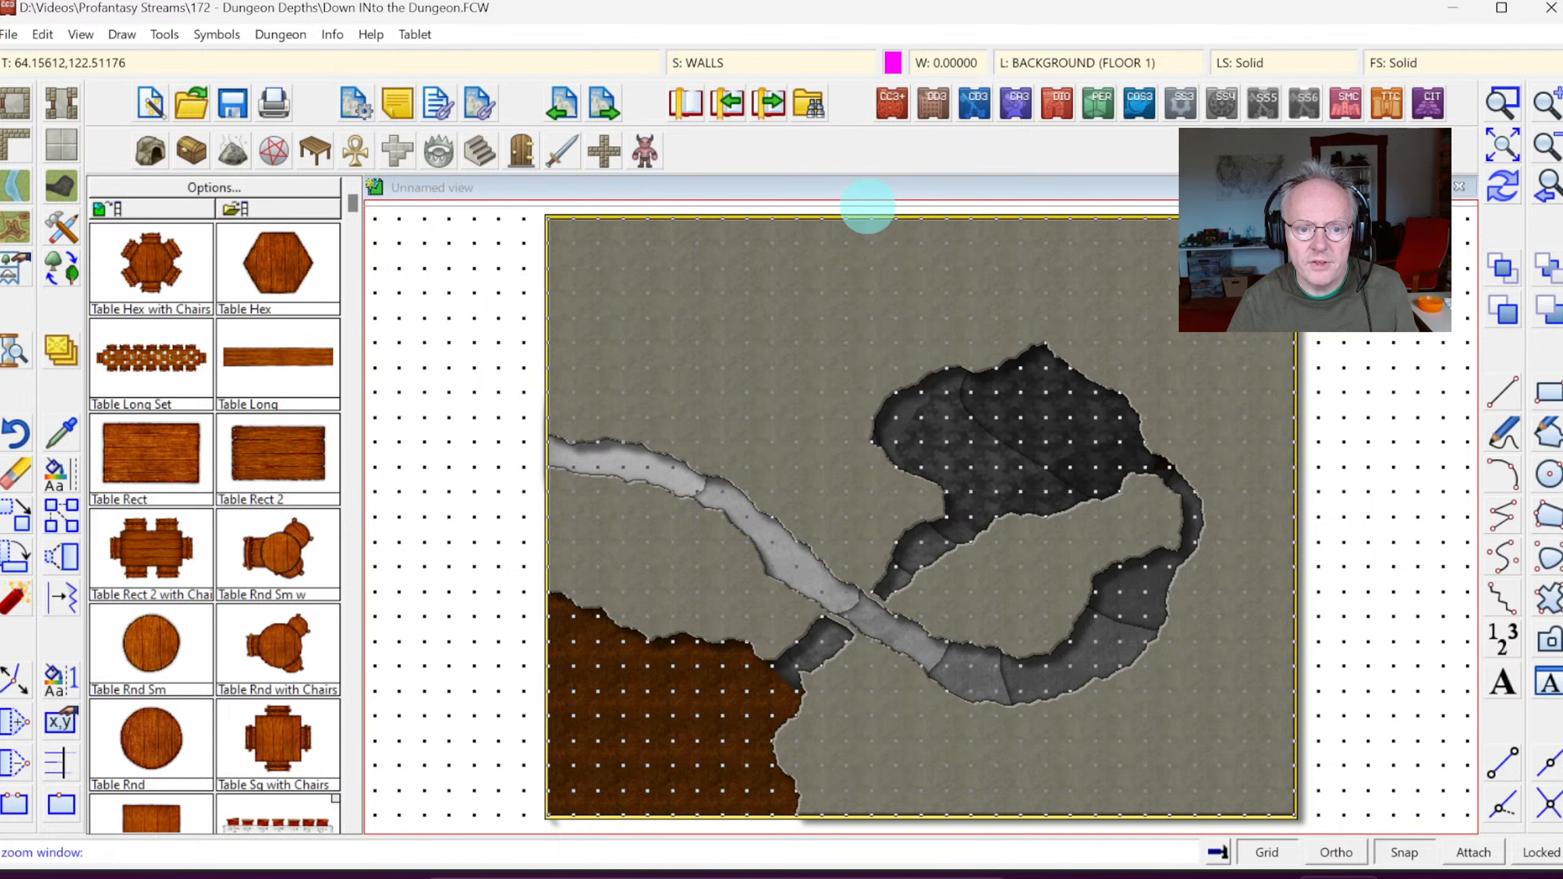
left_click(867, 207)
left_click(1174, 421)
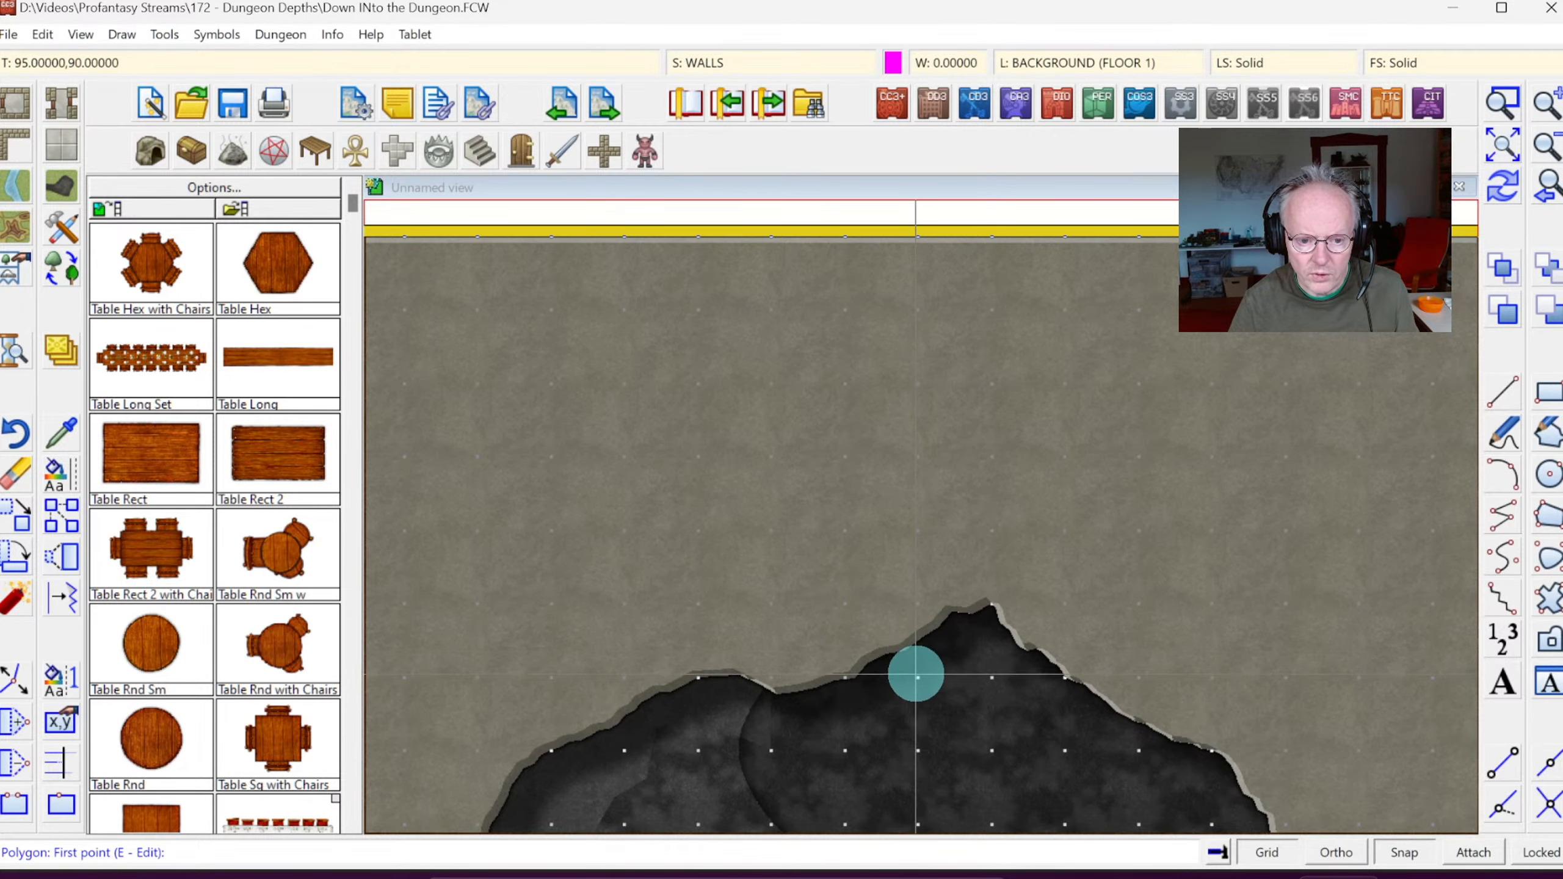
left_click(918, 676)
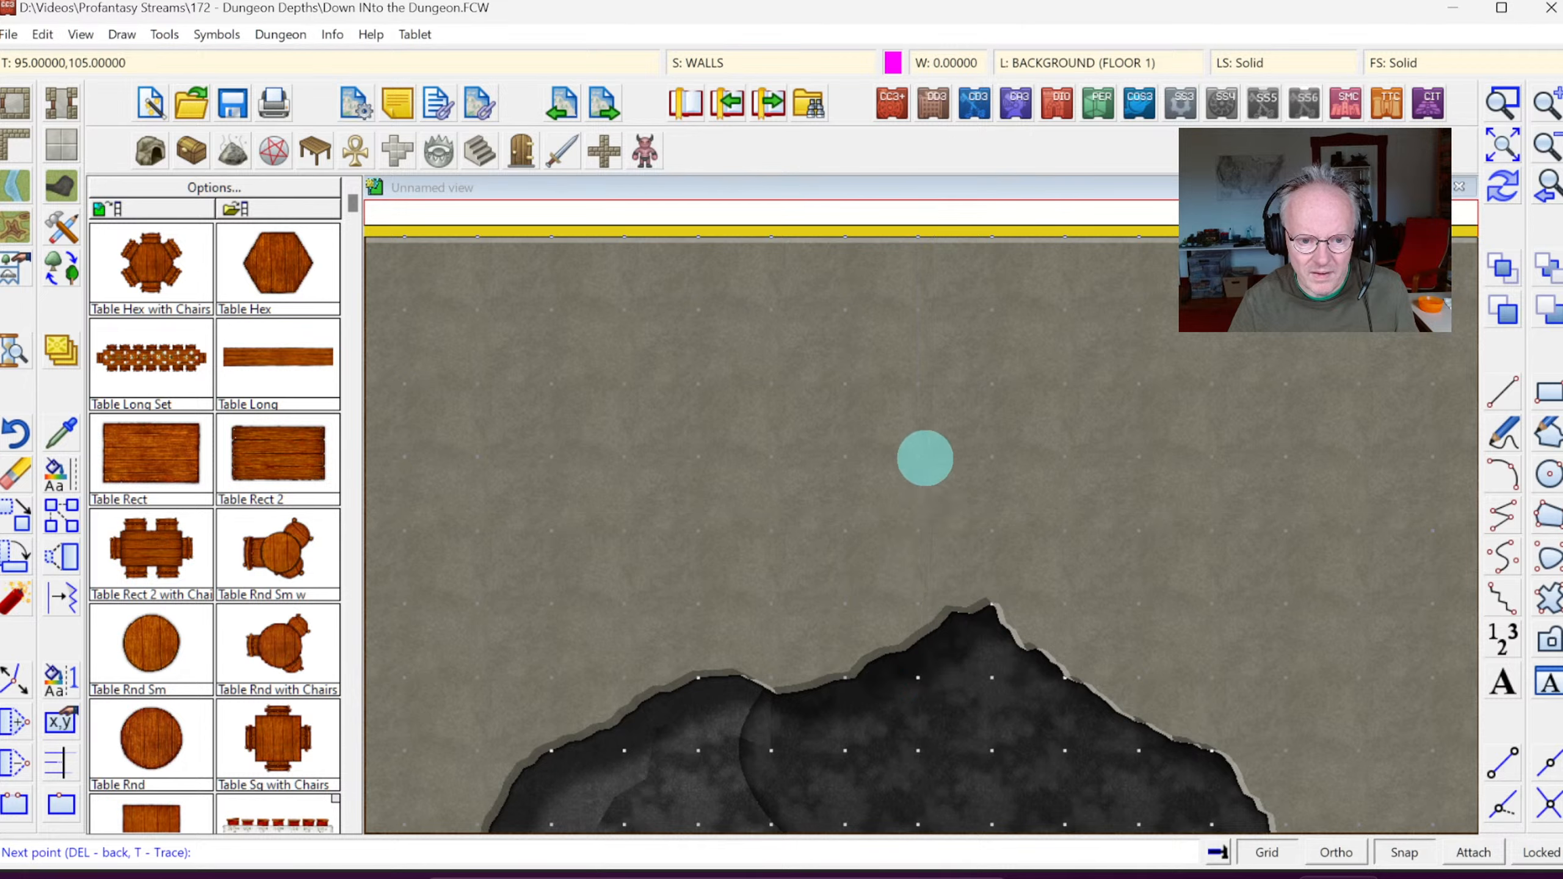
left_click(925, 458)
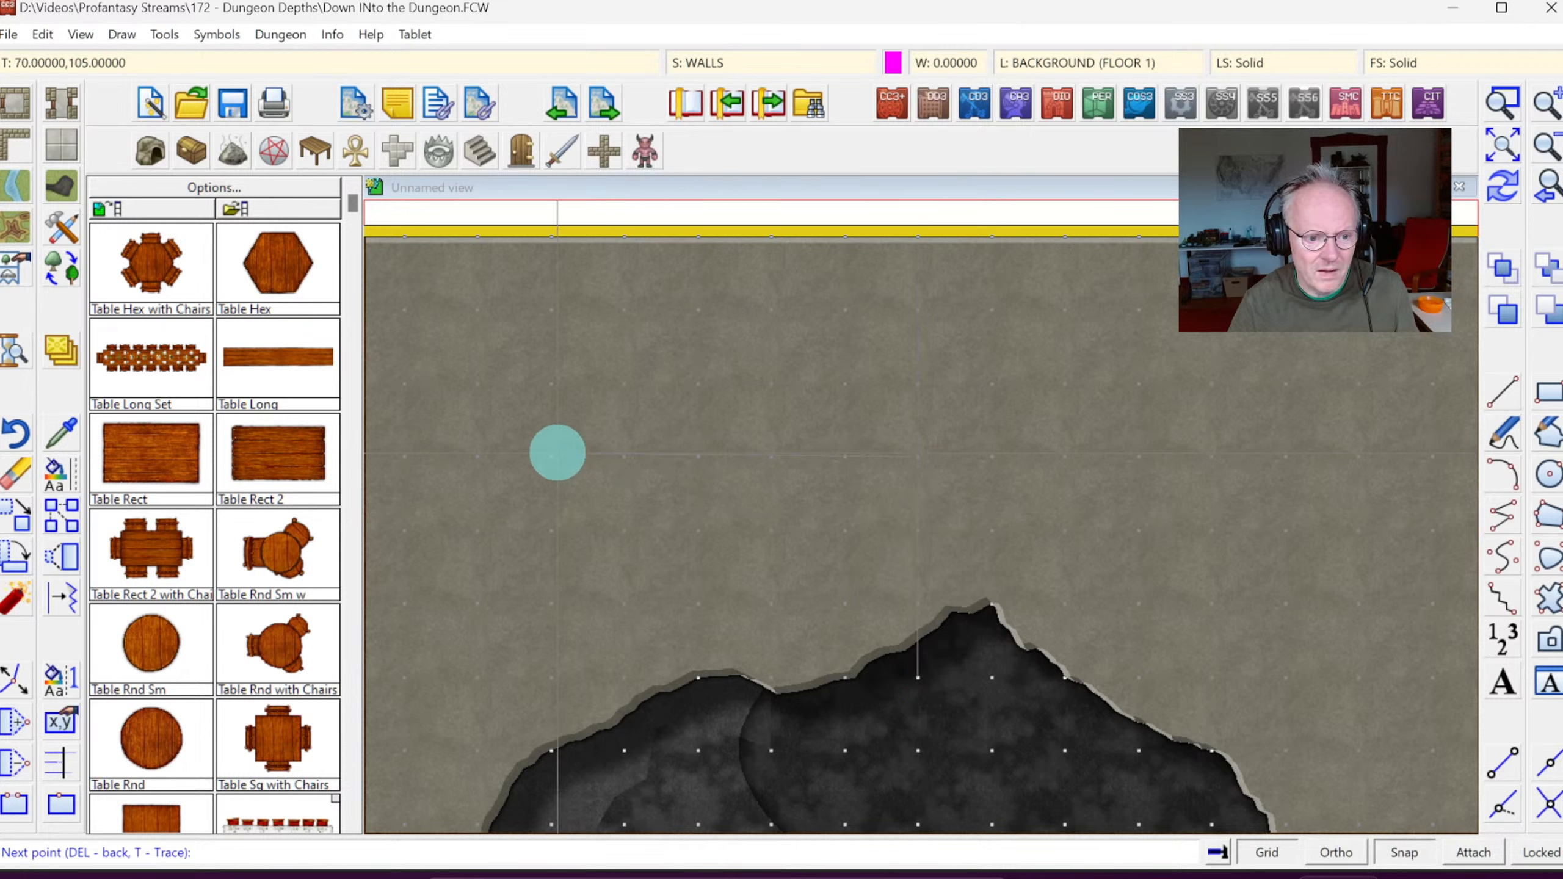
left_click(554, 454)
left_click(557, 379)
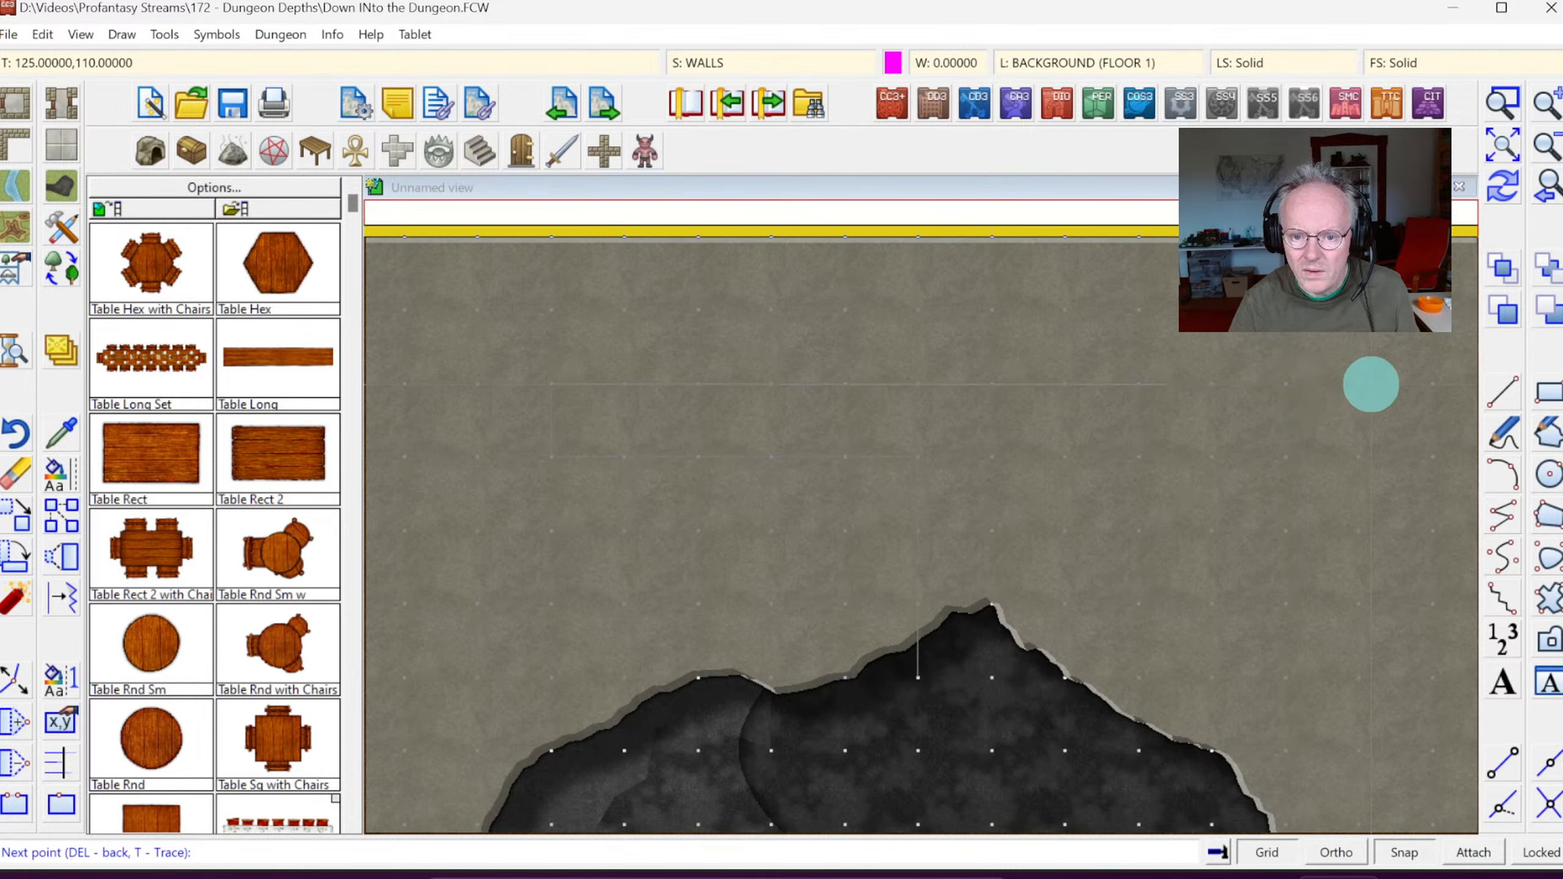
left_click(1370, 384)
left_click(1360, 458)
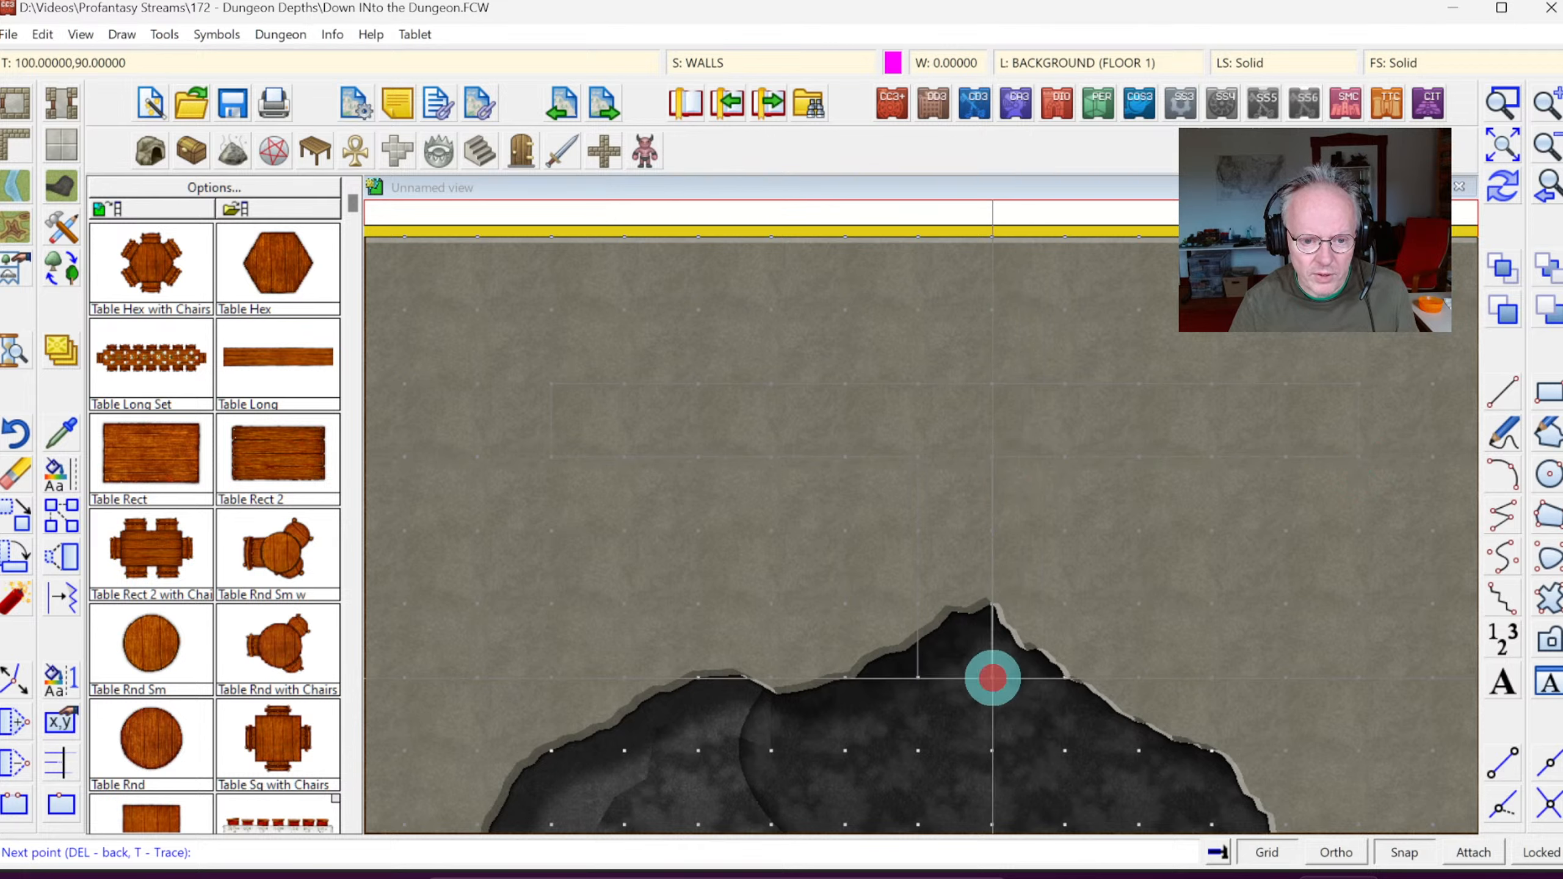
right_click(992, 678)
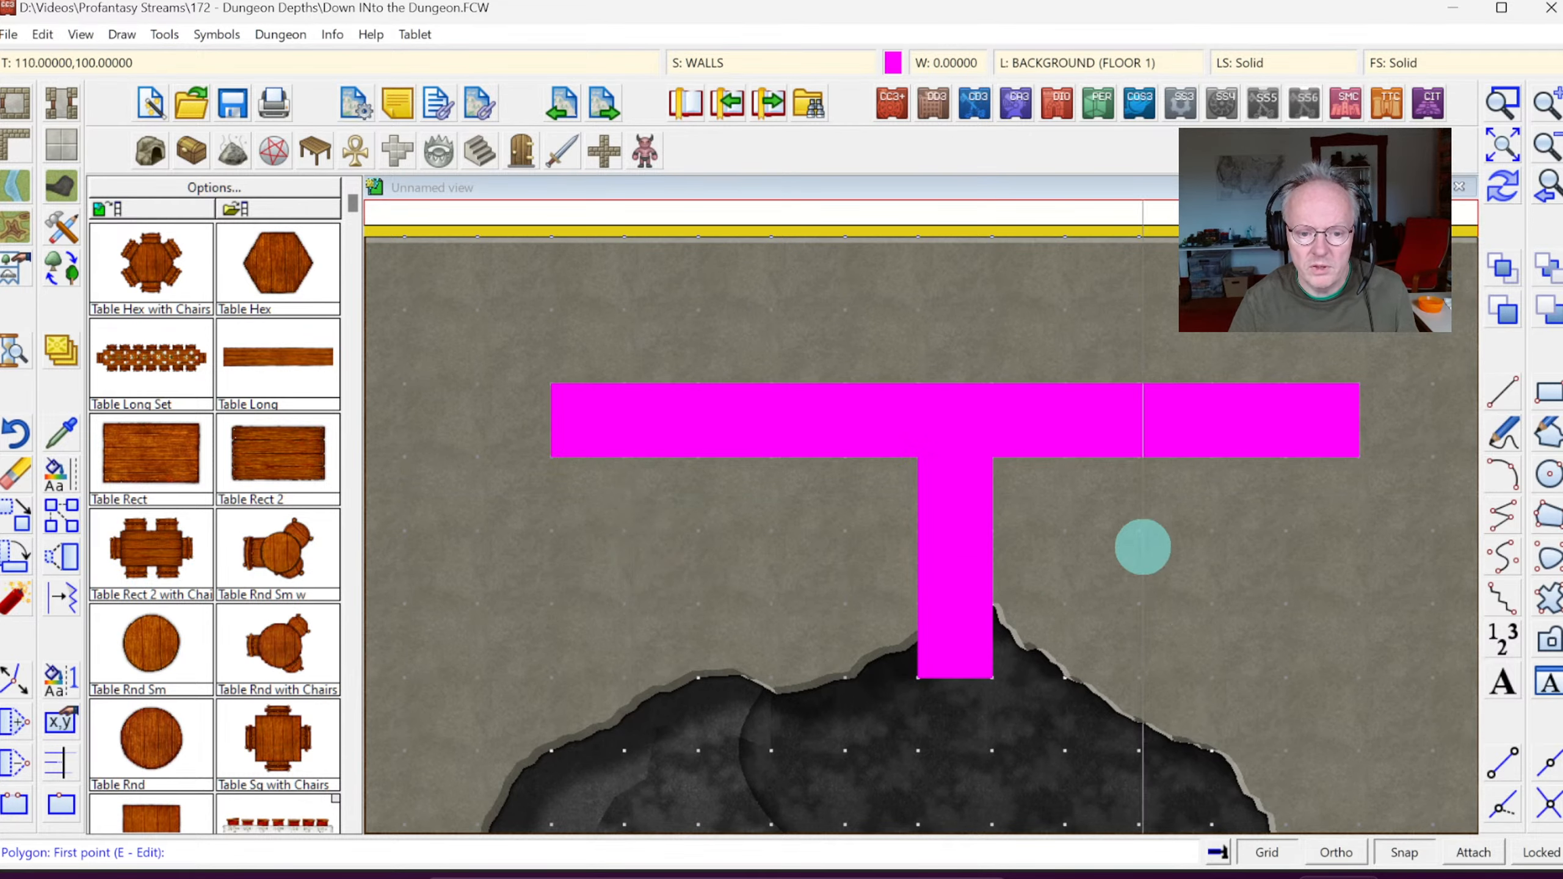
left_click(1504, 189)
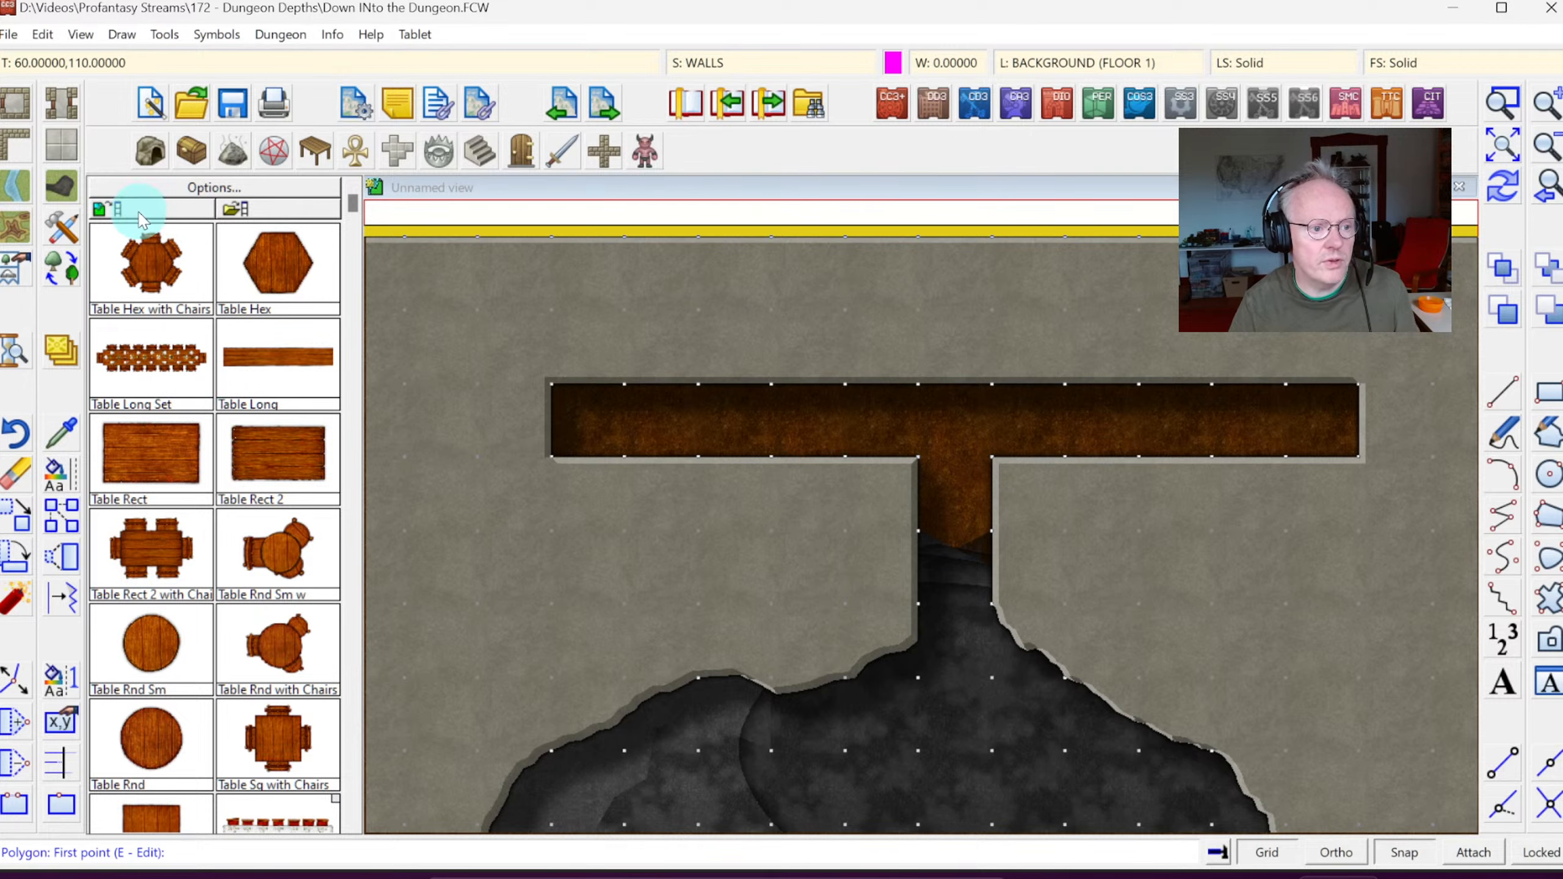
Step: Draw a Wall, Stone segment across the corridor's stem from 95,100 to 100,100
right_click(13, 151)
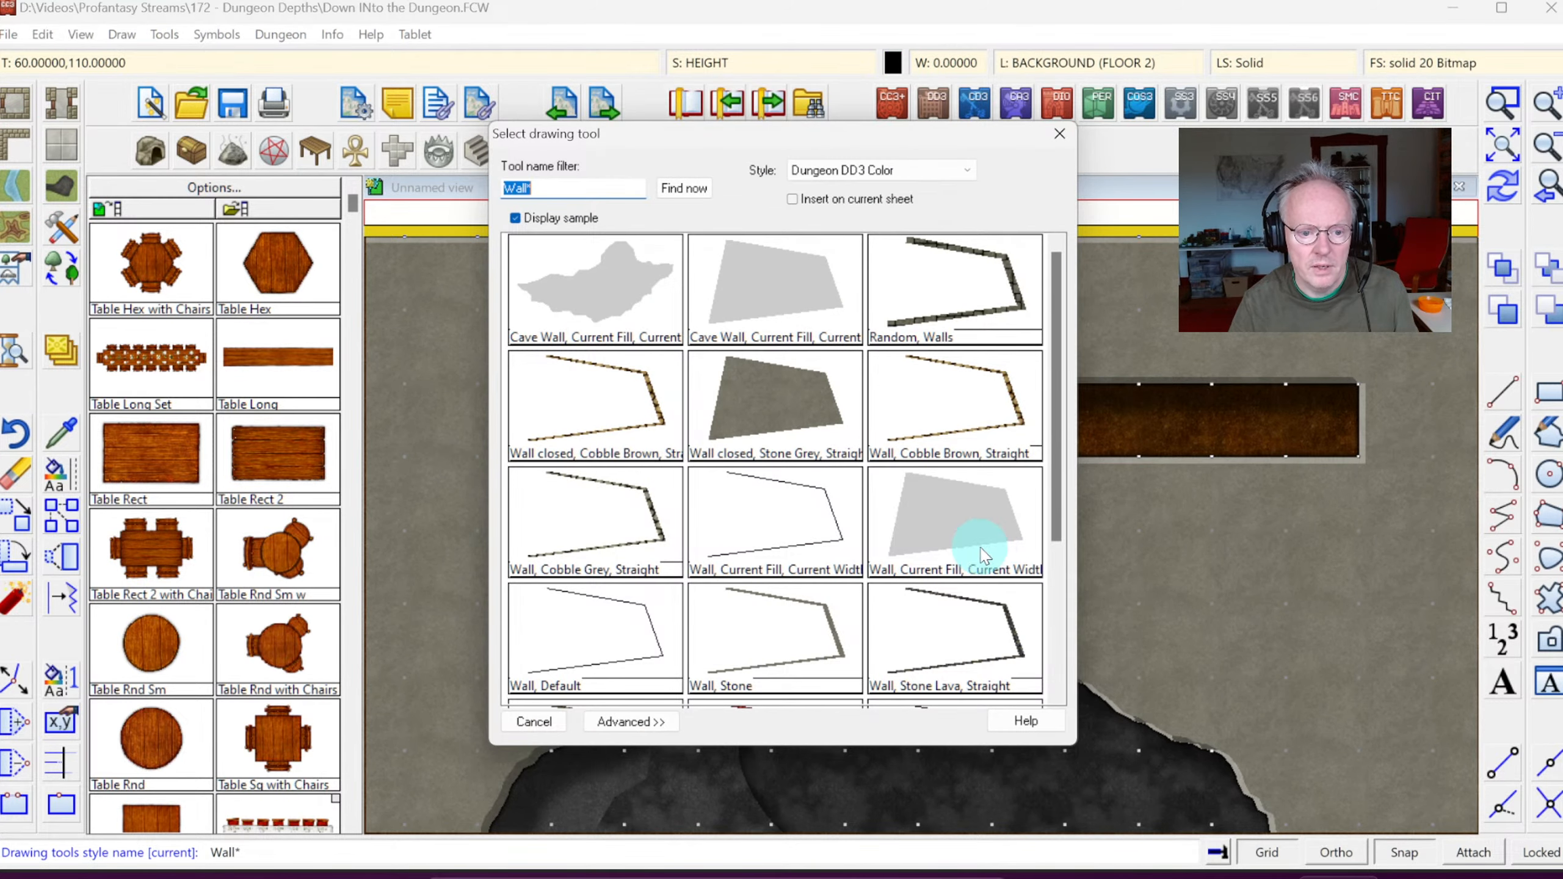
left_click(824, 619)
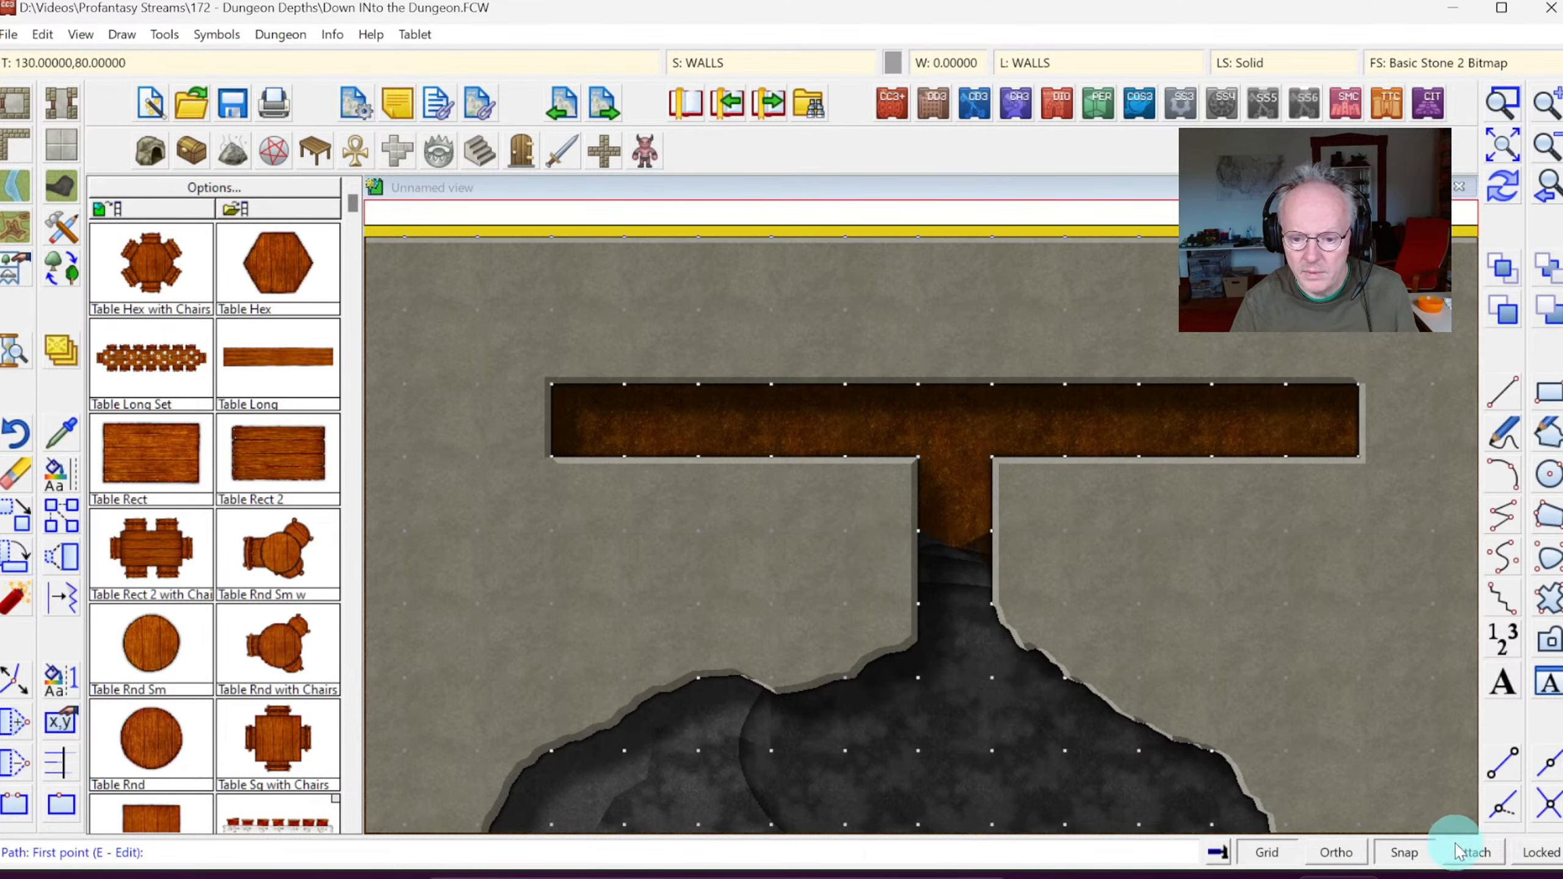
left_click(918, 531)
left_click(993, 530)
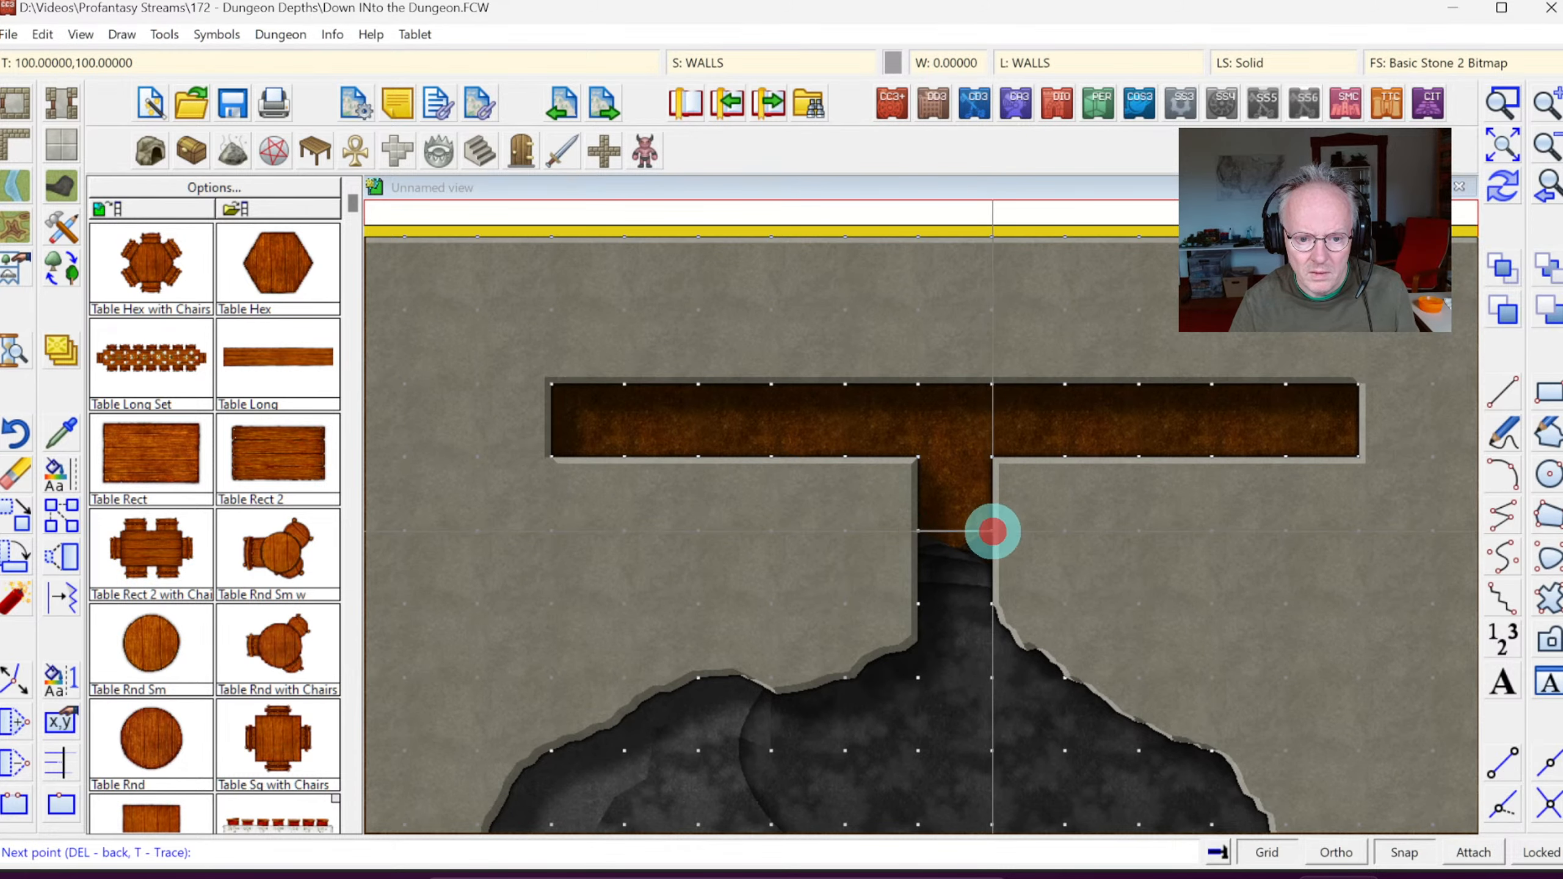
right_click(1023, 537)
left_click(1516, 199)
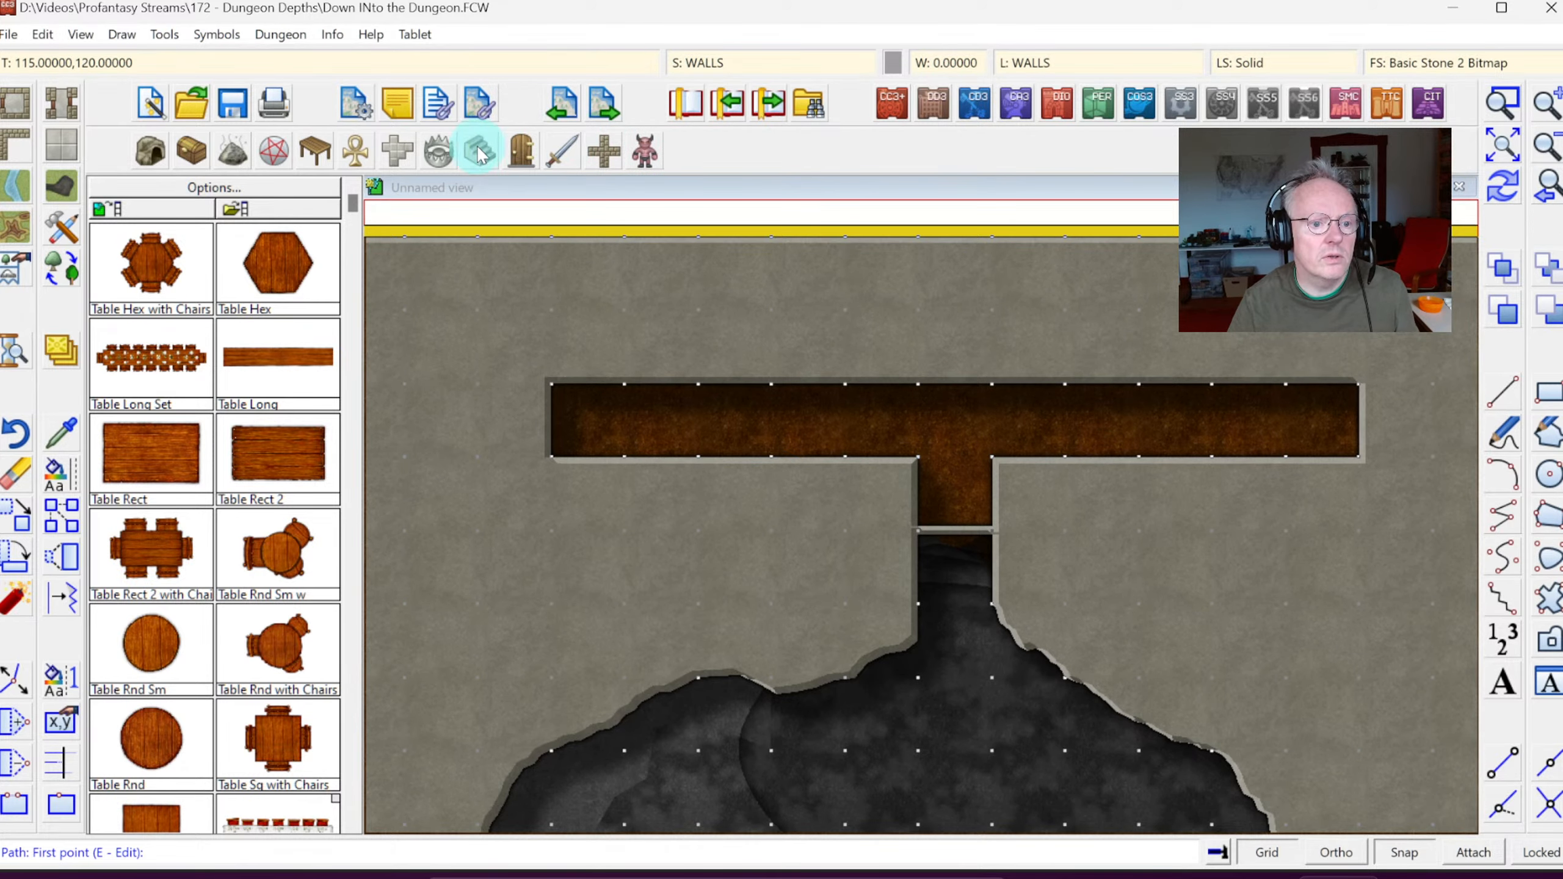
Step: Load the wall feature symbols and try to place a Door Wood symbol in the stem's stone wall
left_click(562, 153)
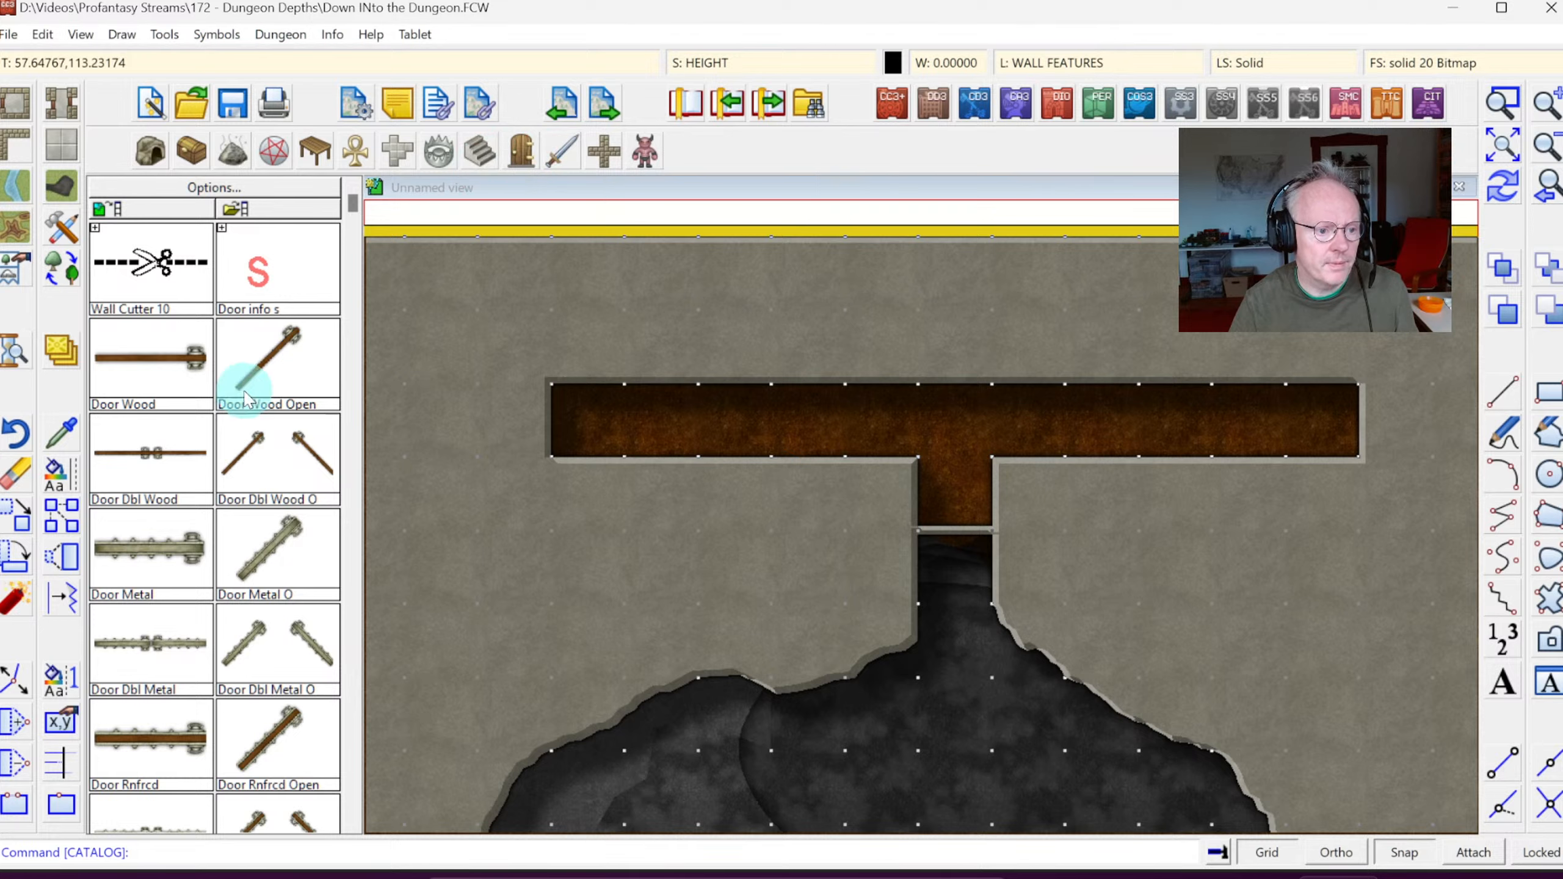
left_click(174, 368)
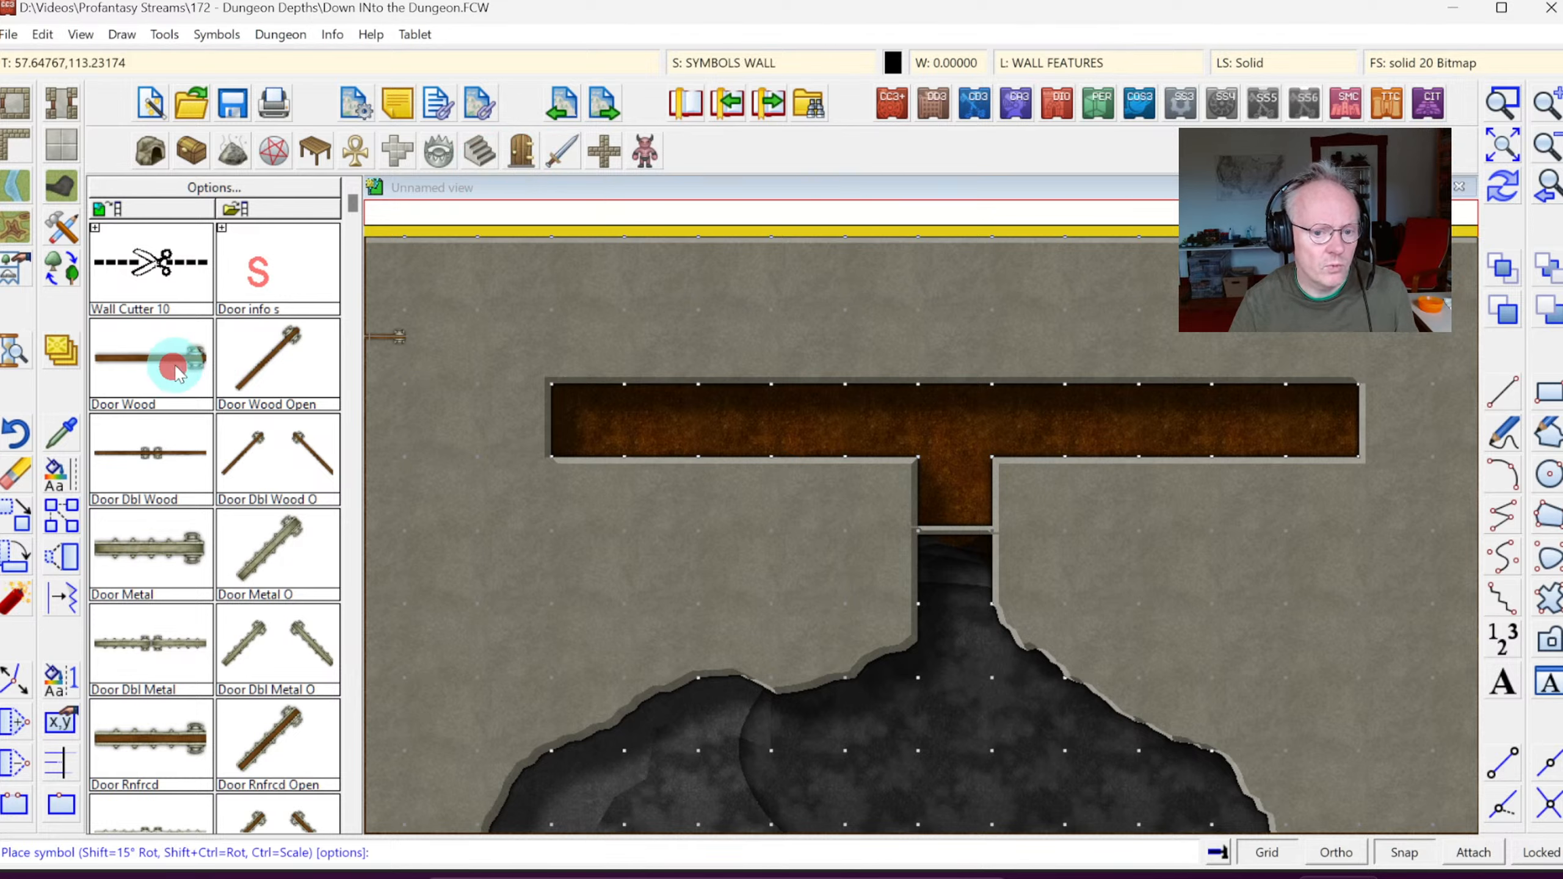
left_click(957, 531)
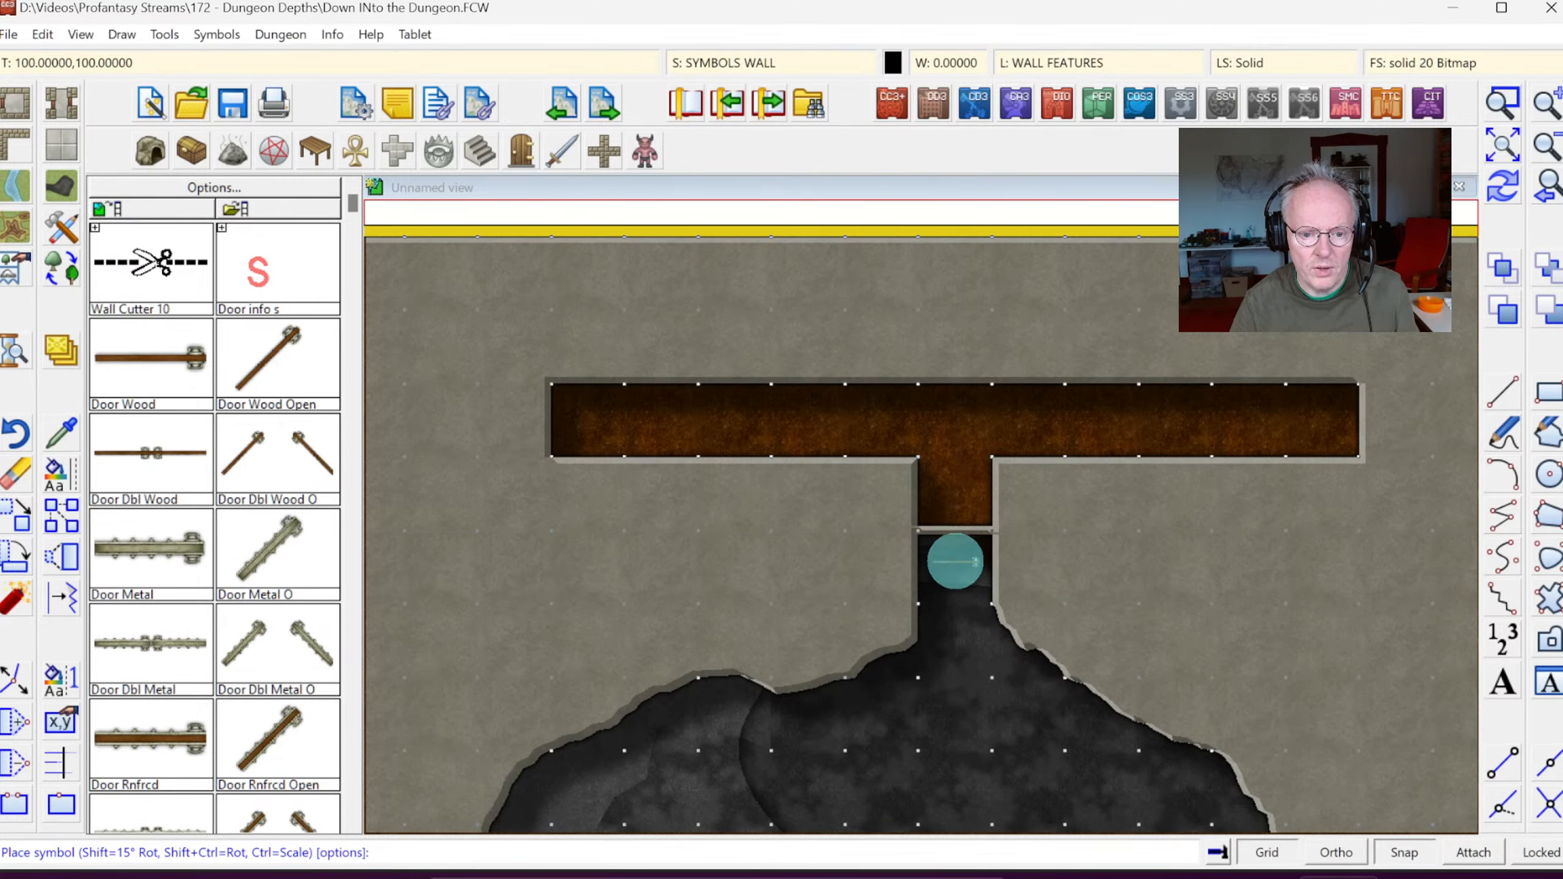
left_click(954, 530)
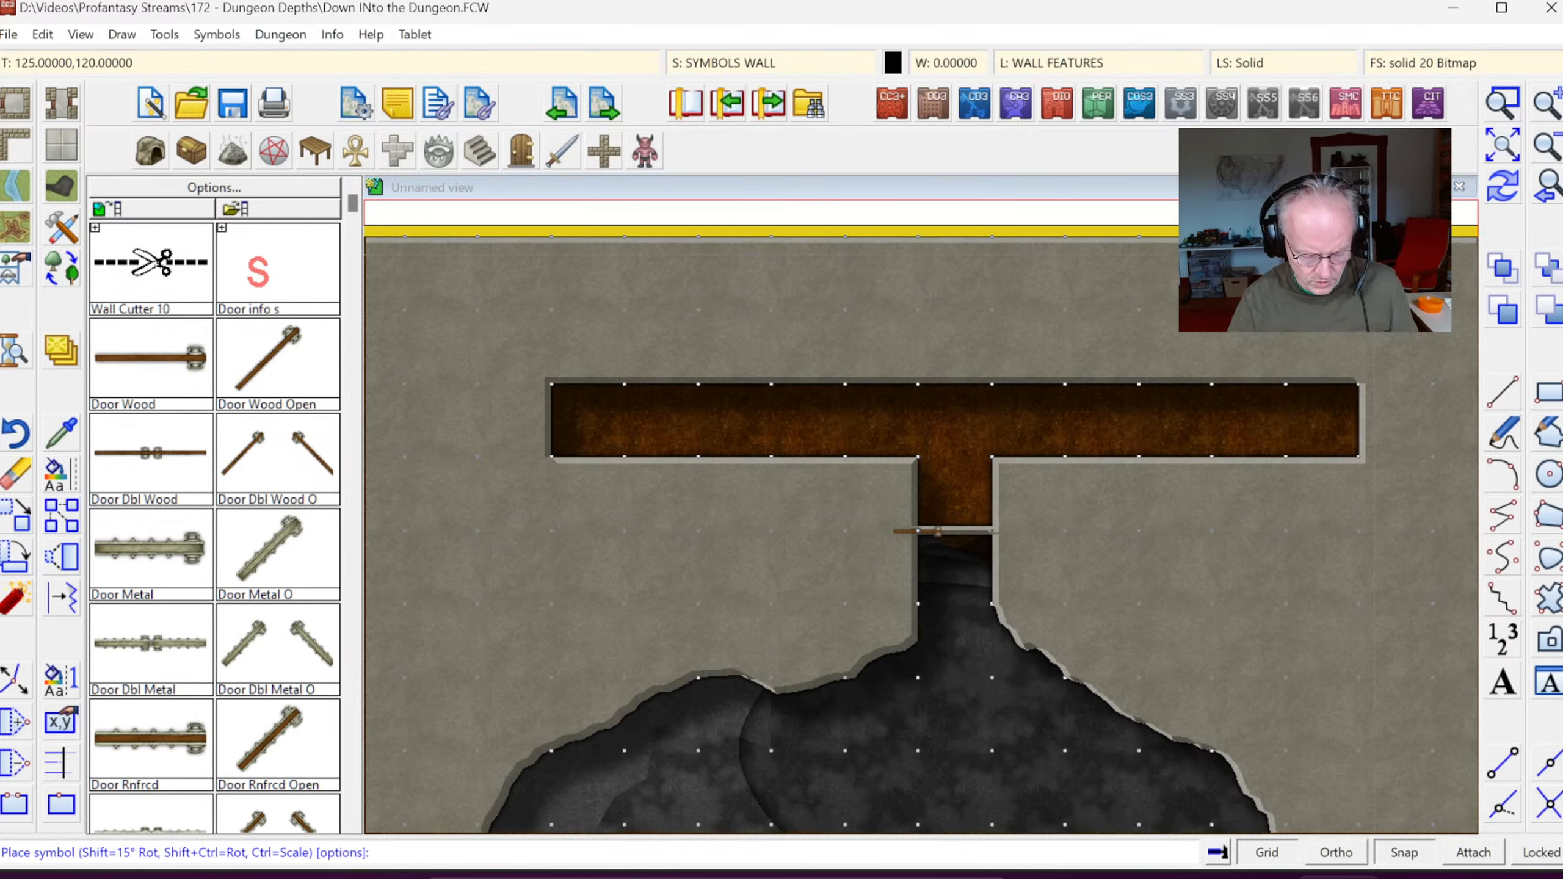
key("Escape")
Step: Set the grid system to 5' Grid, 5 Snap for finer placement at the stem's wall
left_click(1502, 106)
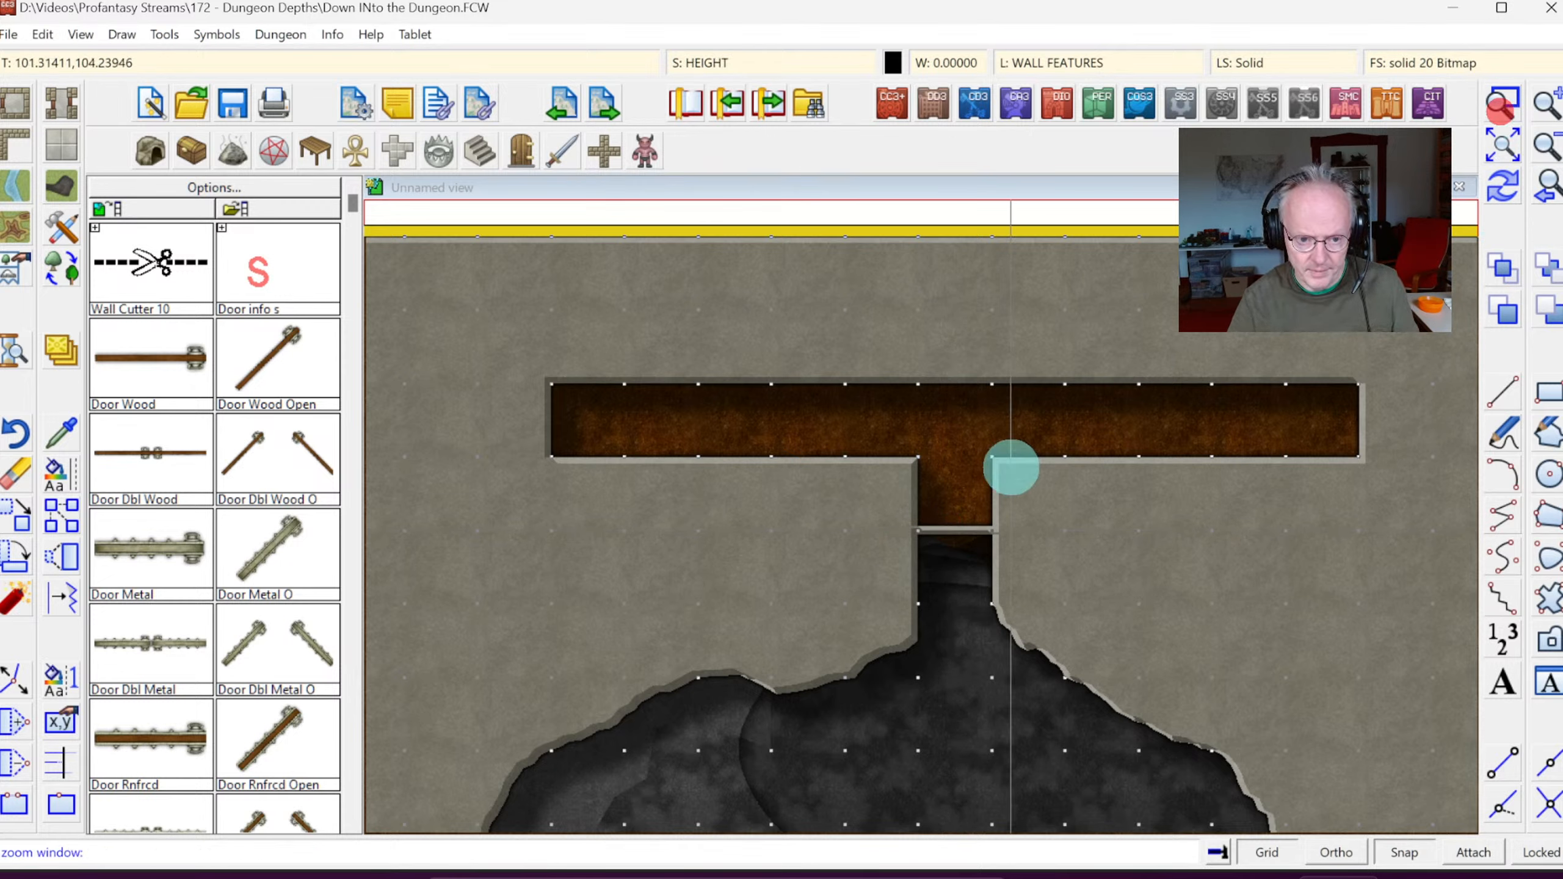
left_click(865, 471)
left_click(1044, 596)
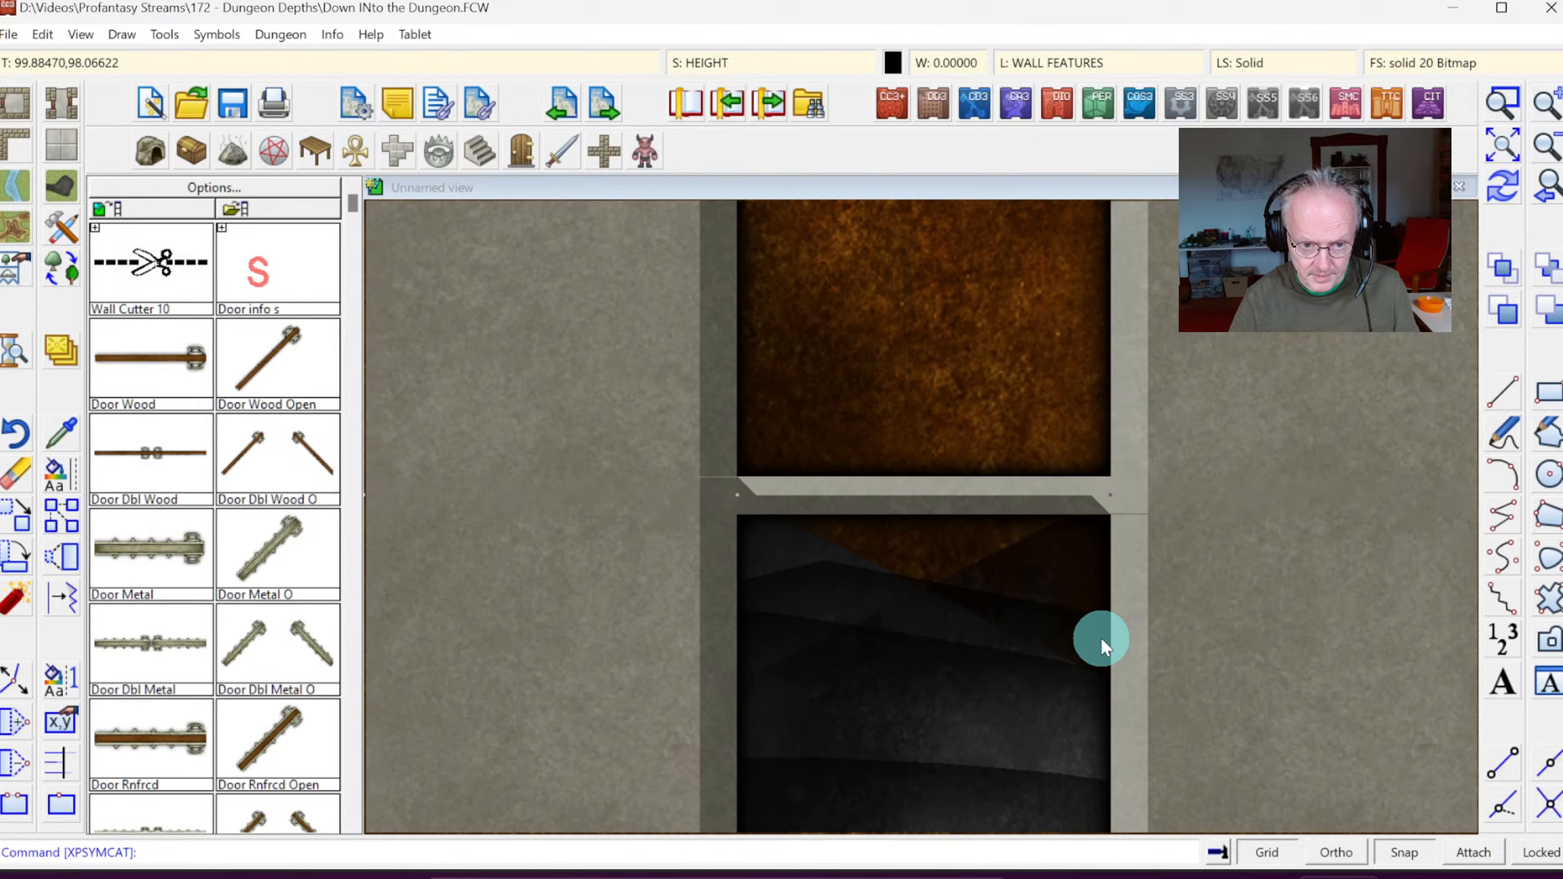
left_click(1274, 854)
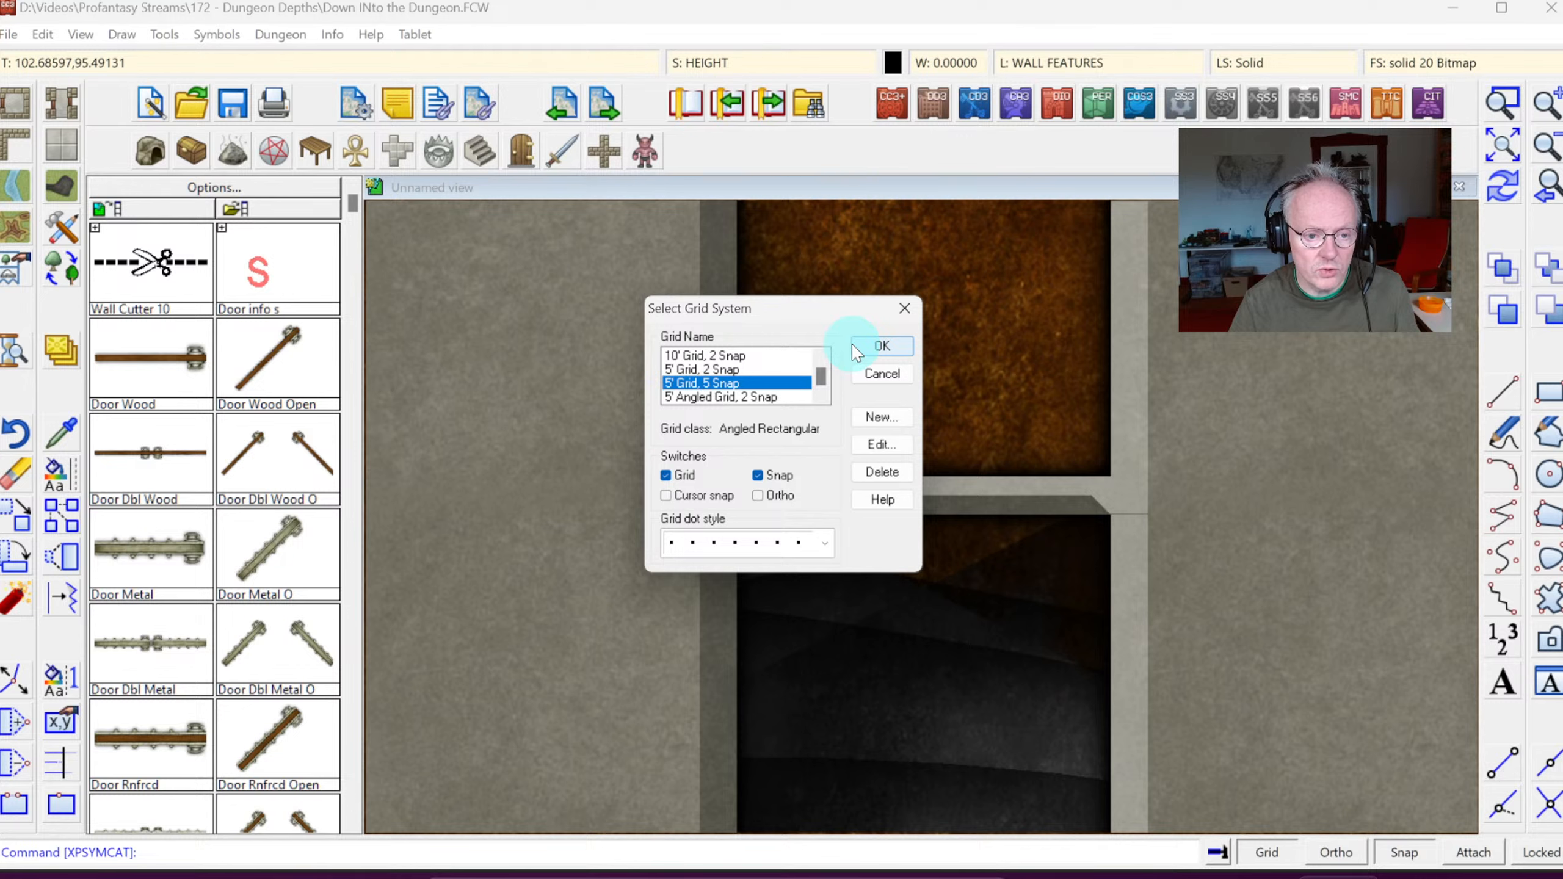
left_click(881, 356)
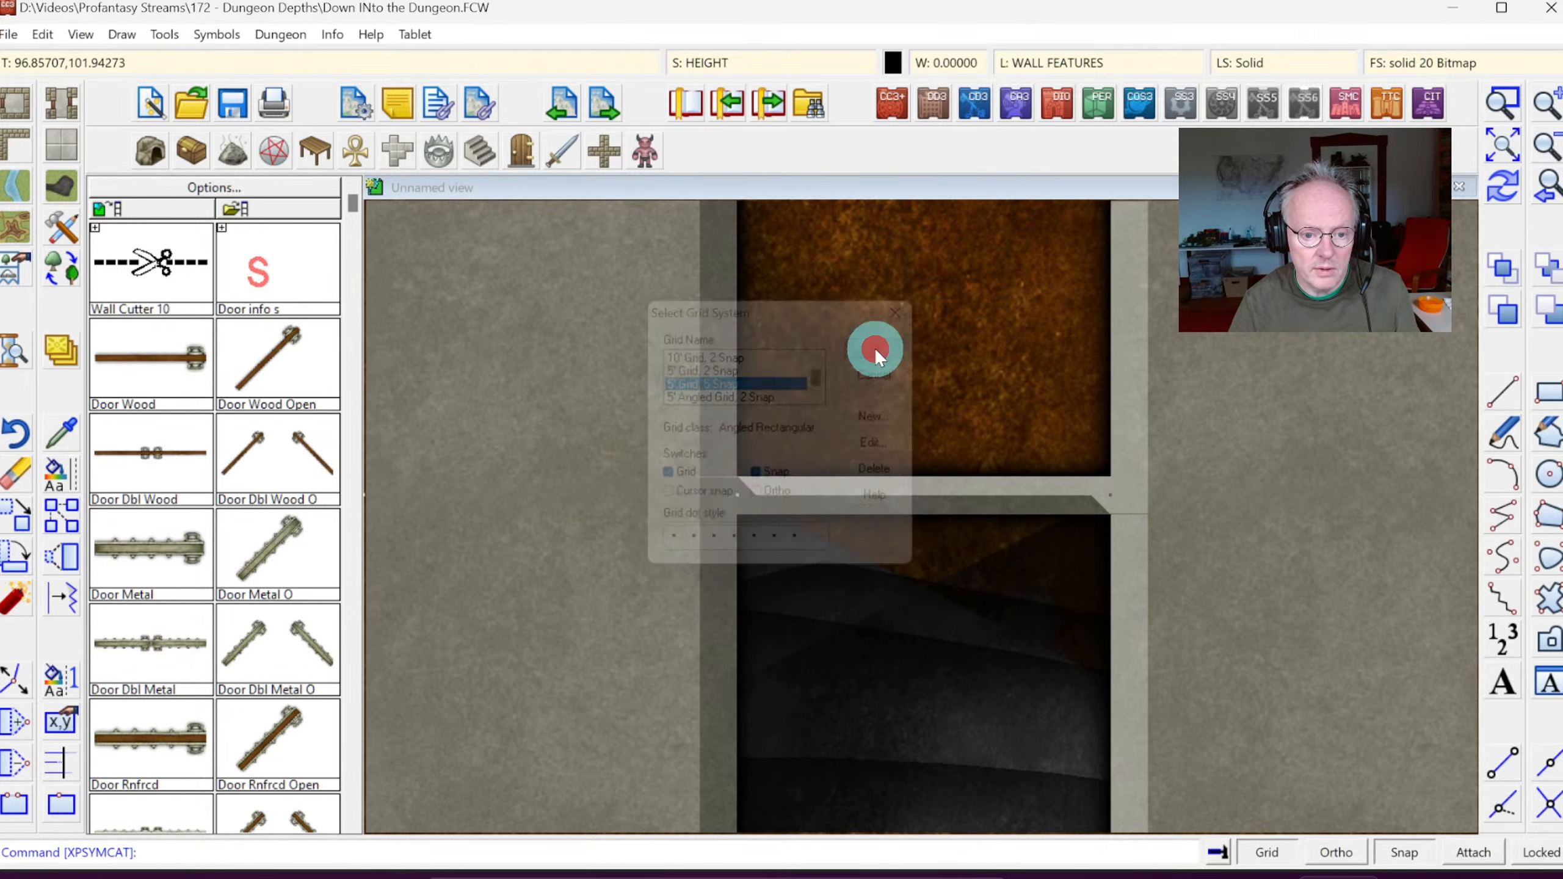
Step: Place a Door Wood symbol in the stone wall across the corridor's stem, at 98,100
left_click(148, 341)
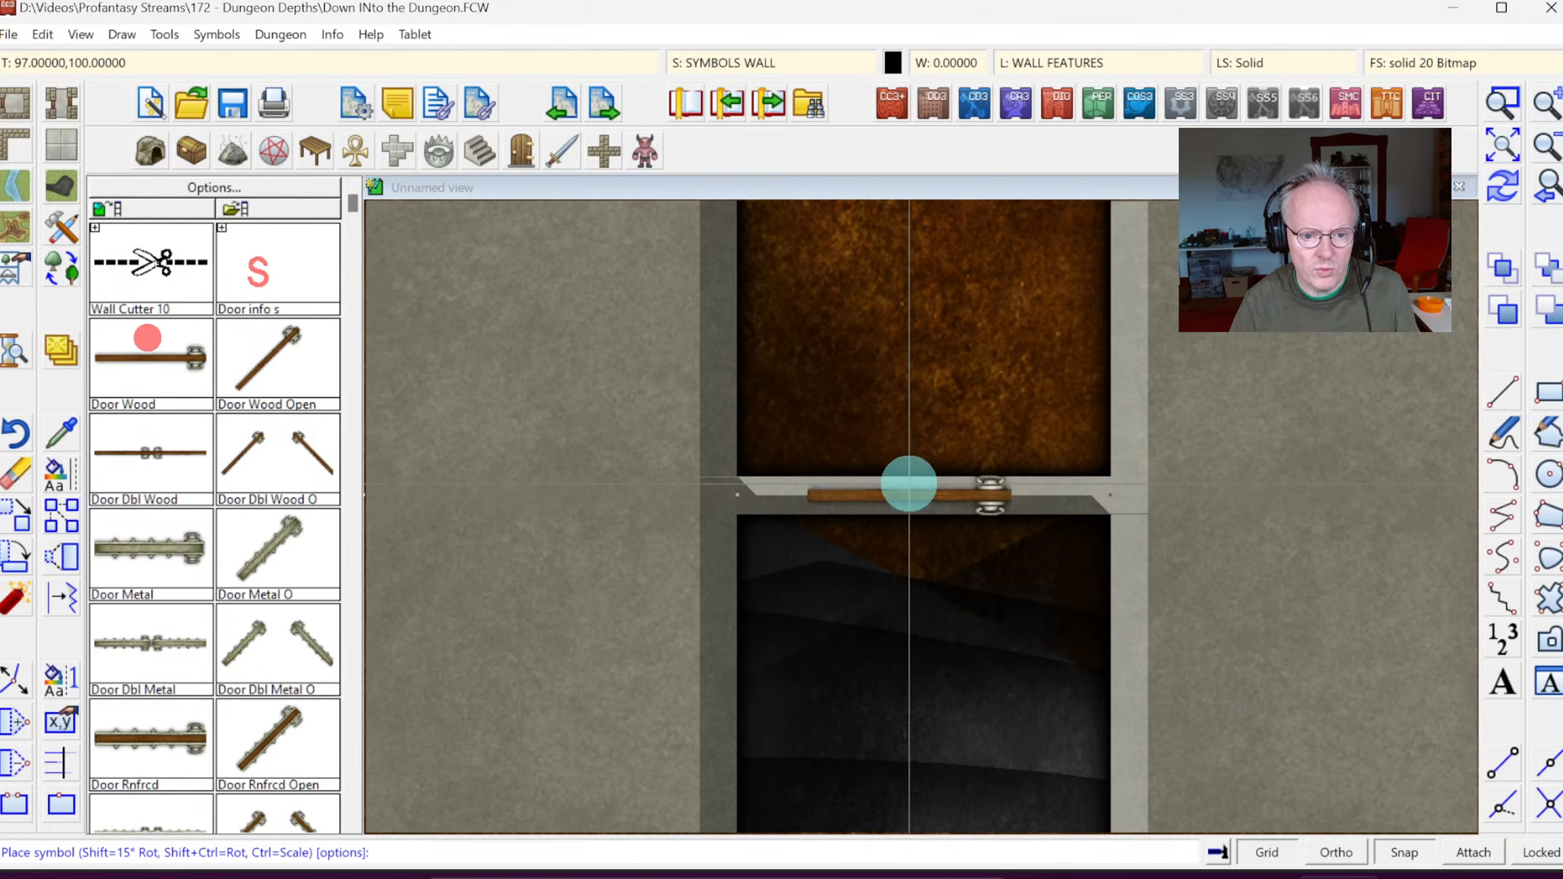
left_click(925, 496)
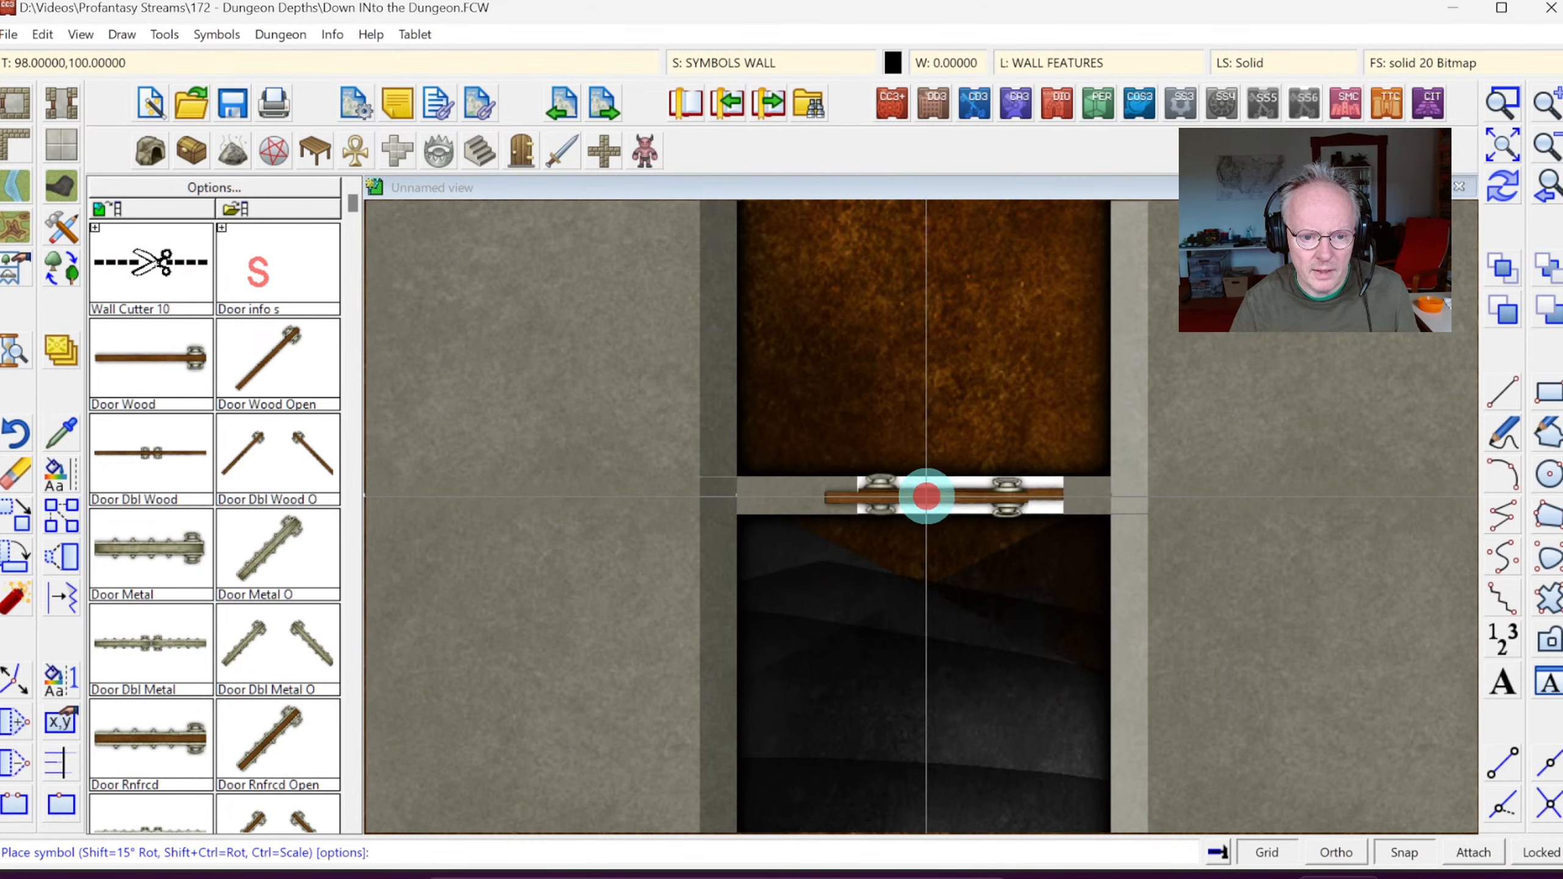
left_click(1500, 190)
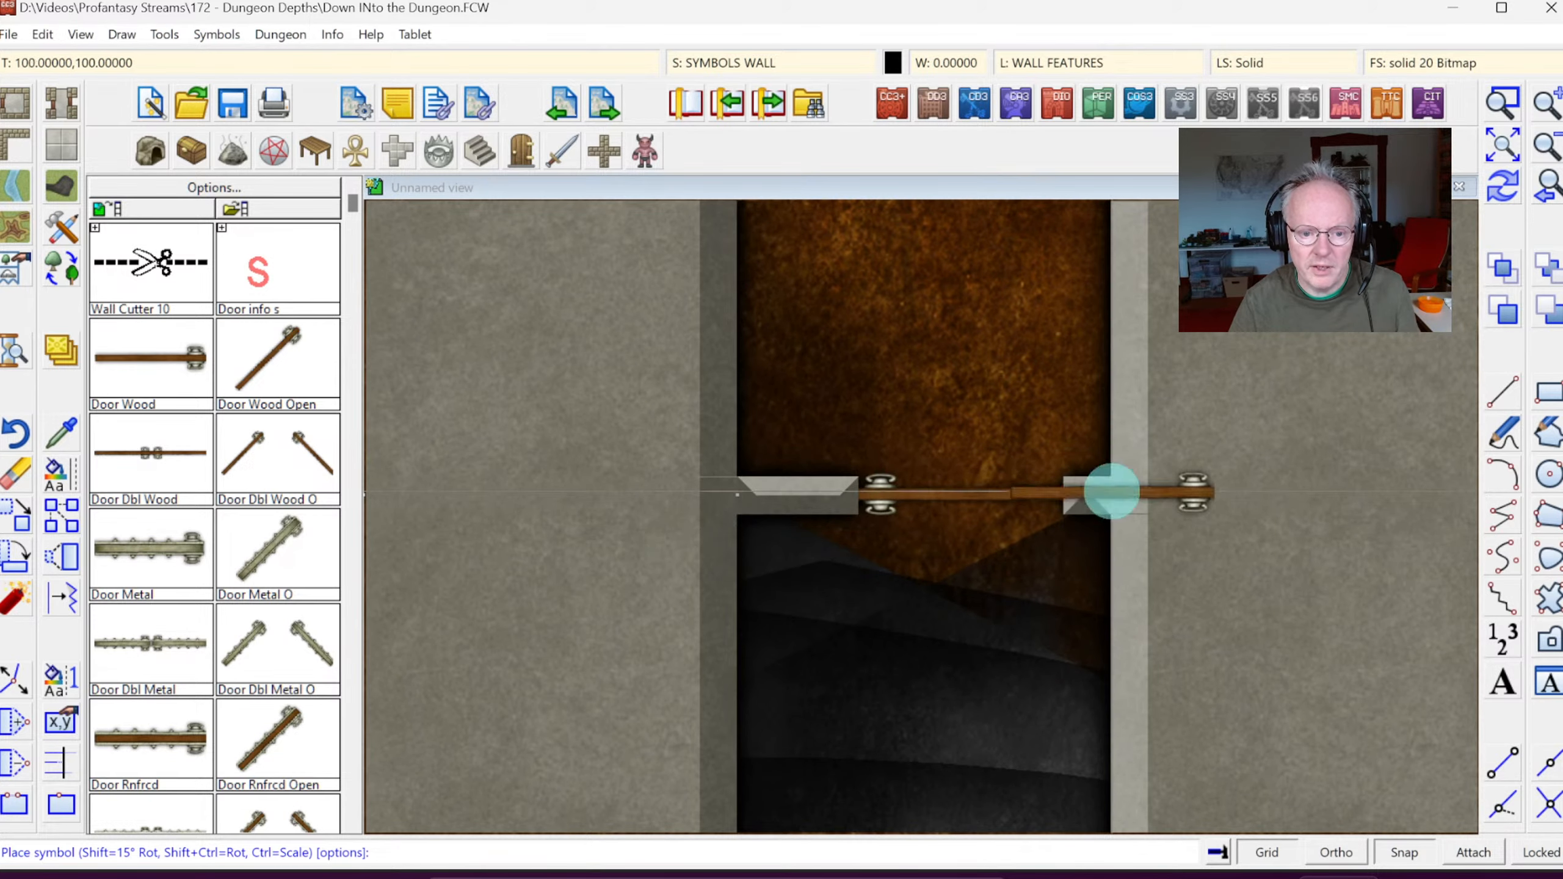
left_click(1549, 185)
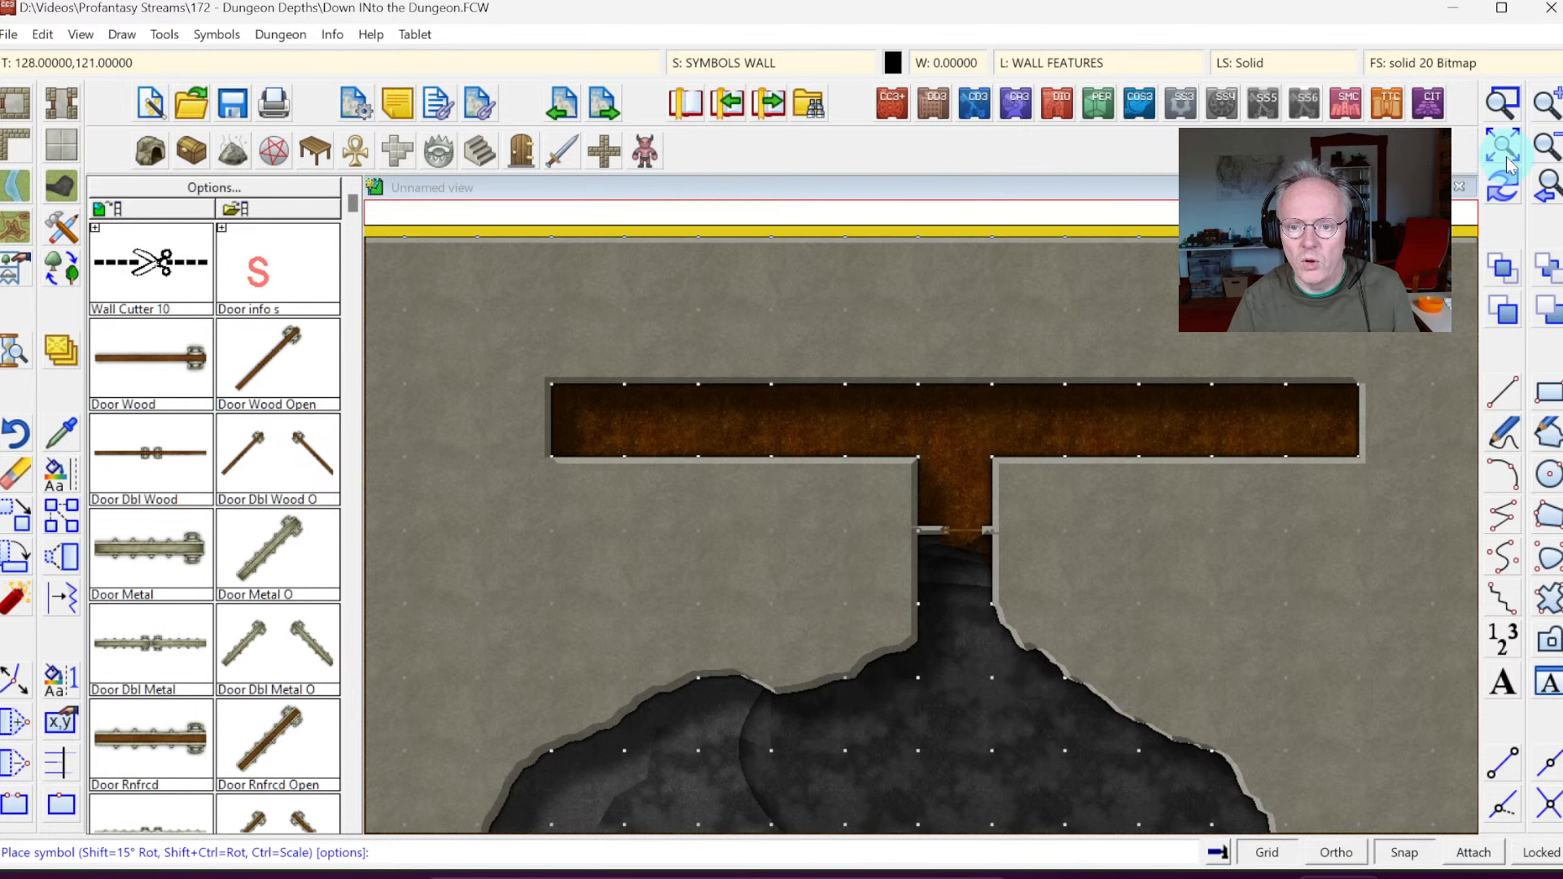
left_click(1503, 150)
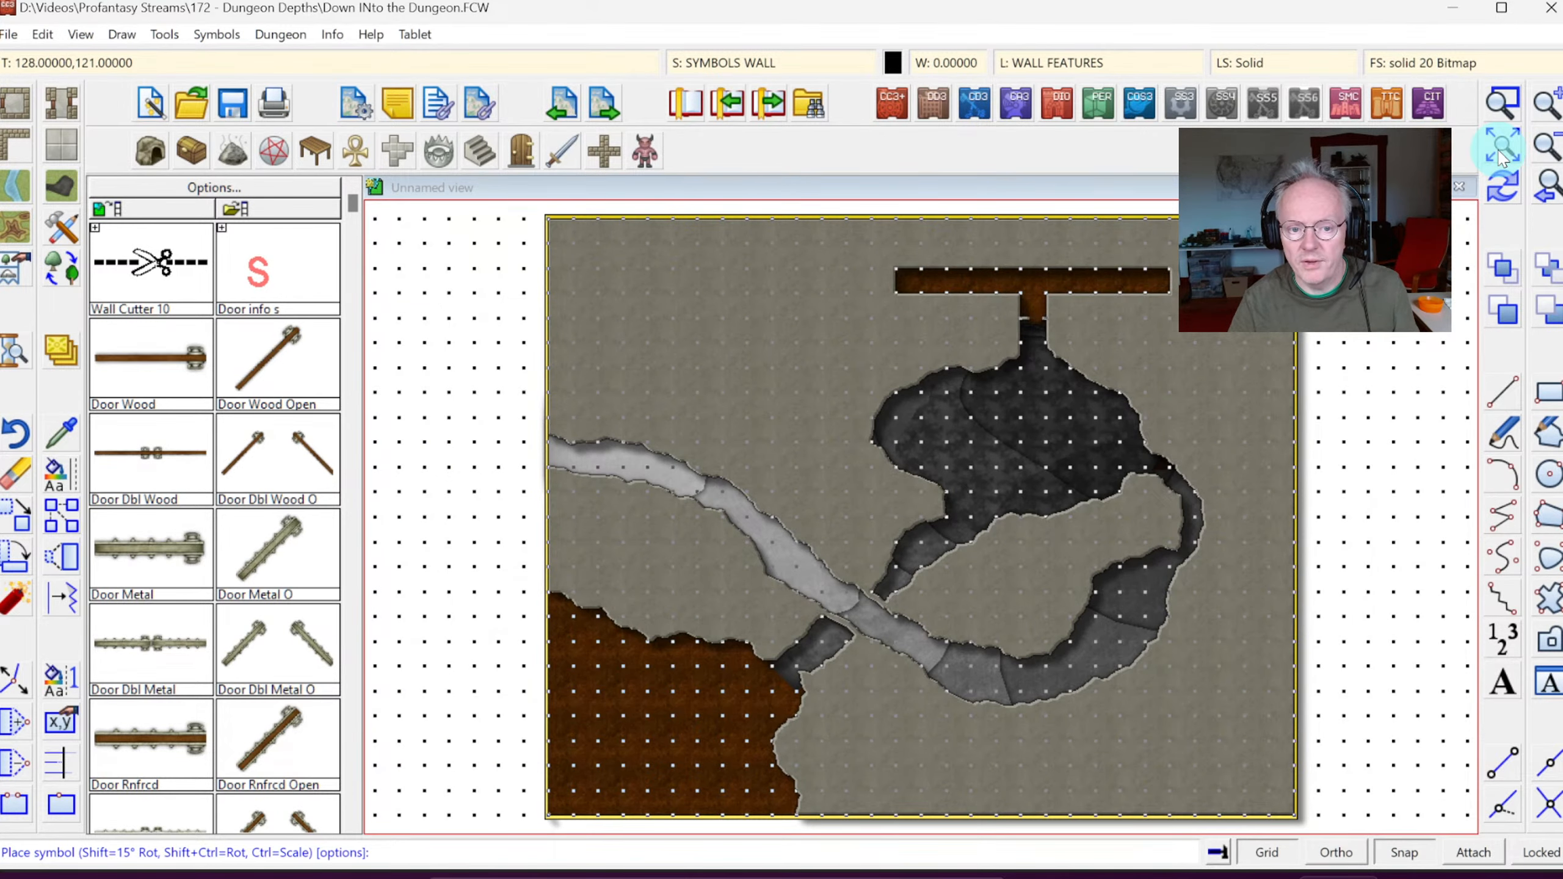
Step: Place a Sconce with Torch 1 symbol on the corridor's north wall, opposite the stem, at 100,110
left_click(1503, 106)
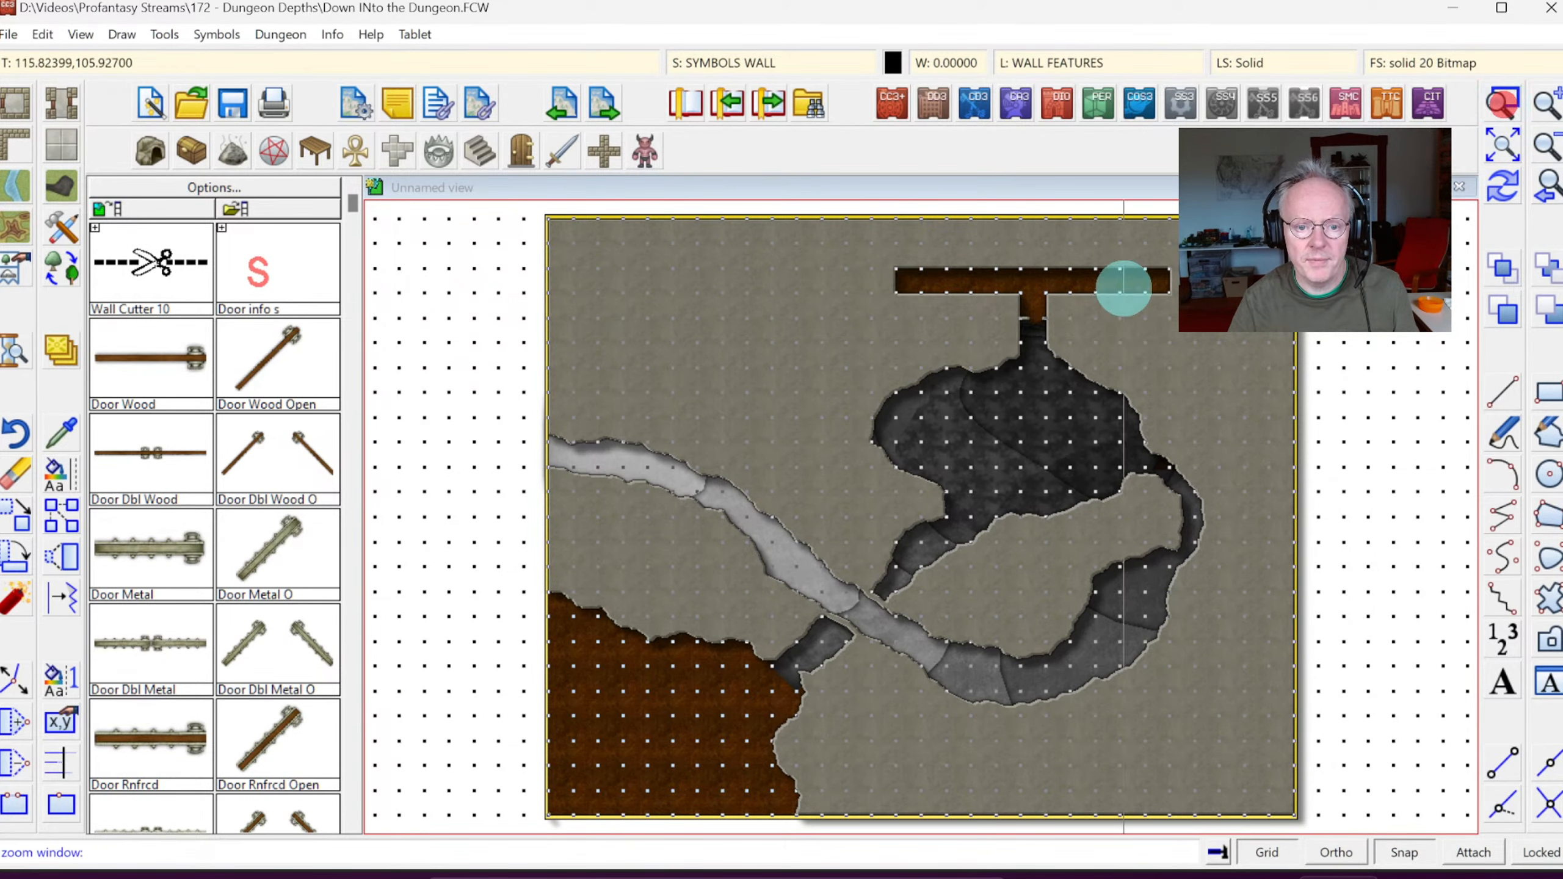
left_click(954, 250)
left_click(1093, 355)
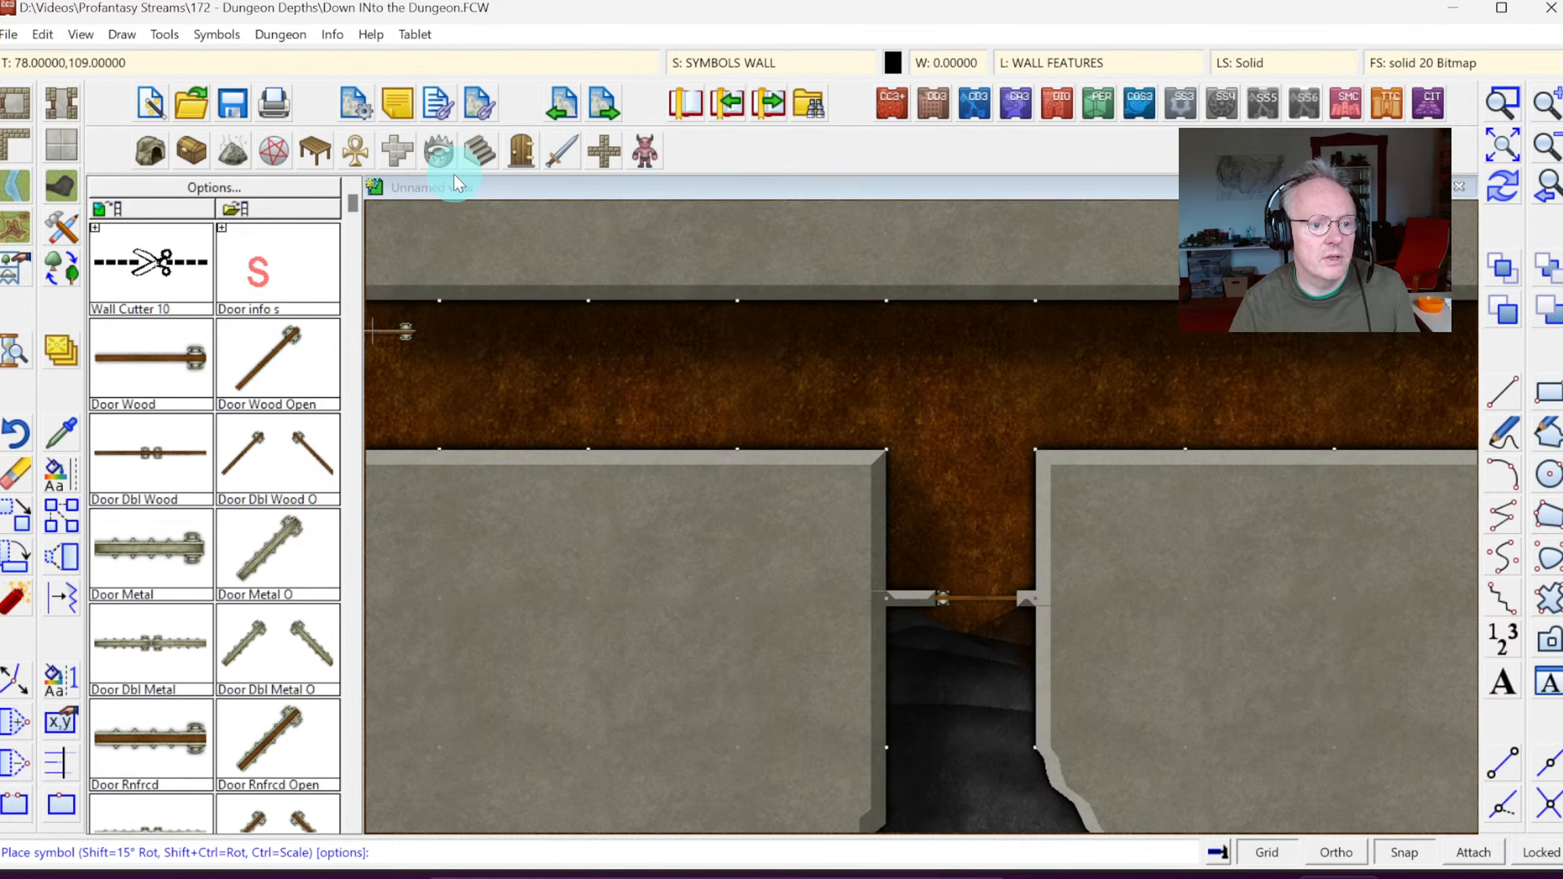
left_click(350, 363)
left_click(277, 551)
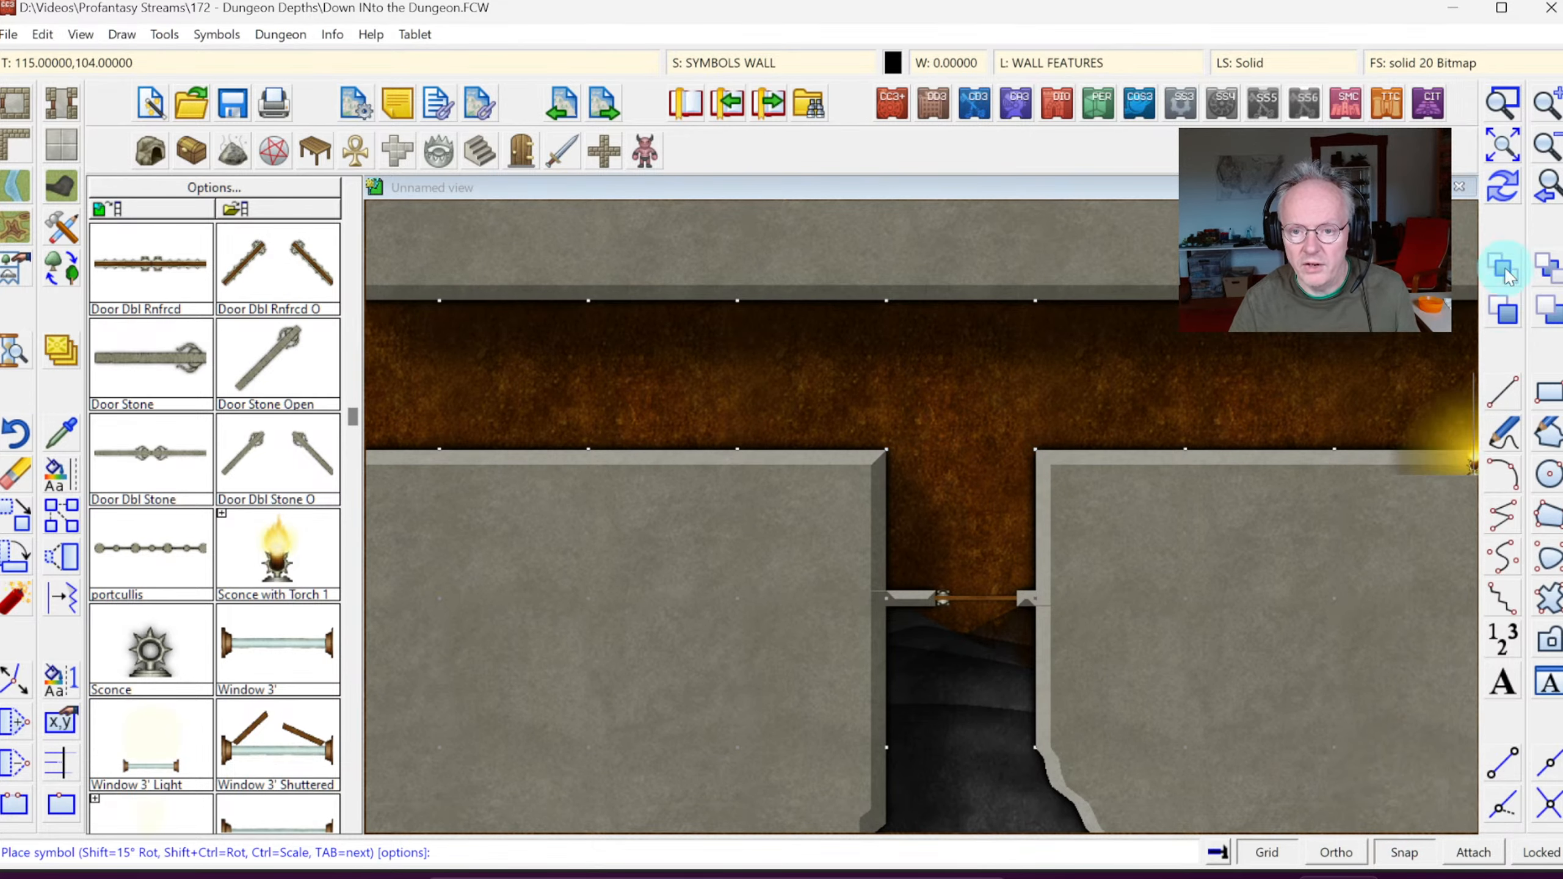
left_click(1551, 149)
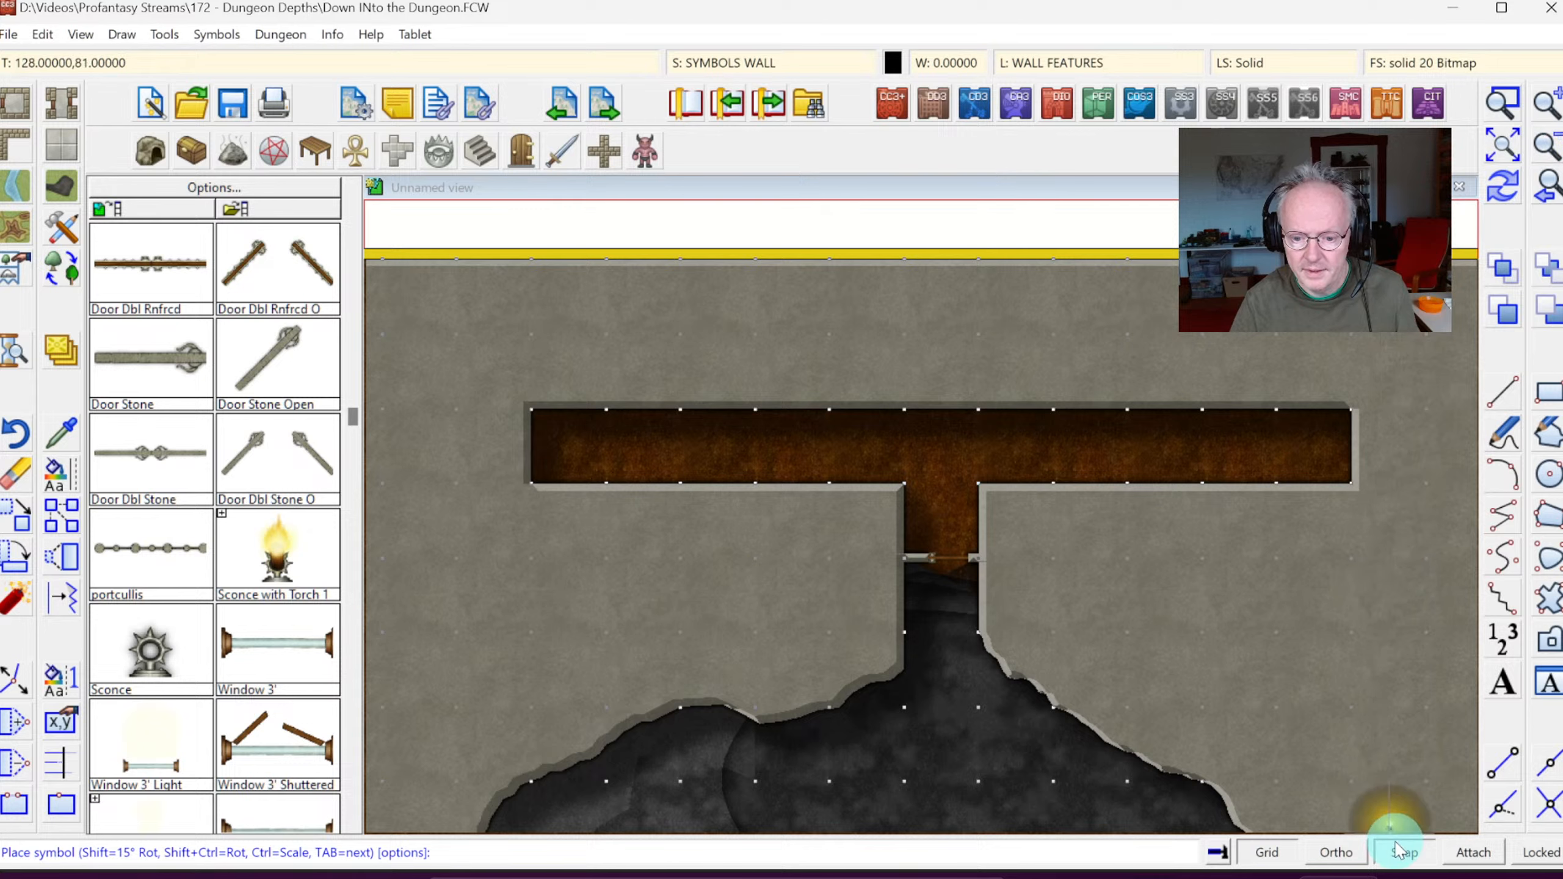
left_click(992, 427)
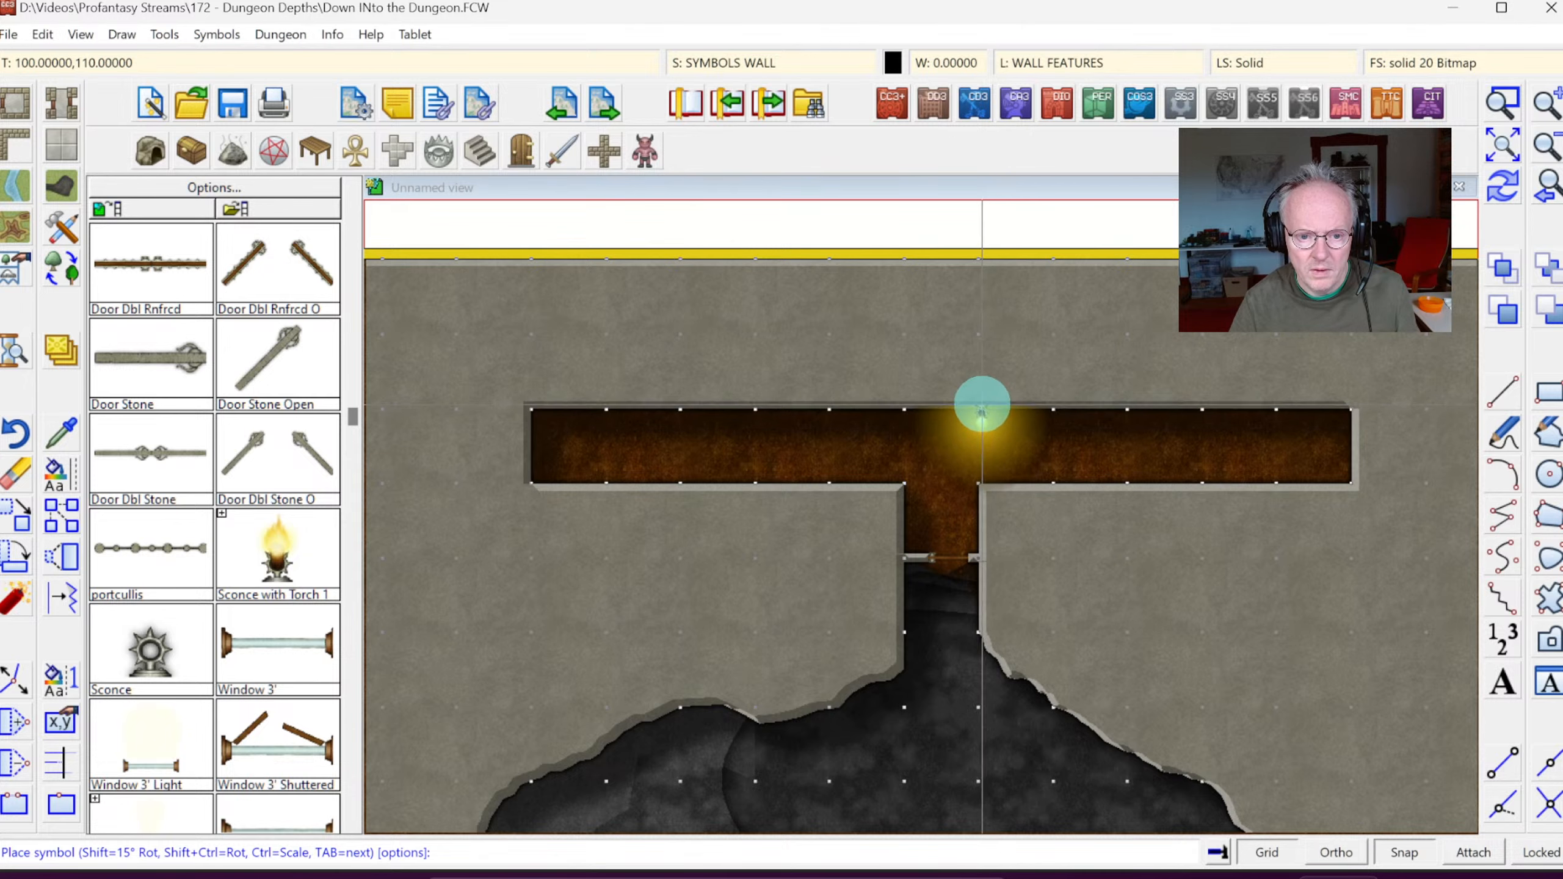
Step: Confirm the torch sconce's position at 100,110 on the corridor's north wall and end the symbol placement
left_click(979, 411)
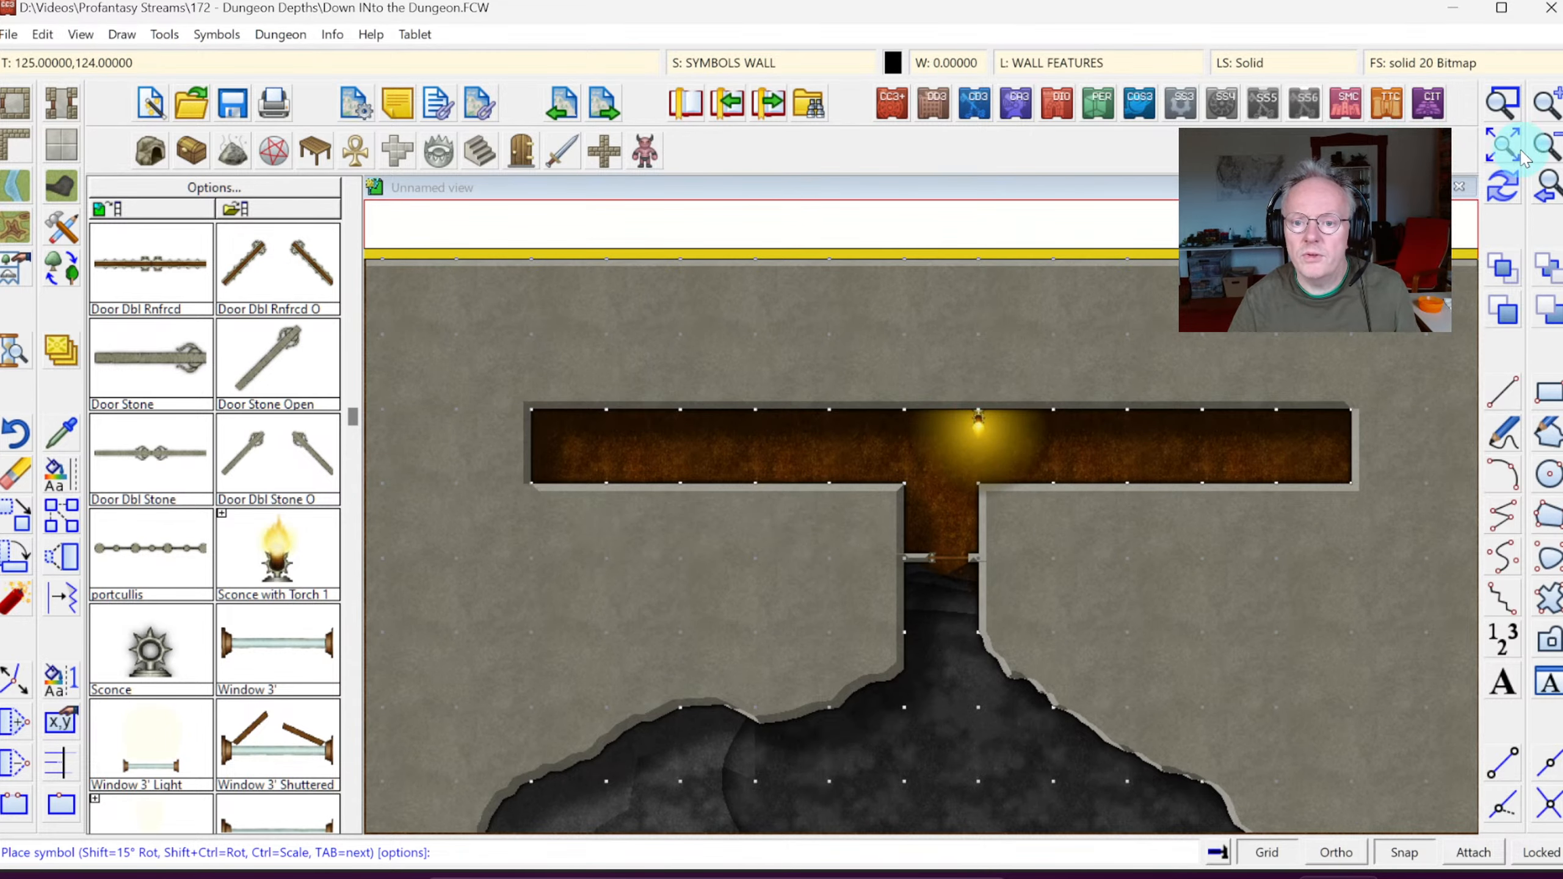
right_click(531, 515)
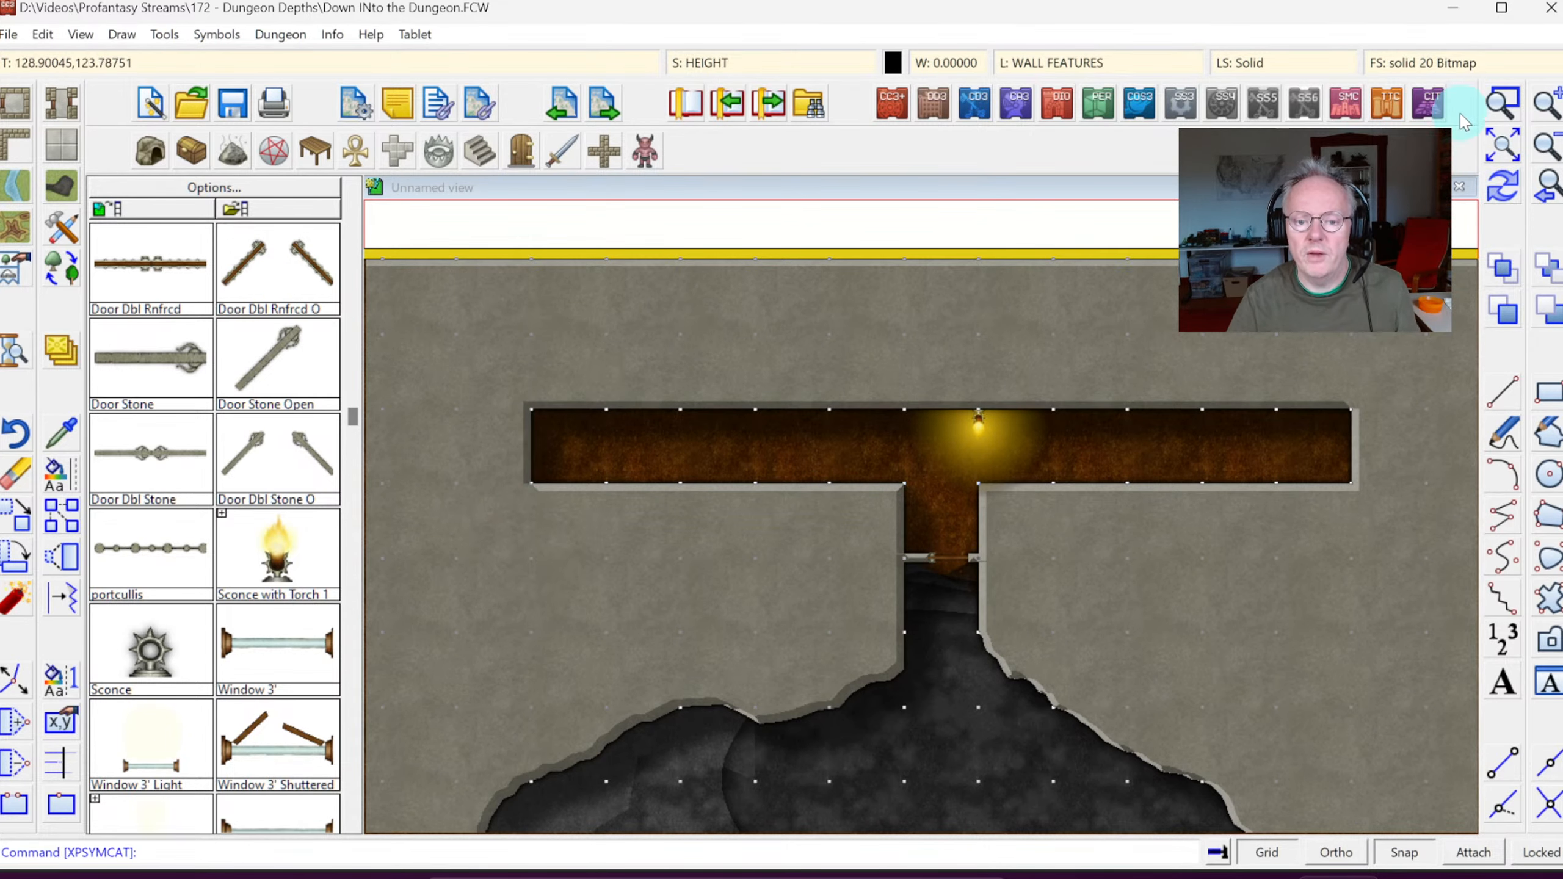
Step: Load the DD3 Color Elemental and Magic symbols and choose the Lava Pool b symbol for the large cave
left_click(1504, 147)
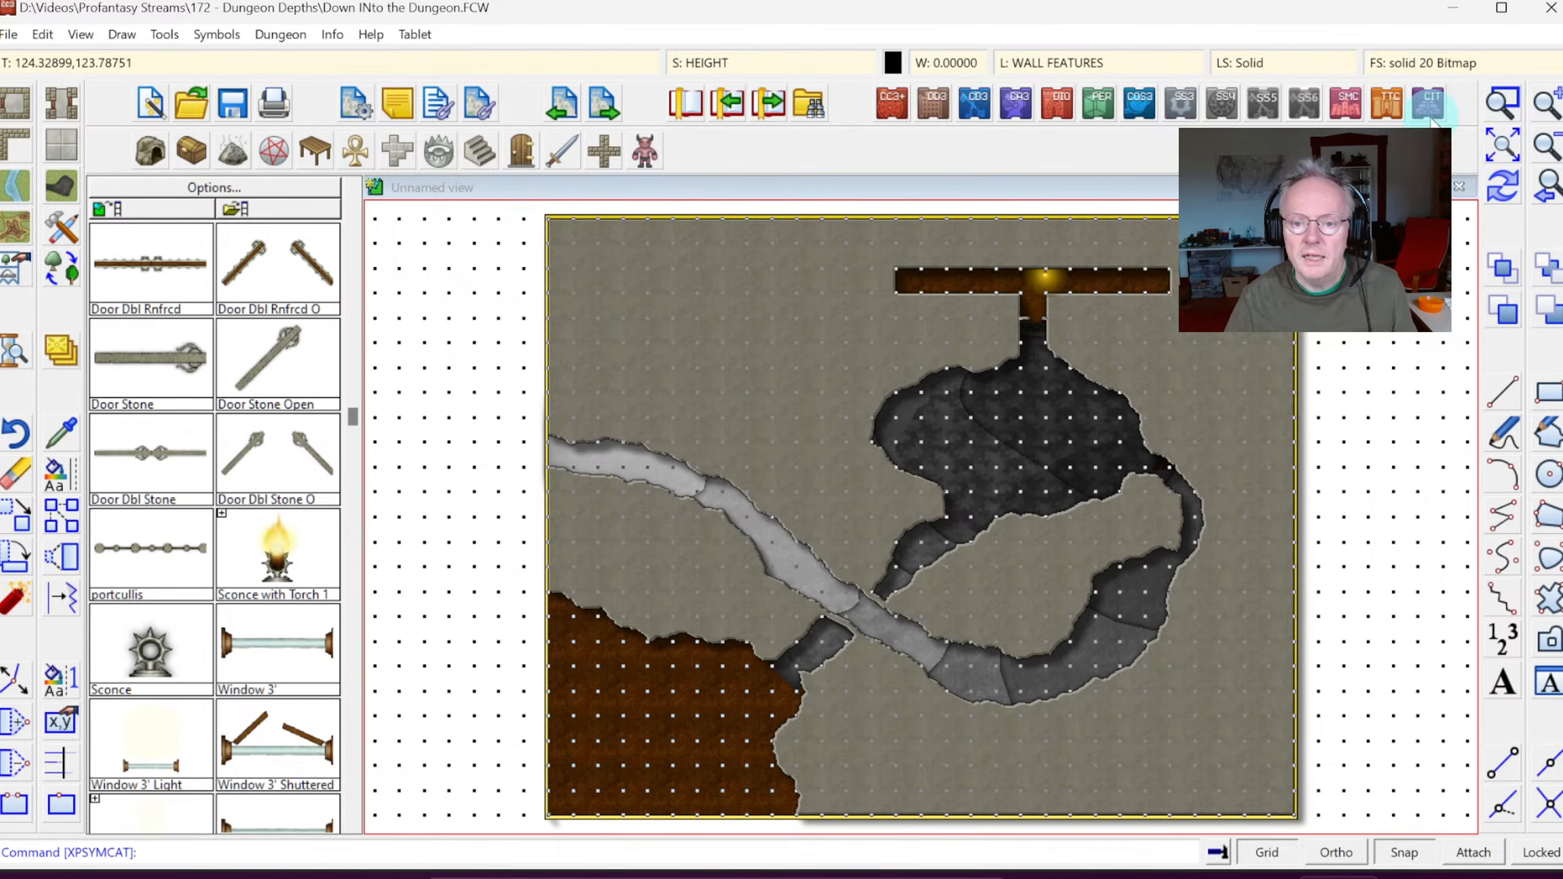
left_click(1504, 112)
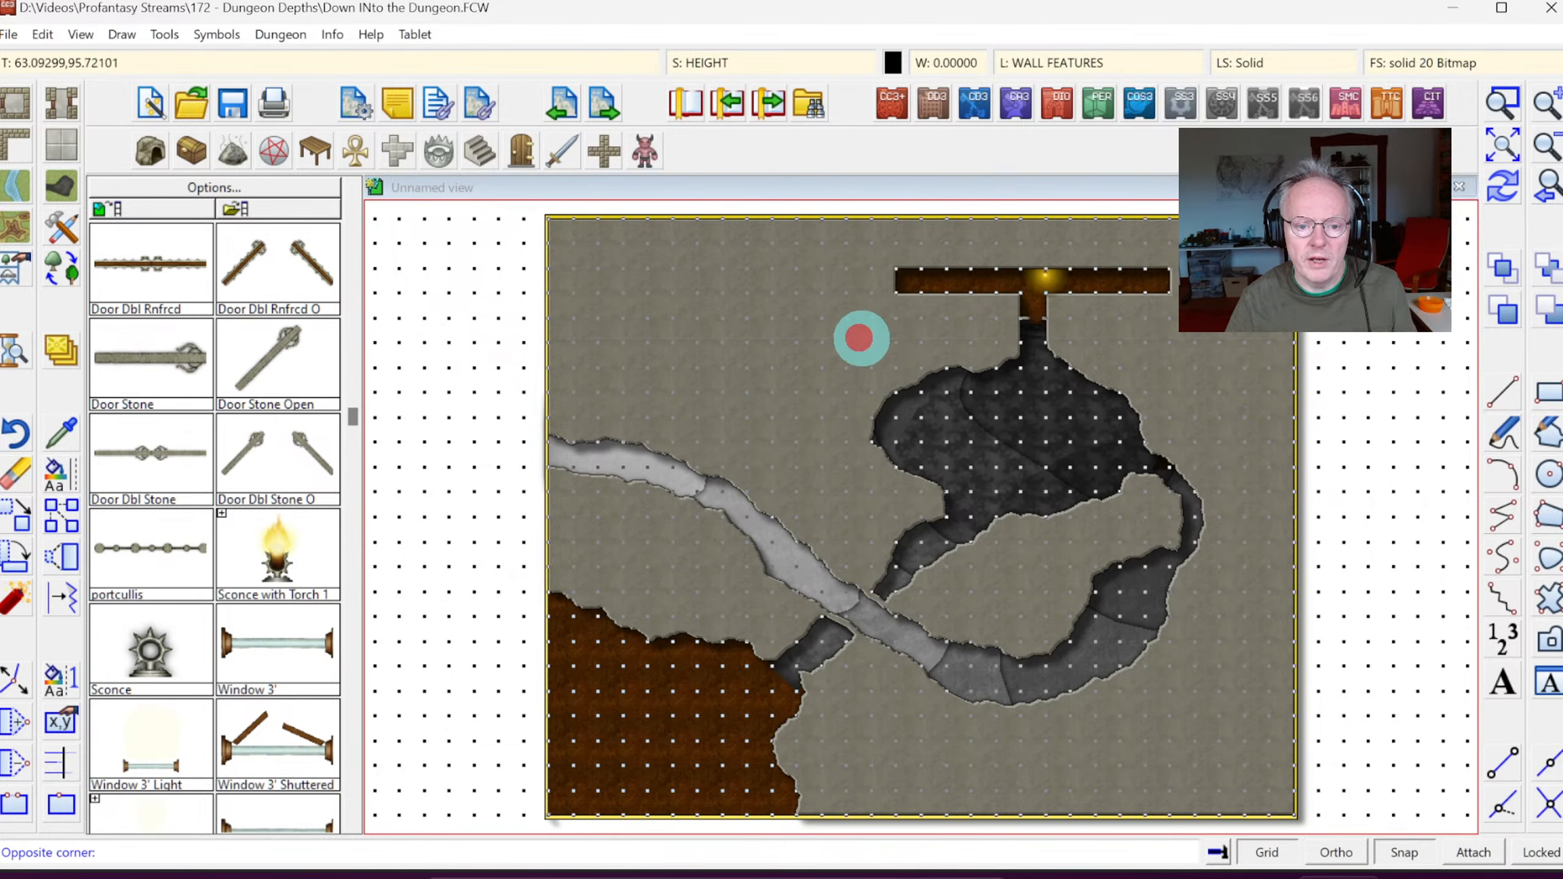
left_click(1183, 540)
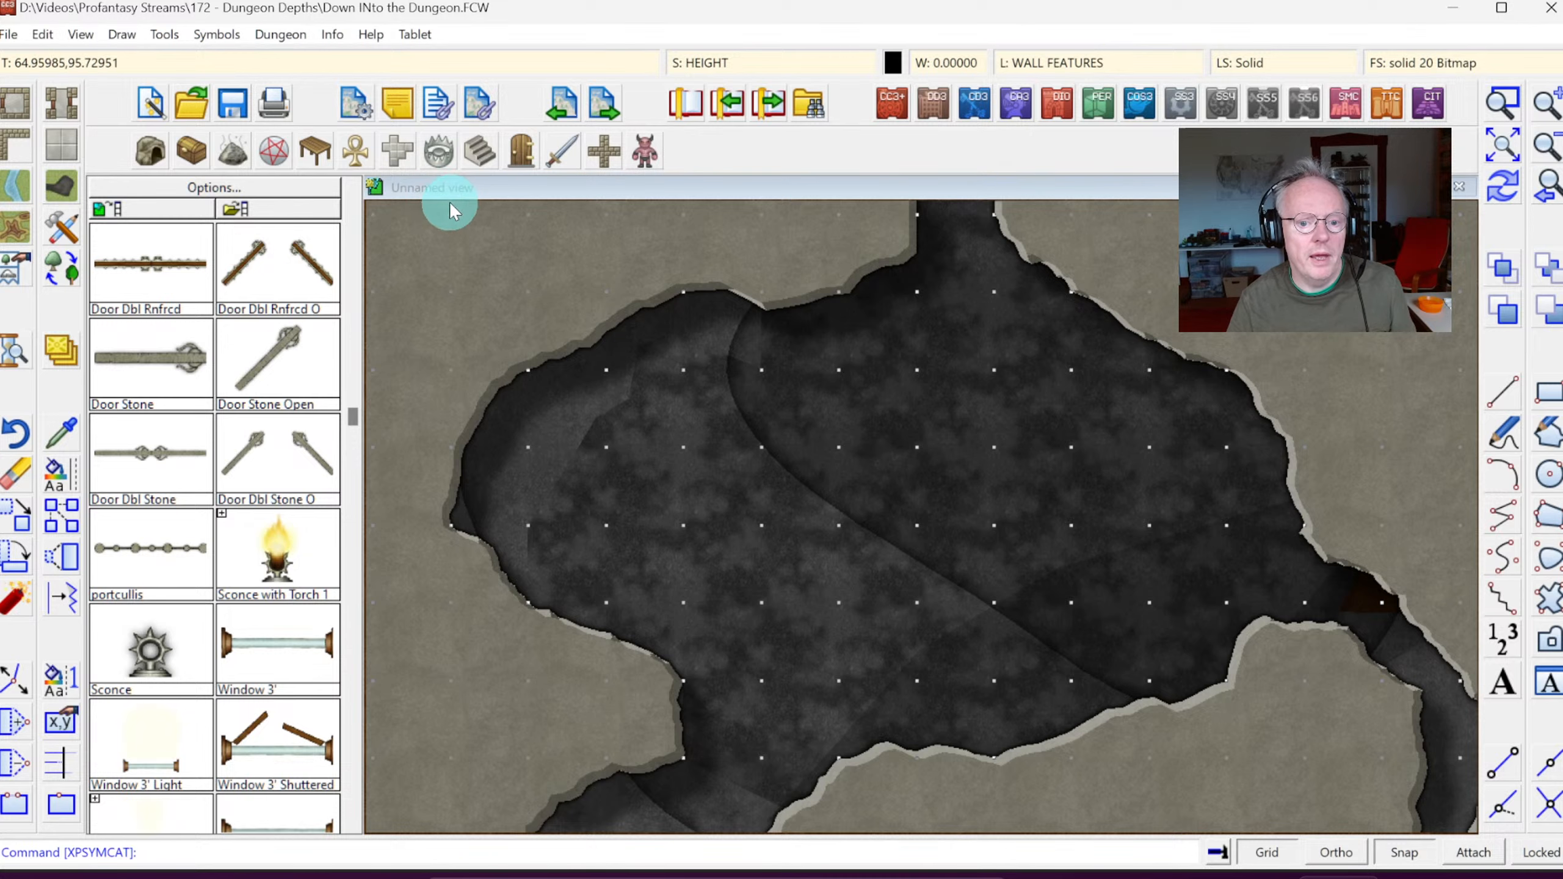
left_click(272, 154)
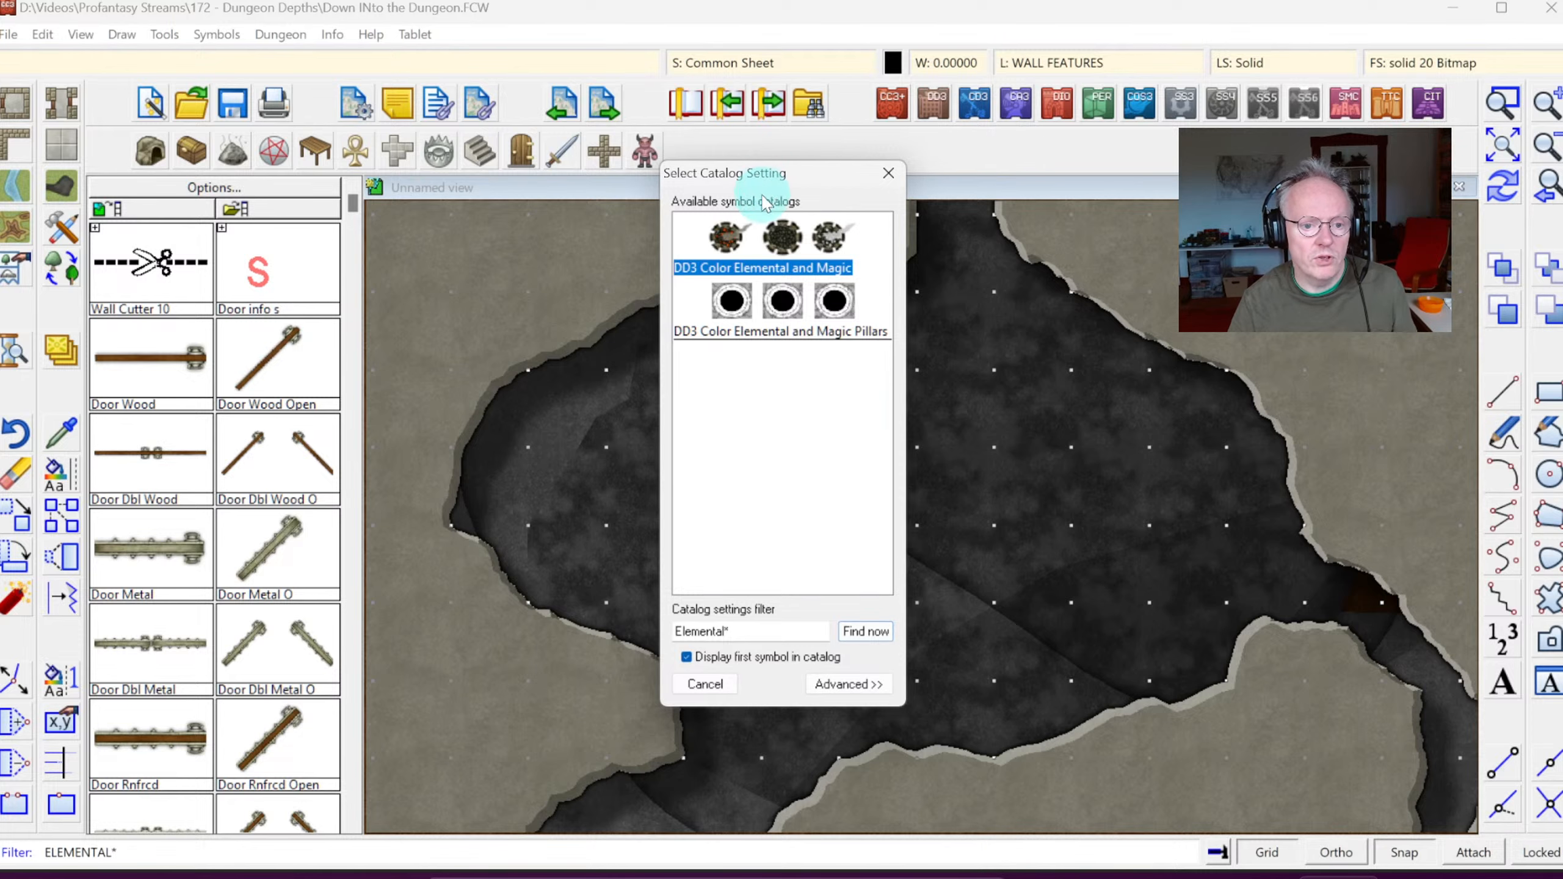
double_click(738, 250)
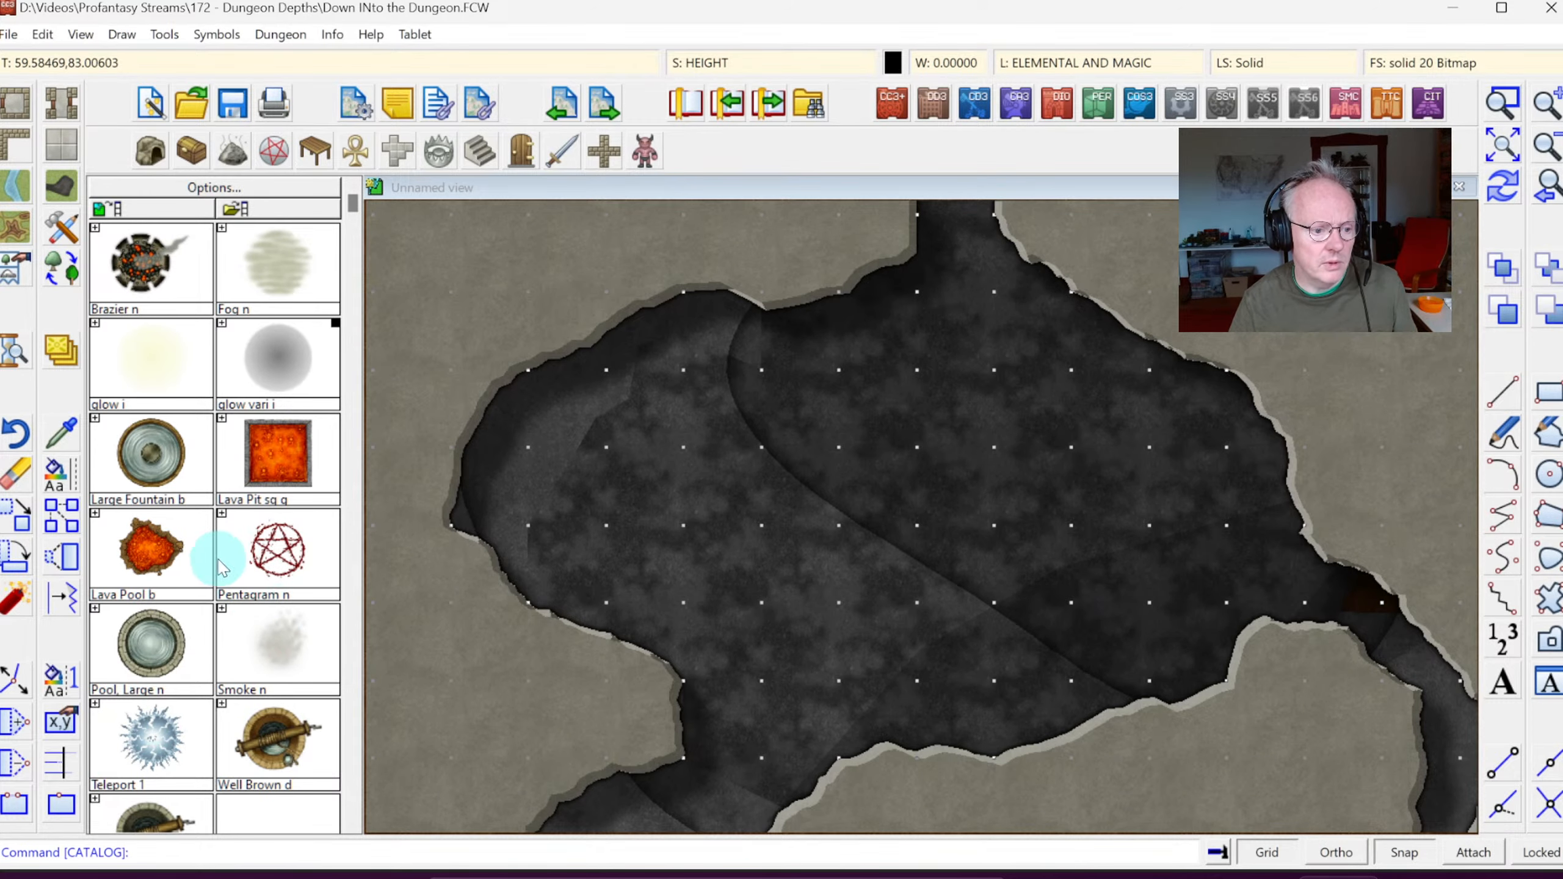
left_click(151, 548)
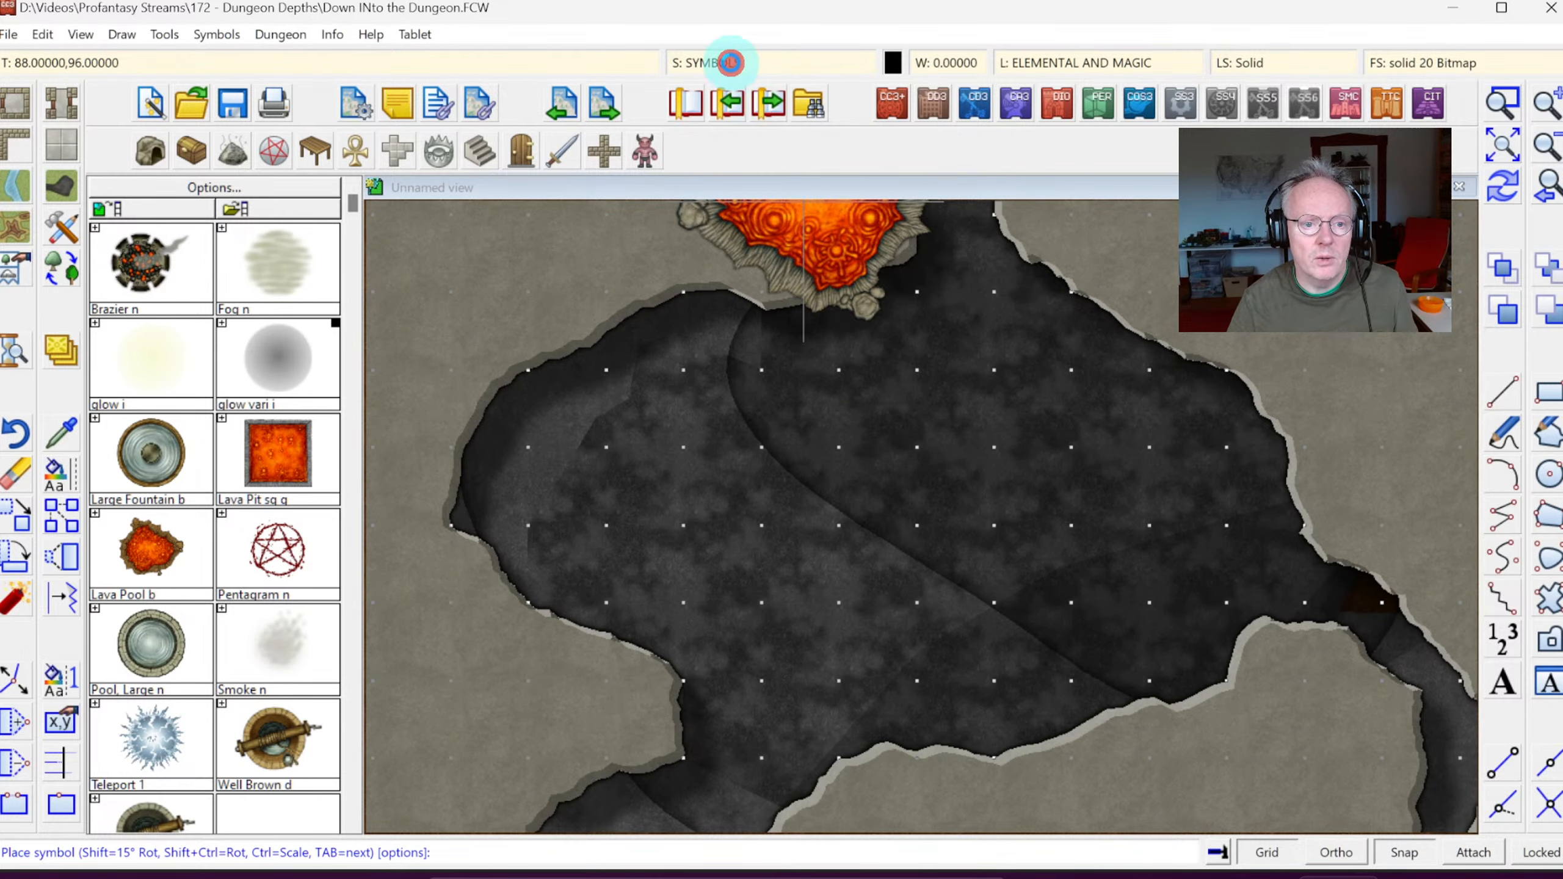
Step: Place the Lava Pool b symbol on the SYMBOLS FLAT sheet at the cave's east wall, at 115,81
left_click(730, 62)
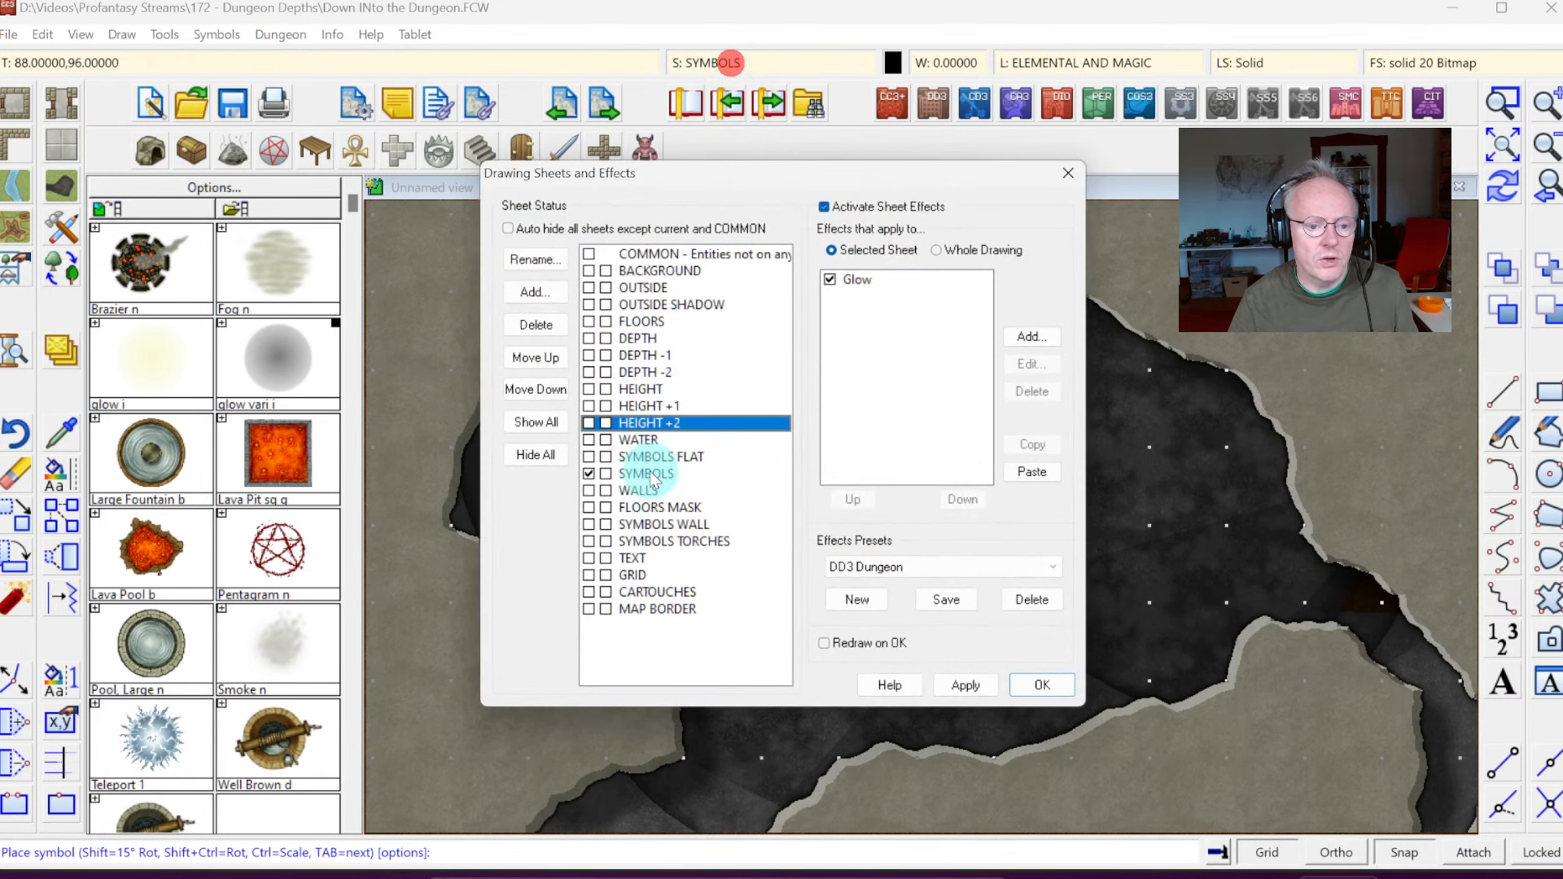
left_click(588, 458)
left_click(1048, 684)
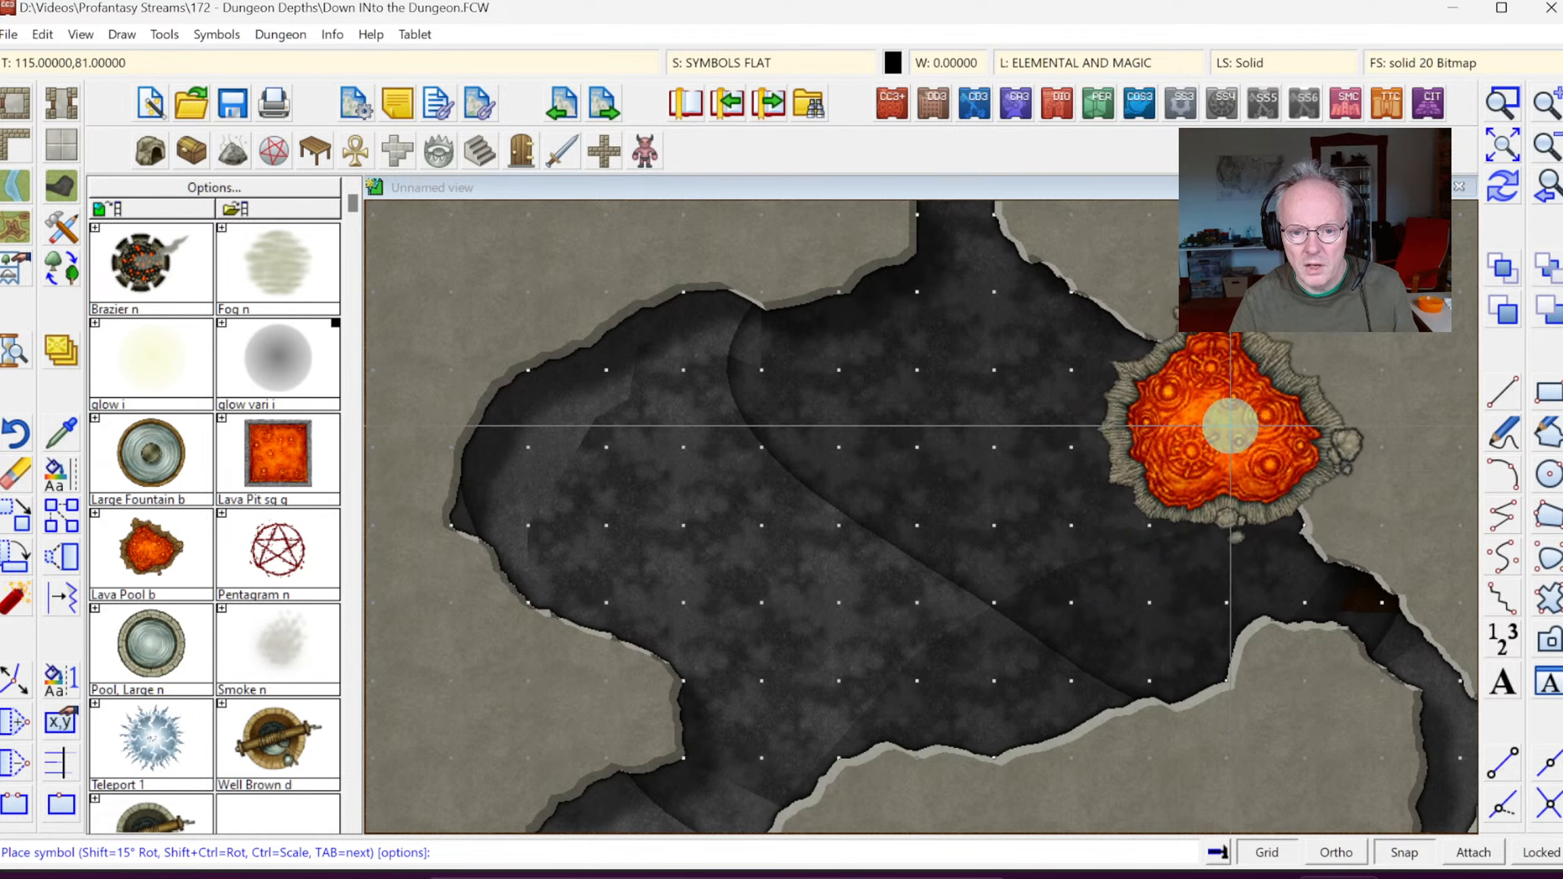
left_click(1229, 425)
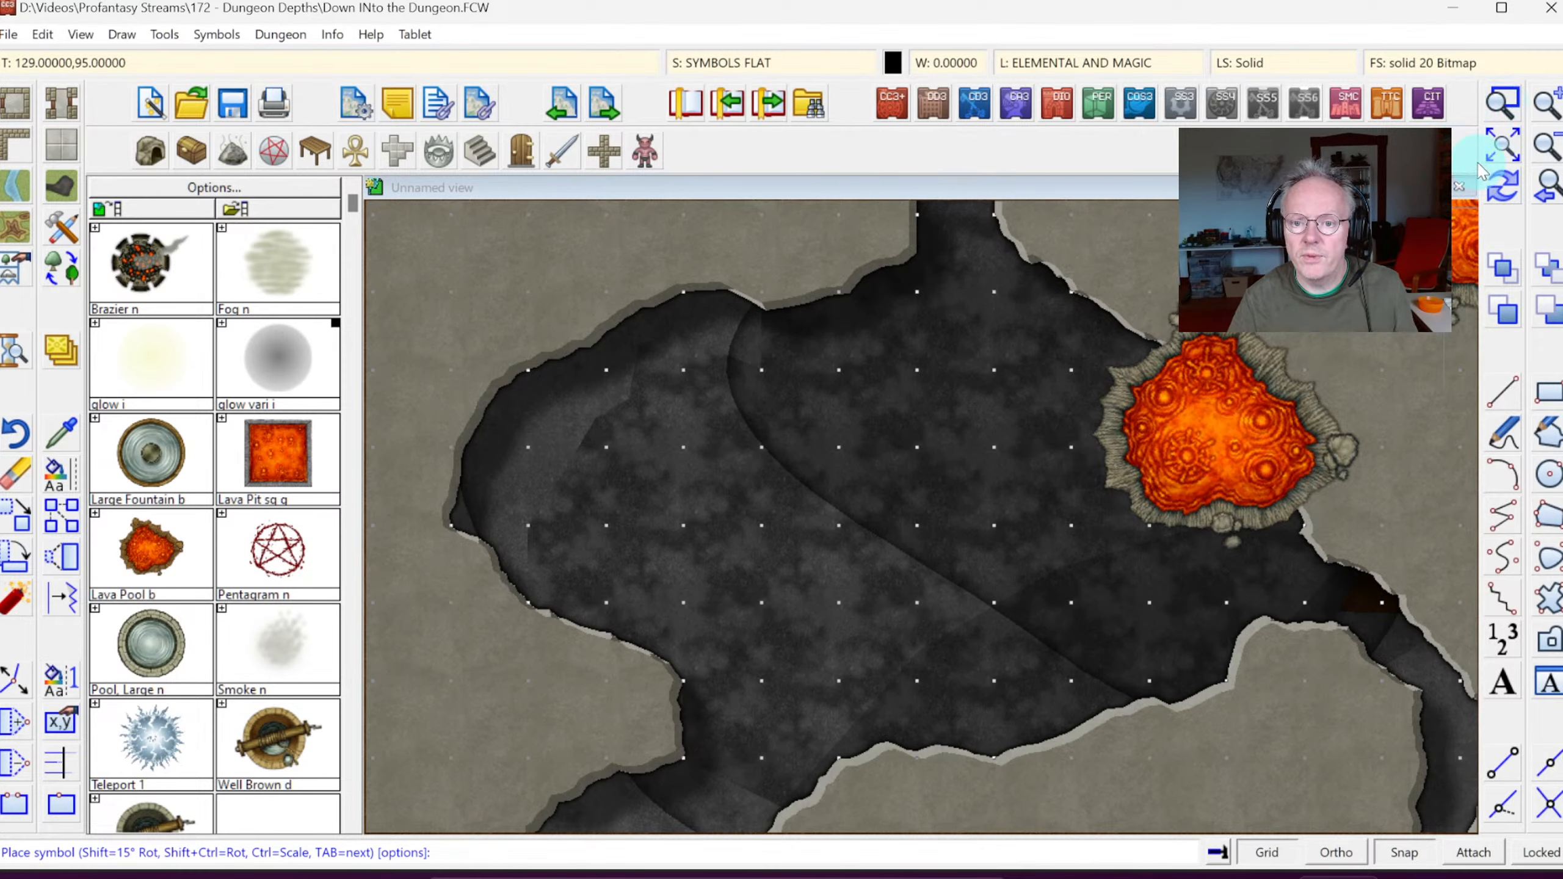
left_click(1508, 196)
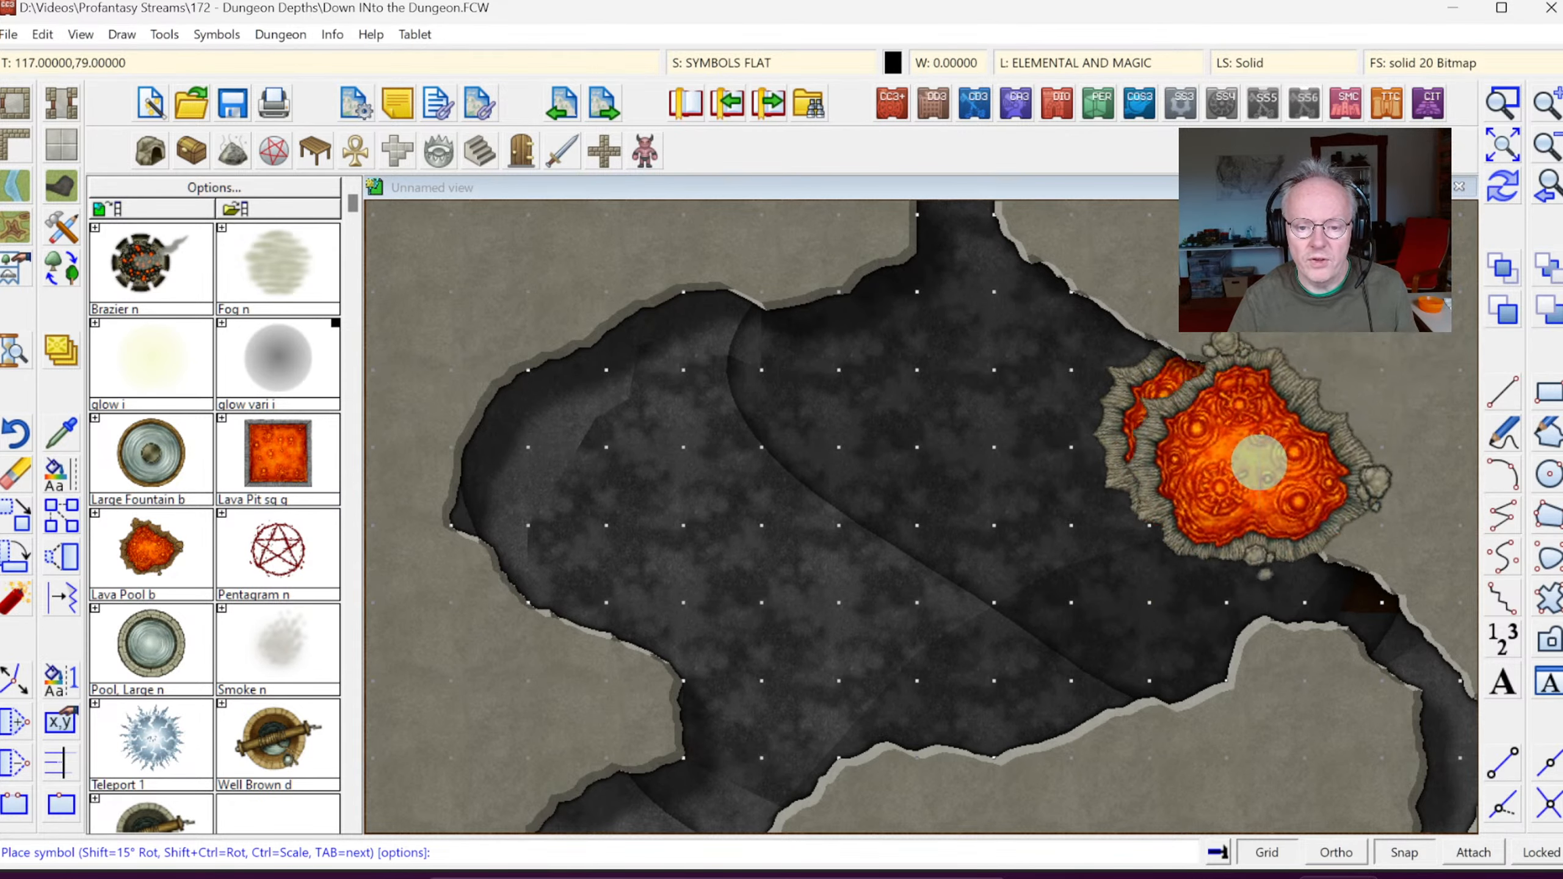
right_click(1175, 598)
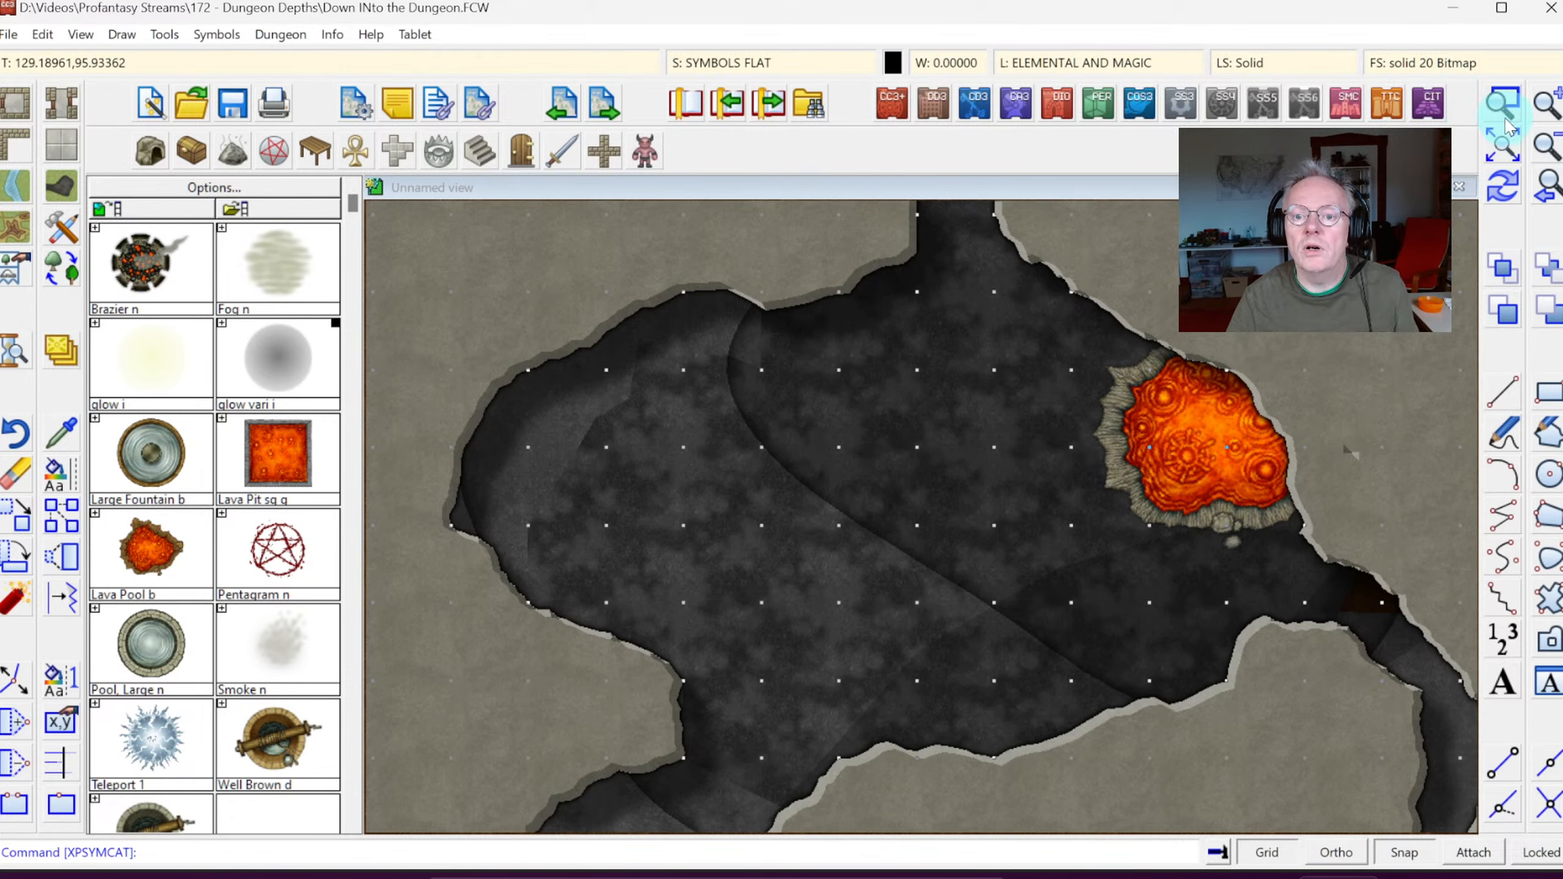
Step: List the properties of the wall polygon around the corridor near the torch to check its sheet and layer
left_click(1506, 152)
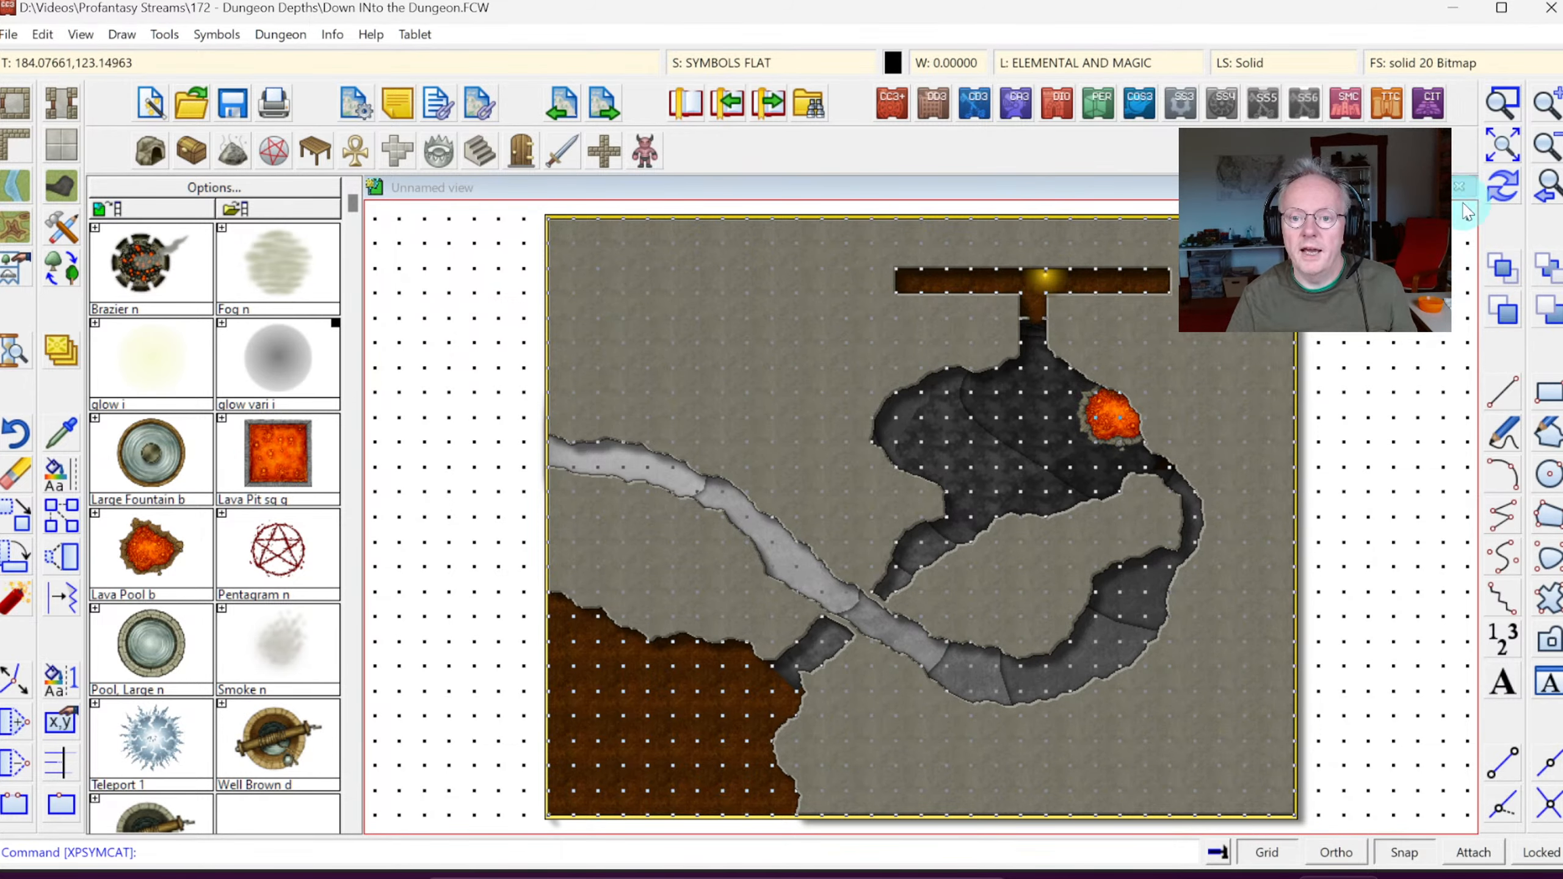
left_click(1500, 106)
left_click(981, 254)
left_click(1099, 327)
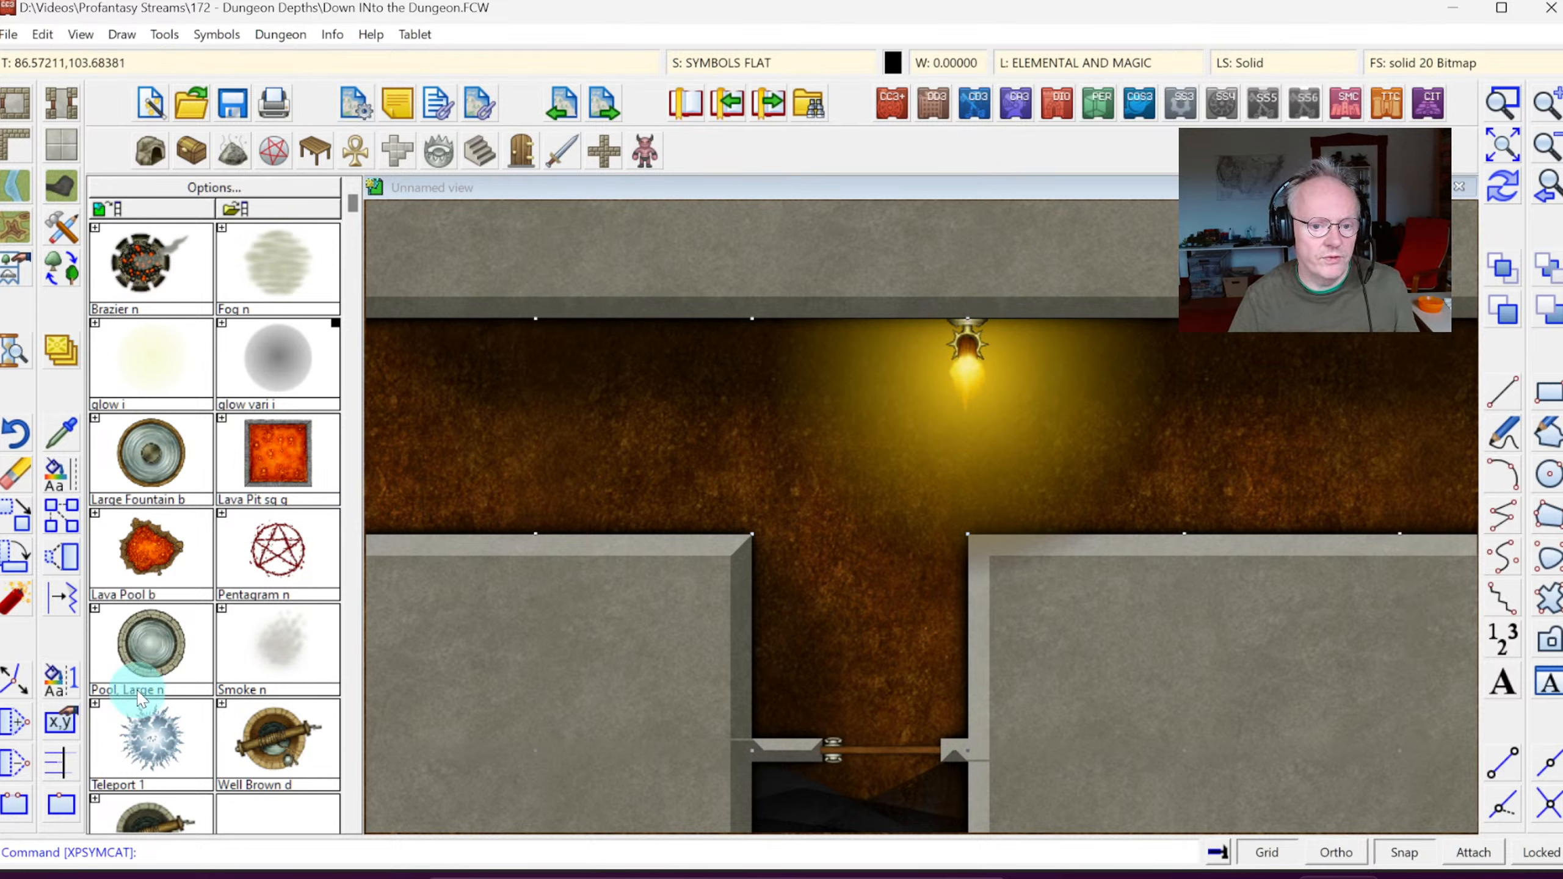
left_click(332, 32)
left_click(356, 60)
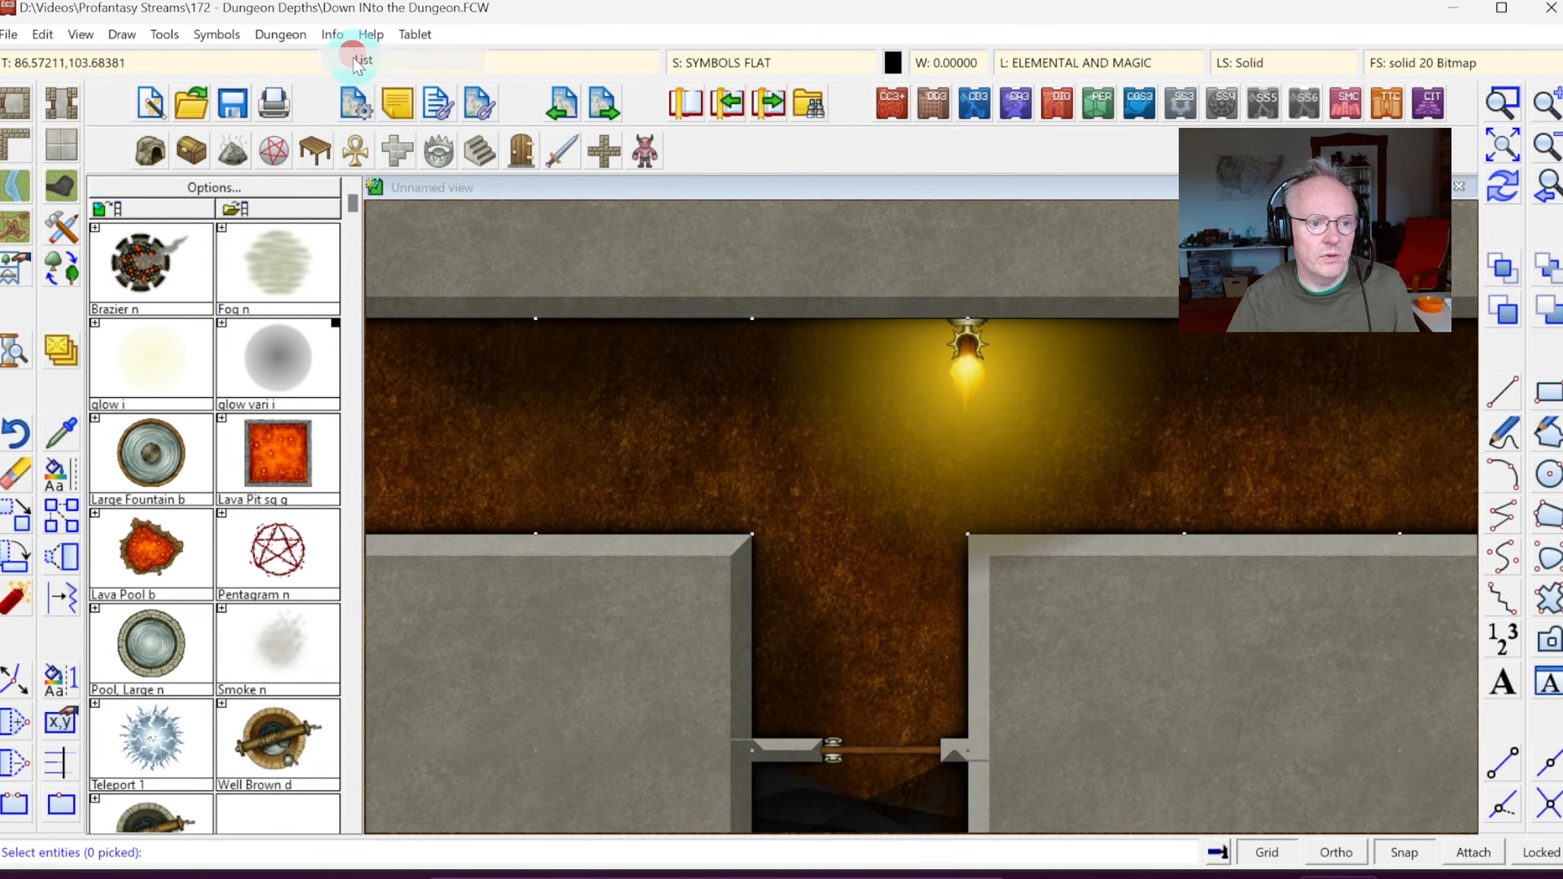
left_click(1053, 319)
right_click(1069, 447)
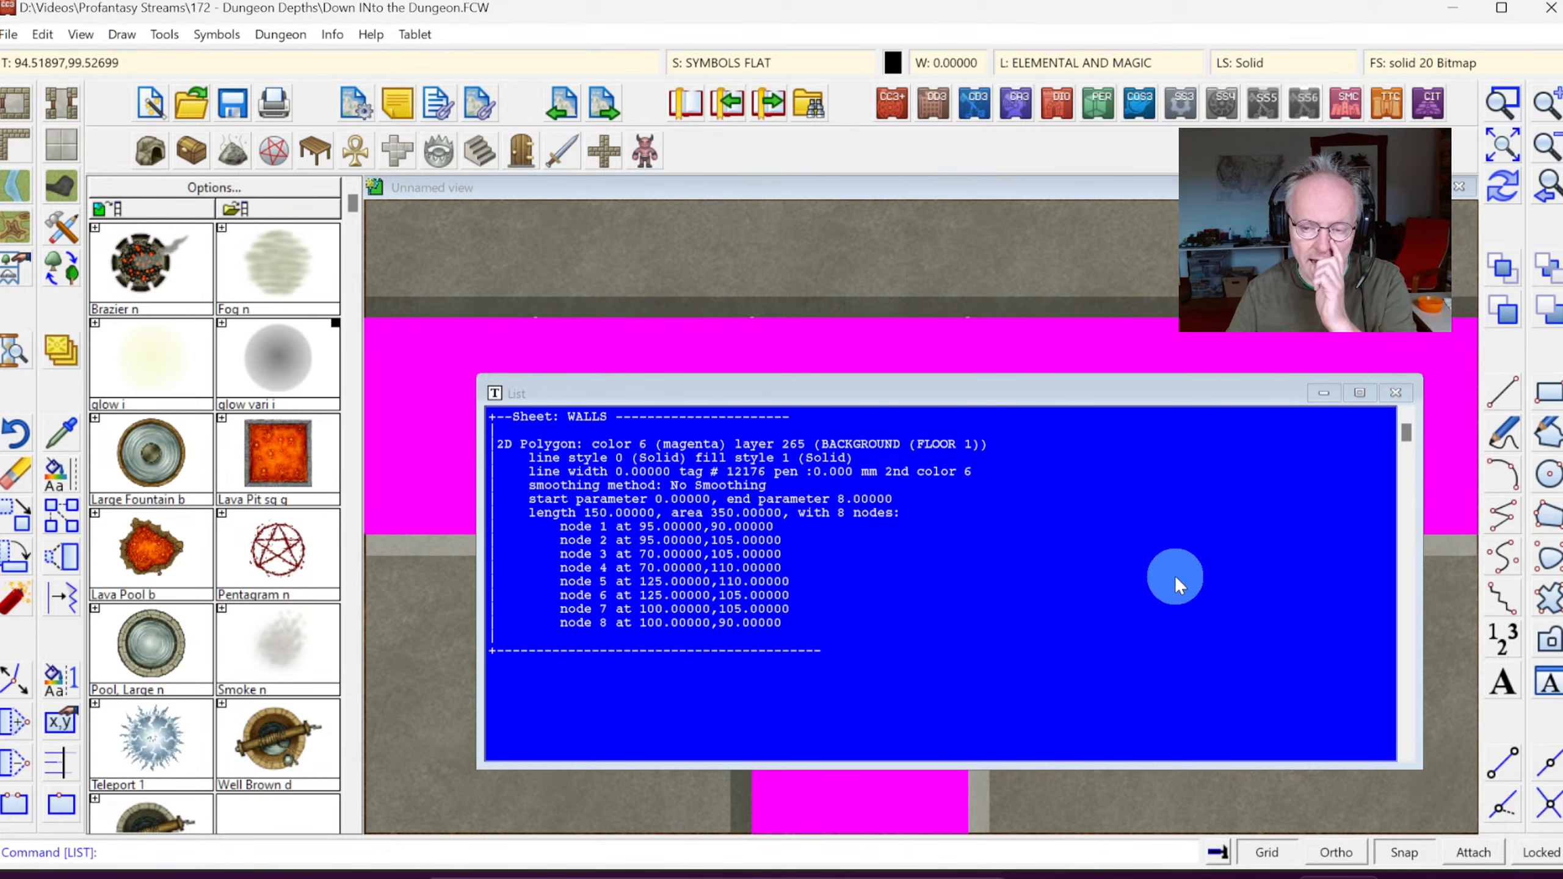
left_click(1394, 393)
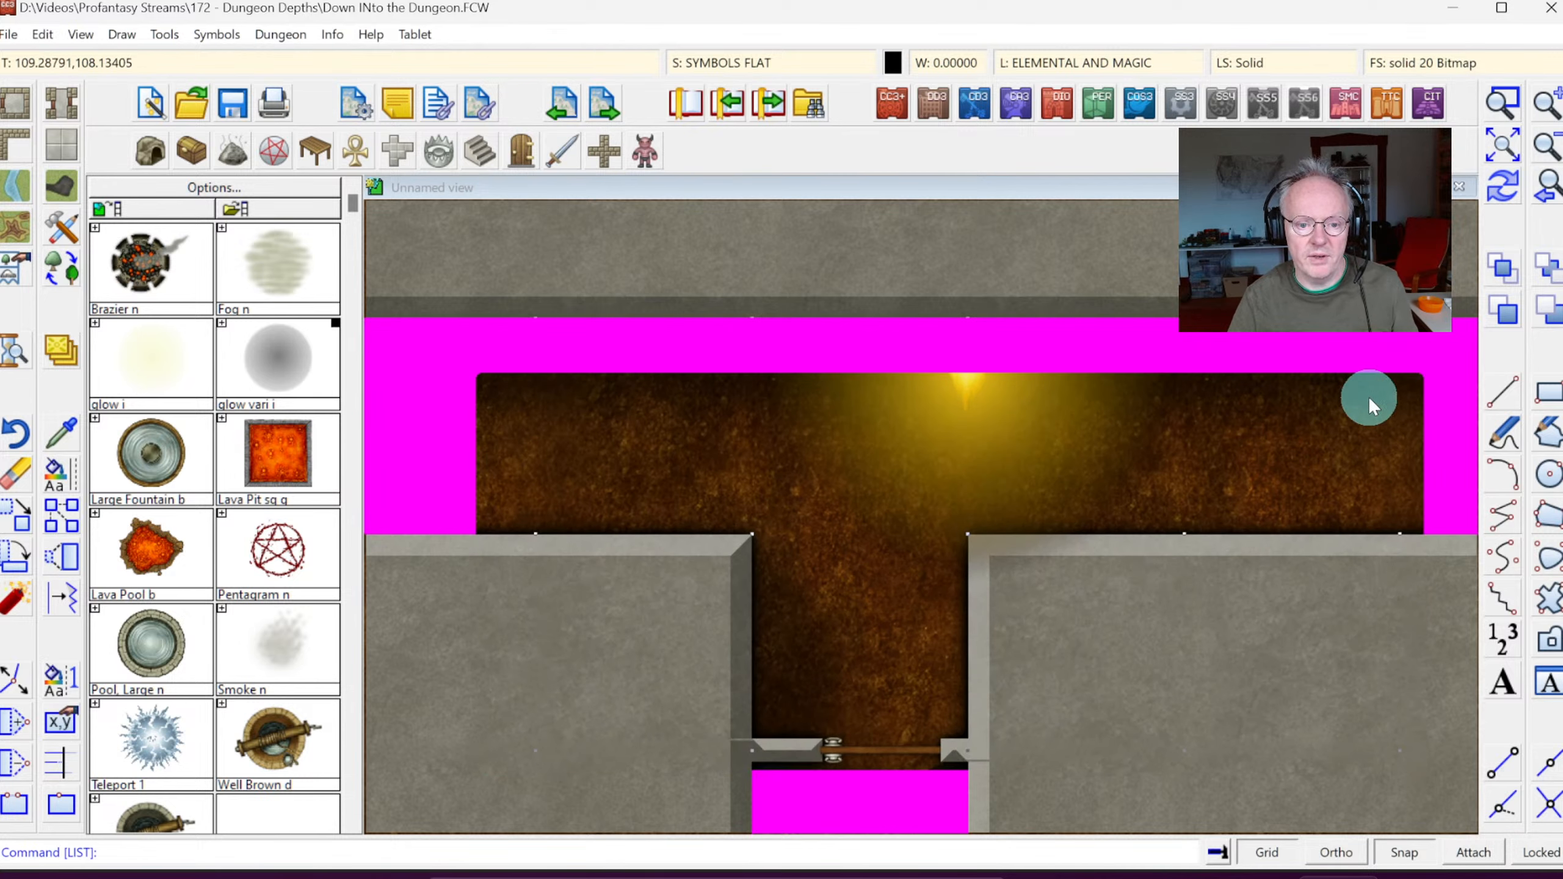
left_click(1502, 187)
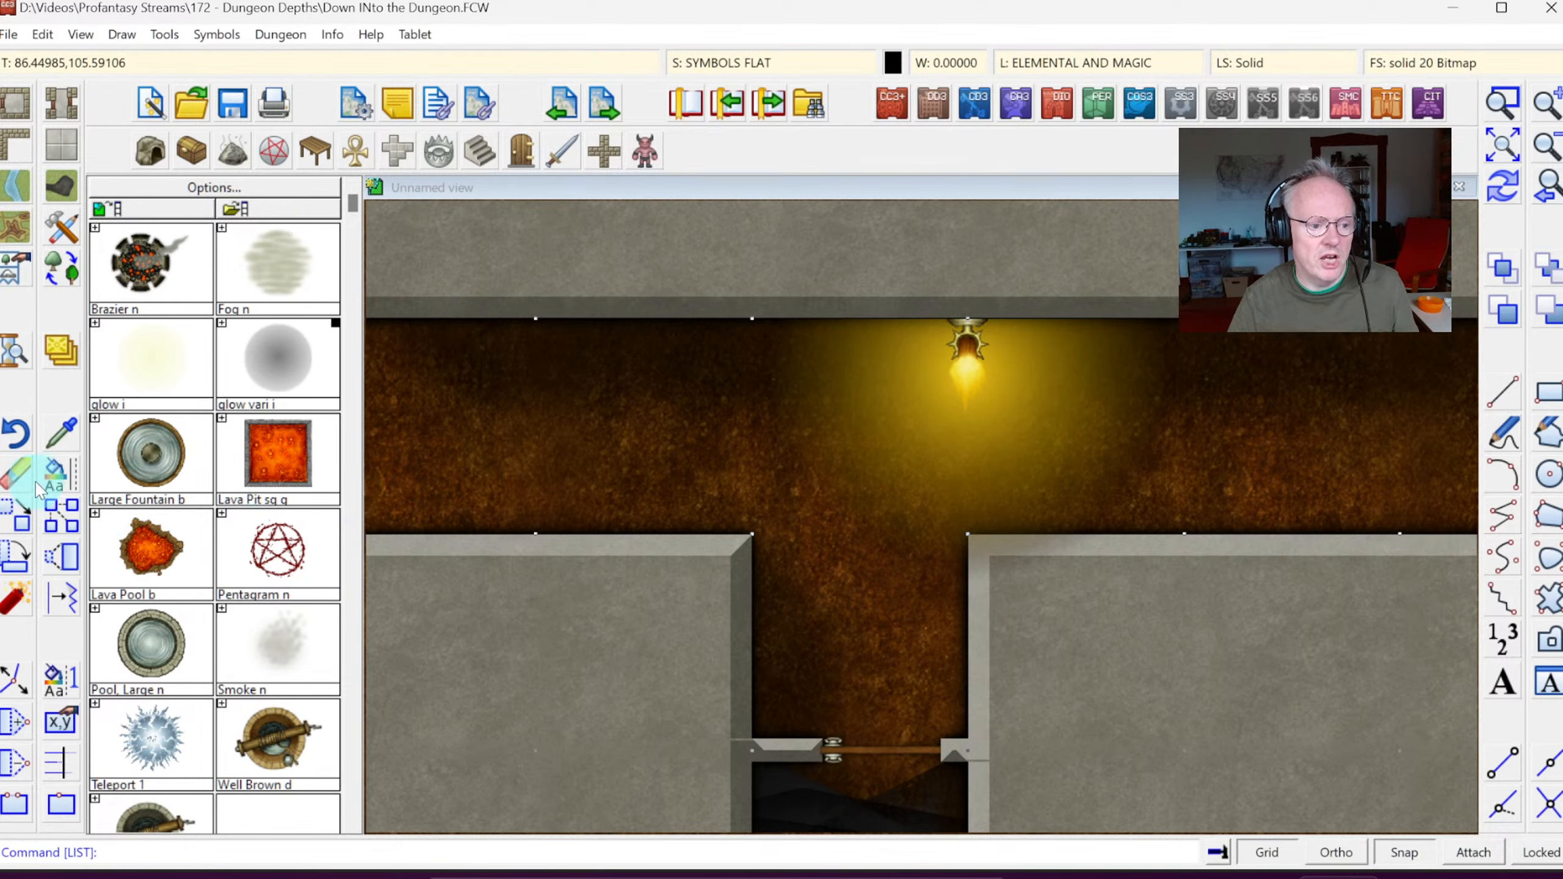
Step: Change the corridor's wall polygon to the WALLS layer
left_click(61, 475)
left_click(156, 617)
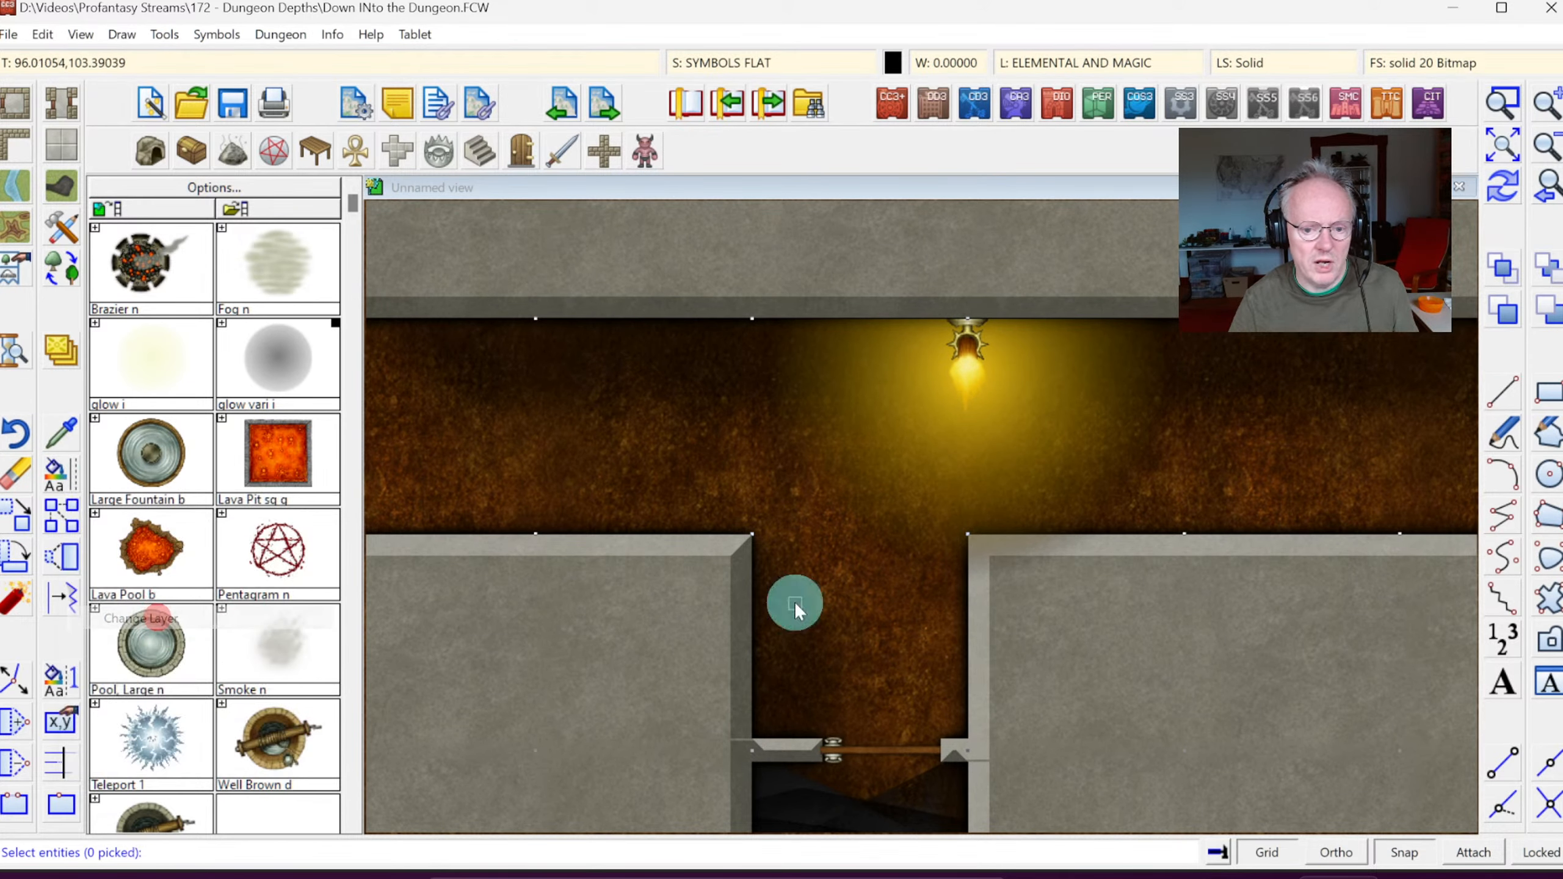
left_click(1072, 536)
right_click(1009, 462)
left_click(1008, 463)
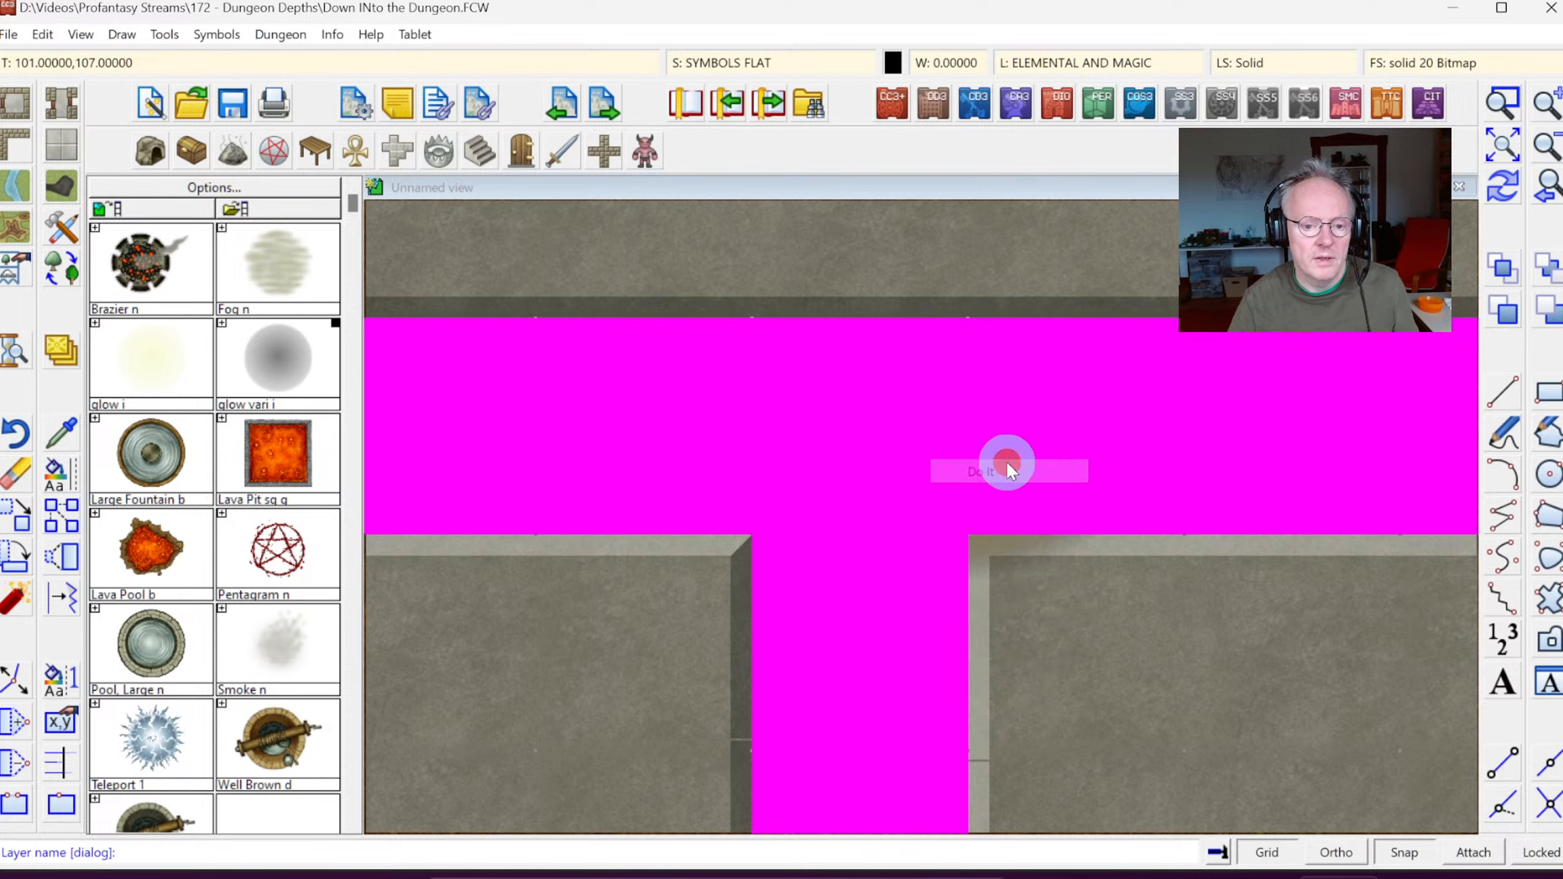
scroll(641, 526, "down", 6)
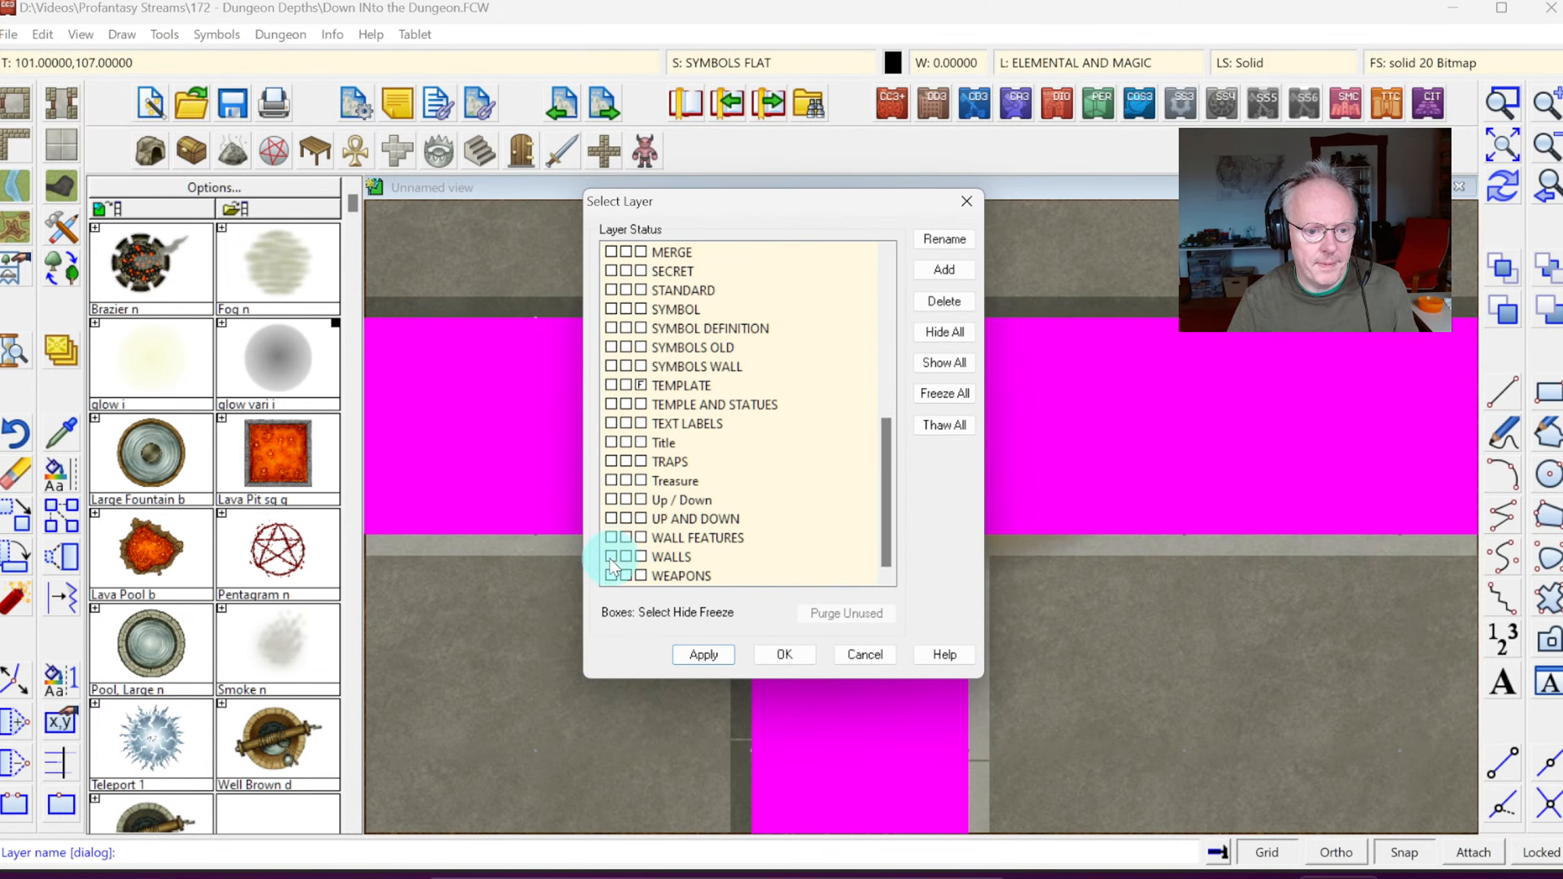
left_click(616, 559)
left_click(785, 654)
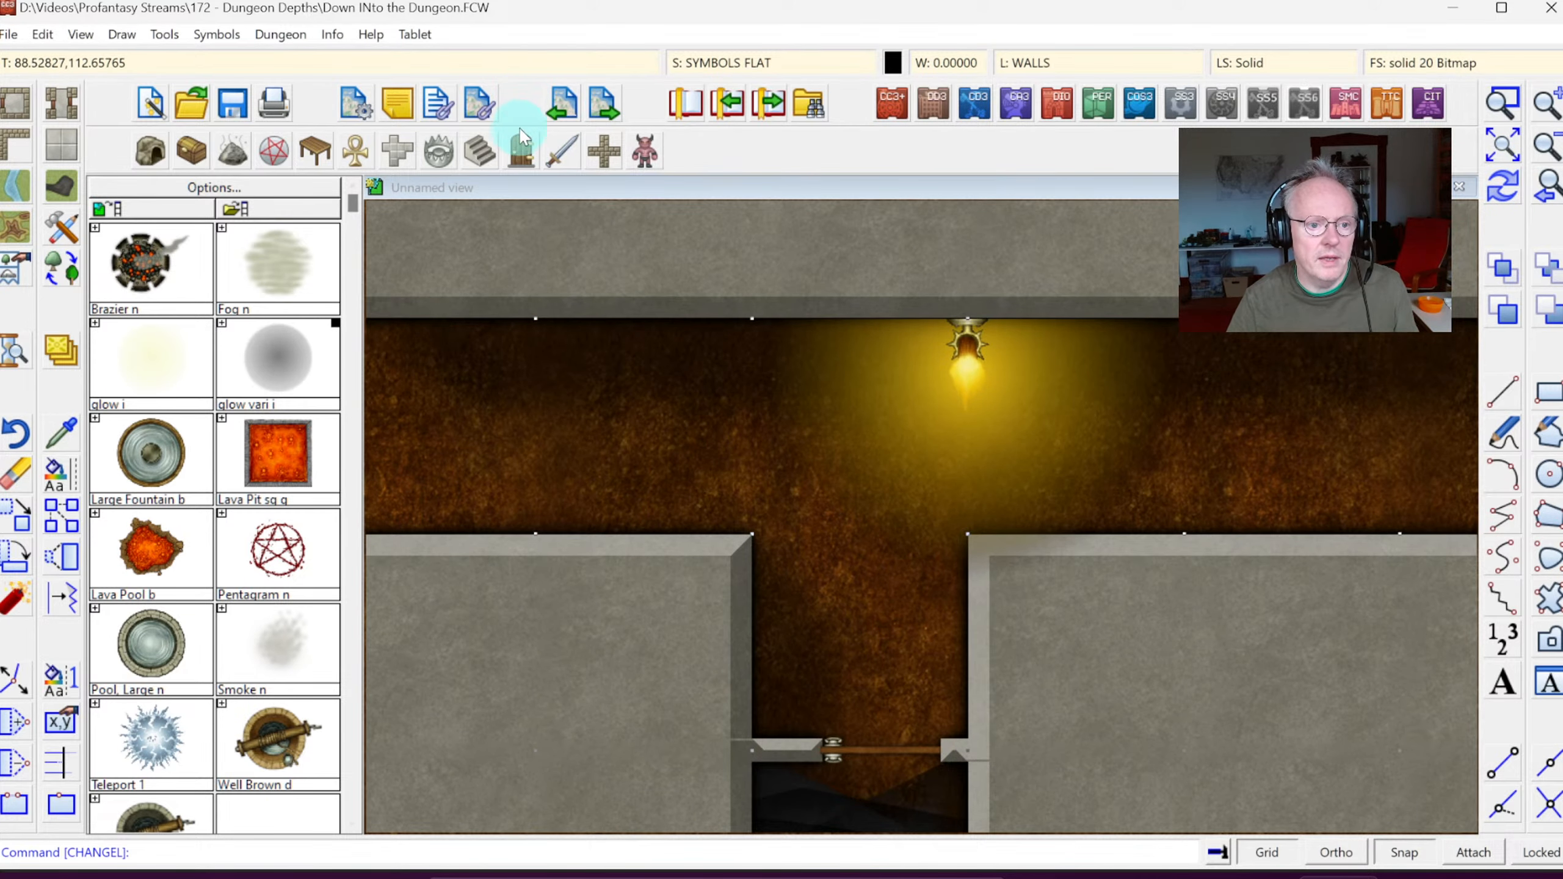
Step: Load the wall feature symbols and bring the sconces into reach
left_click(521, 153)
left_click(349, 688)
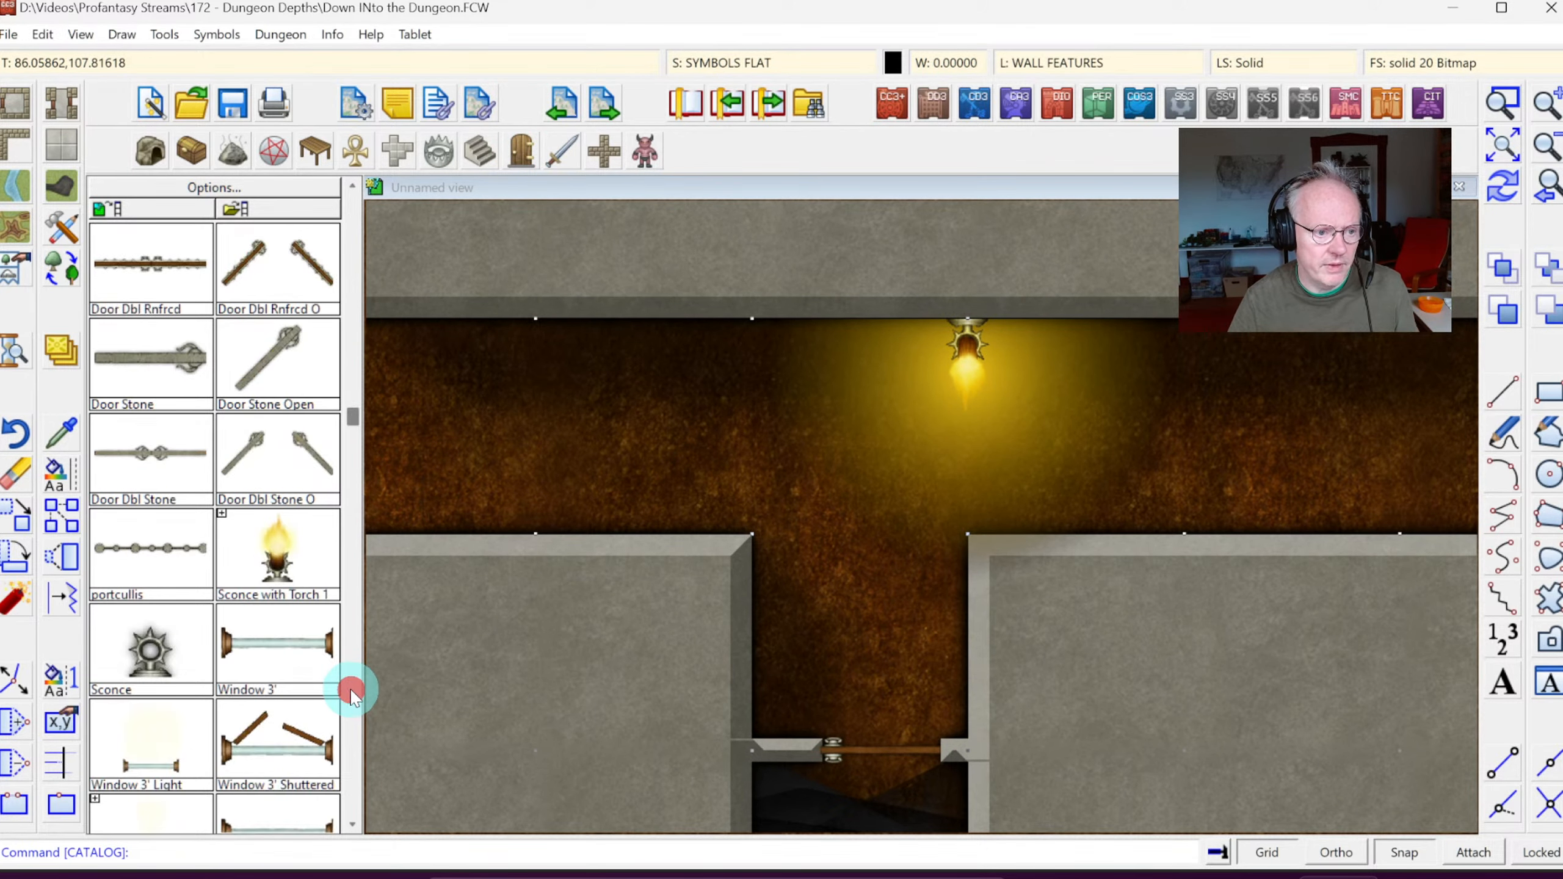
Step: Try to place a Sconce with Torch 1 symbol on the corridor's north wall at 90,110
left_click(264, 579)
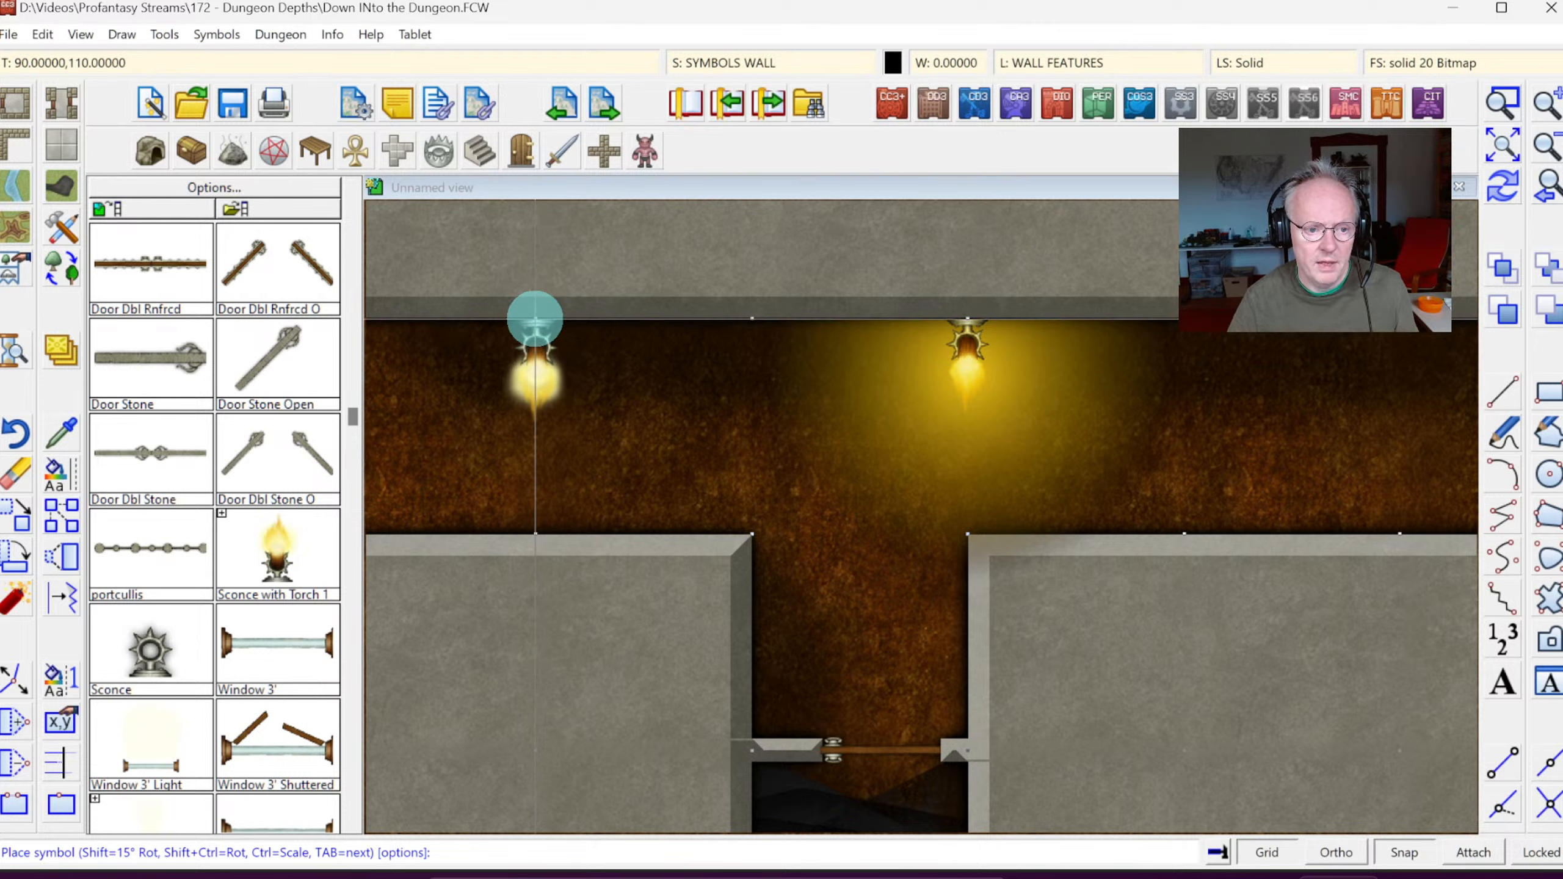
left_click(536, 318)
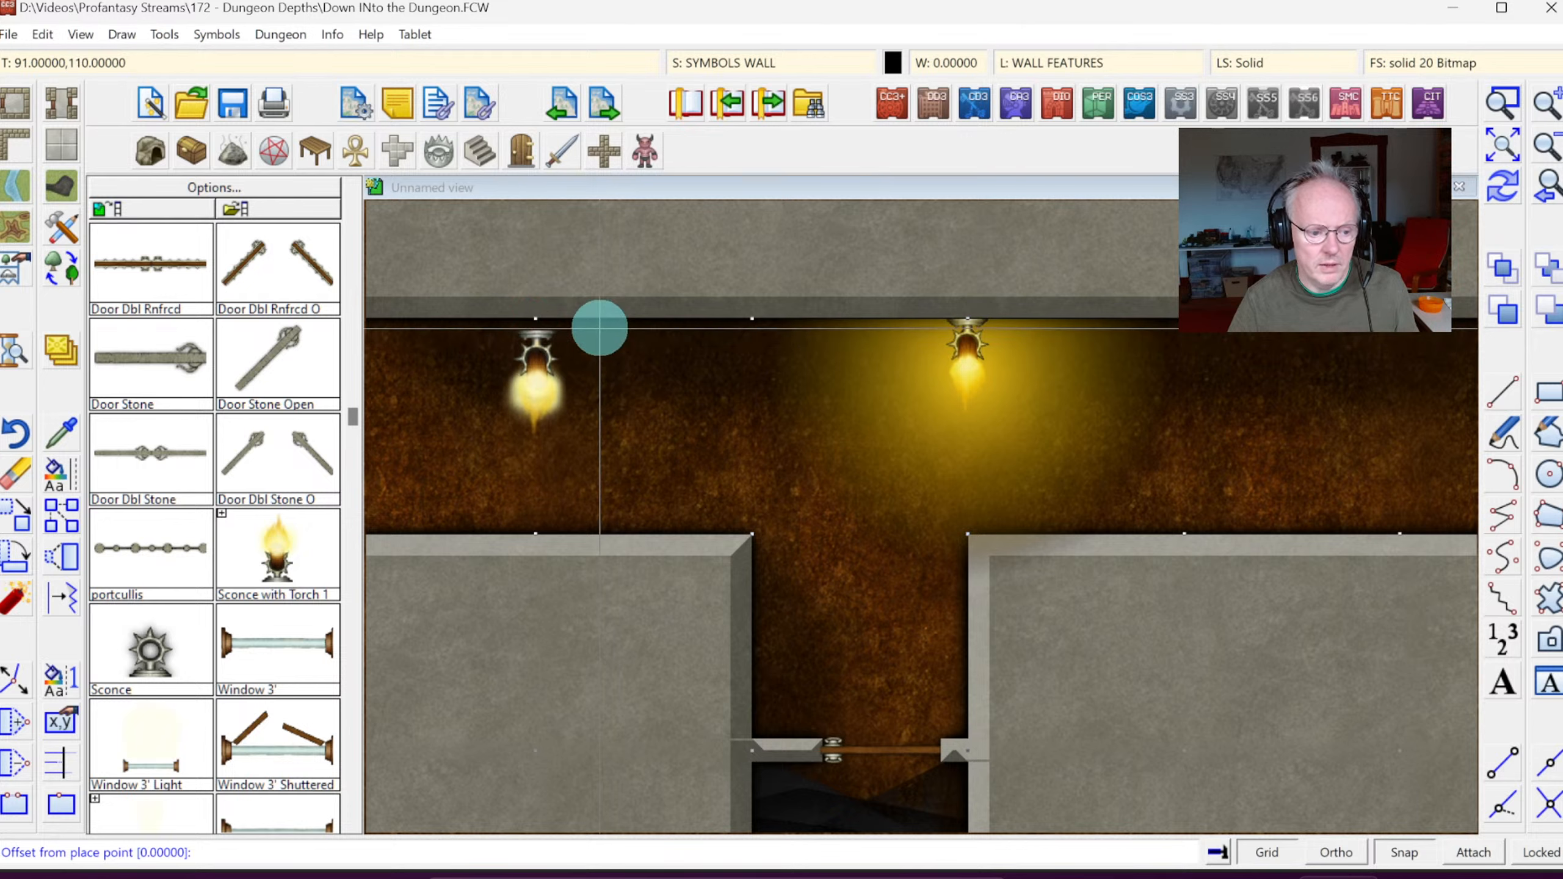
key("Return")
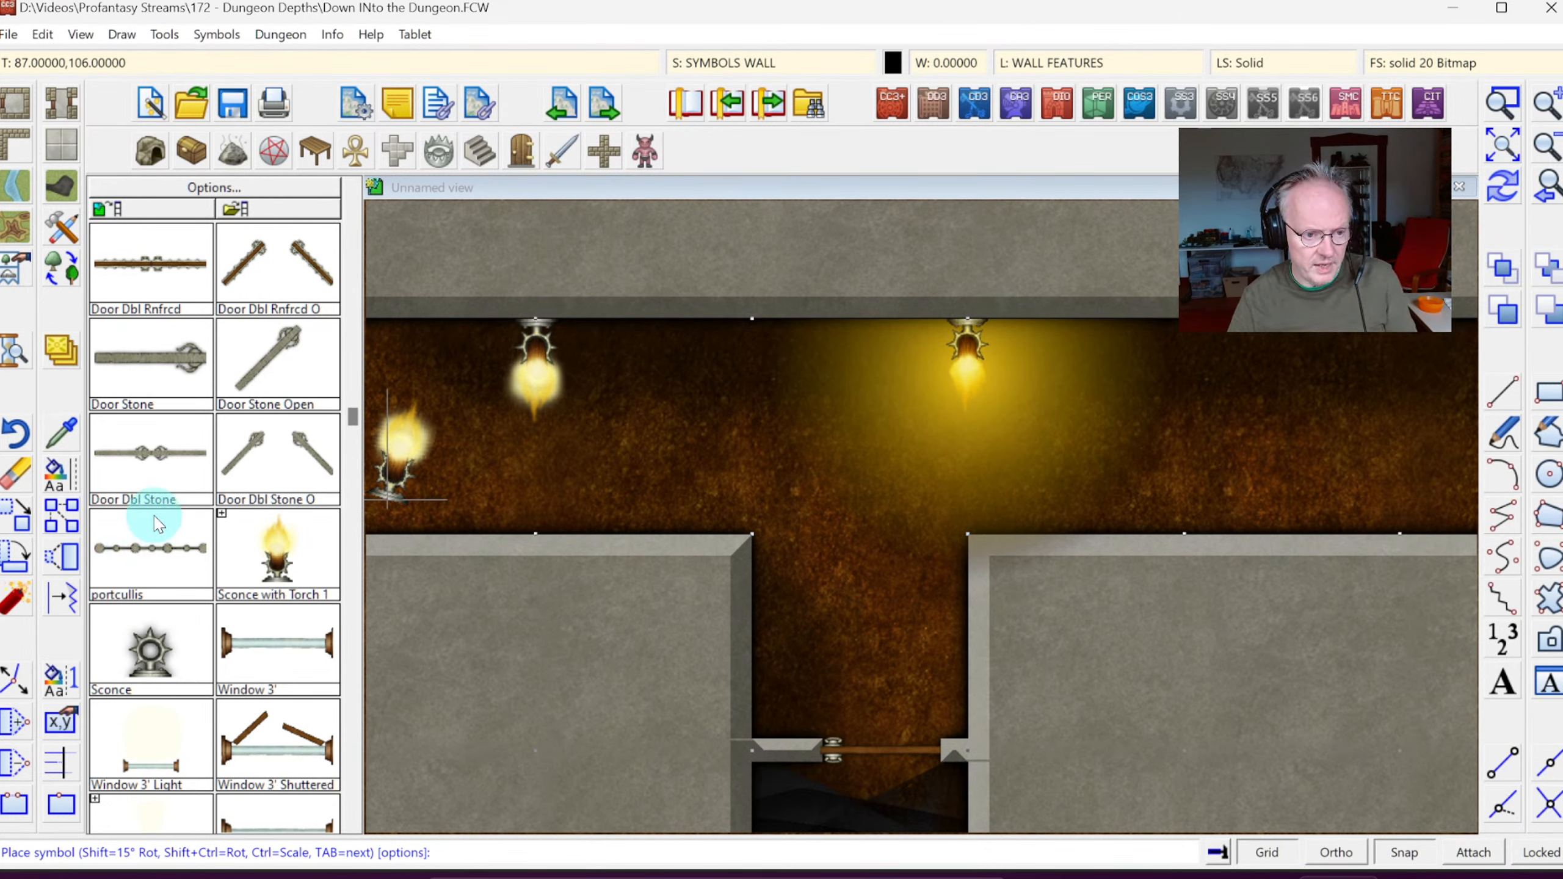
key("Escape")
key("ctrl+z")
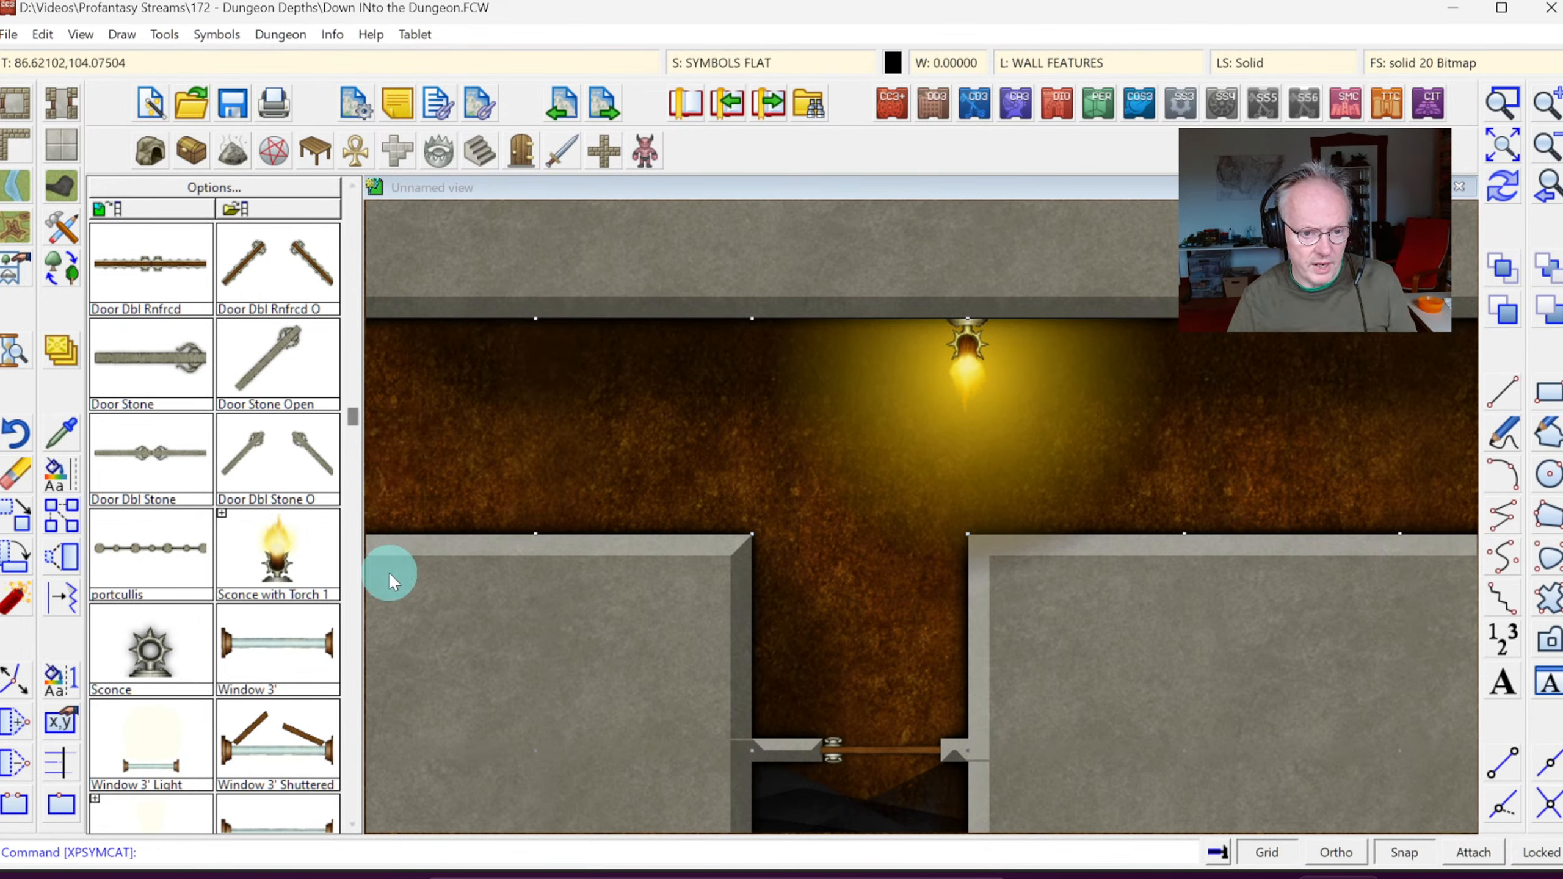
Step: Expand the sconce group and place a Sconce with Torch 2 symbol on the corridor's north wall at 95,110
left_click(223, 522)
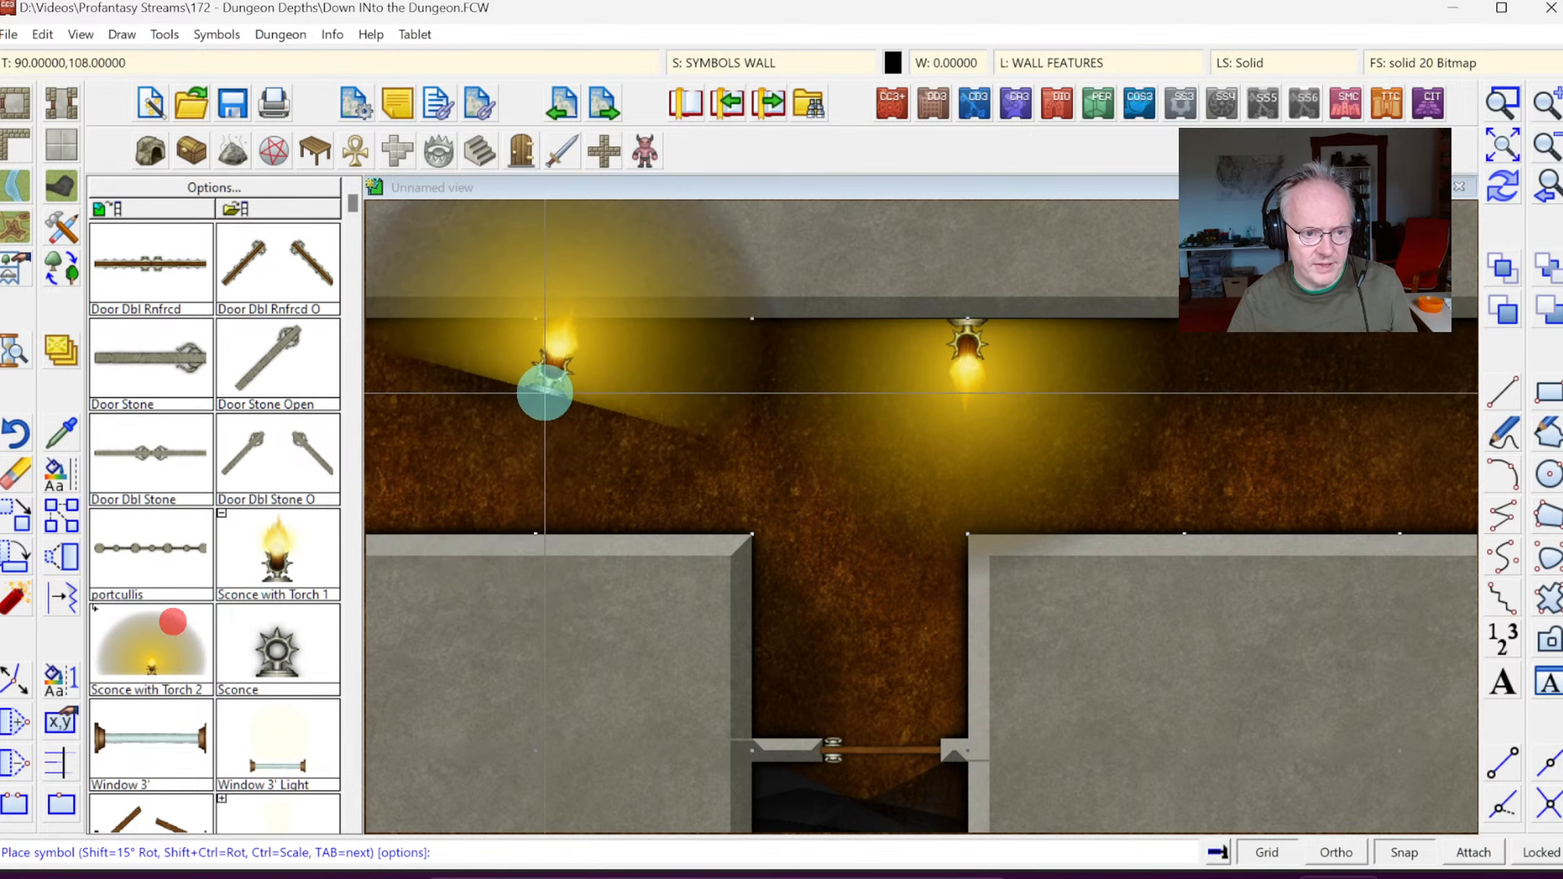
left_click(530, 318)
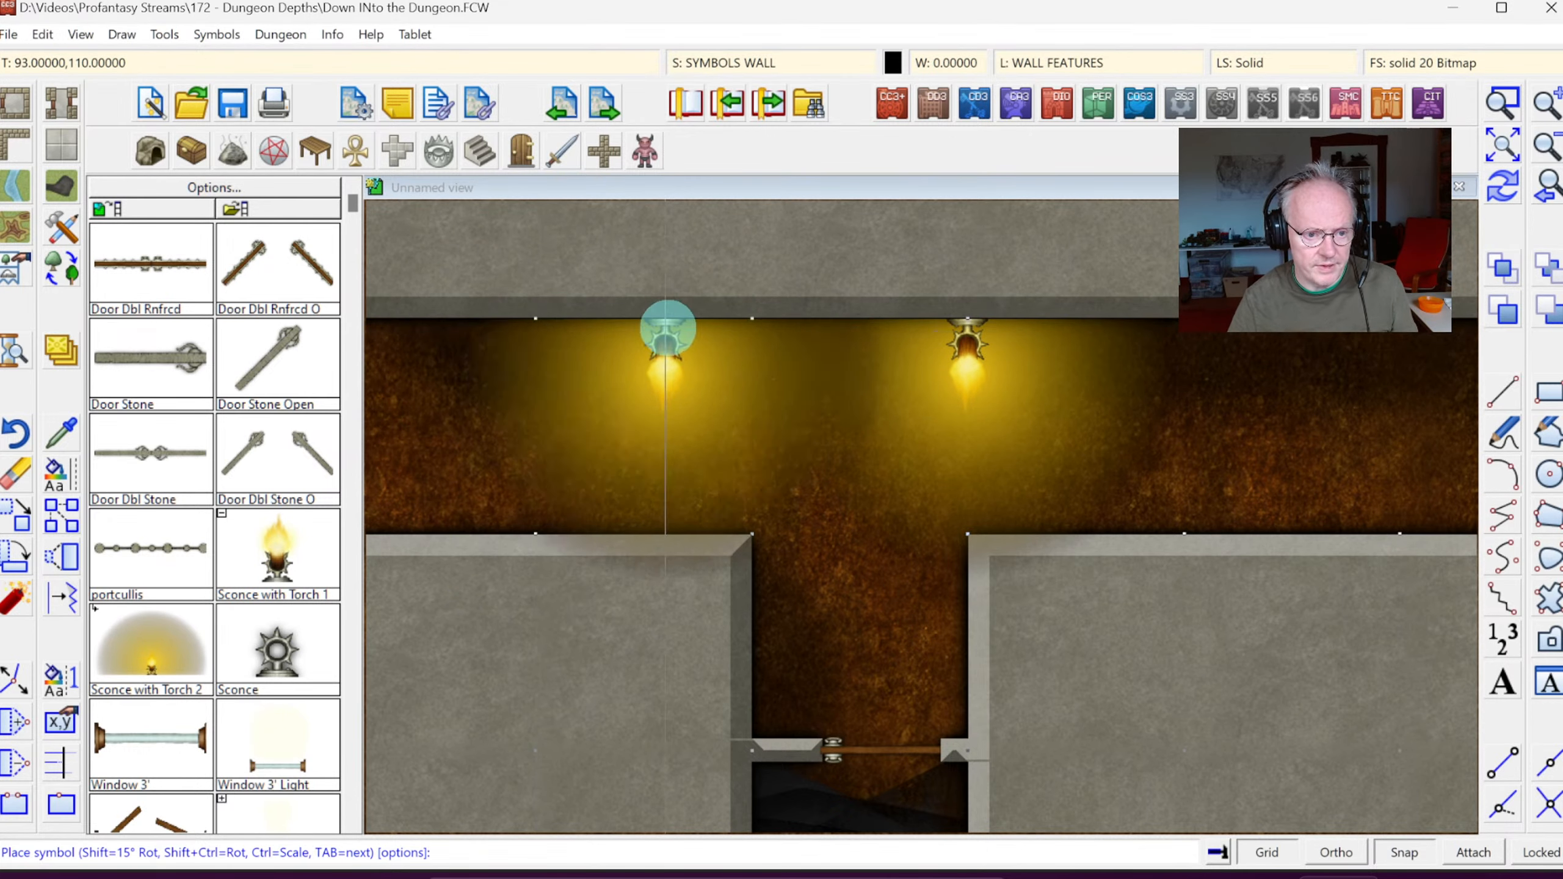
left_click(753, 326)
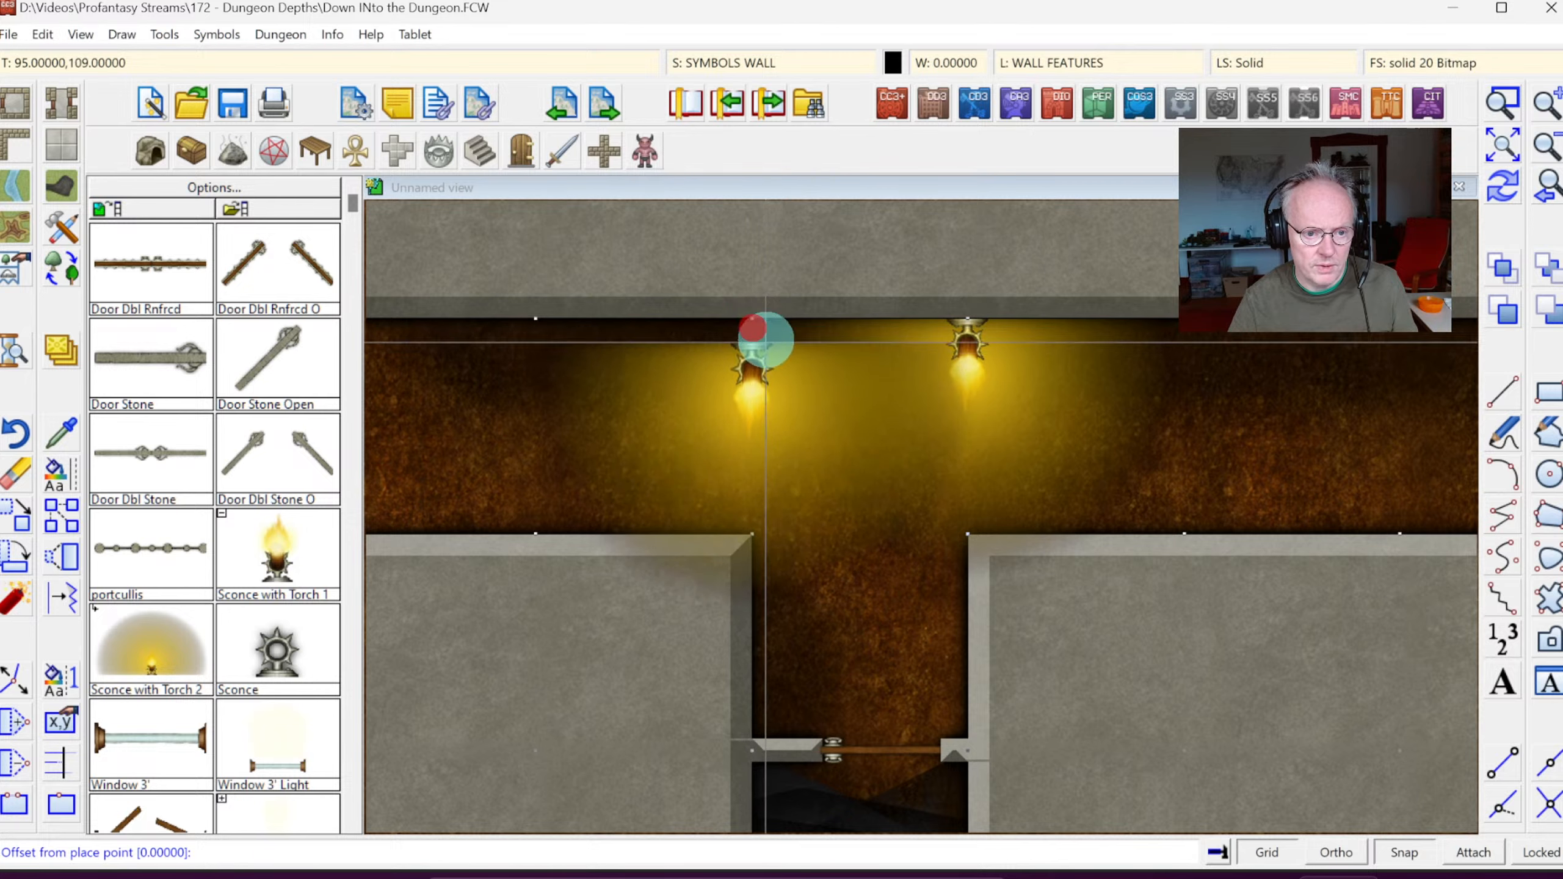
left_click(766, 335)
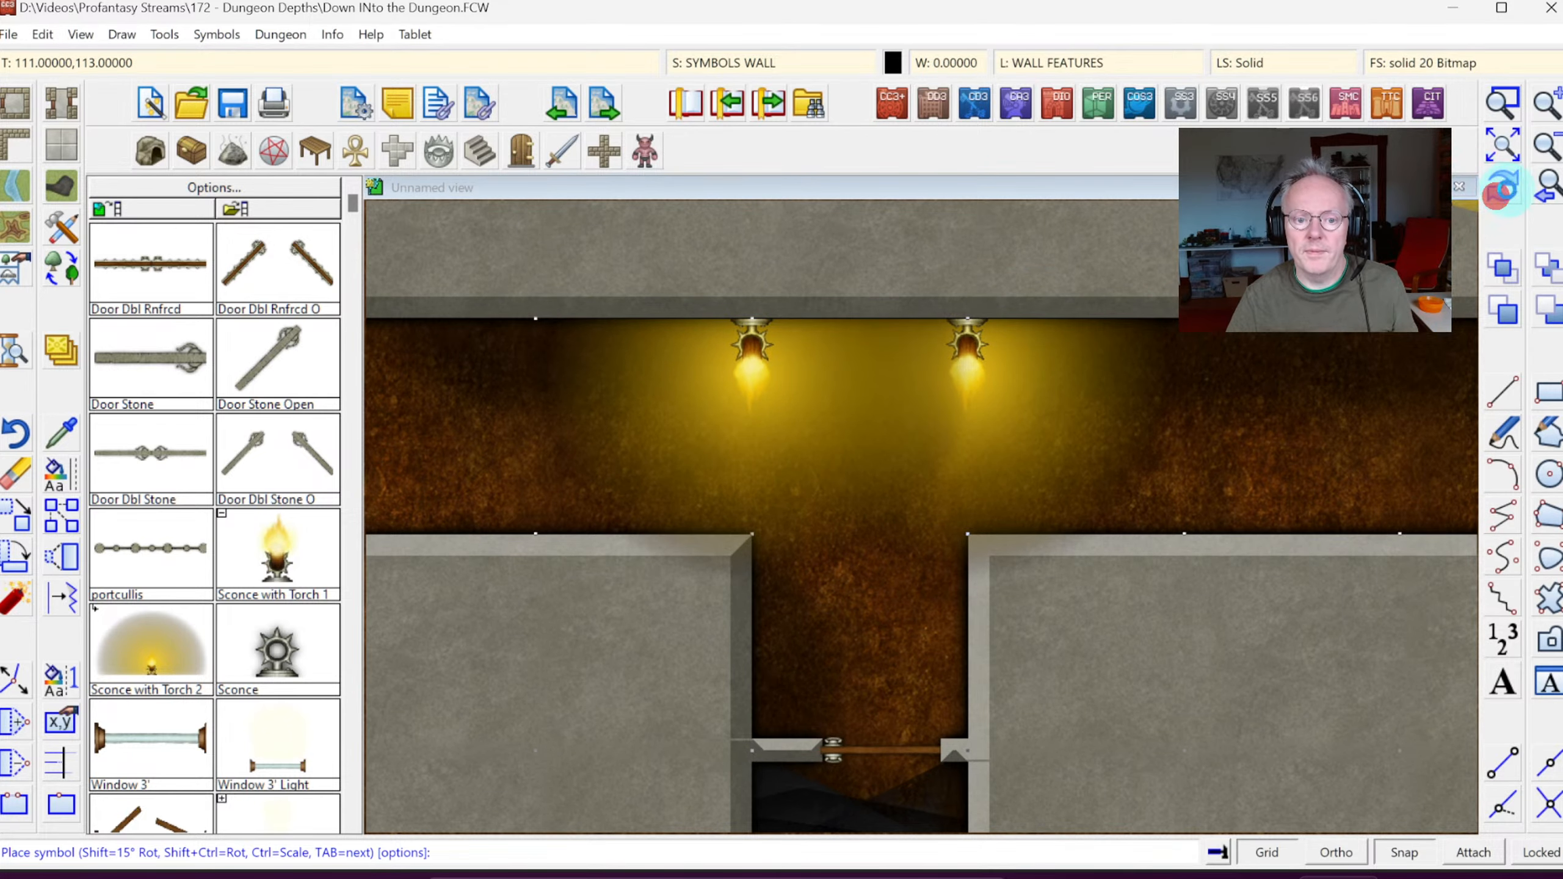
left_click(1547, 150)
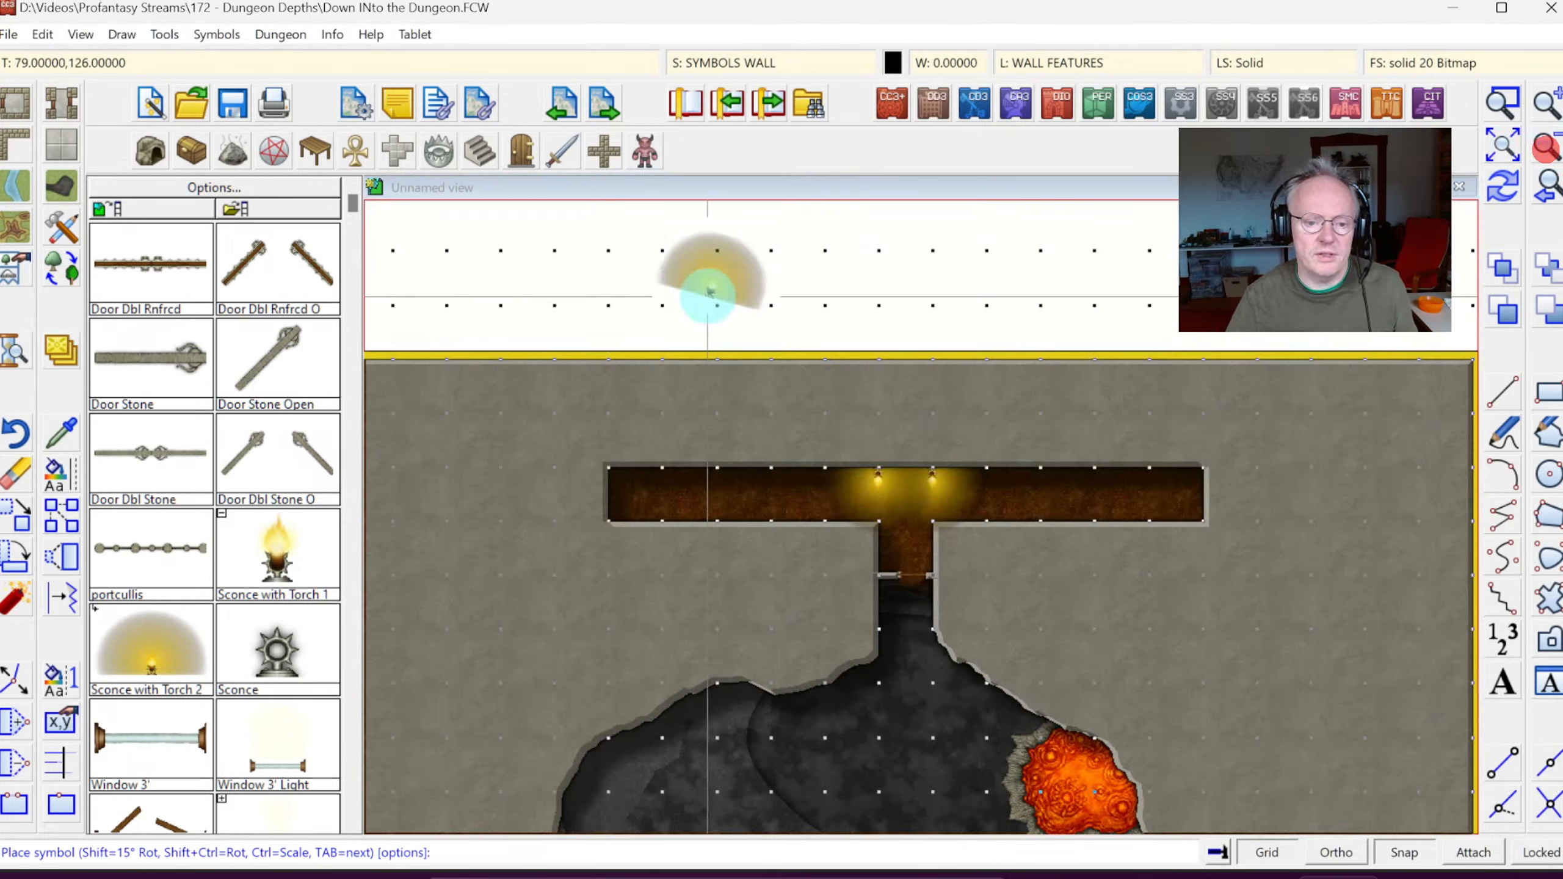
left_click(67, 230)
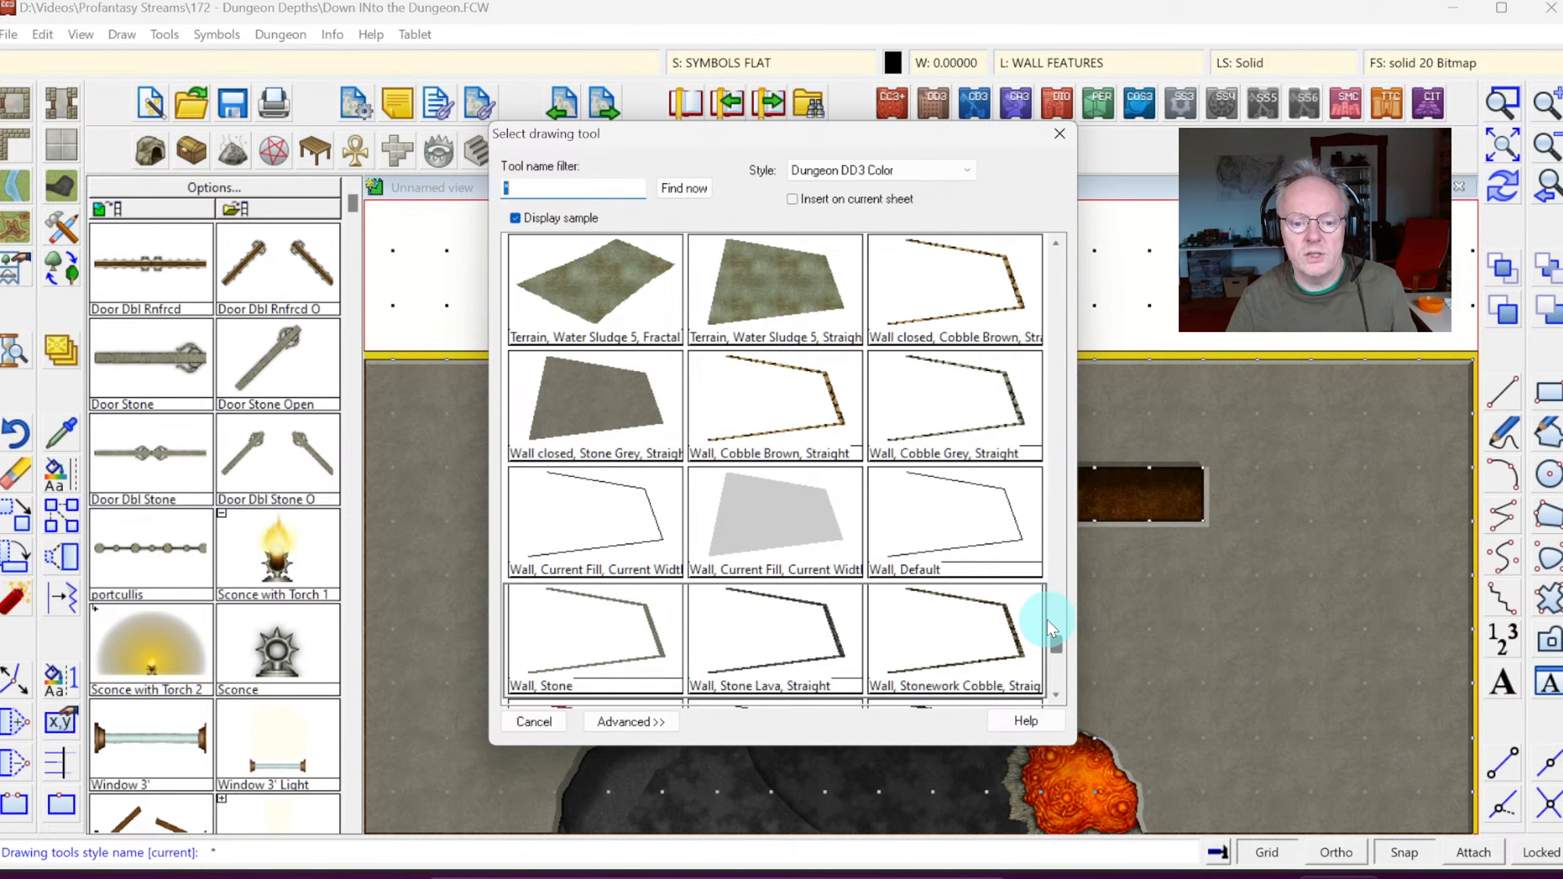
left_click(1054, 668)
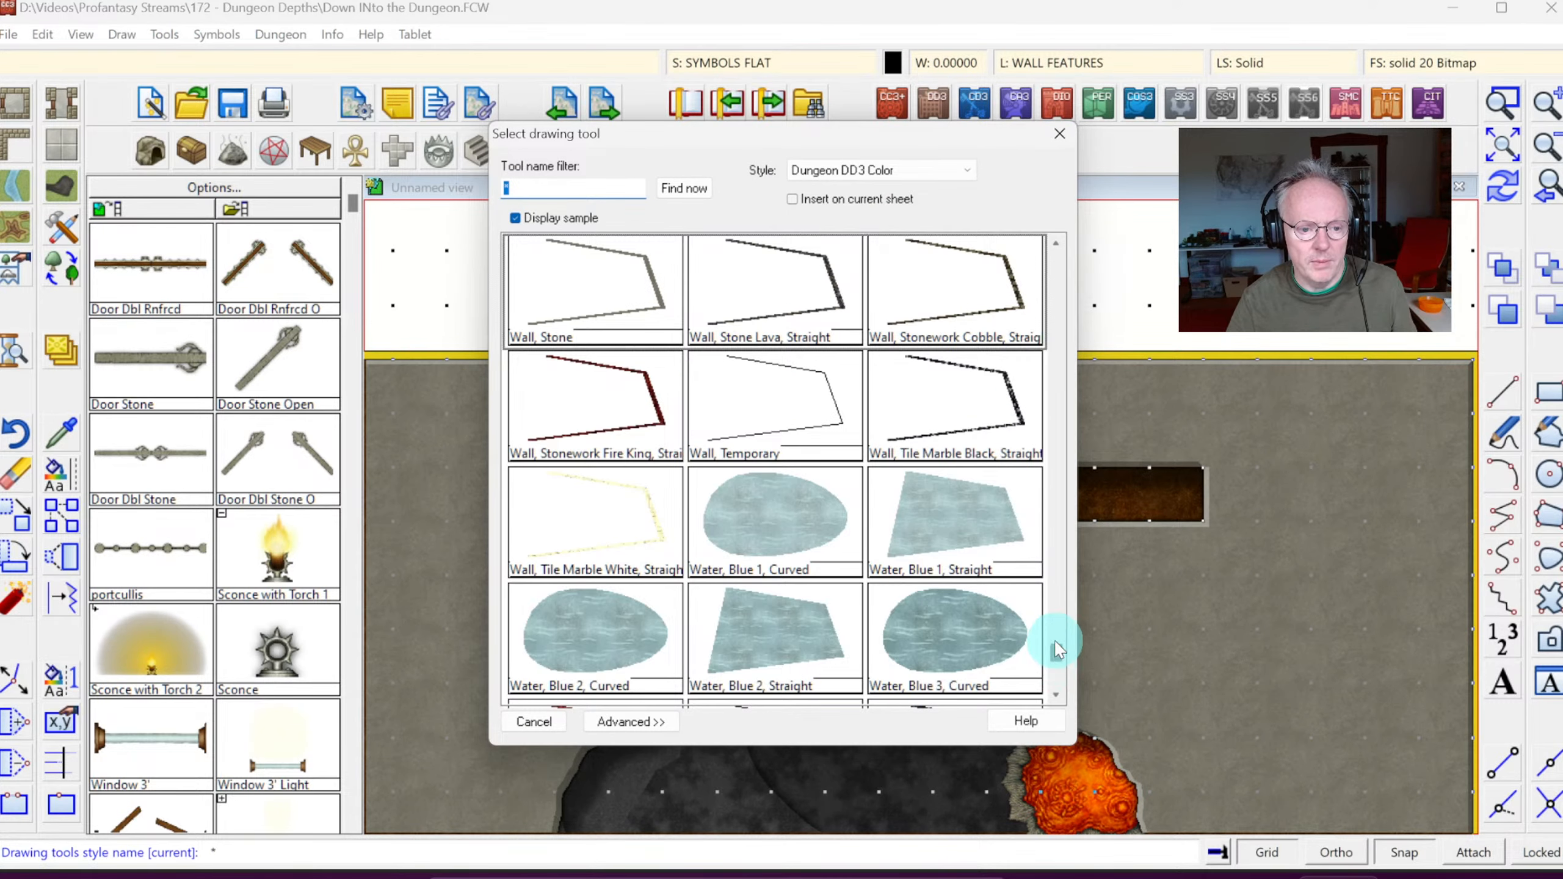
left_click(1059, 606)
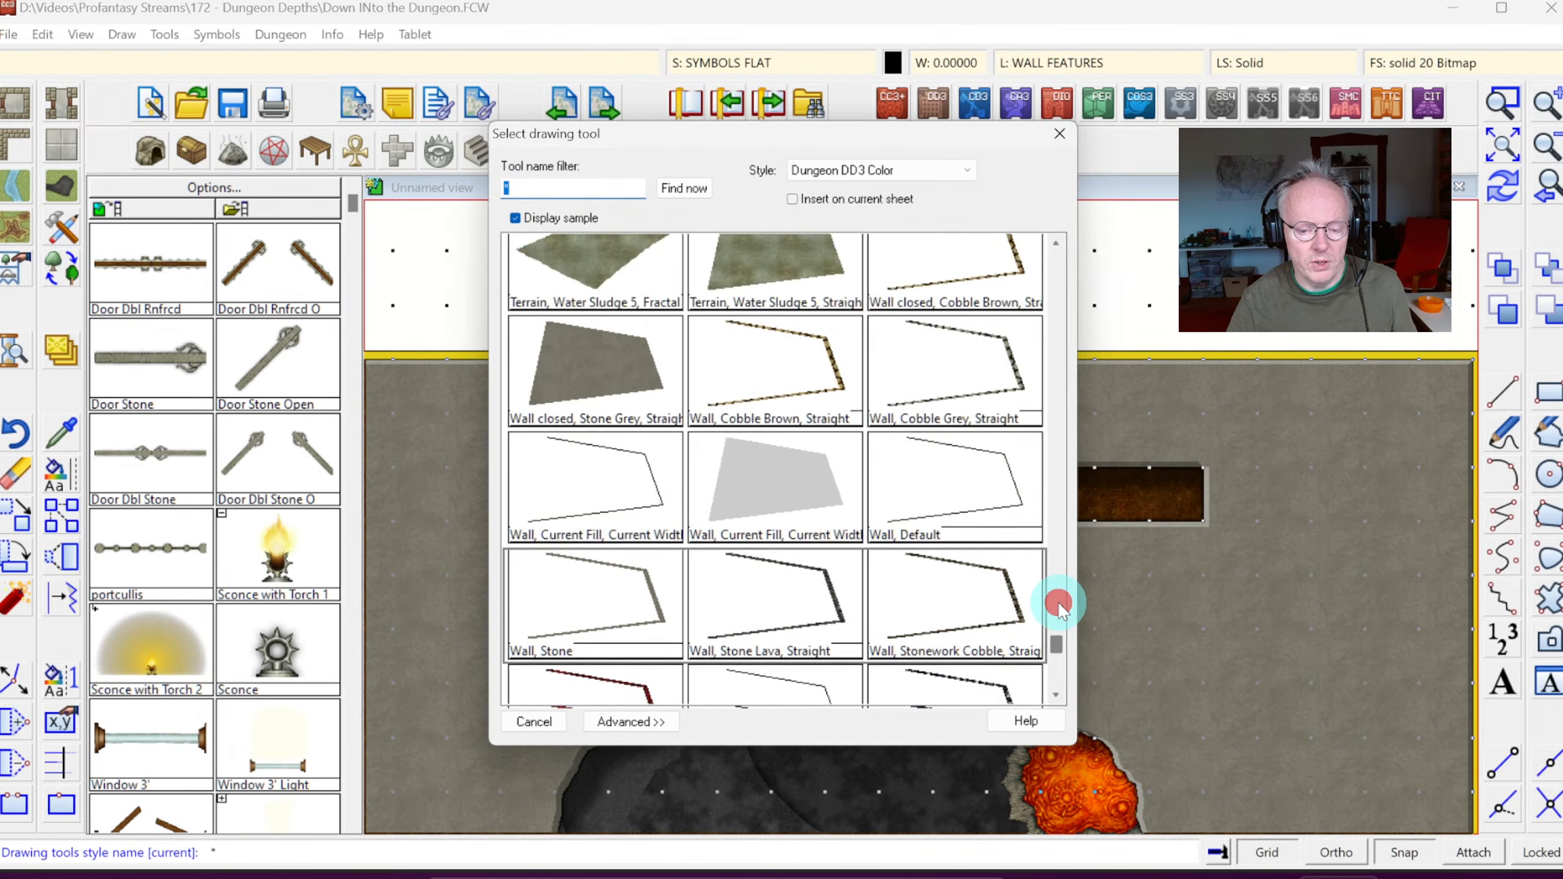
left_click(1057, 544)
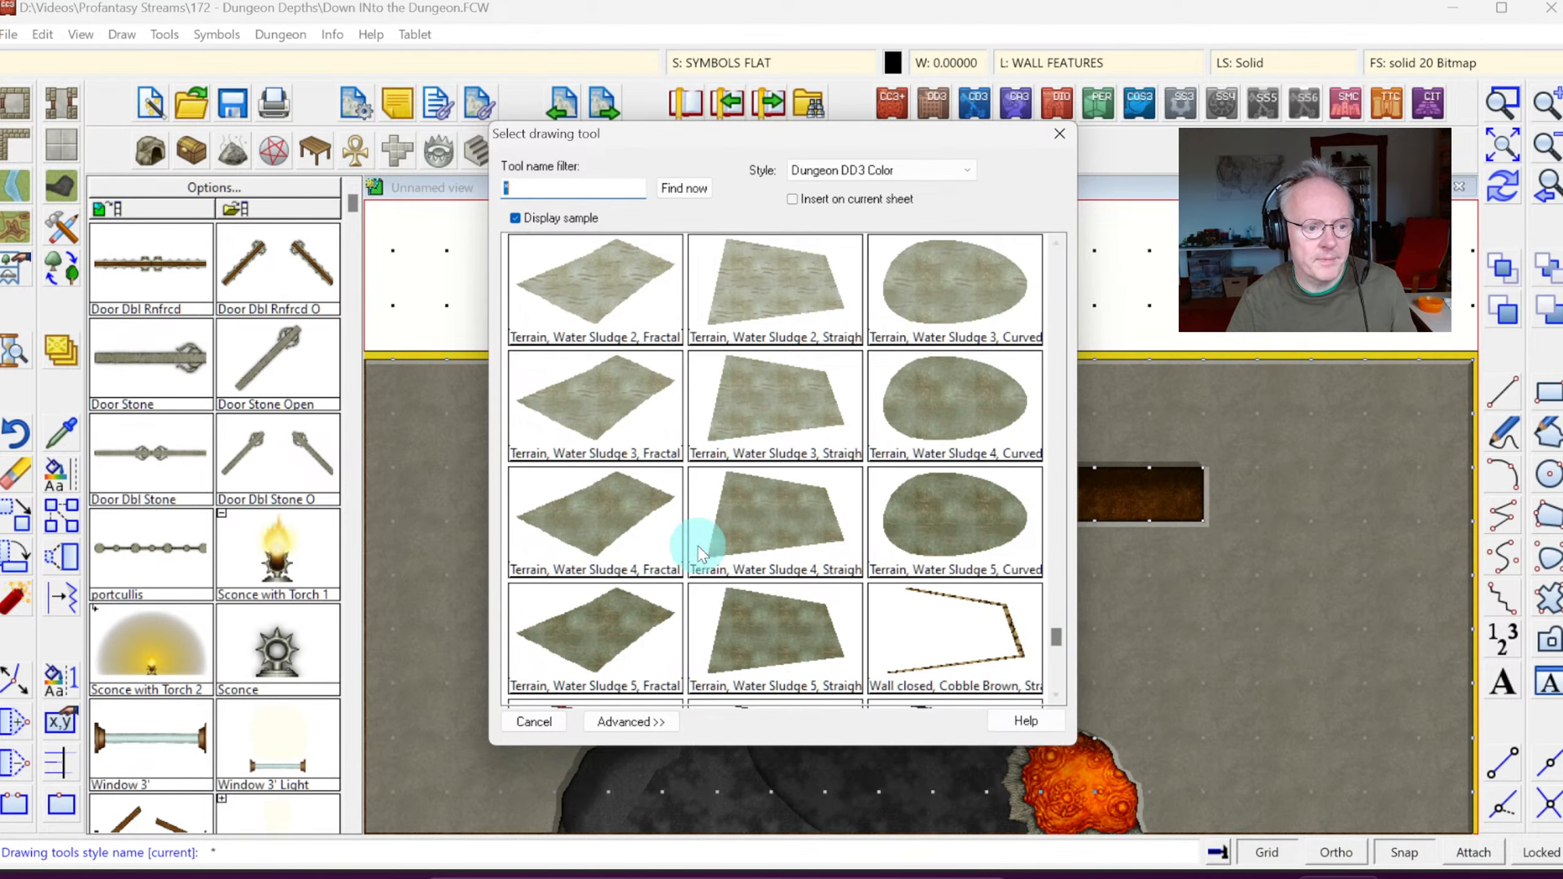
left_click(1056, 660)
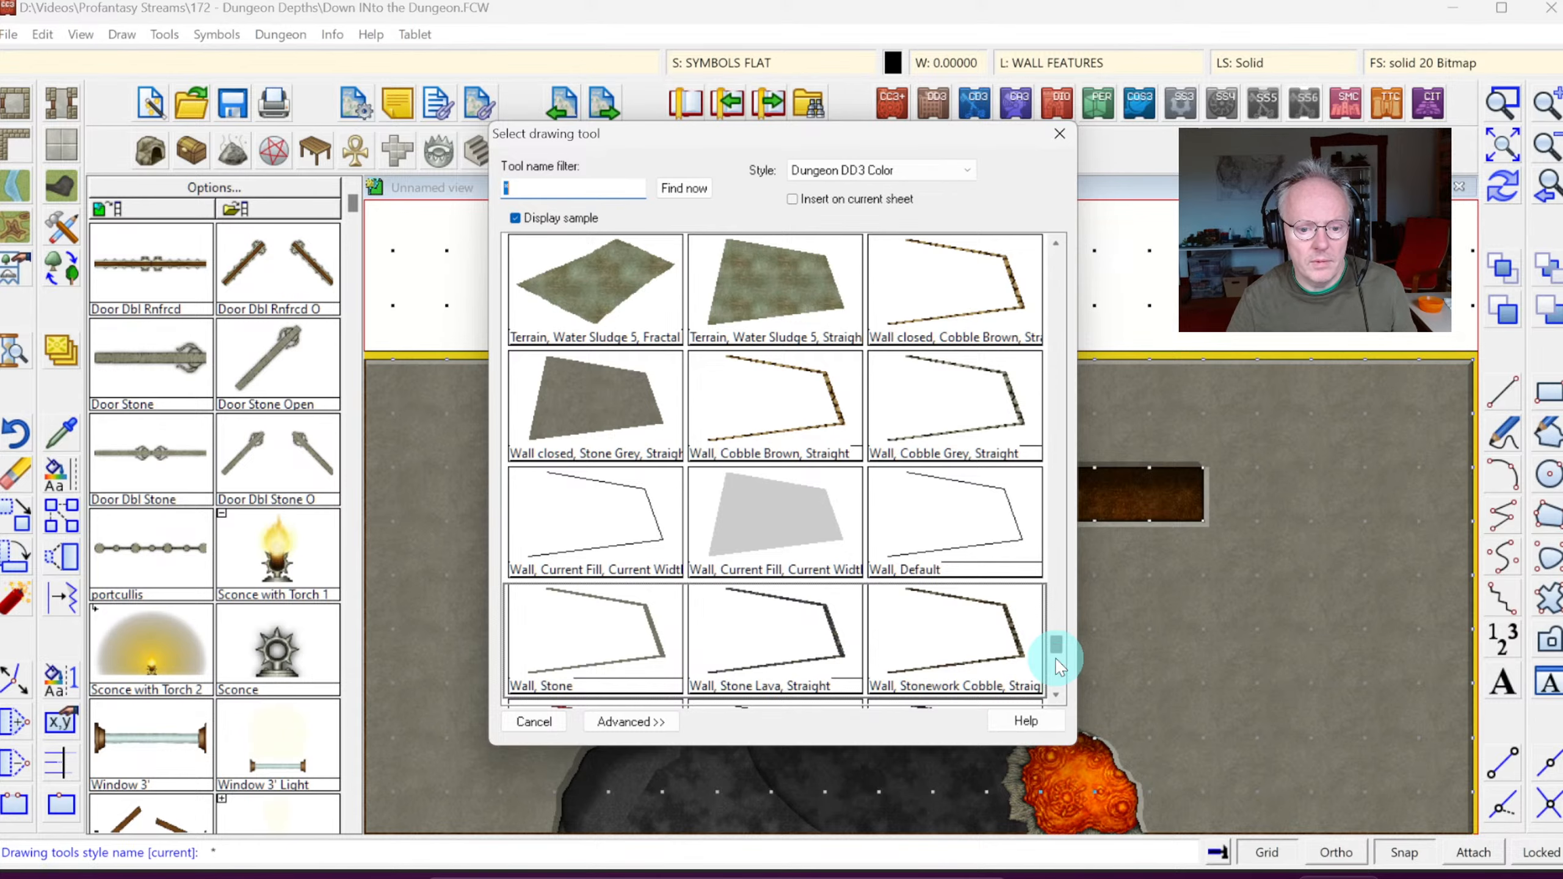
left_click_drag(1056, 647, 1050, 447)
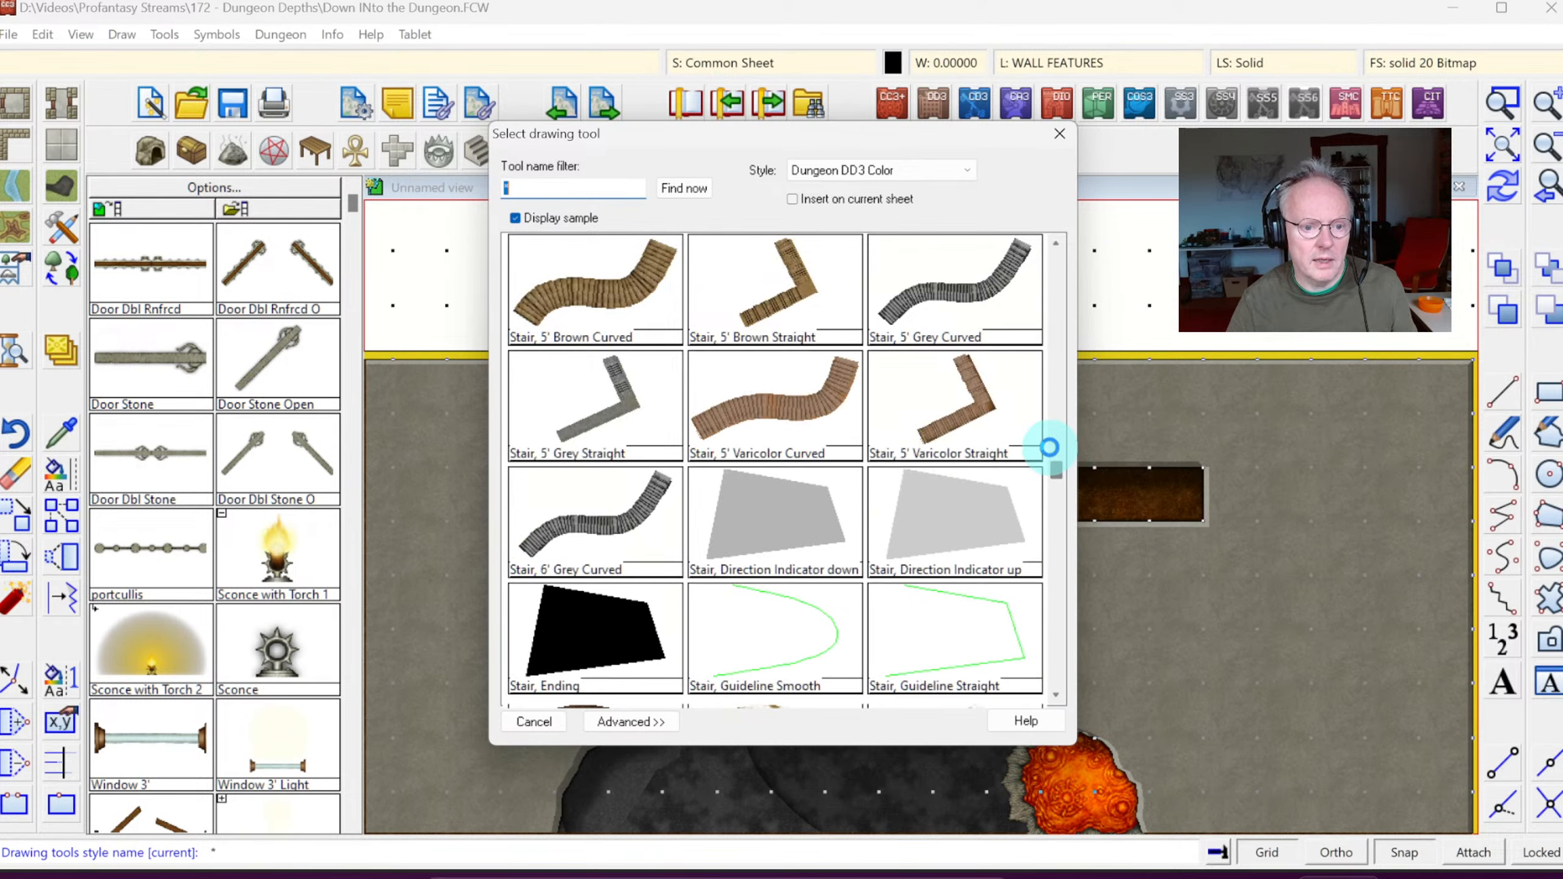
key("Escape")
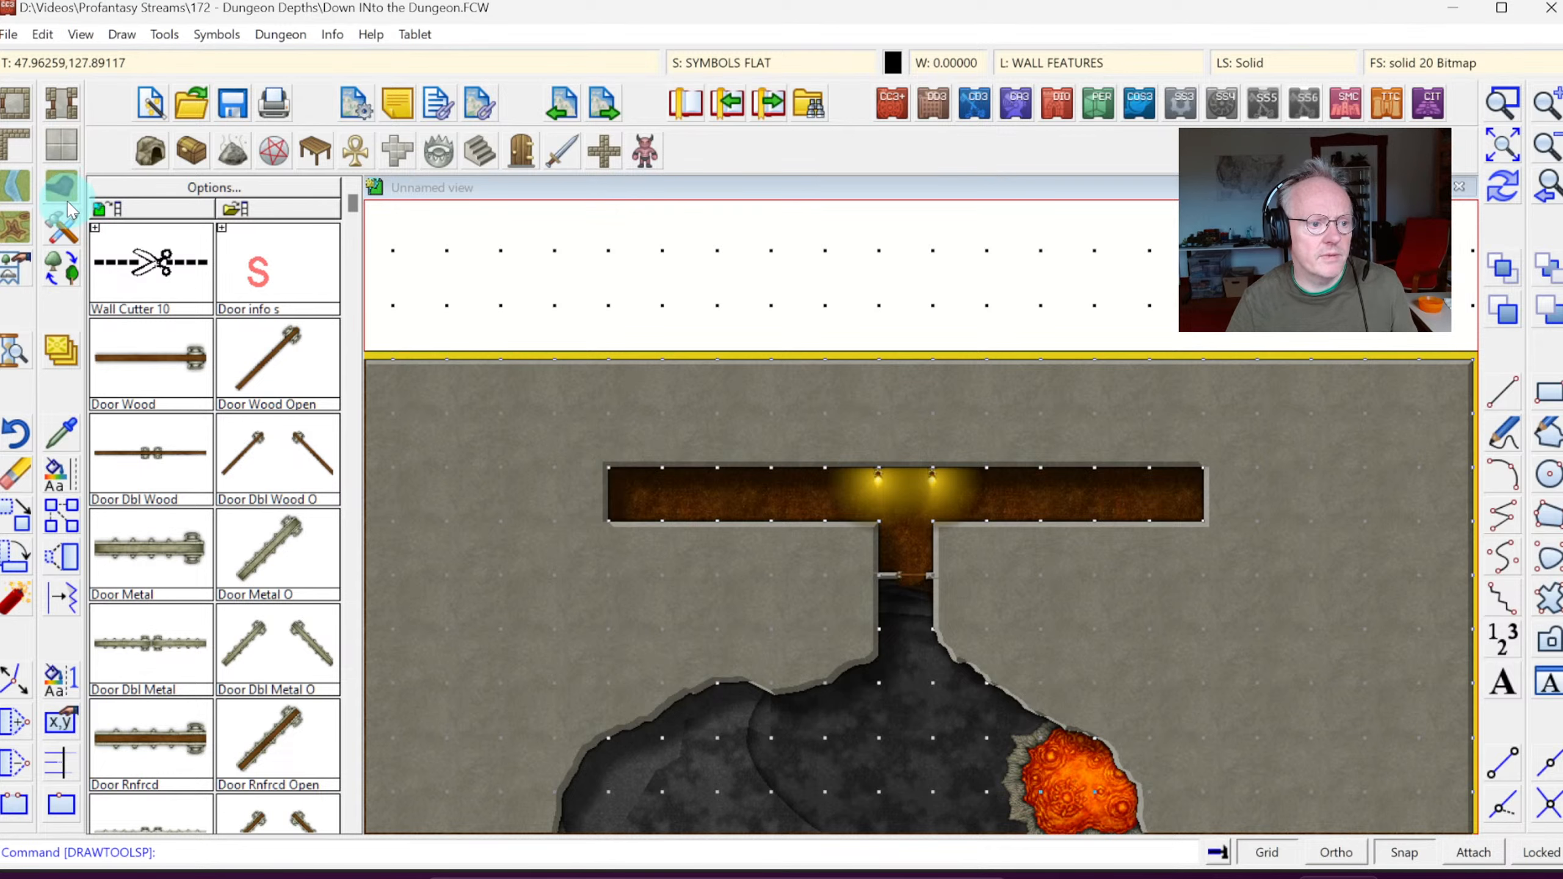
Step: Set the layer of the "Cave, Cut-out" drawing tool to WALLS in its advanced tool properties
left_click(66, 194)
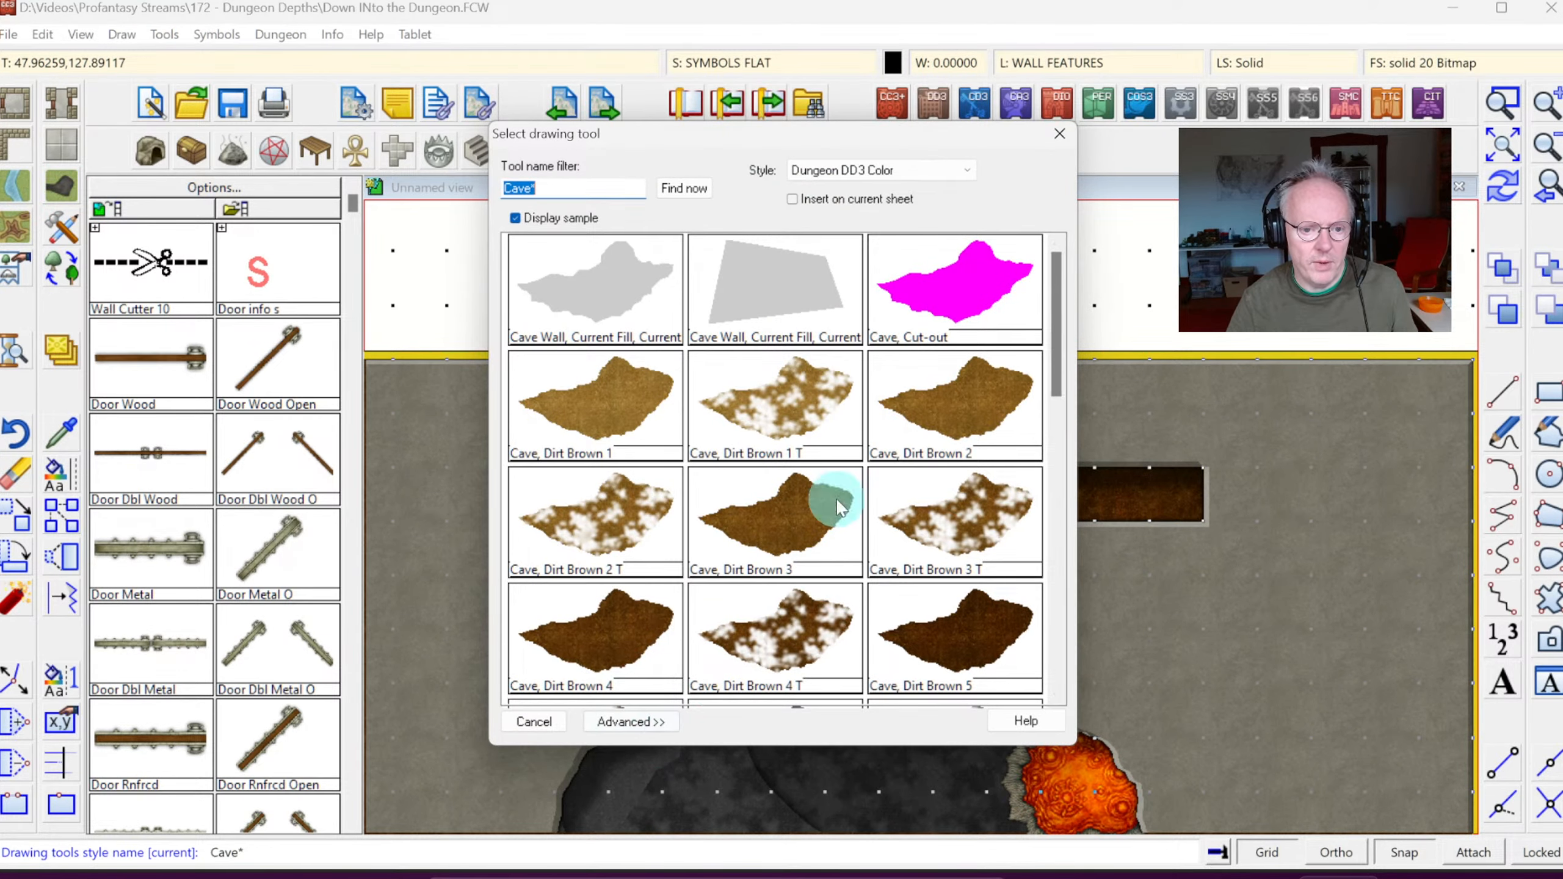
left_click(648, 722)
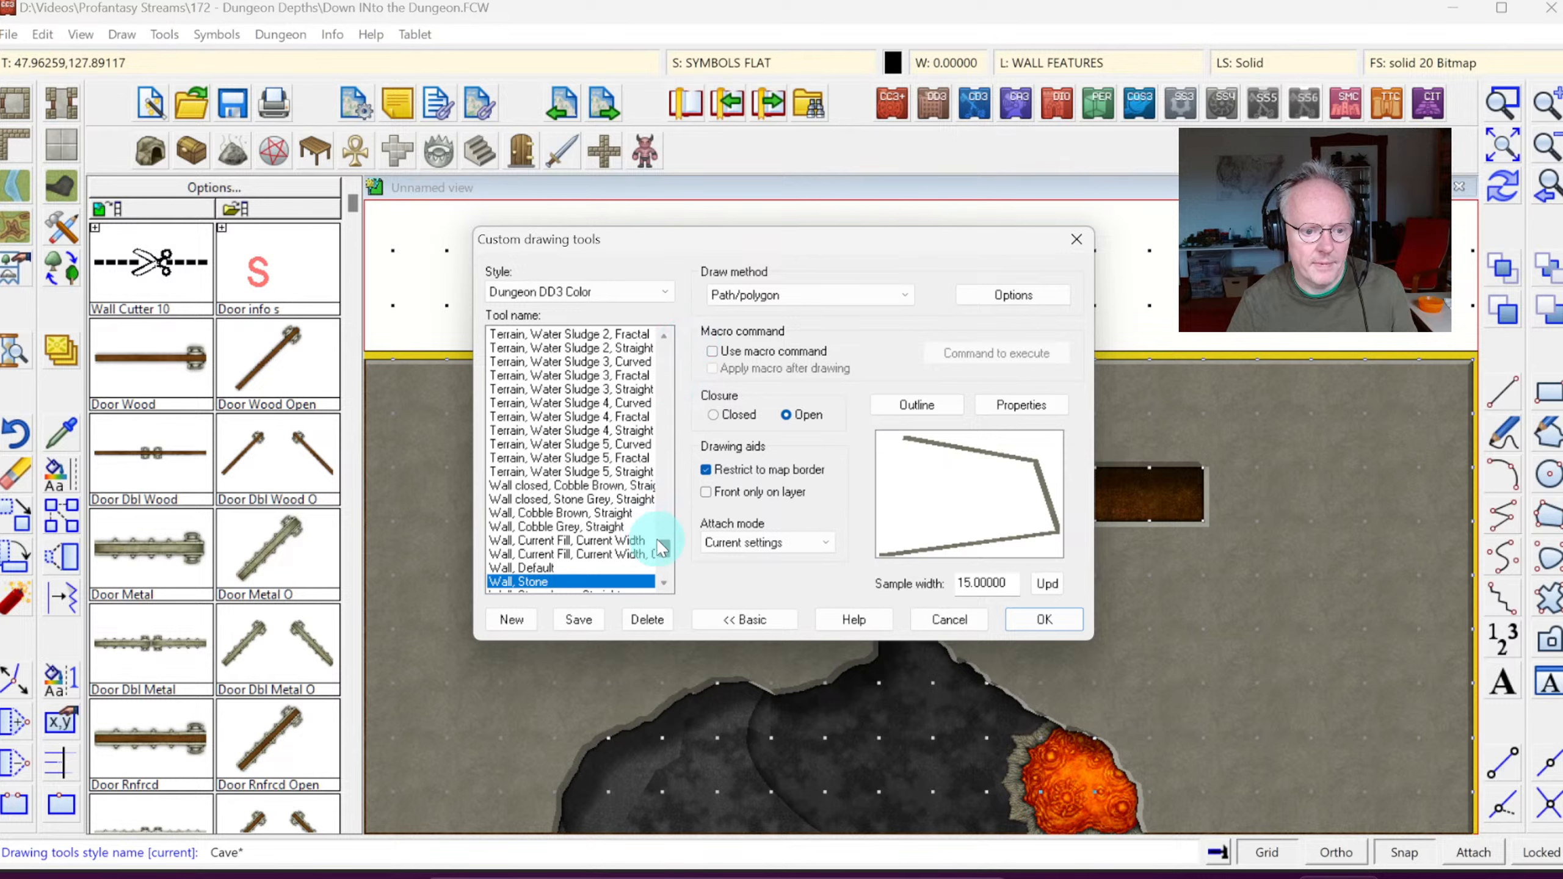
left_click_drag(660, 546, 661, 352)
left_click(533, 356)
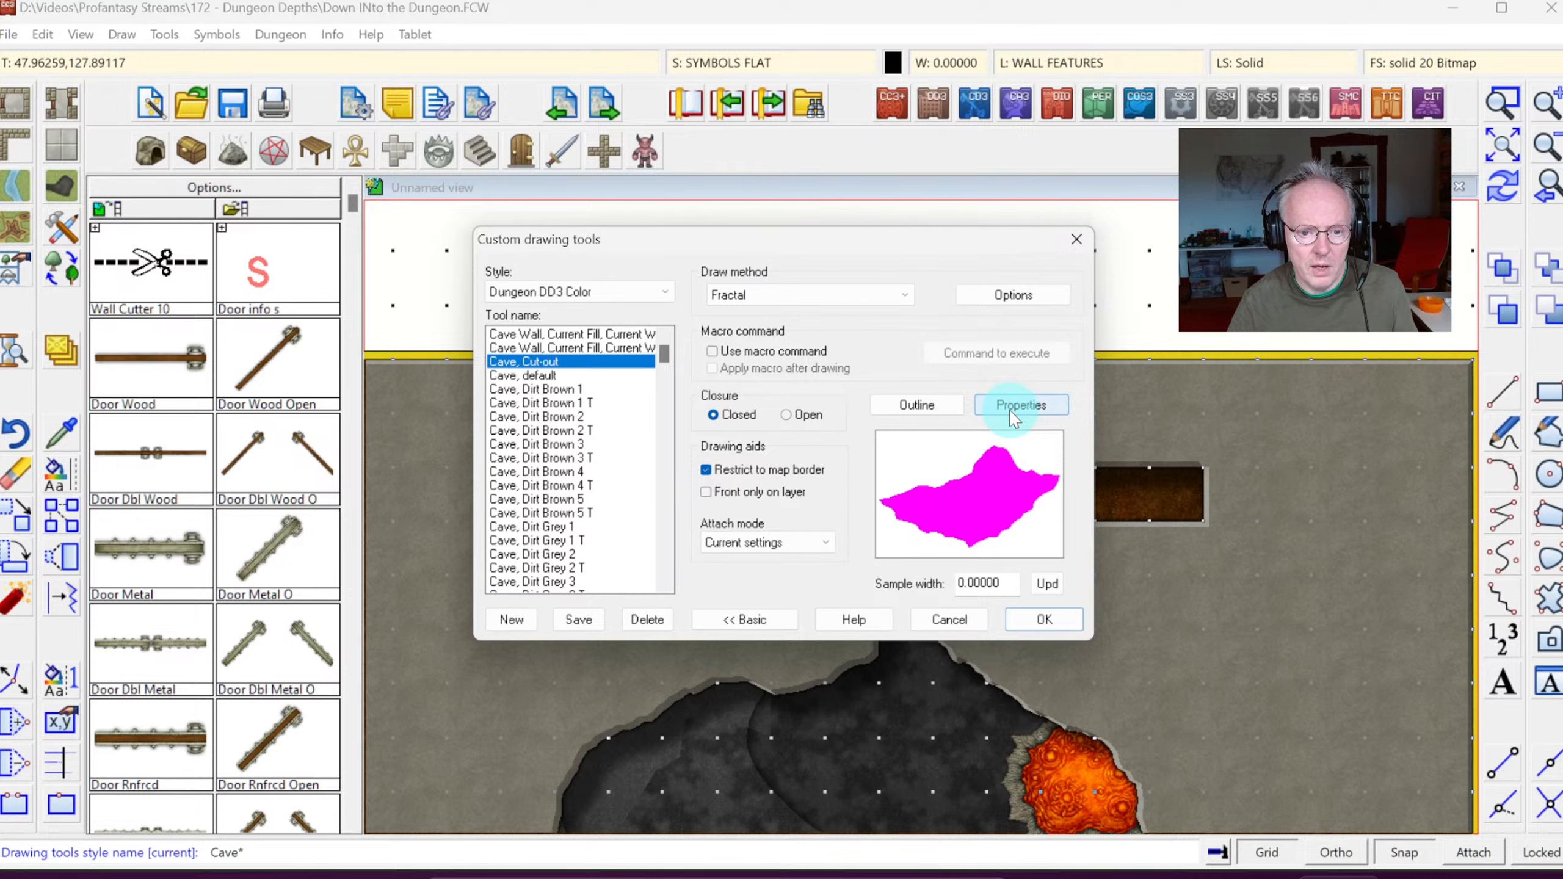
left_click(999, 408)
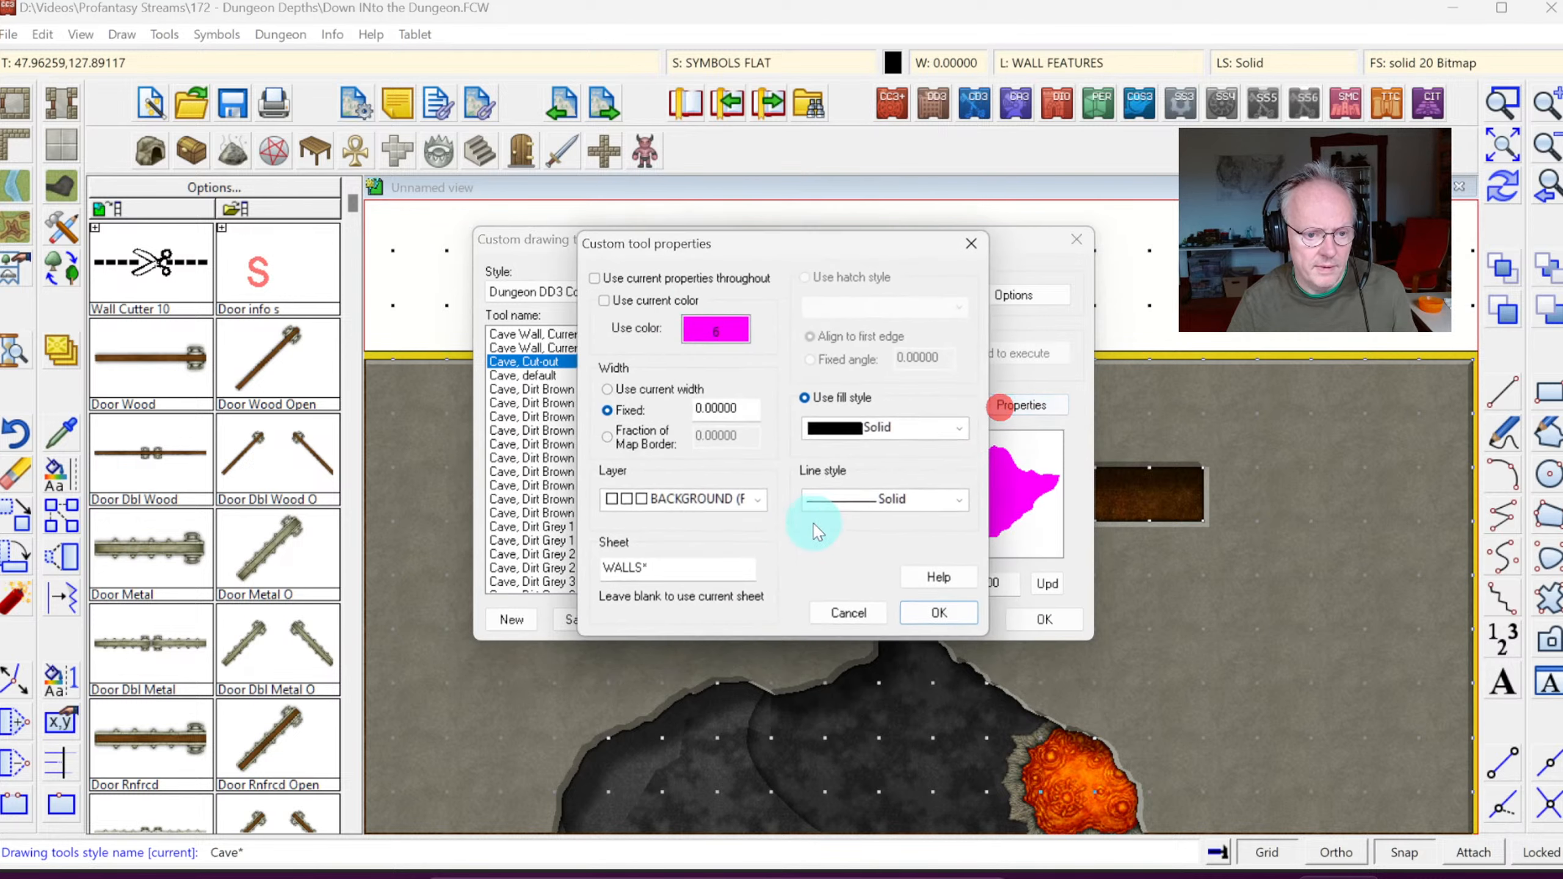
left_click(758, 498)
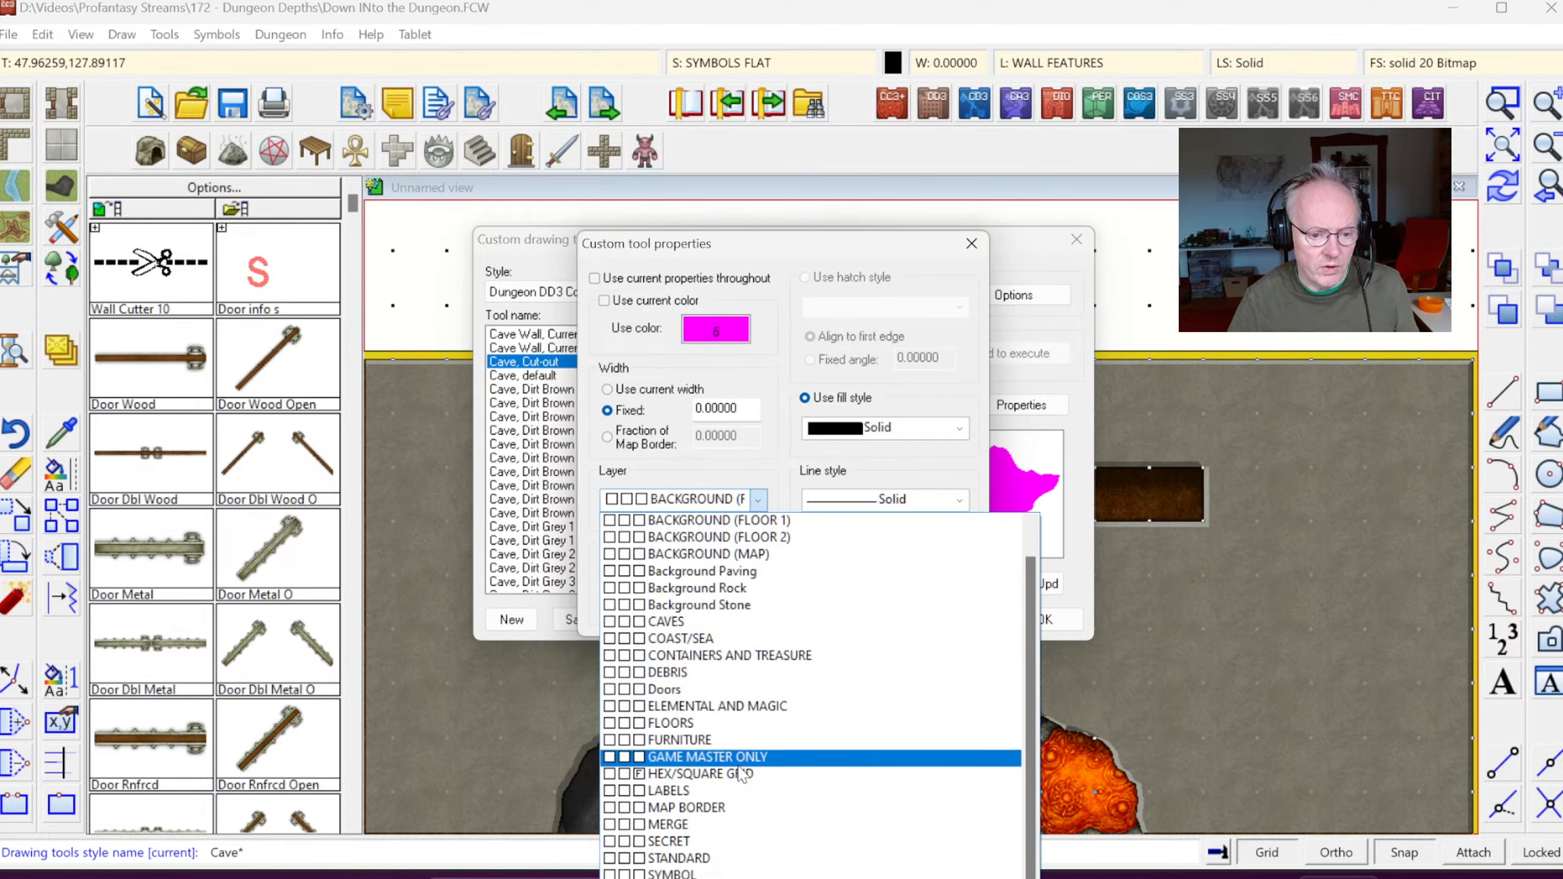
scroll(702, 874, "down", 2)
scroll(708, 696, "down", 1)
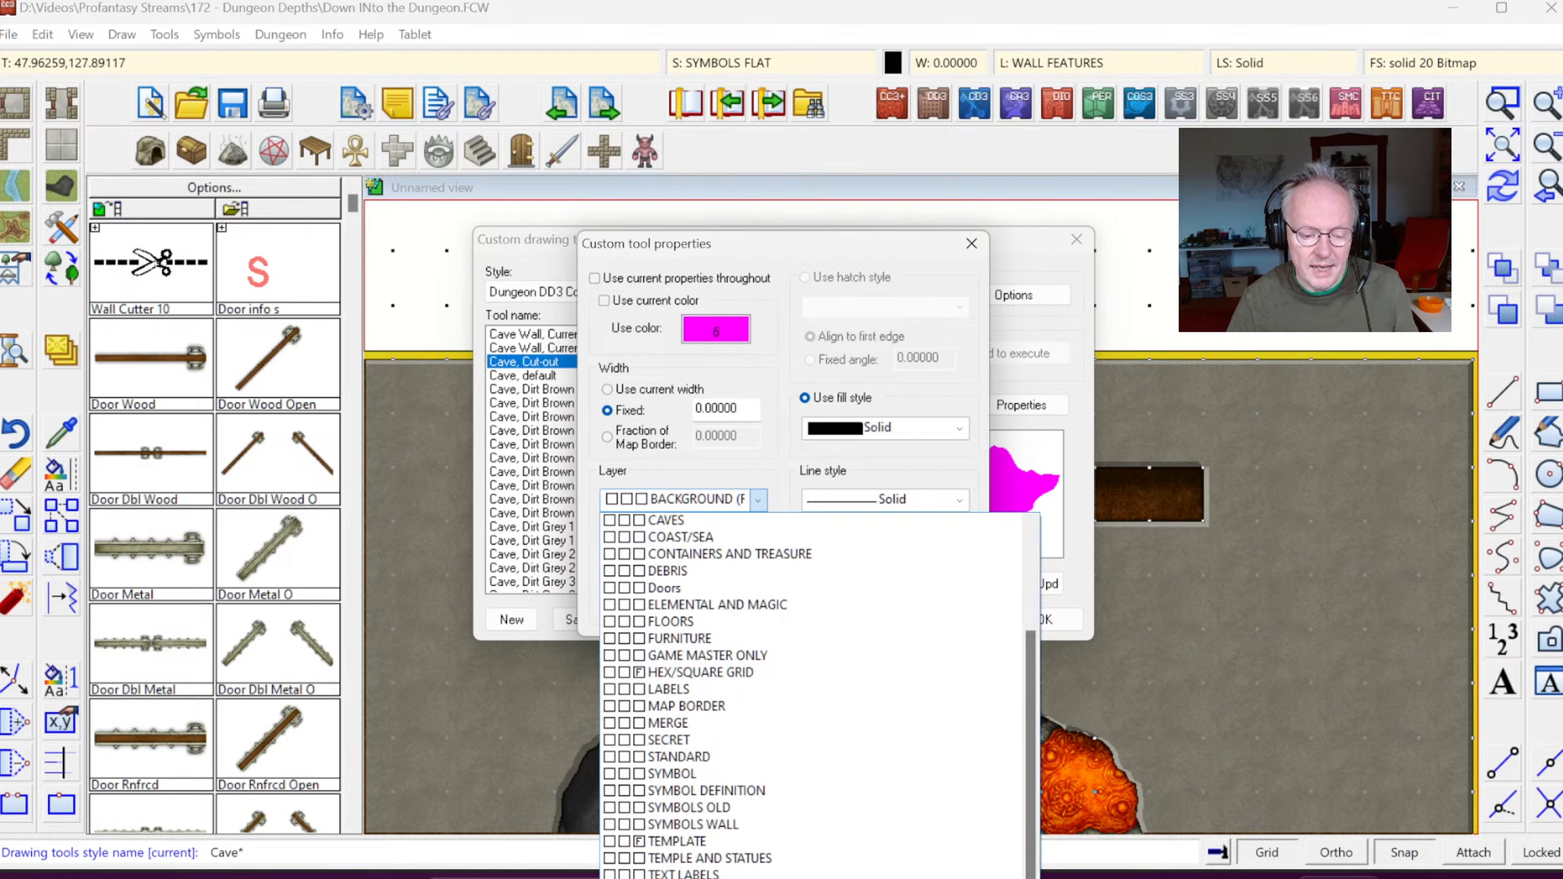
left_click(797, 855)
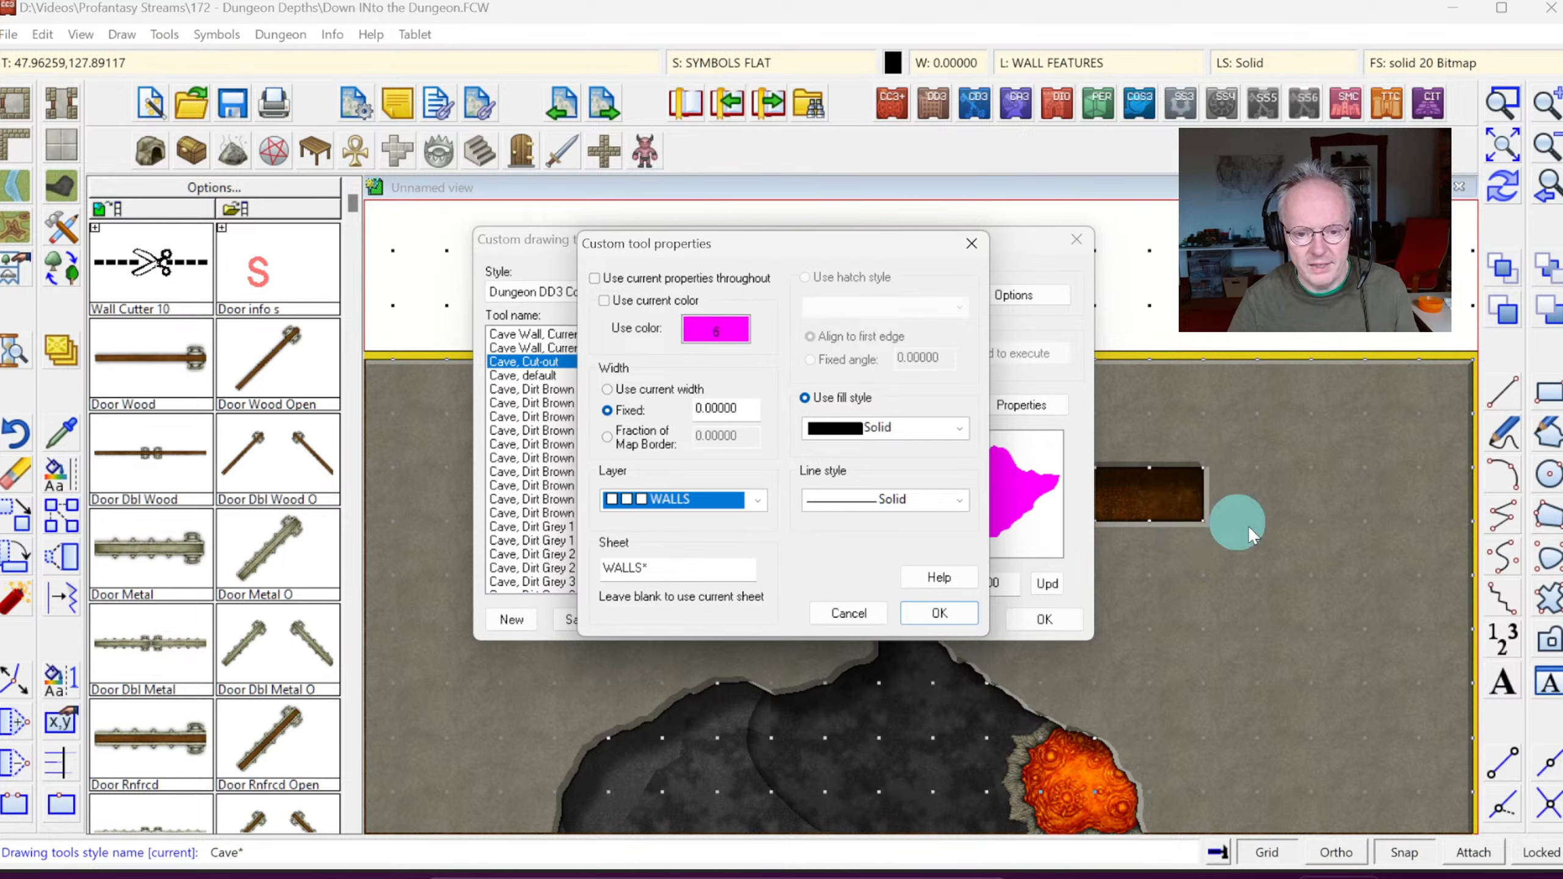
left_click(940, 617)
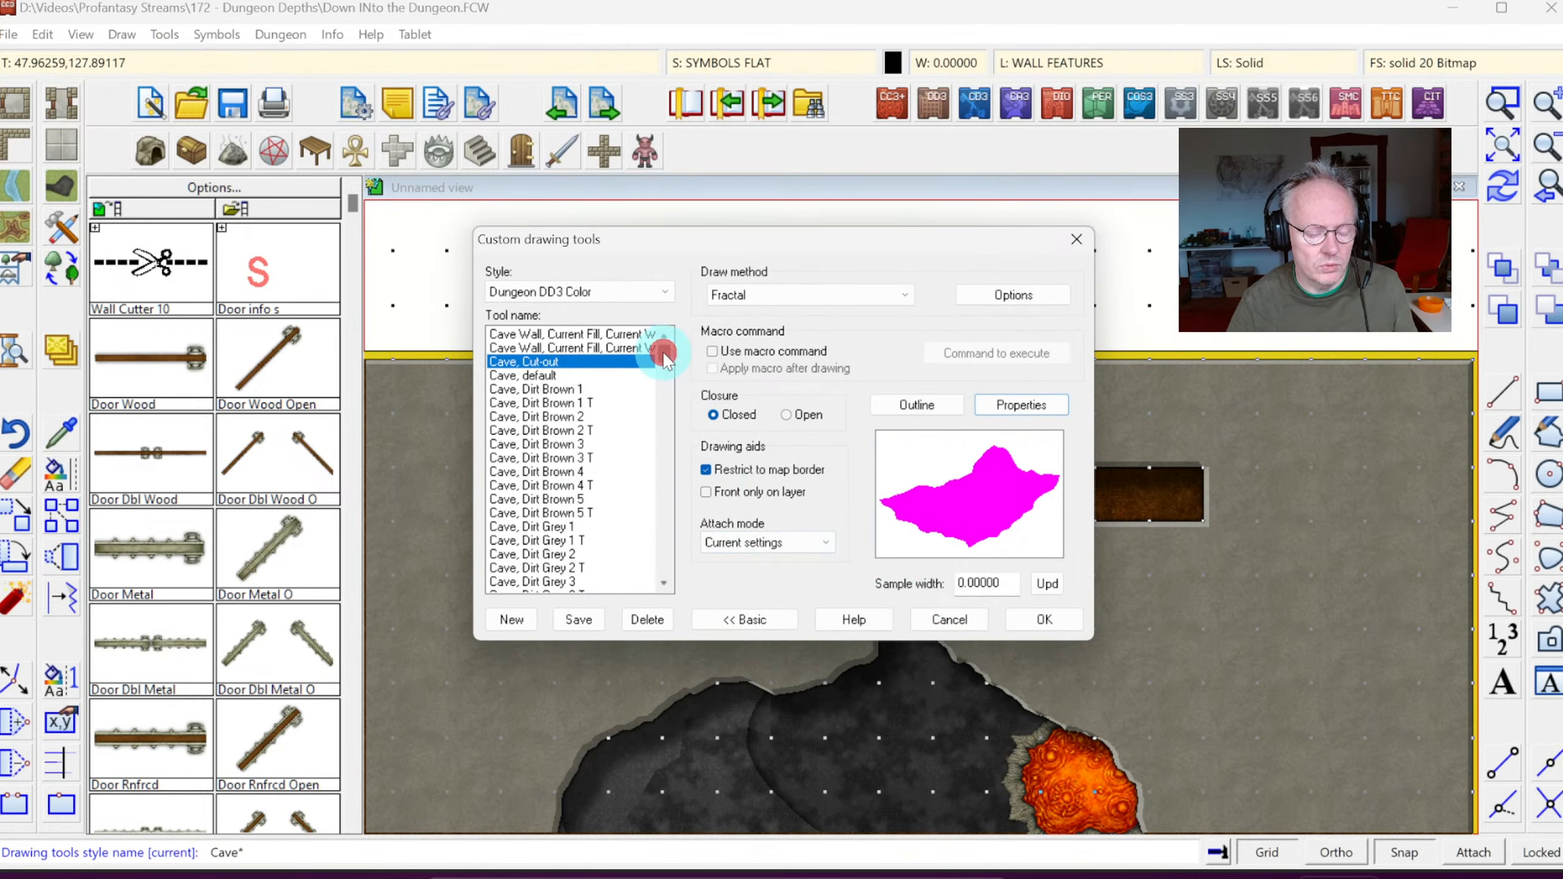
Step: Assign the "Floor, cut-out" drawing tool to the WALLS layer as well and save the tool settings
left_click_drag(663, 353, 665, 548)
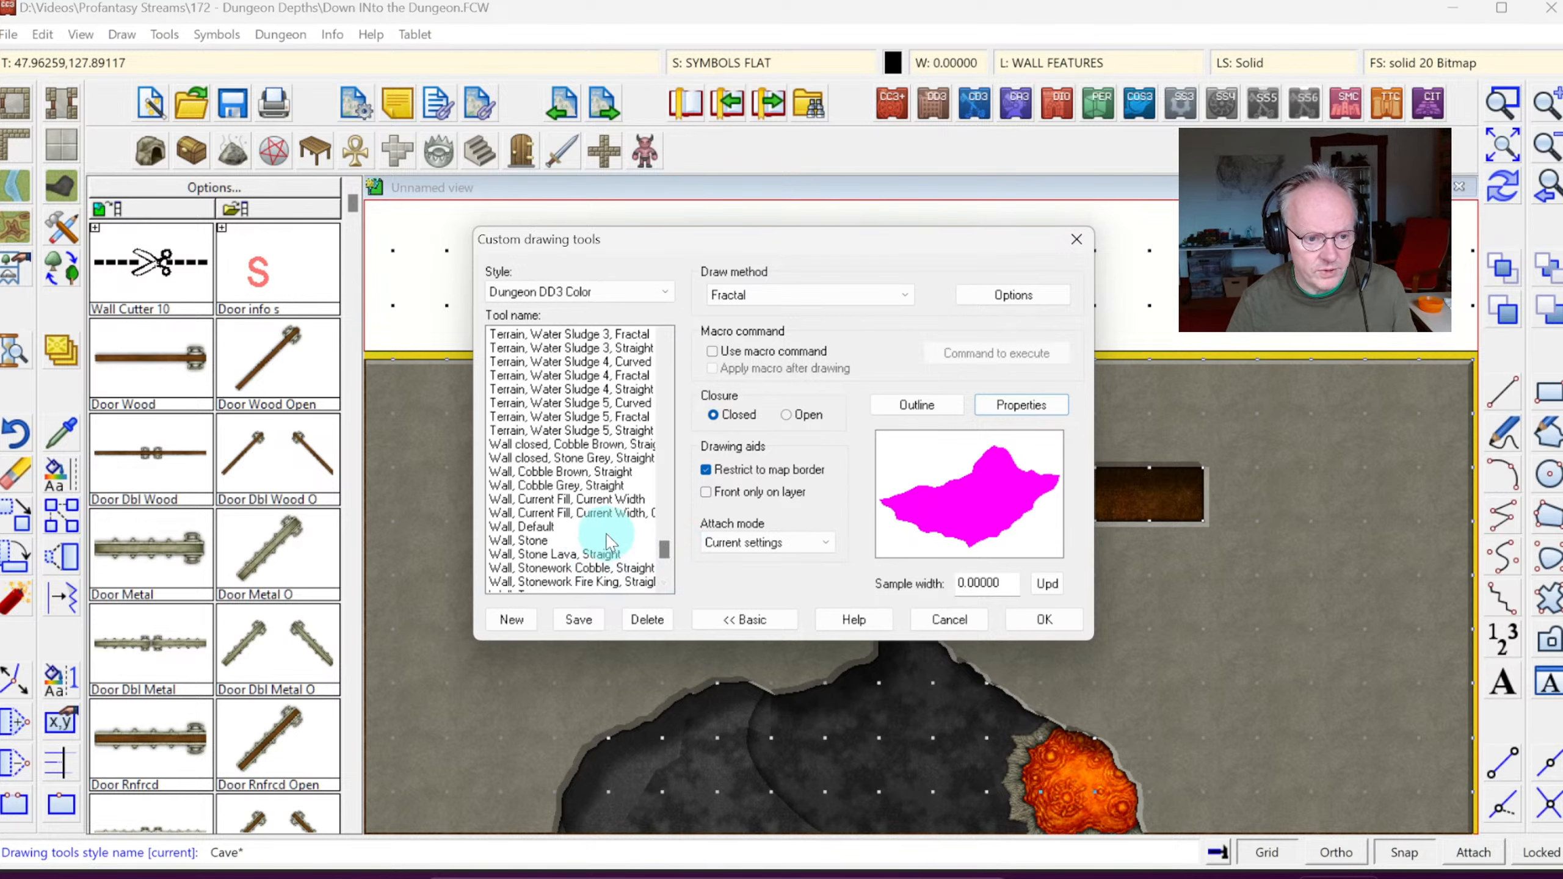
left_click_drag(673, 562, 671, 363)
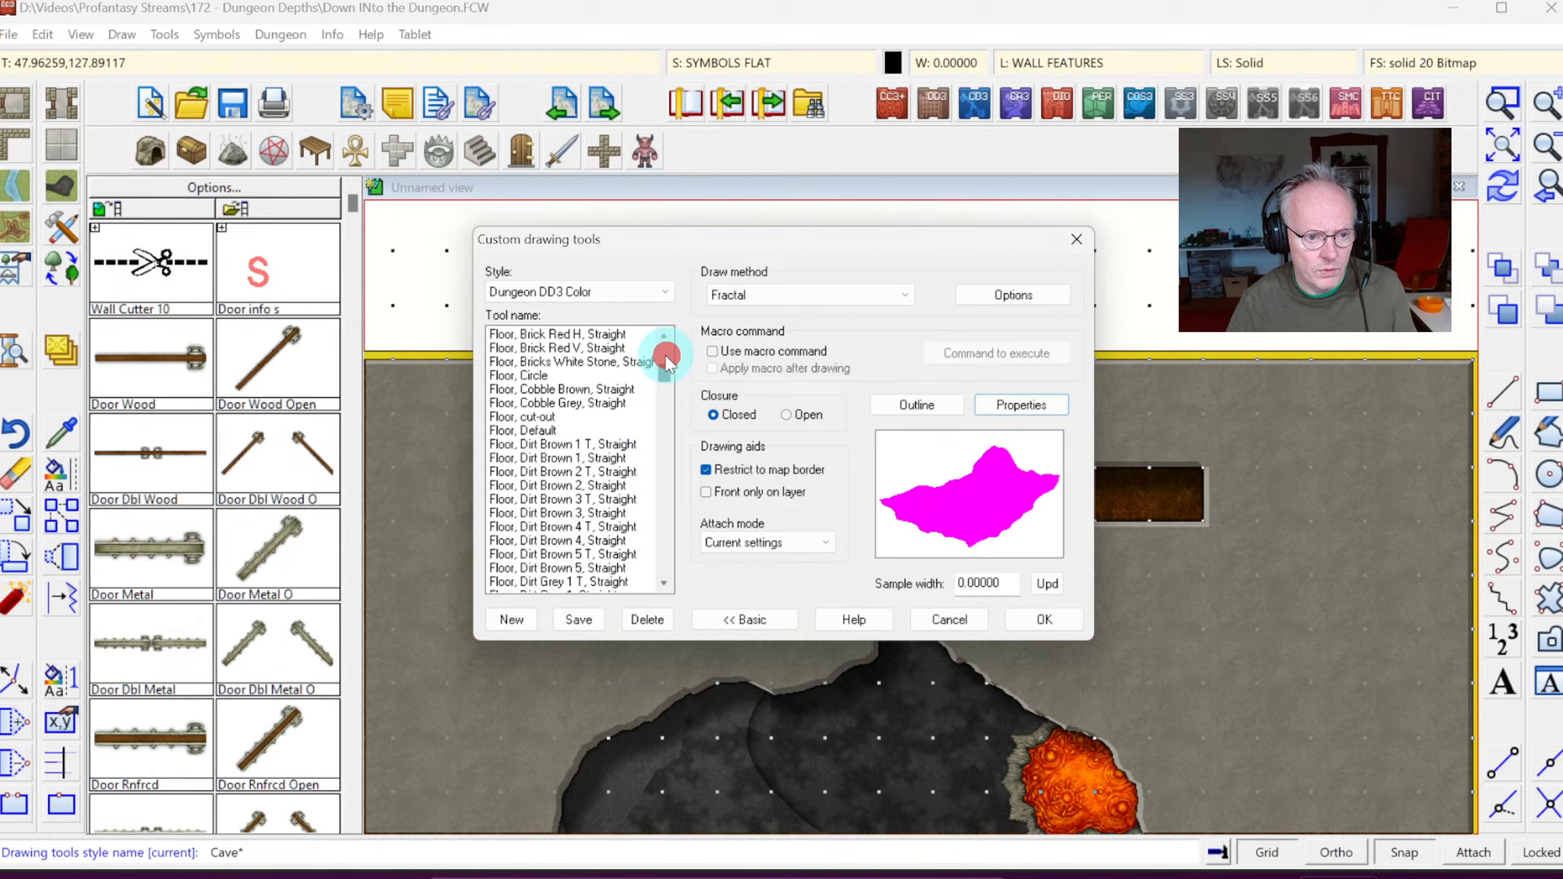
left_click(537, 418)
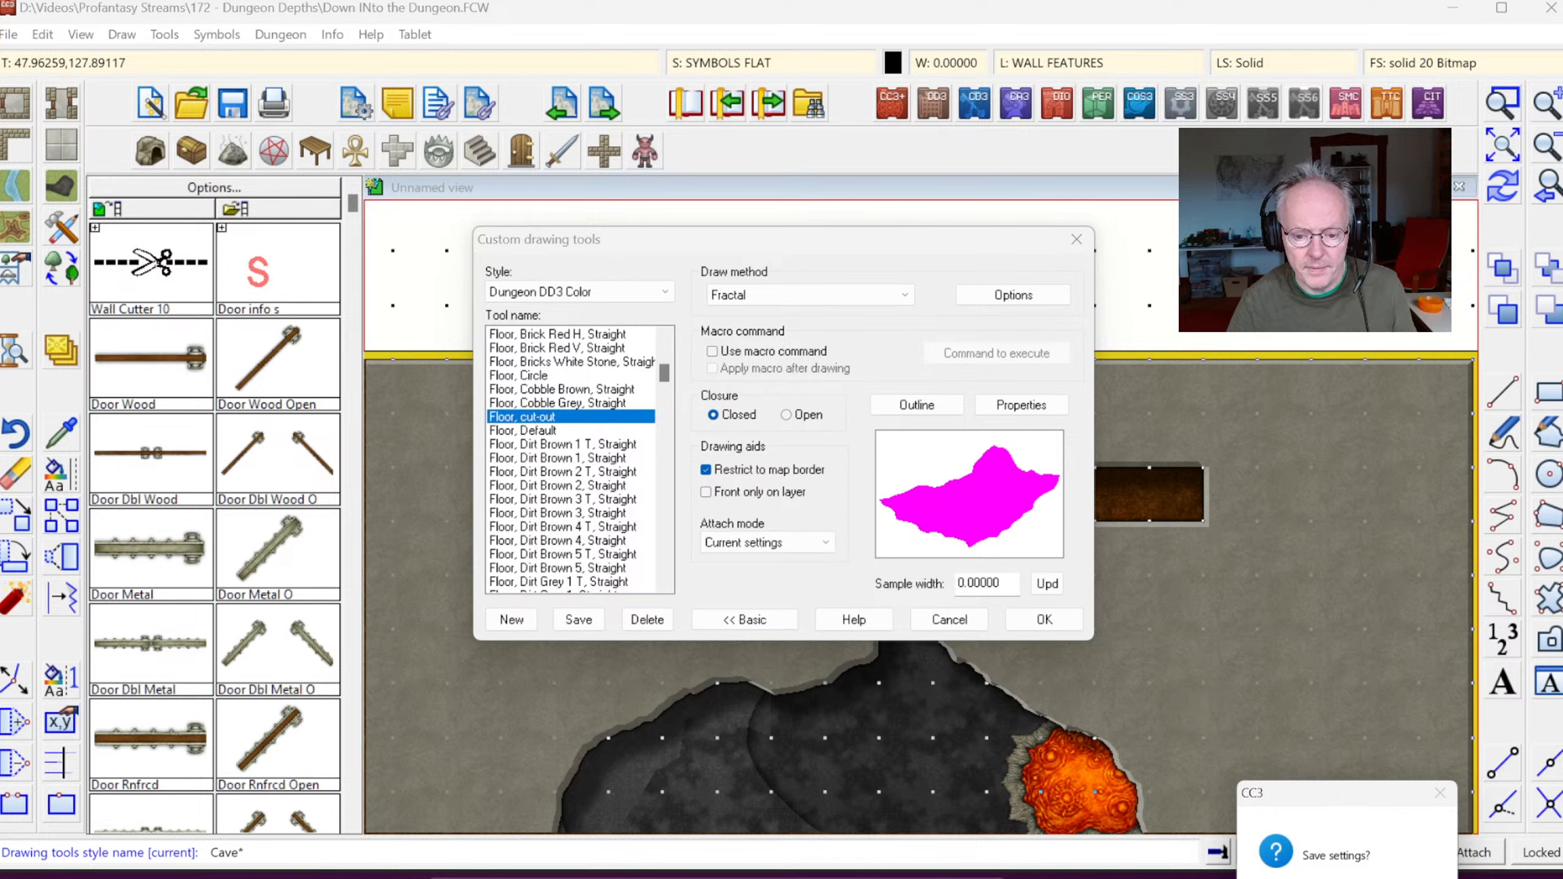
left_click(1021, 405)
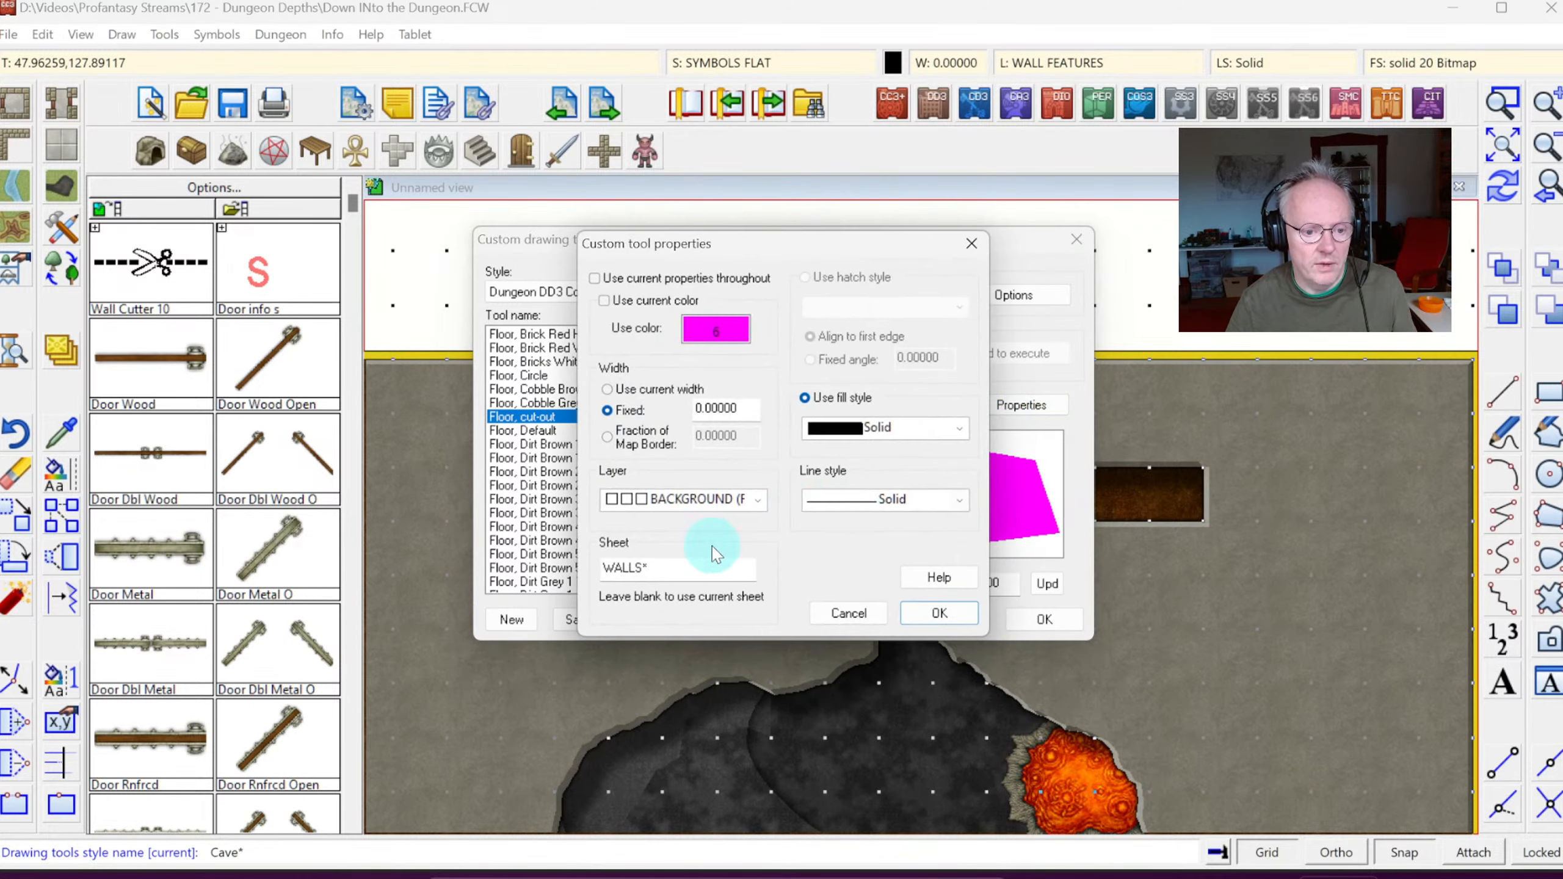
left_click(757, 502)
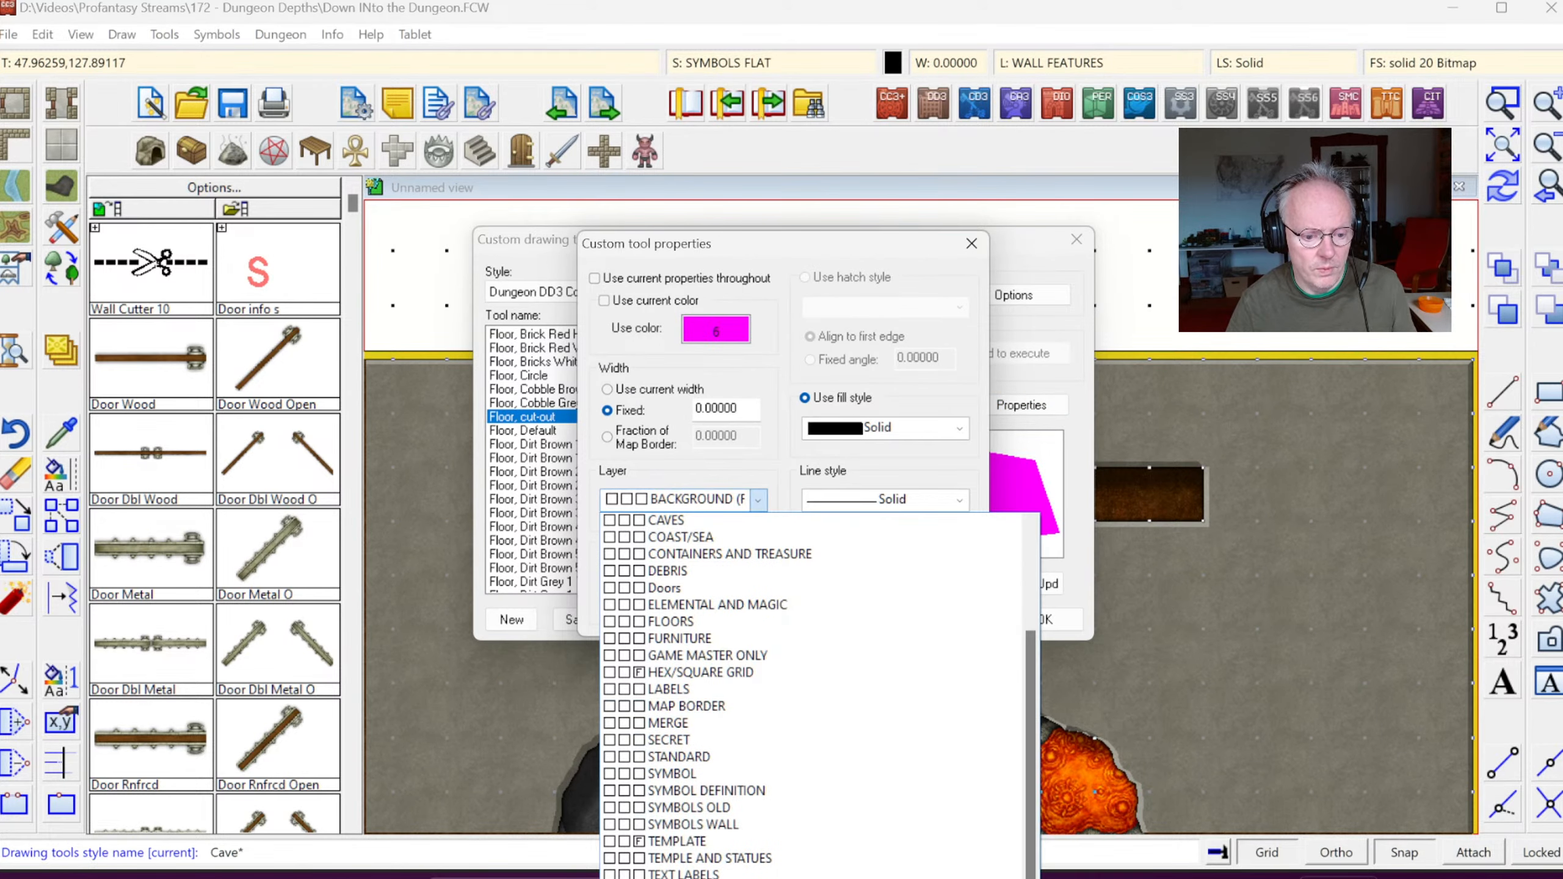
left_click(861, 878)
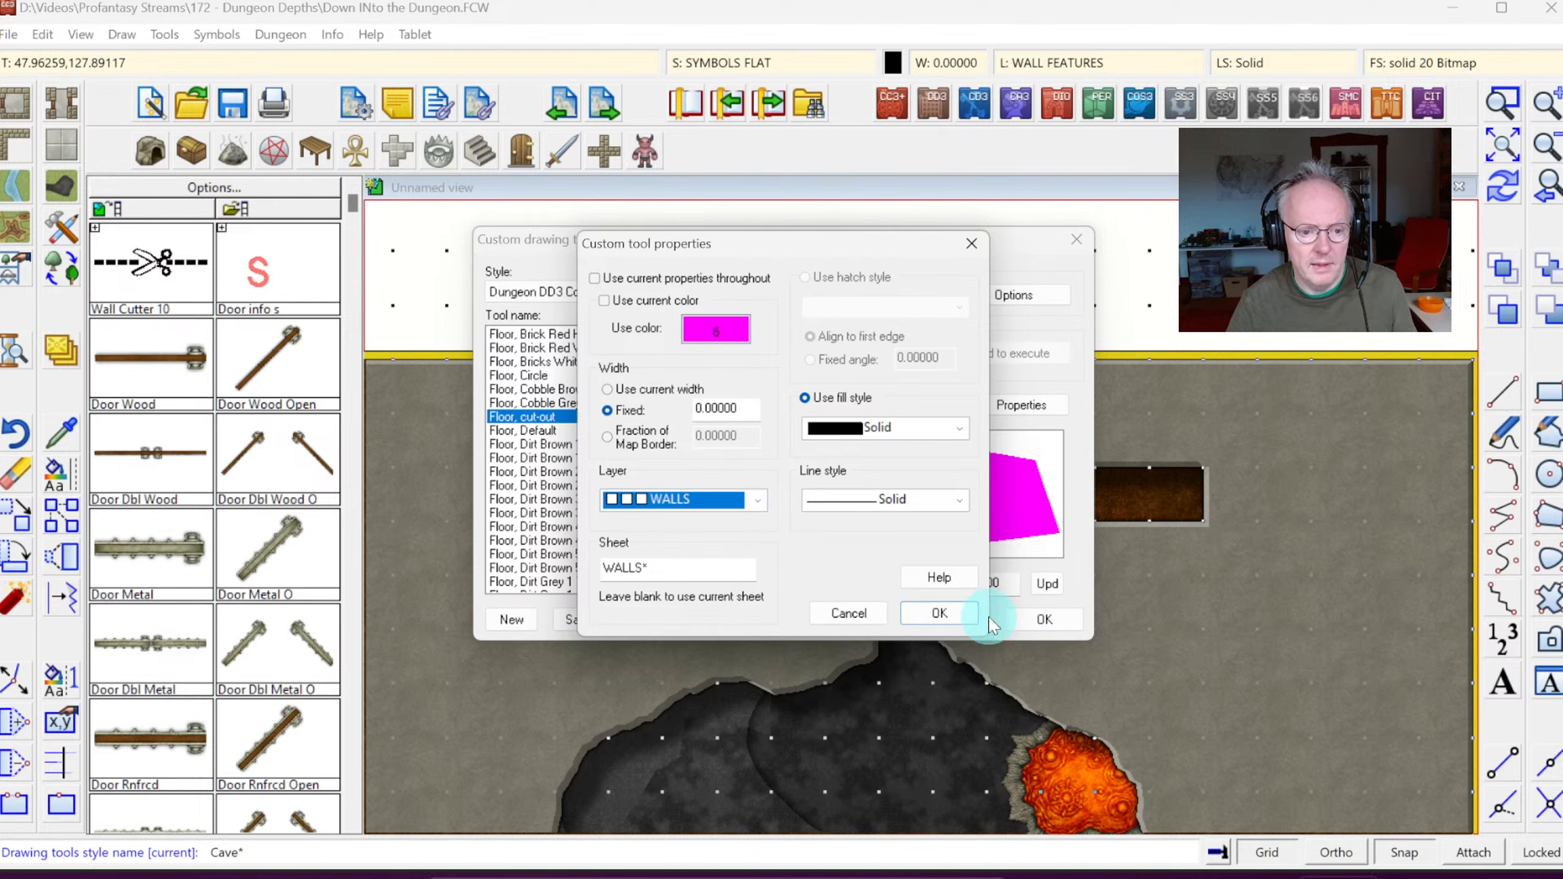
left_click(940, 614)
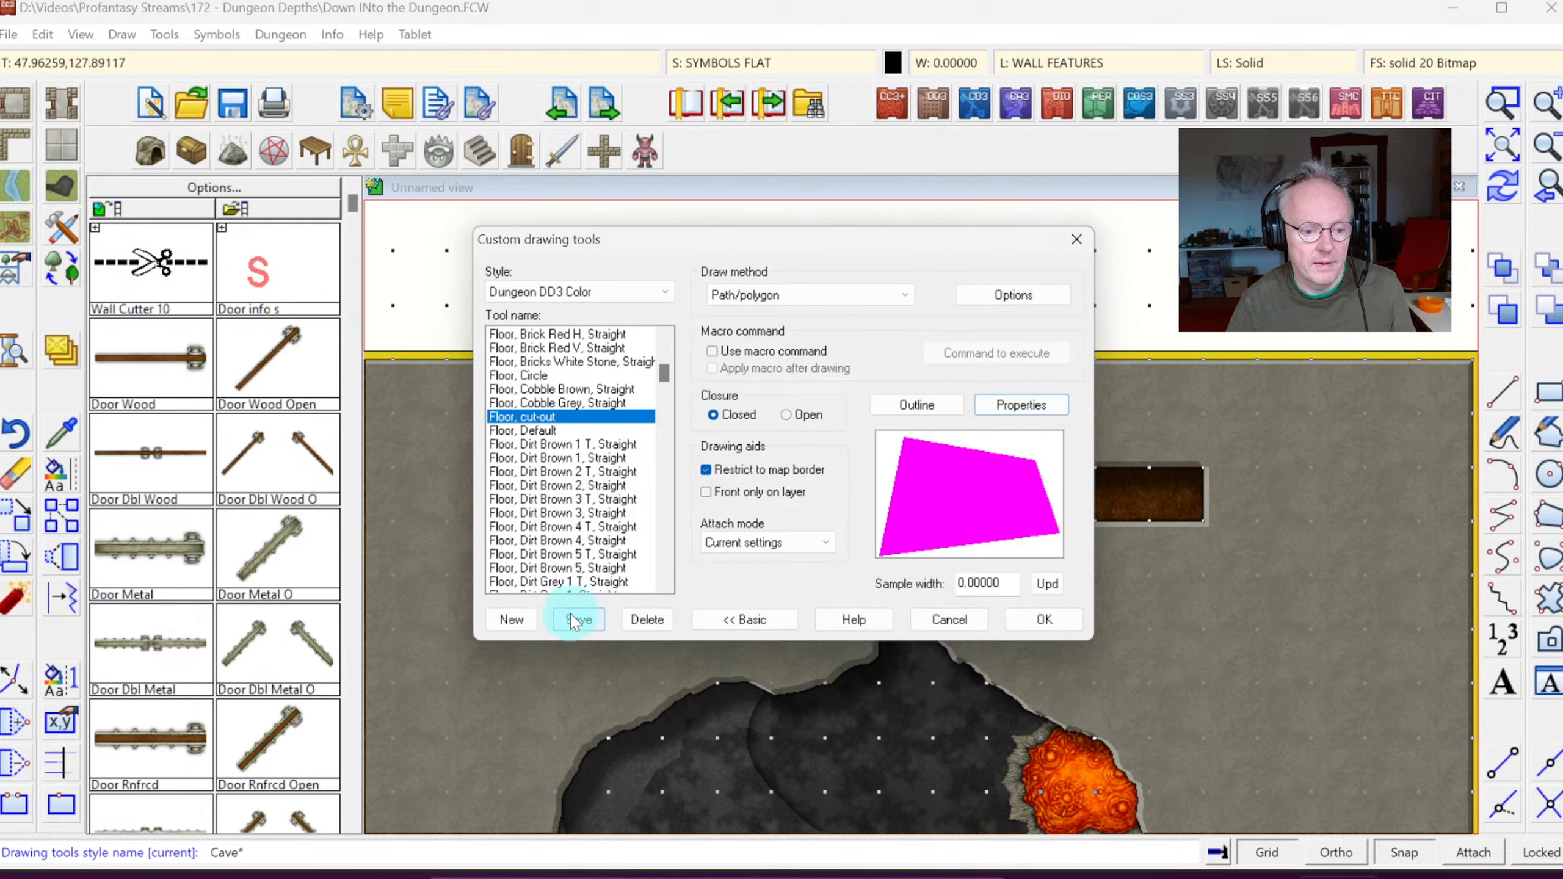
left_click(1045, 619)
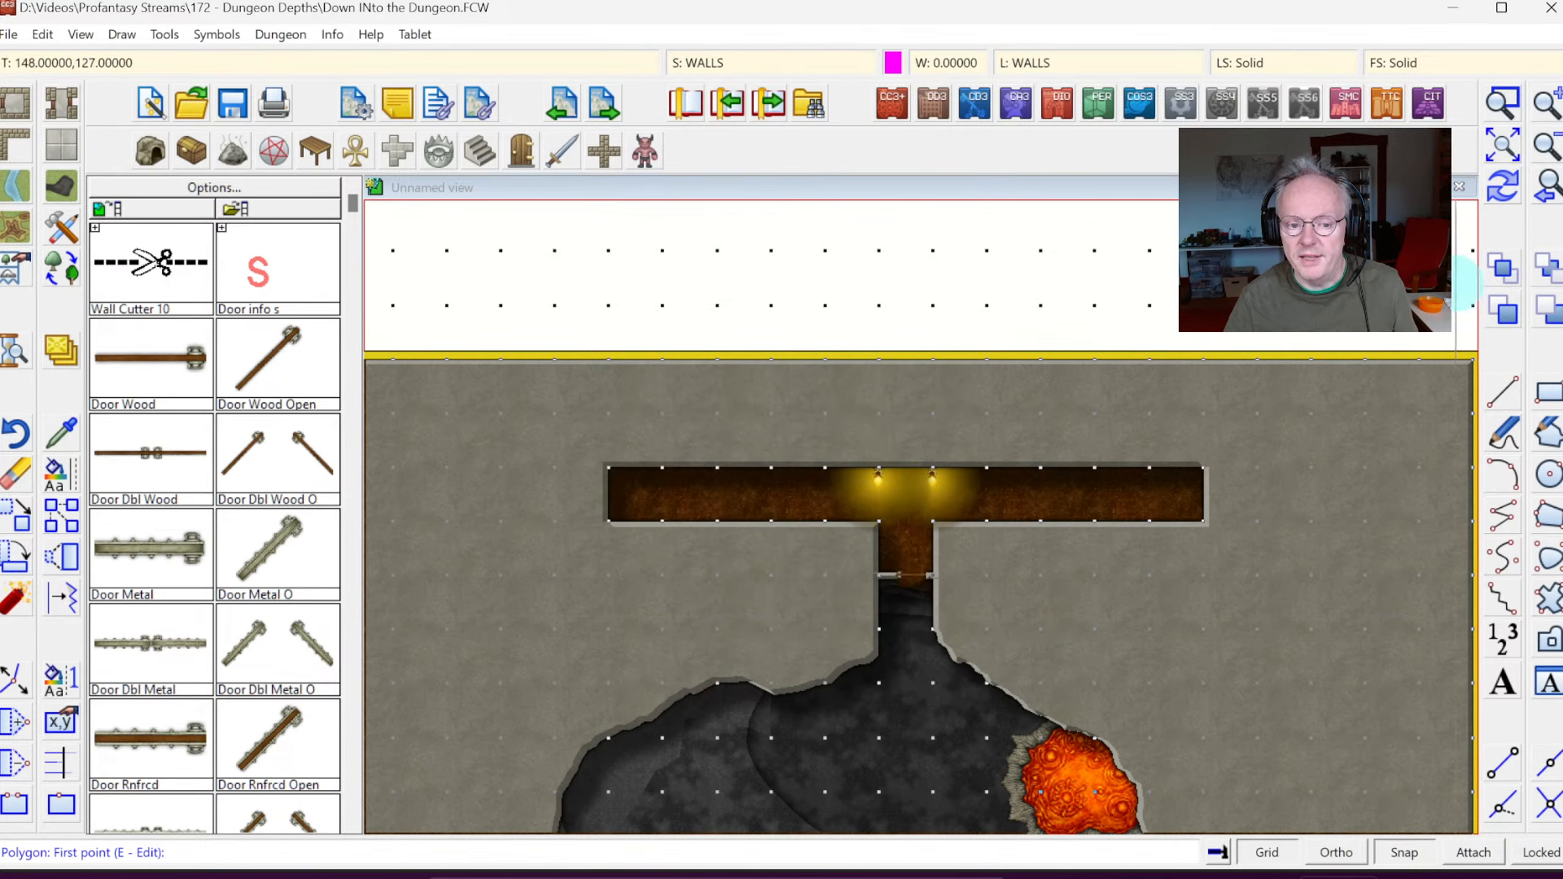
Step: Cover the brown outdoor ground in the map's southwest corner with a "Terrain, Dirt and Grass" smooth polygon and redraw the map
left_click(1503, 146)
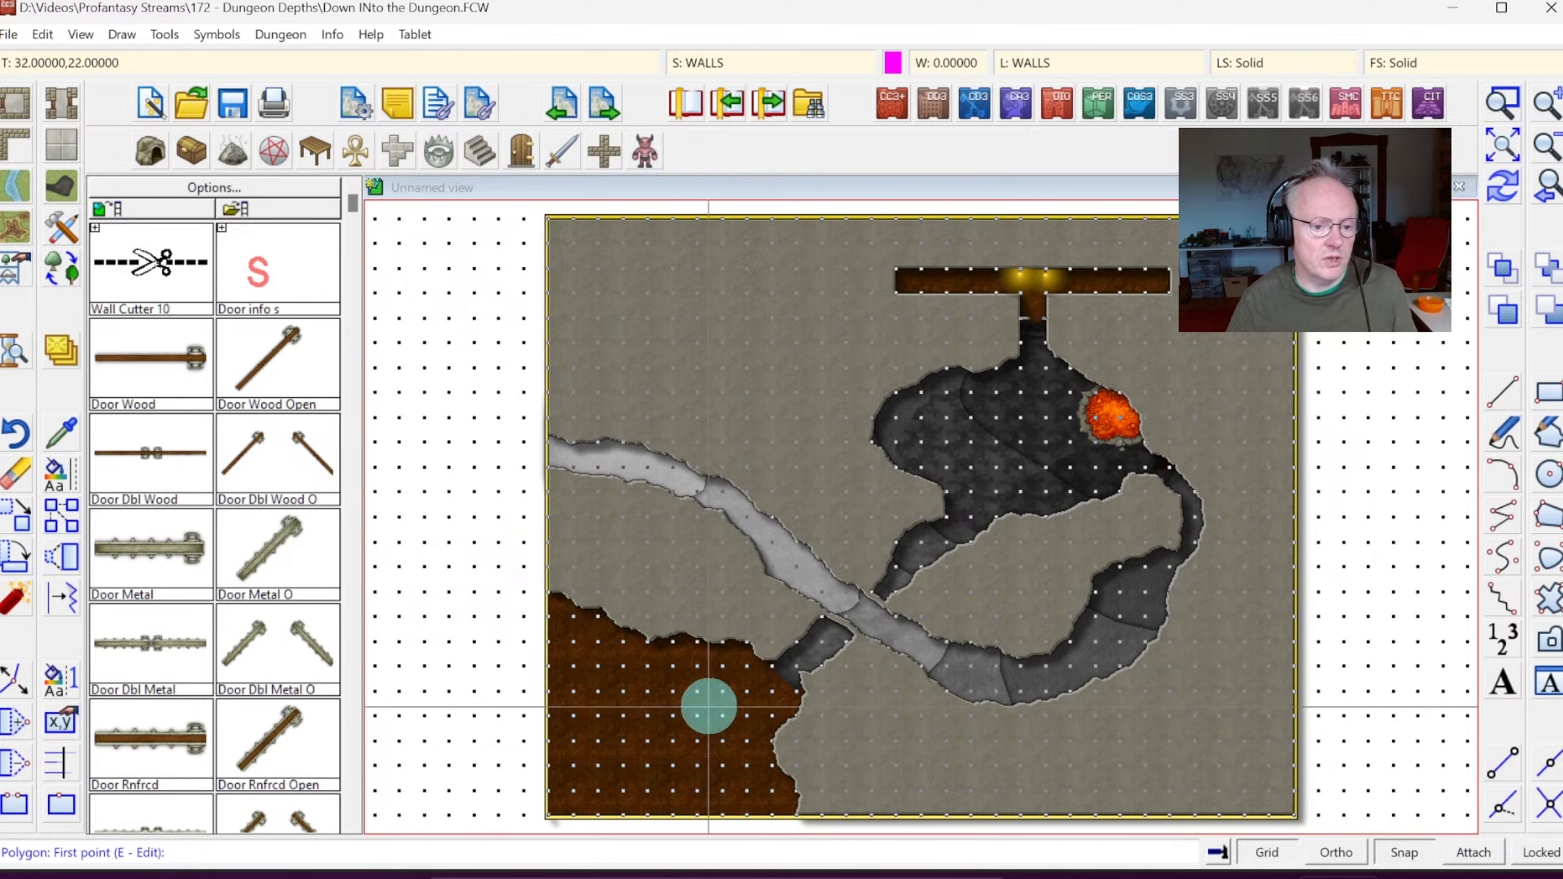
left_click(13, 235)
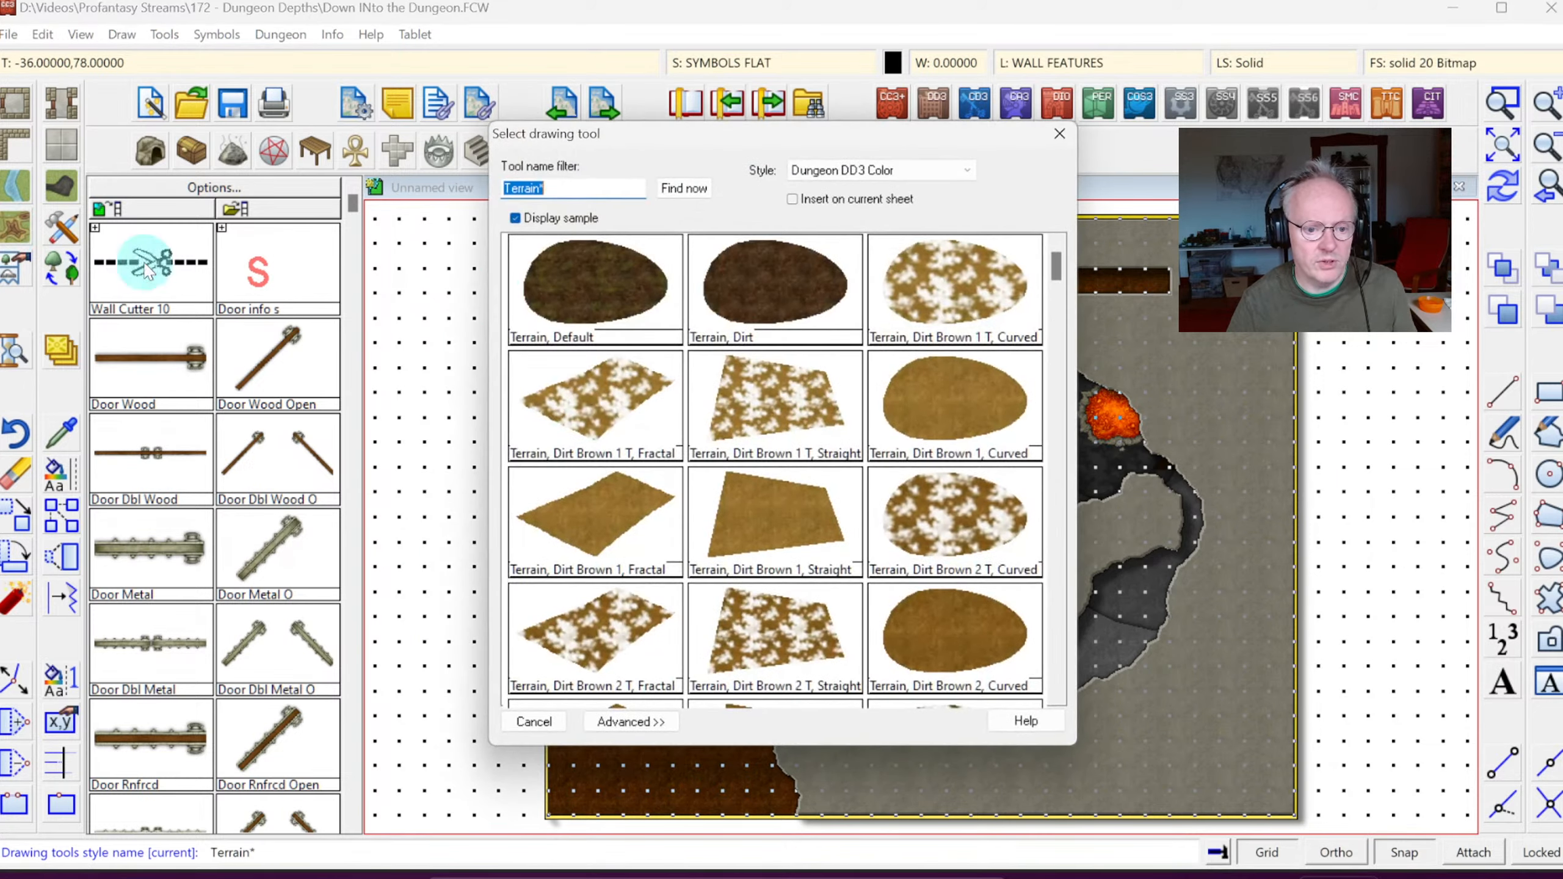
scroll(1056, 446, "down", 3)
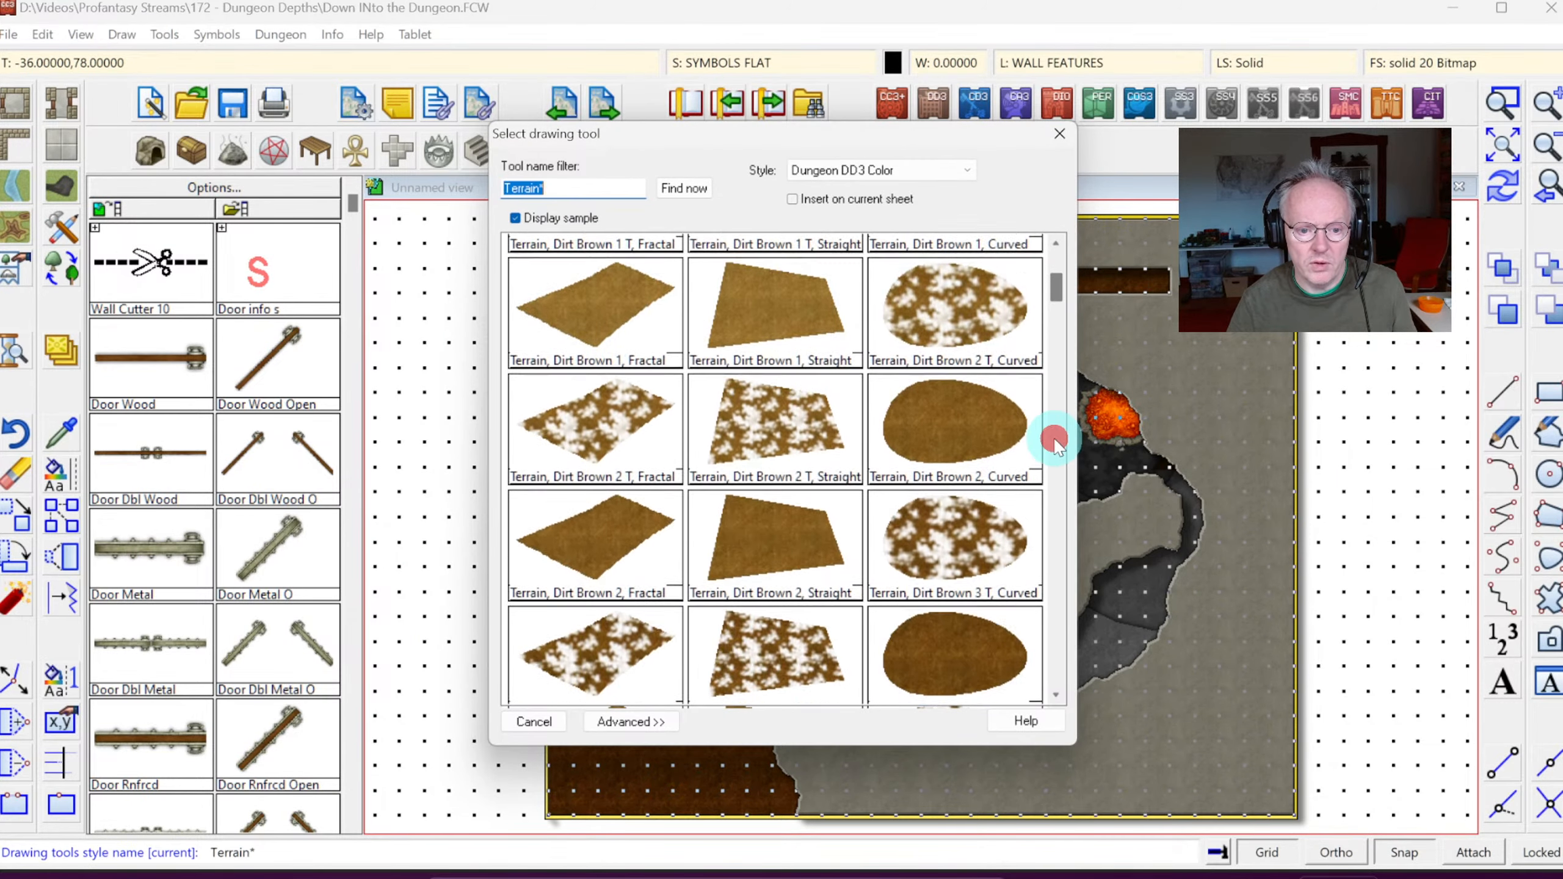
left_click(1057, 455)
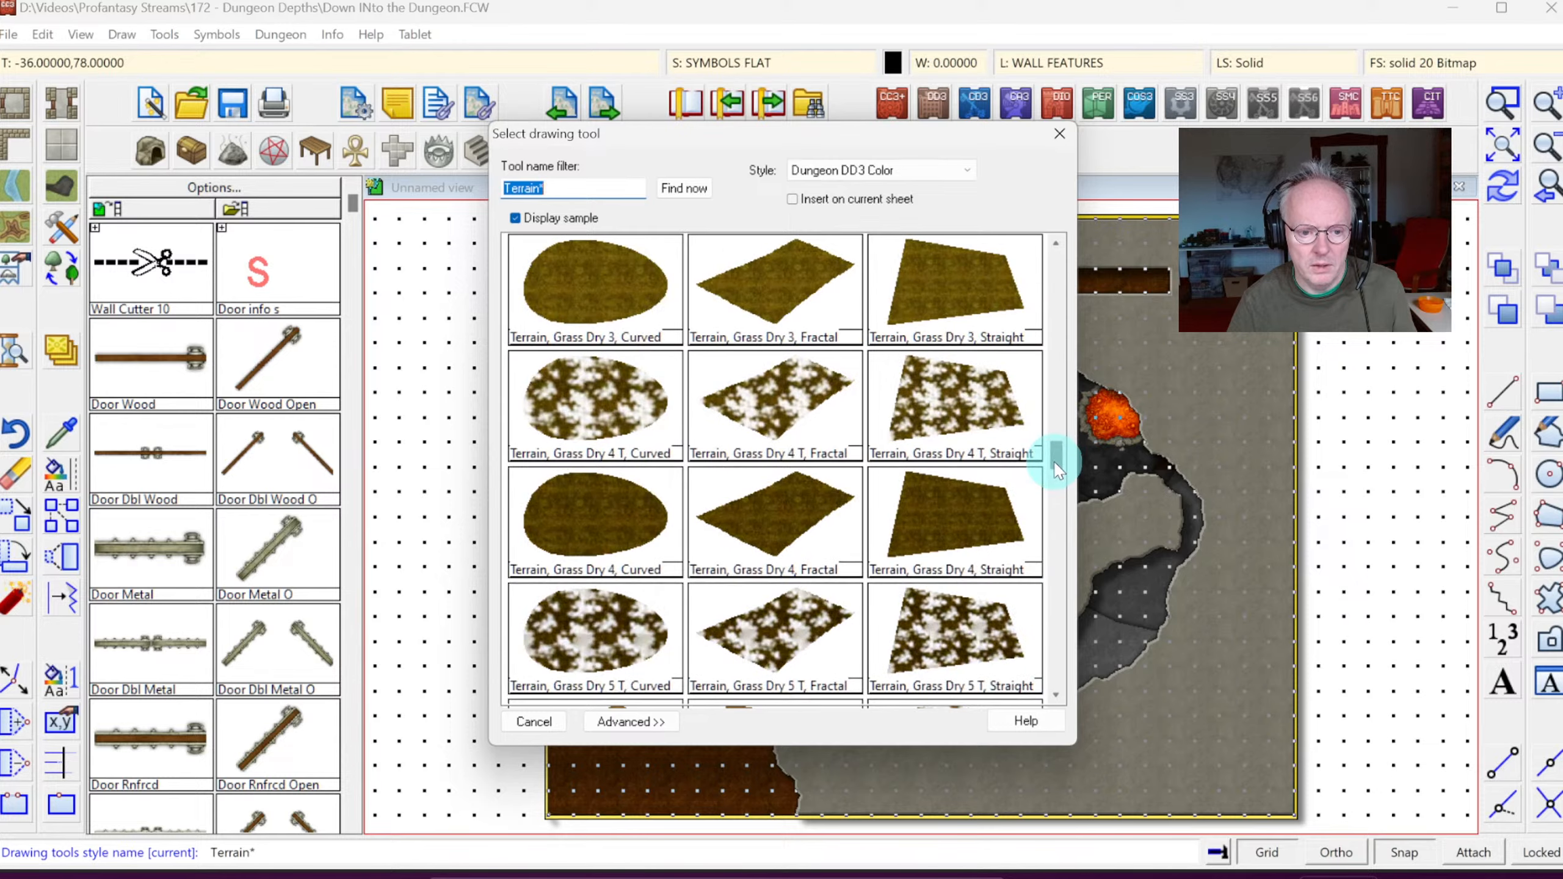
left_click(1058, 325)
left_click(1058, 317)
left_click(1058, 312)
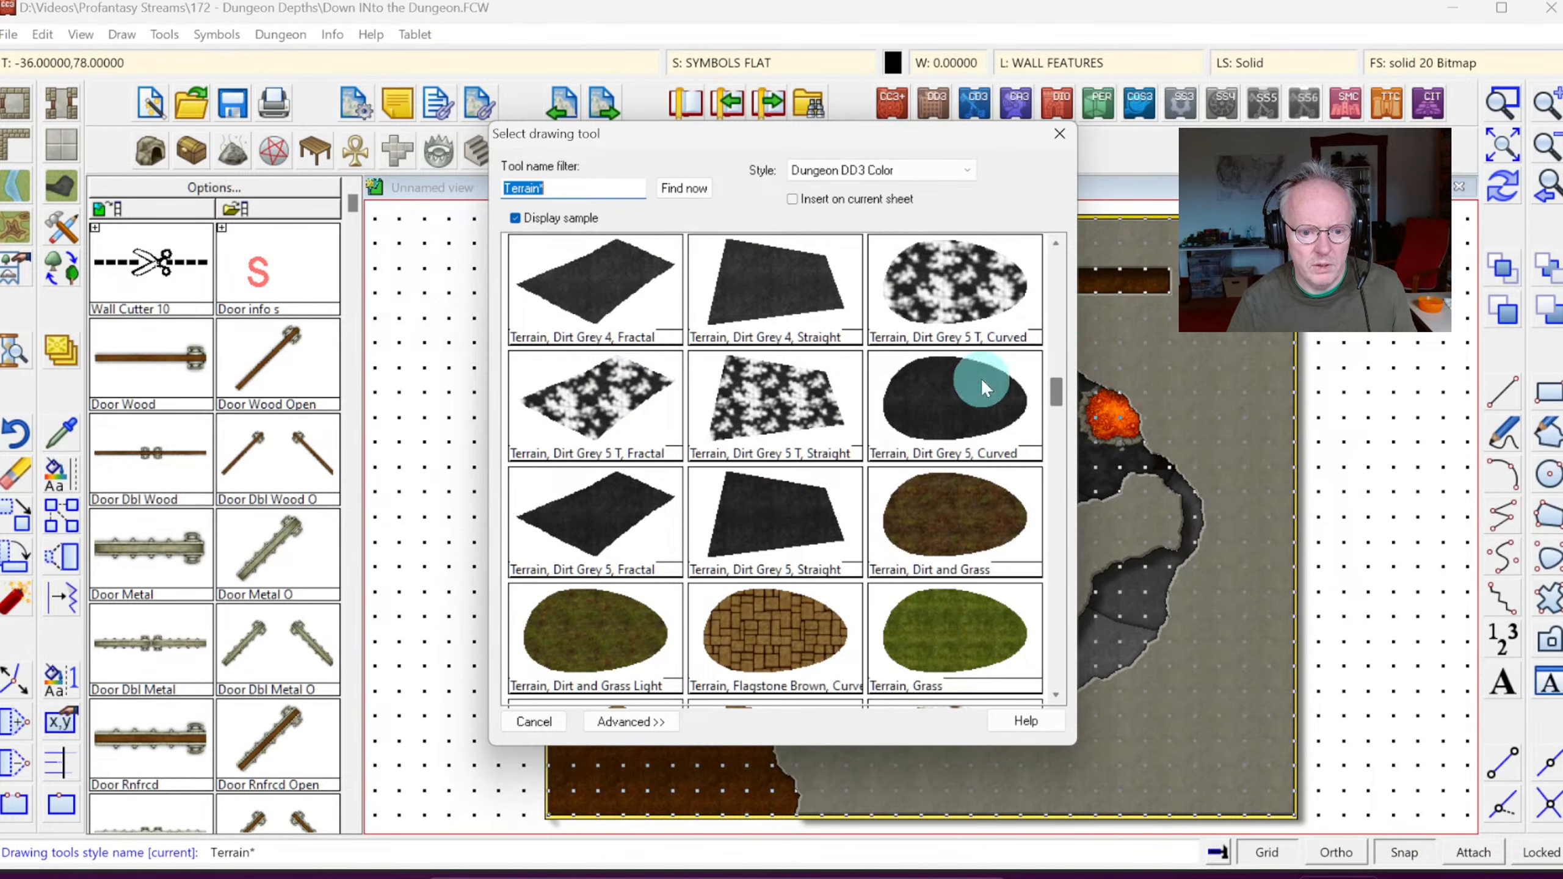
left_click(962, 509)
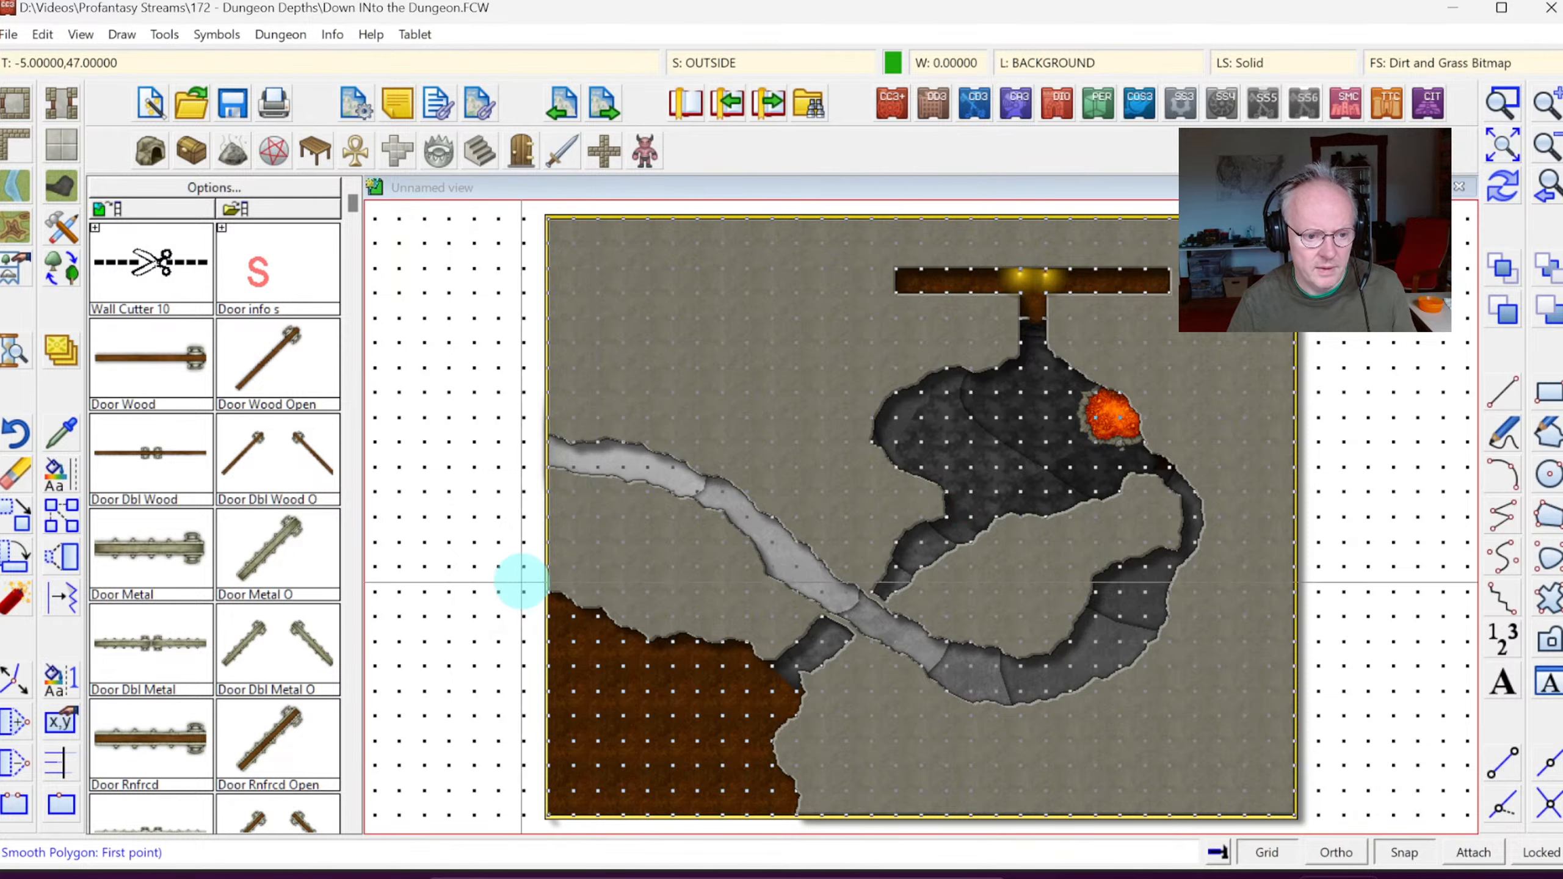
left_click(523, 581)
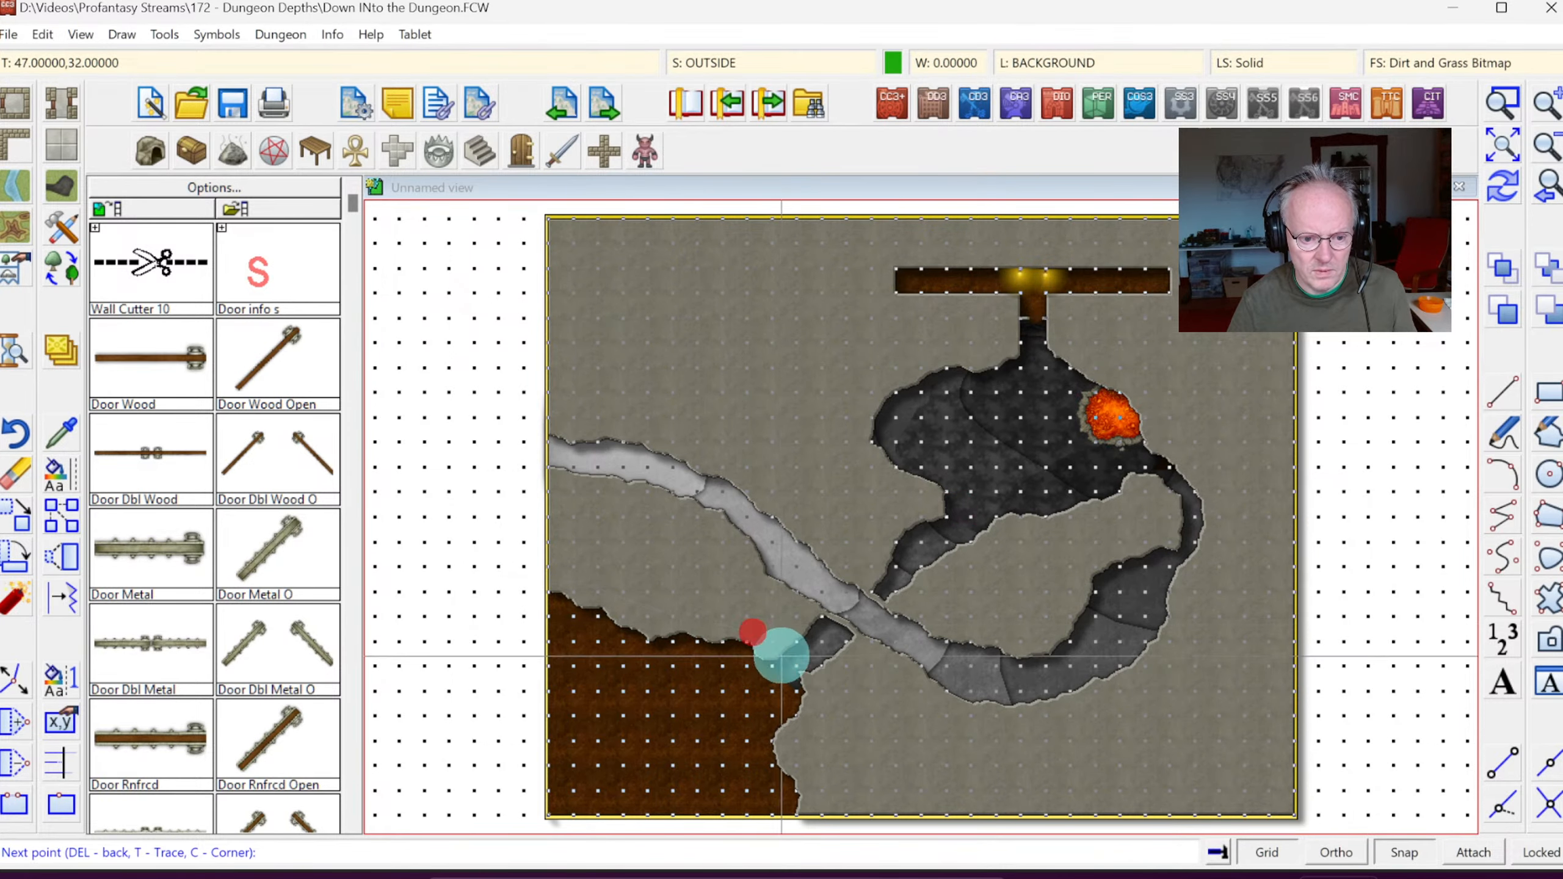
left_click(780, 656)
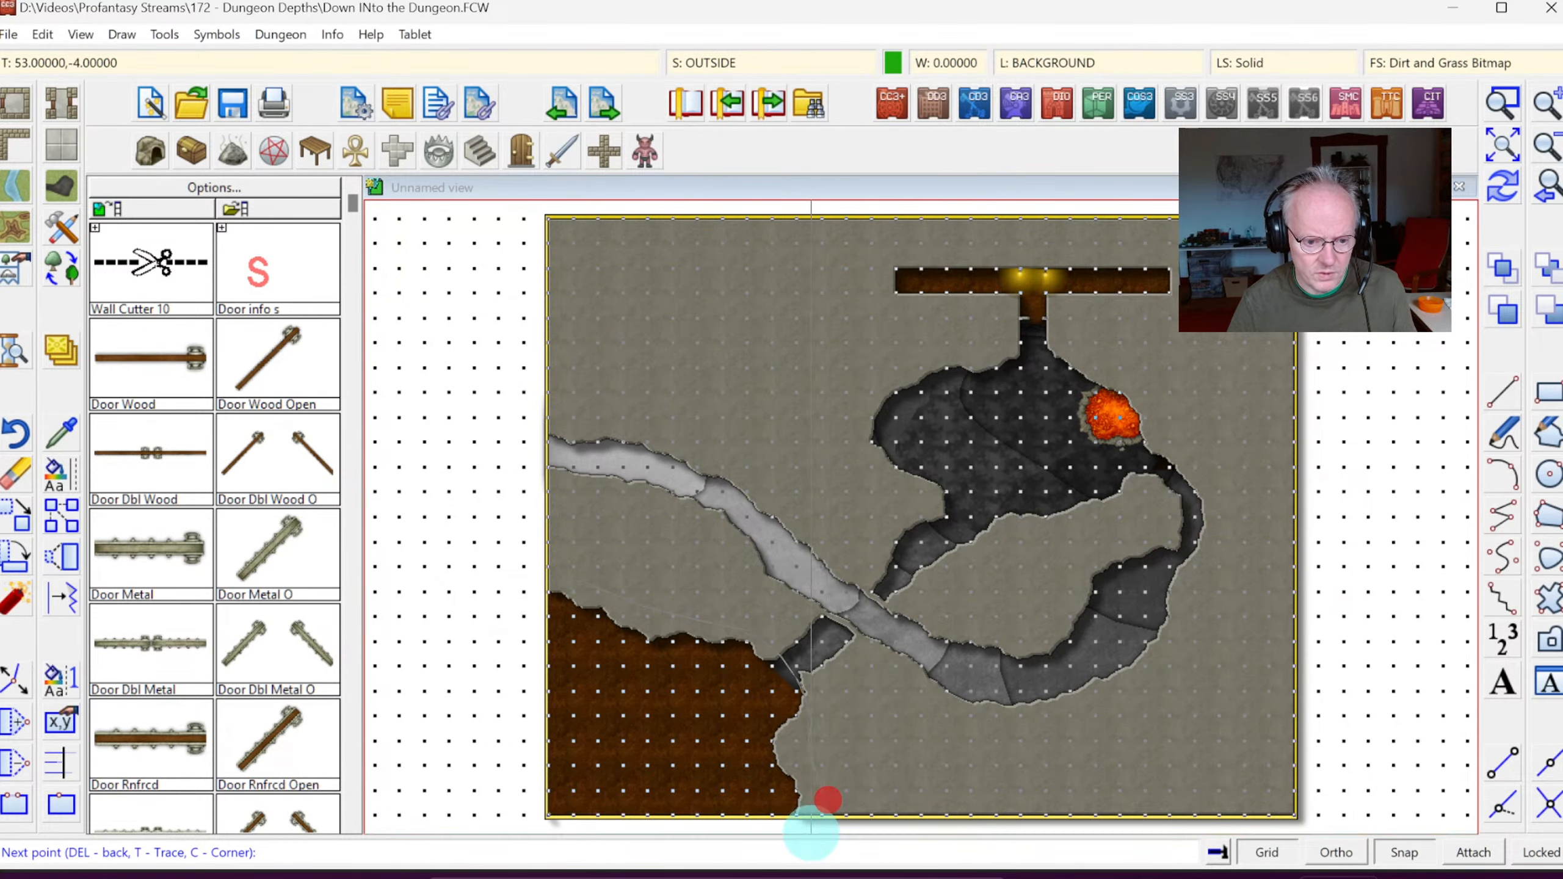
left_click(811, 831)
left_click(526, 819)
right_click(527, 819)
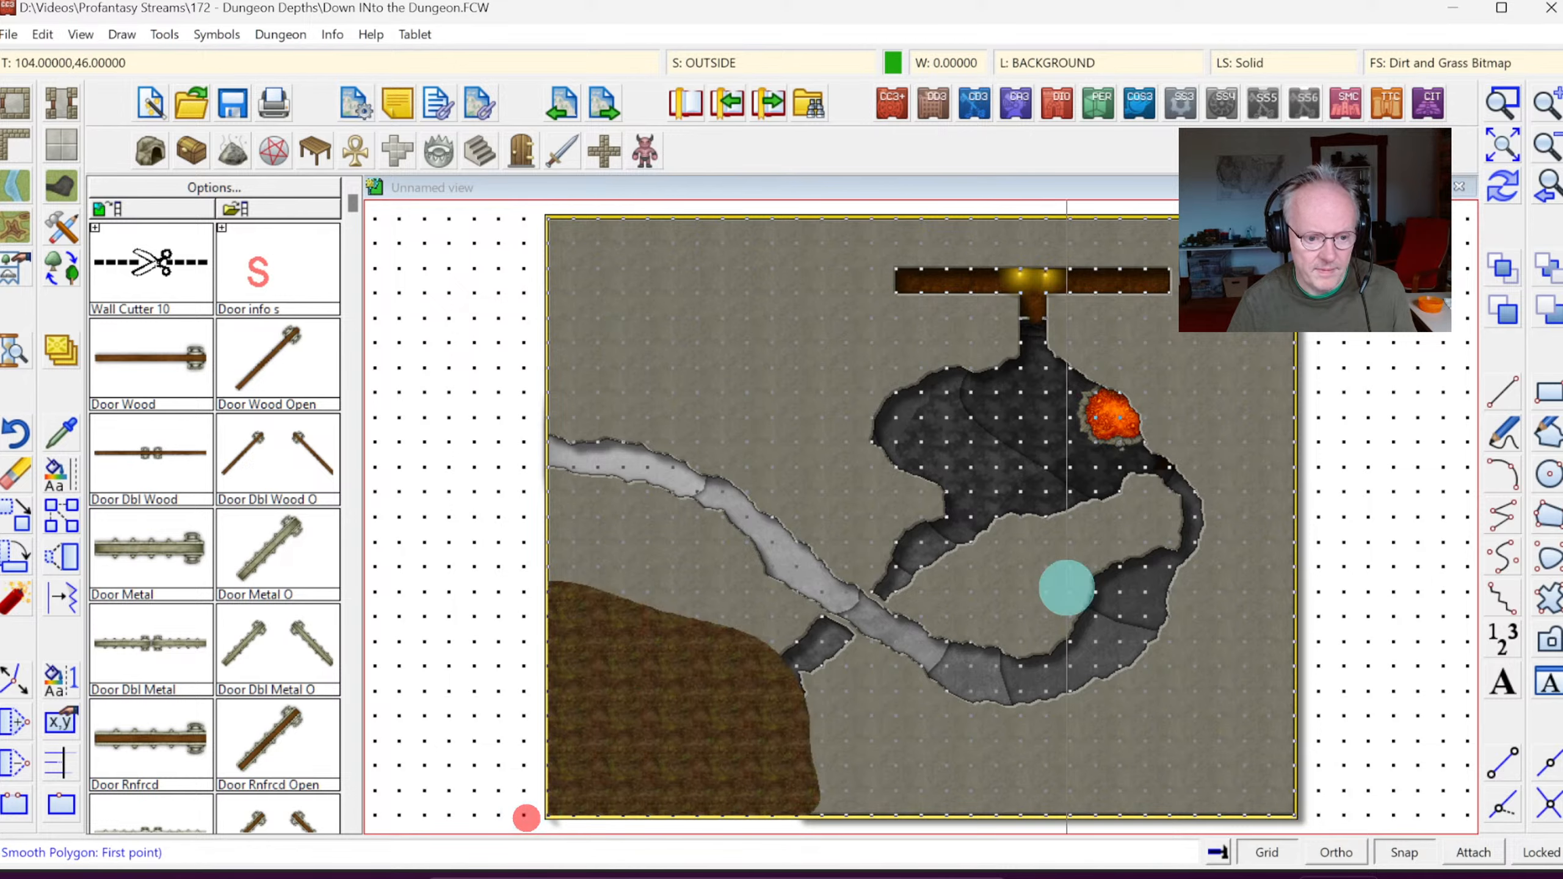
left_click(1512, 196)
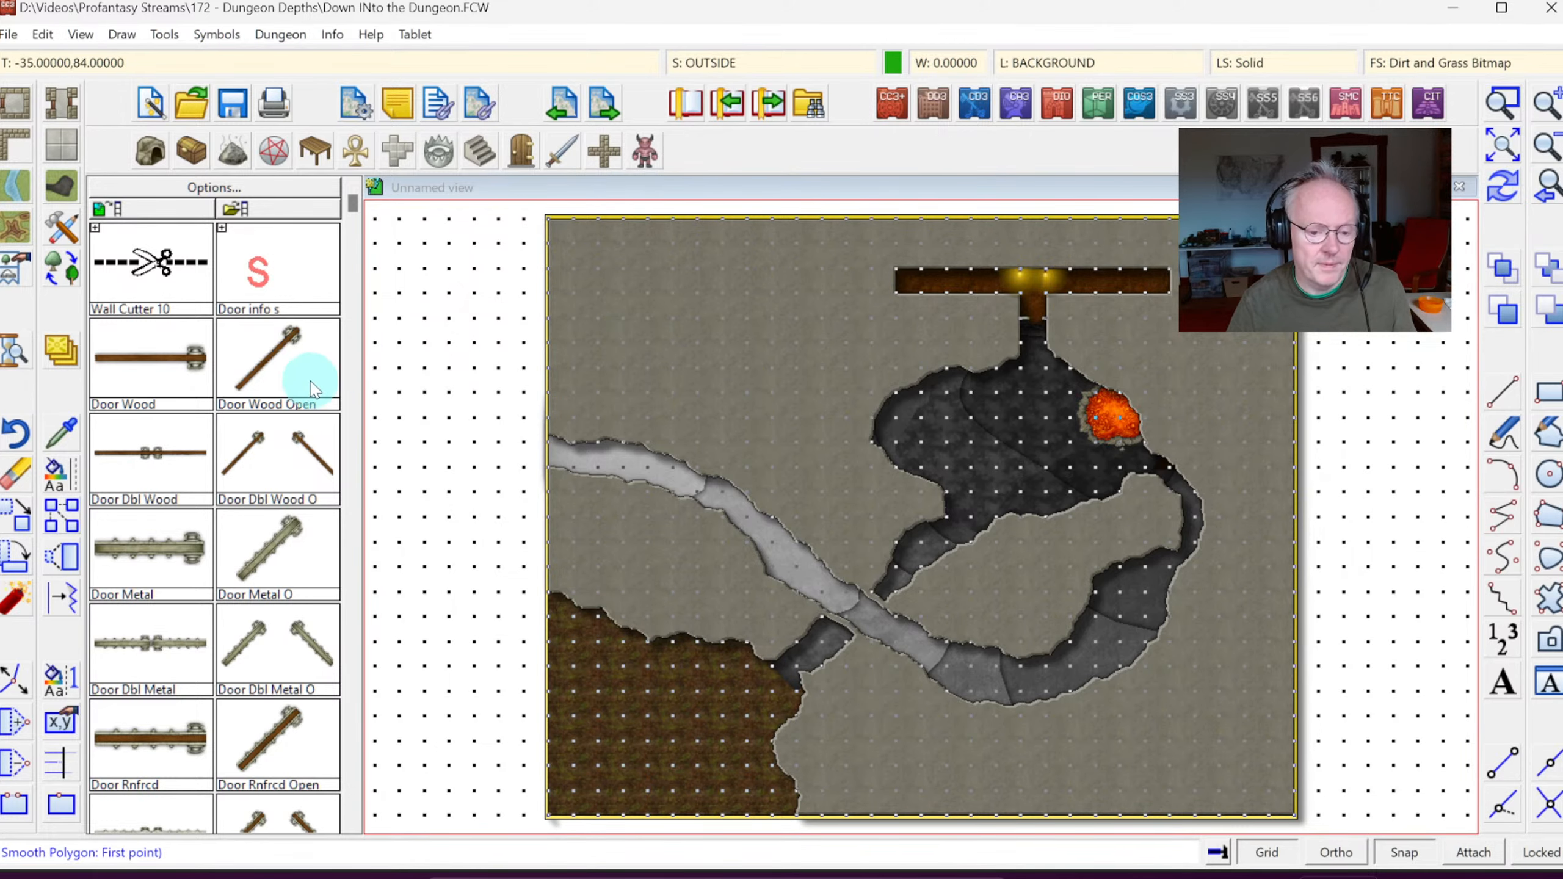
Step: Draw a "Terrain, Default" smooth polygon over the lower part of the outdoor ground in the map's southwest corner
left_click(16, 231)
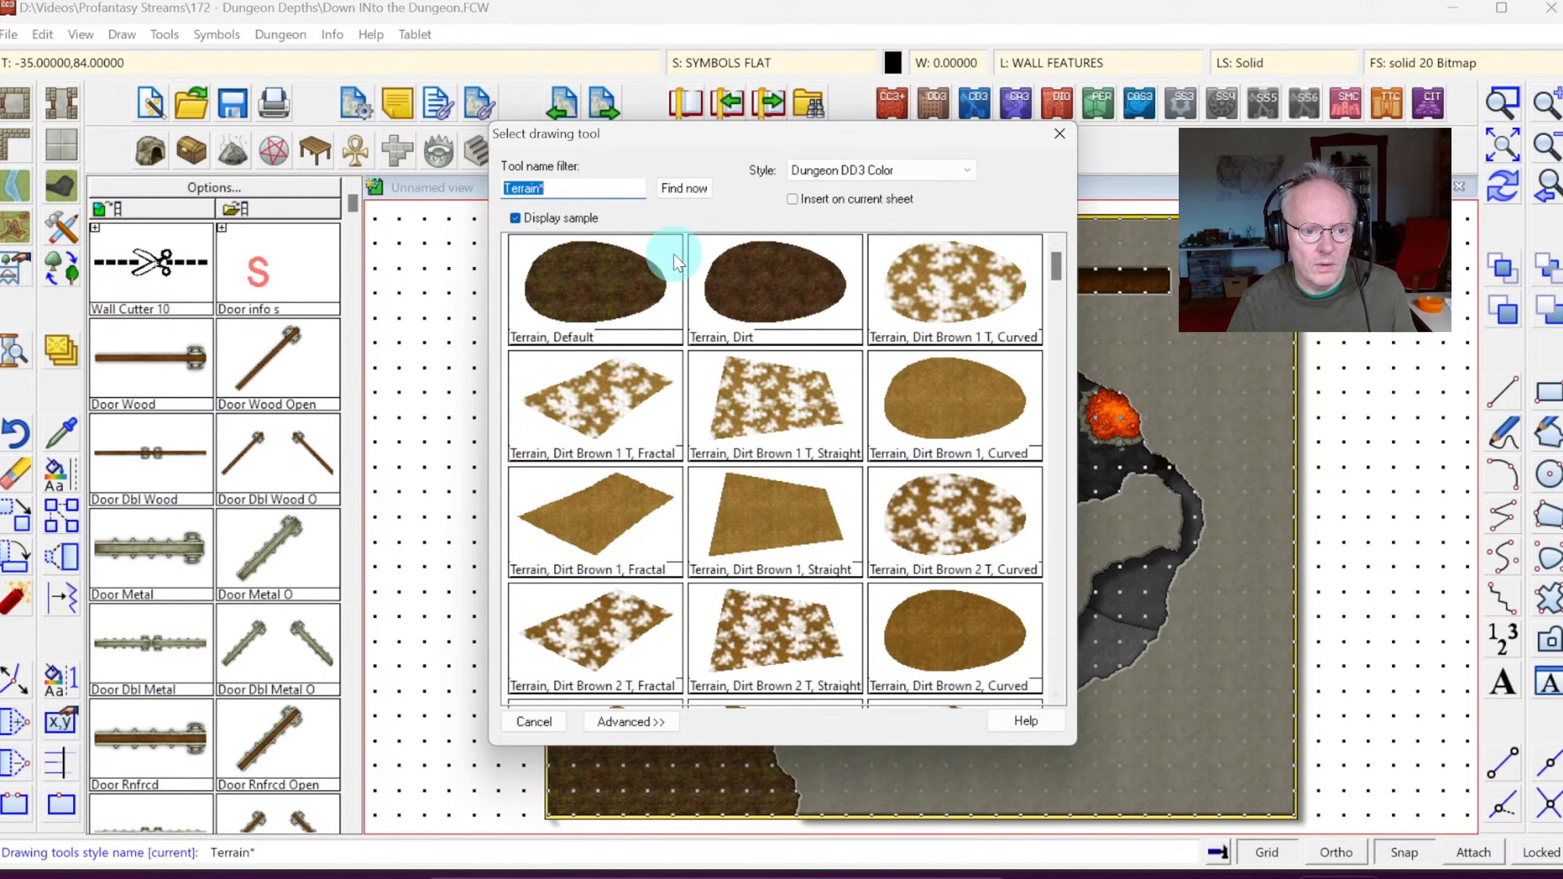
double_click(613, 282)
left_click(524, 647)
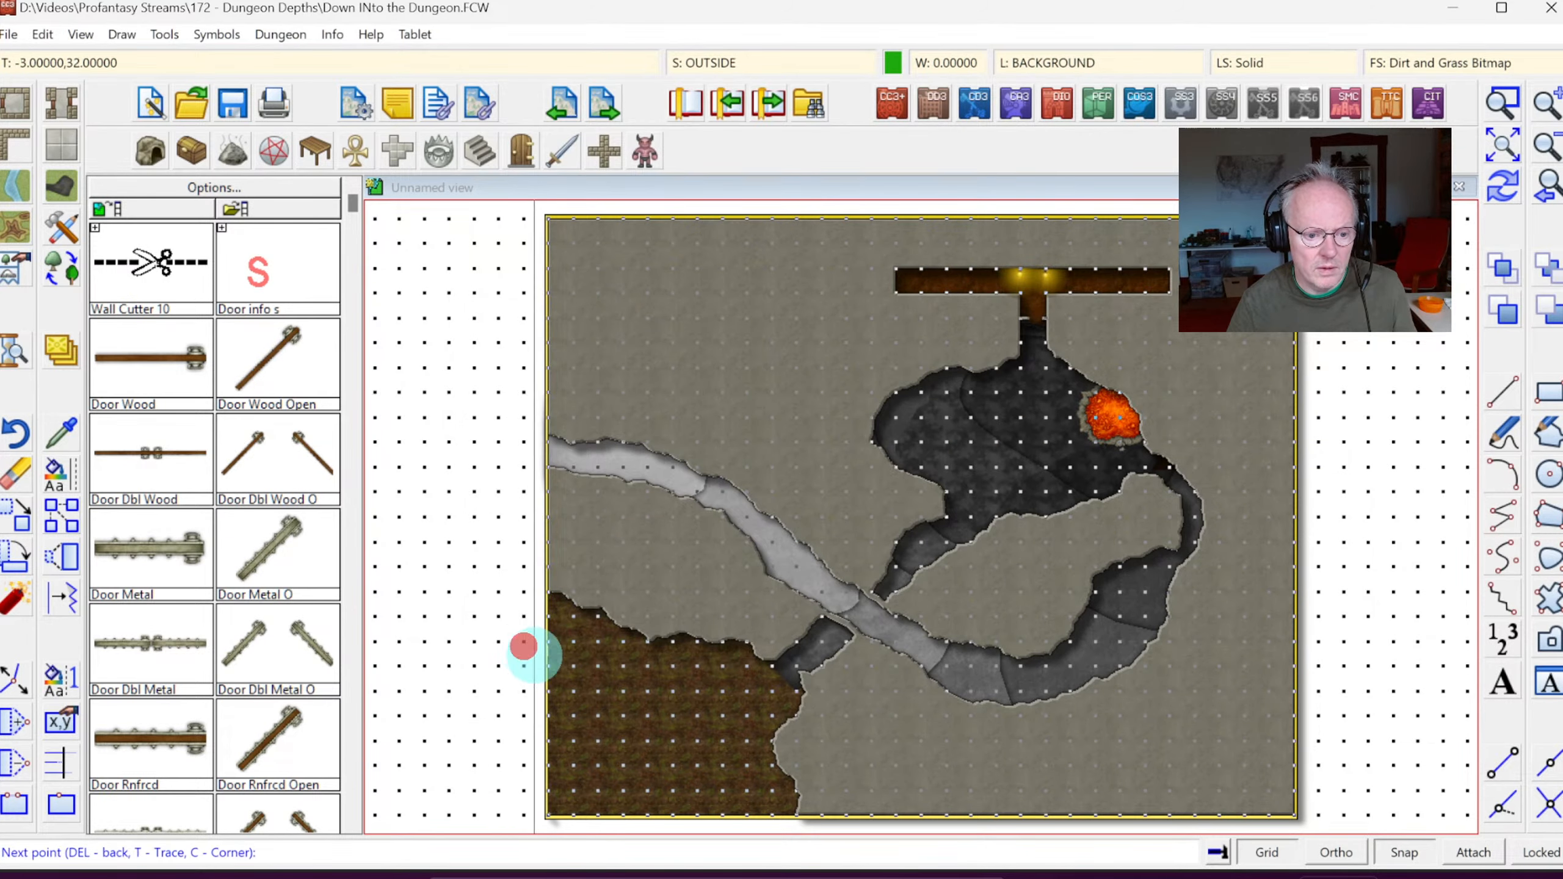
left_click(608, 681)
left_click(707, 716)
left_click(728, 756)
left_click(732, 800)
left_click(728, 825)
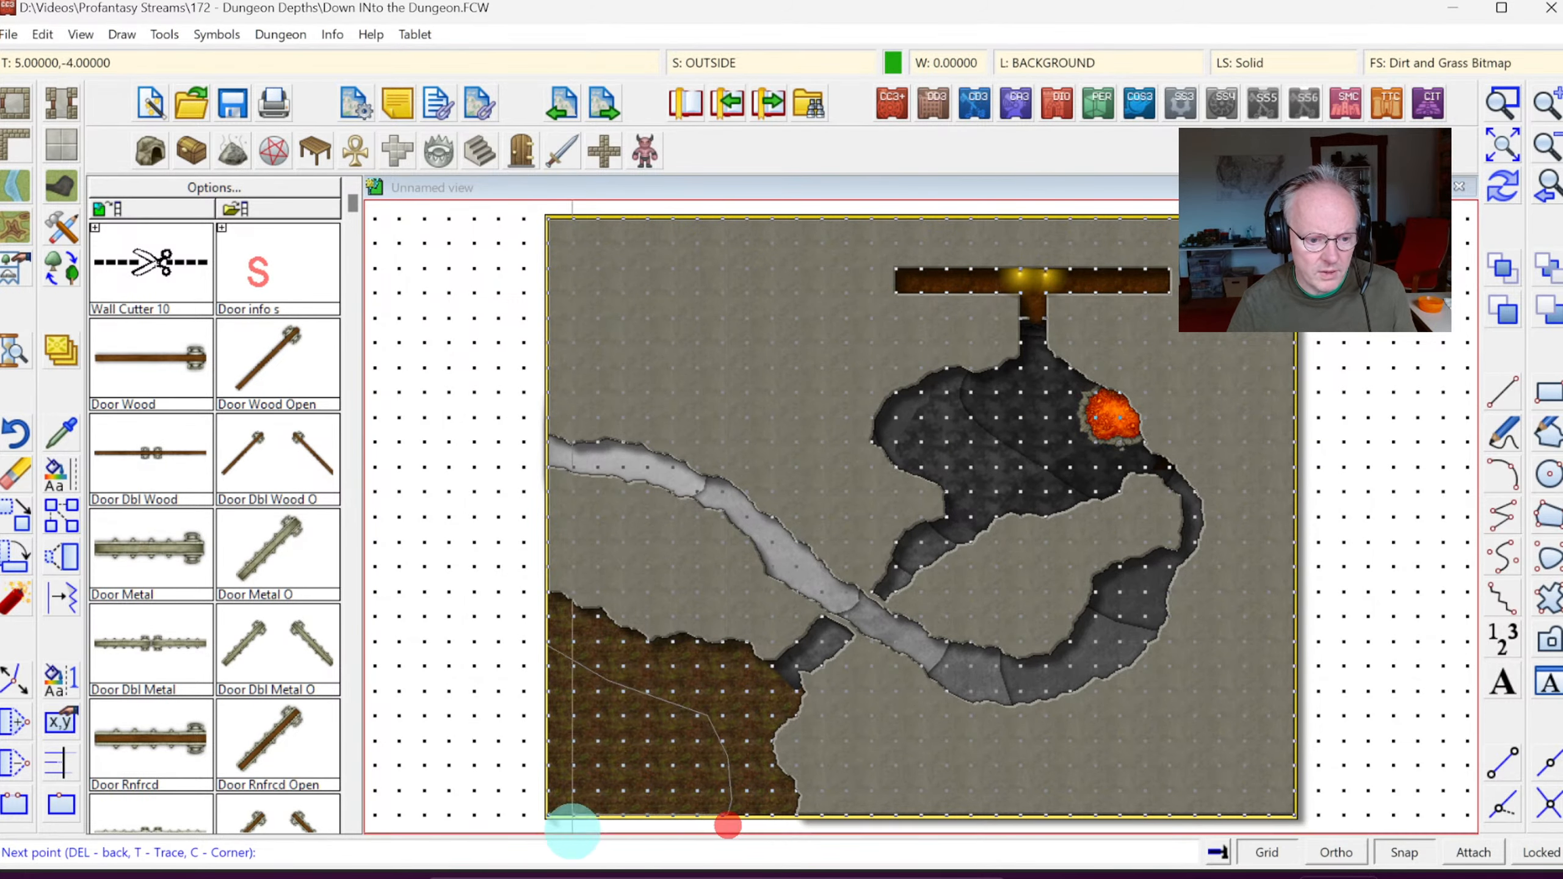
right_click(531, 827)
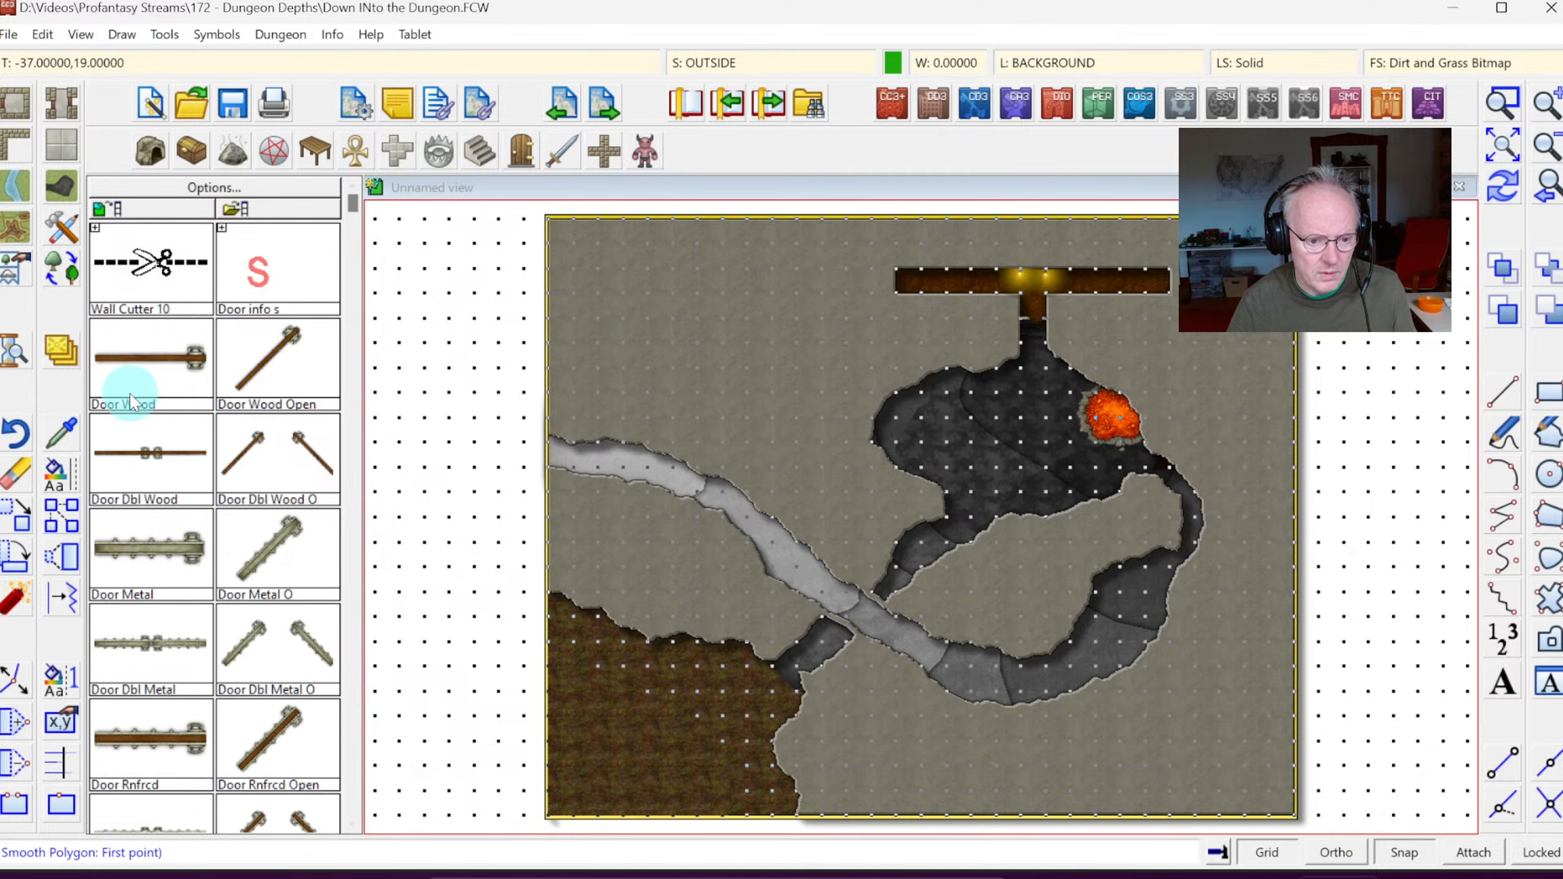
Step: Add a smaller "Terrain, Grass Dry 2 T, Curved" patch over the southwest corner's dirt ground and turn off the grid display
left_click(13, 237)
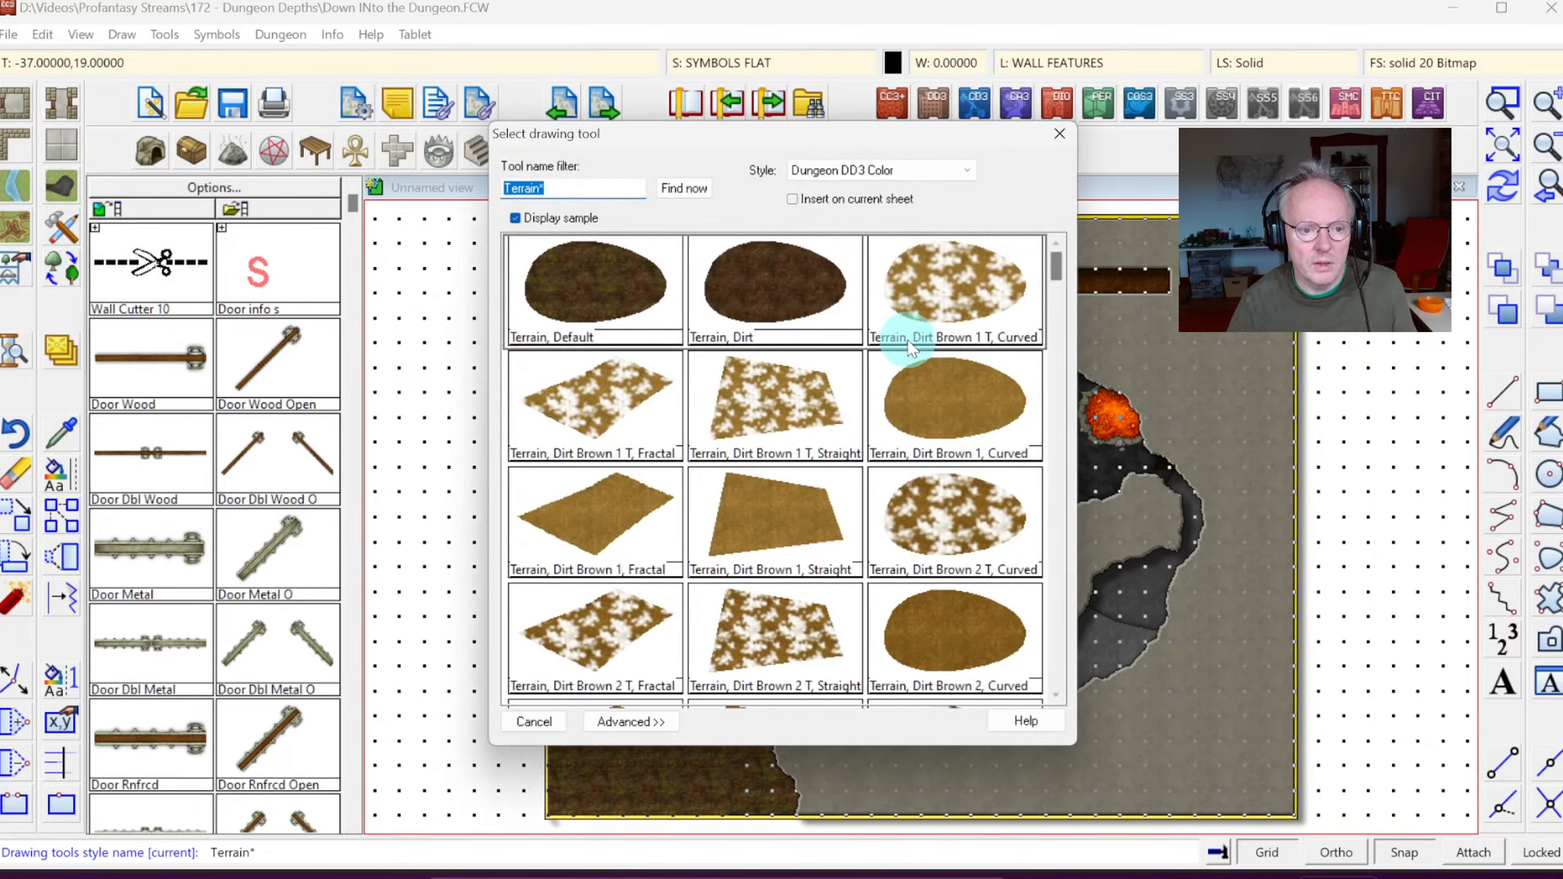
left_click(1061, 429)
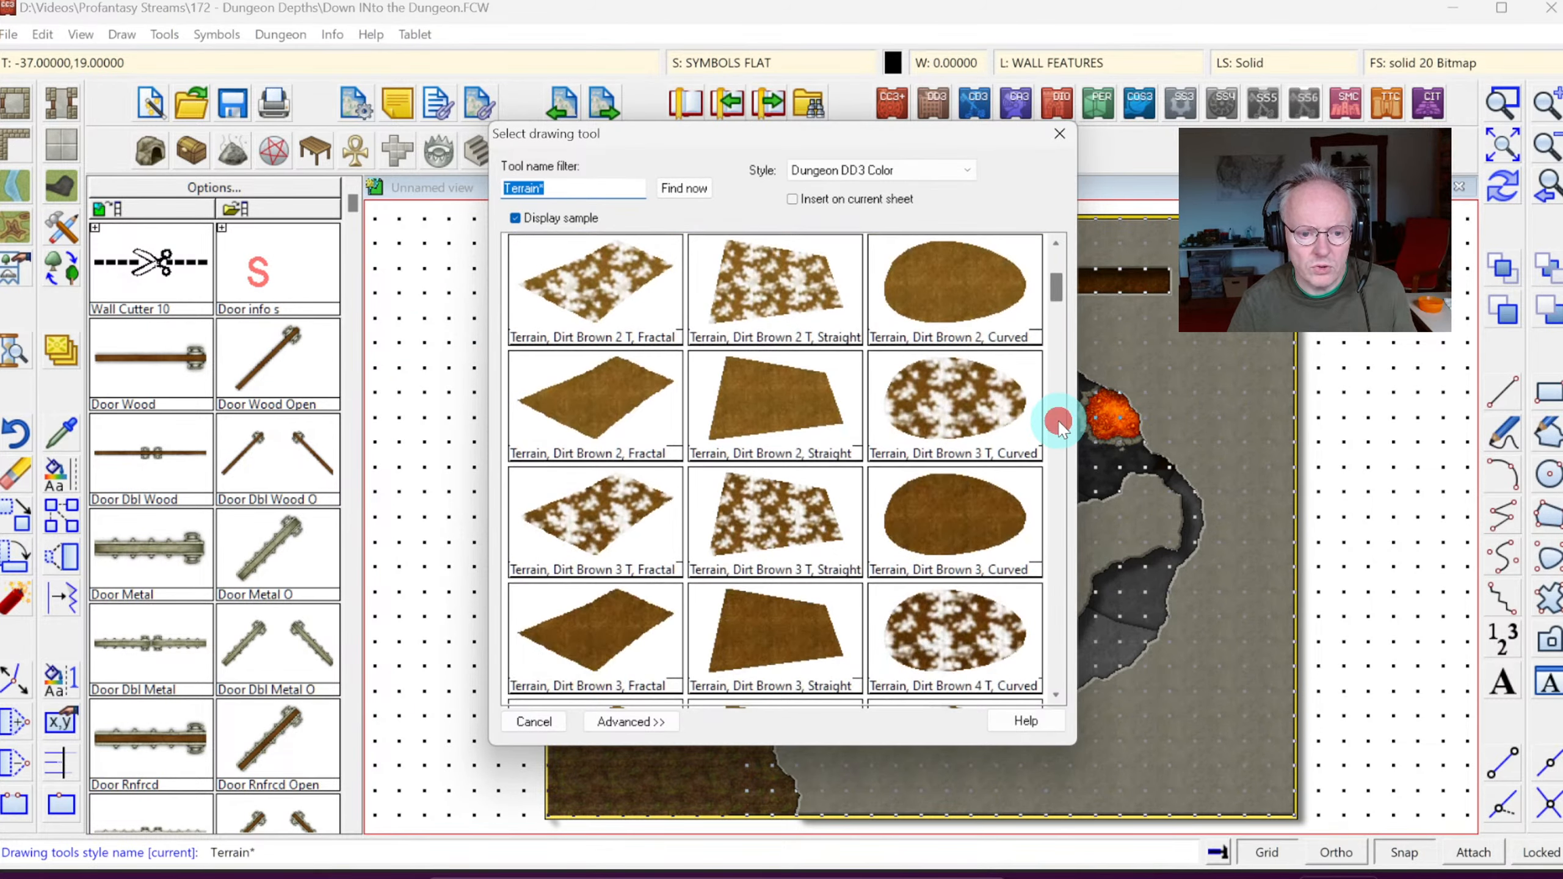
left_click_drag(1050, 459, 1053, 510)
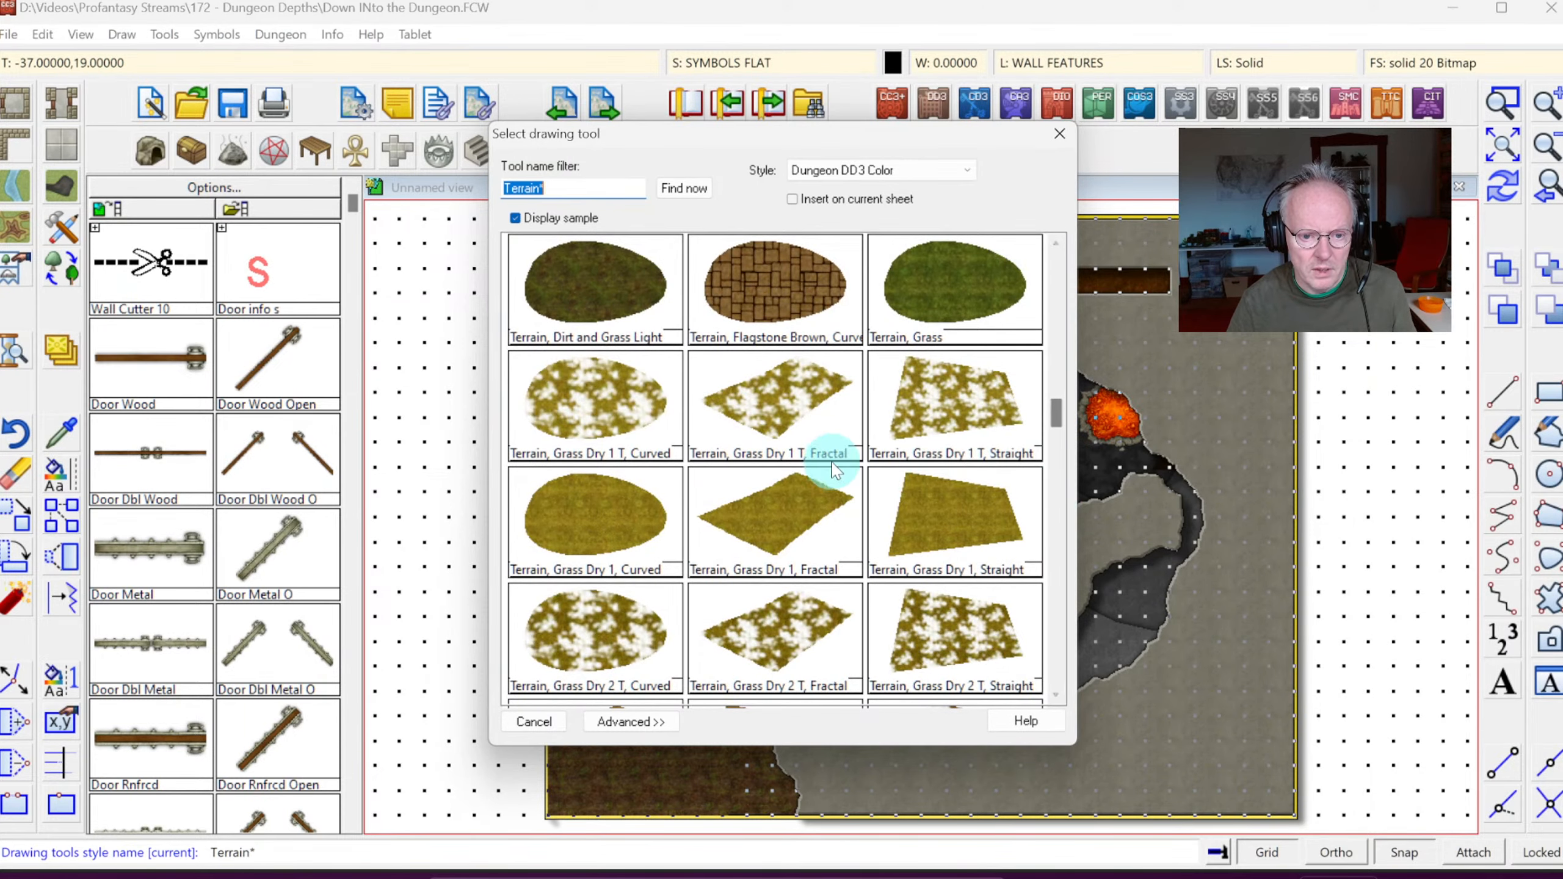
left_click(625, 621)
left_click(516, 663)
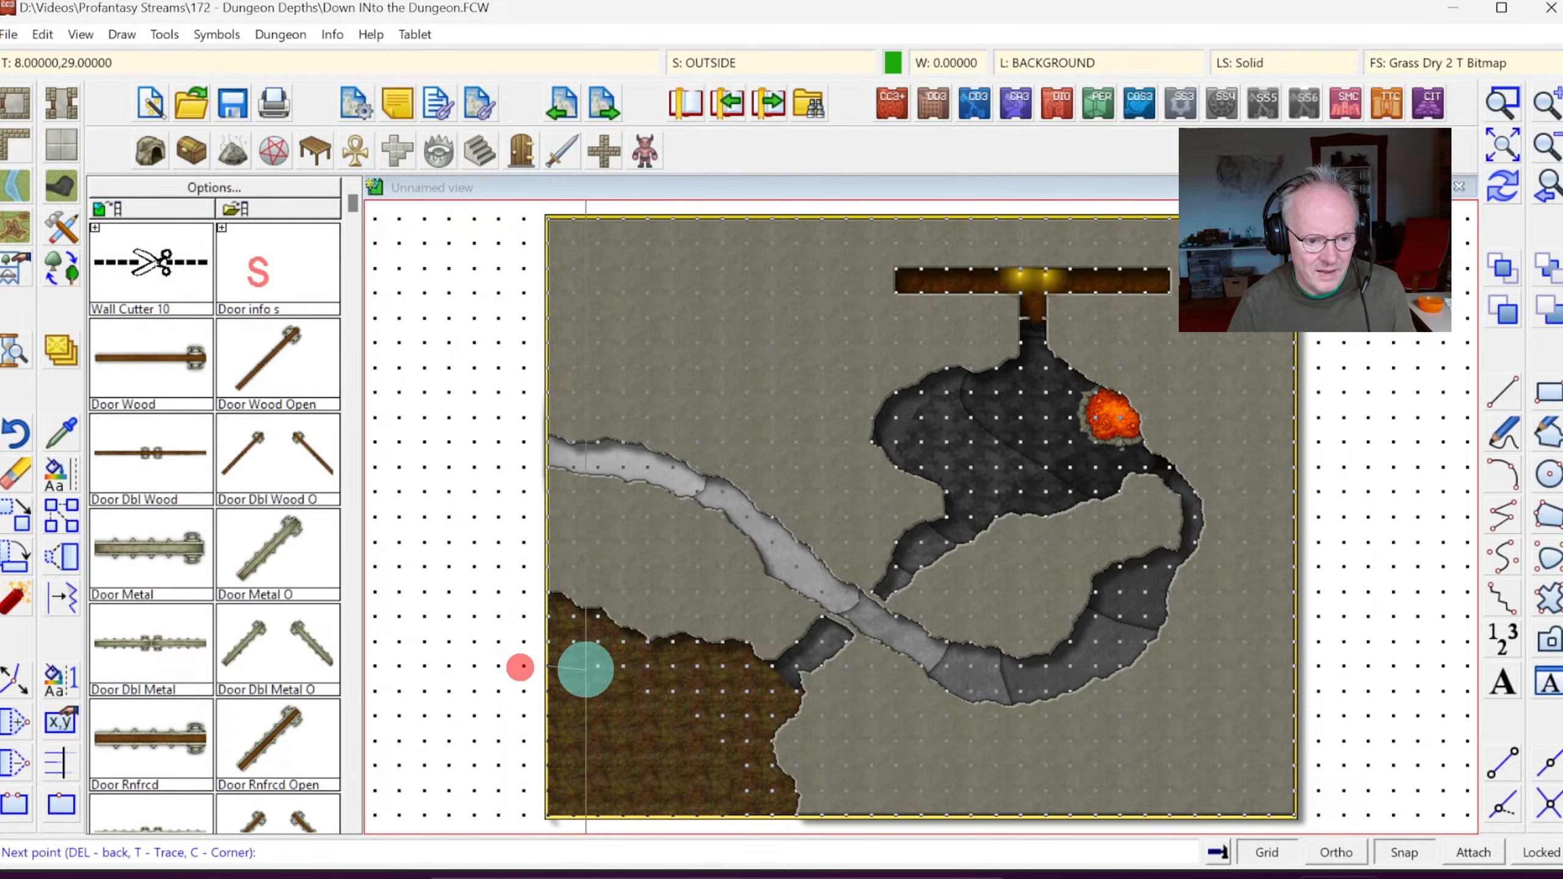
left_click(661, 677)
left_click(695, 822)
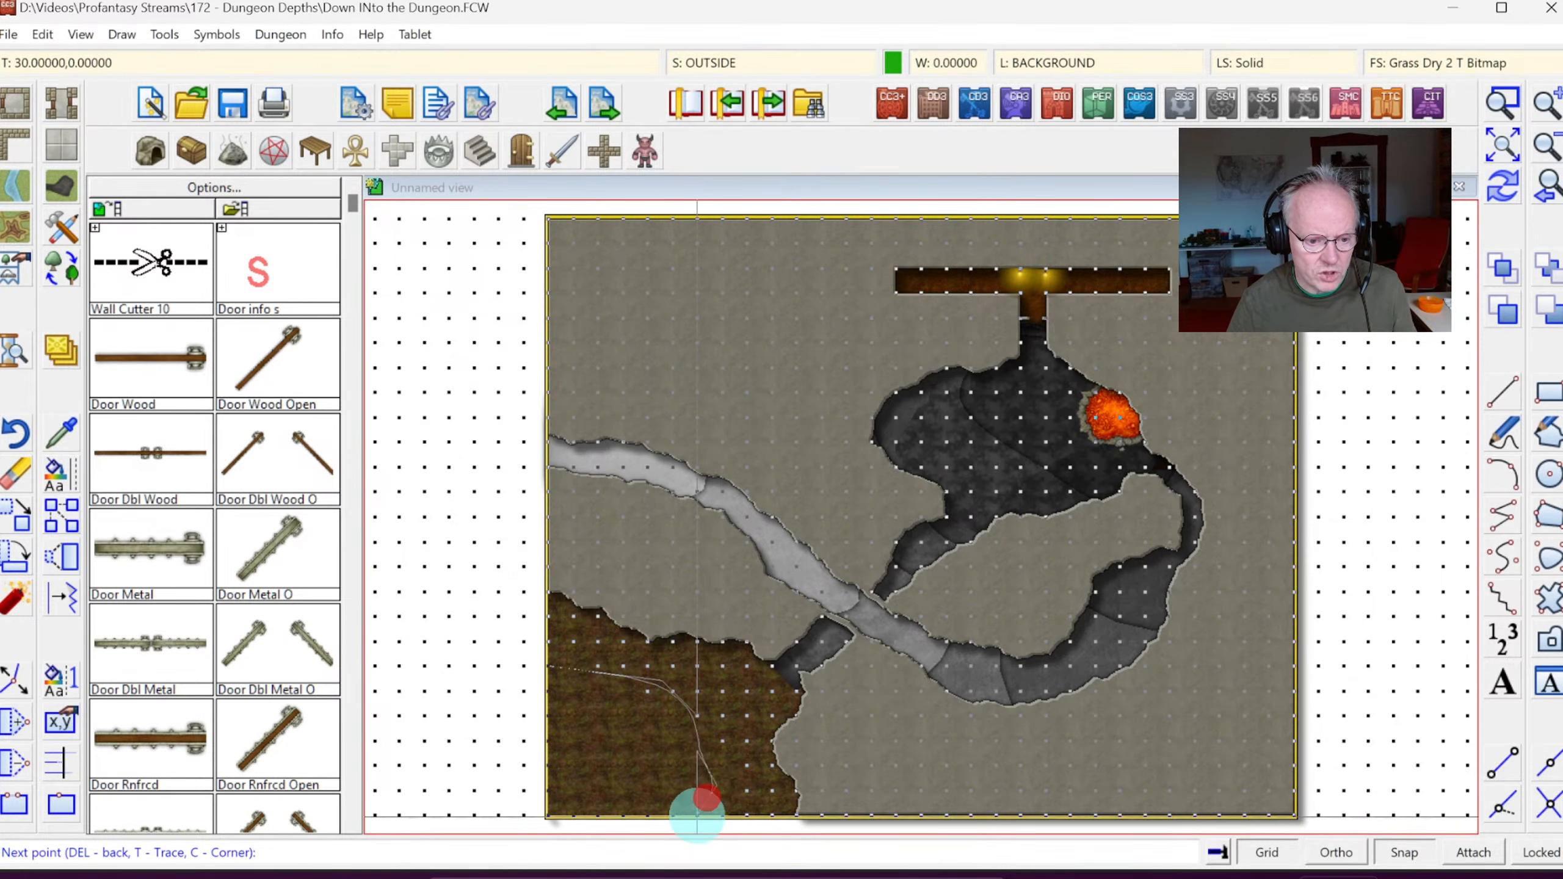
right_click(527, 819)
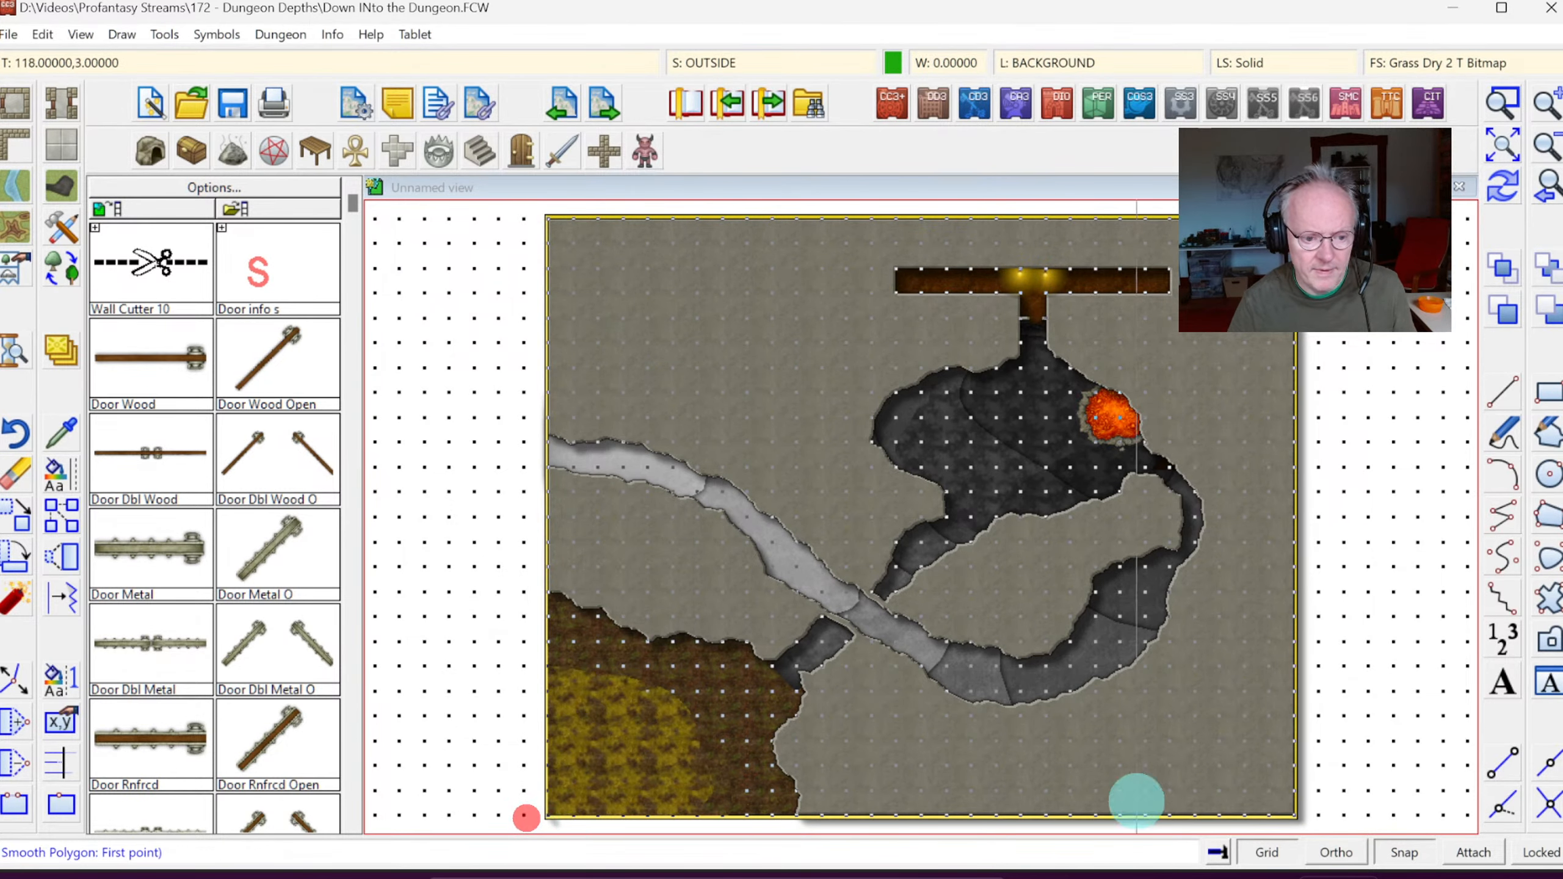
left_click(1273, 859)
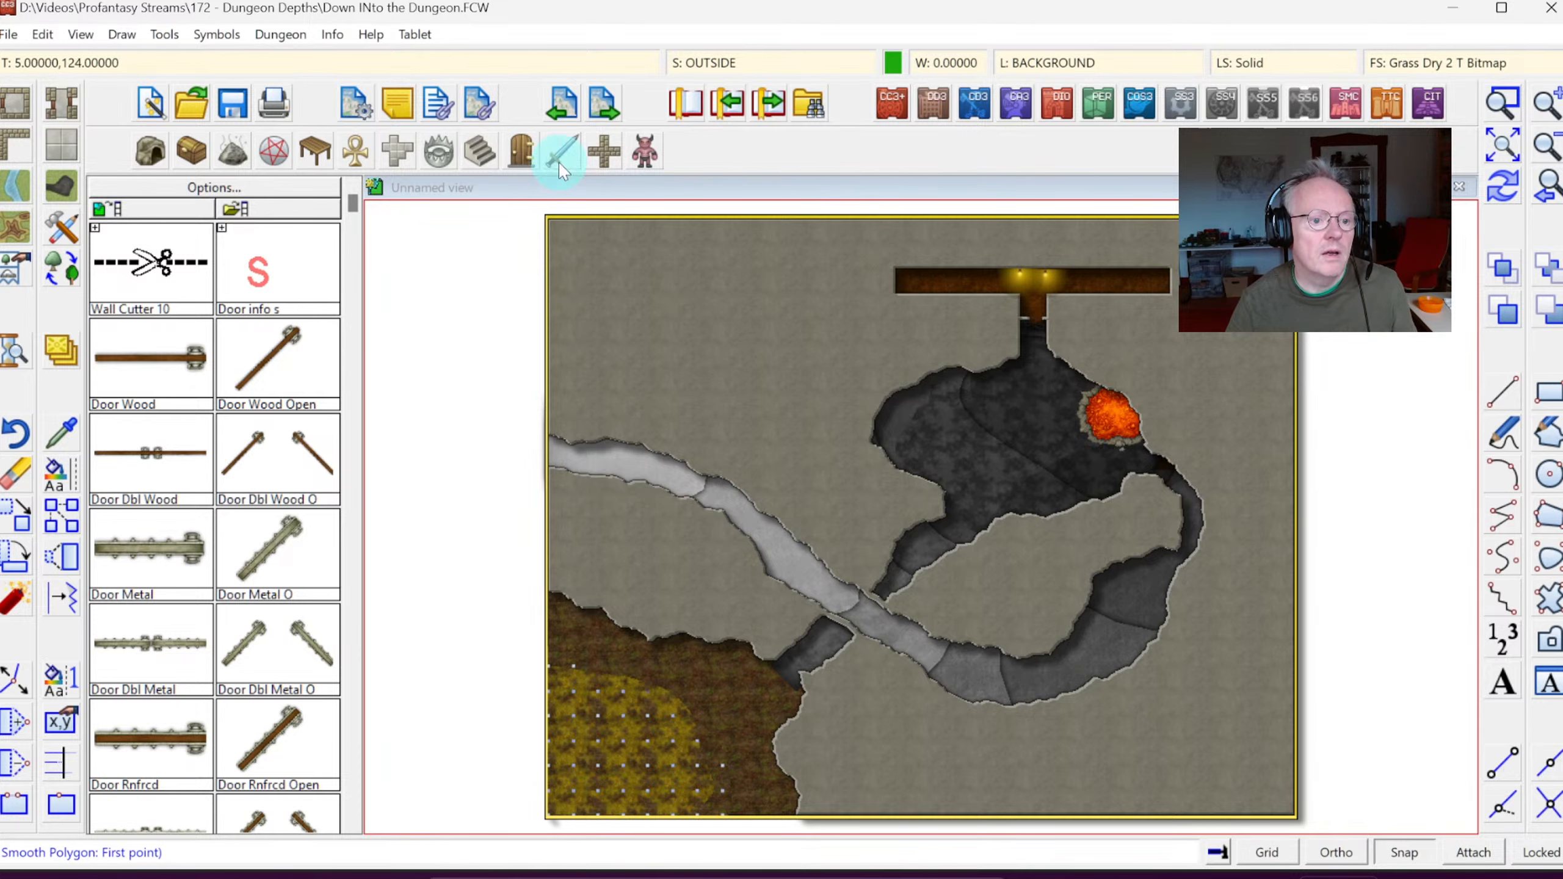
Step: Load the DD3 Color Skirmish Vegetation symbol catalog and choose the Tree 1 symbol for placement
left_click(628, 155)
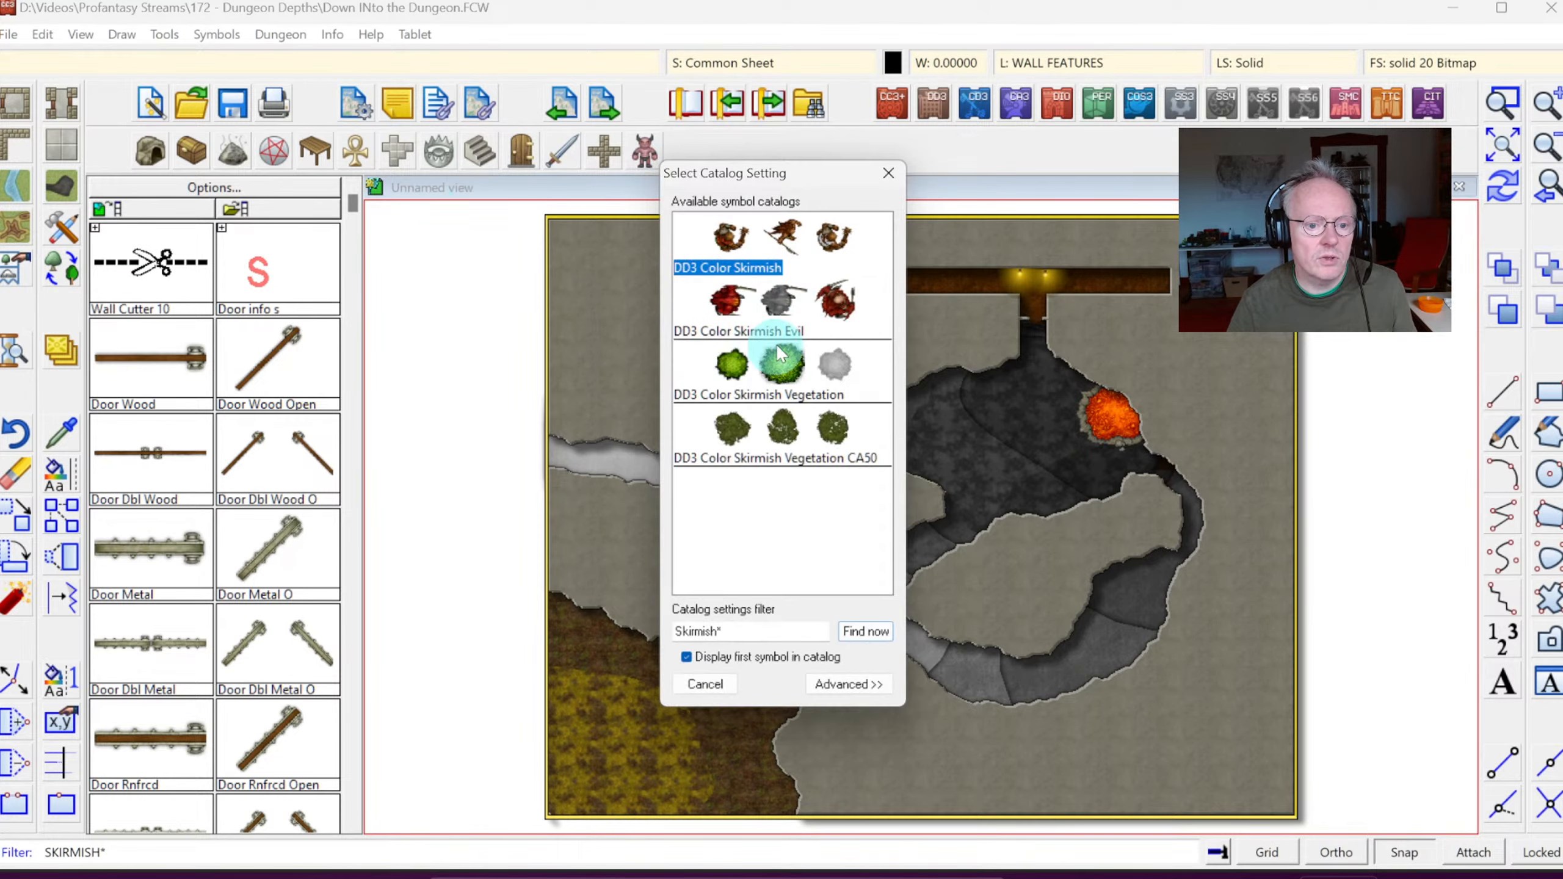
double_click(720, 365)
left_click(148, 257)
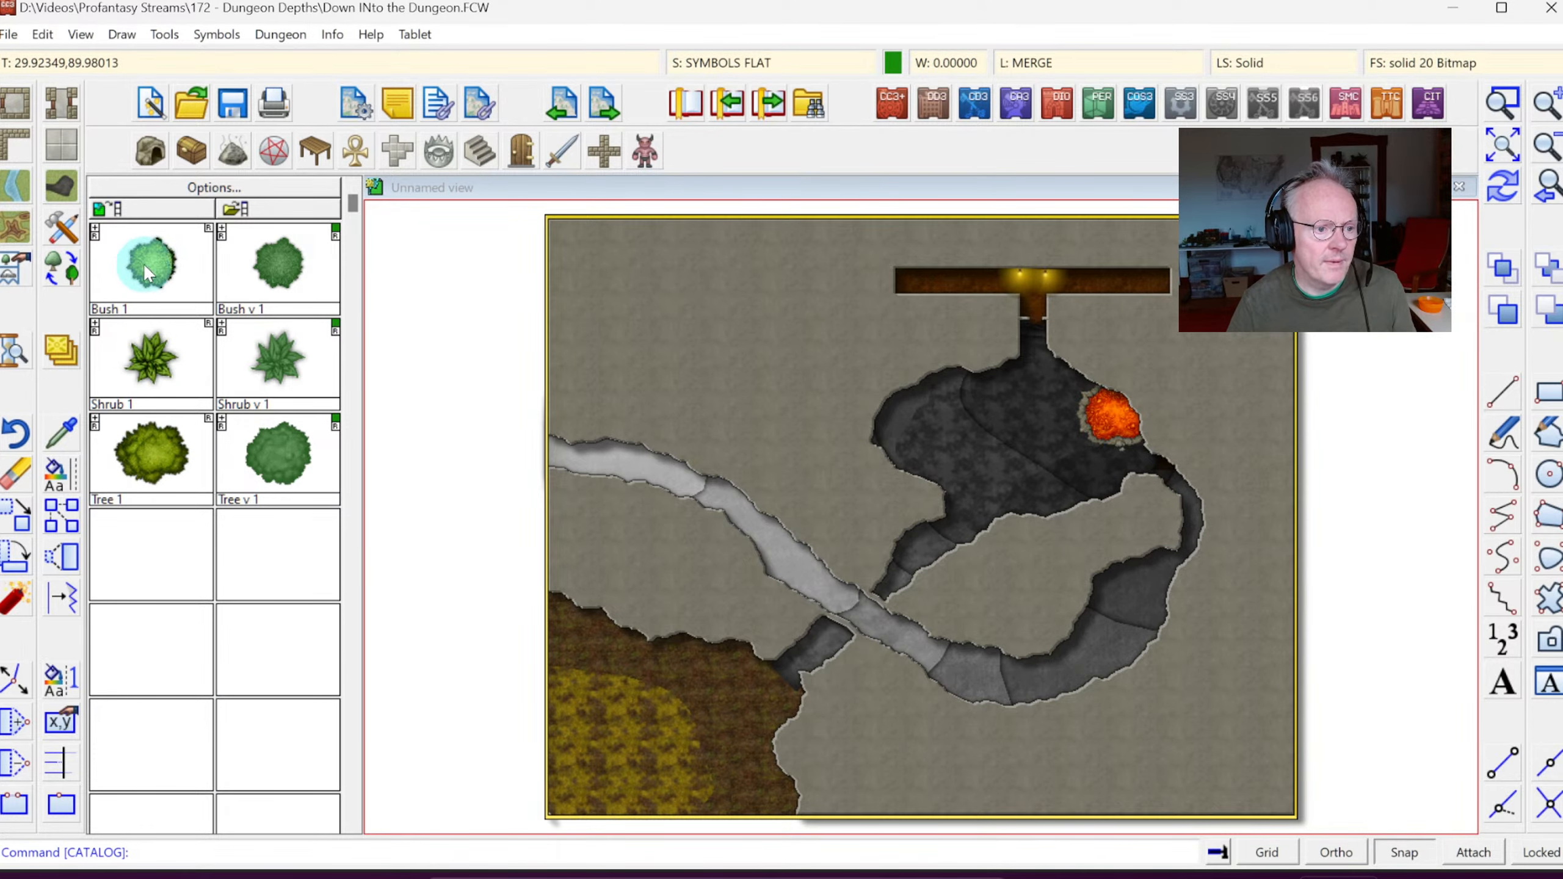
left_click(149, 460)
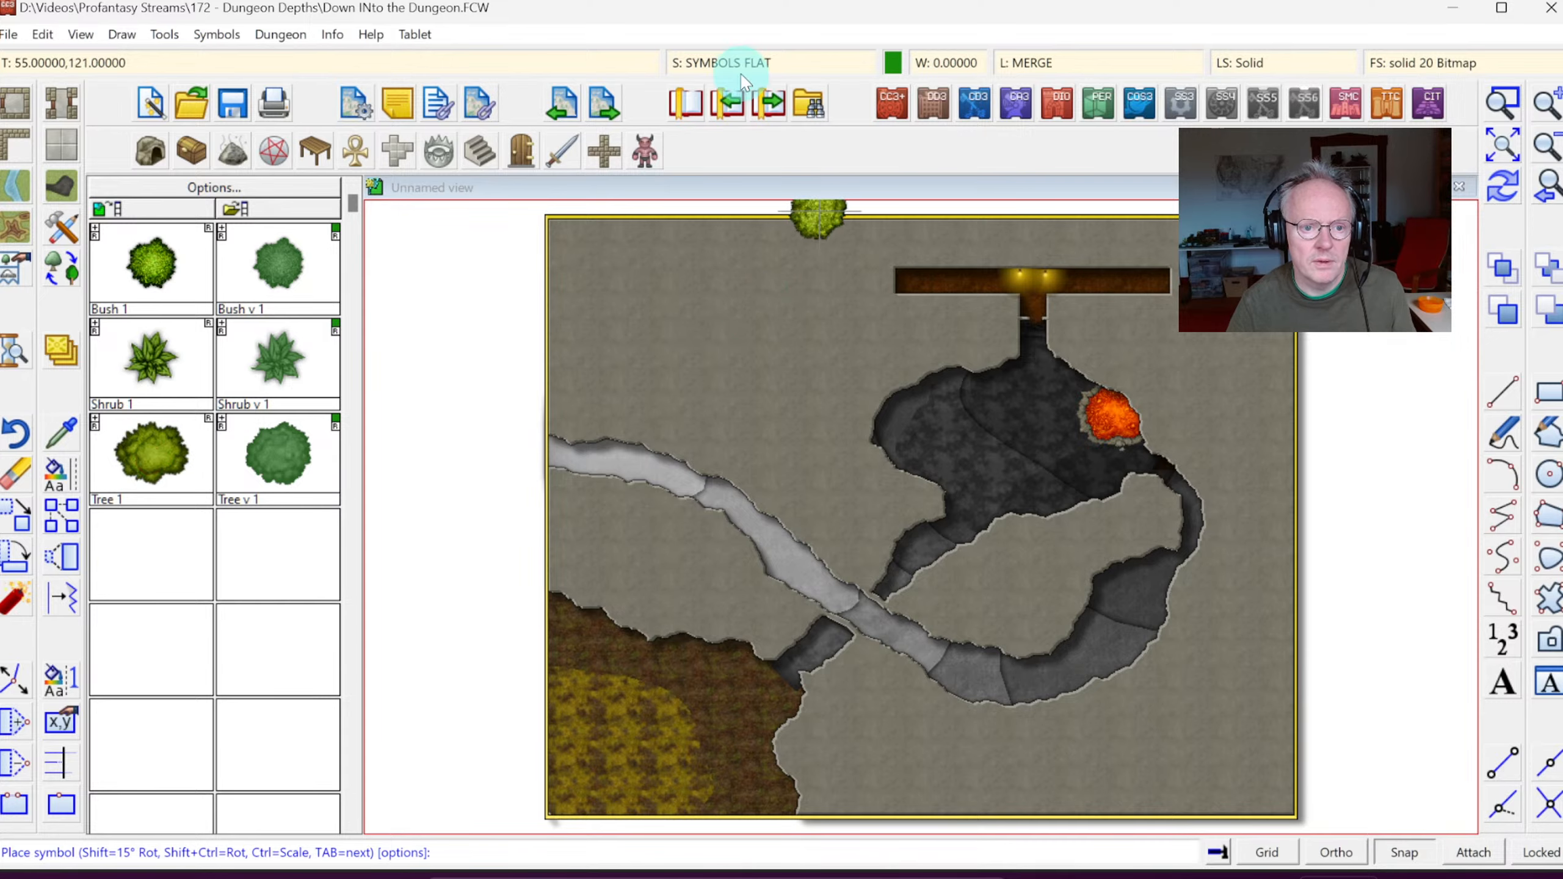
Step: Make SYMBOLS the active drawing sheet for the tree symbols
left_click(742, 69)
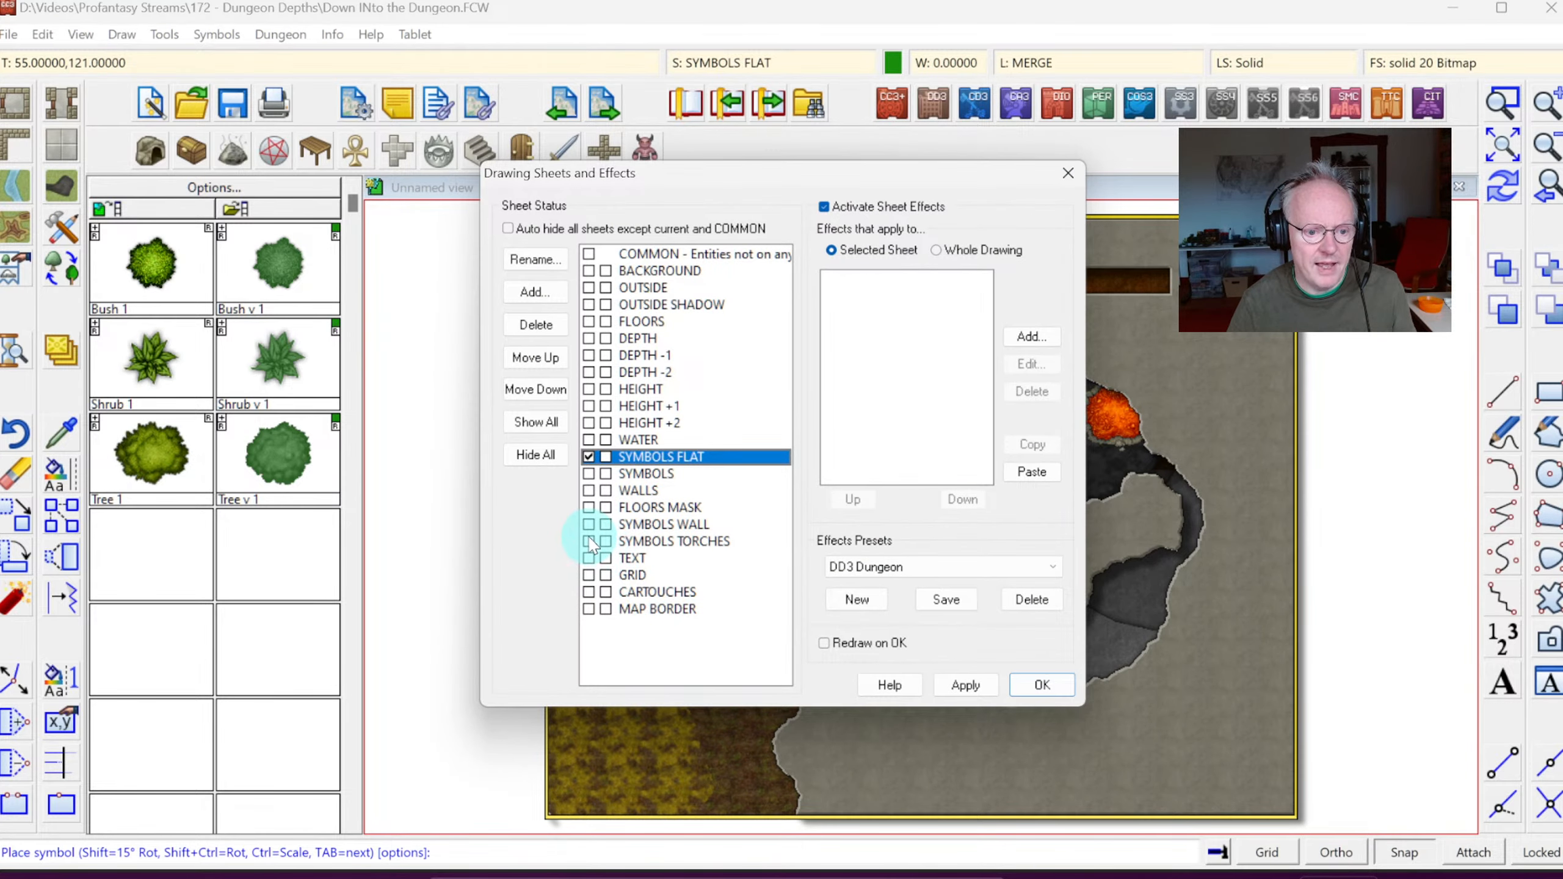
left_click(589, 473)
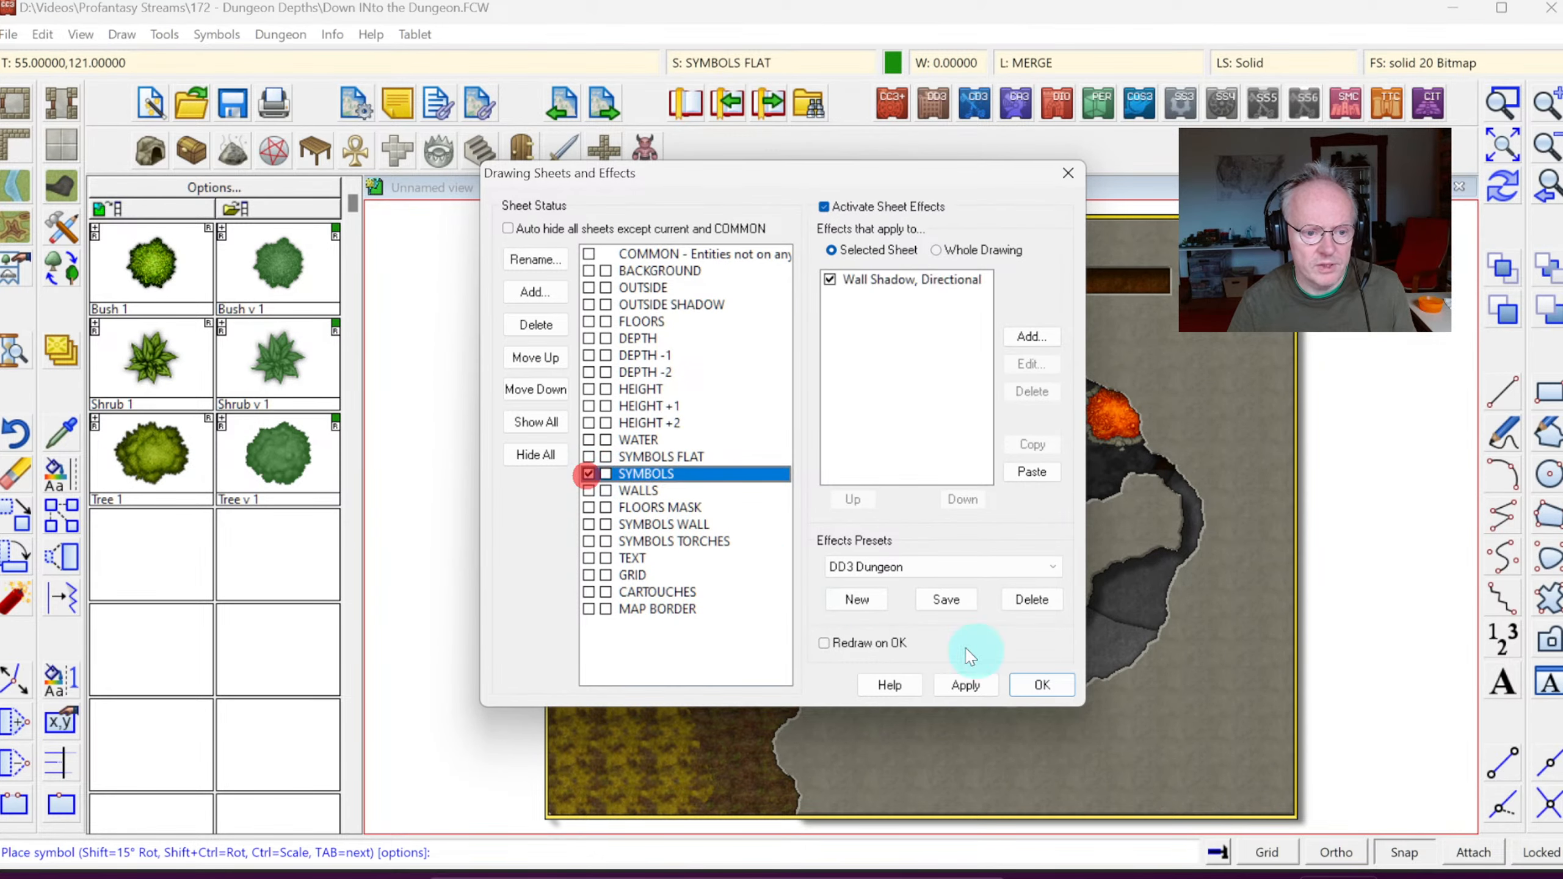
left_click(1043, 685)
Step: Scatter eight tree symbols of varying size around the dry grass patch in the southwest corner, redraw the map and end placement
left_click(586, 680)
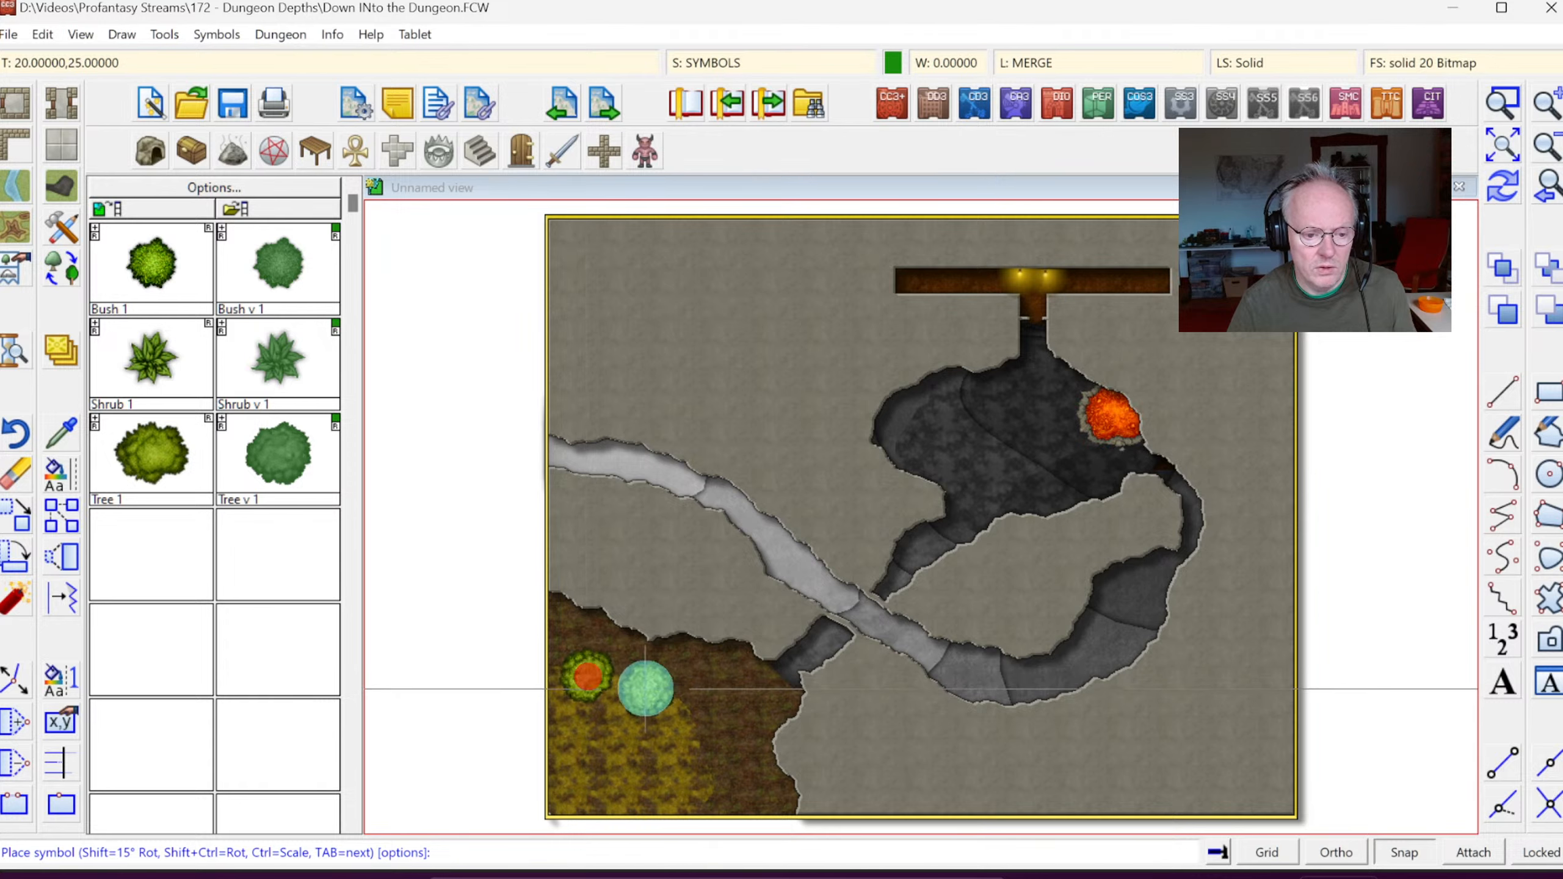
left_click(626, 682)
left_click(702, 745)
left_click(720, 779)
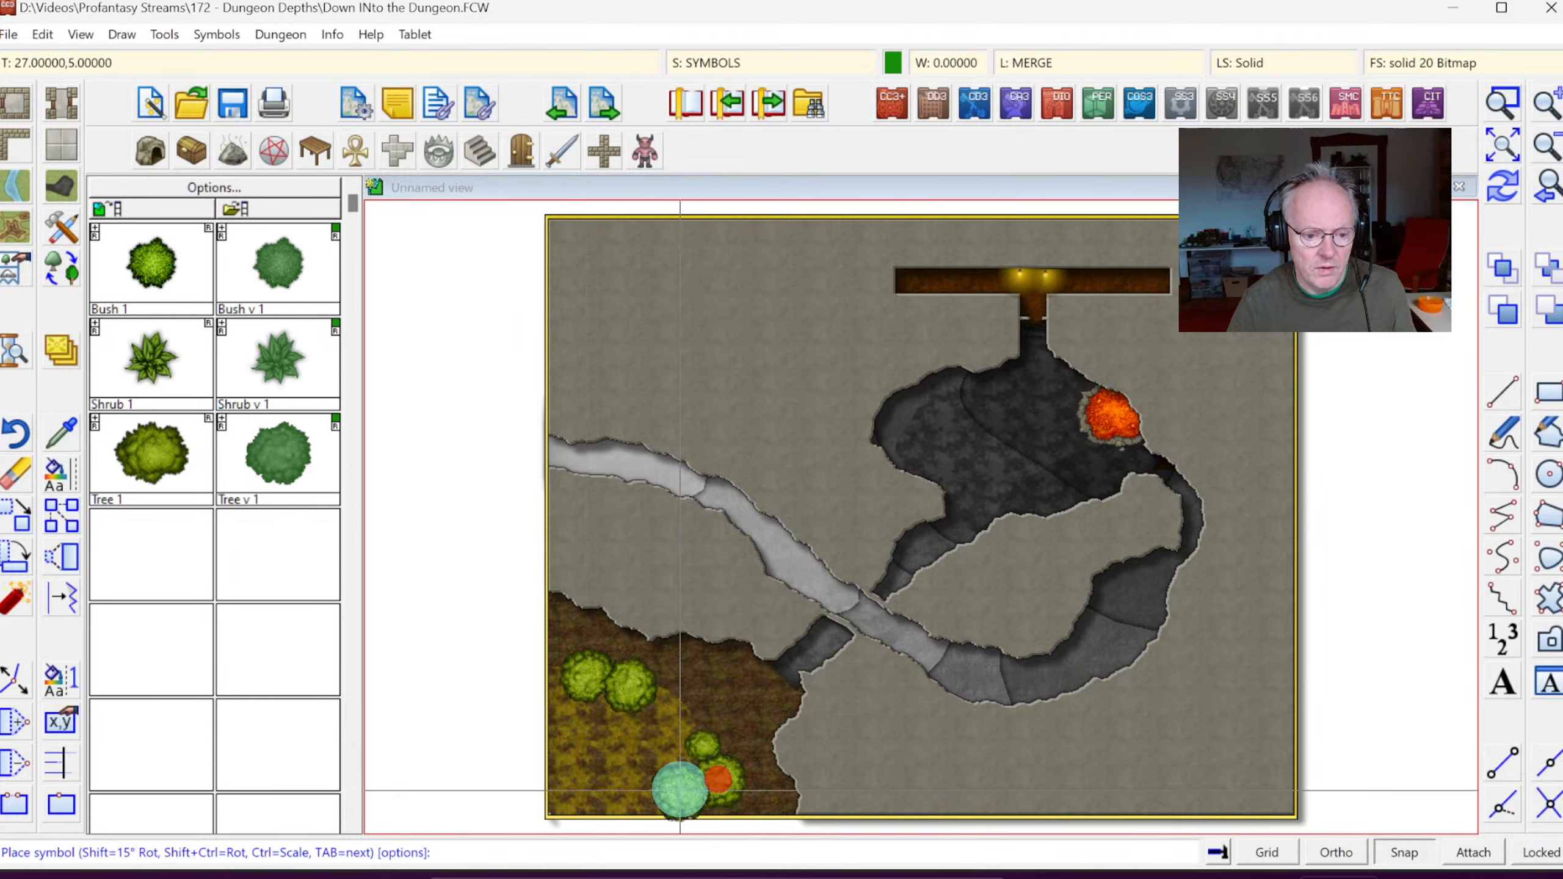
left_click(683, 800)
left_click(594, 745)
left_click(563, 766)
left_click(563, 798)
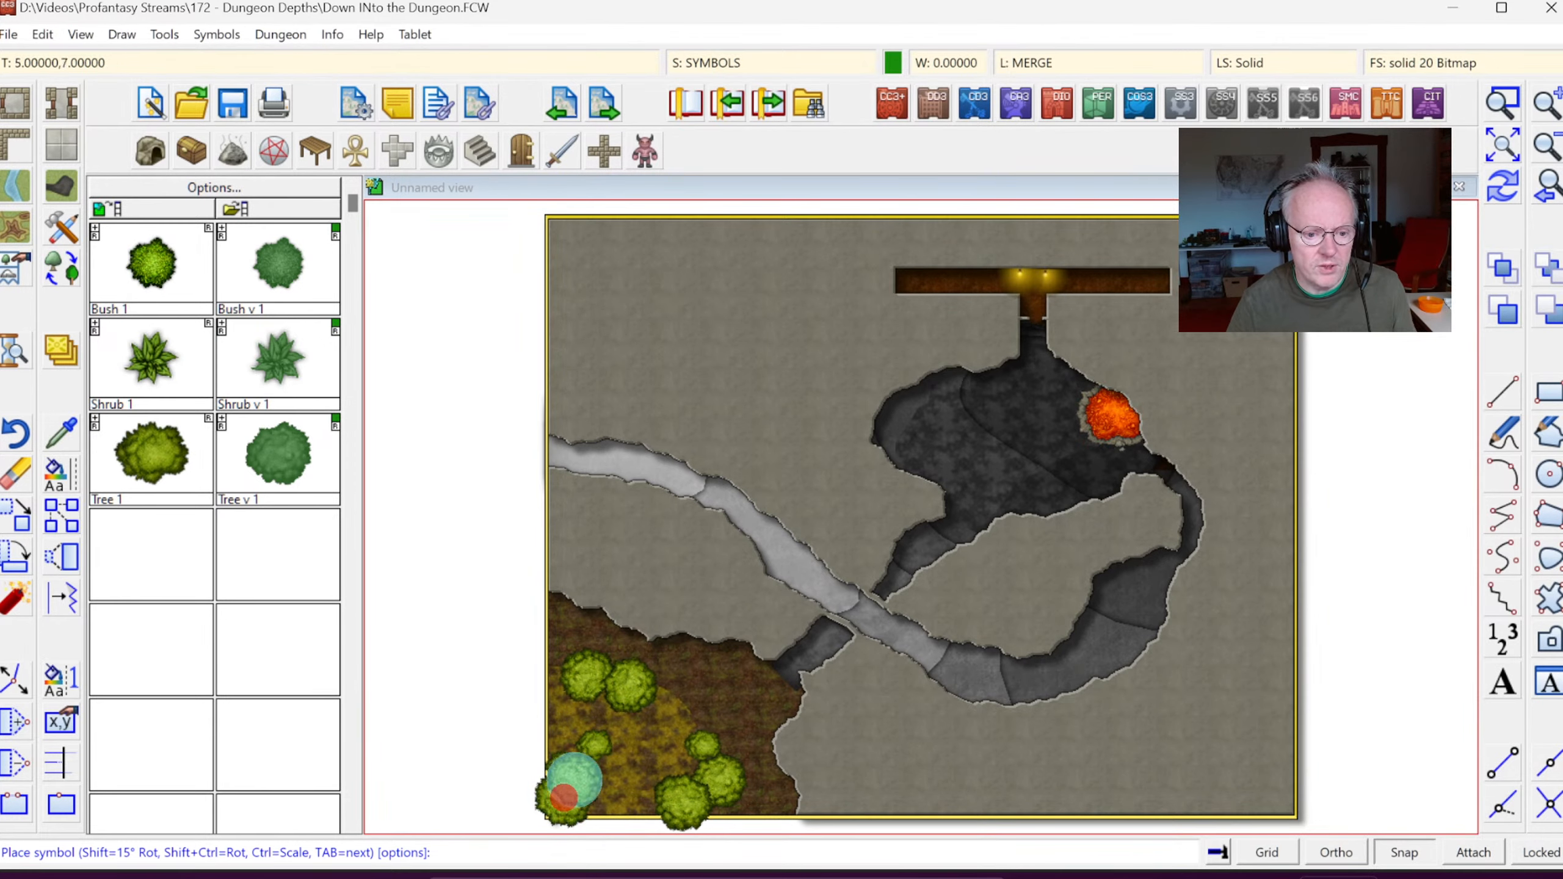
left_click(1508, 180)
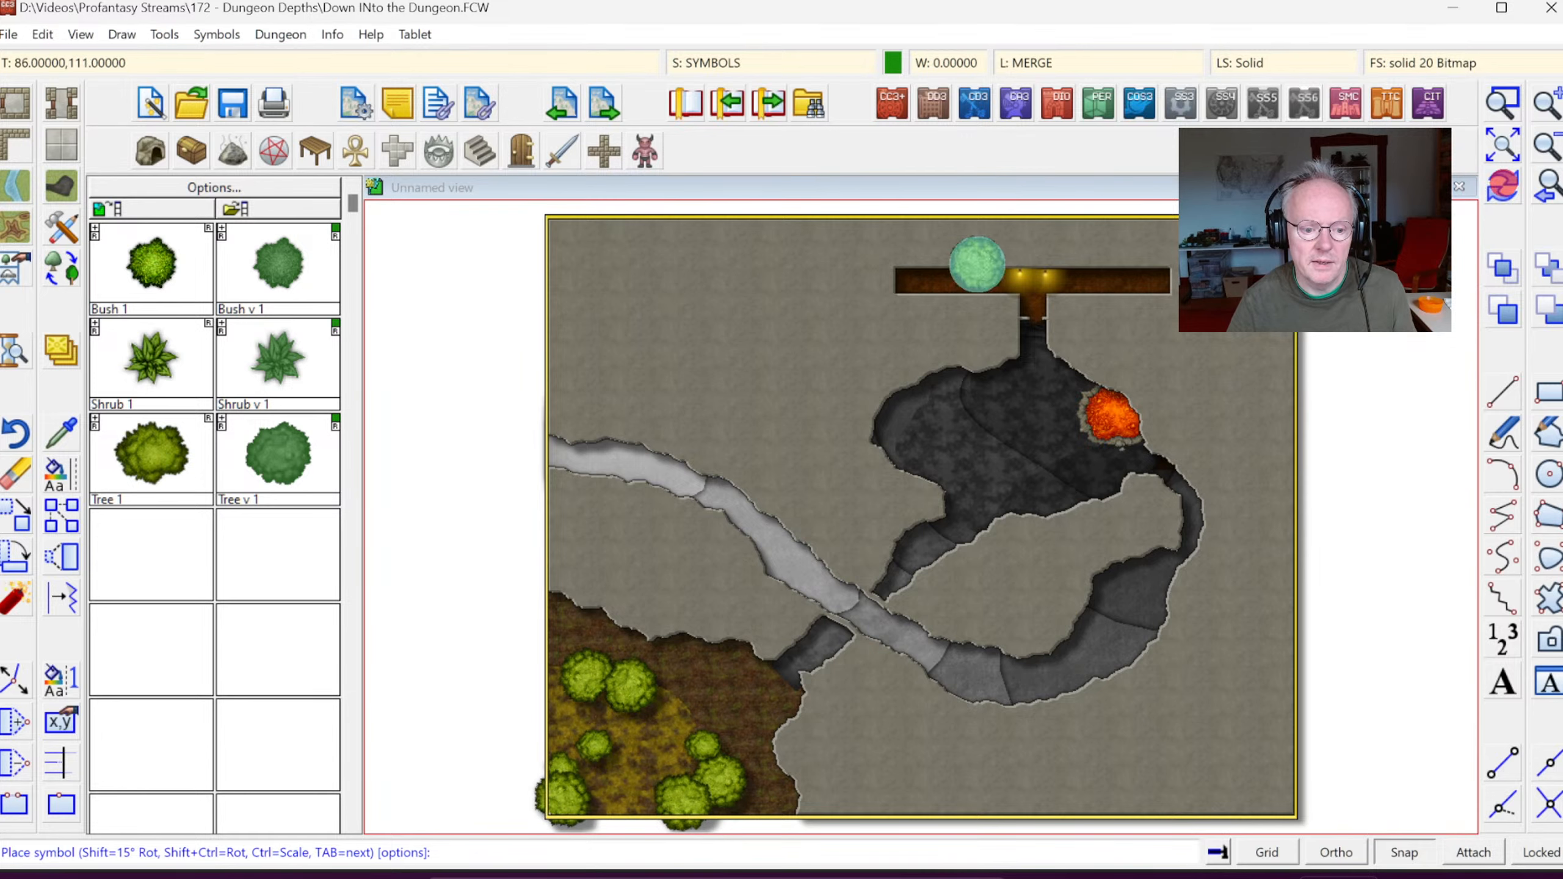
right_click(723, 582)
key("Escape")
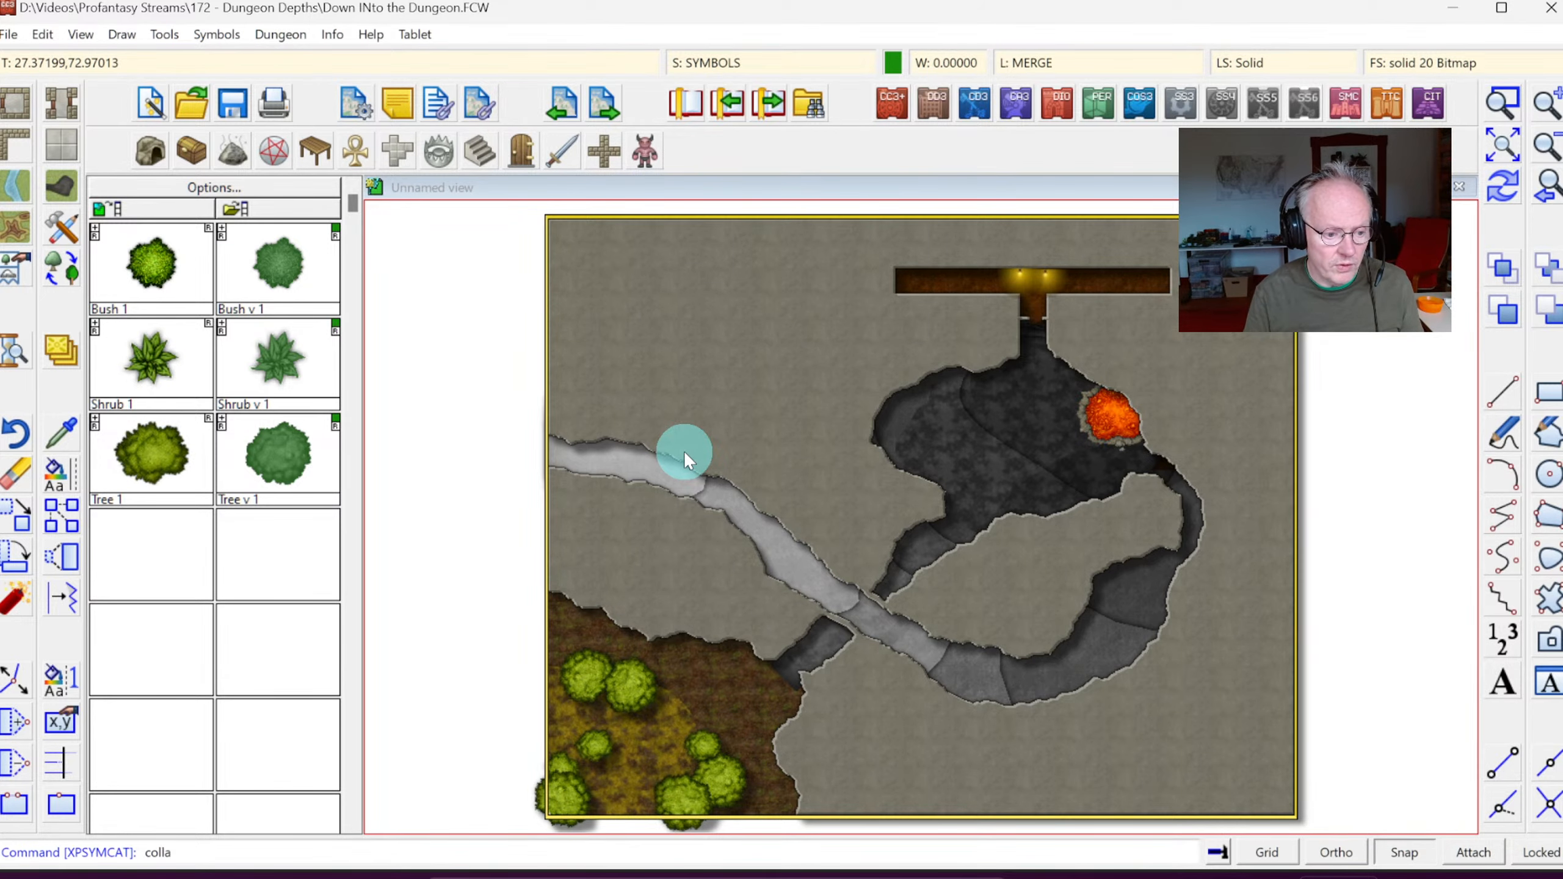
Step: Run the COLLAR command to mask everything outside the map border and move the SCREEN sheet directly above MAP BORDER in the sheet list
type("r")
key("Return")
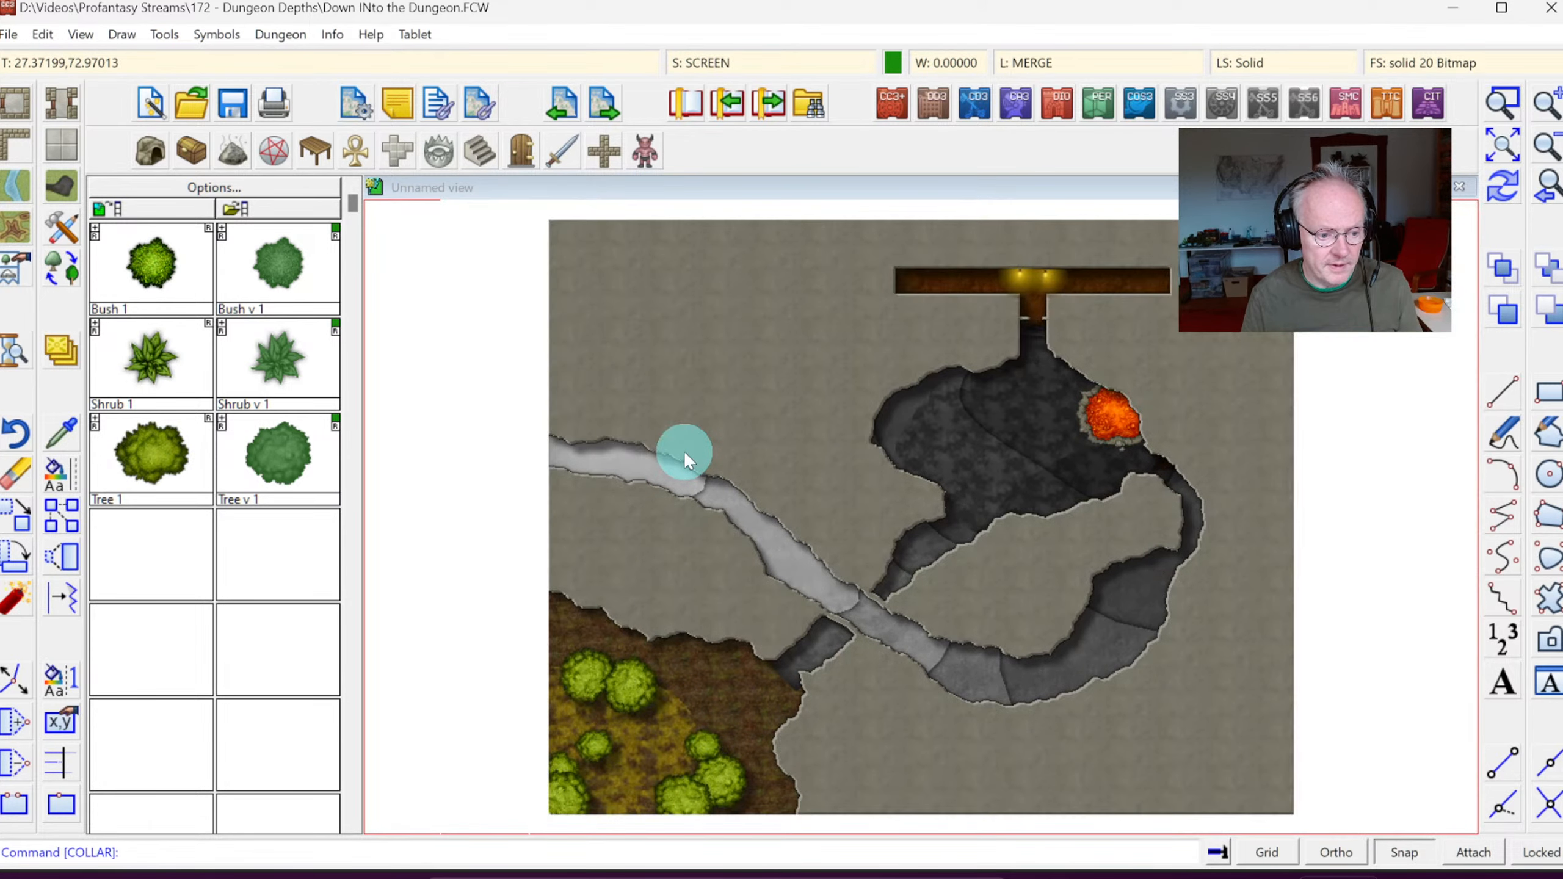
left_click(1492, 147)
left_click(792, 68)
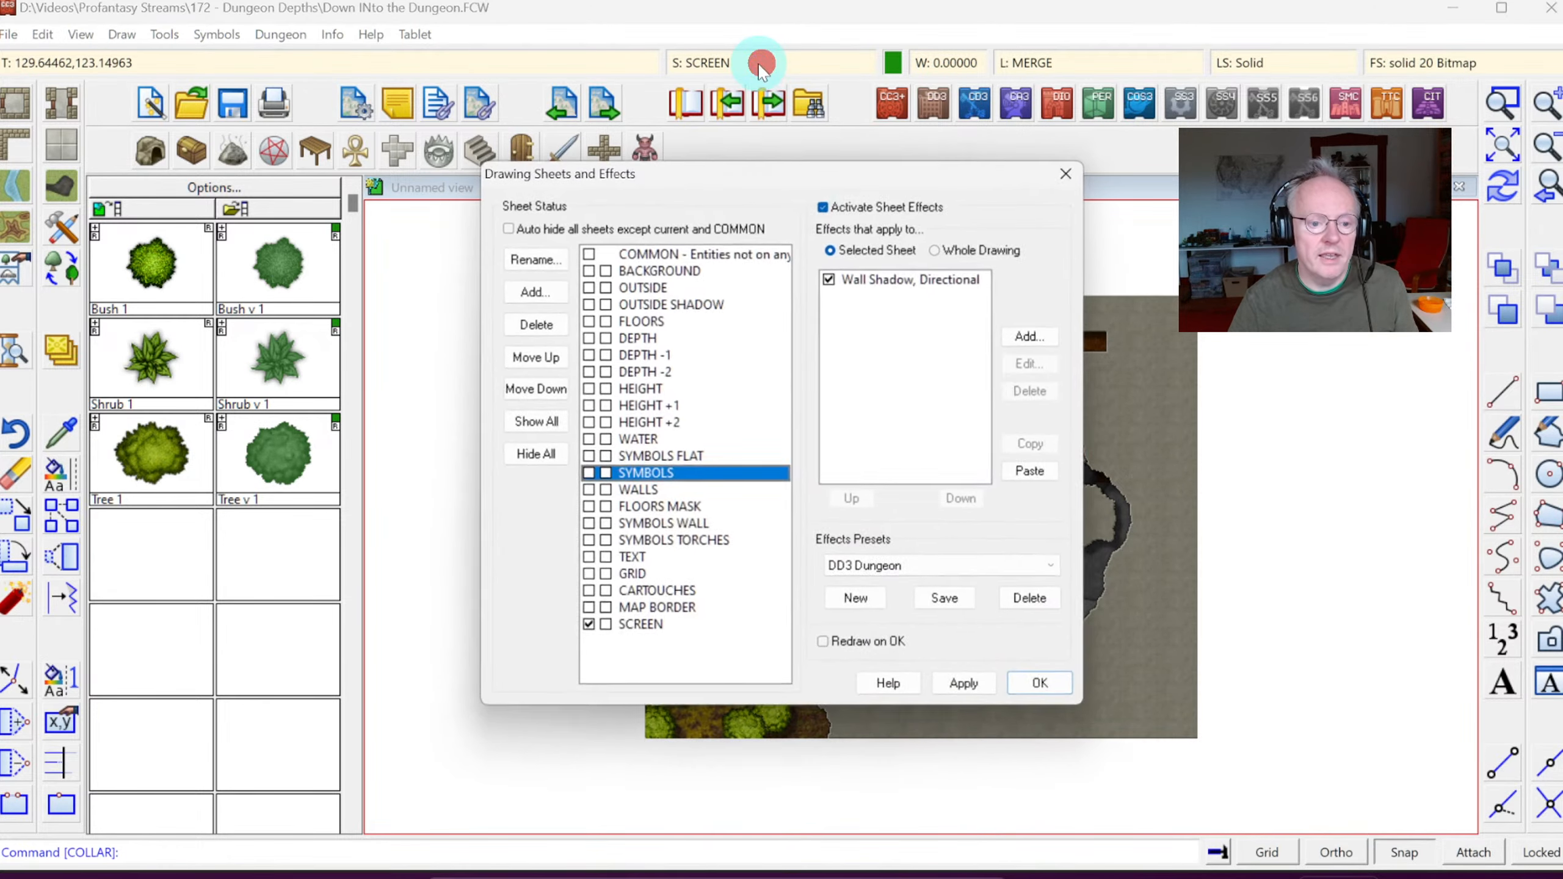
left_click(645, 623)
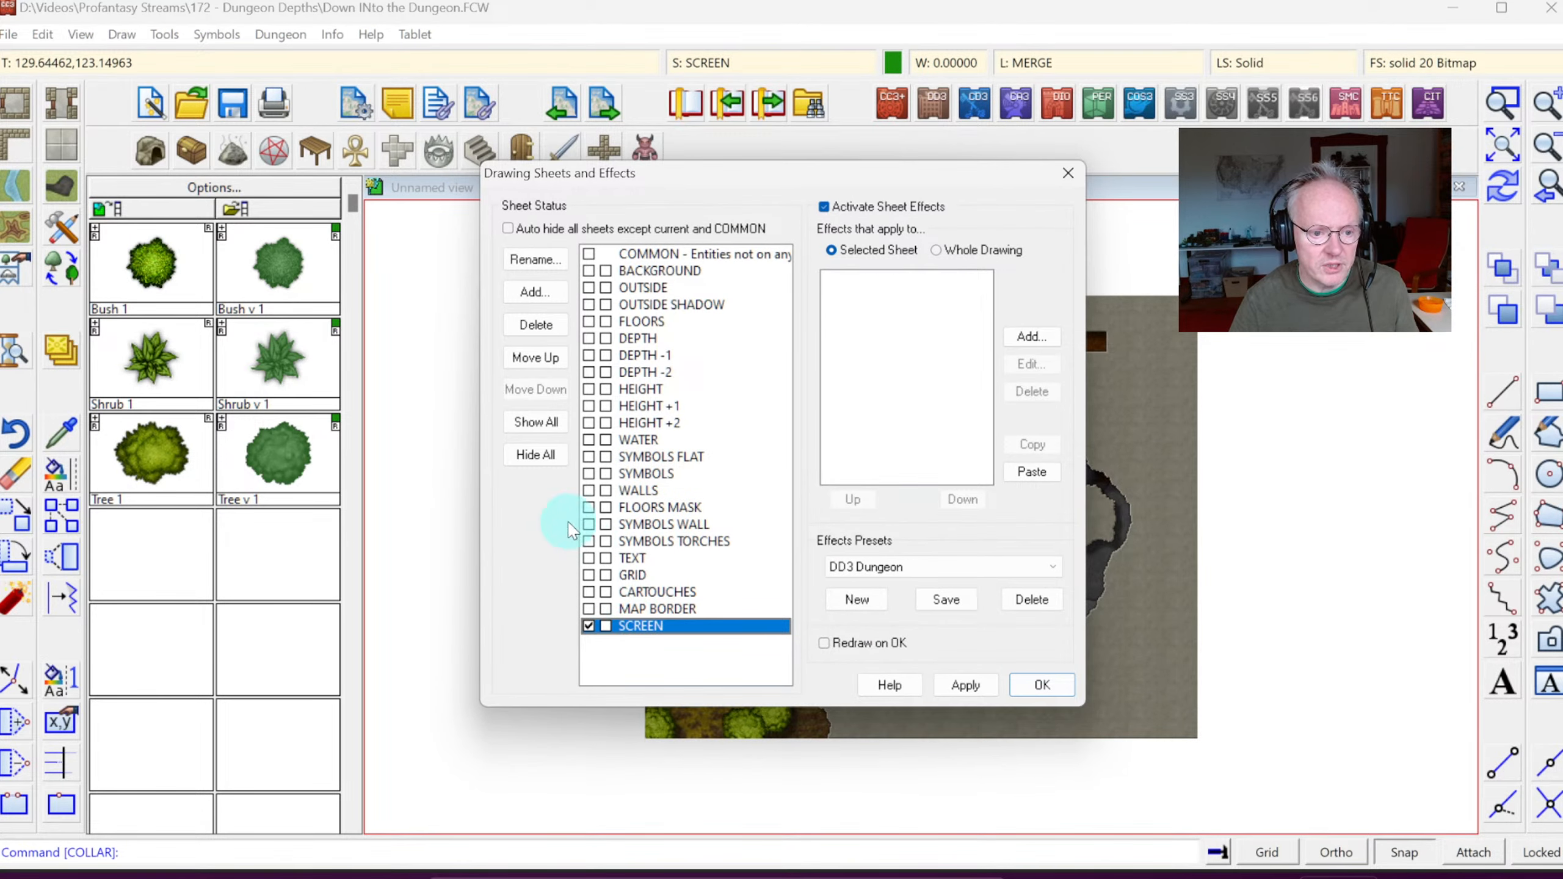
left_click(535, 358)
left_click(1041, 685)
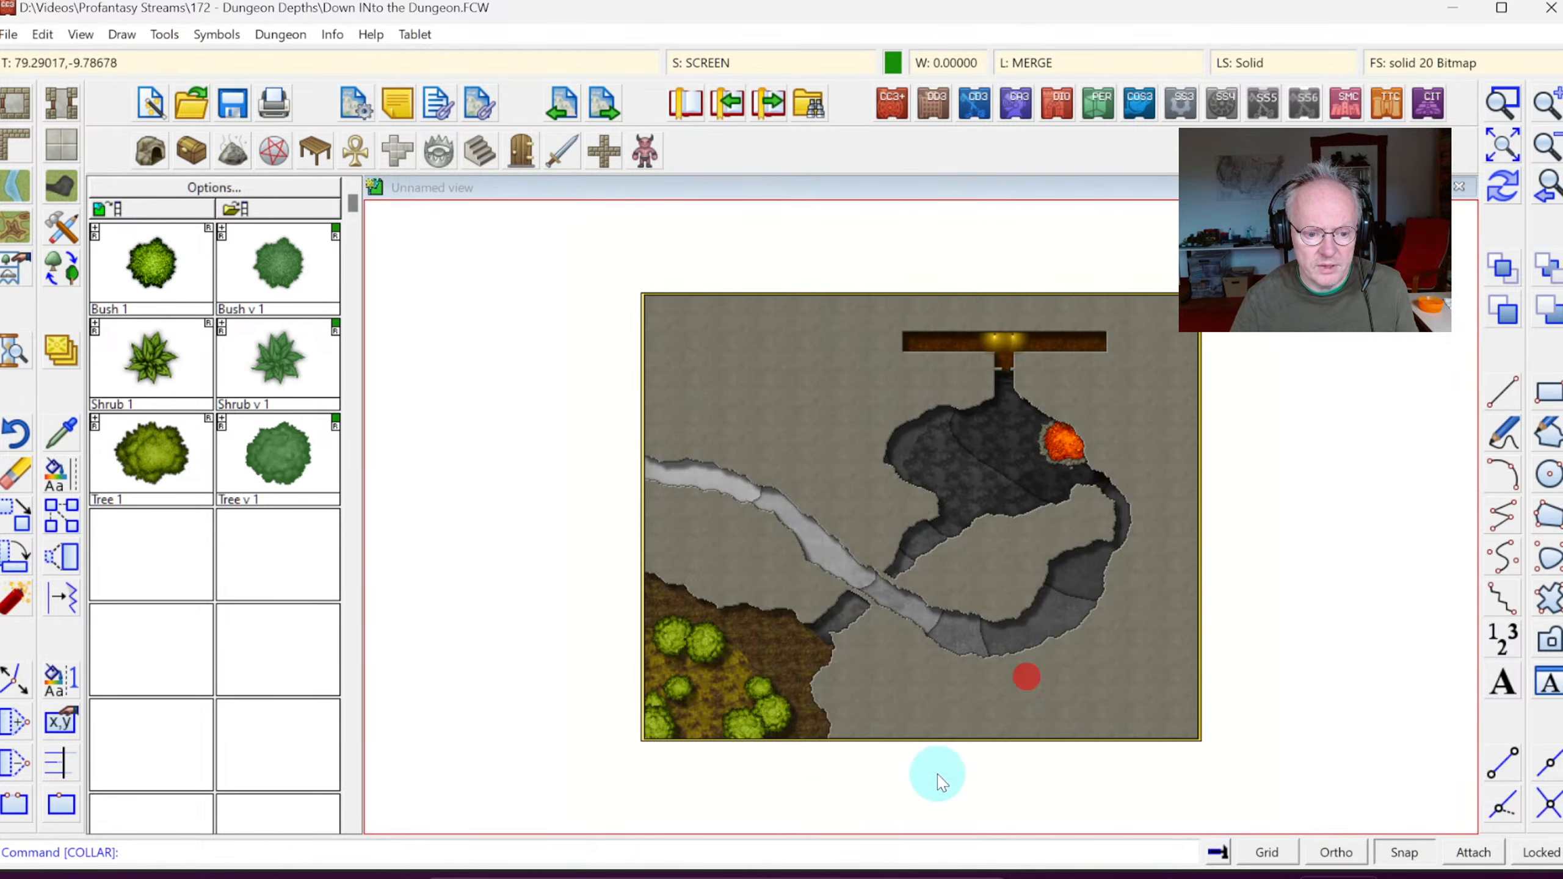
Step: Inspect the outdoor trees and terrain in the southwest corner and the shaded cave tunnels up close
left_click(1500, 100)
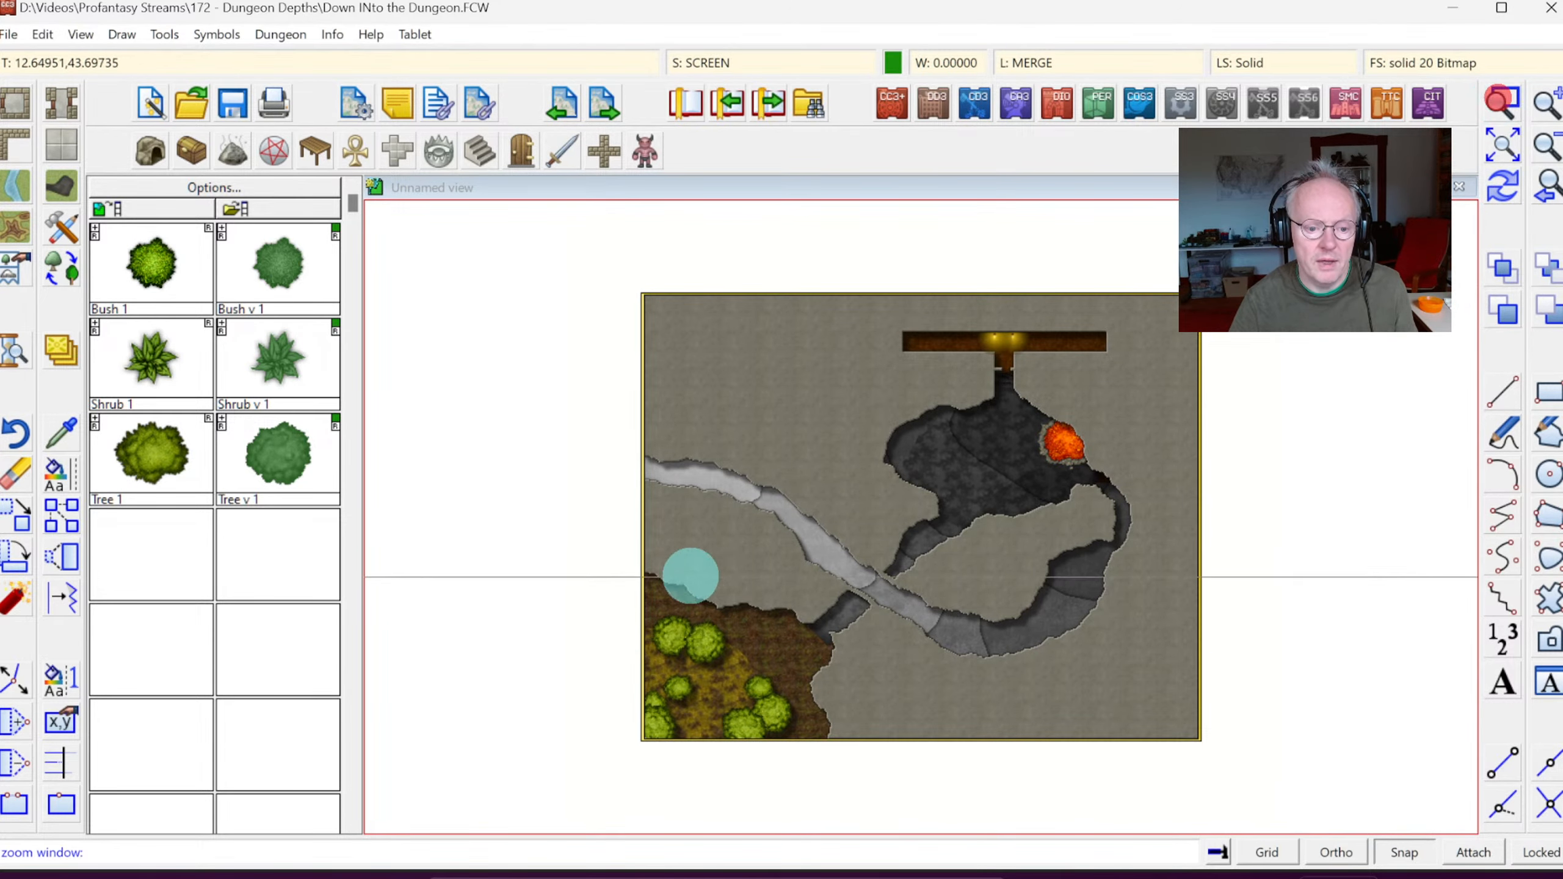
left_click(618, 572)
left_click(892, 746)
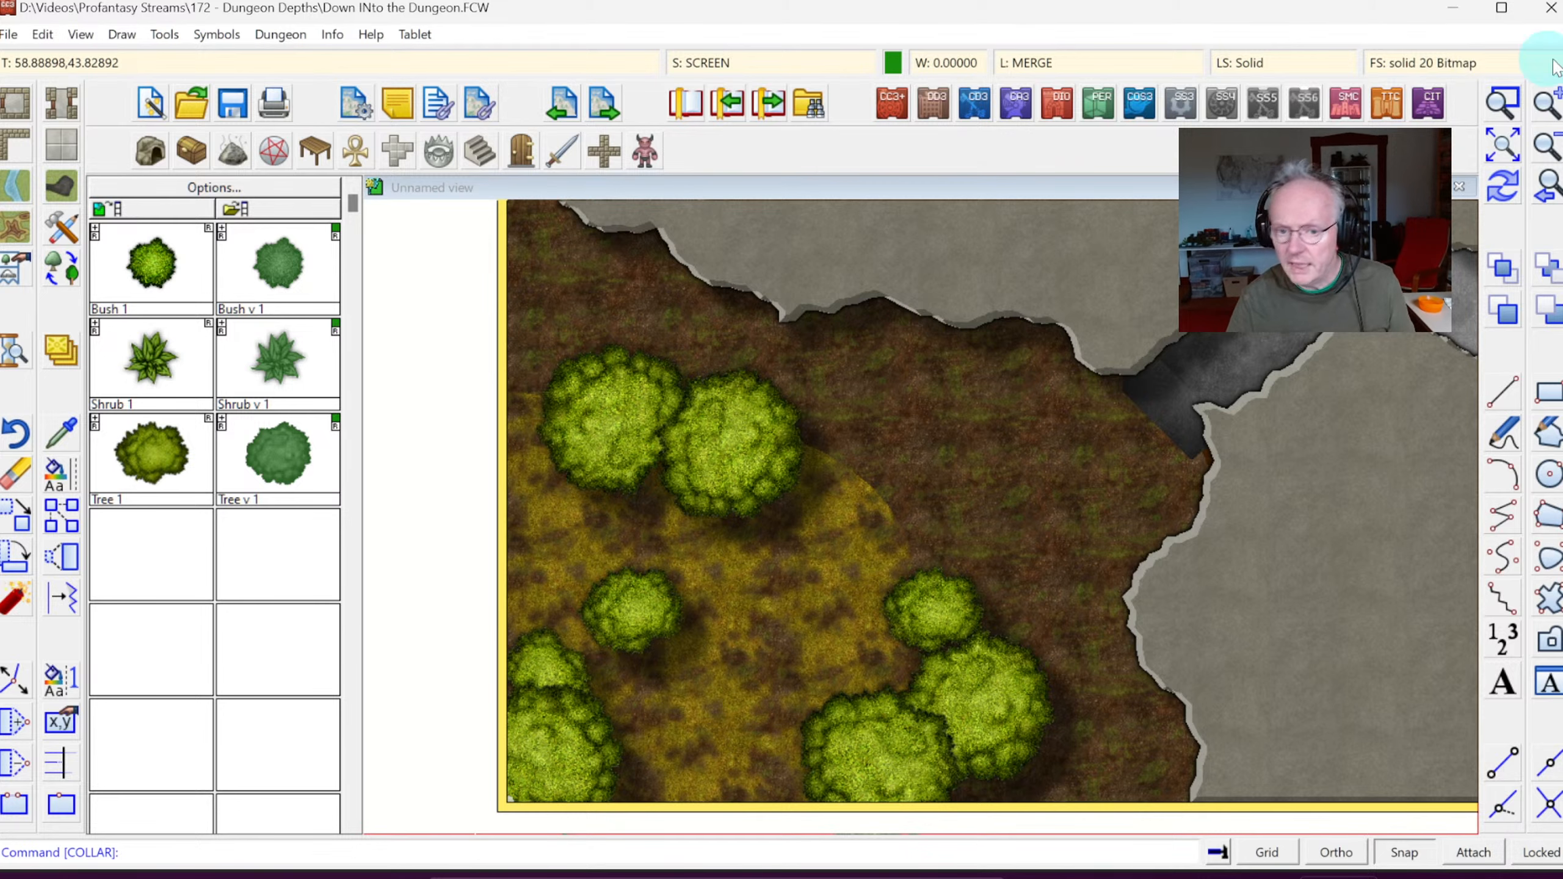
left_click(1505, 148)
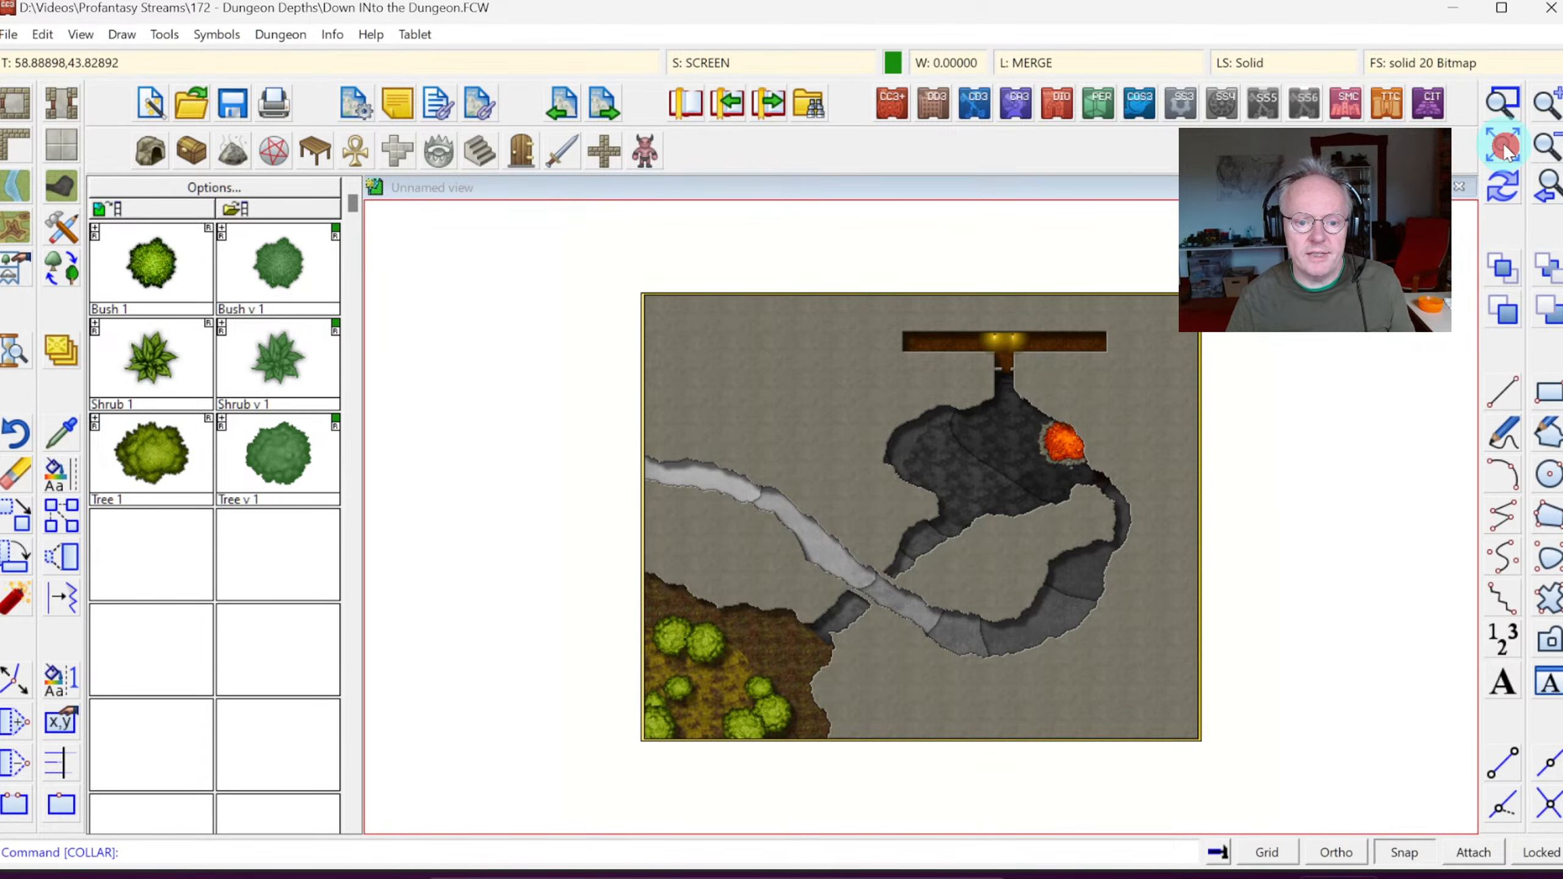
left_click(1506, 103)
left_click(778, 399)
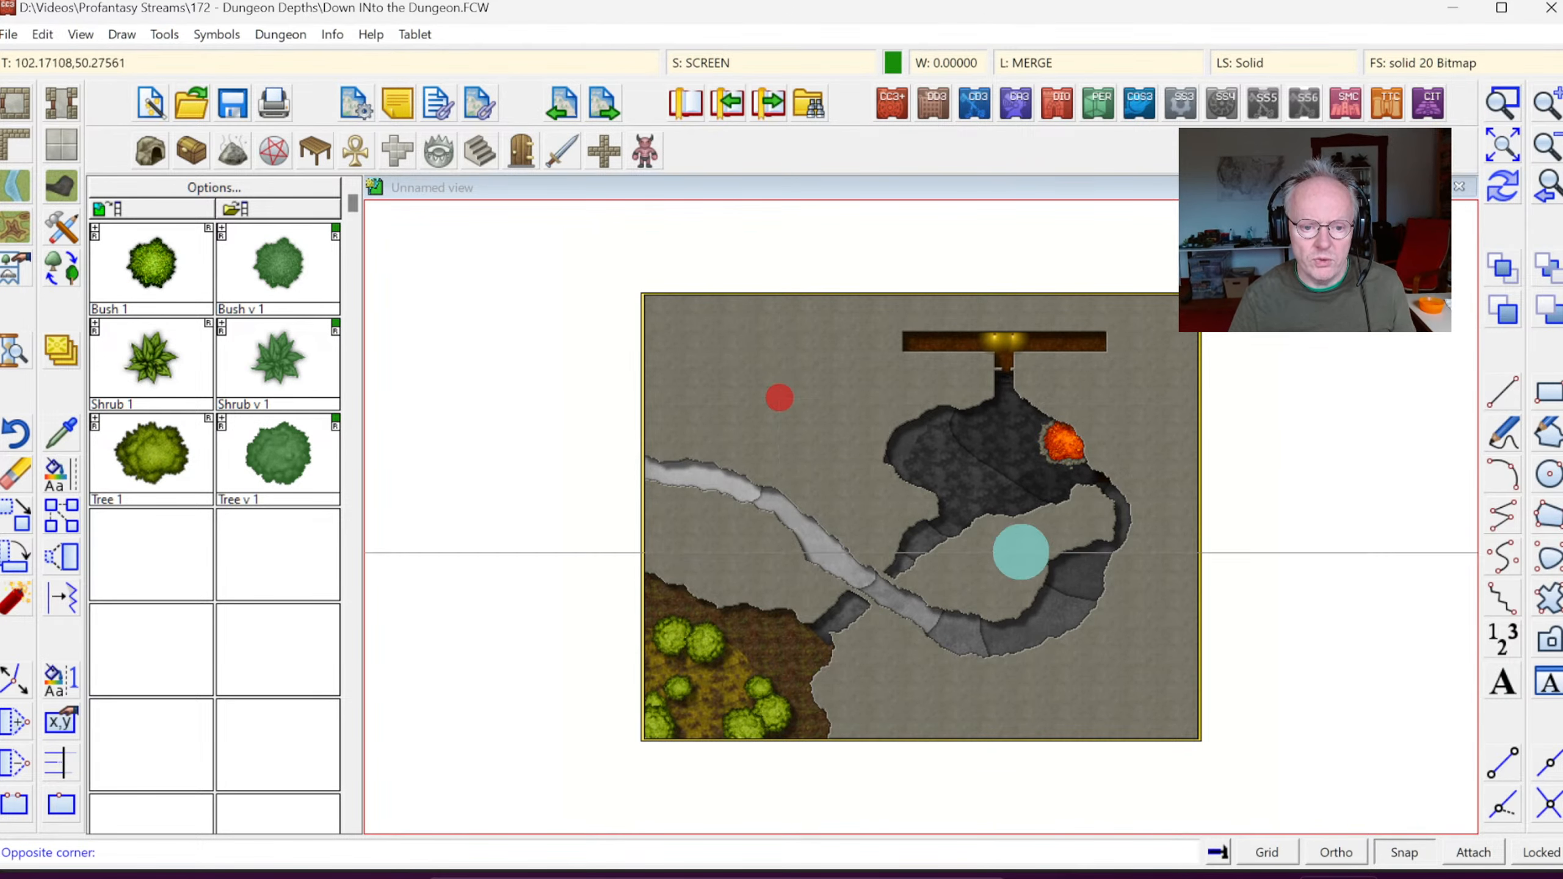
left_click(1152, 673)
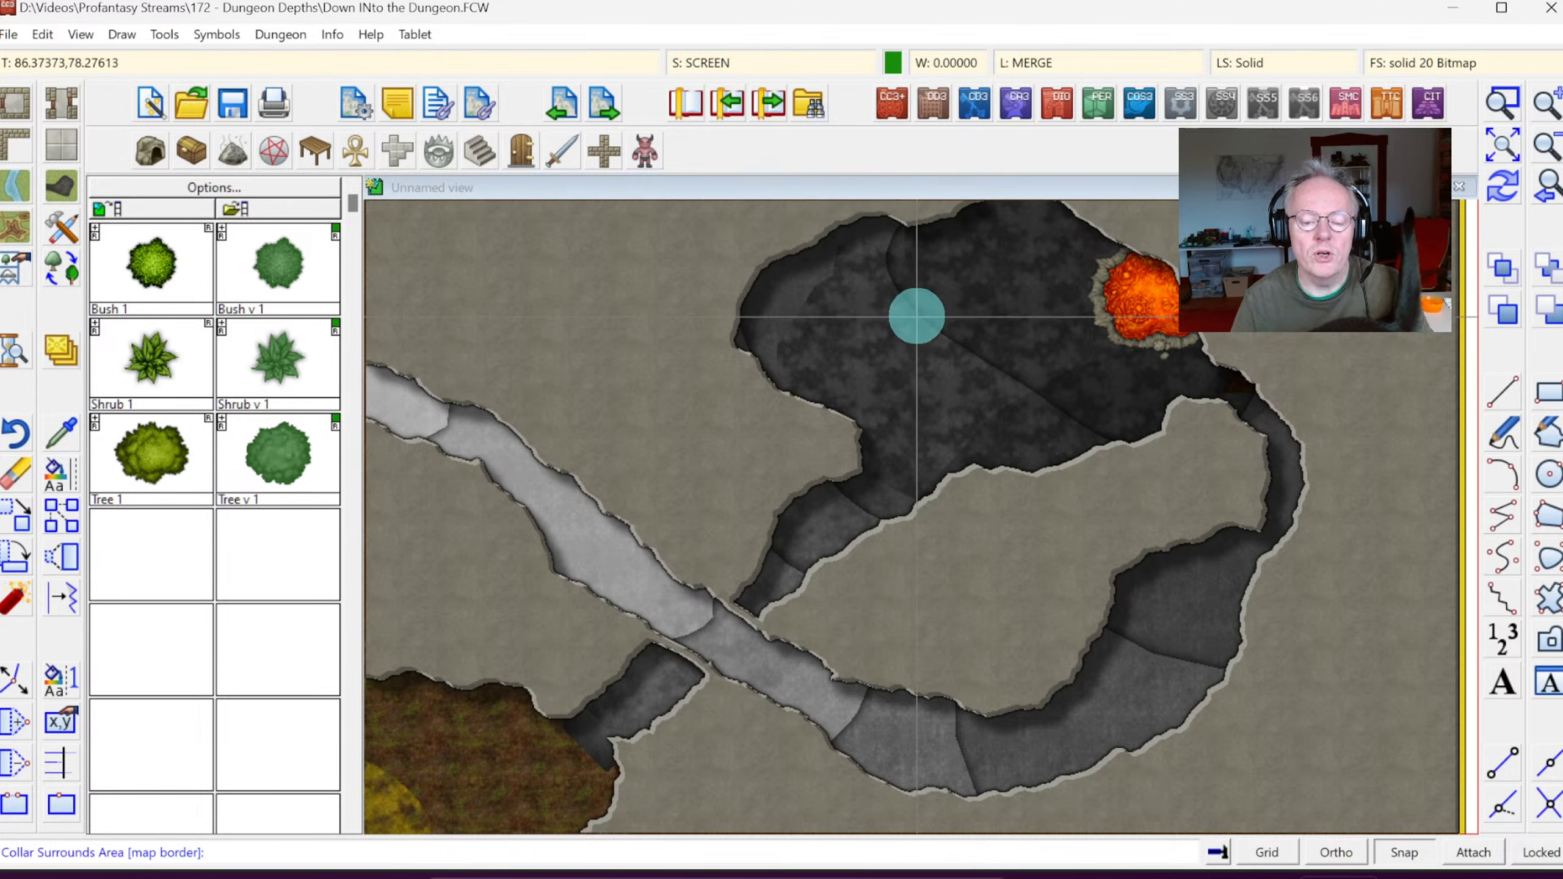
Step: Make DEPTH the active sheet and auto-hide all other sheets except COMMON to isolate the depth shading polygons
left_click(703, 58)
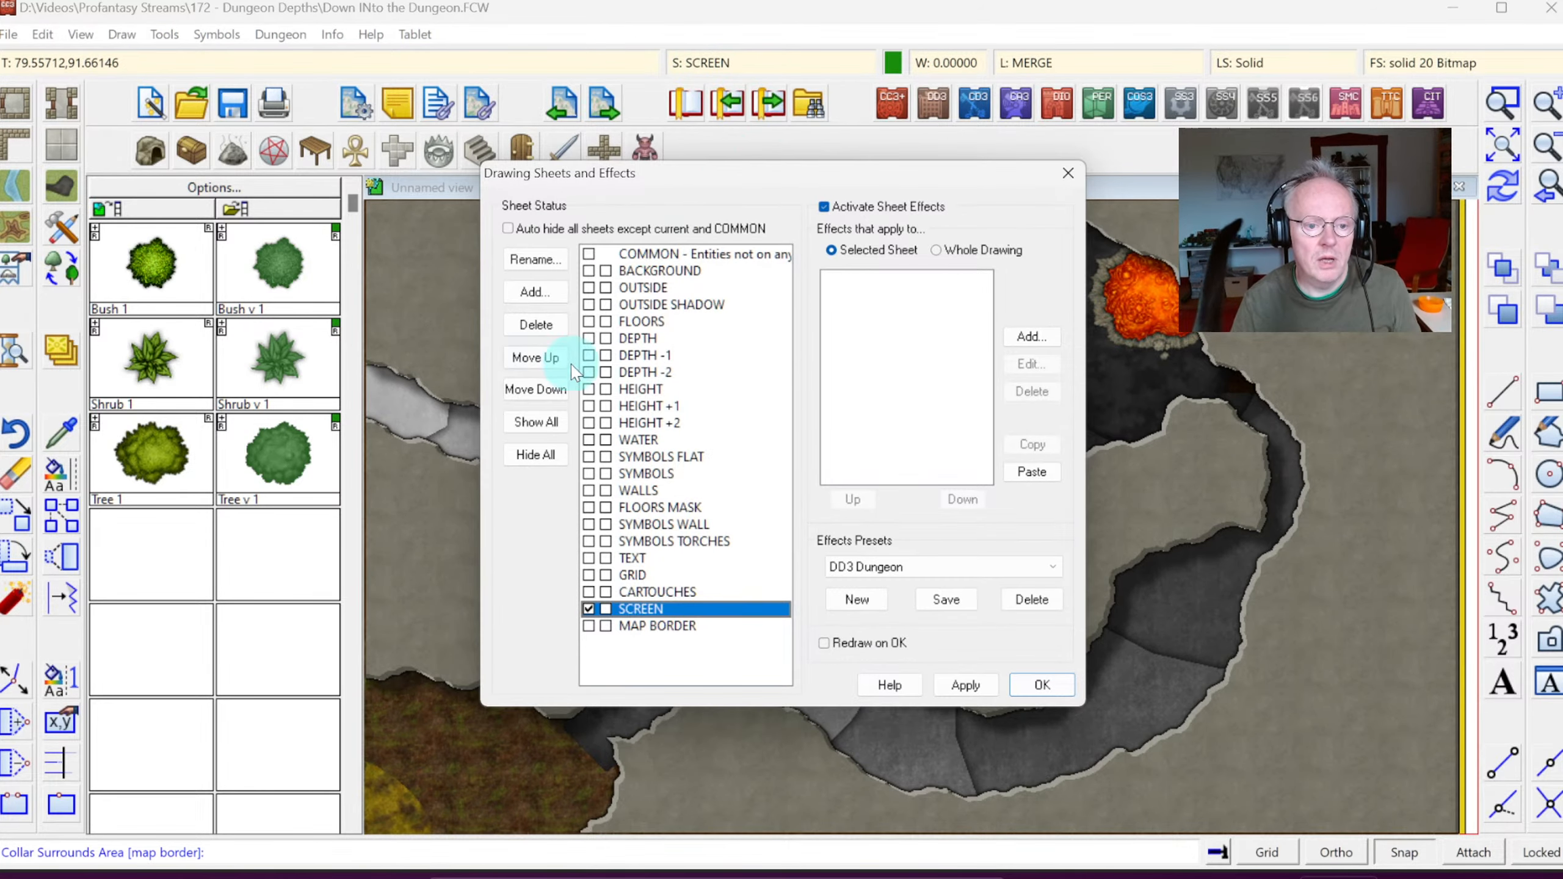
left_click(589, 339)
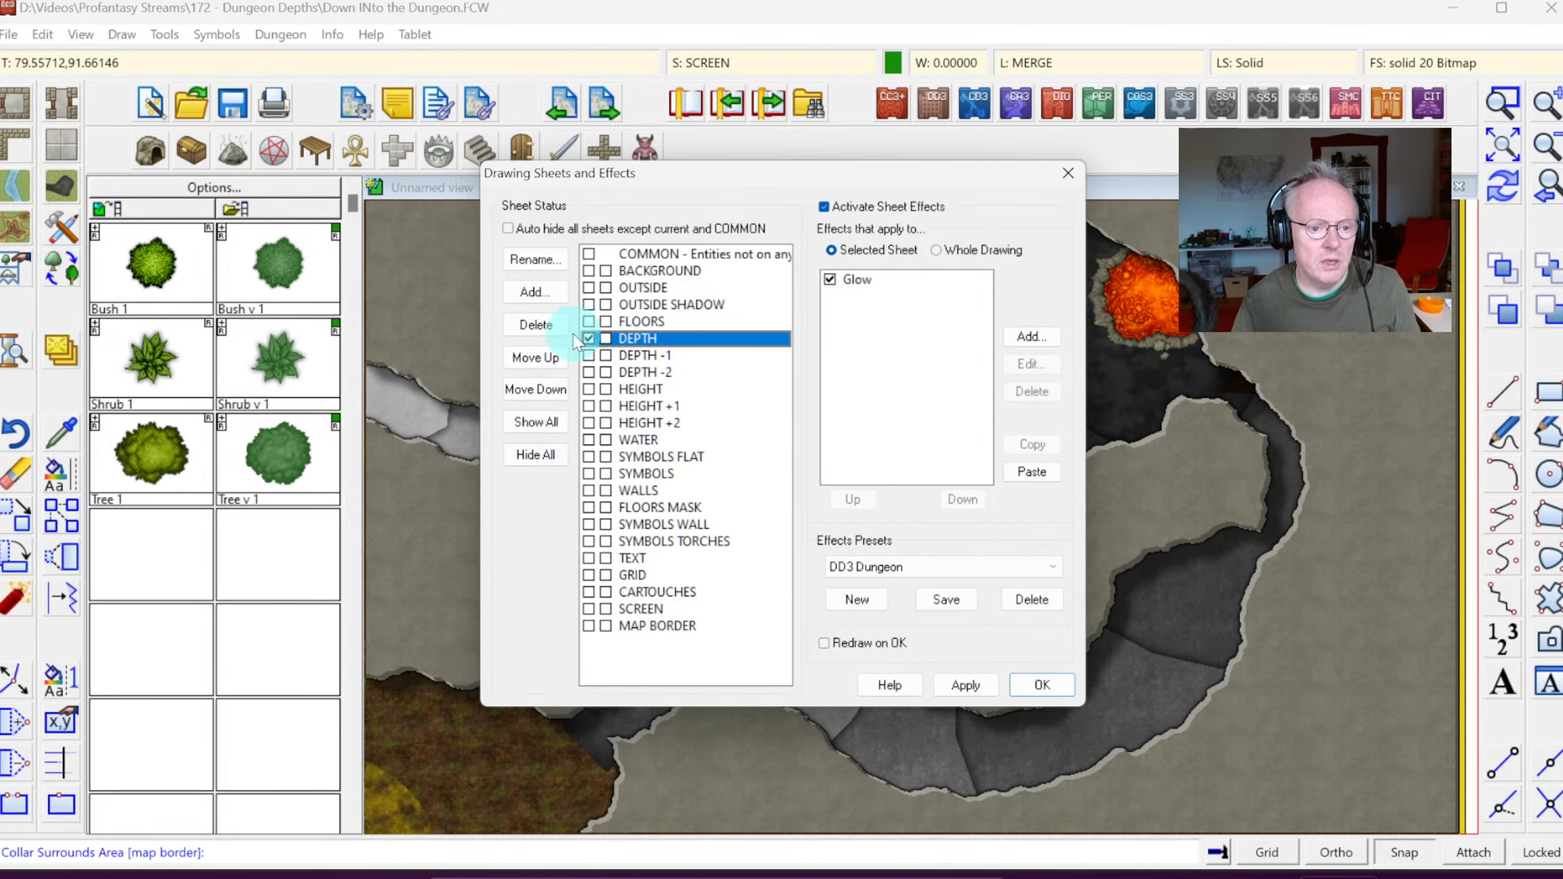
left_click(526, 232)
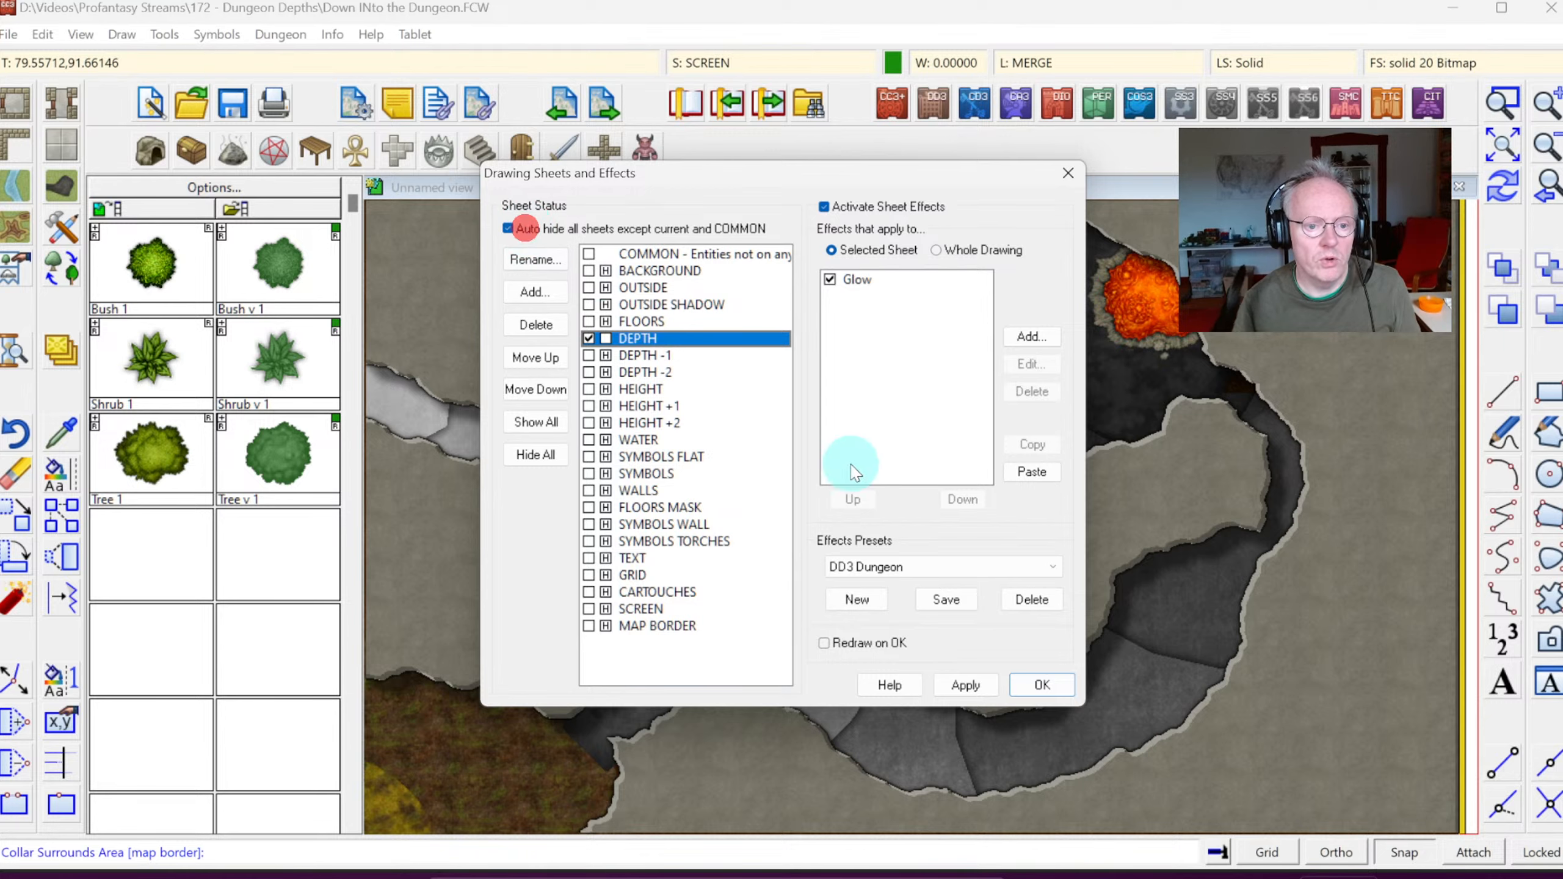
left_click(1045, 685)
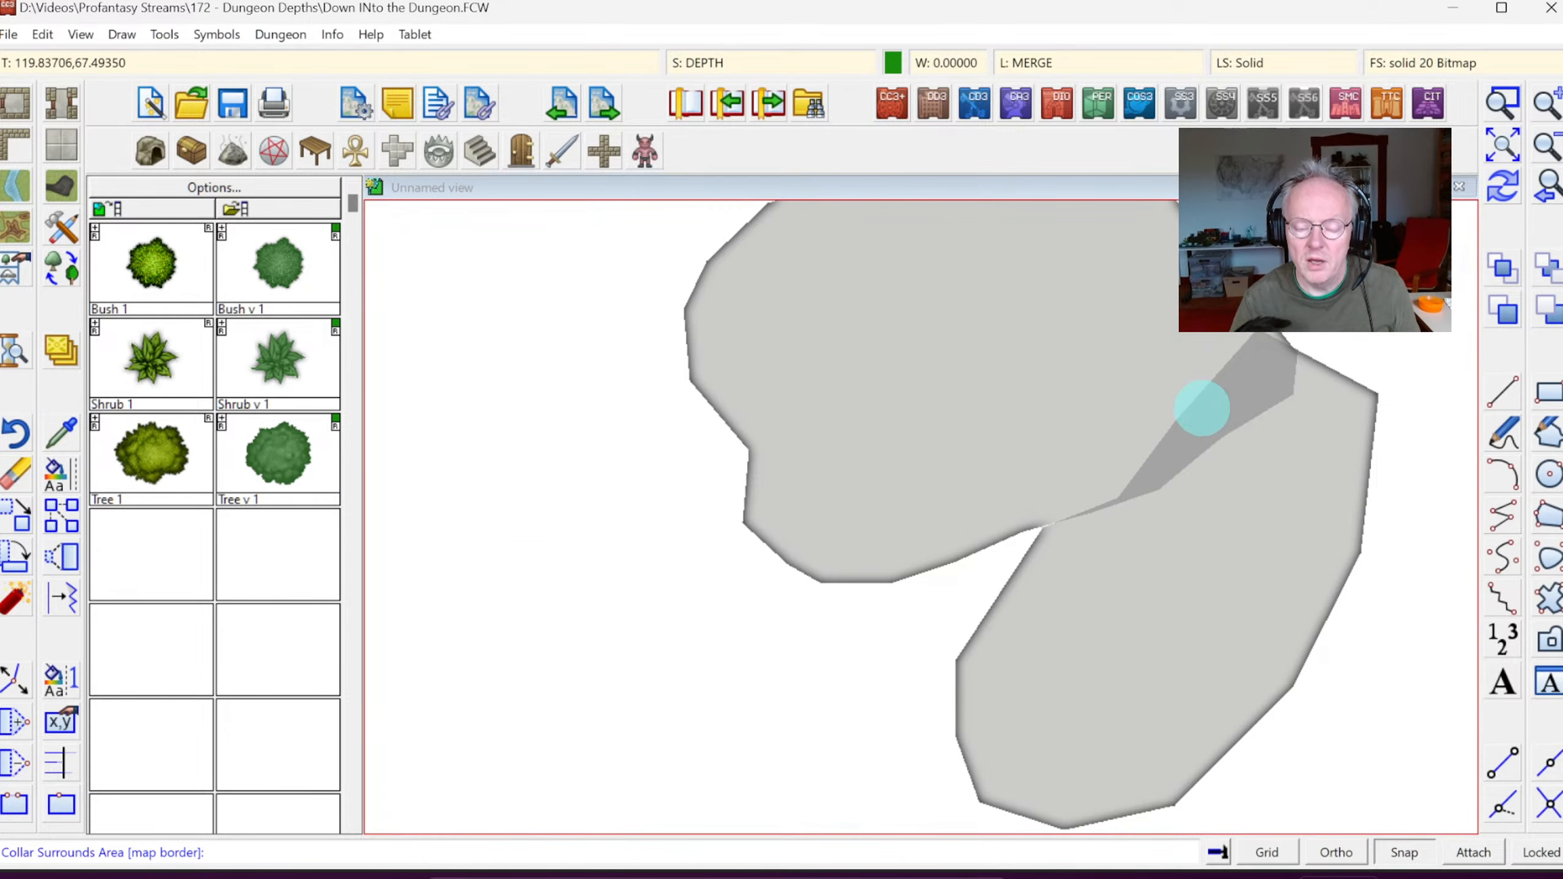
left_click(1548, 146)
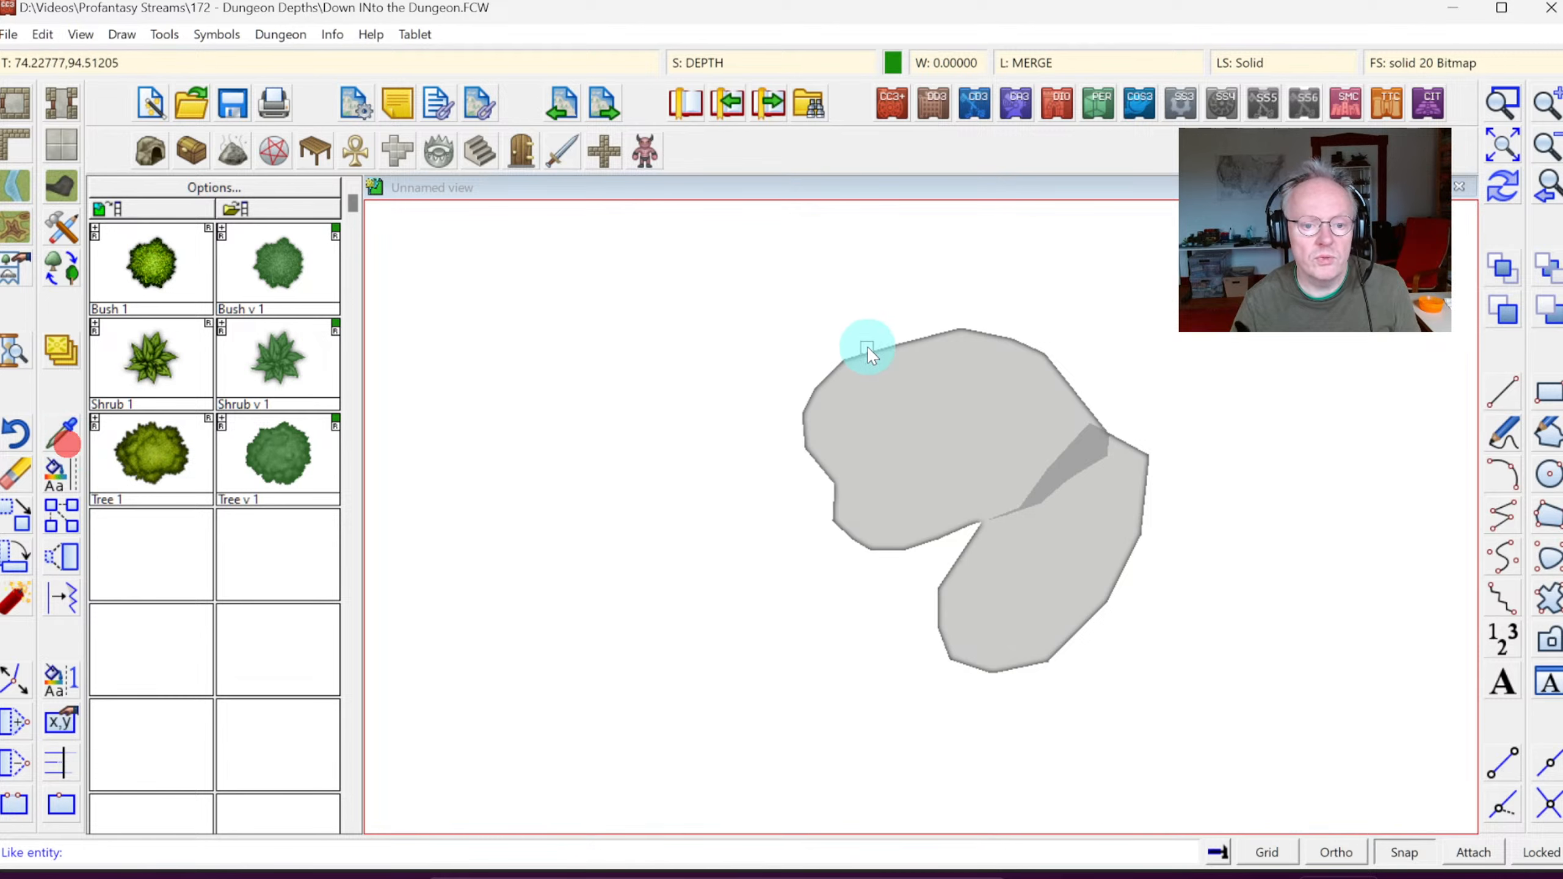
Step: Copy the properties of the existing depth shading and draw one smooth polygon around both overlapping shapes on the DEPTH sheet
left_click(888, 349)
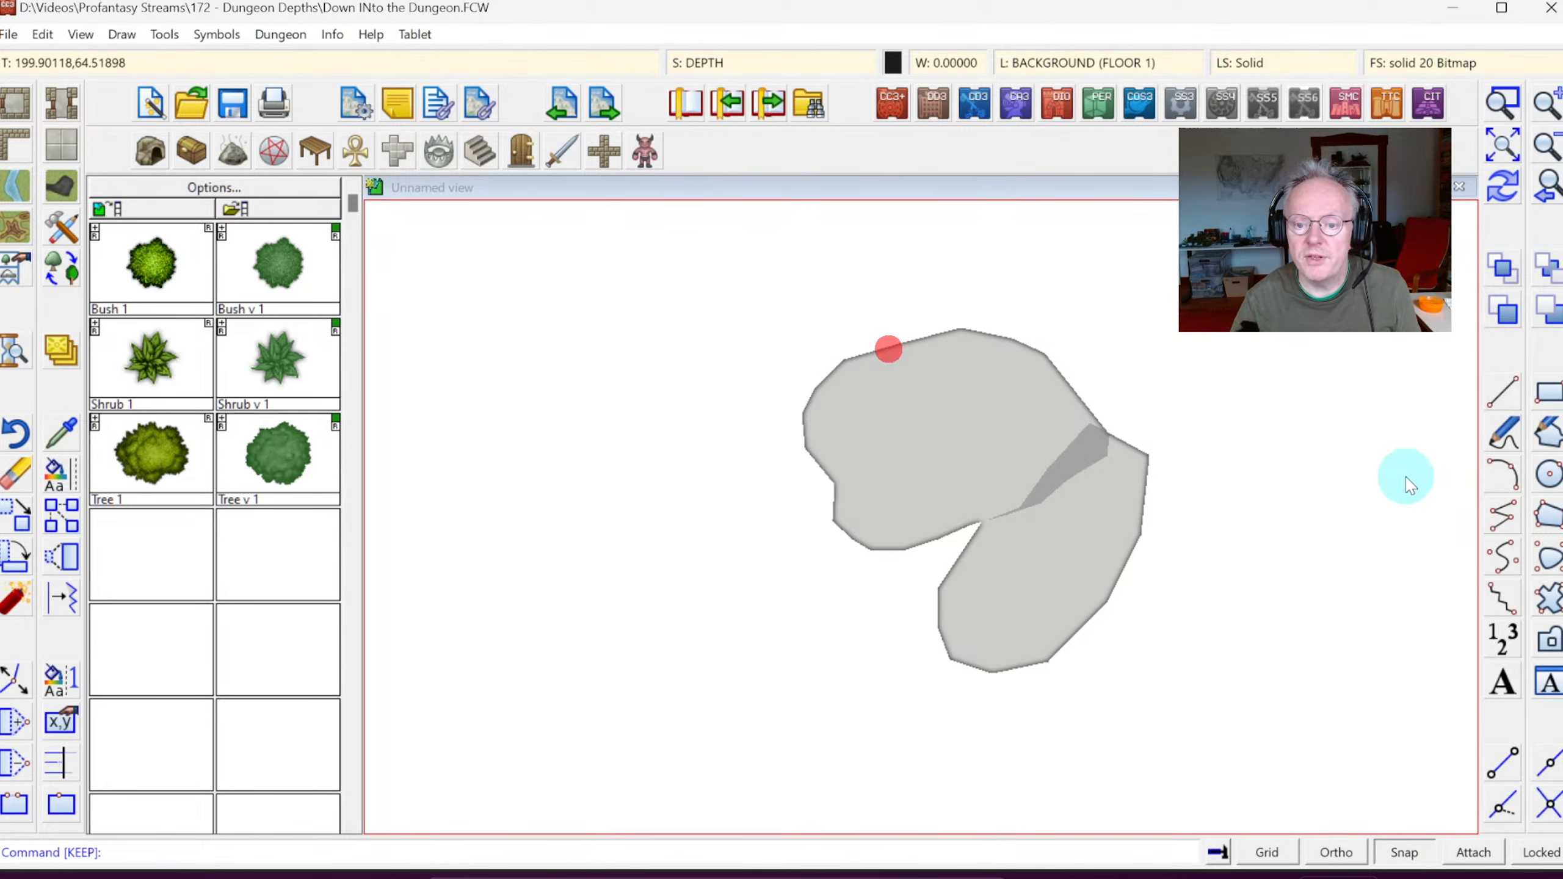
left_click(1550, 560)
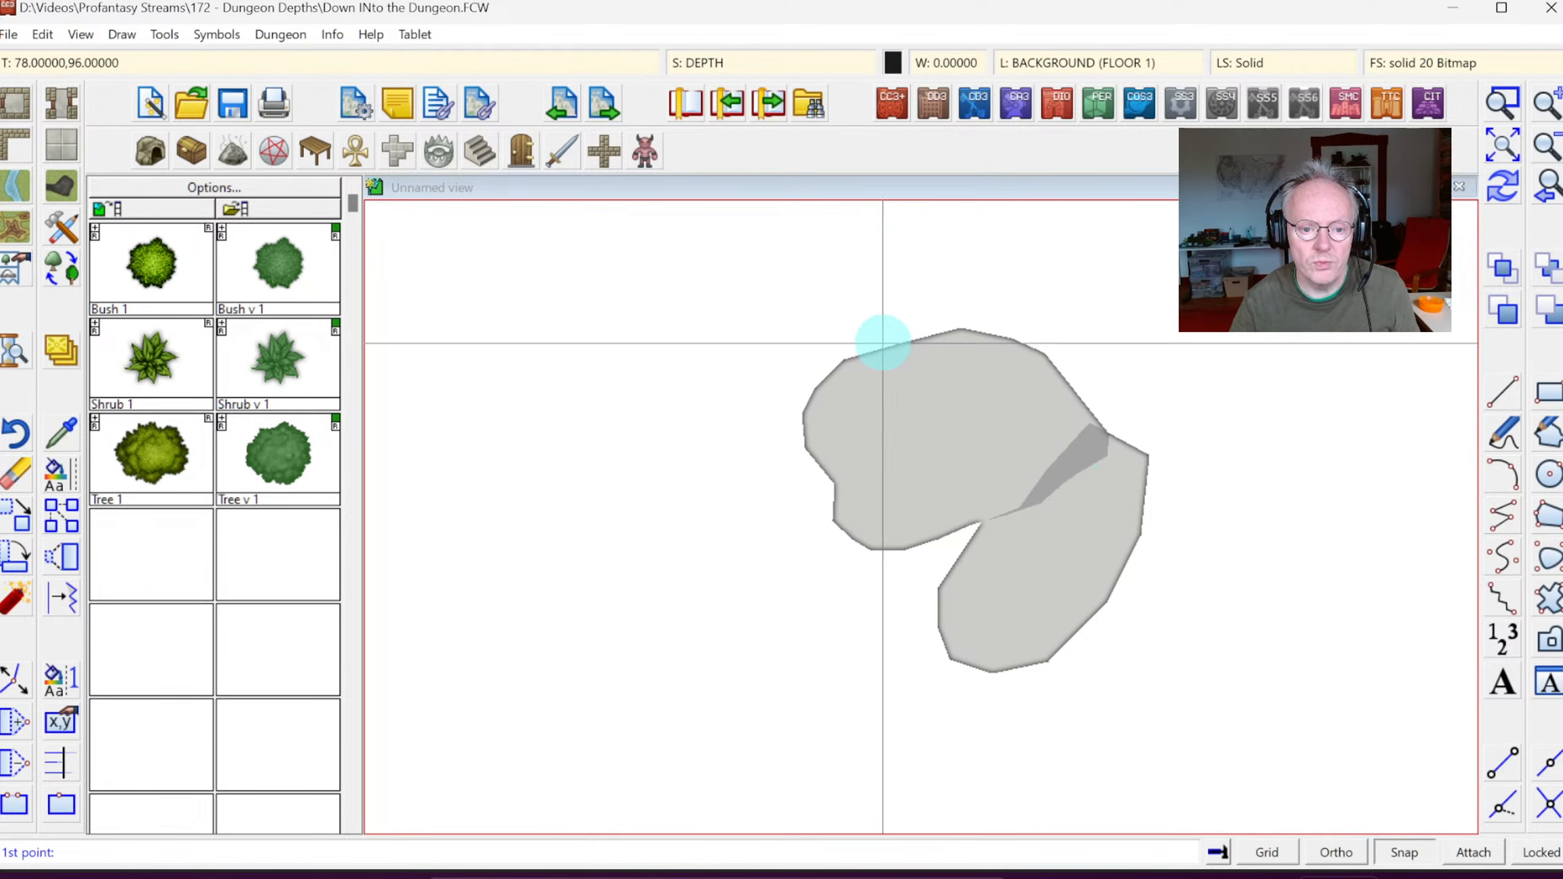
left_click(887, 339)
left_click(806, 412)
left_click(817, 489)
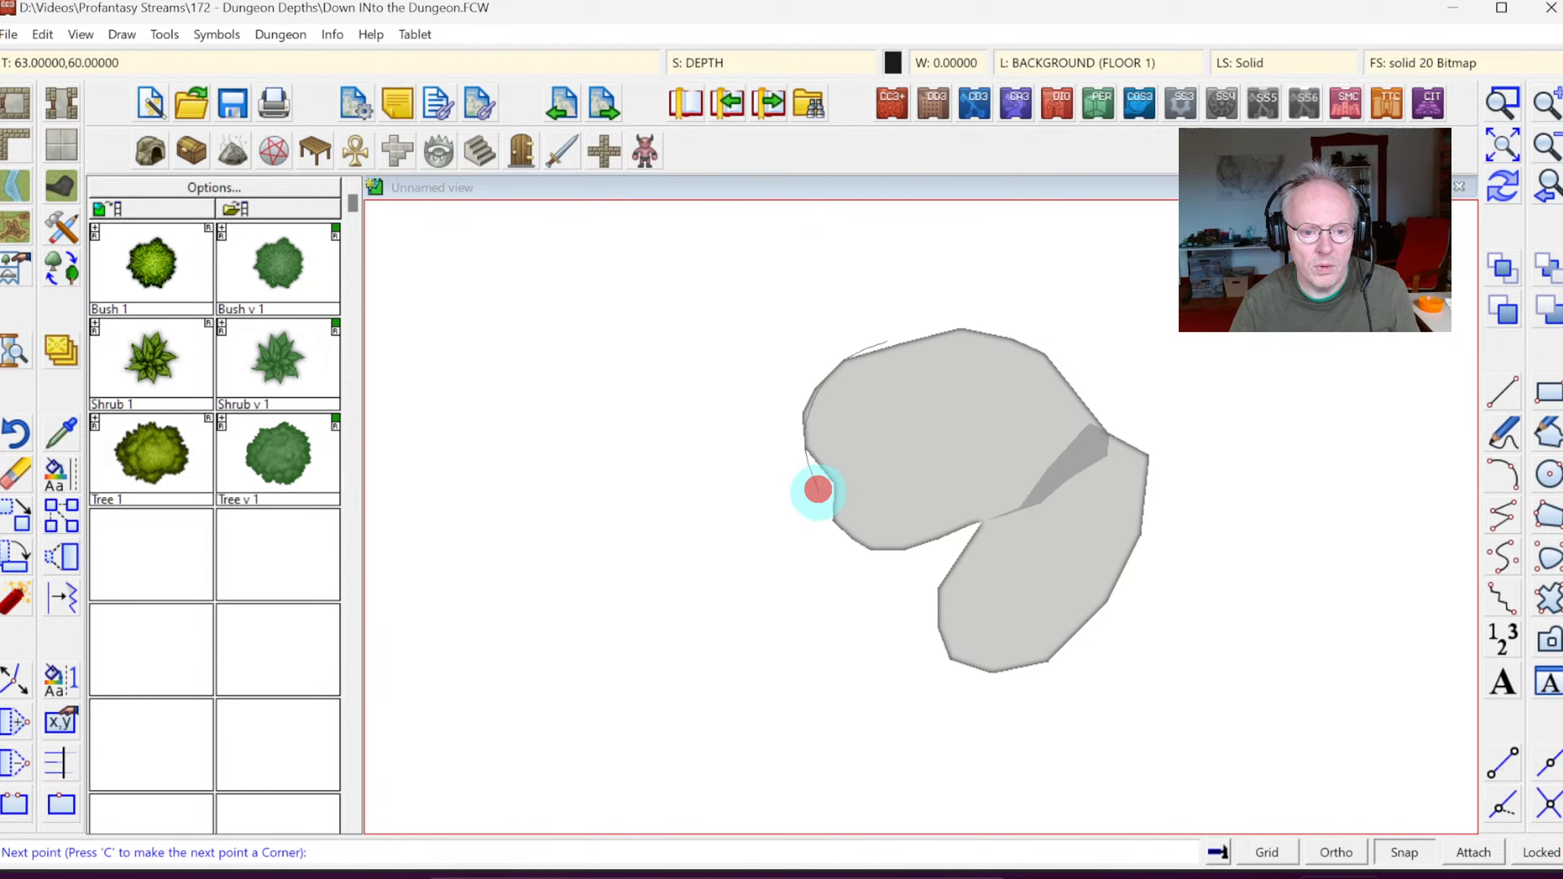
left_click(828, 510)
left_click(890, 553)
left_click(955, 560)
left_click(940, 609)
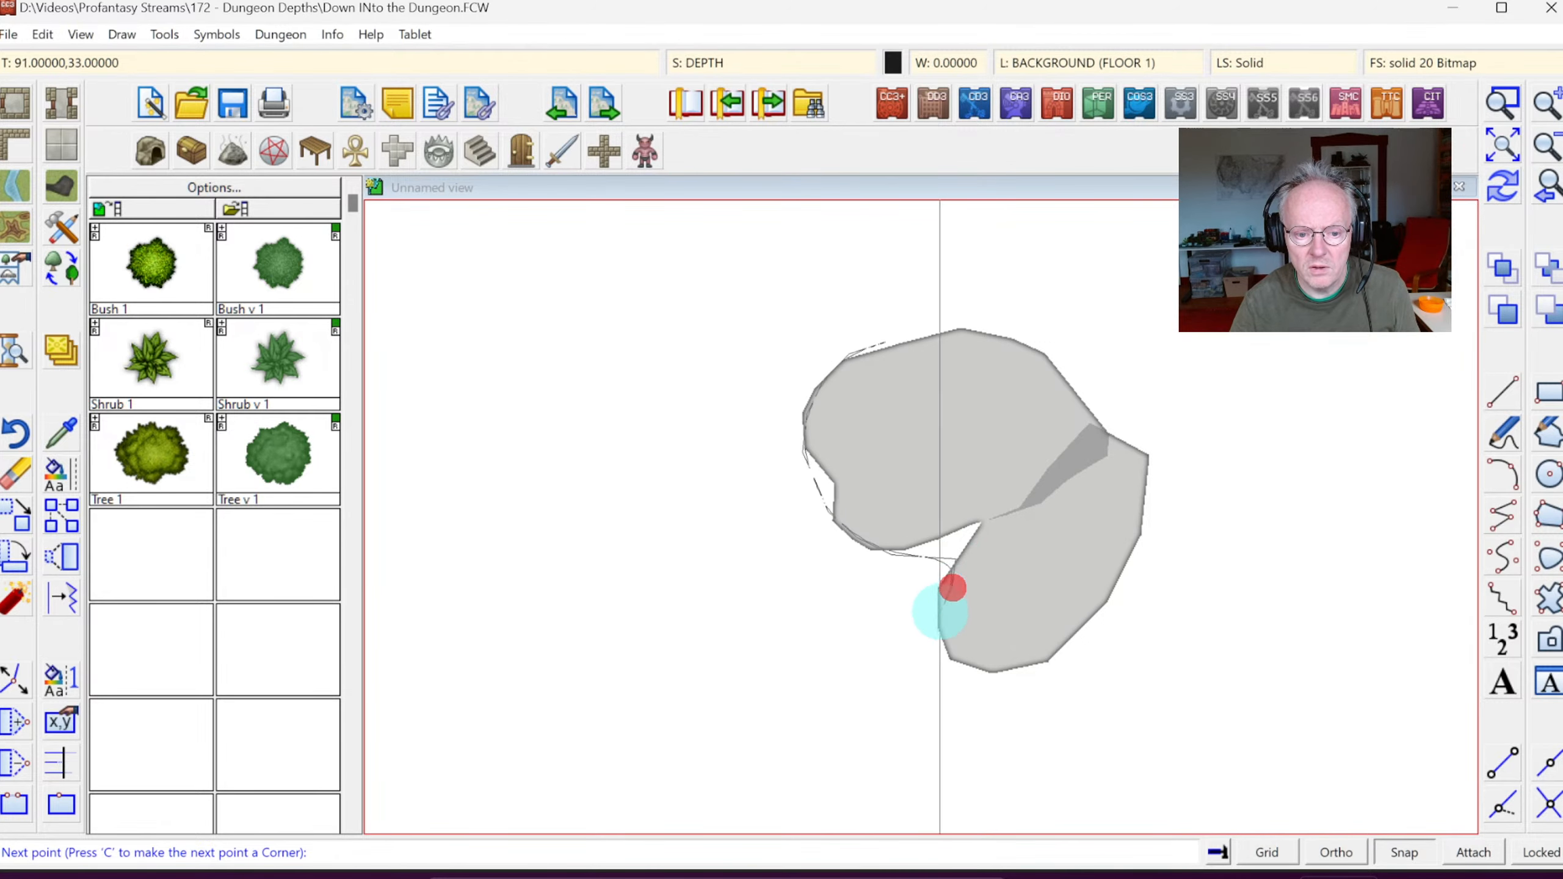
left_click(960, 669)
left_click(1056, 656)
left_click(1099, 597)
left_click(1142, 537)
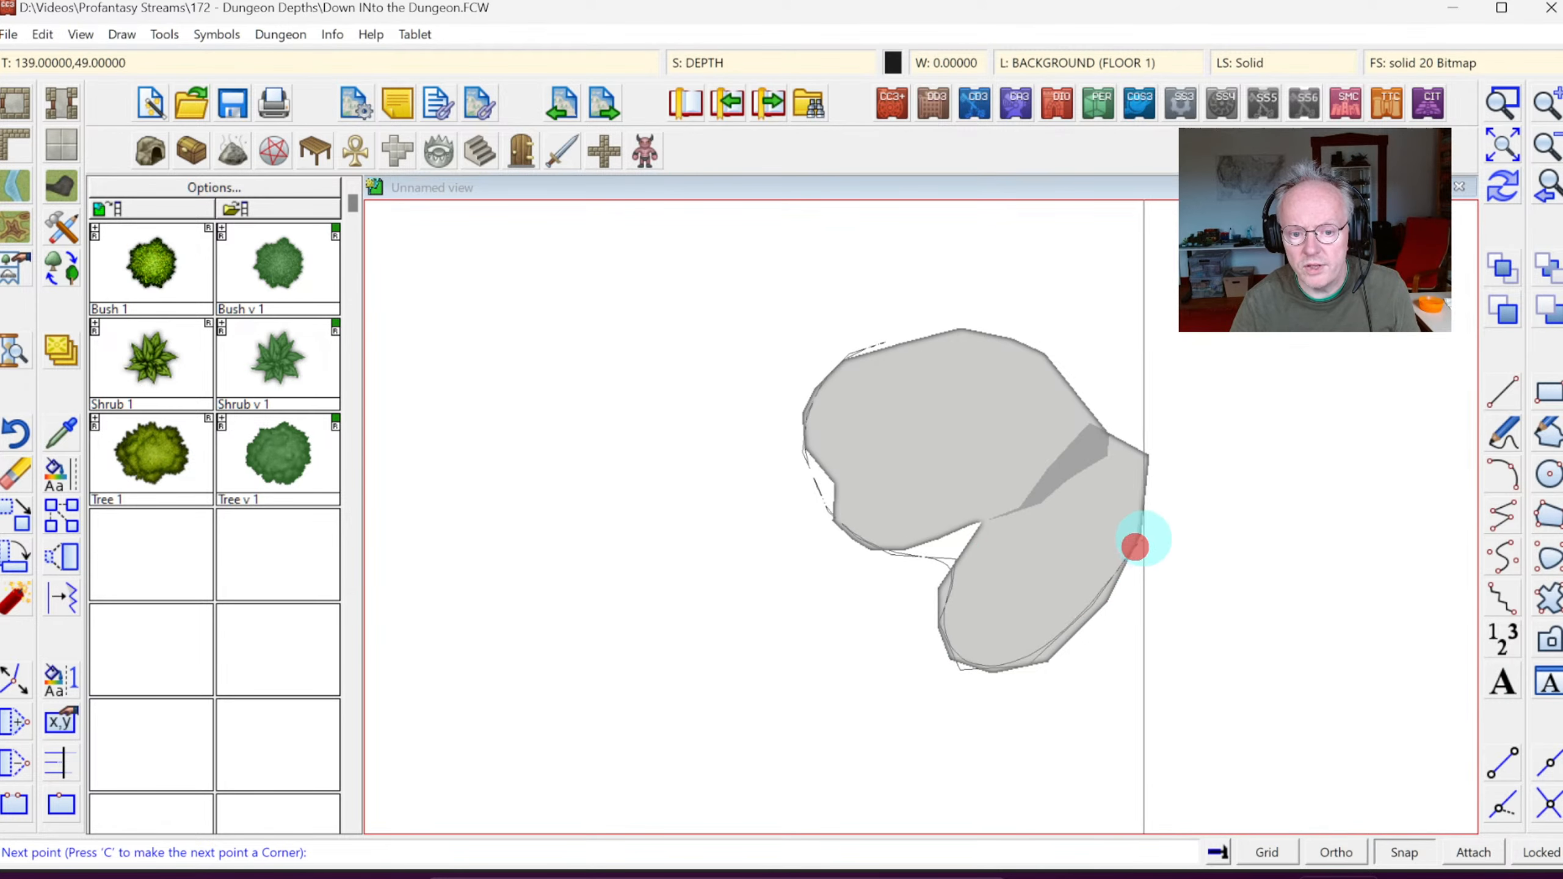
left_click(1152, 494)
left_click(1138, 450)
left_click(1047, 349)
left_click(998, 324)
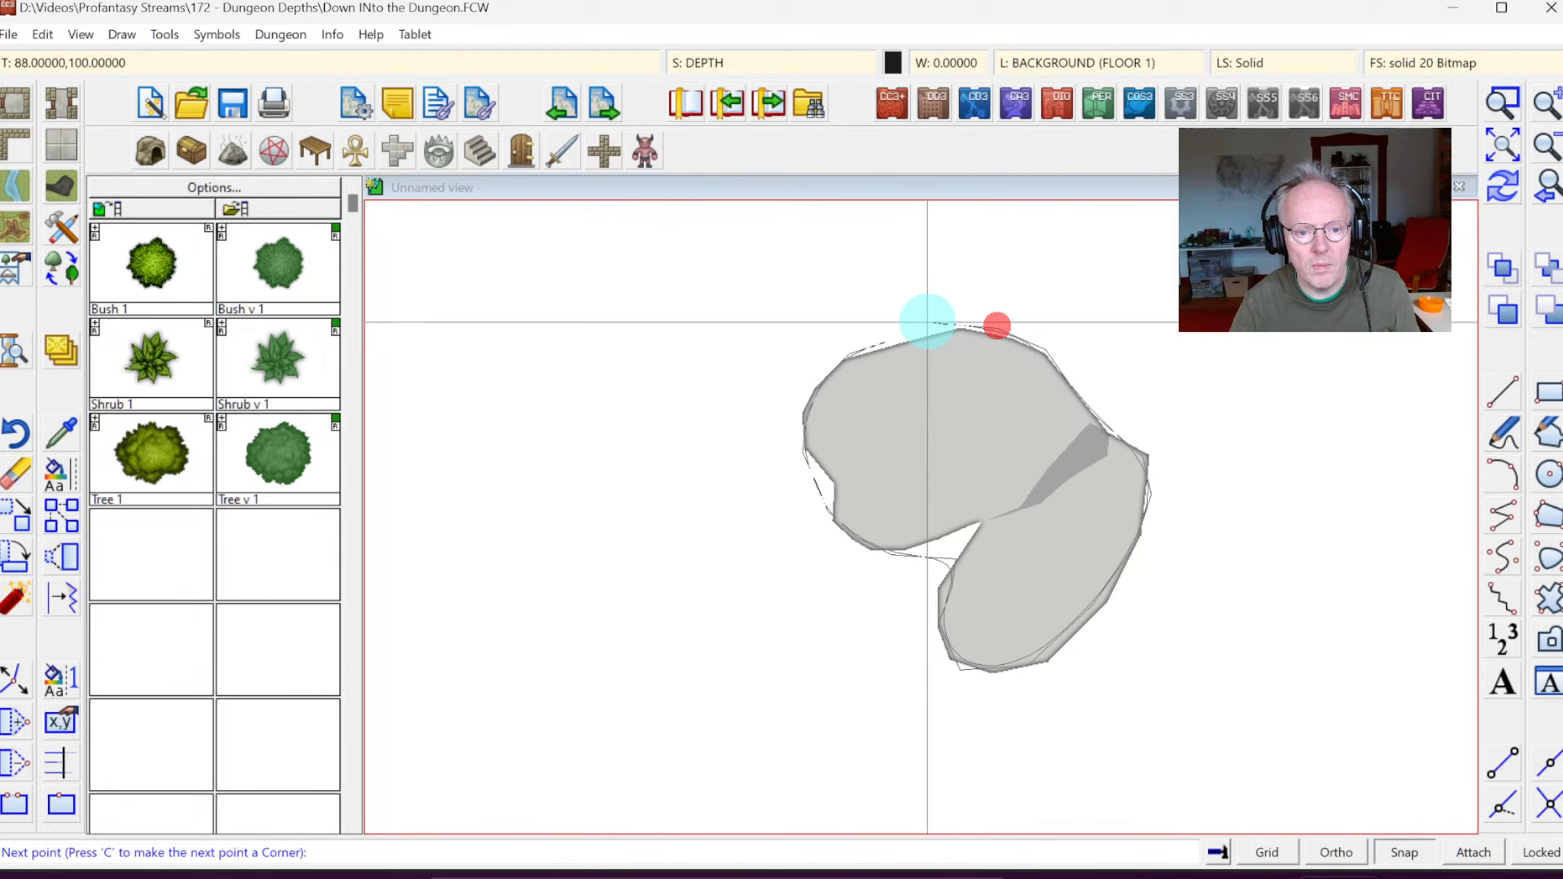
left_click(915, 330)
right_click(914, 330)
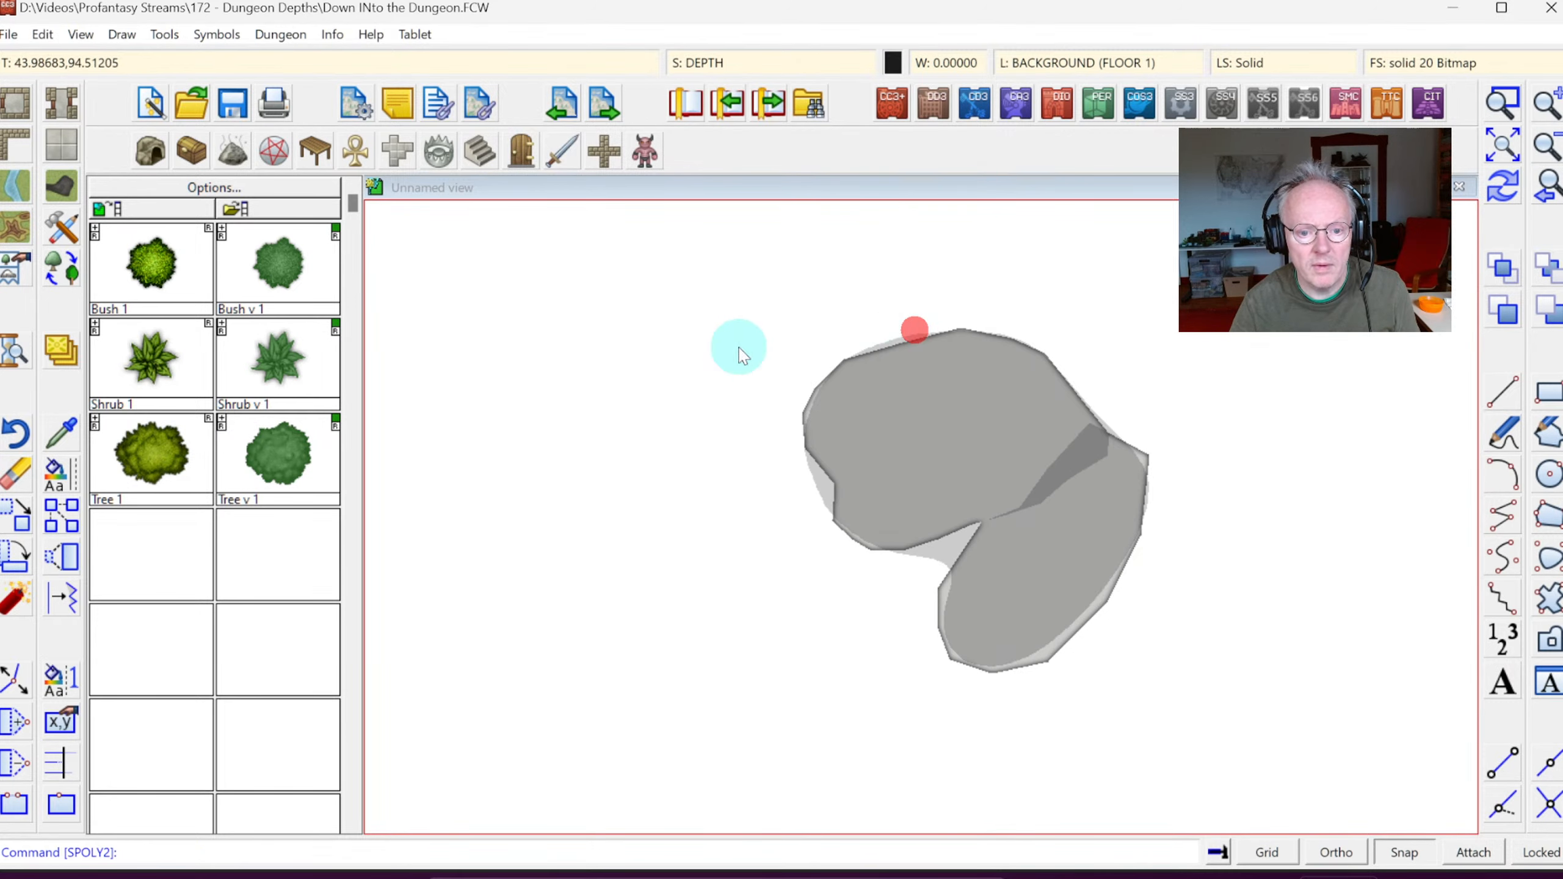
Step: Erase the two old straight-edged polygons on the DEPTH sheet and redraw the map
left_click(23, 479)
left_click(1040, 524)
right_click(1006, 496)
left_click(1005, 496)
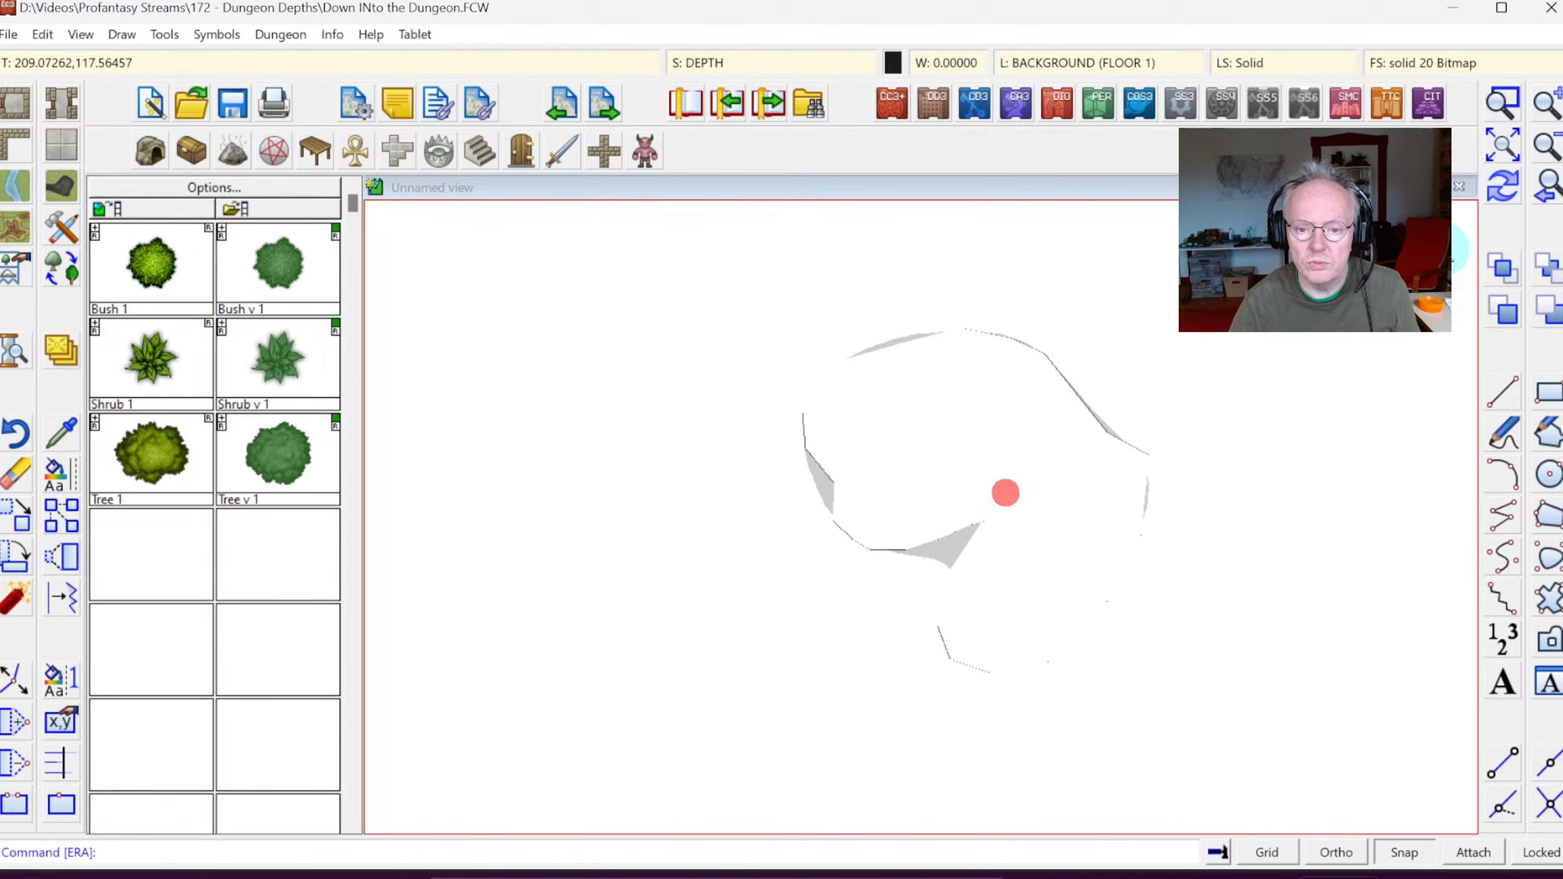
left_click(1509, 204)
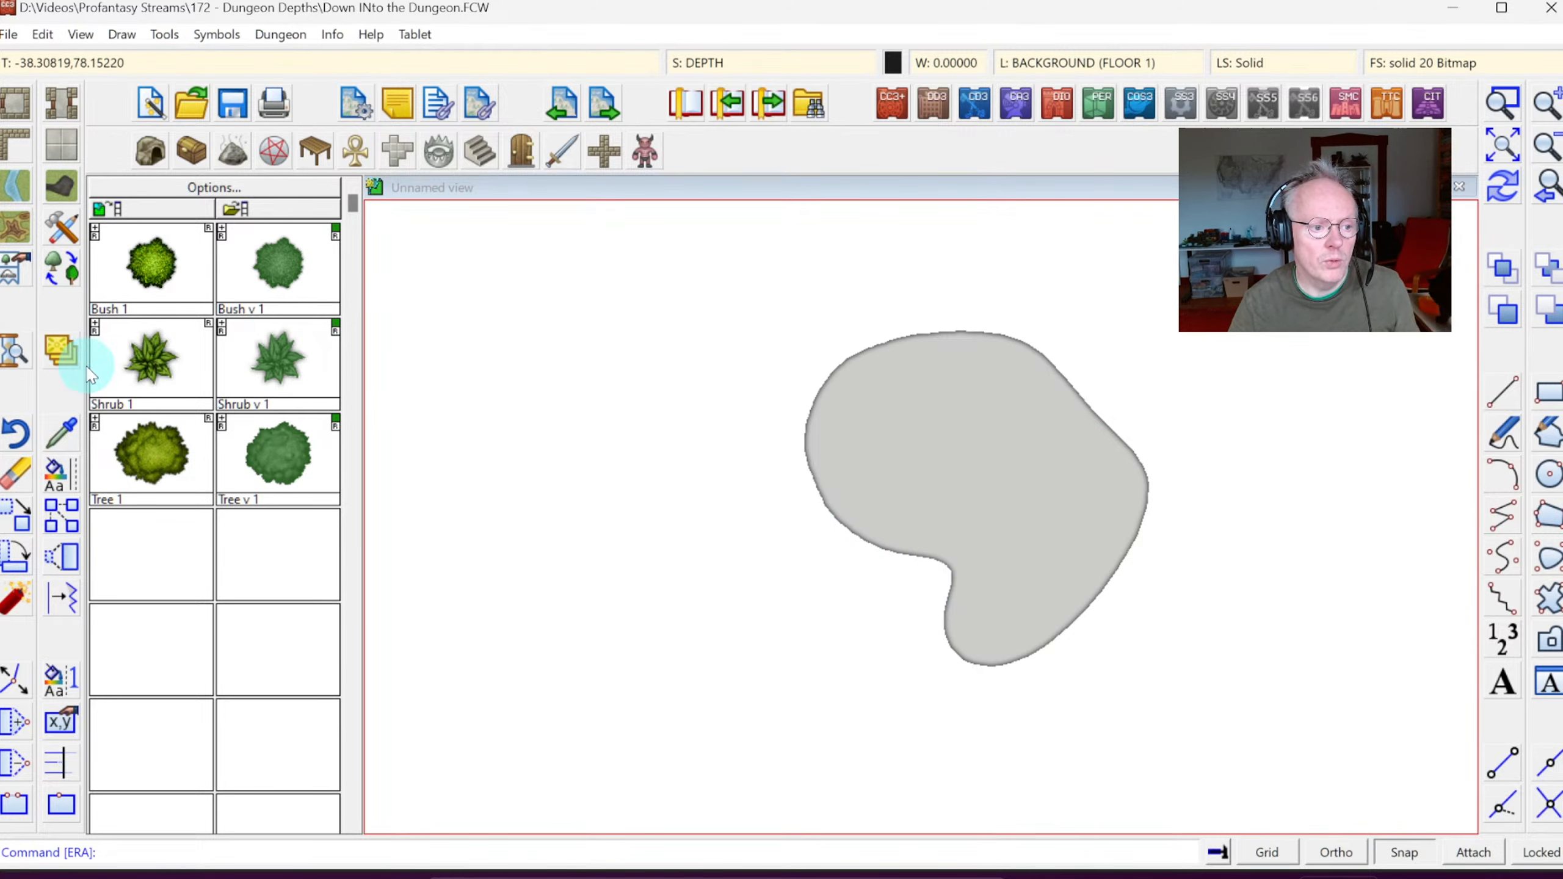
Step: Switch to the DEPTH -1 sheet and draw one smooth polygon around its two overlapping shading shapes
right_click(60, 364)
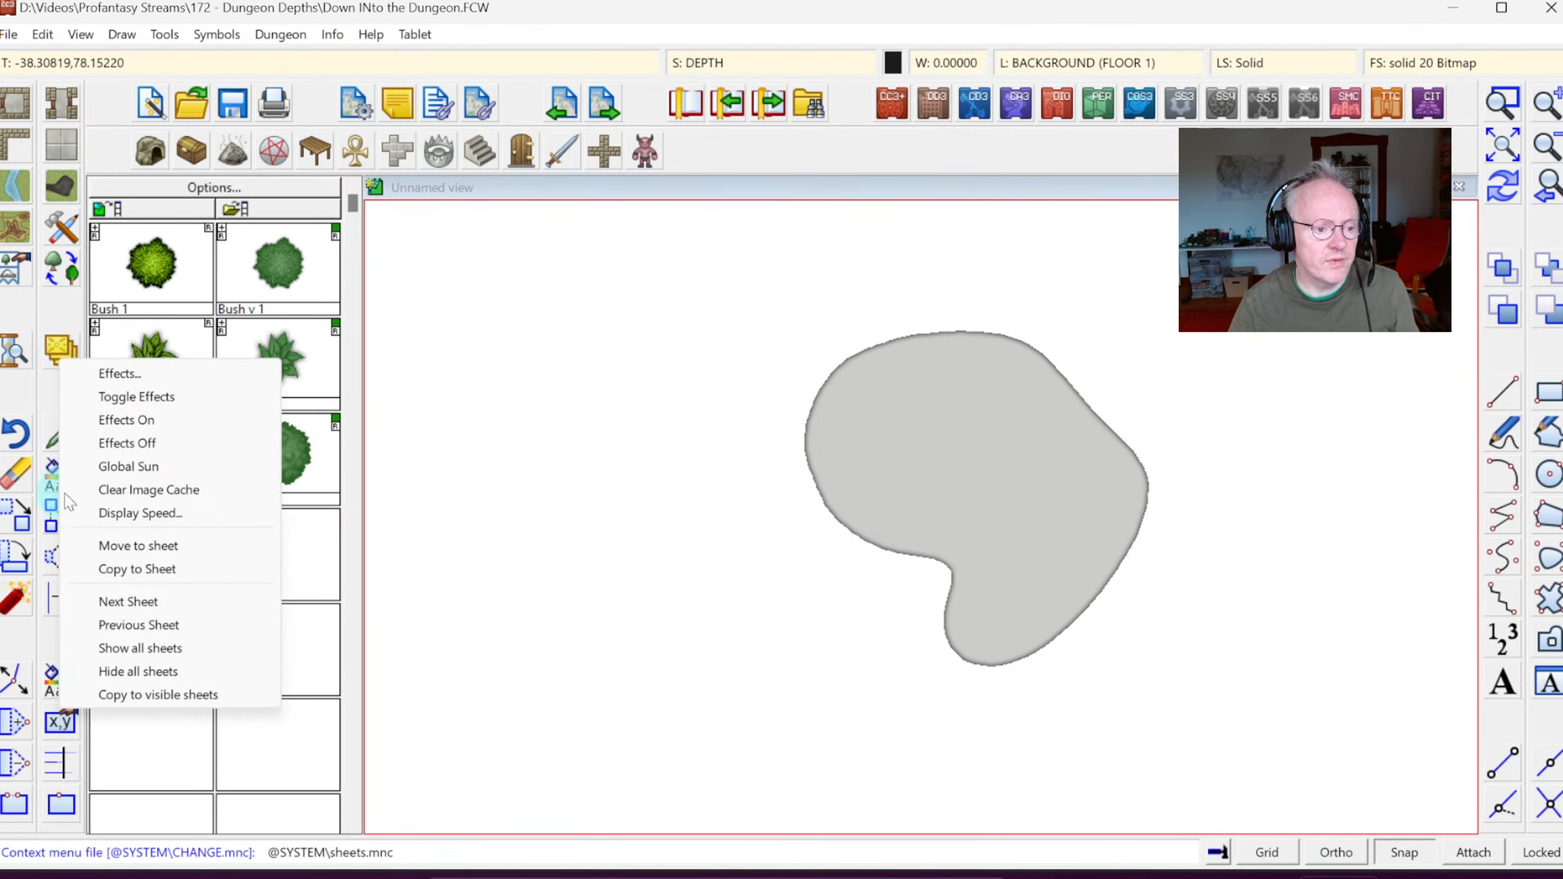
left_click(128, 602)
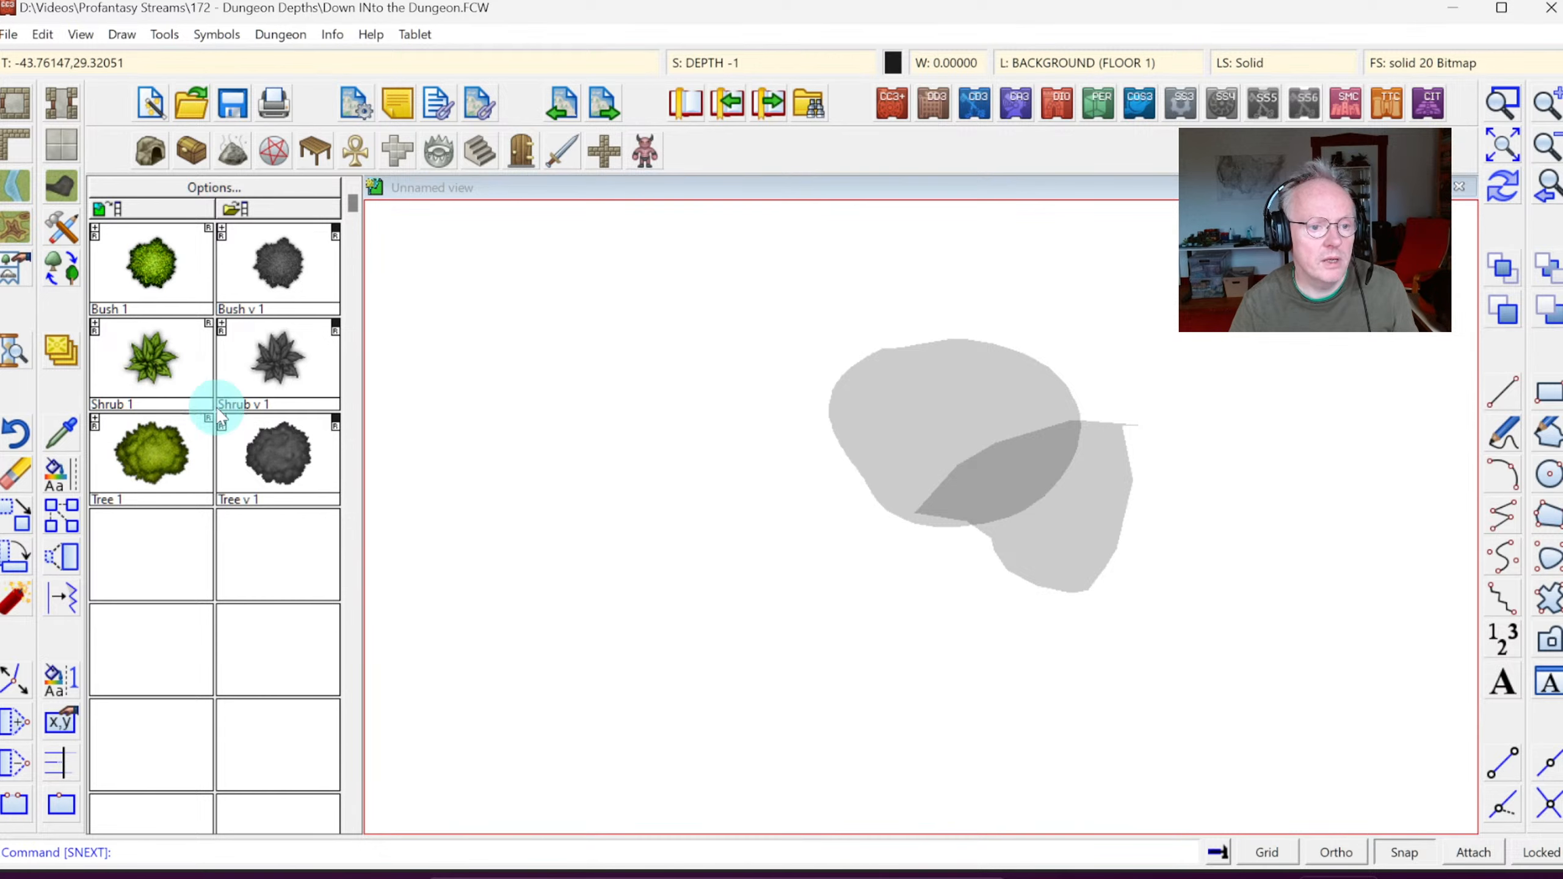
left_click(1550, 557)
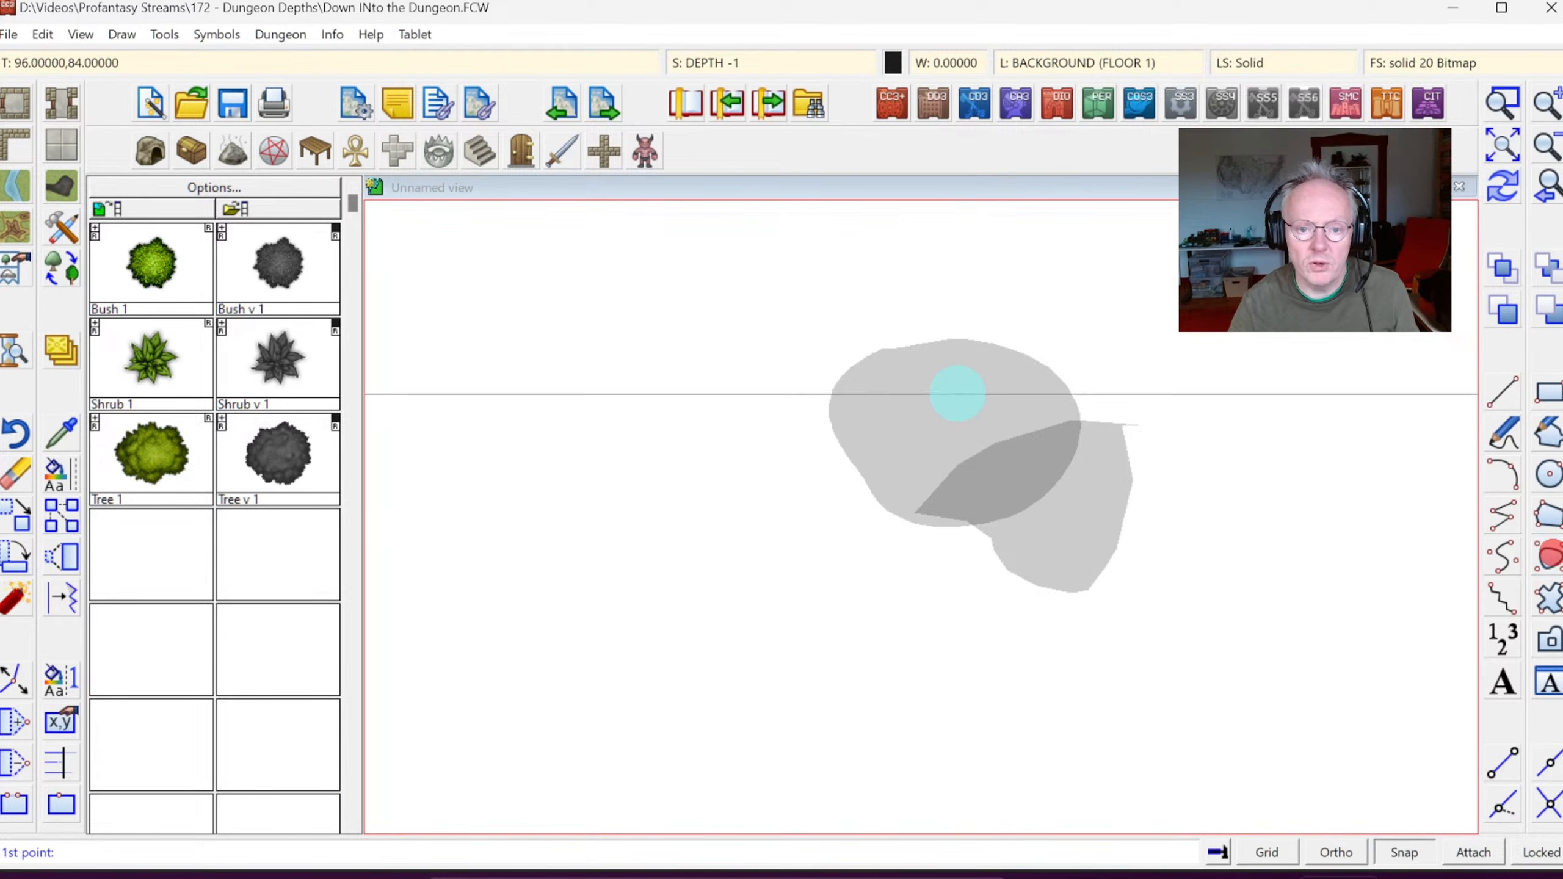
left_click(922, 332)
left_click(842, 395)
left_click(837, 440)
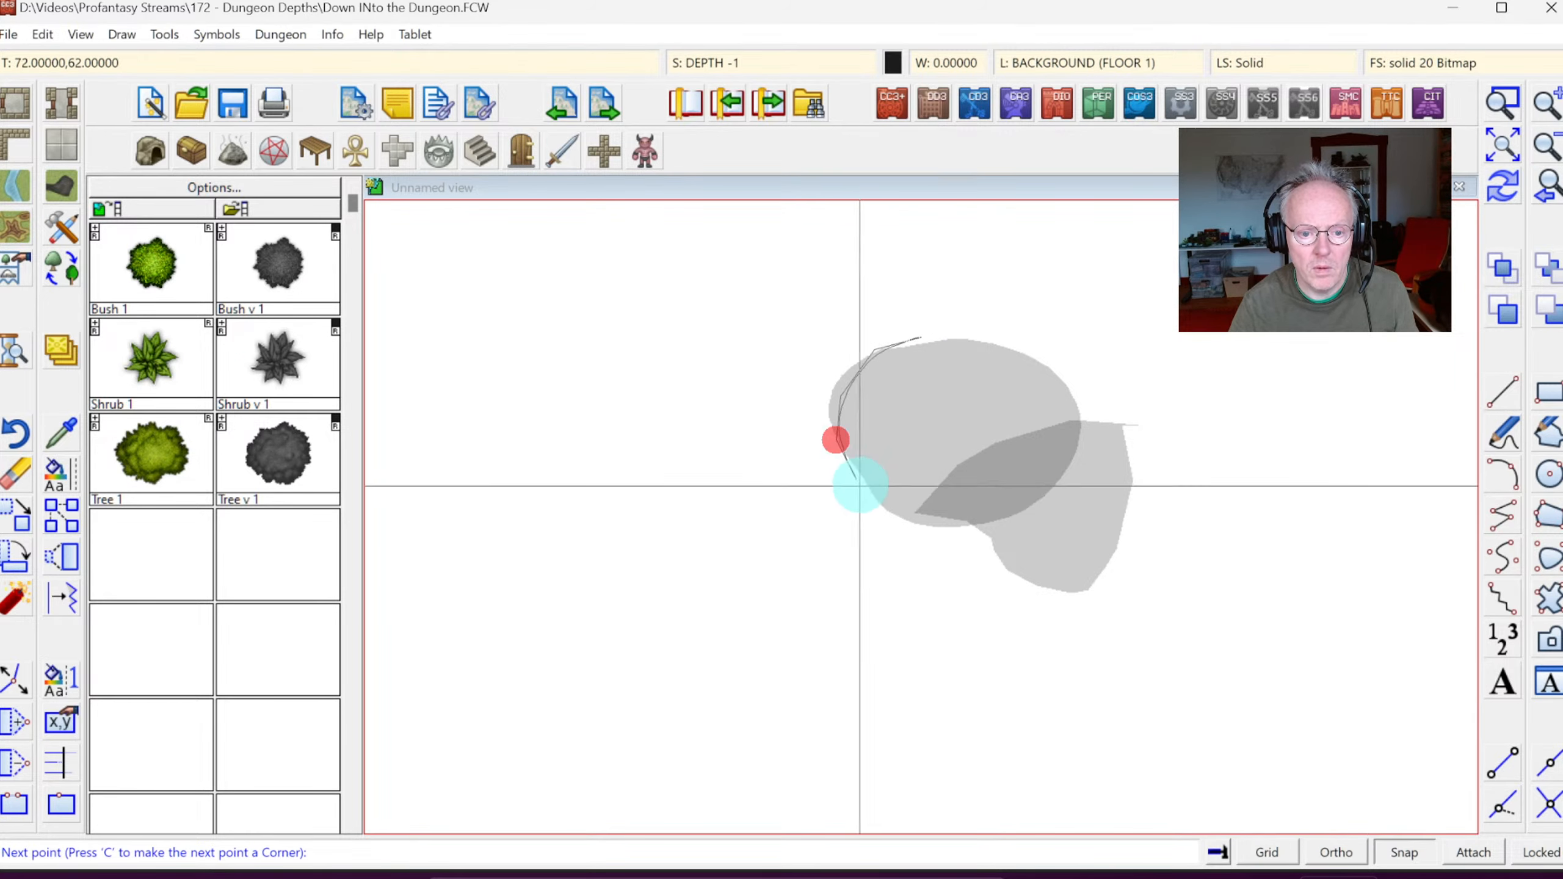
left_click(862, 490)
left_click(940, 516)
left_click(996, 547)
left_click(1068, 593)
left_click(1114, 590)
left_click(1138, 464)
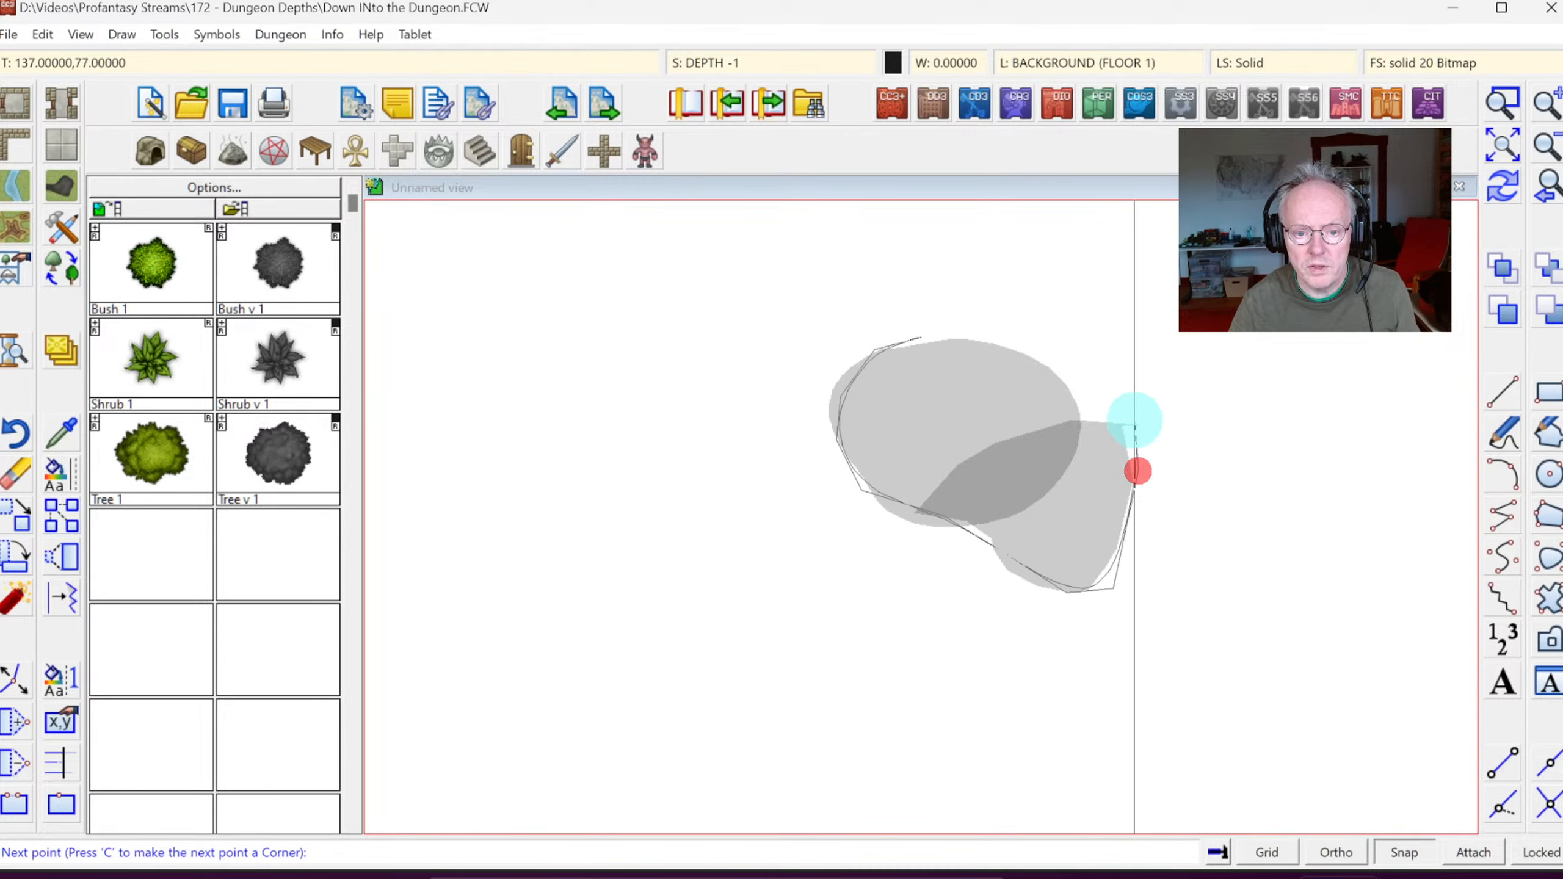
left_click(1053, 360)
left_click(981, 345)
left_click(937, 341)
right_click(859, 388)
Step: Erase the two old overlapping polygons on the DEPTH -1 sheet and redraw the map
left_click(72, 359)
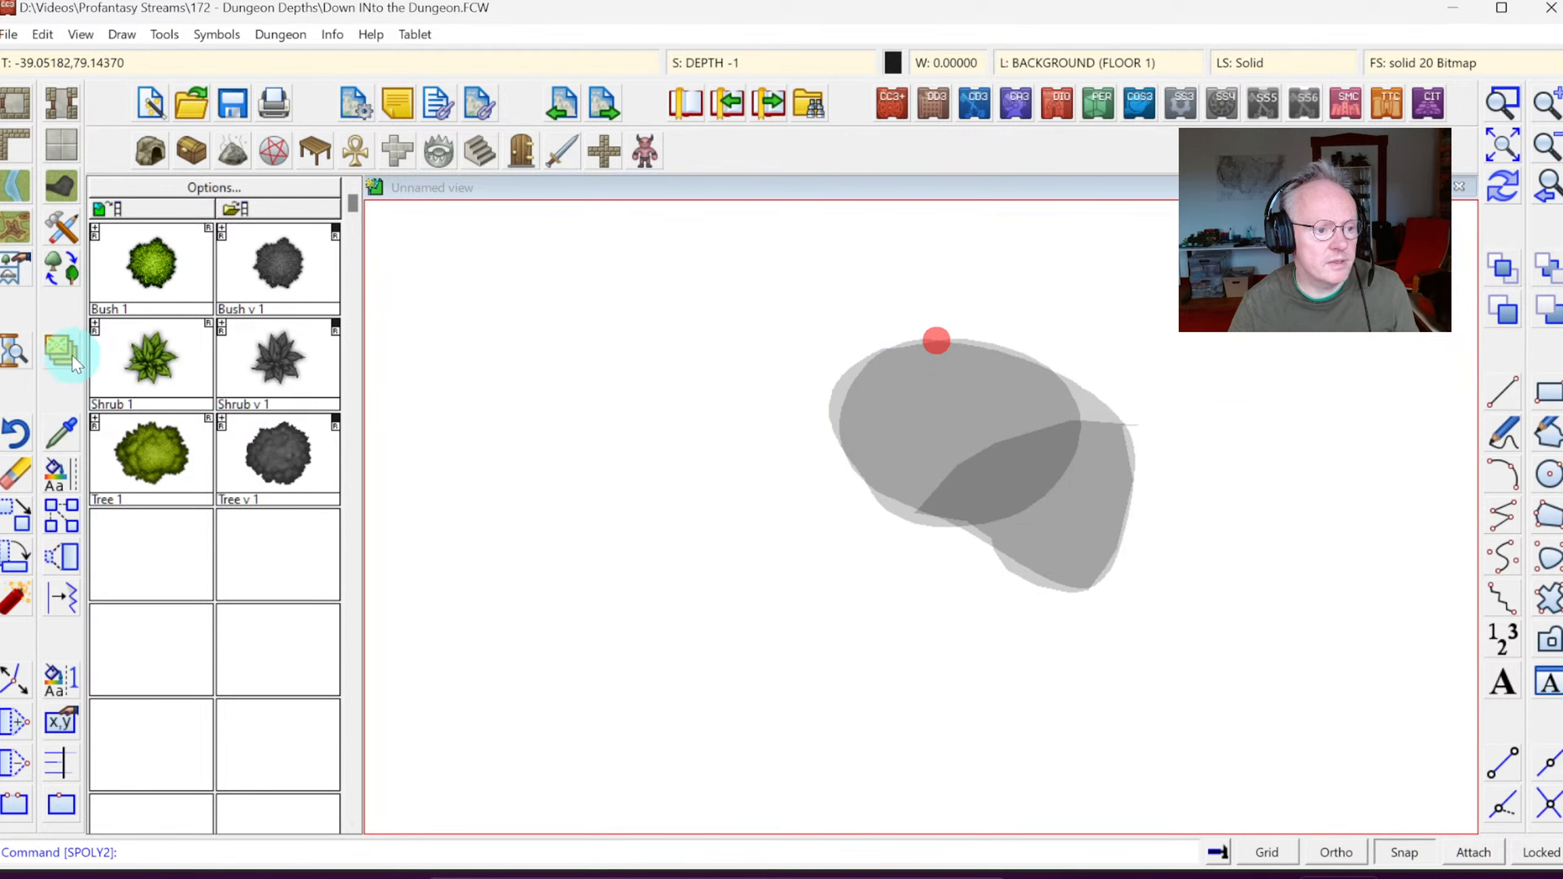
left_click(25, 483)
left_click(963, 422)
left_click(1072, 484)
right_click(984, 439)
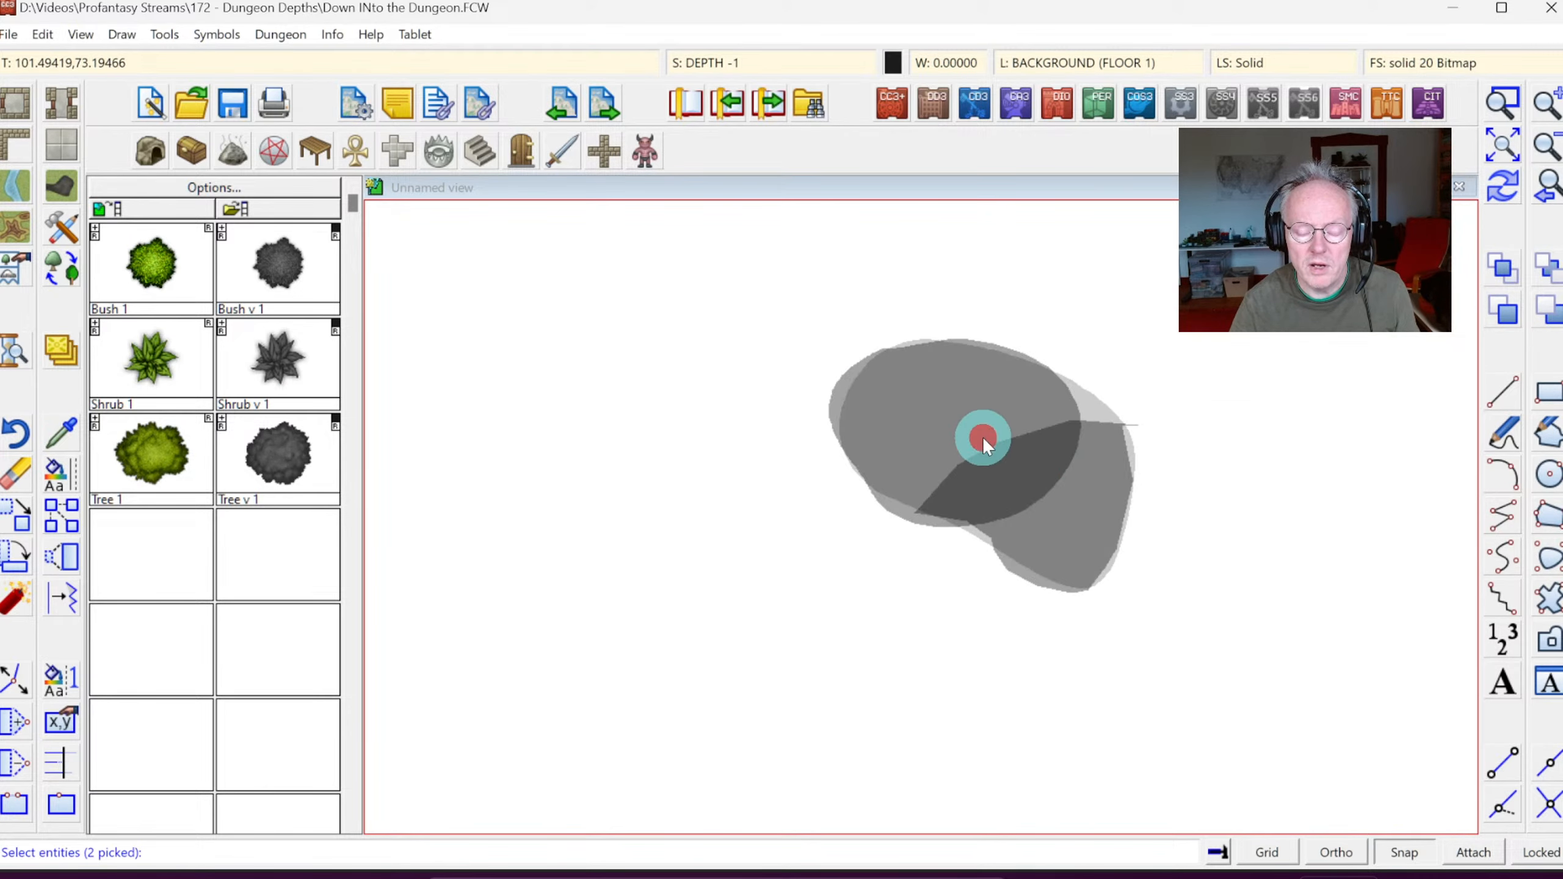
left_click(983, 438)
left_click(1504, 191)
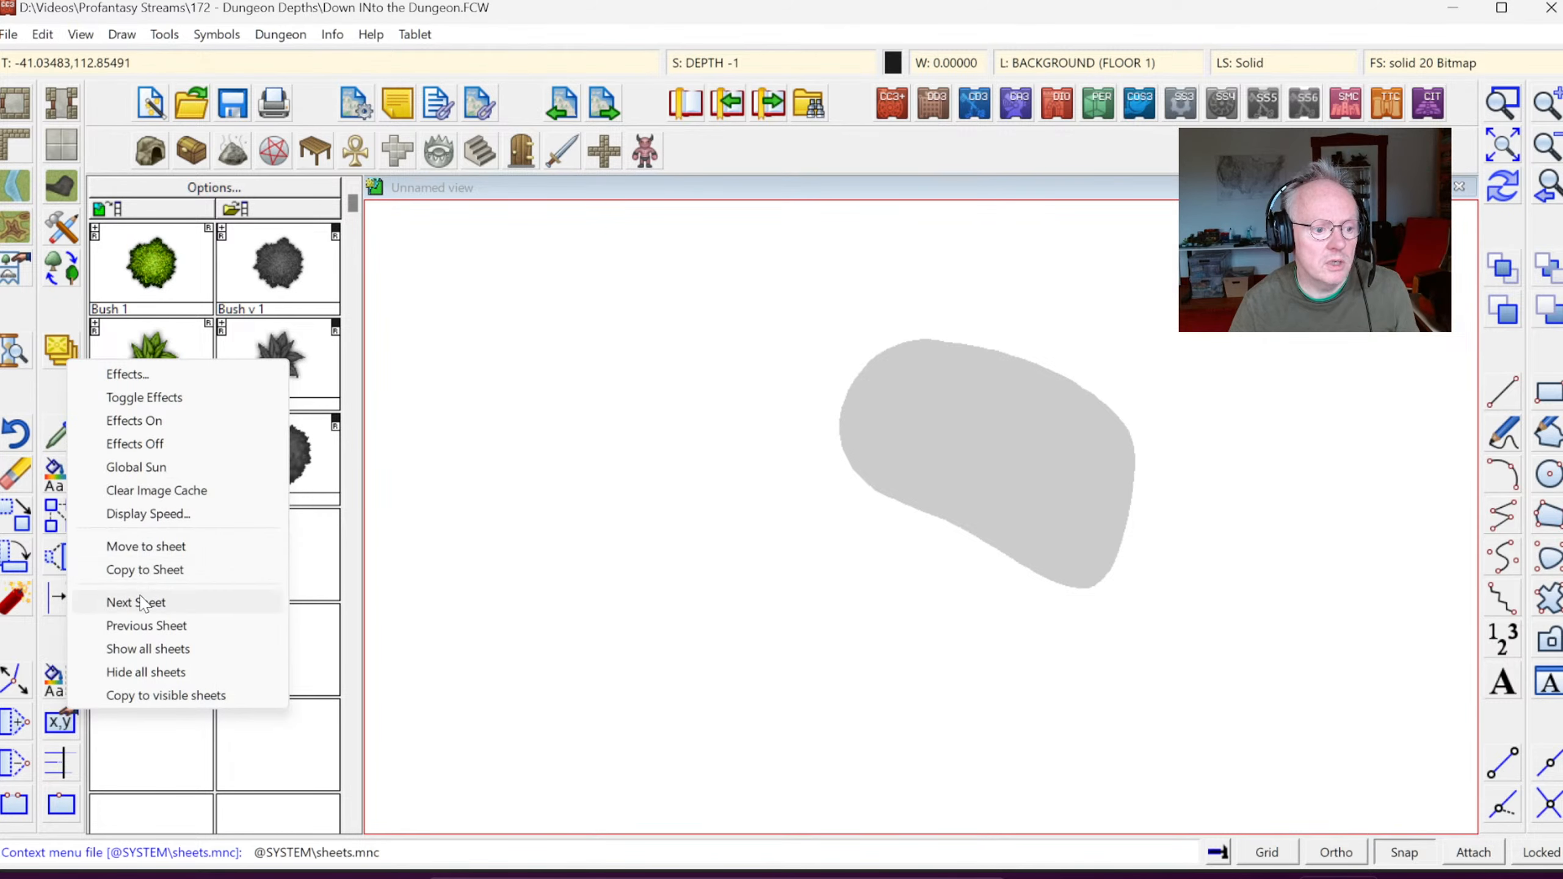
Step: Advance the active sheet past DEPTH -2 to HEIGHT and select HEIGHT in the sheet settings
left_click(140, 600)
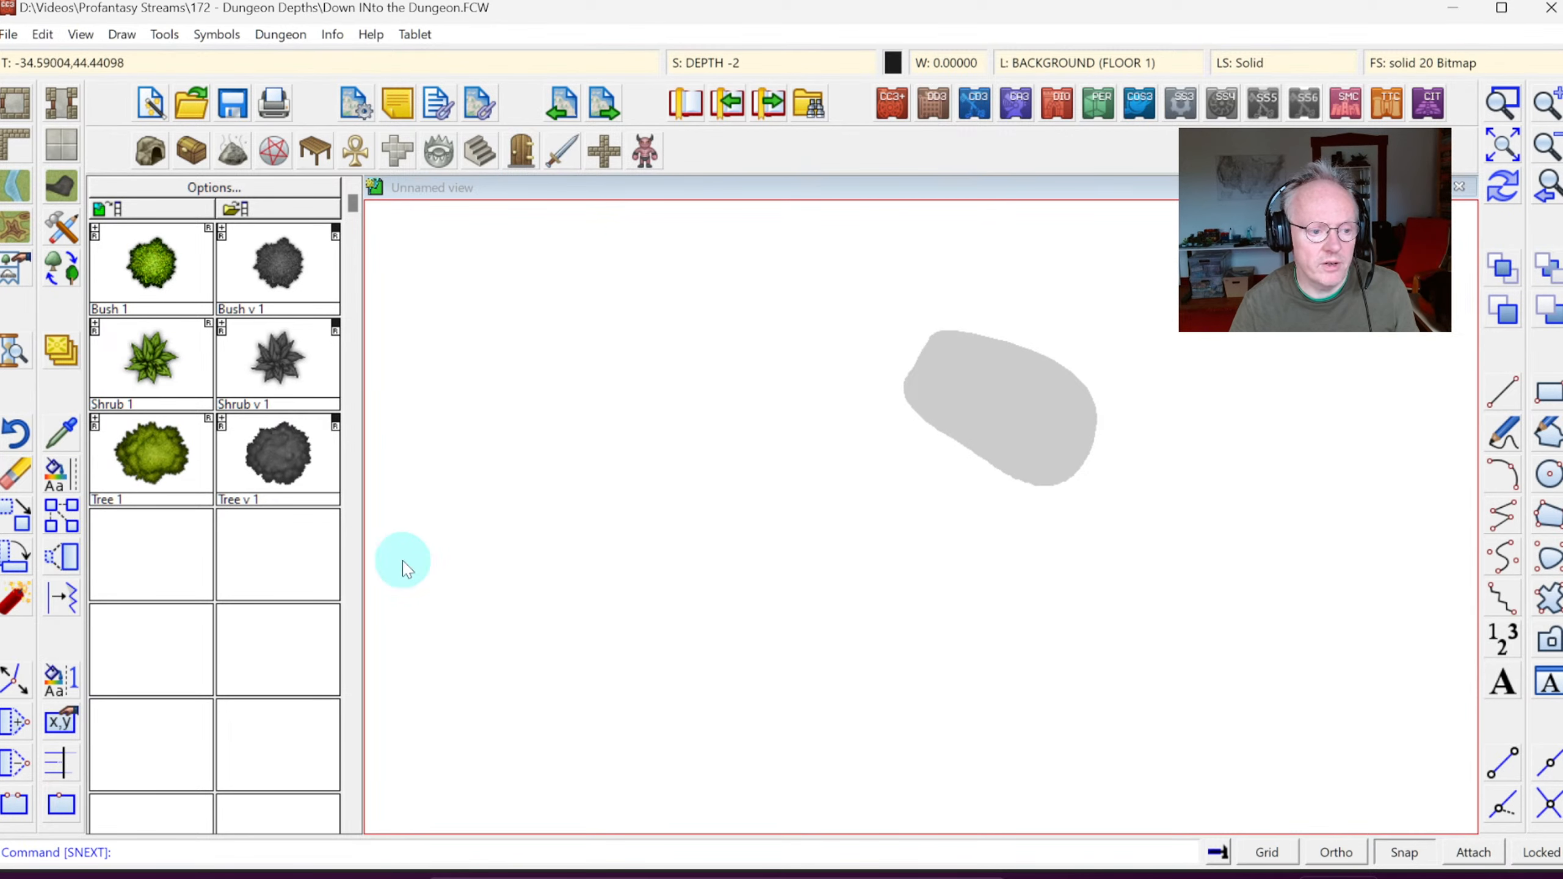
left_click(563, 601)
left_click(724, 64)
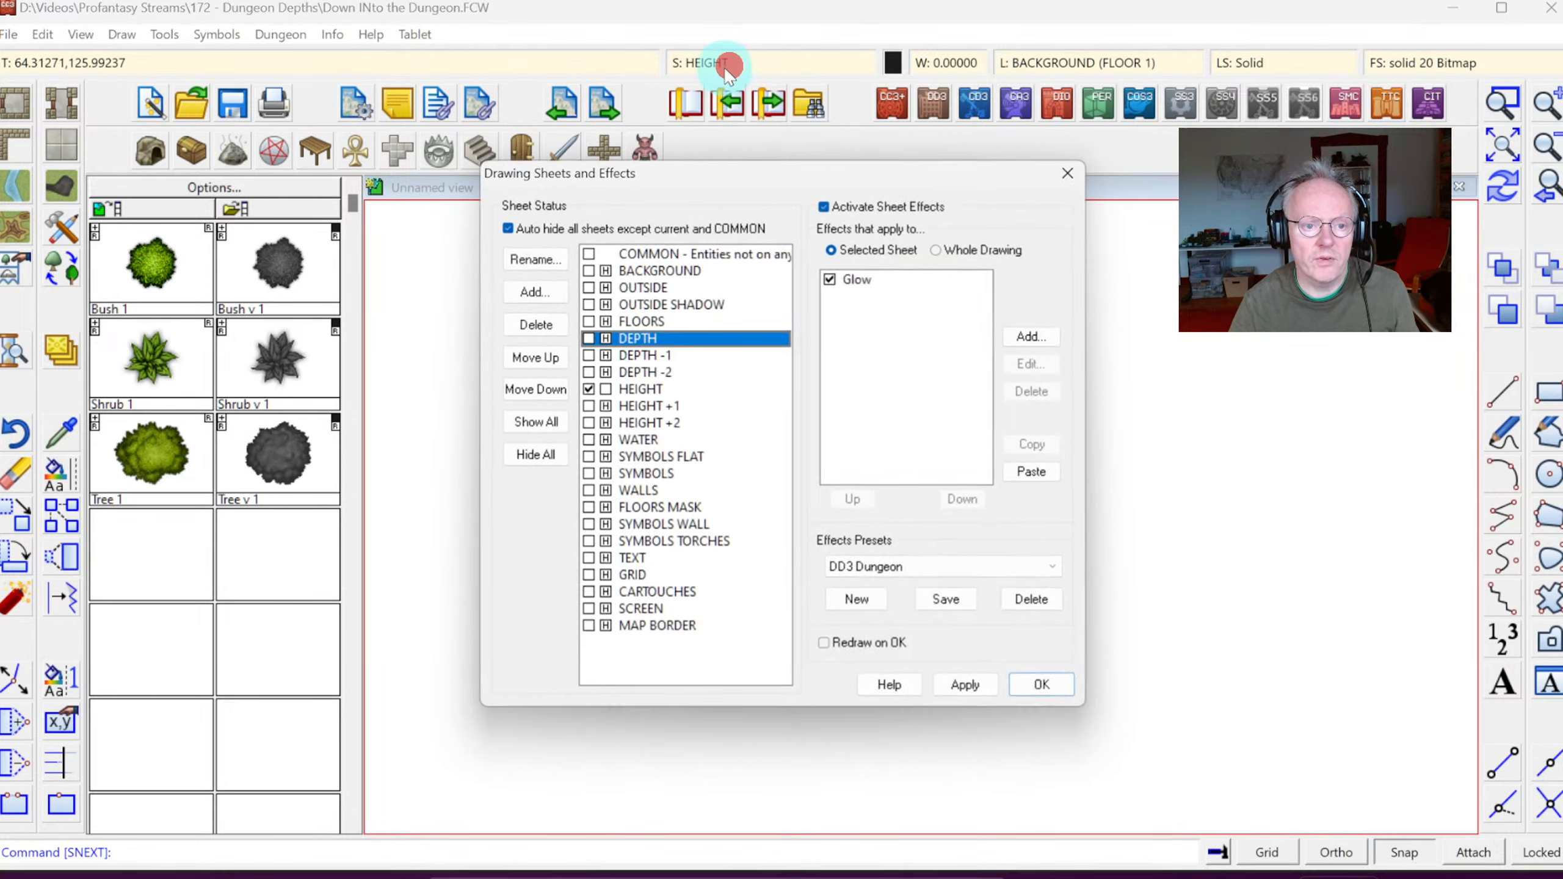
left_click(629, 389)
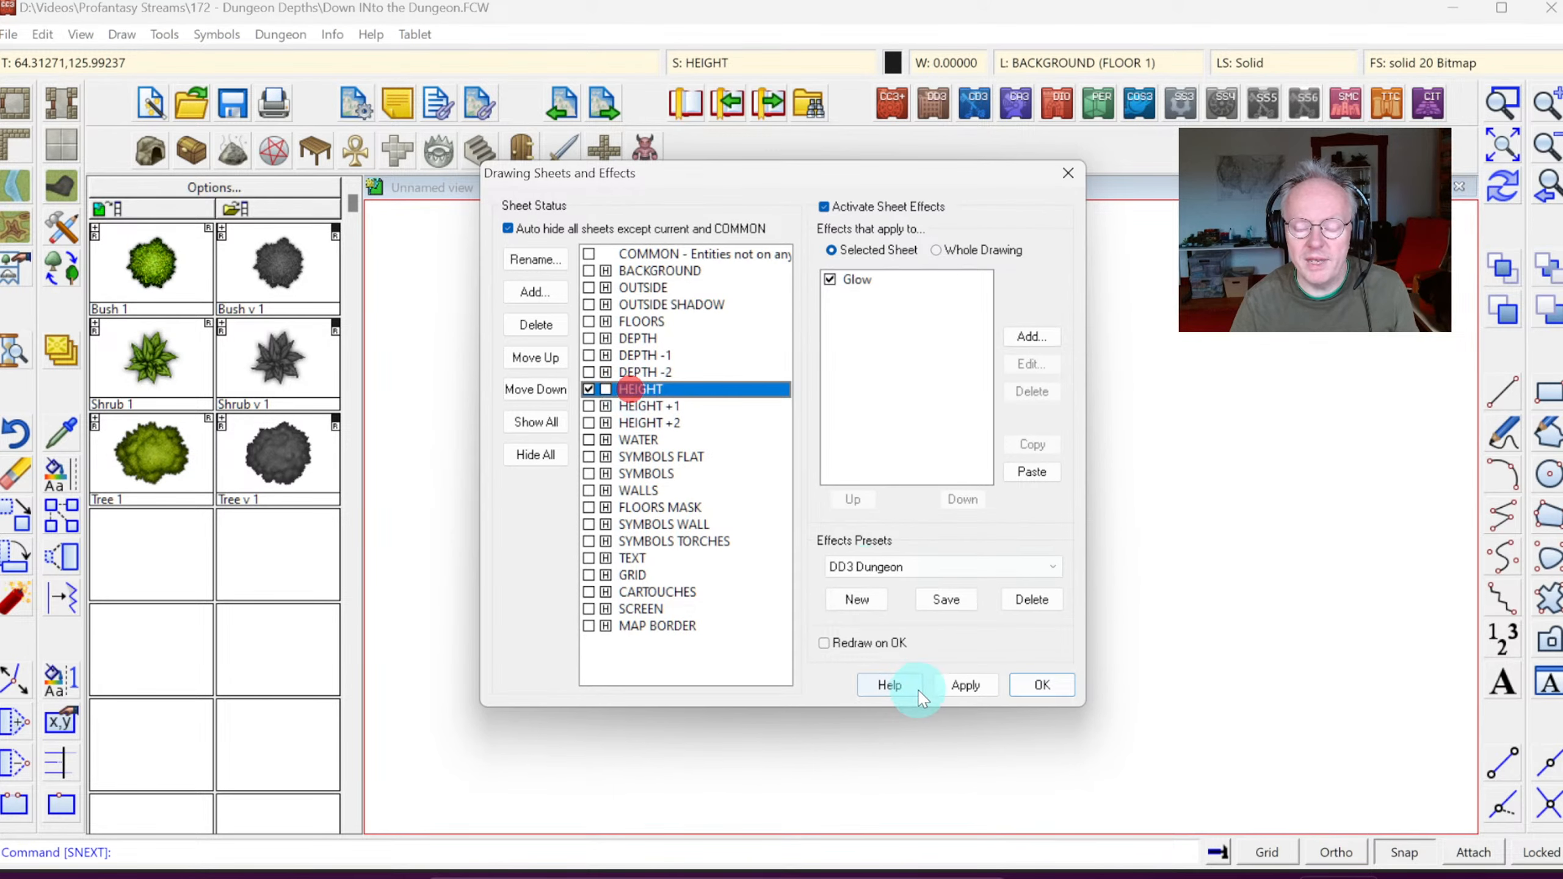
left_click(1039, 684)
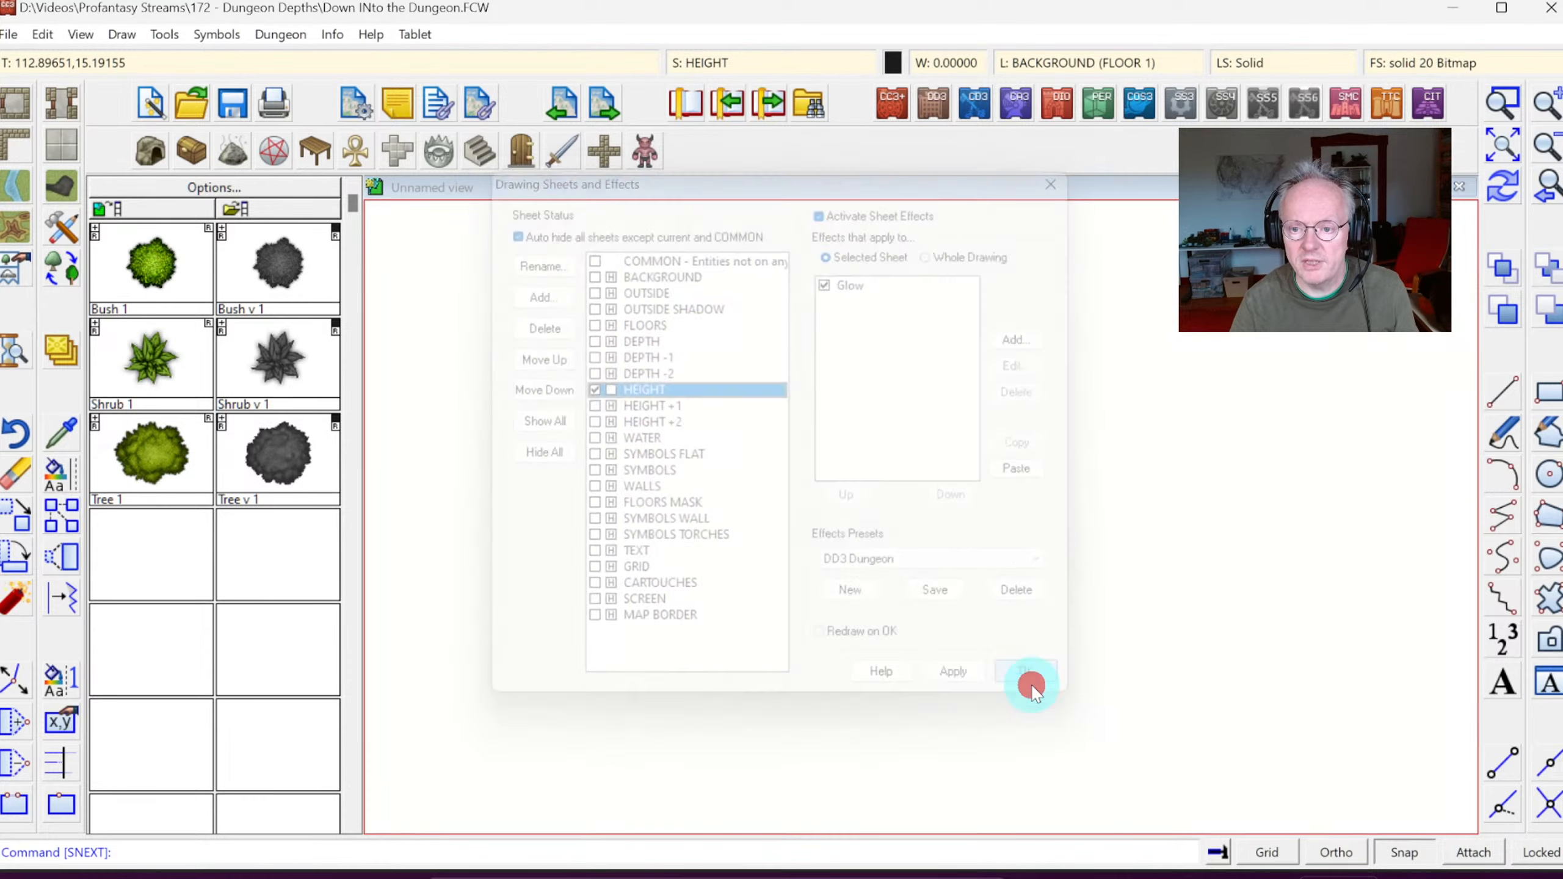
Step: Change the view window's background color to a light tan so the pale height shading stands out
left_click(5, 34)
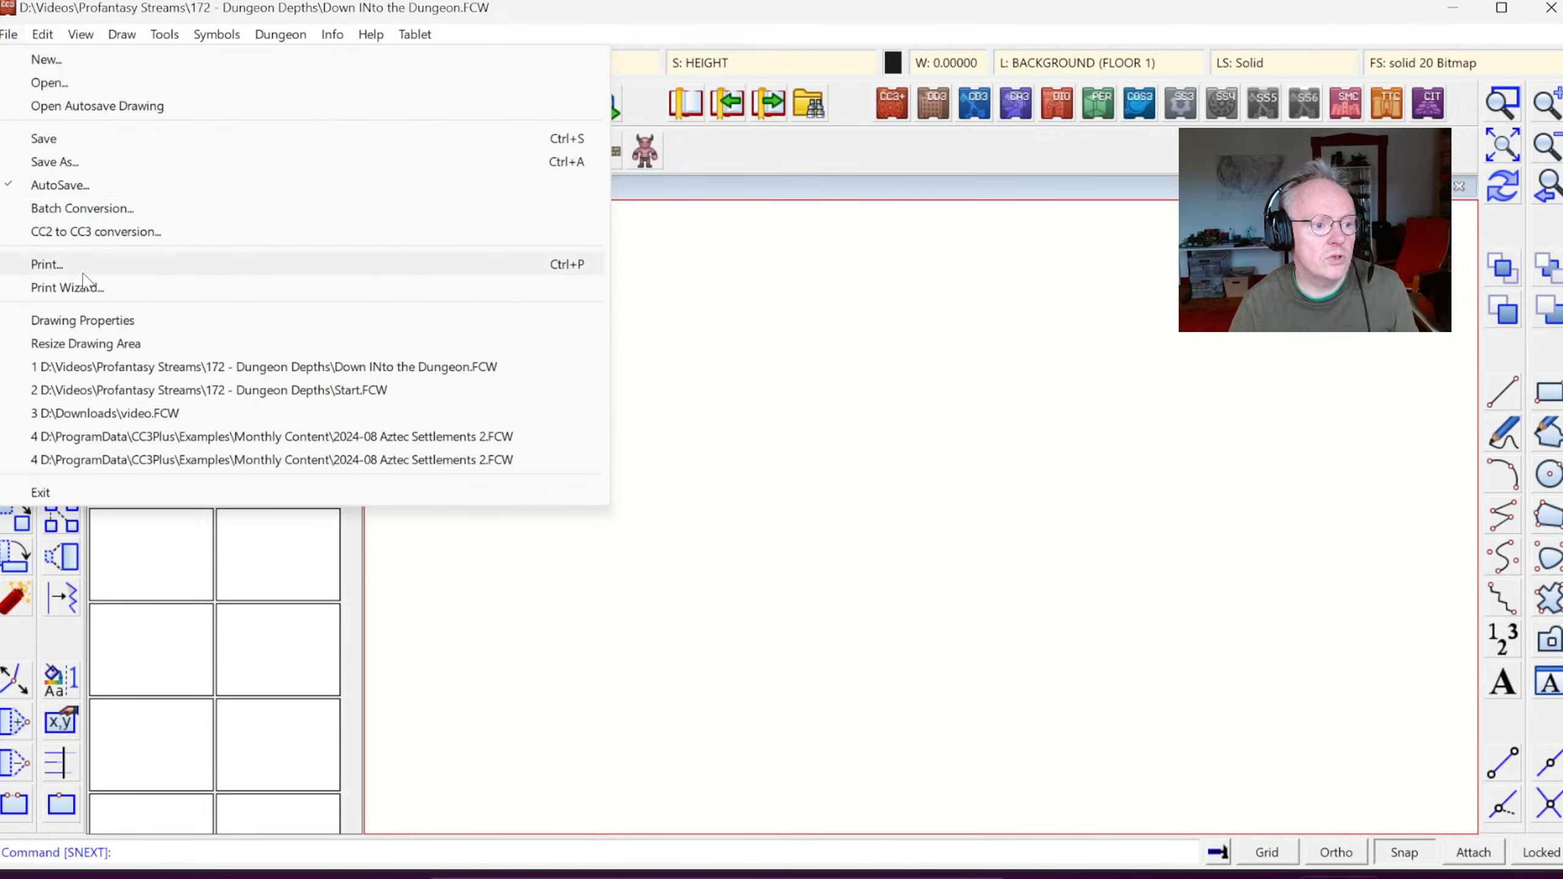
left_click(42, 34)
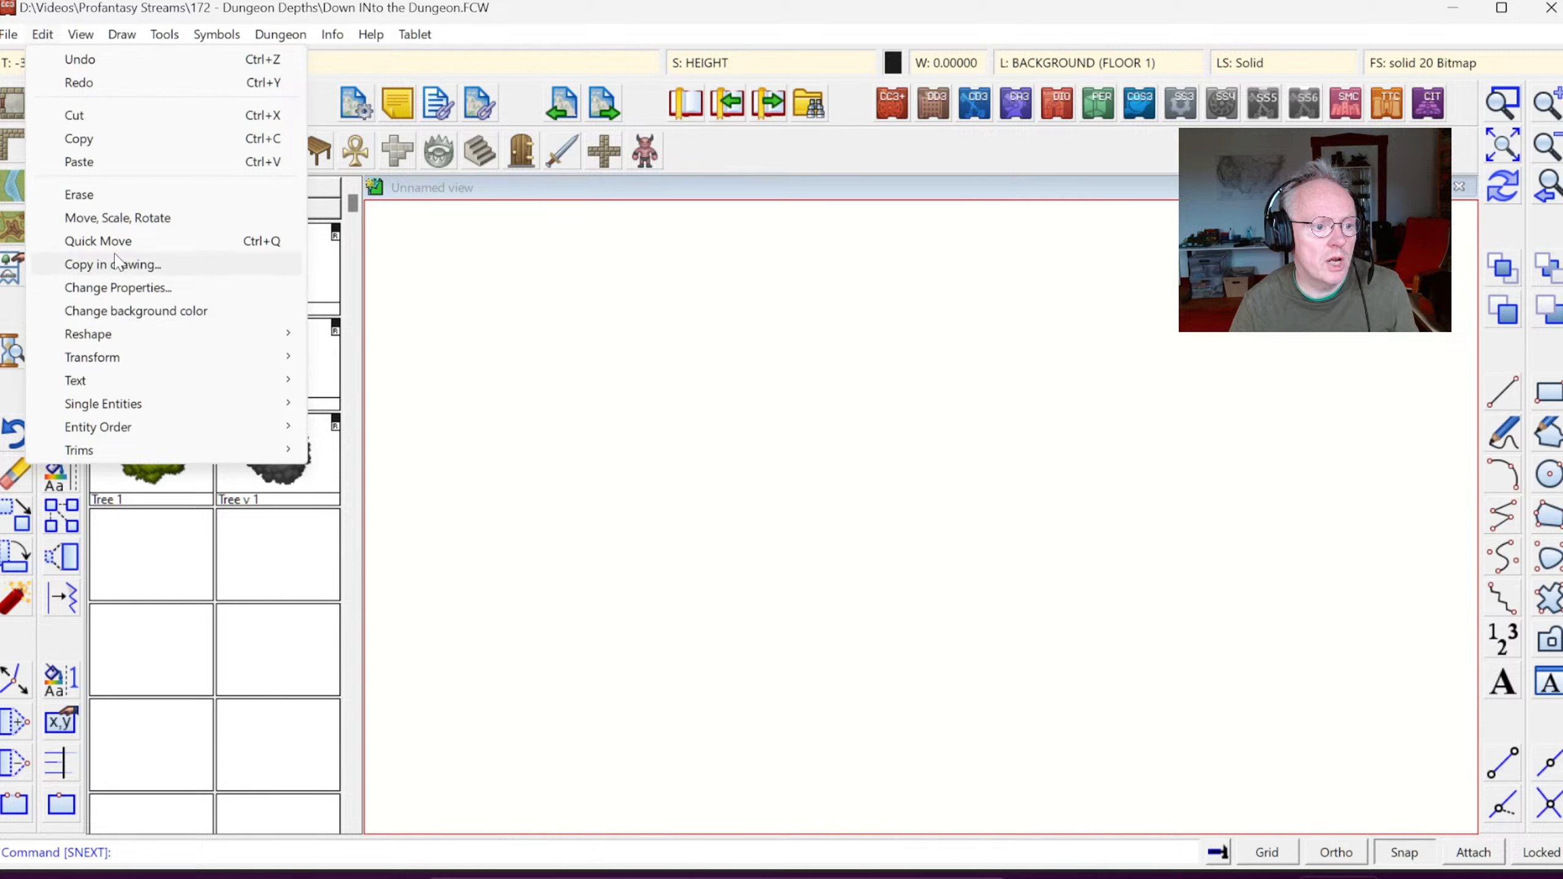
left_click(139, 310)
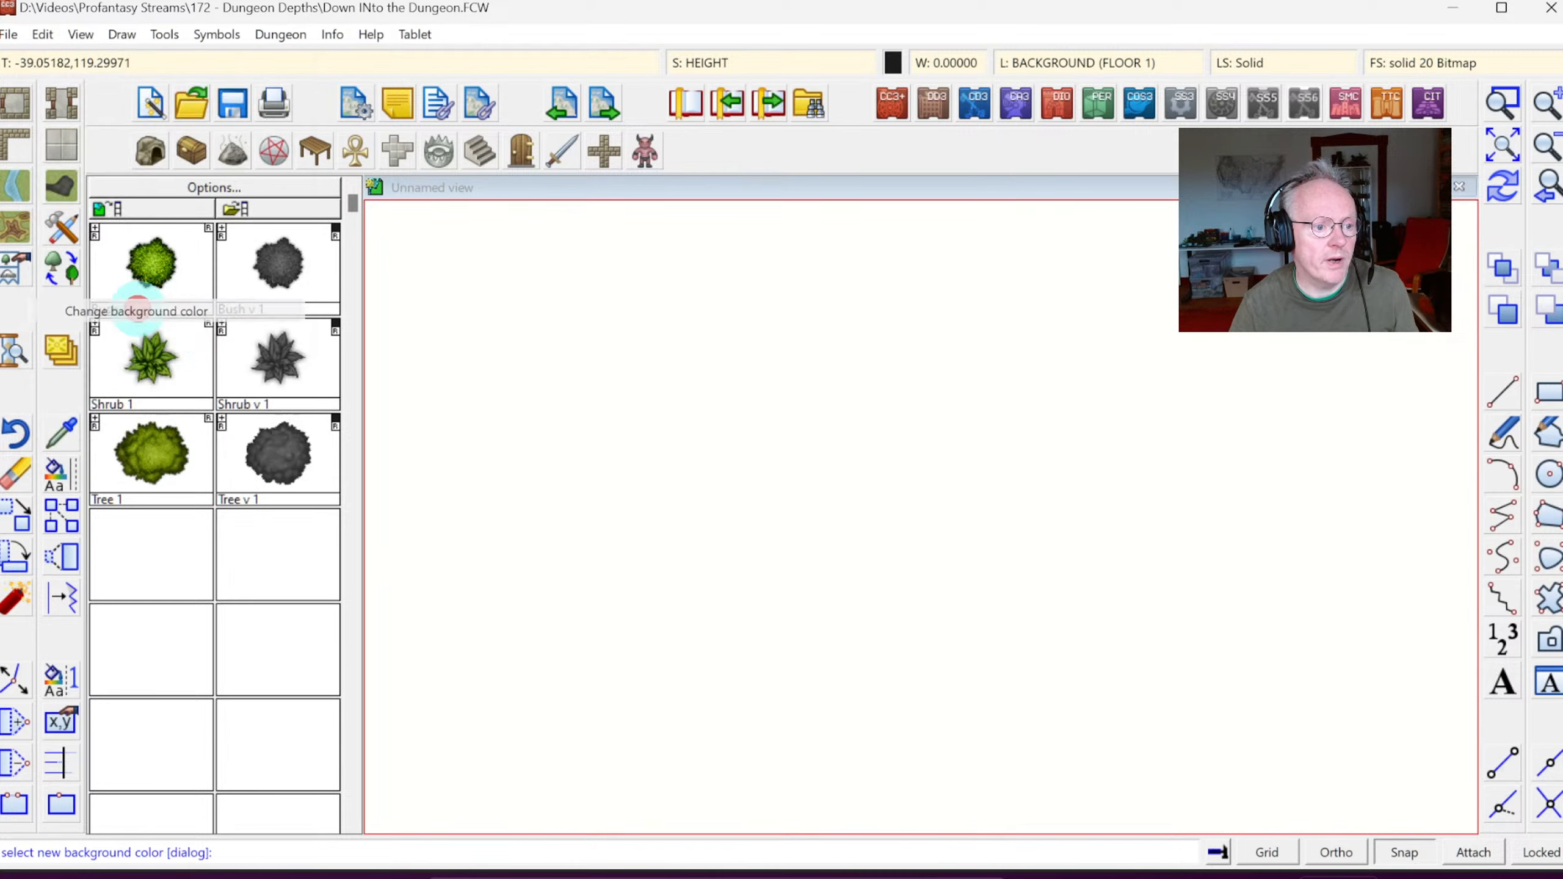
left_click(80, 34)
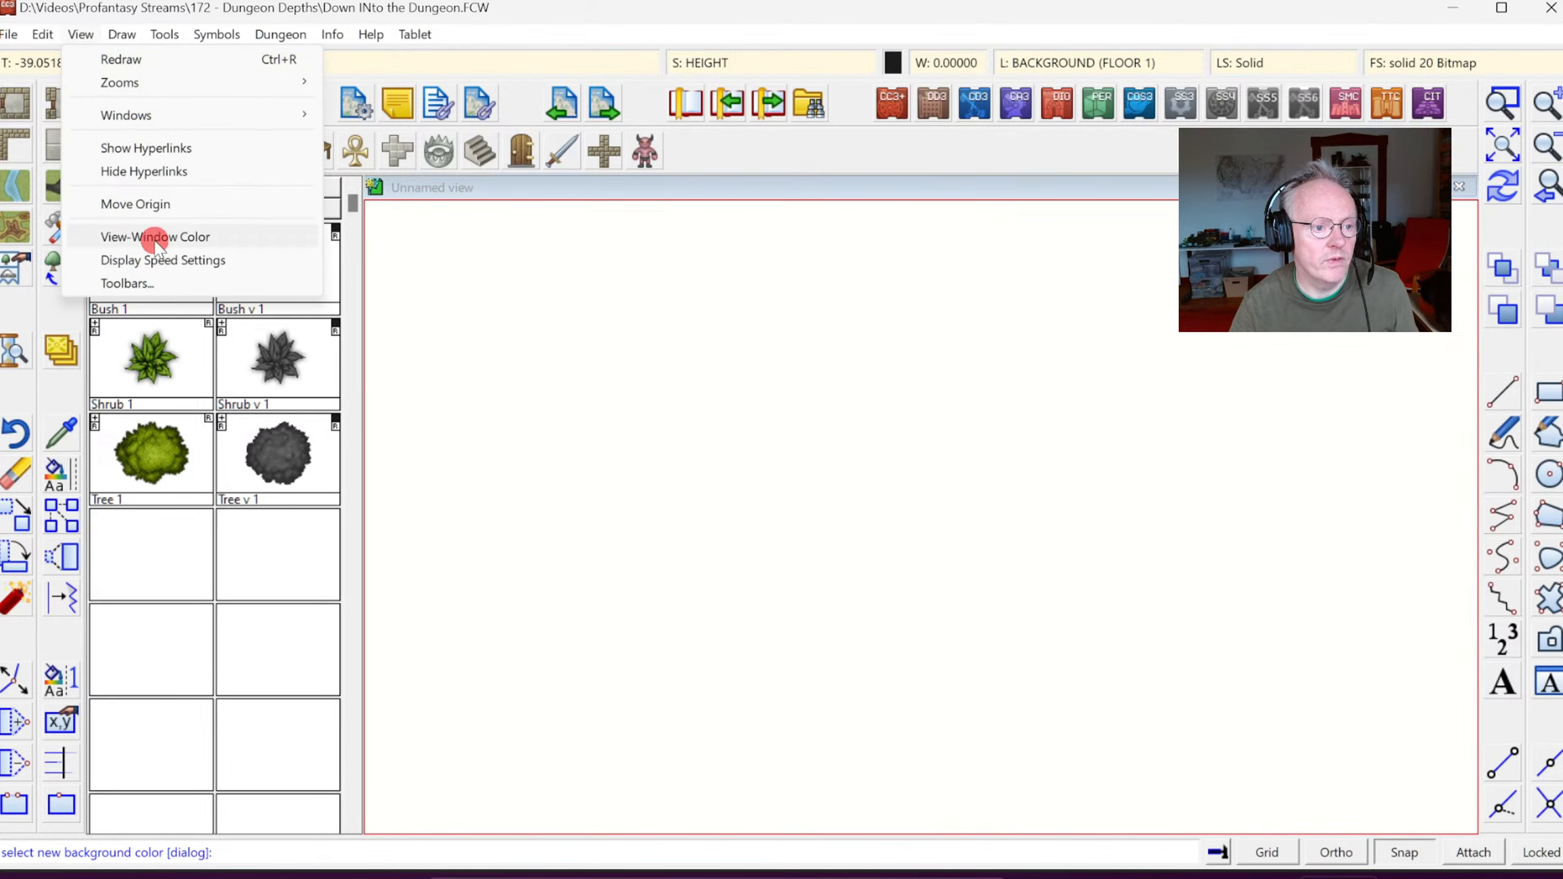
left_click(156, 239)
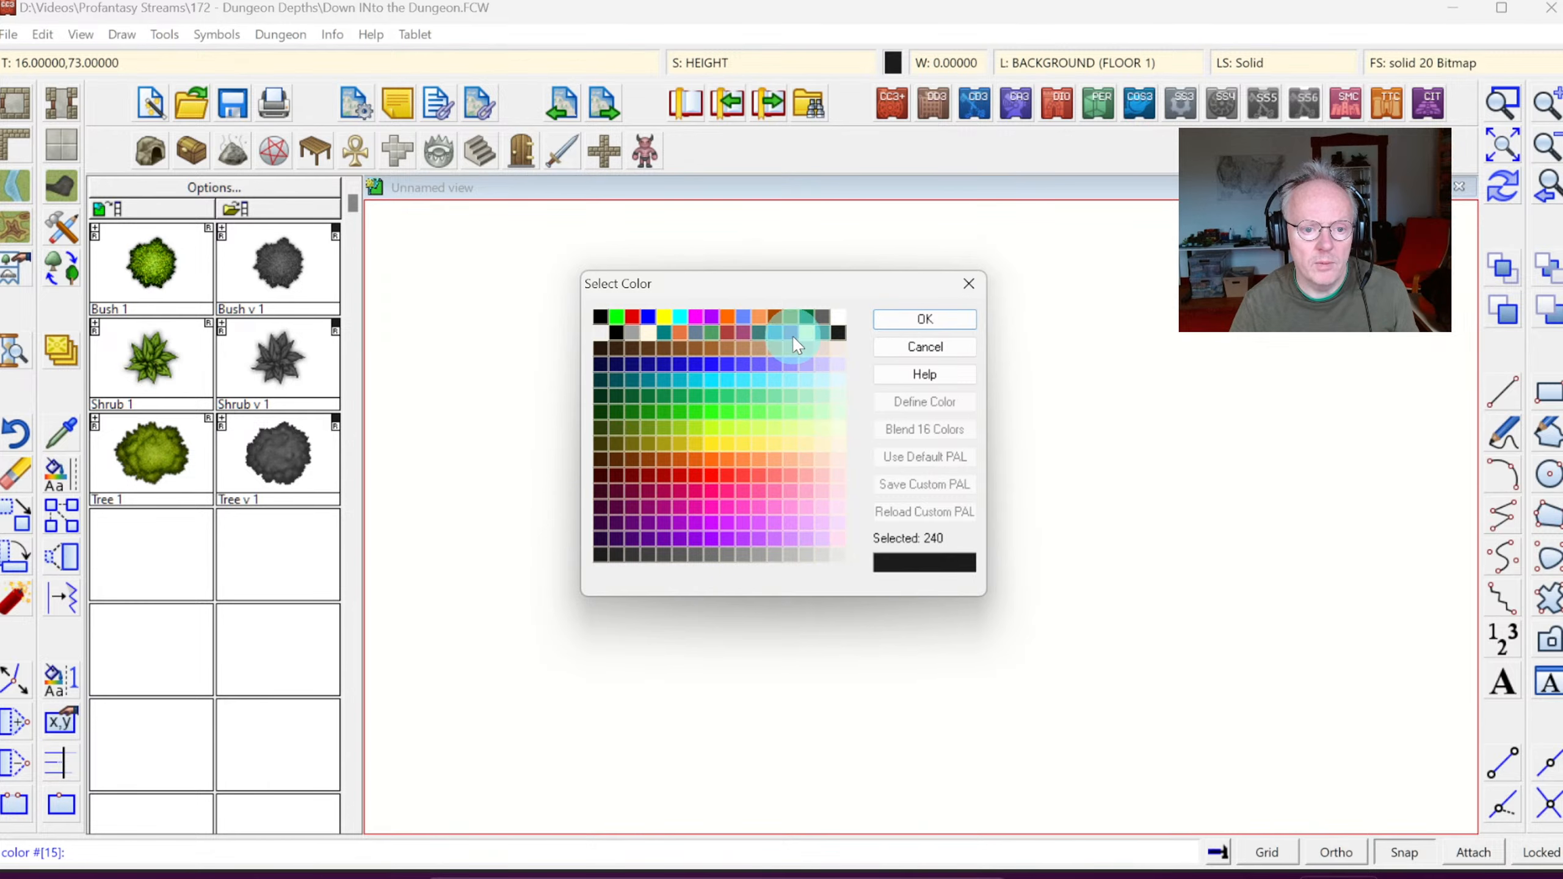
left_click(794, 347)
left_click(950, 320)
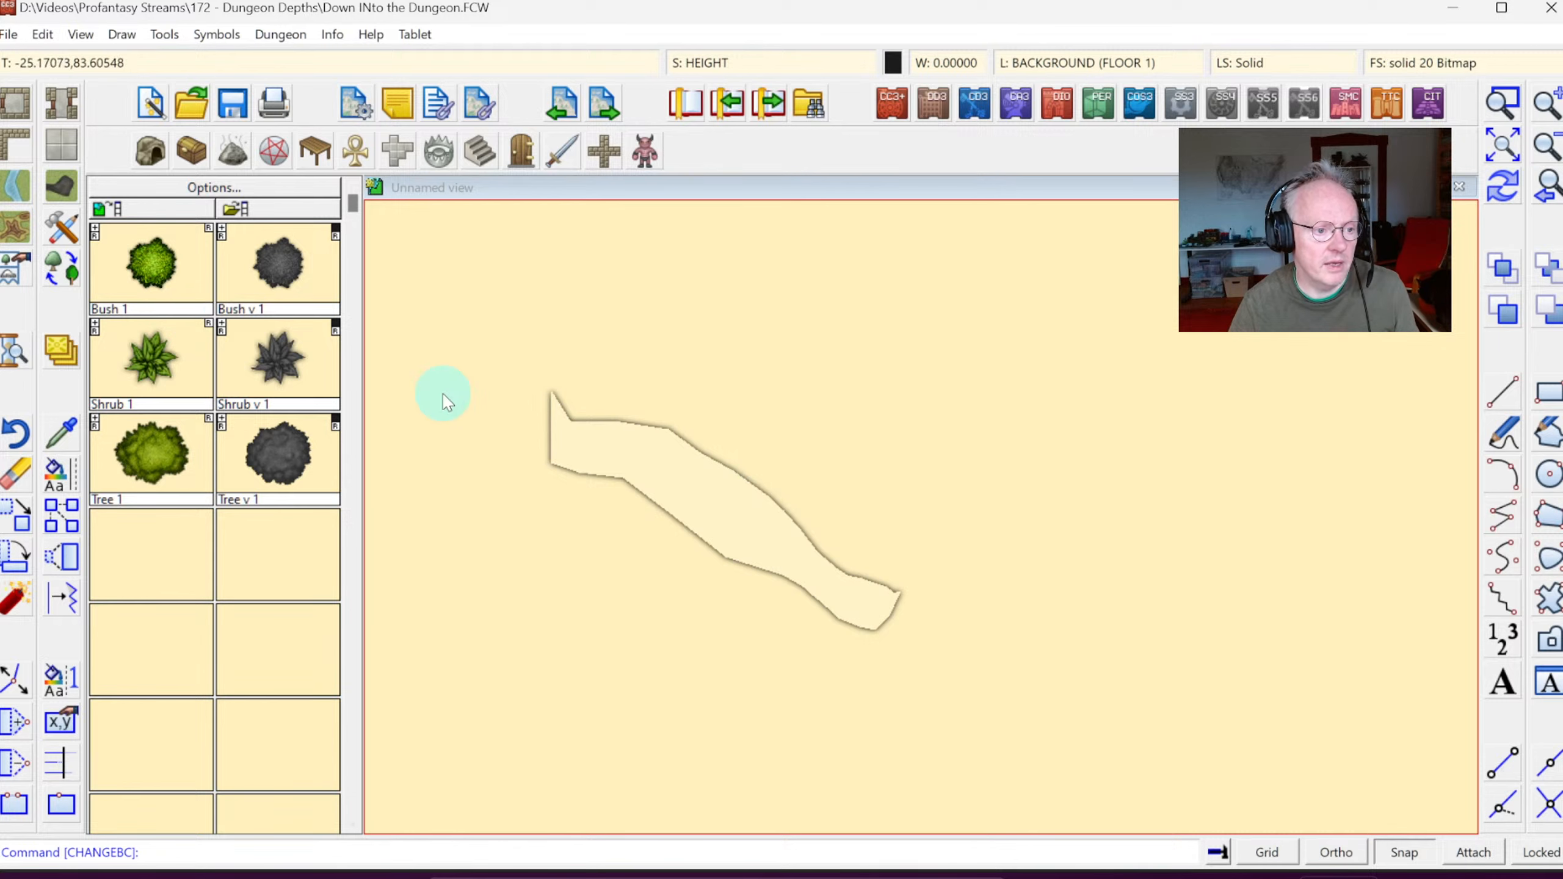
Step: Try to convert the straight-edged tunnel polygon with the Straight to Smooth command
right_click(14, 610)
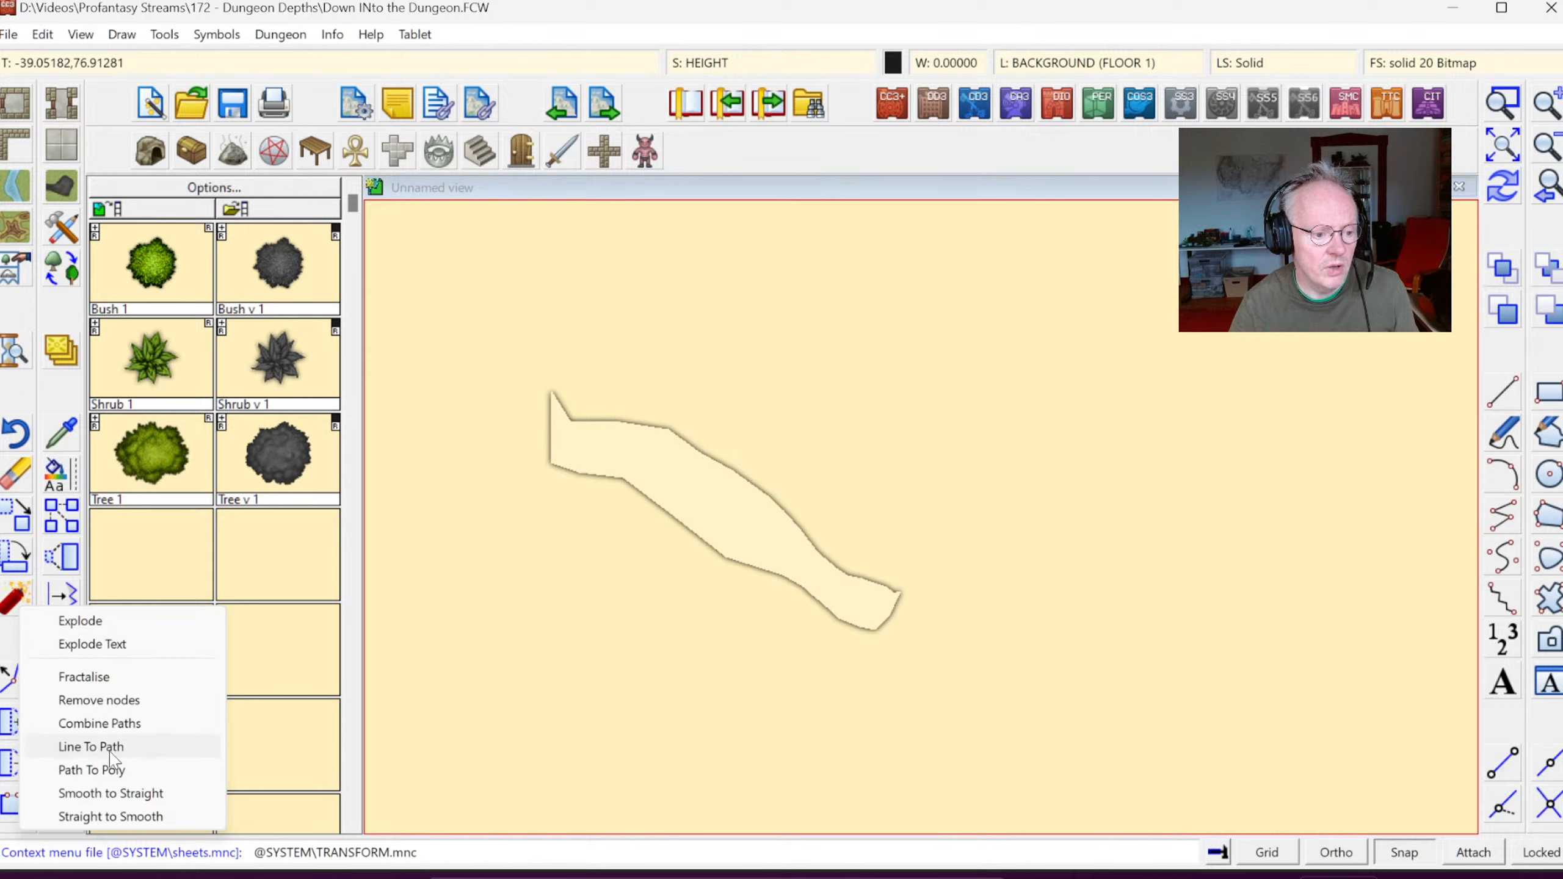
left_click(113, 816)
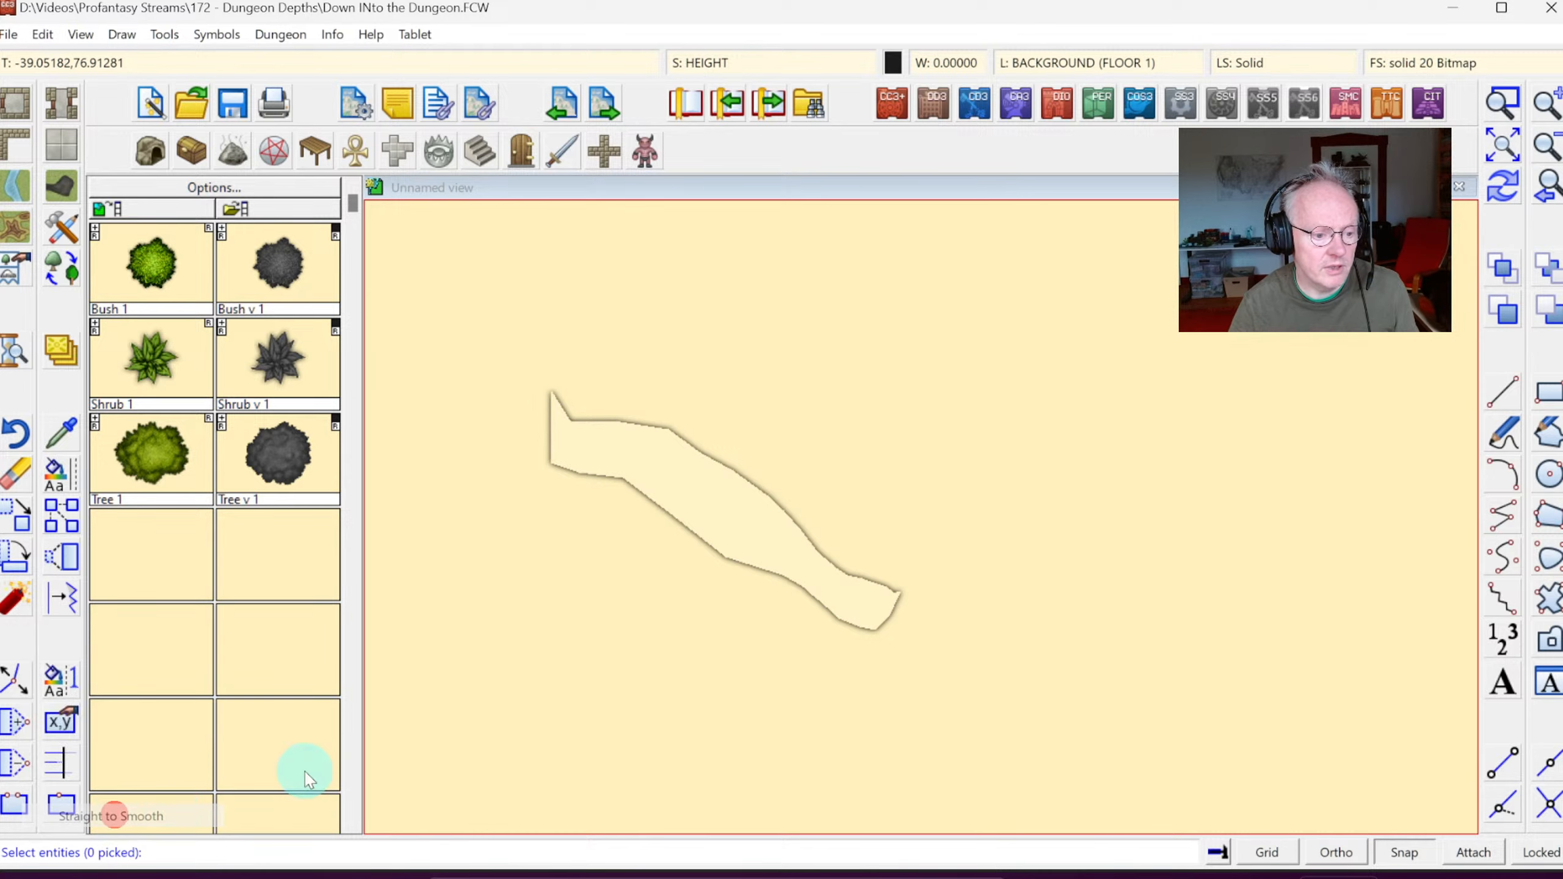
left_click(733, 467)
right_click(825, 425)
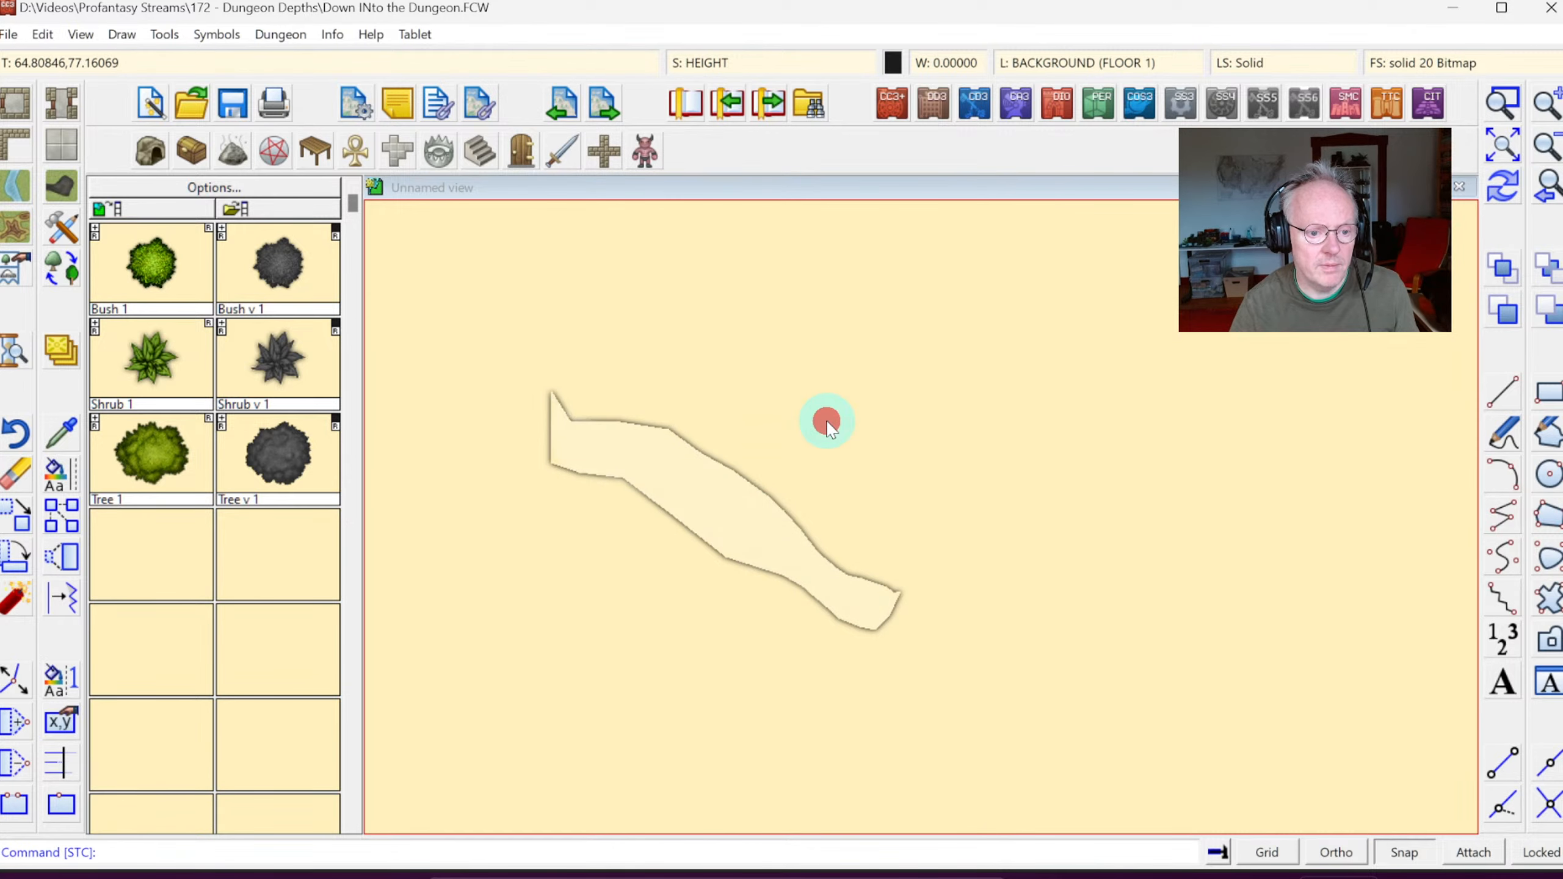
Step: Convert the tunnel polygon on the HEIGHT sheet from straight to smooth edges and redraw the map
left_click(17, 600)
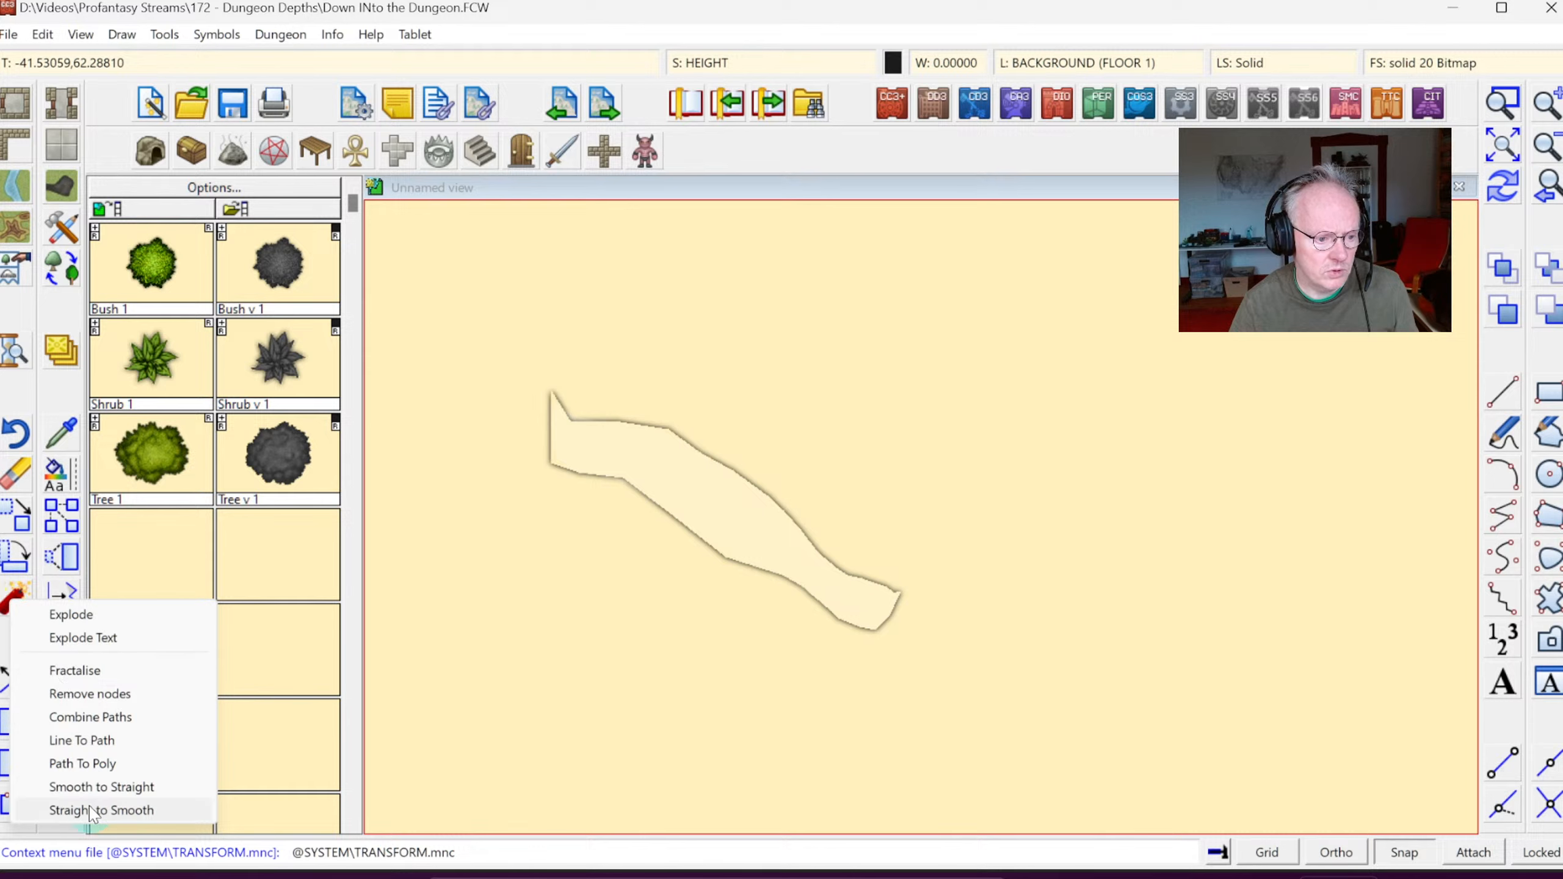
left_click(112, 814)
left_click(702, 441)
left_click(621, 499)
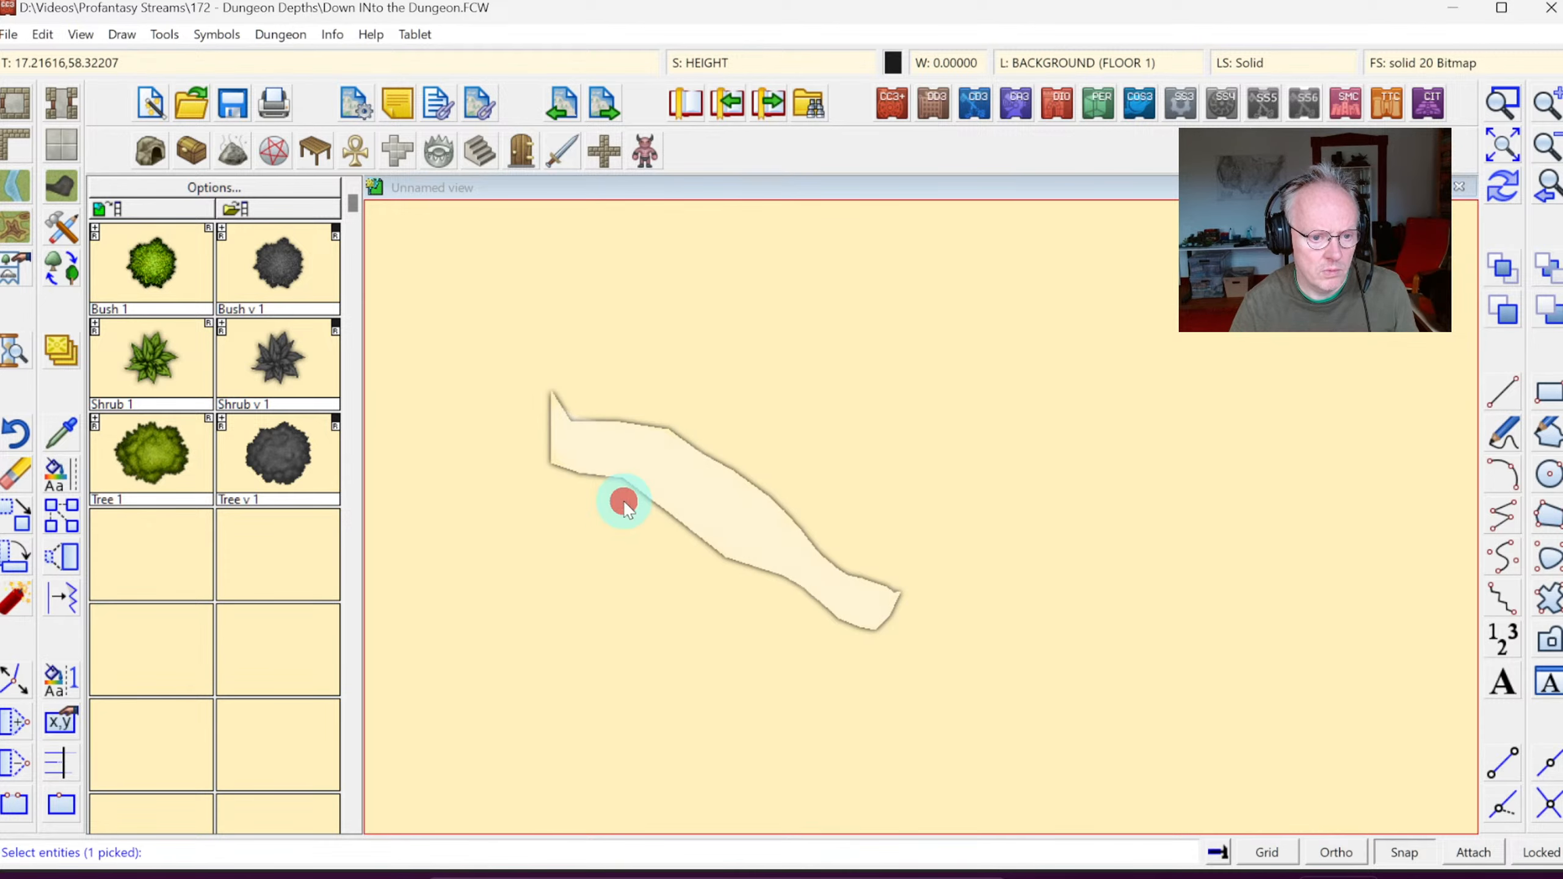
right_click(617, 506)
left_click(1507, 185)
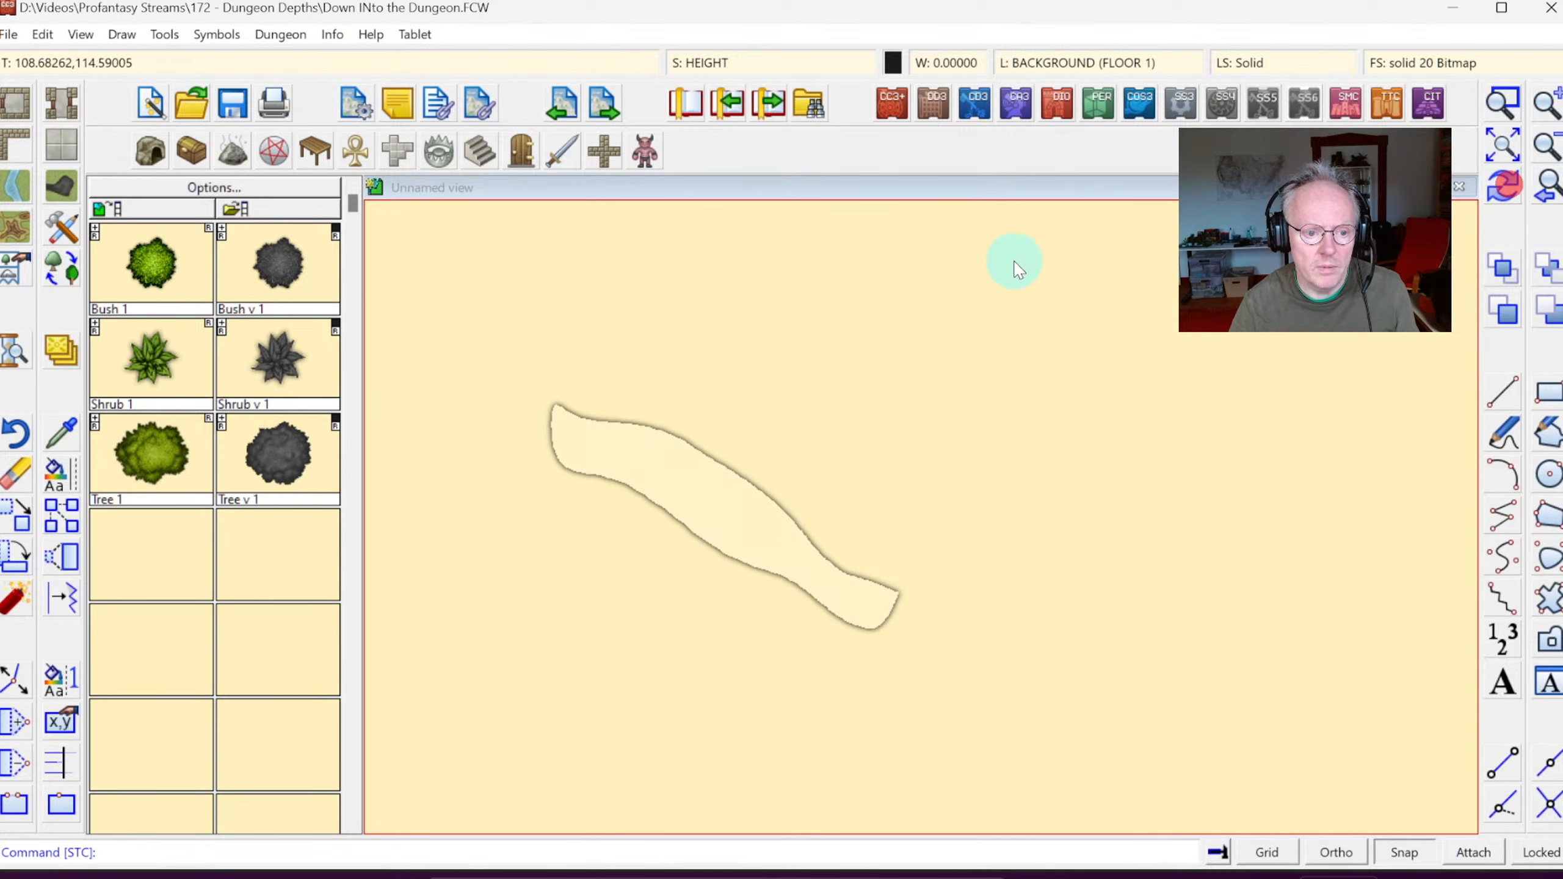
Step: Advance the active sheet to HEIGHT +1, select HEIGHT +1 in the sheet settings and redraw the map
right_click(62, 351)
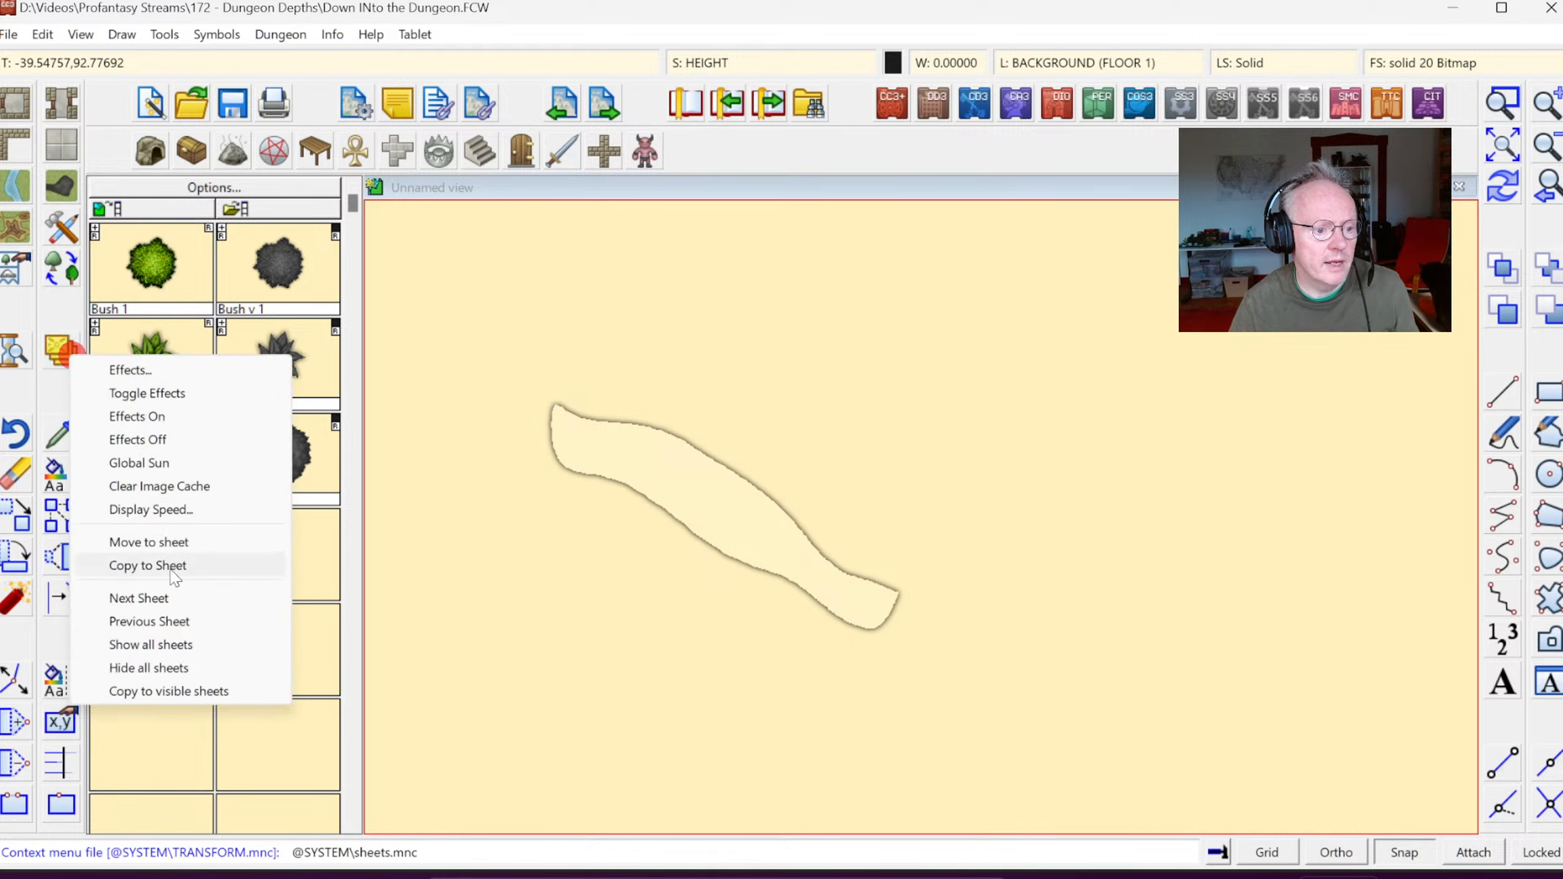
left_click(155, 595)
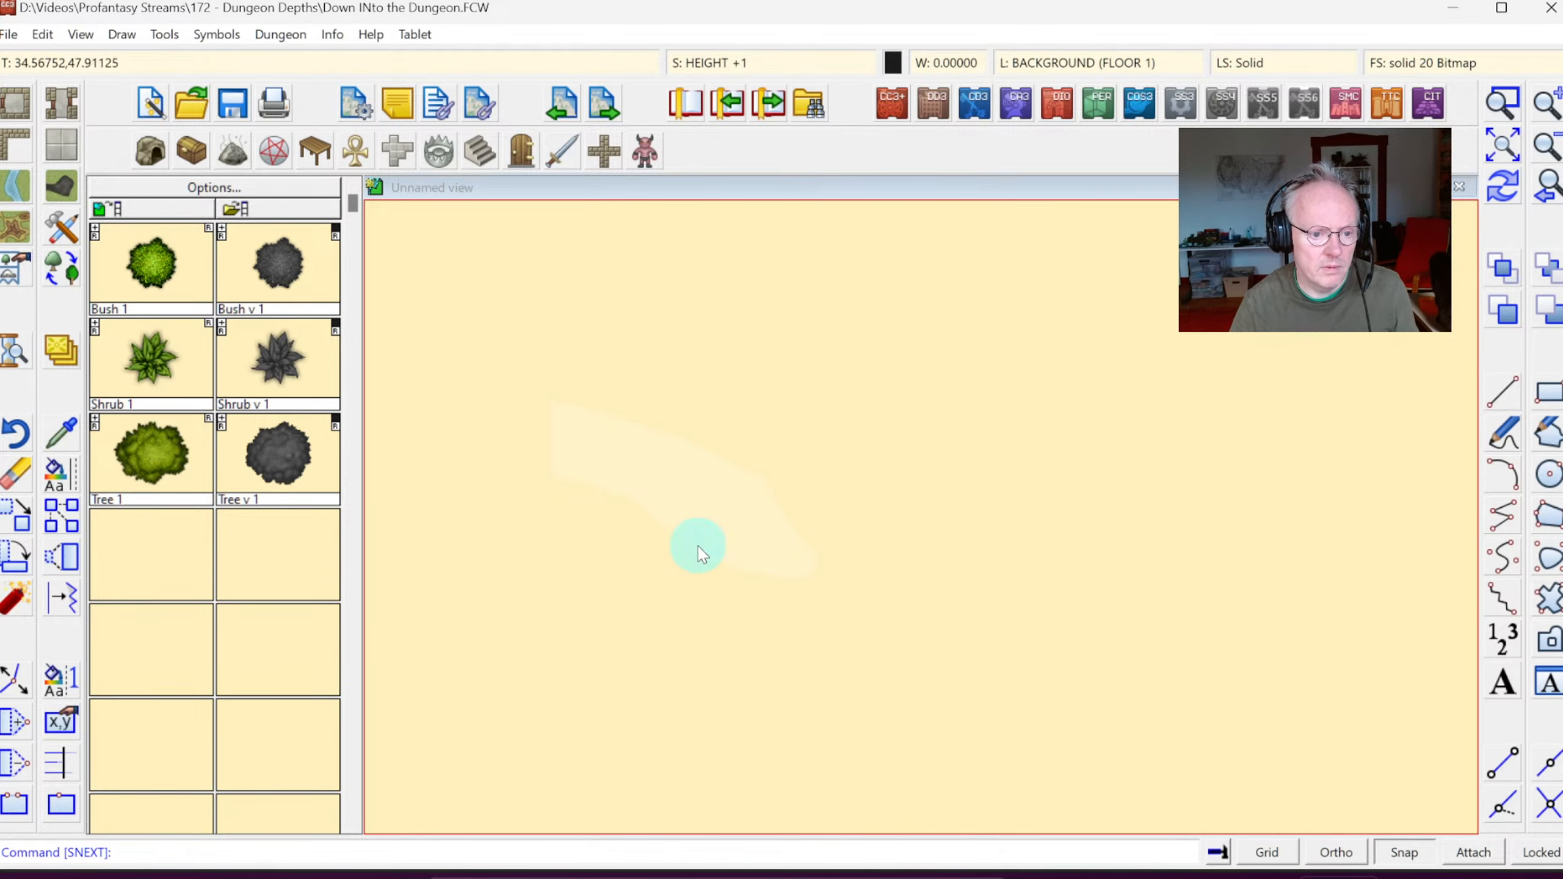
left_click(1512, 193)
left_click(718, 56)
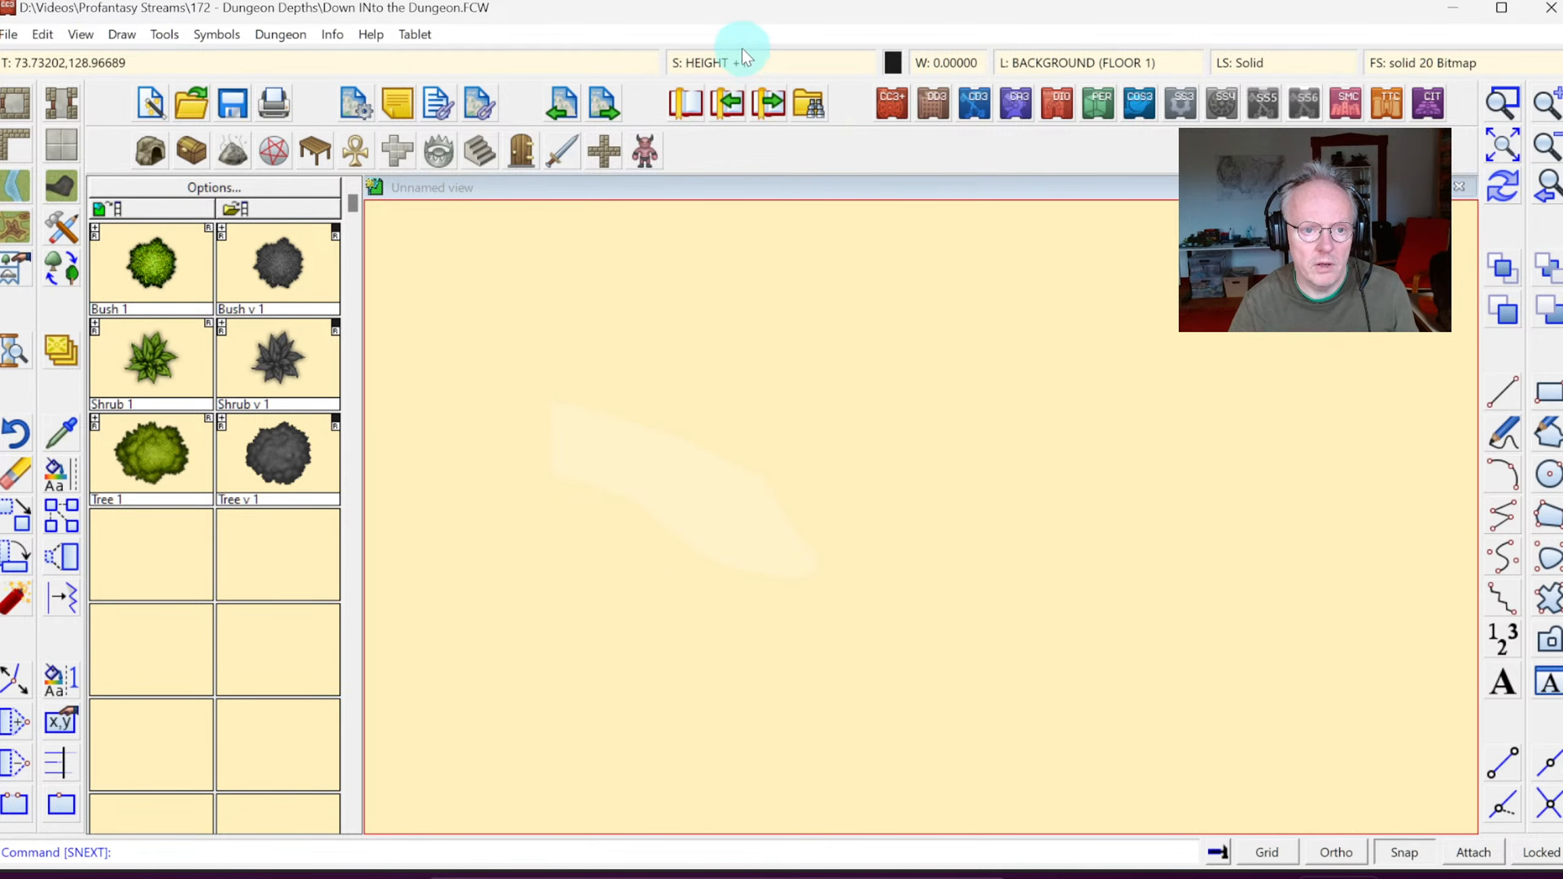
left_click(680, 408)
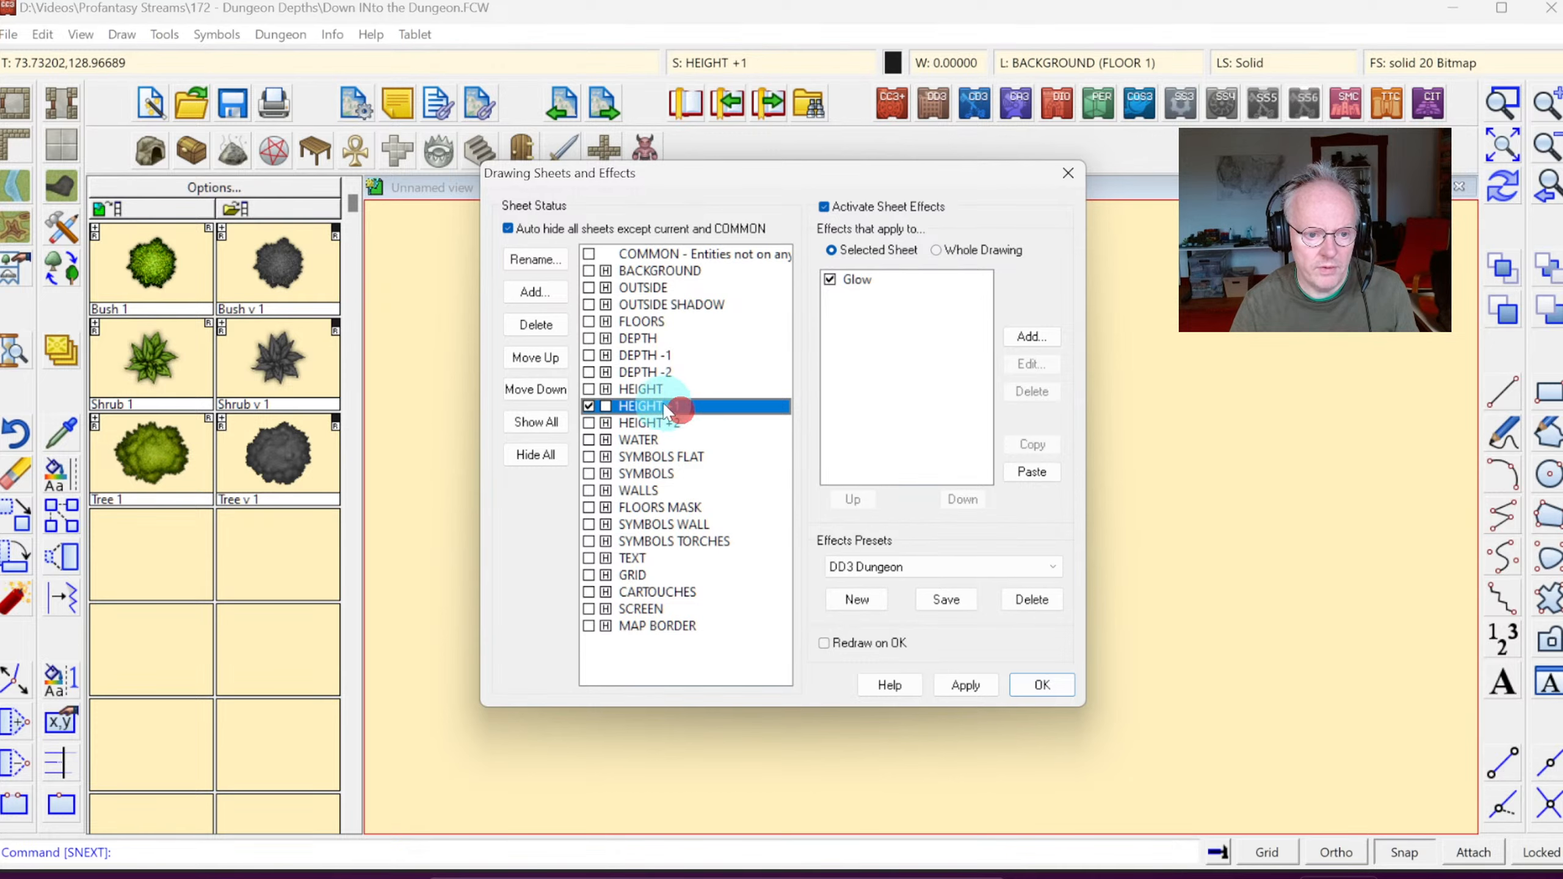
left_click(636, 389)
left_click(635, 407)
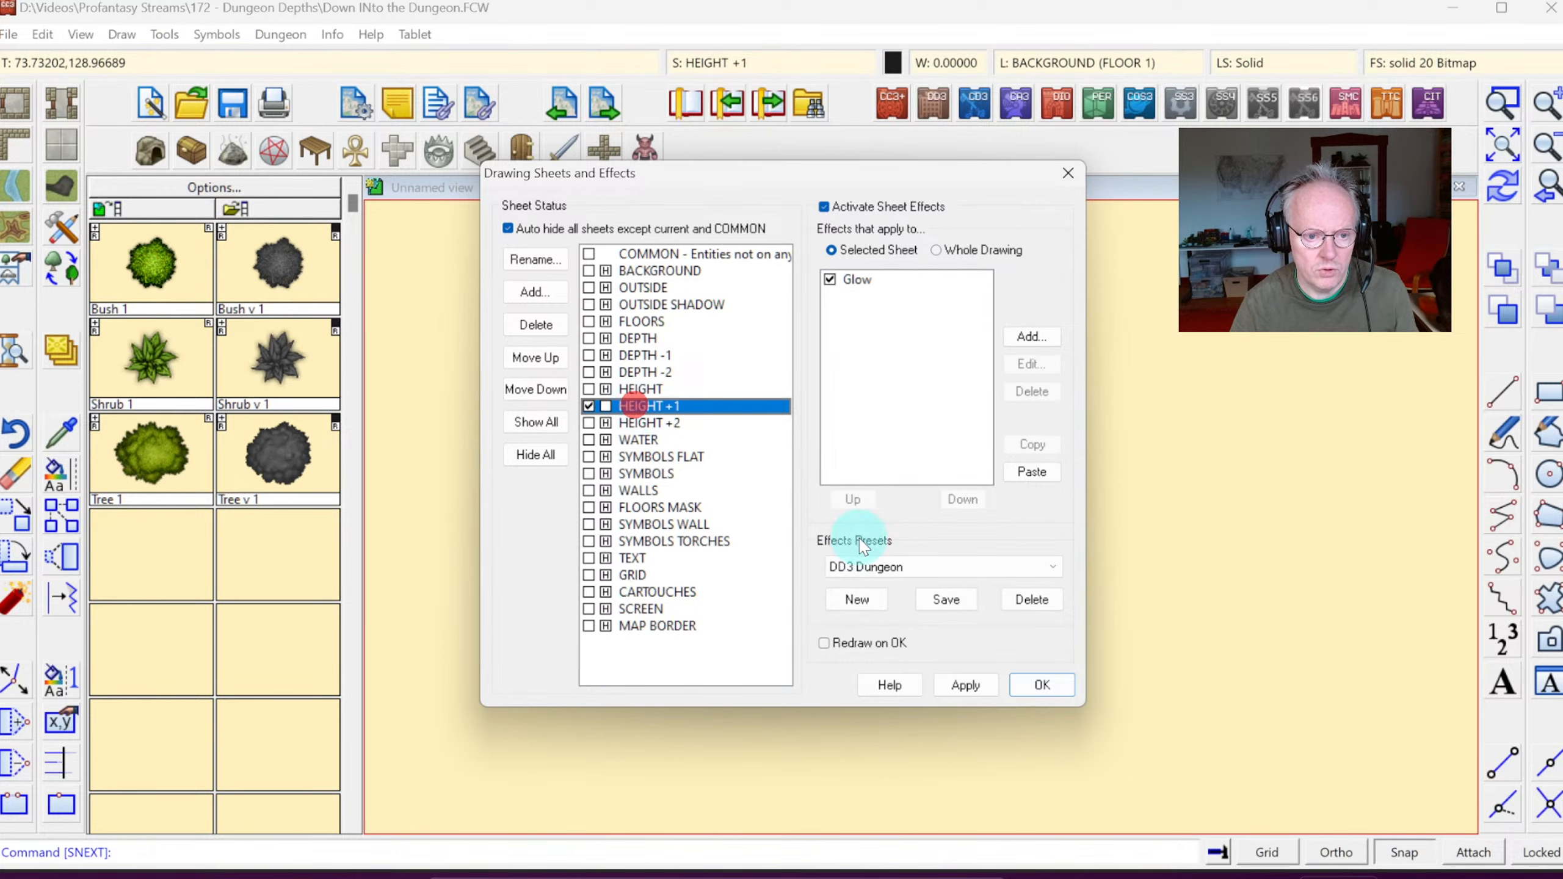
left_click(1043, 686)
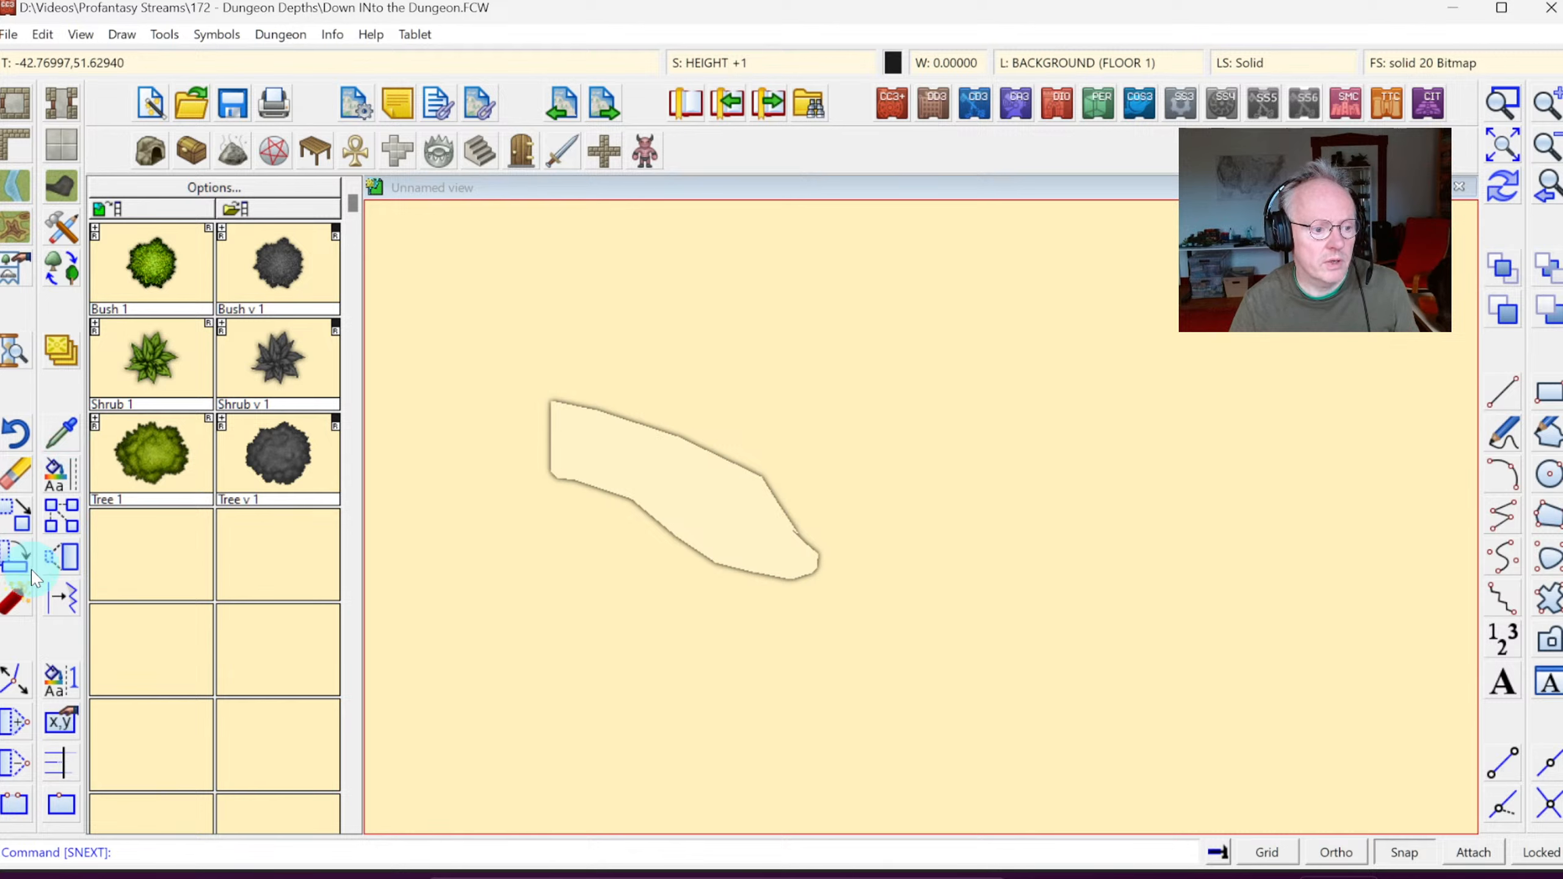
Step: Convert the tunnel polygon on the HEIGHT +1 sheet from straight to smooth edges
right_click(14, 596)
left_click(109, 806)
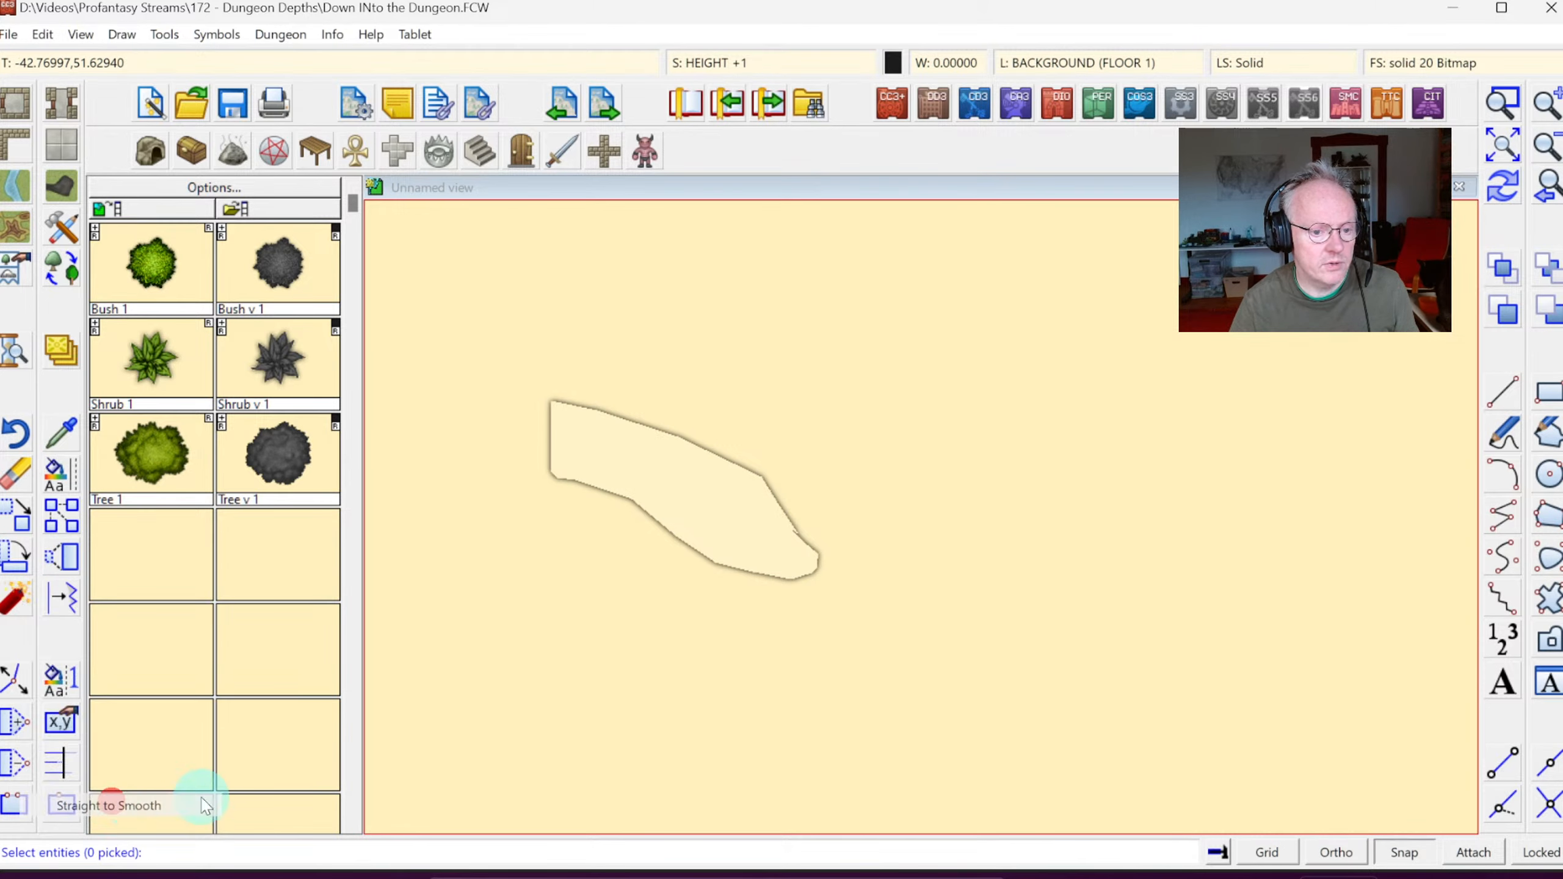
left_click(695, 493)
right_click(708, 496)
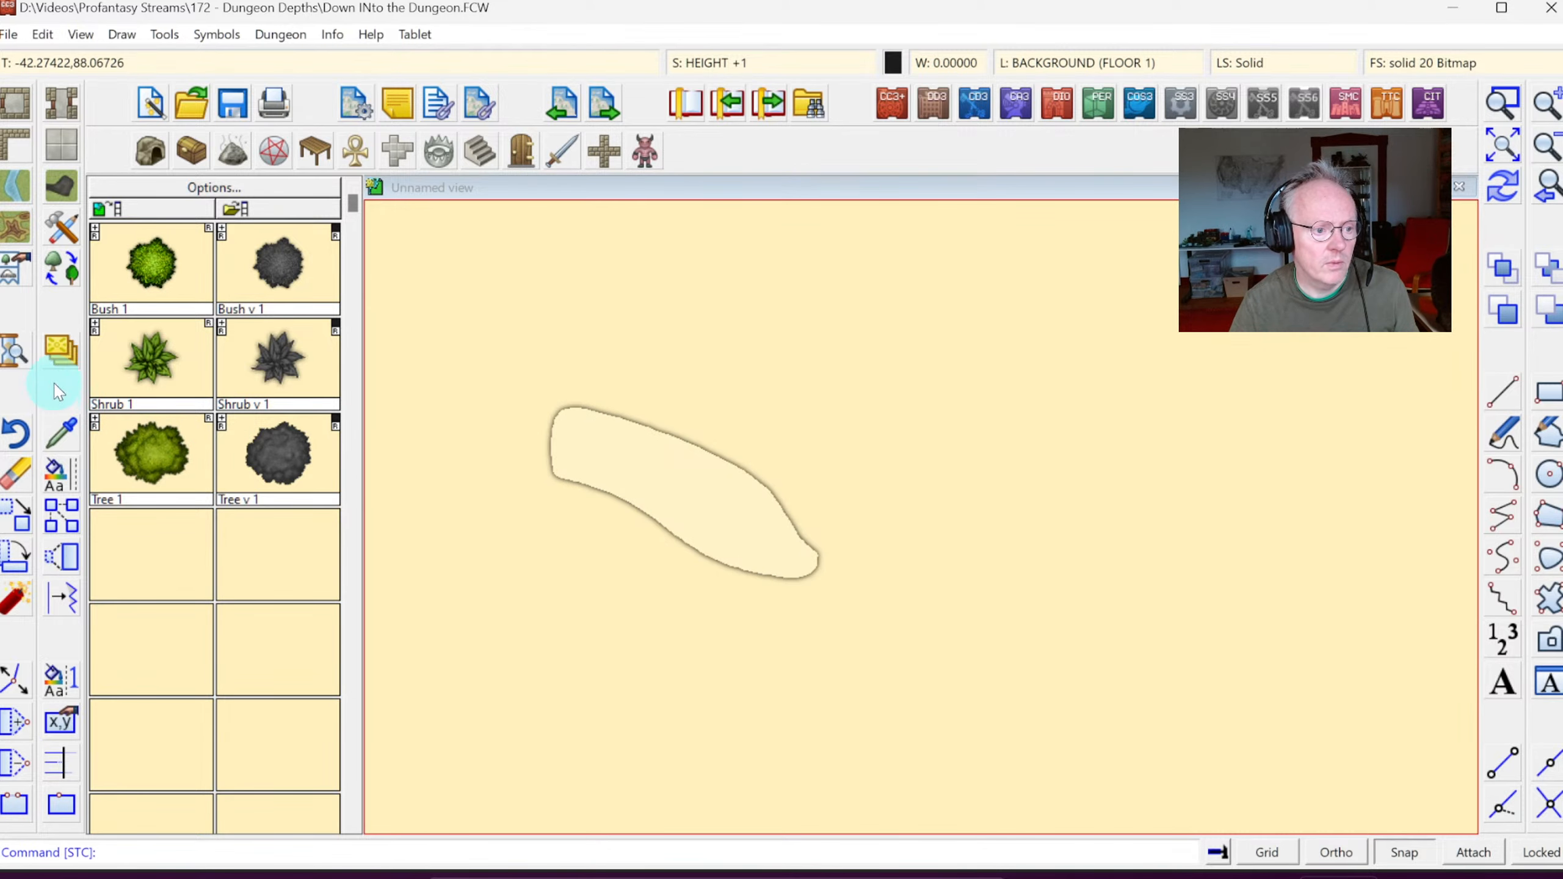
Step: Advance the active sheet to HEIGHT +2 and redraw its polygon with the sheet effects on
right_click(60, 352)
left_click(143, 608)
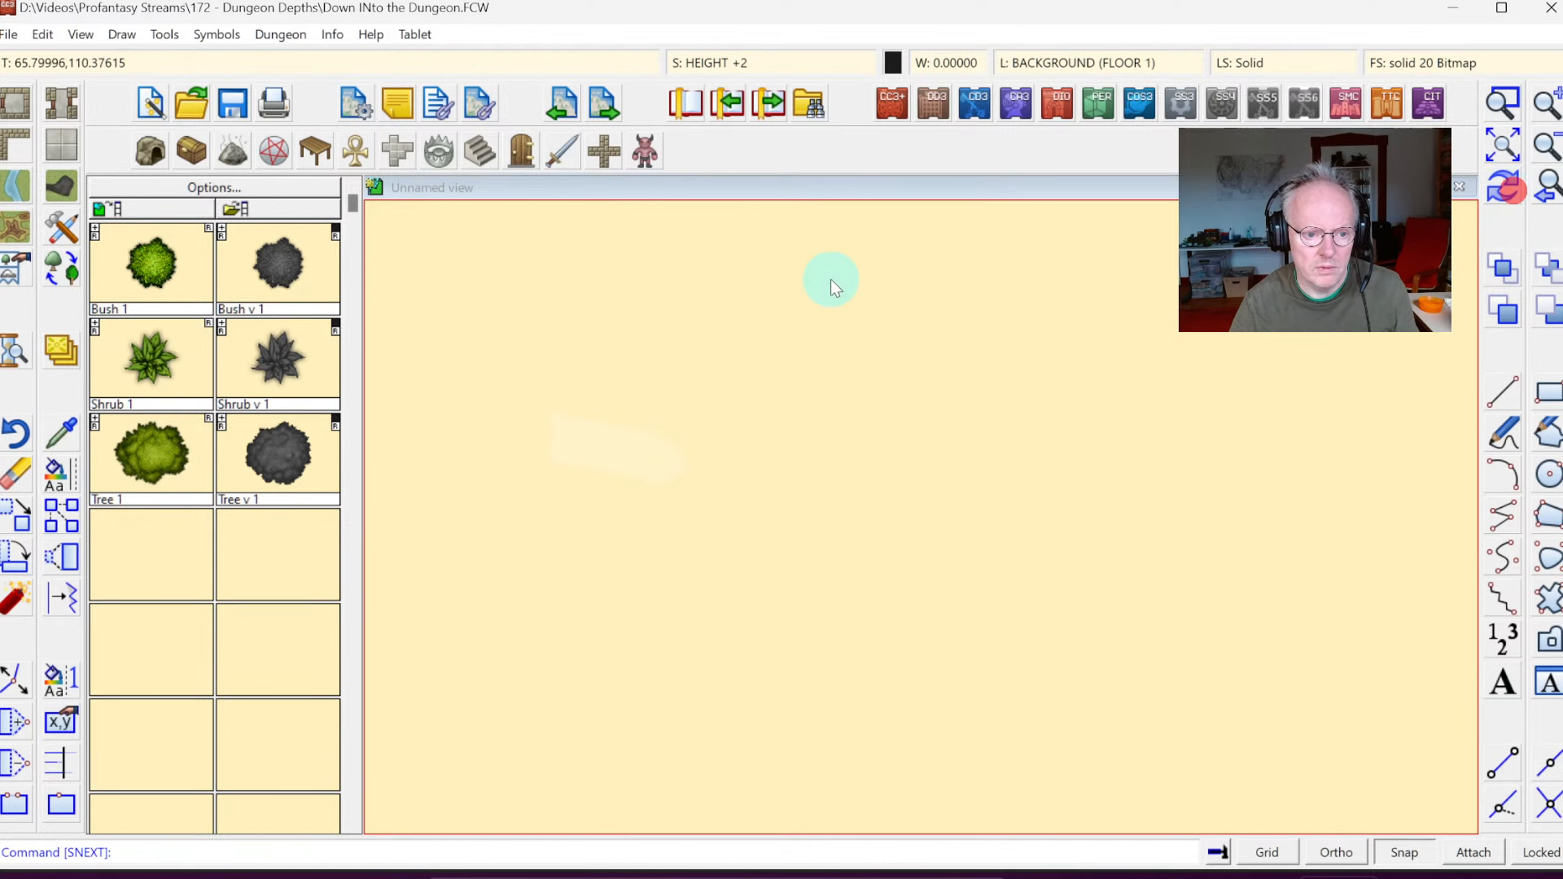
left_click(723, 59)
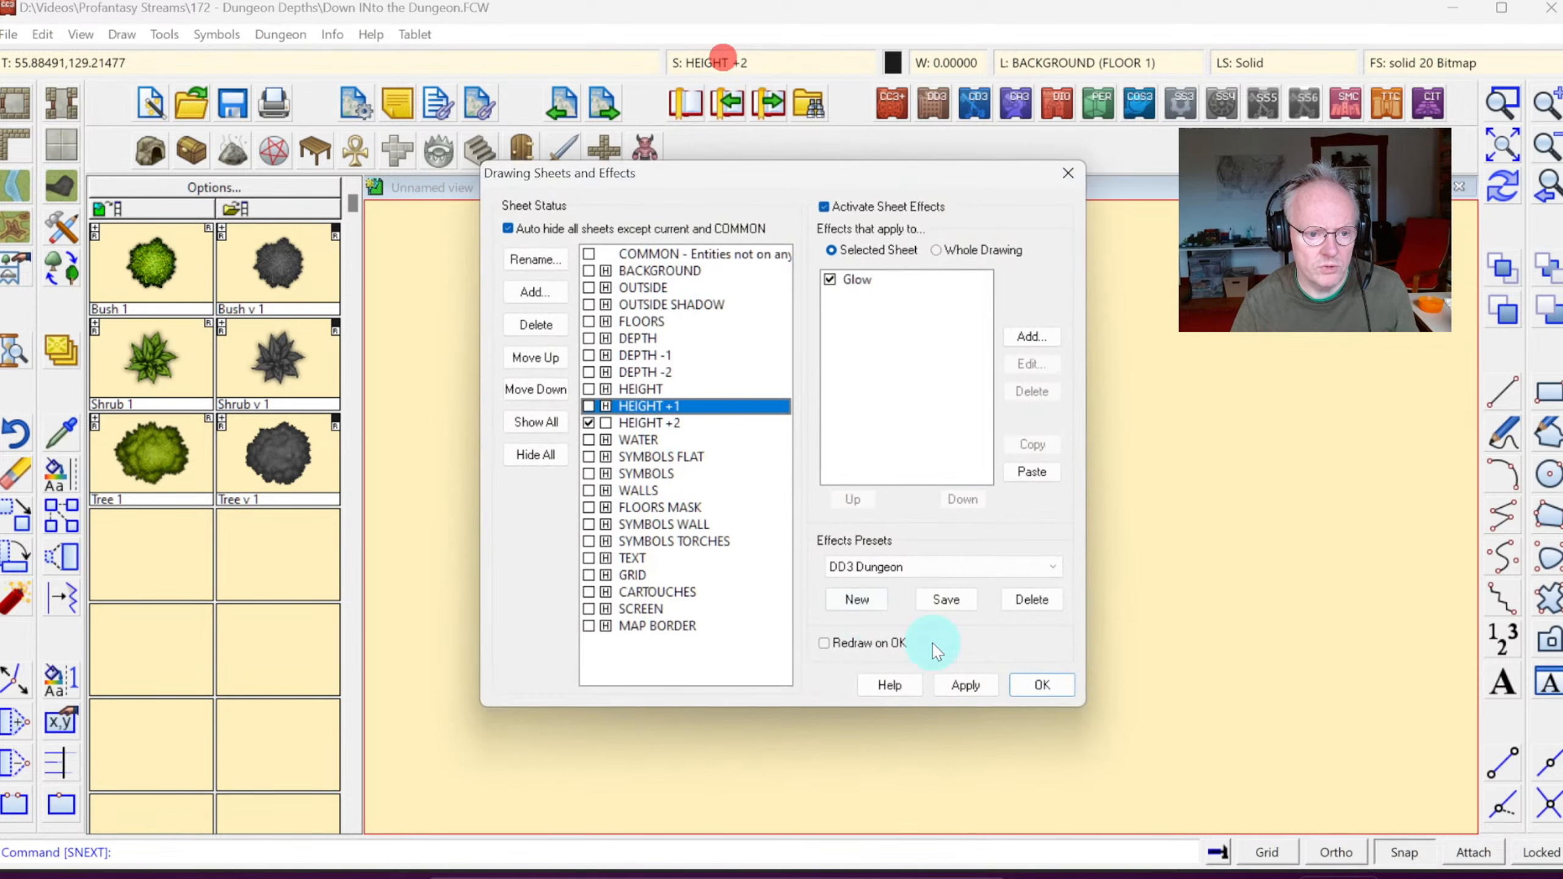
left_click(1035, 683)
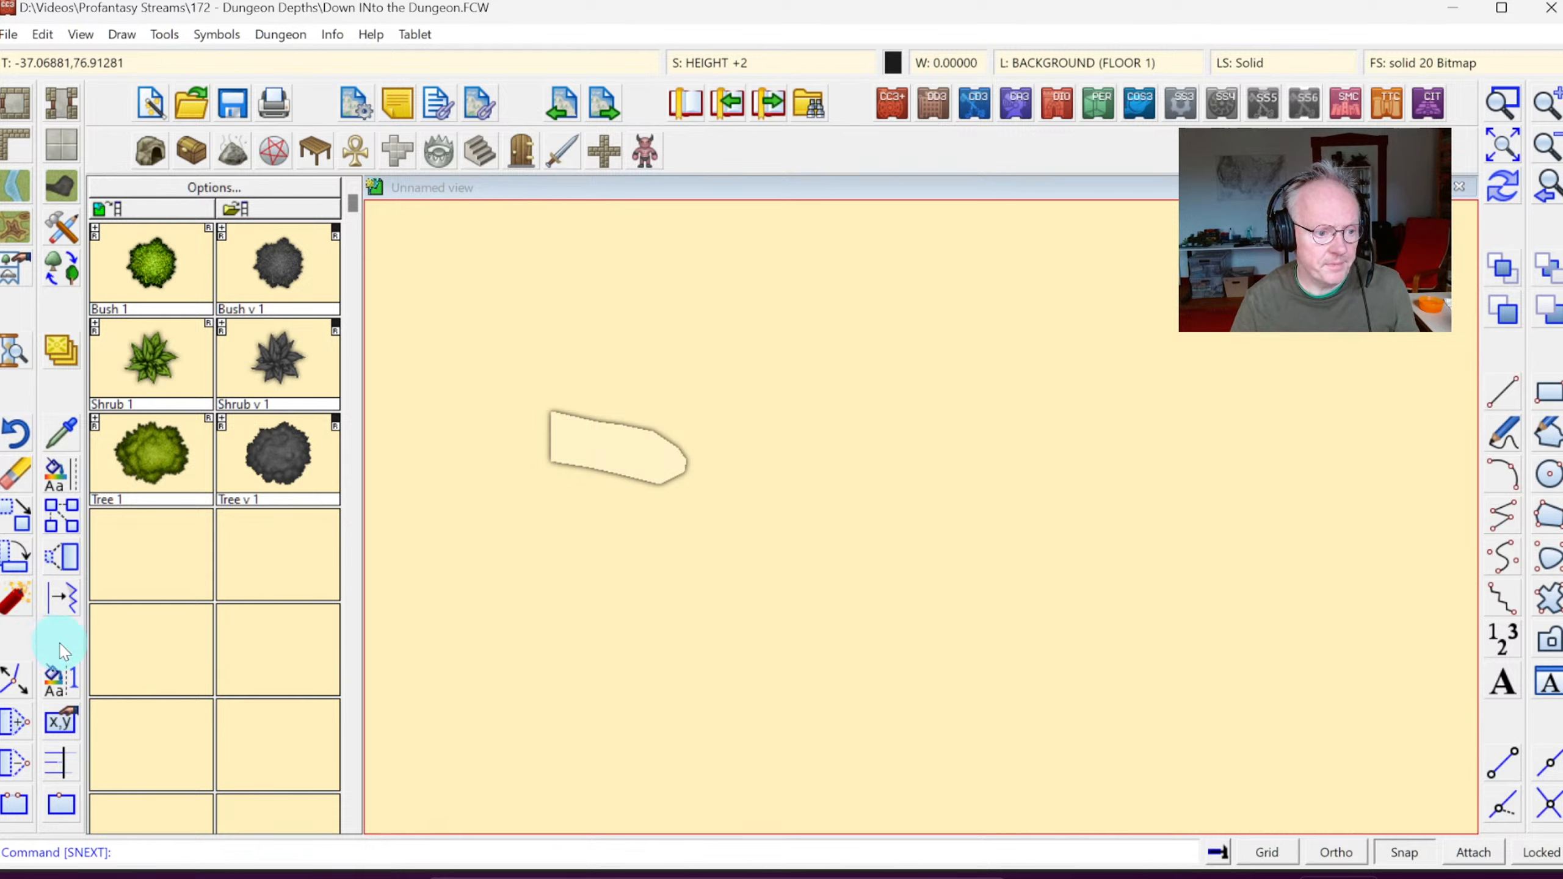
Step: Convert the short tunnel polygon on the HEIGHT +2 sheet from straight to smooth edges
right_click(22, 617)
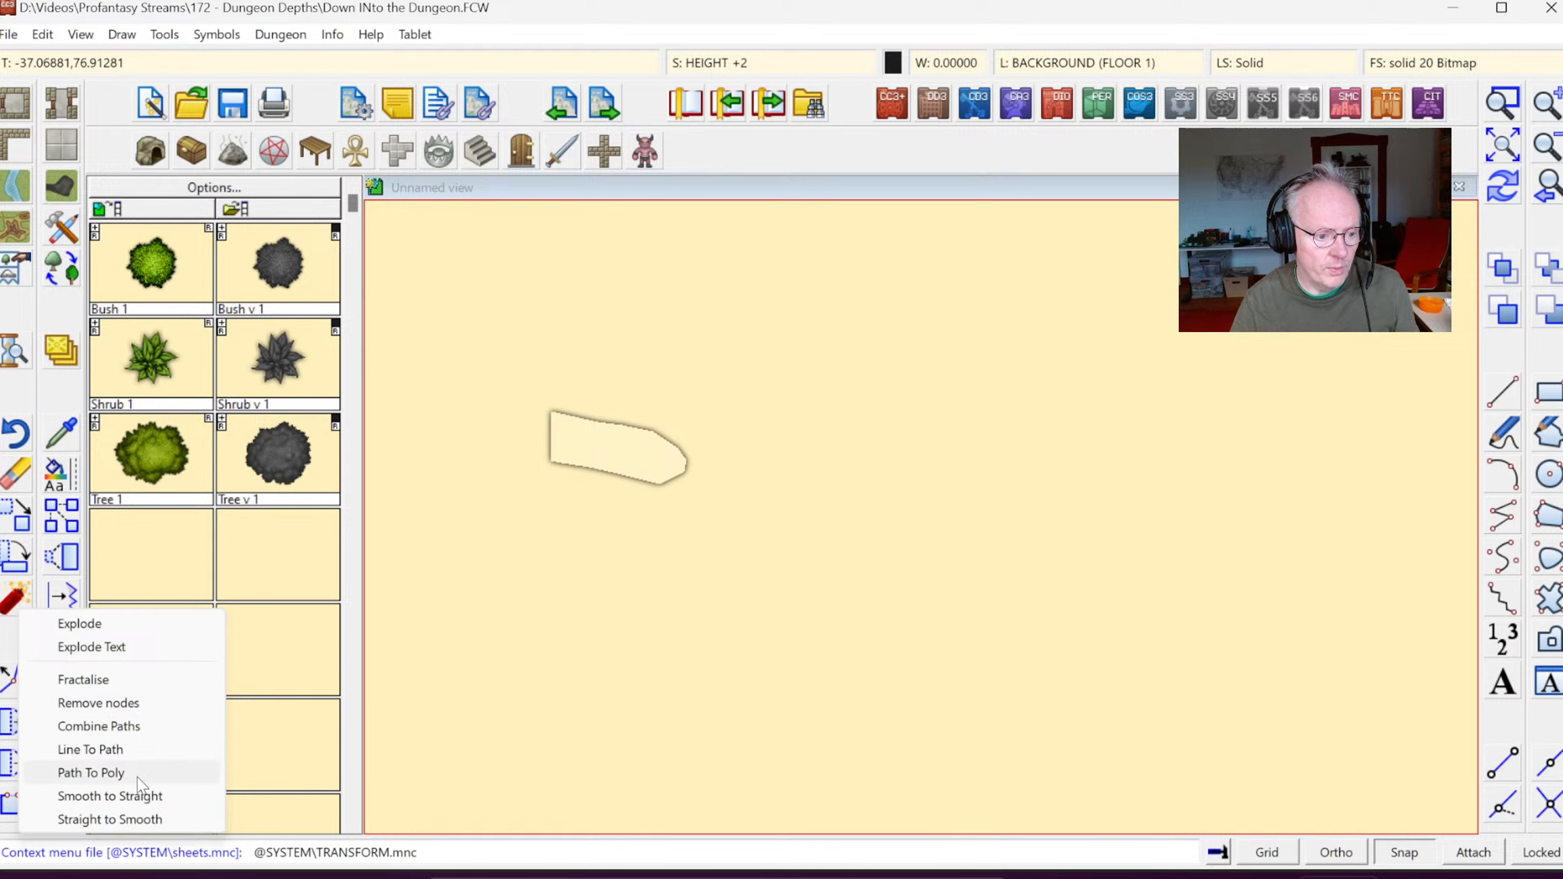
left_click(124, 819)
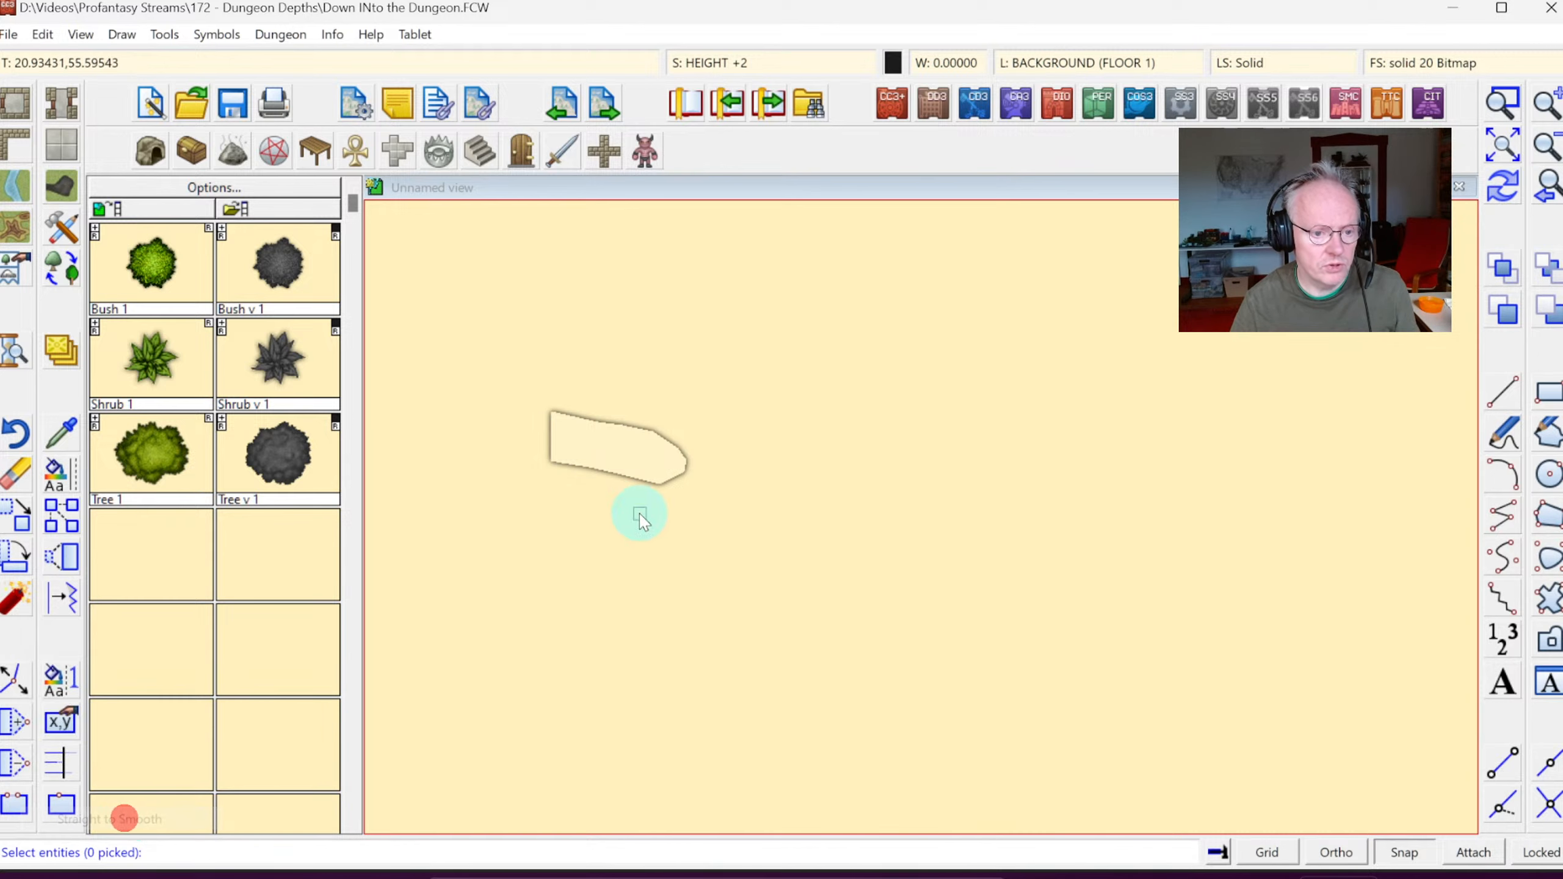
right_click(754, 414)
left_click(828, 430)
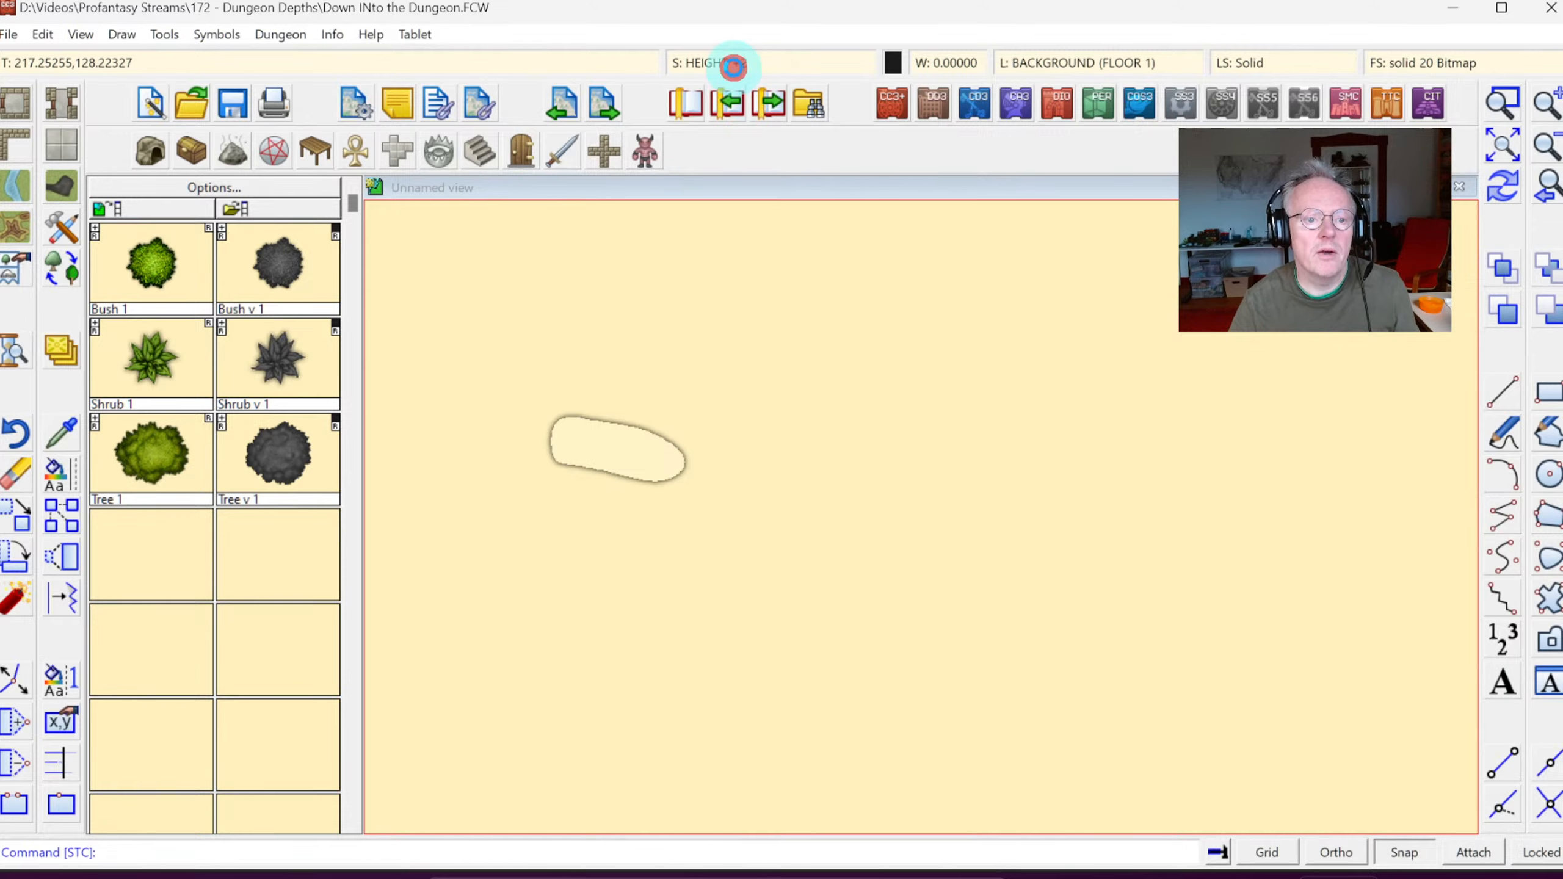
Step: Turn off automatic hiding of non-current sheets and show all sheets of the map
left_click(730, 101)
left_click(552, 453)
left_click(531, 423)
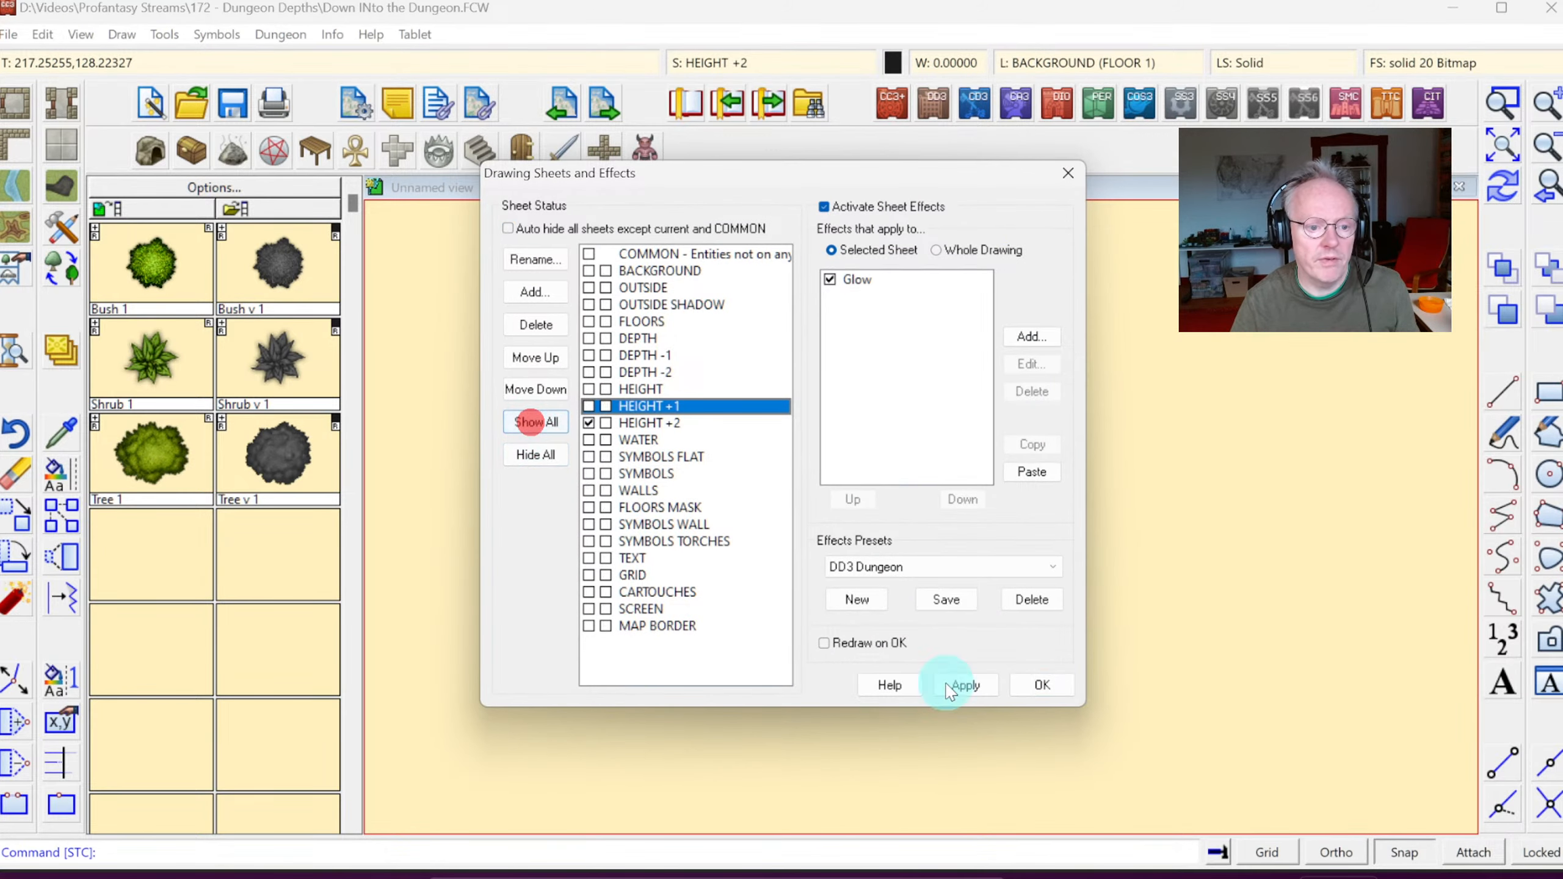
left_click(1043, 685)
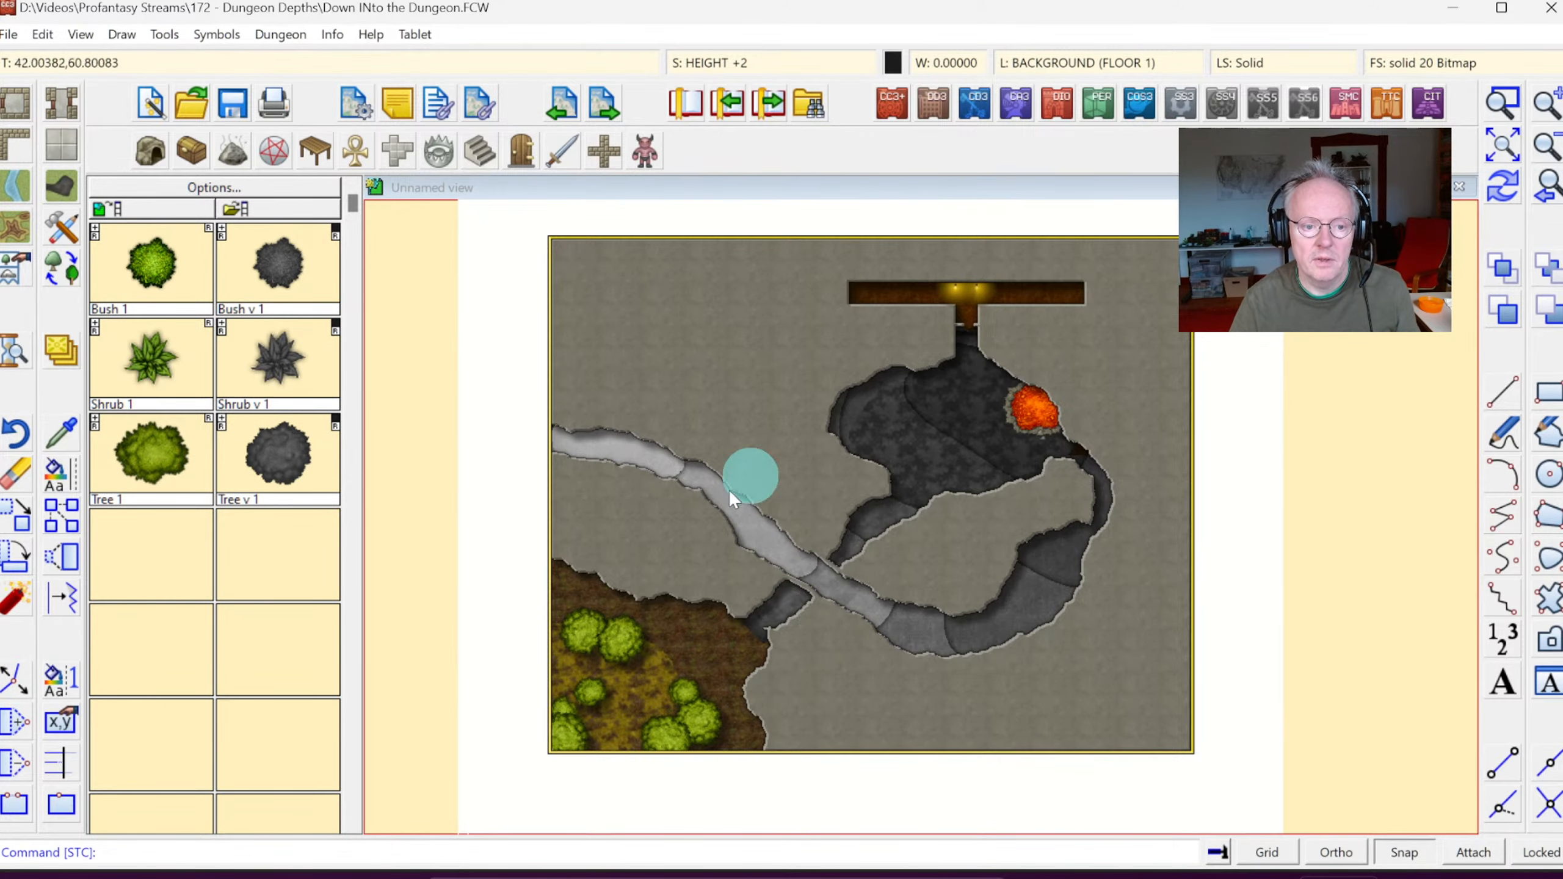
Step: Set the view window's background color to white
left_click(80, 34)
left_click(148, 235)
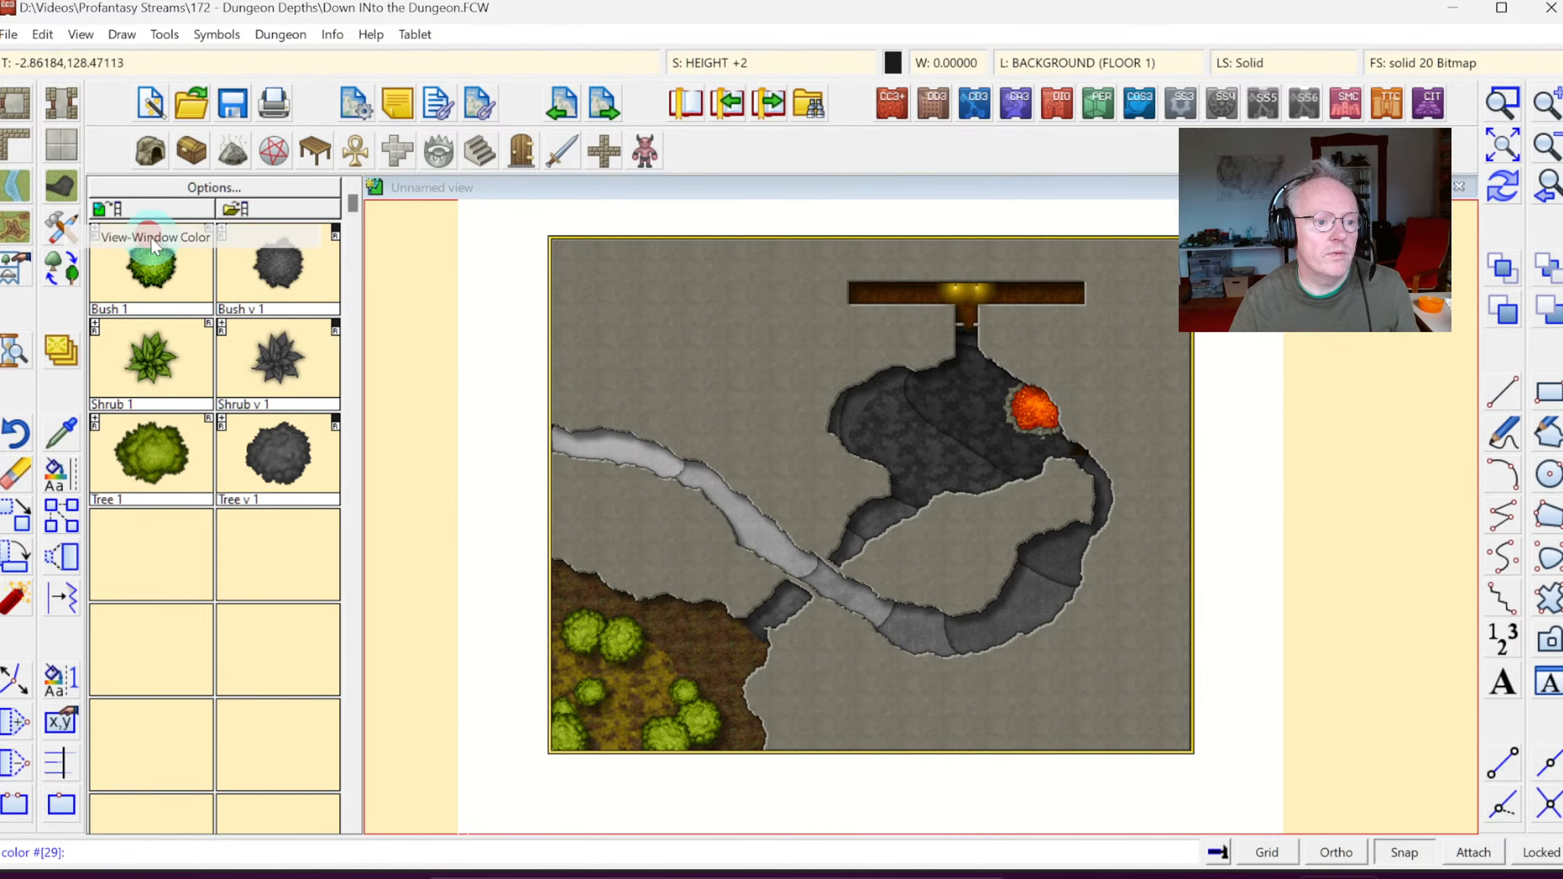
left_click(678, 433)
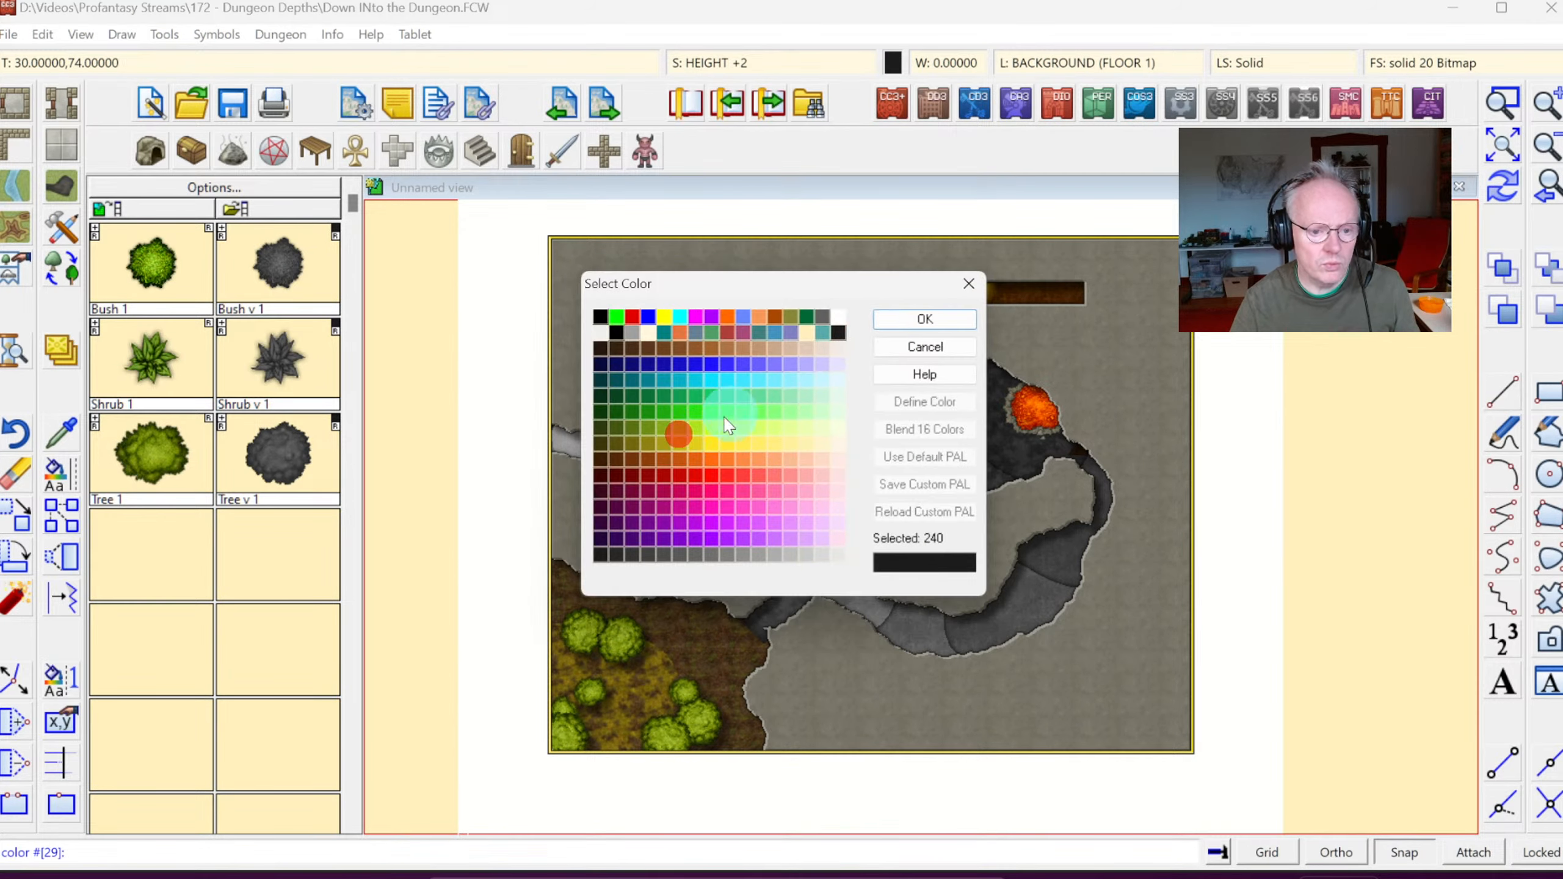
left_click(837, 317)
left_click(927, 318)
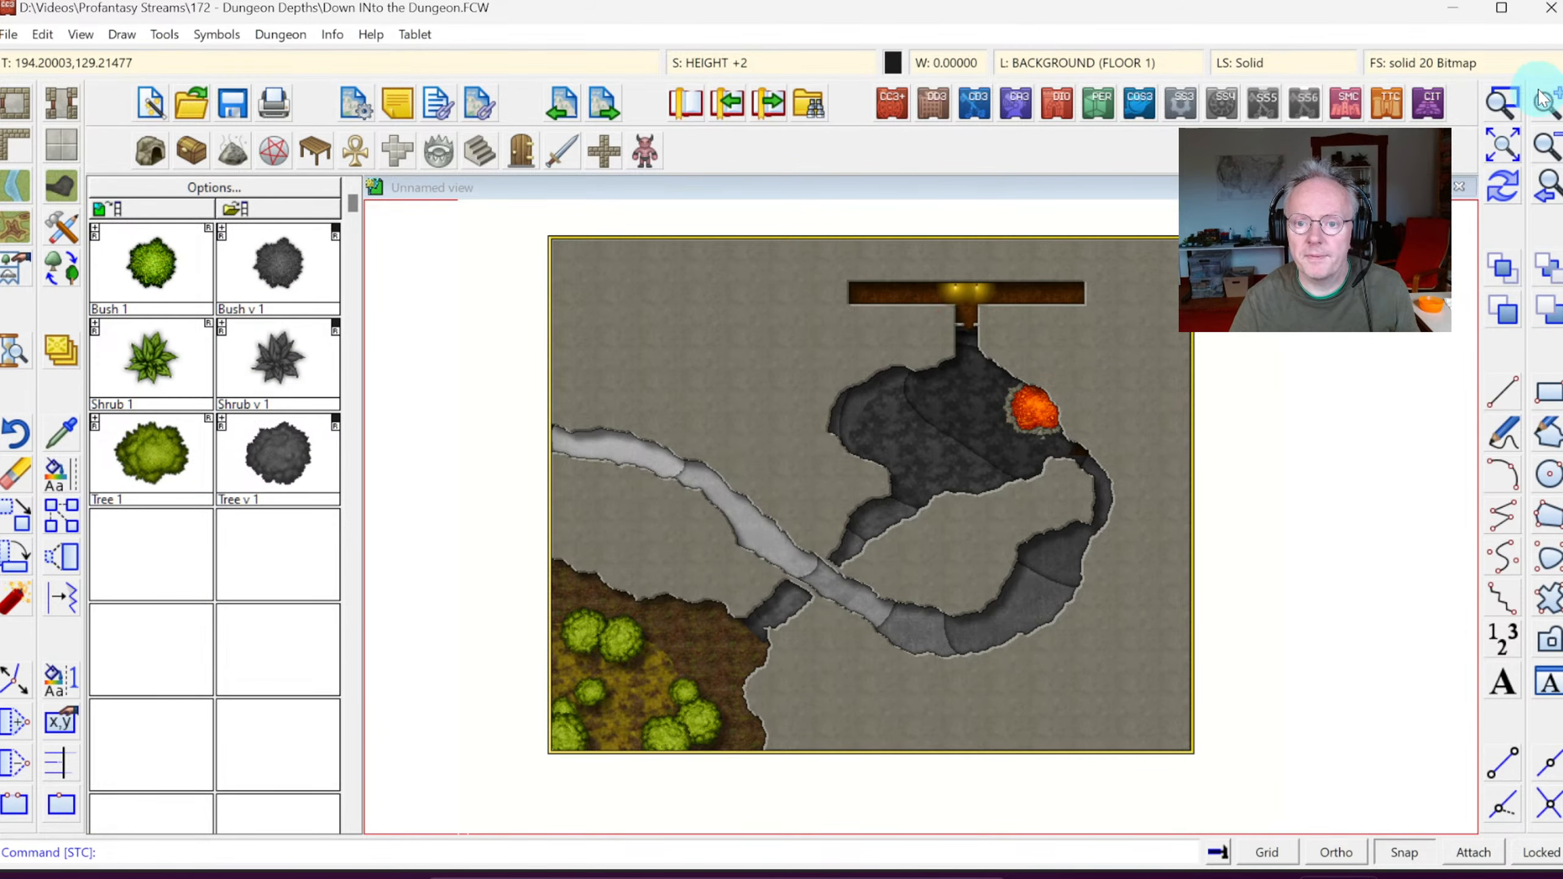
Step: Review the whole map and the order of the FLOORS, DEPTH and HEIGHT sheets in the sheet settings
left_click(1502, 144)
left_click(1503, 101)
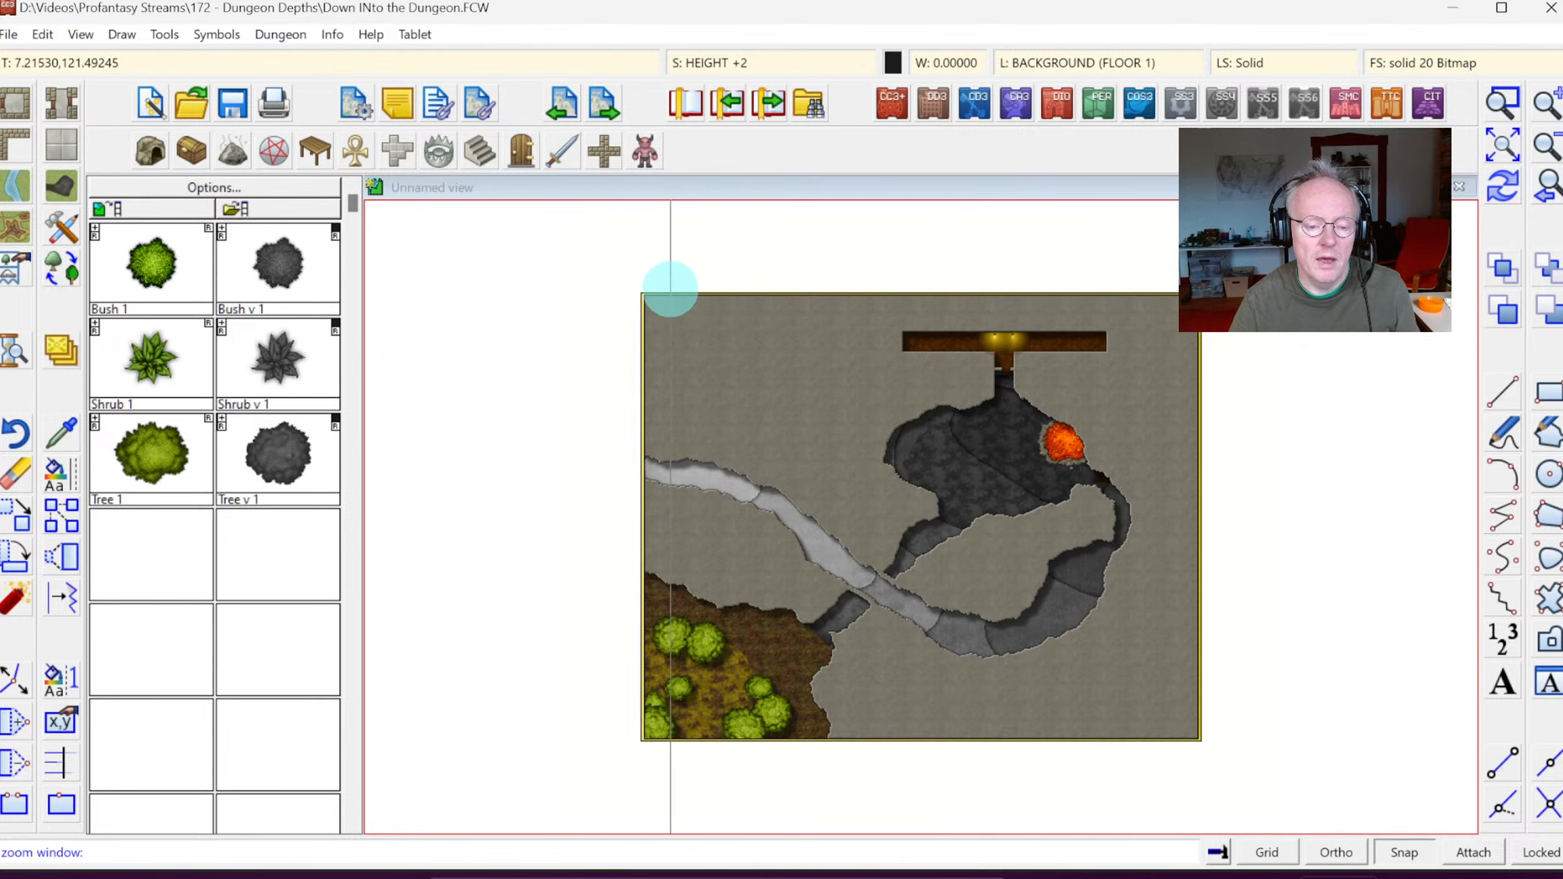
left_click(640, 287)
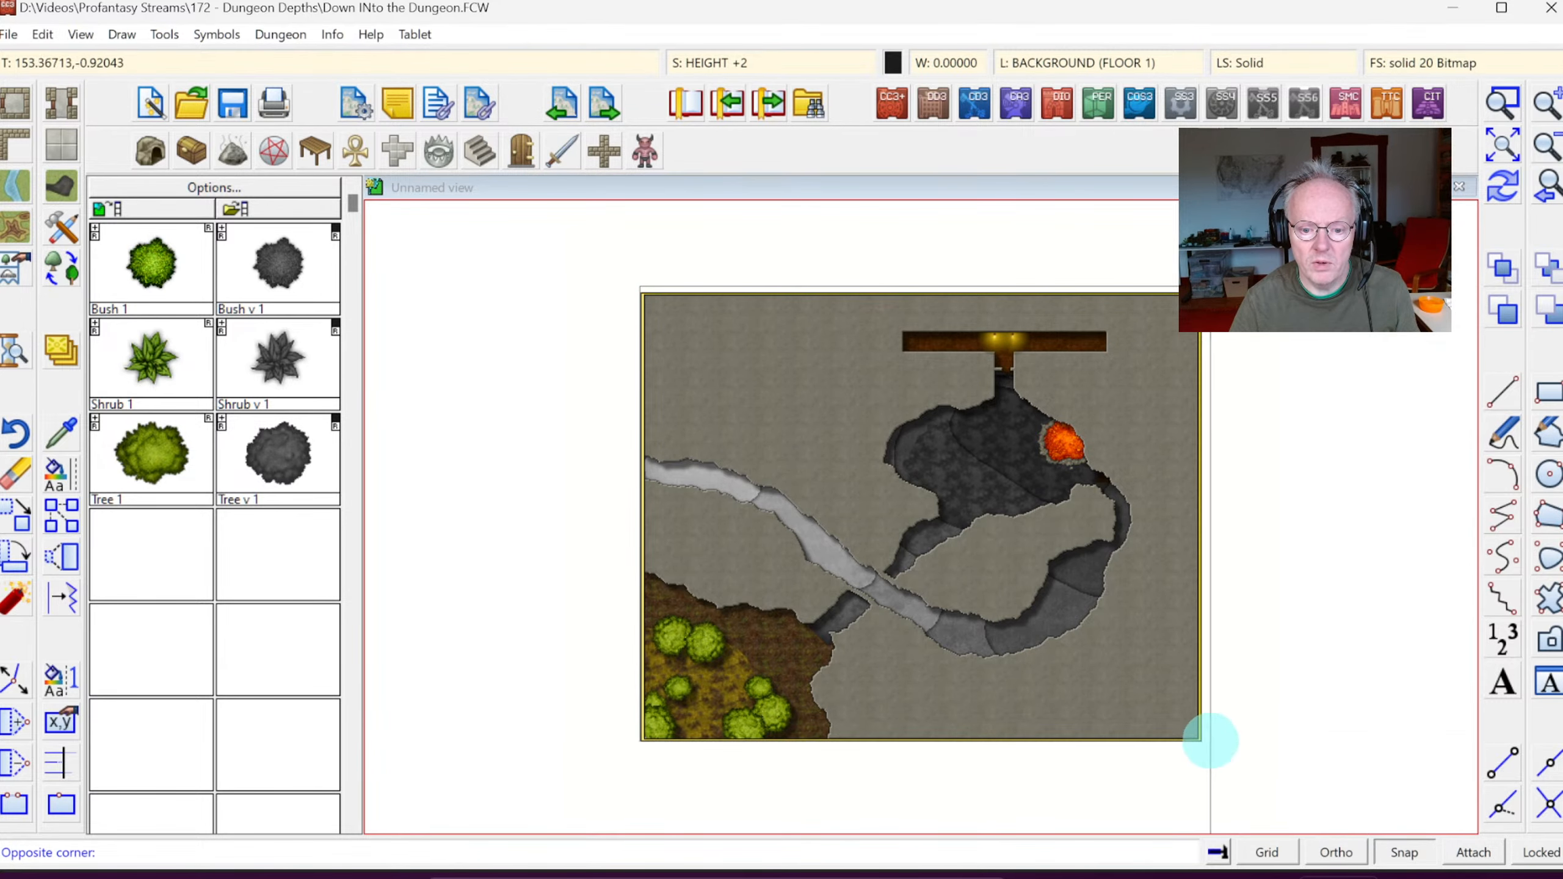
left_click(1208, 740)
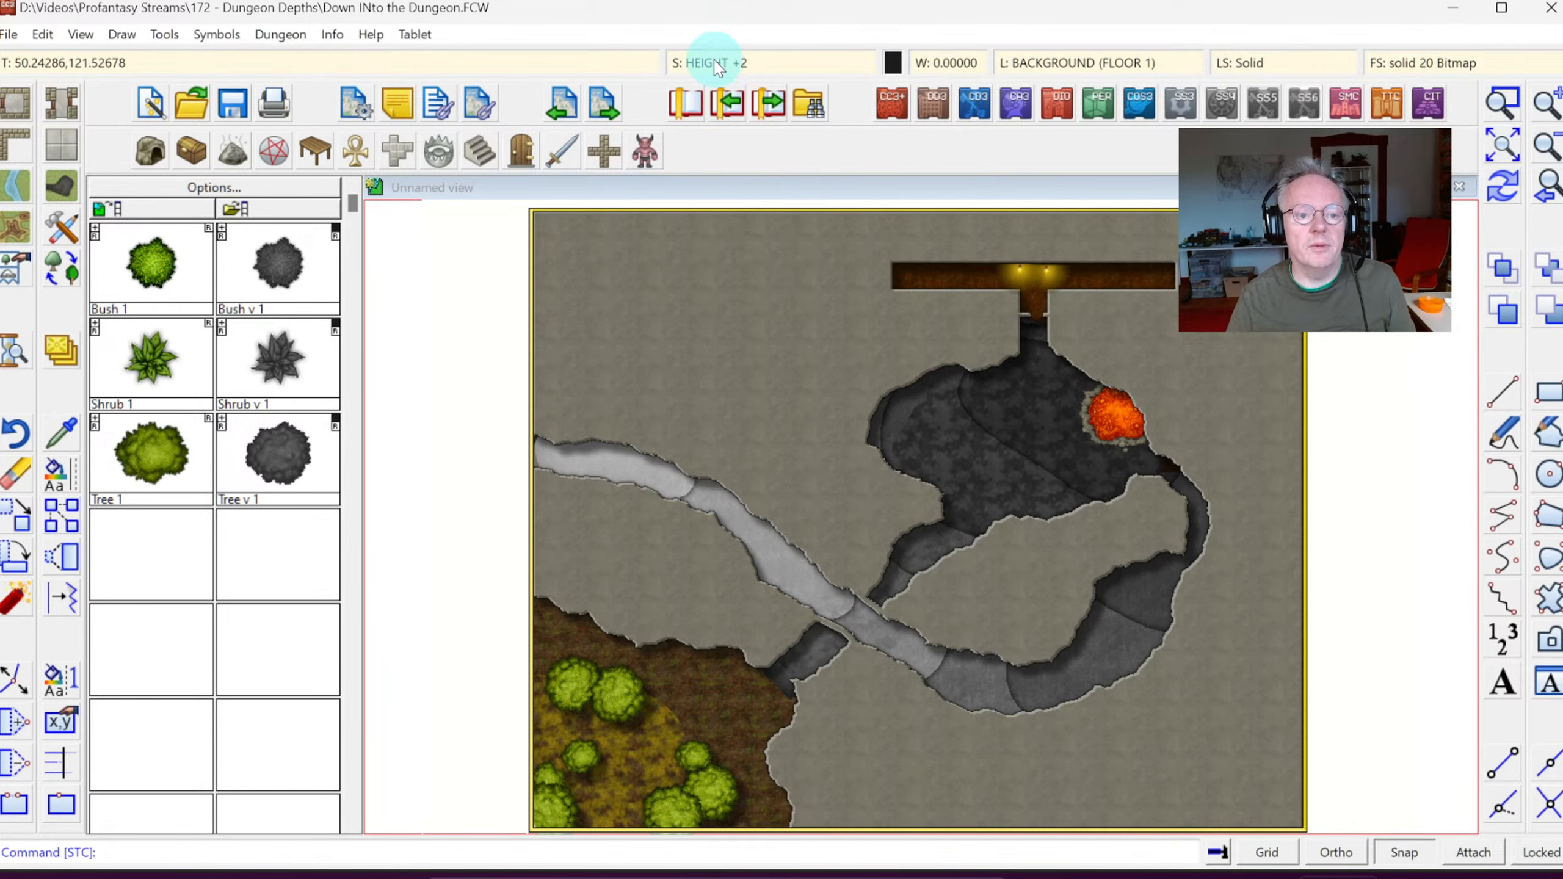
left_click(717, 67)
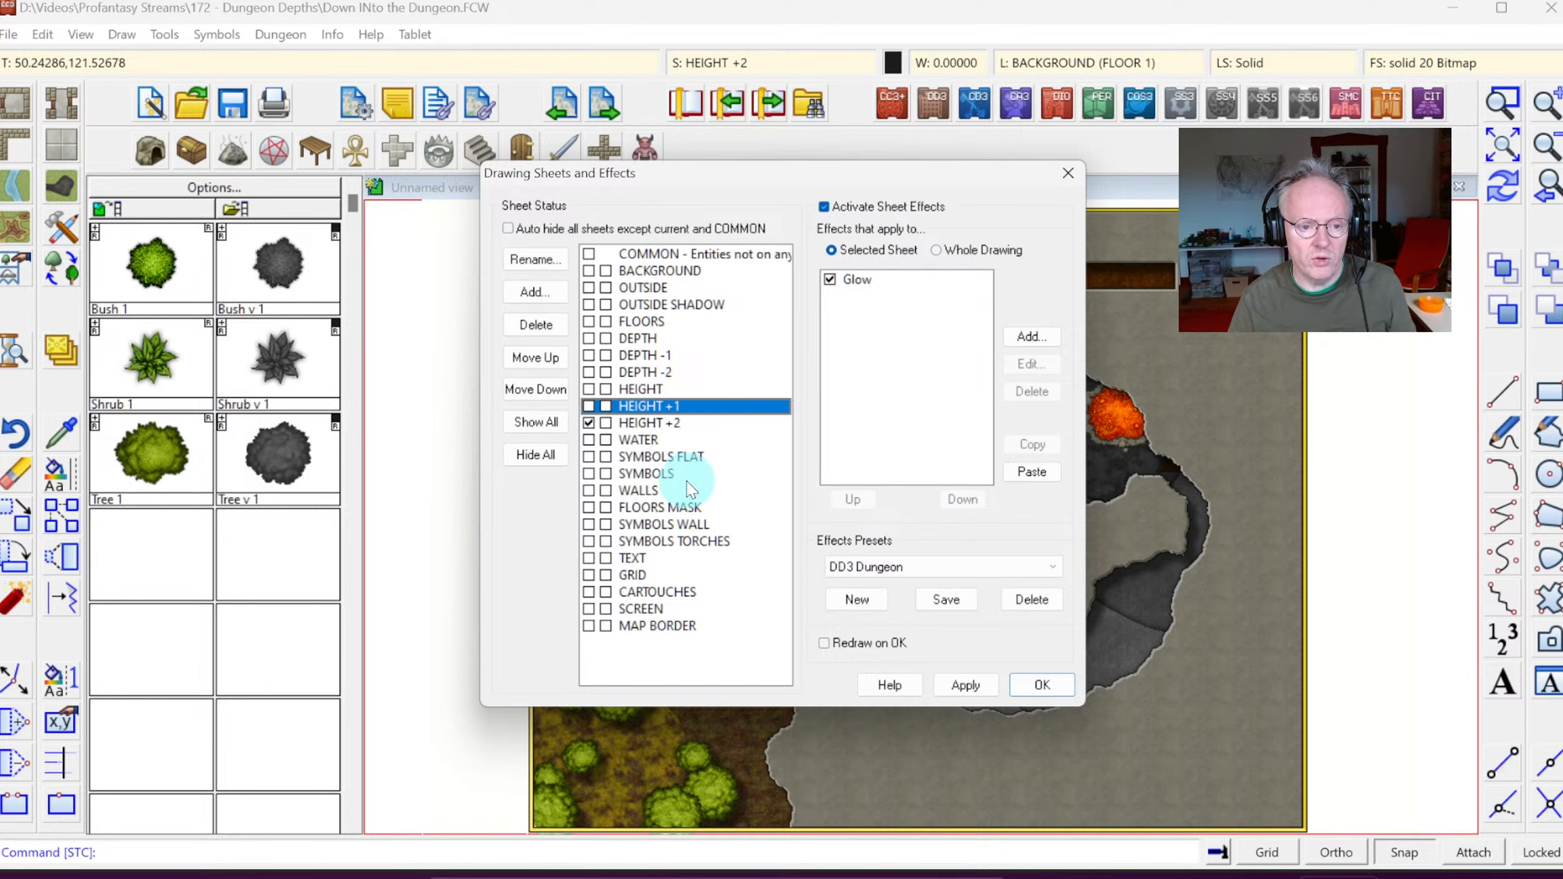
left_click(652, 388)
left_click(636, 337)
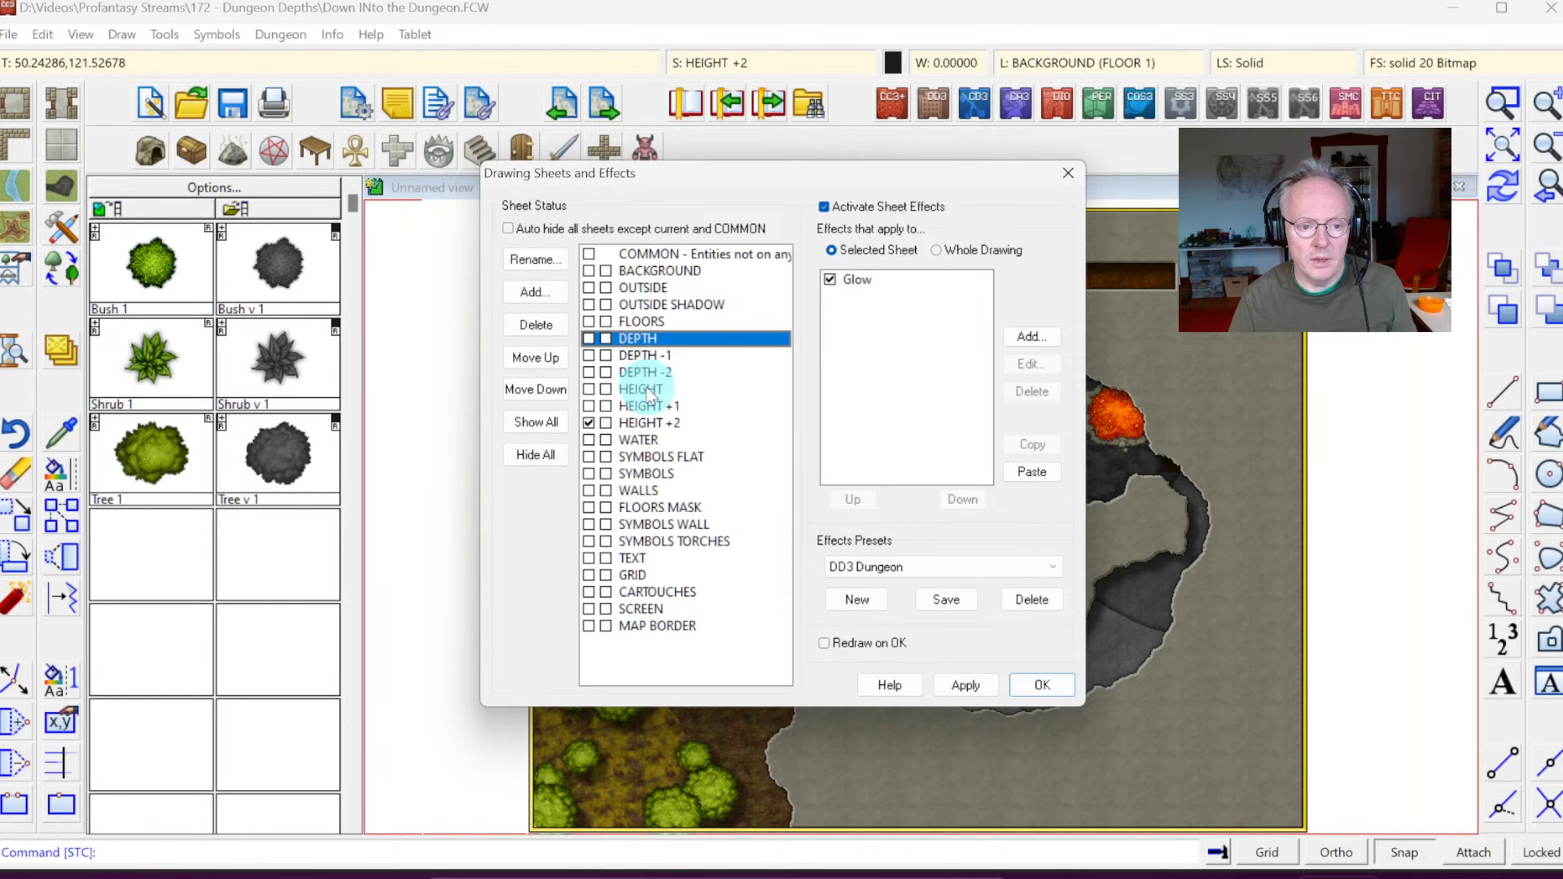
left_click(646, 389)
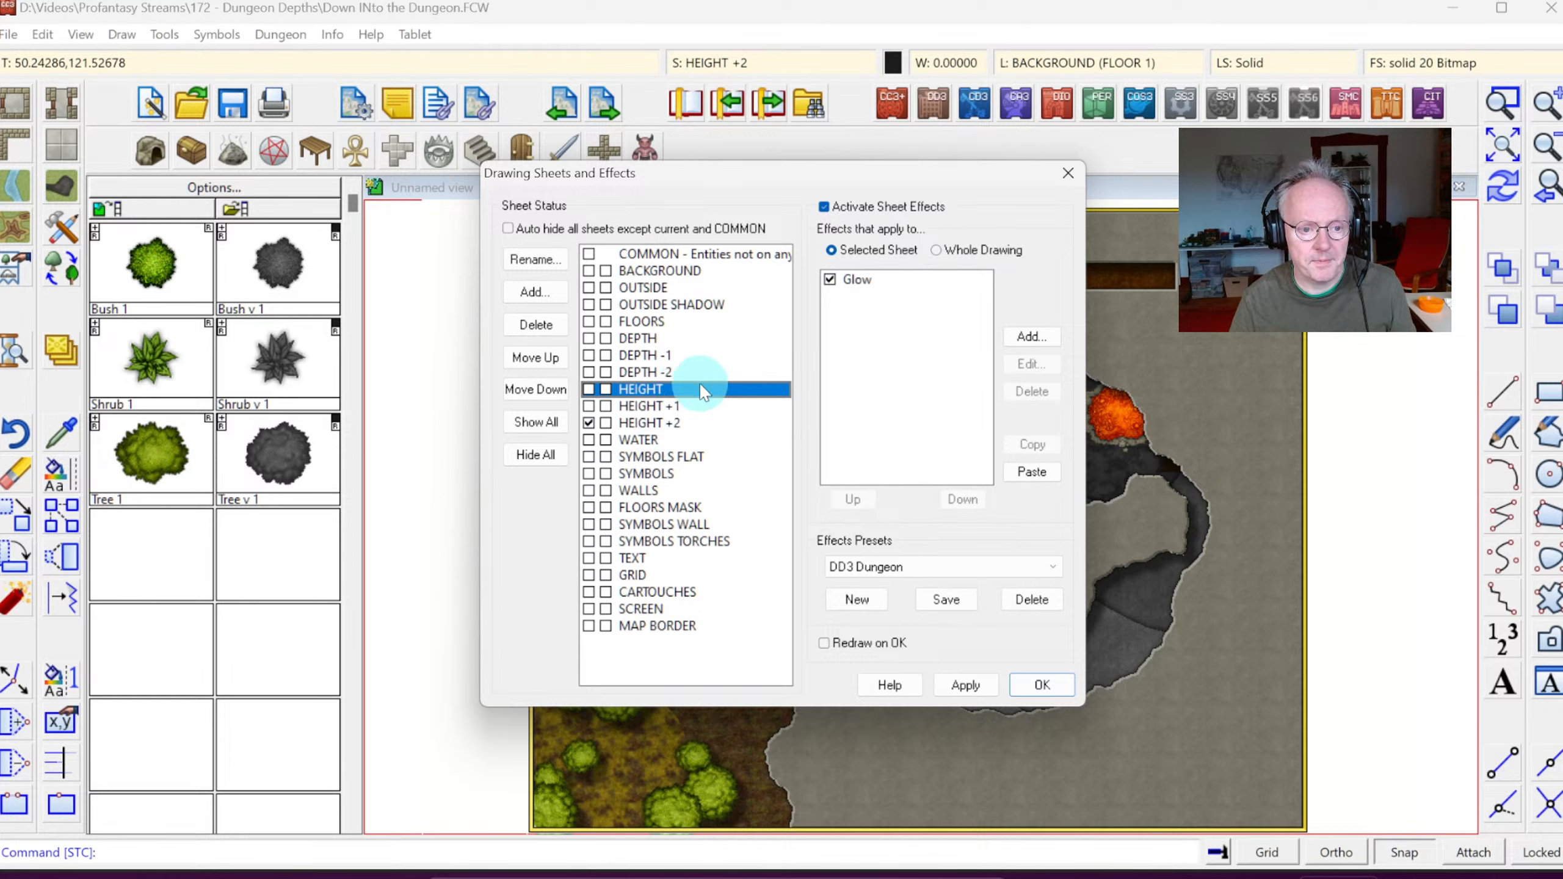
left_click(663, 322)
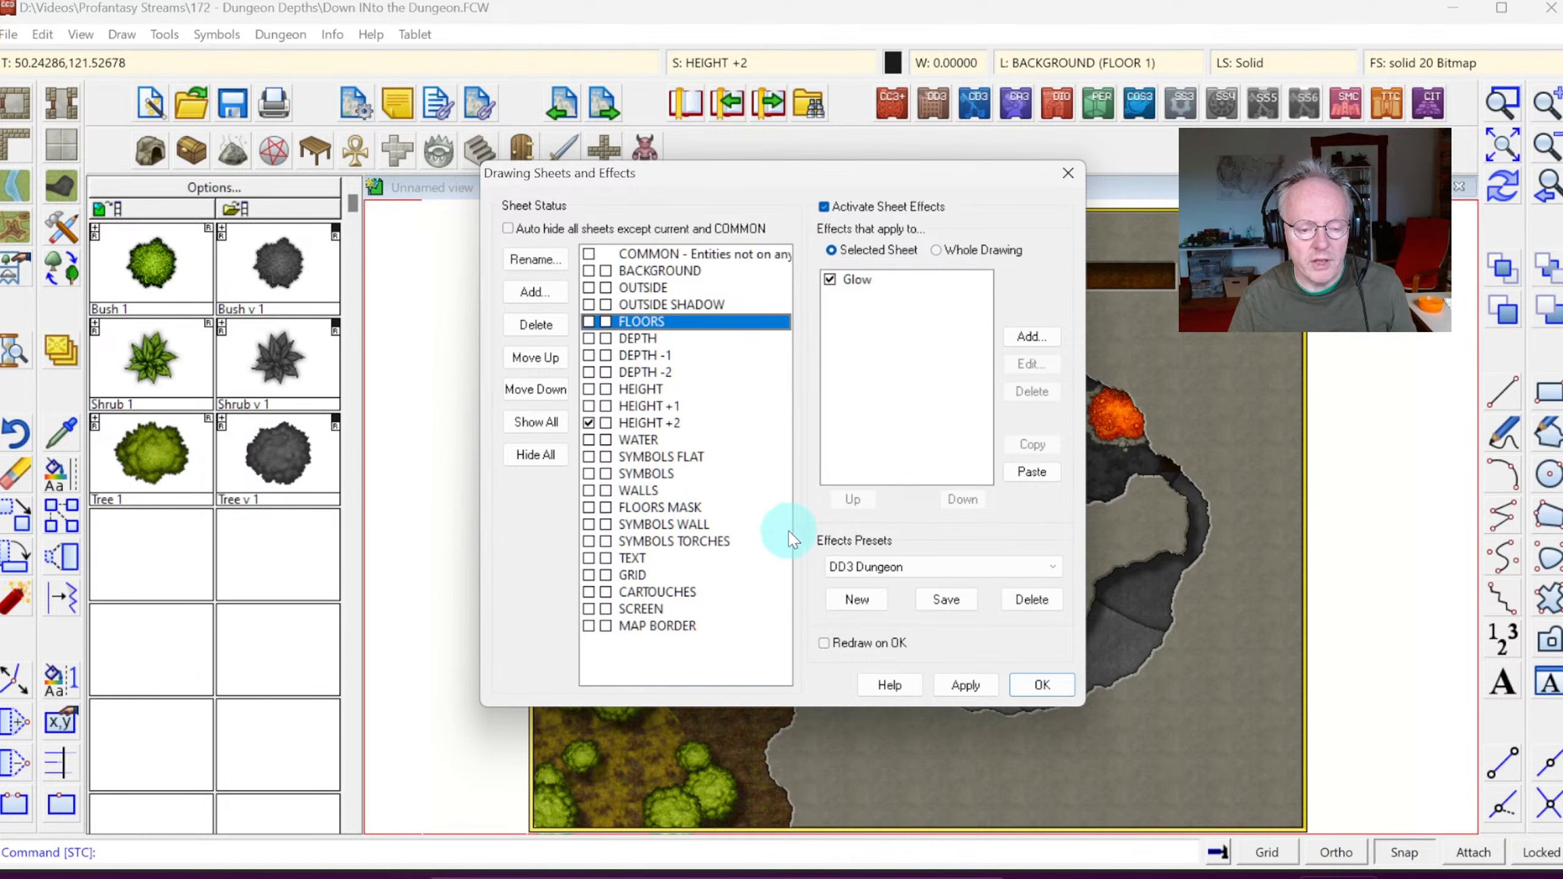
left_click(1017, 687)
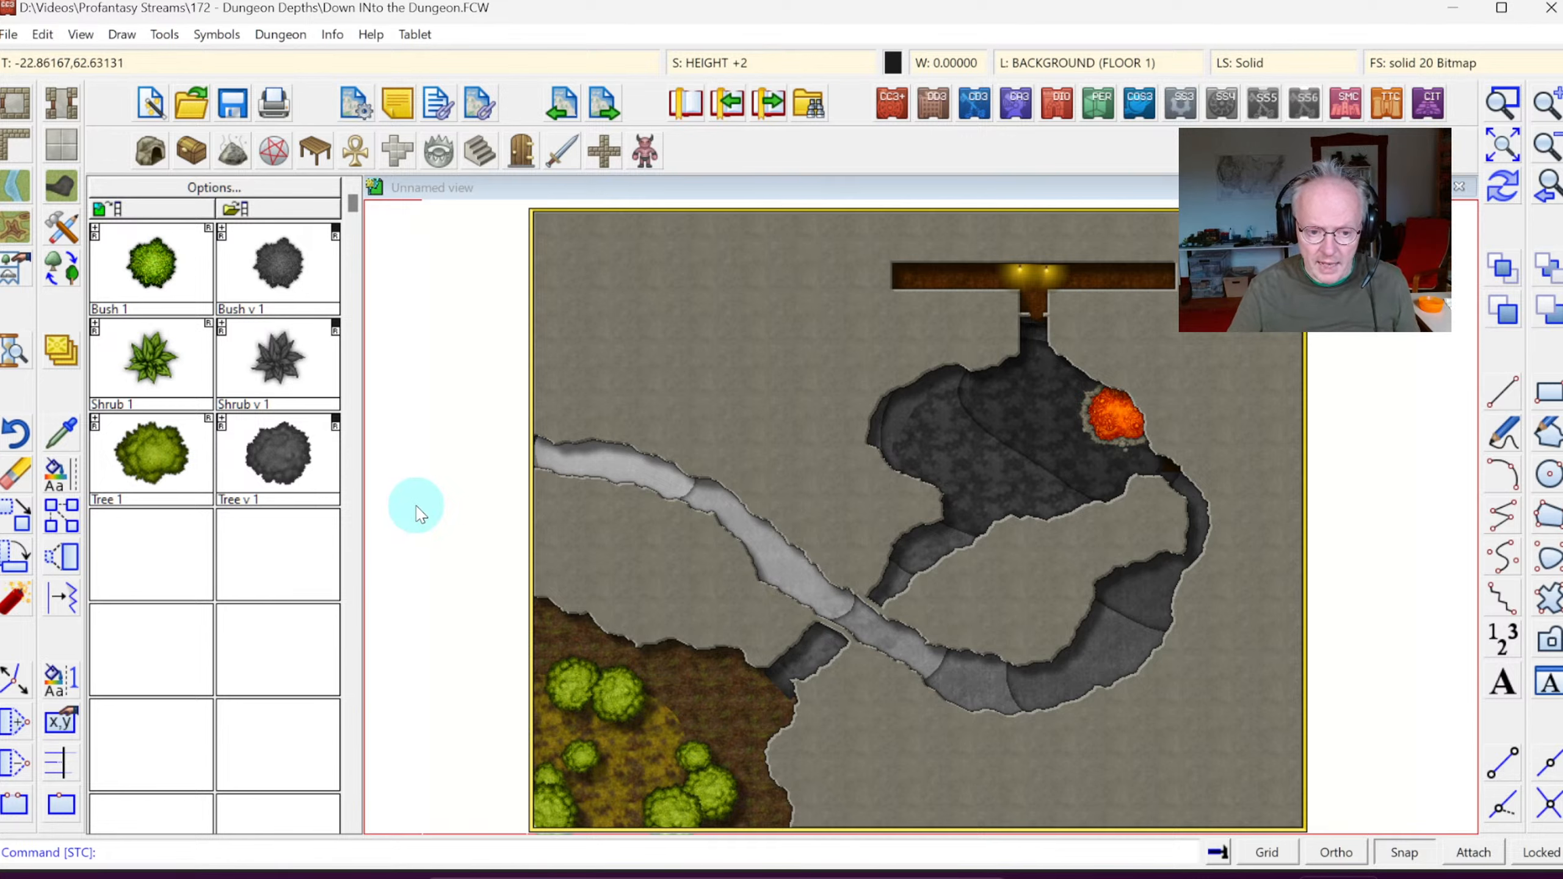